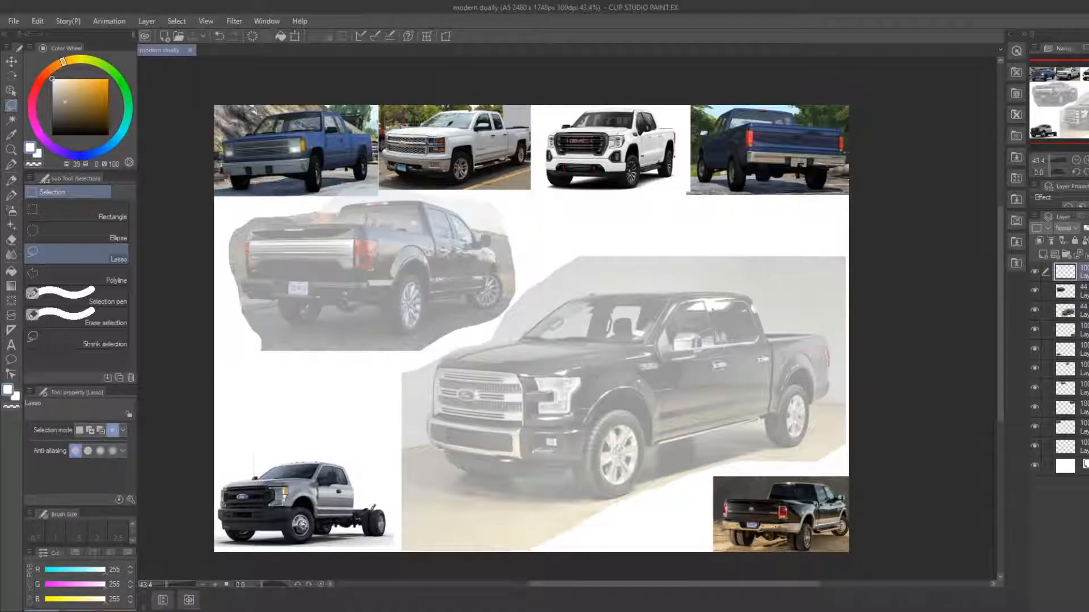
Set the drawing colour to orange-red (R 255, G 34, B 0) and choose the gg pen razou brush
click(43, 77)
click(108, 80)
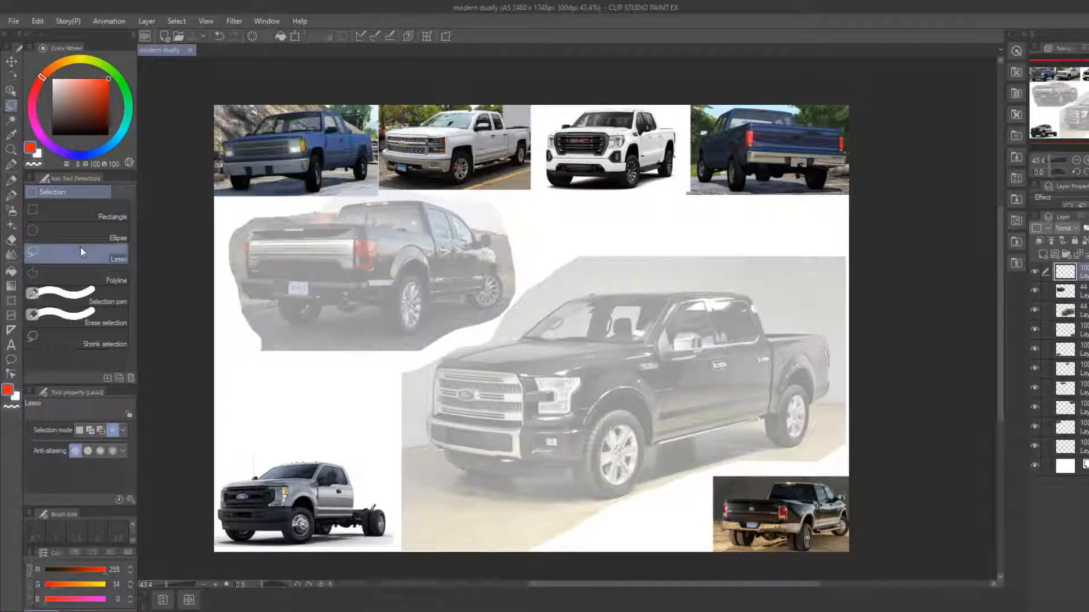
key(b)
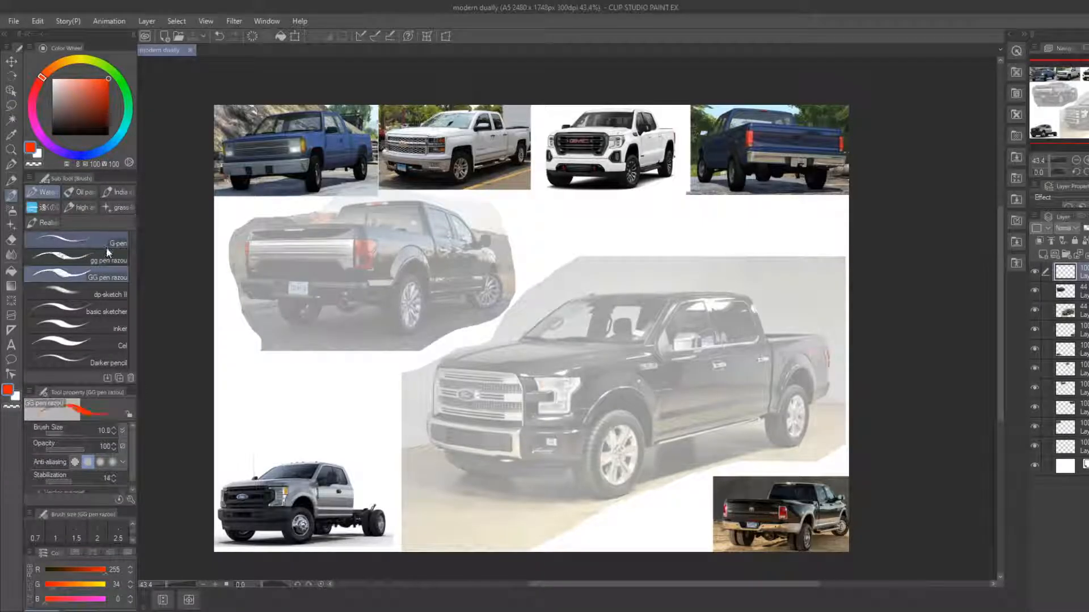
click(101, 258)
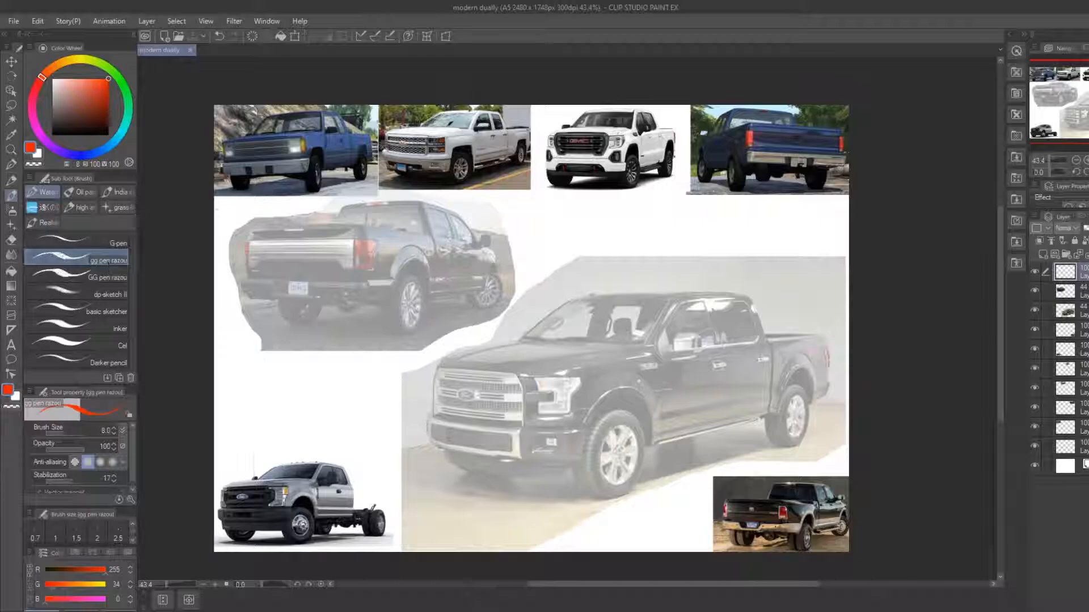
Examine the row of reference pickups above the faded trucks, including the blue, Chevrolet and GMC ones
click(11, 149)
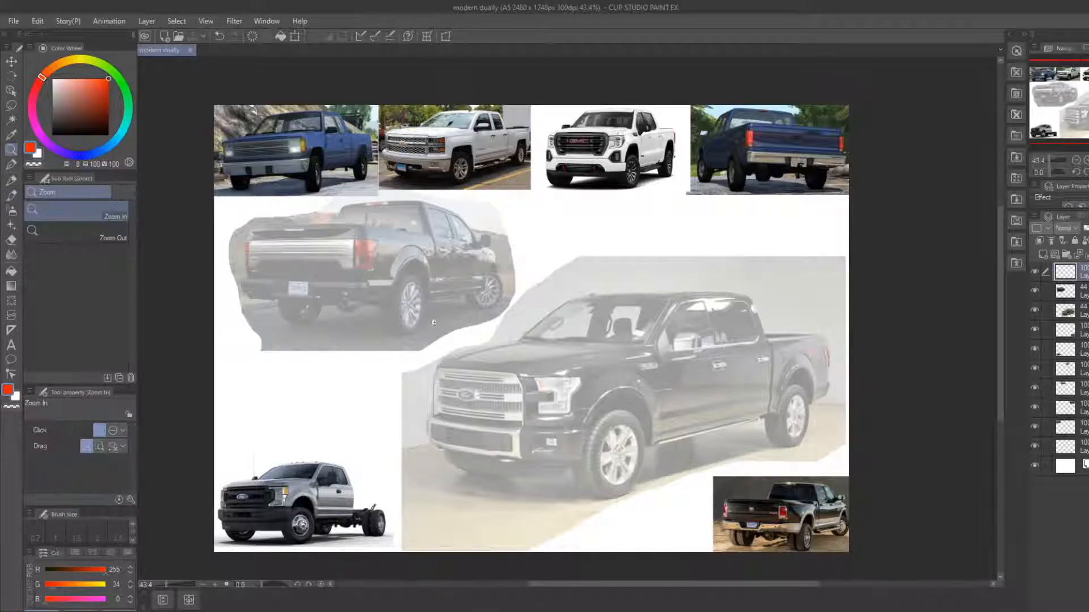
drag(419, 313, 533, 349)
drag(401, 198, 501, 174)
drag(476, 242, 410, 266)
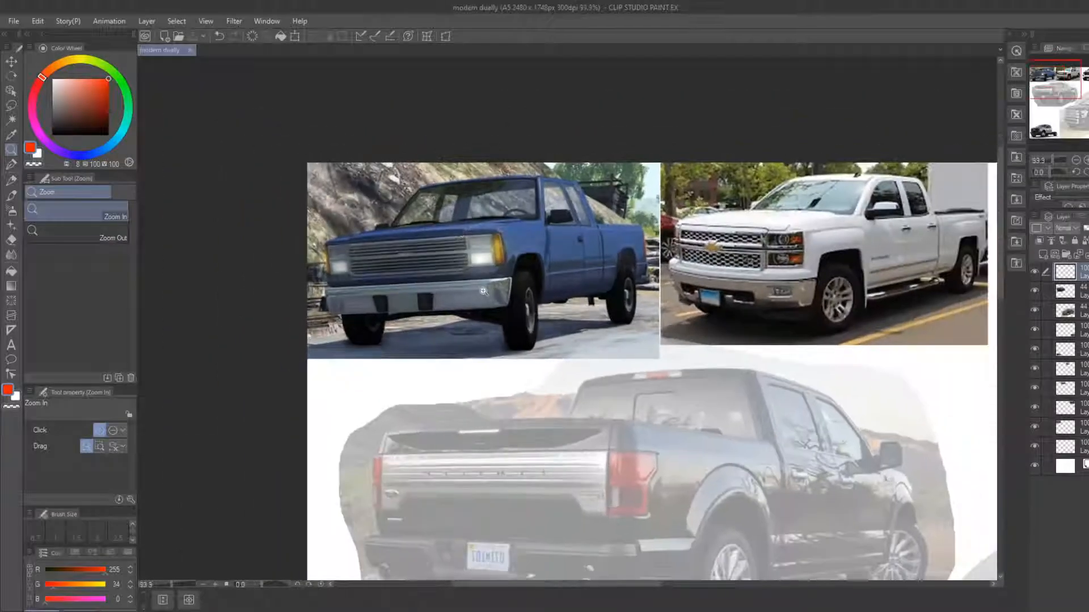
drag(487, 292, 397, 323)
drag(505, 347, 377, 194)
mouse_move(792, 477)
mouse_down()
mouse_move(827, 477)
mouse_move(782, 477)
mouse_up()
drag(553, 420, 560, 439)
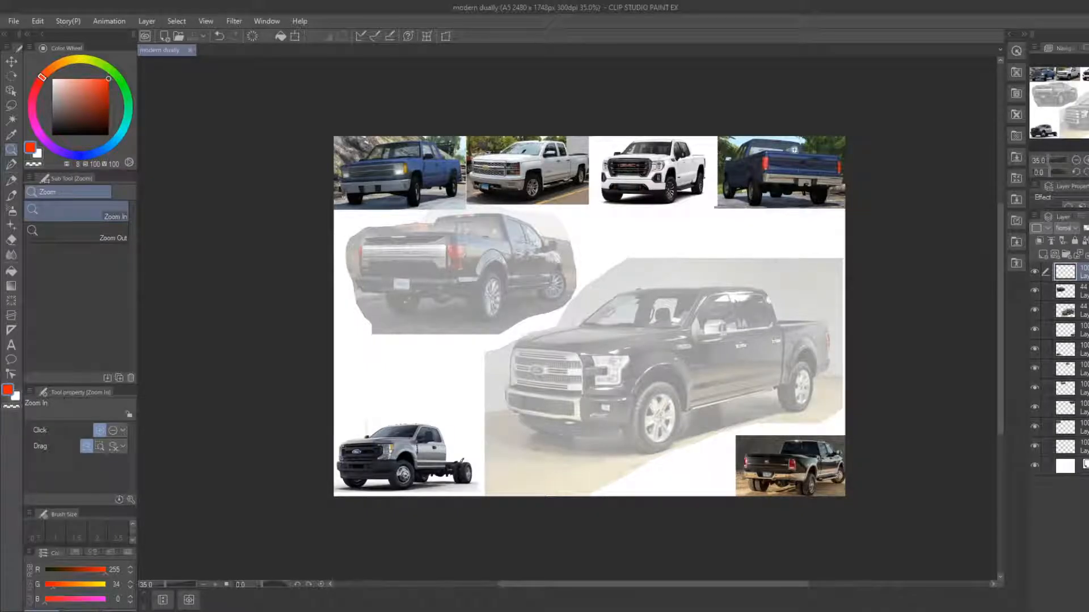
drag(794, 150, 576, 297)
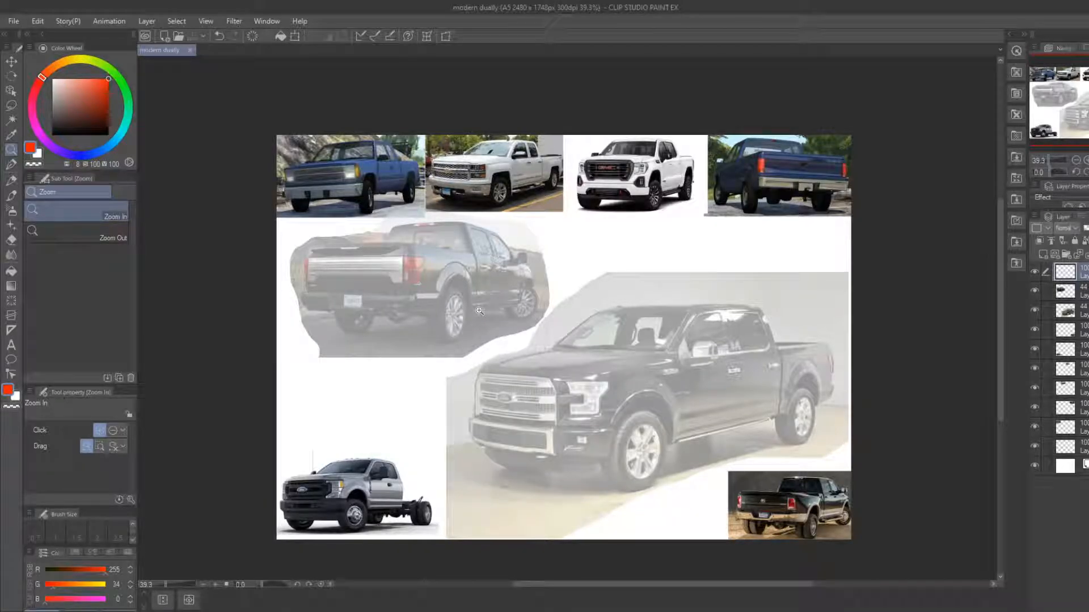
Sketch the widened fender's slanted rear edge and start its top edge over the rear wheel of the rear-view pickup
drag(437, 268, 472, 278)
mouse_move(412, 296)
mouse_down()
mouse_move(443, 391)
mouse_move(478, 409)
mouse_move(461, 458)
mouse_move(438, 454)
mouse_move(452, 379)
mouse_up()
key(b)
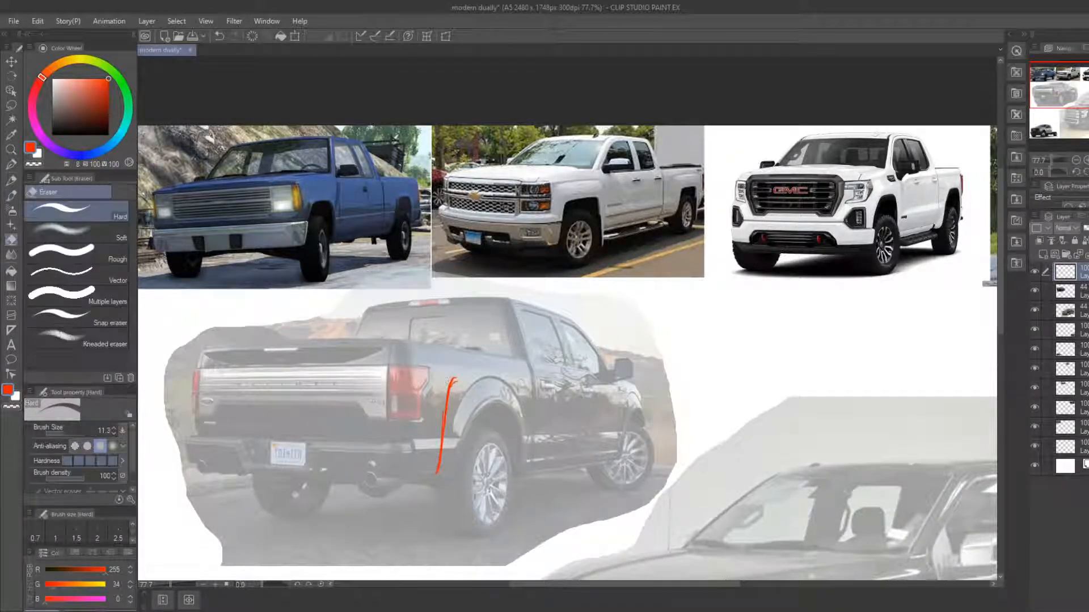
key(e)
key(b)
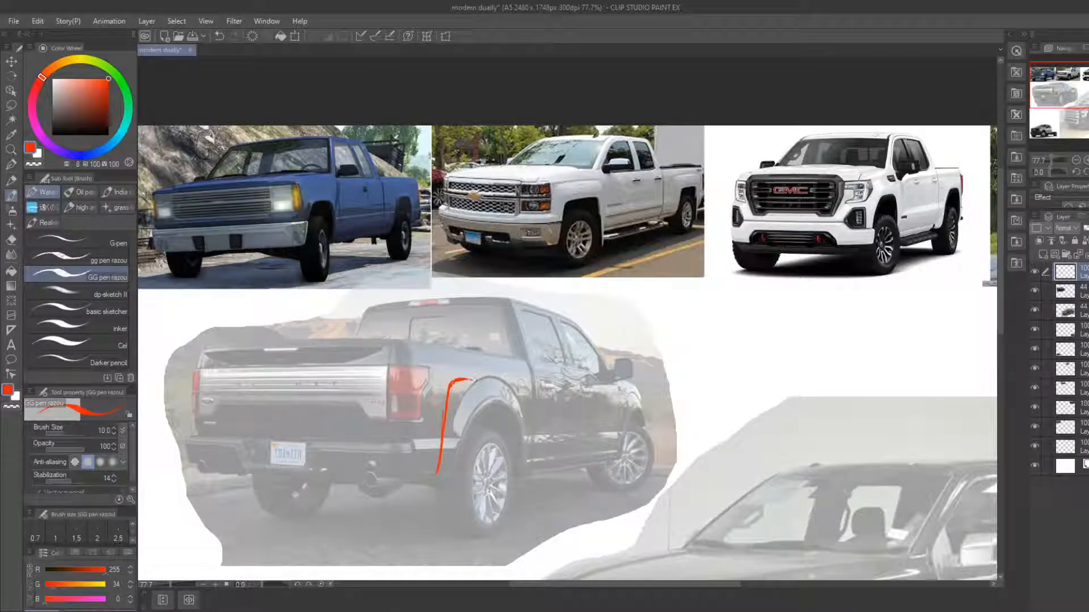
drag(468, 378, 517, 388)
Set the hard eraser size to 32.7 and redraw the fender's top edge as a nearly straight line above the wheel arch
key(e)
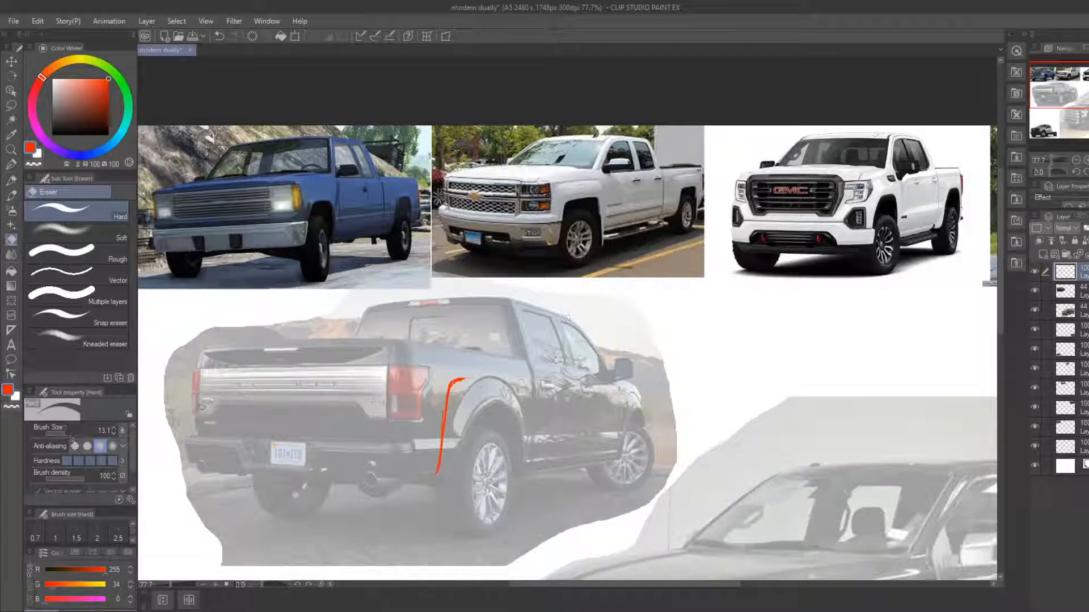
click(68, 434)
mouse_move(458, 393)
mouse_down()
mouse_move(451, 400)
mouse_move(449, 369)
mouse_move(523, 378)
mouse_up()
key(b)
key(e)
key(b)
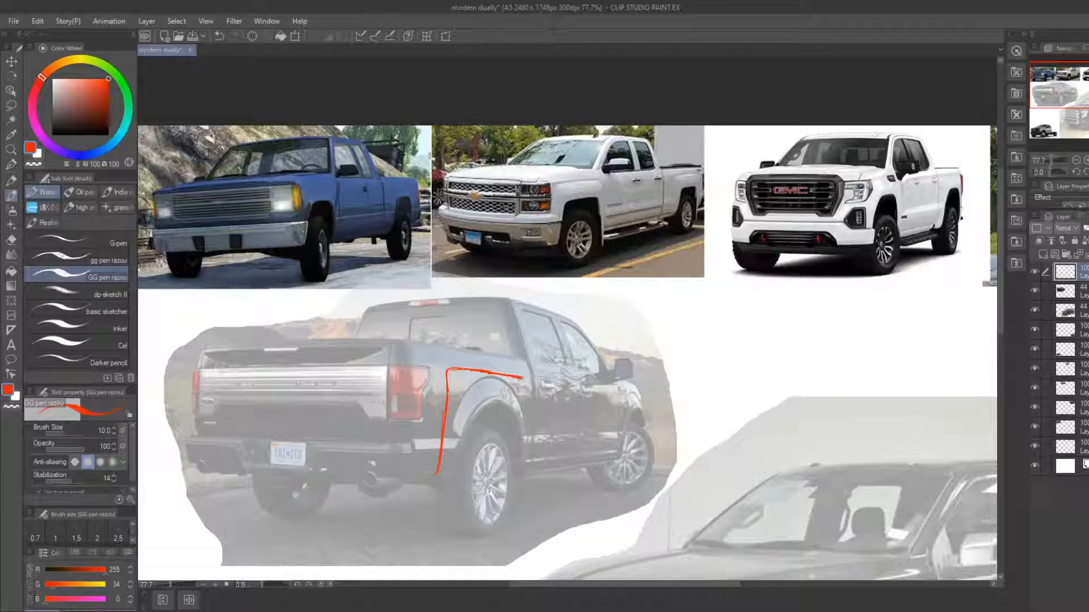
Sketch the fender's front edge from the end of the top line down to the sill, cleaning up the corner
key(e)
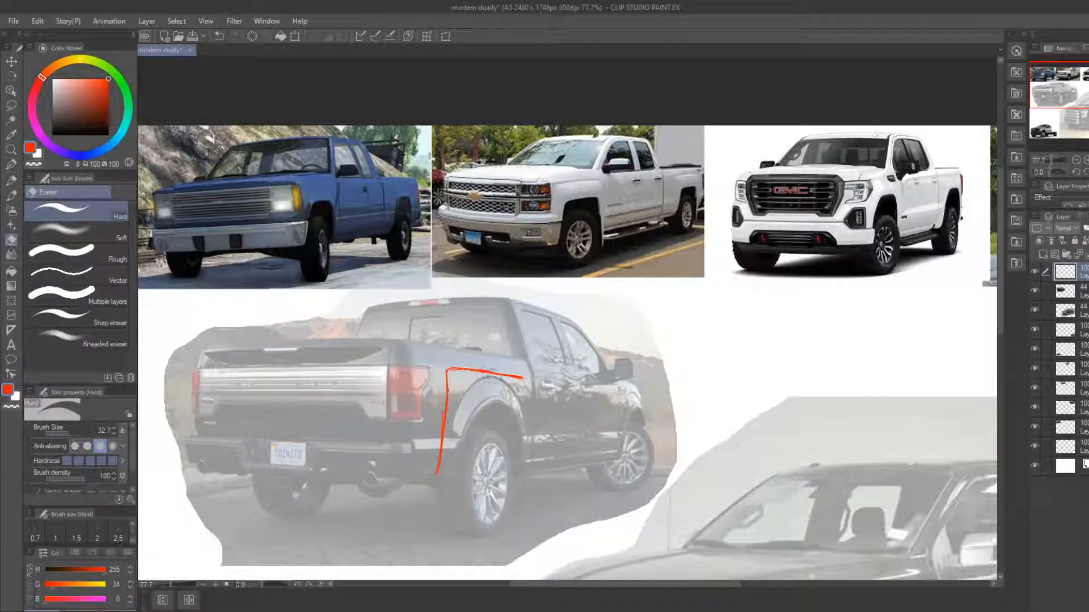
key(b)
mouse_move(527, 379)
mouse_down()
mouse_move(512, 375)
mouse_move(526, 380)
mouse_move(528, 420)
mouse_move(528, 395)
mouse_up()
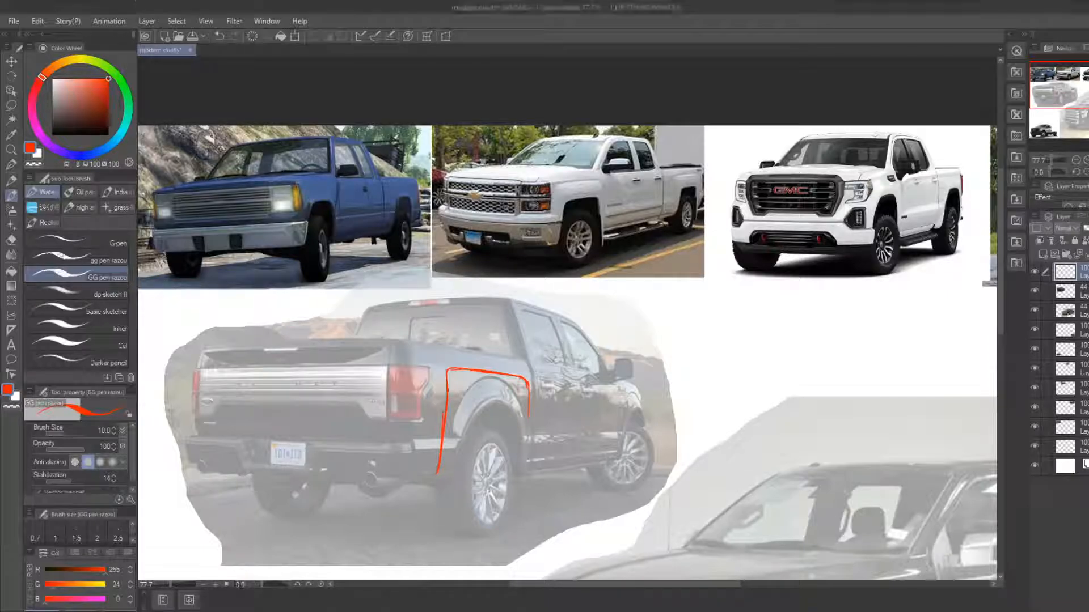
key(e)
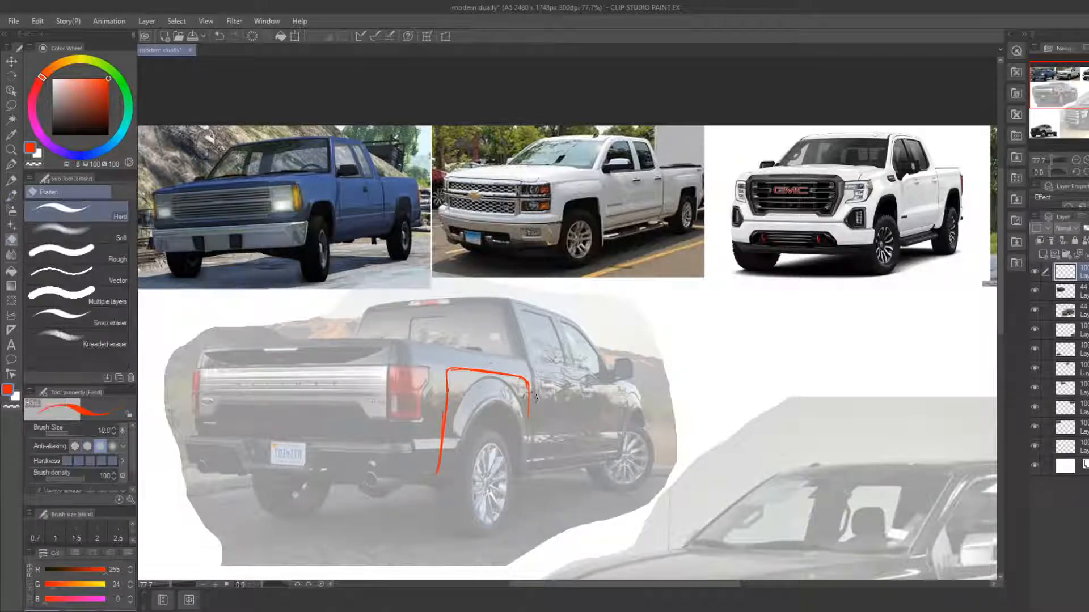
mouse_move(527, 396)
mouse_down()
mouse_move(528, 430)
mouse_move(520, 383)
mouse_move(534, 390)
mouse_move(529, 379)
mouse_move(529, 466)
mouse_up()
key(b)
key(e)
key(b)
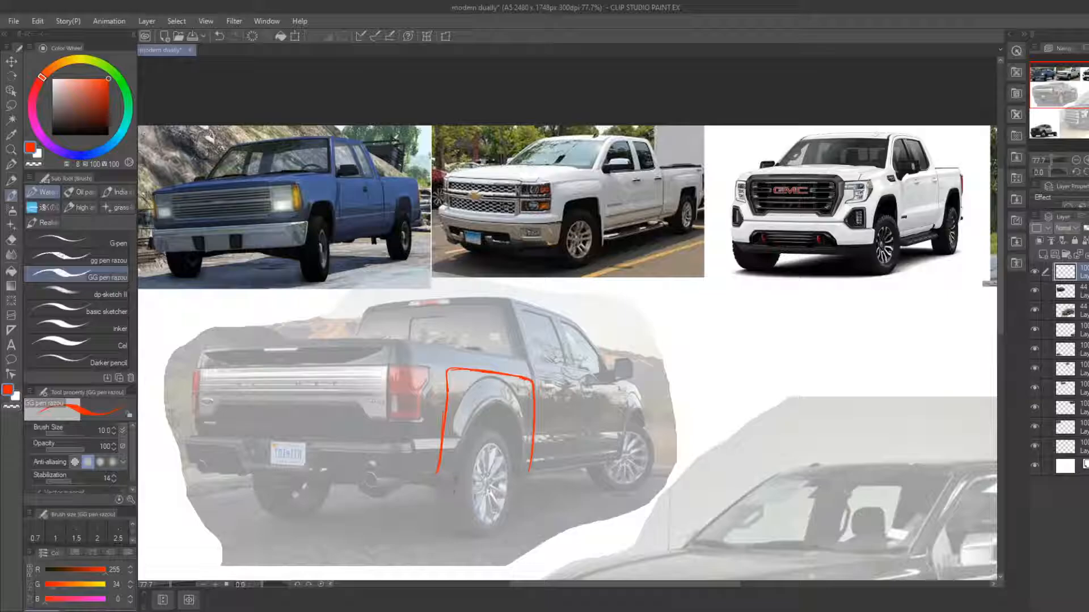
Sketch a rectangular mud flap behind the rear wheel with a horizontal line across its top toward the bumper
mouse_move(460, 468)
mouse_down()
mouse_move(453, 510)
mouse_move(460, 470)
mouse_move(457, 502)
mouse_move(430, 506)
mouse_move(451, 469)
mouse_move(459, 479)
mouse_move(470, 411)
mouse_move(456, 466)
mouse_up()
key(e)
key(b)
key(e)
key(b)
key(e)
key(b)
key(e)
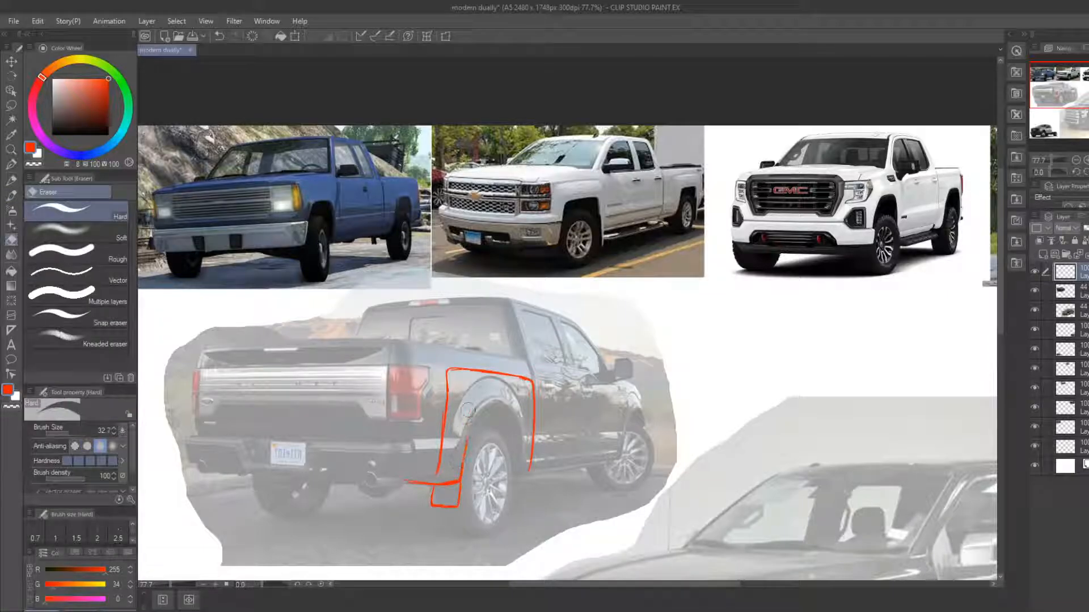
Sketch the wheel opening's rear edge from the mud flap up to the arch and begin its top edge
mouse_move(466, 414)
mouse_down()
mouse_move(456, 464)
mouse_move(472, 418)
mouse_up()
key(b)
mouse_move(461, 474)
mouse_down()
mouse_move(472, 417)
mouse_move(498, 404)
mouse_move(472, 401)
mouse_up()
key(e)
key(b)
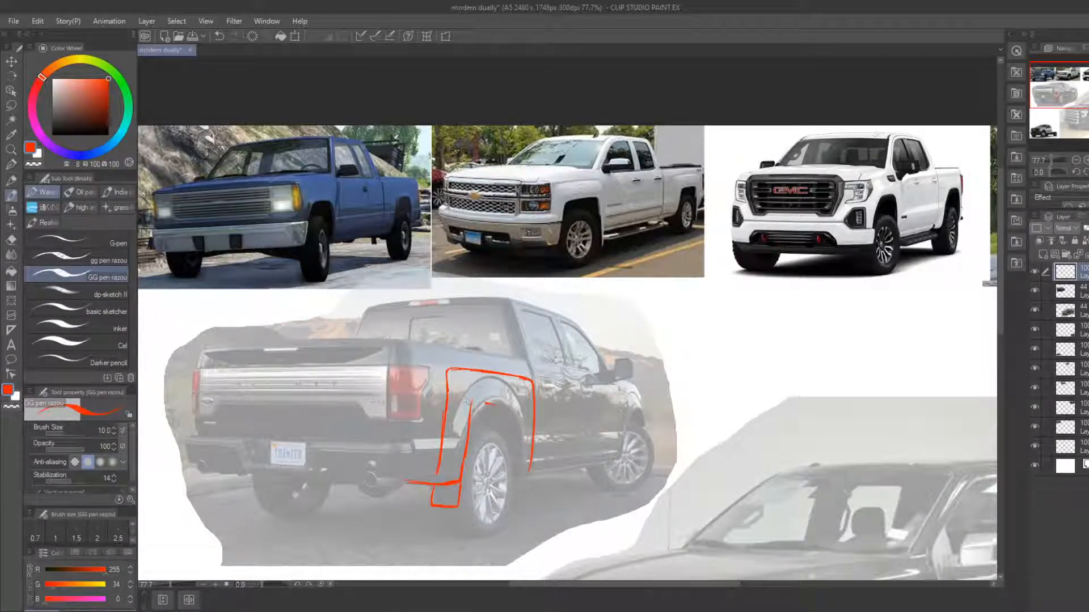
Complete the squared wheel opening with a flat top edge and a front edge running down ahead of the rear wheel
key(e)
mouse_move(472, 400)
mouse_down()
mouse_move(523, 405)
mouse_move(516, 480)
mouse_up()
key(b)
key(e)
key(b)
key(e)
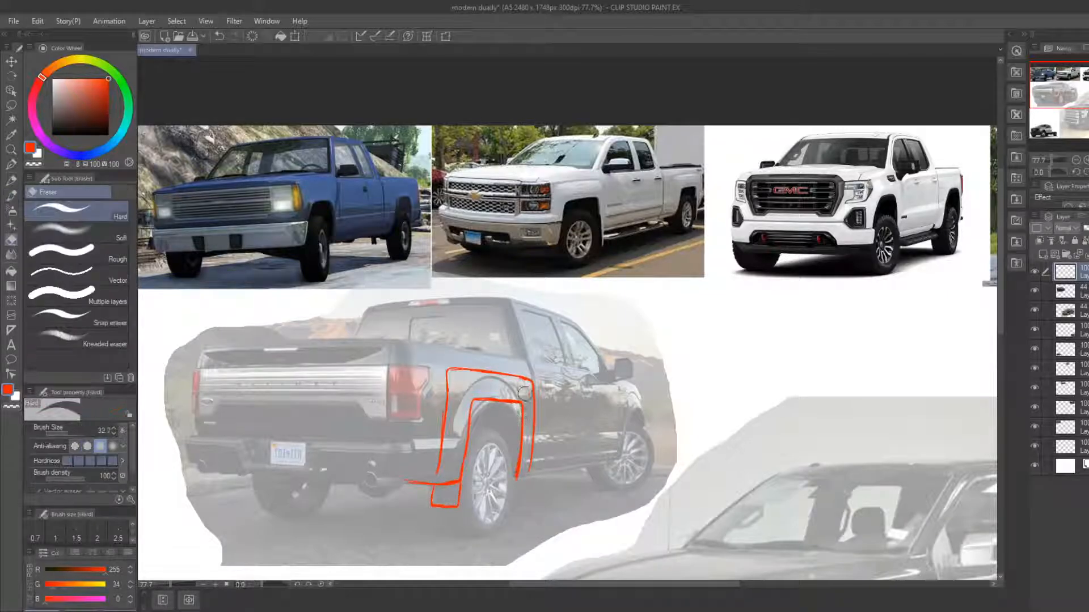
key(b)
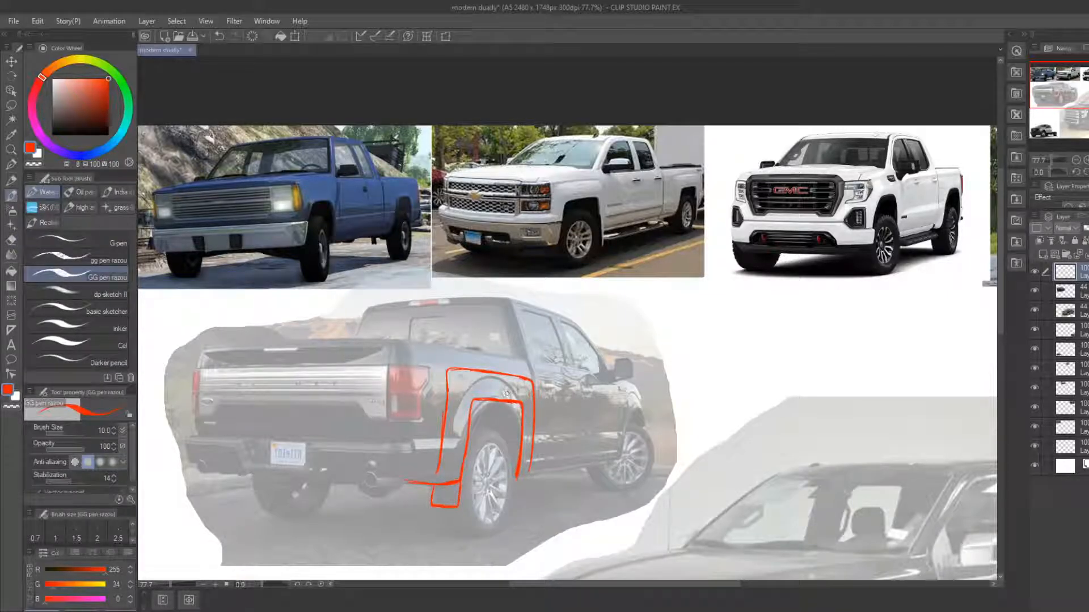
key(e)
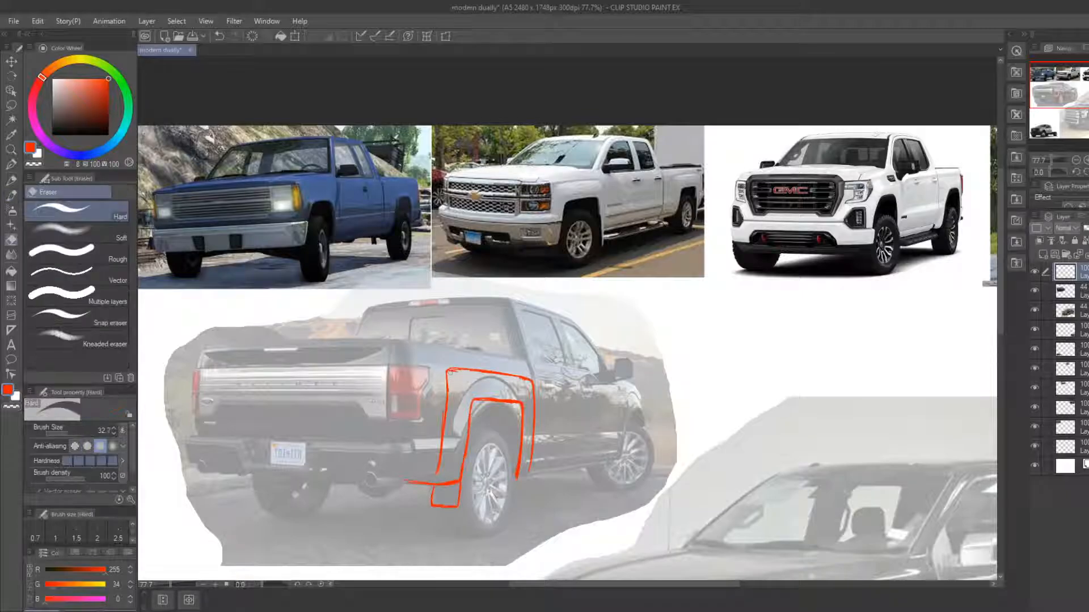
Add a second line inside the fender's rear edge down to the mud flap and reshape the flap's rear side
key(b)
drag(453, 372, 454, 431)
drag(435, 474, 428, 482)
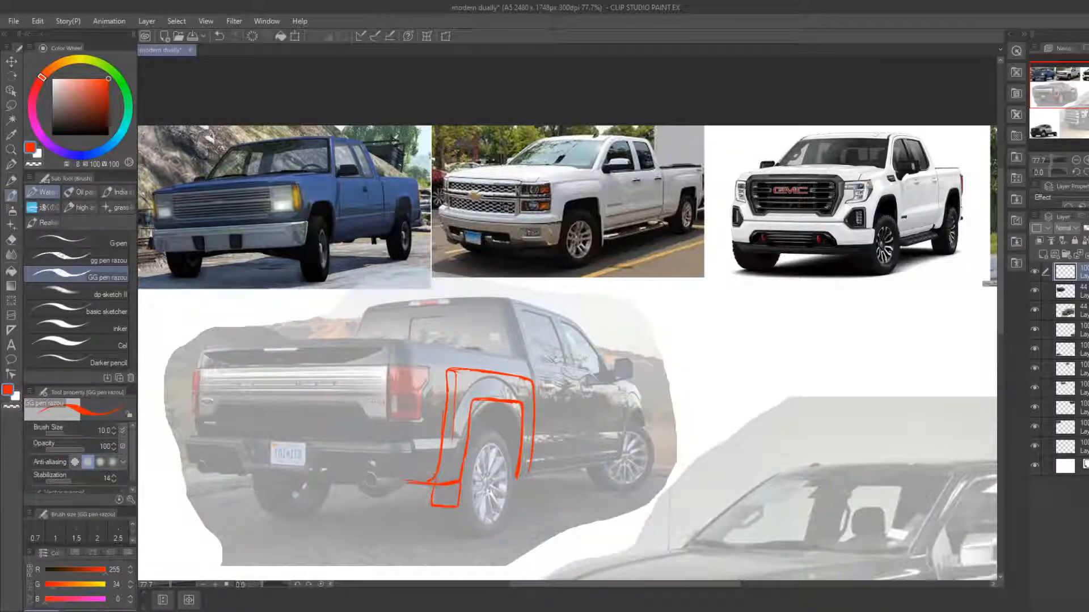
key(e)
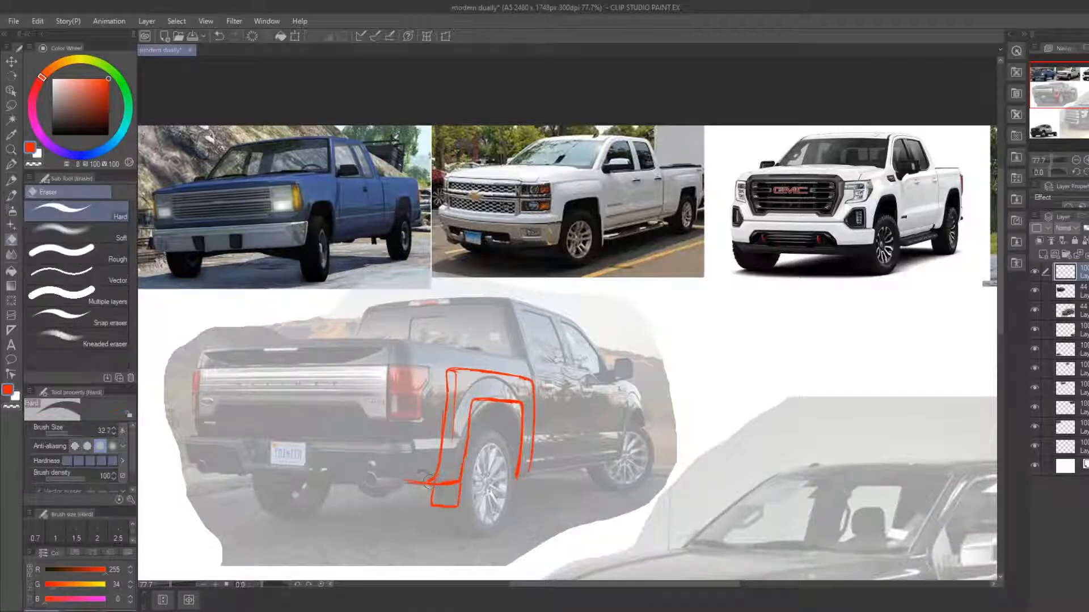
key(b)
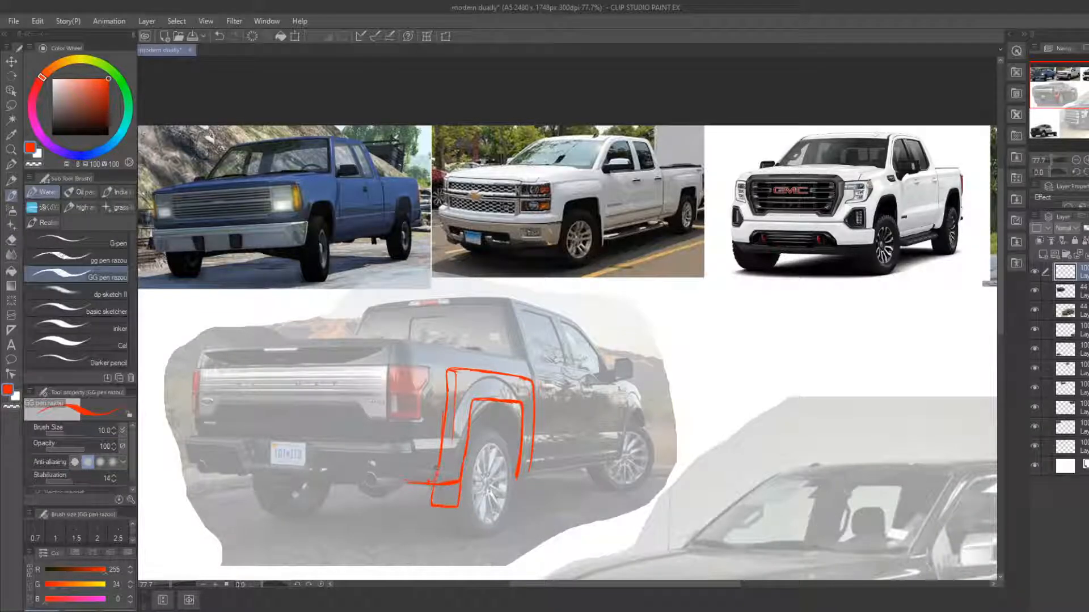
drag(439, 483, 452, 397)
key(e)
mouse_move(432, 489)
mouse_down()
mouse_move(427, 505)
mouse_move(445, 505)
mouse_up()
Add a second line along the fender's top edge, then erase the outer rear line and redraw it thinner
key(b)
drag(456, 373, 532, 384)
key(e)
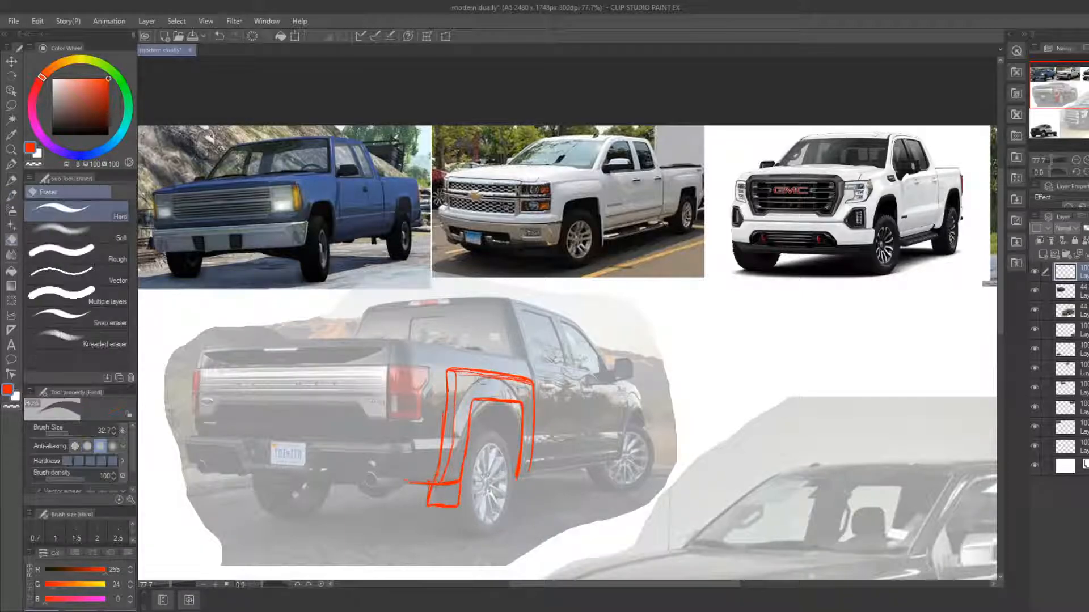
key(b)
key(e)
key(b)
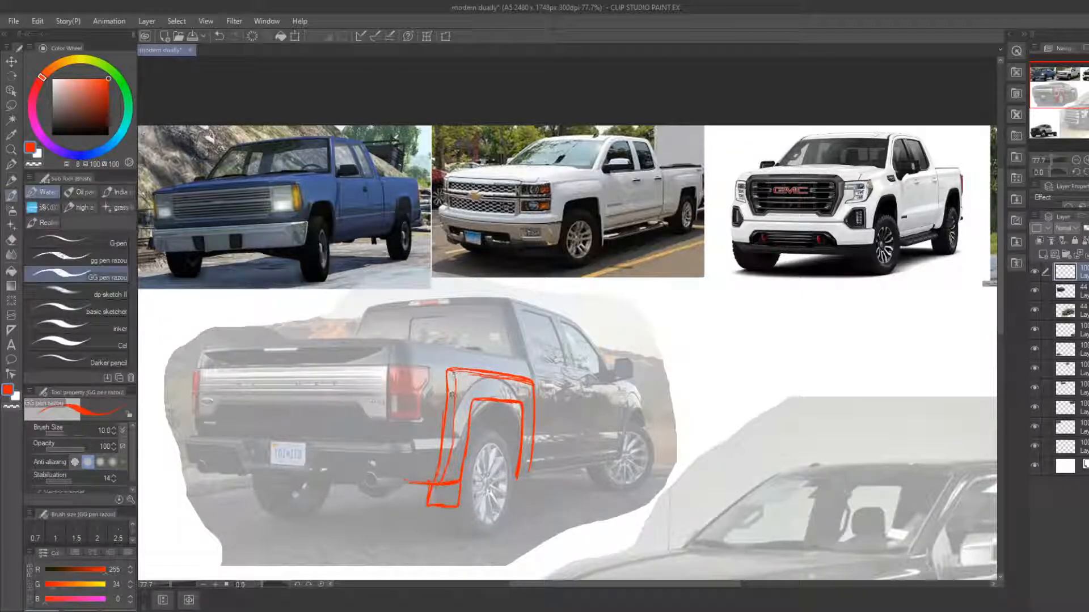
key(e)
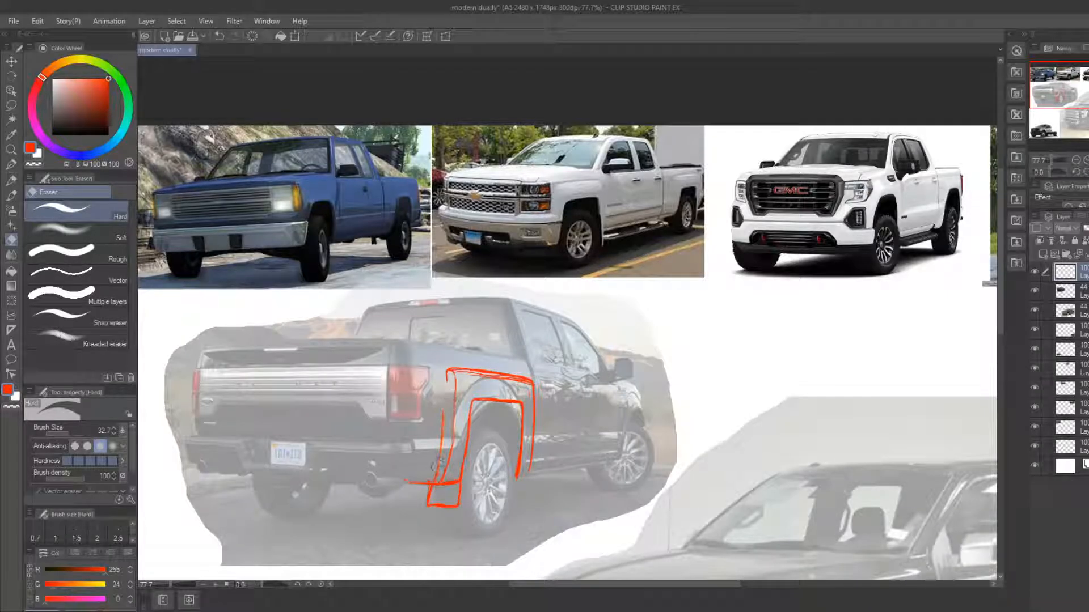
key(b)
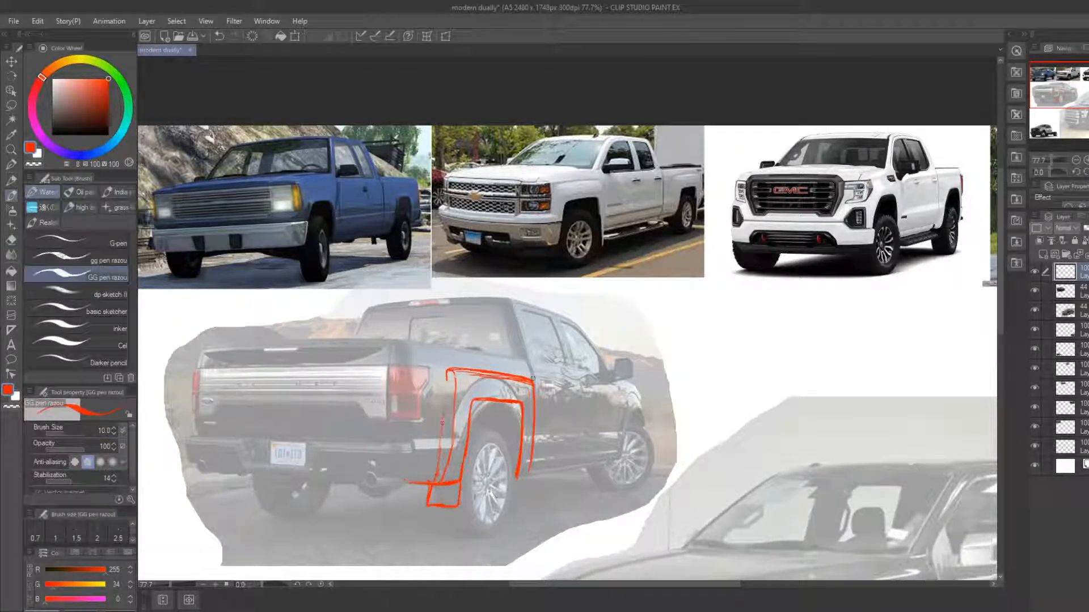
Draw the lower sill line from the base of the fender's front edge toward the front wheel
drag(533, 378, 458, 387)
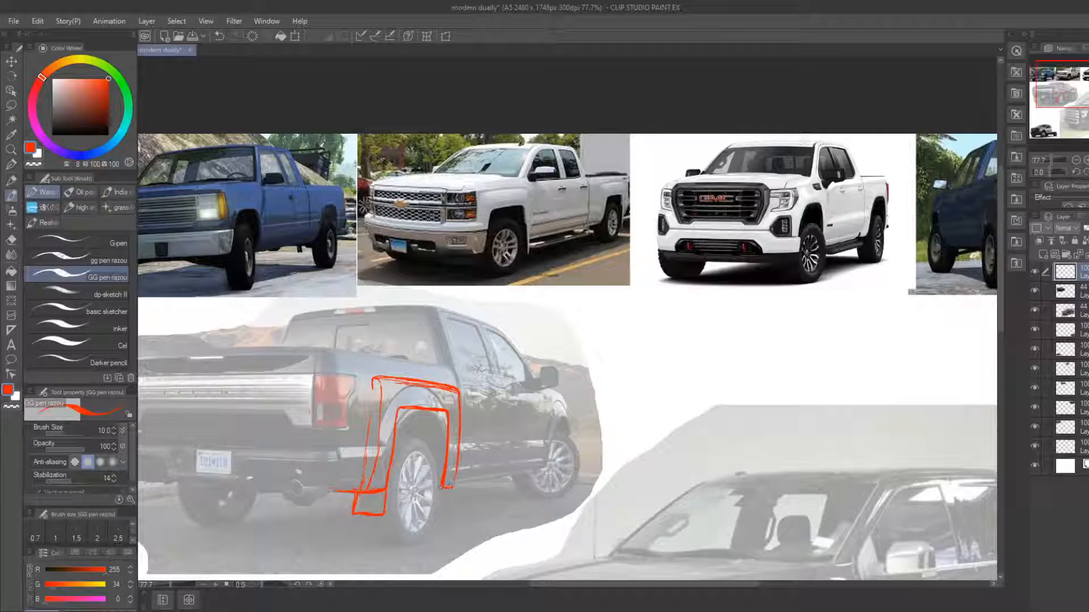
drag(448, 486, 543, 470)
key(e)
key(b)
Examine the large front-view pickup and the dually reference photos beside it
drag(600, 472, 541, 146)
mouse_move(530, 461)
mouse_down()
mouse_move(542, 304)
mouse_move(641, 365)
mouse_move(704, 361)
mouse_move(655, 353)
mouse_up()
drag(749, 280, 480, 325)
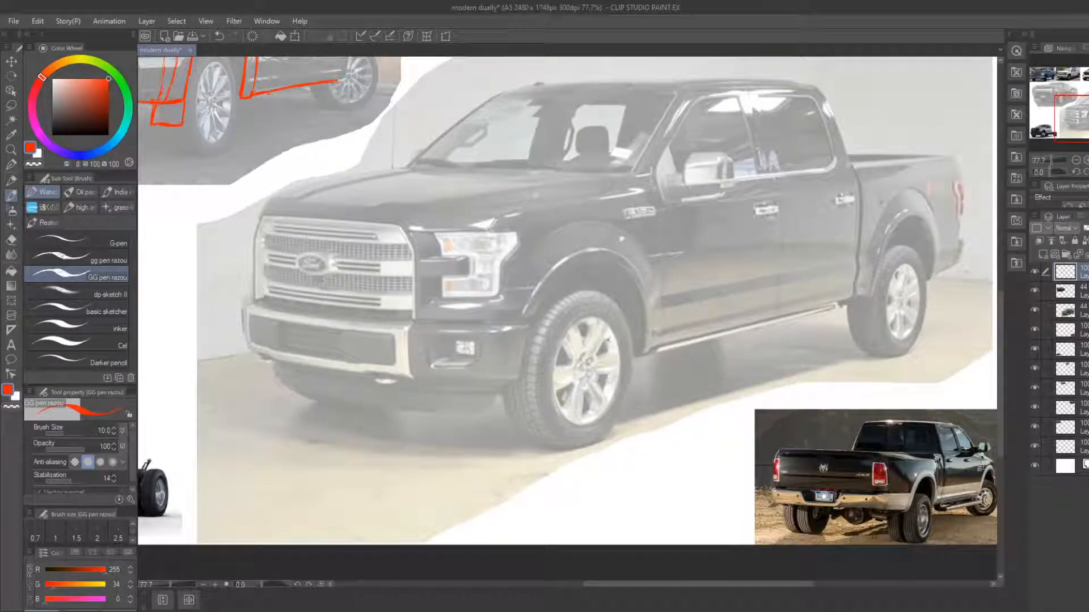
key(e)
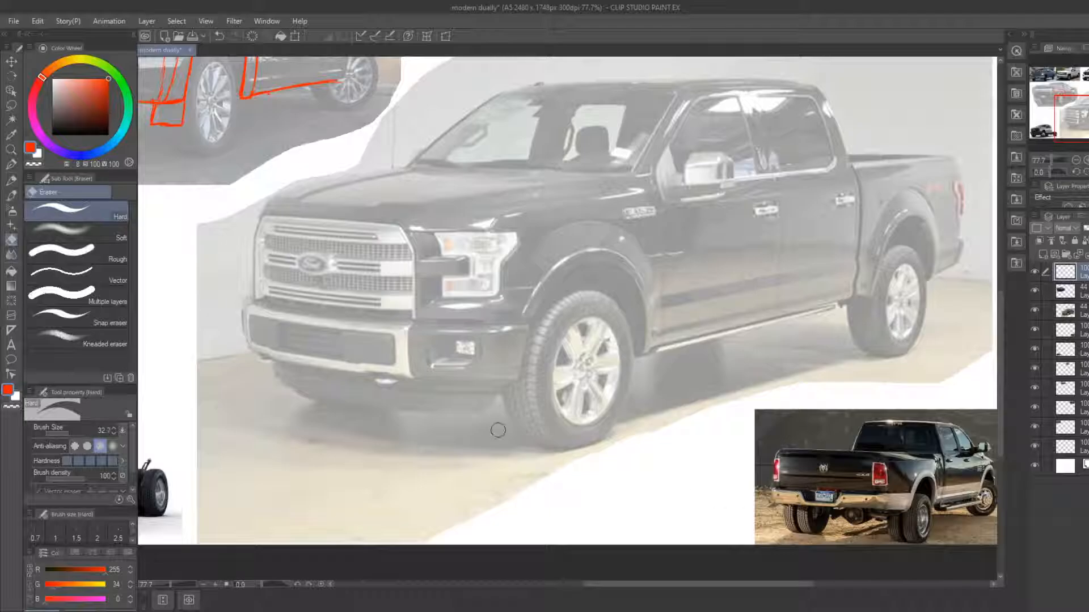
key(ctrl+space)
drag(363, 316, 349, 315)
drag(350, 315, 410, 377)
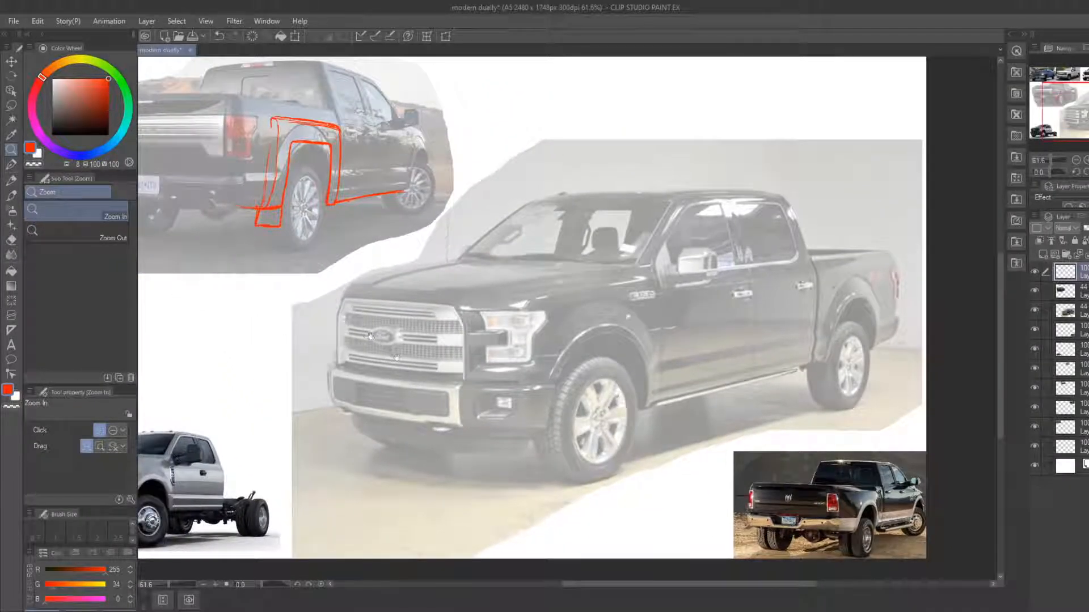
drag(370, 336, 476, 532)
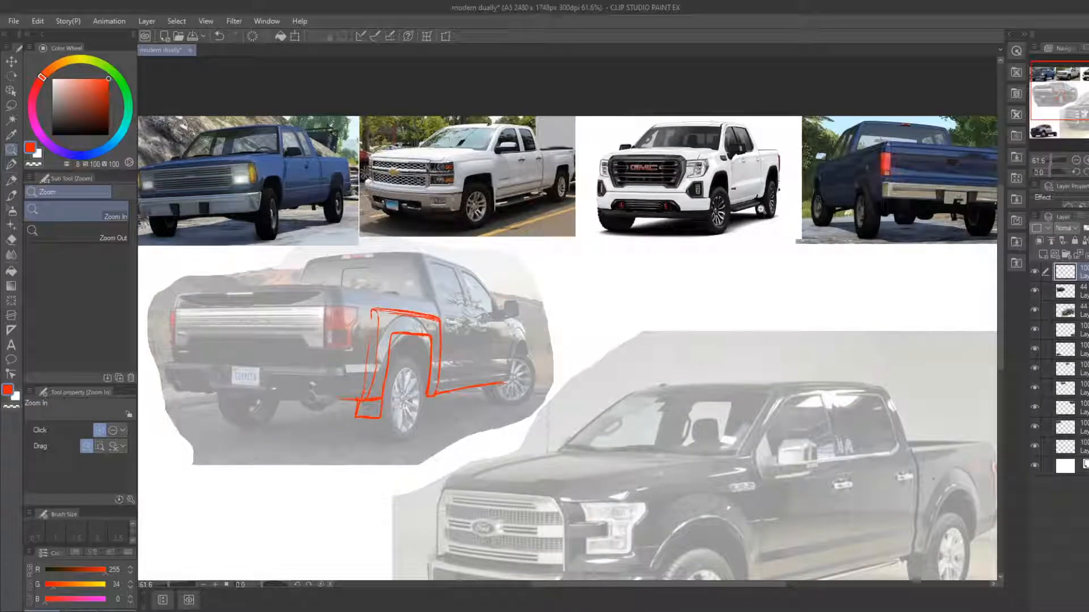
Sketch a side step as a narrow band along the sill between the rear fender and the front wheel
mouse_move(442, 397)
mouse_down()
mouse_move(467, 396)
mouse_move(433, 401)
mouse_move(533, 388)
mouse_up()
mouse_move(453, 405)
mouse_down()
mouse_move(537, 385)
mouse_move(475, 389)
mouse_move(537, 385)
mouse_move(519, 375)
mouse_move(544, 385)
mouse_up()
key(e)
key(b)
key(e)
key(b)
key(e)
key(b)
Reinforce the side step's lines, then trim and redraw its front end at the front wheel
drag(461, 409, 553, 385)
mouse_move(424, 405)
mouse_down()
mouse_move(450, 393)
mouse_move(441, 394)
mouse_up()
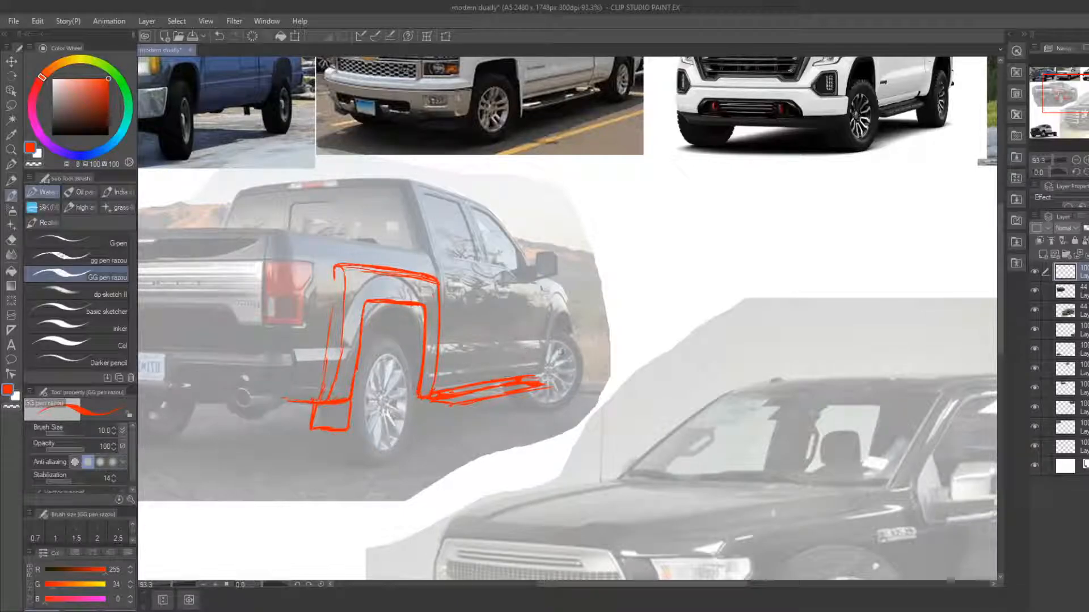
key(e)
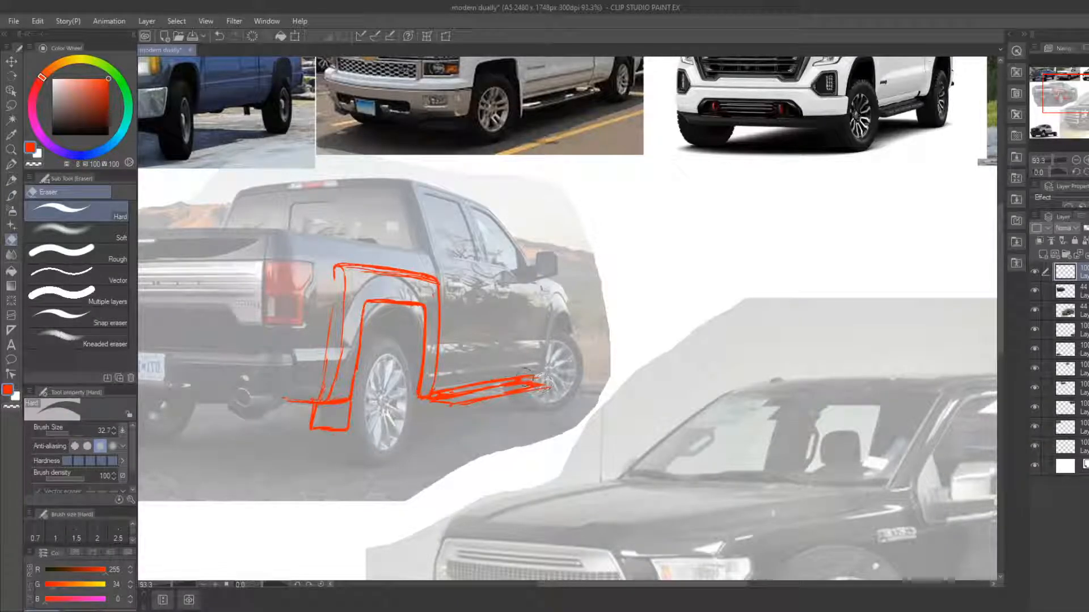
key(b)
drag(536, 388, 539, 387)
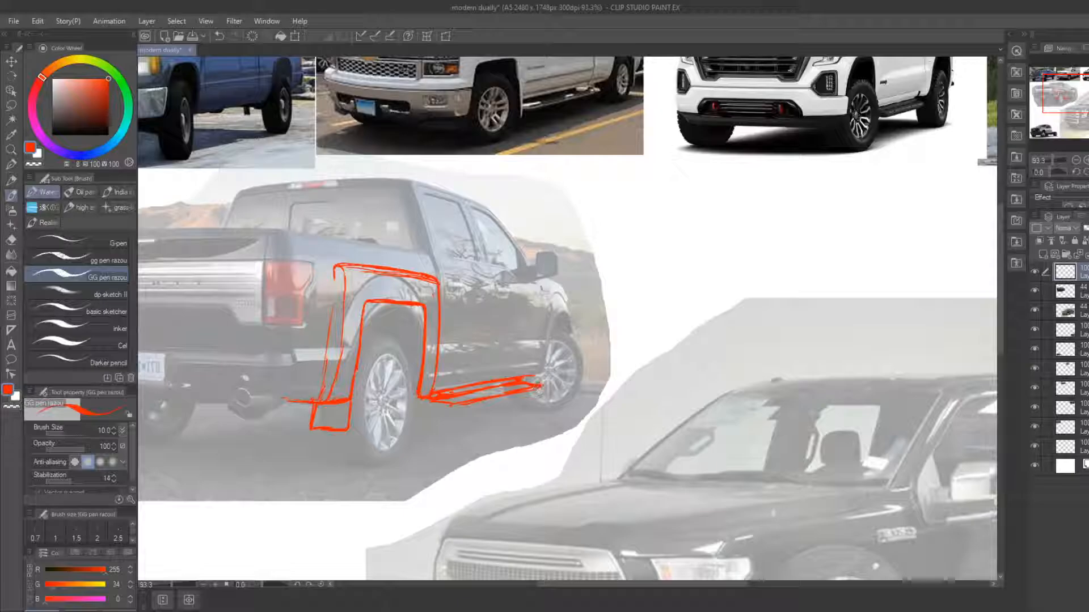
Erase the side step band along the sill, leaving a single sill line between the rear fender and front wheel
drag(429, 402, 453, 411)
key(e)
key(b)
mouse_move(529, 377)
mouse_down()
mouse_move(545, 373)
mouse_move(536, 438)
mouse_move(537, 416)
mouse_up()
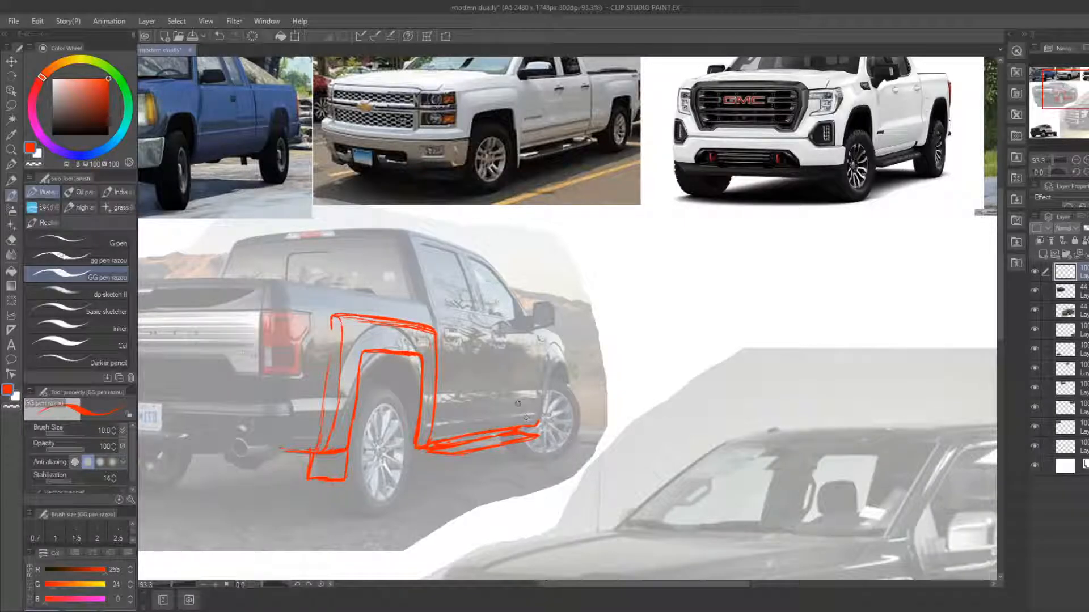
key(e)
mouse_move(461, 452)
mouse_down()
mouse_move(468, 442)
mouse_move(448, 443)
mouse_move(535, 431)
mouse_up()
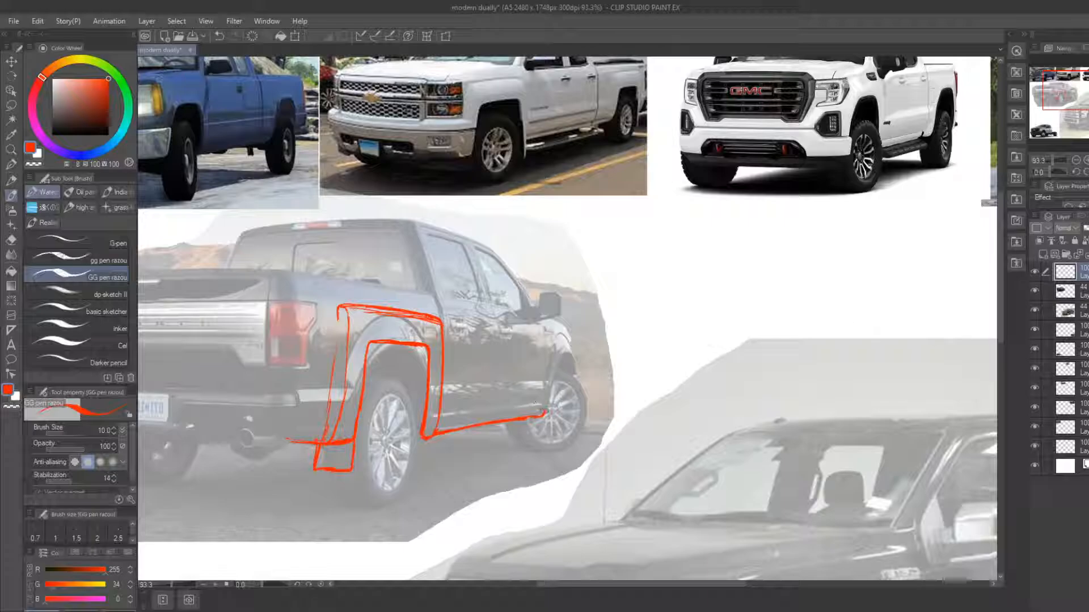
Draw the front wheel arch's outer line, curving up from the front end of the sill and over the wheel
drag(550, 391, 547, 409)
mouse_move(556, 355)
mouse_down()
mouse_move(574, 379)
mouse_move(571, 370)
mouse_move(551, 385)
mouse_up()
key(ctrl+z)
key(e)
key(b)
key(e)
key(b)
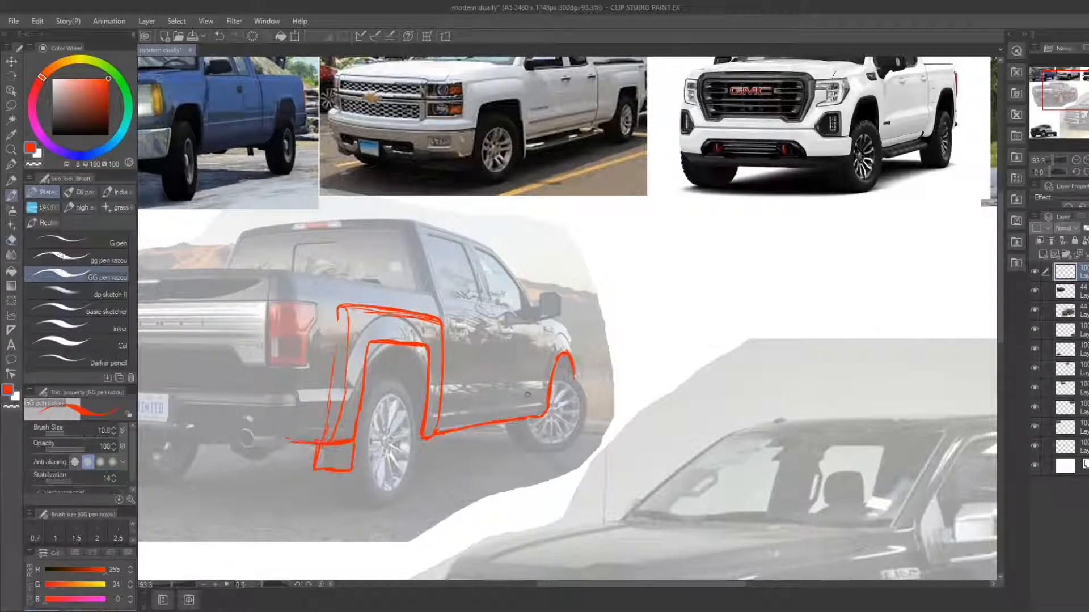
Add a second, inner line to the front wheel arch to give the fender lip some thickness
mouse_move(533, 415)
mouse_down()
mouse_move(539, 348)
mouse_move(550, 328)
mouse_move(544, 363)
mouse_move(564, 338)
mouse_move(571, 389)
mouse_move(569, 369)
mouse_move(506, 375)
mouse_move(504, 402)
mouse_up()
key(e)
key(b)
key(e)
key(b)
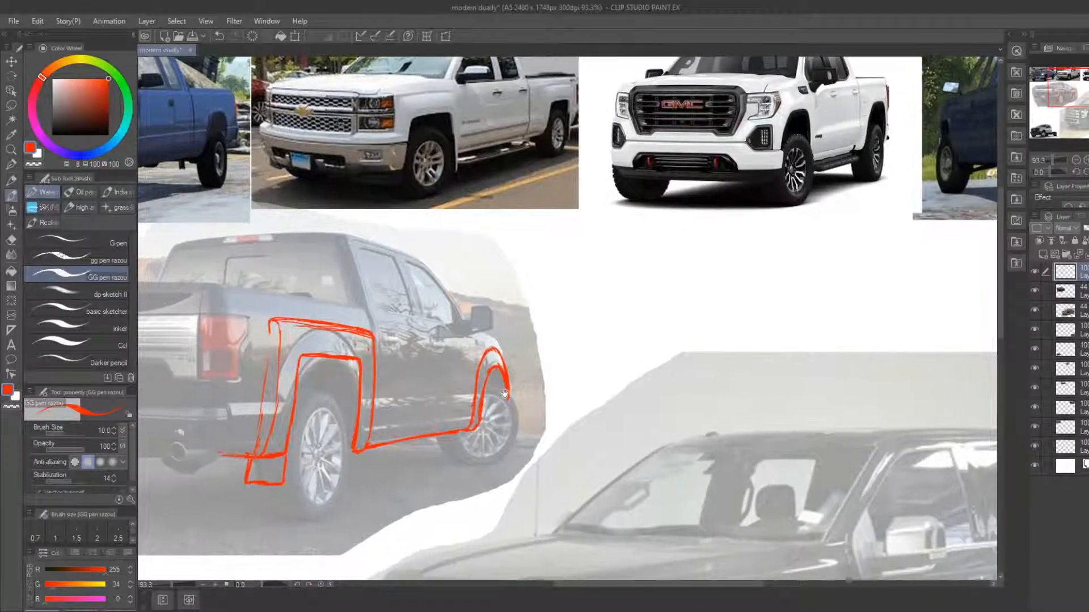
Erase the squared top of the rear fender's wheel opening and redraw it as a rounded arch
key(e)
drag(790, 126, 670, 174)
mouse_move(533, 383)
mouse_down()
mouse_move(669, 347)
mouse_move(704, 300)
mouse_move(866, 252)
mouse_up()
mouse_move(509, 288)
mouse_down()
mouse_move(499, 307)
mouse_move(514, 275)
mouse_move(511, 292)
mouse_move(553, 266)
mouse_move(523, 268)
mouse_move(567, 286)
mouse_up()
key(b)
key(e)
key(b)
key(e)
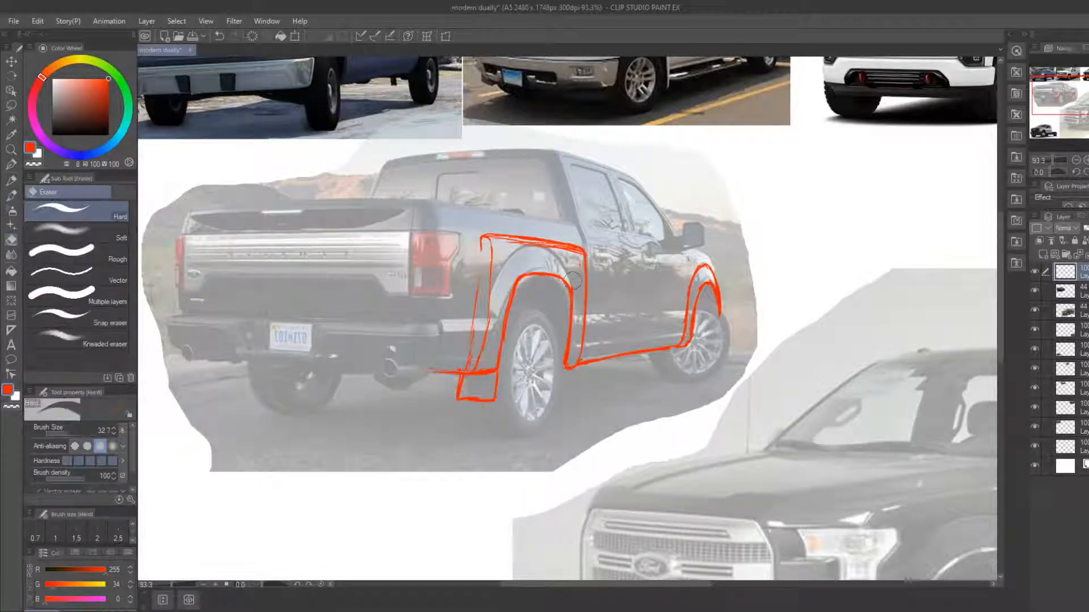
key(b)
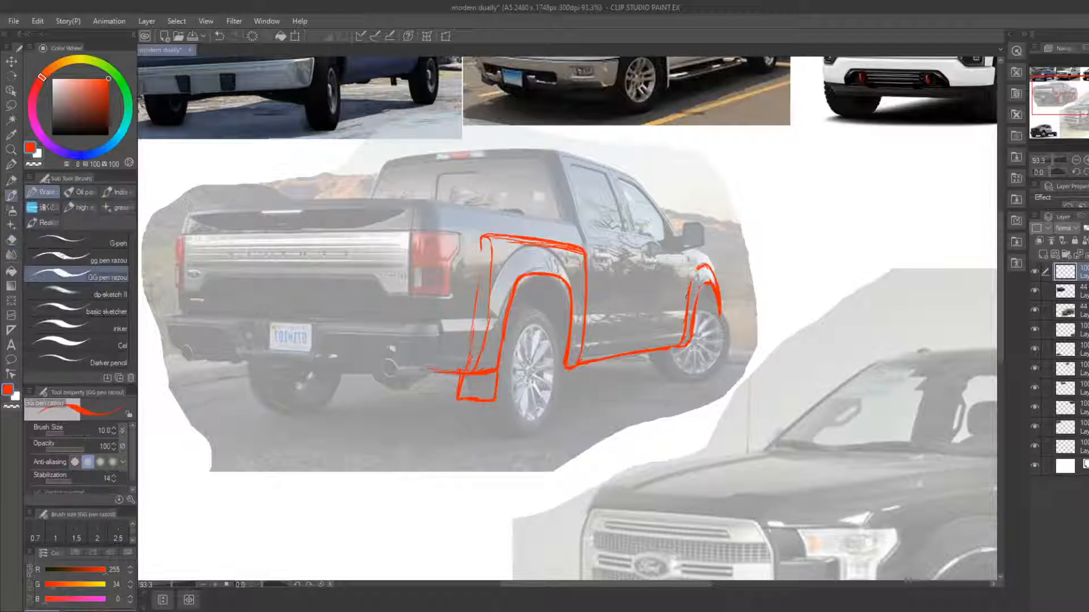
Rework the front wheel arch's inner line and strengthen its rear and top contours
drag(685, 296, 695, 266)
mouse_move(691, 273)
mouse_down()
mouse_move(708, 265)
mouse_move(735, 399)
mouse_up()
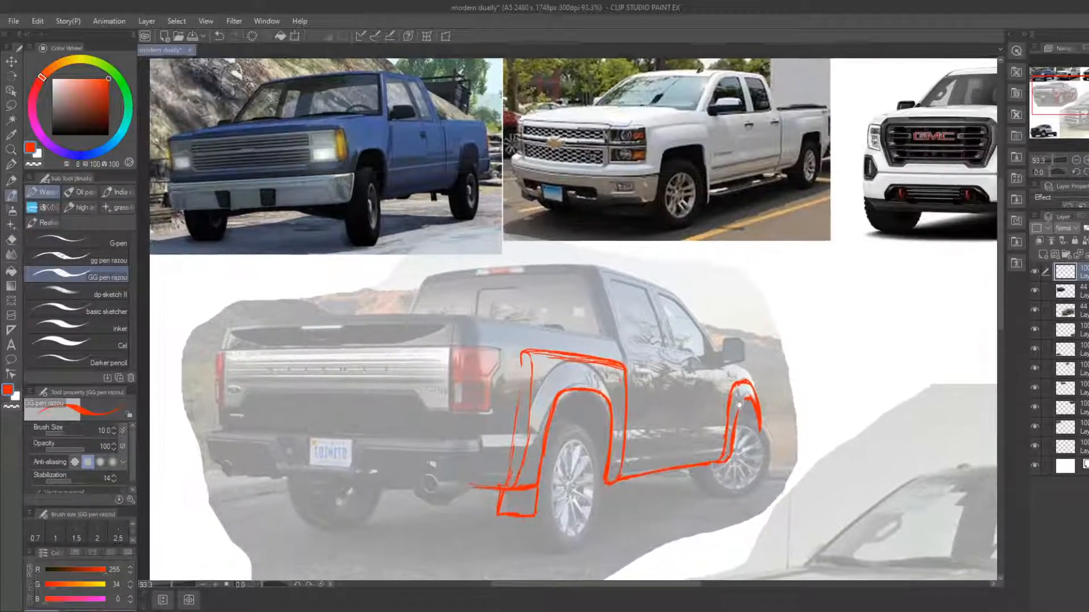
drag(456, 267, 397, 159)
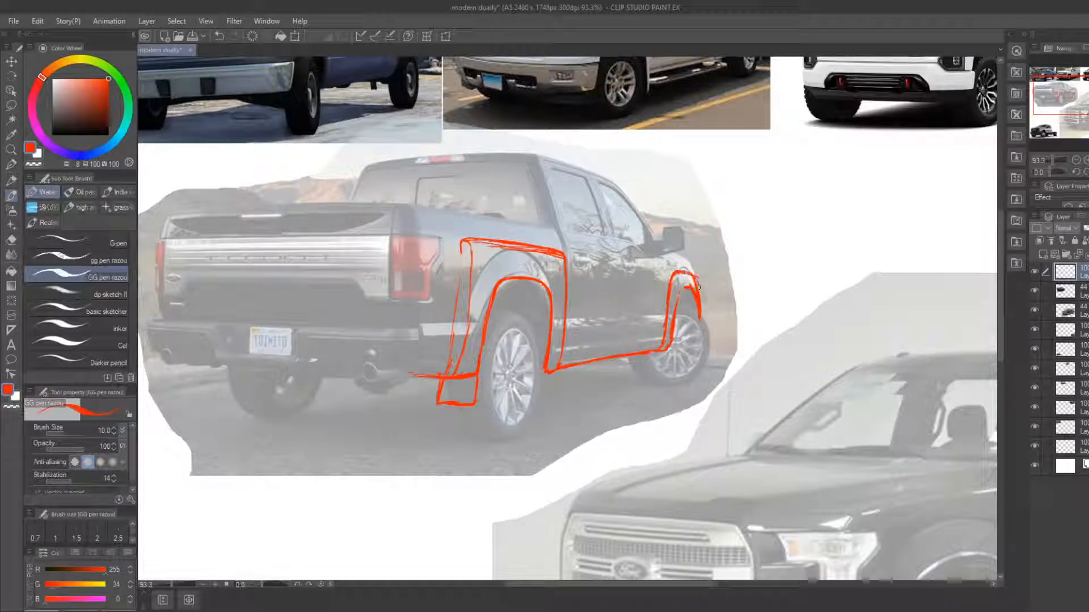
key(e)
key(b)
Draw a rounded contour inside the rear fender's outer outline and erase the fender's square top corners
mouse_move(470, 282)
mouse_down()
mouse_move(475, 252)
mouse_move(493, 247)
mouse_up()
key(e)
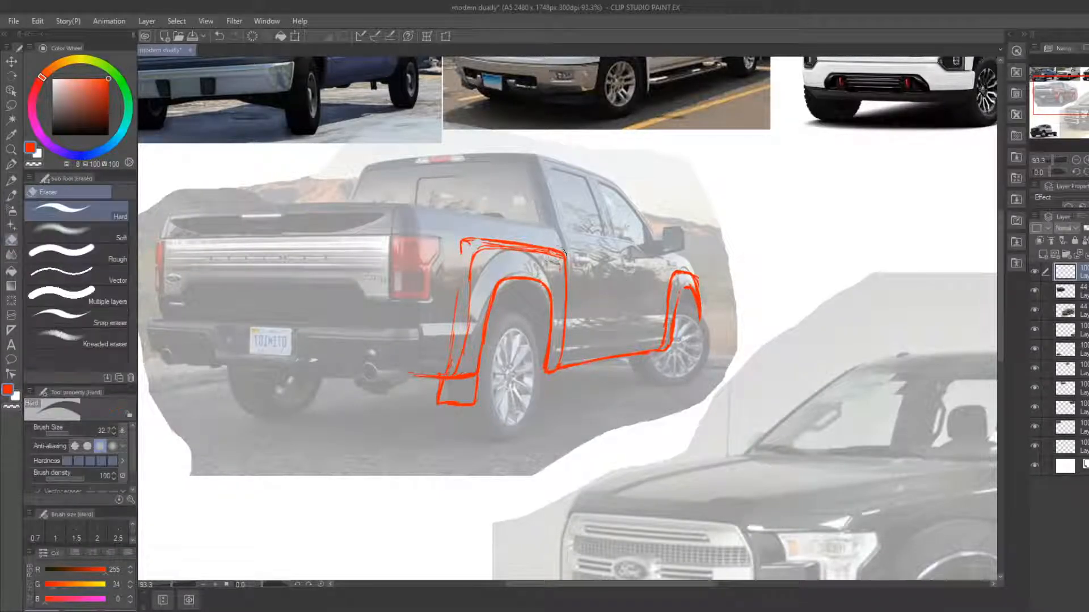
drag(568, 254, 566, 279)
key(b)
key(e)
drag(463, 254, 467, 241)
Redraw the rear fender's outer outline with rounded top corners
key(b)
mouse_move(457, 291)
mouse_down()
mouse_move(460, 259)
mouse_move(483, 241)
mouse_move(570, 258)
mouse_move(555, 276)
mouse_move(562, 262)
mouse_up()
key(e)
key(b)
key(e)
key(b)
key(e)
key(b)
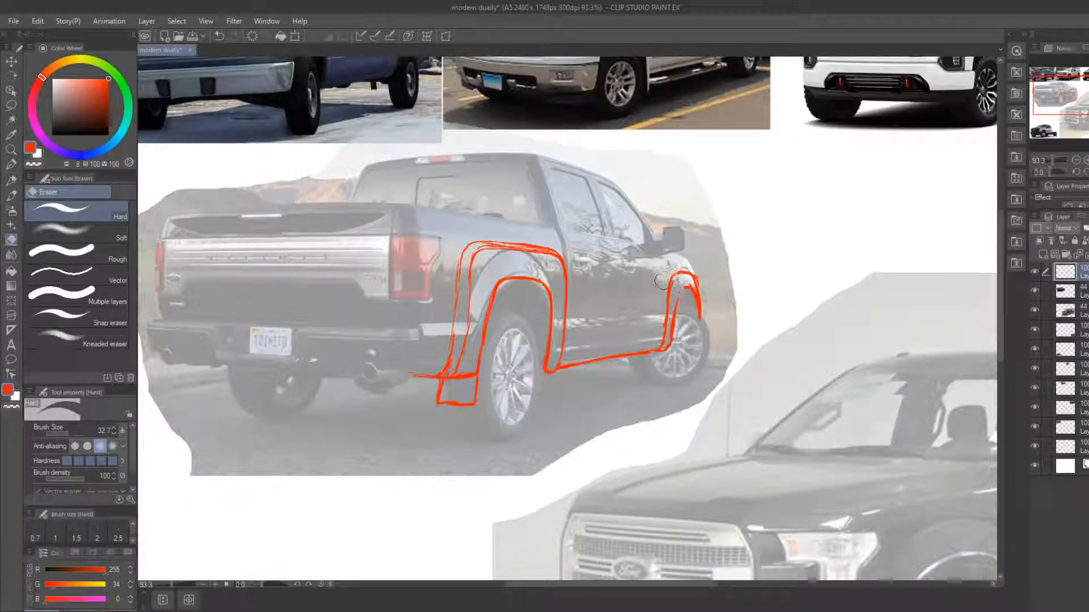
Tidy the front end of the front wheel arch and outline the front tire beneath it
key(e)
key(b)
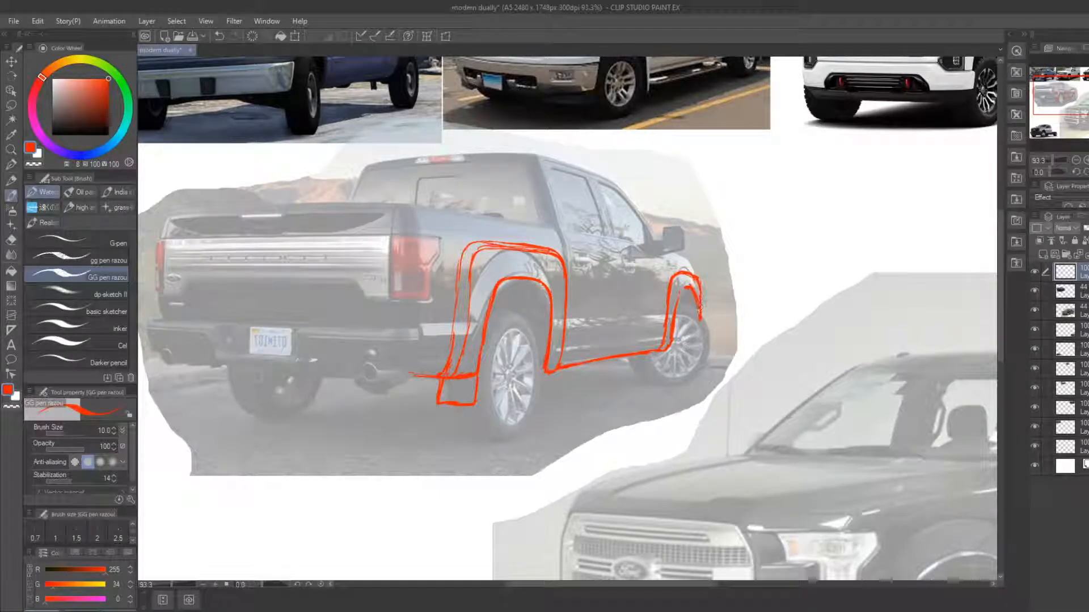
drag(698, 313, 708, 356)
key(e)
key(b)
mouse_move(640, 353)
mouse_down()
mouse_move(658, 381)
mouse_move(686, 385)
mouse_move(707, 360)
mouse_move(702, 343)
mouse_up()
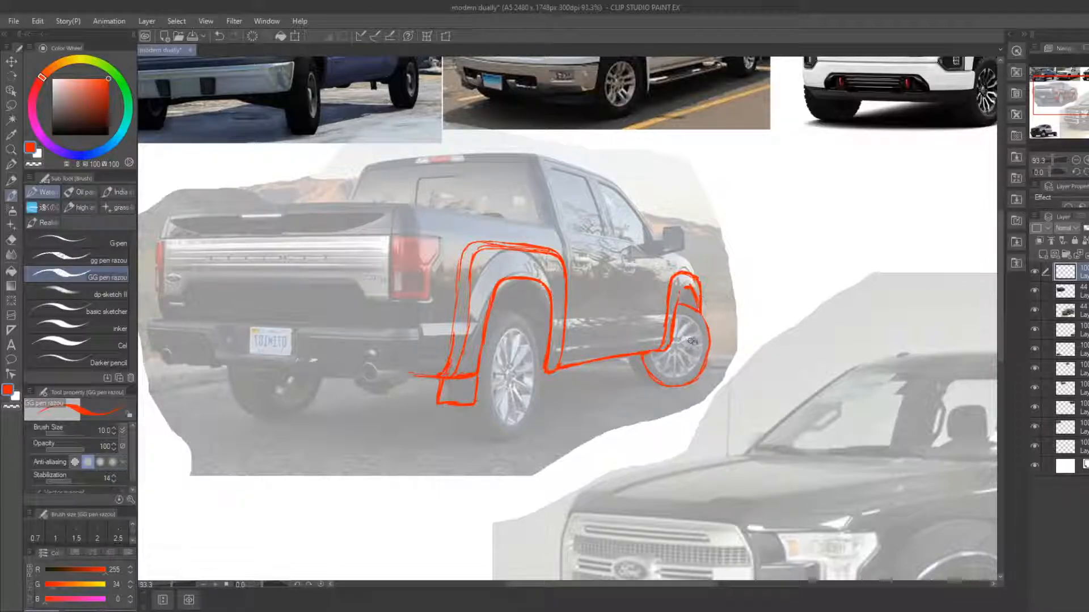
Thicken the front tire's outline and add a second curve at its rear to show the tire's width
key(e)
key(b)
key(e)
drag(702, 368, 700, 351)
key(b)
drag(634, 366, 659, 388)
key(e)
key(b)
key(e)
key(b)
key(e)
key(b)
key(e)
key(b)
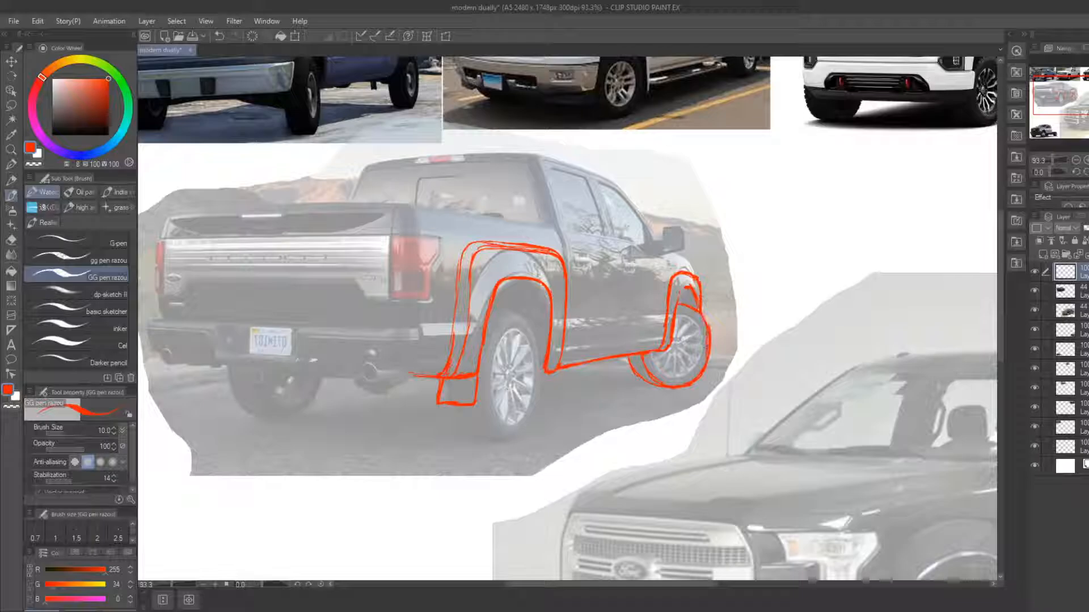
Draw the tailgate's near vertical edge beside the taillight, from the lower body line up to the bed's corner
key(e)
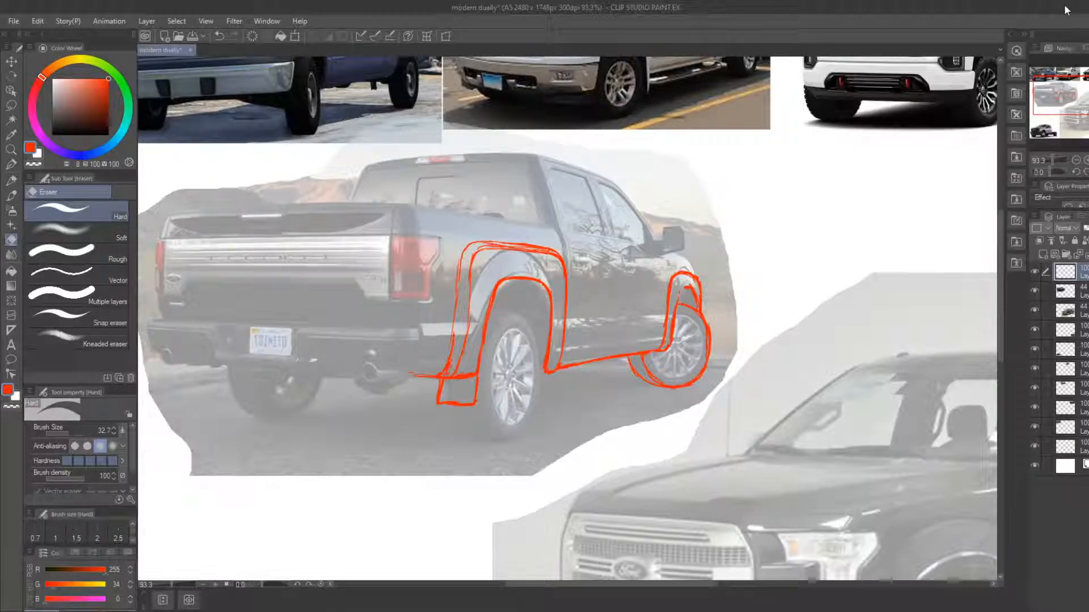
mouse_move(494, 307)
mouse_down()
mouse_move(504, 271)
mouse_move(486, 219)
mouse_move(481, 244)
mouse_move(493, 218)
mouse_up()
key(b)
mouse_move(483, 230)
mouse_down()
mouse_move(502, 214)
mouse_move(473, 218)
mouse_move(502, 206)
mouse_move(440, 246)
mouse_move(594, 263)
mouse_up()
key(e)
key(b)
key(e)
mouse_move(514, 308)
mouse_down()
mouse_move(550, 285)
mouse_move(532, 275)
mouse_up()
key(b)
mouse_move(514, 347)
mouse_down()
mouse_move(535, 347)
mouse_move(519, 272)
mouse_move(526, 189)
mouse_move(522, 250)
mouse_up()
key(e)
key(b)
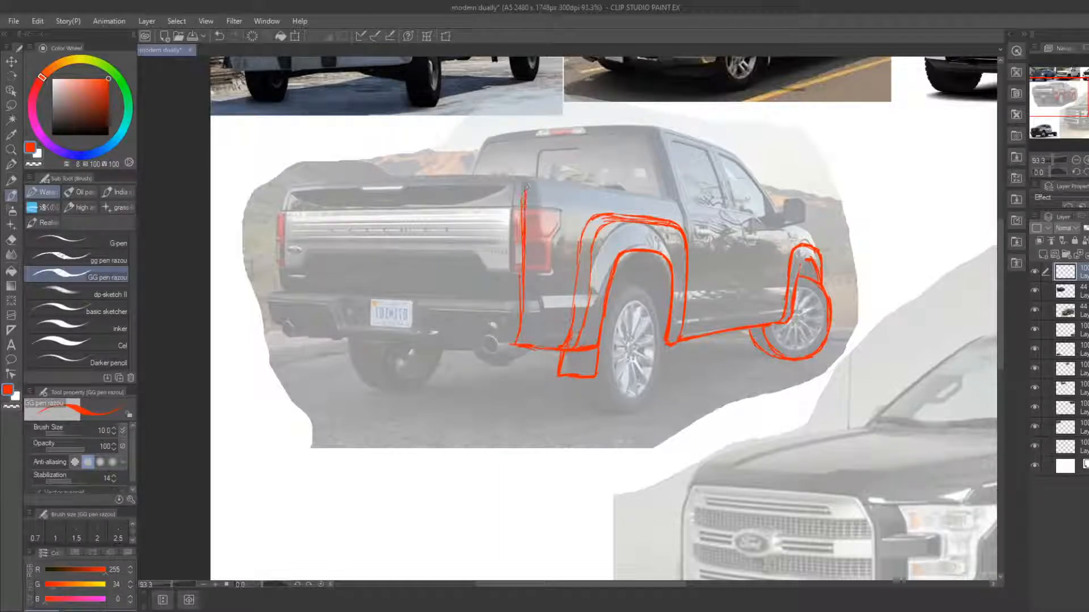
mouse_move(522, 178)
mouse_down()
mouse_move(523, 273)
mouse_move(521, 227)
mouse_up()
Outline the far side edge of the tailgate down to the bumper
drag(290, 181, 281, 291)
mouse_move(276, 234)
mouse_down()
mouse_move(277, 299)
mouse_move(343, 296)
mouse_up()
key(e)
key(b)
Draw the rear bumper's upper edge across the tailgate's base, dipping around the license plate
click(12, 151)
drag(349, 230, 299, 175)
drag(596, 350, 954, 540)
drag(312, 192, 394, 238)
key(b)
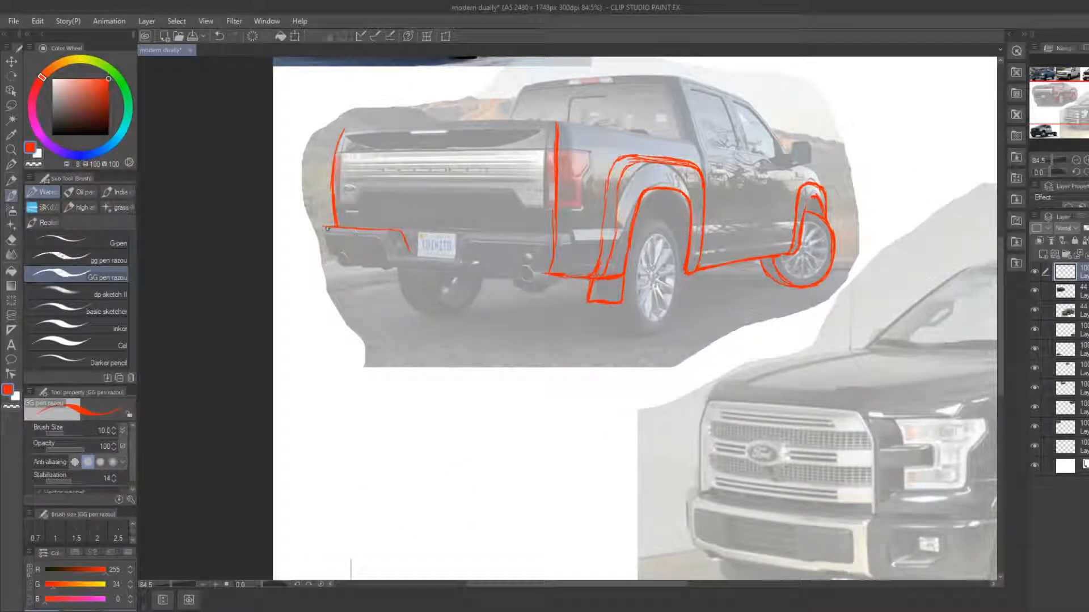
mouse_move(367, 236)
mouse_down()
mouse_move(330, 231)
mouse_move(397, 258)
mouse_move(464, 263)
mouse_move(407, 264)
mouse_move(461, 267)
mouse_move(467, 236)
mouse_move(543, 238)
mouse_up()
key(e)
Add a second line under the bumper's upper edge on the far side and around the license plate dip
key(b)
key(e)
key(b)
key(e)
key(b)
key(e)
key(b)
key(e)
key(b)
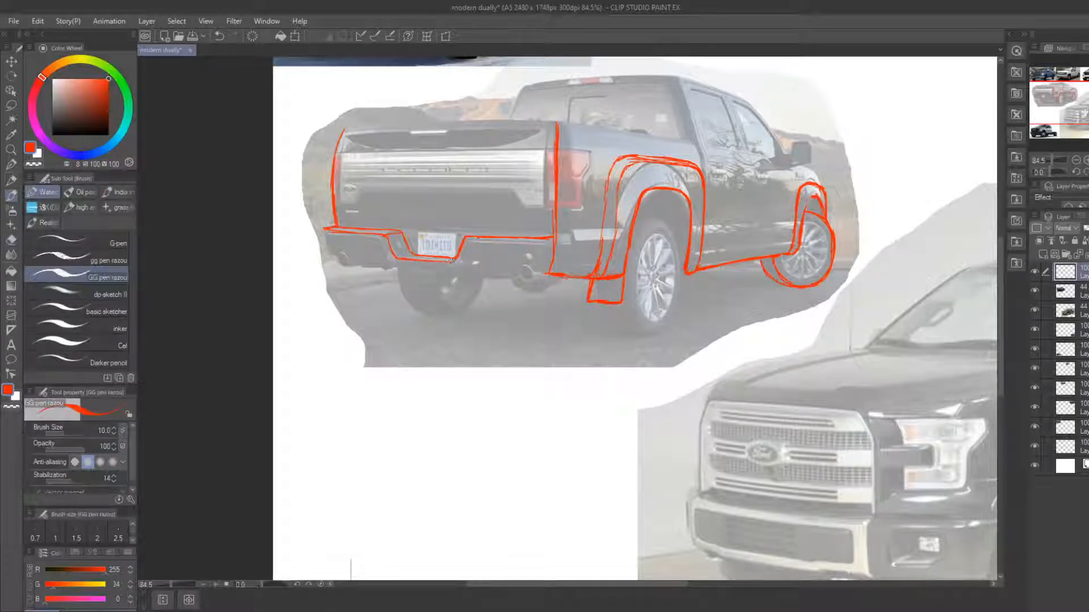
Draw the rear bumper's far end and its lower edge across to the near corner, arching around both exhaust tips
mouse_move(324, 228)
mouse_down()
mouse_move(331, 257)
mouse_move(366, 262)
mouse_up()
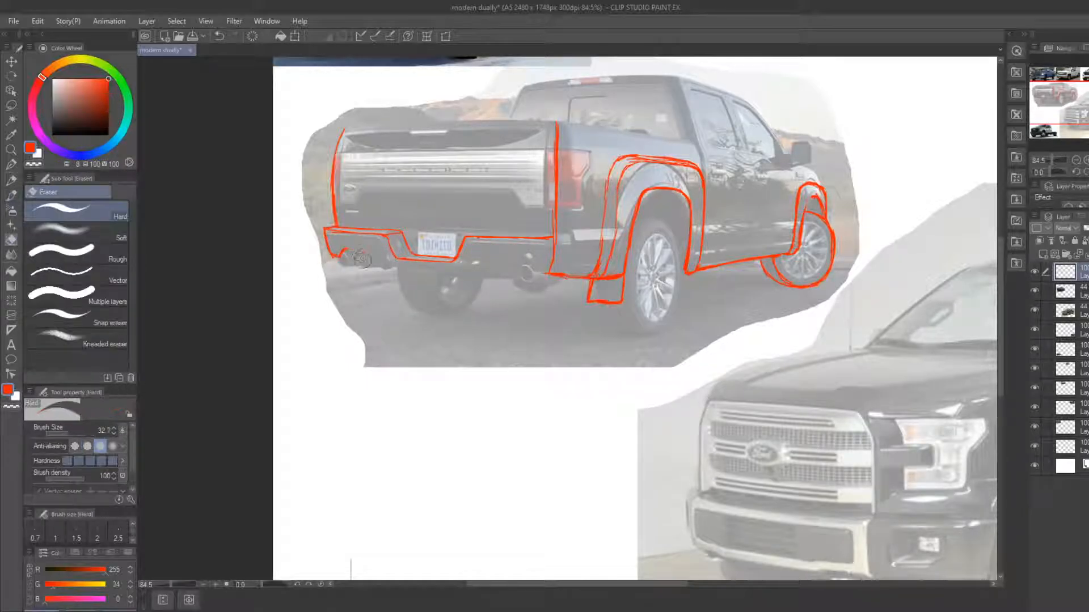
key(e)
drag(372, 268, 415, 272)
key(b)
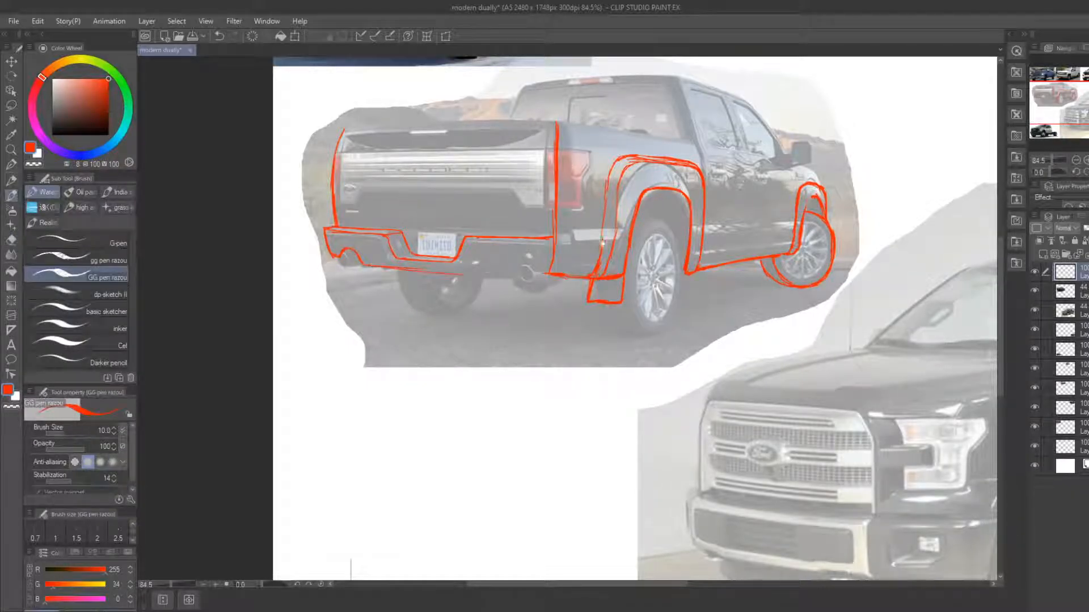
mouse_move(930, 158)
mouse_down()
mouse_move(440, 348)
mouse_move(354, 356)
mouse_move(518, 304)
mouse_move(695, 271)
mouse_up()
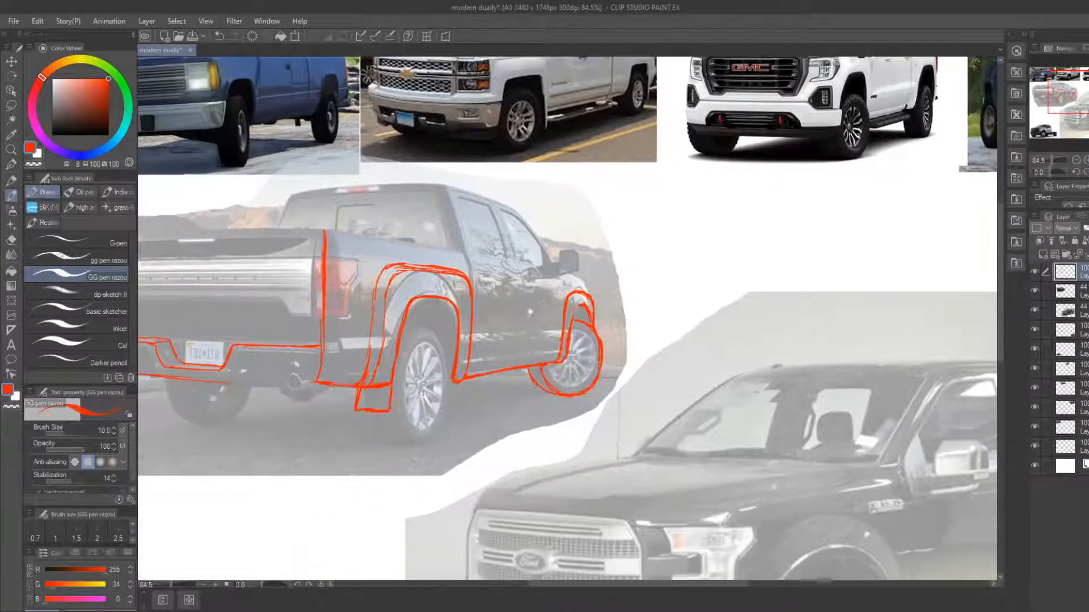
drag(531, 311, 659, 262)
mouse_move(357, 338)
mouse_down()
mouse_move(409, 335)
mouse_move(412, 323)
mouse_move(448, 334)
mouse_up()
key(e)
key(b)
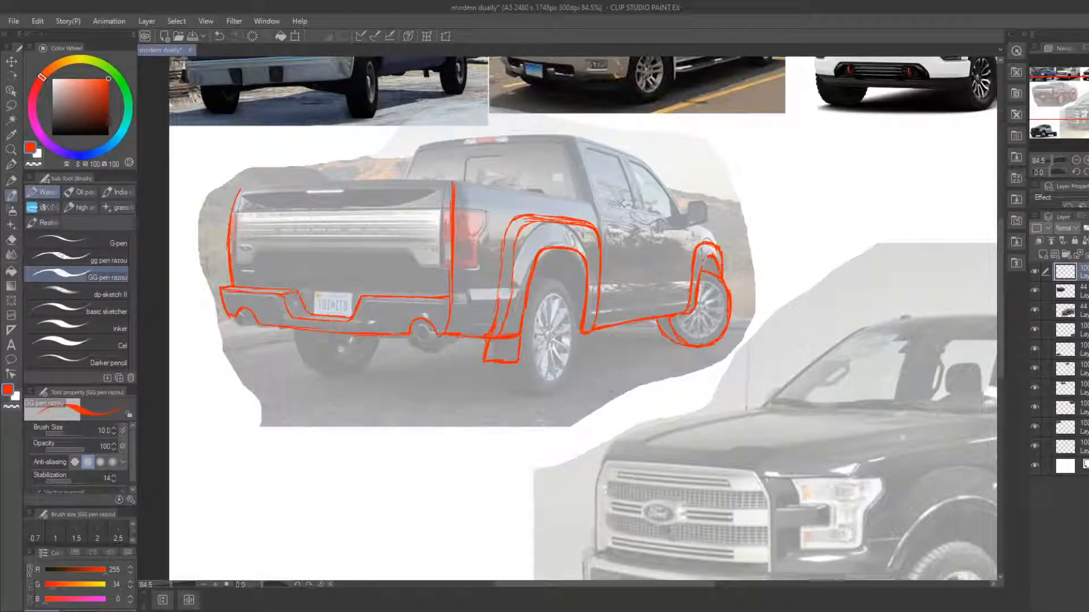
Clean up and redraw the two exhaust cutouts as small arches in the bumper's lower edge
key(e)
mouse_move(238, 314)
mouse_down()
mouse_move(230, 318)
mouse_move(237, 311)
mouse_up()
key(b)
key(e)
key(b)
key(e)
key(b)
key(e)
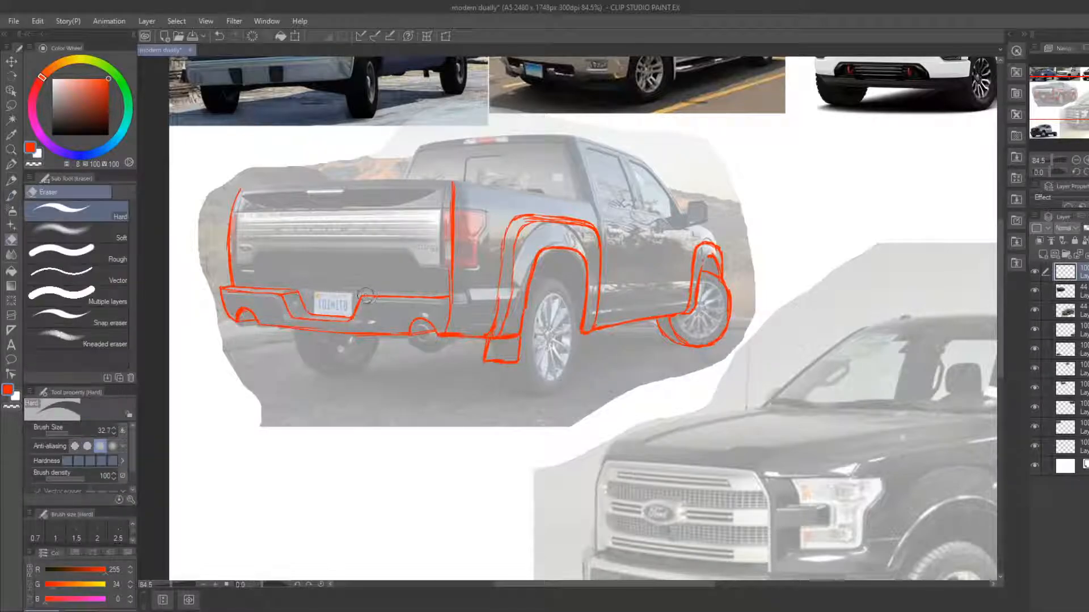
Double the bumper's upper edge between the license plate dip and the tailgate's near edge
key(b)
drag(363, 295, 451, 296)
key(e)
key(b)
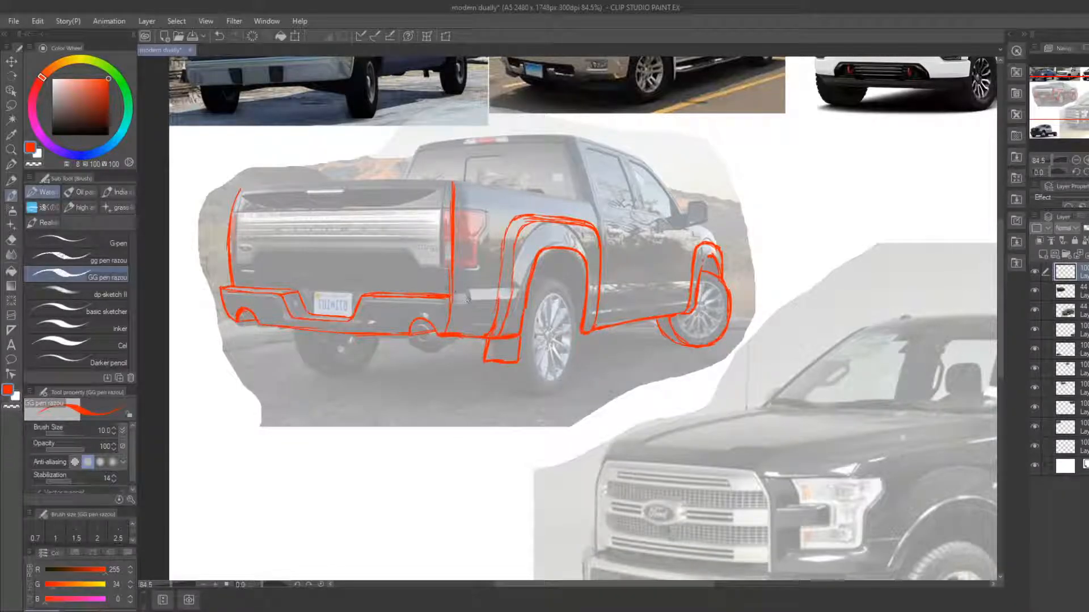
Erase the far exhaust cutout and close the bumper's lower edge with a continuous line
key(e)
mouse_move(238, 321)
mouse_down()
mouse_move(254, 311)
mouse_move(285, 323)
mouse_up()
key(b)
key(e)
key(b)
key(e)
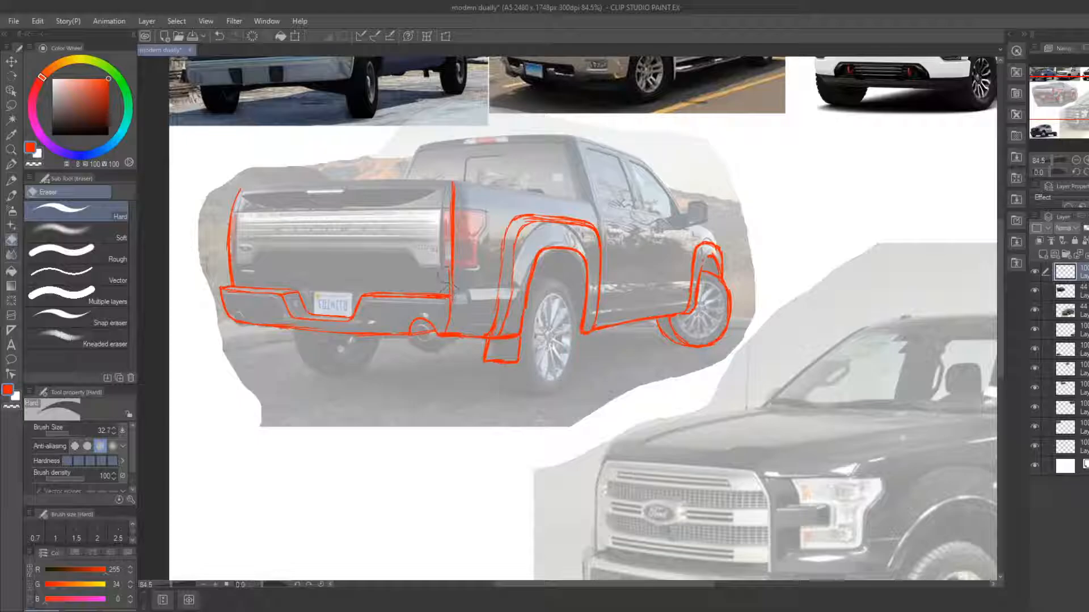
key(b)
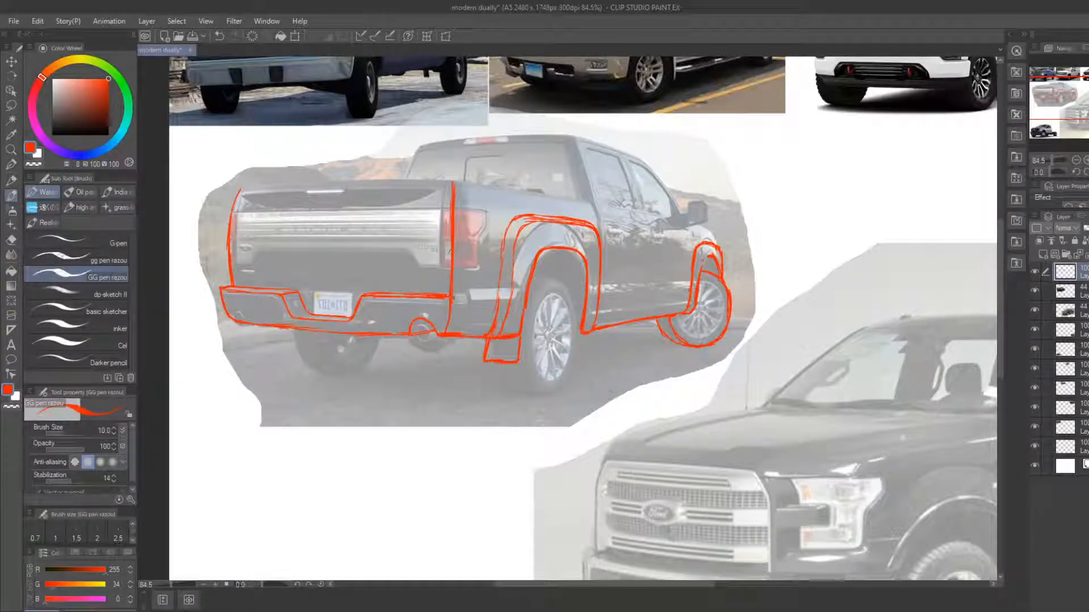
Draw the tailgate's top edge from its far corner to its near corner
drag(242, 189, 290, 184)
drag(243, 188, 349, 181)
key(e)
key(b)
key(e)
key(b)
drag(282, 186, 419, 182)
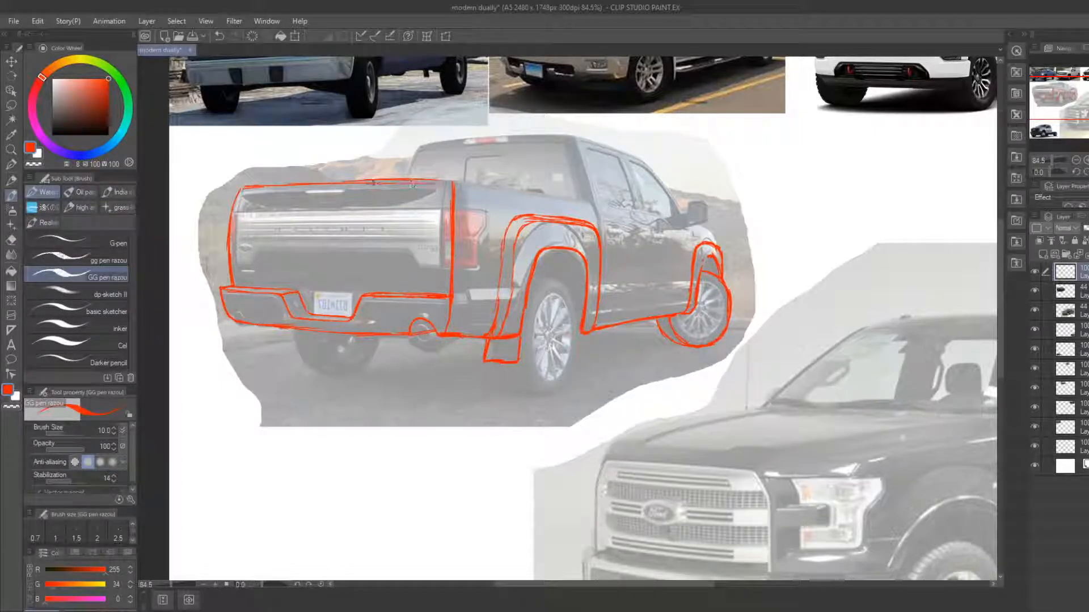
mouse_move(398, 181)
mouse_down()
mouse_move(546, 190)
mouse_move(468, 184)
mouse_up()
key(e)
key(b)
Draw the bed's top rail from the tailgate's near corner to the back of the cab
mouse_move(455, 182)
mouse_down()
mouse_move(589, 202)
mouse_move(600, 235)
mouse_up()
key(e)
key(b)
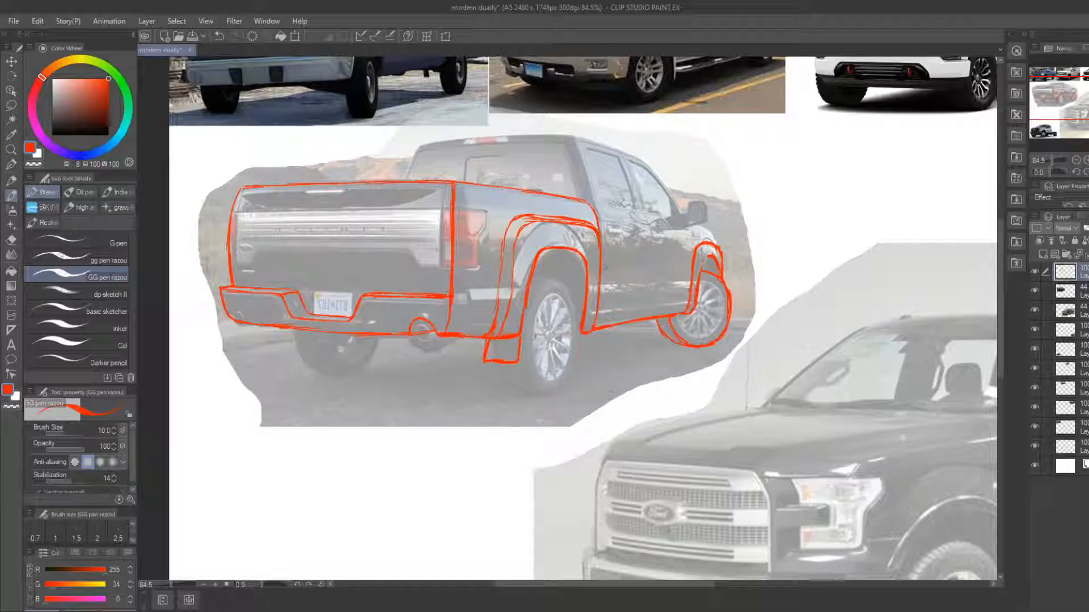
Erase the near exhaust cutout and join the bumper's lower edge straight through to the near corner
drag(597, 279, 580, 268)
key(e)
mouse_move(396, 334)
mouse_down()
mouse_move(403, 315)
mouse_move(419, 321)
mouse_up()
key(b)
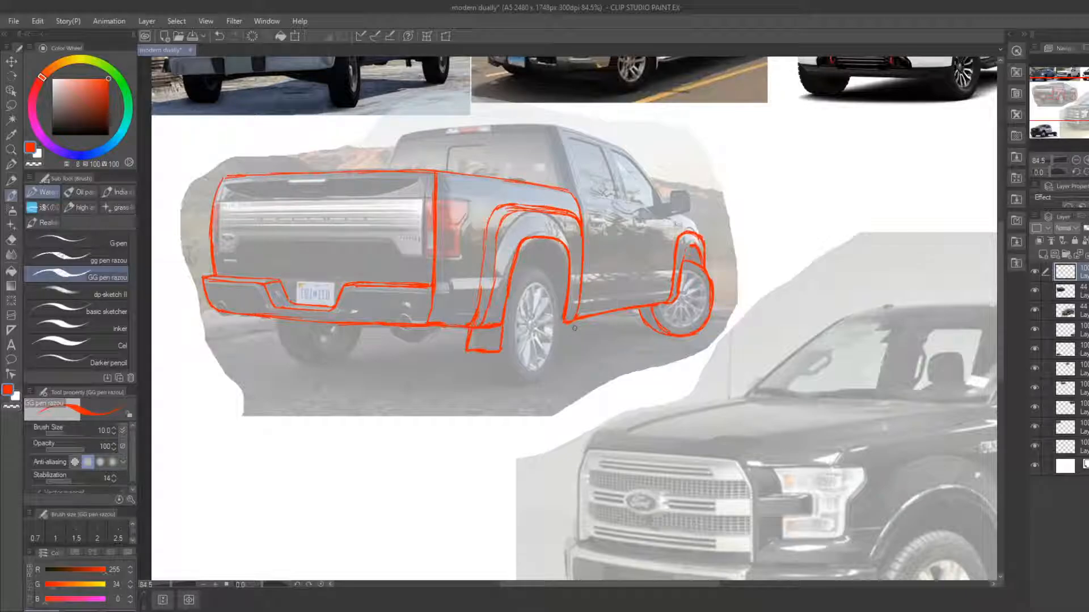
Erase stray marks around the front wheel arch and redraw its top as a cleaner double curve
key(e)
mouse_move(596, 355)
mouse_down()
mouse_move(570, 338)
mouse_move(567, 310)
mouse_up()
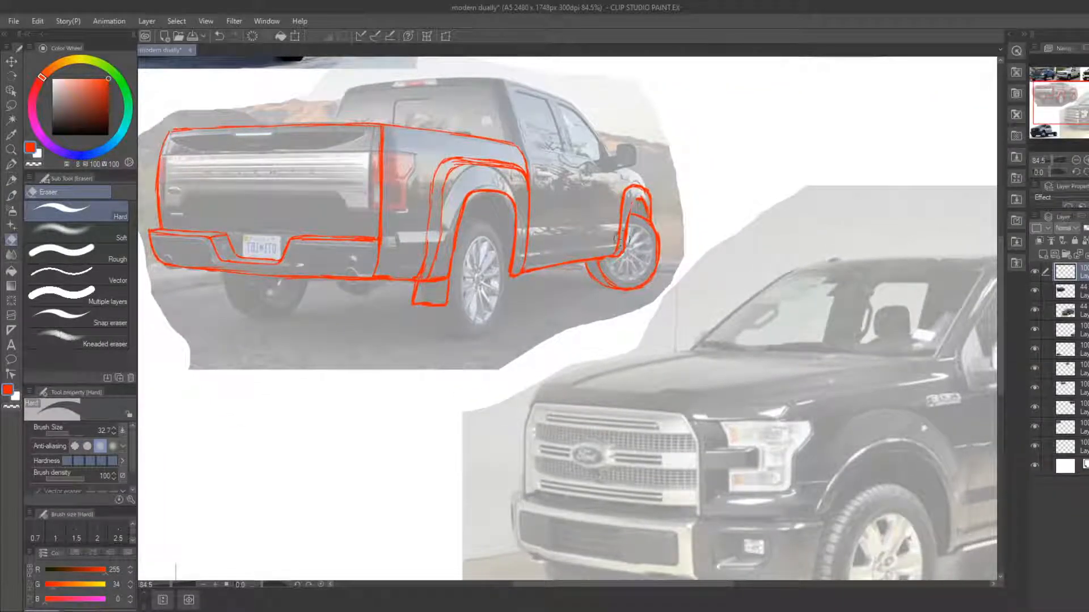
key(b)
key(e)
mouse_move(616, 199)
mouse_down()
mouse_move(639, 182)
mouse_move(653, 197)
mouse_move(651, 222)
mouse_move(650, 203)
mouse_up()
key(b)
key(e)
key(b)
key(e)
key(b)
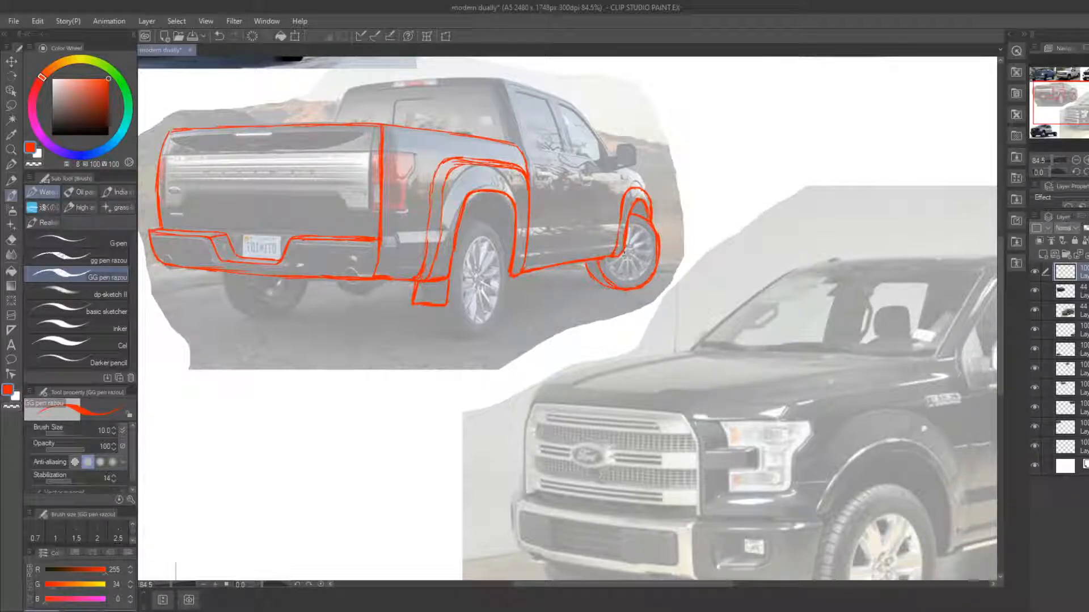
Outline the back of the cab with its near pillar, the rear roof edge and the far pillar down to the bed
drag(561, 209, 581, 287)
drag(523, 216, 510, 166)
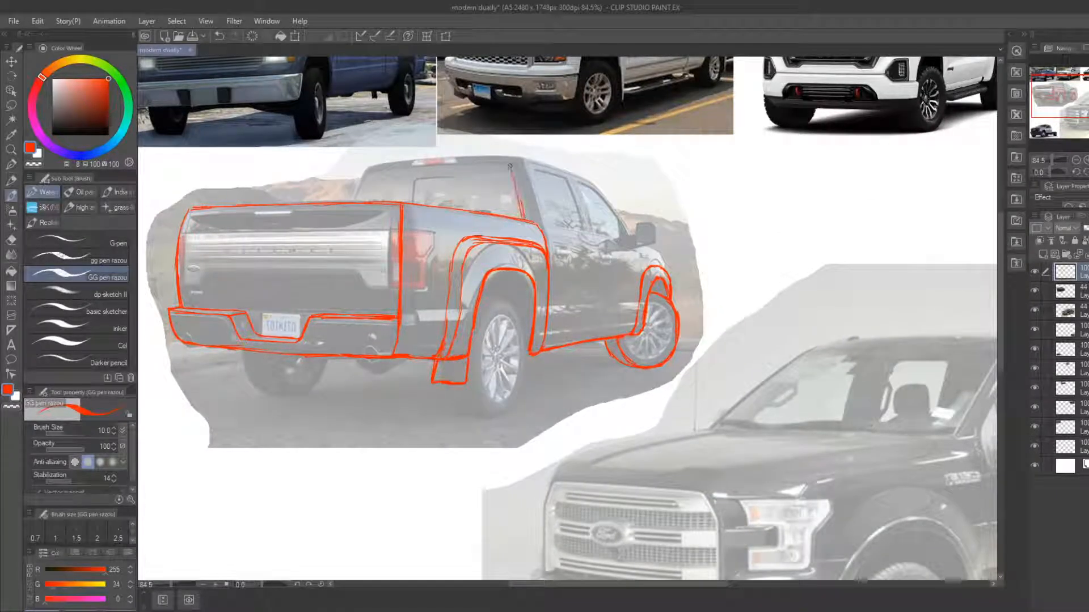
mouse_move(355, 201)
mouse_down()
mouse_move(362, 176)
mouse_move(468, 163)
mouse_move(414, 163)
mouse_move(512, 165)
mouse_up()
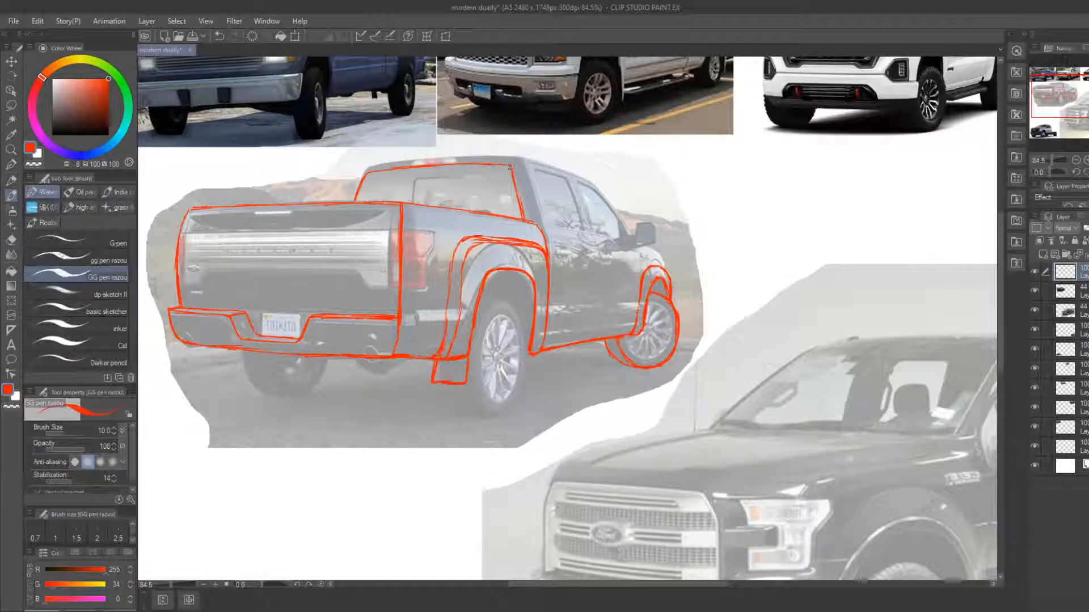
drag(351, 201, 369, 167)
key(e)
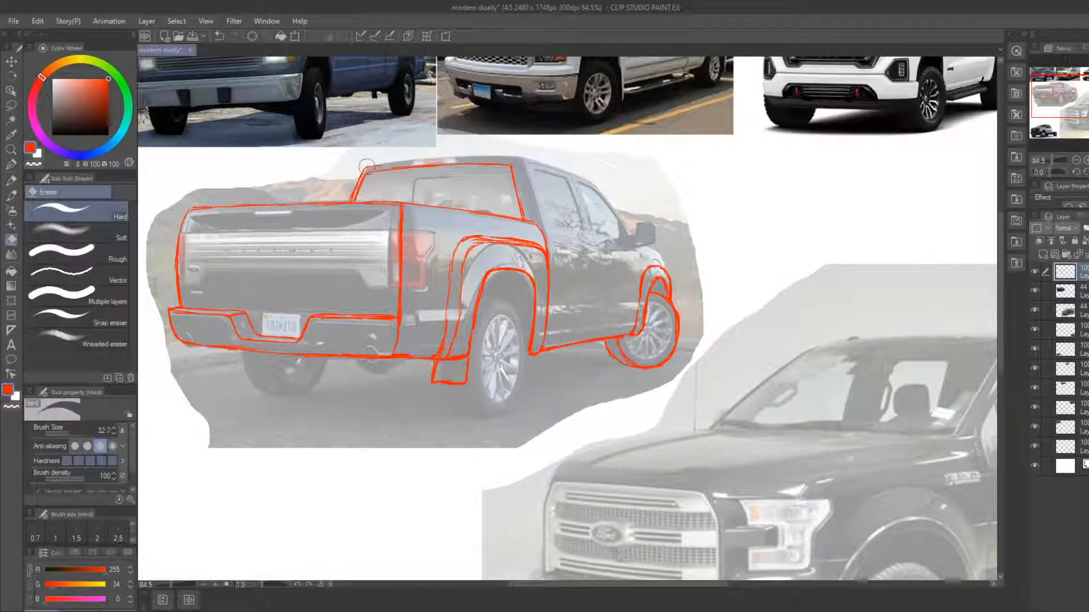
Draw the cab's near roof edge from the rear roof line forward and down the windshield pillar to the side mirror
mouse_move(350, 182)
mouse_down()
mouse_move(365, 160)
mouse_move(360, 175)
mouse_move(416, 161)
mouse_up()
key(p)
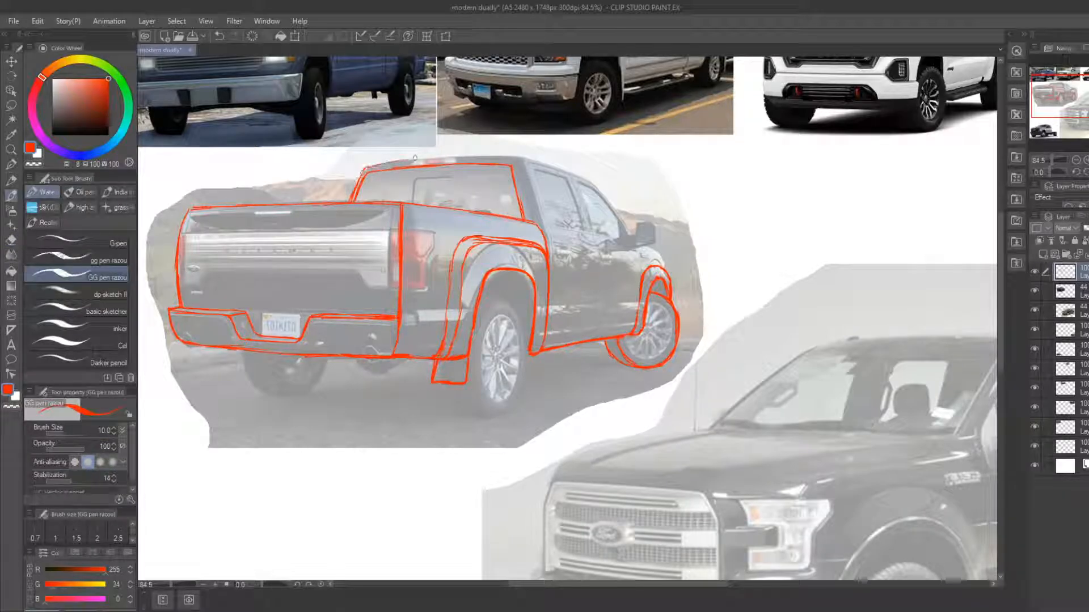
key(e)
key(p)
key(e)
key(p)
mouse_move(393, 164)
mouse_down()
mouse_move(492, 154)
mouse_move(566, 168)
mouse_move(596, 184)
mouse_move(633, 237)
mouse_move(612, 206)
mouse_move(632, 236)
mouse_up()
key(e)
key(b)
key(e)
key(b)
key(e)
key(b)
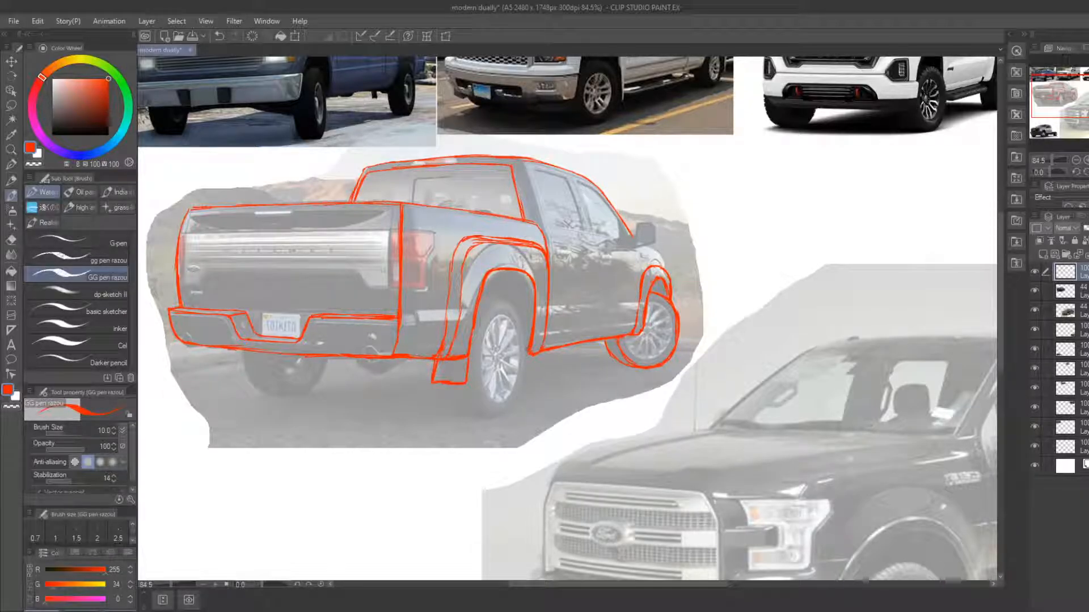
Draw the near rear wheel with an outer tire ellipse, an inner rim ellipse and the tire's tread width toward the mud flap
drag(496, 413, 474, 361)
mouse_move(490, 305)
mouse_down()
mouse_move(517, 318)
mouse_move(525, 387)
mouse_move(492, 413)
mouse_move(521, 391)
mouse_move(526, 363)
mouse_up()
drag(496, 401, 480, 362)
key(e)
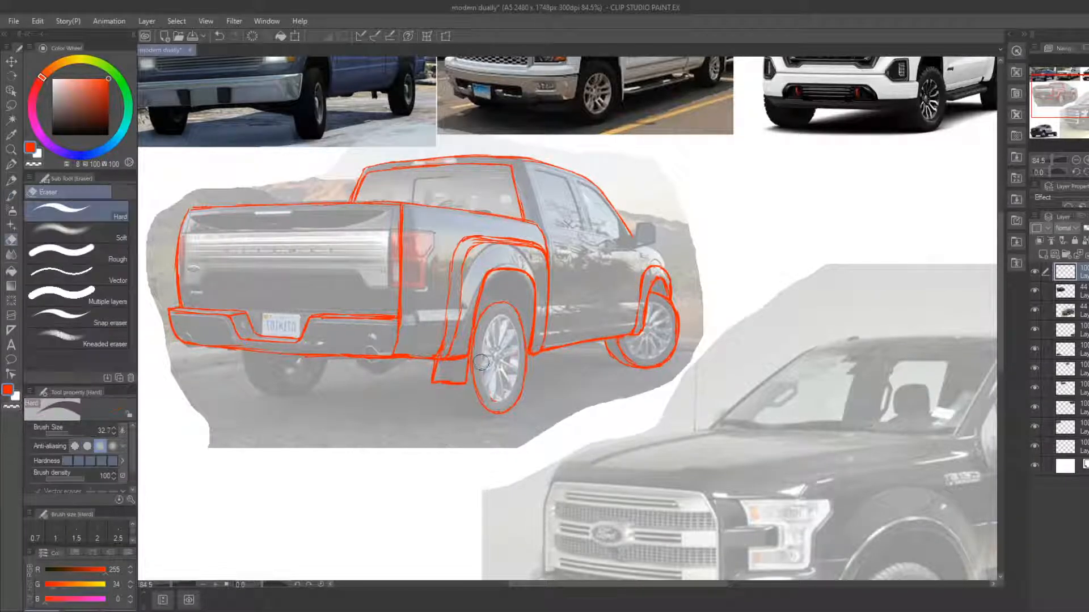
key(b)
mouse_move(496, 401)
mouse_down()
mouse_move(481, 356)
mouse_move(487, 317)
mouse_move(500, 312)
mouse_move(519, 340)
mouse_move(518, 380)
mouse_move(497, 405)
mouse_move(519, 360)
mouse_up()
key(e)
key(b)
mouse_move(443, 385)
mouse_down()
mouse_move(446, 396)
mouse_move(505, 415)
mouse_up()
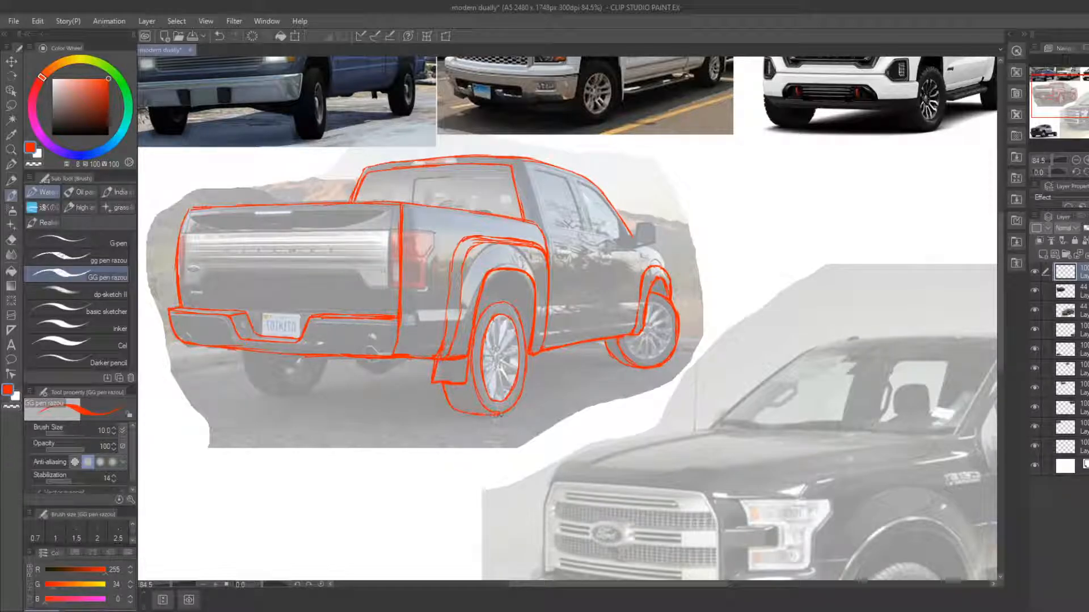
drag(482, 300, 504, 302)
Lasso the top of the near rear fender and wheel arch, shift it slightly downward and clear the selection
key(m)
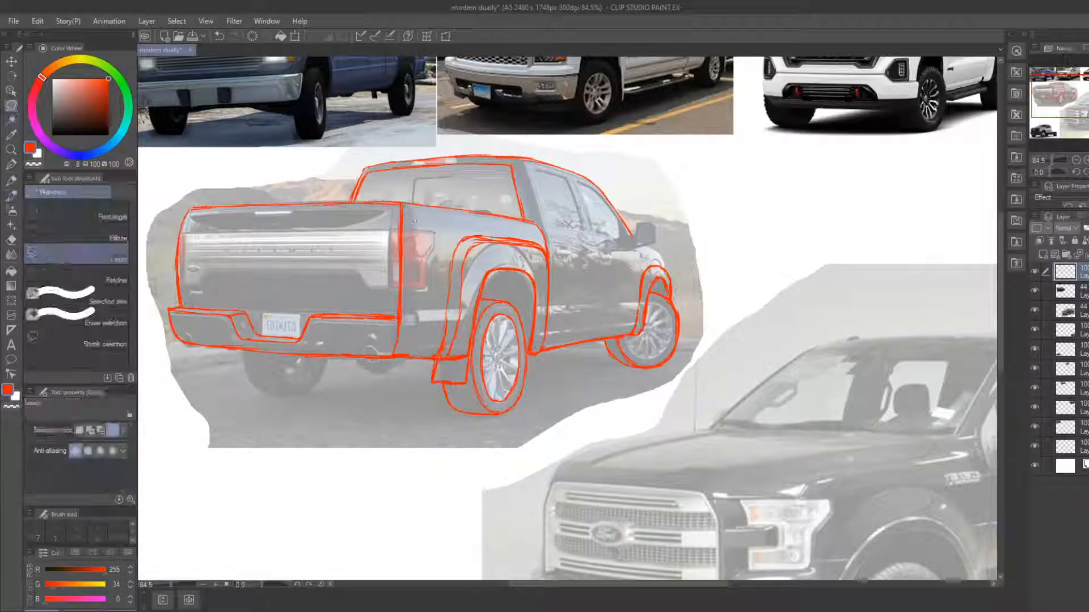
mouse_move(485, 286)
mouse_down()
mouse_move(441, 248)
mouse_move(493, 224)
mouse_move(550, 241)
mouse_move(556, 288)
mouse_move(518, 286)
mouse_move(525, 279)
mouse_move(521, 290)
mouse_move(556, 272)
mouse_up()
click(543, 316)
click(466, 321)
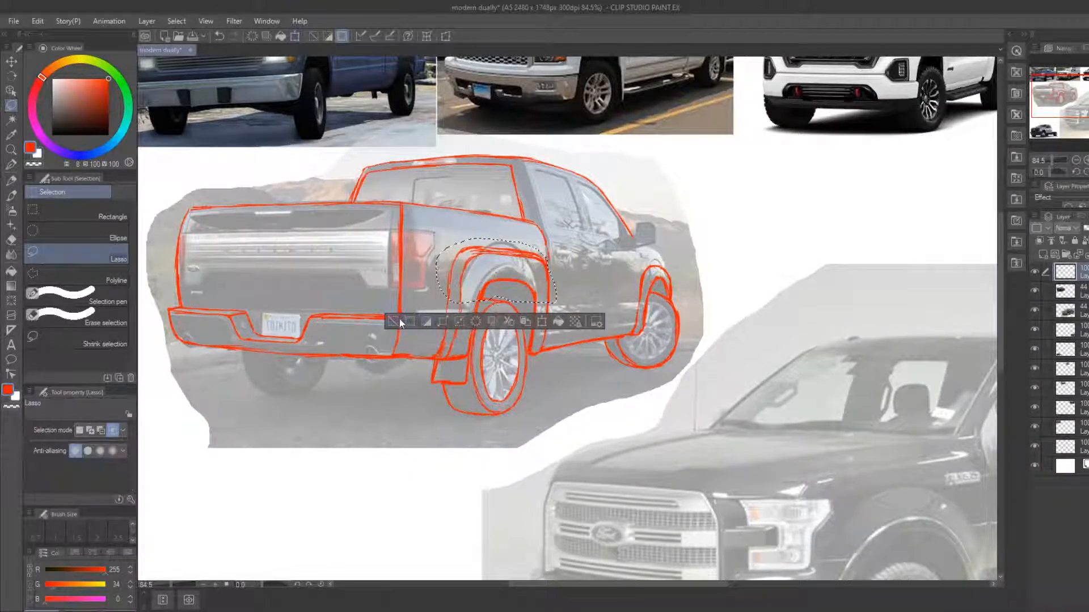
key(ctrl+d)
key(e)
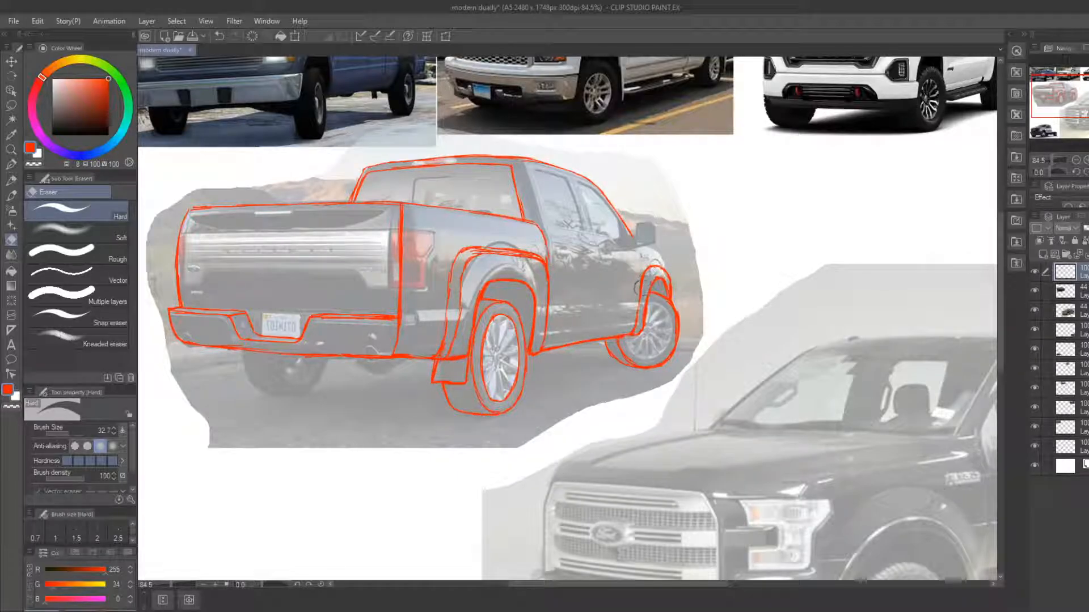
Outline the cab's side window area from the rear edge along the sill to the windshield pillar
key(b)
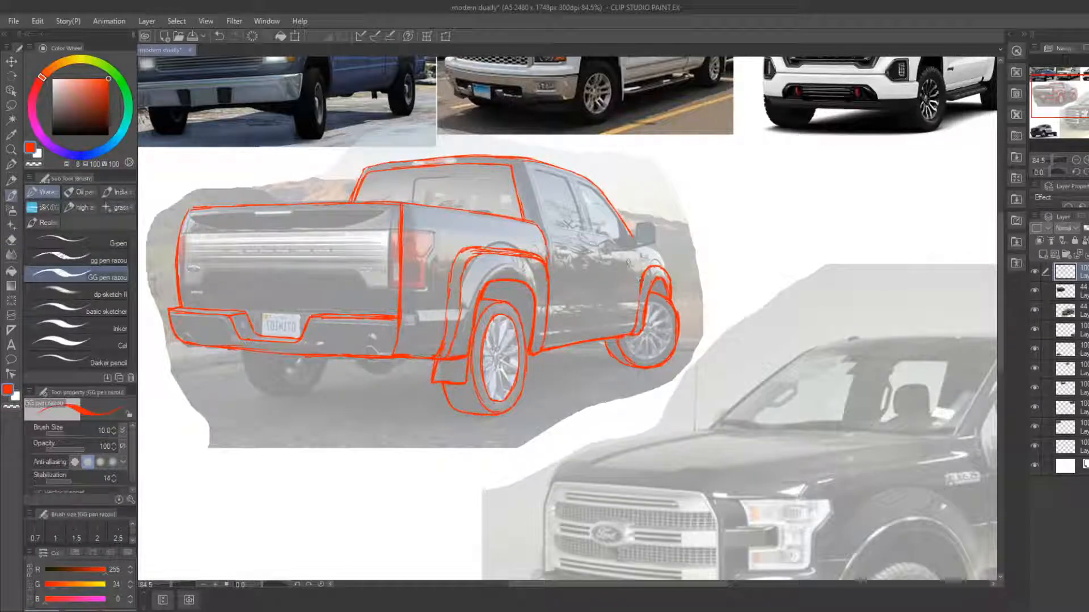
drag(525, 205, 494, 224)
drag(495, 181, 514, 250)
mouse_move(503, 190)
mouse_down()
mouse_move(522, 247)
mouse_move(585, 256)
mouse_up()
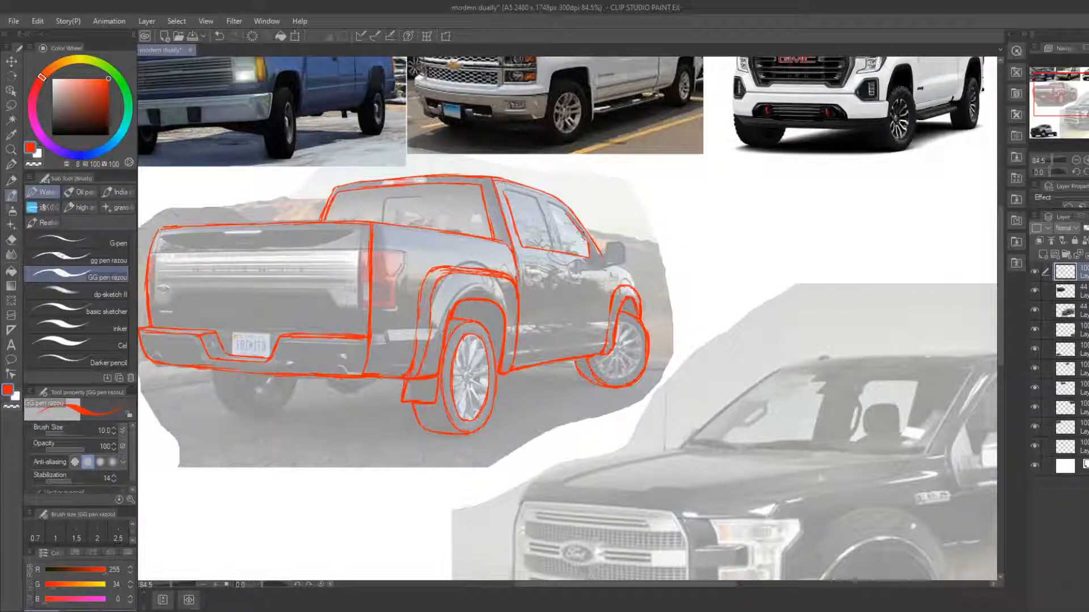
Divide the side window area into rear and front windows with a pillar, erasing the overlapping lines between them
mouse_move(507, 193)
mouse_down()
mouse_move(565, 219)
mouse_move(546, 225)
mouse_move(556, 254)
mouse_up()
drag(547, 203, 563, 252)
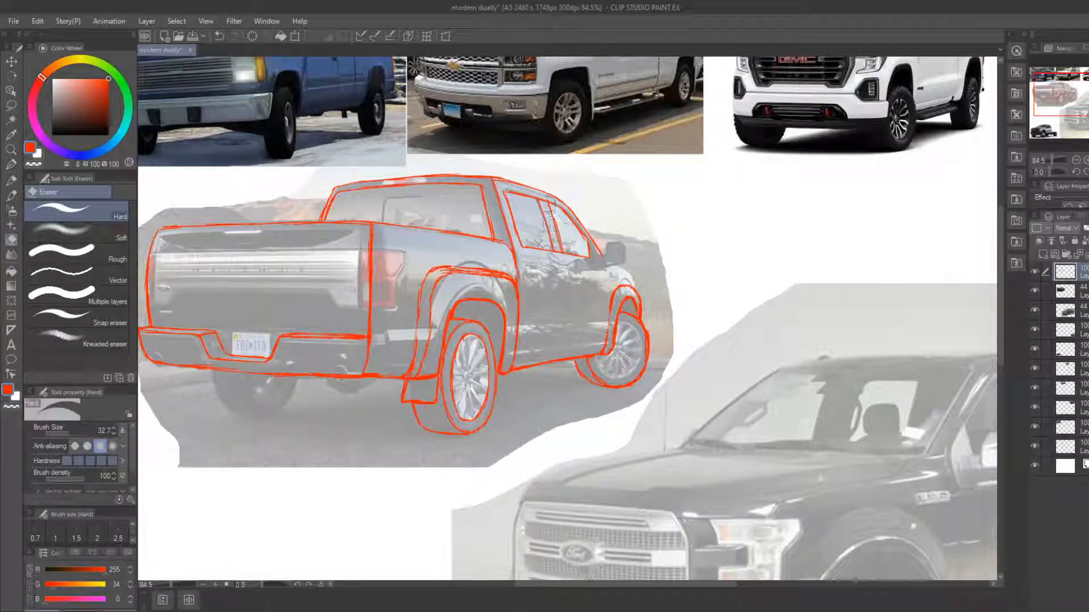
drag(547, 206, 563, 253)
key(e)
key(b)
key(e)
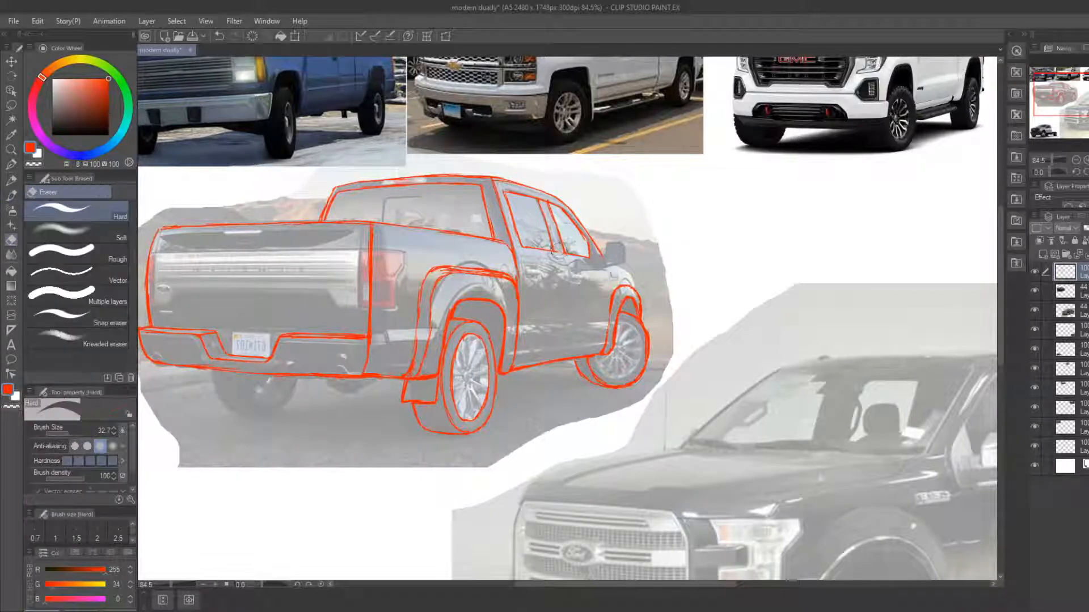
key(b)
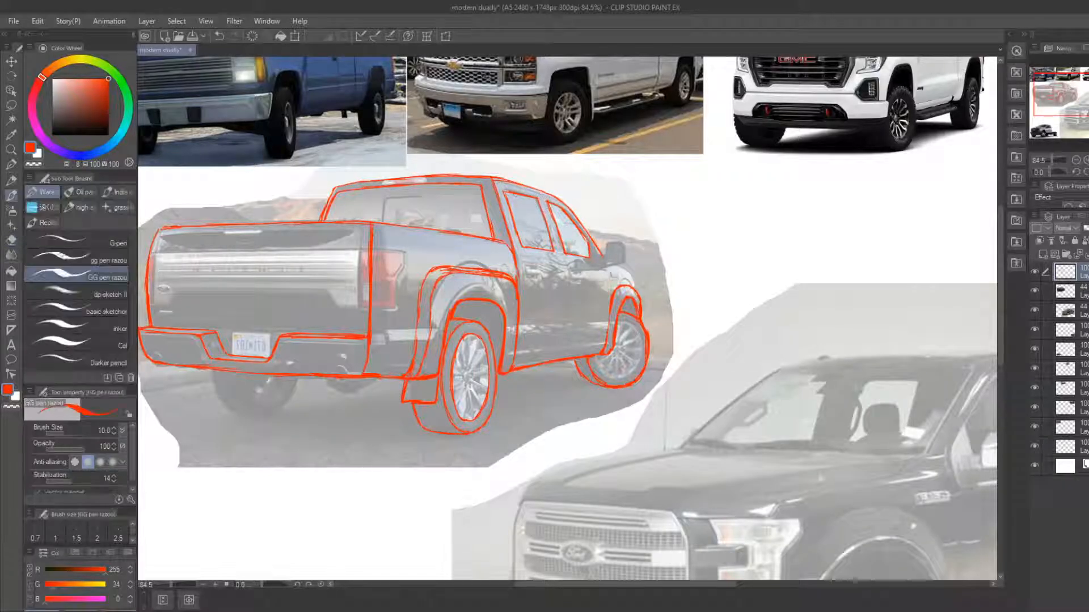
key(e)
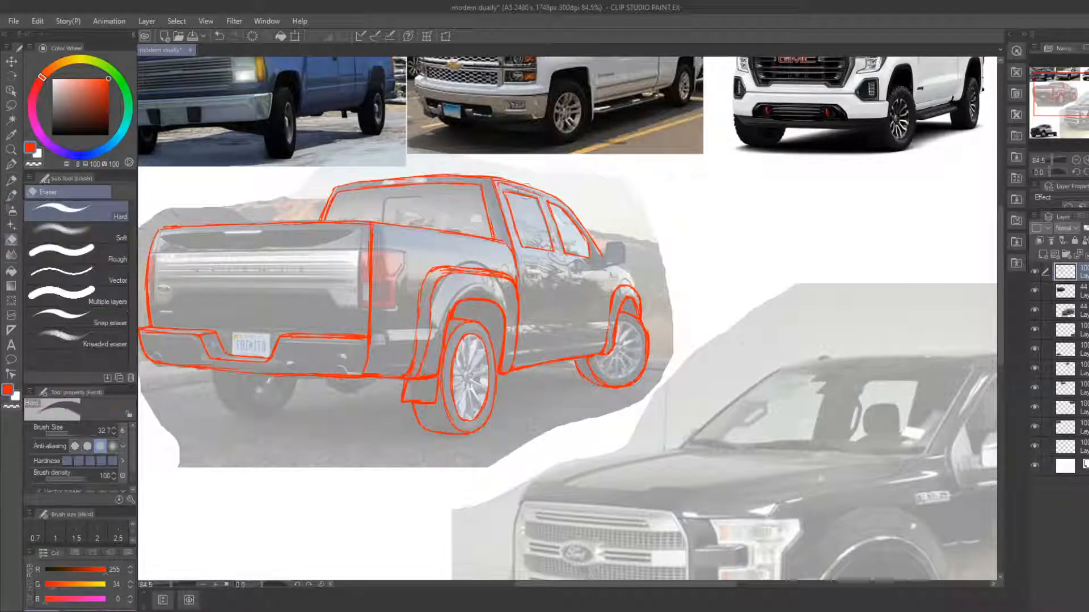
key(b)
Strengthen the front side window's upper edge and draw the seam between the doors down to the sill
mouse_move(544, 196)
mouse_down()
mouse_move(513, 186)
mouse_move(562, 204)
mouse_move(604, 264)
mouse_up()
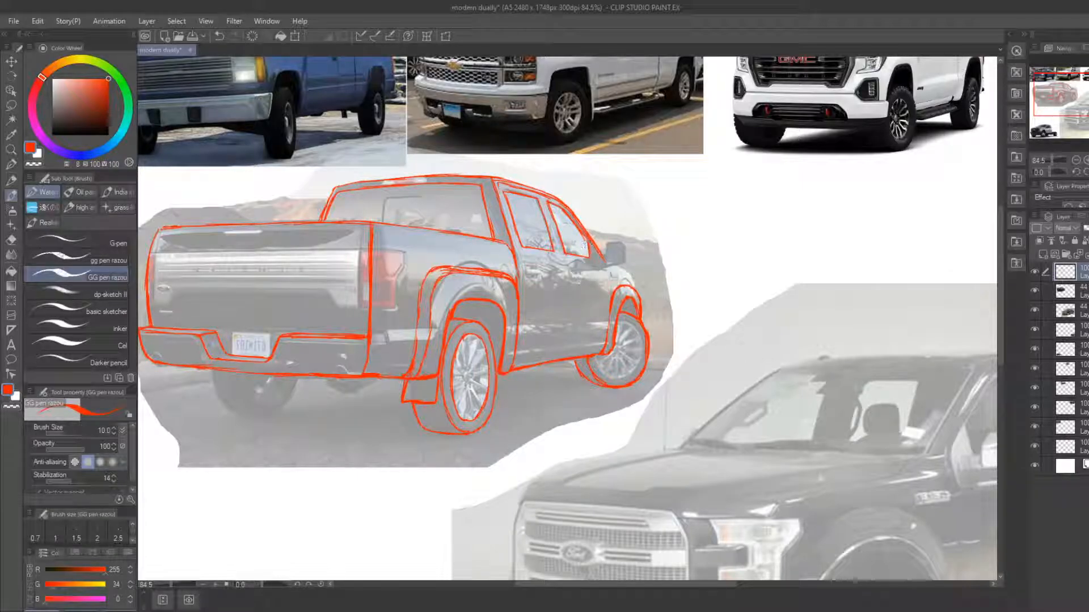
drag(541, 201, 570, 283)
drag(571, 288, 563, 353)
key(e)
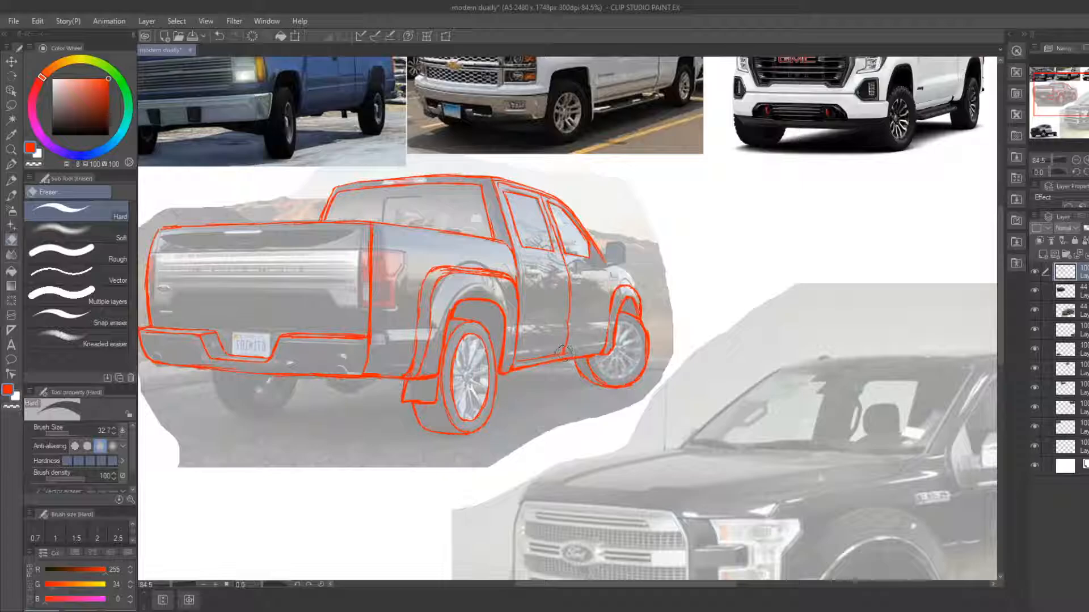
Draw the lower door edge above the sill from the rear fender to the front wheel arch
key(p)
key(e)
mouse_move(589, 347)
mouse_down()
mouse_move(549, 352)
mouse_move(581, 346)
mouse_up()
key(b)
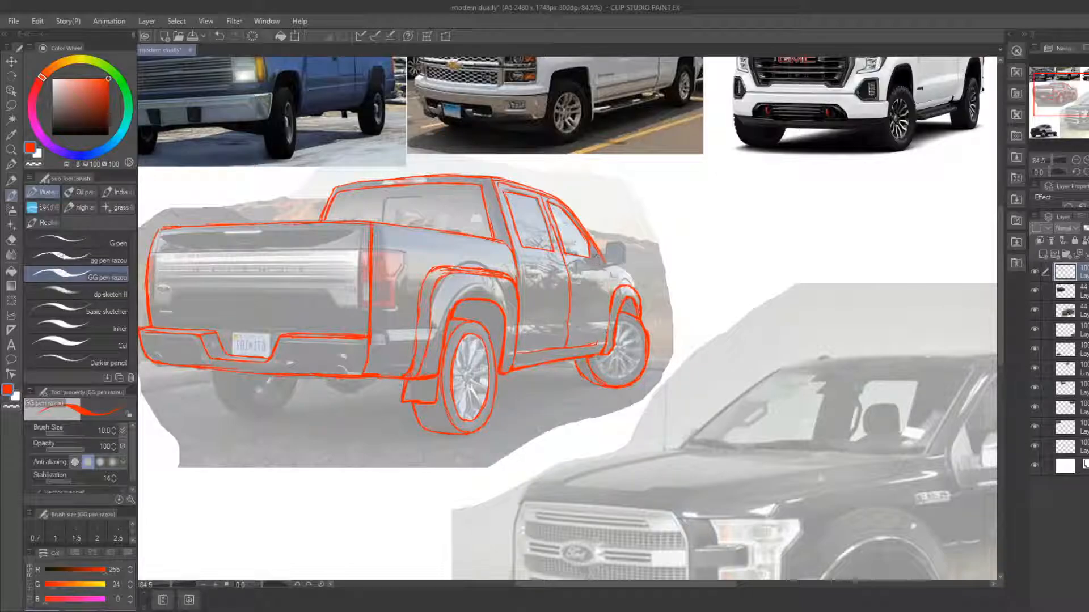
key(e)
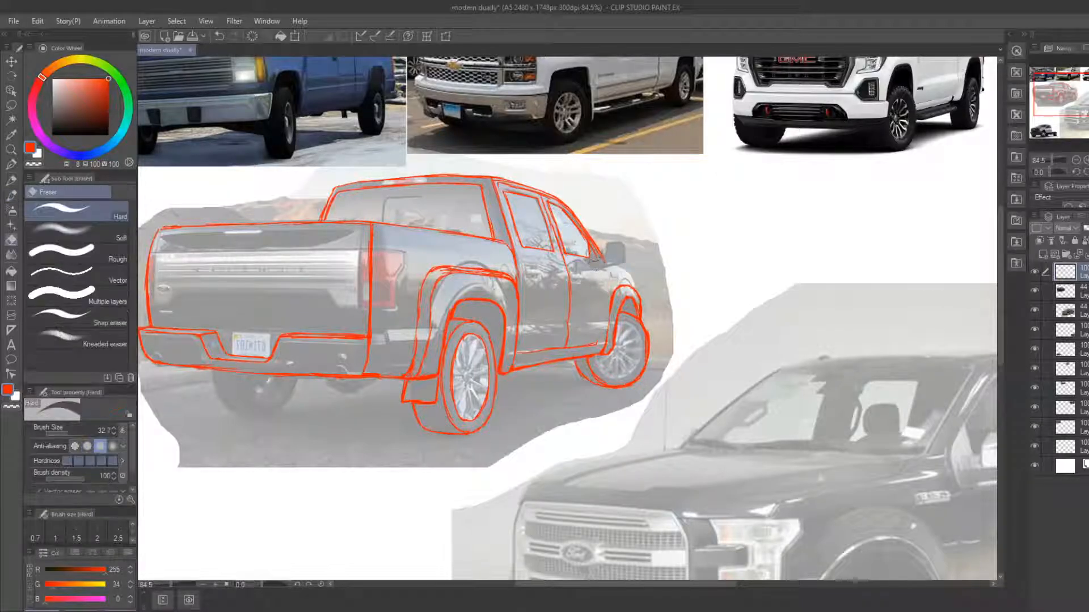
Draw the side mirror, the front door's leading edge and the front fender line over the front wheel arch
key(b)
key(e)
key(b)
mouse_move(618, 297)
mouse_down()
mouse_move(599, 401)
mouse_move(589, 311)
mouse_move(617, 289)
mouse_move(595, 319)
mouse_move(615, 312)
mouse_move(601, 294)
mouse_move(616, 307)
mouse_up()
key(ctrl+z)
key(e)
key(e)
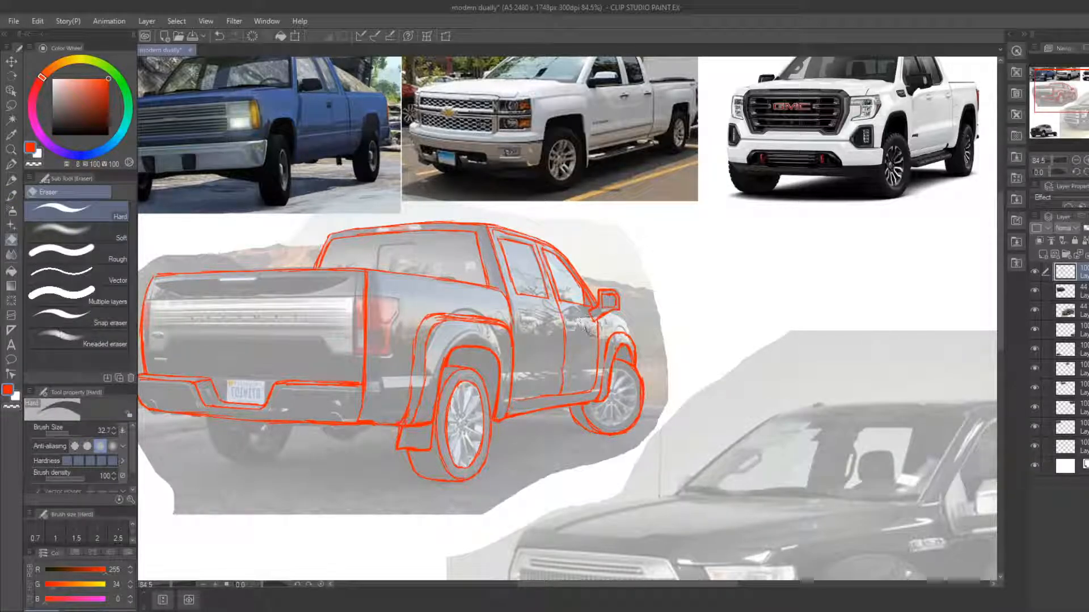
key(e)
key(b)
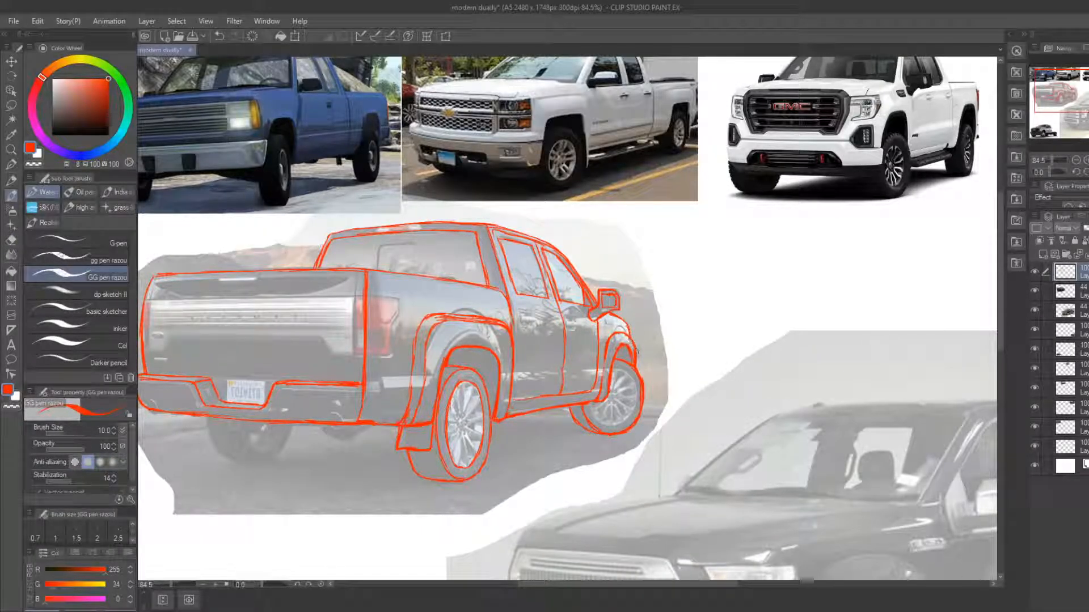
Draw the far rear wheel below the bumper with its tire outline and inner rim curves
mouse_move(629, 334)
mouse_down()
mouse_move(768, 349)
mouse_move(746, 287)
mouse_up()
mouse_move(318, 382)
mouse_down()
mouse_move(397, 329)
mouse_move(430, 361)
mouse_up()
key(e)
key(b)
key(e)
key(b)
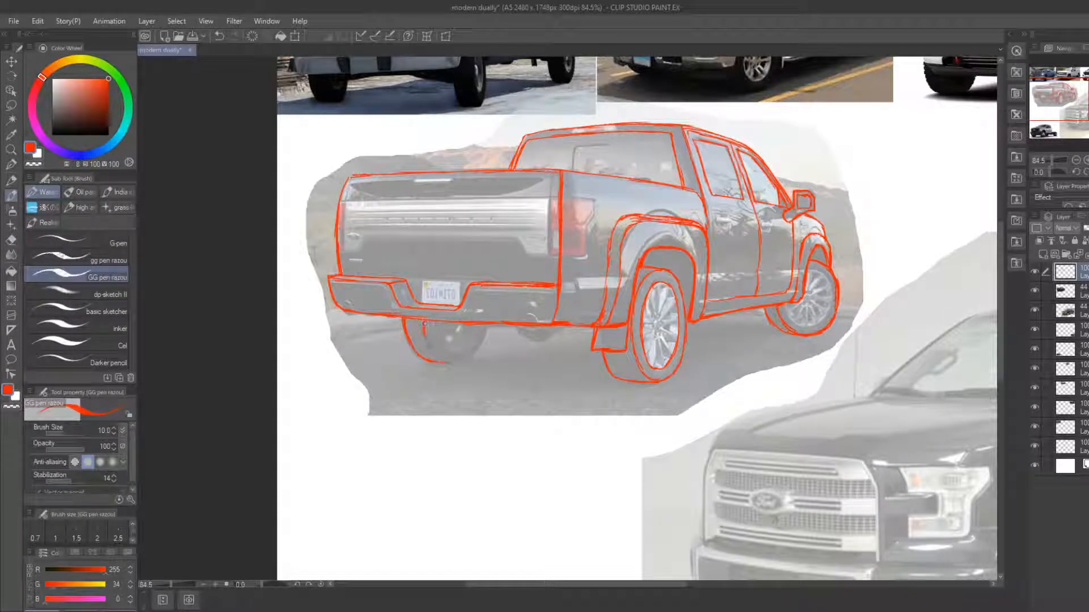
key(e)
mouse_move(433, 350)
mouse_down()
mouse_move(457, 368)
mouse_move(476, 331)
mouse_up()
key(b)
Draw a small round pipe end beneath the sill just ahead of the near rear wheel and clean up its edges
drag(702, 334, 668, 338)
key(e)
key(b)
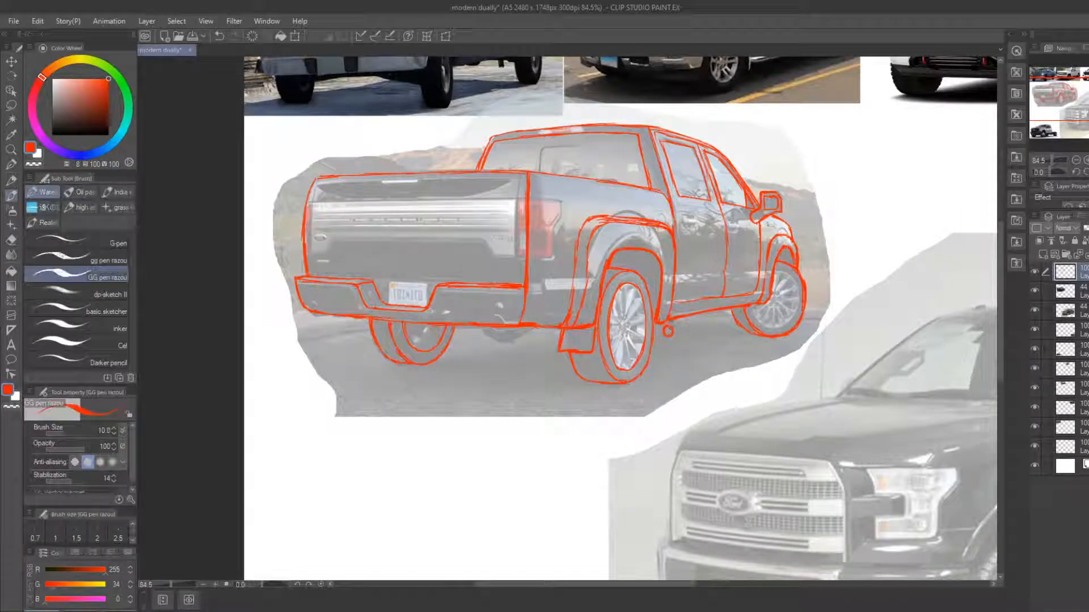
key(e)
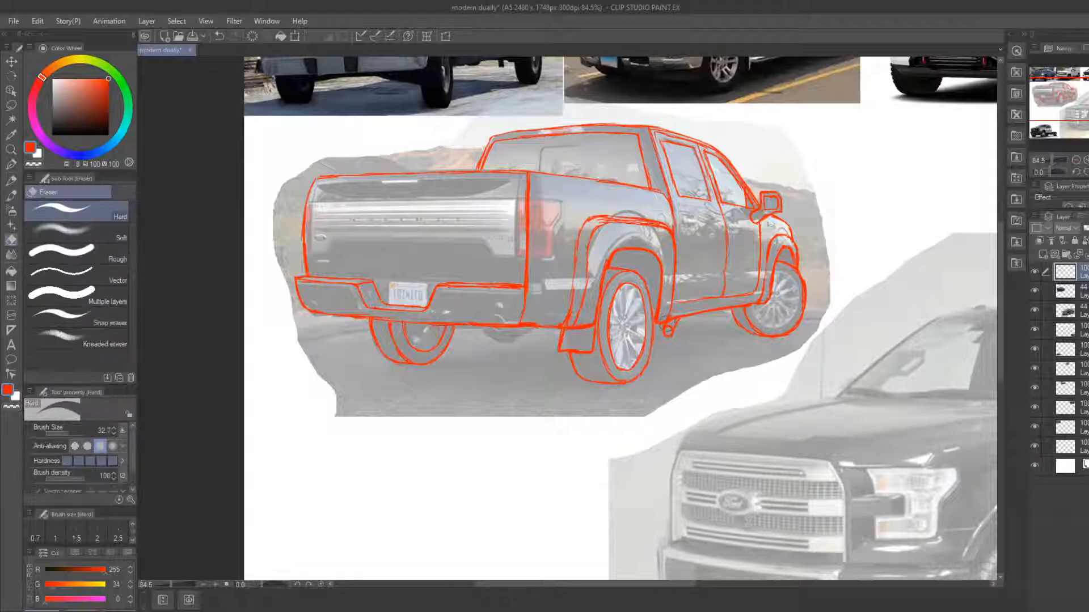
drag(673, 322, 667, 329)
key(b)
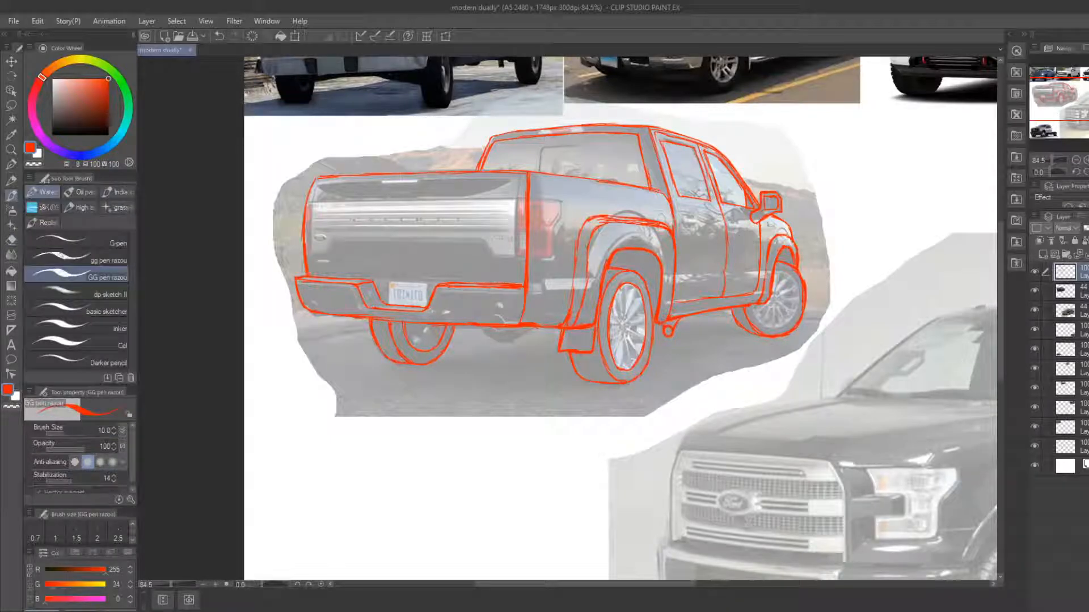
key(e)
drag(675, 336, 677, 328)
key(b)
Examine the whole sheet and the small rear-view dually reference photo
click(10, 150)
drag(375, 292, 317, 295)
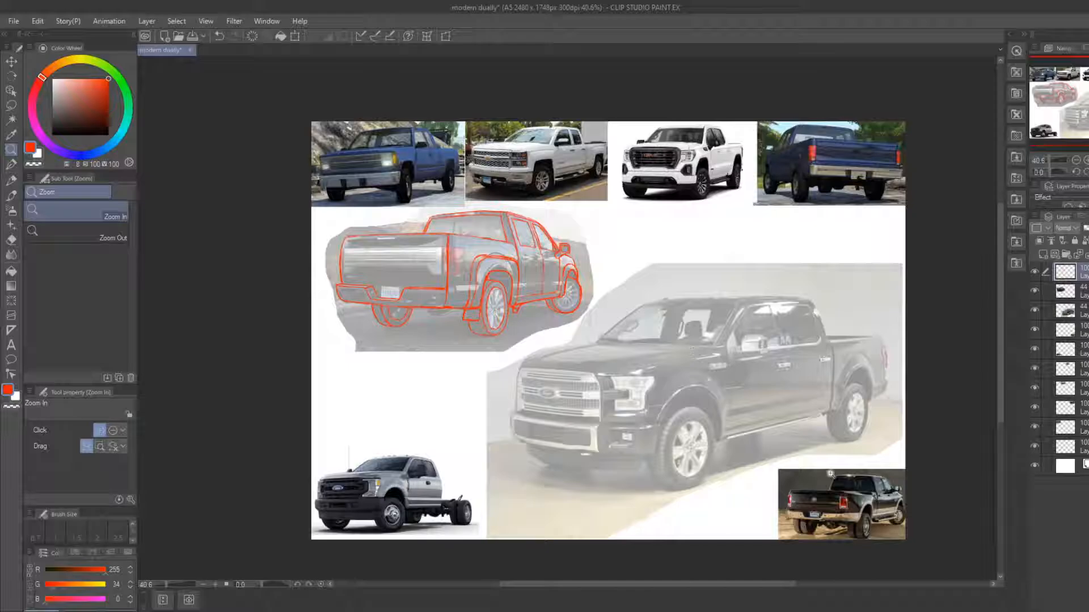
drag(881, 518, 930, 515)
drag(850, 528, 890, 536)
drag(841, 547, 780, 536)
drag(774, 524, 792, 474)
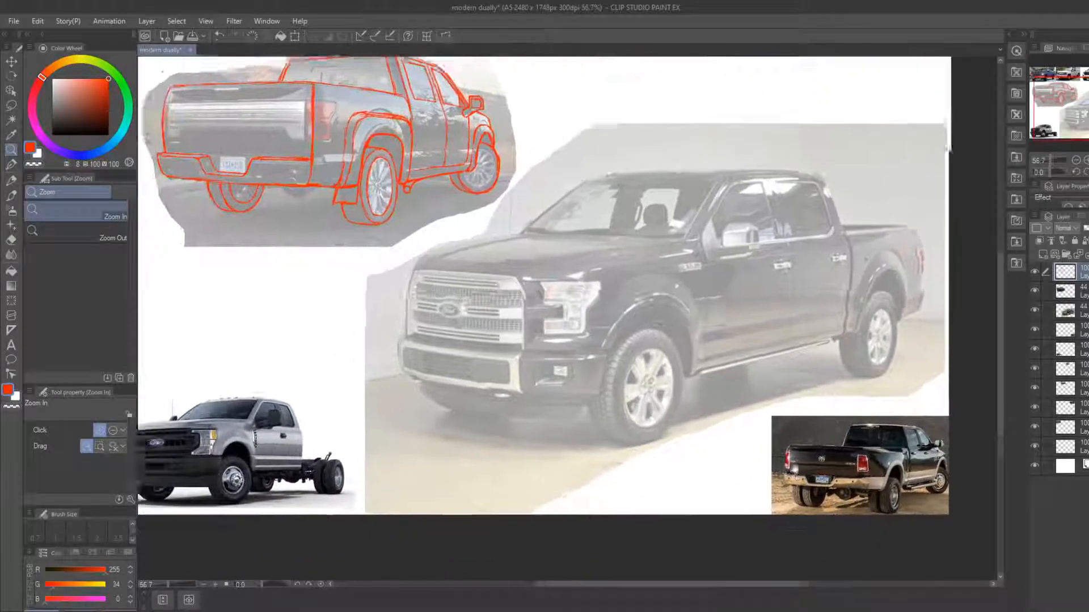
drag(820, 422, 784, 442)
drag(840, 466, 817, 483)
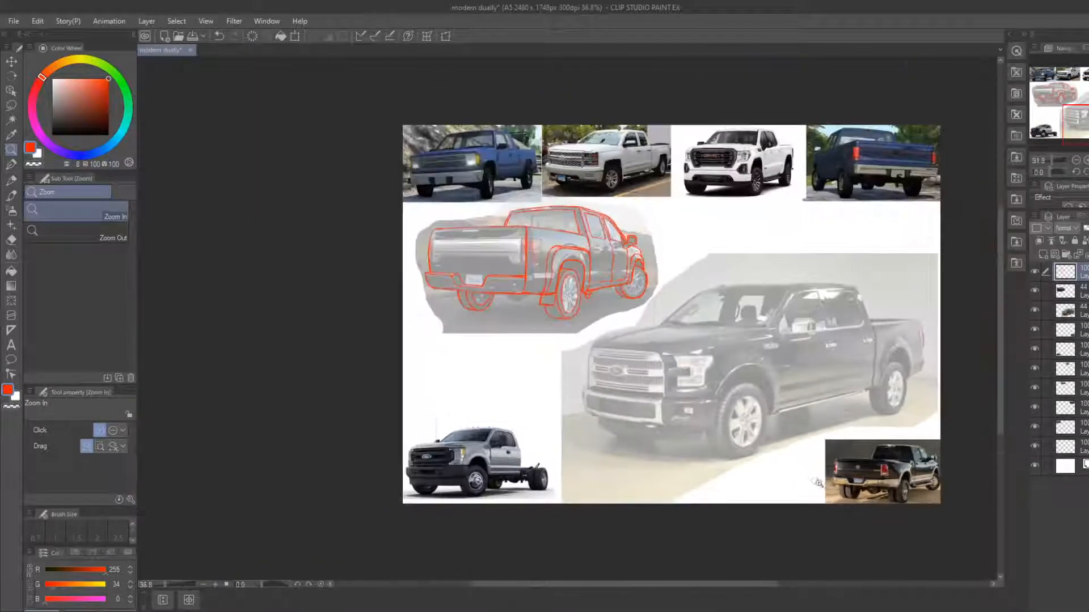
Outline the near taillight across the tailgate's edge, with a straight inner side and a curved outer side on the bed
click(543, 275)
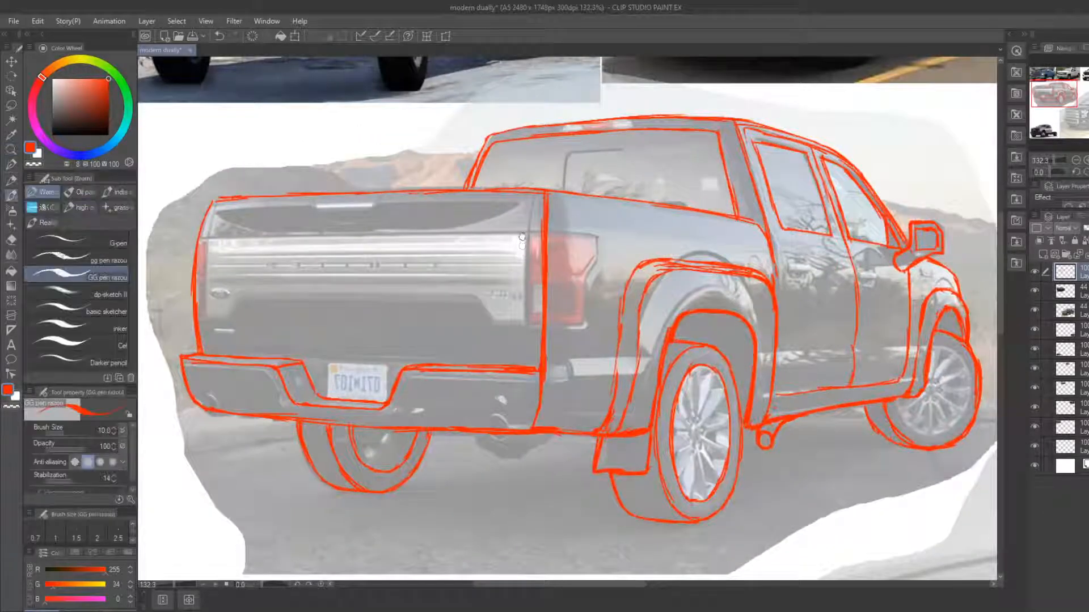
key(e)
key(b)
key(e)
mouse_move(517, 248)
mouse_down()
mouse_move(515, 275)
mouse_move(517, 236)
mouse_move(517, 326)
mouse_up()
key(b)
drag(517, 236, 519, 332)
key(e)
key(b)
key(e)
key(b)
drag(518, 238, 518, 325)
drag(518, 236, 519, 322)
mouse_move(519, 236)
mouse_down()
mouse_move(569, 260)
mouse_move(568, 292)
mouse_move(566, 317)
mouse_move(536, 326)
mouse_up()
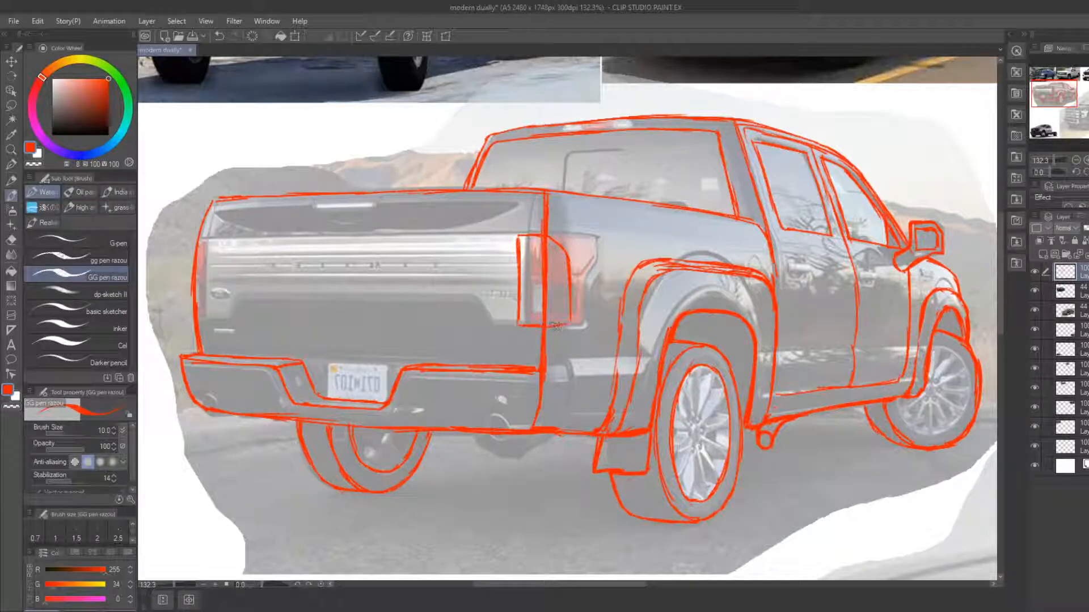
Draw the narrow far taillight along the tailgate's far edge
mouse_move(201, 237)
mouse_down()
mouse_move(343, 228)
mouse_move(339, 310)
mouse_up()
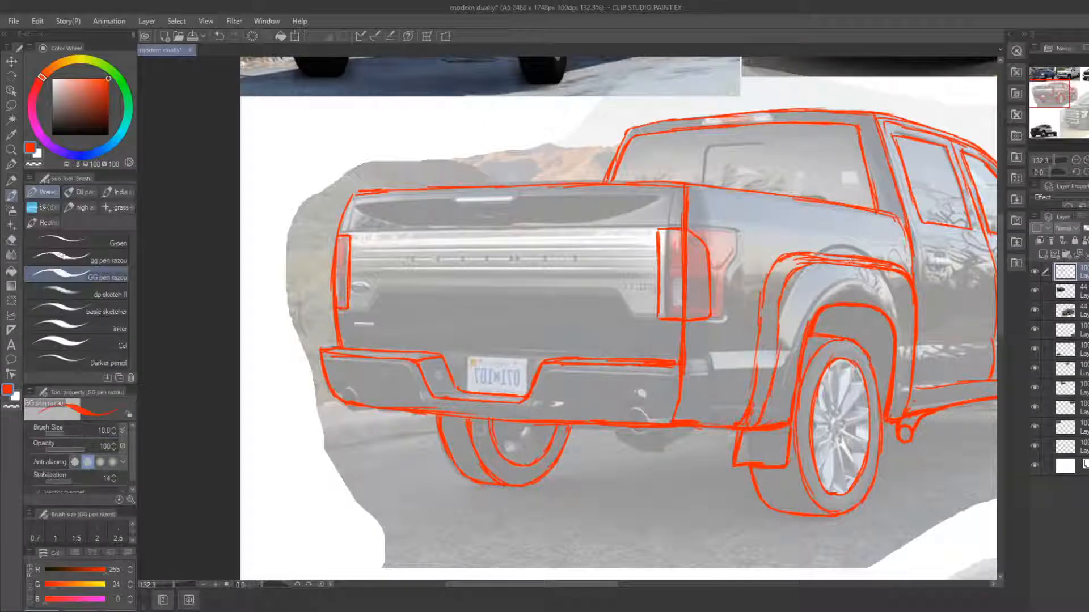
key(e)
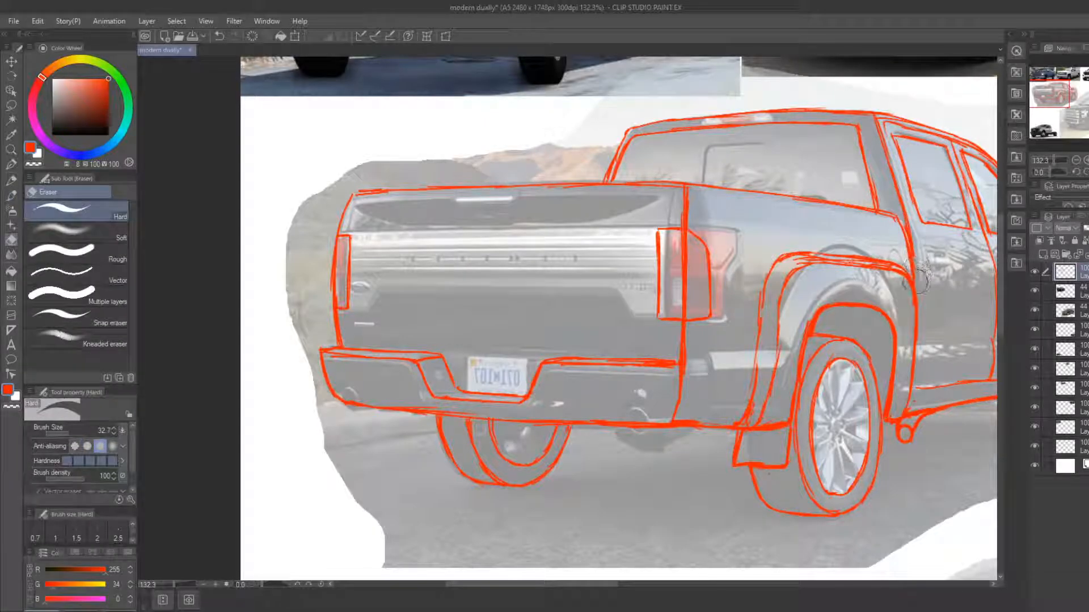
drag(633, 260, 576, 252)
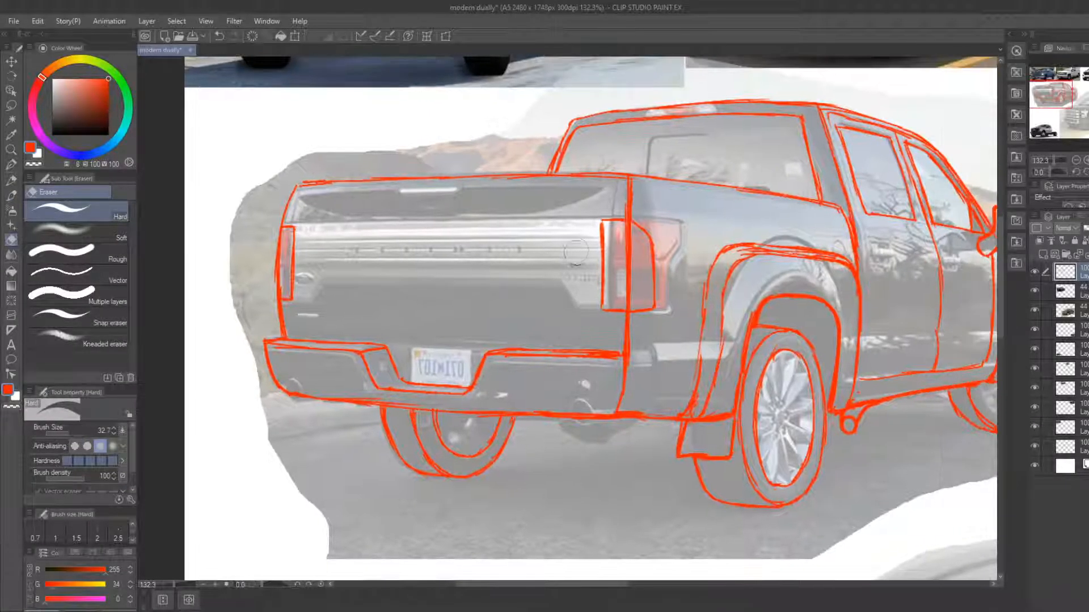
Draw a horizontal line across the tailgate joining the tops of the two taillights
key(b)
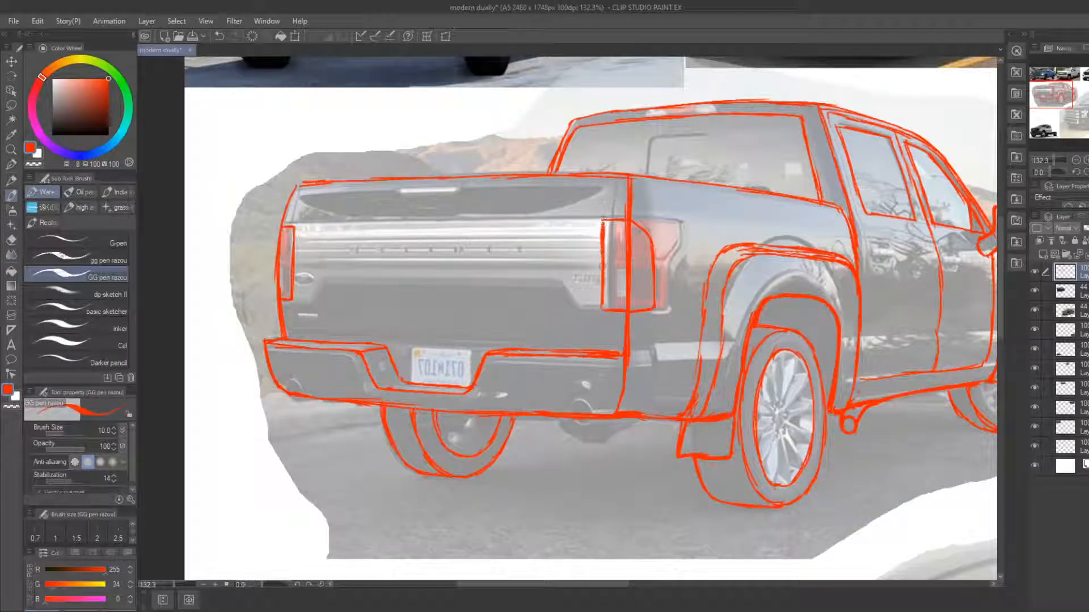
drag(286, 227, 438, 227)
key(e)
key(b)
drag(361, 227, 516, 227)
key(e)
key(b)
drag(423, 225, 600, 222)
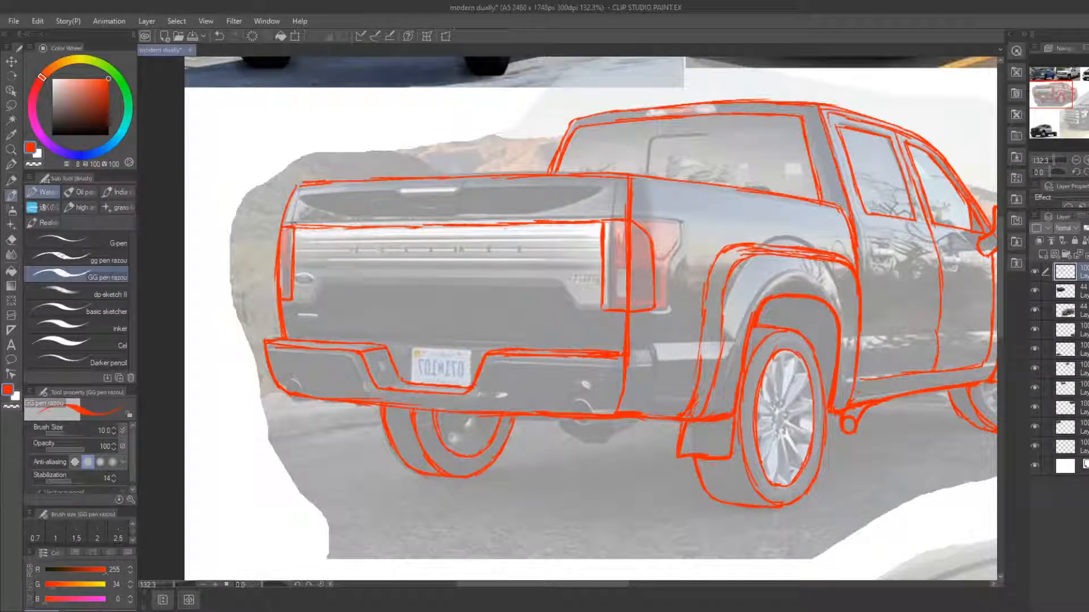
Draw the lower edge of the tailgate's upper trim strip, curving up at both ends to meet the line above
mouse_move(294, 228)
mouse_down()
mouse_move(324, 241)
mouse_move(480, 250)
mouse_move(437, 244)
mouse_up()
key(e)
key(b)
drag(336, 242, 430, 239)
key(e)
drag(362, 248, 431, 241)
key(b)
drag(345, 242, 522, 249)
key(e)
key(b)
mouse_move(342, 241)
mouse_down()
mouse_move(589, 242)
mouse_move(601, 227)
mouse_up()
key(e)
key(b)
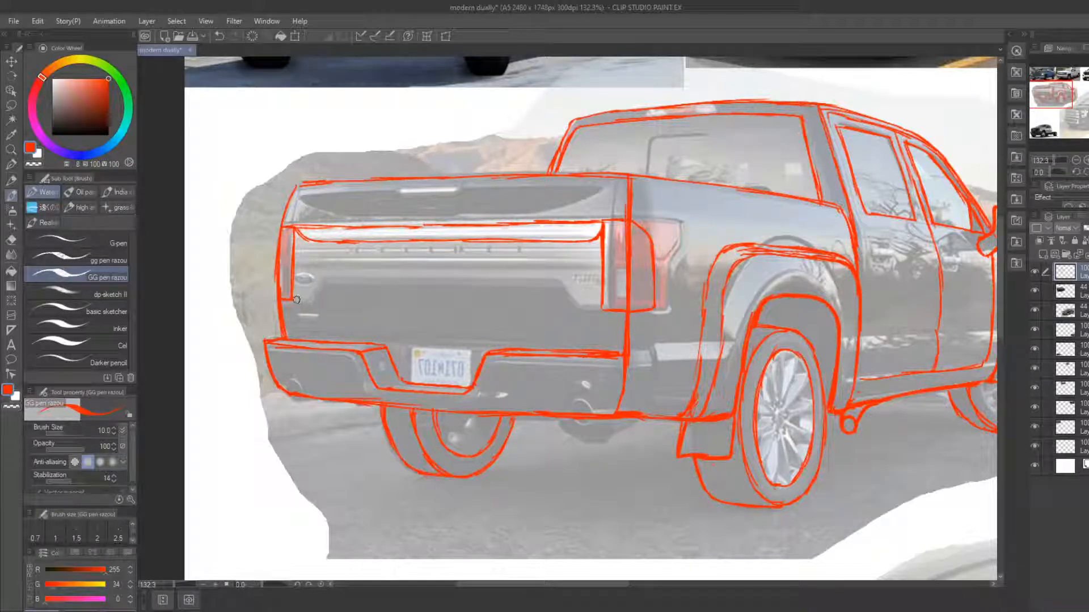
Close the far taillight's inner side on the tailgate and draw a parallel vertical line just inside it
drag(296, 301, 292, 231)
mouse_move(307, 239)
mouse_down()
mouse_move(307, 290)
mouse_move(307, 274)
mouse_up()
key(e)
key(b)
Bevel the trim strip's far corner with a short diagonal and clean up the lines meeting there
drag(315, 235, 306, 239)
key(e)
key(b)
key(e)
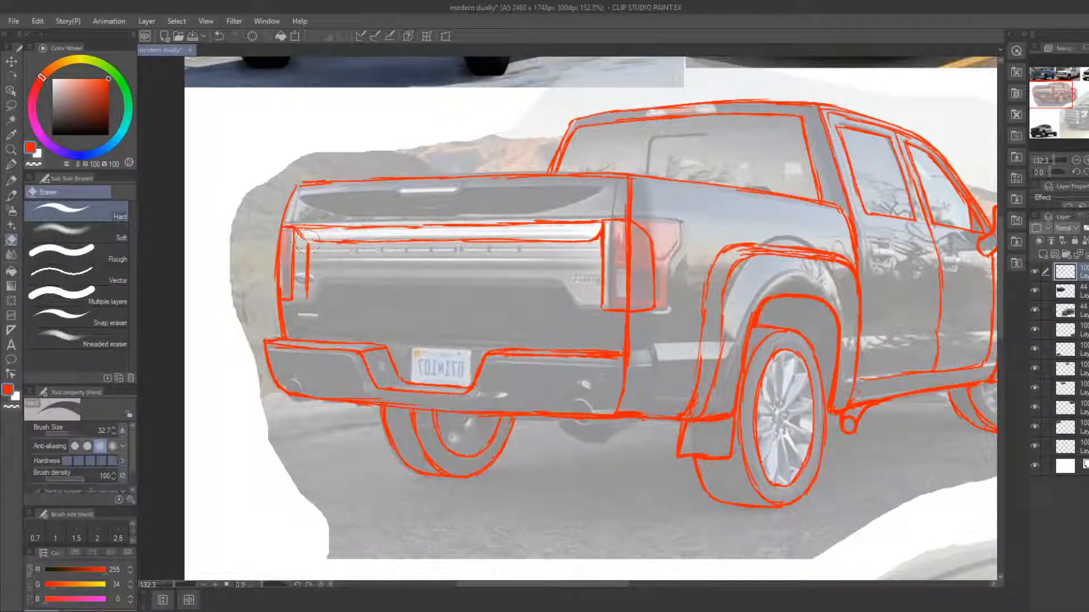
key(b)
key(e)
key(b)
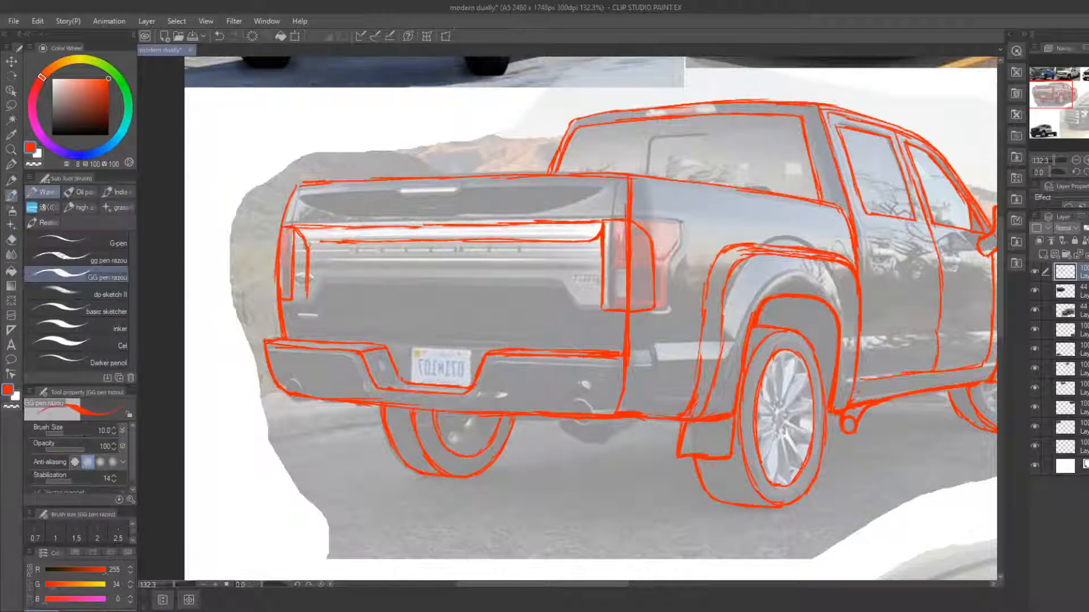
drag(310, 243, 334, 241)
key(e)
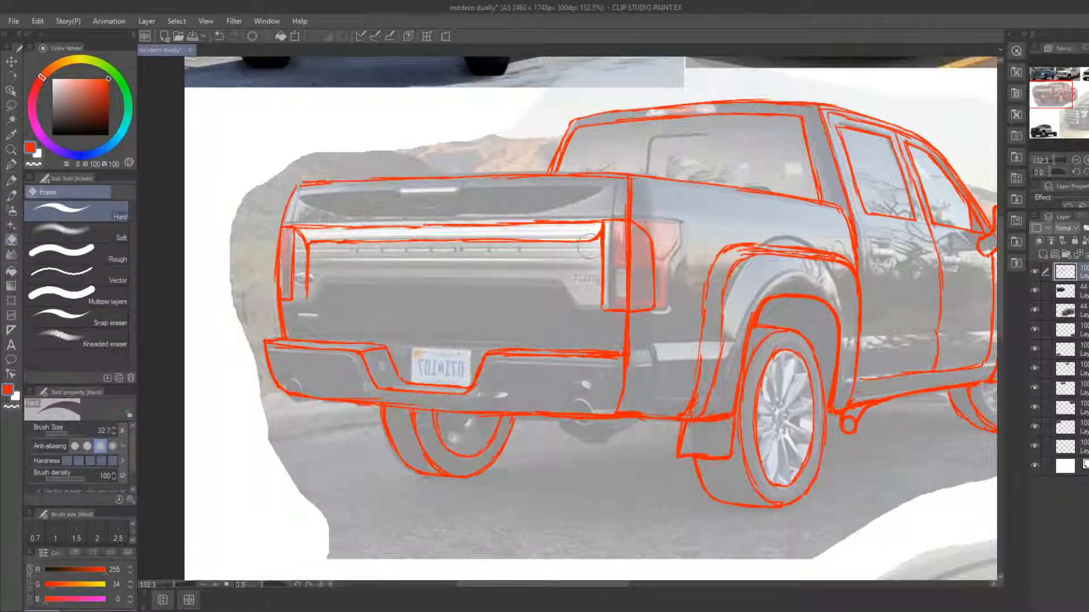
Draw the near vertical side of the tailgate's recessed panel, parallel to the near taillight's inner edge
key(b)
drag(598, 236, 592, 308)
drag(593, 268, 590, 315)
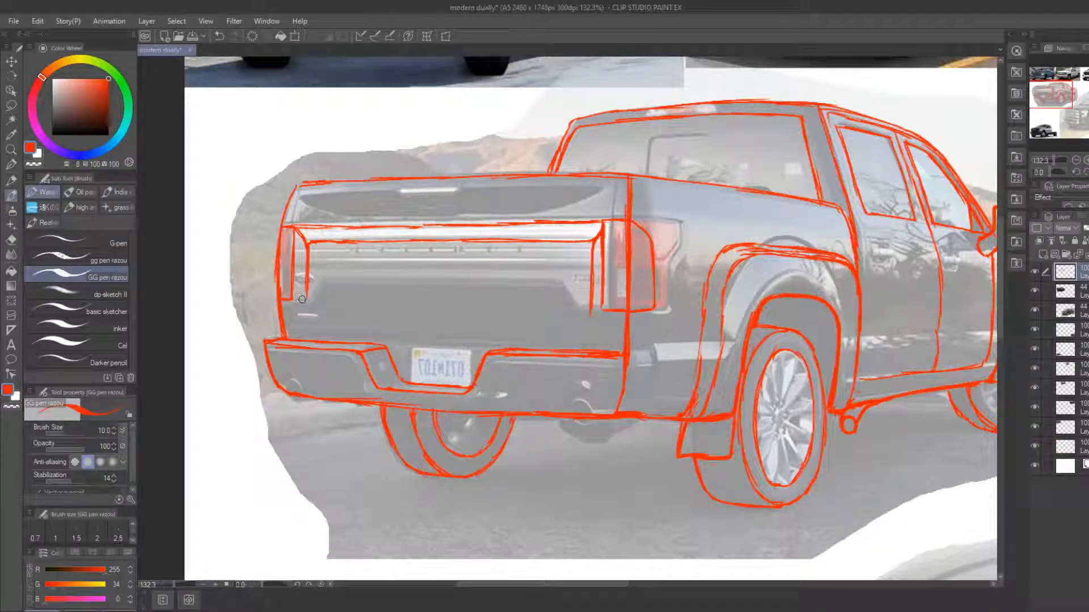
Draw the recessed panel's lower edge across the tailgate, joining the bottoms of its far and near sides
drag(303, 300, 503, 303)
key(e)
key(b)
key(e)
key(b)
drag(421, 305, 510, 307)
key(e)
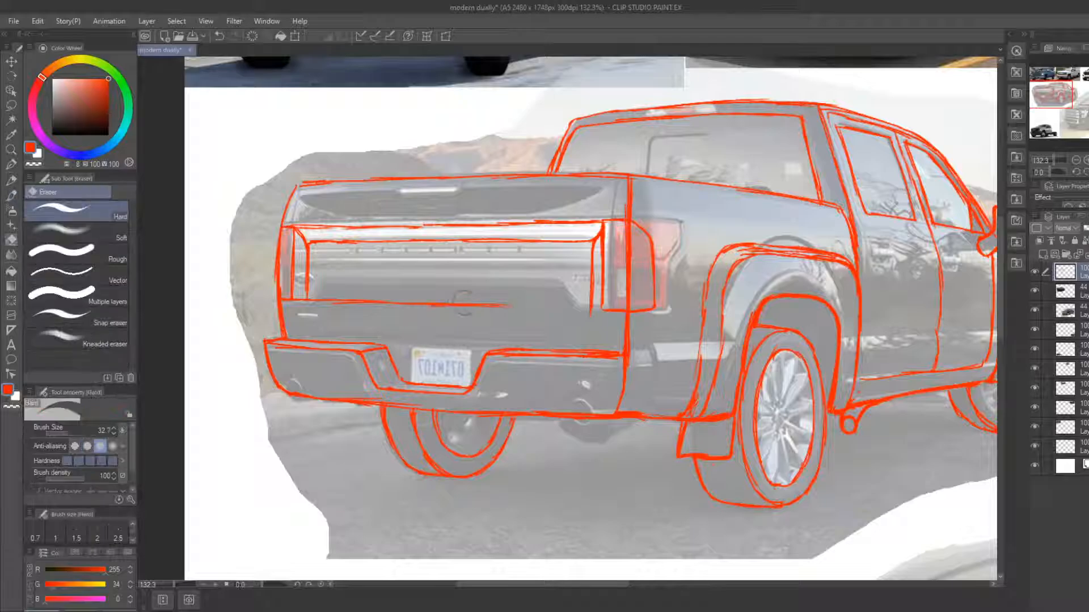
key(b)
key(e)
key(b)
mouse_move(445, 309)
mouse_down()
mouse_move(595, 317)
mouse_move(550, 309)
mouse_move(590, 310)
mouse_up()
key(e)
key(b)
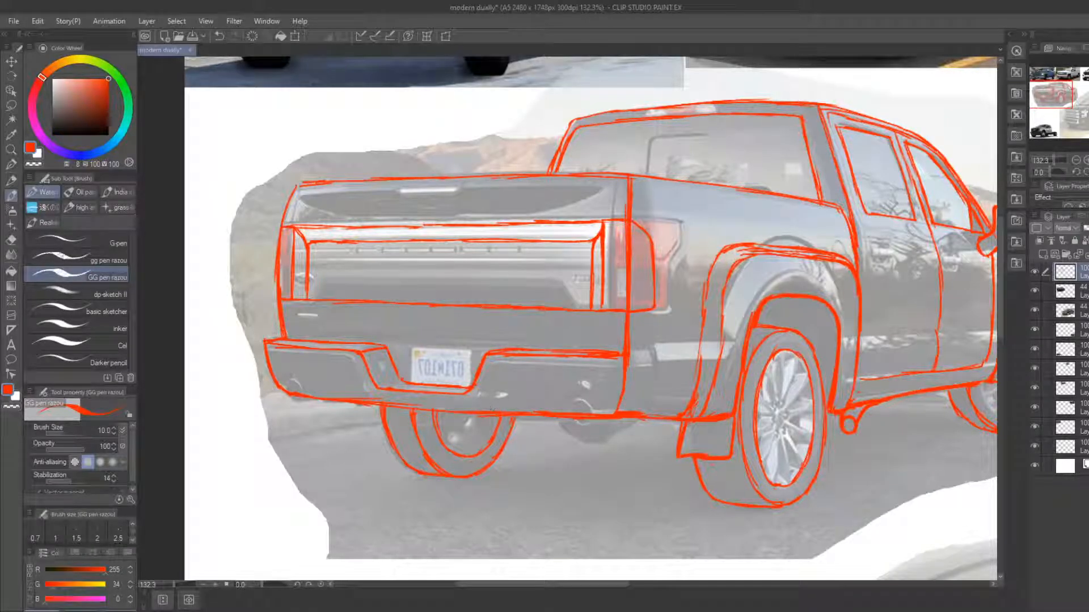
Erase stray marks along the recessed panel's lower edge and redraw its far end
mouse_move(568, 421)
mouse_down()
mouse_move(518, 403)
mouse_move(581, 429)
mouse_up()
key(e)
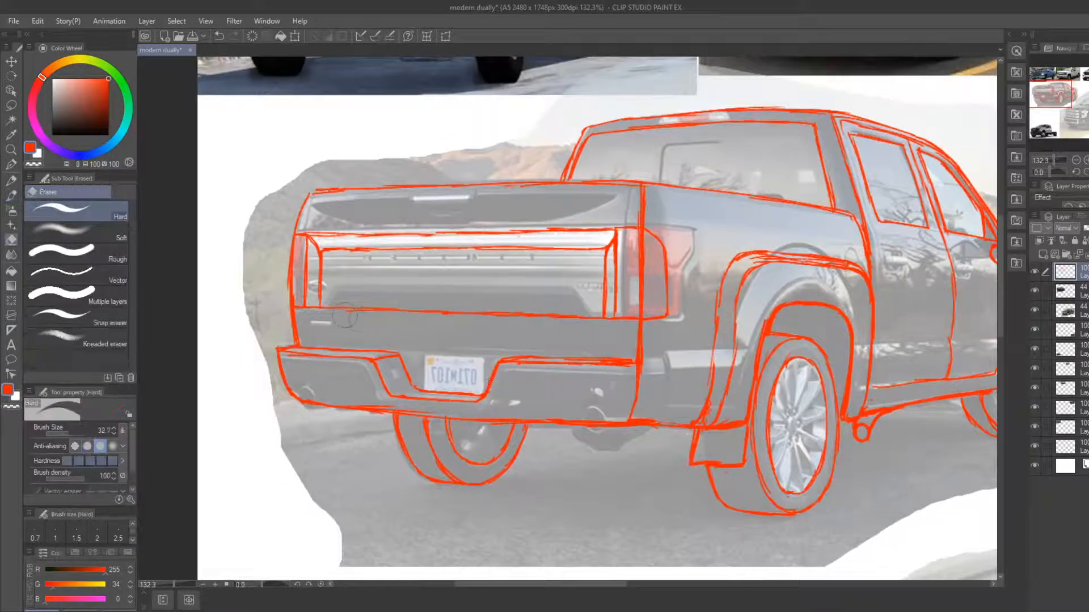
drag(356, 316, 415, 321)
key(b)
drag(322, 308, 377, 311)
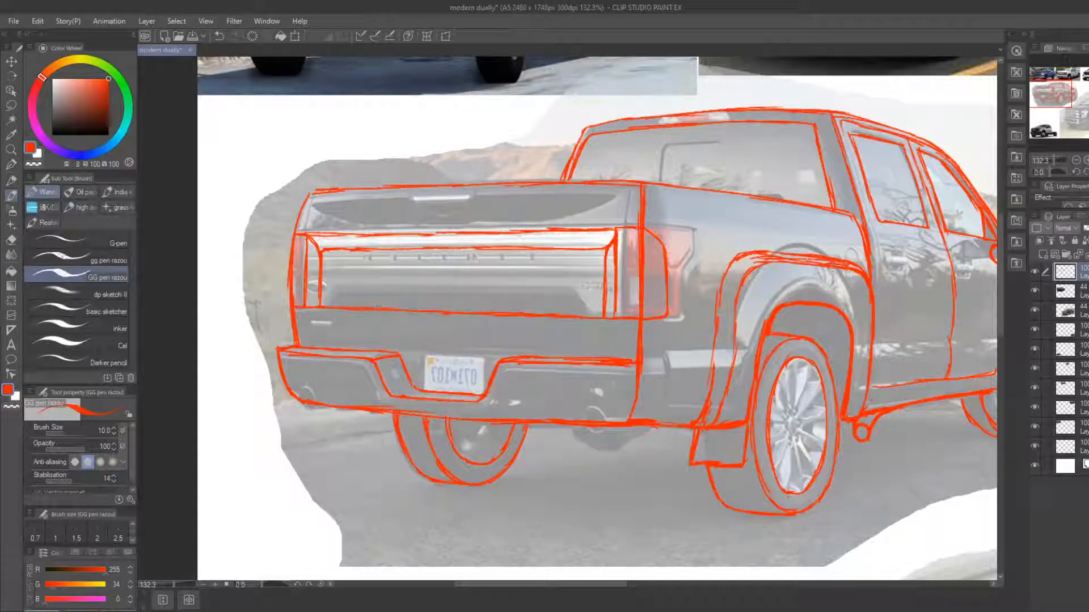
Erase the stray inner stroke on the panel's near side and redraw that side down to the lower corner
key(e)
key(b)
key(e)
mouse_move(603, 265)
mouse_down()
mouse_move(602, 307)
mouse_move(607, 246)
mouse_move(606, 310)
mouse_up()
key(b)
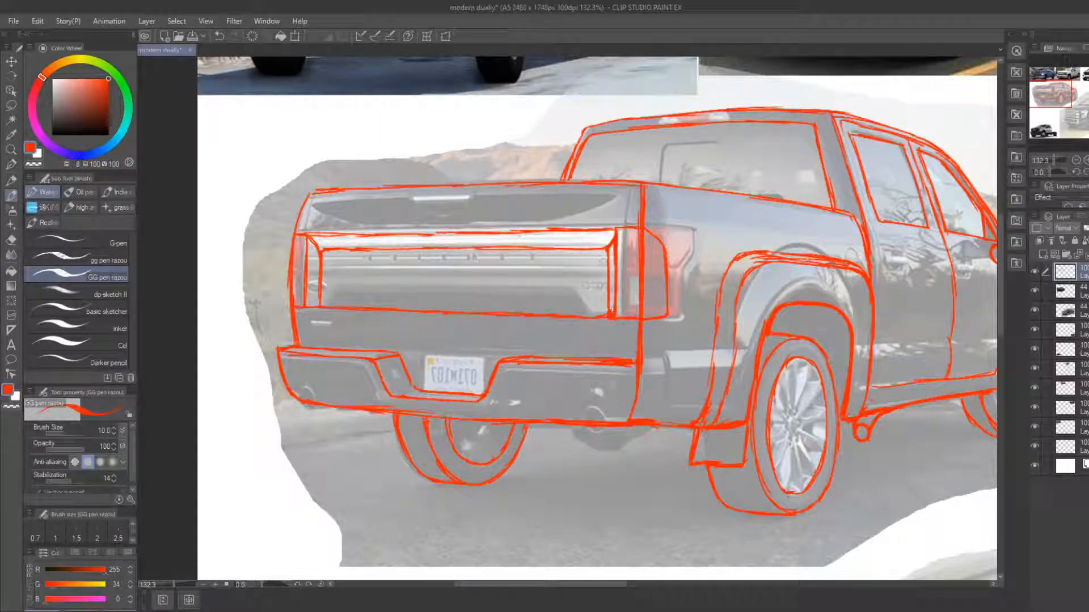
Redraw the recessed panel's far inner side down to the lower edge and clean up its strokes
scroll(456, 283, up, 1)
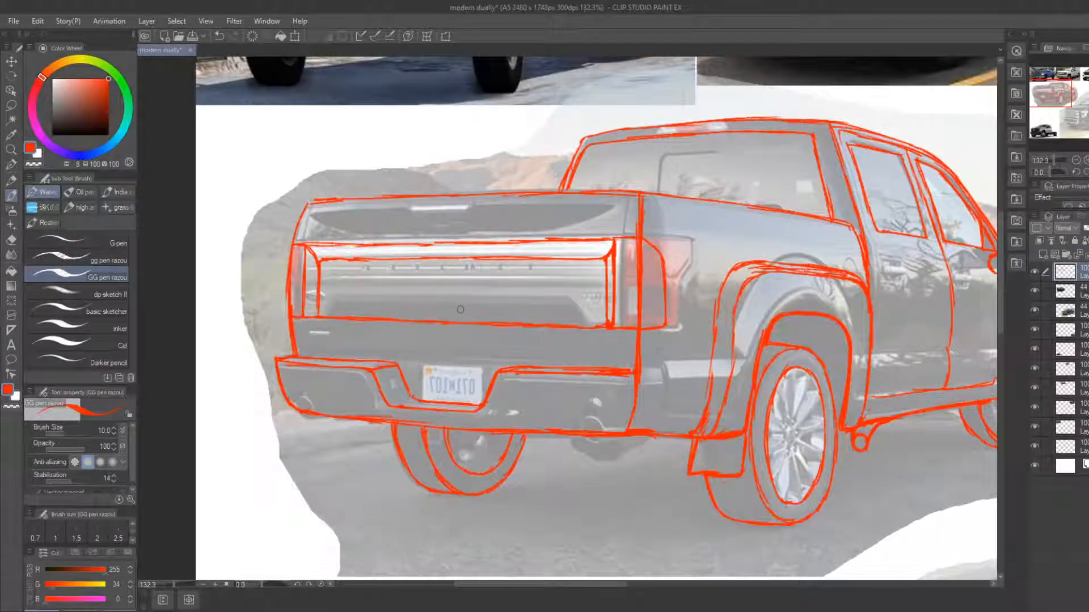
key(e)
key(b)
drag(317, 274, 320, 312)
key(e)
key(b)
key(e)
key(b)
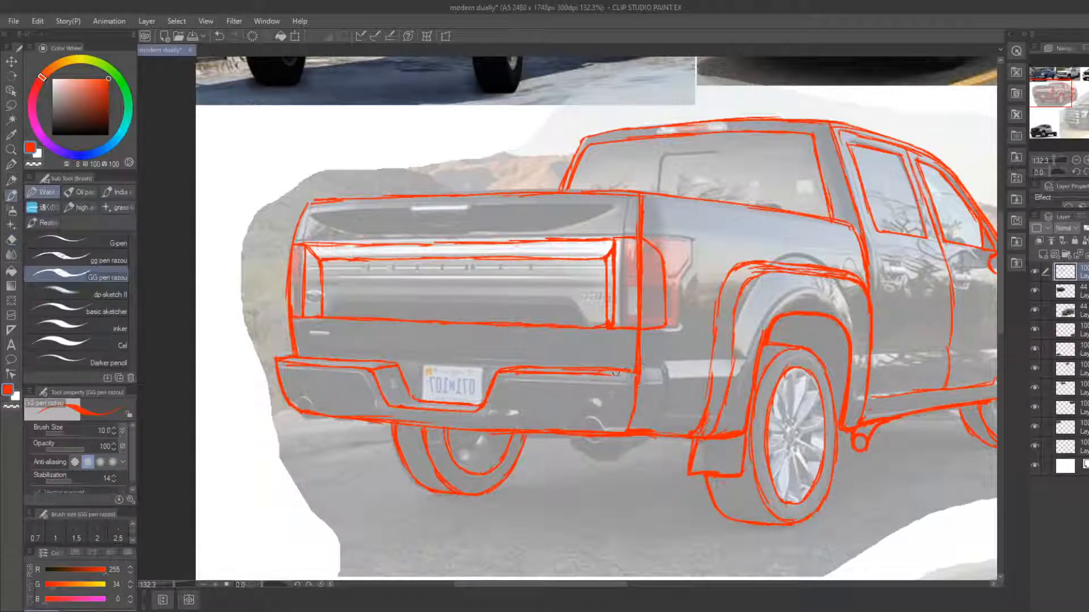
Extend the bumper's top edge around the near corner to the rear wheel flare and clean up the join
drag(617, 373, 641, 375)
drag(658, 370, 702, 373)
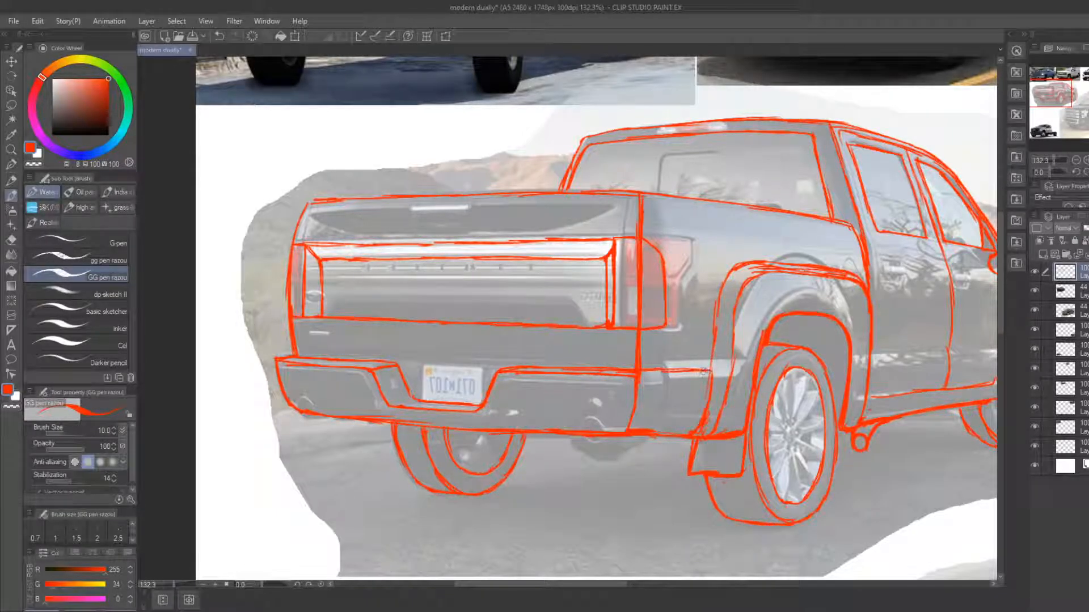
key(e)
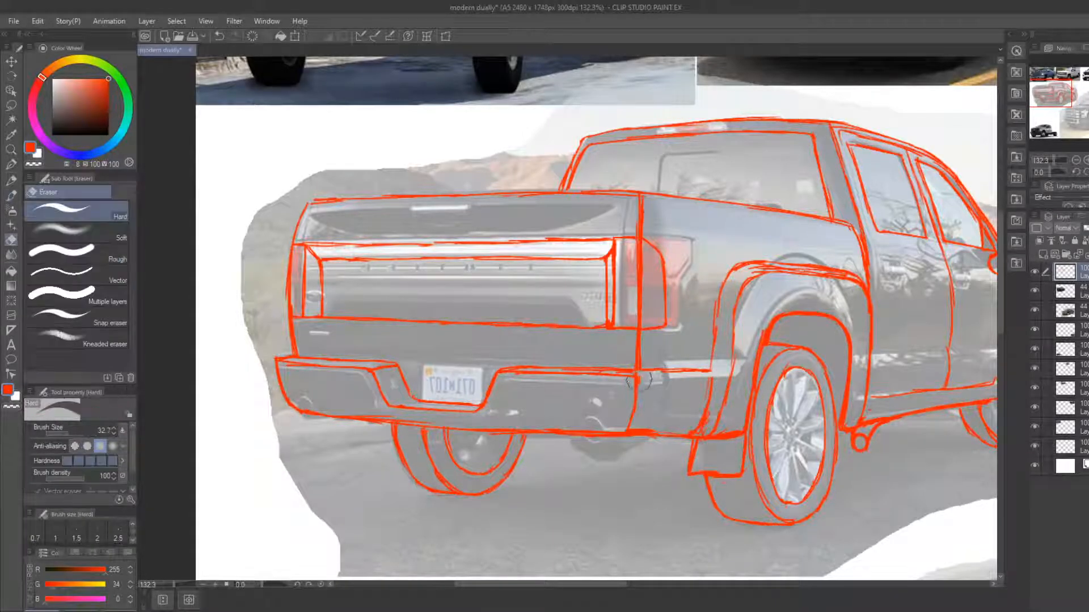
key(b)
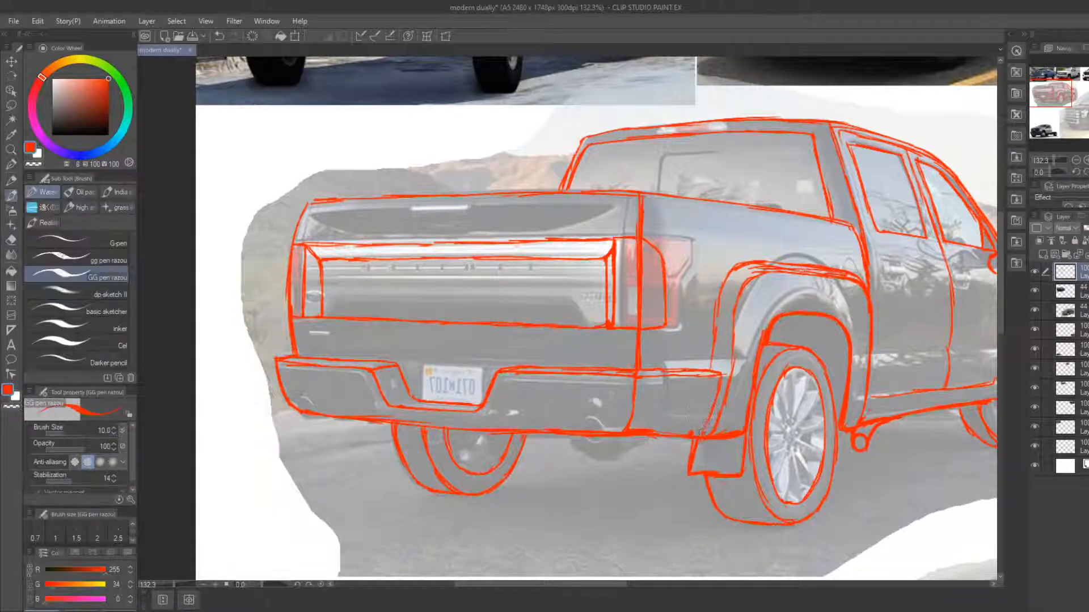
key(b)
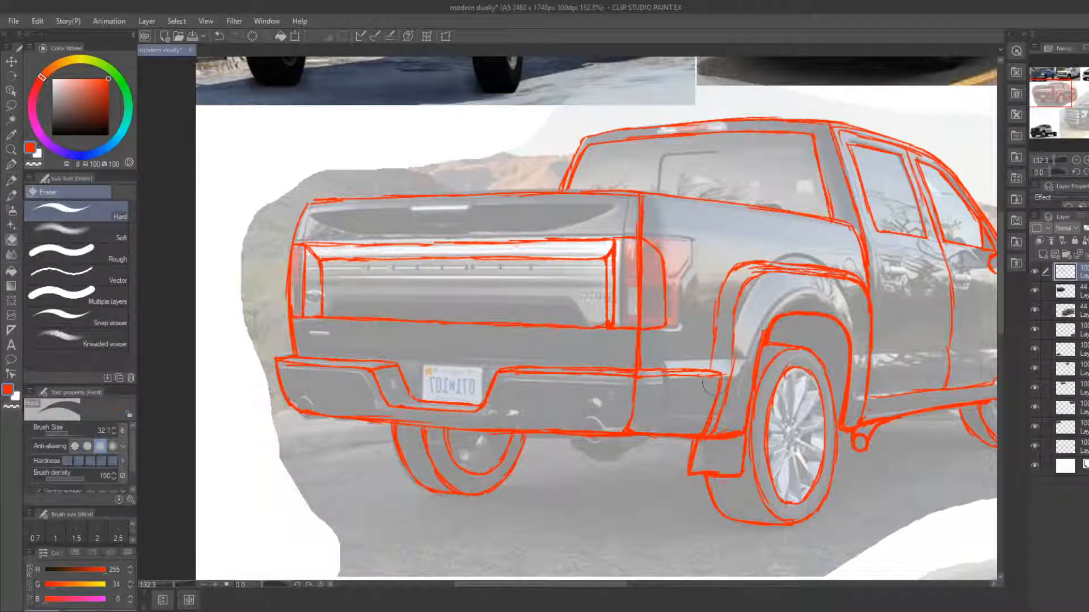
key(e)
Draw a small mud flap in front of the far rear tire and erase the tire lines inside it
key(b)
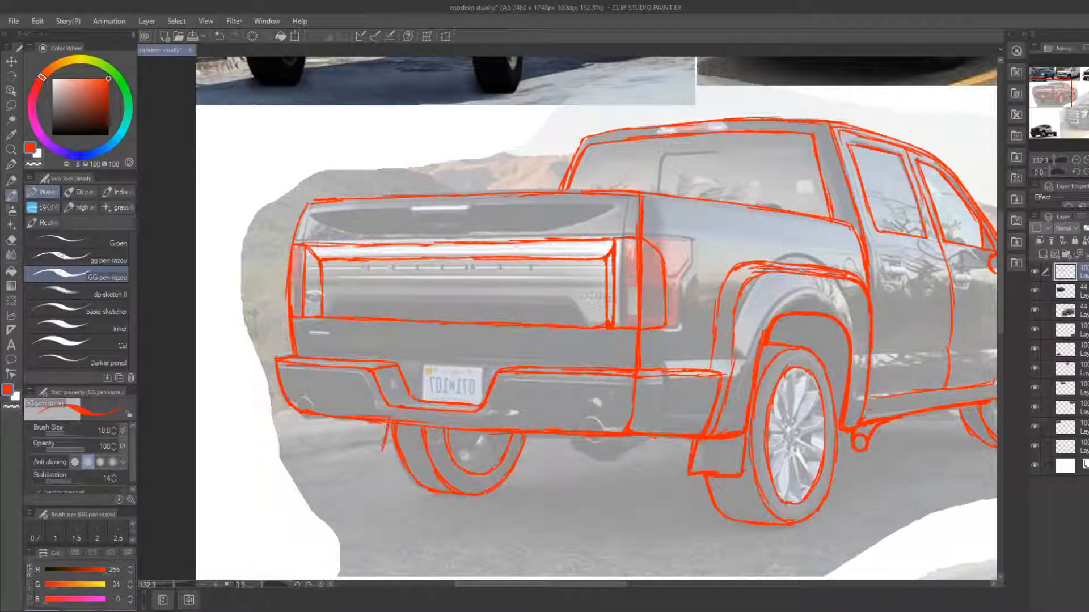
key(e)
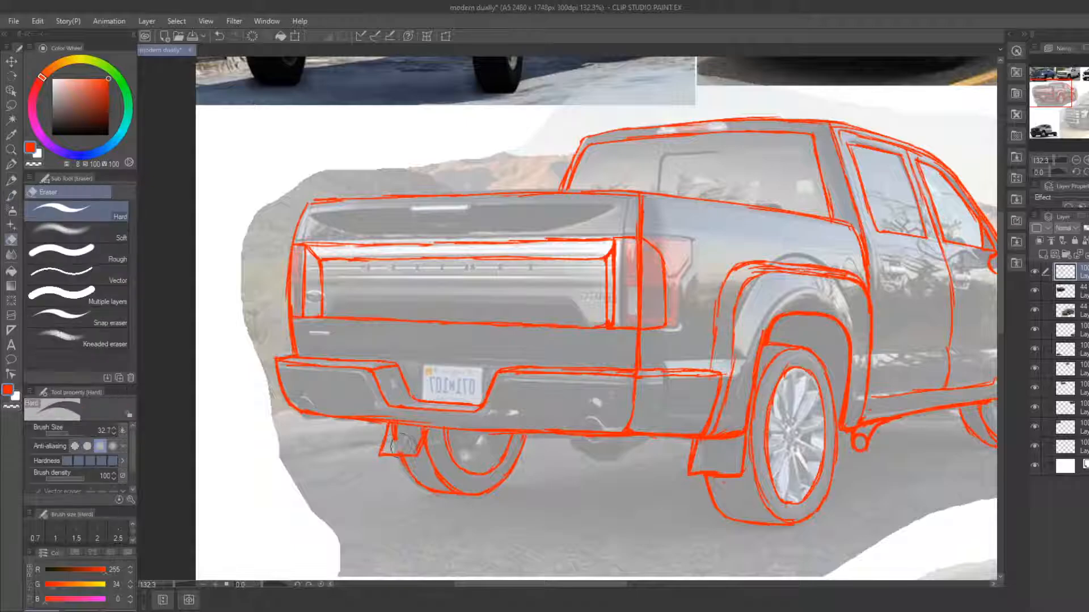
drag(413, 446, 400, 437)
key(b)
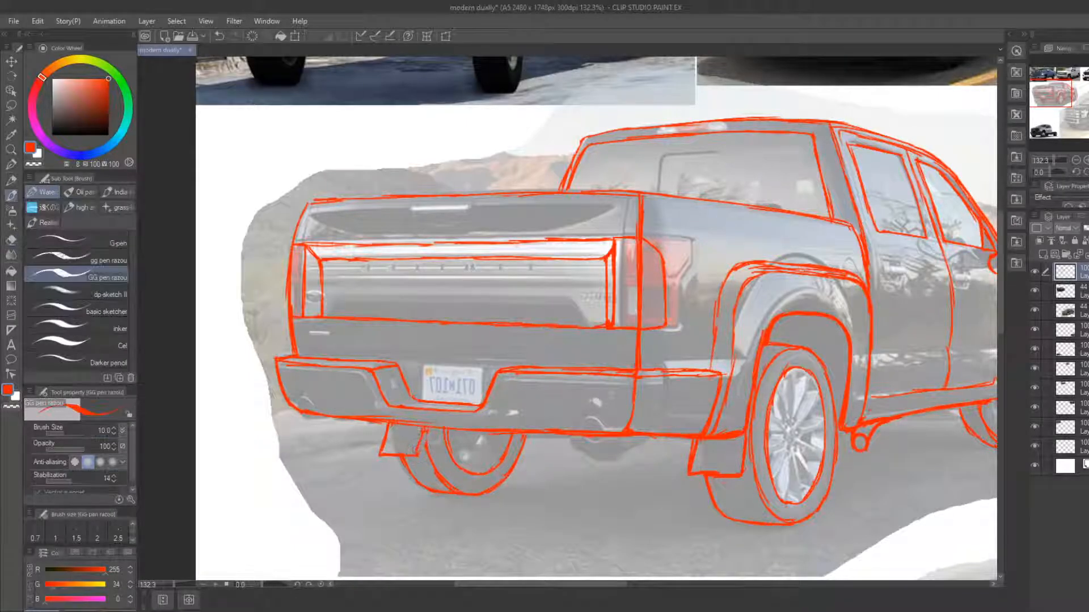
key(e)
key(b)
key(e)
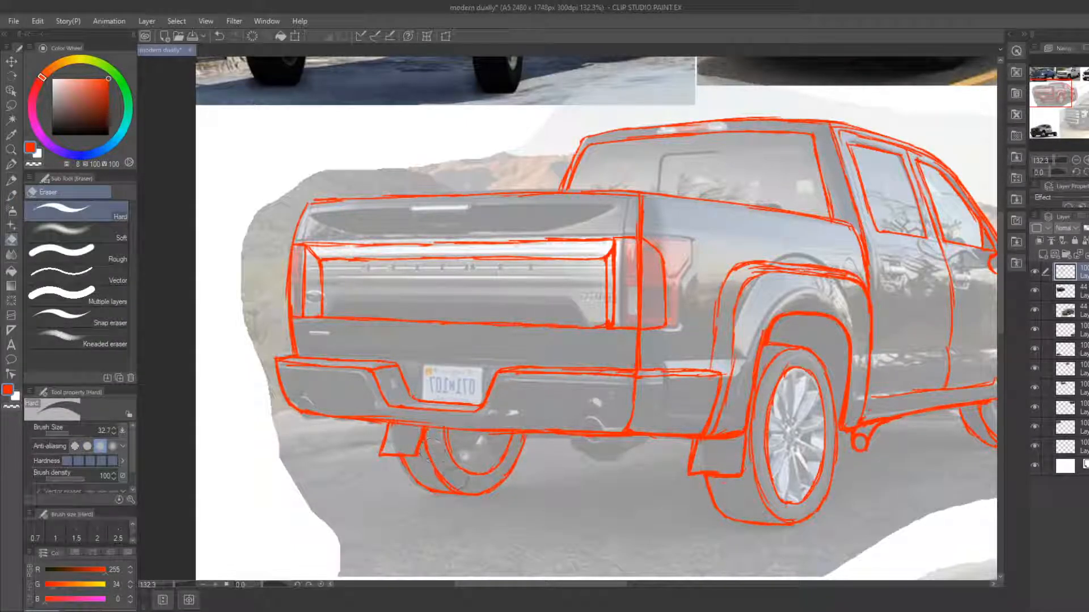
key(b)
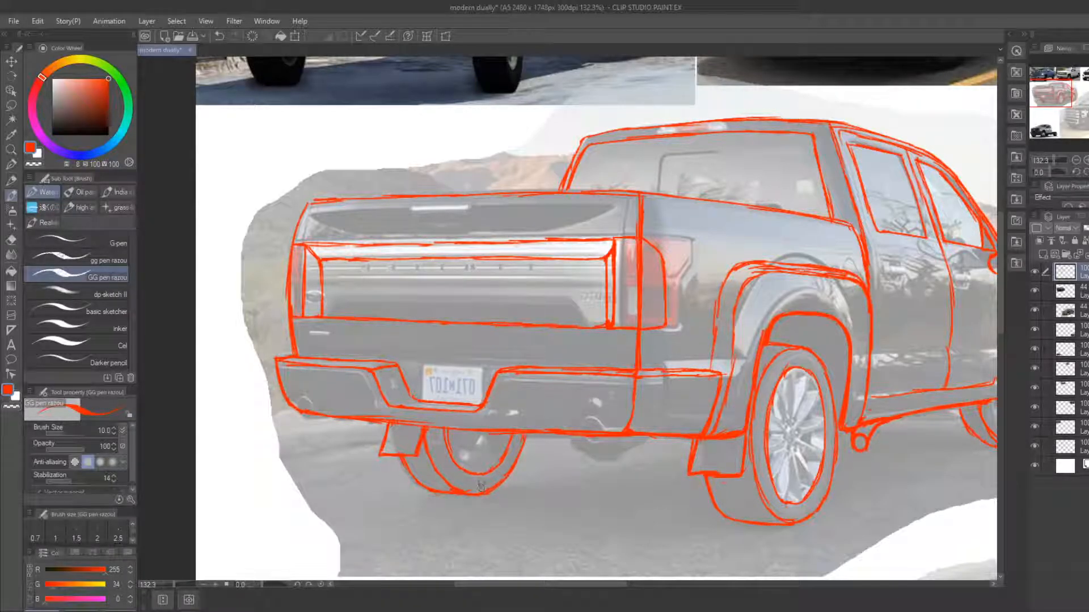
Reinforce the far inner side of the tailgate's recessed panel with another vertical stroke
click(11, 149)
mouse_move(397, 324)
mouse_down()
mouse_move(353, 318)
mouse_move(343, 301)
mouse_up()
key(b)
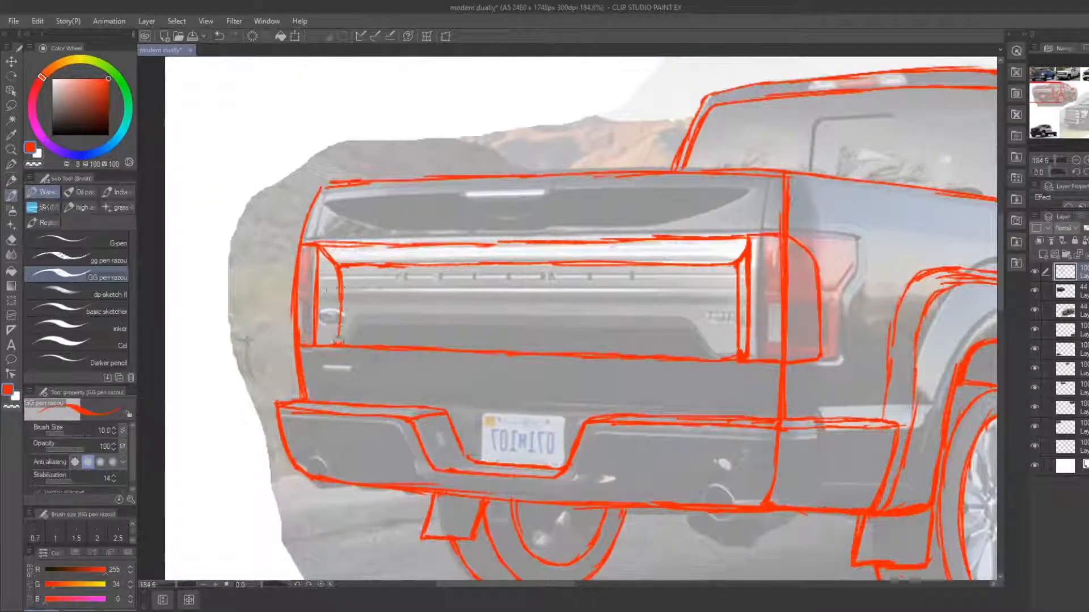
drag(338, 342, 336, 283)
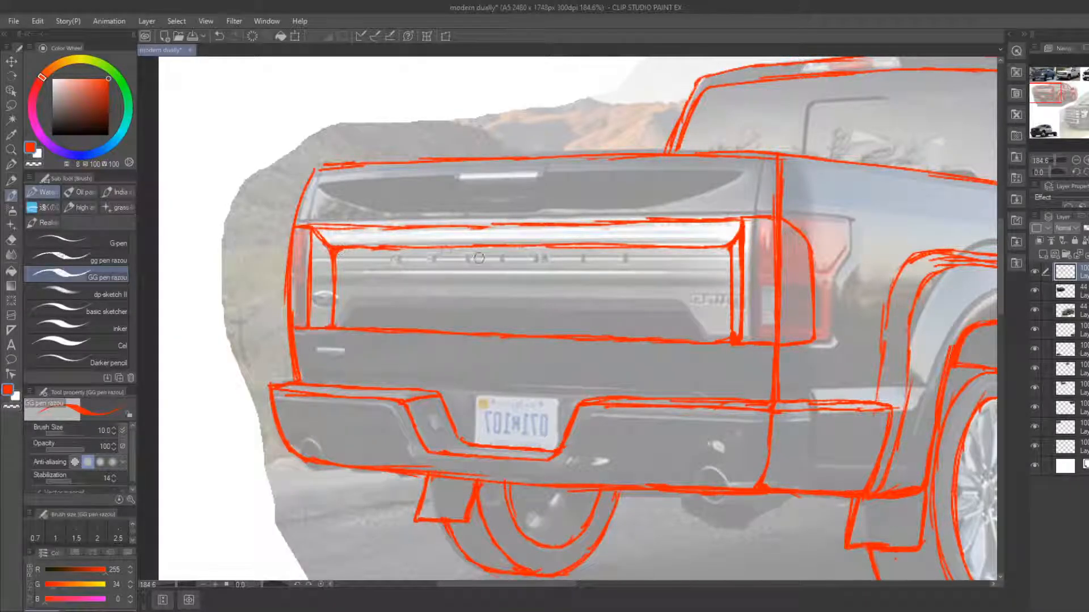
Outline a tapered handle surround hanging from the middle of the tailgate's top edge
mouse_move(473, 205)
mouse_down()
mouse_move(487, 222)
mouse_move(477, 222)
mouse_up()
key(e)
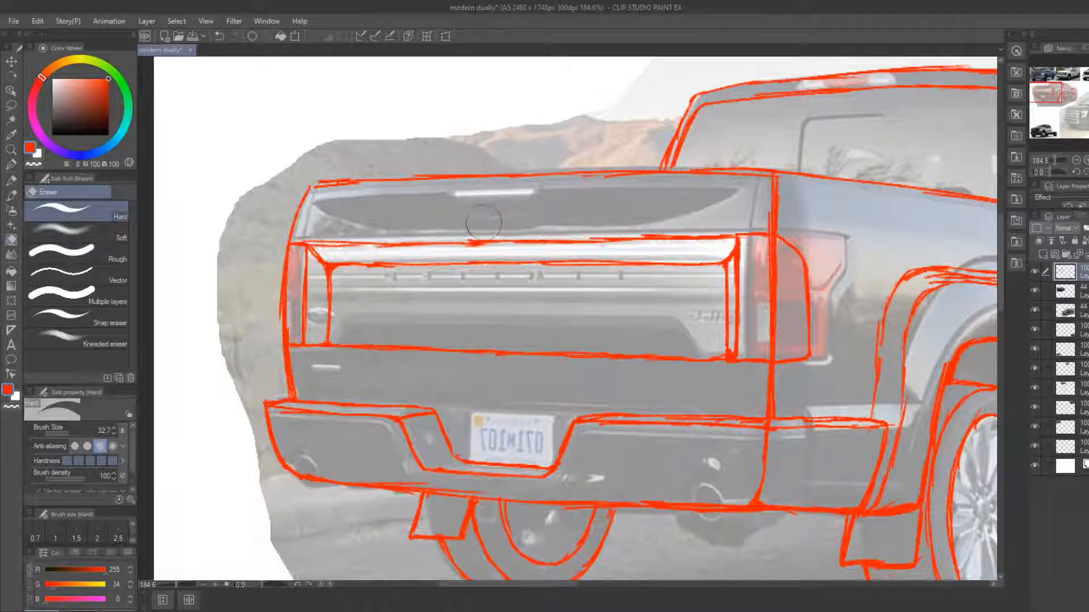
key(b)
key(e)
key(b)
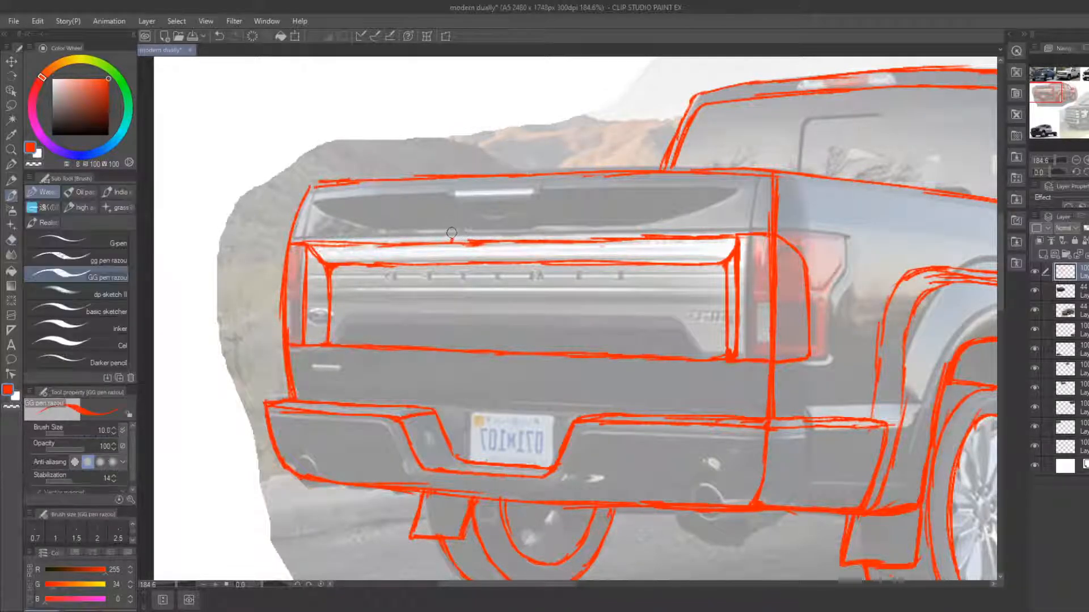
mouse_move(446, 180)
mouse_down()
mouse_move(461, 218)
mouse_move(515, 227)
mouse_move(534, 218)
mouse_move(550, 176)
mouse_move(536, 222)
mouse_move(495, 223)
mouse_up()
key(ctrl+z)
key(e)
key(b)
Draw the smaller tapered handle shape inside the tailgate's handle surround
mouse_move(464, 200)
mouse_down()
mouse_move(469, 212)
mouse_move(522, 199)
mouse_move(480, 199)
mouse_move(522, 199)
mouse_up()
key(e)
key(b)
mouse_move(522, 199)
mouse_down()
mouse_move(517, 213)
mouse_move(494, 213)
mouse_up()
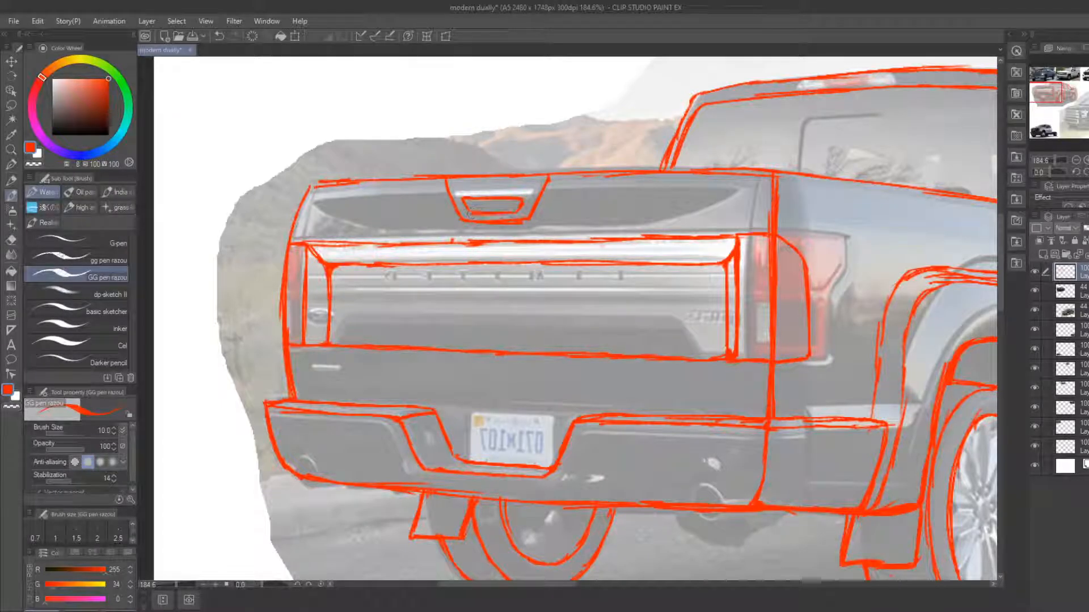
Redraw the tailgate's top edge from the far corner to the handle surround as a cleaner line
click(11, 151)
drag(324, 283, 290, 293)
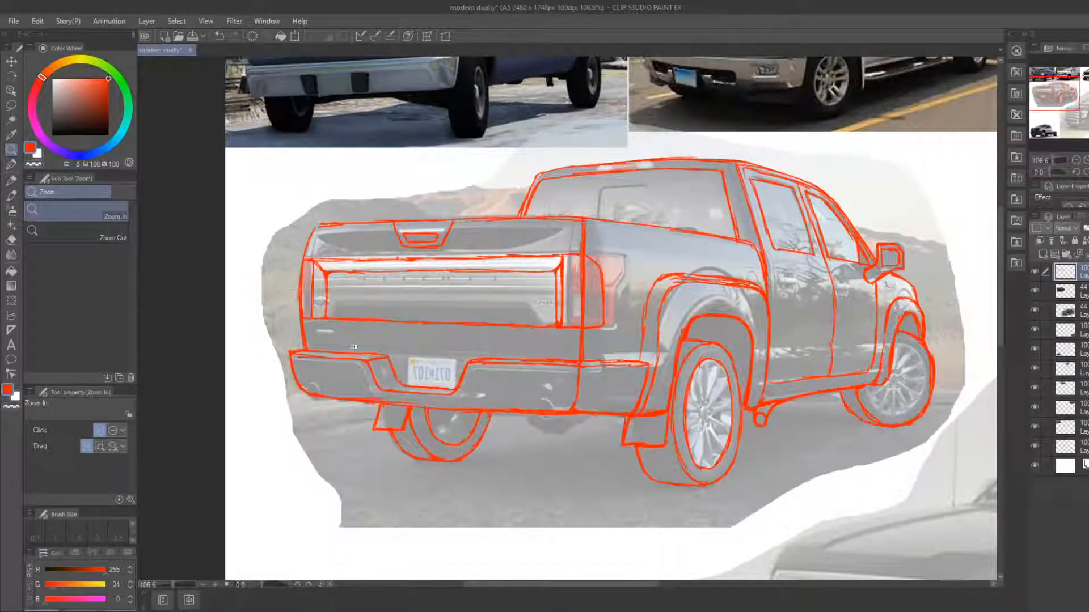
drag(374, 373, 362, 362)
drag(386, 401, 377, 373)
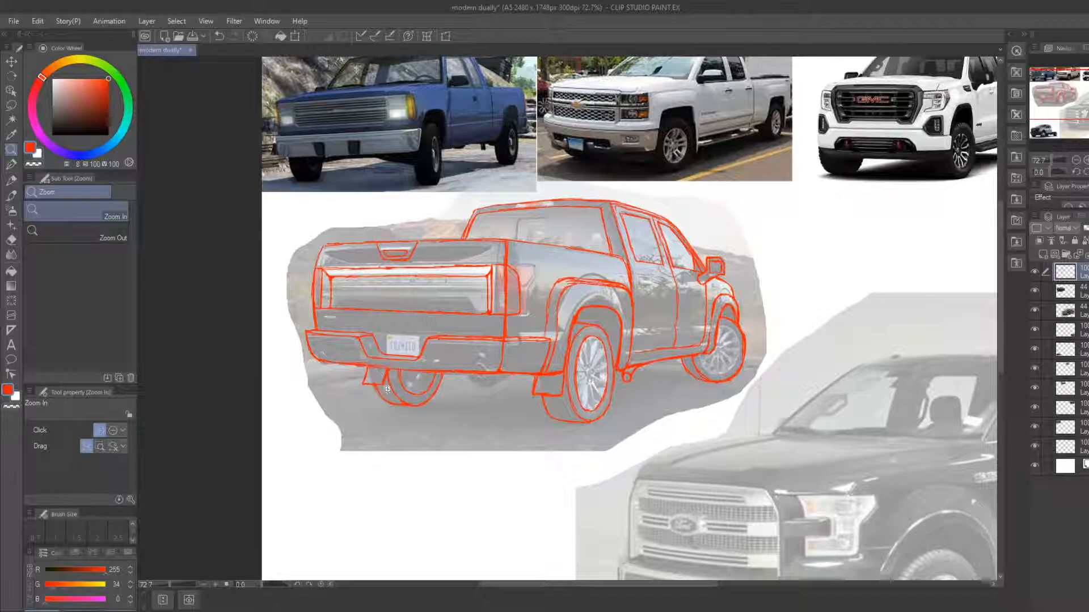
click(376, 204)
key(e)
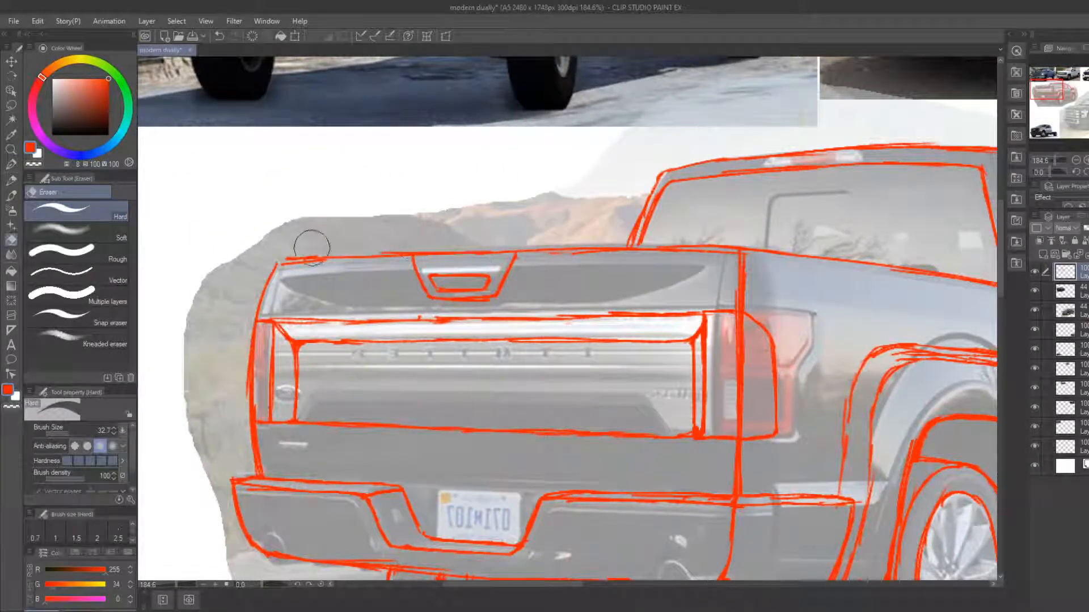
key(p)
mouse_move(280, 263)
mouse_down()
mouse_move(315, 262)
mouse_move(267, 266)
mouse_move(278, 261)
mouse_move(272, 278)
mouse_move(392, 255)
mouse_up()
key(e)
key(p)
key(e)
key(p)
Redraw the tailgate's top edge from the handle surround to the near corner of the bed
key(e)
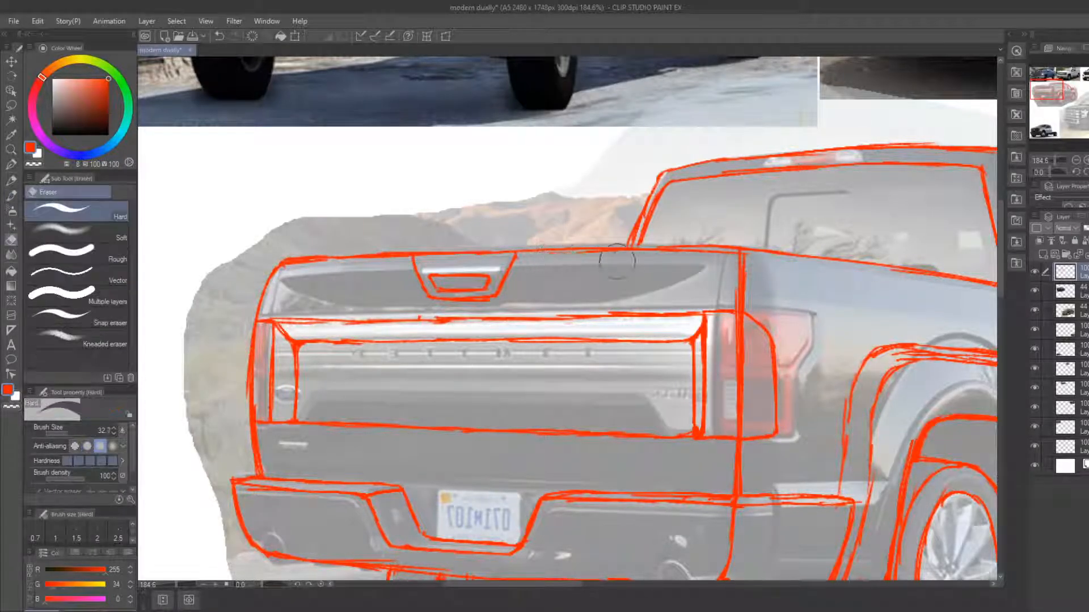
key(p)
drag(517, 252, 752, 247)
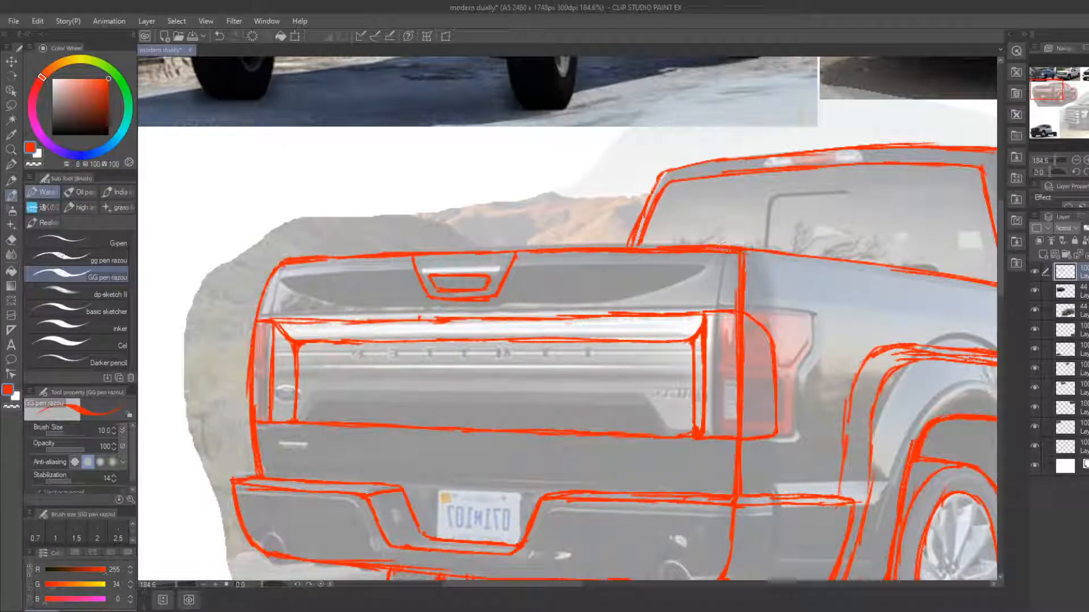
Clean up and redraw the base of the rear window's far side where the cab meets the bed
key(e)
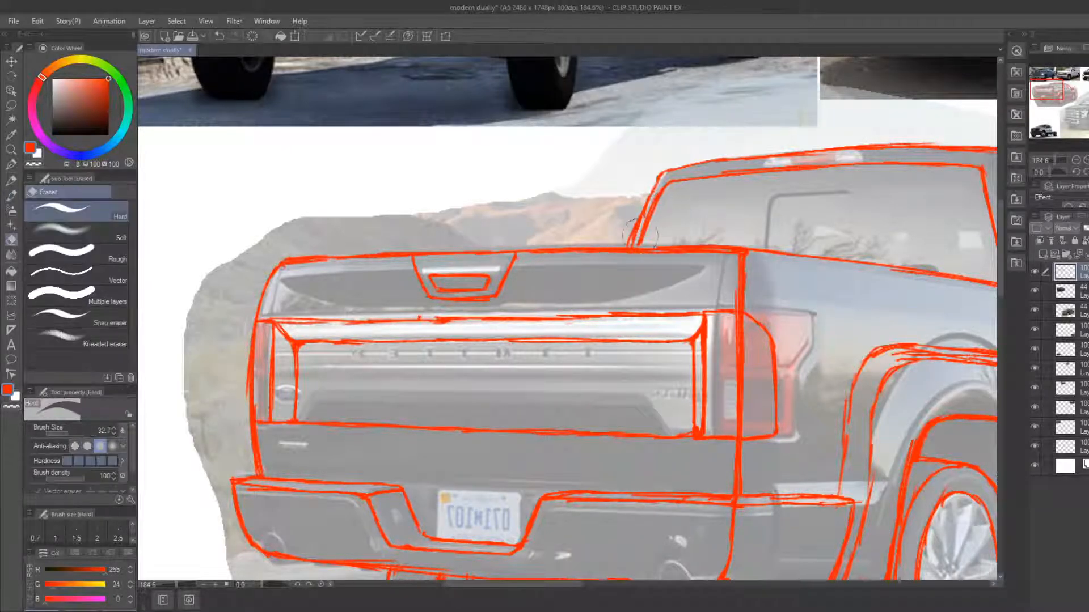
key(p)
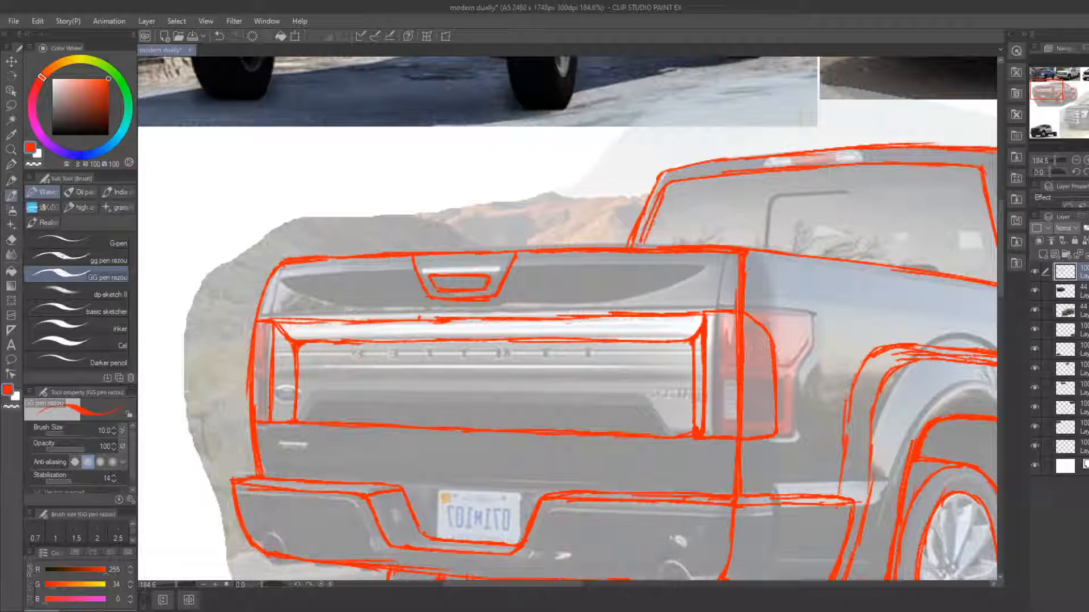
drag(657, 210, 638, 244)
key(e)
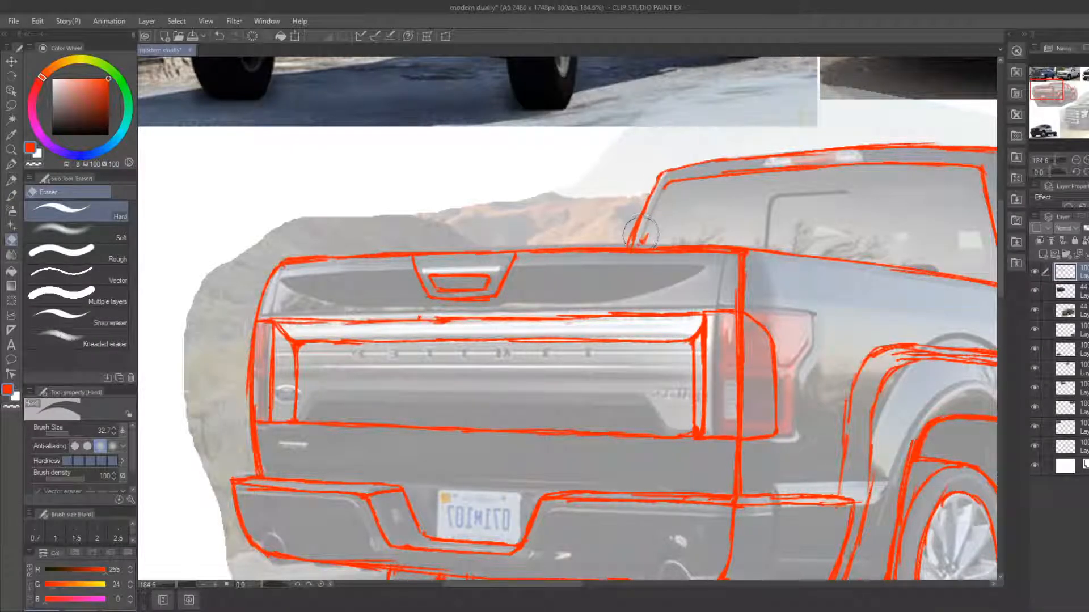
key(b)
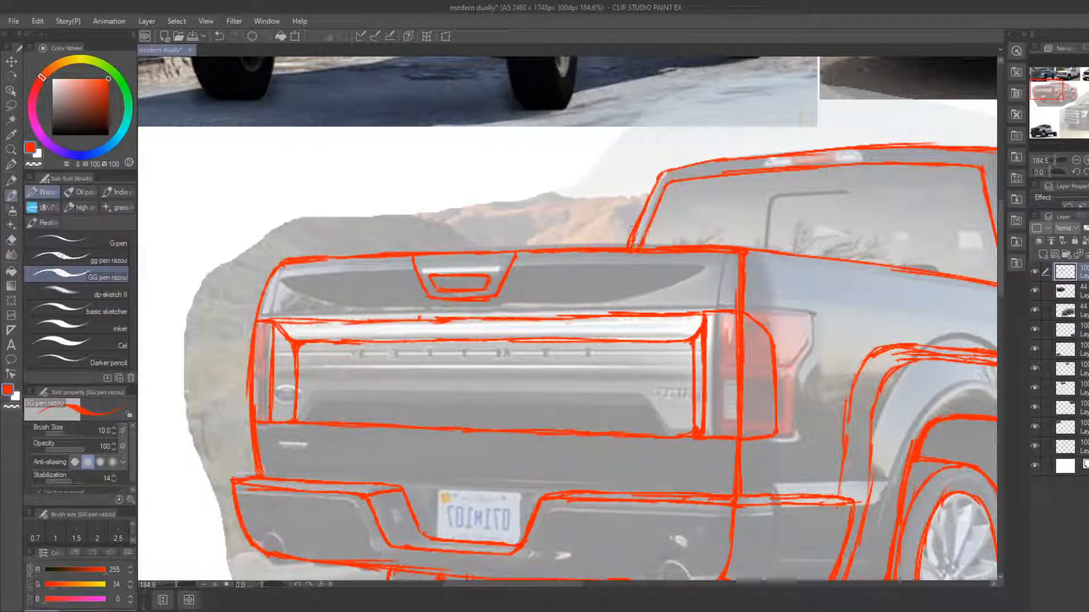
Outline the high-mounted brake light above the rear window and divide it into segments
mouse_move(788, 263)
mouse_down()
mouse_move(617, 272)
mouse_move(497, 260)
mouse_up()
key(e)
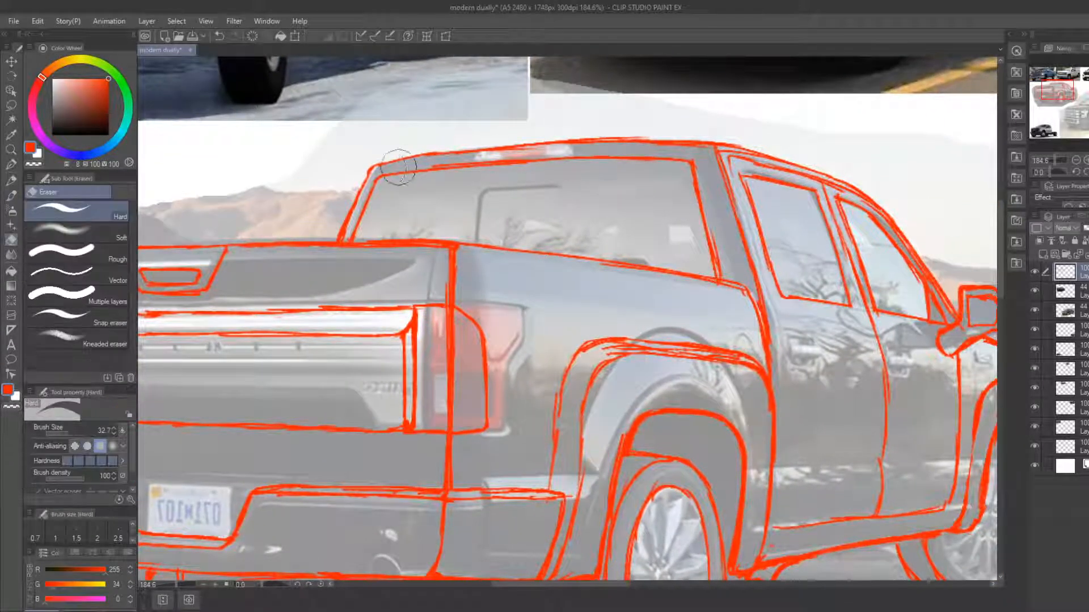
key(b)
mouse_move(392, 182)
mouse_down()
mouse_move(584, 222)
mouse_move(492, 234)
mouse_up()
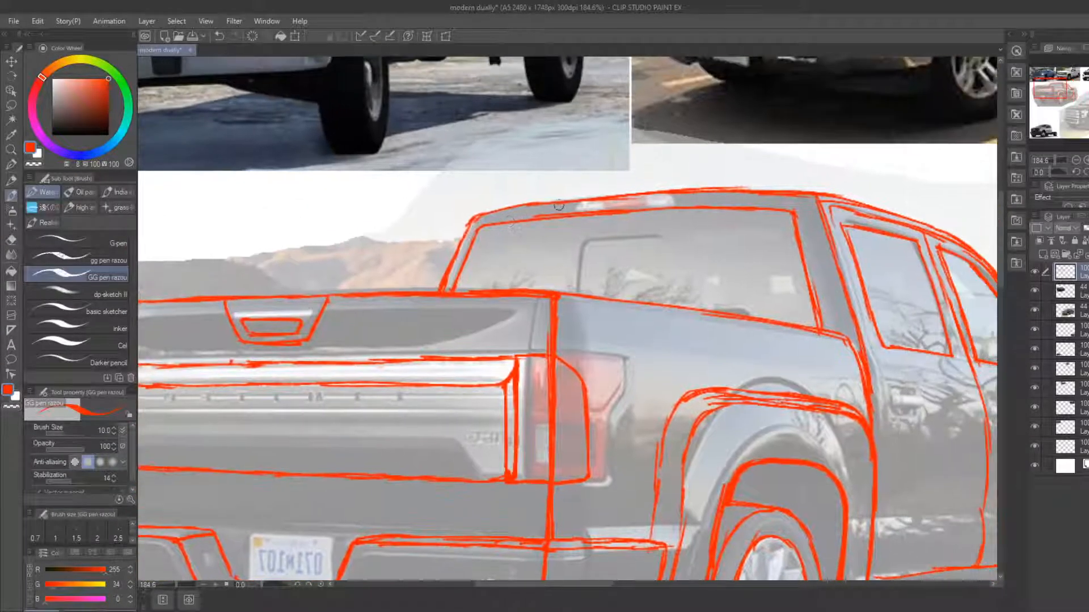
drag(581, 203, 583, 211)
drag(672, 195, 672, 205)
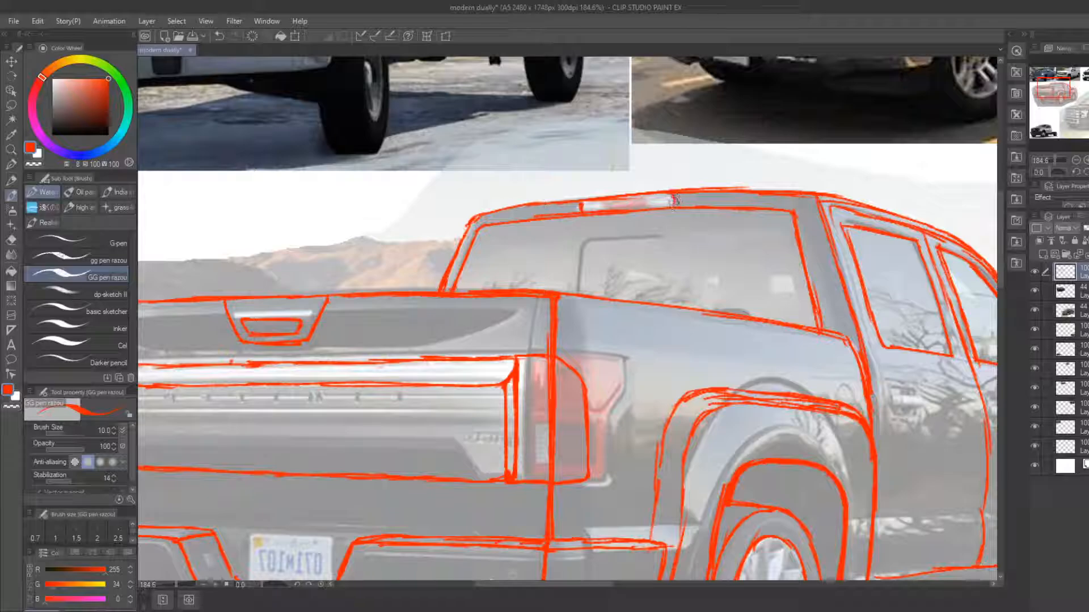
mouse_move(580, 201)
mouse_down()
mouse_move(582, 212)
mouse_move(644, 201)
mouse_up()
Clean up and redraw the lower outline of the near rear tyre, and tidy the front tyre's outer edge
click(14, 151)
drag(428, 260, 362, 266)
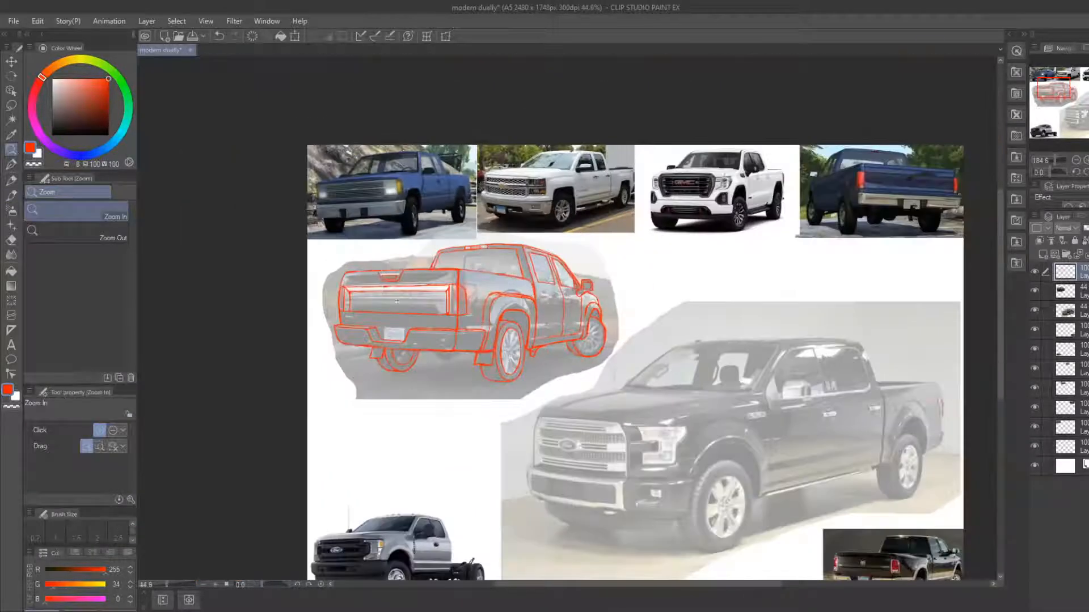
drag(481, 340, 481, 285)
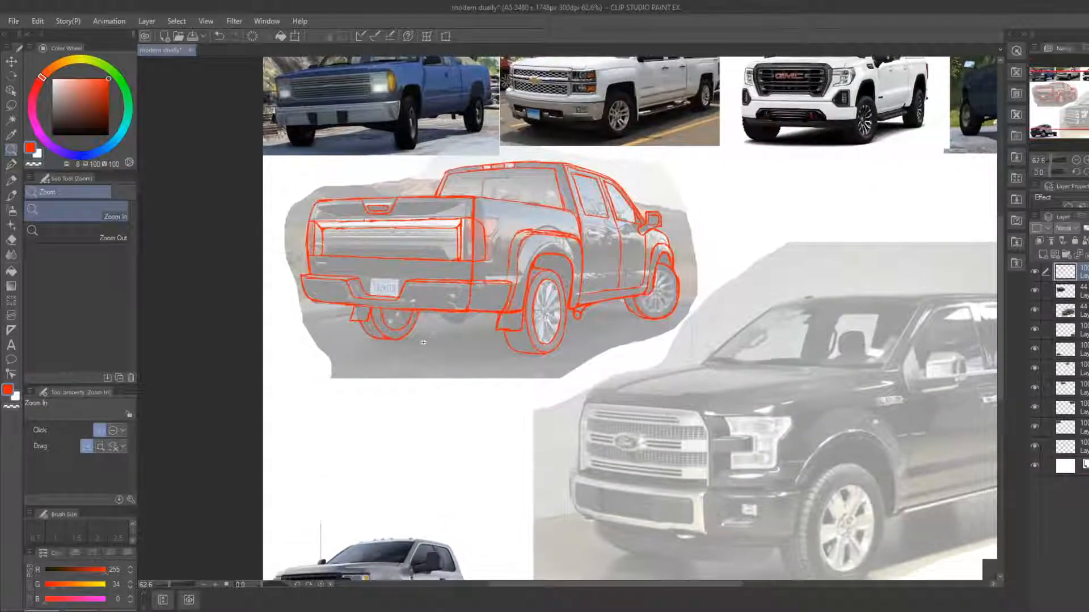
drag(463, 359, 454, 356)
mouse_move(523, 384)
mouse_down()
mouse_move(501, 358)
mouse_move(512, 333)
mouse_up()
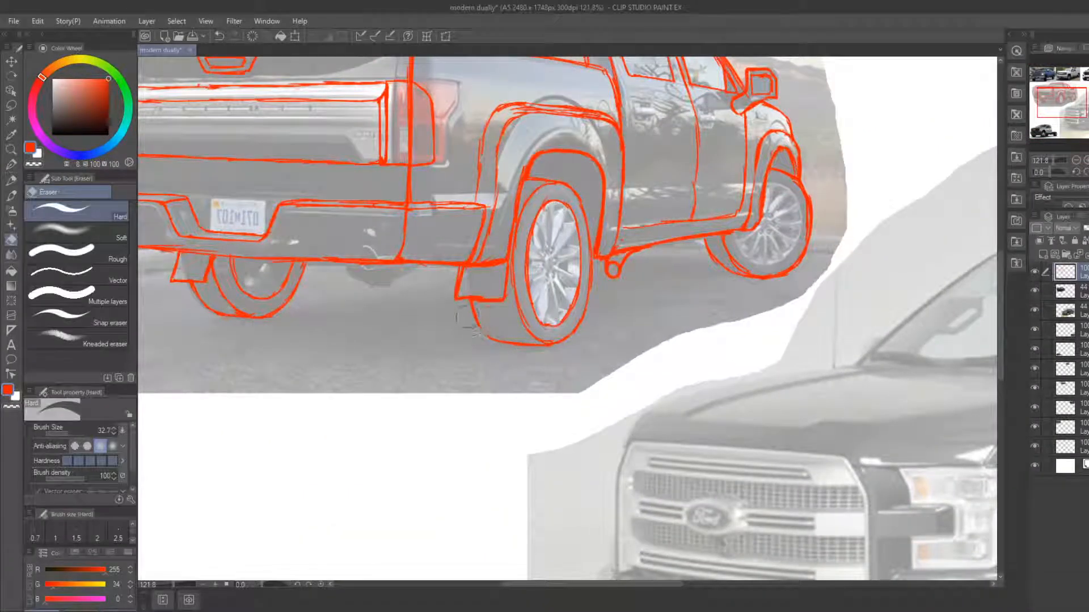
key(b)
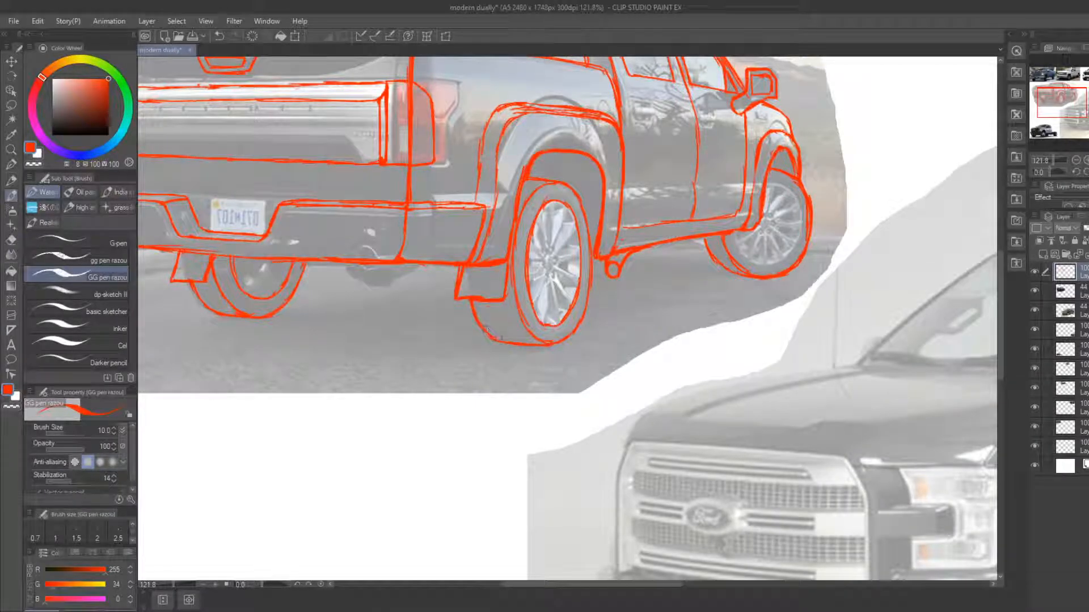
key(e)
key(e)
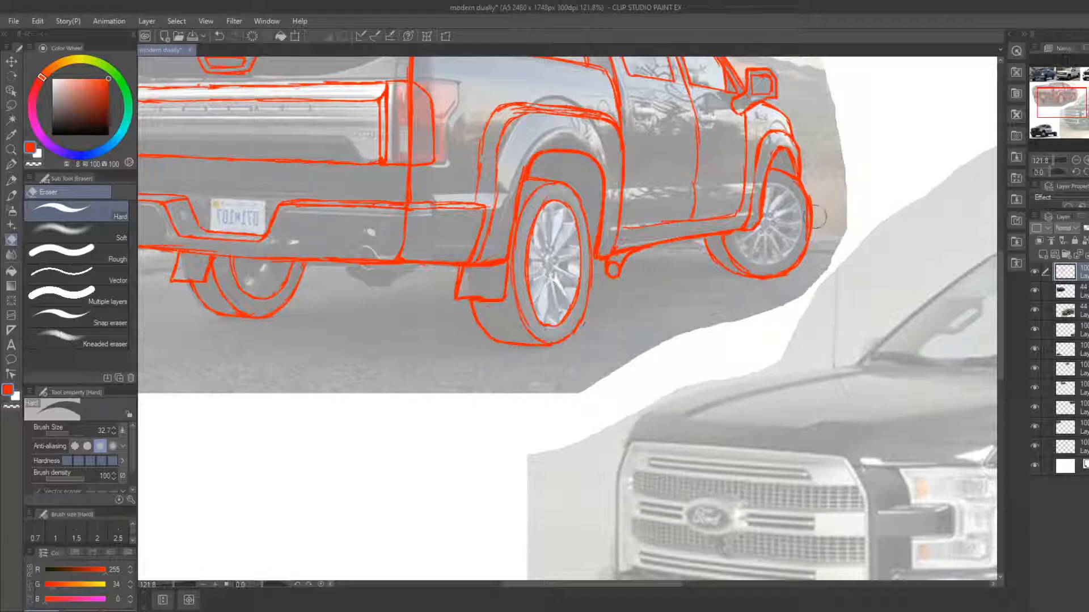
key(b)
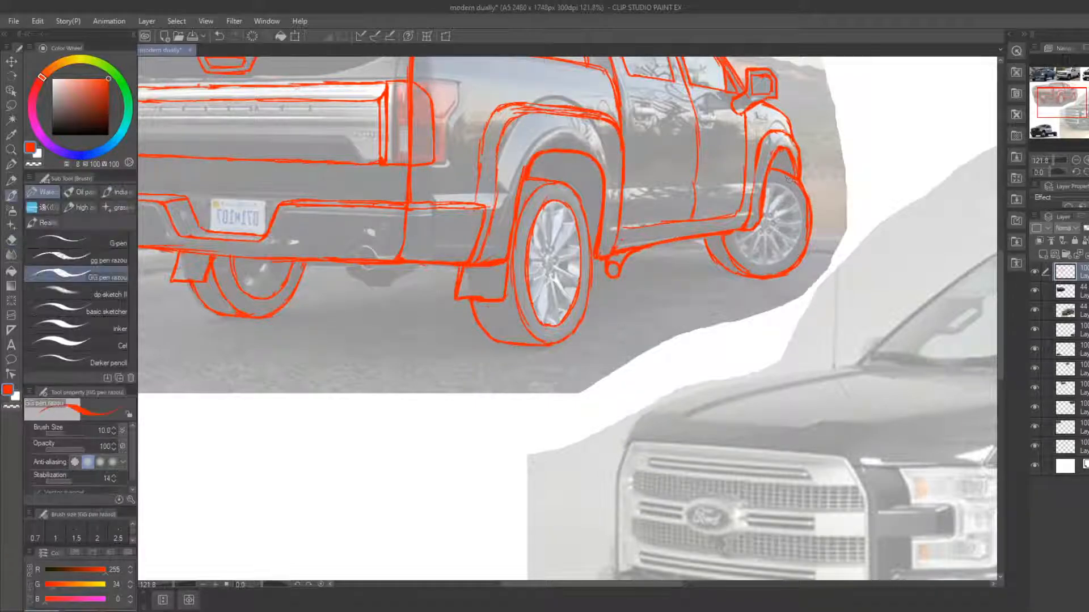
drag(732, 225, 700, 255)
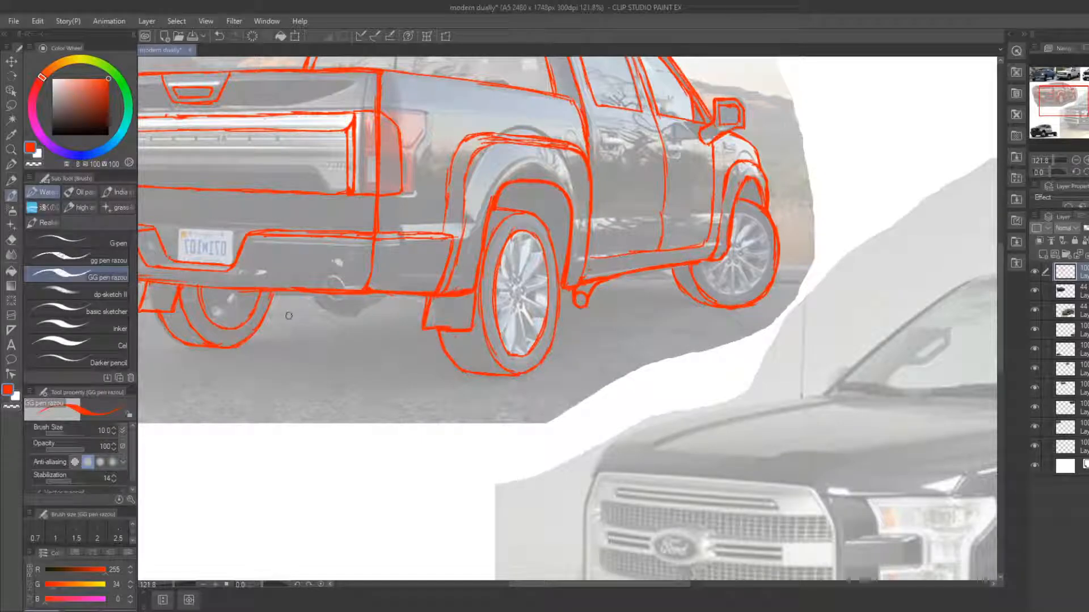
Draw rounded rectangular handles with a dividing line on the rear and front doors of the rear-view truck
click(11, 150)
drag(471, 271, 447, 210)
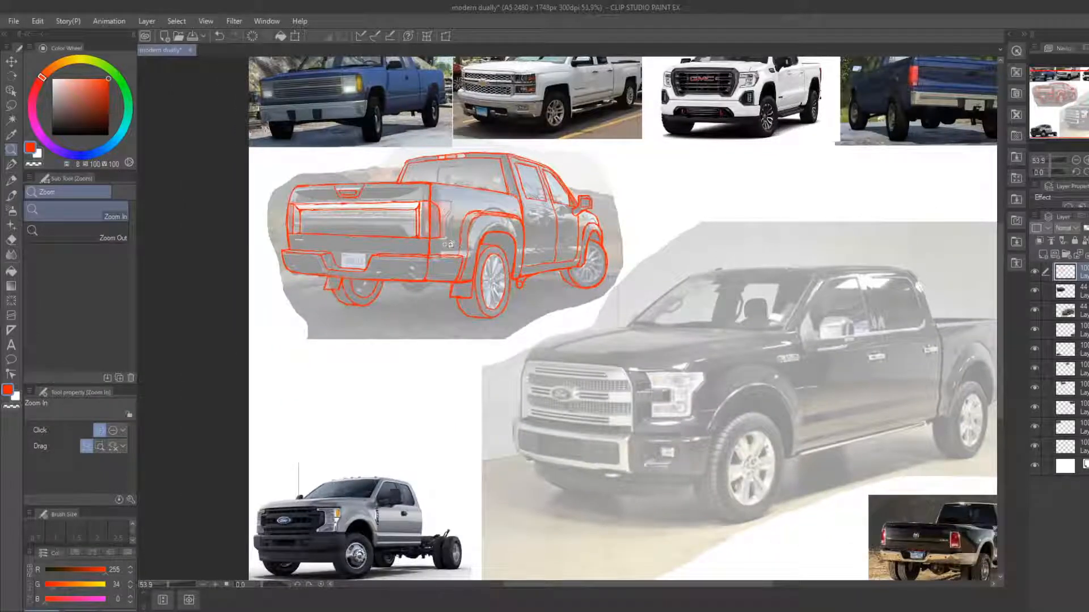
scroll(450, 245, up, 2)
scroll(464, 274, down, 3)
scroll(462, 295, down, 2)
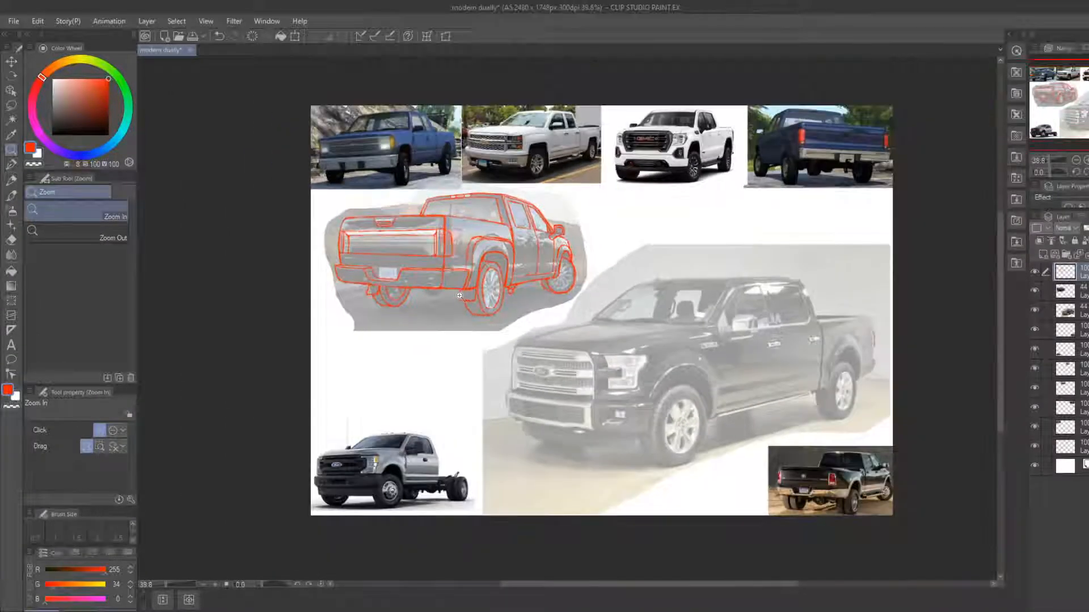
drag(460, 299, 472, 317)
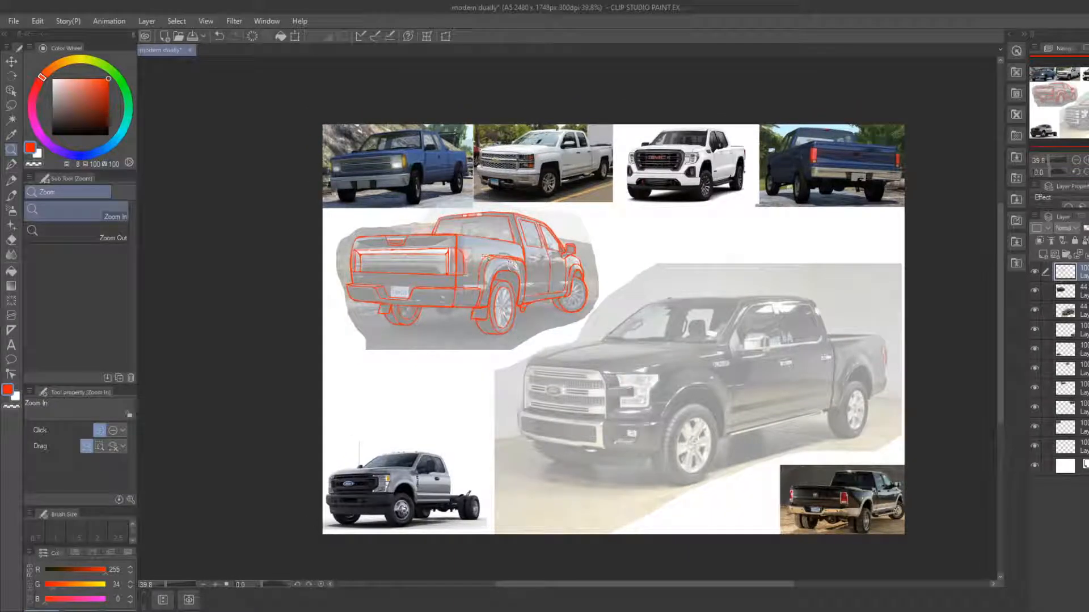
scroll(509, 265, up, 6)
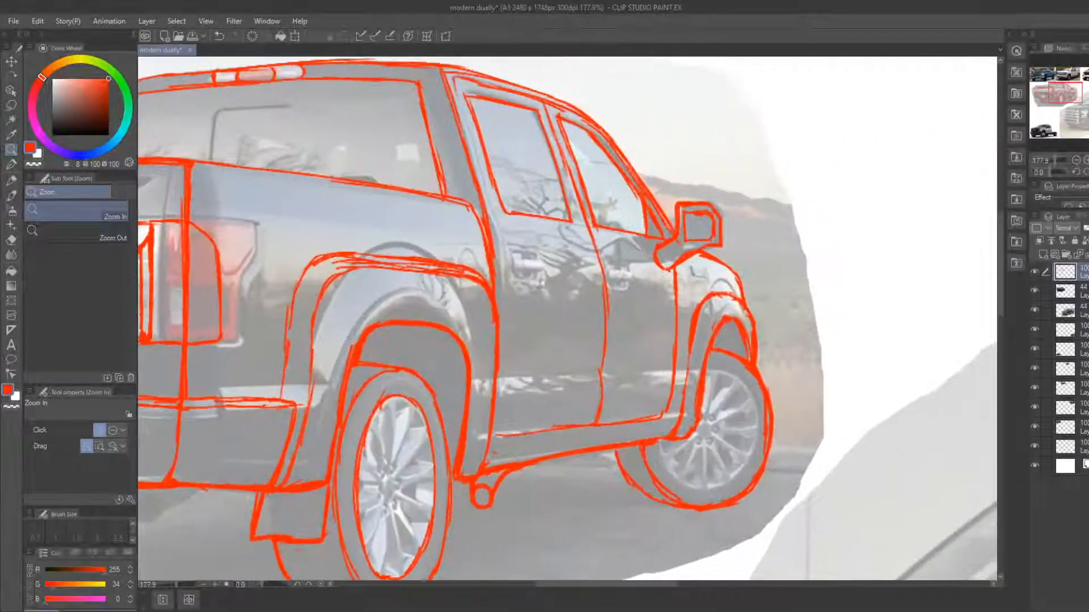
key(b)
mouse_move(511, 245)
mouse_down()
mouse_move(544, 252)
mouse_move(547, 266)
mouse_move(509, 265)
mouse_move(548, 264)
mouse_move(525, 254)
mouse_move(544, 265)
mouse_move(522, 258)
mouse_move(523, 272)
mouse_move(516, 260)
mouse_move(608, 261)
mouse_move(611, 319)
mouse_up()
key(e)
key(b)
key(e)
key(b)
Erase the boxy side mirror and redraw it as a rounded housing with an inner glass outline
mouse_move(600, 259)
mouse_down()
mouse_move(604, 323)
mouse_move(625, 257)
mouse_move(628, 277)
mouse_move(650, 252)
mouse_move(670, 266)
mouse_move(719, 246)
mouse_move(709, 232)
mouse_move(676, 240)
mouse_move(726, 218)
mouse_move(722, 248)
mouse_move(686, 249)
mouse_move(715, 242)
mouse_up()
key(e)
key(b)
key(e)
key(b)
key(e)
key(b)
key(e)
key(b)
key(e)
key(b)
drag(684, 241, 715, 242)
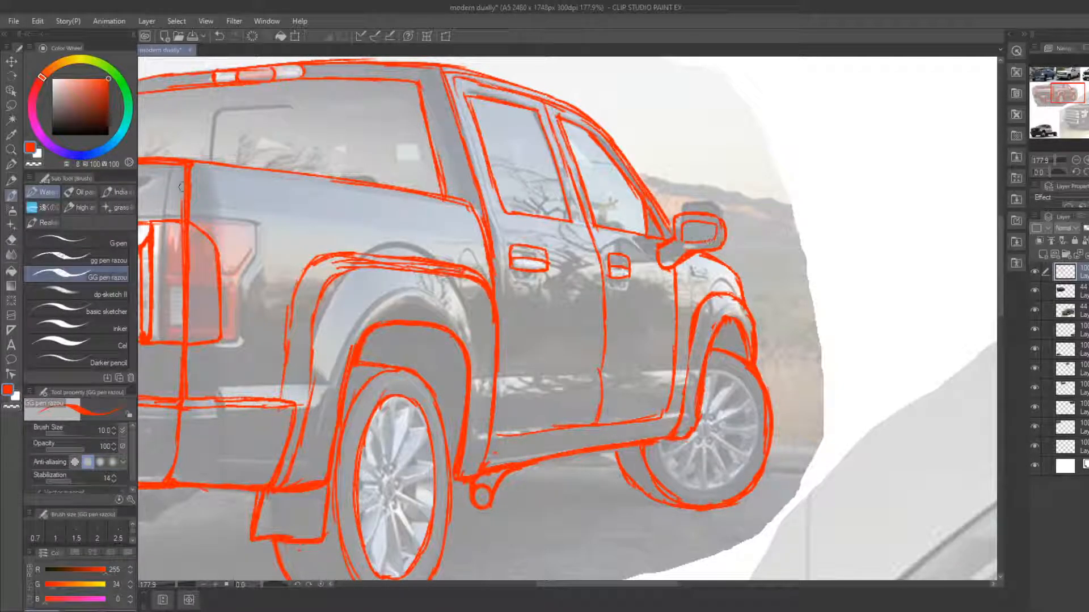
Hide the faded reference photo layer beneath the rear-view sketch to check the line work on white
click(12, 150)
drag(476, 256, 420, 258)
drag(992, 292, 931, 295)
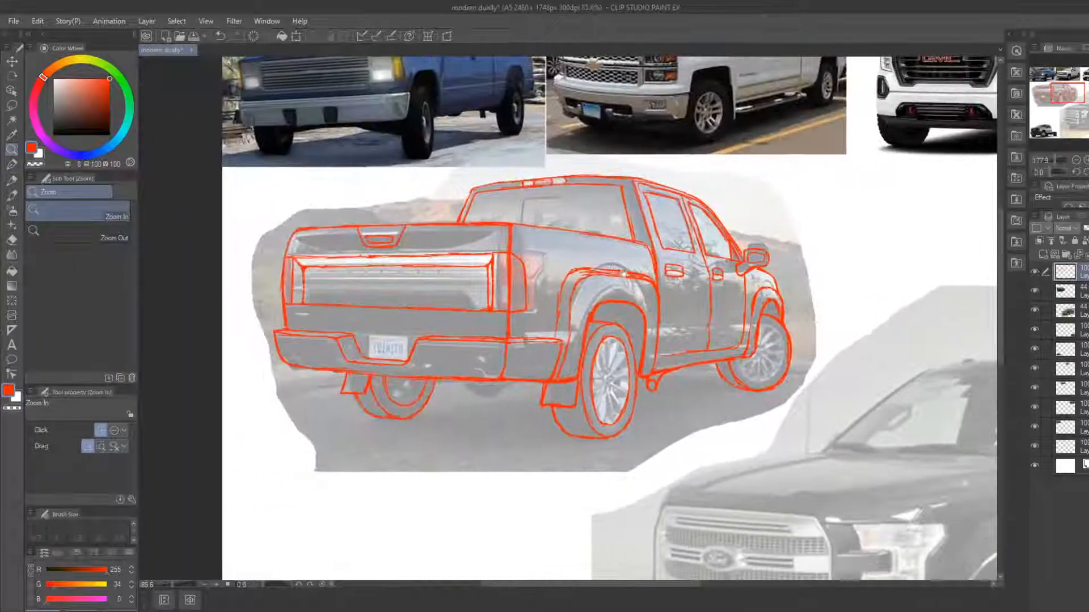
click(1034, 290)
drag(760, 344, 646, 338)
drag(769, 454, 741, 438)
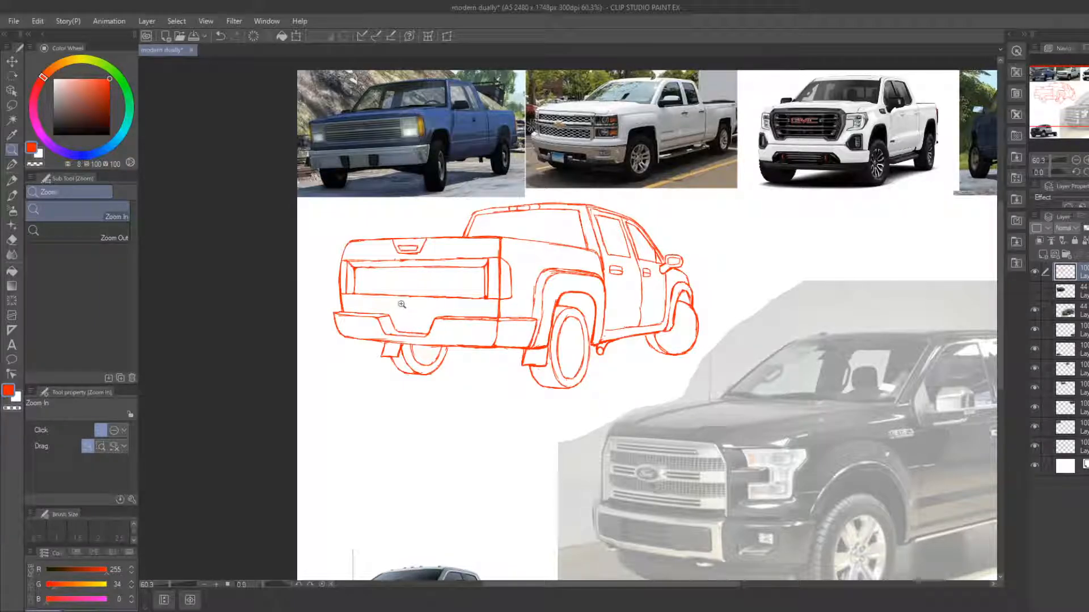
Redraw the inner side edges of the tailgate's recessed panel so they slant outward toward its bottom corners
key(b)
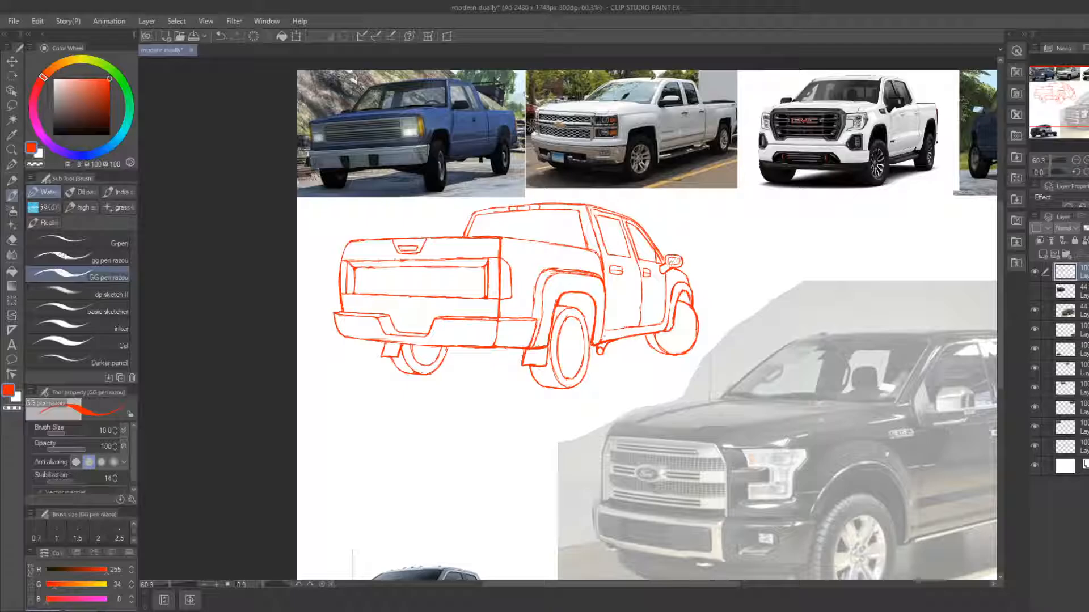
key(e)
scroll(346, 283, up, 3)
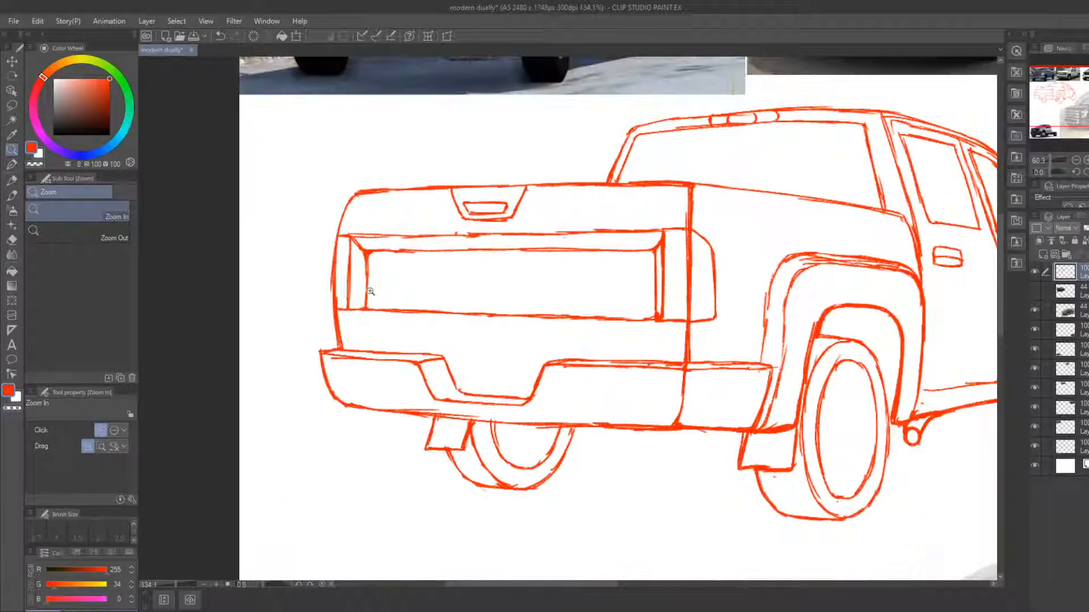
mouse_move(366, 301)
mouse_down()
mouse_move(372, 260)
mouse_move(352, 303)
mouse_up()
key(b)
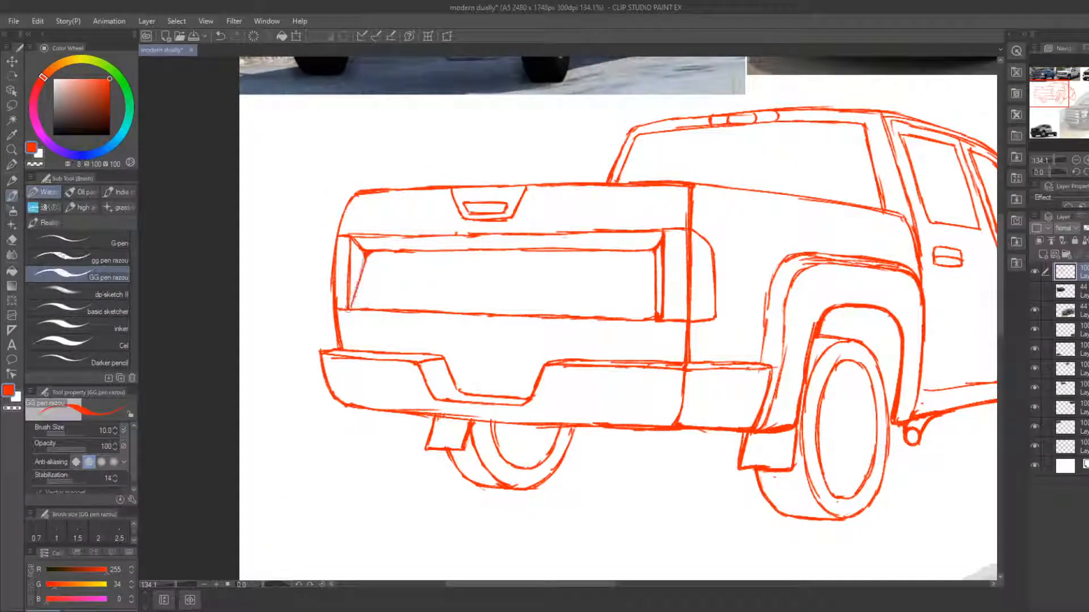
key(e)
drag(646, 253, 652, 311)
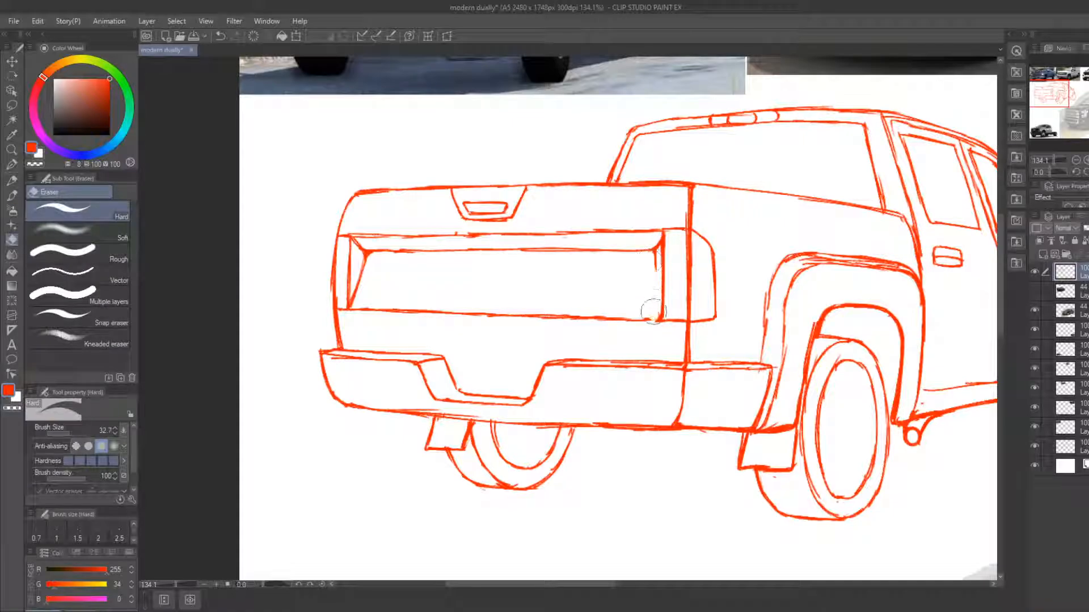
key(b)
drag(660, 250, 657, 302)
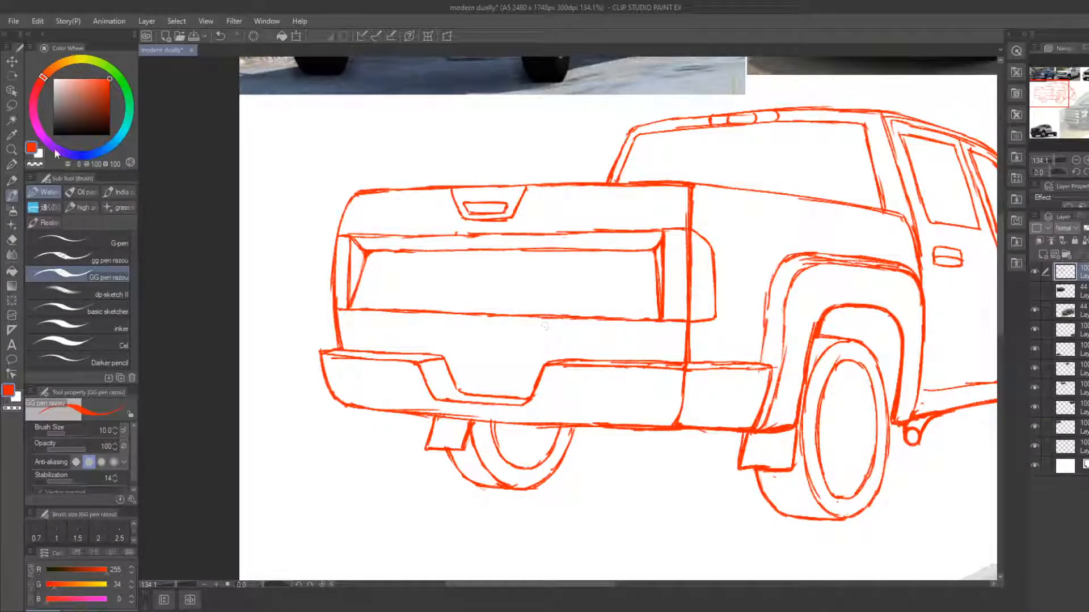
Erase the side mirror's upper part and inner outline, and redraw the mirror as a taller rounded shape
key(ctrl+space)
mouse_move(432, 341)
mouse_down()
mouse_move(374, 345)
mouse_move(423, 361)
mouse_up()
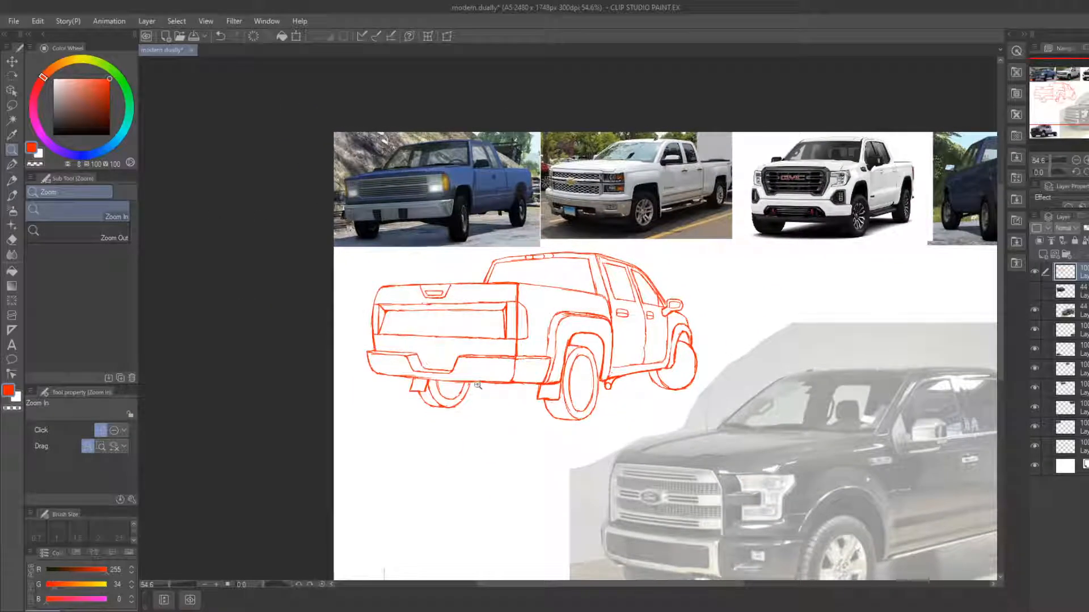
mouse_move(668, 301)
mouse_down()
mouse_move(620, 331)
mouse_move(695, 332)
mouse_up()
key(e)
drag(604, 331, 594, 325)
key(b)
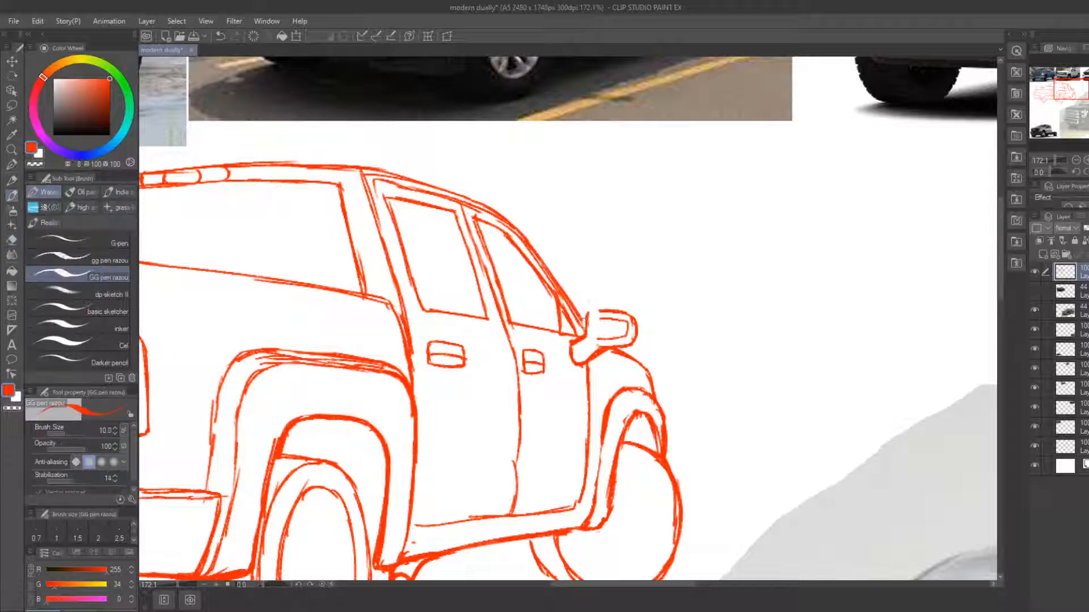
key(e)
mouse_move(625, 309)
mouse_down()
mouse_move(599, 322)
mouse_move(602, 334)
mouse_move(623, 332)
mouse_move(598, 337)
mouse_move(592, 316)
mouse_move(625, 330)
mouse_move(597, 334)
mouse_move(621, 336)
mouse_up()
key(b)
key(e)
key(b)
key(e)
key(b)
key(e)
key(b)
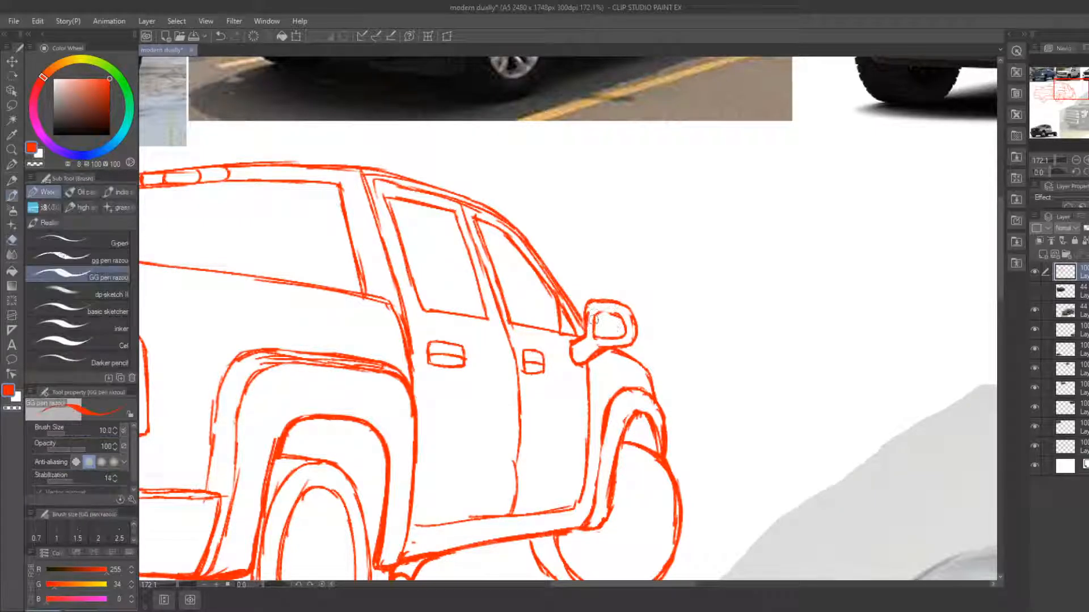
key(e)
key(b)
Show the faded reference photo layer beneath the rear-view sketch again
click(11, 150)
drag(518, 300, 607, 315)
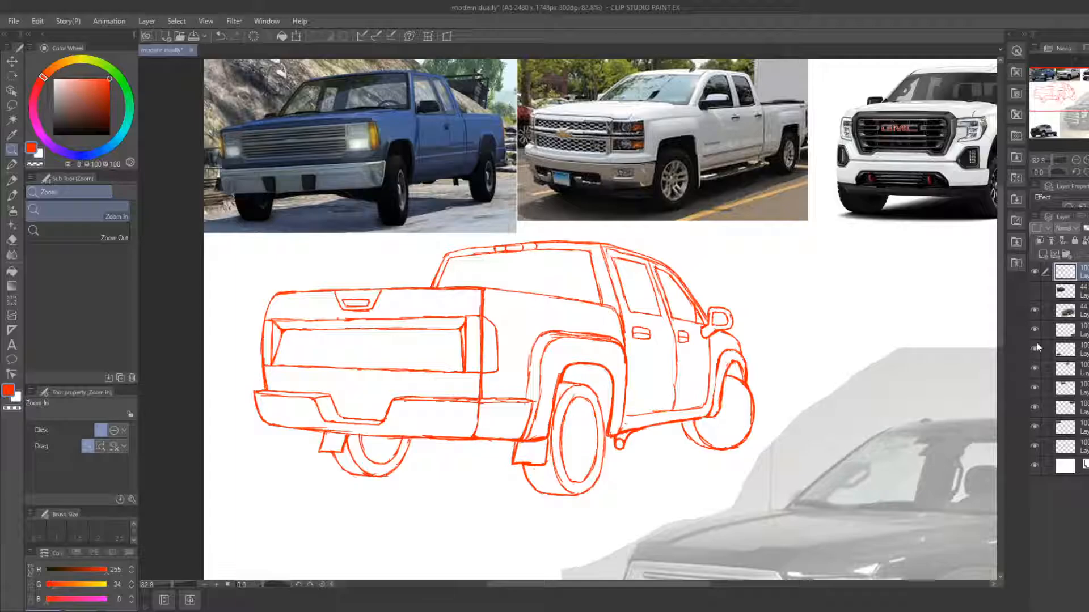
click(1035, 291)
drag(737, 434, 840, 434)
Draw the curved rim outline inside the front wheel's tyre, following the photo
key(b)
mouse_move(635, 396)
mouse_down()
mouse_move(636, 427)
mouse_move(635, 414)
mouse_move(680, 455)
mouse_move(743, 431)
mouse_up()
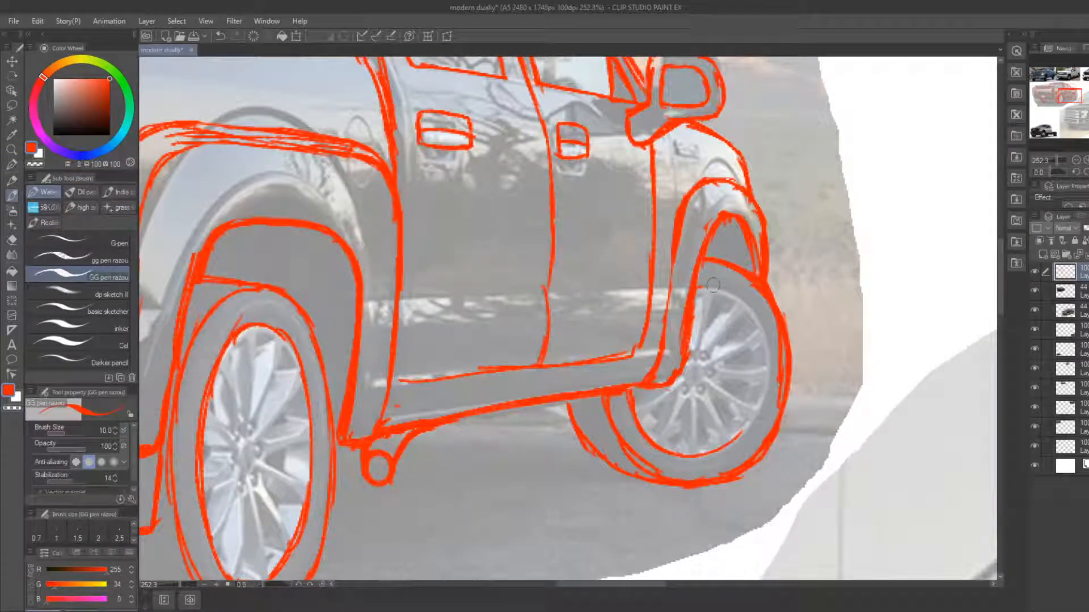
mouse_move(713, 284)
mouse_down()
mouse_move(757, 333)
mouse_move(756, 317)
mouse_move(741, 428)
mouse_up()
mouse_move(763, 391)
mouse_down()
mouse_move(752, 420)
mouse_move(706, 445)
mouse_up()
Draw a small oval hub at the centre of the near rear wheel
mouse_move(276, 477)
mouse_down()
mouse_move(471, 397)
mouse_move(447, 396)
mouse_move(440, 358)
mouse_move(454, 378)
mouse_up()
key(e)
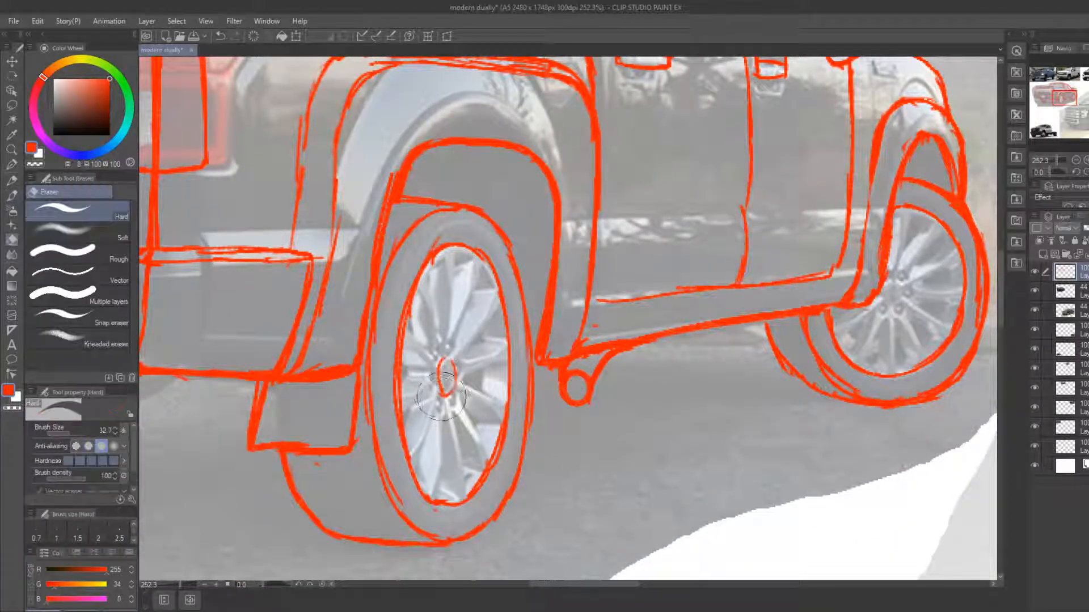
key(b)
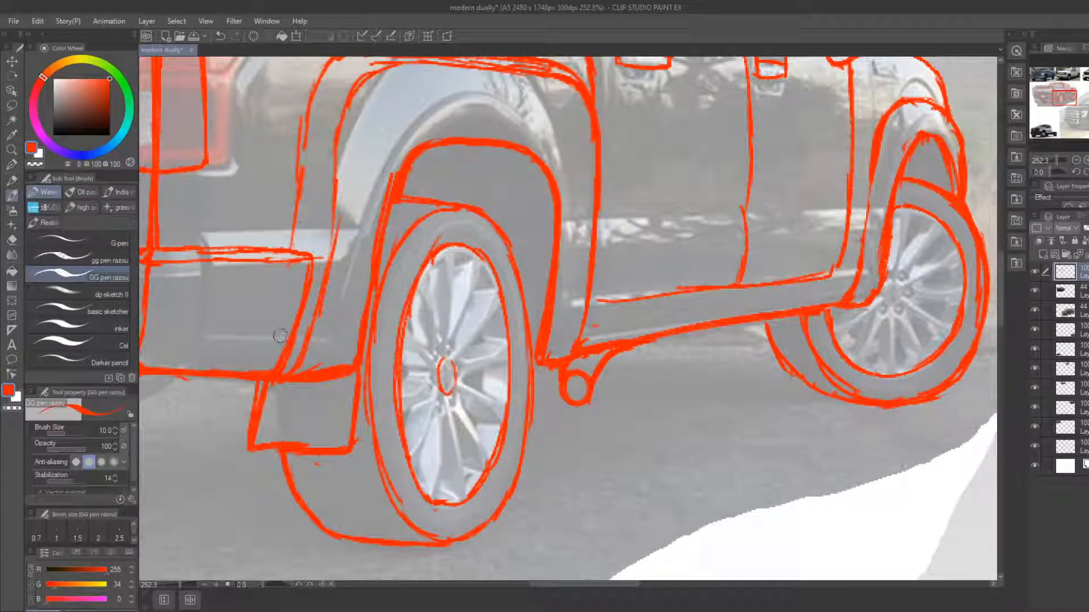
Draw thin spoke lines fanning from the hub across the upper and forward part of the near rear wheel
click(12, 149)
mouse_move(496, 339)
mouse_down()
mouse_move(447, 327)
mouse_move(474, 328)
mouse_up()
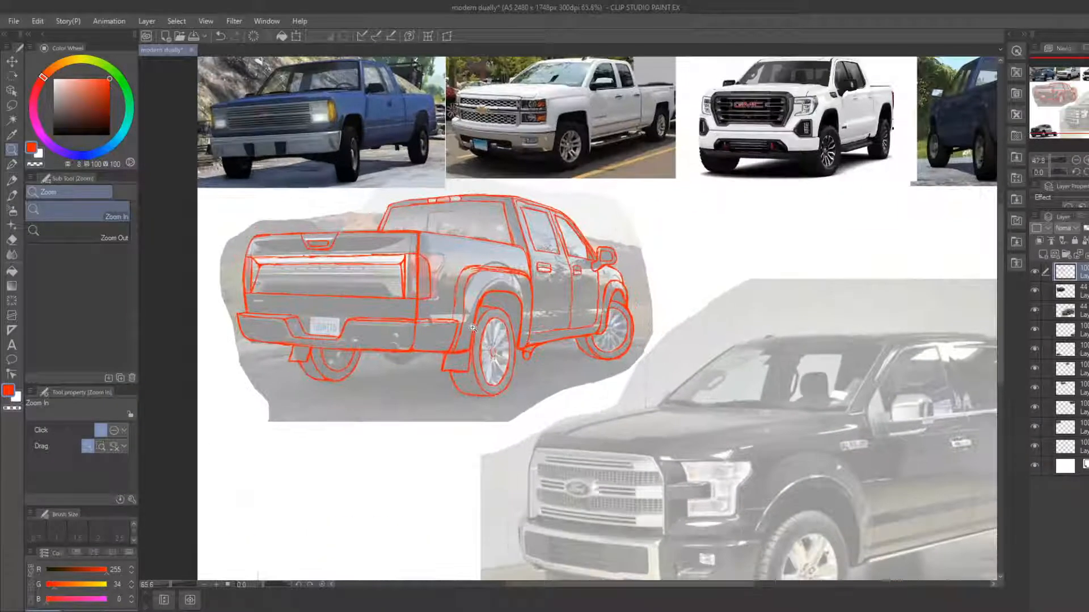
scroll(498, 363, up, 6)
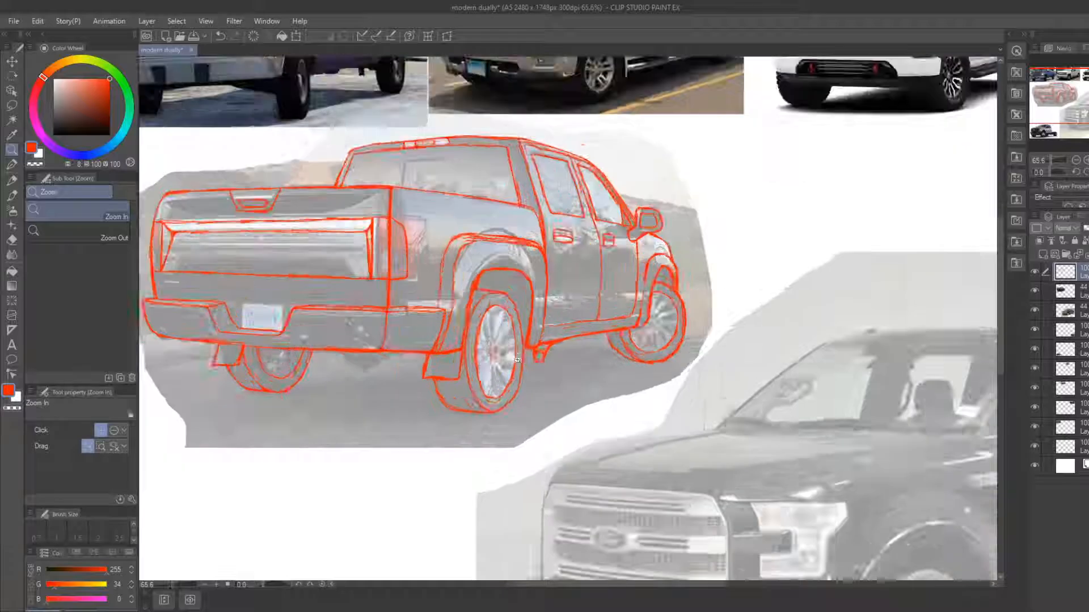
key(b)
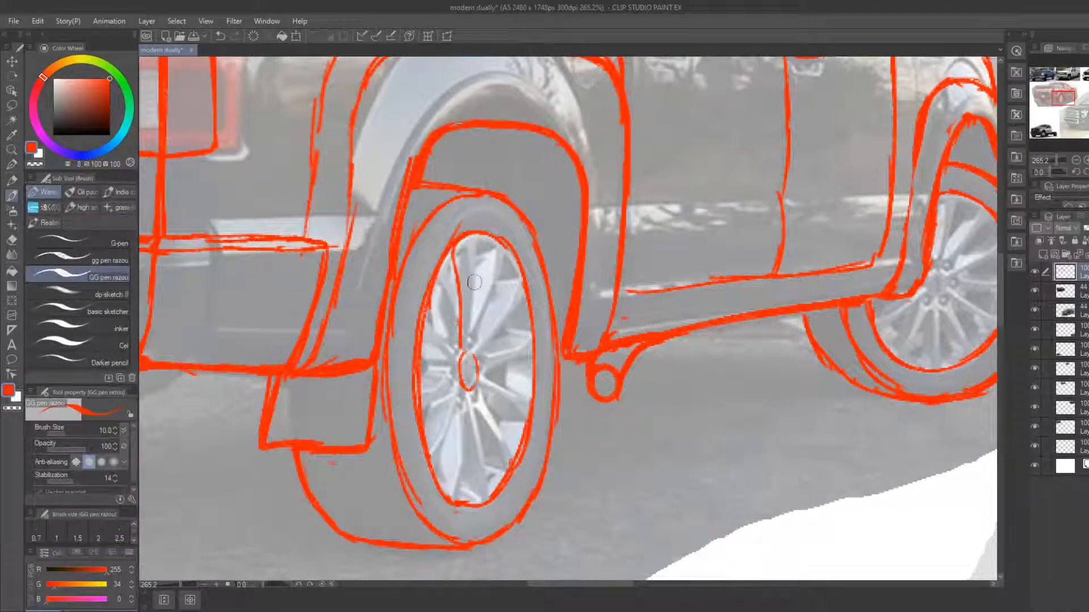
mouse_move(499, 248)
mouse_down()
mouse_move(489, 314)
mouse_move(473, 347)
mouse_up()
drag(472, 236, 464, 343)
mouse_move(485, 243)
mouse_down()
mouse_move(466, 343)
mouse_move(525, 315)
mouse_up()
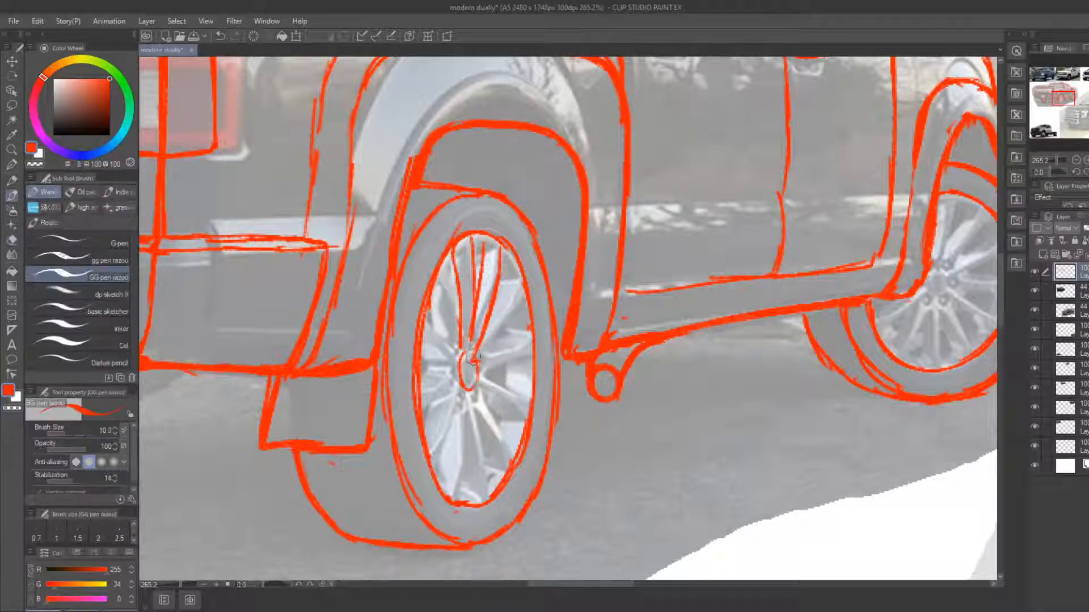
drag(470, 365, 527, 302)
mouse_move(473, 387)
mouse_down()
mouse_move(532, 369)
mouse_move(490, 371)
mouse_move(535, 352)
mouse_move(509, 452)
mouse_move(503, 435)
mouse_move(521, 447)
mouse_up()
key(e)
key(b)
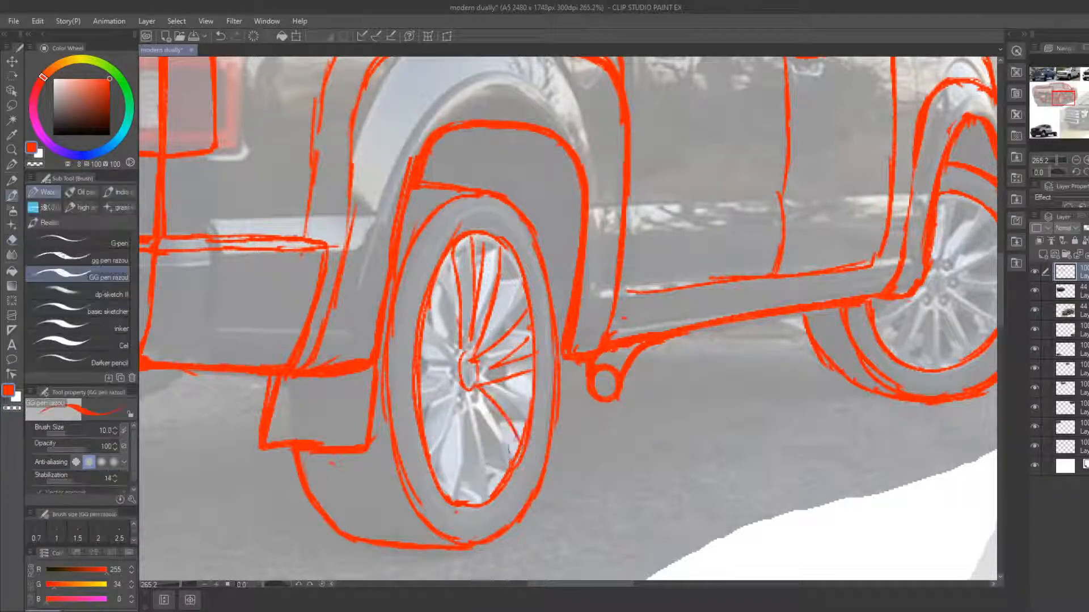
Draw the lower spokes of the near rear wheel from the hub down to the rim, following the photo
mouse_move(473, 409)
mouse_down()
mouse_move(483, 481)
mouse_move(488, 417)
mouse_up()
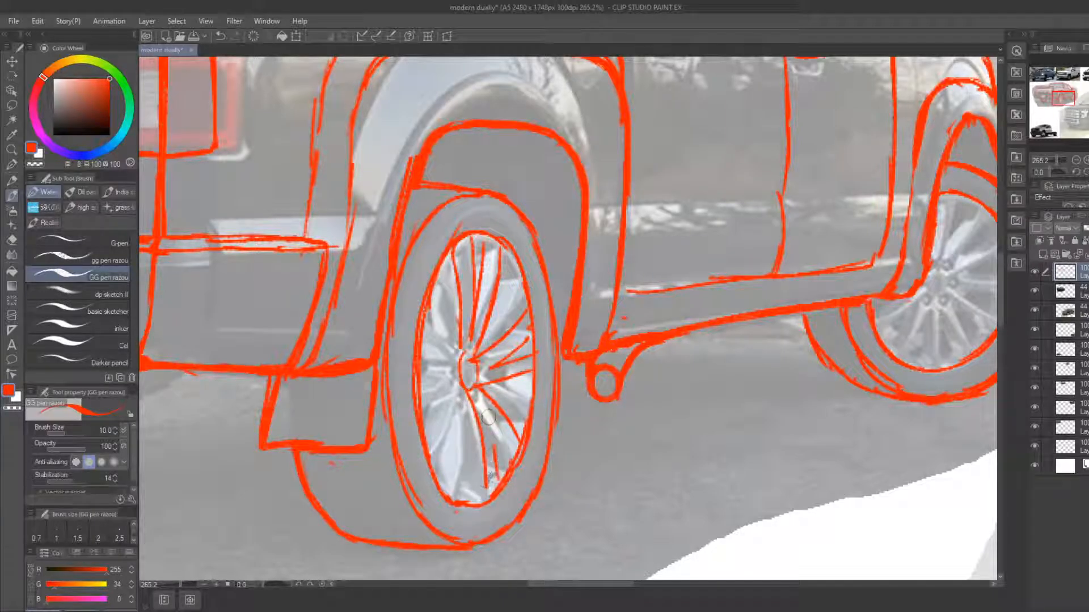
key(e)
mouse_move(513, 459)
mouse_down()
mouse_move(491, 420)
mouse_move(489, 450)
mouse_move(502, 434)
mouse_move(482, 457)
mouse_move(462, 403)
mouse_move(453, 492)
mouse_up()
key(b)
drag(461, 375, 425, 440)
mouse_move(454, 394)
mouse_down()
mouse_move(434, 479)
mouse_move(420, 359)
mouse_up()
mouse_move(445, 352)
mouse_down()
mouse_move(427, 321)
mouse_move(455, 349)
mouse_up()
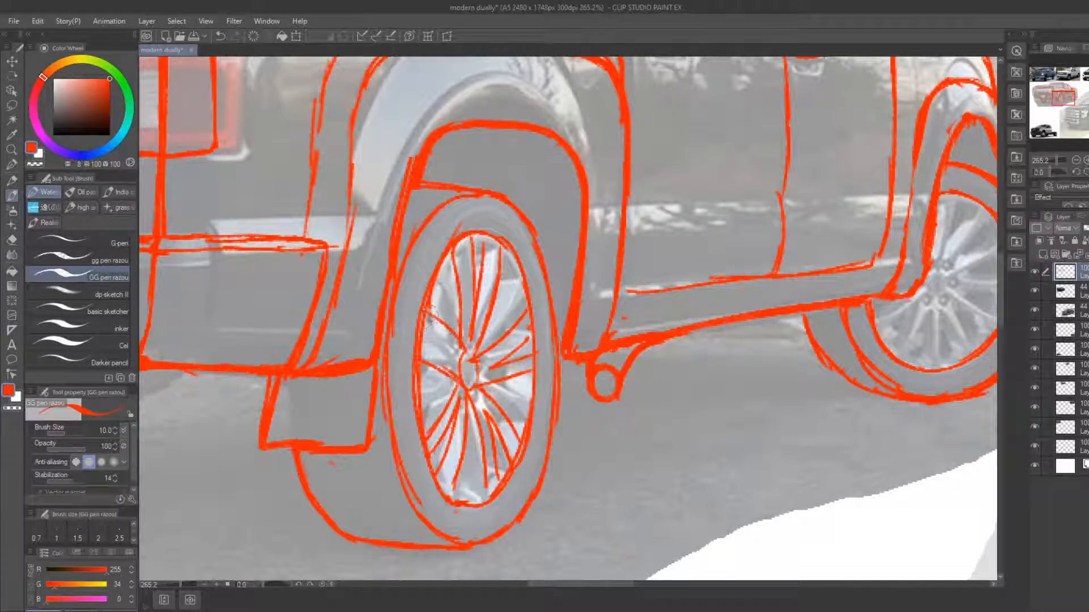
Add the rearward upper spokes to the near rear wheel and clean up the lines below its hub
mouse_move(430, 311)
mouse_down()
mouse_move(464, 349)
mouse_move(455, 363)
mouse_up()
key(e)
key(b)
mouse_move(424, 321)
mouse_down()
mouse_move(446, 358)
mouse_move(498, 363)
mouse_move(449, 341)
mouse_move(456, 361)
mouse_move(442, 340)
mouse_move(458, 361)
mouse_up()
key(e)
key(b)
key(e)
key(b)
mouse_move(437, 345)
mouse_down()
mouse_move(457, 373)
mouse_move(448, 358)
mouse_up()
key(e)
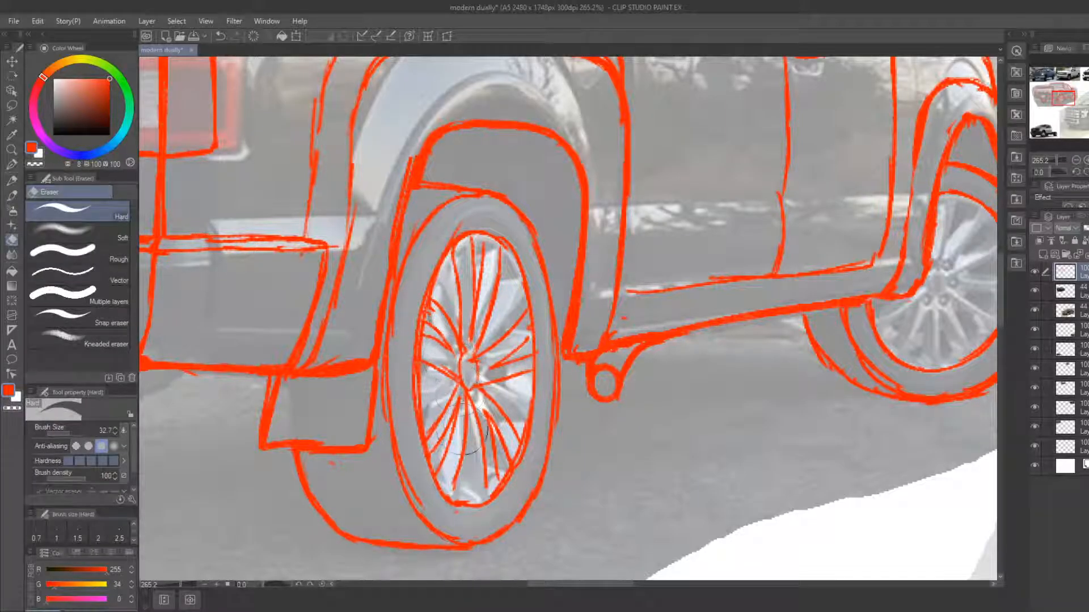
drag(455, 415, 440, 436)
key(b)
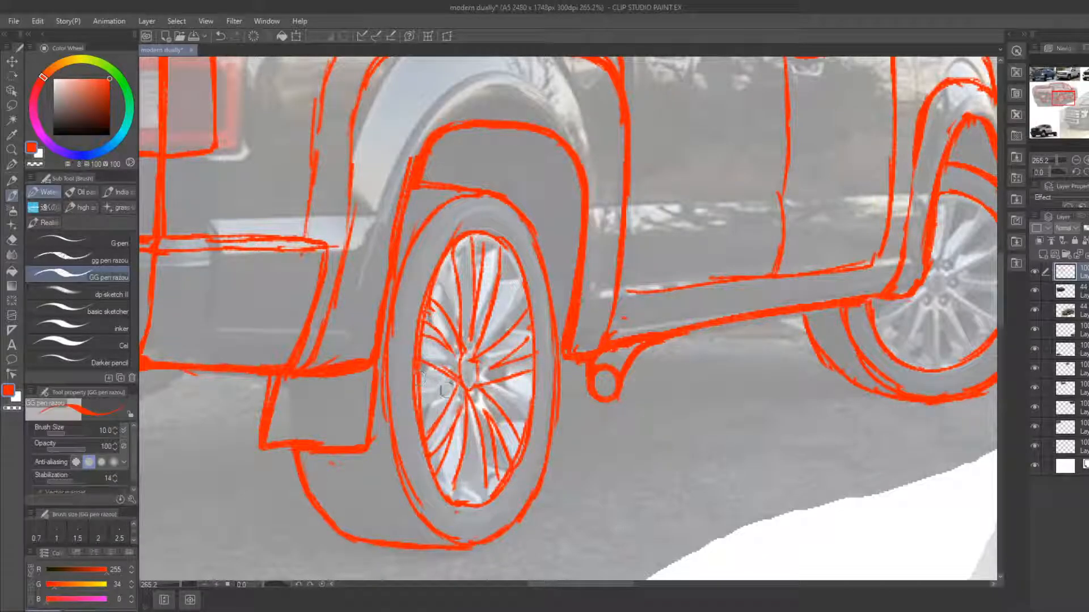
Redraw the near rear wheel's lower rearward spokes, extend the bottom spoke to the rim and restate the hub's edge
drag(422, 431, 454, 379)
key(e)
key(b)
drag(434, 420, 463, 385)
key(e)
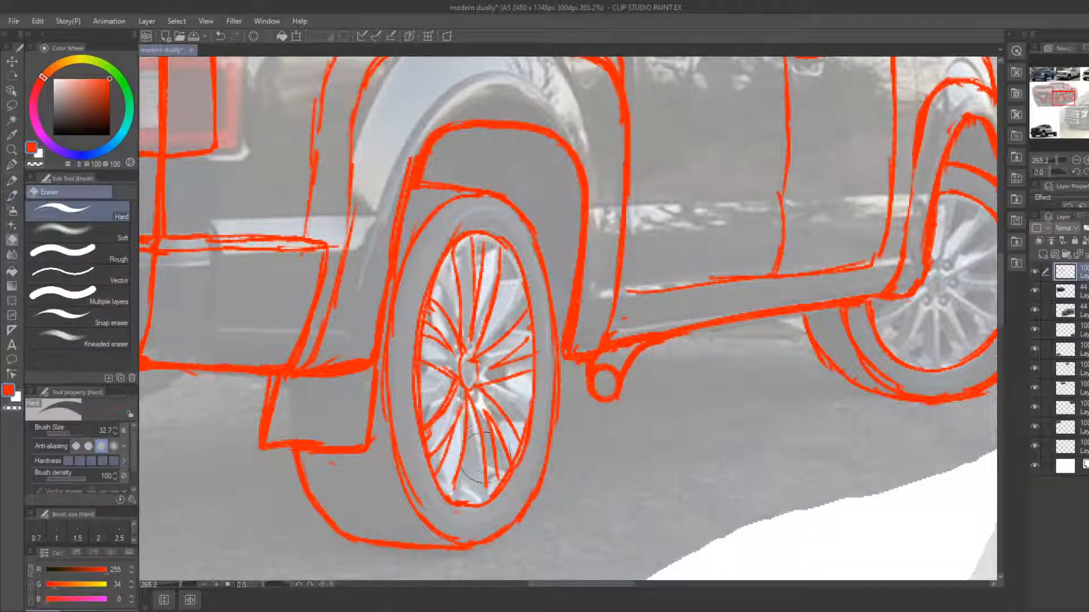
key(b)
drag(485, 477, 483, 501)
key(e)
mouse_move(495, 439)
mouse_down()
mouse_move(501, 479)
mouse_move(485, 410)
mouse_move(499, 463)
mouse_up()
key(b)
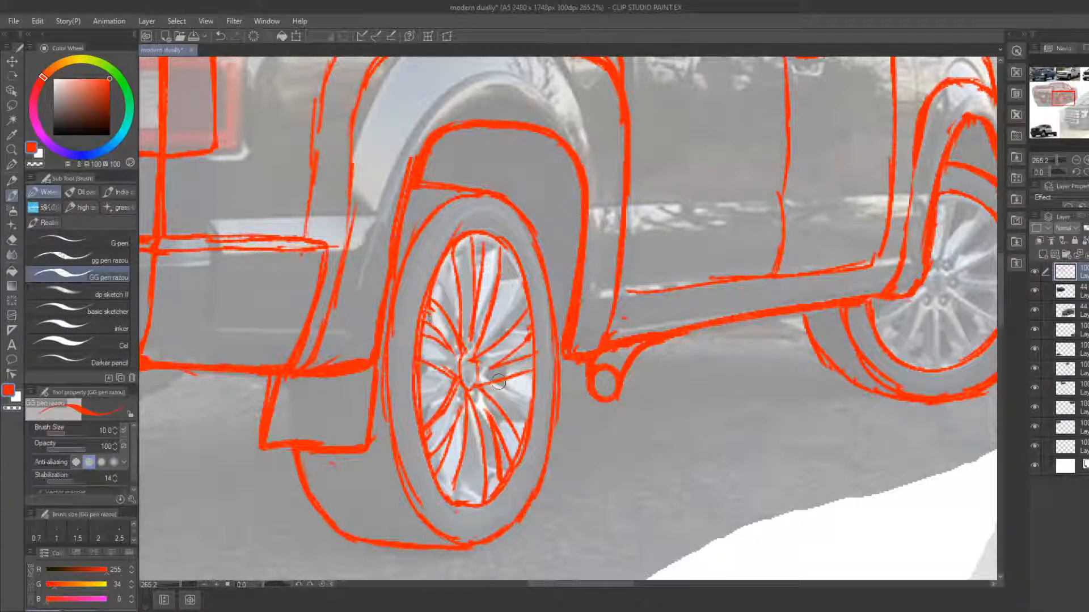
key(e)
key(b)
mouse_move(472, 360)
mouse_down()
mouse_move(478, 381)
mouse_move(470, 349)
mouse_move(471, 389)
mouse_up()
Draw a small round hub and the upper spokes inside the front wheel's rim on the rear-view truck
drag(677, 371, 265, 417)
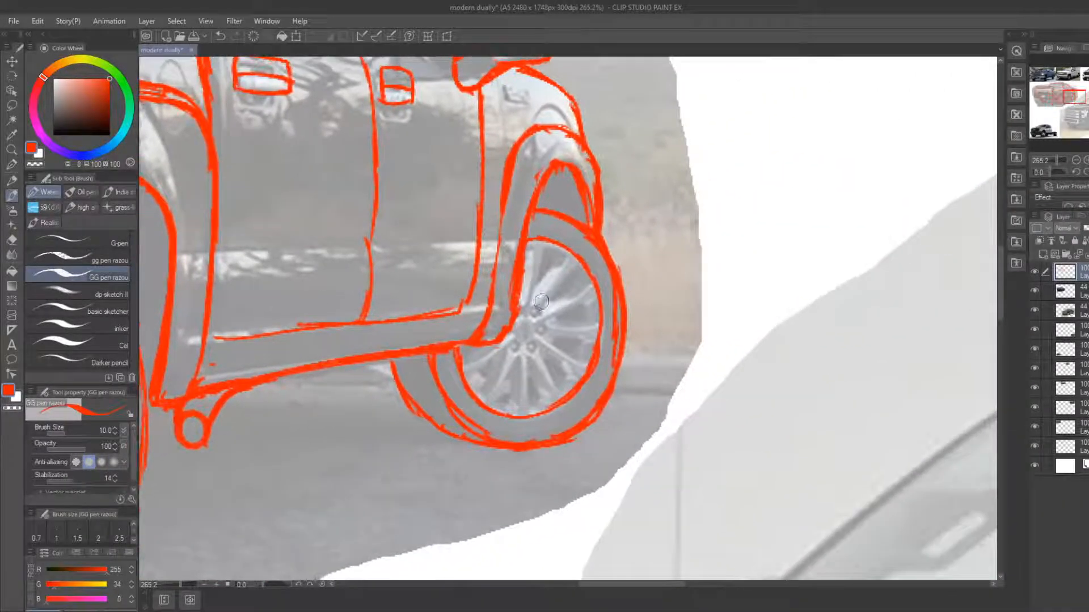
drag(521, 338, 544, 249)
mouse_move(536, 313)
mouse_down()
mouse_move(532, 236)
mouse_move(552, 290)
mouse_move(541, 311)
mouse_move(578, 261)
mouse_up()
mouse_move(539, 332)
mouse_down()
mouse_move(601, 315)
mouse_move(583, 316)
mouse_move(588, 300)
mouse_move(562, 310)
mouse_move(597, 296)
mouse_move(551, 341)
mouse_move(574, 367)
mouse_move(545, 338)
mouse_move(568, 358)
mouse_move(559, 324)
mouse_move(580, 295)
mouse_move(546, 319)
mouse_move(591, 283)
mouse_up()
key(e)
key(e)
key(b)
key(ctrl+z)
drag(553, 318, 596, 286)
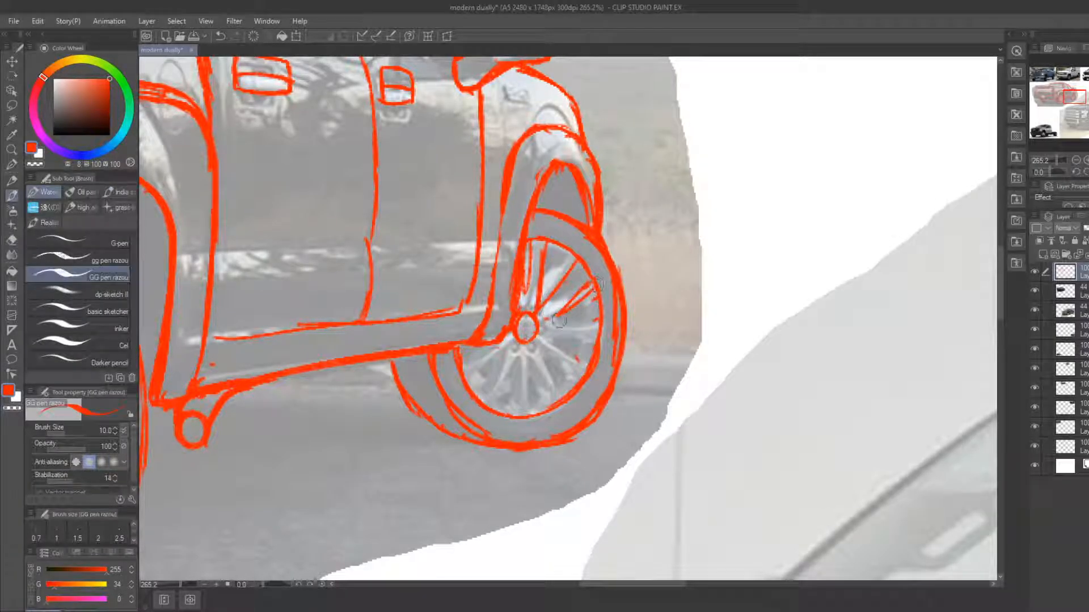
Draw the front wheel's remaining forward and lower spokes, radiating from the hub to the rim
key(e)
mouse_move(559, 323)
mouse_down()
mouse_move(589, 302)
mouse_move(576, 309)
mouse_move(599, 315)
mouse_move(588, 368)
mouse_move(559, 399)
mouse_move(543, 374)
mouse_move(549, 402)
mouse_move(576, 396)
mouse_up()
key(b)
key(e)
key(b)
drag(523, 343, 506, 421)
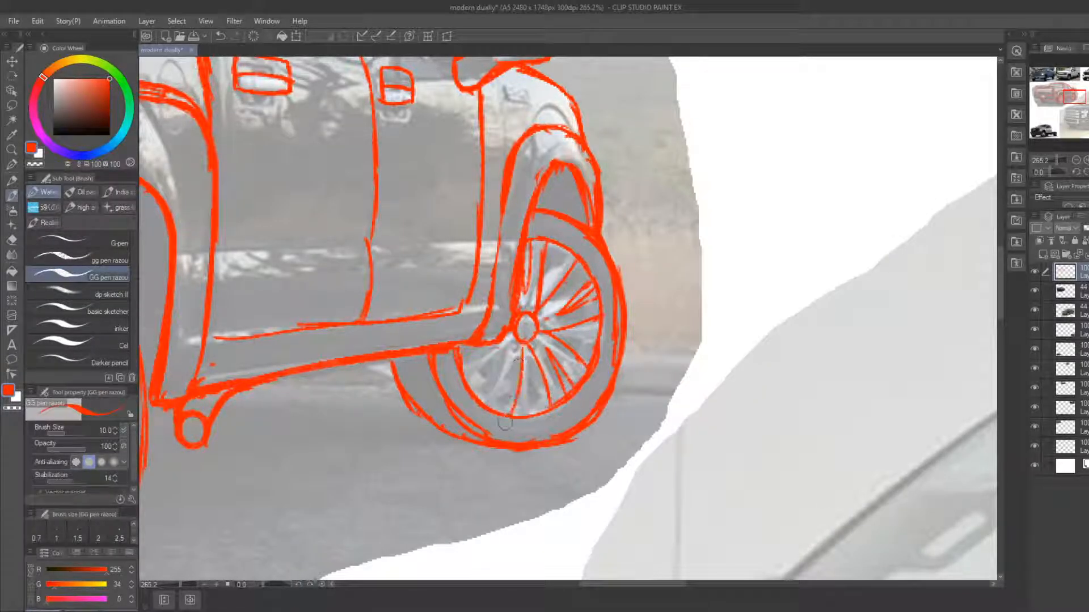
mouse_move(512, 338)
mouse_down()
mouse_move(469, 377)
mouse_move(489, 407)
mouse_up()
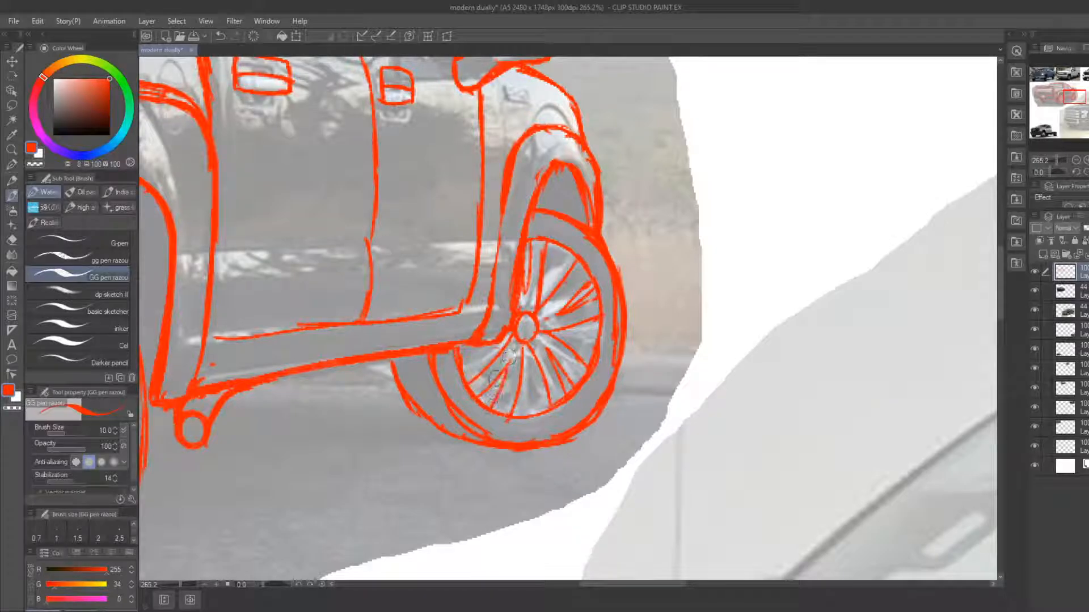
Outline the licence plate in the rear bumper's recess as a rectangle, cleaning up its corners
click(12, 150)
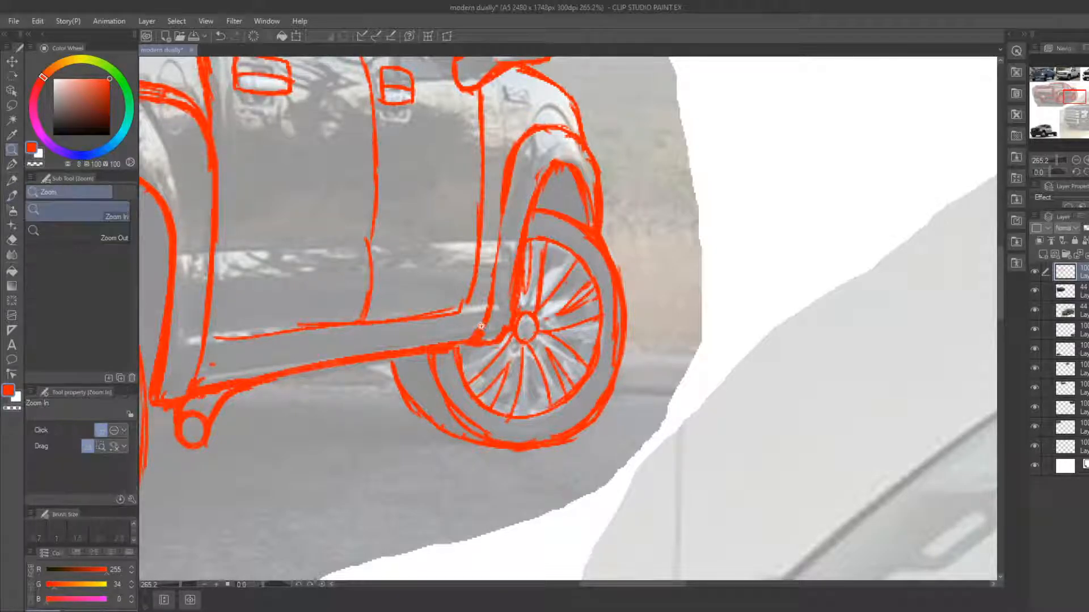
scroll(480, 326, down, 5)
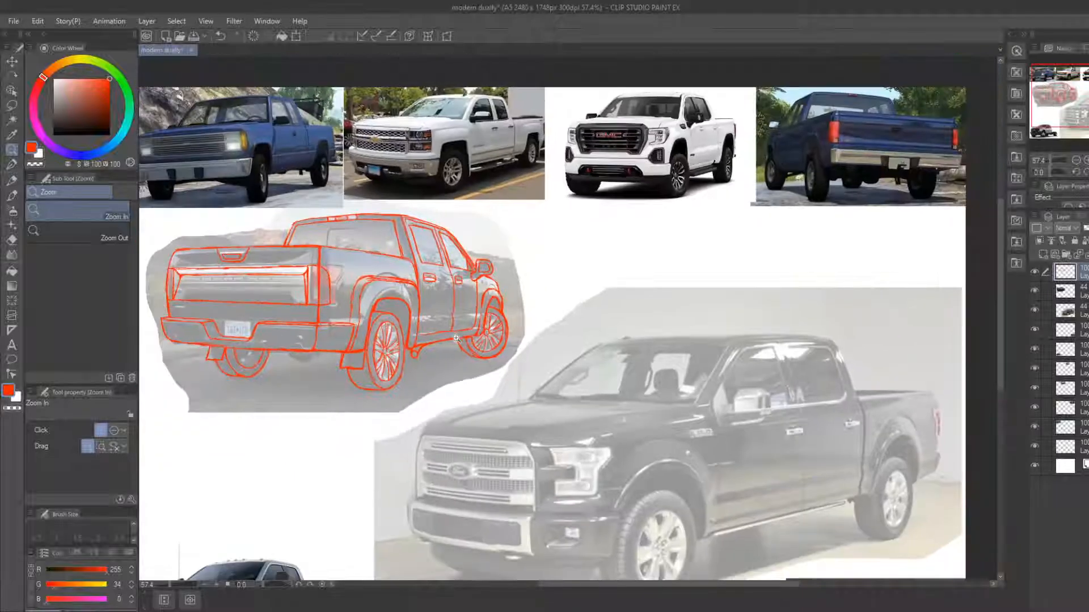
scroll(456, 341, down, 1)
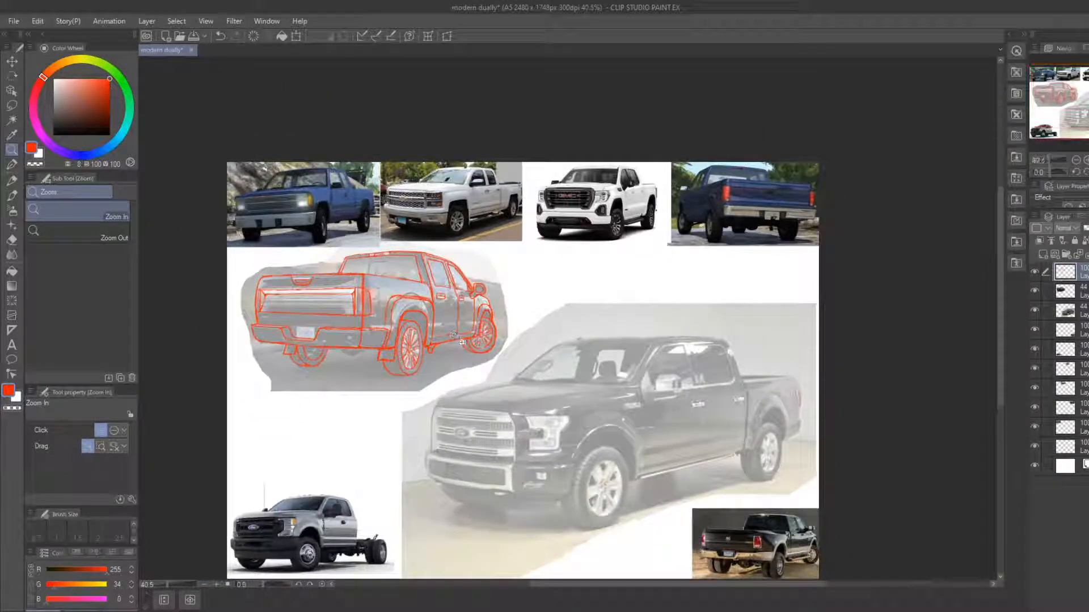
scroll(266, 342, up, 4)
scroll(298, 353, up, 2)
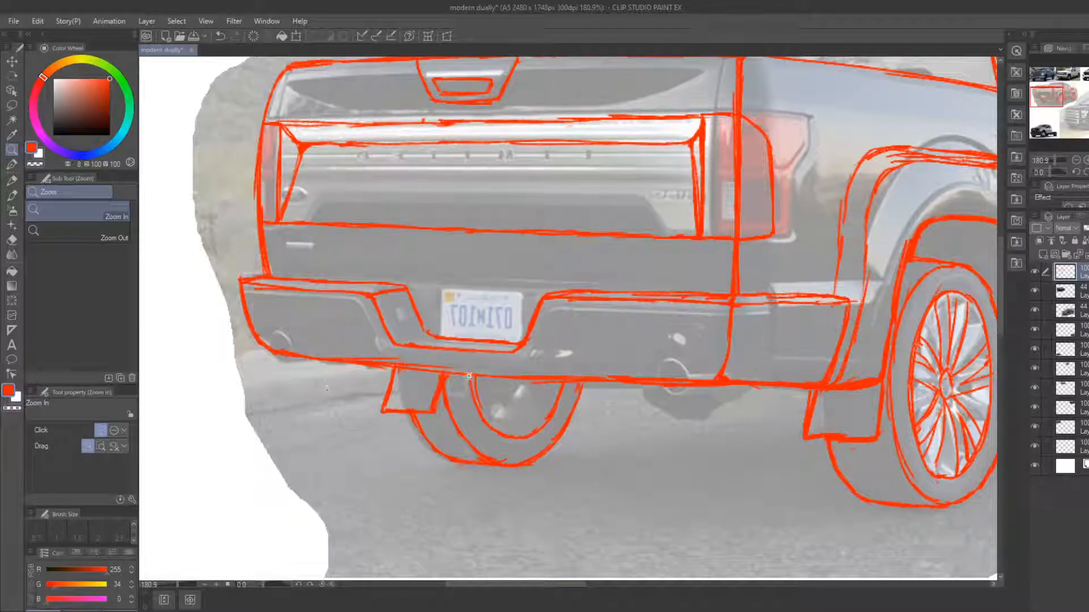
key(b)
mouse_move(441, 336)
mouse_down()
mouse_move(442, 307)
mouse_move(493, 281)
mouse_move(523, 290)
mouse_move(519, 338)
mouse_up()
key(e)
drag(442, 284, 531, 287)
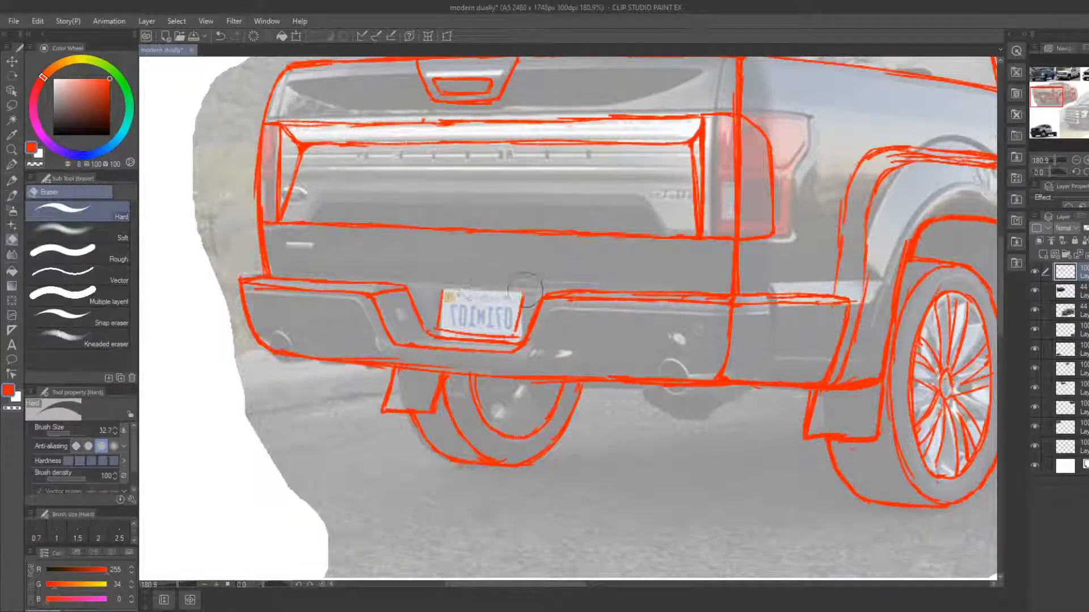
key(b)
mouse_move(444, 291)
mouse_down()
mouse_move(528, 295)
mouse_move(516, 339)
mouse_up()
key(e)
key(b)
key(e)
drag(515, 318, 519, 336)
key(b)
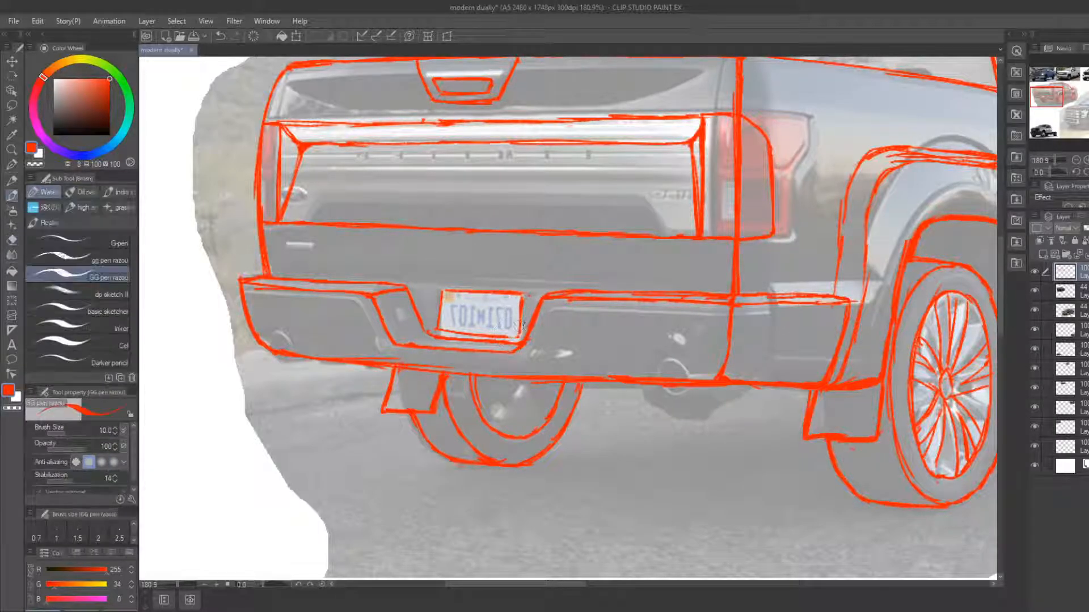
key(e)
key(b)
mouse_move(442, 302)
mouse_down()
mouse_move(442, 333)
mouse_move(392, 342)
mouse_up()
Hide the faded photo beneath the rear-view sketch and check the linework on its own
click(14, 150)
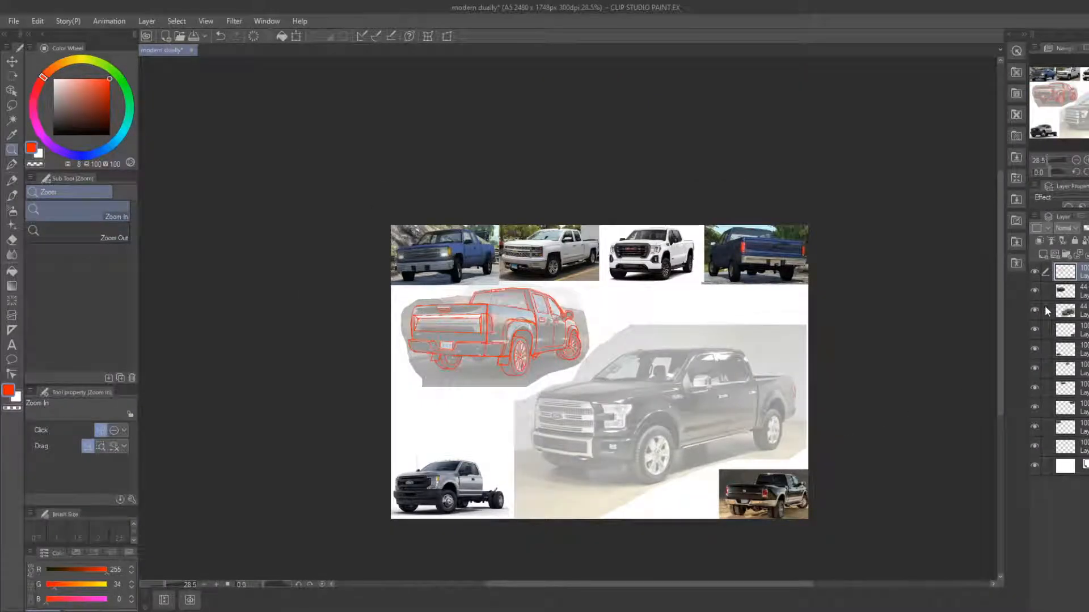
click(1034, 290)
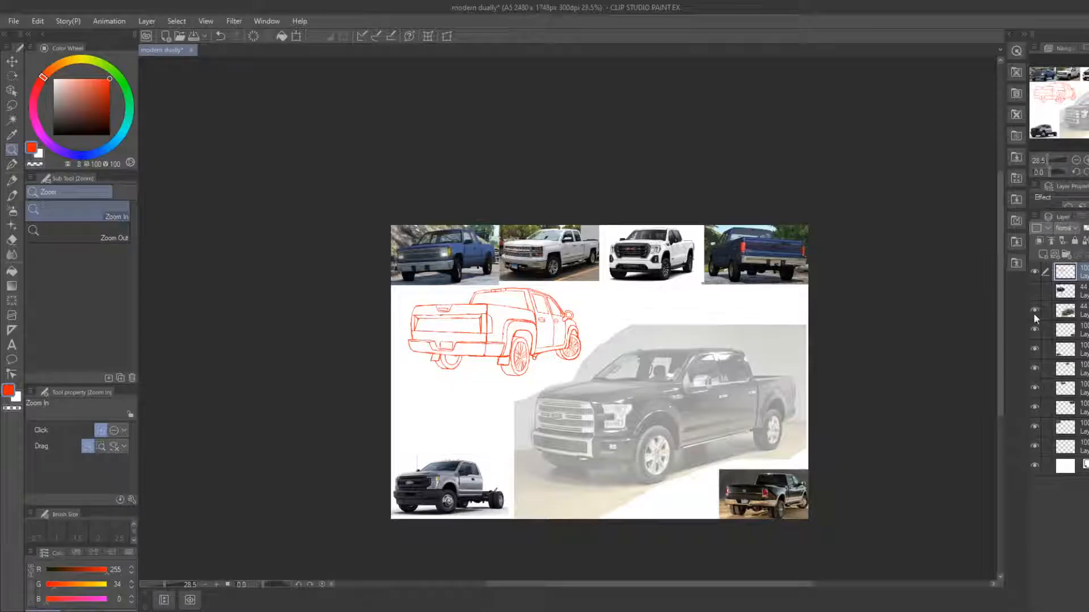
scroll(609, 440, up, 3)
scroll(631, 467, down, 2)
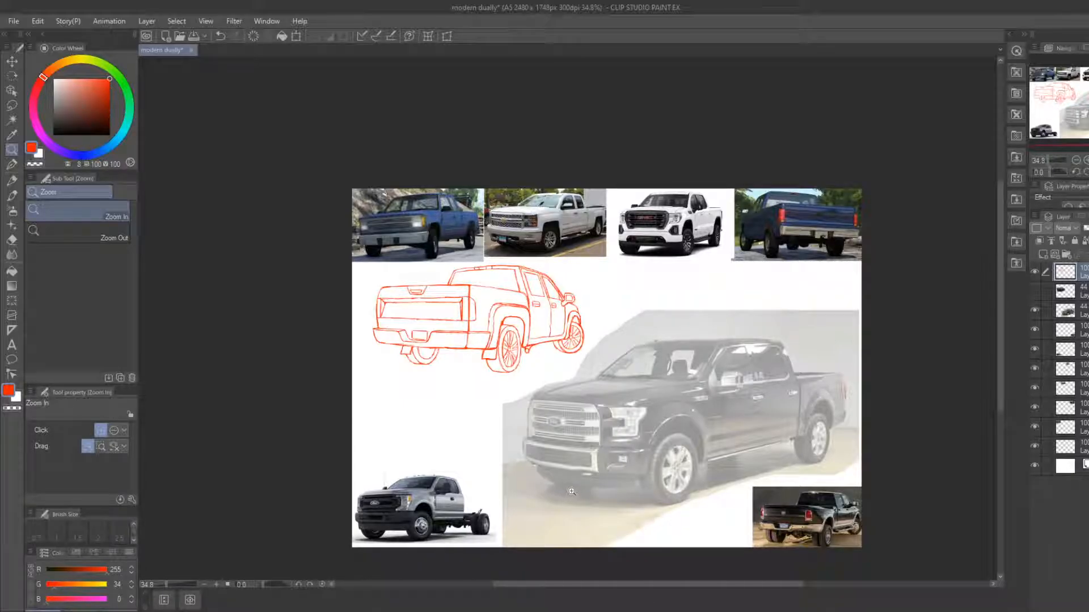
scroll(708, 240, up, 4)
scroll(624, 350, down, 3)
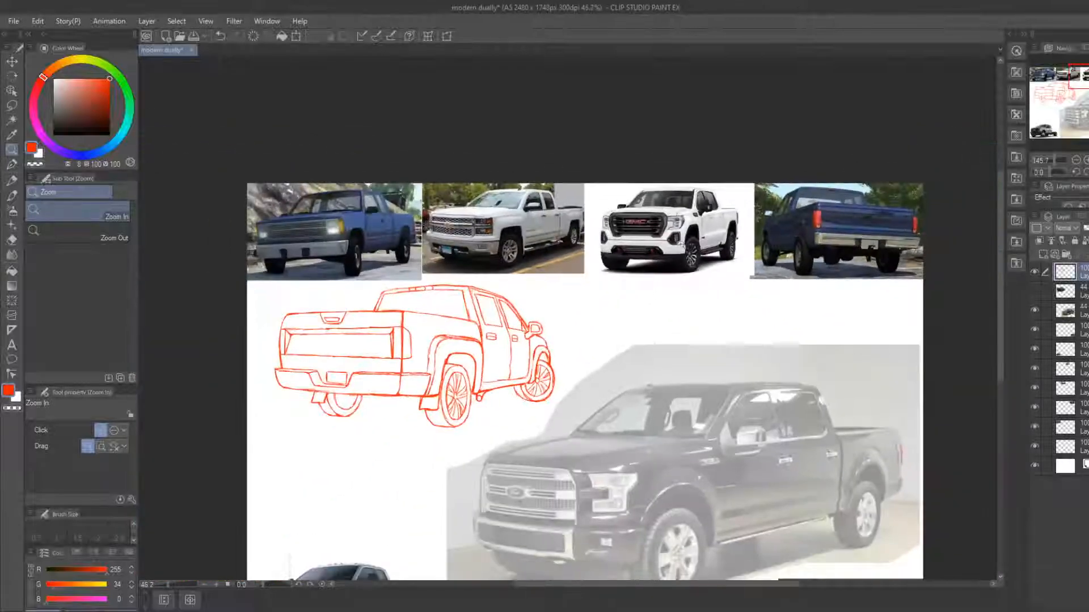
scroll(639, 380, down, 1)
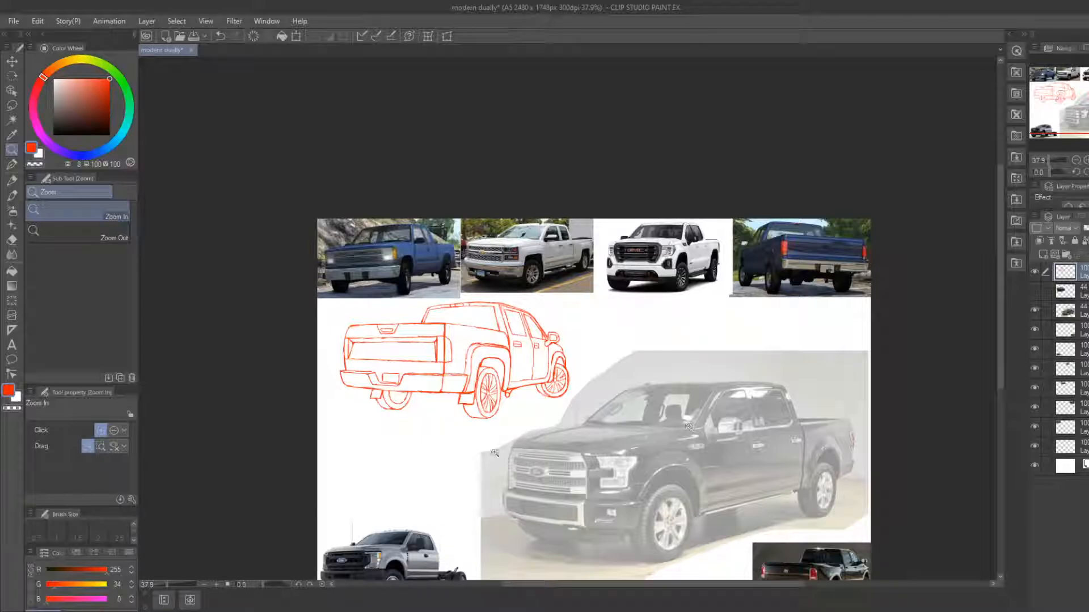
Trace the front-view truck's front edge from the hood corner down past the grille to the bumper
drag(495, 453, 465, 357)
drag(502, 426, 561, 414)
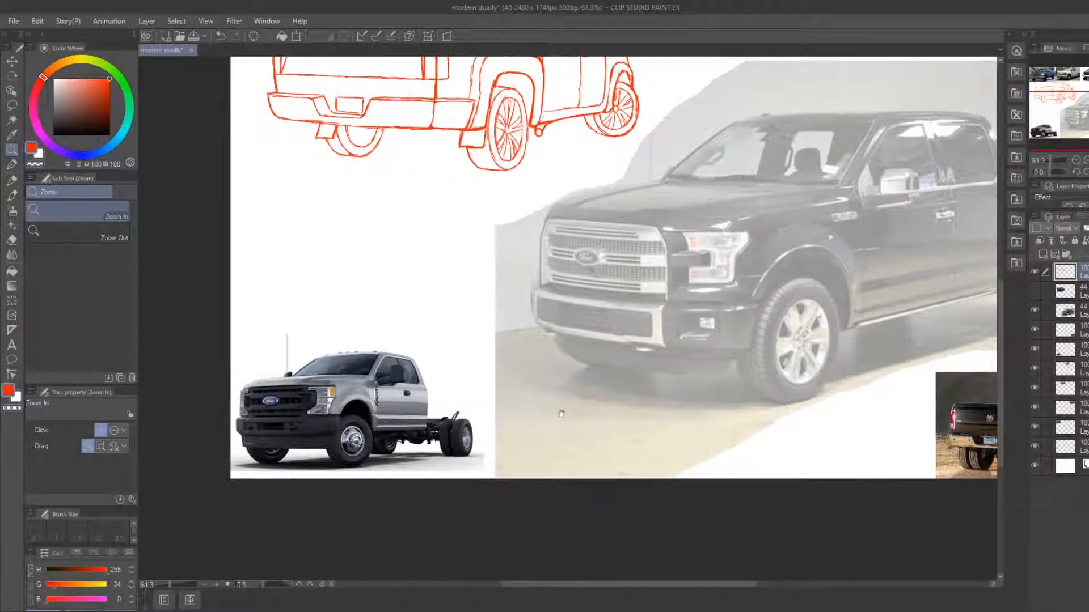
drag(488, 389, 513, 391)
drag(497, 399, 546, 405)
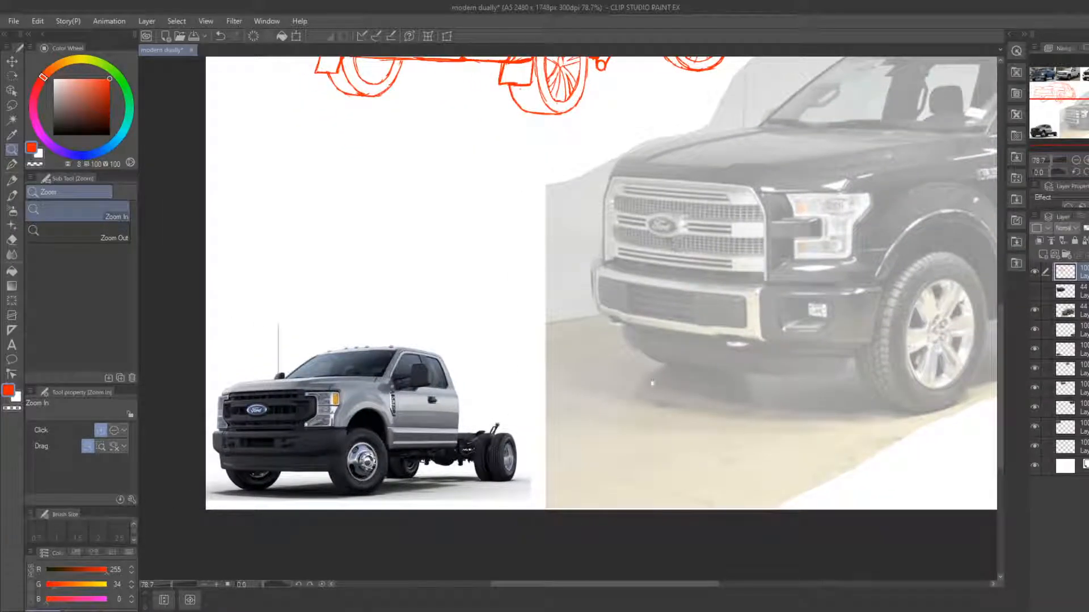
drag(653, 383, 610, 418)
drag(604, 250, 553, 272)
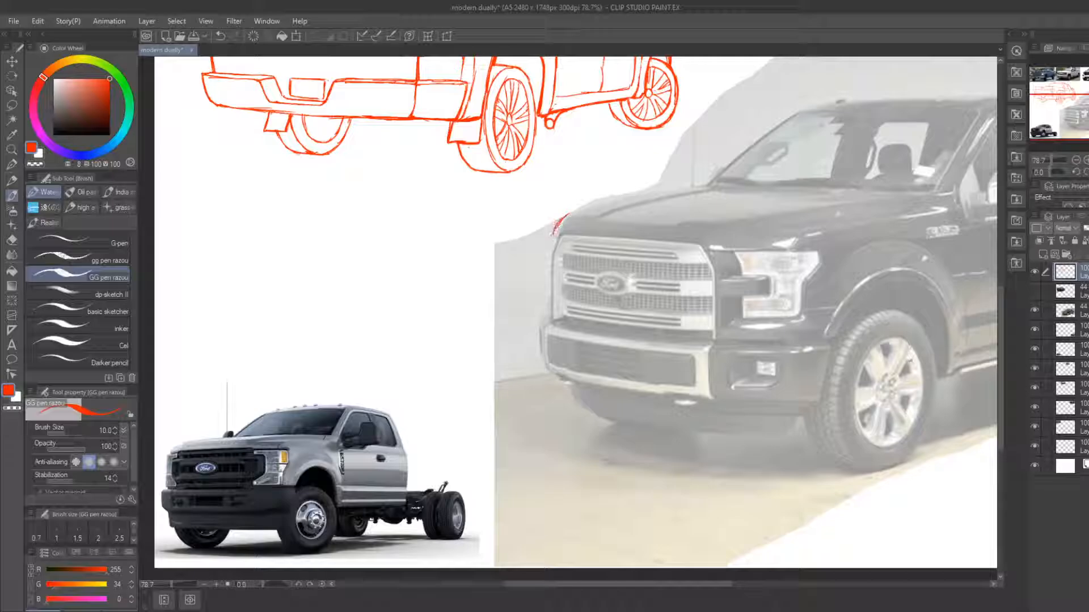
drag(558, 222, 548, 299)
drag(551, 245, 547, 334)
key(e)
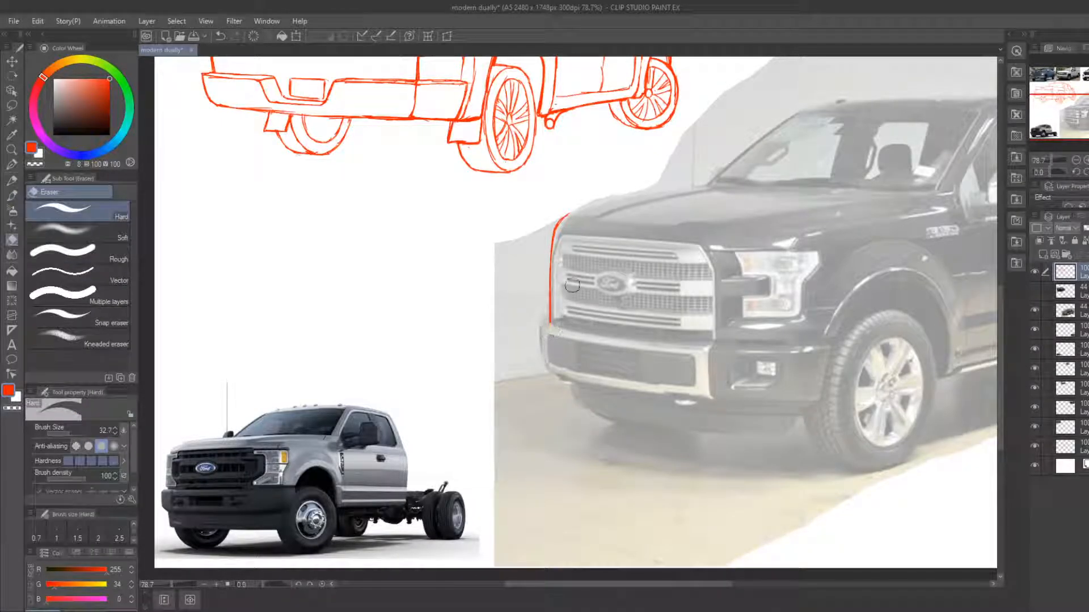
Trace the hood's upper contour from the front corner back to the base of the windshield
key(b)
mouse_move(574, 212)
mouse_down()
mouse_move(719, 181)
mouse_move(605, 202)
mouse_move(710, 181)
mouse_up()
key(e)
key(b)
key(e)
key(b)
key(e)
key(b)
key(e)
key(b)
Trace the front-view truck's windshield edge and roofline, continuing down the rear of the cab
mouse_move(604, 202)
mouse_down()
mouse_move(715, 184)
mouse_move(291, 324)
mouse_move(410, 234)
mouse_move(660, 229)
mouse_move(716, 244)
mouse_move(706, 234)
mouse_move(721, 264)
mouse_up()
key(e)
key(b)
key(e)
key(b)
key(e)
key(b)
drag(724, 270, 747, 319)
key(p)
key(e)
key(b)
mouse_move(715, 244)
mouse_down()
mouse_move(747, 331)
mouse_move(800, 278)
mouse_move(790, 262)
mouse_move(800, 299)
mouse_up()
key(e)
key(b)
mouse_move(780, 333)
mouse_down()
mouse_move(837, 351)
mouse_move(782, 275)
mouse_up()
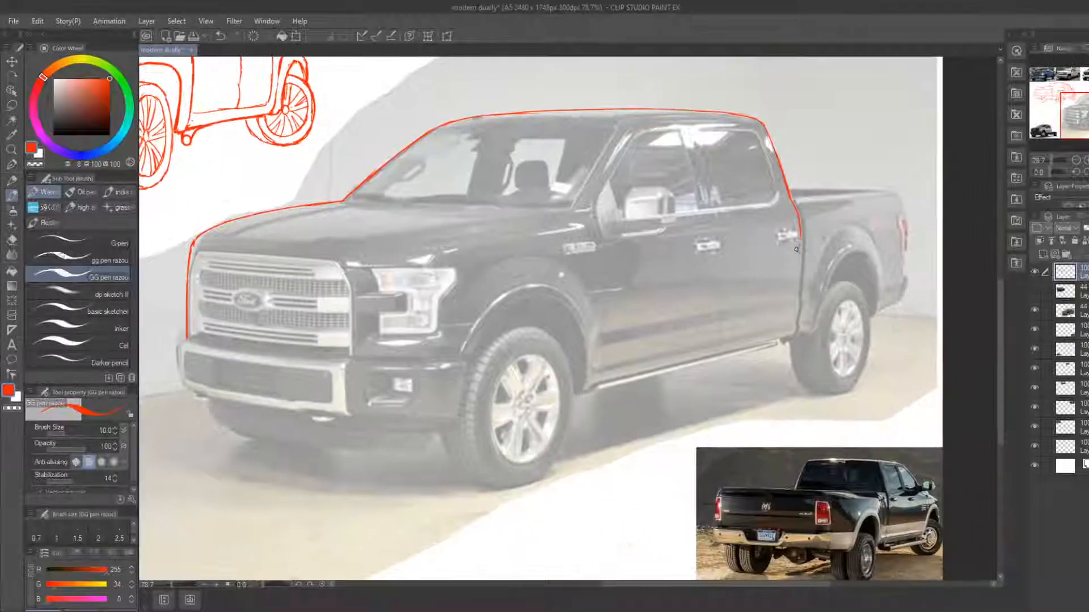
Extend the cab's rear edge down past the rear door handle towards the rocker panel
key(e)
key(b)
drag(799, 225, 800, 295)
drag(790, 332, 824, 357)
Trace the body line above the front bumper, from the grille's outer edge under the headlight to the front wheel arch
mouse_move(274, 115)
mouse_down()
mouse_move(409, 197)
mouse_move(544, 226)
mouse_move(534, 220)
mouse_move(581, 218)
mouse_up()
key(e)
key(b)
key(e)
key(b)
drag(492, 251, 566, 246)
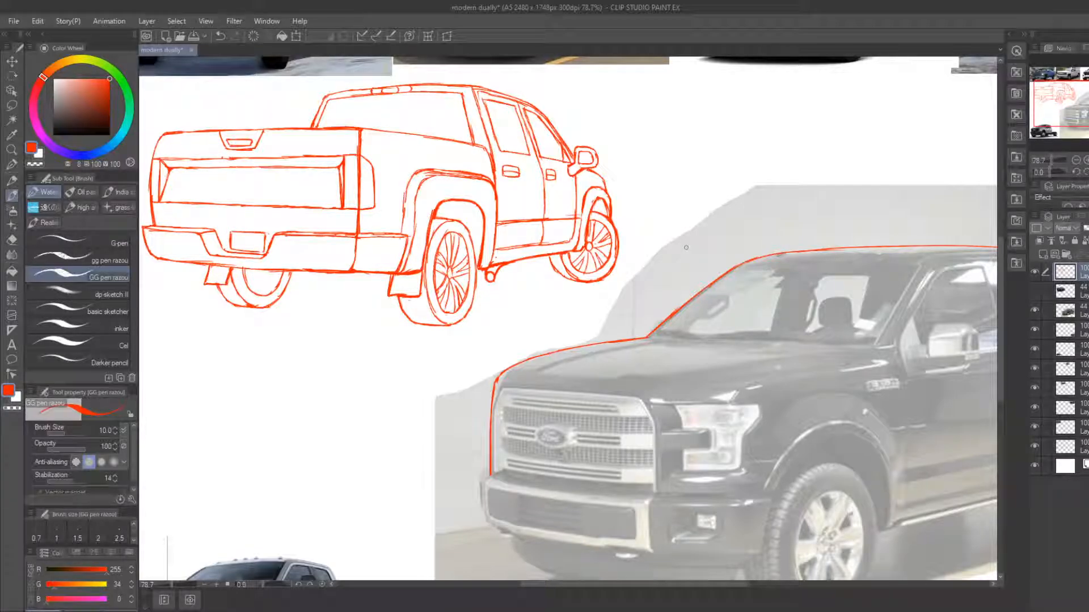
scroll(686, 247, down, 1)
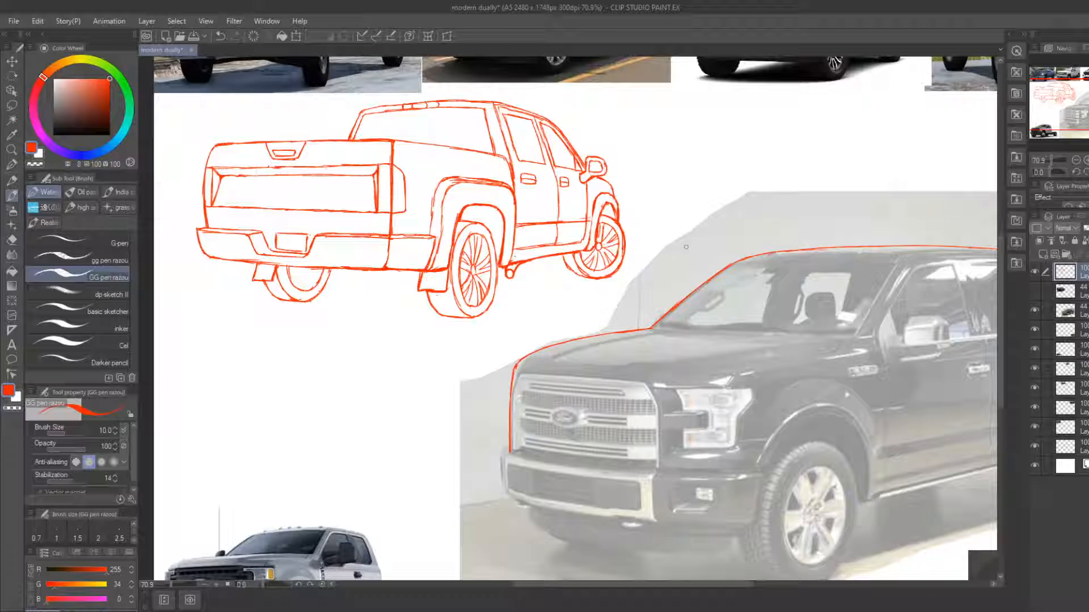
mouse_move(587, 343)
mouse_down()
mouse_move(535, 255)
mouse_move(538, 269)
mouse_up()
key(e)
key(b)
mouse_move(461, 379)
mouse_down()
mouse_move(551, 398)
mouse_move(710, 401)
mouse_up()
key(e)
key(b)
key(e)
mouse_move(614, 409)
mouse_down()
mouse_move(693, 399)
mouse_move(636, 397)
mouse_move(682, 402)
mouse_up()
key(b)
key(e)
key(b)
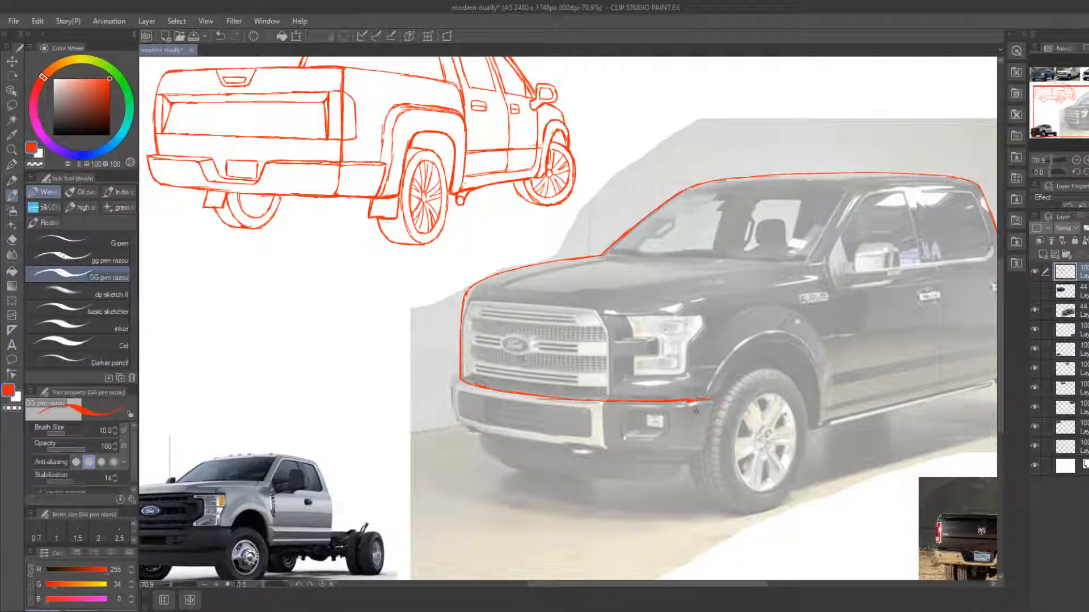
drag(688, 390, 585, 357)
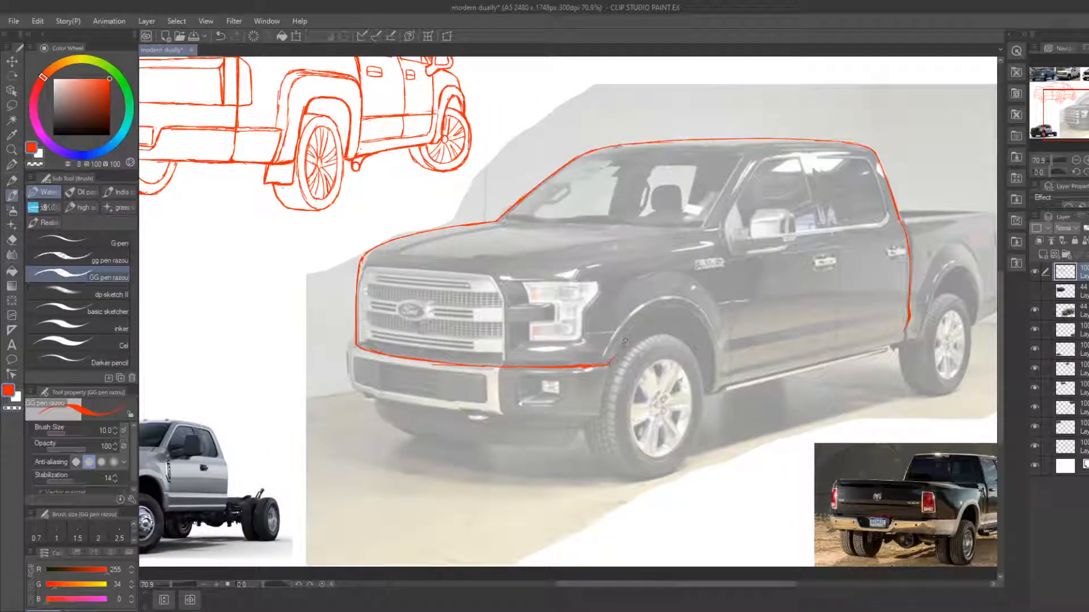
Trace the inner edge of the front wheel arch from the bumper line over the tire to the rocker panel
key(e)
key(b)
mouse_move(615, 354)
mouse_down()
mouse_move(641, 344)
mouse_move(647, 306)
mouse_move(721, 302)
mouse_move(687, 290)
mouse_move(690, 303)
mouse_move(724, 300)
mouse_move(731, 374)
mouse_up()
key(e)
key(b)
key(e)
key(b)
key(e)
key(b)
key(e)
key(b)
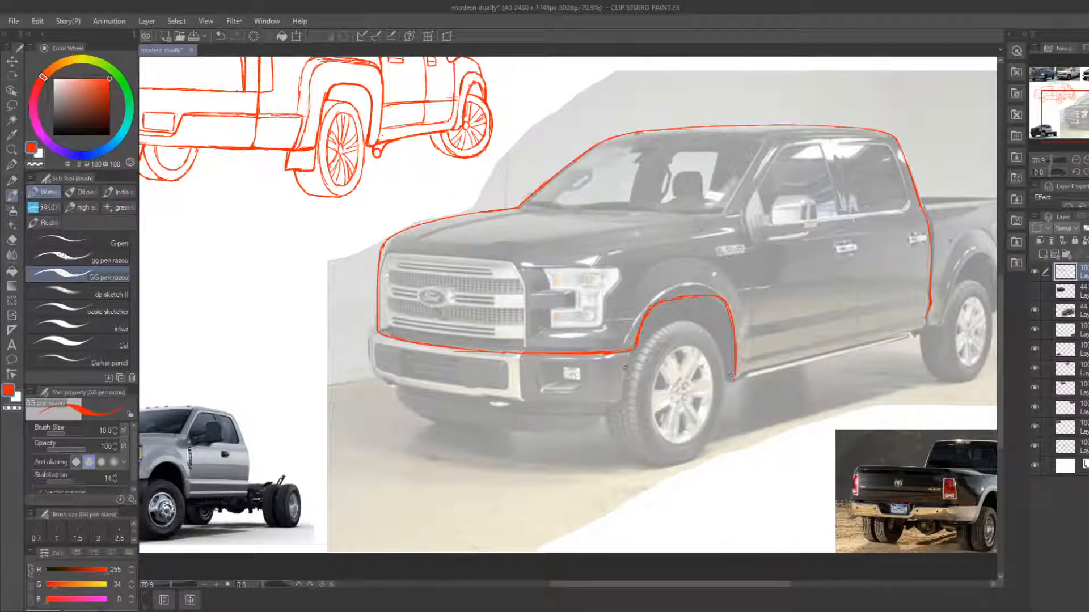
Extend the wheel arch's front edge down along the bumper end and clean up where it meets the bumper line
mouse_move(630, 367)
mouse_down()
mouse_move(718, 343)
mouse_move(704, 382)
mouse_move(720, 387)
mouse_move(721, 482)
mouse_move(716, 374)
mouse_move(705, 398)
mouse_up()
key(e)
key(b)
key(e)
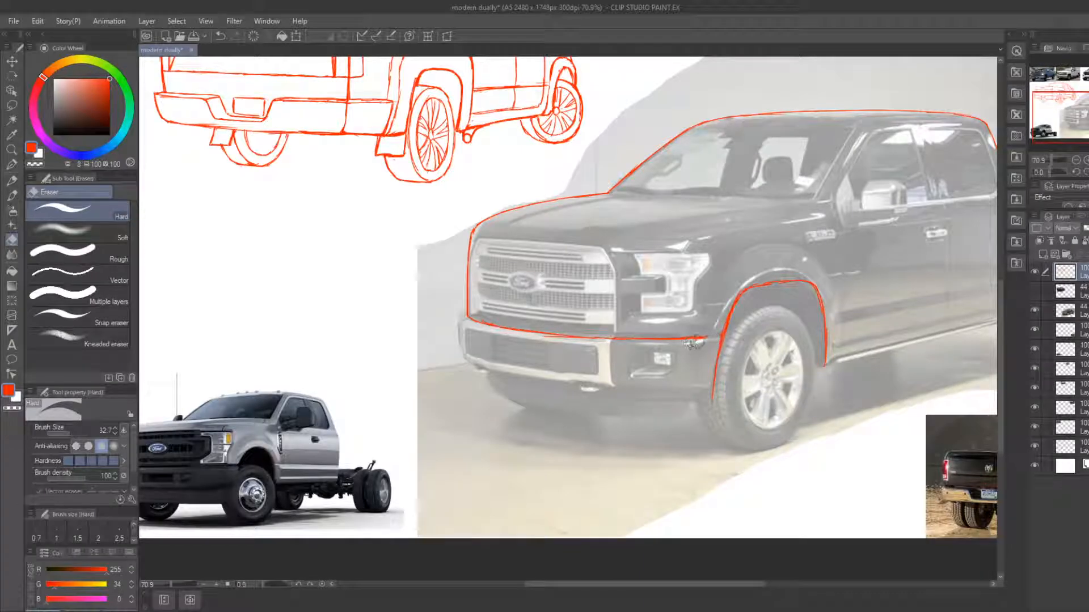
key(b)
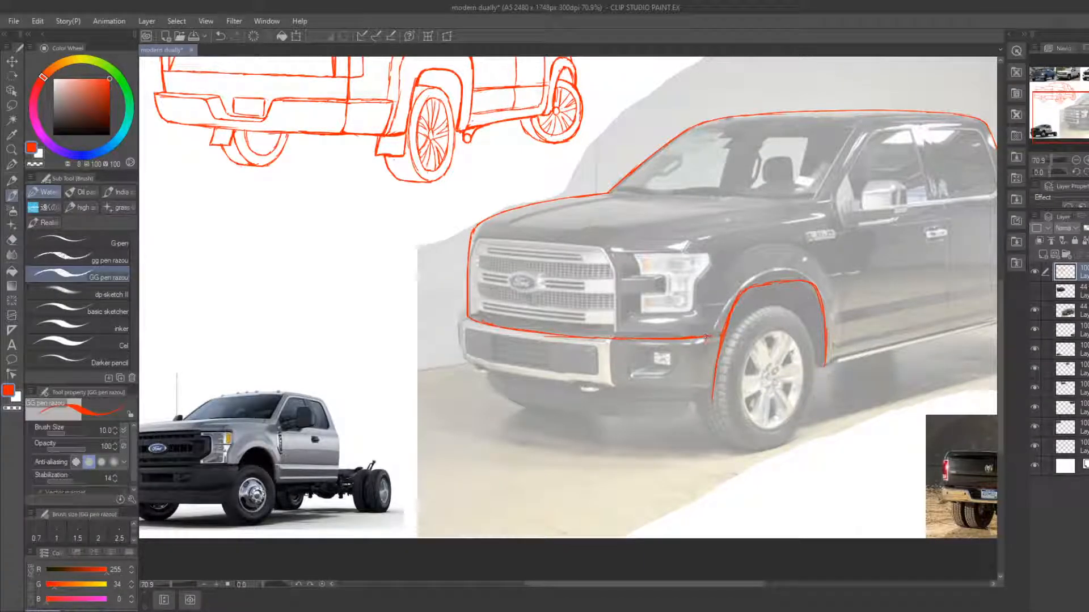
drag(706, 338, 704, 390)
key(ctrl+z)
key(ctrl+z)
Trace the outer edge of the front fender flare from the bumper corner over the arch and down its rear side
mouse_move(707, 336)
mouse_down()
mouse_move(725, 284)
mouse_move(779, 272)
mouse_up()
key(e)
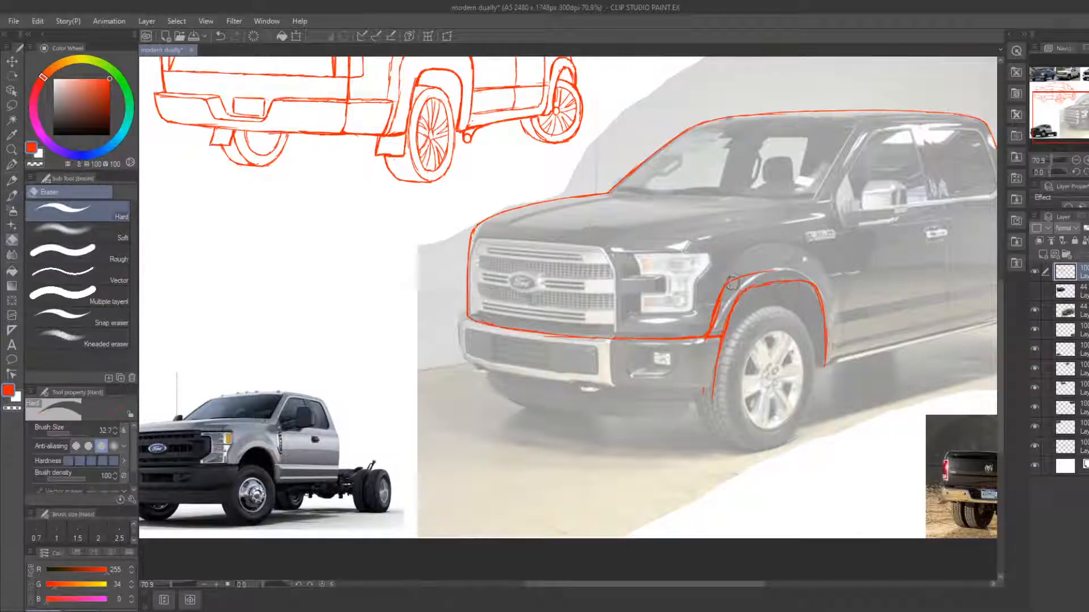
mouse_move(774, 273)
mouse_down()
mouse_move(728, 282)
mouse_move(815, 265)
mouse_move(829, 332)
mouse_move(815, 273)
mouse_move(829, 291)
mouse_move(826, 283)
mouse_move(830, 346)
mouse_up()
Refine the fender flare's outer line over the top and rear of the arch, erasing and redrawing rough parts
key(b)
key(e)
key(b)
key(e)
key(b)
key(e)
key(b)
key(e)
key(b)
key(e)
key(b)
key(e)
key(b)
key(e)
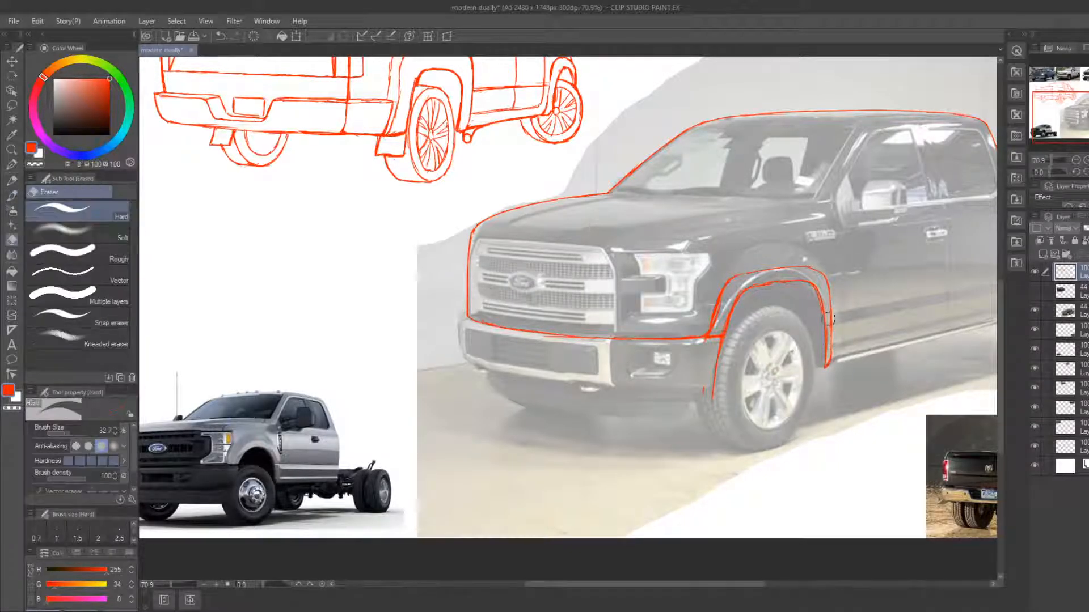
key(b)
key(e)
key(b)
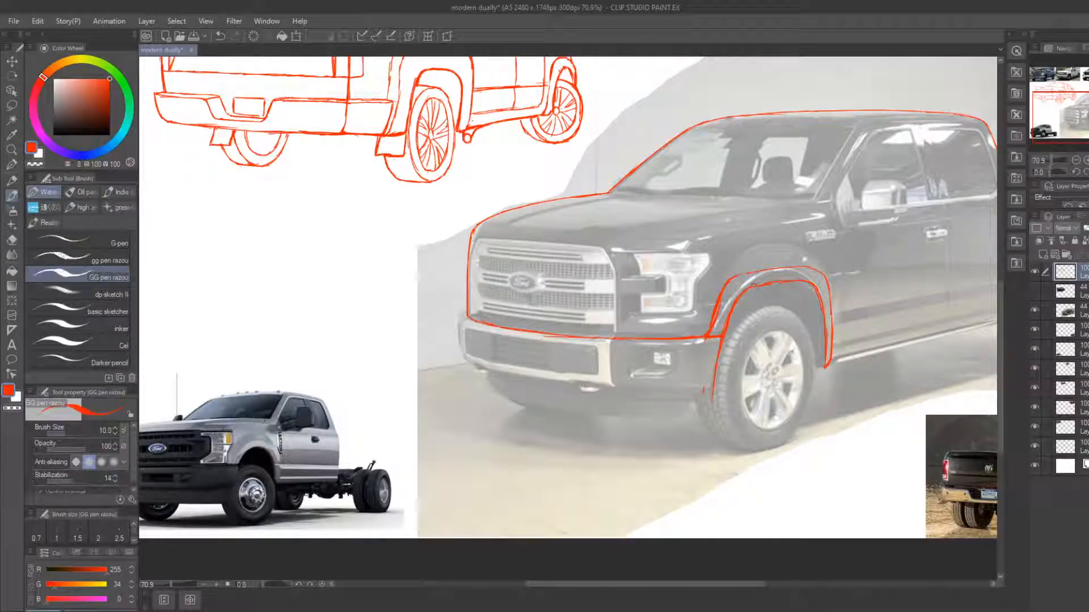
Reinforce the top of the inner wheel arch line and erase the stray mark beside its lower front end
drag(799, 284, 812, 288)
mouse_move(702, 313)
mouse_down()
mouse_move(747, 318)
mouse_move(718, 293)
mouse_up()
key(e)
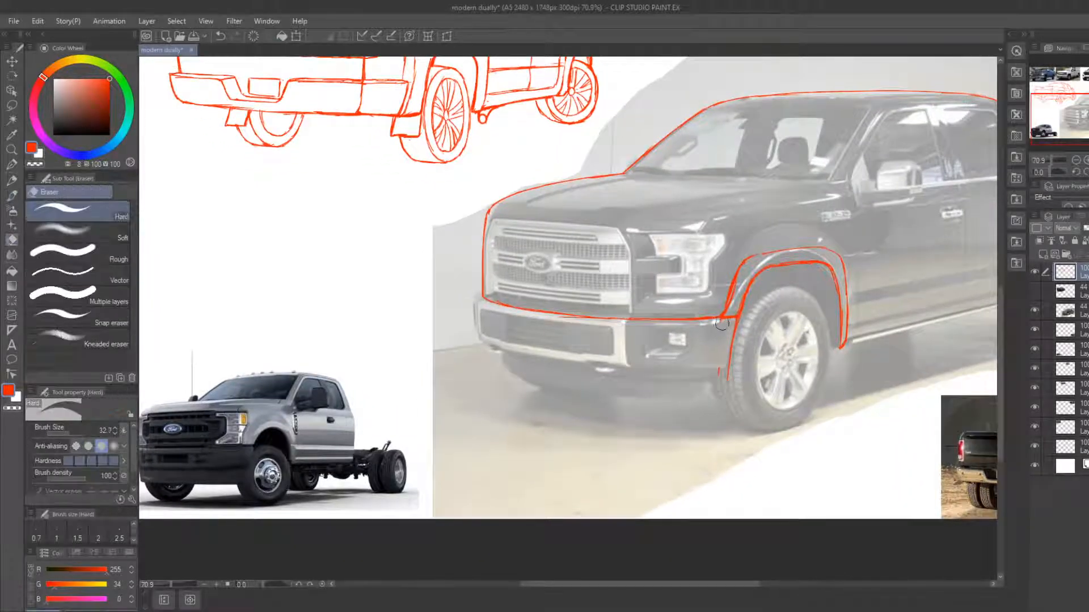
drag(712, 377, 718, 368)
Trace the front bumper's outer end from the grille's lower corner down to its bottom edge
key(b)
mouse_move(481, 292)
mouse_down()
mouse_move(480, 345)
mouse_move(581, 370)
mouse_up()
key(e)
key(b)
key(e)
key(b)
Trace the bumper's bottom edge from its far corner to below the grille, erasing and redrawing to refine it
mouse_move(483, 343)
mouse_down()
mouse_move(619, 373)
mouse_move(508, 356)
mouse_move(606, 369)
mouse_up()
key(e)
key(b)
key(e)
key(b)
key(e)
key(b)
key(e)
key(b)
Continue the bumper's bottom edge below the fog light to the front wheel arch and clean up the line
drag(538, 360, 680, 375)
key(e)
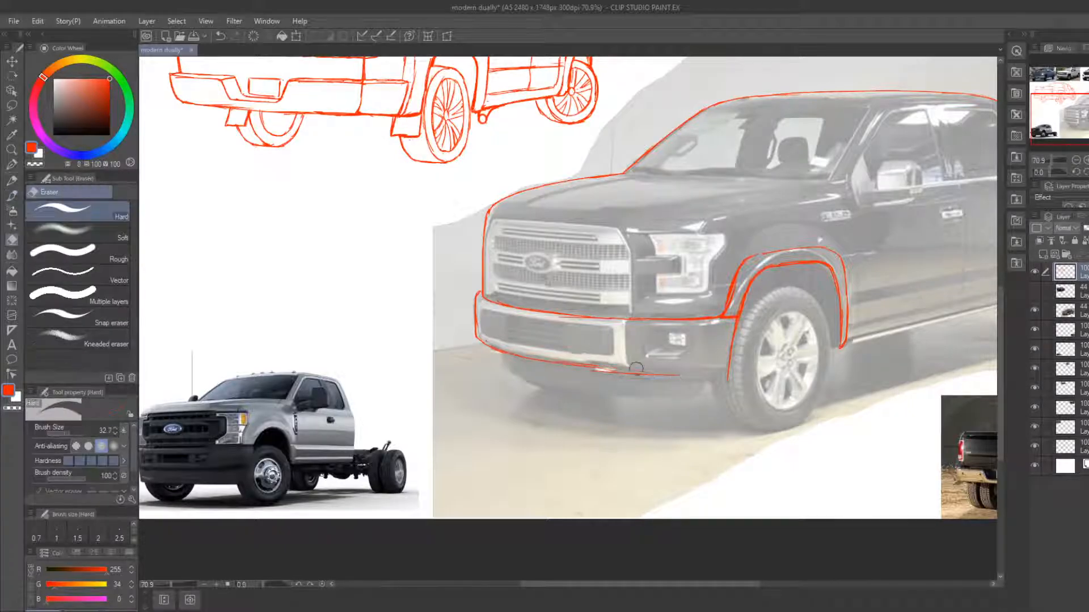
key(b)
drag(551, 355, 649, 375)
key(e)
key(b)
drag(554, 363, 716, 375)
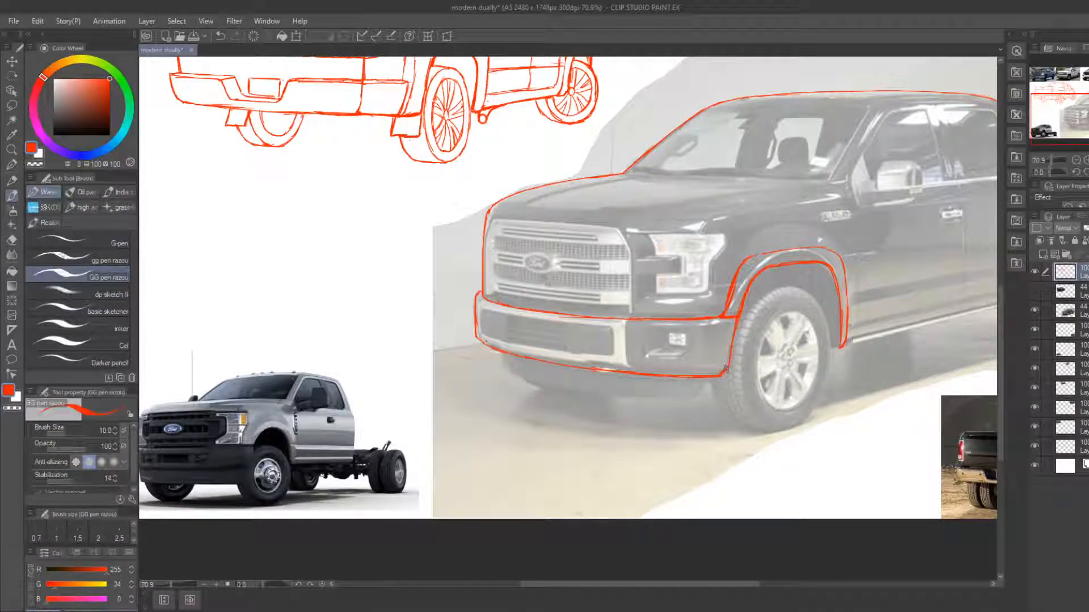
key(e)
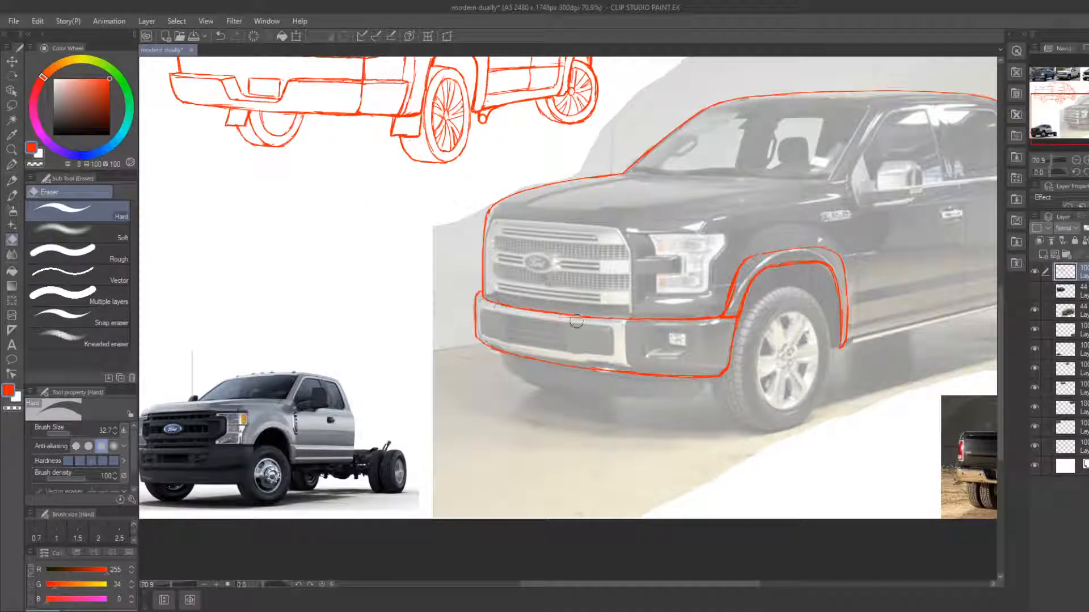
key(b)
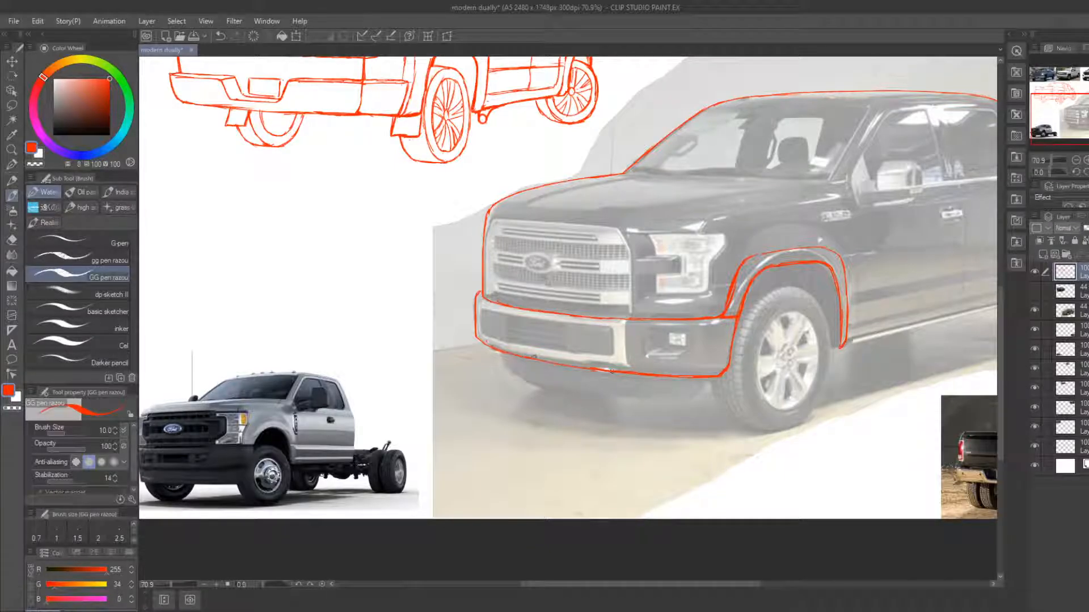
Trace the lower valance beneath the front bumper from the far corner to the wheel arch
mouse_move(496, 357)
mouse_down()
mouse_move(690, 393)
mouse_move(567, 389)
mouse_move(651, 396)
mouse_move(601, 395)
mouse_up()
key(e)
key(b)
key(e)
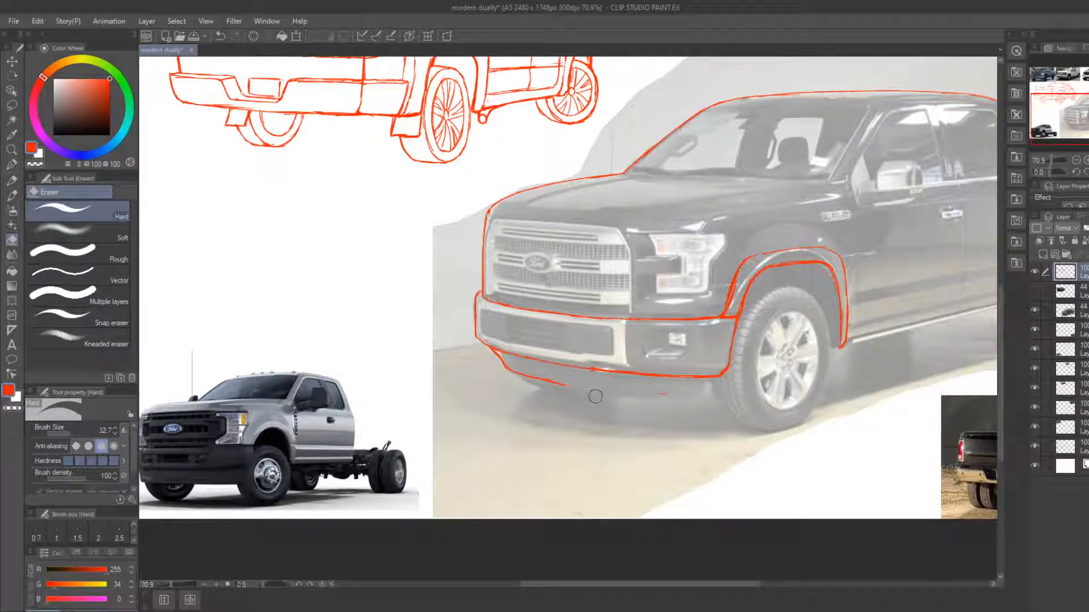
key(b)
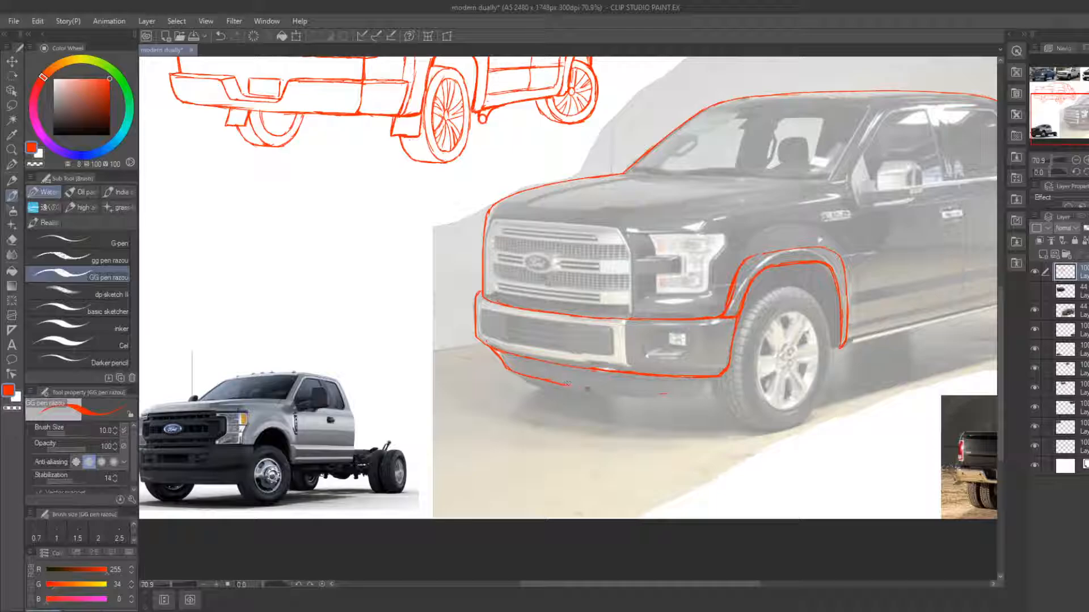
mouse_move(567, 384)
mouse_down()
mouse_move(690, 397)
mouse_move(706, 385)
mouse_move(471, 426)
mouse_up()
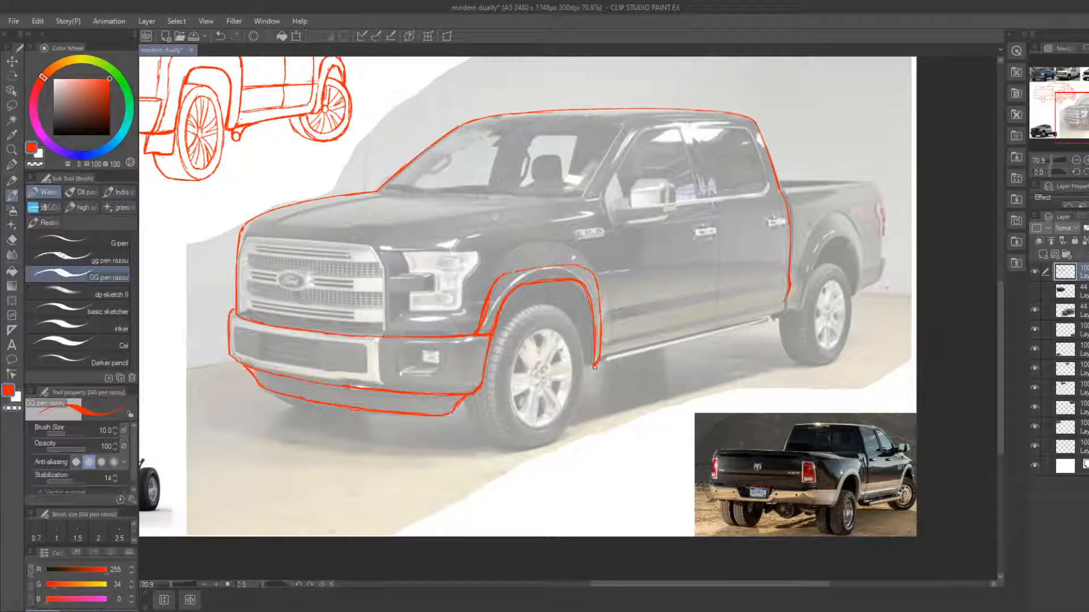
Trace the rocker panel's bottom edge from the front wheel arch back to the cab's rear corner
drag(594, 366, 631, 356)
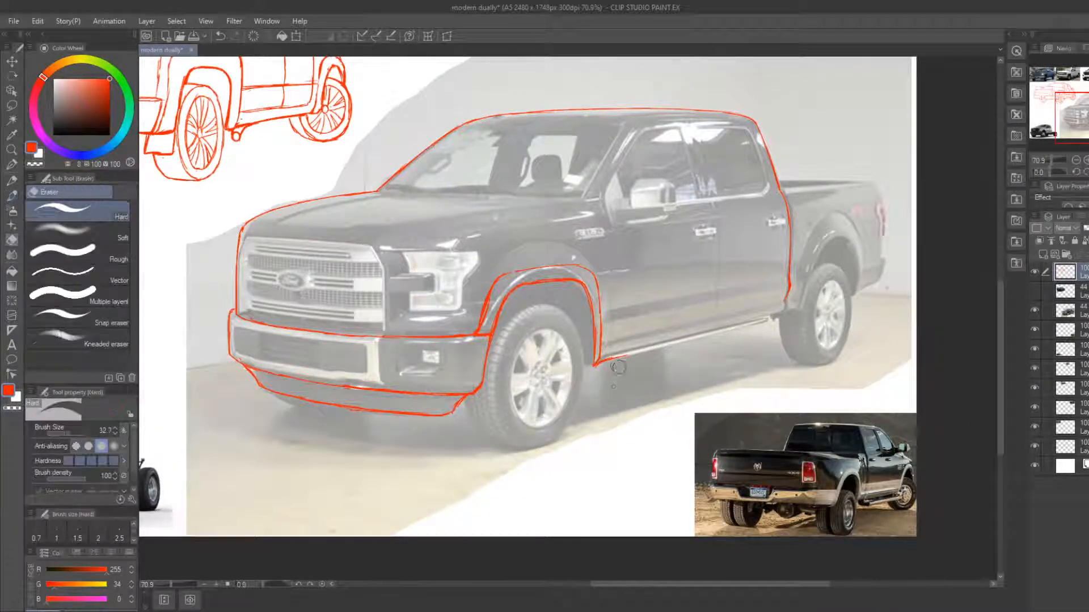
key(ctrl+z)
drag(598, 363, 774, 315)
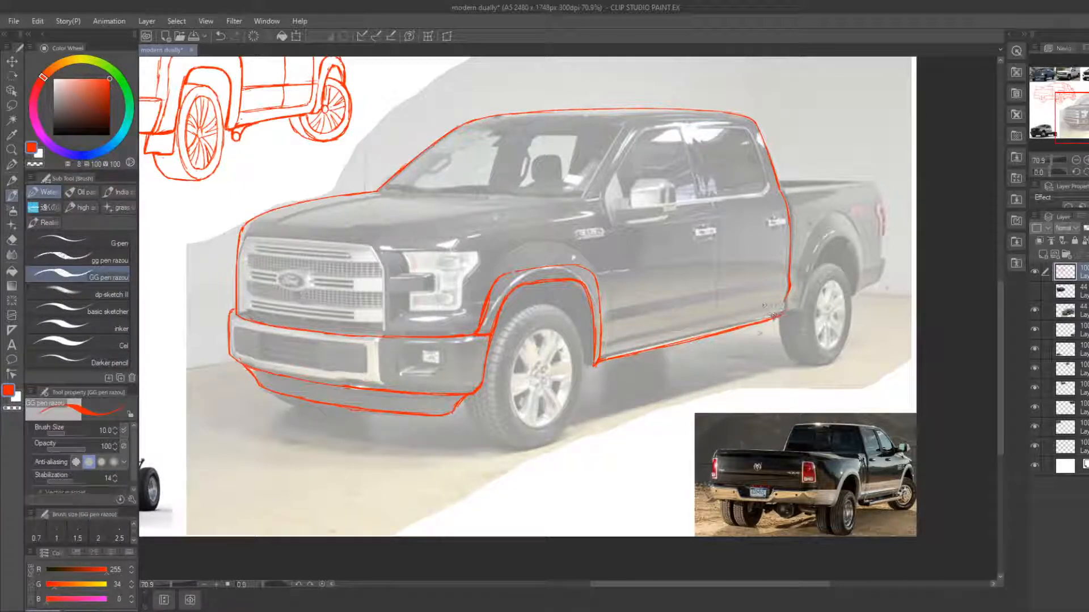
key(e)
key(e)
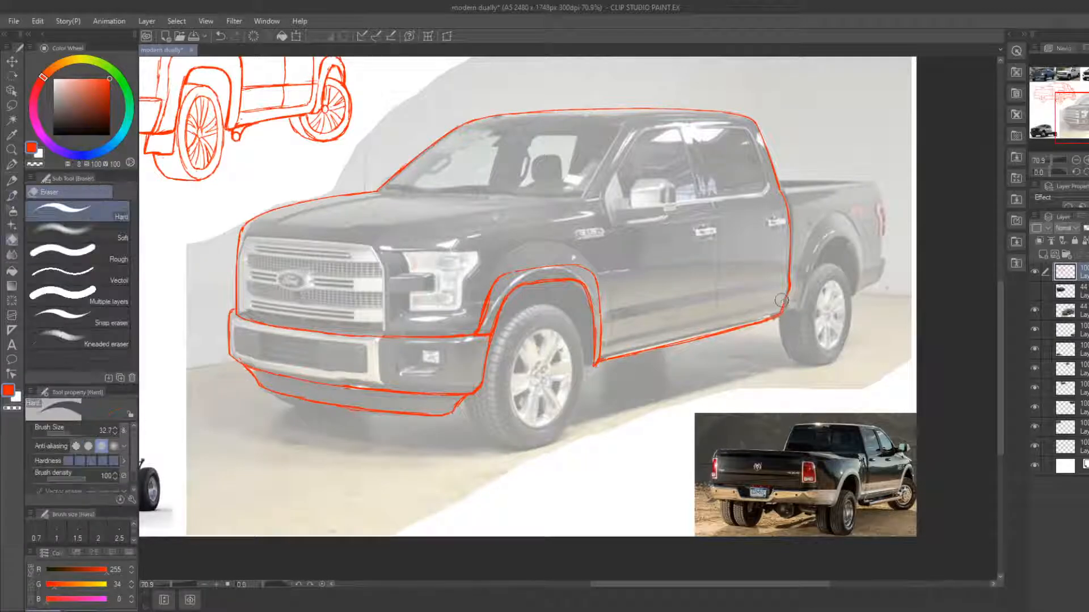
key(b)
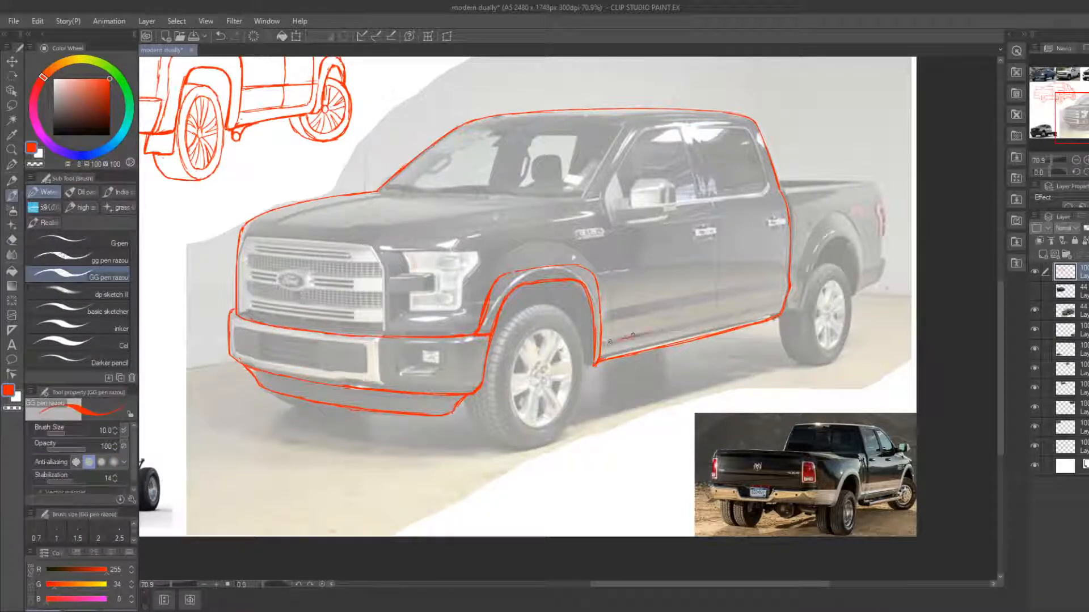
Trace the bottom edge of both doors just above the rocker panel
drag(609, 342, 778, 302)
key(e)
key(e)
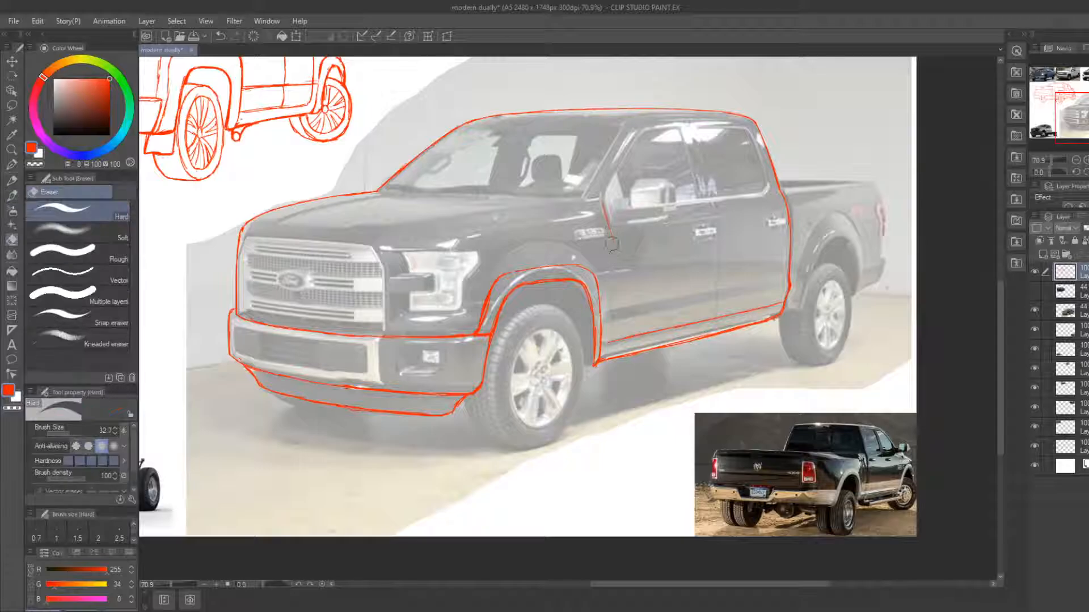
Trace the front door's leading edge from the windshield pillar's base down to the door bottom line
key(b)
drag(612, 245, 608, 343)
key(e)
key(b)
key(e)
key(b)
key(e)
key(b)
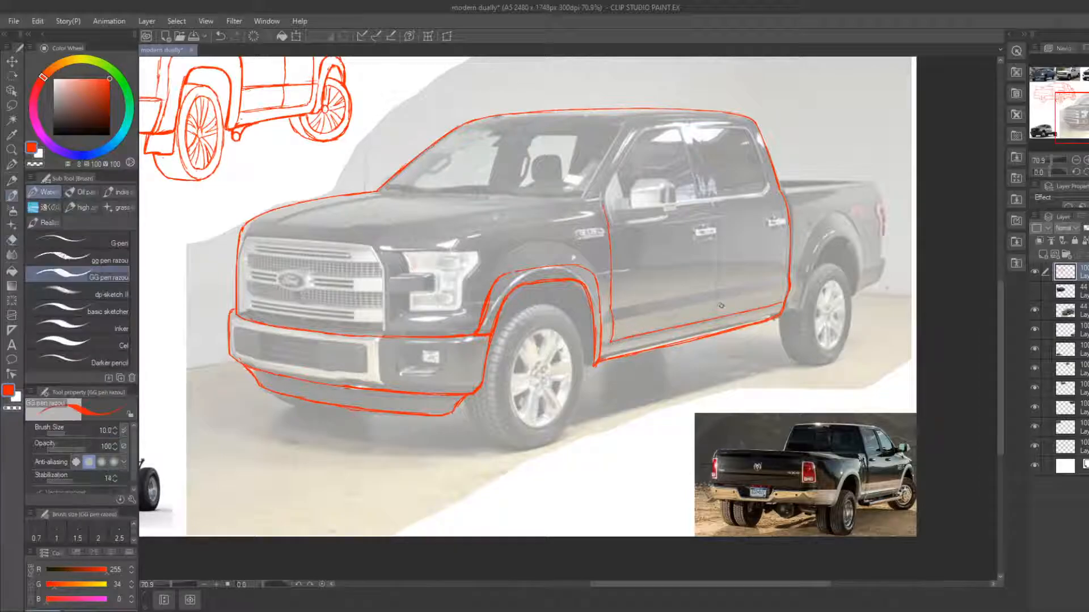
Trace the seam between the front and rear doors and the door frames' outline around to the rear door's back edge
drag(714, 317, 715, 207)
drag(691, 125, 711, 214)
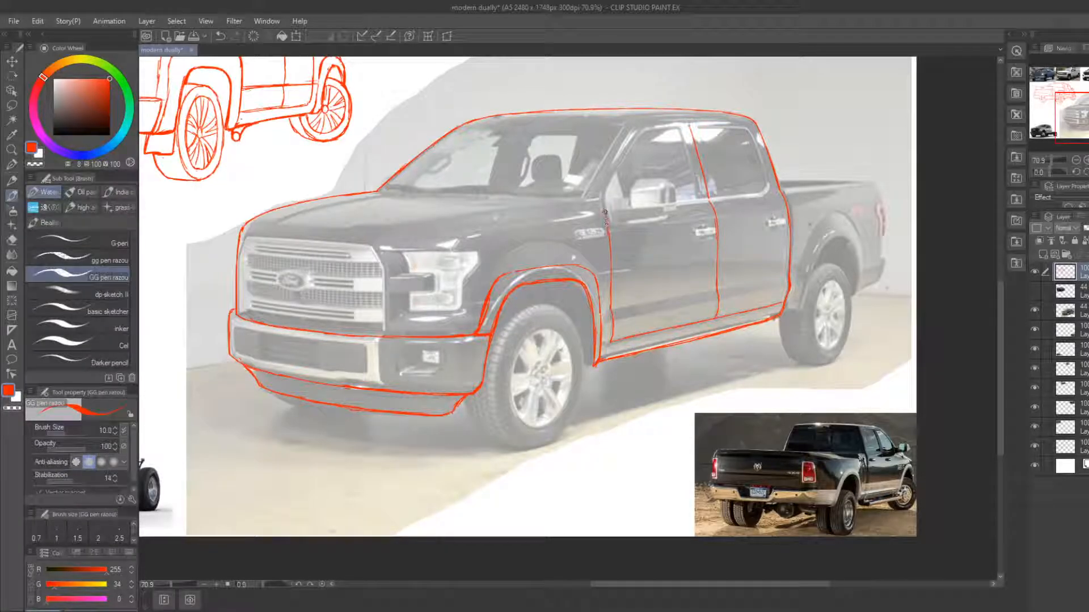
mouse_move(605, 213)
mouse_down()
mouse_move(610, 170)
mouse_move(629, 137)
mouse_move(650, 124)
mouse_move(732, 125)
mouse_up()
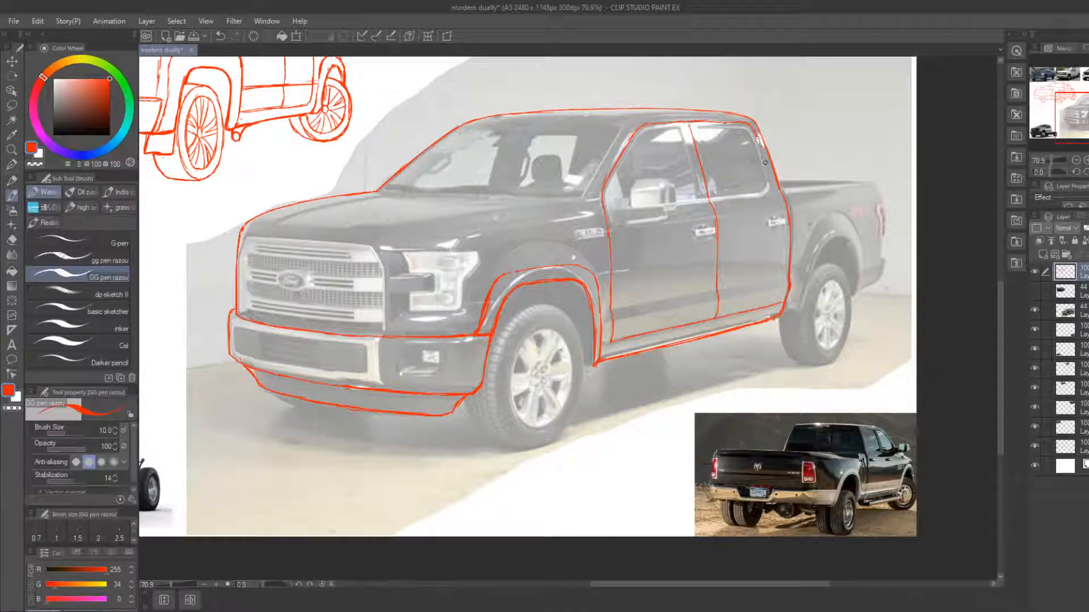
mouse_move(759, 142)
mouse_down()
mouse_move(782, 220)
mouse_move(784, 289)
mouse_up()
key(e)
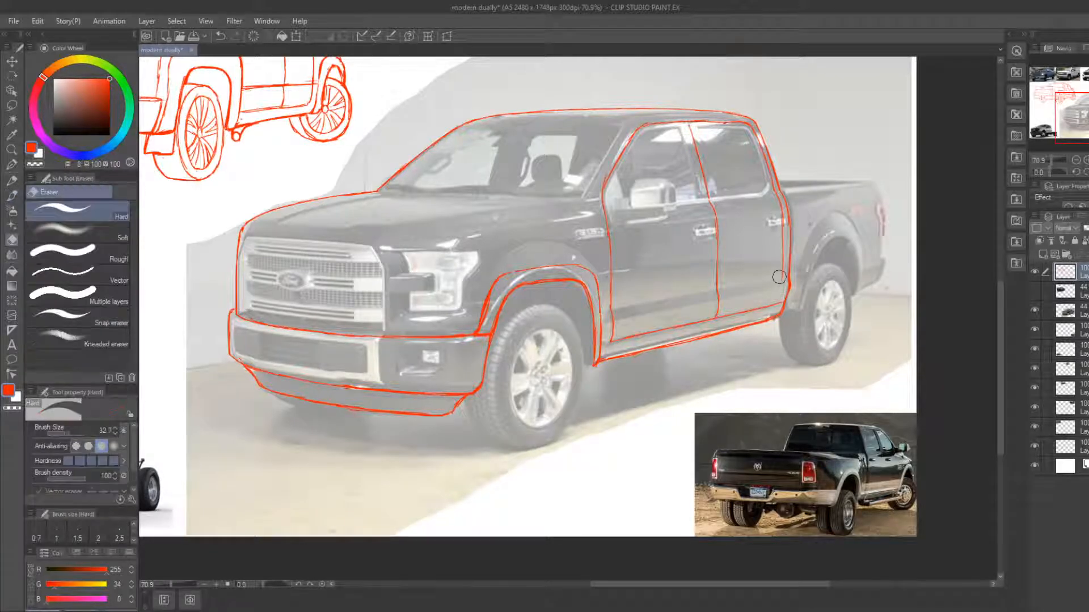
key(b)
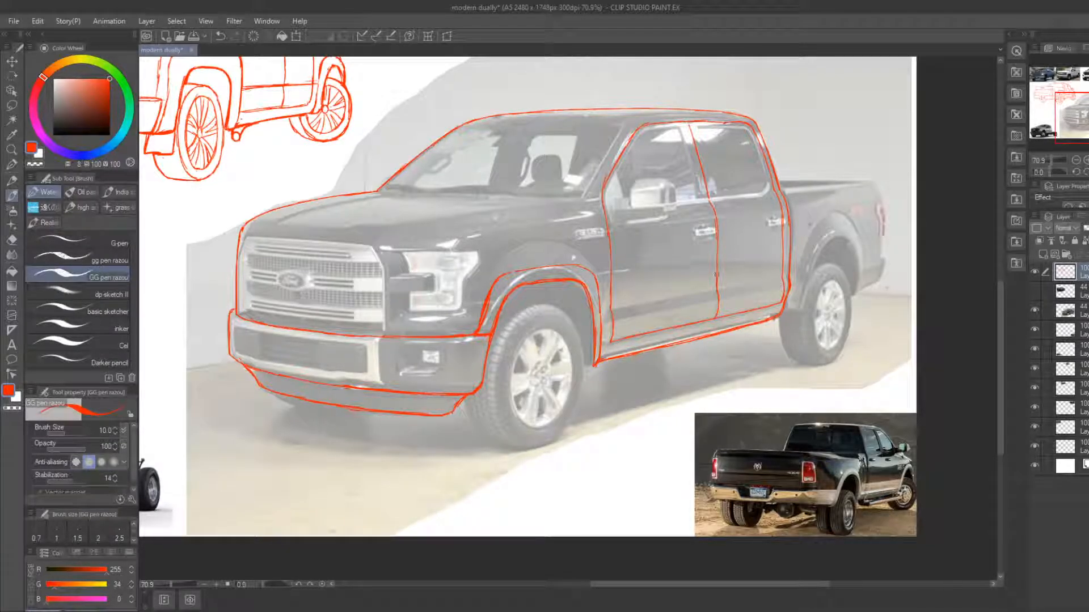
Draw the body crease across the lower doors and trace the side mirror's mounting arm
drag(614, 310, 775, 278)
mouse_move(611, 214)
mouse_down()
mouse_move(613, 174)
mouse_move(610, 220)
mouse_move(626, 222)
mouse_move(614, 209)
mouse_move(621, 201)
mouse_move(628, 269)
mouse_move(641, 280)
mouse_move(630, 284)
mouse_move(676, 273)
mouse_up()
key(e)
key(b)
key(e)
key(b)
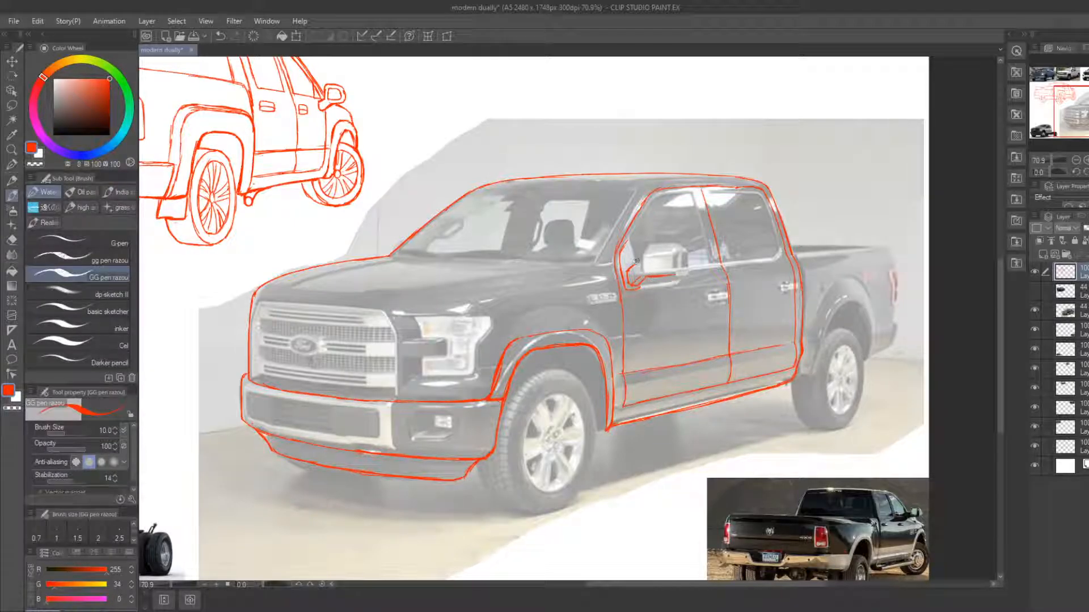
Trace the side mirror housing with its inner dividing line and clean up its edges
mouse_move(637, 242)
mouse_down()
mouse_move(671, 238)
mouse_move(676, 249)
mouse_move(674, 268)
mouse_move(654, 276)
mouse_up()
drag(668, 242, 670, 277)
key(e)
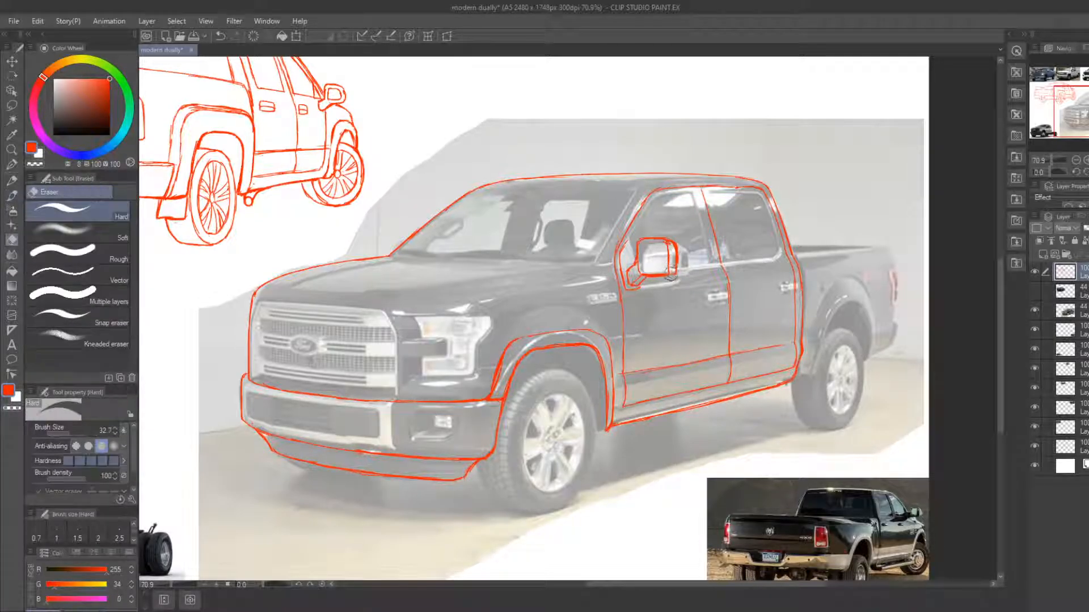
key(b)
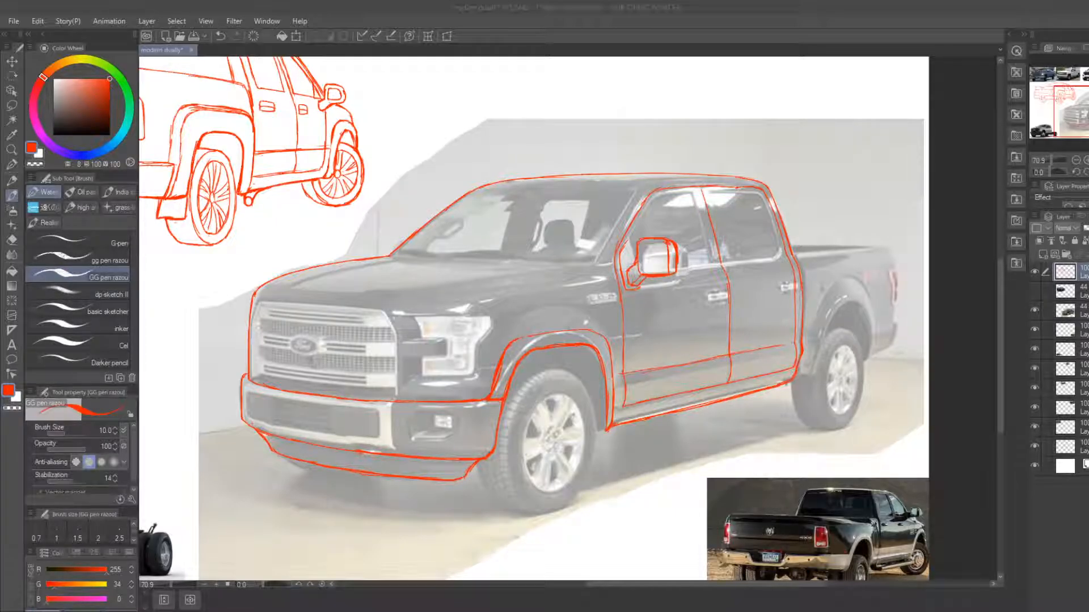
Touch up the front fender flare's outline with the eraser and pen
key(e)
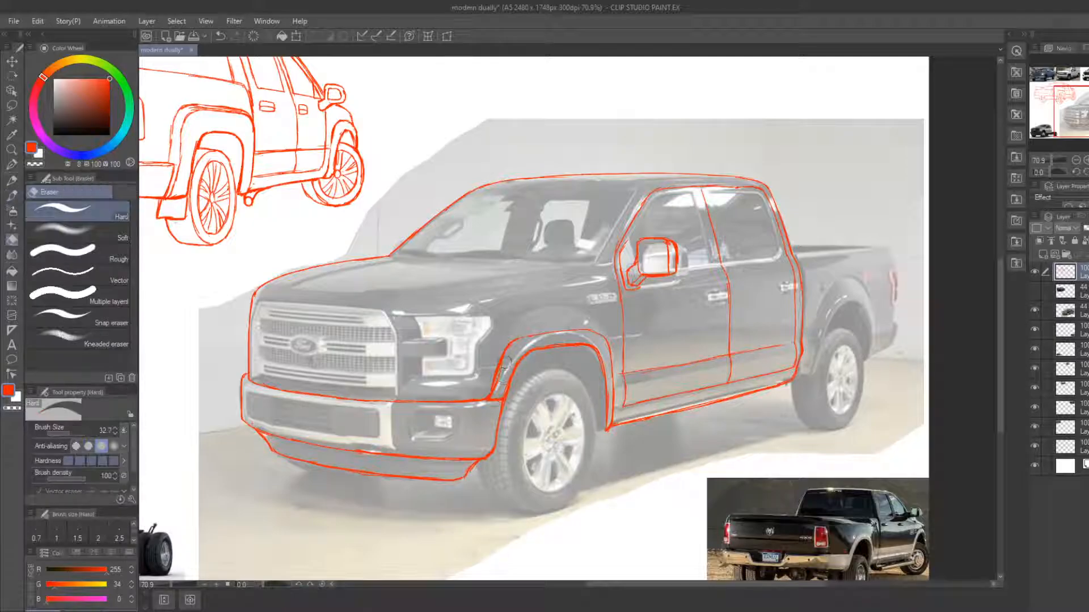
key(b)
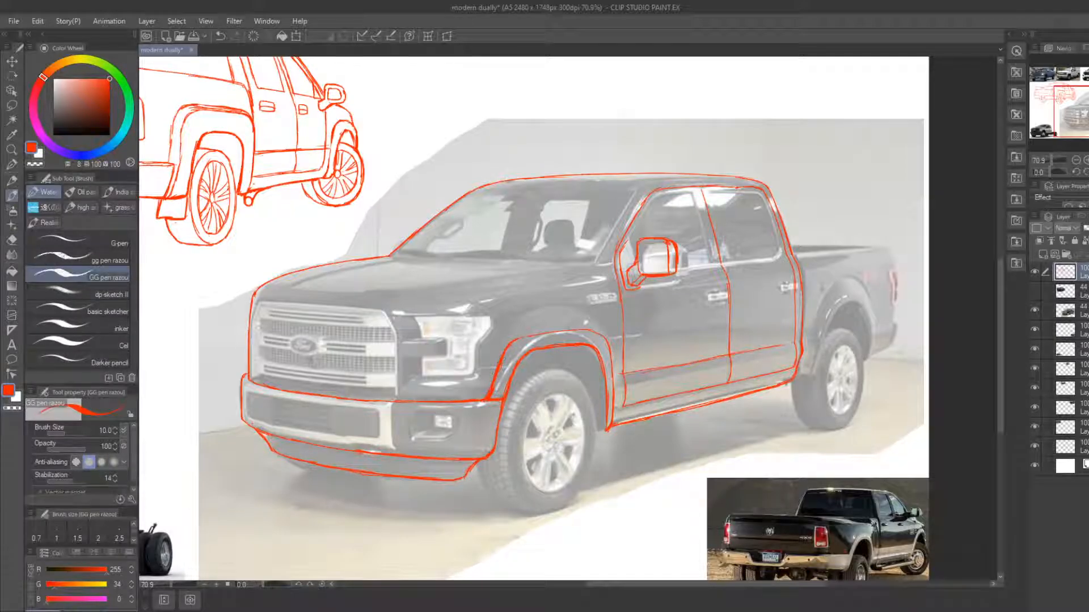
key(e)
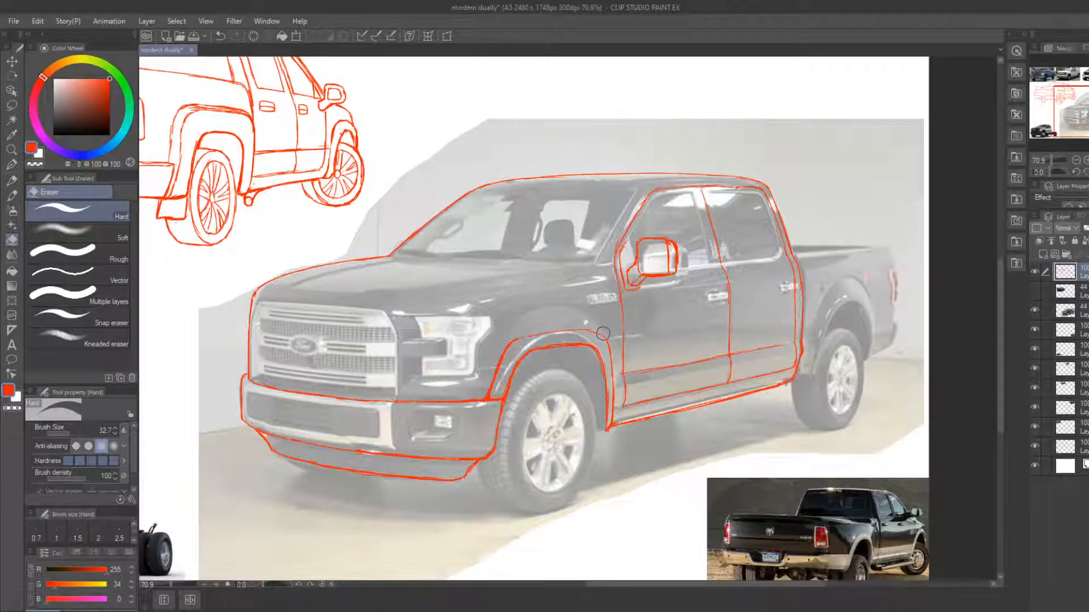
drag(434, 310, 548, 321)
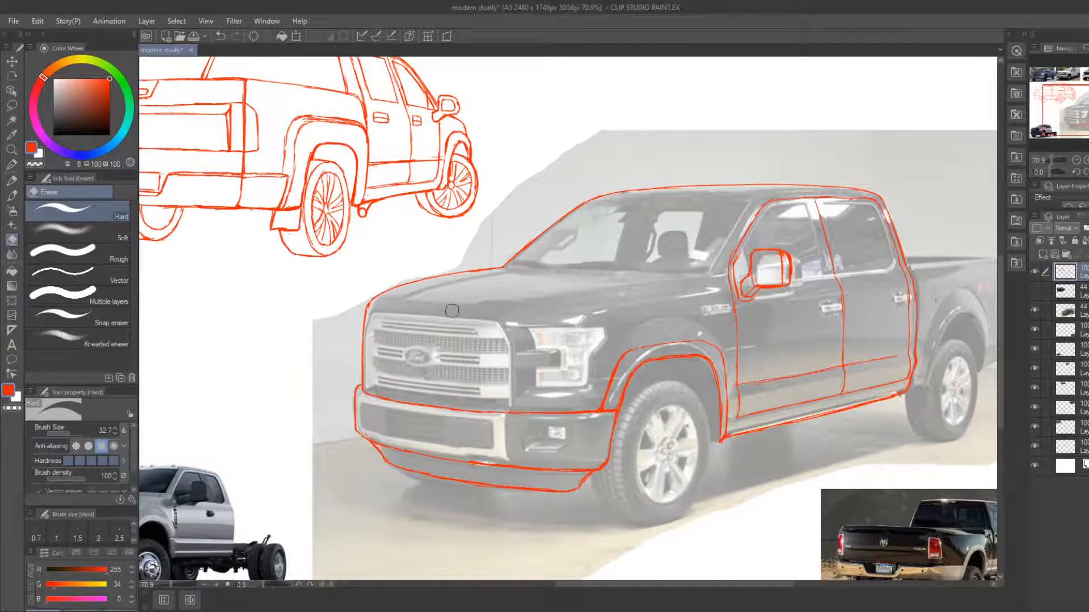
Trace the front and rear side window outlines inside the door frames, including the lower sills and centre pillar
key(b)
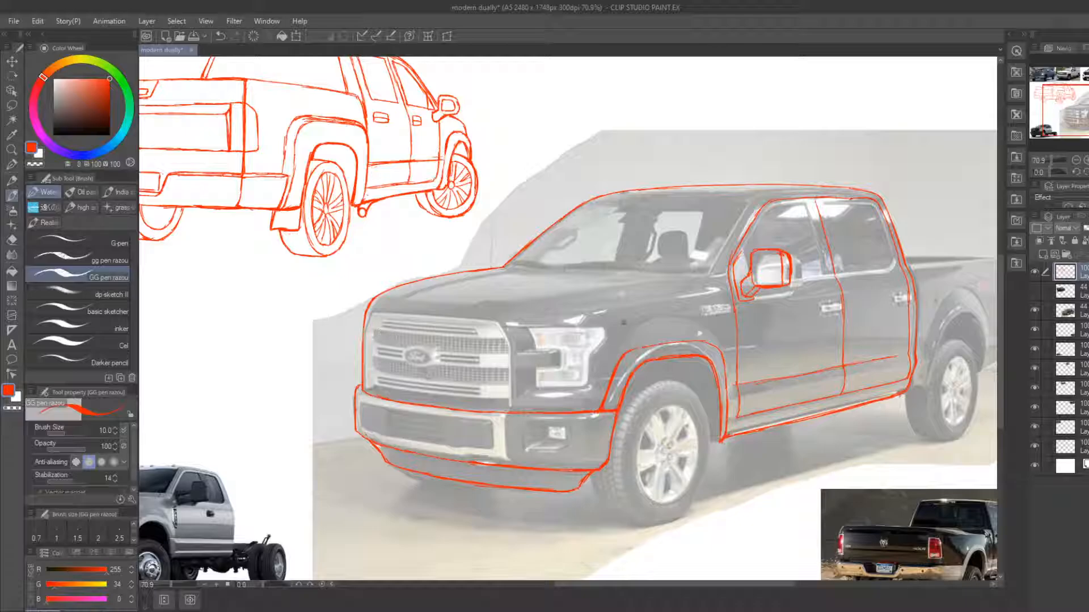
scroll(467, 435, down, 2)
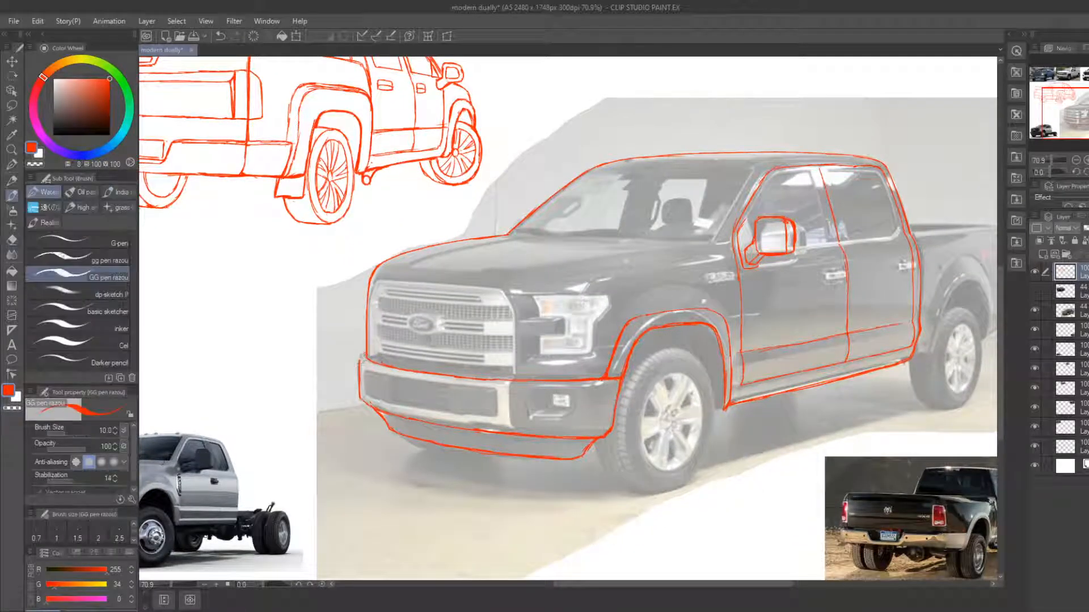
drag(736, 357, 516, 395)
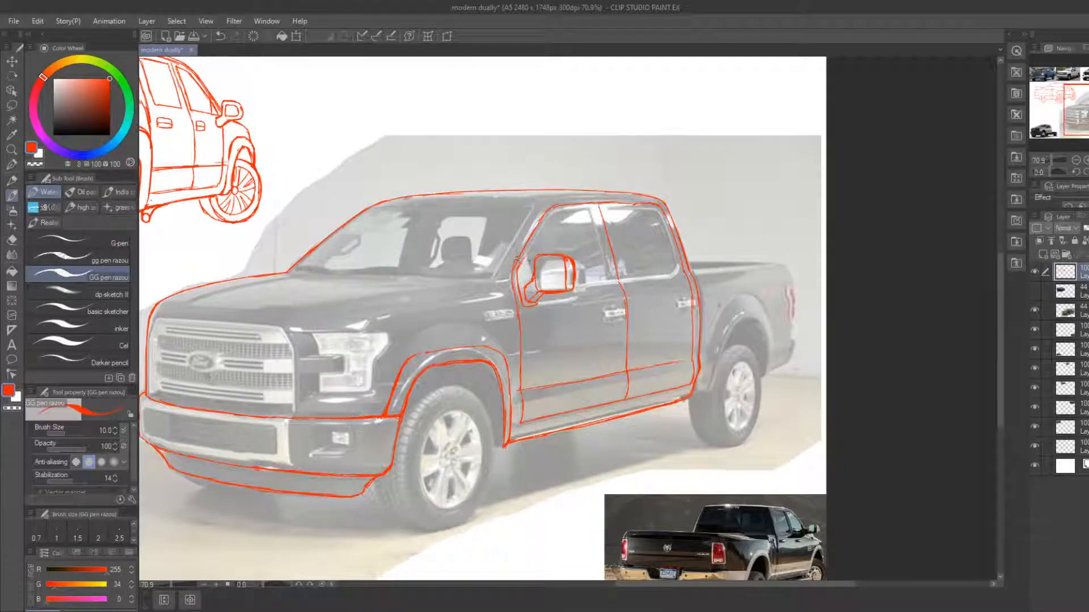
mouse_move(532, 277)
mouse_down()
mouse_move(529, 241)
mouse_move(548, 214)
mouse_move(567, 211)
mouse_move(591, 213)
mouse_move(604, 277)
mouse_up()
mouse_move(612, 221)
mouse_down()
mouse_move(627, 279)
mouse_move(632, 219)
mouse_move(615, 210)
mouse_move(656, 211)
mouse_move(672, 253)
mouse_move(674, 267)
mouse_move(627, 281)
mouse_up()
key(e)
key(b)
drag(626, 279, 674, 277)
key(e)
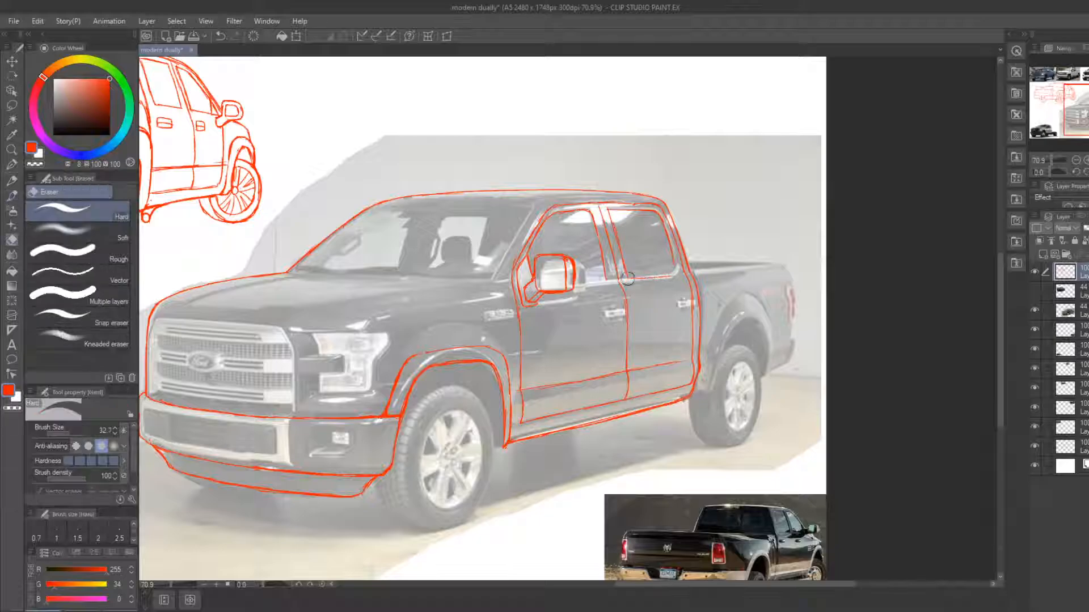
Outline the front and rear door handles of the front-view truck
key(b)
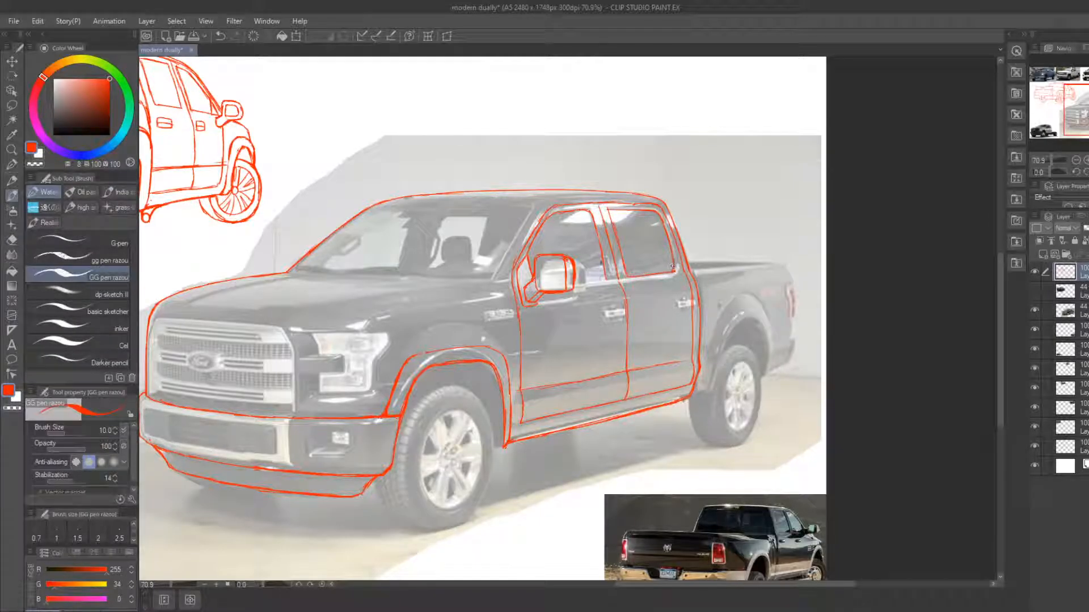
mouse_move(575, 285)
mouse_down()
mouse_move(606, 280)
mouse_move(575, 285)
mouse_move(605, 282)
mouse_move(604, 264)
mouse_move(594, 312)
mouse_move(593, 299)
mouse_move(612, 310)
mouse_up()
key(e)
key(b)
key(e)
key(b)
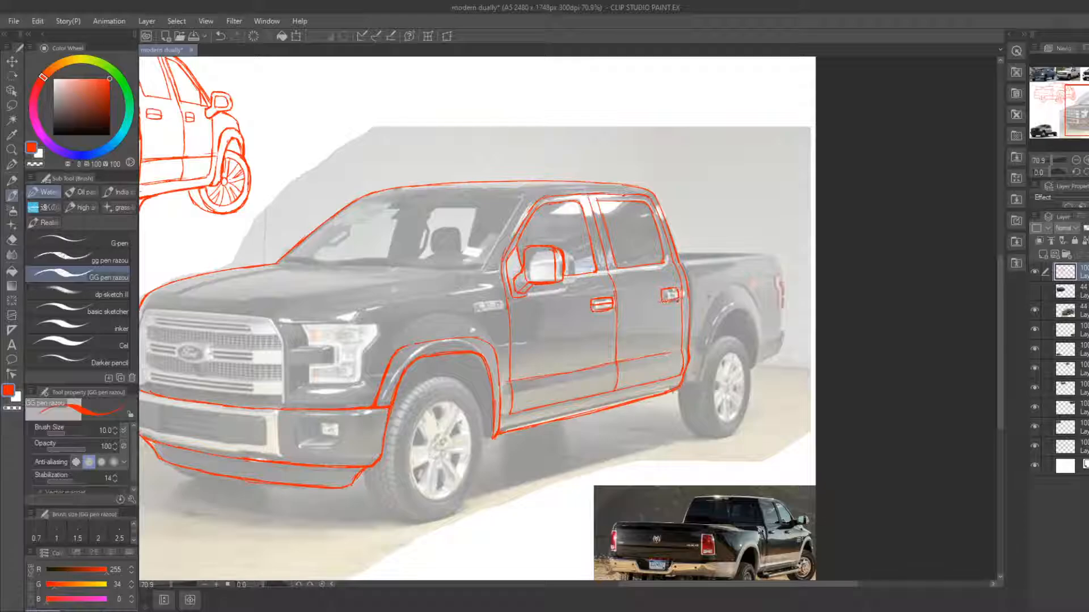
Redraw the rear door handle's lower edge and tidy both handles' outlines with the eraser and pen
key(ctrl+z)
drag(662, 301, 679, 300)
key(ctrl+z)
key(ctrl+z)
key(e)
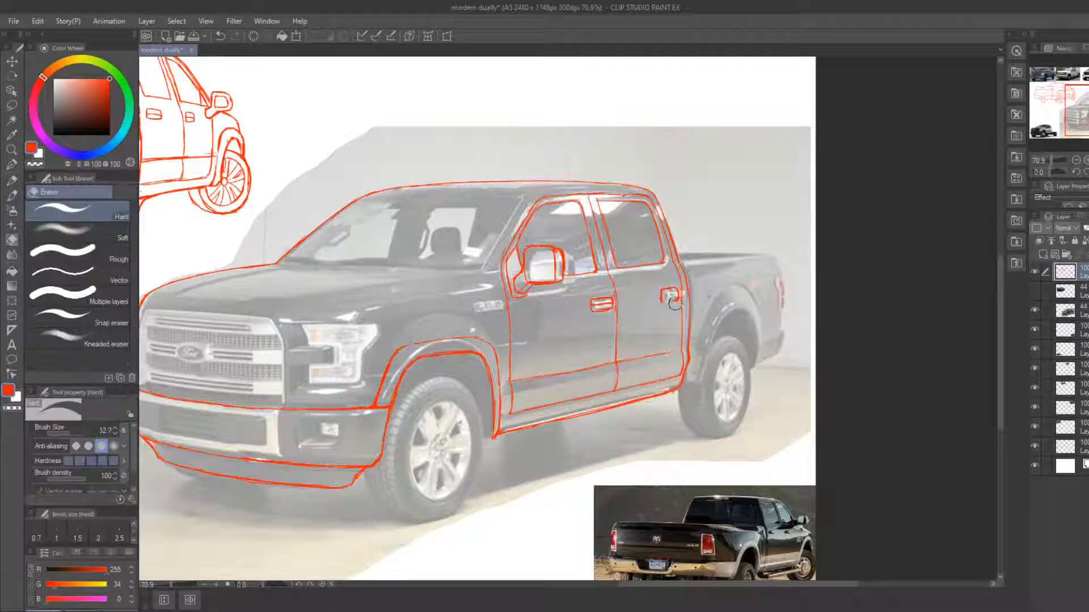
key(b)
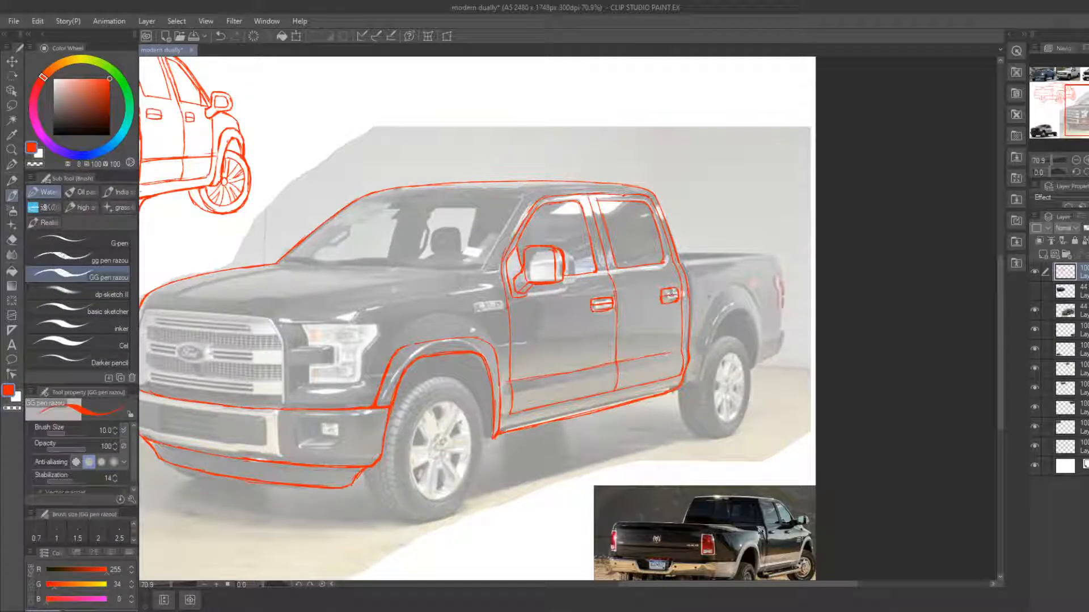
key(e)
key(b)
key(e)
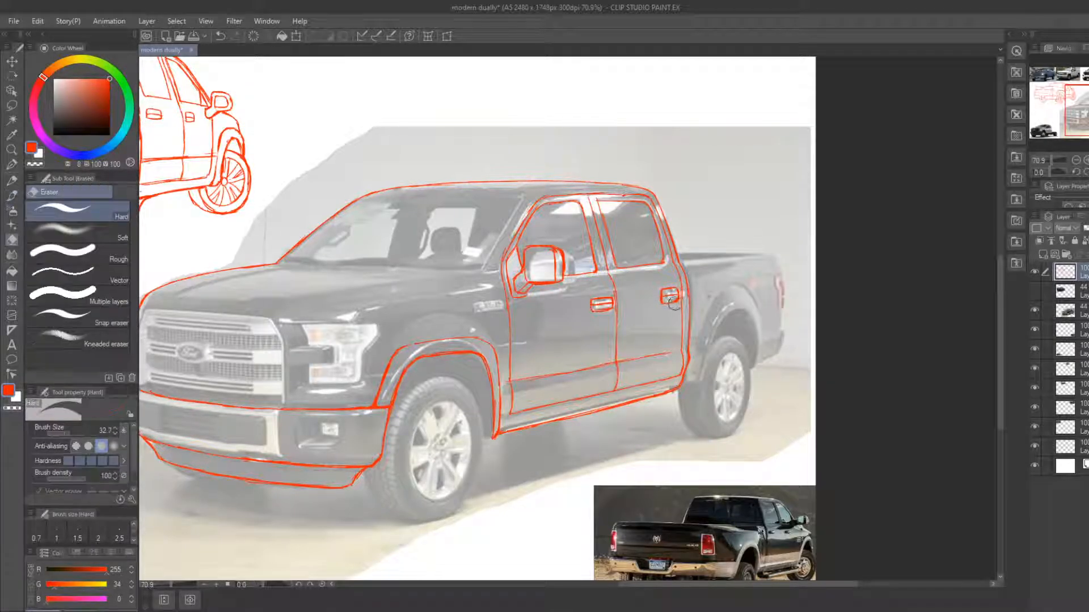
key(b)
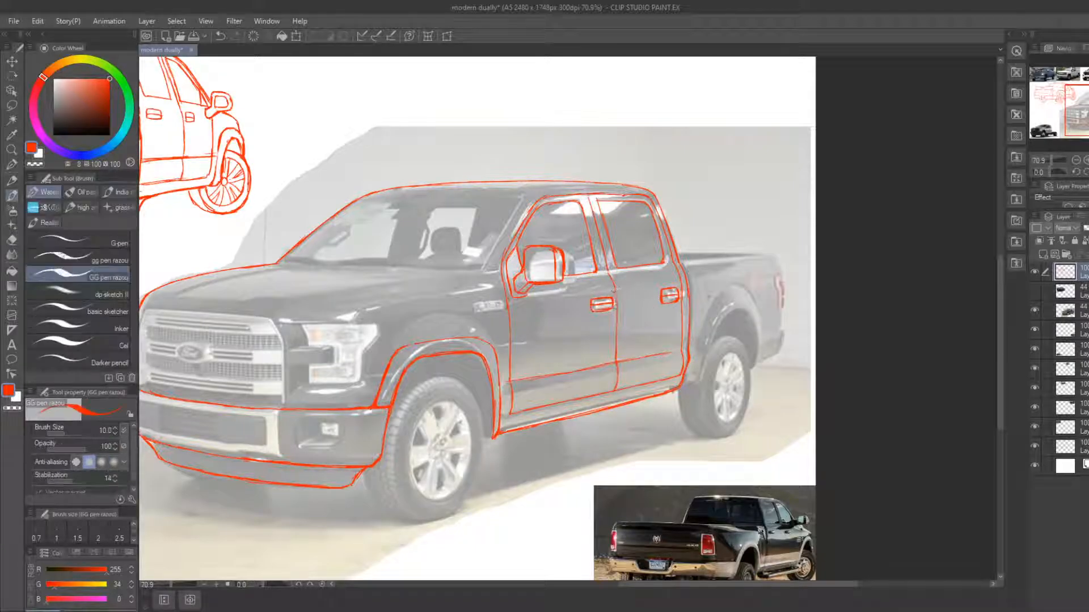
key(e)
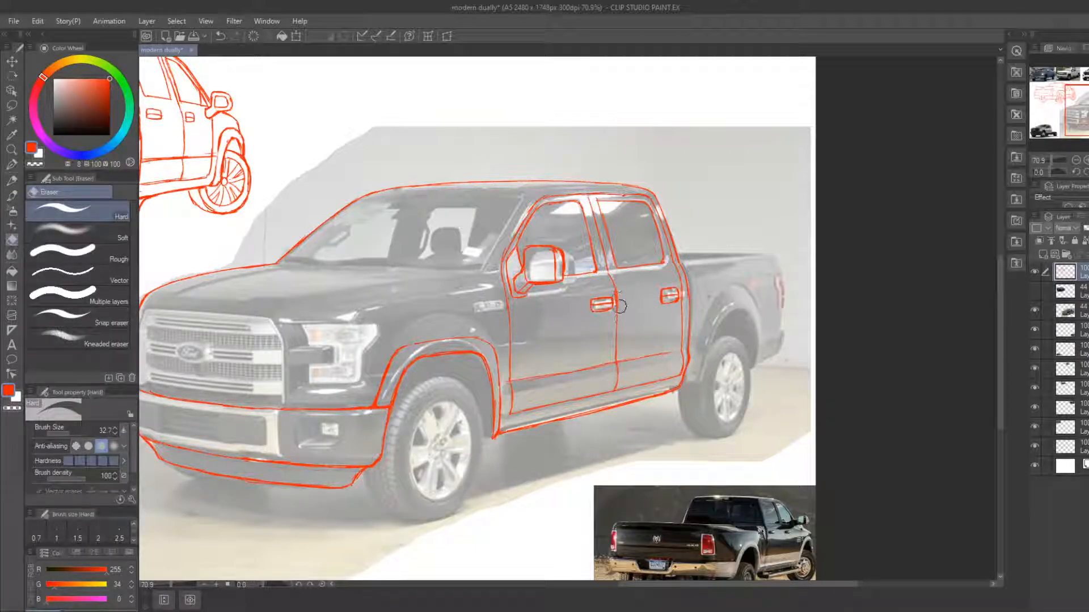
key(b)
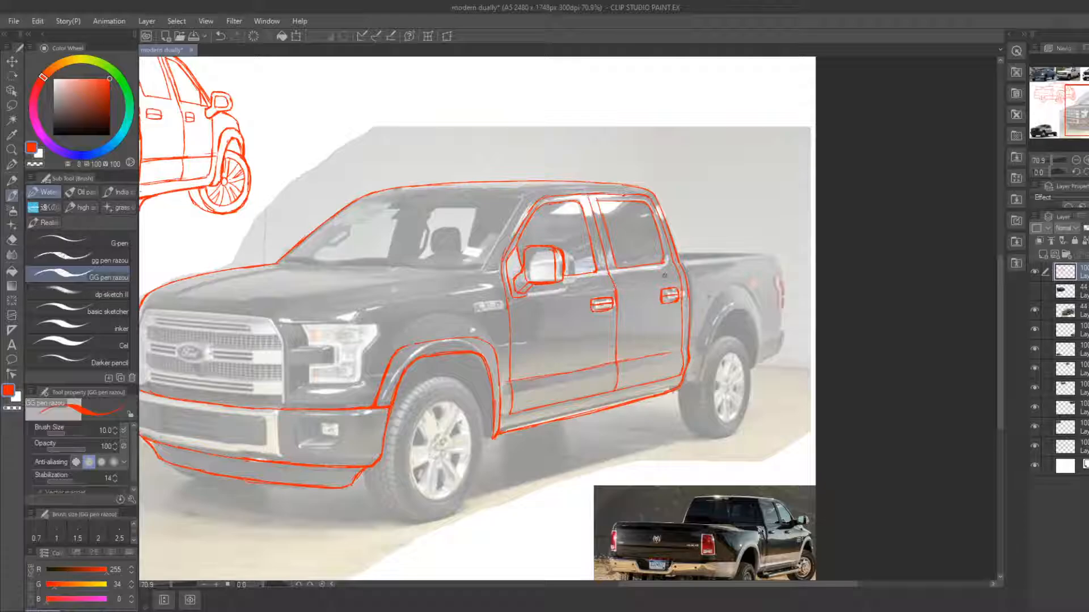
Clean up the rear end of the body crease on the lower rear door
drag(690, 304, 673, 281)
key(e)
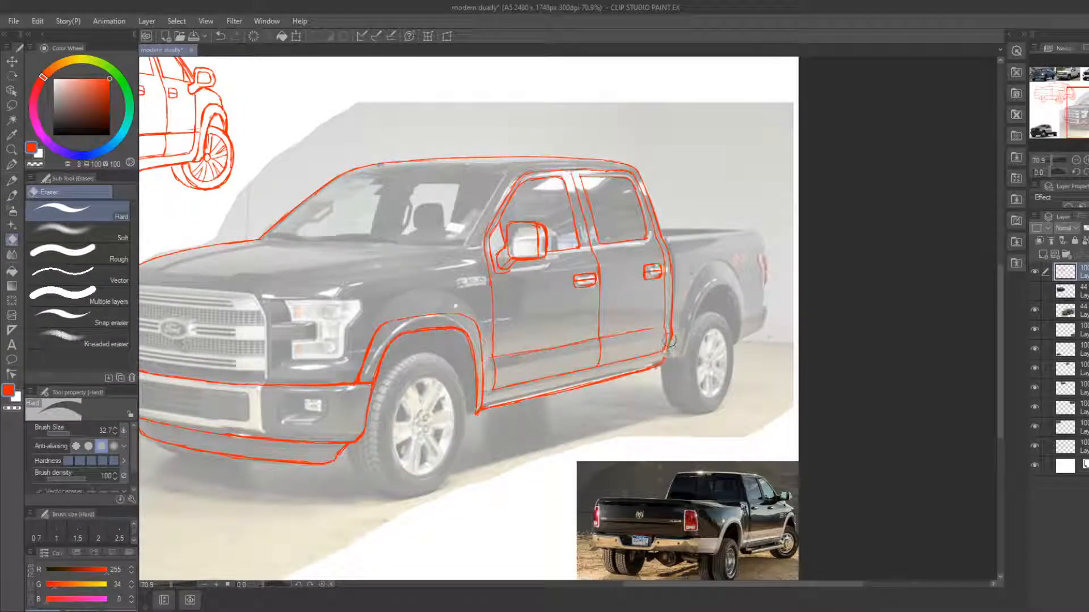
key(b)
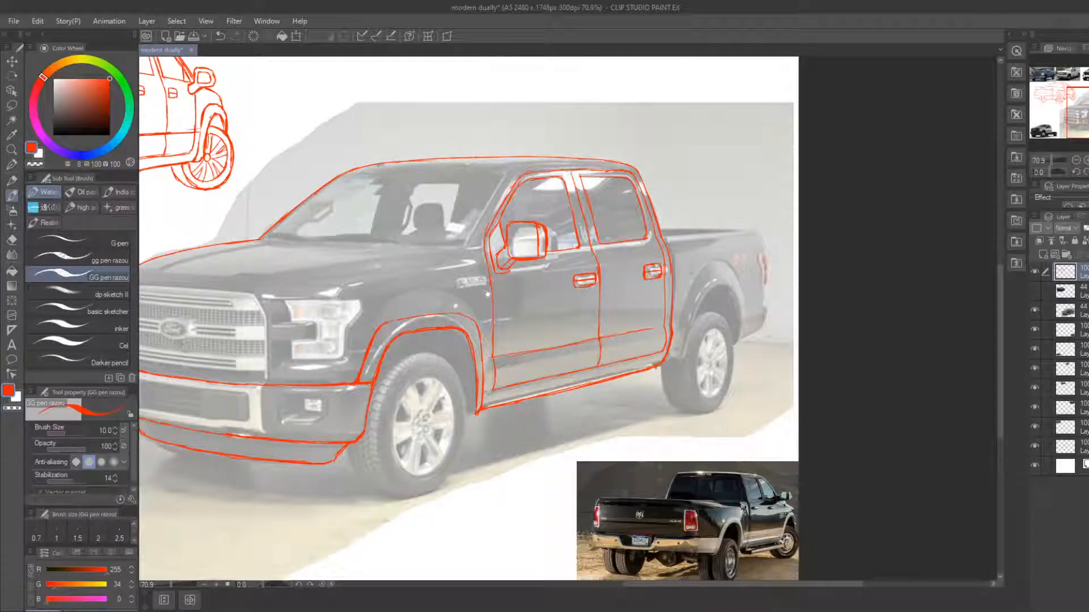
drag(487, 294, 664, 324)
Trace the windshield's top edge below the roofline, redrawing the stroke until it follows the photo
mouse_move(448, 260)
mouse_down()
mouse_move(520, 204)
mouse_move(674, 223)
mouse_up()
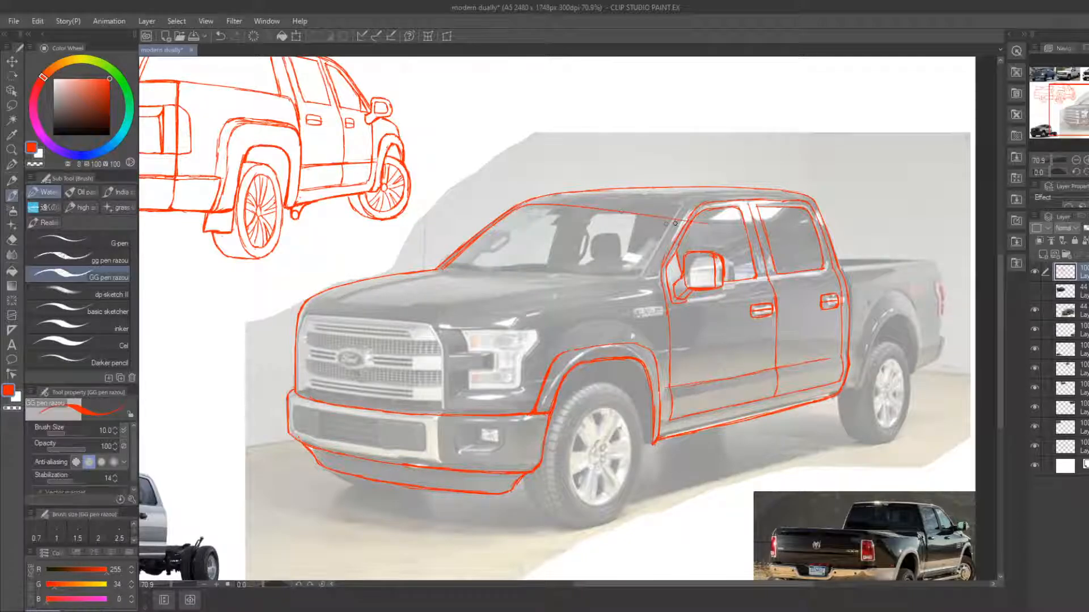
key(ctrl+z)
drag(526, 205, 687, 200)
key(ctrl+z)
drag(526, 205, 695, 201)
key(ctrl+z)
drag(527, 204, 695, 201)
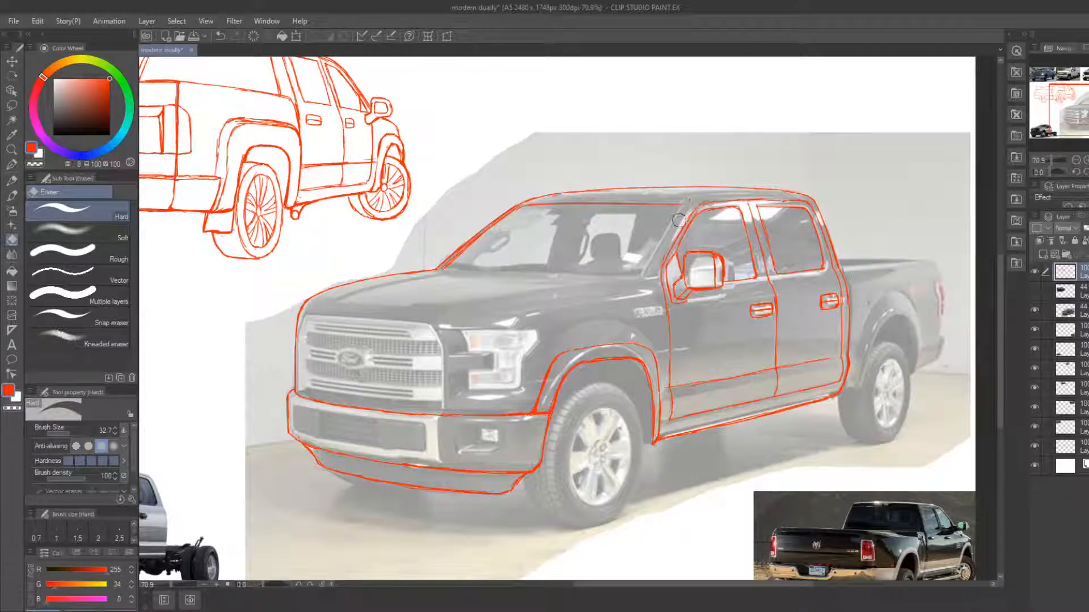
Trace the windshield's edge along the near pillar and its base line above the hood
drag(681, 205, 657, 248)
key(e)
key(b)
drag(680, 207, 642, 275)
drag(441, 270, 608, 265)
key(ctrl+z)
mouse_move(441, 270)
mouse_down()
mouse_move(625, 266)
mouse_move(594, 275)
mouse_move(640, 276)
mouse_up()
key(ctrl+z)
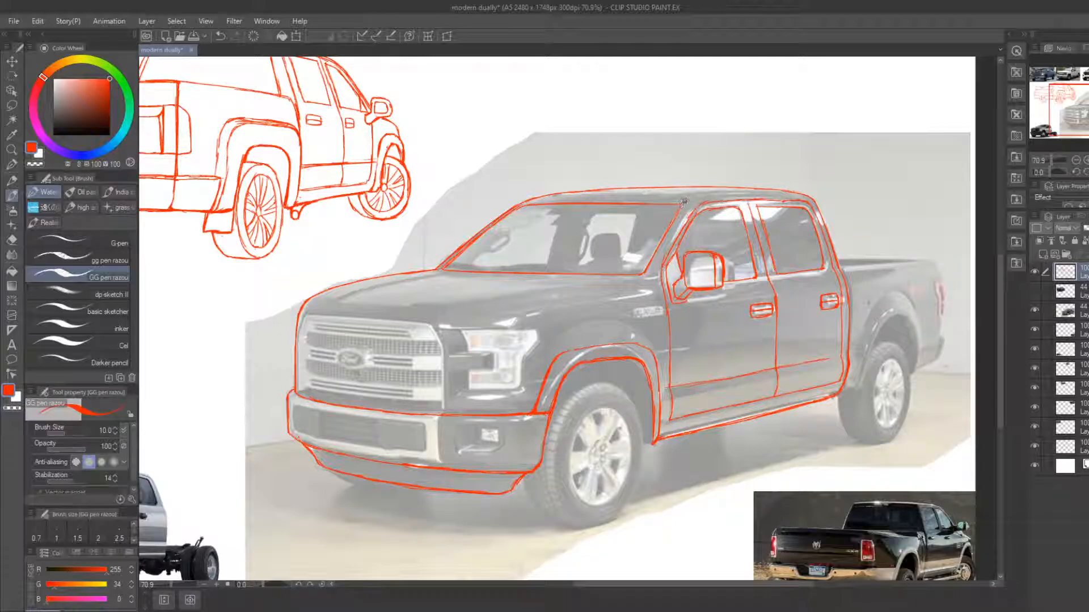
Draw the roof's side edge above the doors from the windshield corner back to the rear of the cab
drag(684, 202, 790, 192)
key(e)
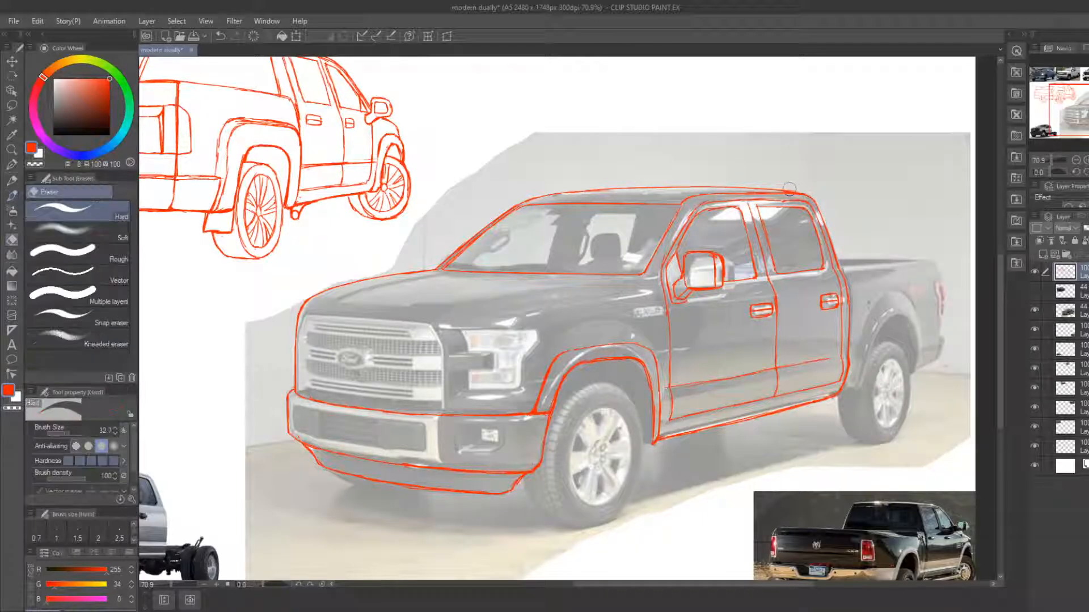
key(b)
drag(787, 191, 798, 193)
key(e)
key(b)
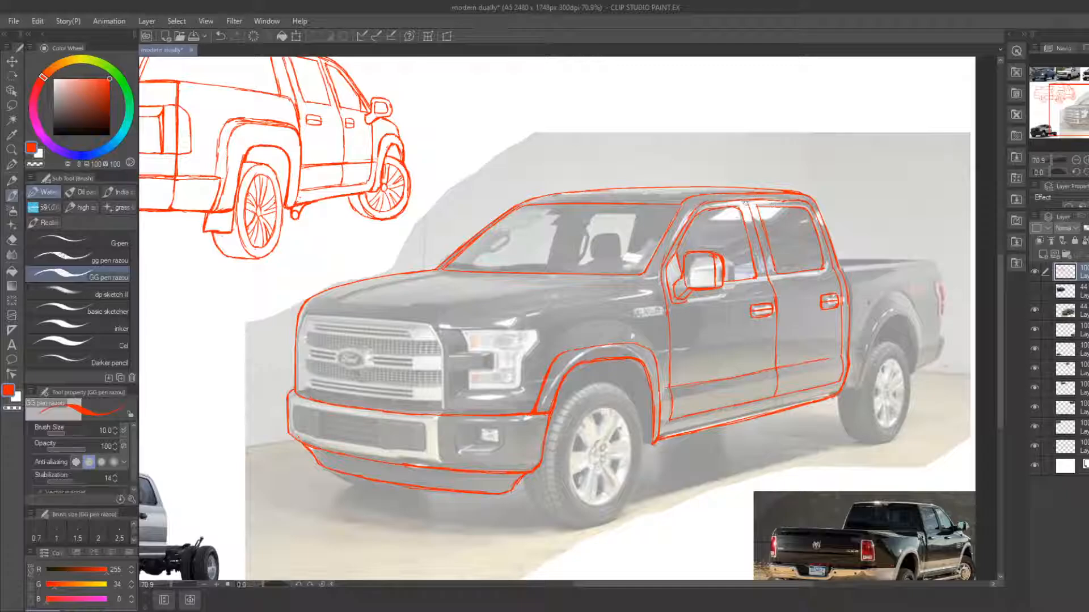
Retouch the cab's rear edge behind the rear door down to the rocker panel
drag(858, 286, 646, 267)
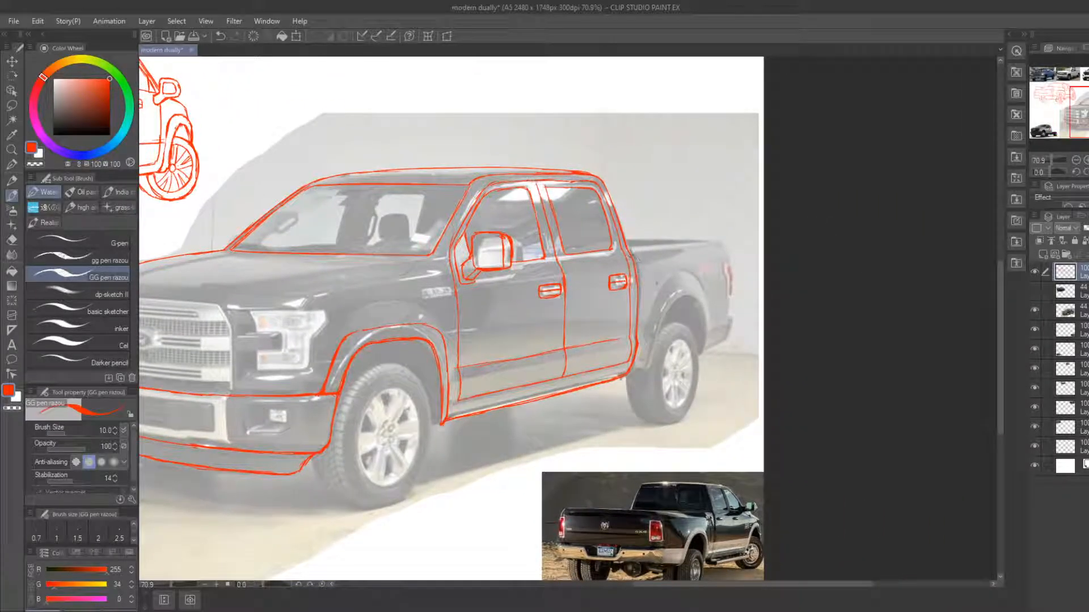
key(e)
key(b)
drag(640, 274, 631, 376)
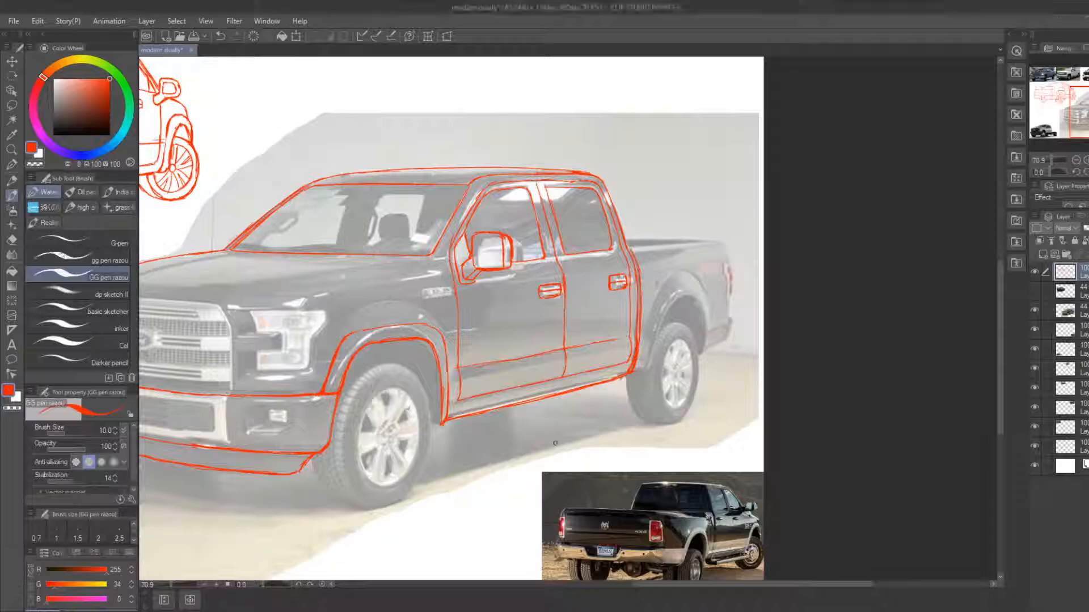
Trace the truck bed's top rail from the back of the cab to the tail end
drag(595, 356, 566, 337)
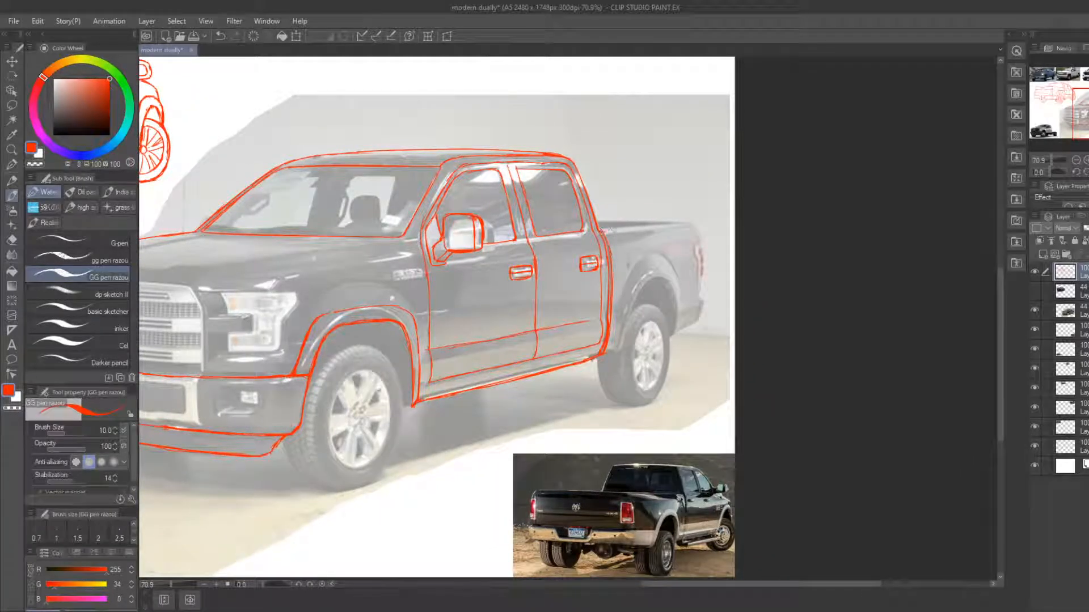
key(e)
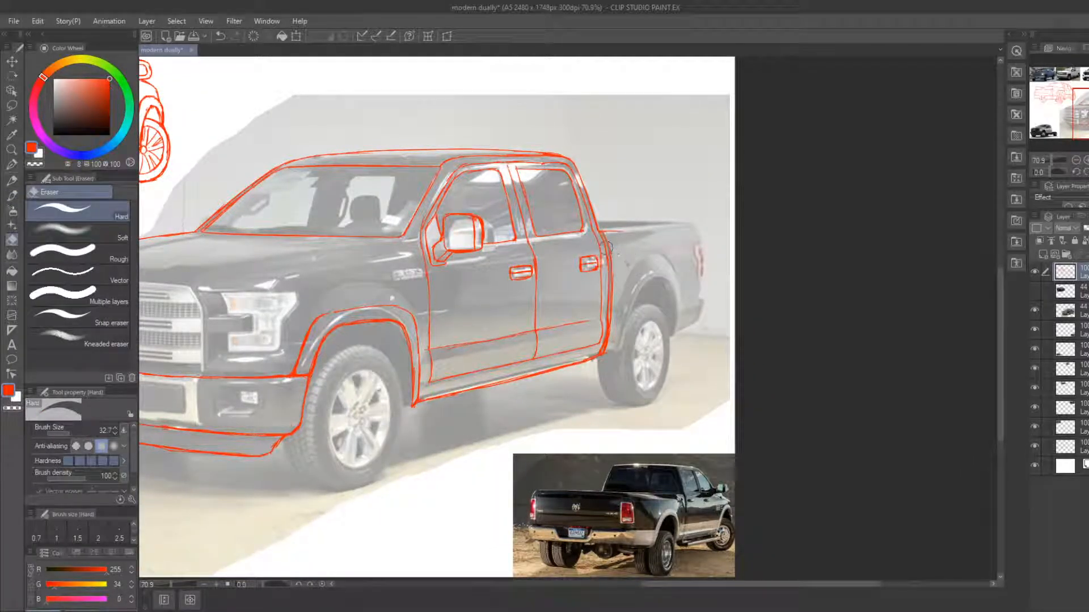
key(b)
mouse_move(603, 231)
mouse_down()
mouse_move(693, 225)
mouse_move(638, 220)
mouse_up()
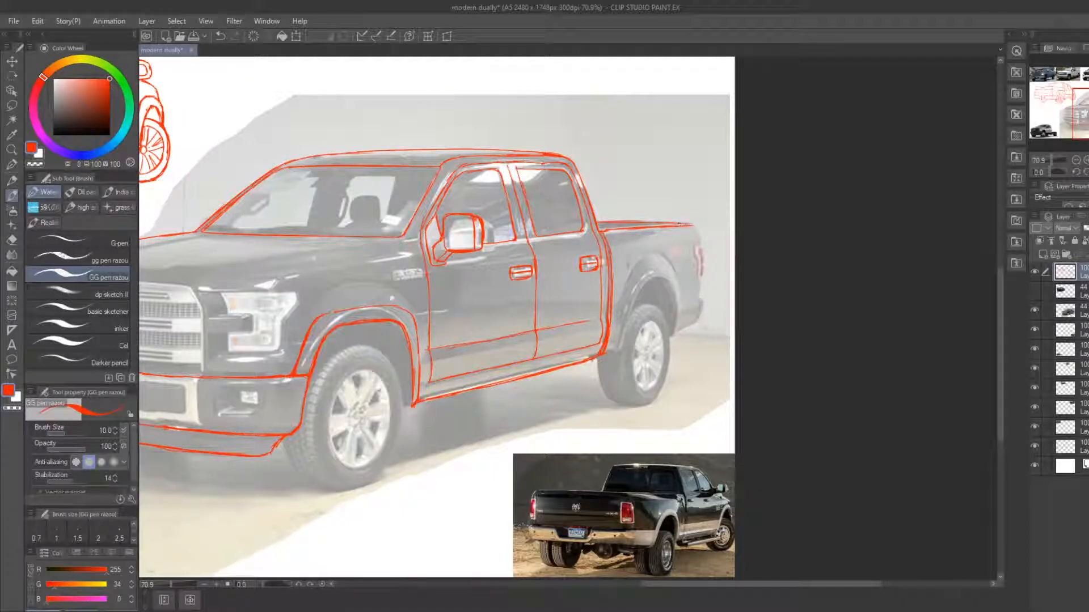
Clean up the bed rail's rear corner and trace the bed's rear edge downward past the taillight
key(e)
drag(694, 225, 690, 226)
key(b)
drag(685, 224, 649, 228)
key(e)
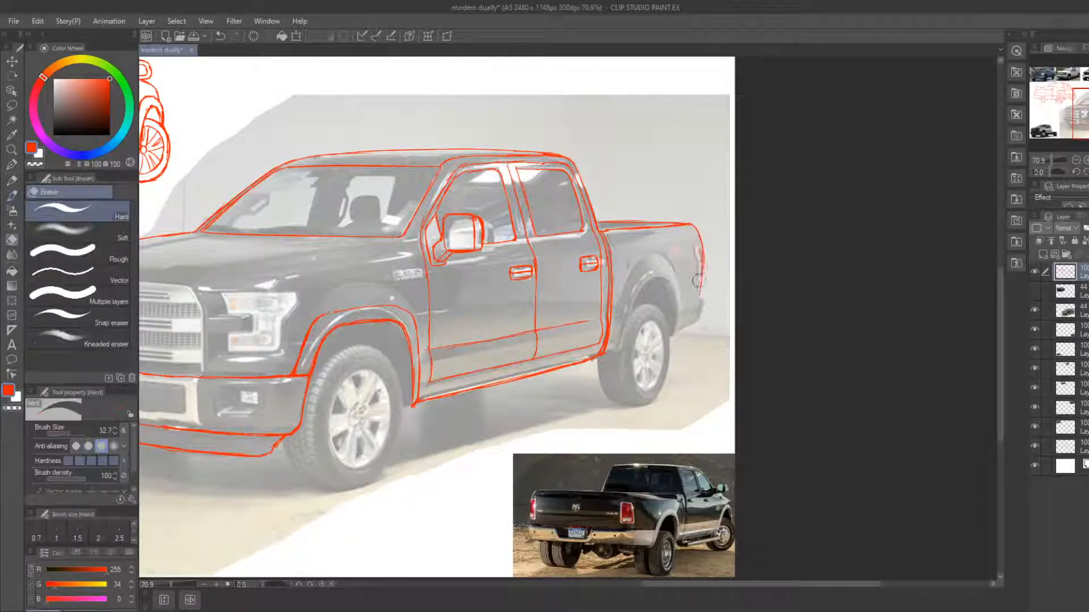
drag(704, 259, 699, 303)
key(b)
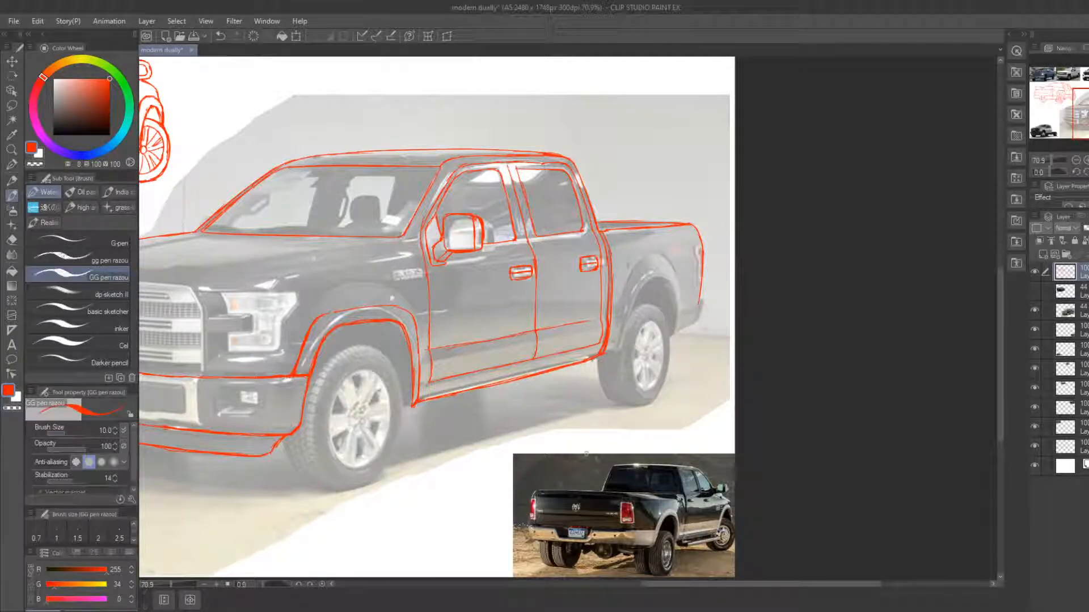
Trace the rear wheel arch opening and the lower bed panel in front of it
drag(672, 308, 601, 288)
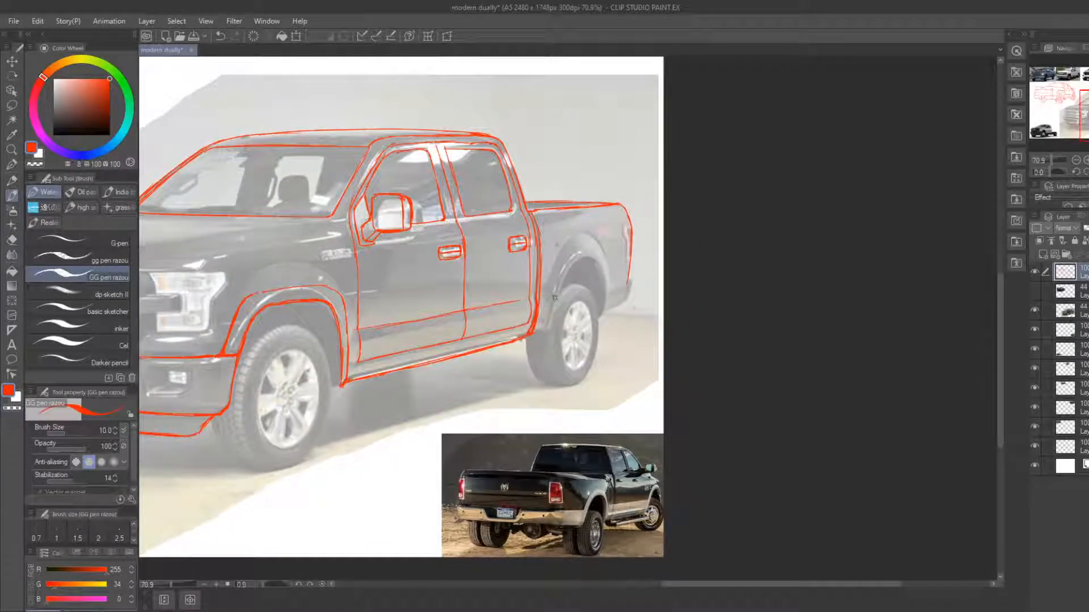
mouse_move(541, 335)
mouse_down()
mouse_move(570, 326)
mouse_move(585, 262)
mouse_move(583, 271)
mouse_move(627, 263)
mouse_move(628, 310)
mouse_move(572, 288)
mouse_move(569, 316)
mouse_move(572, 270)
mouse_up()
key(e)
key(b)
key(e)
key(b)
key(e)
key(b)
key(e)
key(b)
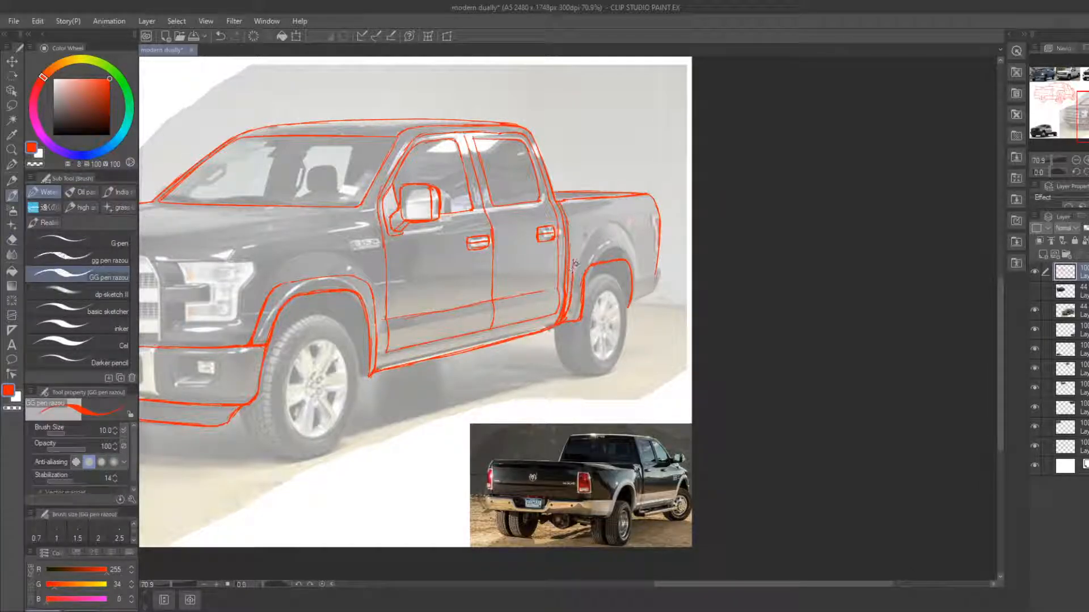
Draw the outer contour of the rear fender flare around the wheel arch and clean up its ends
key(e)
key(b)
key(e)
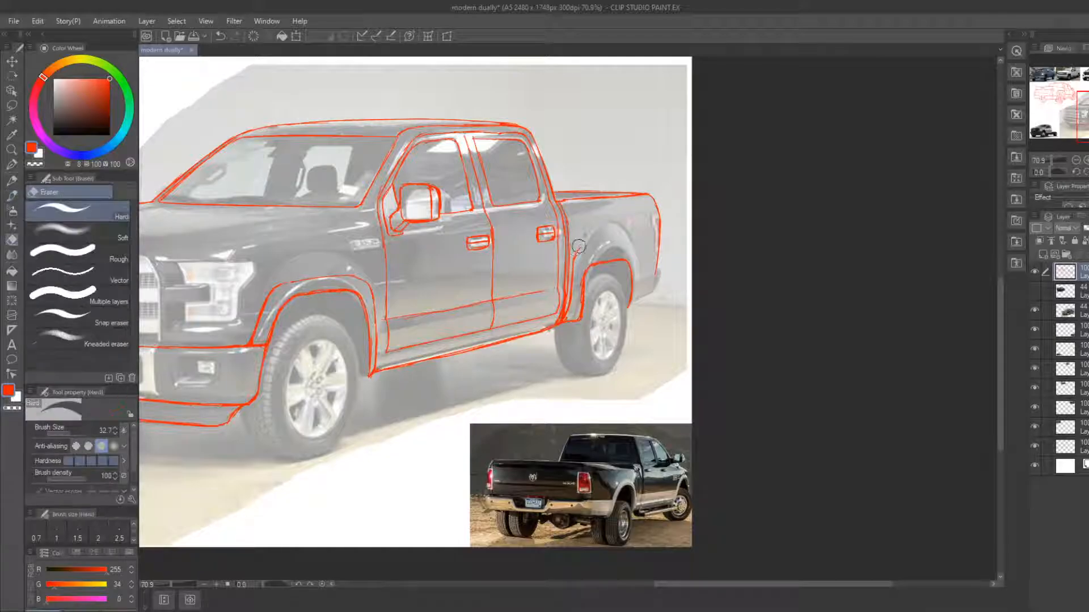
key(b)
key(e)
key(b)
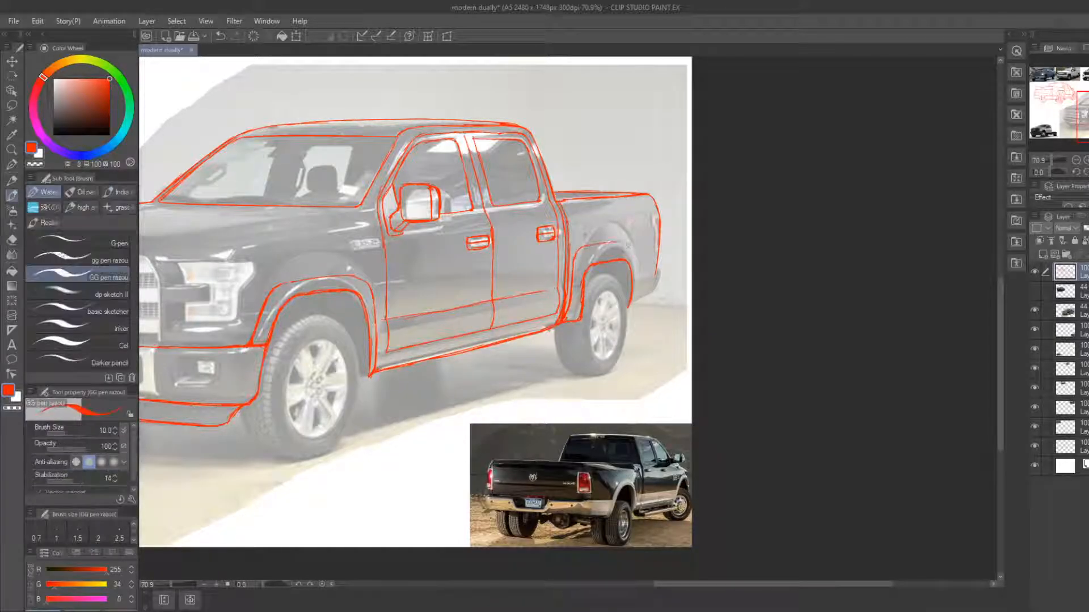
drag(639, 266, 635, 296)
key(e)
key(b)
key(e)
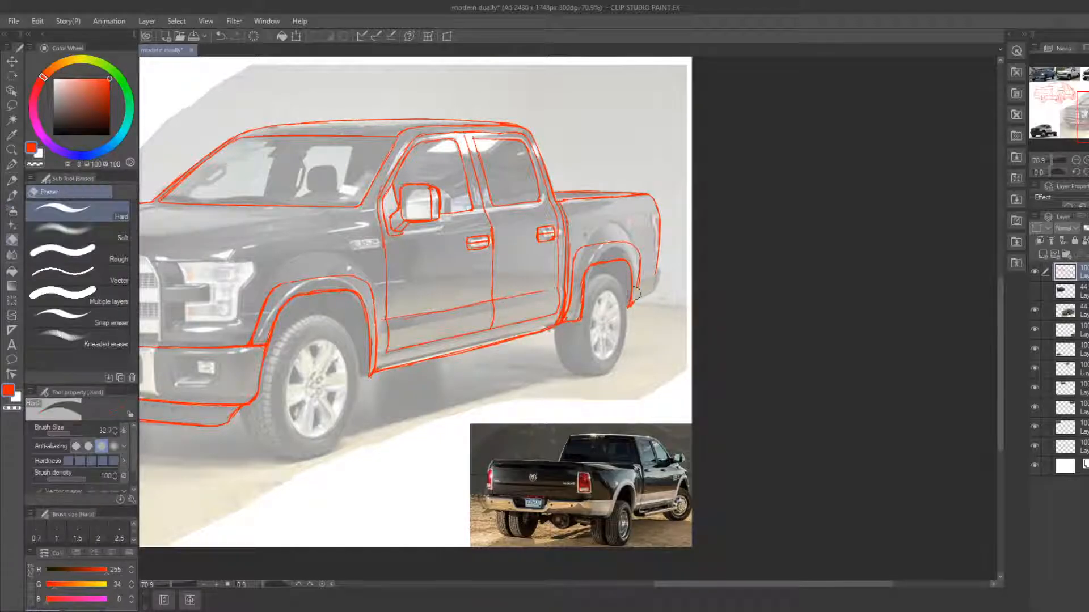
Trace the rear bumper's visible side behind the wheel arch and the narrow taillight on the bed's edge
key(b)
mouse_move(634, 304)
mouse_down()
mouse_move(652, 296)
mouse_move(816, 411)
mouse_move(962, 424)
mouse_move(634, 331)
mouse_move(587, 307)
mouse_up()
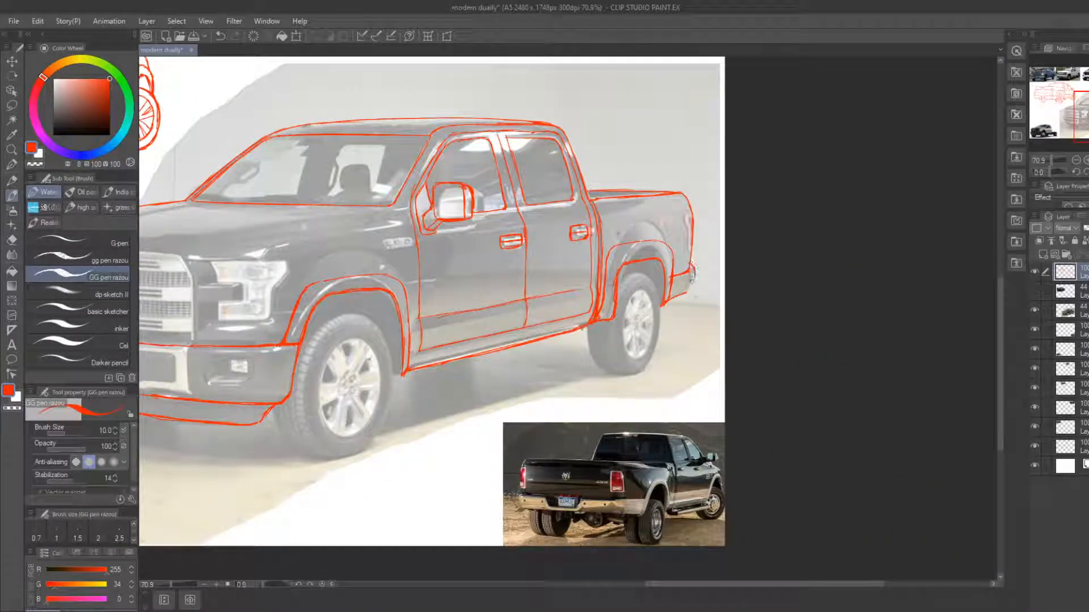
mouse_move(694, 275)
mouse_down()
mouse_move(687, 289)
mouse_move(979, 325)
mouse_move(950, 338)
mouse_move(725, 296)
mouse_up()
drag(750, 216, 741, 207)
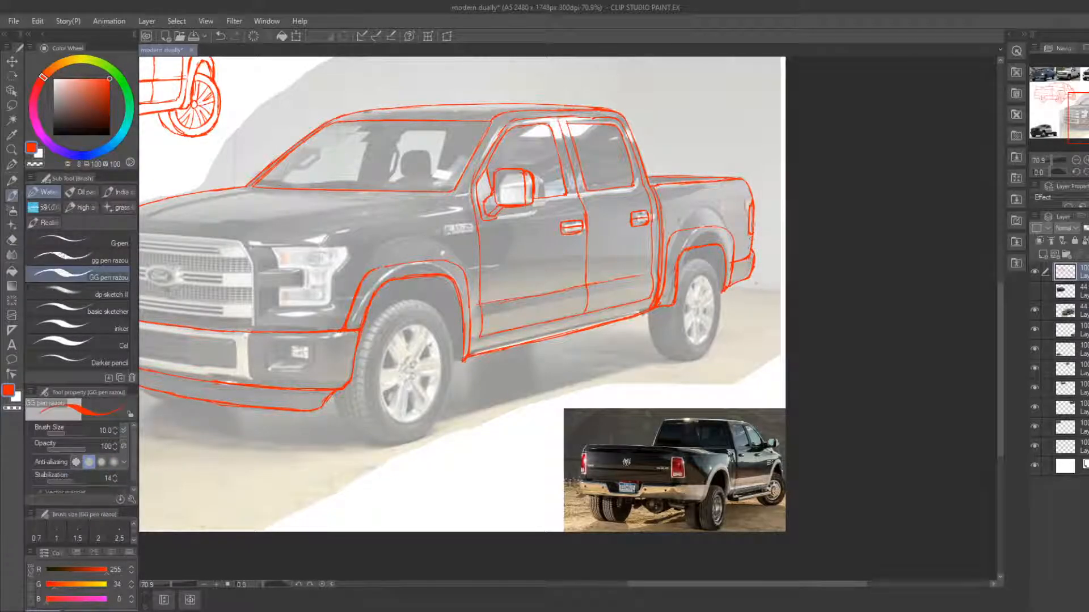
Rework the lower front edge of the rear wheel arch with the eraser and pen
mouse_move(504, 298)
mouse_down()
mouse_move(793, 398)
mouse_move(645, 346)
mouse_move(719, 302)
mouse_move(785, 413)
mouse_move(772, 392)
mouse_up()
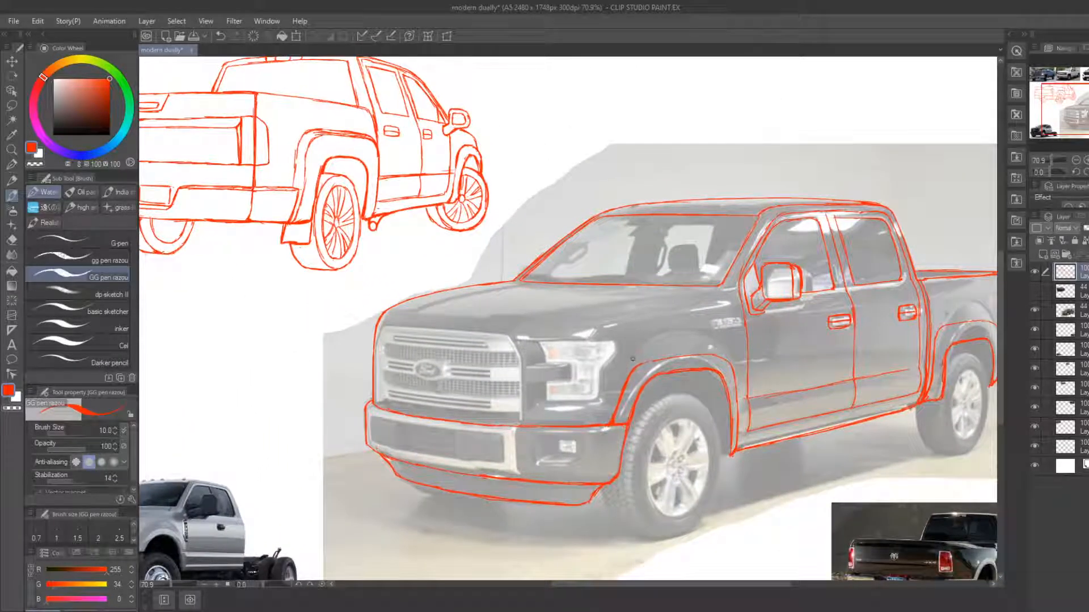
mouse_move(637, 367)
mouse_down()
mouse_move(682, 358)
mouse_move(727, 371)
mouse_move(735, 428)
mouse_move(674, 399)
mouse_move(630, 340)
mouse_up()
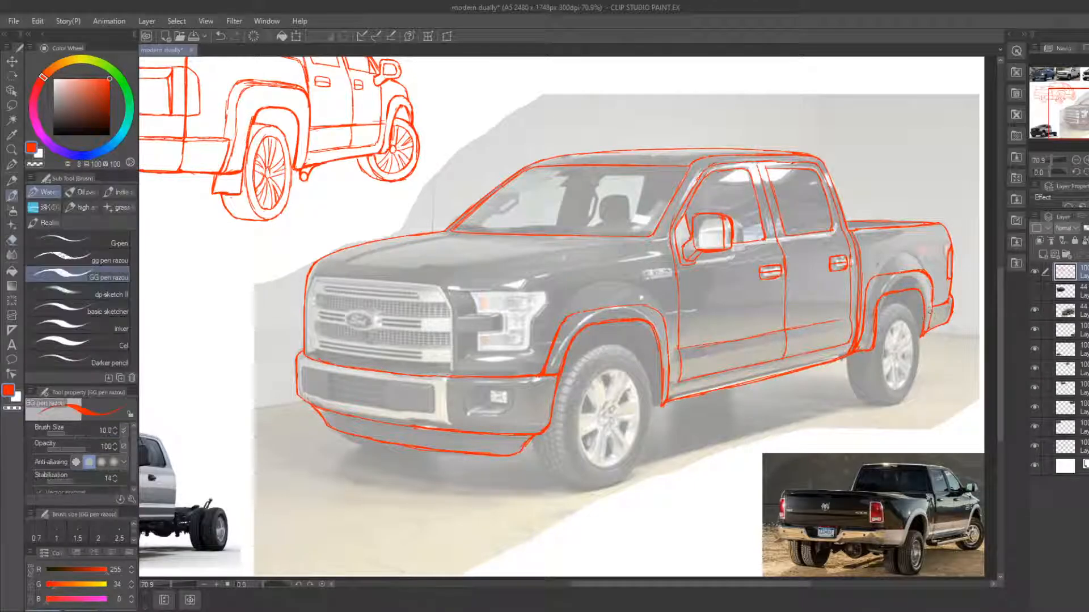
drag(919, 316, 497, 294)
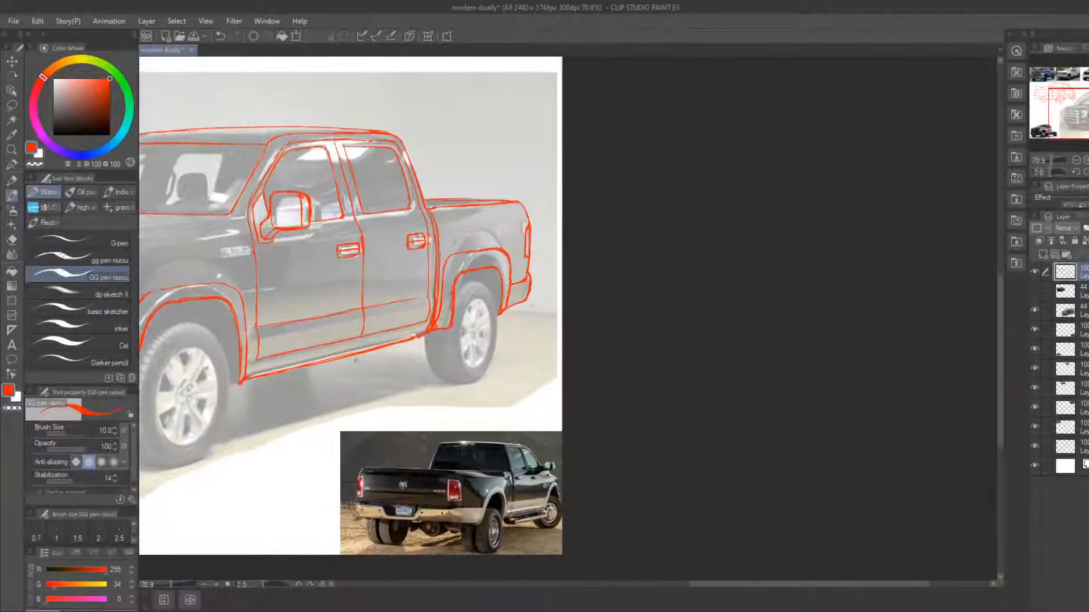
click(12, 150)
click(415, 306)
key(b)
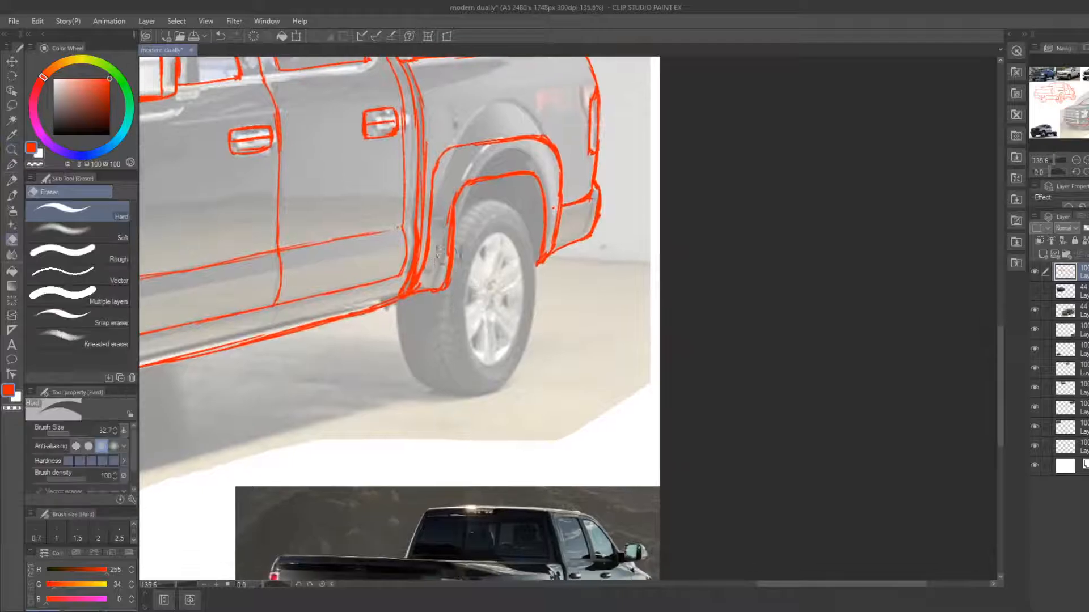
drag(441, 278, 441, 276)
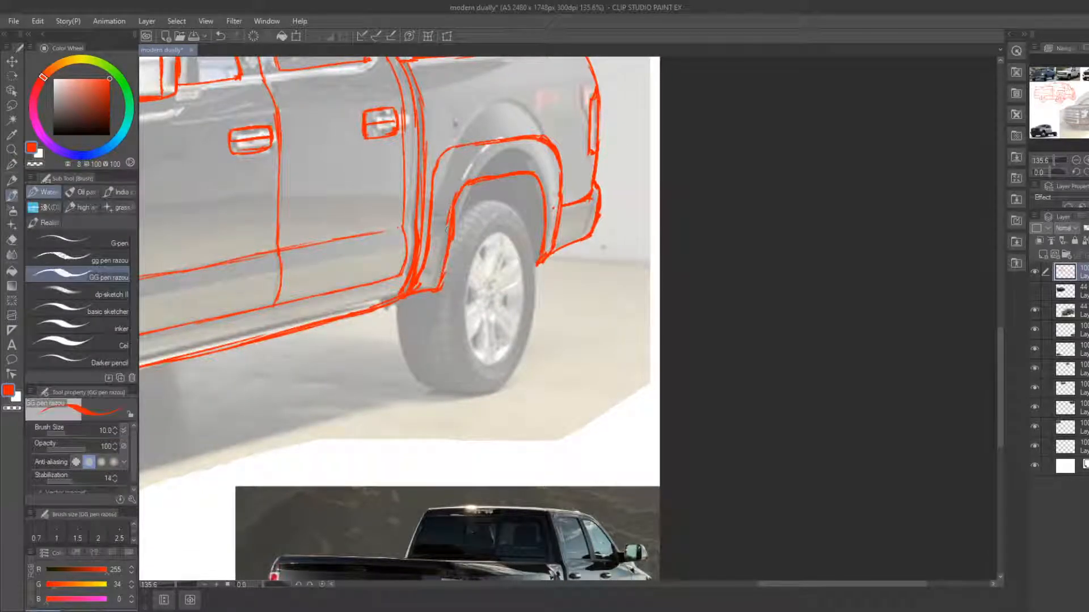
Trace the rear tire's outer contour from the wheel arch around its bottom
mouse_move(396, 311)
mouse_down()
mouse_move(415, 384)
mouse_move(492, 396)
mouse_move(480, 398)
mouse_move(510, 375)
mouse_move(526, 344)
mouse_up()
key(e)
key(b)
key(e)
key(b)
Trace the near edge of the rear tire's sidewall from the ground up towards the wheel arch
mouse_move(479, 393)
mouse_down()
mouse_move(450, 341)
mouse_move(453, 354)
mouse_move(445, 297)
mouse_move(450, 327)
mouse_move(461, 240)
mouse_move(454, 265)
mouse_move(493, 219)
mouse_up()
key(e)
key(b)
drag(456, 268, 491, 215)
key(e)
key(b)
key(e)
mouse_move(466, 249)
mouse_down()
mouse_move(485, 218)
mouse_move(463, 244)
mouse_up()
key(b)
drag(447, 325, 465, 233)
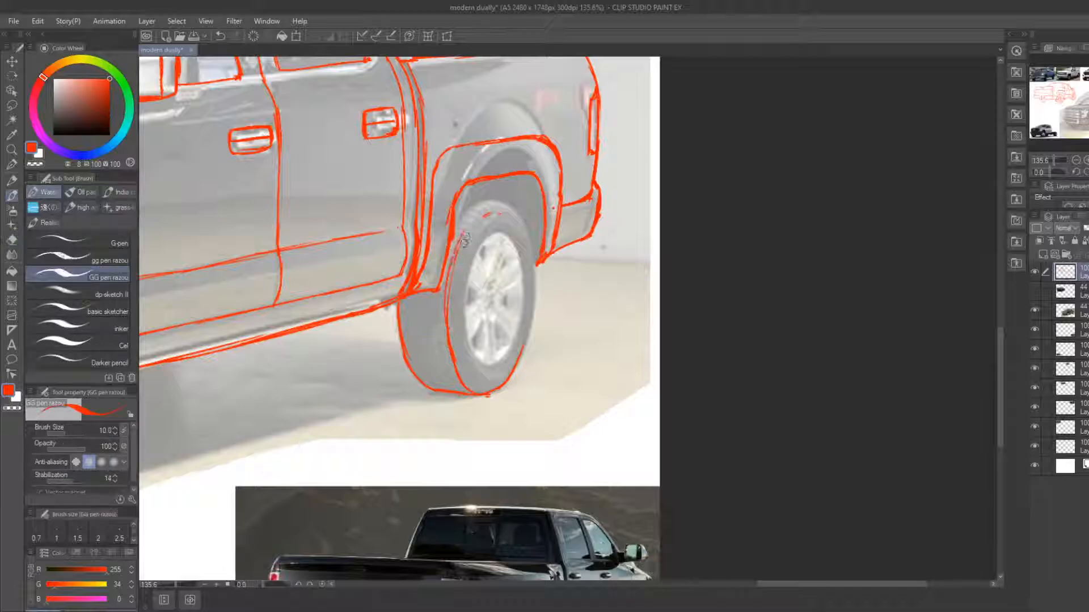
Close the rear tire's sidewall ellipse over its top and down its rearward side
mouse_move(450, 274)
mouse_down()
mouse_move(482, 215)
mouse_move(512, 213)
mouse_up()
key(e)
mouse_move(494, 218)
mouse_down()
mouse_move(534, 298)
mouse_move(507, 377)
mouse_move(488, 391)
mouse_move(517, 350)
mouse_move(523, 360)
mouse_move(535, 293)
mouse_up()
key(b)
key(e)
key(b)
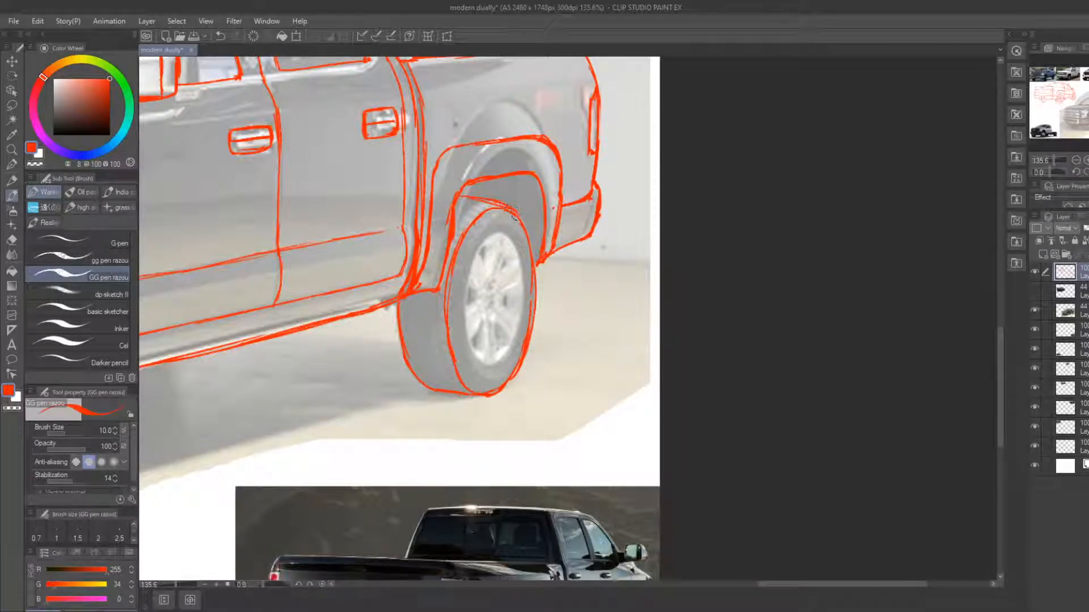
Trace the rear tire's upper tread edge inside the wheel arch and add a mud flap behind the wheel
drag(513, 215, 526, 239)
key(e)
drag(483, 205, 464, 197)
key(b)
drag(538, 264, 552, 314)
key(e)
key(b)
On the rear-view truck sketch, draw a small mud flap edge across the front tire's tread and erase the excess
drag(441, 422, 752, 372)
drag(381, 371, 503, 300)
drag(569, 385, 792, 576)
mouse_move(227, 67)
mouse_down()
mouse_move(517, 211)
mouse_move(647, 298)
mouse_up()
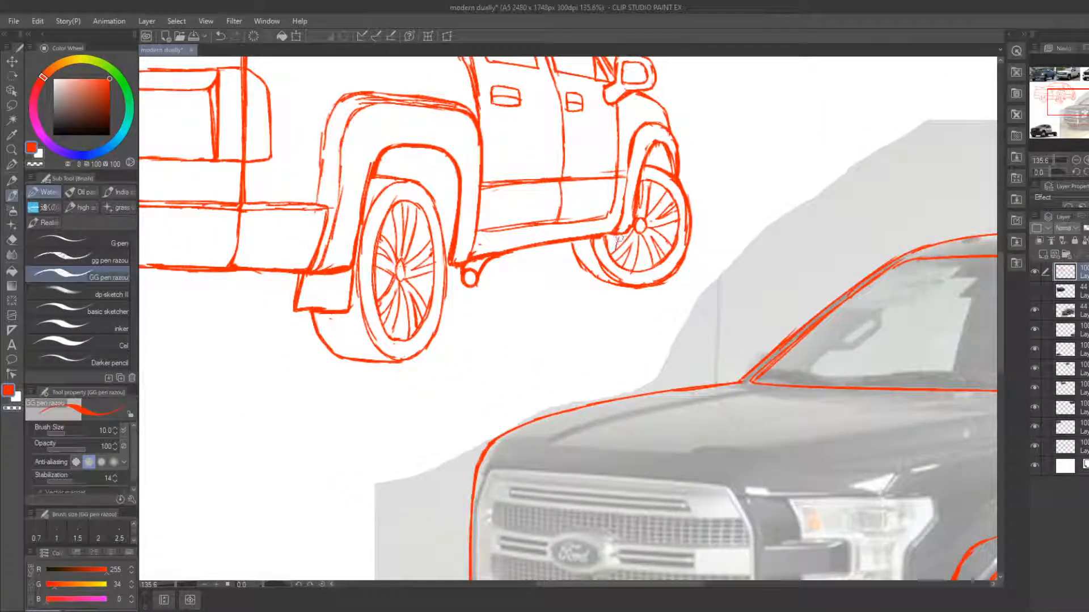
key(e)
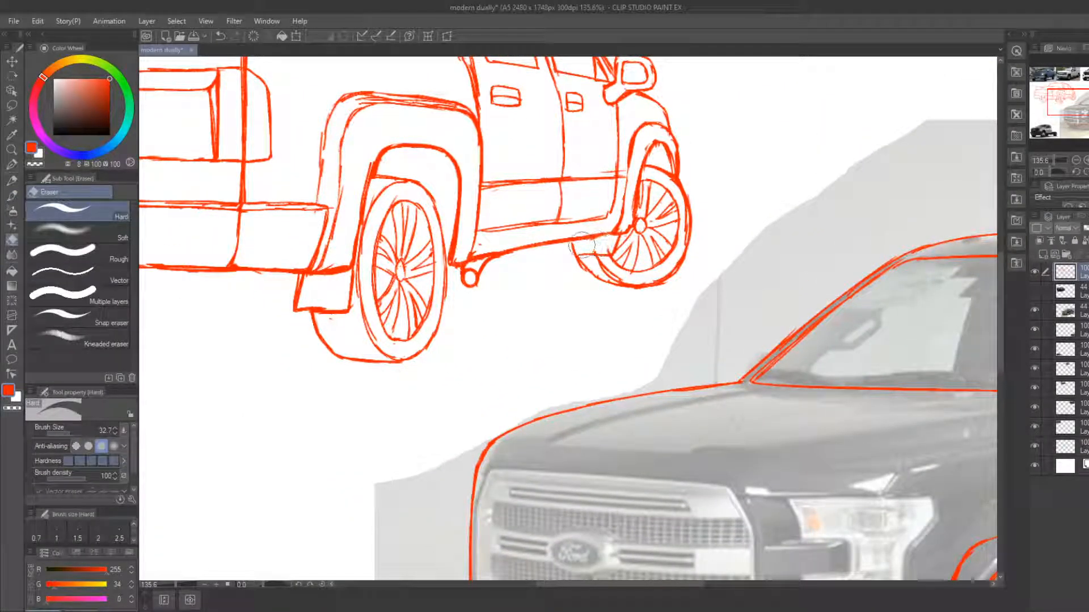
key(b)
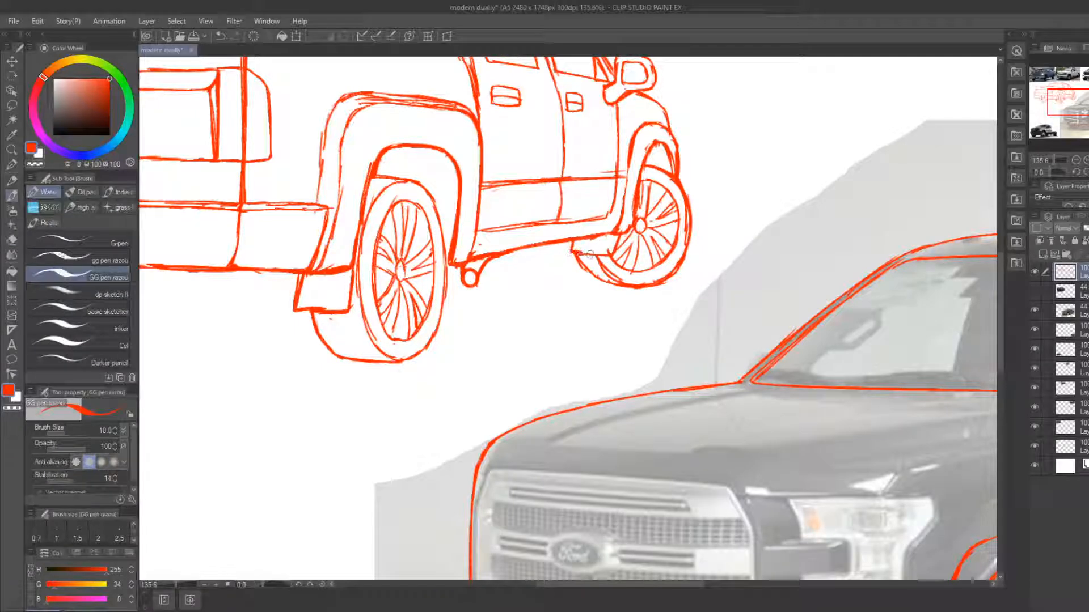
Trace the sidewall ellipse of the front-view truck's near front tire
drag(701, 342, 500, 262)
mouse_move(763, 541)
mouse_down()
mouse_move(654, 377)
mouse_move(567, 291)
mouse_move(434, 214)
mouse_up()
mouse_move(474, 448)
mouse_down()
mouse_move(440, 335)
mouse_move(450, 284)
mouse_move(498, 209)
mouse_move(568, 206)
mouse_move(555, 199)
mouse_move(599, 259)
mouse_move(598, 372)
mouse_up()
mouse_move(474, 449)
mouse_down()
mouse_move(525, 463)
mouse_move(561, 439)
mouse_move(580, 421)
mouse_move(604, 355)
mouse_move(554, 454)
mouse_up()
key(e)
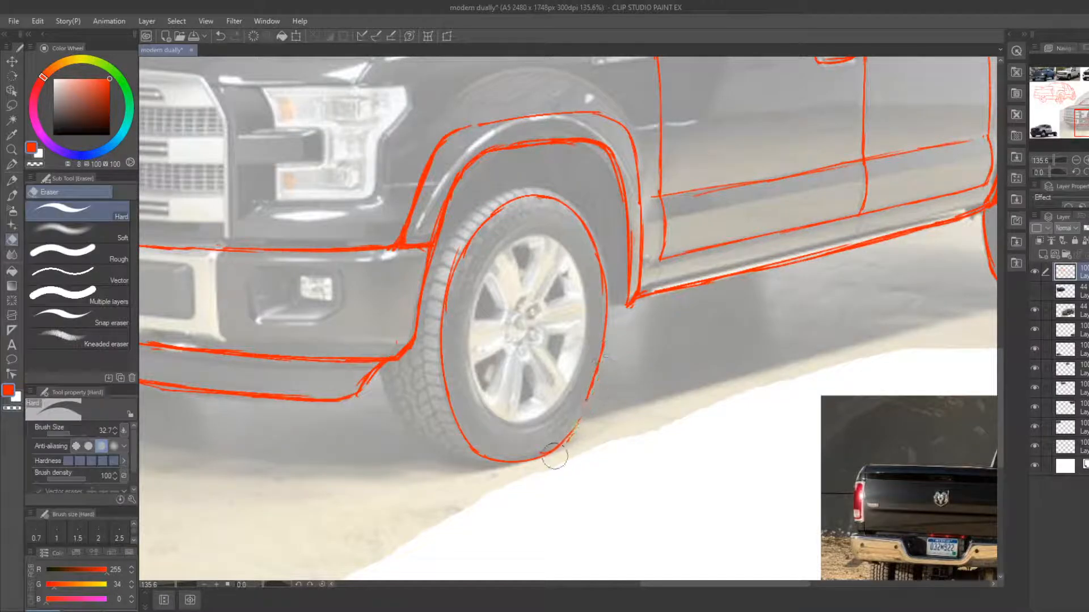
key(b)
mouse_move(604, 344)
mouse_down()
mouse_move(579, 417)
mouse_move(556, 440)
mouse_up()
Refine the lower curve of the front tire's sidewall with the eraser and pen
key(e)
key(b)
mouse_move(481, 450)
mouse_down()
mouse_move(494, 468)
mouse_move(511, 450)
mouse_move(555, 456)
mouse_up()
key(e)
key(b)
key(e)
key(b)
drag(547, 453, 576, 423)
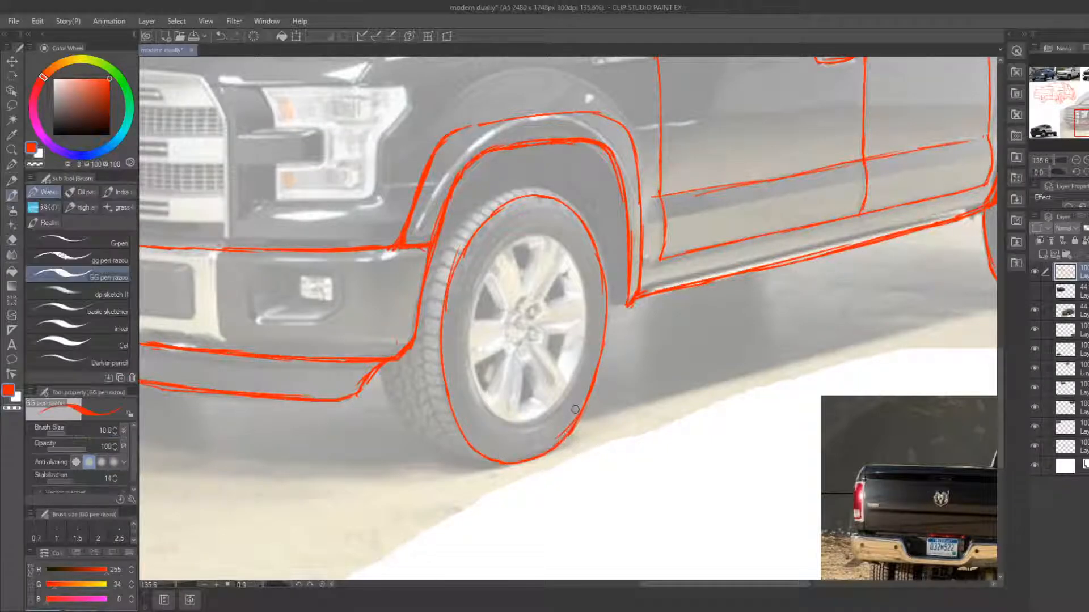
Trace the front tire's outer tread contour from the bumper corner down to the ground
mouse_move(379, 368)
mouse_down()
mouse_move(401, 422)
mouse_move(436, 453)
mouse_move(500, 462)
mouse_up()
key(e)
key(b)
drag(436, 452, 505, 464)
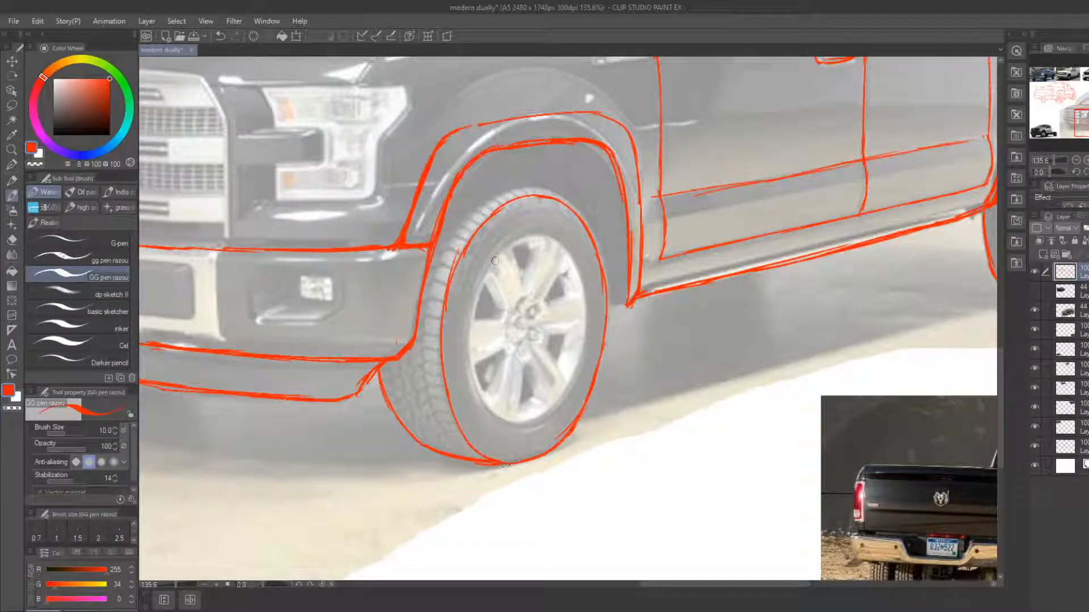
Draw the front tire's upper tread edge inside the wheel arch and clean up where it meets the arch
drag(468, 180, 576, 209)
key(e)
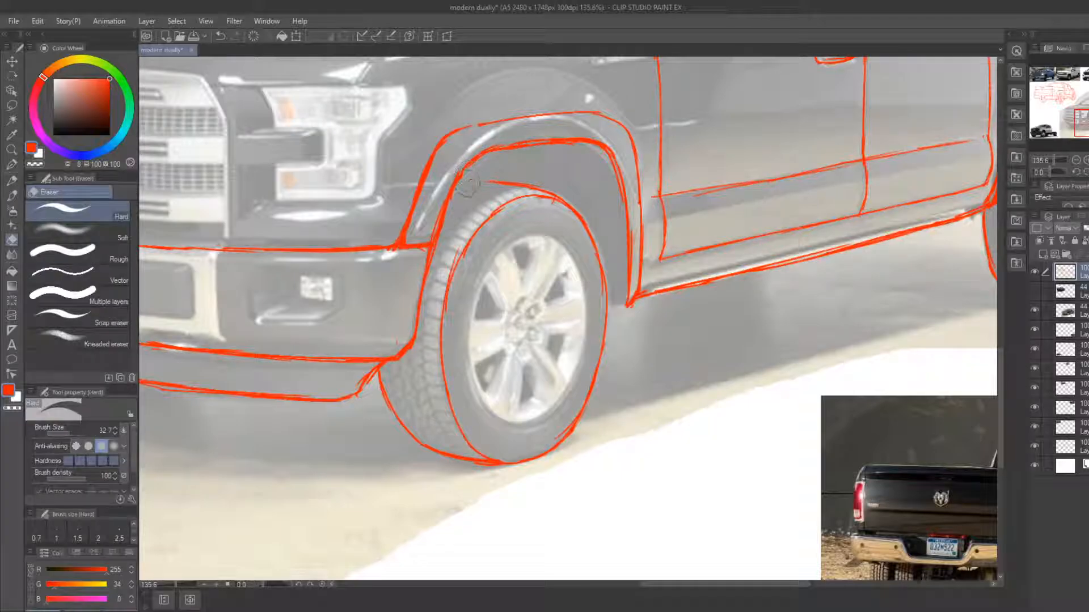
key(b)
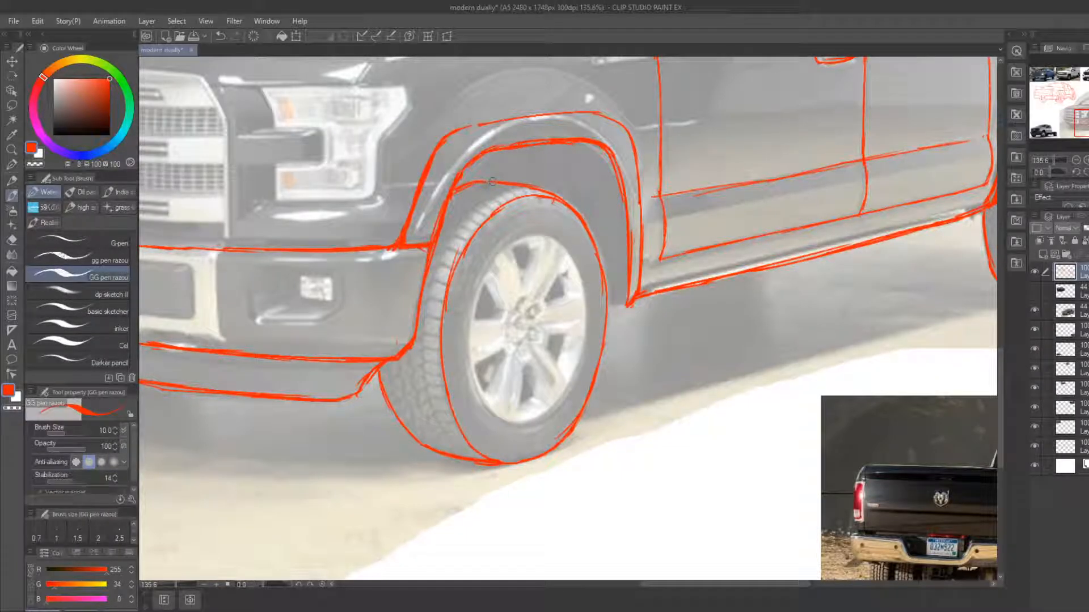
key(e)
drag(458, 199, 472, 192)
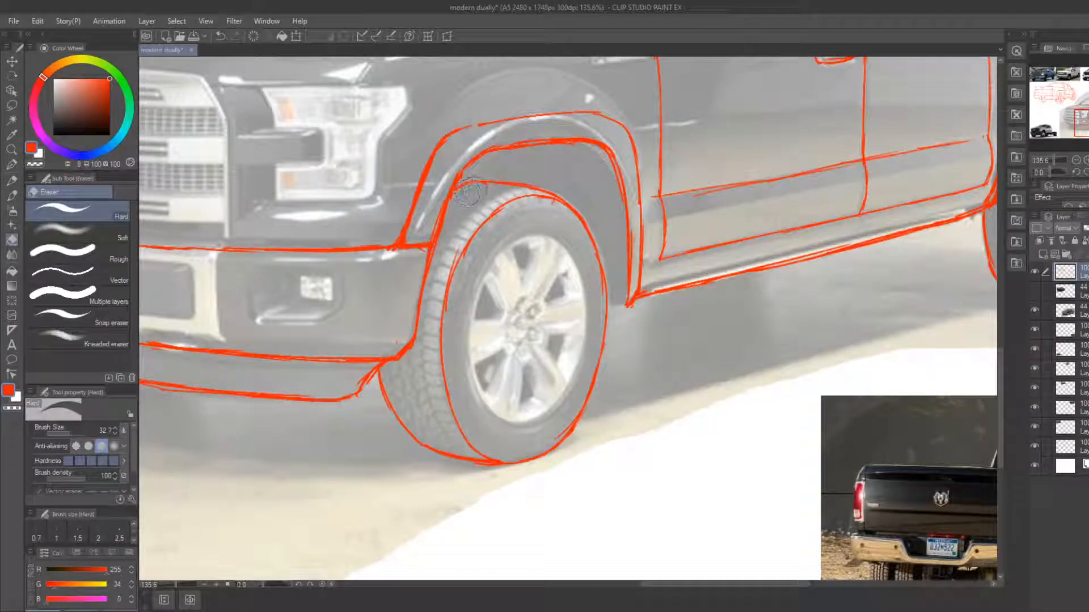
key(b)
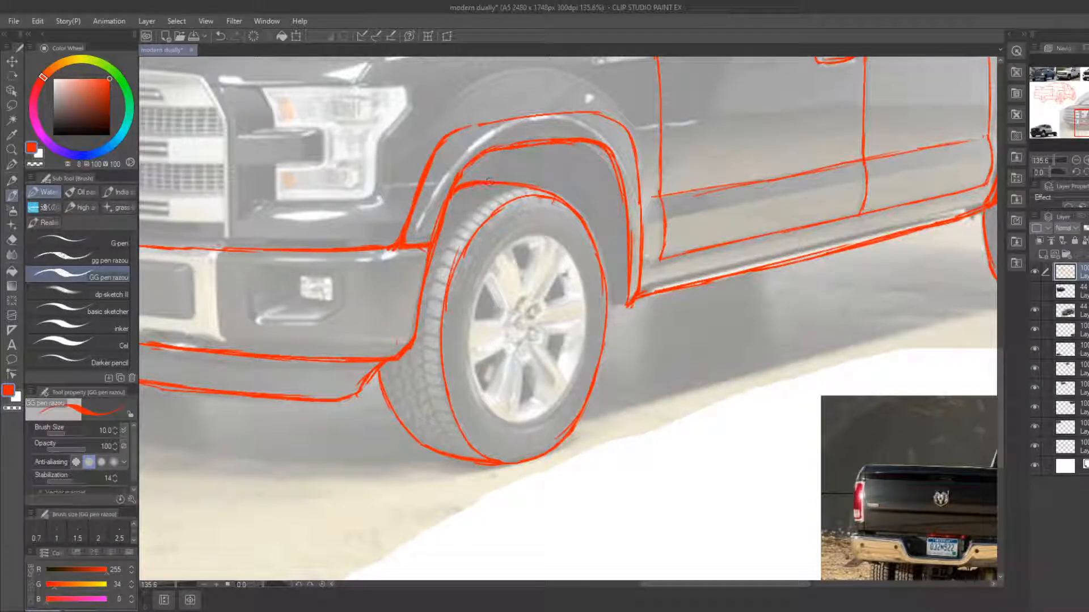
Trace the rim ellipse of the front wheel
mouse_move(494, 413)
mouse_down()
mouse_move(471, 323)
mouse_move(486, 278)
mouse_up()
drag(472, 365, 491, 268)
mouse_move(474, 323)
mouse_down()
mouse_move(495, 258)
mouse_move(534, 239)
mouse_move(572, 259)
mouse_move(584, 371)
mouse_up()
mouse_move(496, 420)
mouse_down()
mouse_move(519, 423)
mouse_move(559, 400)
mouse_move(585, 332)
mouse_up()
key(e)
key(b)
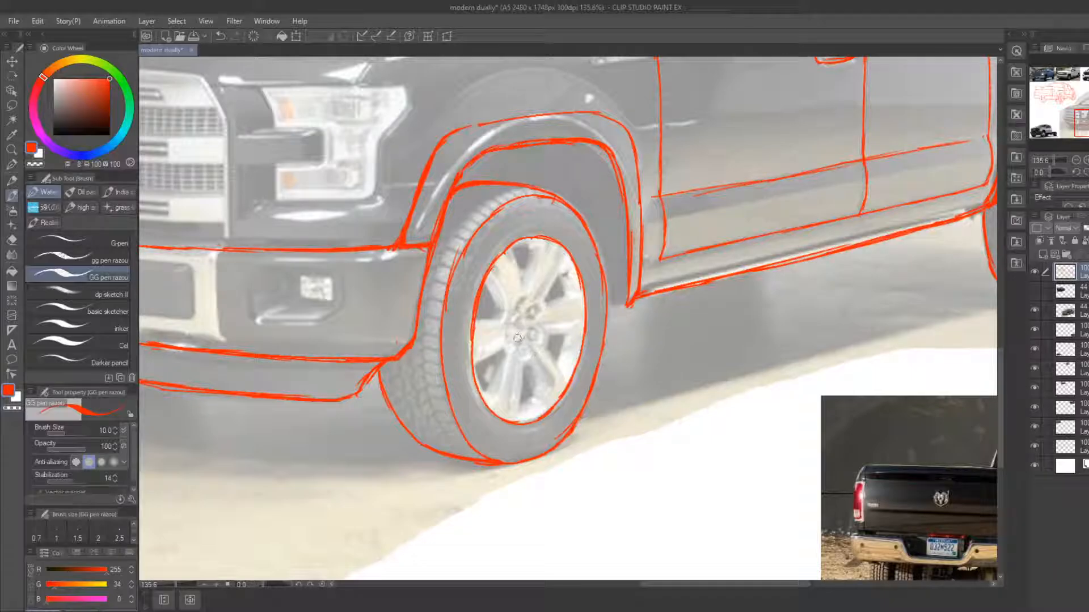
Draw the front wheel's hub and the first set of curved spoke lines out to the rim
drag(518, 338, 516, 249)
mouse_move(531, 317)
mouse_down()
mouse_move(545, 241)
mouse_move(573, 261)
mouse_move(570, 384)
mouse_up()
drag(521, 339, 533, 421)
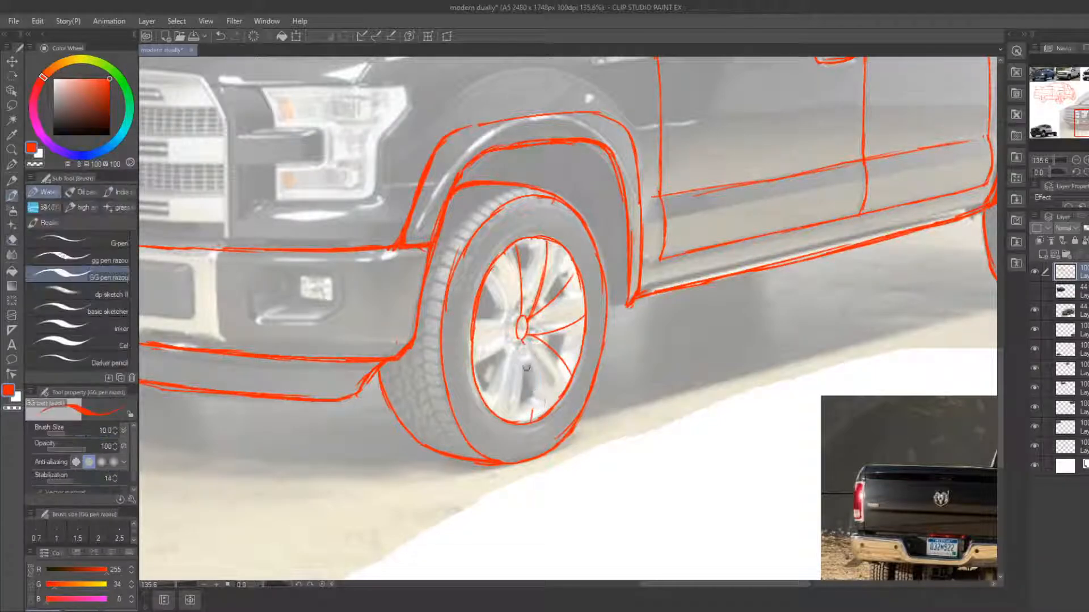
mouse_move(522, 341)
mouse_down()
mouse_move(541, 419)
mouse_move(530, 420)
mouse_move(539, 406)
mouse_up()
key(e)
key(b)
drag(521, 342, 503, 415)
mouse_move(474, 372)
mouse_down()
mouse_move(518, 342)
mouse_move(486, 367)
mouse_move(508, 330)
mouse_up()
key(e)
key(b)
key(e)
key(b)
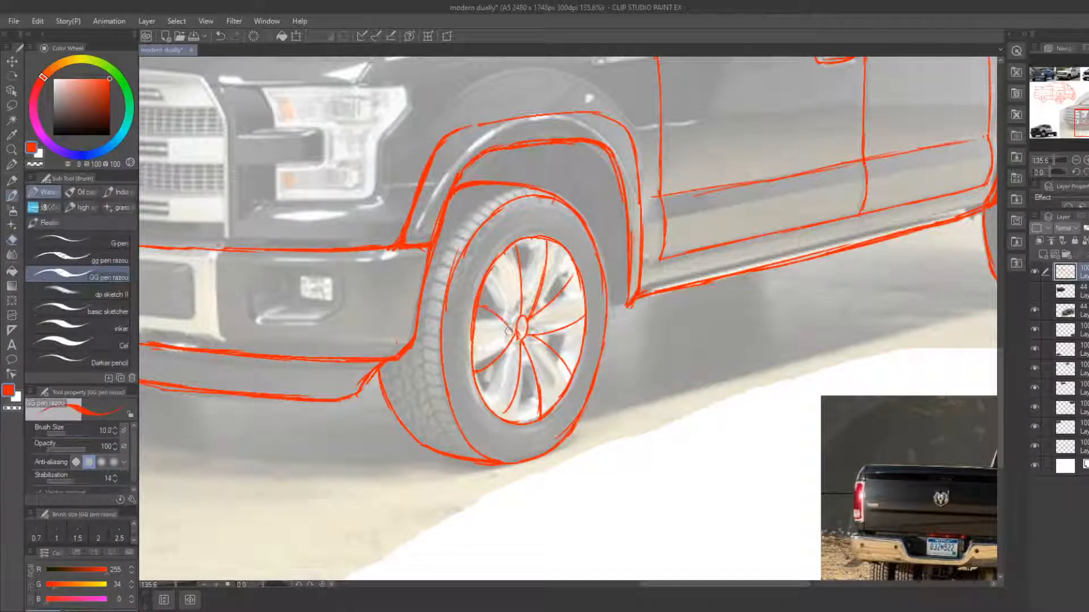
Add second contour lines to the front wheel's upper and lower spokes
mouse_move(492, 269)
mouse_down()
mouse_move(521, 316)
mouse_move(486, 294)
mouse_move(503, 301)
mouse_up()
key(e)
key(b)
drag(526, 245, 529, 293)
key(e)
key(b)
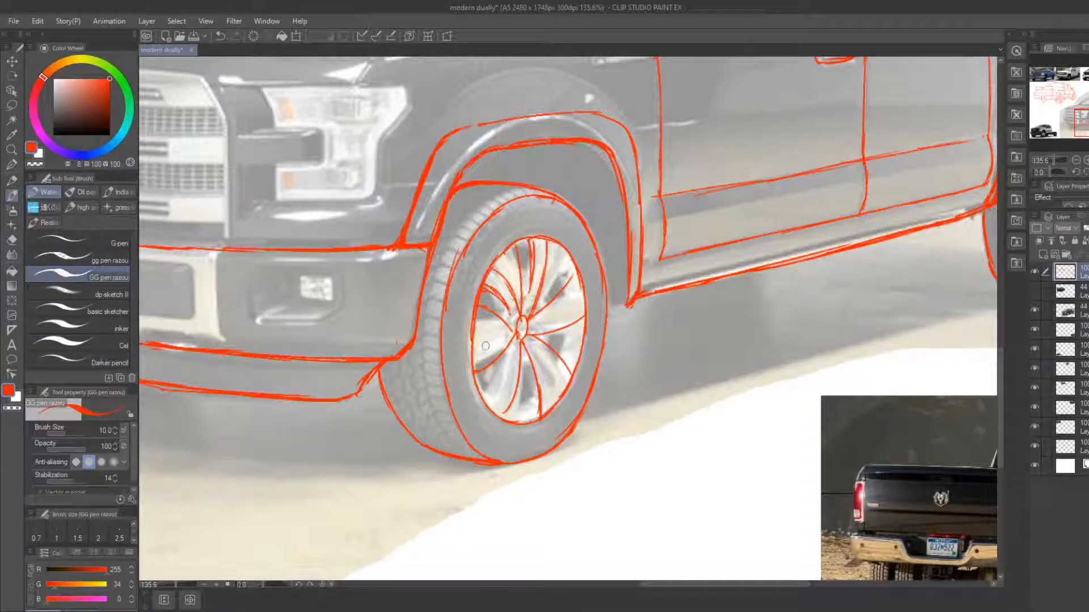
key(e)
mouse_move(518, 353)
mouse_down()
mouse_move(492, 399)
mouse_move(480, 395)
mouse_move(488, 406)
mouse_move(564, 392)
mouse_up()
key(b)
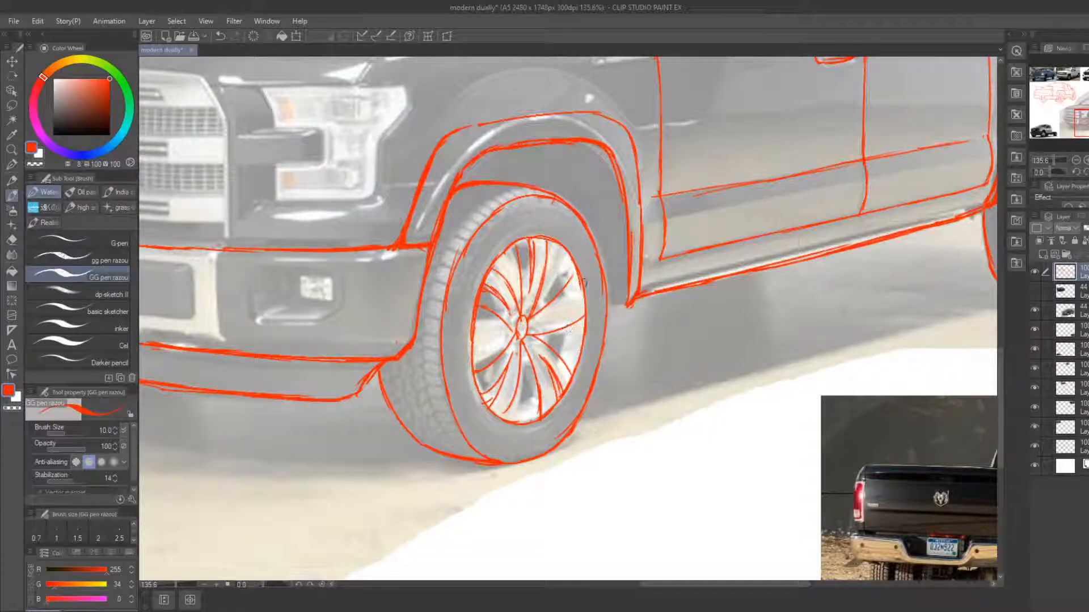
Add the second contour lines to the front wheel's rearward spokes and tidy them with the eraser
drag(583, 289, 547, 317)
drag(584, 296, 544, 324)
key(e)
key(b)
mouse_move(576, 305)
mouse_down()
mouse_move(548, 325)
mouse_move(561, 315)
mouse_move(544, 307)
mouse_up()
key(e)
key(b)
key(e)
Trace the visible bottom of the far front tire beneath the bumper
drag(518, 347, 887, 314)
key(b)
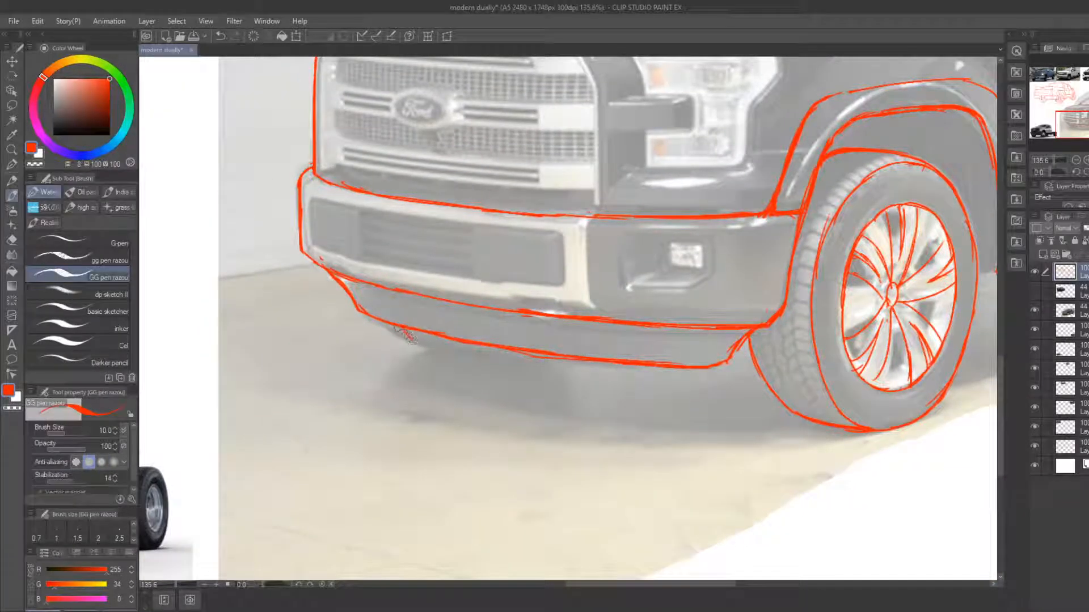
mouse_move(411, 338)
mouse_down()
mouse_move(462, 356)
mouse_move(415, 344)
mouse_up()
key(e)
key(b)
key(e)
key(b)
Redraw the rear tire's sidewall edge, trace its rim ellipse and clean up the bottom contour
drag(668, 394, 331, 398)
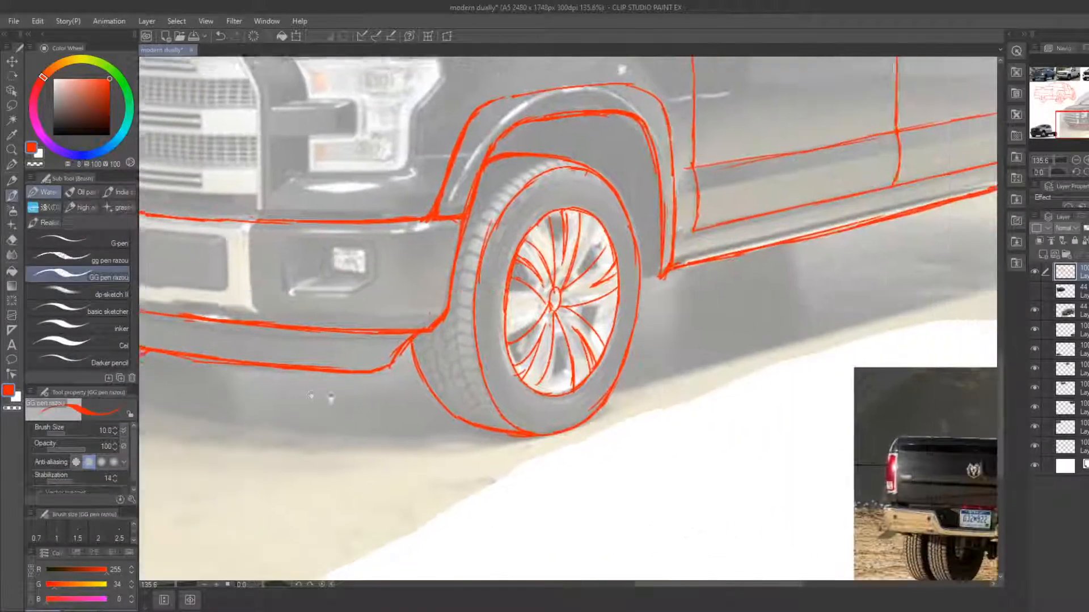
drag(987, 269, 503, 337)
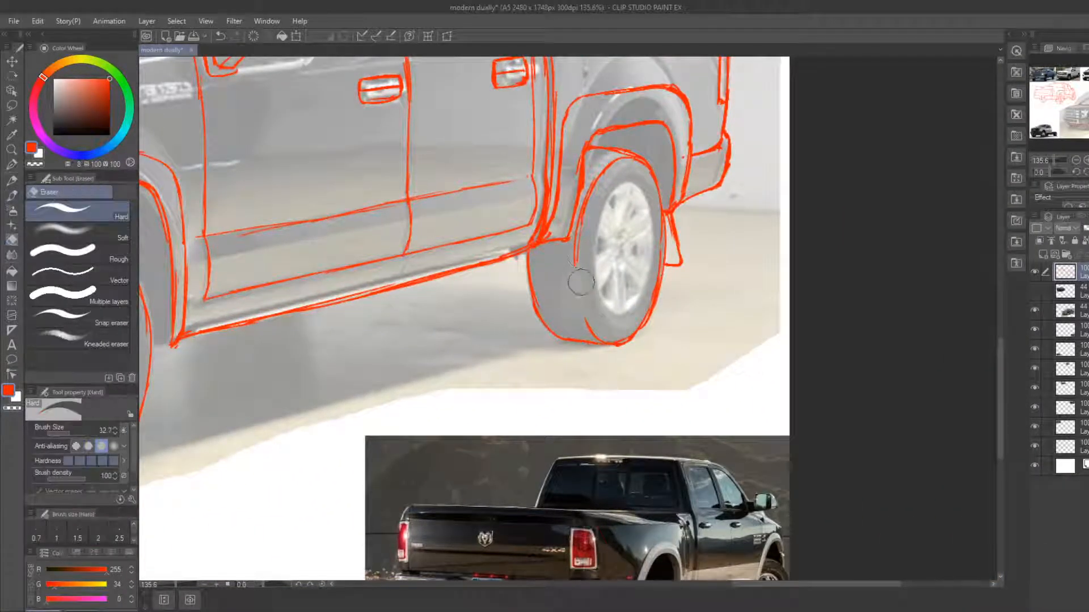
drag(580, 298, 577, 237)
mouse_move(612, 307)
mouse_down()
mouse_move(601, 210)
mouse_move(618, 183)
mouse_move(640, 190)
mouse_move(647, 249)
mouse_move(614, 313)
mouse_up()
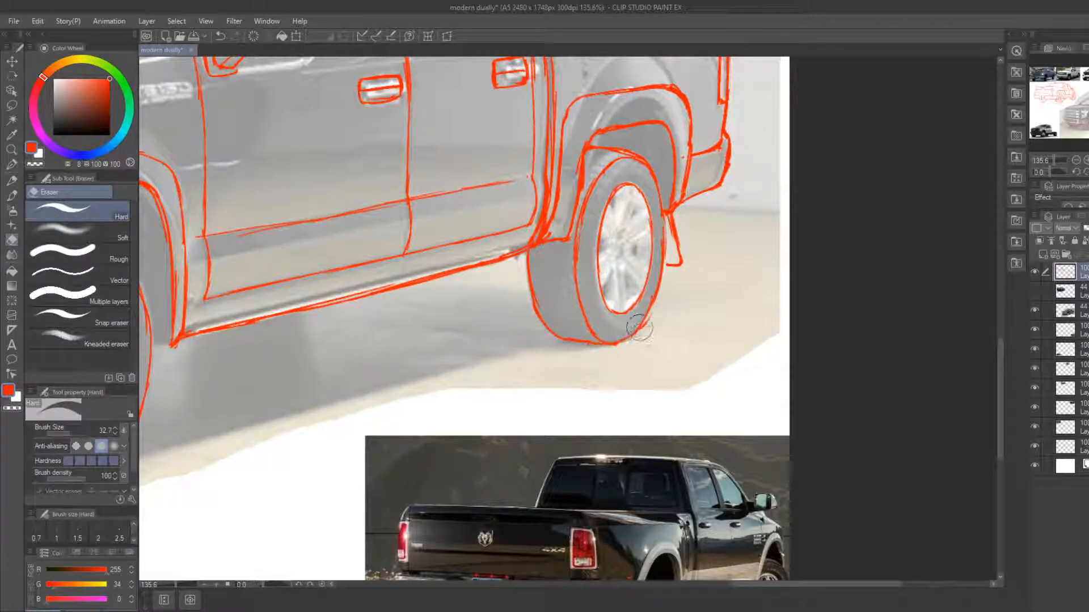
key(b)
key(e)
drag(622, 353, 602, 348)
key(b)
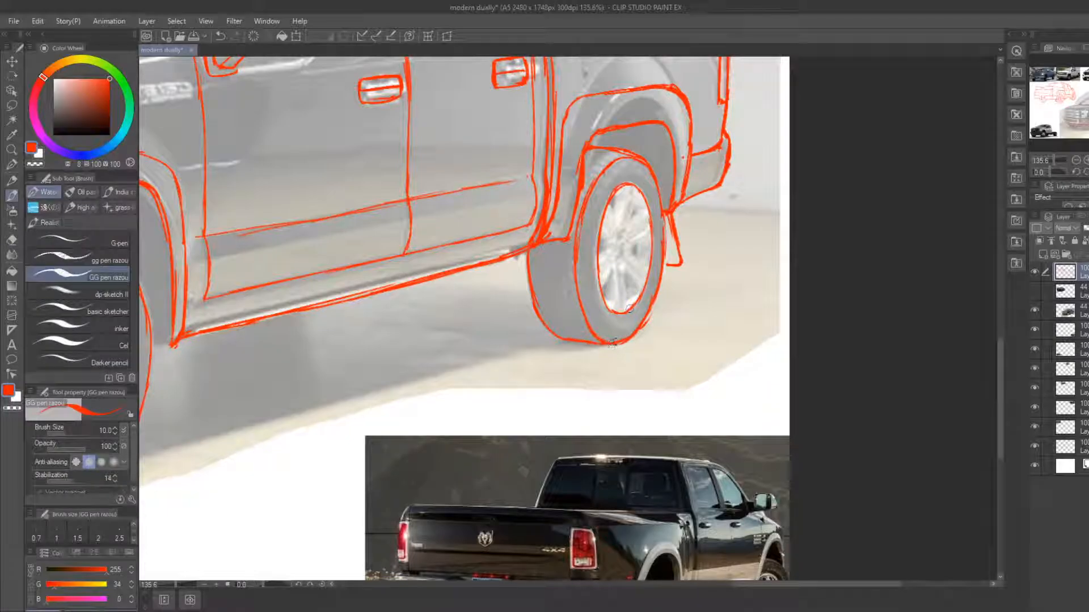
Draw the main spoke lines of the rear wheel from the hub to the rim
mouse_move(619, 234)
mouse_down()
mouse_move(622, 258)
mouse_move(619, 191)
mouse_move(615, 242)
mouse_move(625, 236)
mouse_move(620, 217)
mouse_move(608, 237)
mouse_move(615, 200)
mouse_move(617, 246)
mouse_move(649, 212)
mouse_up()
key(e)
key(b)
mouse_move(621, 256)
mouse_down()
mouse_move(645, 246)
mouse_move(627, 275)
mouse_move(624, 311)
mouse_move(635, 285)
mouse_move(613, 272)
mouse_move(611, 304)
mouse_up()
key(e)
key(b)
mouse_move(619, 257)
mouse_down()
mouse_move(595, 277)
mouse_move(605, 210)
mouse_move(616, 242)
mouse_up()
key(e)
key(b)
key(e)
key(b)
Add the remaining spoke contours to the upper and lower parts of the rear wheel
drag(621, 188, 622, 220)
mouse_move(626, 185)
mouse_down()
mouse_move(650, 216)
mouse_move(632, 245)
mouse_up()
key(e)
key(b)
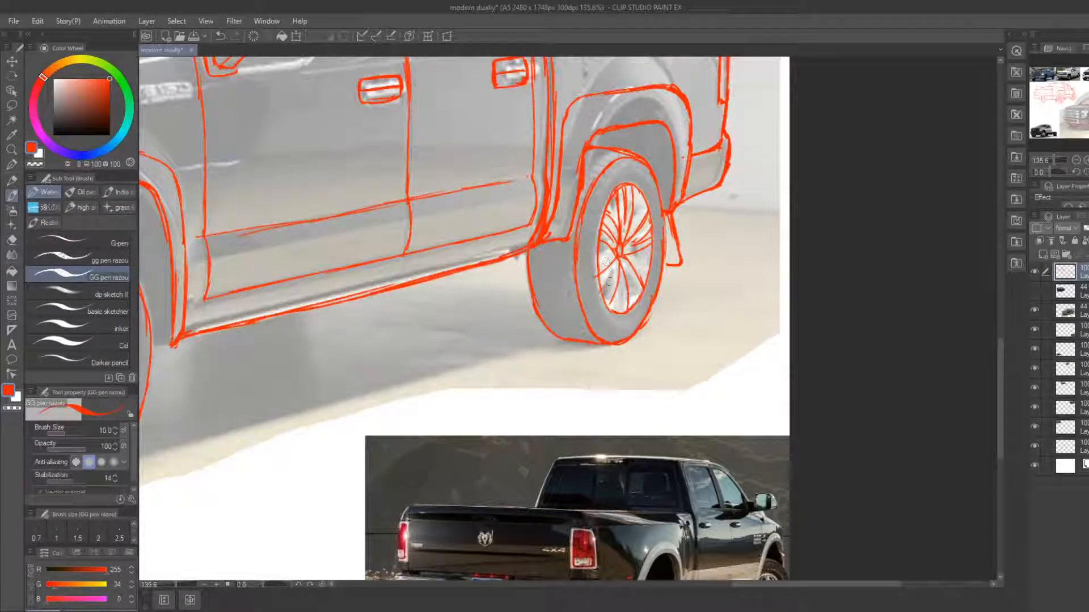
mouse_move(602, 296)
mouse_down()
mouse_move(612, 273)
mouse_move(631, 300)
mouse_move(628, 274)
mouse_up()
key(e)
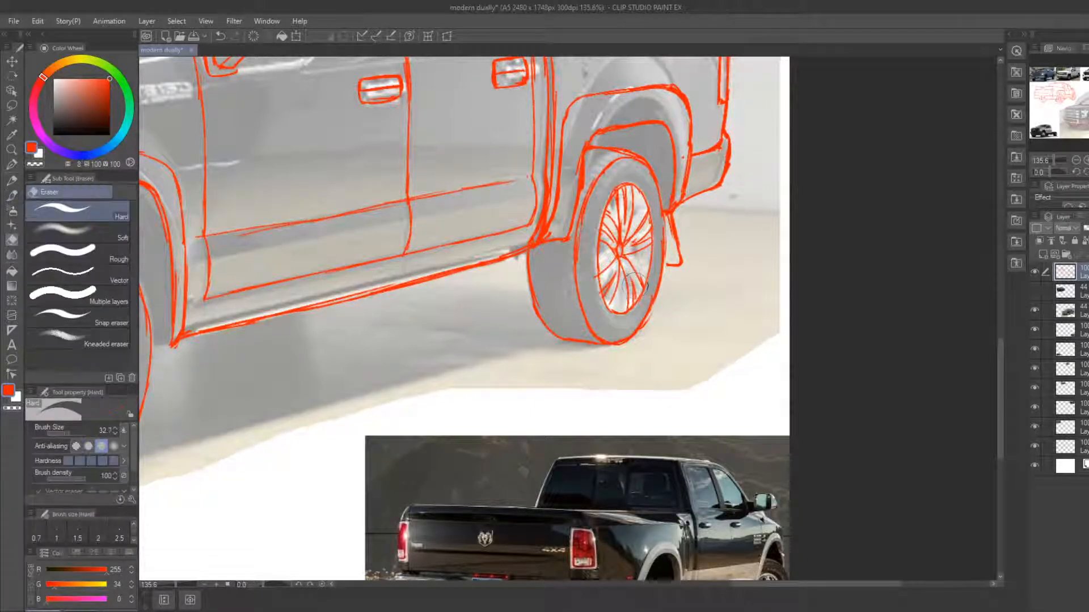
key(b)
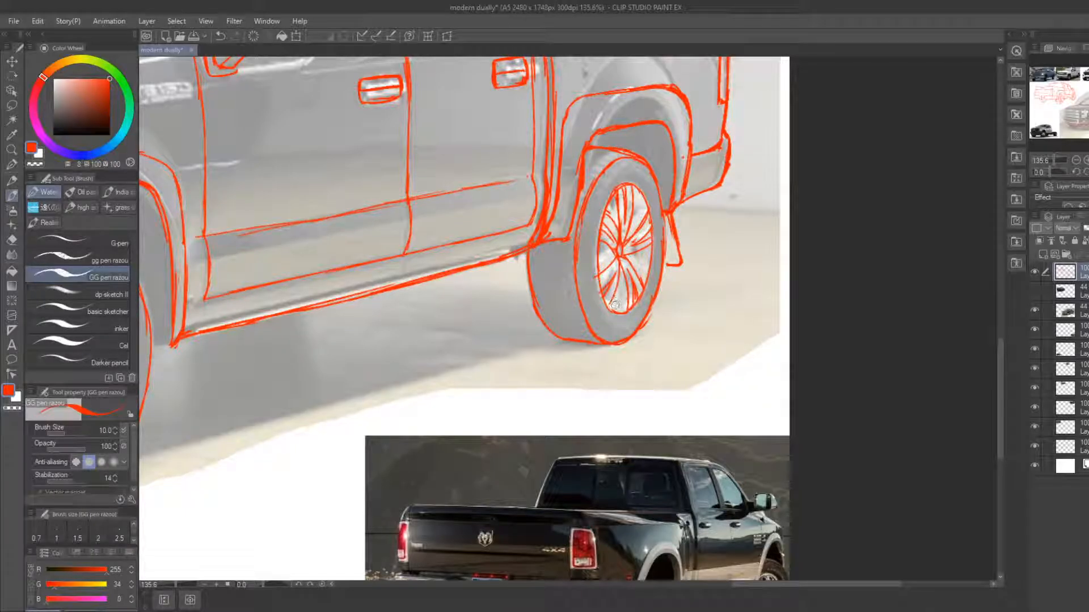
Close the gap at the hood's front corner and trace the hood's front edge above the grille to the headlight
click(12, 150)
mouse_move(427, 307)
mouse_down()
mouse_move(394, 293)
mouse_move(618, 303)
mouse_up()
key(e)
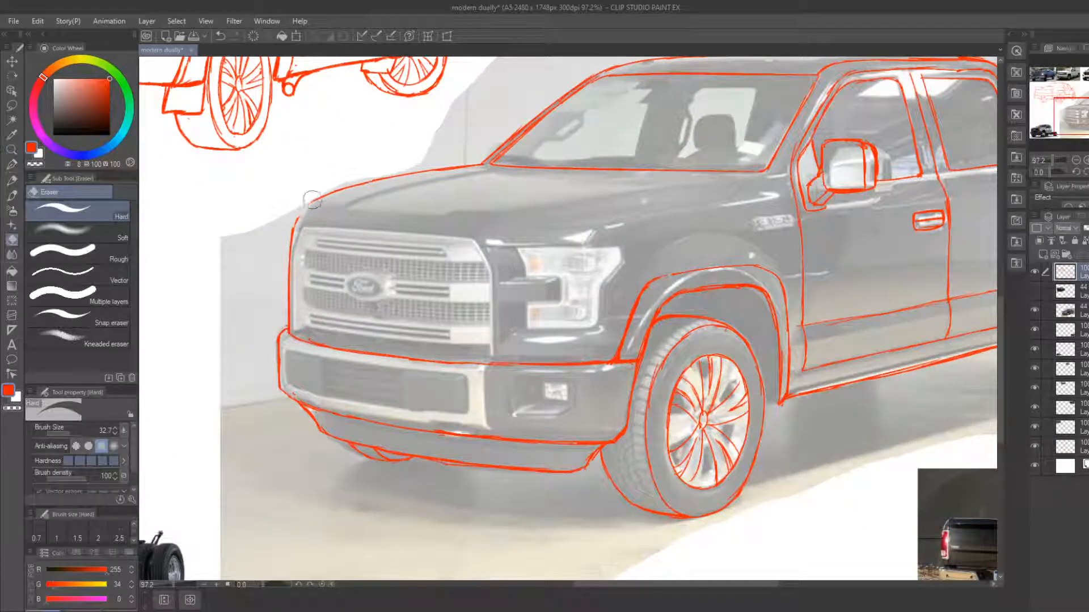
key(p)
mouse_move(313, 200)
mouse_down()
mouse_move(287, 250)
mouse_move(397, 225)
mouse_move(321, 219)
mouse_move(467, 233)
mouse_up()
key(e)
key(b)
key(e)
key(b)
key(e)
key(b)
key(e)
drag(363, 226, 589, 233)
key(b)
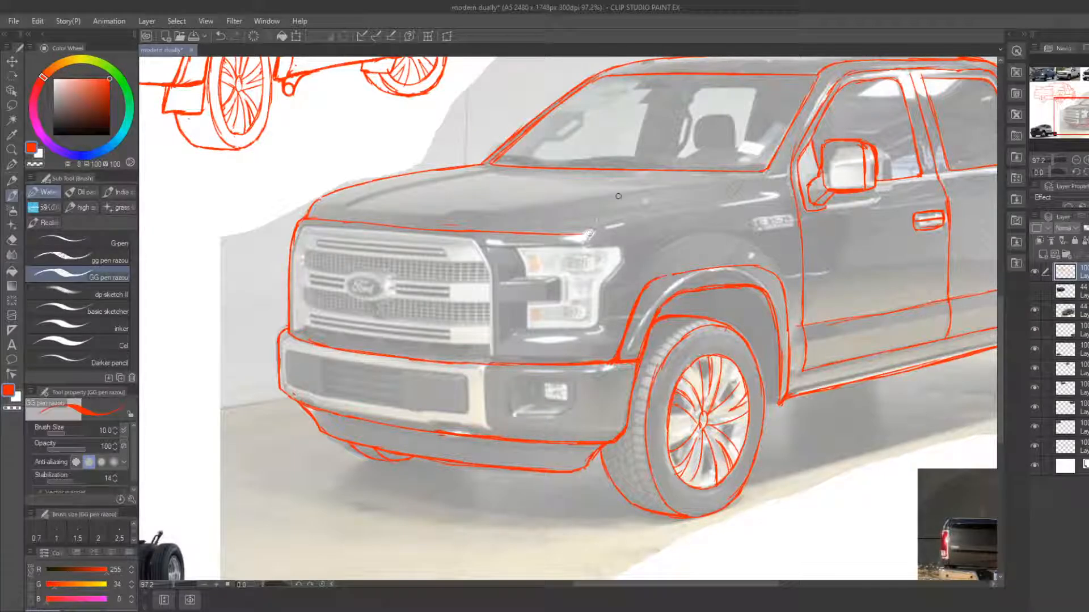
Draw the hood's side crease from the grille's upper corner back towards the windshield base
drag(478, 234, 654, 201)
key(e)
drag(541, 216, 784, 176)
key(b)
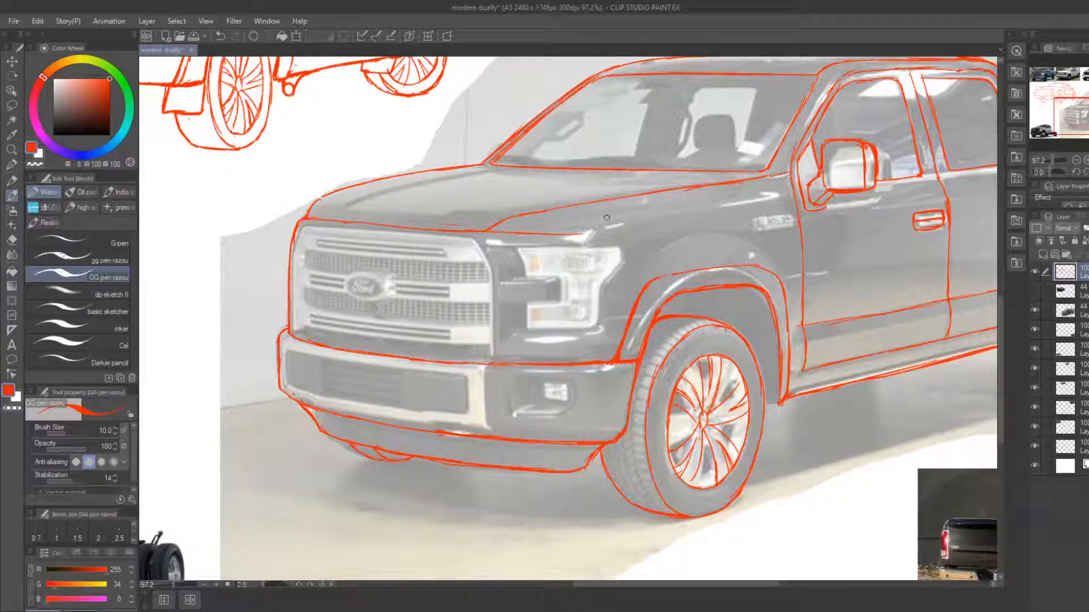
Draw the hood-to-fender seam lines from the headlight back to the front door and trim them
drag(507, 229, 785, 183)
key(e)
mouse_move(720, 194)
mouse_down()
mouse_move(790, 193)
mouse_move(672, 215)
mouse_up()
key(b)
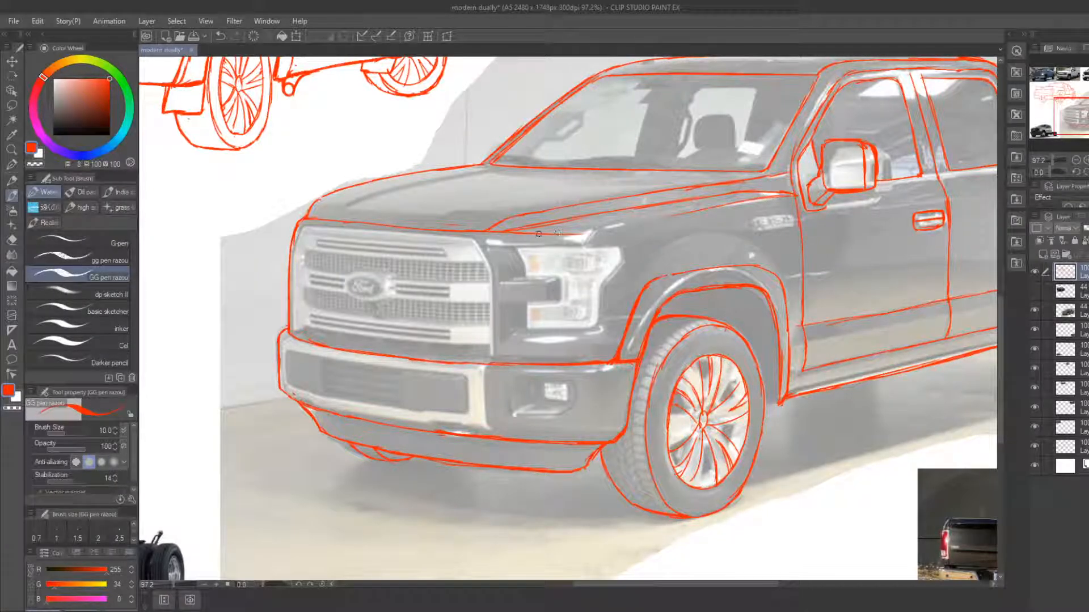
Trace the lower line of the bed rail from the cab to the rear of the bed
drag(539, 233, 956, 169)
scroll(862, 195, right, 2)
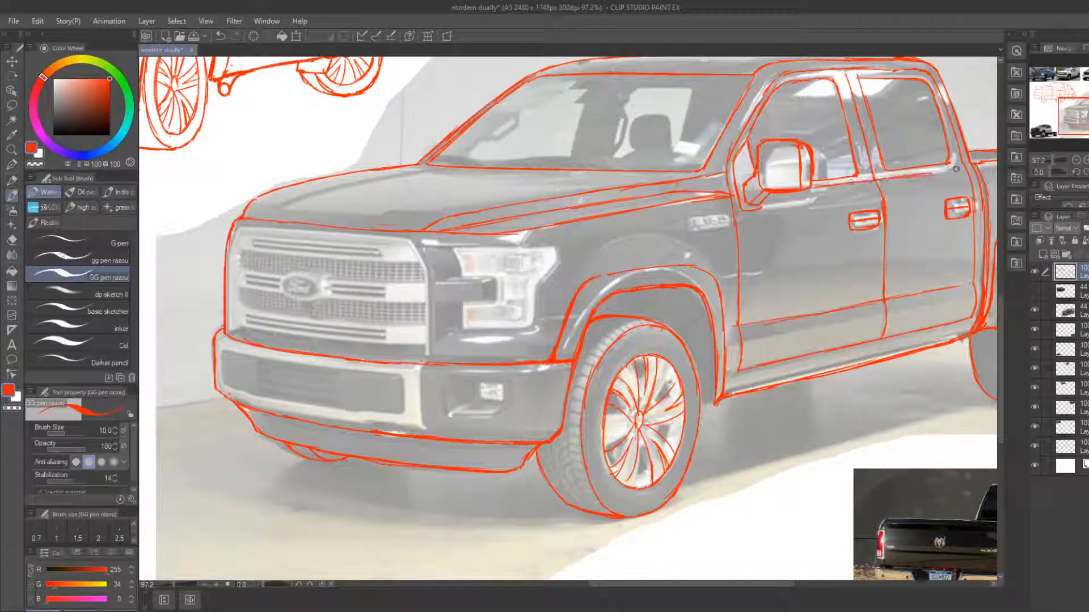
scroll(953, 168, right, 4)
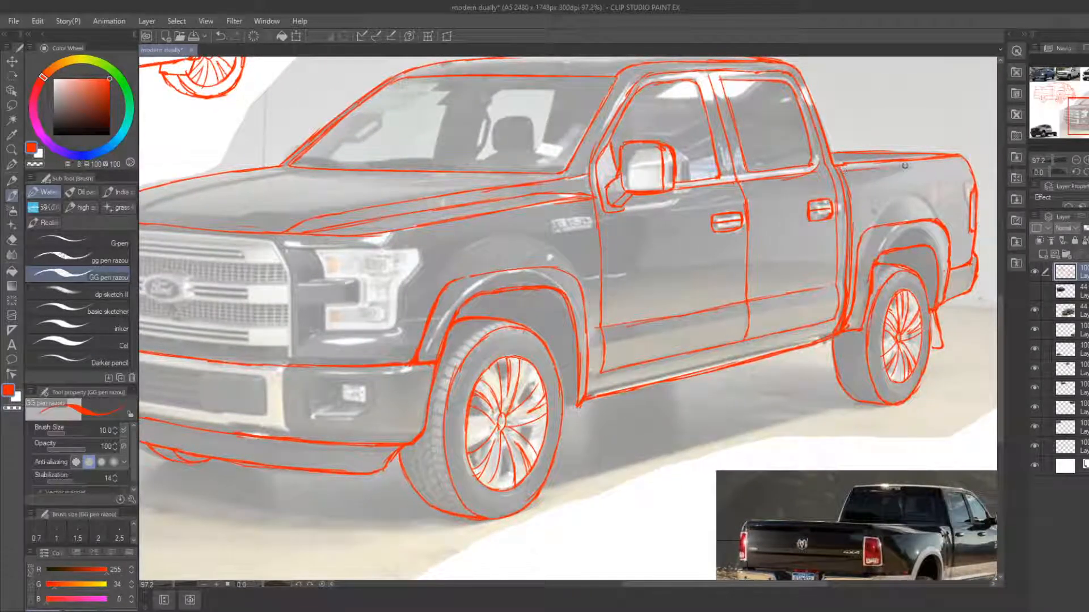
drag(841, 170, 953, 161)
Reinforce the top contour of the front fender flare and clean up its rear corner
scroll(567, 227, left, 4)
scroll(567, 227, down, 2)
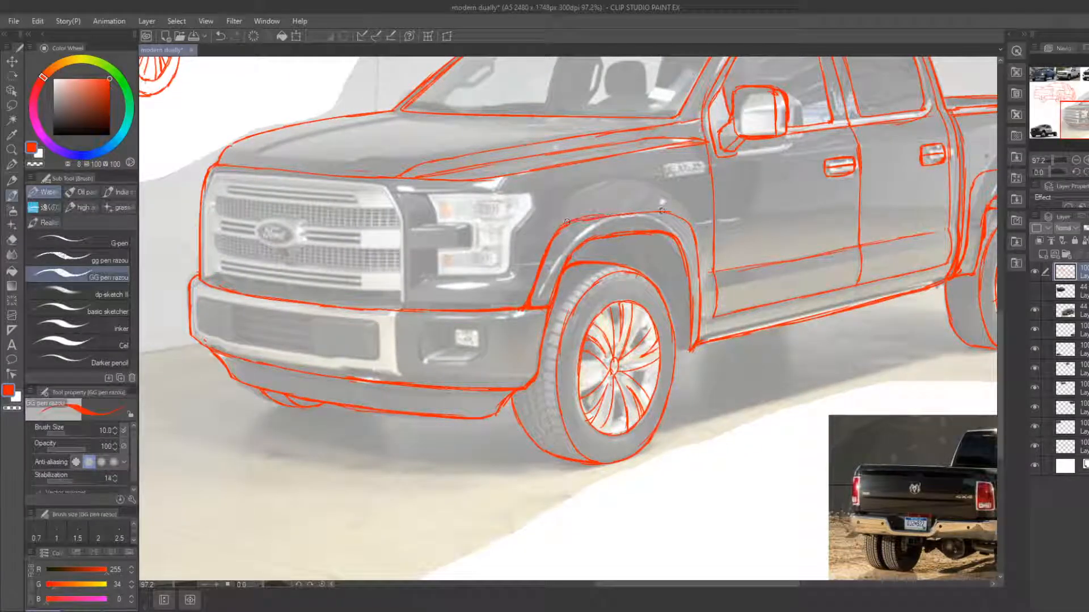
key(e)
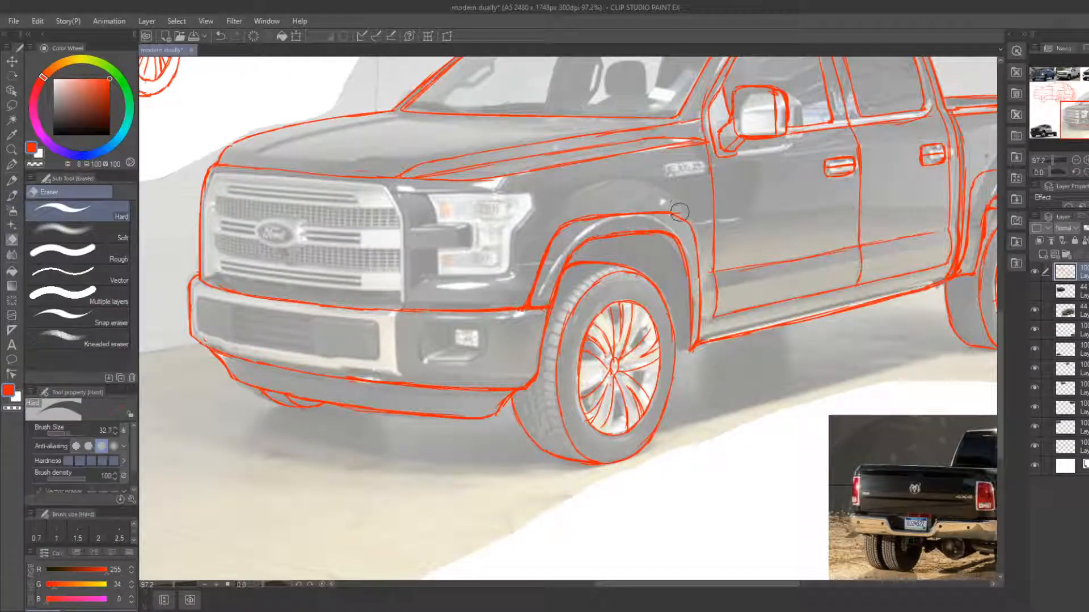
key(b)
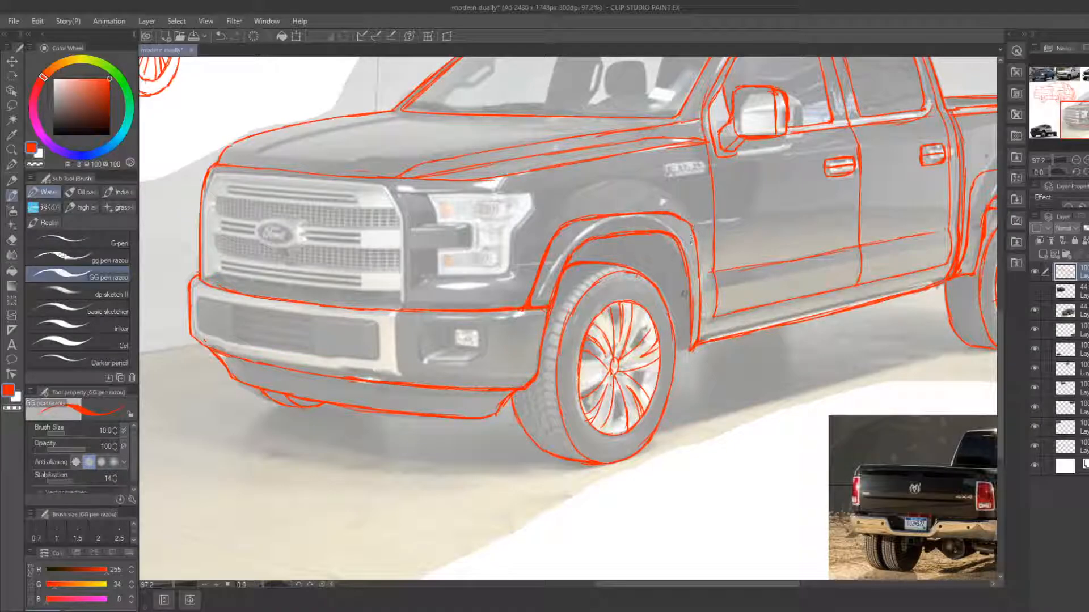
Draw the mud flap behind the front wheel, extending down from the rear end of the fender flare
key(e)
key(b)
drag(675, 352, 691, 351)
drag(734, 379, 657, 357)
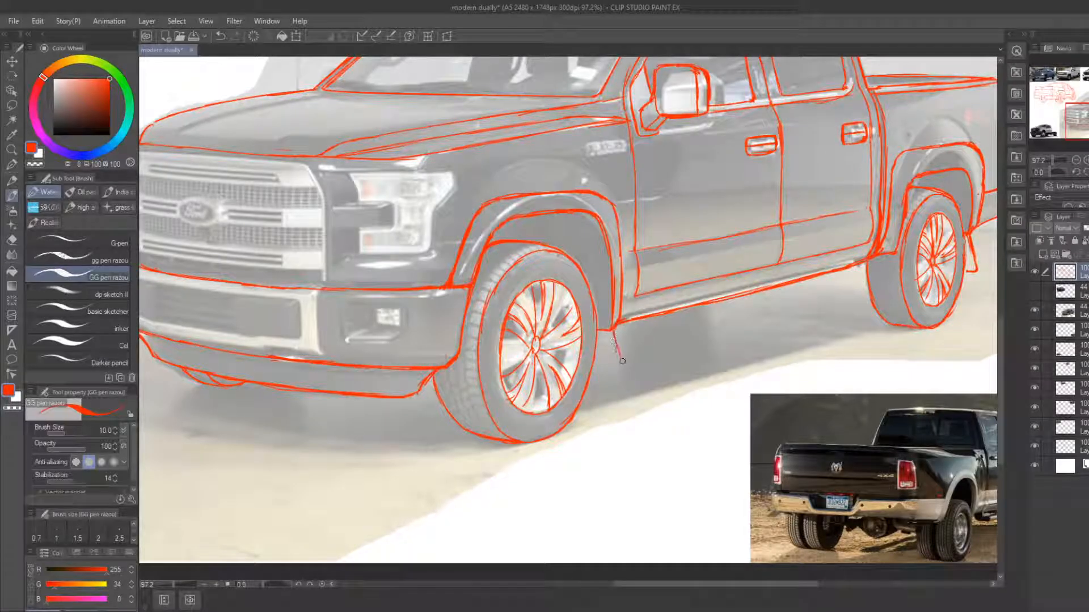
mouse_move(623, 361)
mouse_down()
mouse_move(596, 359)
mouse_move(635, 378)
mouse_up()
key(e)
key(p)
key(e)
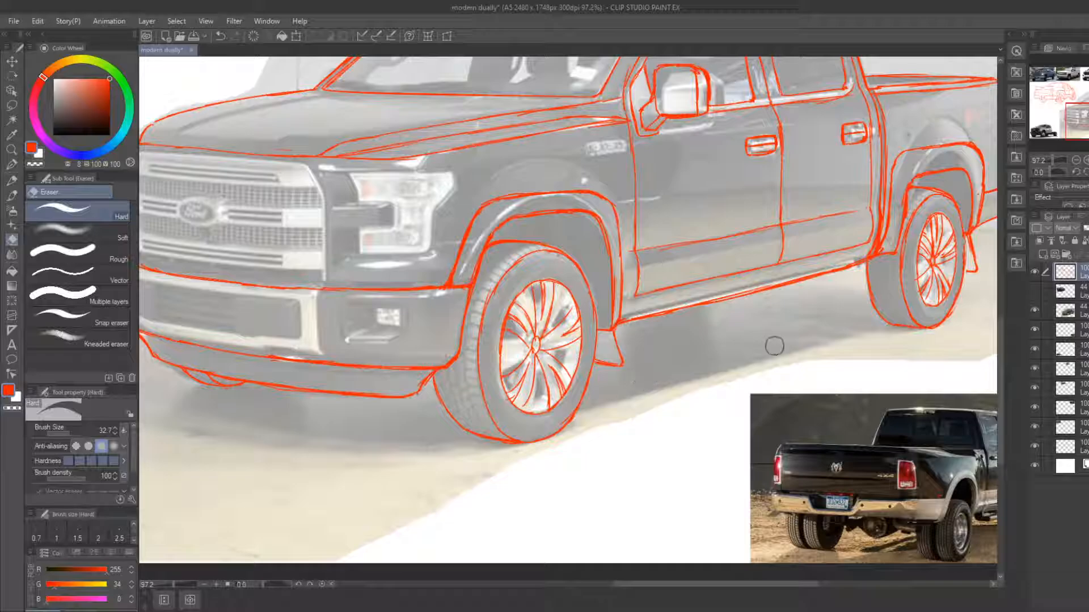
key(b)
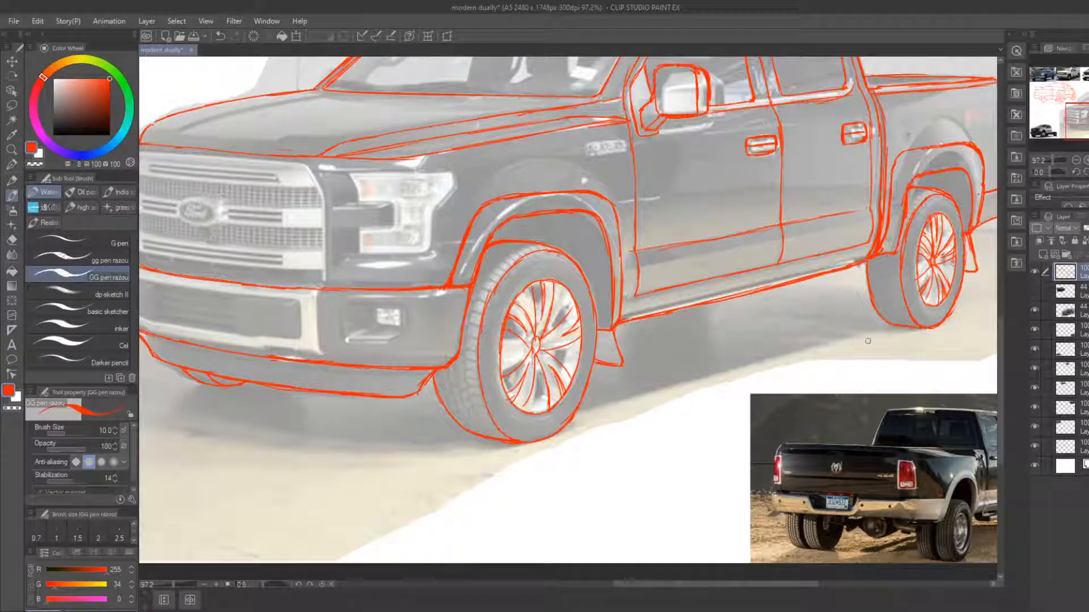
key(e)
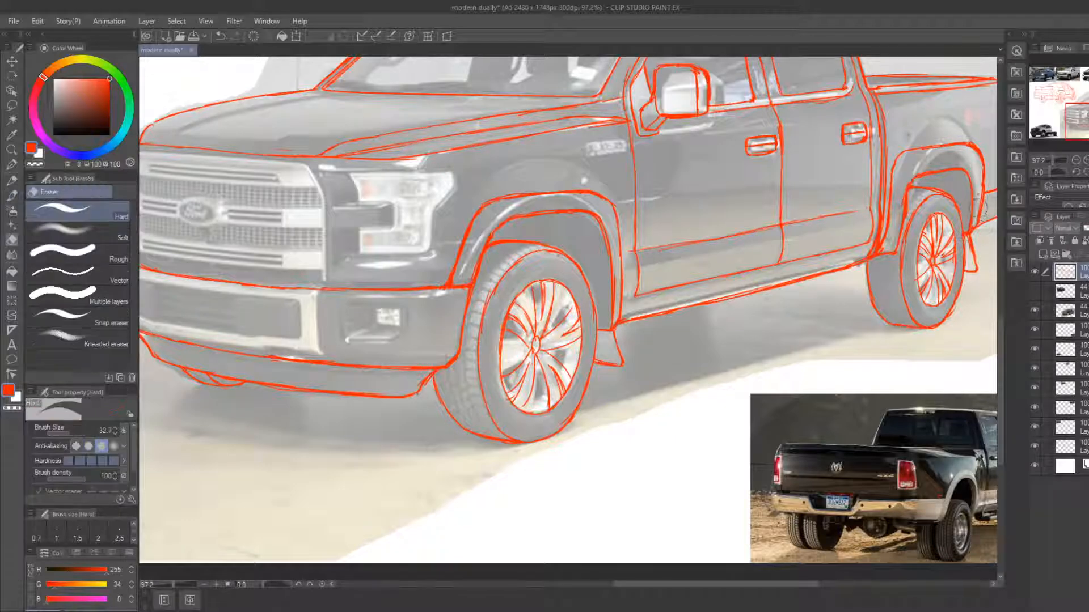
key(b)
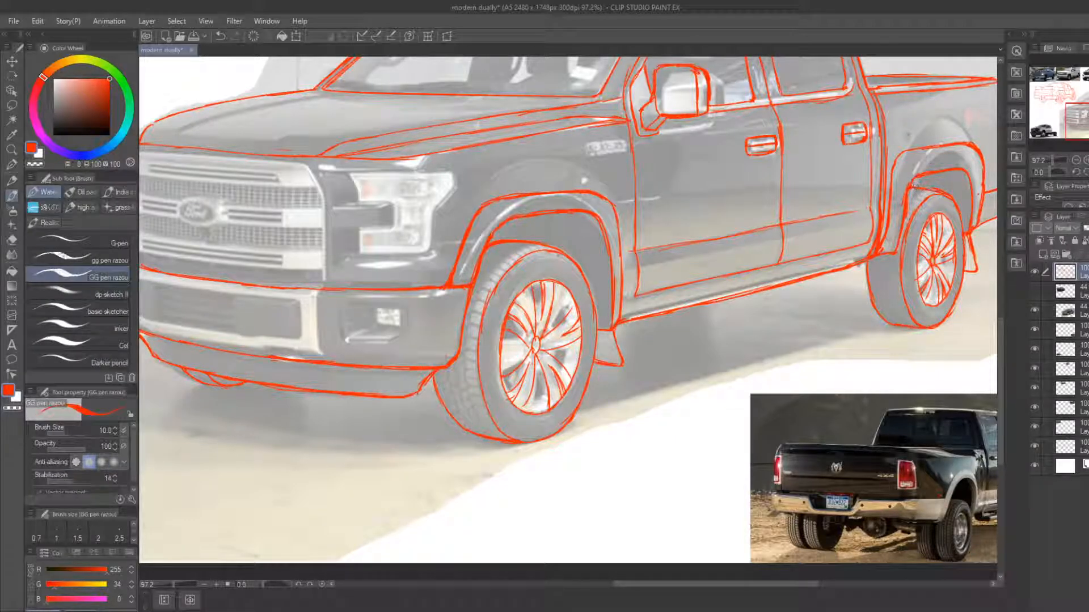
Clean up and reinforce the lines where the rear tire meets the rear wheel arch
key(e)
mouse_move(914, 183)
mouse_down()
mouse_move(914, 194)
mouse_move(935, 192)
mouse_up()
key(b)
key(e)
key(b)
key(e)
Trace the upper tread edge of the front tire inside the wheel arch and trim its stray lines
drag(509, 271, 486, 299)
key(b)
key(e)
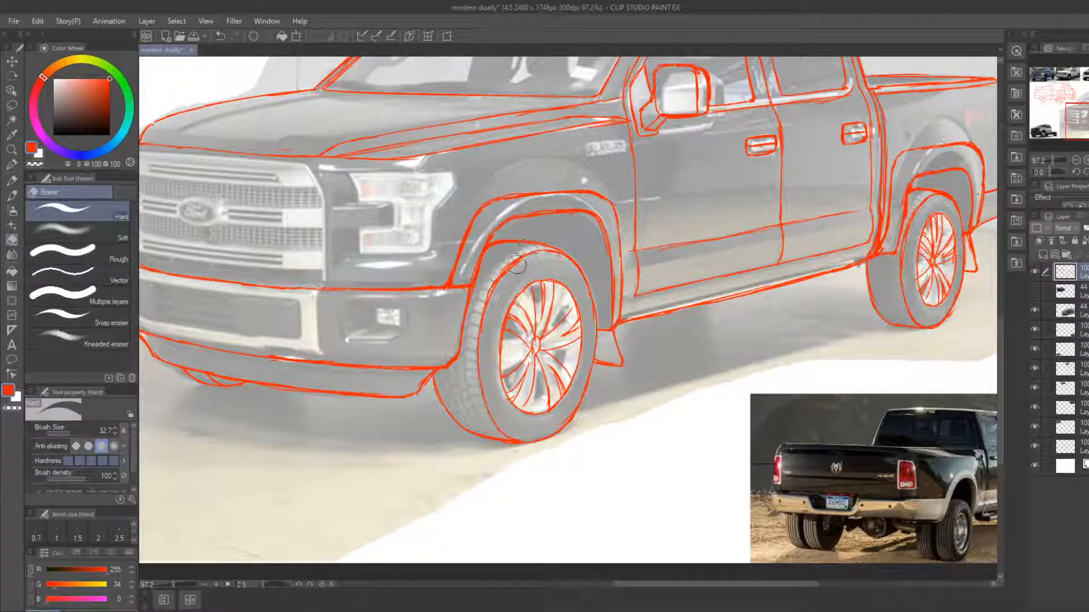
mouse_move(517, 264)
mouse_down()
mouse_move(500, 275)
mouse_move(491, 307)
mouse_up()
key(b)
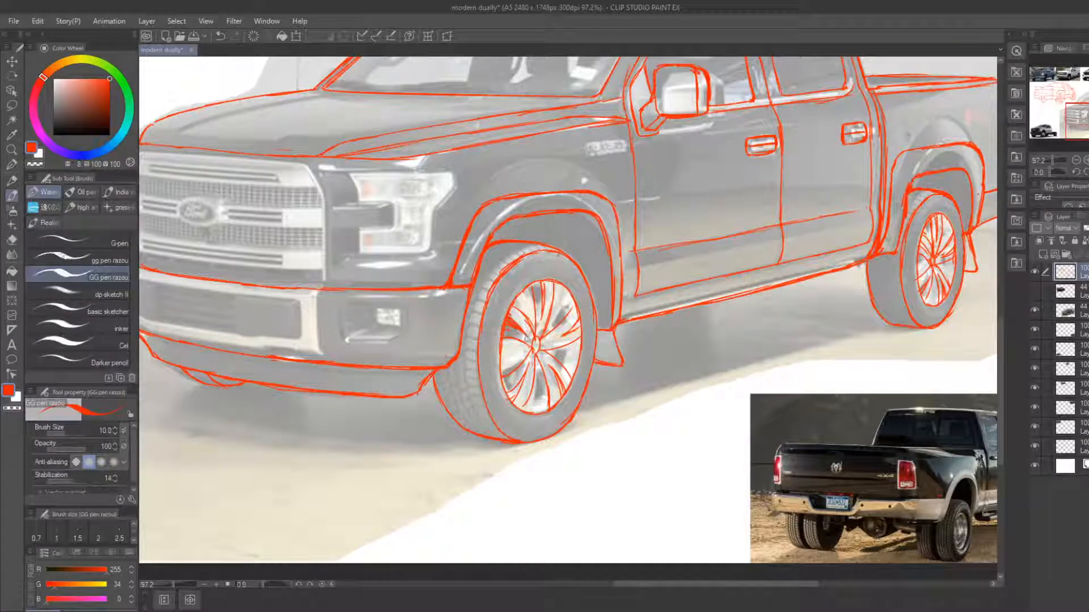
Examine the truck's front end, the reference pickup photos and the finished rear-view sketch across the canvas
key(e)
drag(441, 337, 575, 417)
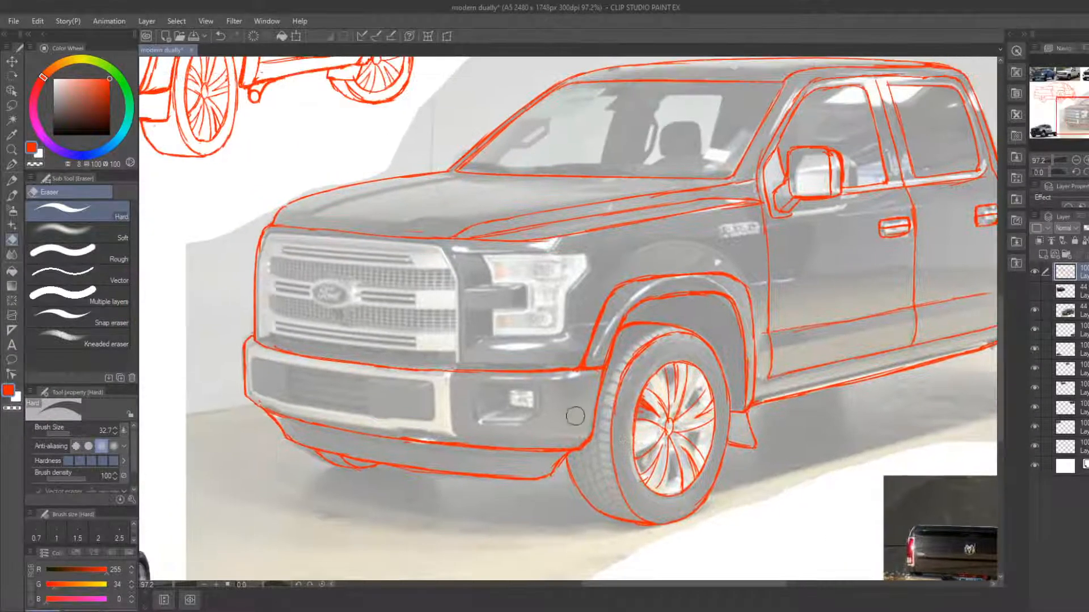
drag(353, 310, 363, 271)
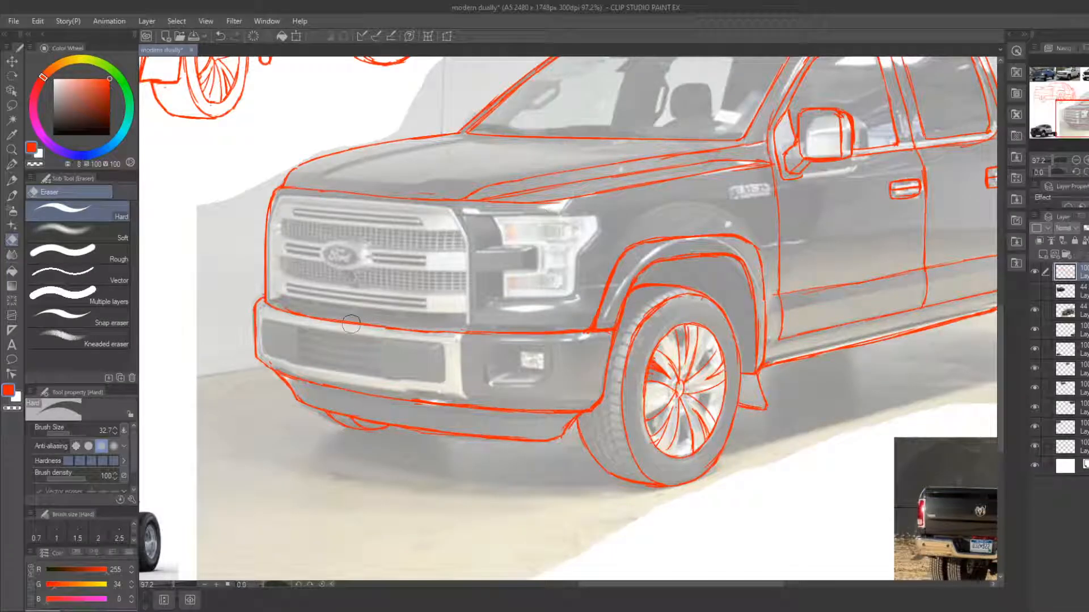
click(11, 150)
drag(360, 234, 295, 241)
drag(364, 266, 443, 315)
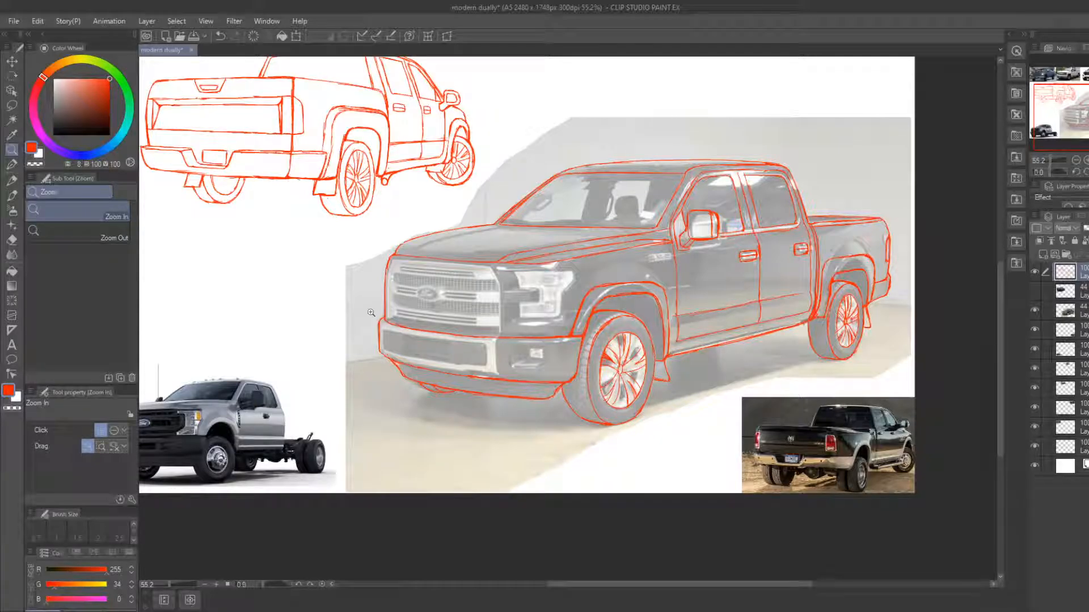
drag(371, 313, 485, 310)
drag(471, 352, 593, 301)
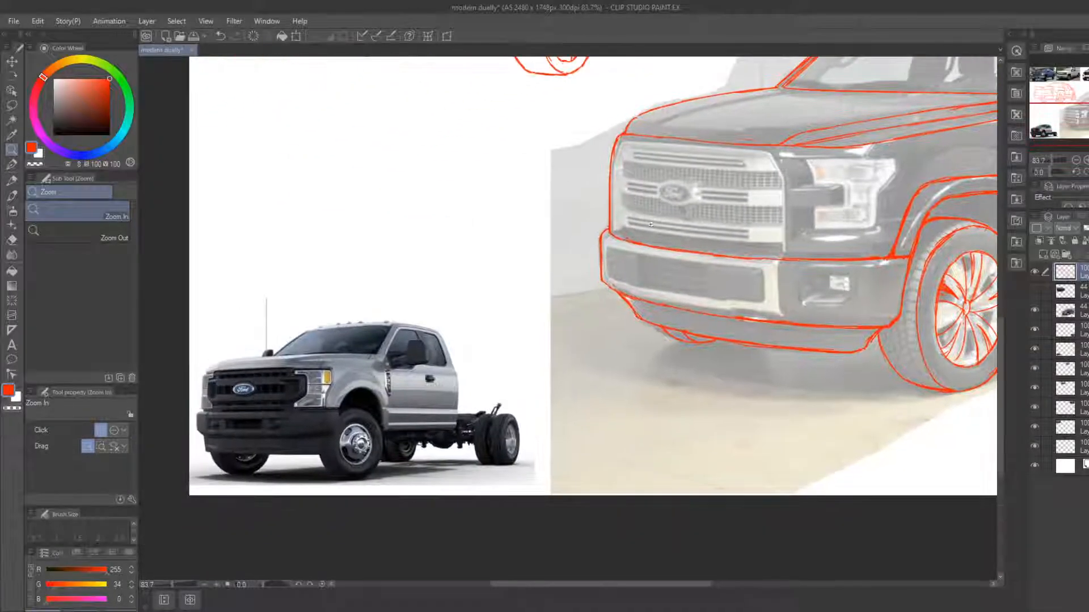
drag(675, 195, 682, 196)
drag(526, 373, 149, 360)
drag(387, 361, 486, 565)
drag(398, 191, 461, 389)
drag(473, 299, 504, 442)
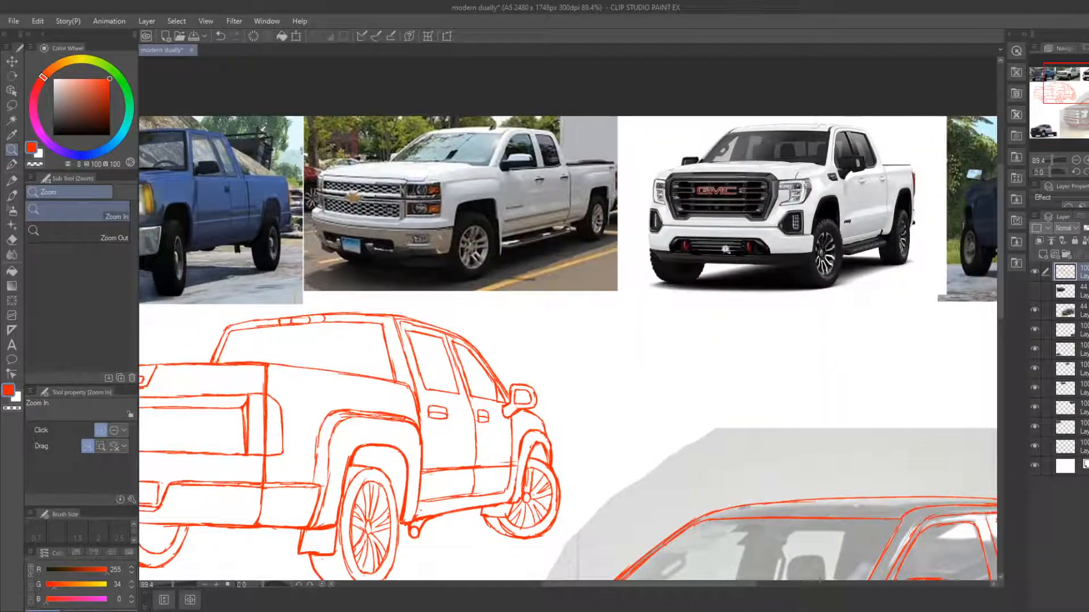
mouse_move(486, 574)
mouse_down()
mouse_move(791, 57)
mouse_move(657, 161)
mouse_move(460, 361)
mouse_move(414, 505)
mouse_move(425, 323)
mouse_up()
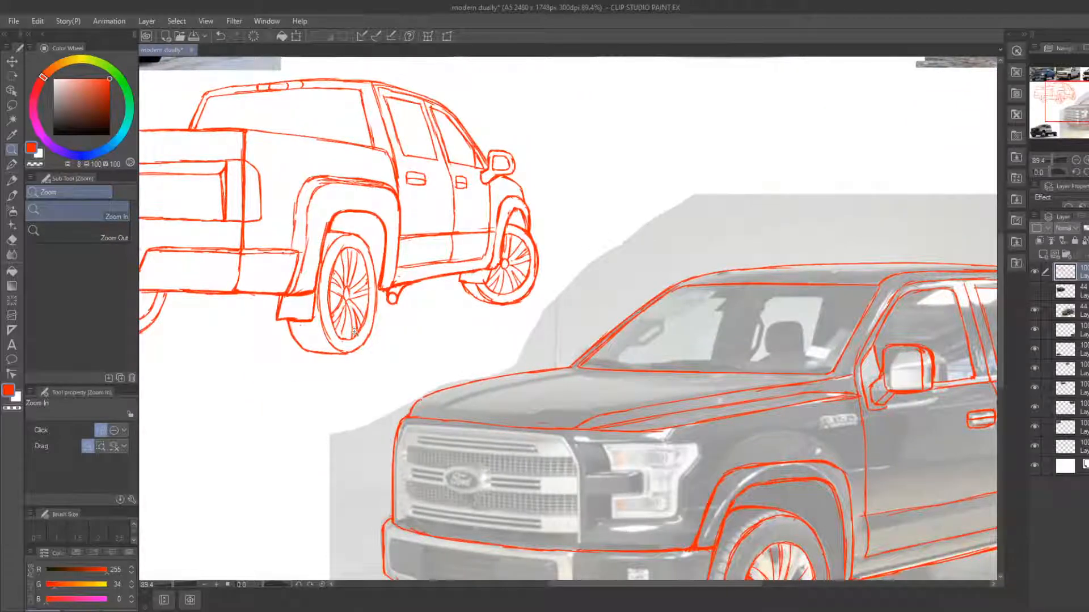
Start tracing the front grille's outline along its left edge and upper corner in red over the faded truck photo
drag(354, 332, 263, 340)
drag(284, 369, 383, 325)
drag(484, 403, 490, 370)
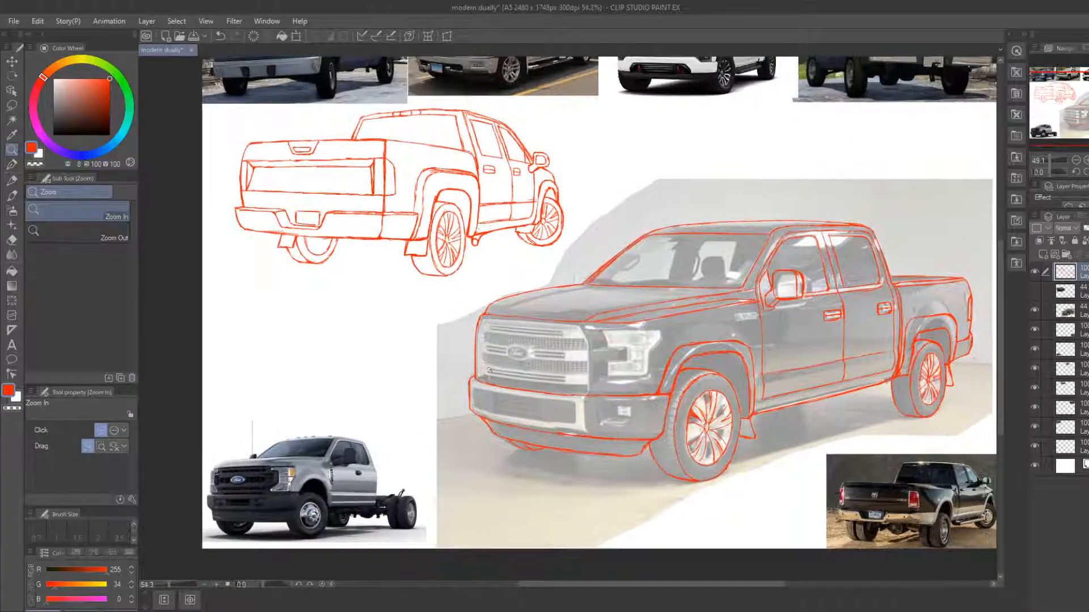
key(b)
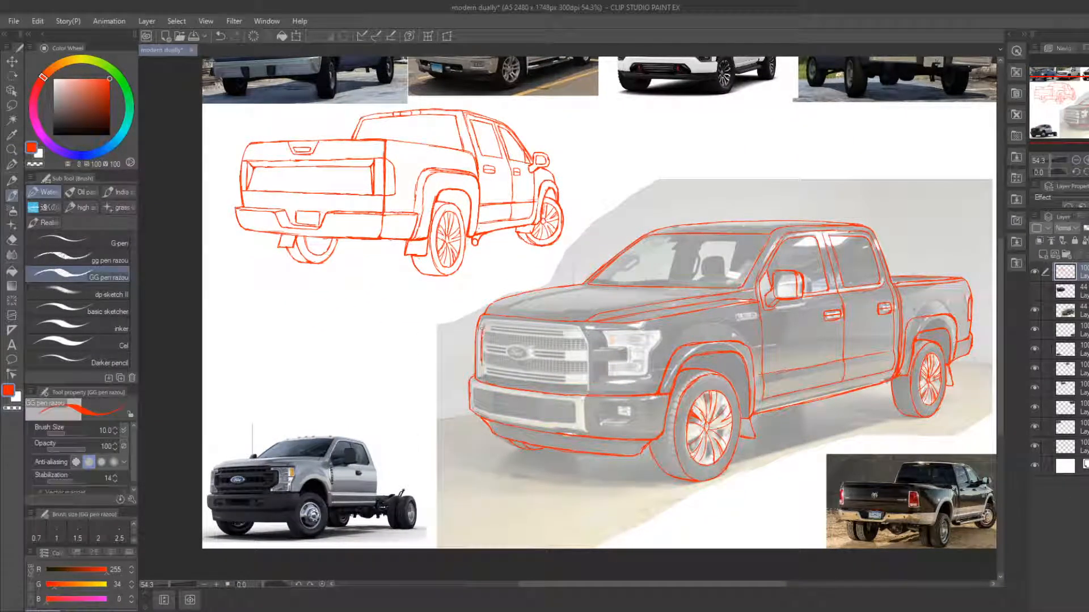
key(e)
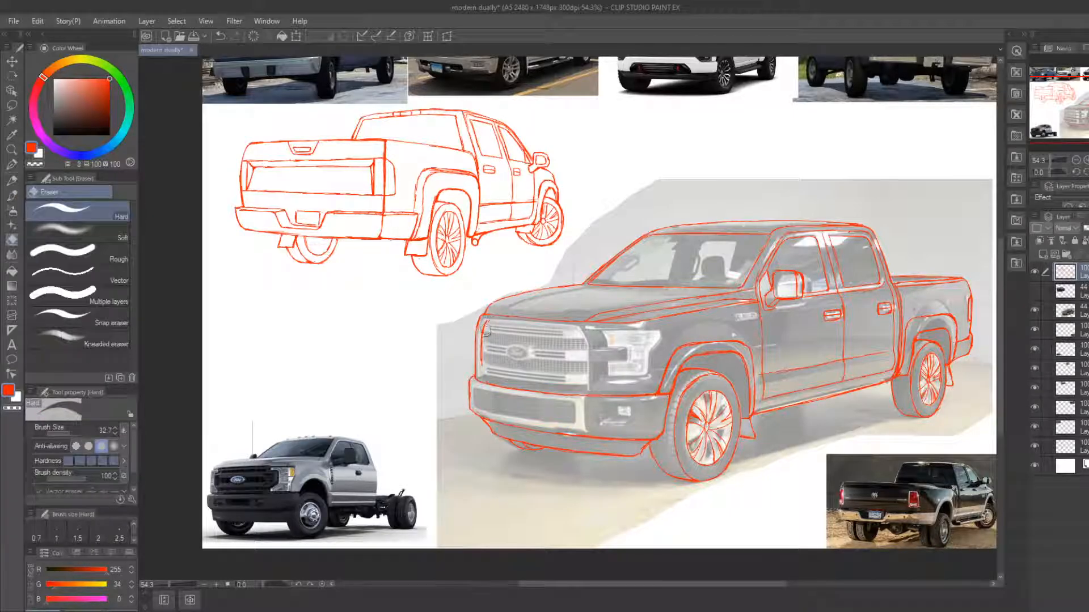
key(b)
drag(490, 319, 518, 324)
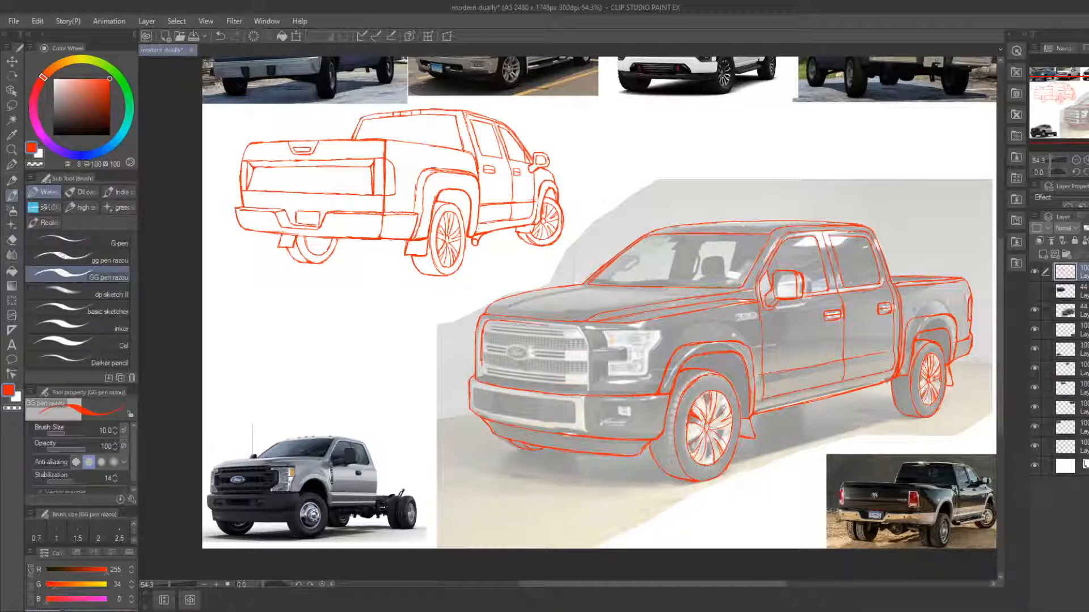
Trace the grille's top edge and right side in red, erasing stray line ends
key(e)
key(b)
key(e)
key(b)
key(e)
key(b)
key(e)
key(b)
key(e)
key(b)
mouse_move(579, 341)
mouse_down()
mouse_move(583, 383)
mouse_move(580, 360)
mouse_up()
key(e)
key(b)
key(e)
key(b)
key(e)
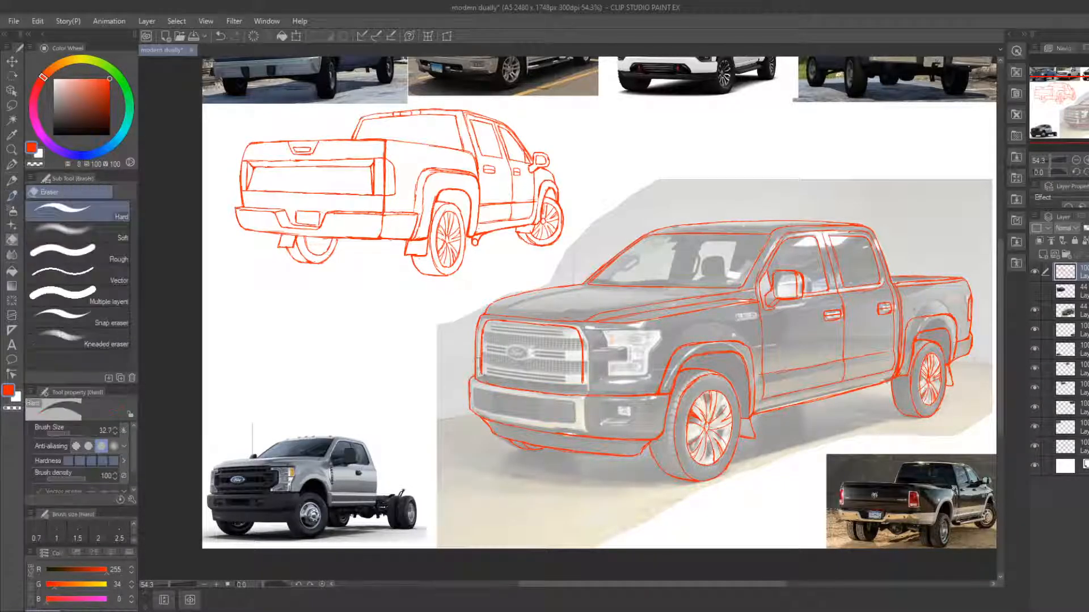
Trace the grille's lower left corner and bottom edge to close its outline
key(b)
mouse_move(478, 355)
mouse_down()
mouse_move(479, 404)
mouse_move(483, 379)
mouse_move(497, 390)
mouse_up()
key(e)
key(b)
key(e)
key(b)
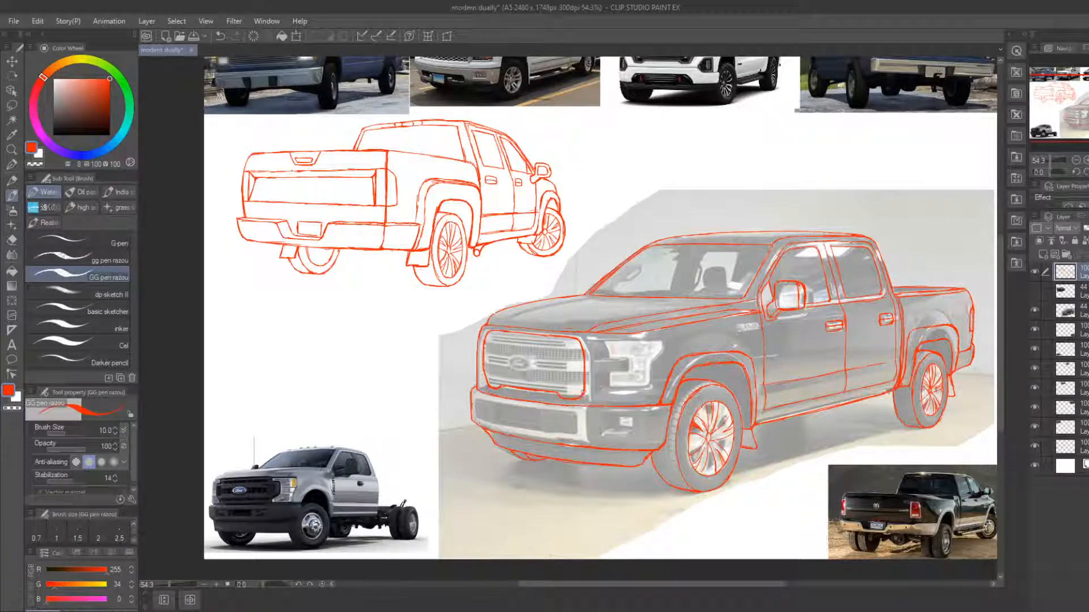
Outline the grille's upper opening and lower right corner, and extend the upper bar line toward the headlight
key(e)
key(b)
drag(584, 391, 578, 379)
key(e)
key(b)
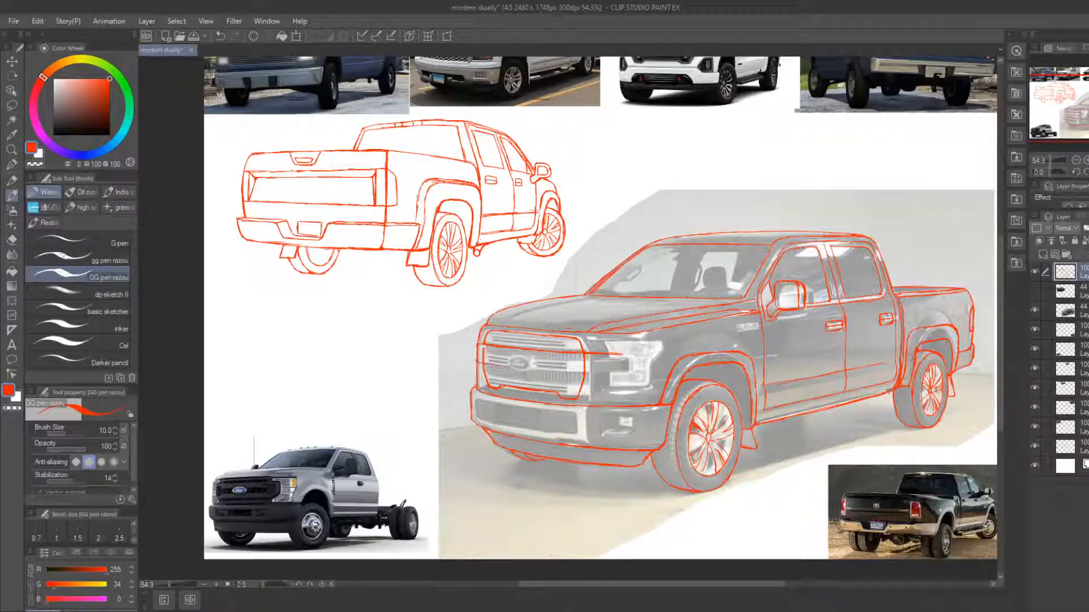
Trace the central grille bar's lower edge and close its bracket-shaped end inside the headlight
key(e)
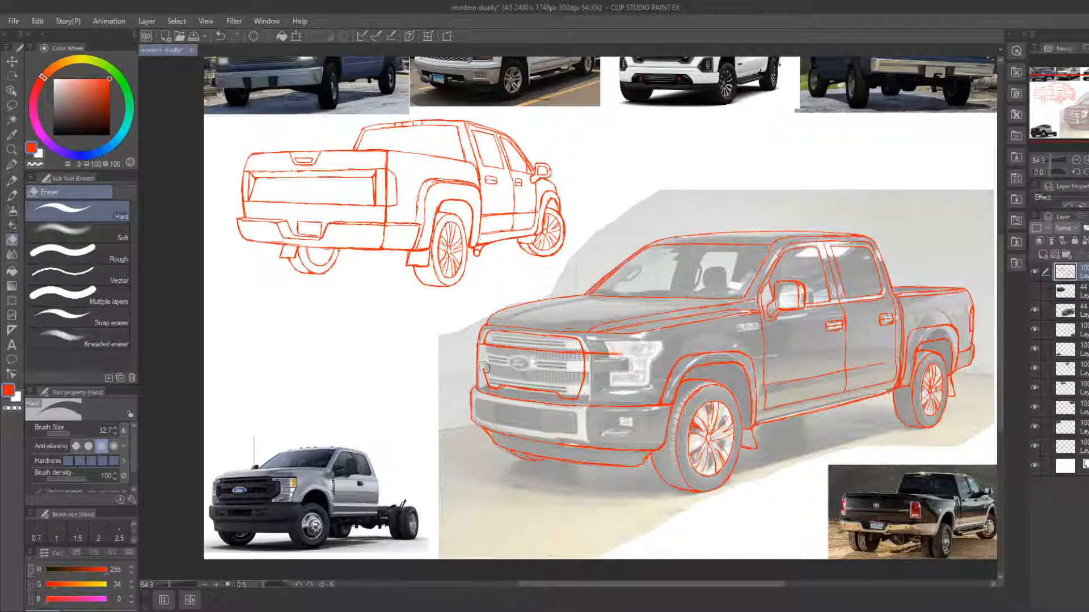
key(b)
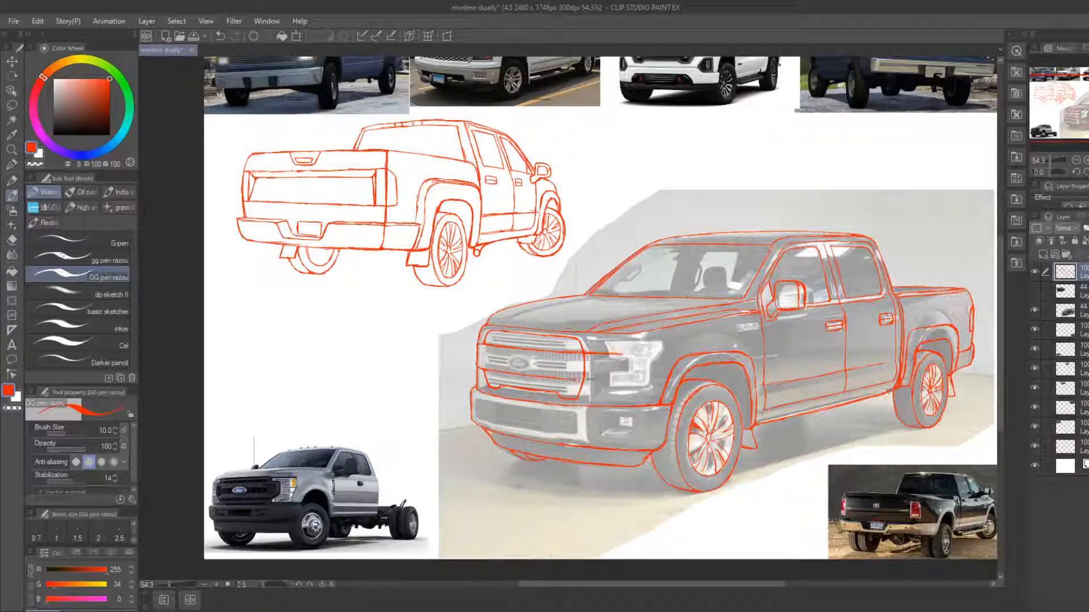
key(e)
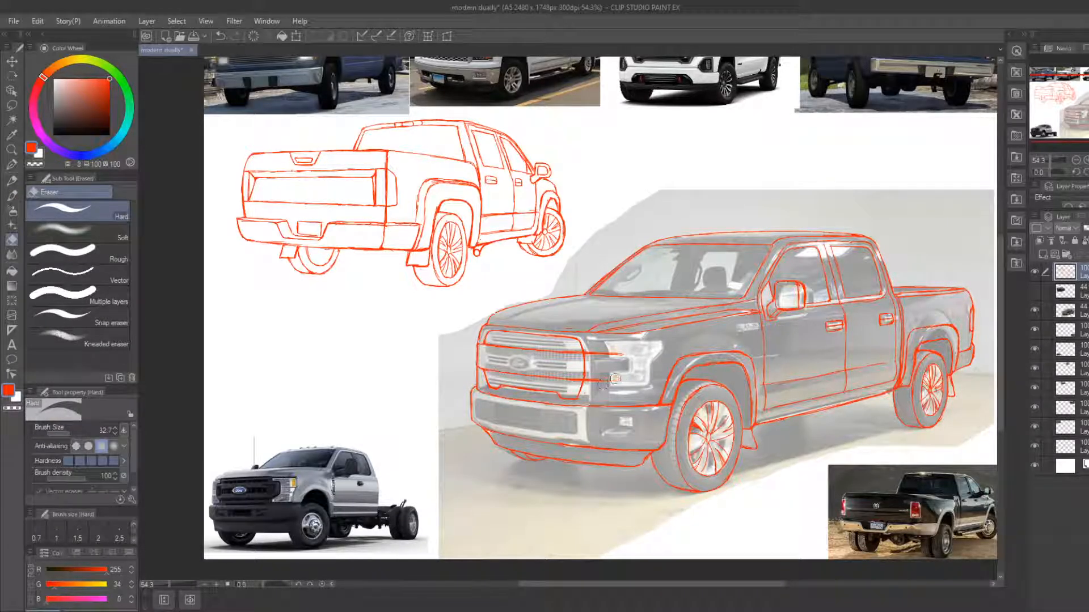
key(b)
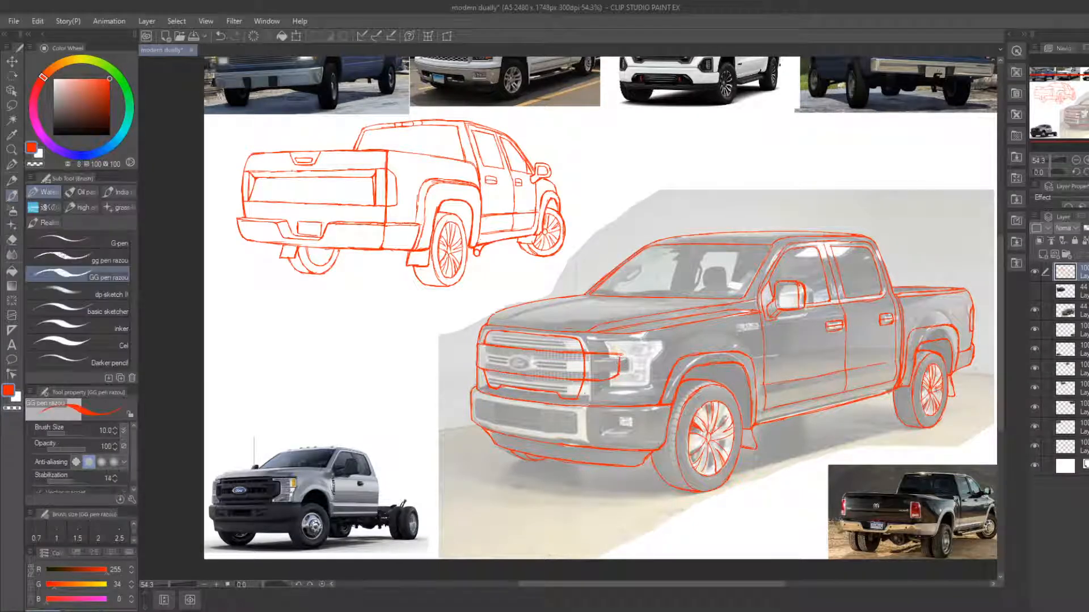
key(e)
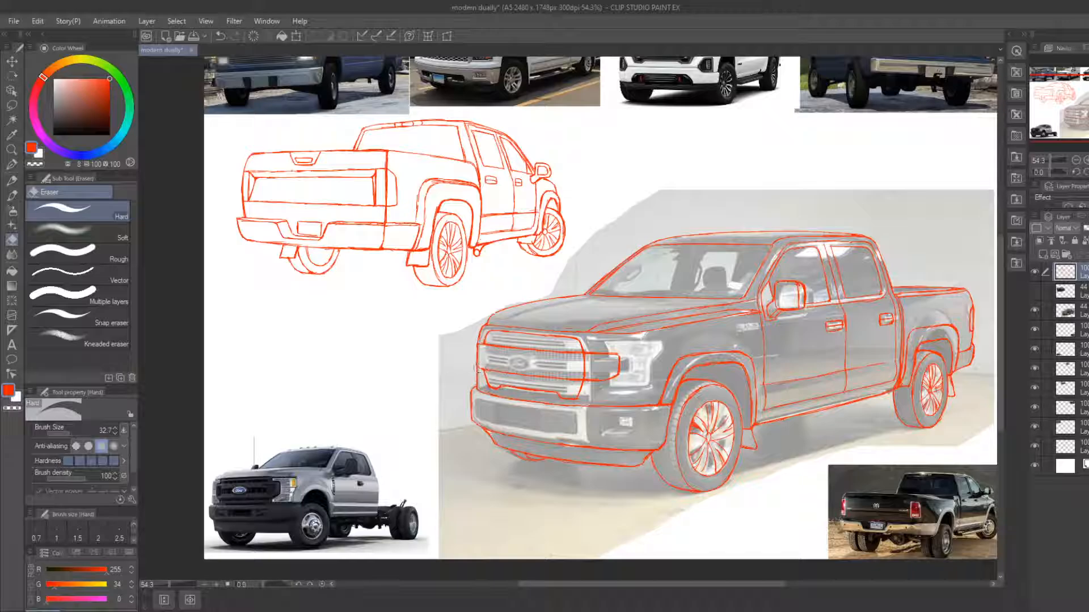
key(b)
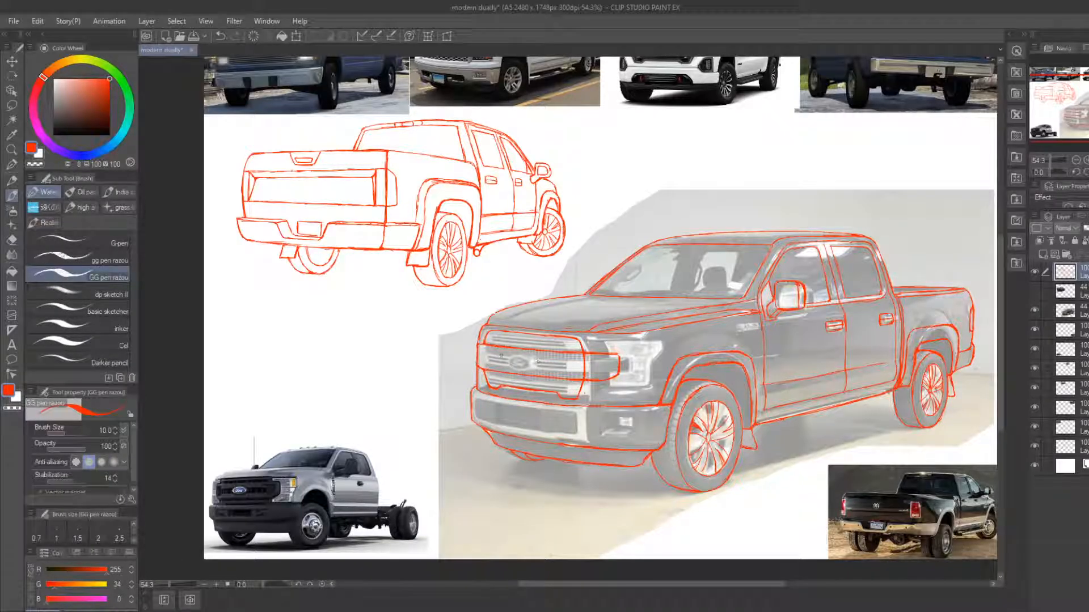
Draw the inner contour of the headlight bracket and the matching bracket at the grille's far left edge
key(e)
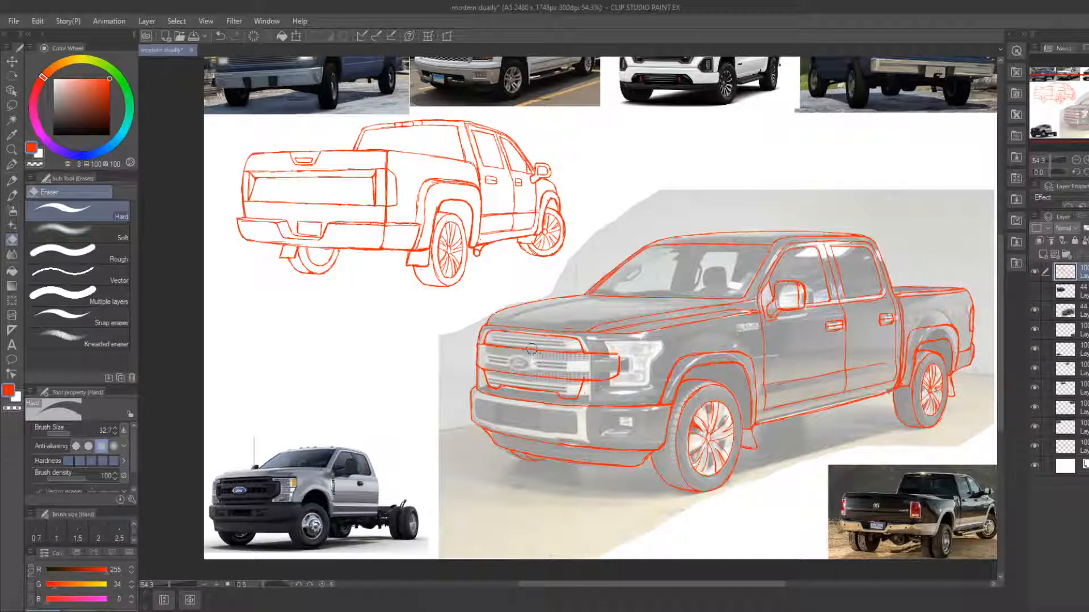
key(b)
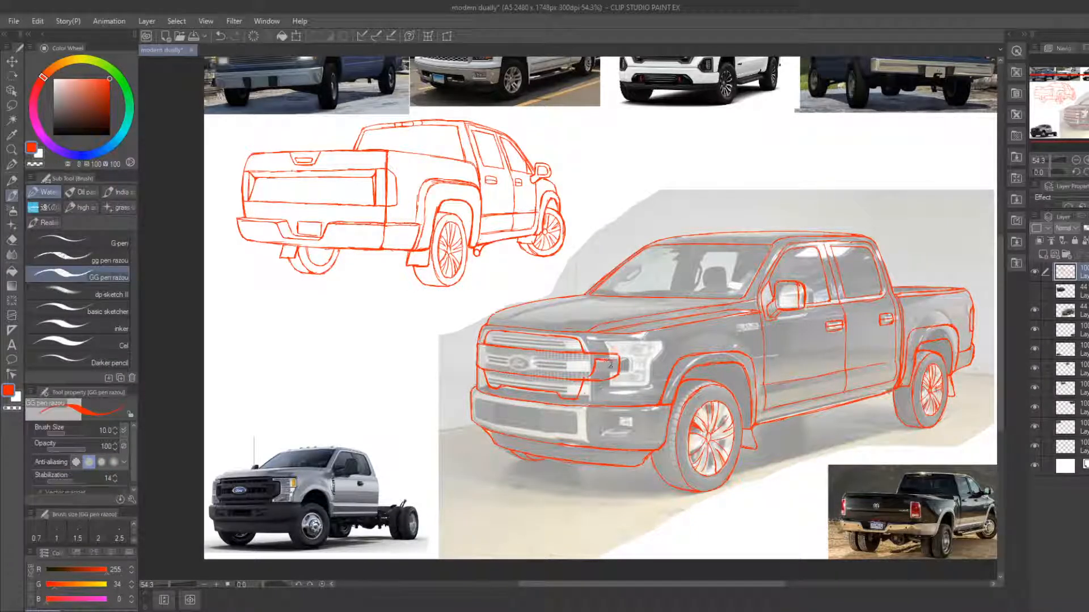
drag(611, 365, 610, 370)
key(e)
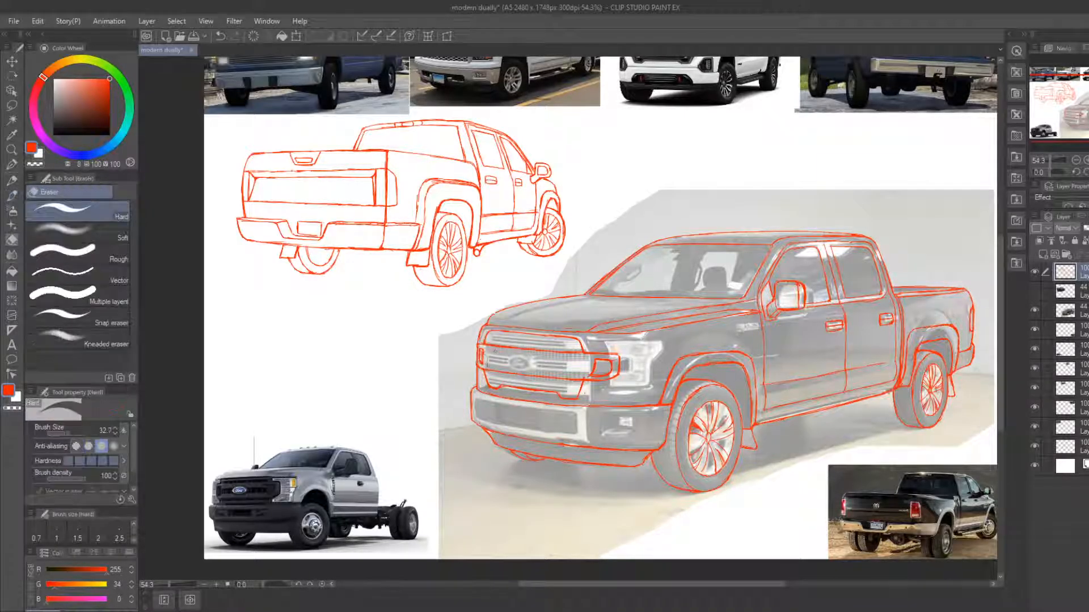
key(b)
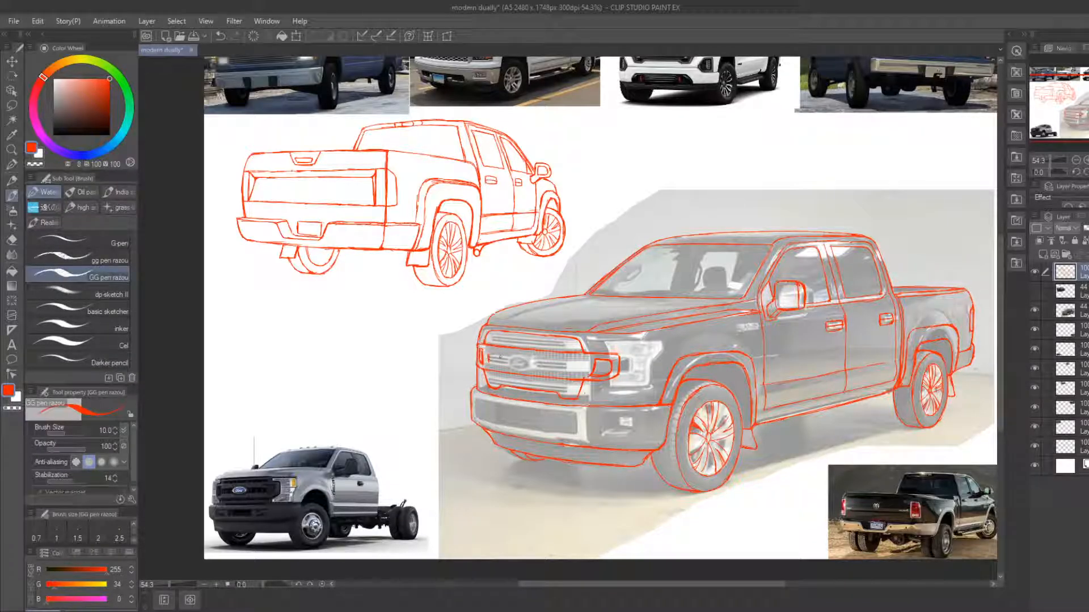
Draw the slots inside the central grille bar and the oval Ford badge at its middle
drag(490, 356, 583, 362)
drag(493, 368, 576, 372)
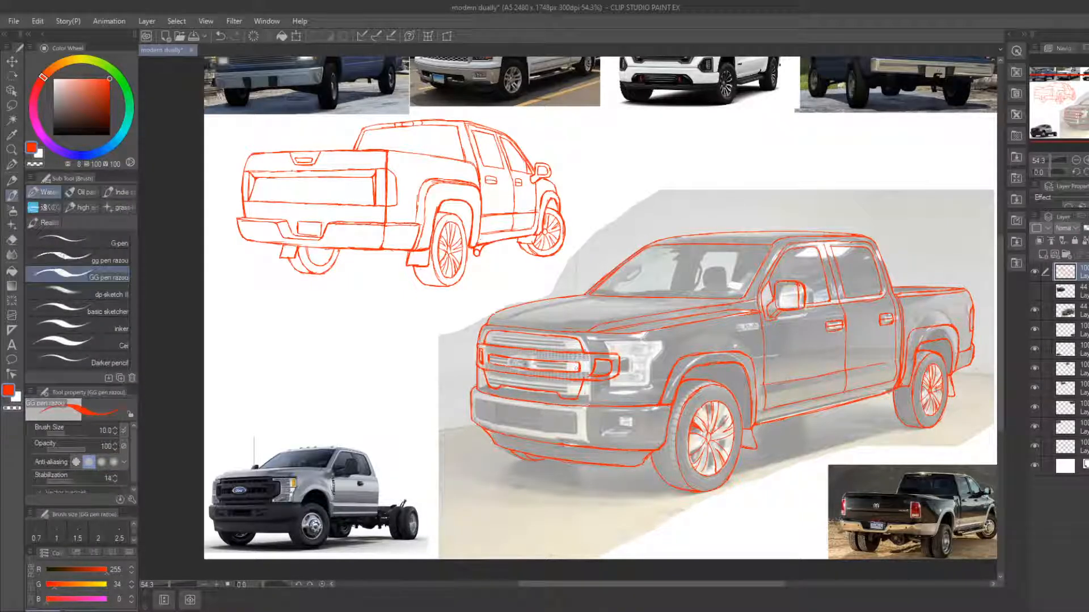
key(e)
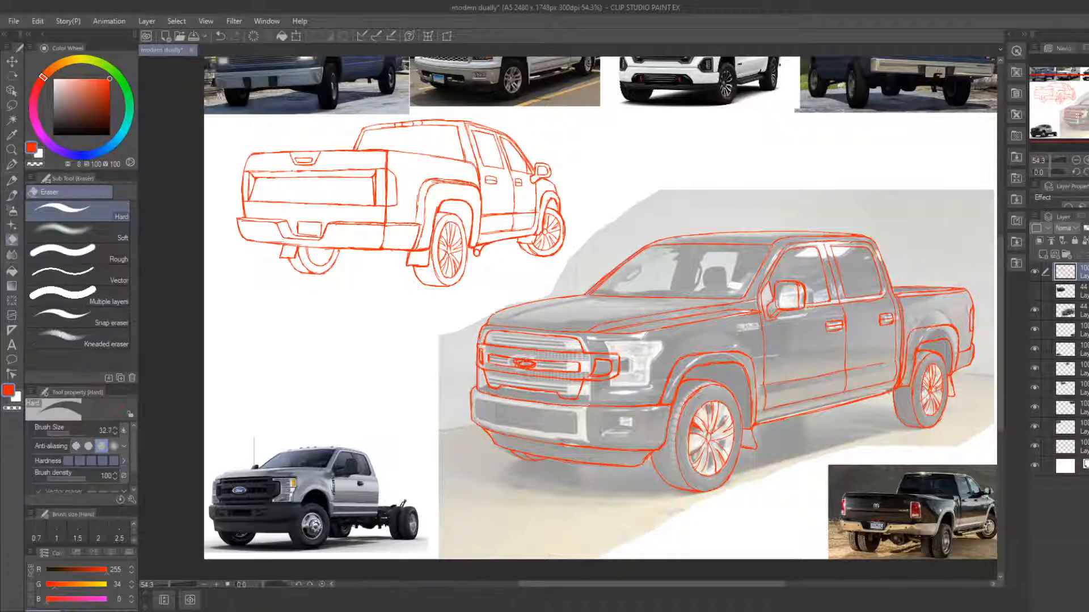
key(b)
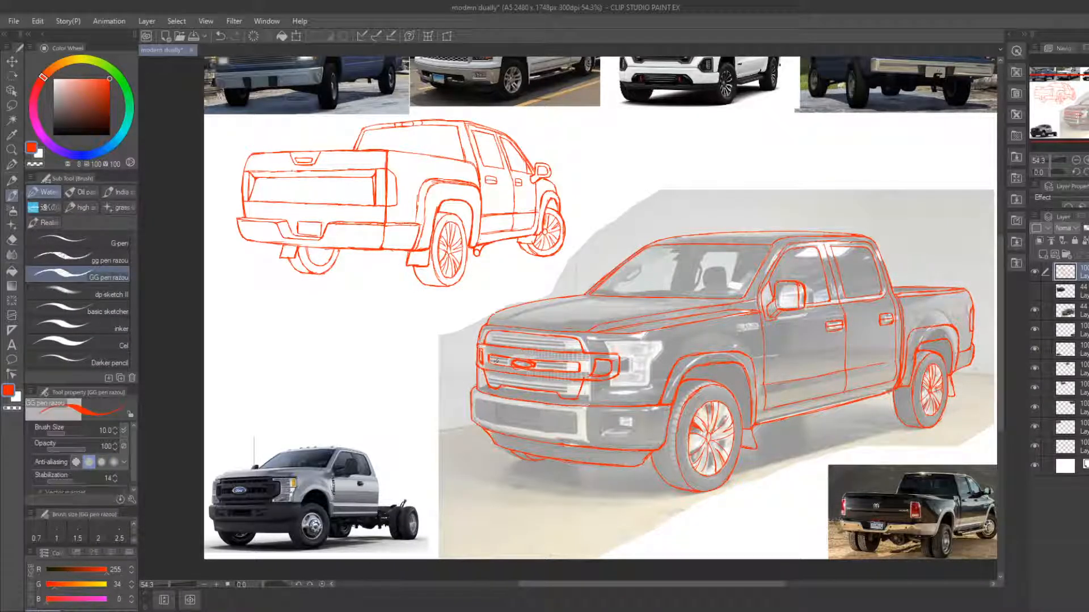
Clean up the central bar and badge lines, and trace the inner edges of the lower grille section
key(e)
drag(485, 353, 488, 364)
key(b)
key(e)
key(b)
key(e)
drag(531, 363, 525, 366)
key(b)
drag(500, 378, 503, 395)
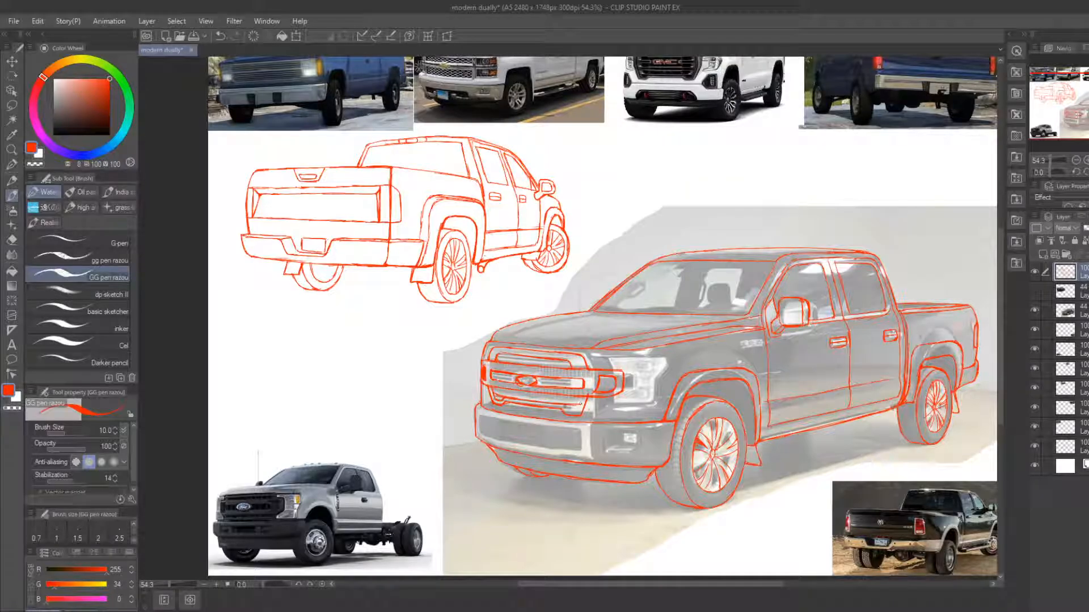
Refine the grille's lower right corner and the inner contour of its upper opening, erasing excess strokes
key(e)
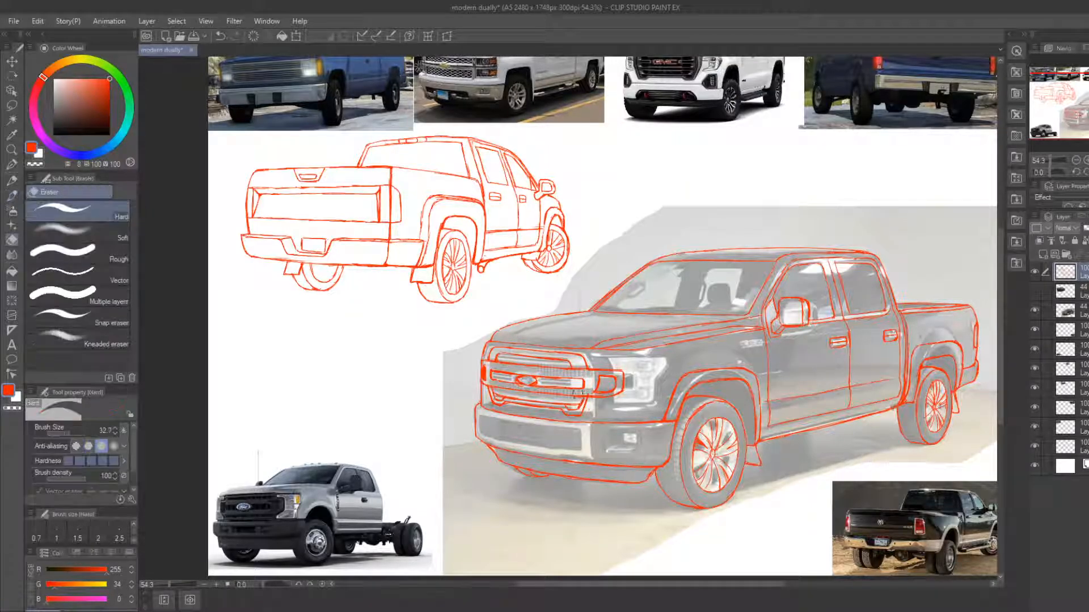
key(p)
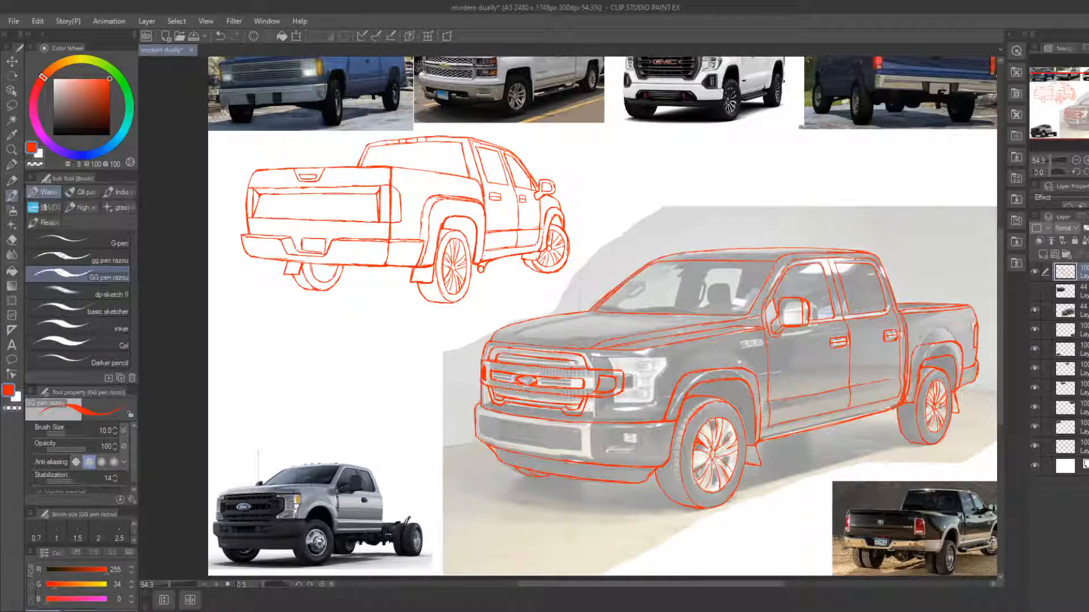
key(e)
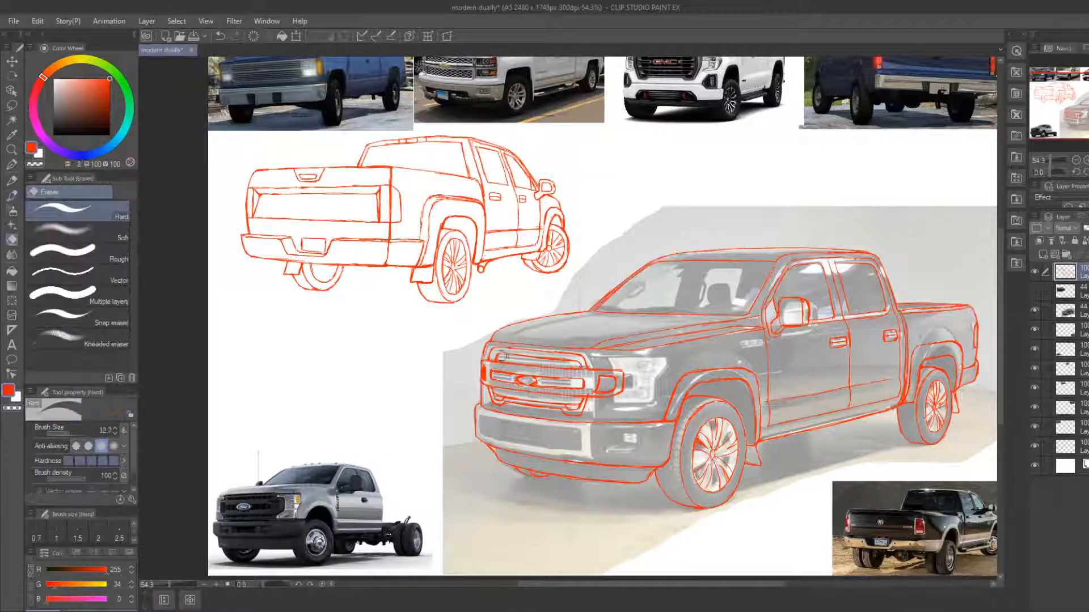
key(p)
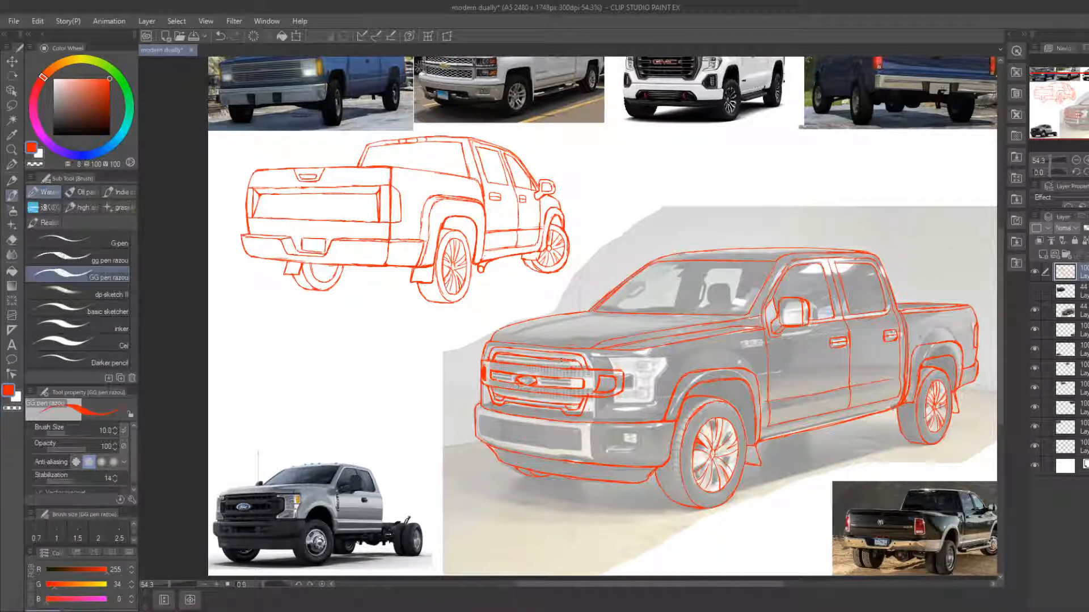
key(e)
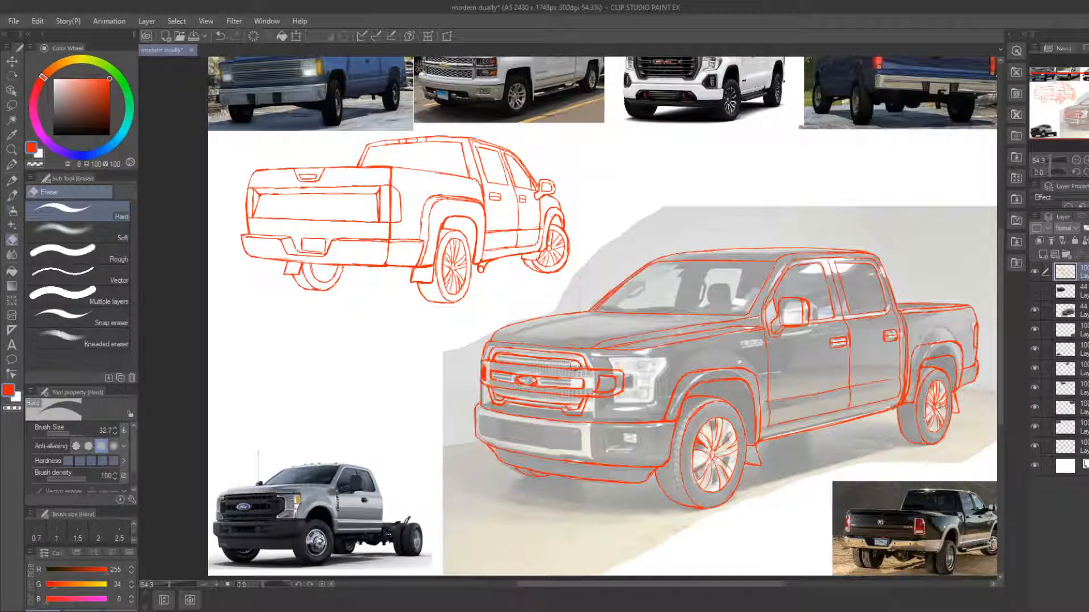
key(p)
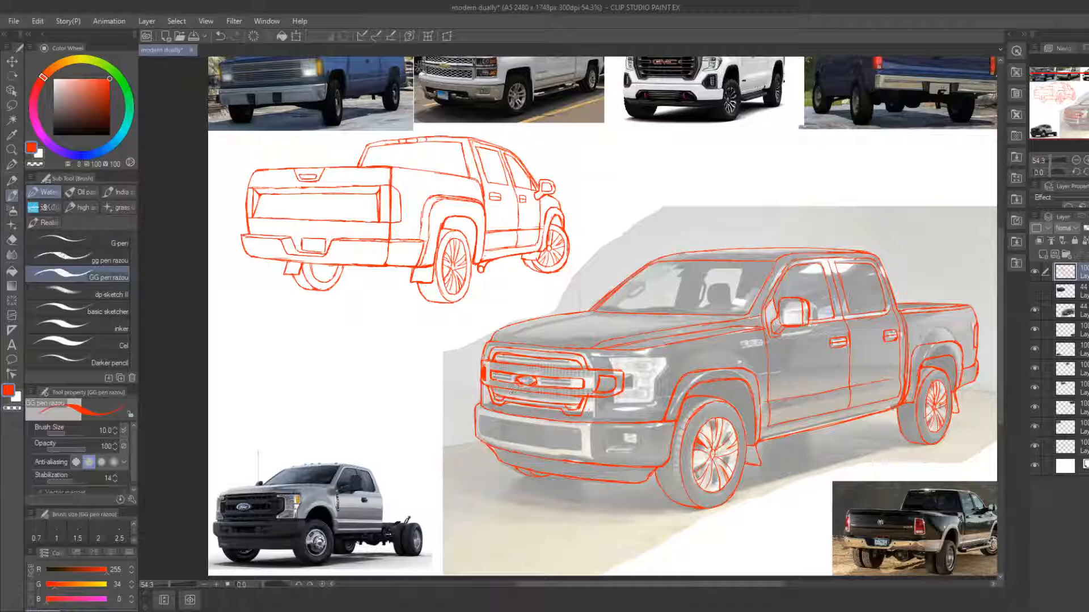
Add the horizontal slat lines to the lower grille section and erase the overlaps
key(e)
drag(500, 392, 584, 403)
key(b)
key(e)
key(b)
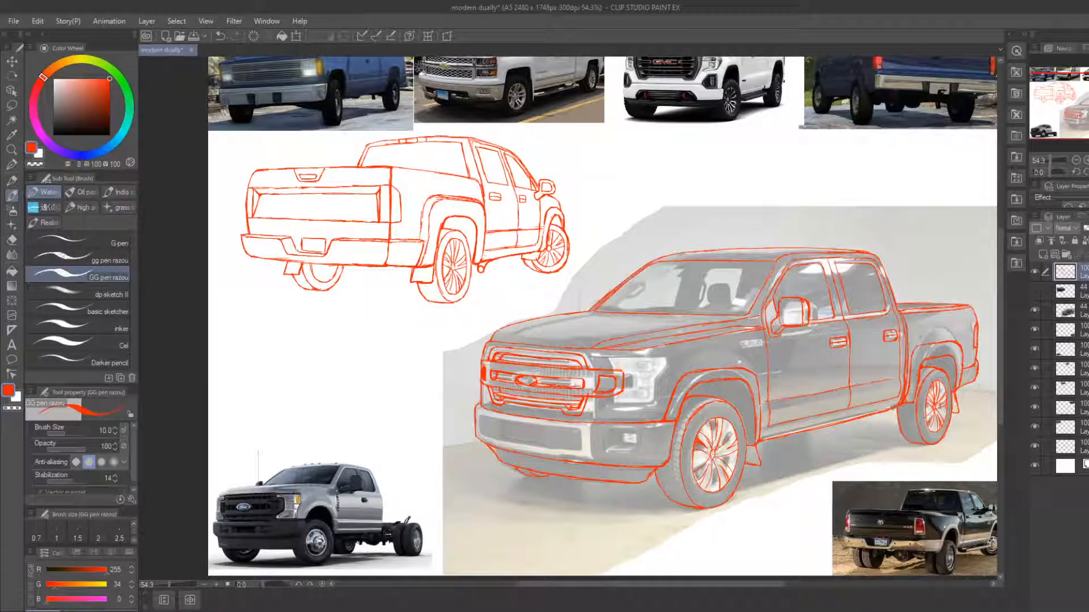
Trace the headlight outlines on both sides of the grille, hiding the photo briefly to check the line art
click(1035, 309)
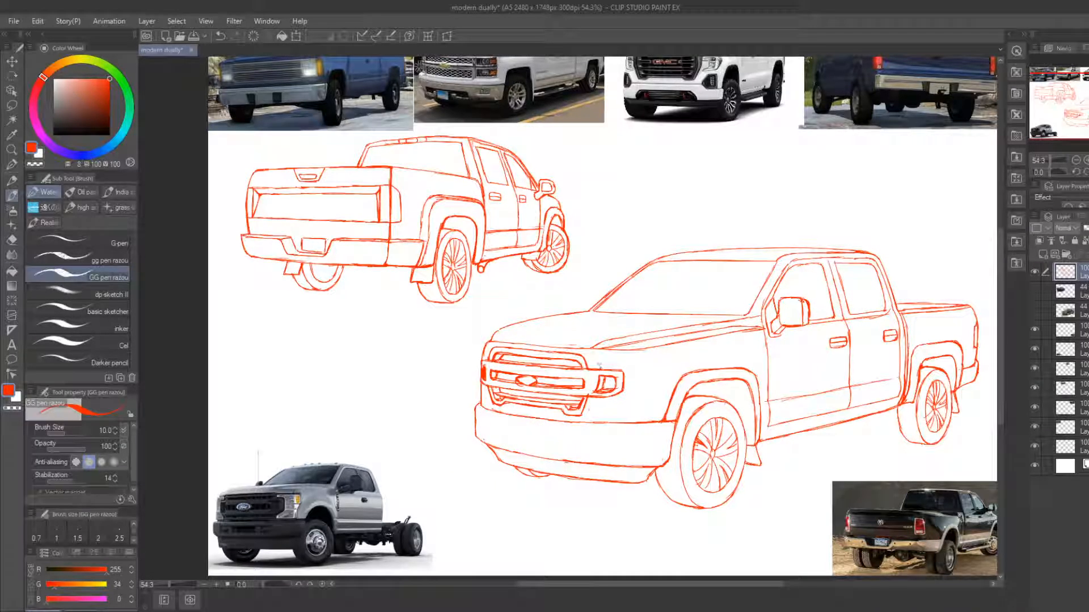
drag(598, 359, 646, 365)
click(1034, 311)
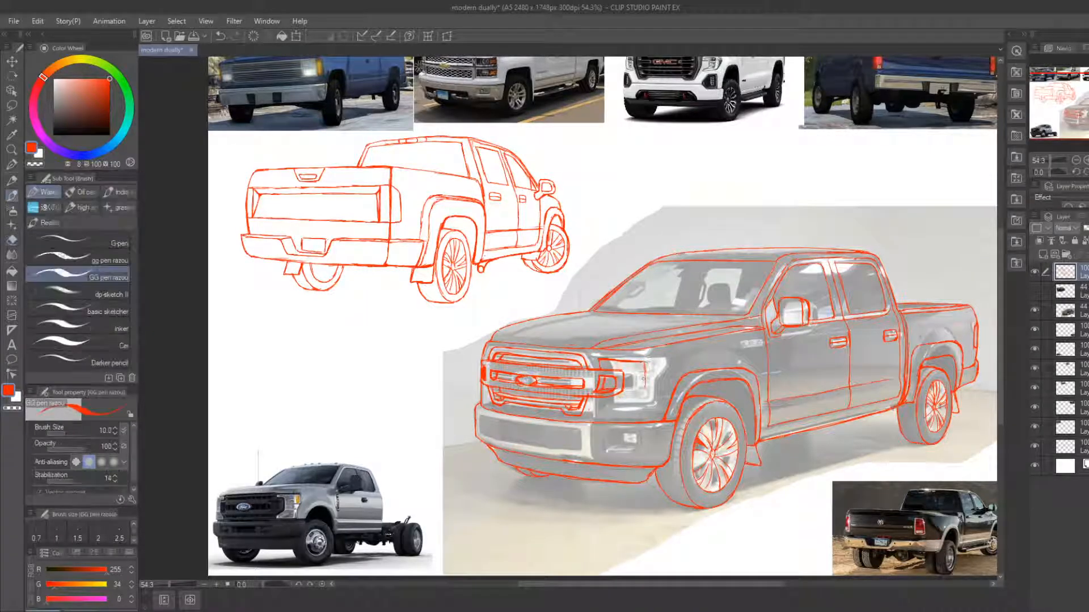
mouse_move(645, 370)
mouse_down()
mouse_move(640, 396)
mouse_move(596, 422)
mouse_up()
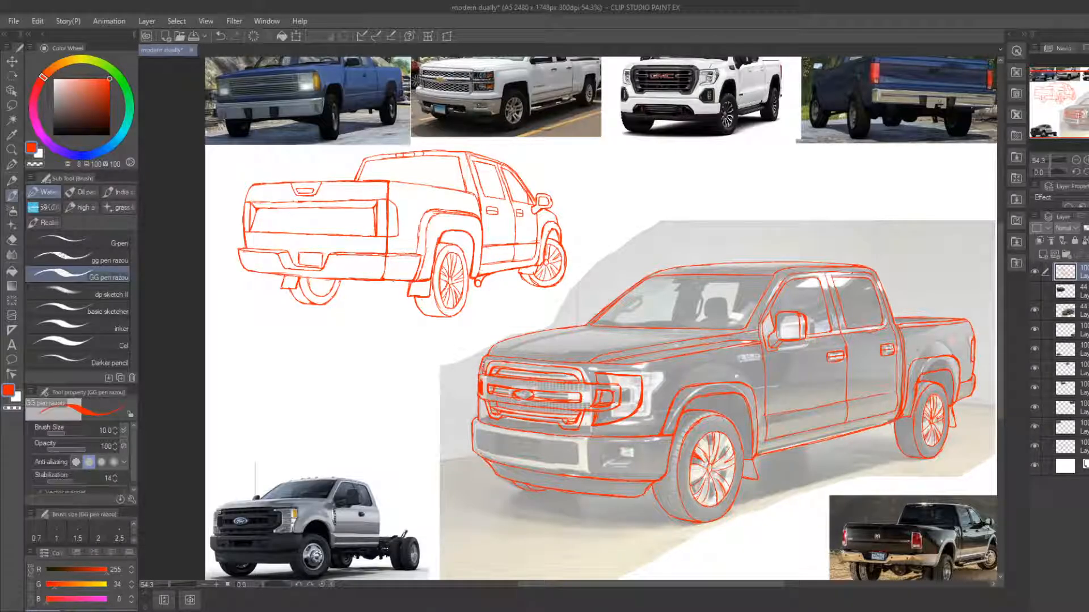
drag(486, 361, 481, 381)
Trace the fog light recess in the corner of the front bumper, undoing and erasing stray strokes
key(e)
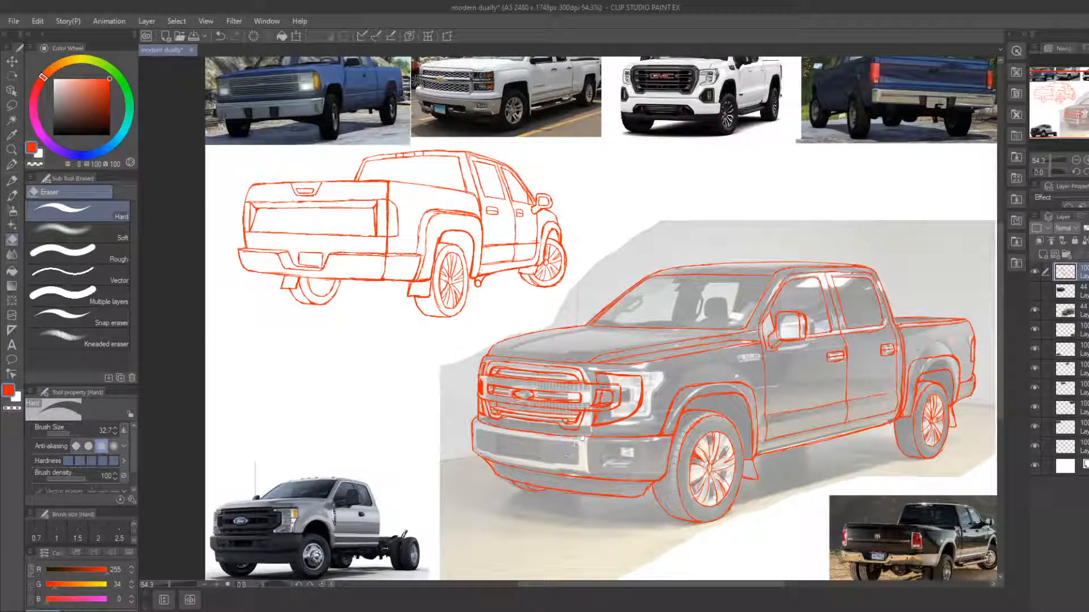
drag(579, 452, 570, 472)
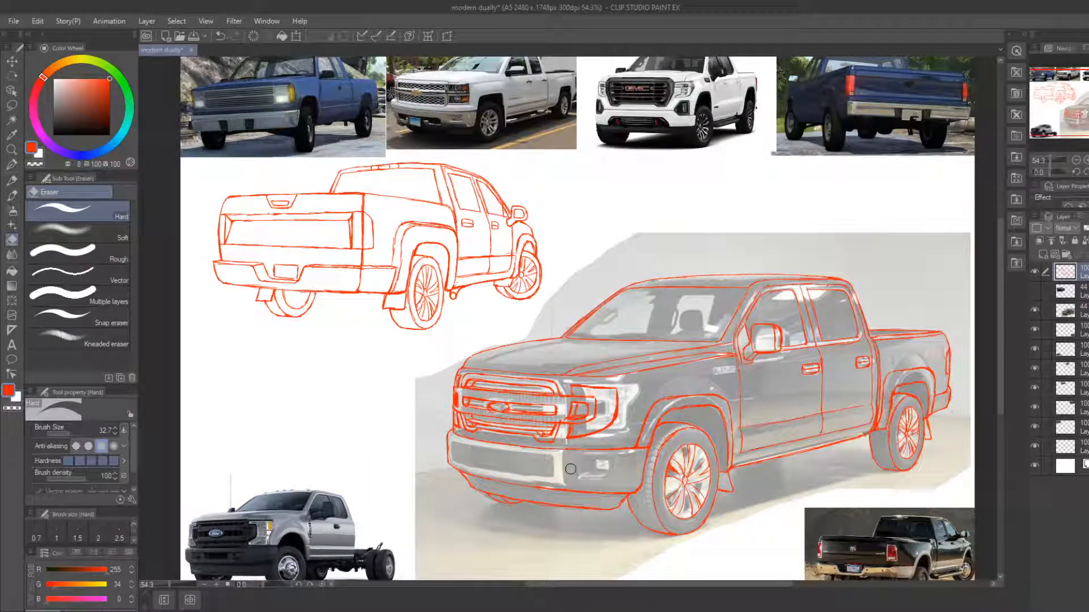
drag(570, 469, 572, 461)
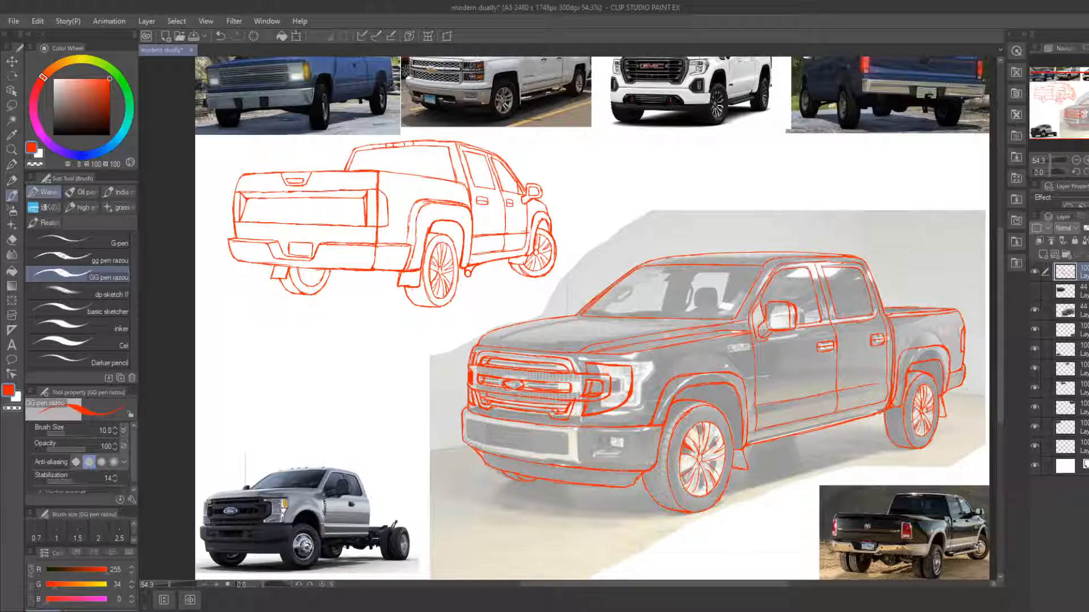
key(ctrl+z)
mouse_move(624, 438)
mouse_down()
mouse_move(623, 452)
mouse_move(599, 455)
mouse_move(626, 447)
mouse_up()
Trace the outline of the long opening in the front bumper, erasing the excess strokes along its edges
drag(476, 437, 466, 414)
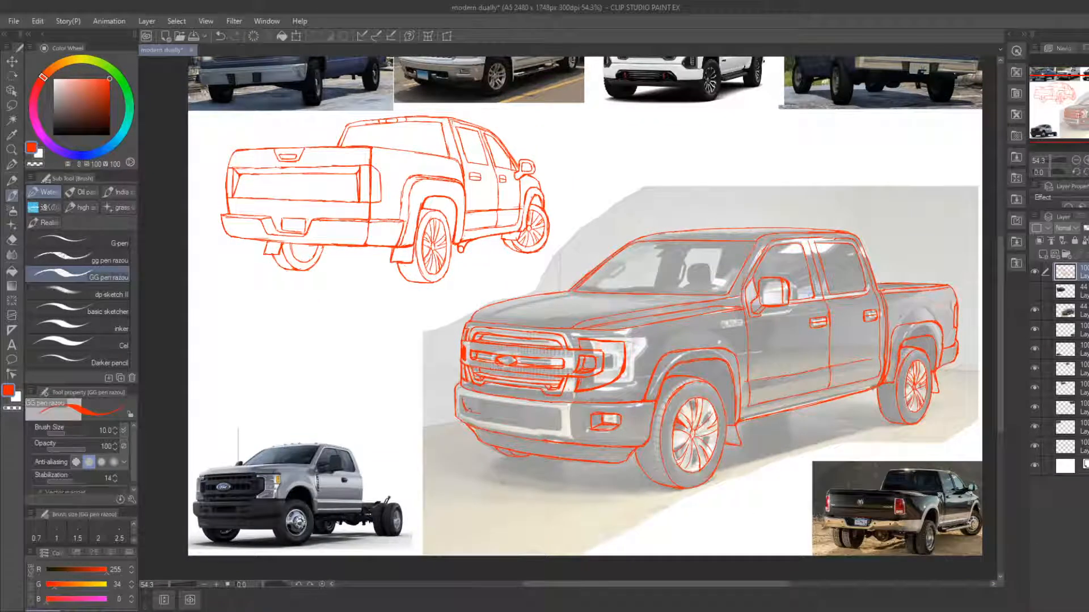
key(e)
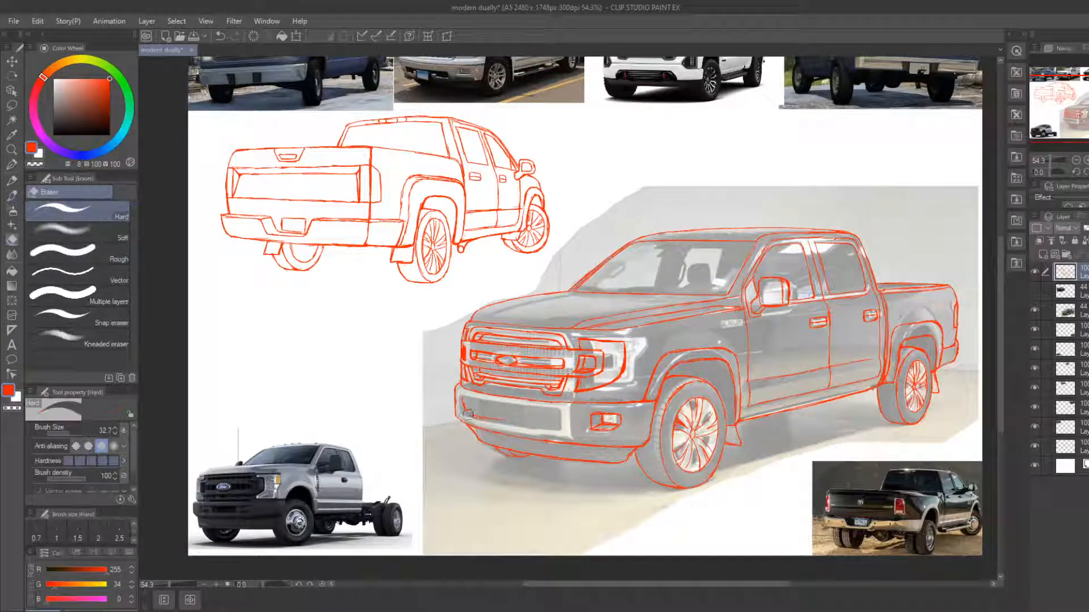
key(b)
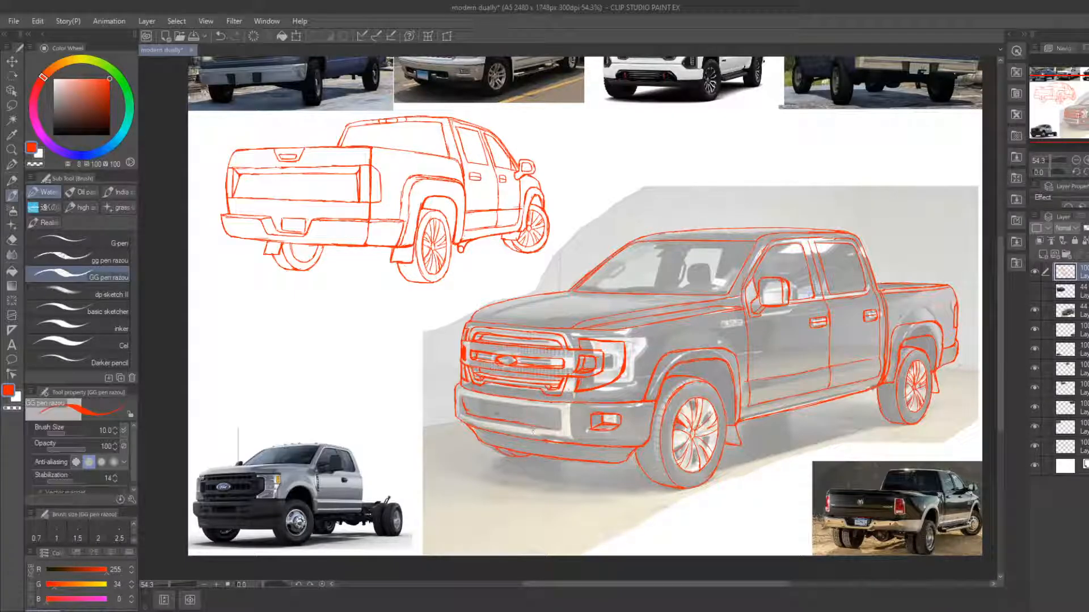
key(e)
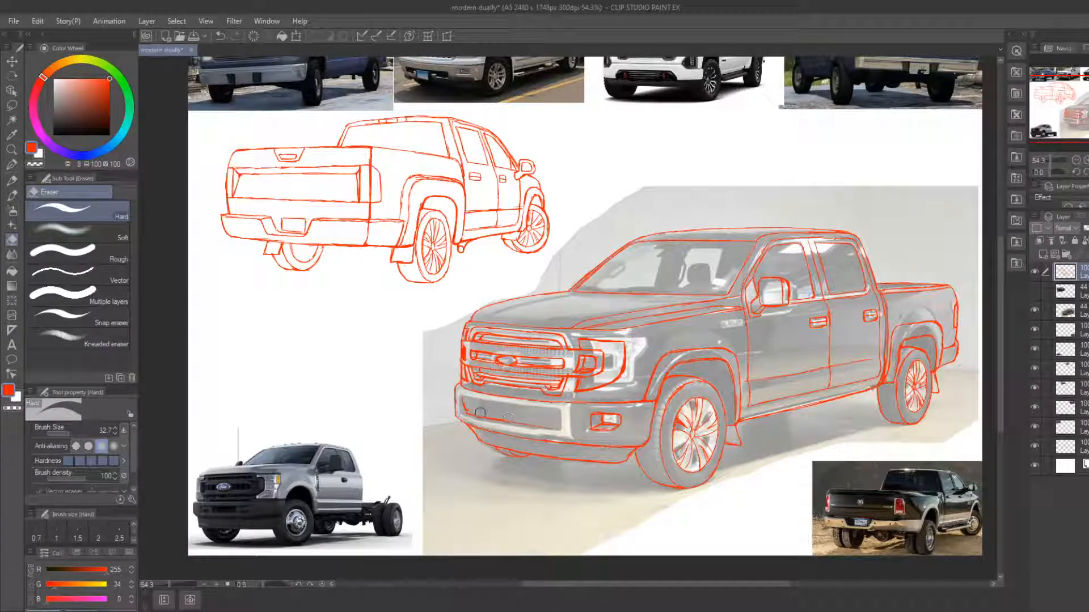
key(b)
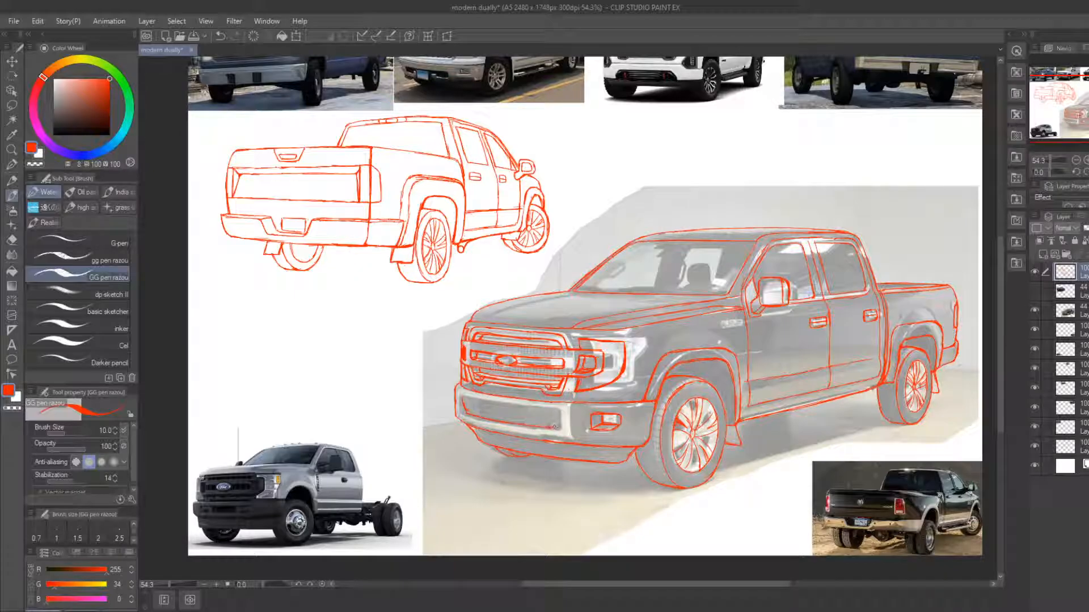
key(e)
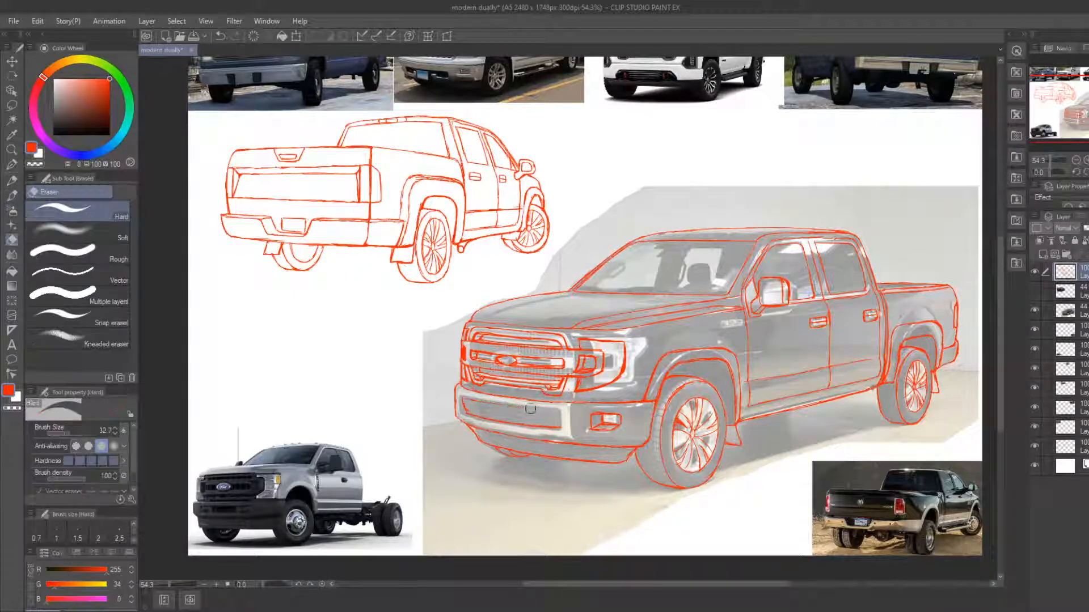
key(b)
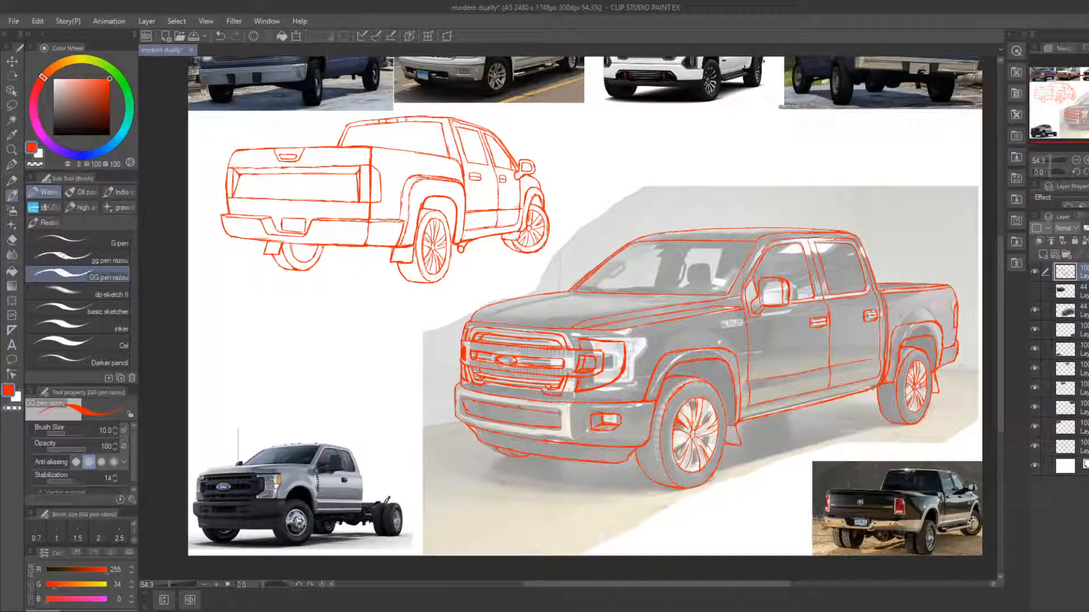
key(e)
key(b)
key(e)
key(b)
key(e)
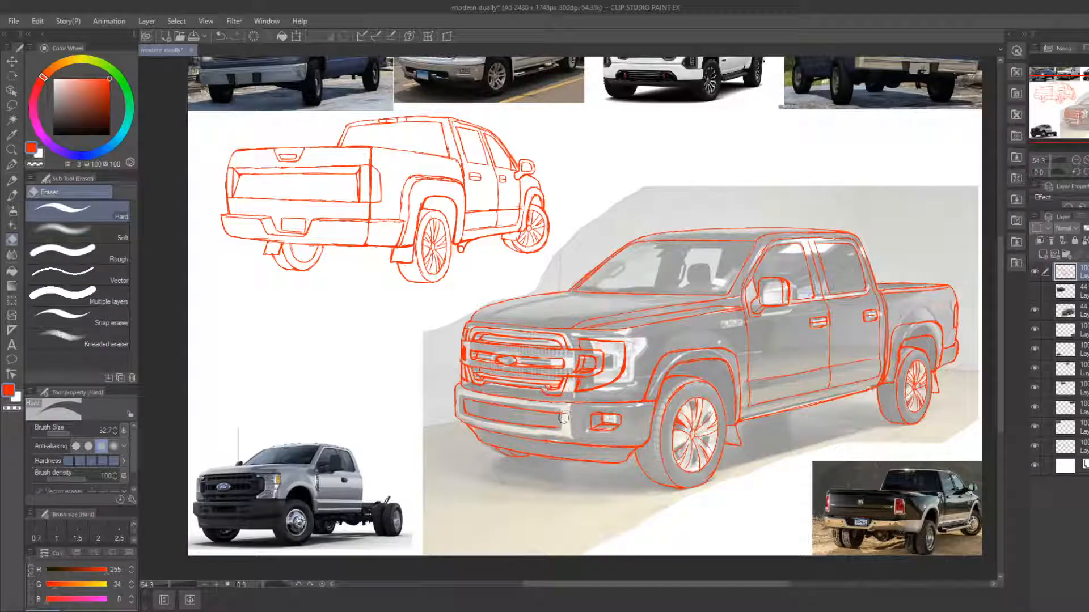
key(b)
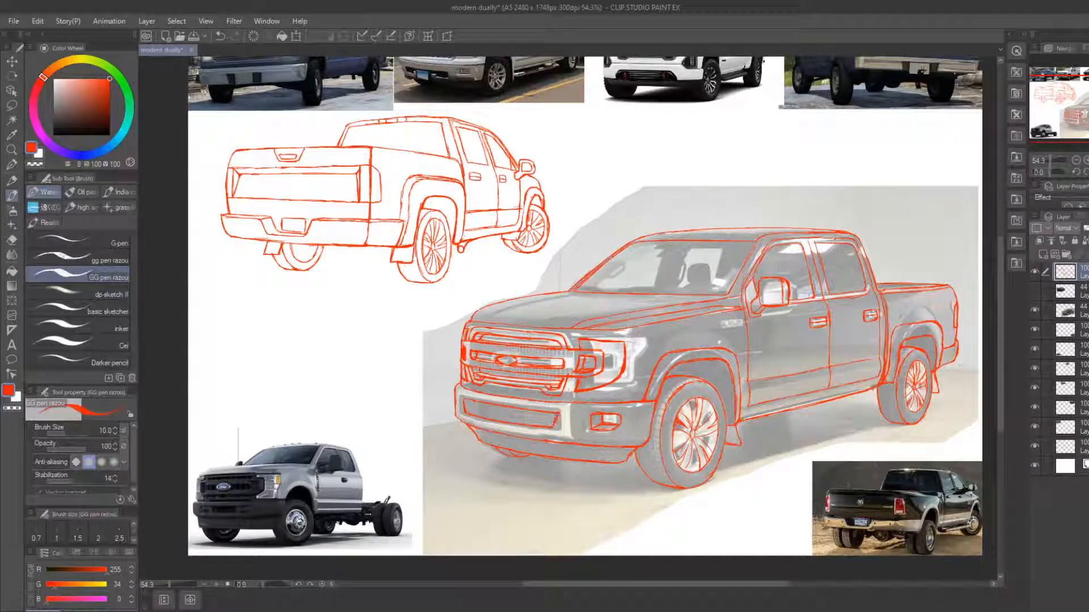
Refine the inner edges and end corners of the front bumper opening, erasing the overlaps
key(e)
key(b)
key(e)
key(b)
key(e)
key(b)
key(e)
key(b)
key(e)
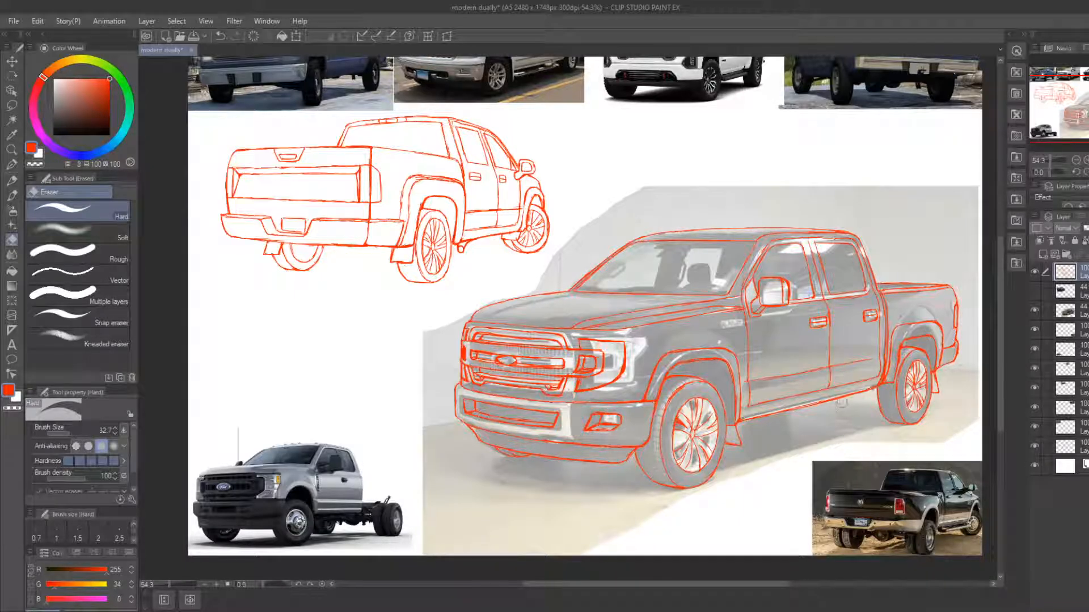
key(b)
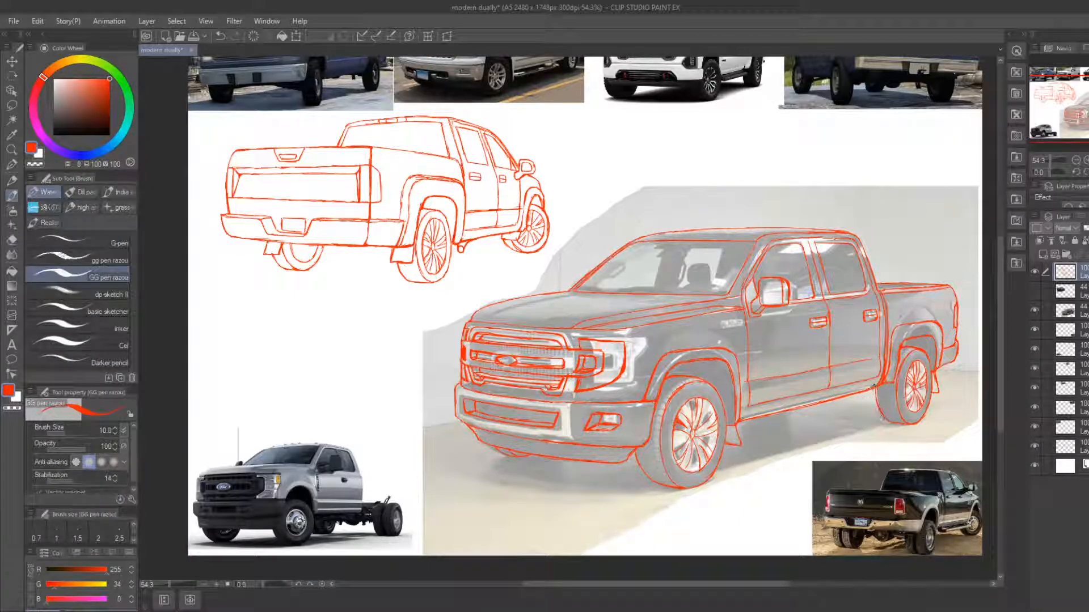
Add the vertical dividers inside the front bumper opening and clean up where they meet its edges
drag(875, 389, 882, 415)
key(e)
key(p)
drag(478, 402, 479, 417)
key(e)
key(p)
key(e)
key(p)
key(e)
key(p)
drag(563, 463, 559, 468)
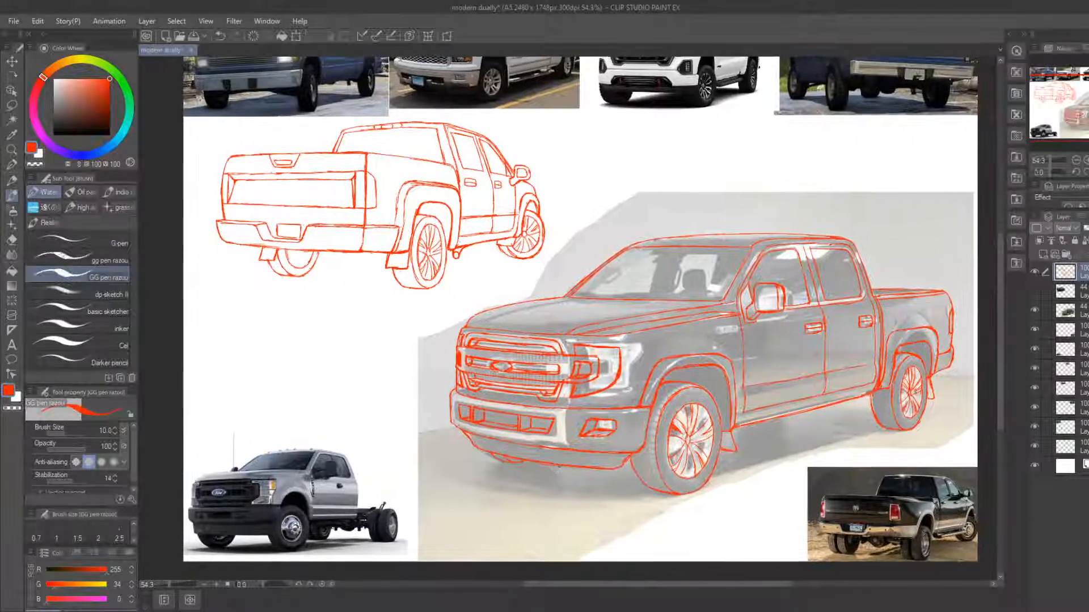
Hide the traced Ford photo and view the line art of both trucks on the full canvas
click(1035, 311)
drag(911, 387, 837, 377)
click(12, 149)
drag(547, 368, 514, 375)
drag(541, 382, 562, 392)
drag(561, 392, 534, 410)
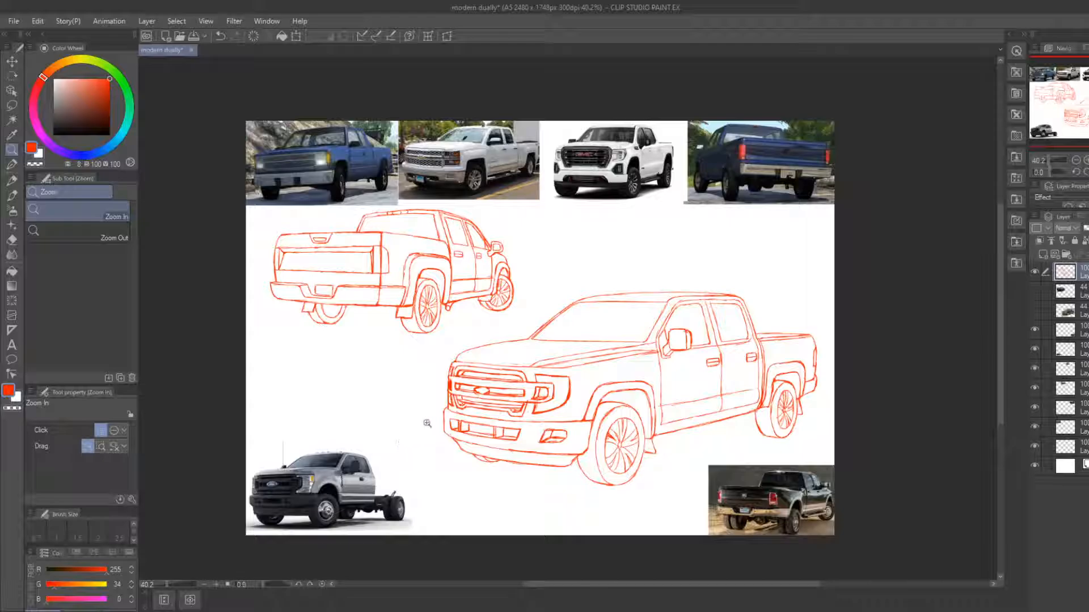
Clean up the lines at the far left end of the Ford's front bumper opening
key(e)
key(b)
key(e)
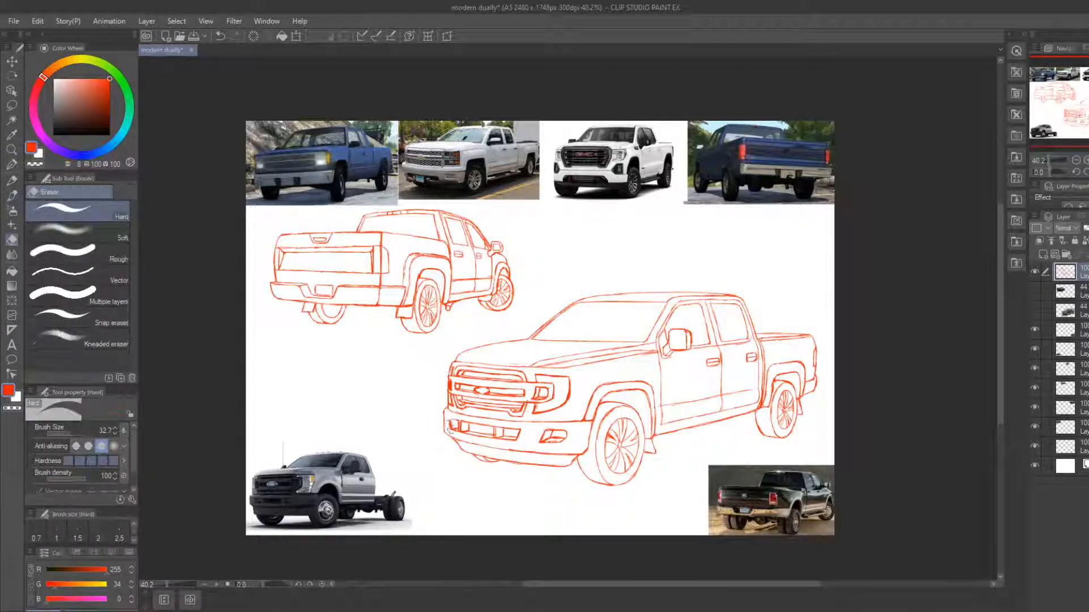
drag(449, 423, 451, 432)
key(b)
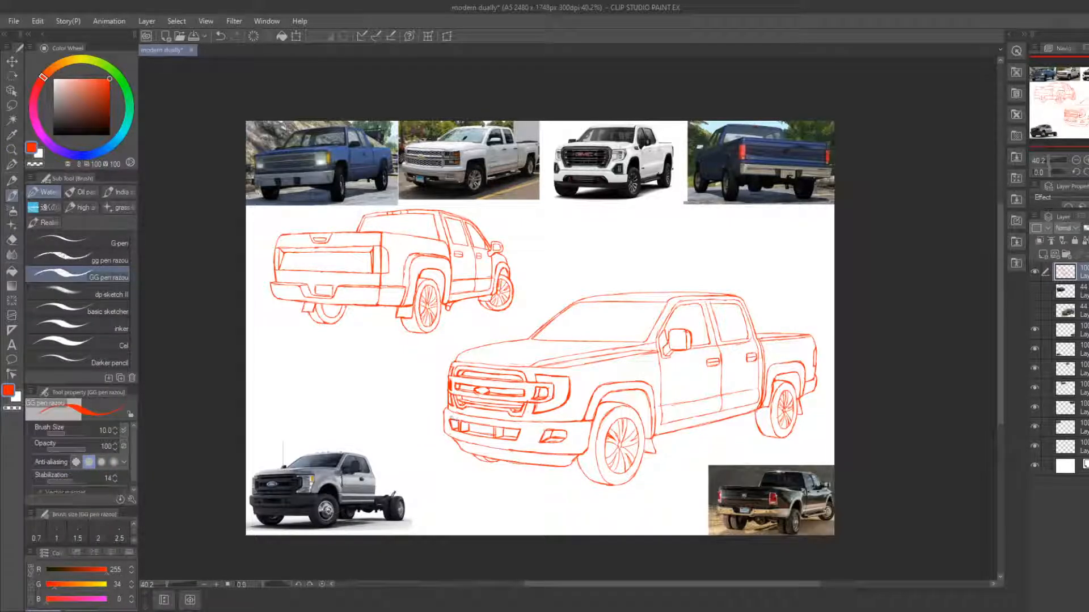
key(e)
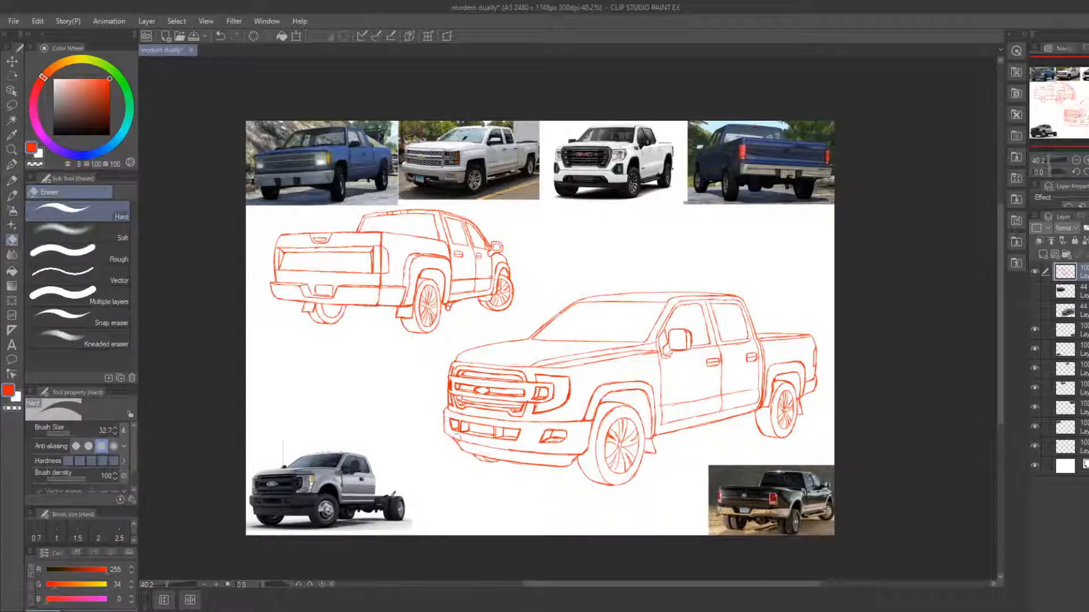
Lower the opacity of the red sketch layer and add a new layer above it for inking
drag(714, 440, 696, 437)
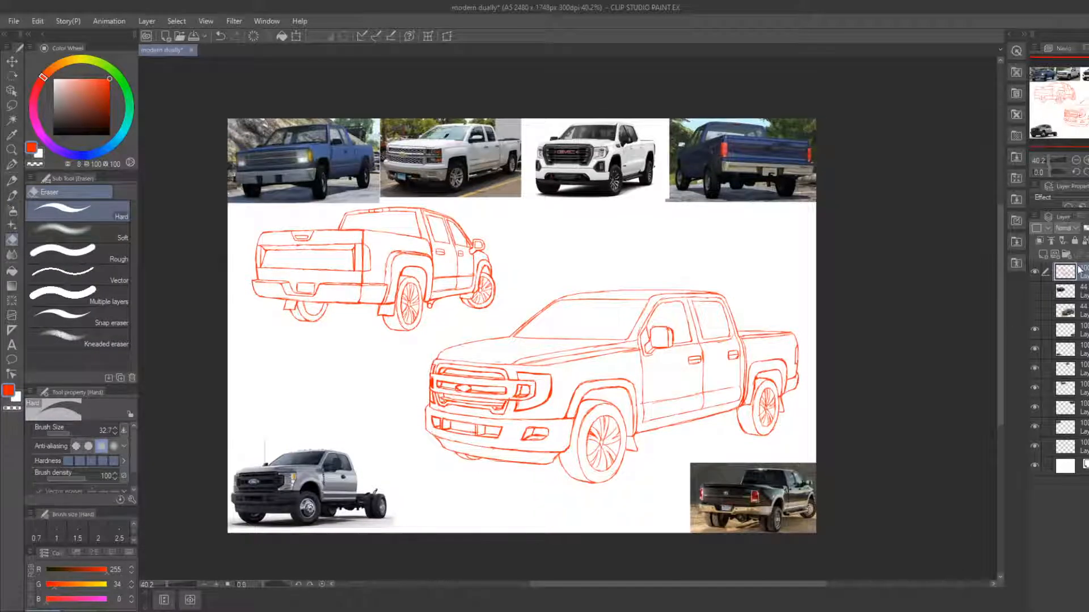
click(1087, 229)
click(1042, 255)
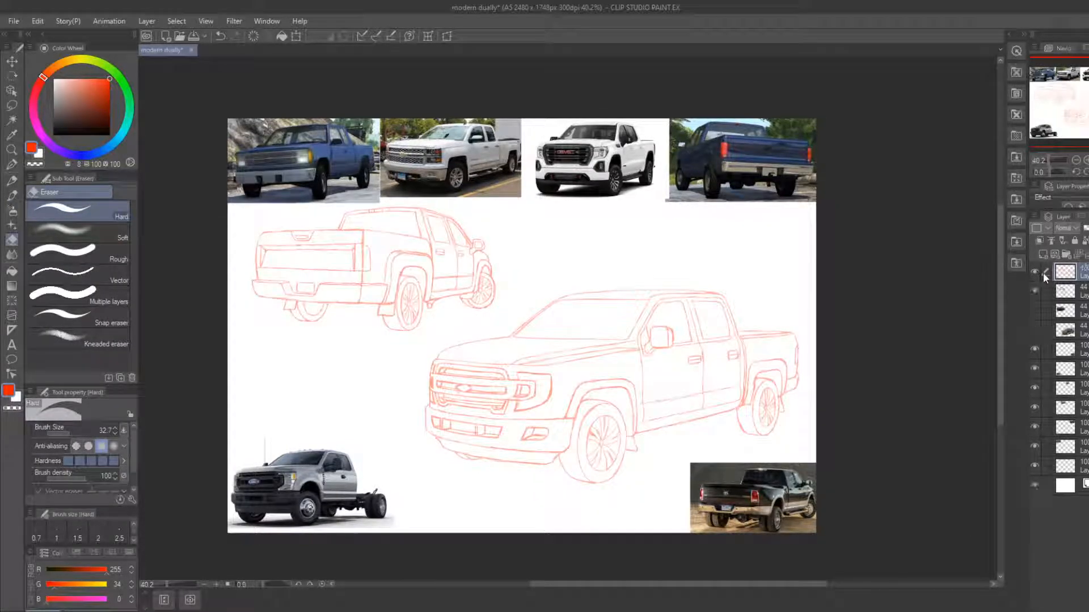
drag(576, 376, 619, 397)
Set the drawing colour to black, choose a pen, and focus on the tailgate of the rear-view truck
key(b)
click(109, 135)
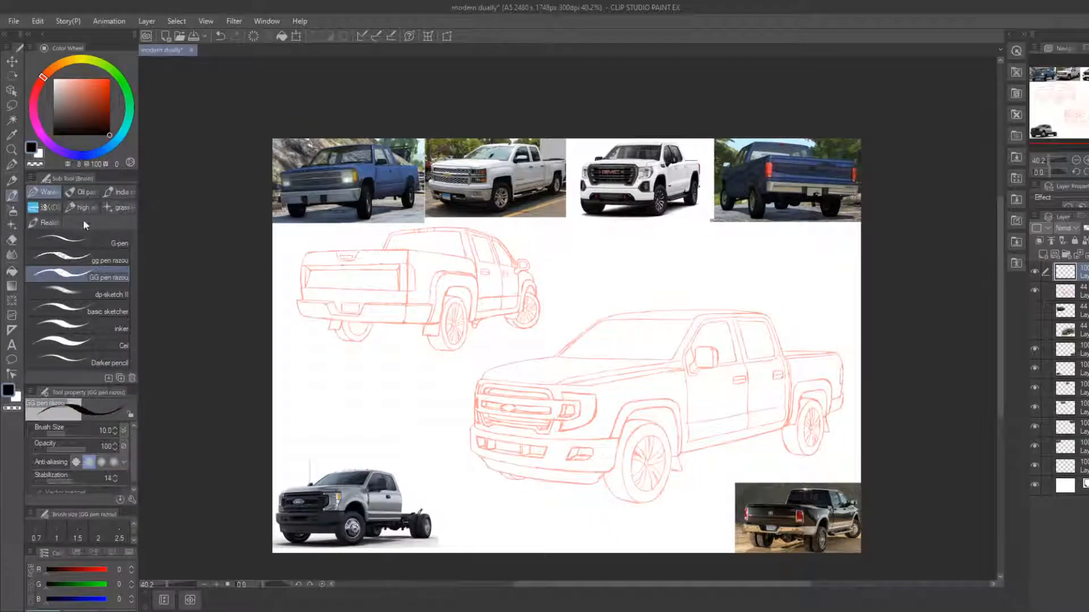
click(96, 240)
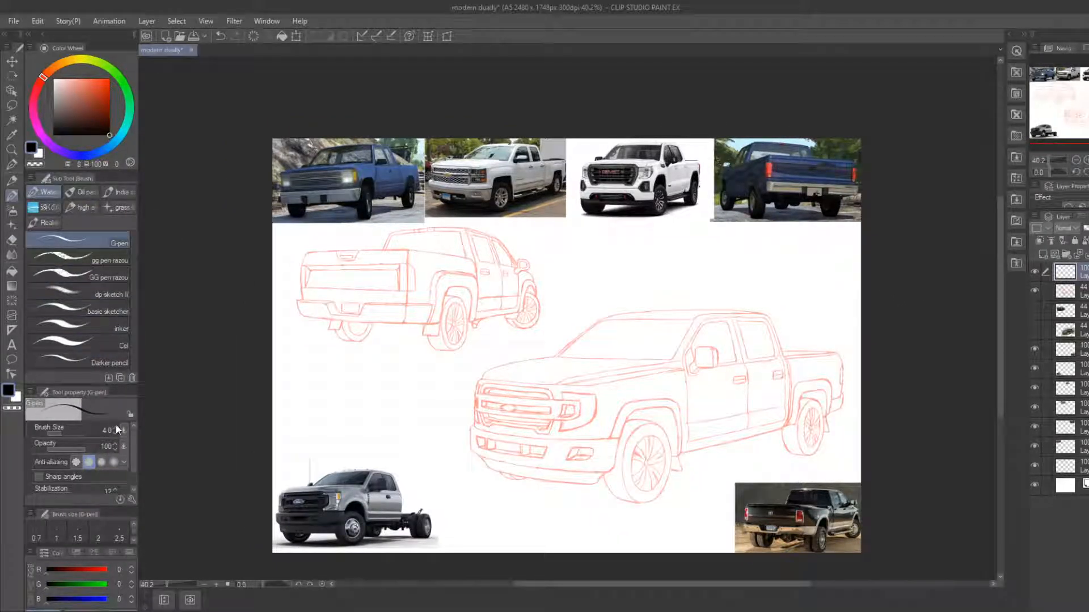
click(14, 164)
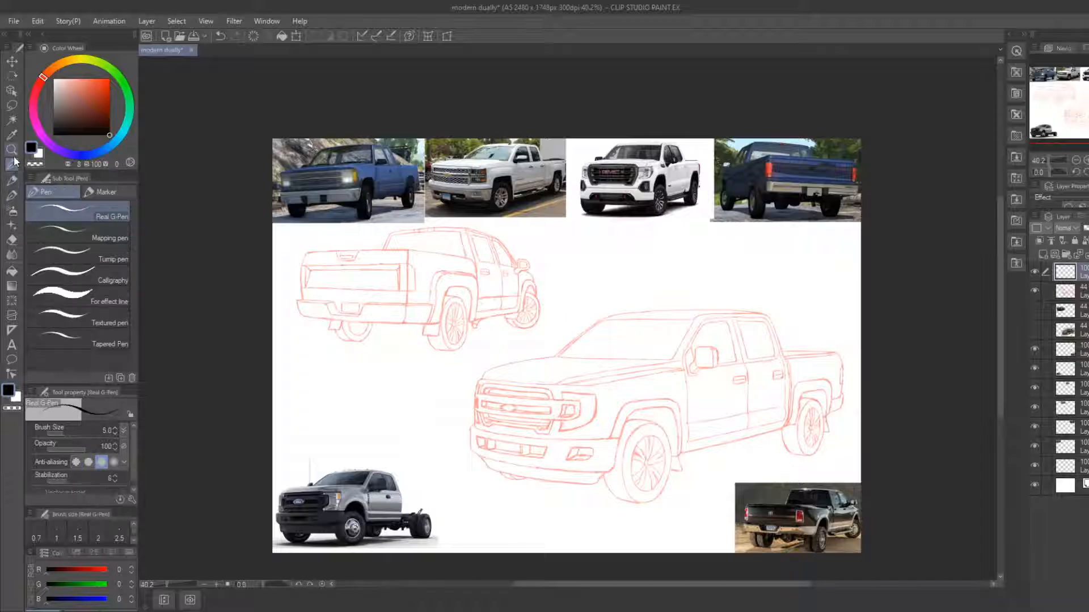
click(12, 150)
drag(380, 354, 501, 360)
drag(406, 267, 459, 318)
mouse_move(460, 328)
mouse_down()
mouse_move(404, 368)
mouse_move(412, 413)
mouse_move(402, 310)
mouse_up()
Try to ink the left edge of the rear-view truck's tailgate in black
key(b)
mouse_move(413, 421)
mouse_down()
mouse_move(403, 235)
mouse_move(396, 319)
mouse_move(413, 435)
mouse_move(404, 257)
mouse_up()
key(e)
key(b)
drag(405, 346, 411, 235)
drag(405, 288, 420, 209)
key(e)
key(b)
mouse_move(409, 257)
mouse_down()
mouse_move(439, 196)
mouse_move(413, 223)
mouse_move(408, 438)
mouse_up()
key(e)
key(b)
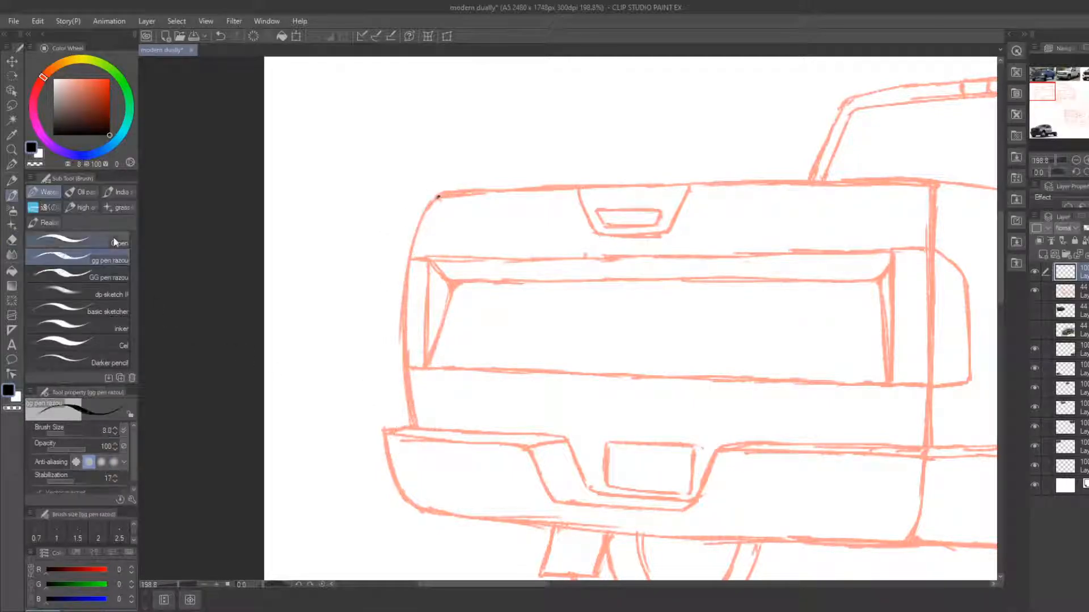
Ink the tailgate's left side and top edge with the G-pen at size 8, erasing the overshooting end
click(114, 241)
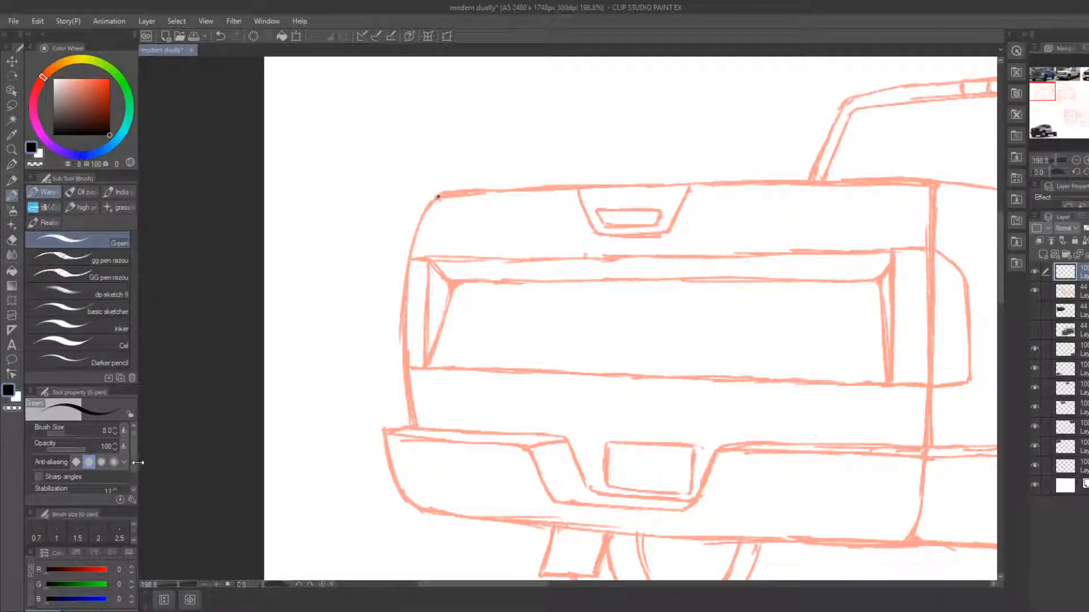
mouse_move(413, 426)
mouse_down()
mouse_move(400, 331)
mouse_move(399, 343)
mouse_move(402, 269)
mouse_move(403, 291)
mouse_move(431, 207)
mouse_up()
mouse_move(408, 266)
mouse_down()
mouse_move(436, 193)
mouse_move(427, 252)
mouse_move(252, 195)
mouse_move(617, 190)
mouse_up()
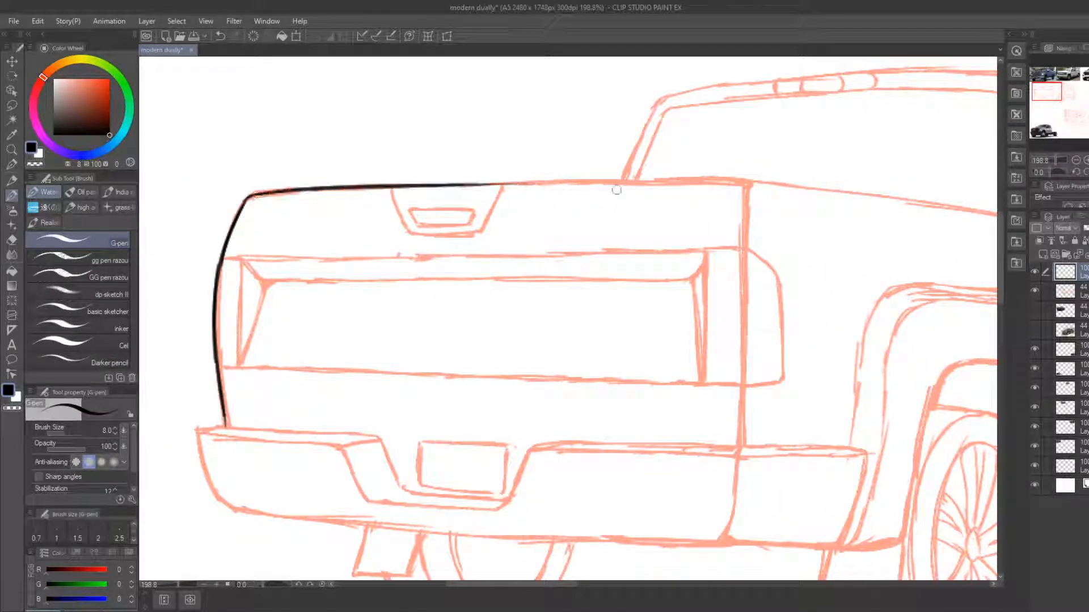
mouse_move(455, 185)
mouse_down()
mouse_move(790, 188)
mouse_move(719, 180)
mouse_up()
key(e)
drag(654, 175, 717, 179)
key(b)
drag(622, 182, 744, 184)
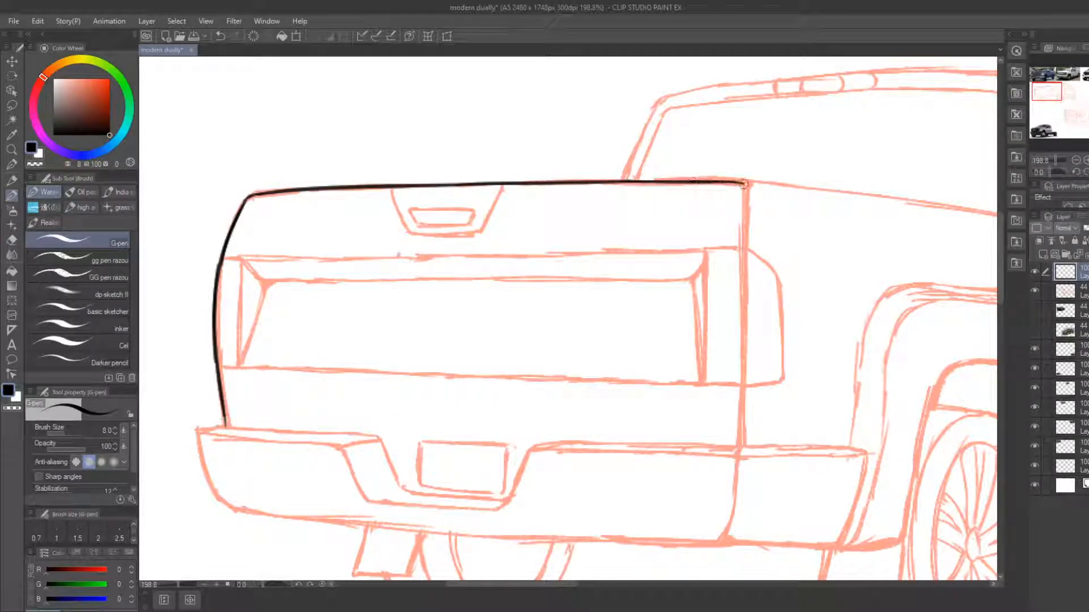
Ink the tailgate's right edge down through the bumper, plus the bottom and outer edge of the bumper corner
mouse_move(730, 345)
mouse_down()
mouse_move(575, 283)
mouse_move(559, 264)
mouse_up()
drag(571, 101, 565, 284)
key(ctrl+z)
mouse_move(572, 102)
mouse_down()
mouse_move(564, 379)
mouse_move(570, 363)
mouse_move(541, 461)
mouse_move(660, 466)
mouse_move(695, 378)
mouse_up()
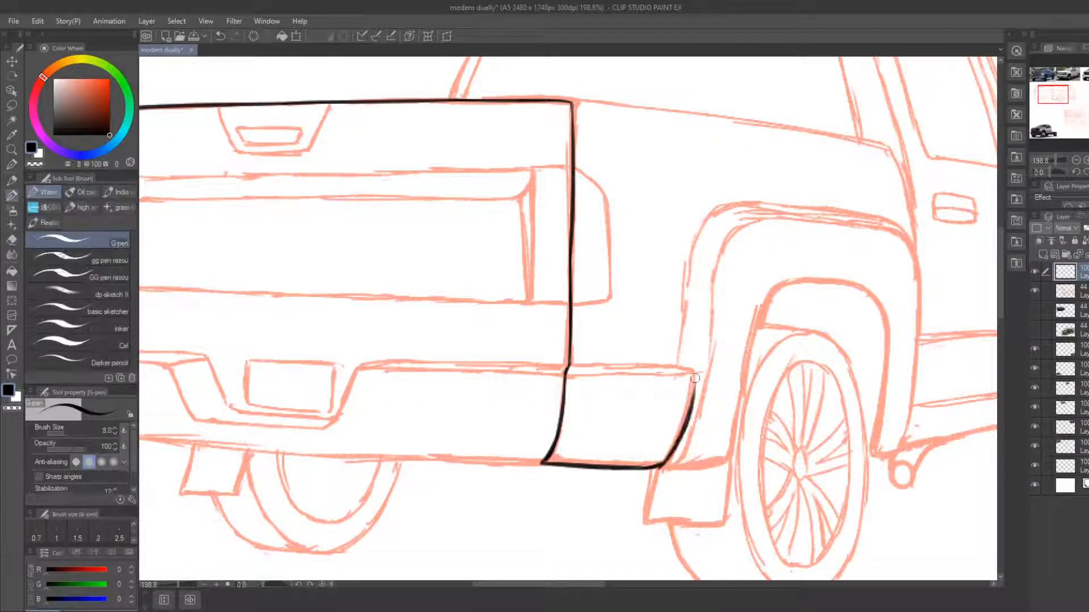
Ink the thin top ledge of the rear bumper corner and add a second line along its outer side
drag(567, 372, 691, 371)
key(ctrl+z)
drag(567, 375, 699, 374)
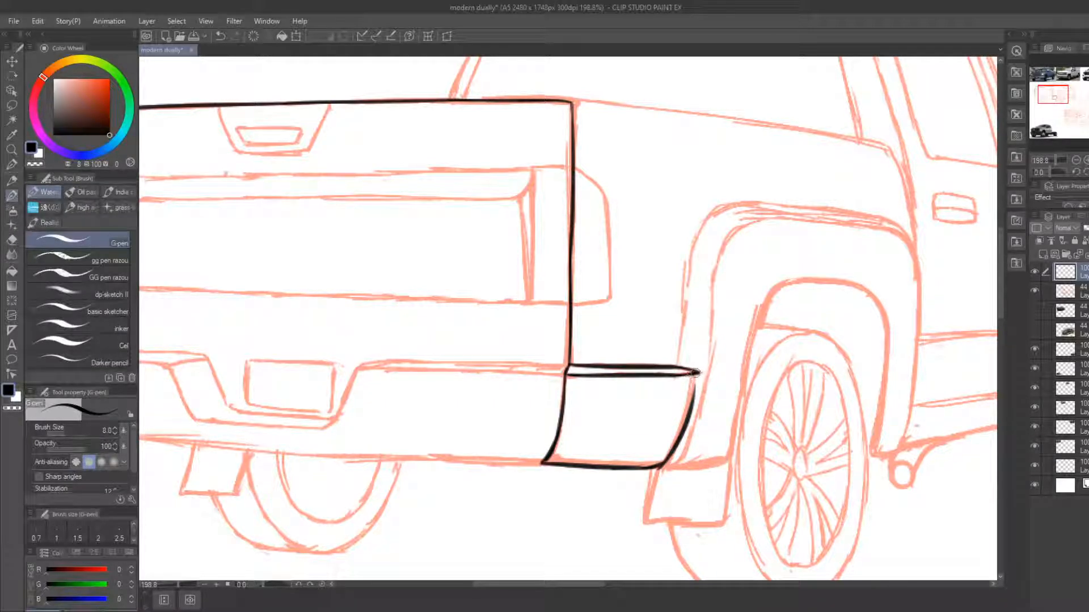
drag(698, 370, 674, 443)
drag(712, 369, 666, 465)
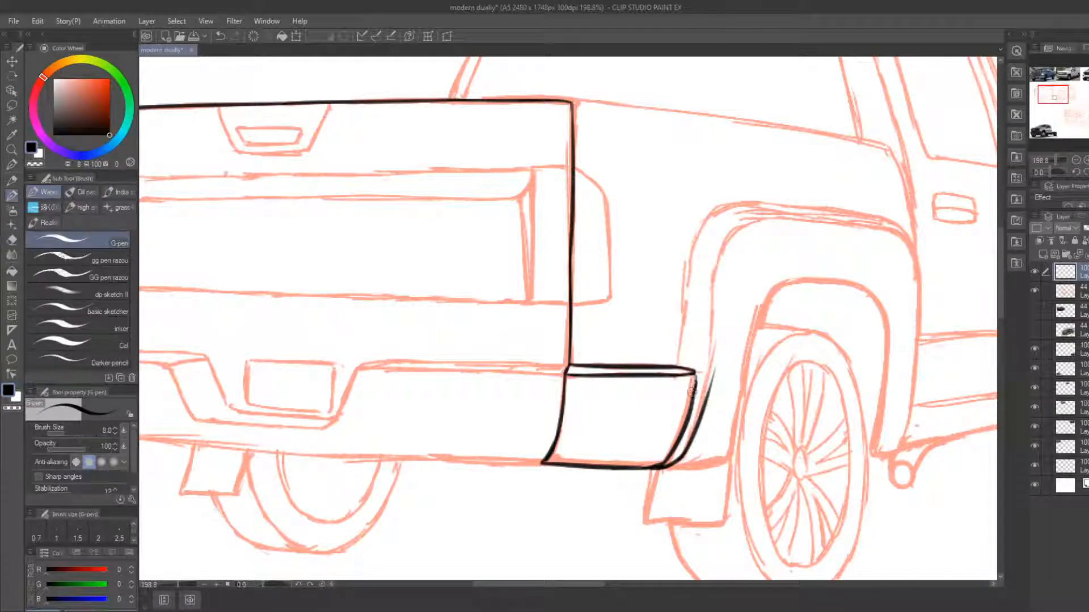
Ink the outer contour of the rear fender flare from the bumper over the wheel arch, erasing the overlaps
mouse_move(674, 368)
mouse_down()
mouse_move(699, 233)
mouse_move(560, 292)
mouse_move(512, 282)
mouse_up()
key(e)
key(b)
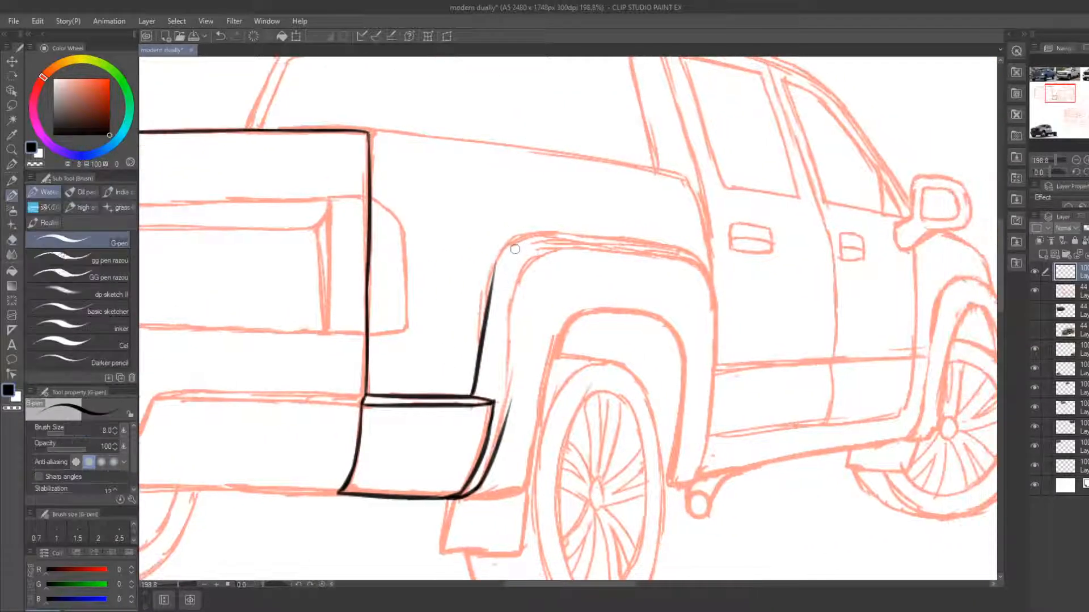
mouse_move(513, 245)
mouse_down()
mouse_move(648, 244)
mouse_move(557, 232)
mouse_move(705, 262)
mouse_move(684, 251)
mouse_move(713, 300)
mouse_up()
key(e)
key(b)
key(e)
key(b)
key(e)
key(b)
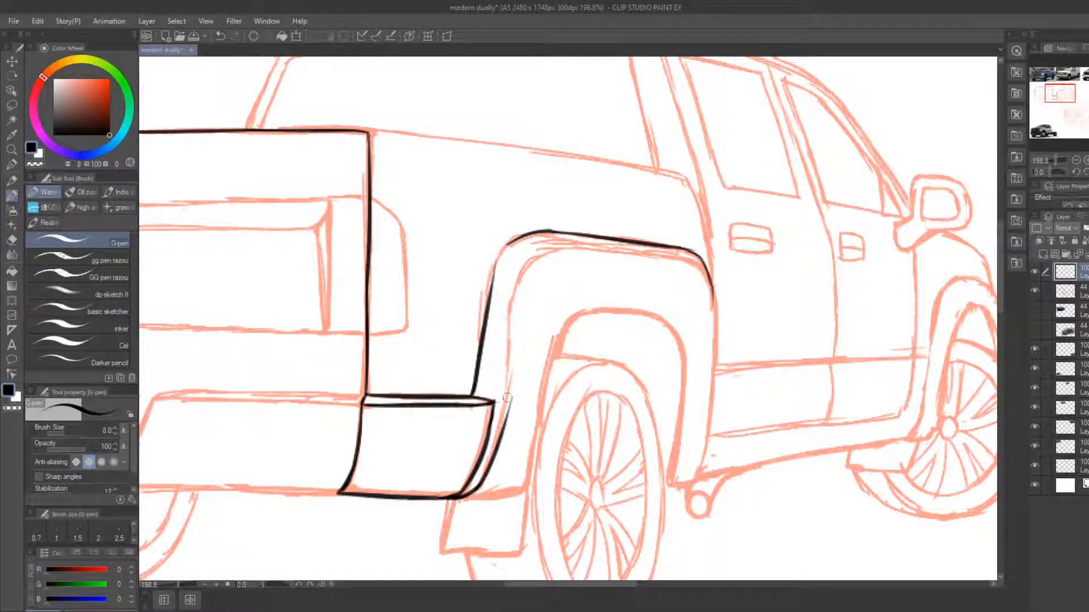
Ink the inner contour of the rear fender flare from the bumper corner up to its top bend, erasing the overshoot
key(e)
drag(512, 441, 511, 351)
key(b)
mouse_move(505, 408)
mouse_down()
mouse_move(514, 308)
mouse_move(509, 354)
mouse_move(512, 318)
mouse_move(543, 256)
mouse_up()
key(e)
key(b)
key(e)
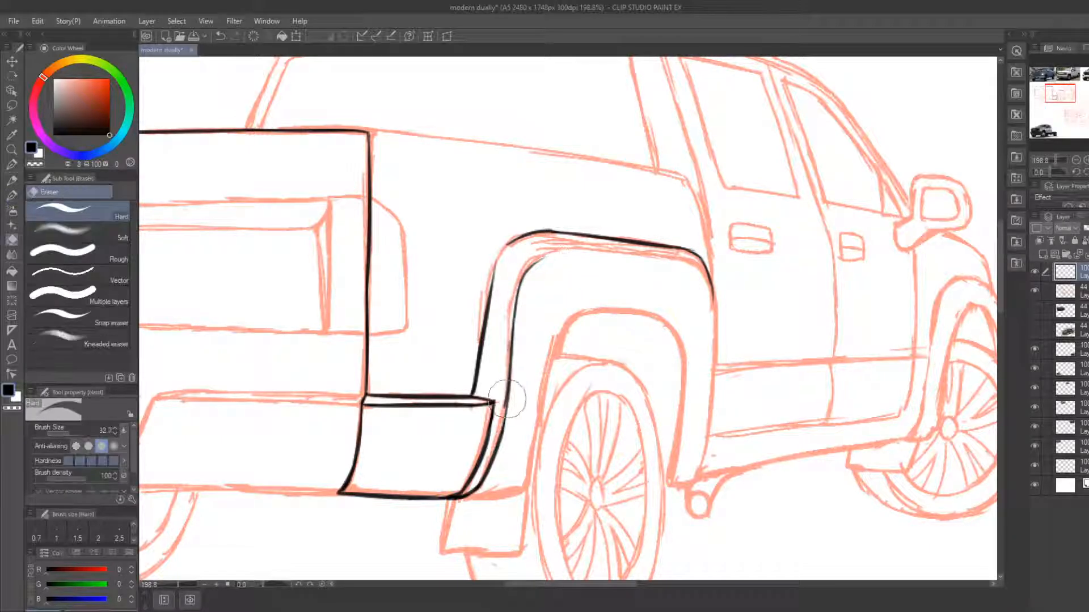
key(b)
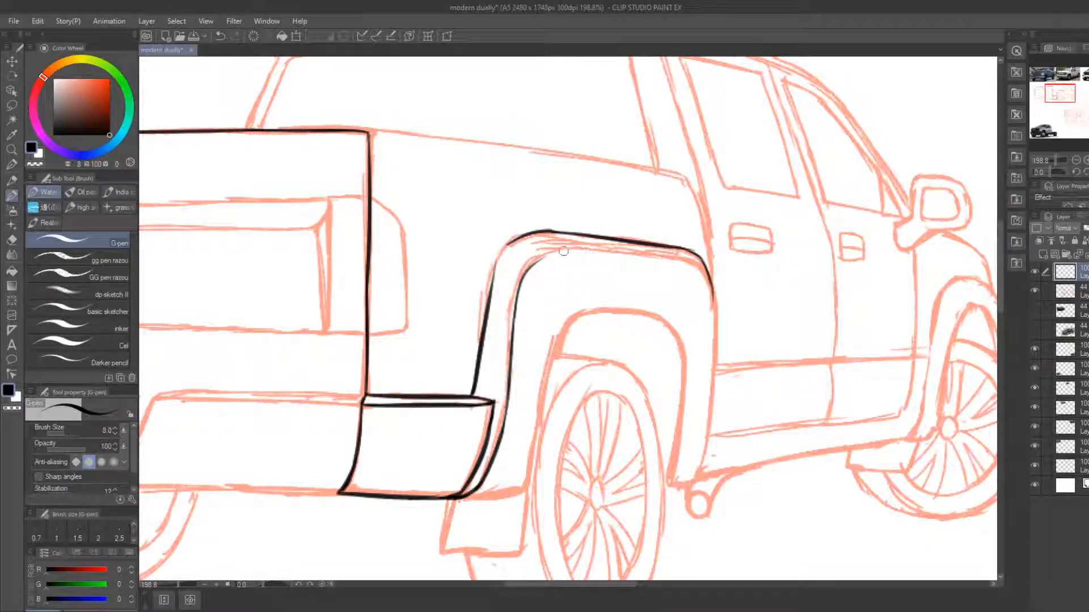
Ink the inner contour line along the top of the rear fender flare to its front corner, correcting stray strokes
mouse_move(564, 252)
mouse_down()
mouse_move(691, 272)
mouse_move(713, 309)
mouse_move(711, 290)
mouse_move(705, 490)
mouse_up()
key(e)
key(b)
key(e)
key(b)
key(e)
key(b)
key(e)
key(ctrl+z)
Ink the front outer edge of the rear fender flare down to its lower tip, erasing and redrawing the uneven part
key(b)
mouse_move(714, 286)
mouse_down()
mouse_move(716, 345)
mouse_move(691, 470)
mouse_move(675, 488)
mouse_move(698, 472)
mouse_up()
key(e)
drag(717, 345, 703, 449)
key(b)
key(e)
key(b)
mouse_move(716, 317)
mouse_down()
mouse_move(695, 475)
mouse_move(711, 409)
mouse_up()
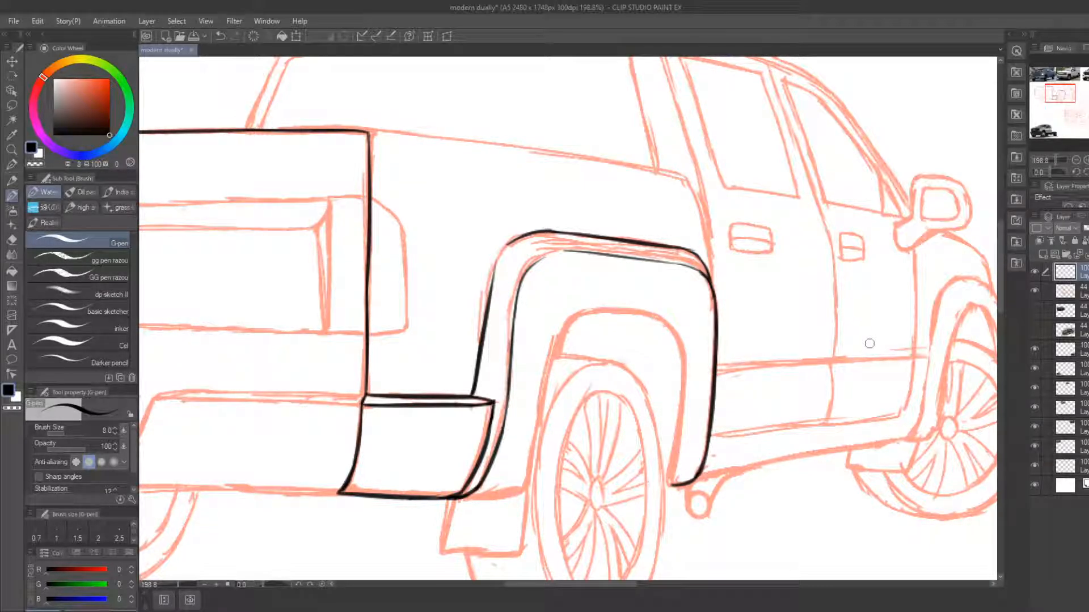
Ink the fender flare's bottom edge beside the bumper and the lower rear side of the wheel opening
mouse_move(463, 497)
mouse_down()
mouse_move(524, 493)
mouse_move(558, 338)
mouse_up()
key(e)
key(b)
key(e)
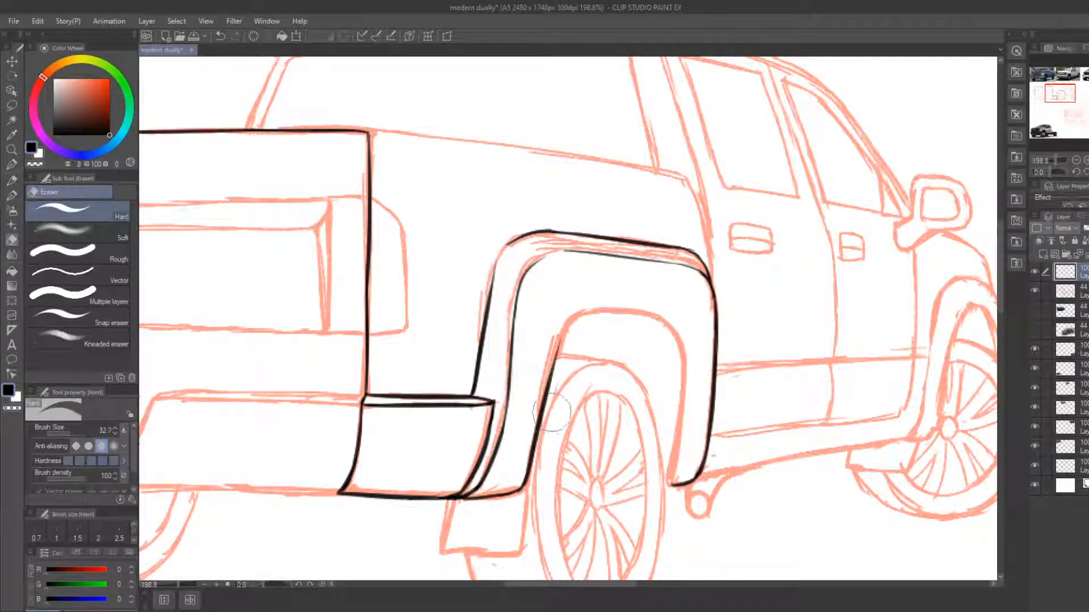
key(b)
Ink the rear wheel opening over its top and down the front side to the flare's lower tip, erasing the overlaps
mouse_move(542, 414)
mouse_down()
mouse_move(571, 309)
mouse_move(685, 333)
mouse_up()
key(e)
key(b)
key(e)
drag(600, 319, 684, 324)
key(b)
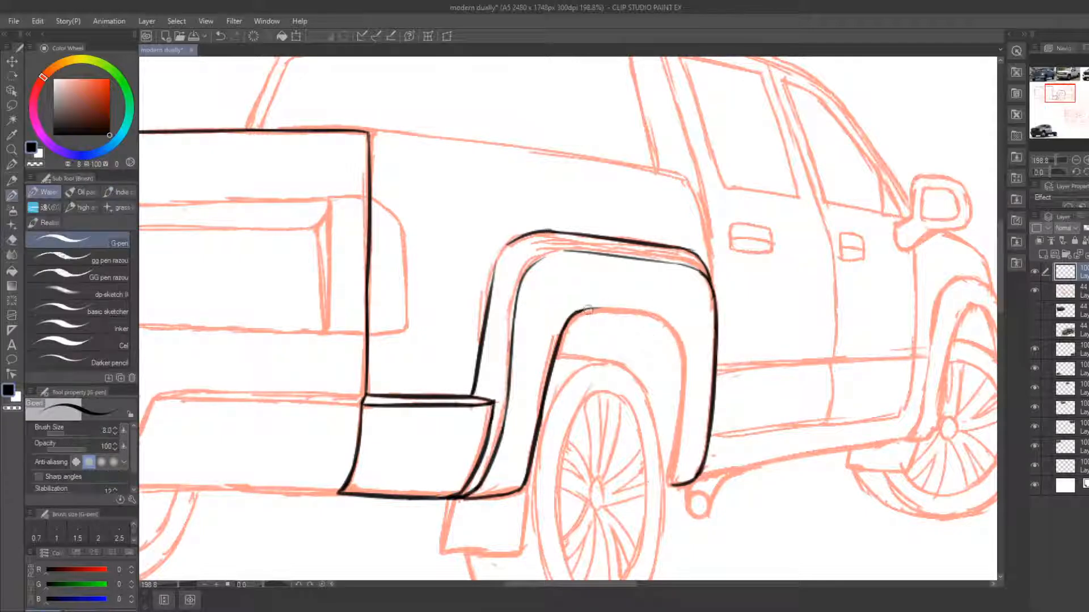
mouse_move(588, 310)
mouse_down()
mouse_move(663, 319)
mouse_move(681, 438)
mouse_move(668, 484)
mouse_up()
key(e)
key(b)
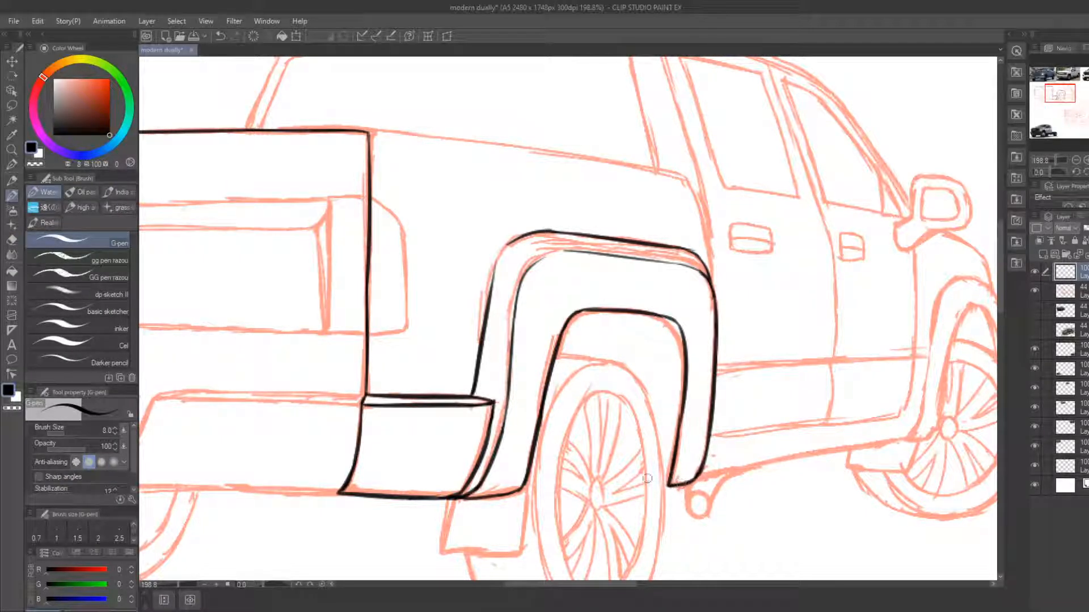
Ink the curved line across the top of the rear tire inside the wheel opening, erasing its overshooting end
drag(613, 457, 574, 447)
mouse_move(519, 344)
mouse_down()
mouse_move(598, 366)
mouse_move(621, 504)
mouse_up()
drag(593, 468, 595, 384)
key(e)
drag(613, 337, 616, 423)
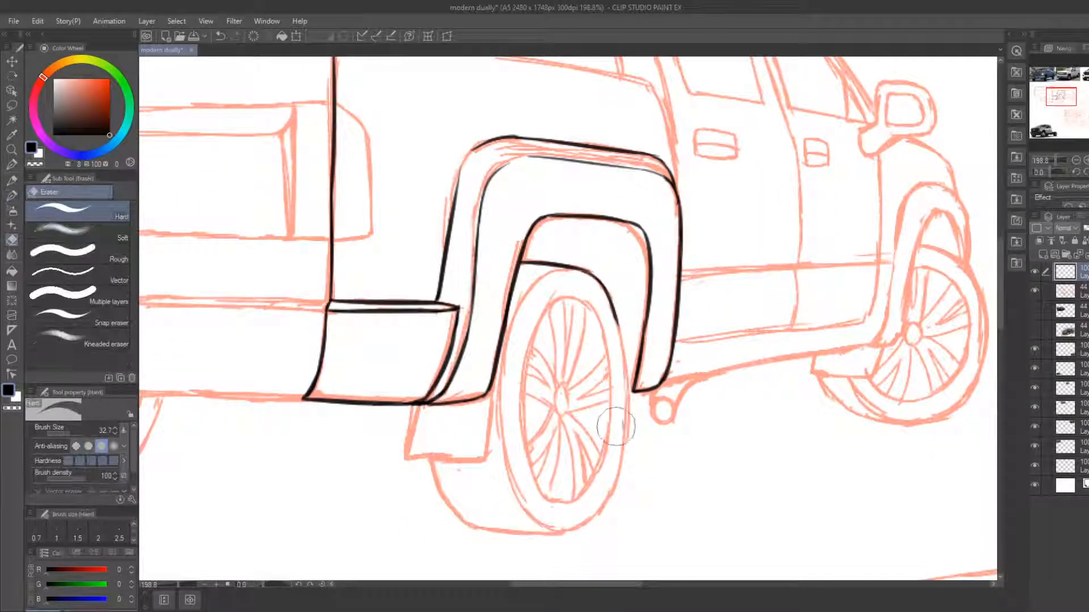
Ink the front side of the rear tire below the wheel opening, erasing and redrawing the curve
key(b)
key(e)
key(b)
mouse_move(604, 306)
mouse_down()
mouse_move(627, 466)
mouse_move(597, 344)
mouse_move(605, 432)
mouse_up()
key(e)
drag(601, 328, 614, 441)
key(b)
key(e)
key(b)
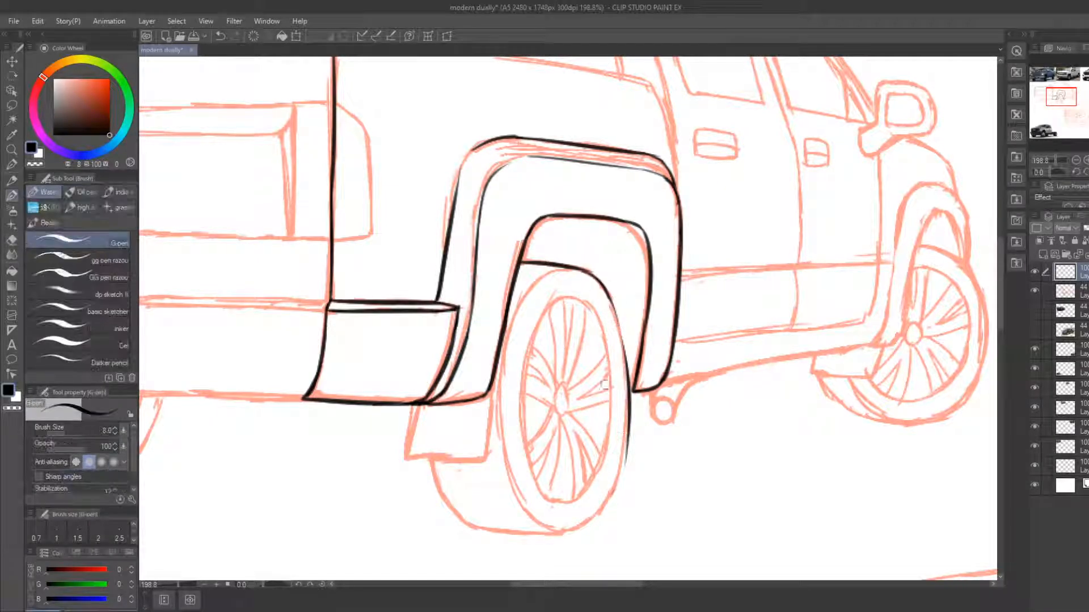
drag(610, 306, 625, 476)
key(e)
drag(604, 328, 607, 477)
key(b)
mouse_move(610, 303)
mouse_down()
mouse_move(628, 381)
mouse_move(621, 481)
mouse_up()
Ink the rear side and bottom of the rear tire's outer ellipse to close the outline
mouse_move(529, 517)
mouse_down()
mouse_move(501, 346)
mouse_move(536, 281)
mouse_move(594, 276)
mouse_up()
key(e)
key(b)
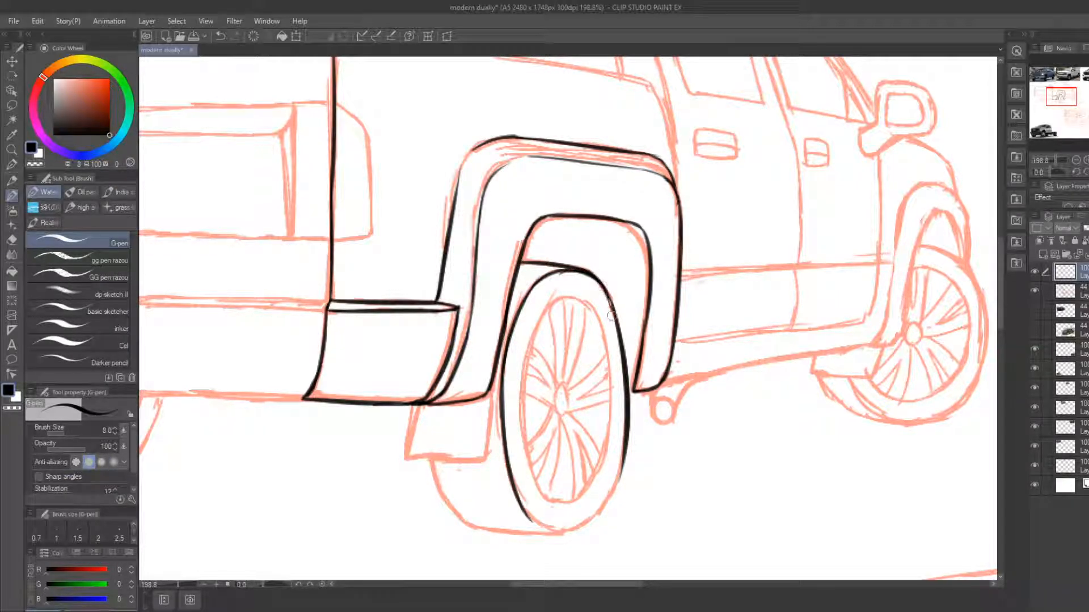
key(e)
key(b)
mouse_move(521, 505)
mouse_down()
mouse_move(562, 531)
mouse_move(586, 524)
mouse_up()
key(e)
key(b)
mouse_move(515, 506)
mouse_down()
mouse_move(537, 532)
mouse_move(599, 503)
mouse_move(574, 524)
mouse_move(606, 499)
mouse_move(626, 465)
mouse_move(612, 480)
mouse_move(629, 440)
mouse_up()
key(e)
key(b)
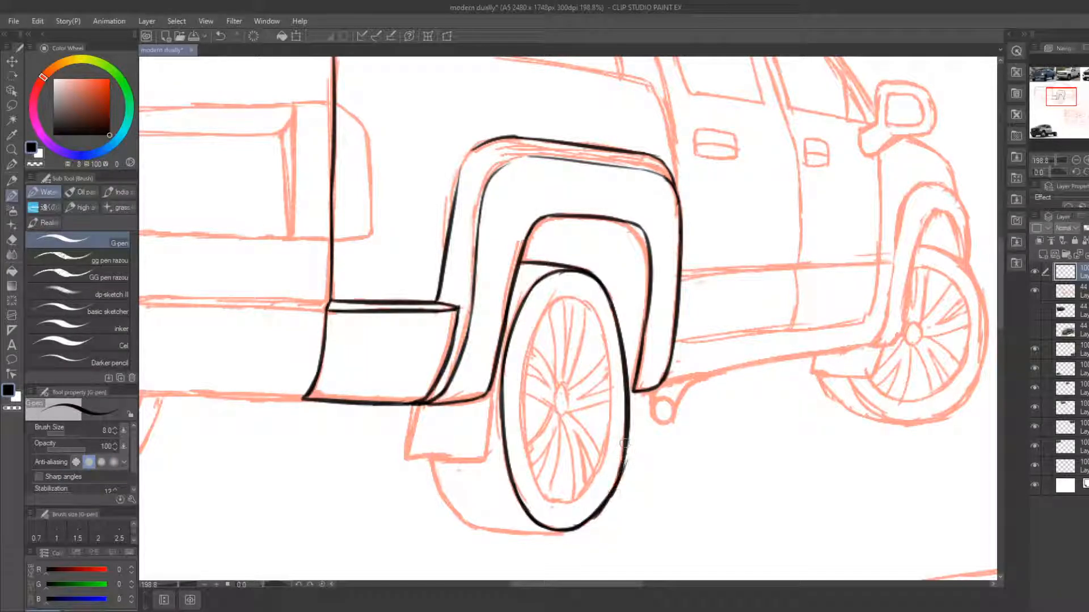
Erase the rough edges along the lower front of the rear tire's outline
key(e)
mouse_move(605, 522)
mouse_down()
mouse_move(619, 501)
mouse_move(590, 532)
mouse_move(630, 475)
mouse_move(608, 494)
mouse_move(628, 442)
mouse_up()
key(b)
key(e)
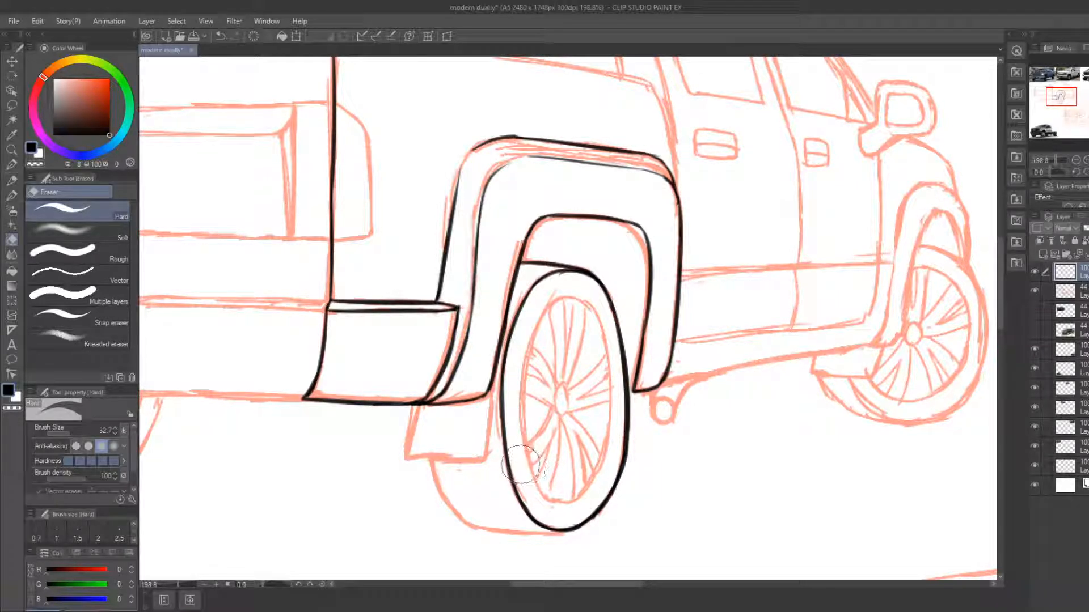
key(b)
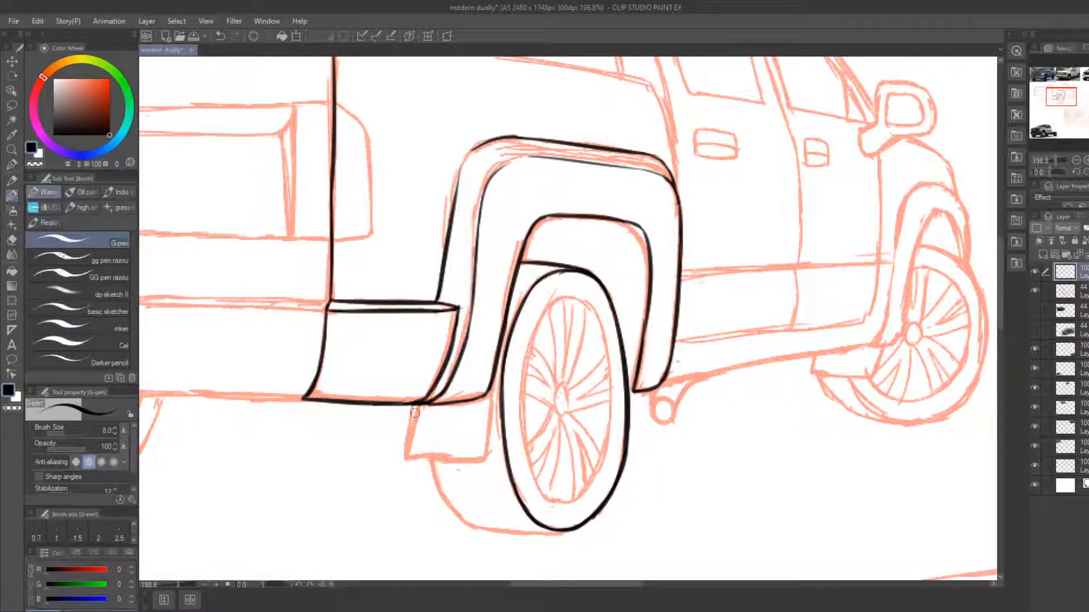
Ink the mud flap behind the rear wheel and the tire's tread outline beneath it
mouse_move(415, 413)
mouse_down()
mouse_move(407, 451)
mouse_move(490, 454)
mouse_move(495, 372)
mouse_move(478, 451)
mouse_up()
key(e)
key(b)
mouse_move(487, 393)
mouse_down()
mouse_move(467, 448)
mouse_move(433, 455)
mouse_move(462, 516)
mouse_move(557, 536)
mouse_move(538, 534)
mouse_move(580, 520)
mouse_up()
key(e)
key(b)
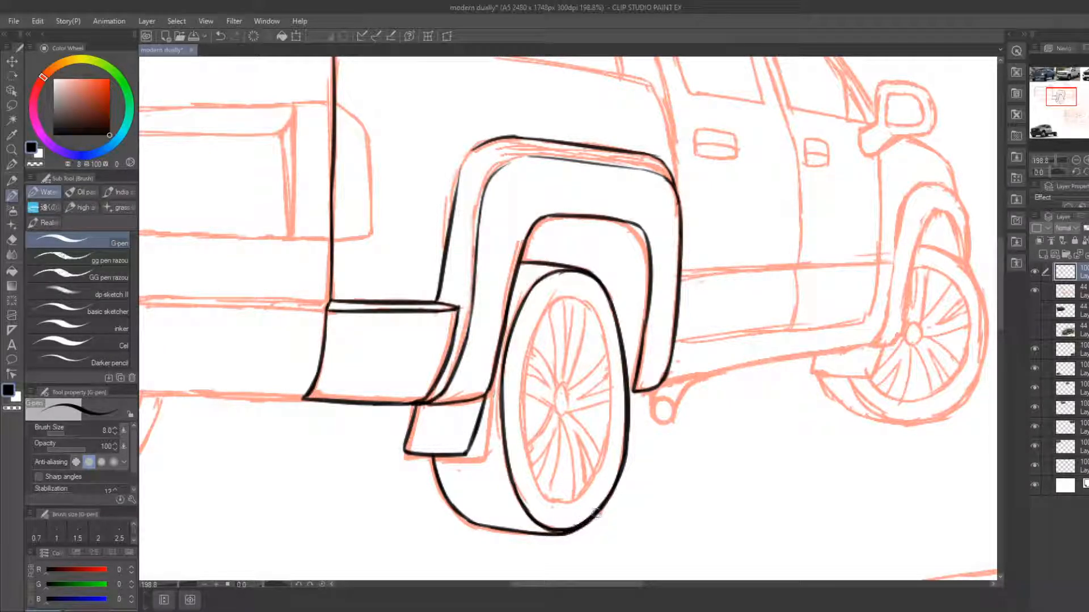
drag(554, 531, 572, 531)
Refine the rear tire's outline at the top and lower front by redrawing and erasing uneven line edges
key(e)
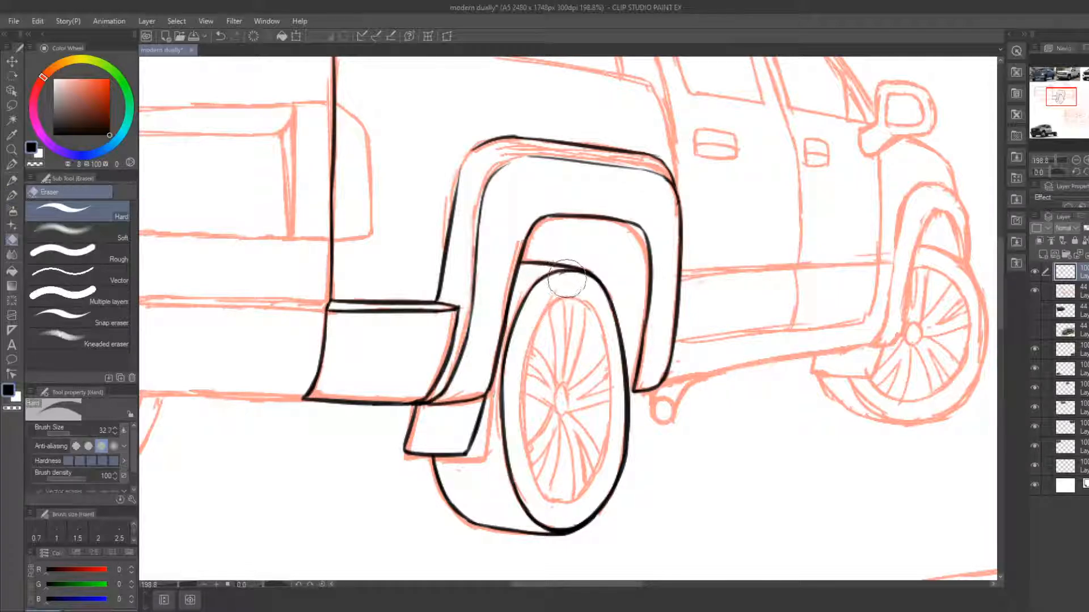
key(b)
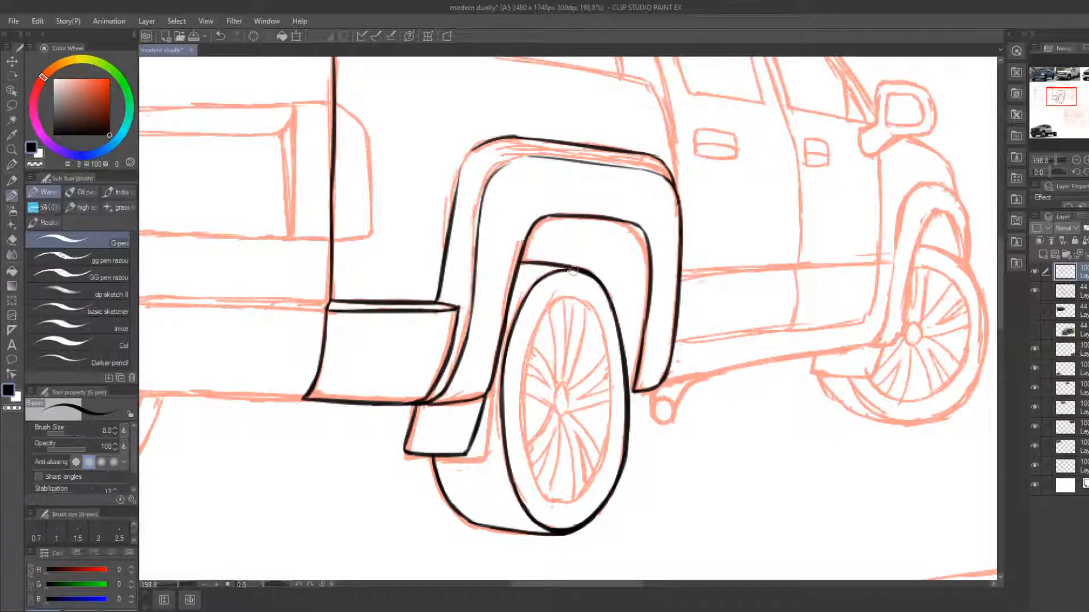
key(e)
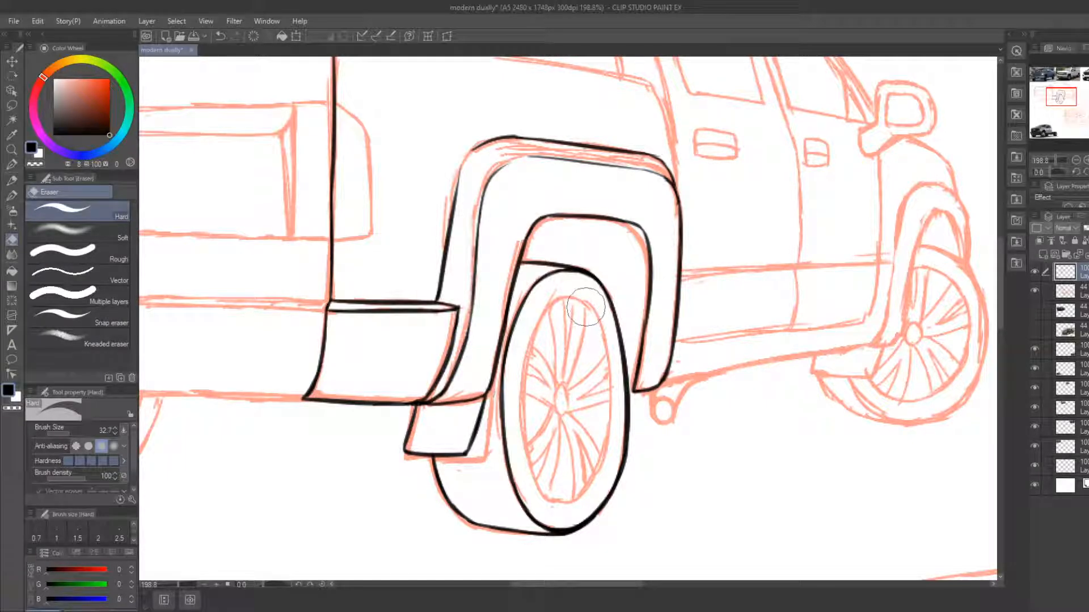
key(b)
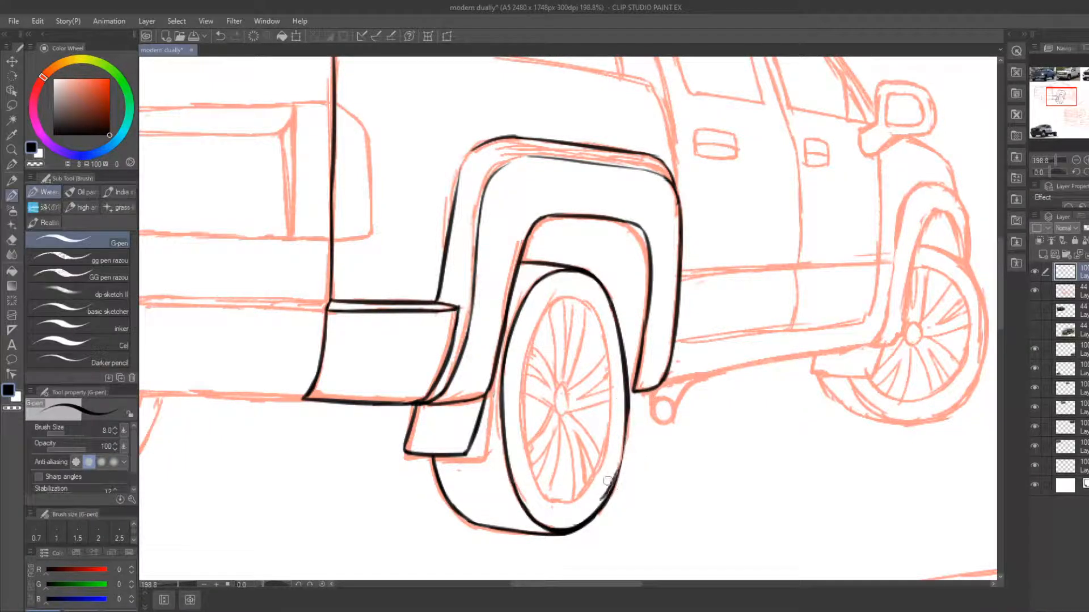
key(e)
mouse_move(595, 497)
mouse_down()
mouse_move(614, 466)
mouse_move(615, 501)
mouse_move(607, 491)
mouse_move(598, 504)
mouse_move(623, 406)
mouse_move(622, 460)
mouse_move(629, 403)
mouse_move(600, 476)
mouse_move(635, 407)
mouse_up()
key(b)
key(e)
drag(611, 524, 634, 450)
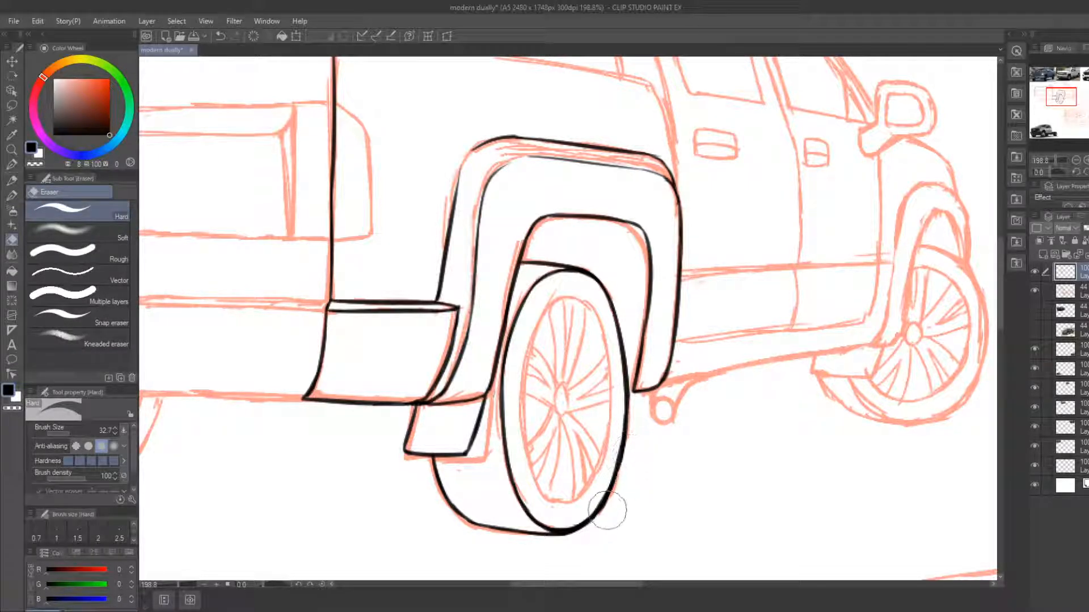
Ink the rim ellipse inside the rear tire and the small hub ellipse at its center, cleaning up with the eraser
mouse_move(608, 512)
mouse_down()
mouse_move(624, 477)
mouse_move(507, 480)
mouse_move(460, 407)
mouse_move(458, 355)
mouse_move(487, 304)
mouse_move(532, 315)
mouse_move(542, 453)
mouse_move(485, 502)
mouse_move(523, 485)
mouse_move(542, 417)
mouse_up()
key(b)
key(e)
mouse_move(513, 480)
mouse_down()
mouse_move(538, 413)
mouse_move(497, 415)
mouse_up()
key(b)
key(e)
key(b)
key(e)
key(b)
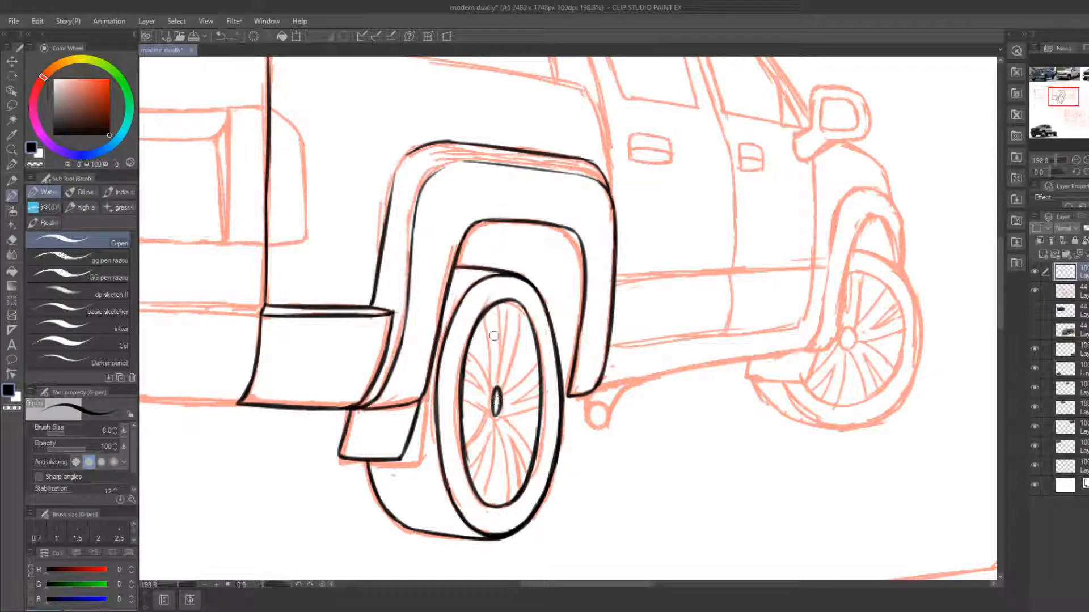
Ink the first curved spokes from the top of the rear rim to the hub, undoing the stray strokes
drag(485, 315, 502, 369)
key(ctrl+z)
drag(484, 317, 496, 391)
key(ctrl+z)
mouse_move(483, 316)
mouse_down()
mouse_move(490, 399)
mouse_move(519, 308)
mouse_move(516, 346)
mouse_up()
key(ctrl+z)
key(ctrl+z)
drag(498, 305, 501, 377)
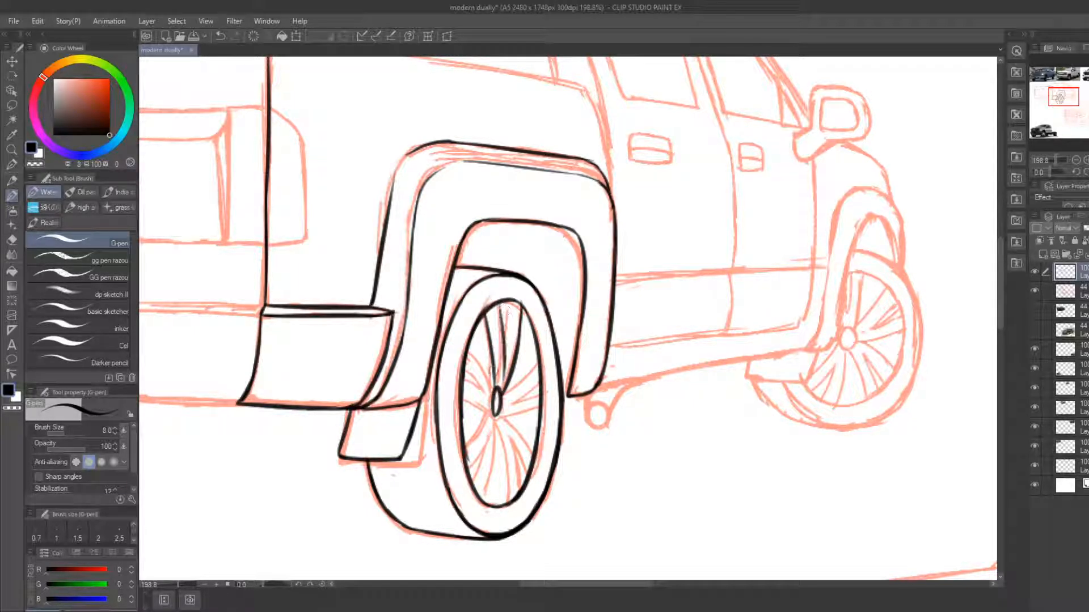
Redraw the upper spoke lines of the rear wheel, undoing the inaccurate strokes
key(ctrl+z)
mouse_move(498, 305)
mouse_down()
mouse_move(500, 362)
mouse_move(499, 348)
mouse_up()
key(ctrl+z)
key(ctrl+z)
drag(499, 306, 502, 366)
key(ctrl+z)
drag(510, 305, 492, 397)
key(ctrl+z)
Ink the spokes on the left and lower-left side of the rear wheel, undoing the misplaced strokes
mouse_move(465, 351)
mouse_down()
mouse_move(491, 387)
mouse_move(490, 411)
mouse_up()
mouse_move(465, 449)
mouse_down()
mouse_move(494, 404)
mouse_move(476, 501)
mouse_move(487, 441)
mouse_up()
key(ctrl+z)
key(ctrl+z)
drag(471, 482, 487, 441)
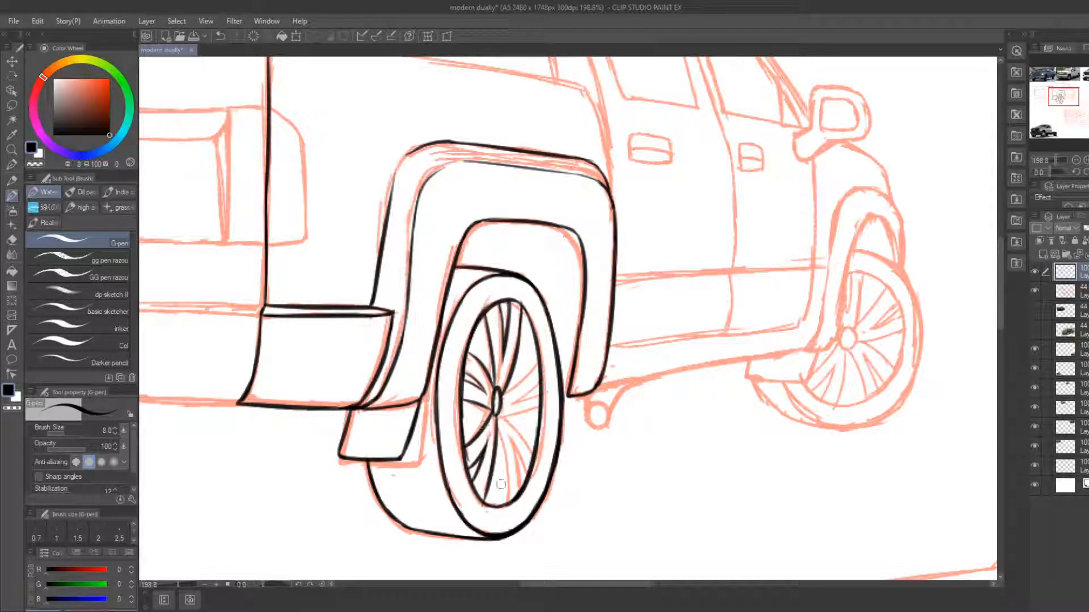
Ink the spokes from the hub to the bottom and lower right of the rear rim, erasing the overshoots
key(e)
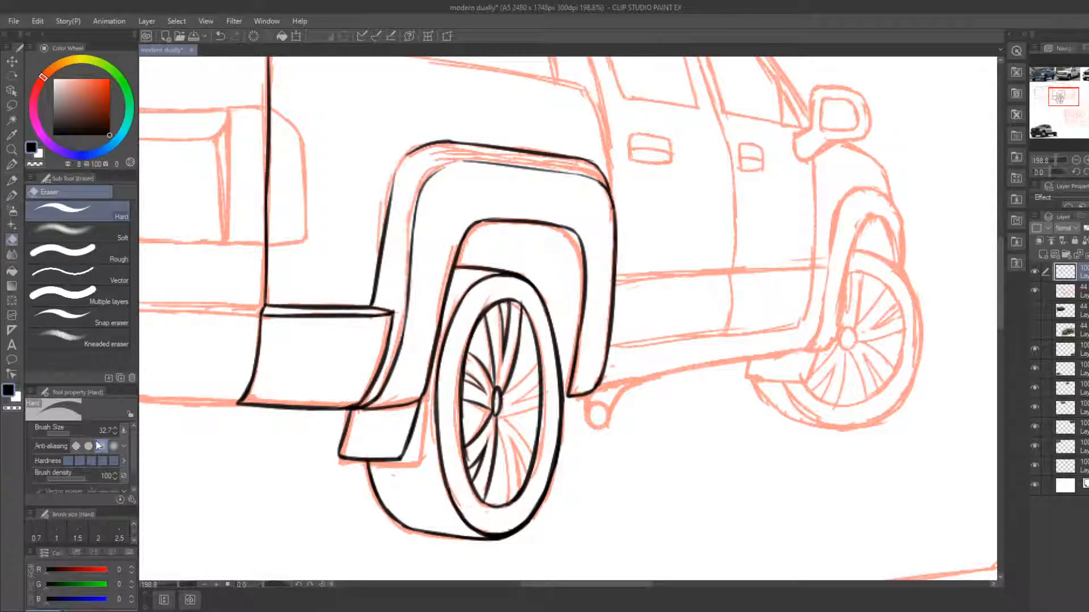
key(b)
drag(497, 419, 508, 502)
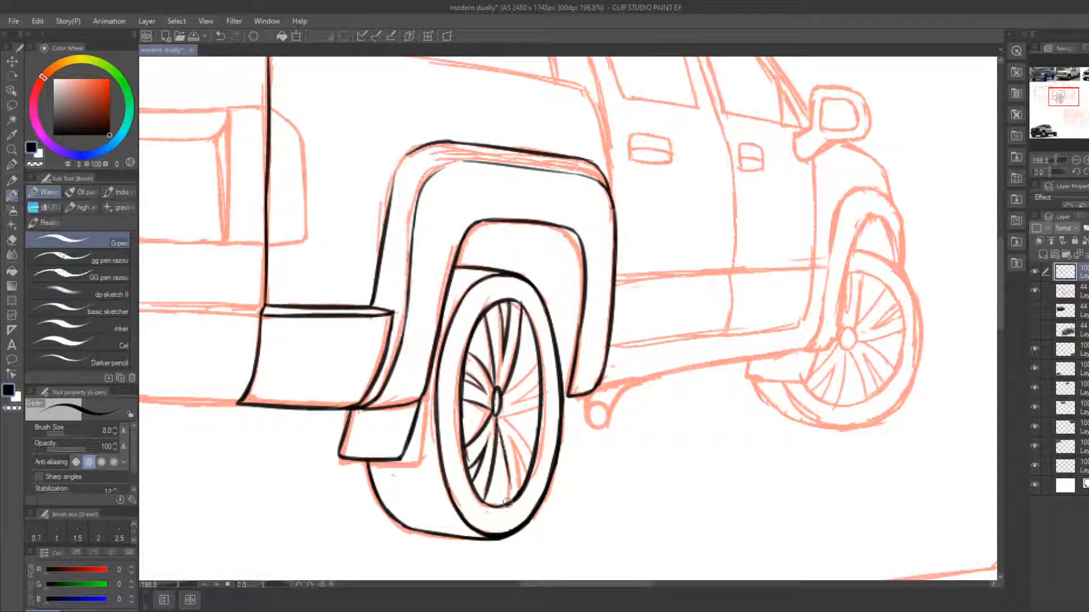
mouse_move(499, 419)
mouse_down()
mouse_move(523, 465)
mouse_move(512, 427)
mouse_move(536, 460)
mouse_move(531, 448)
mouse_move(523, 477)
mouse_up()
key(e)
key(b)
key(e)
key(b)
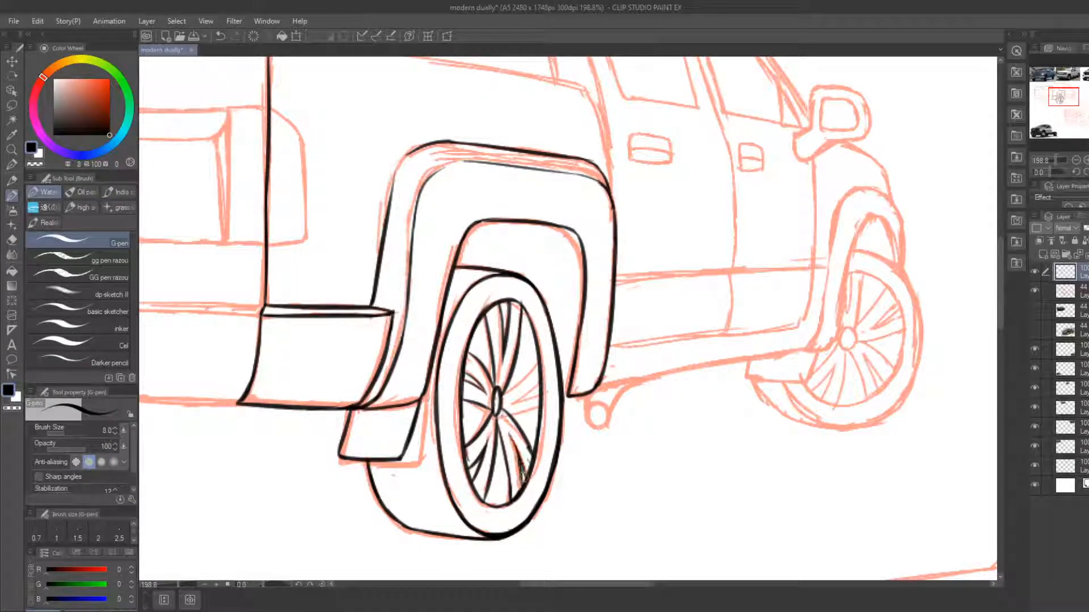
Ink the spokes on the right side of the rear wheel and trim them with the hard eraser at size 20.7
mouse_move(500, 409)
mouse_down()
mouse_move(548, 397)
mouse_move(536, 353)
mouse_move(515, 396)
mouse_move(542, 376)
mouse_move(515, 398)
mouse_up()
key(e)
key(b)
key(e)
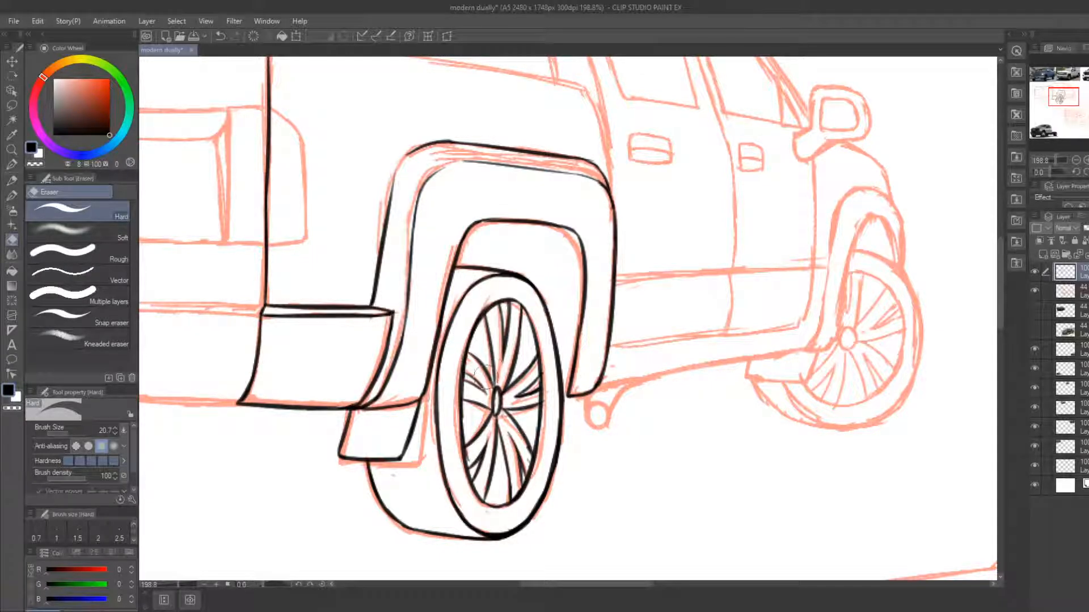
Add secondary lines to the upper and left spokes of the rear wheel with the G-pen
key(p)
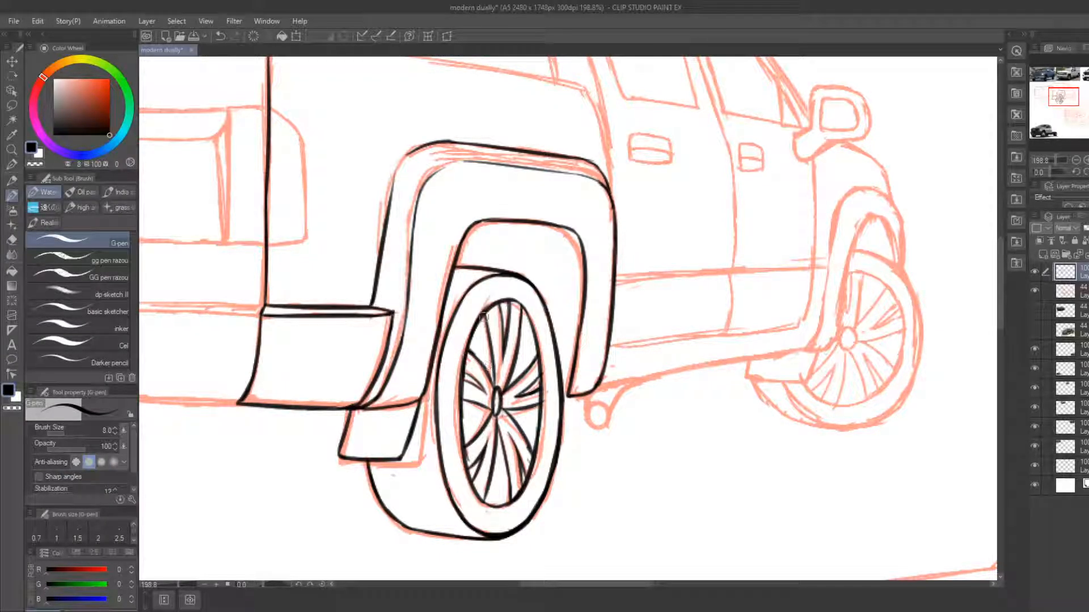
mouse_move(515, 327)
mouse_down()
mouse_move(506, 306)
mouse_move(516, 322)
mouse_up()
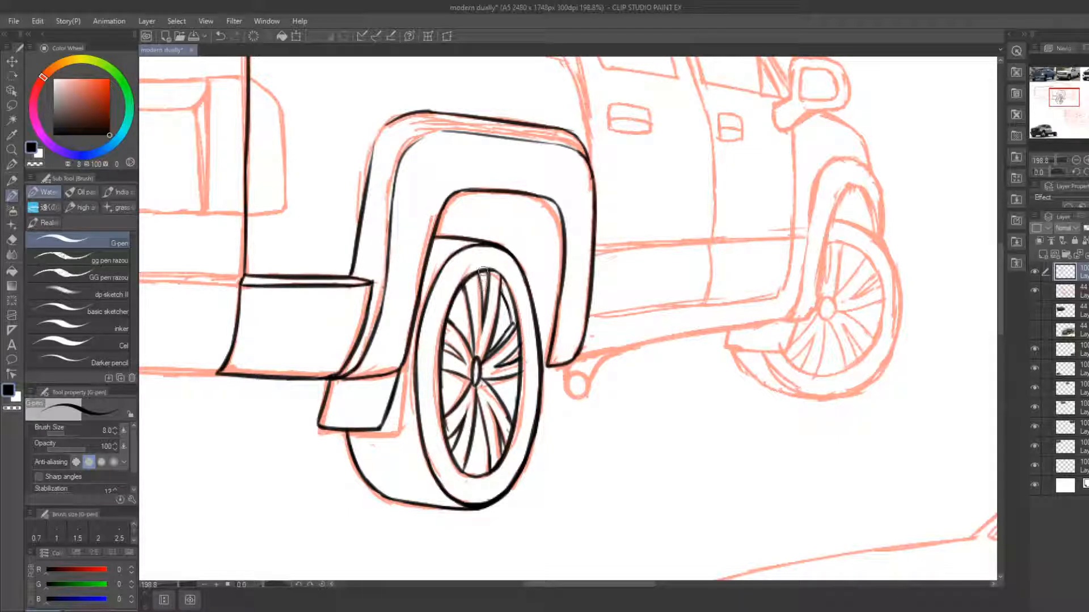
mouse_move(484, 277)
mouse_down()
mouse_move(471, 354)
mouse_move(446, 376)
mouse_up()
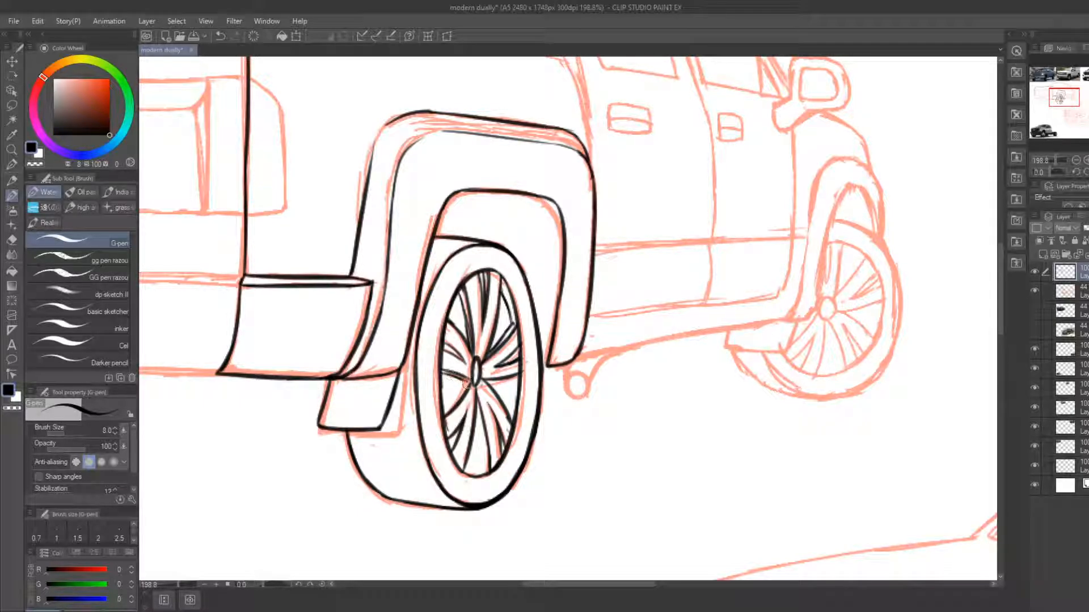
Add secondary lines to the lower spokes on both sides of the rear wheel, erasing the excess ink
drag(444, 418, 464, 390)
key(e)
drag(468, 383, 443, 410)
key(b)
key(e)
mouse_move(457, 418)
mouse_down()
mouse_move(441, 431)
mouse_move(479, 448)
mouse_move(480, 468)
mouse_up()
key(b)
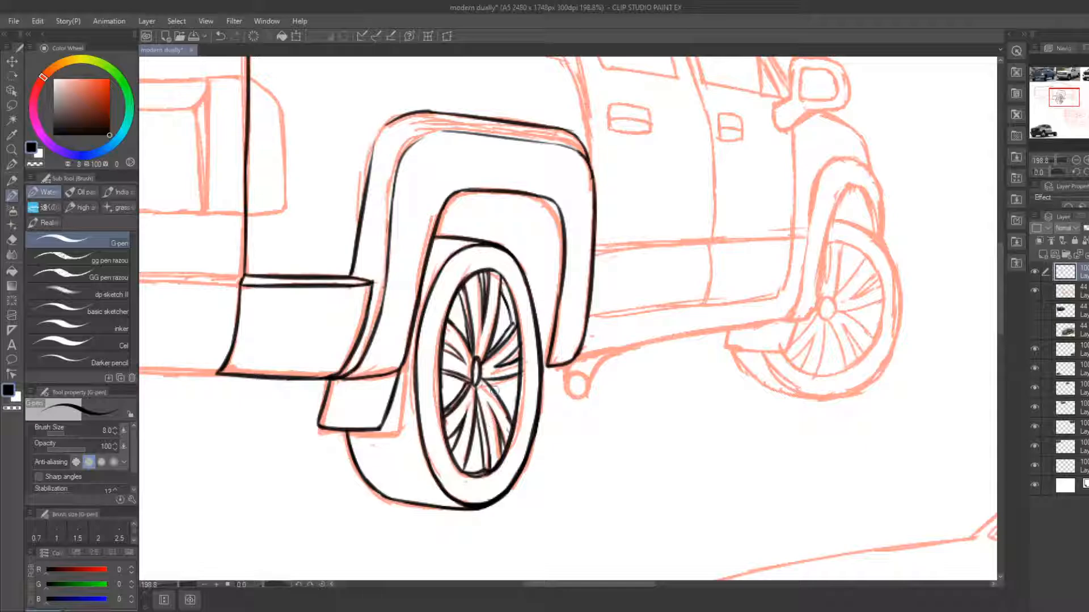
drag(511, 418, 516, 374)
drag(510, 411, 513, 389)
key(e)
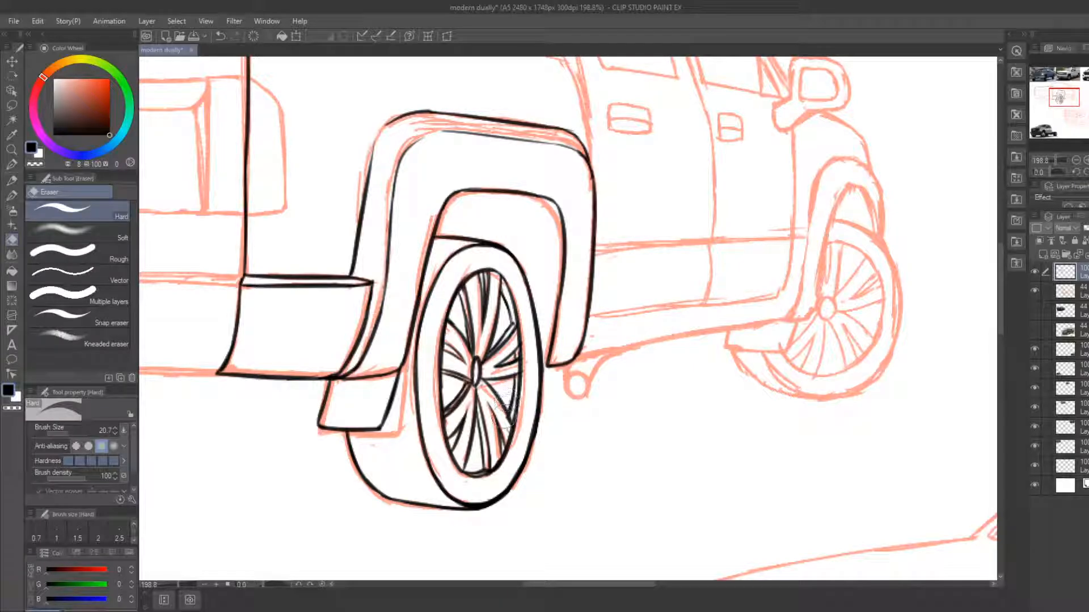
Ink the lower edge of the rocker panel from the rear fender flare to the corner at the front wheel
drag(540, 414, 369, 436)
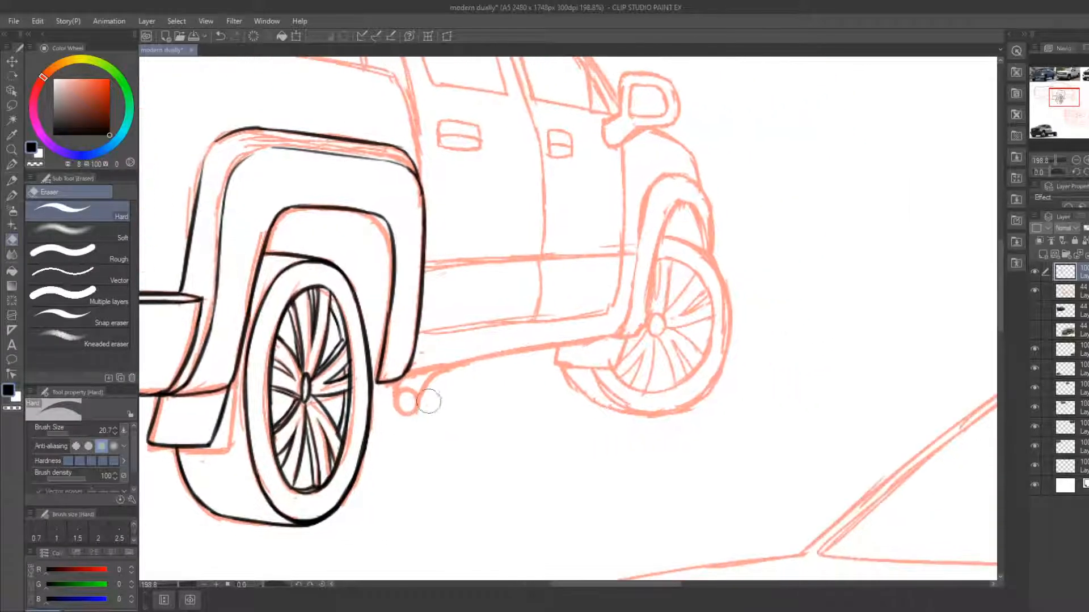
key(b)
mouse_move(431, 371)
mouse_down()
mouse_move(408, 375)
mouse_move(574, 341)
mouse_up()
mouse_move(501, 355)
mouse_down()
mouse_move(621, 326)
mouse_move(514, 386)
mouse_move(509, 432)
mouse_move(466, 403)
mouse_move(468, 346)
mouse_up()
key(e)
key(b)
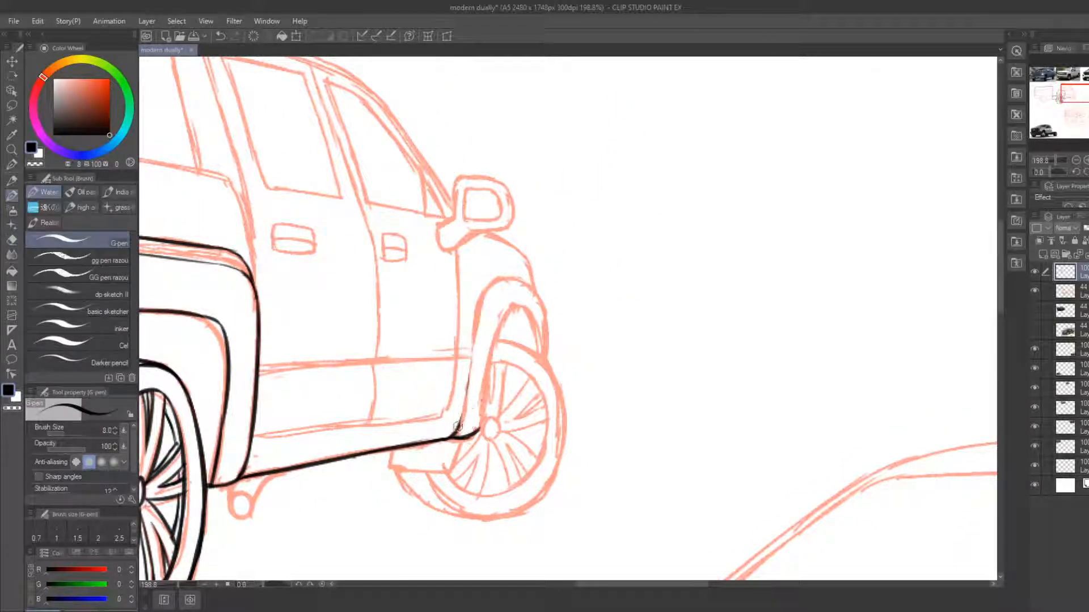
Ink the outer edge of the front fender flare from the rocker corner over the arch to the tire, trimming excess ink
mouse_move(458, 427)
mouse_down()
mouse_move(471, 327)
mouse_move(468, 384)
mouse_move(477, 313)
mouse_move(501, 279)
mouse_move(539, 300)
mouse_move(545, 349)
mouse_move(542, 327)
mouse_up()
key(e)
key(b)
key(e)
key(b)
key(e)
key(b)
key(e)
drag(536, 287, 543, 366)
key(b)
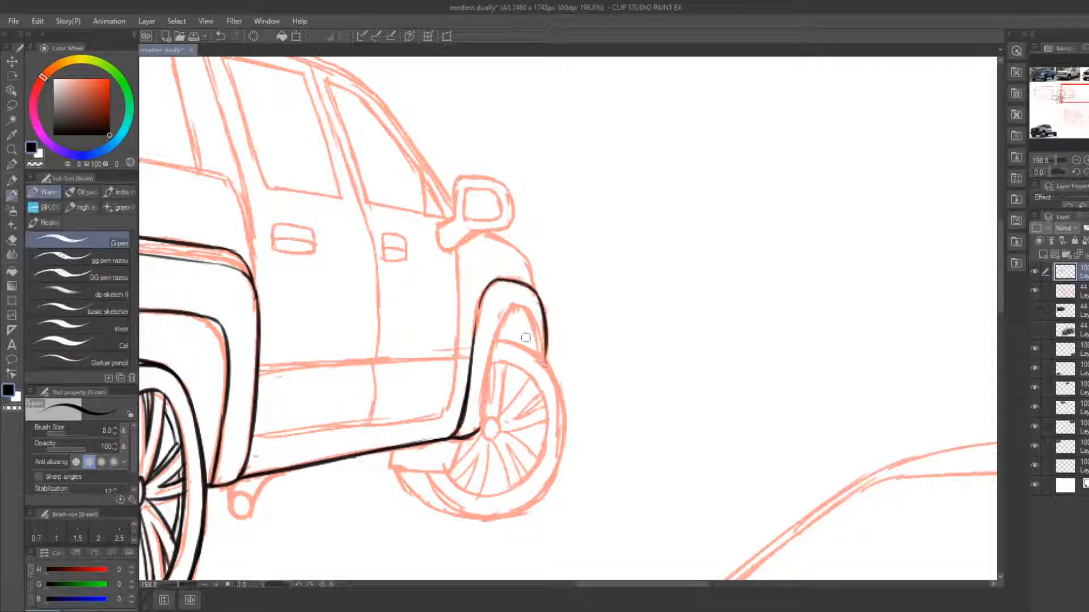
Ink the front flare's inner edge and the top of the tire, and outline the small flap below the rocker corner
mouse_move(476, 430)
mouse_down()
mouse_move(508, 309)
mouse_move(537, 324)
mouse_move(561, 390)
mouse_up()
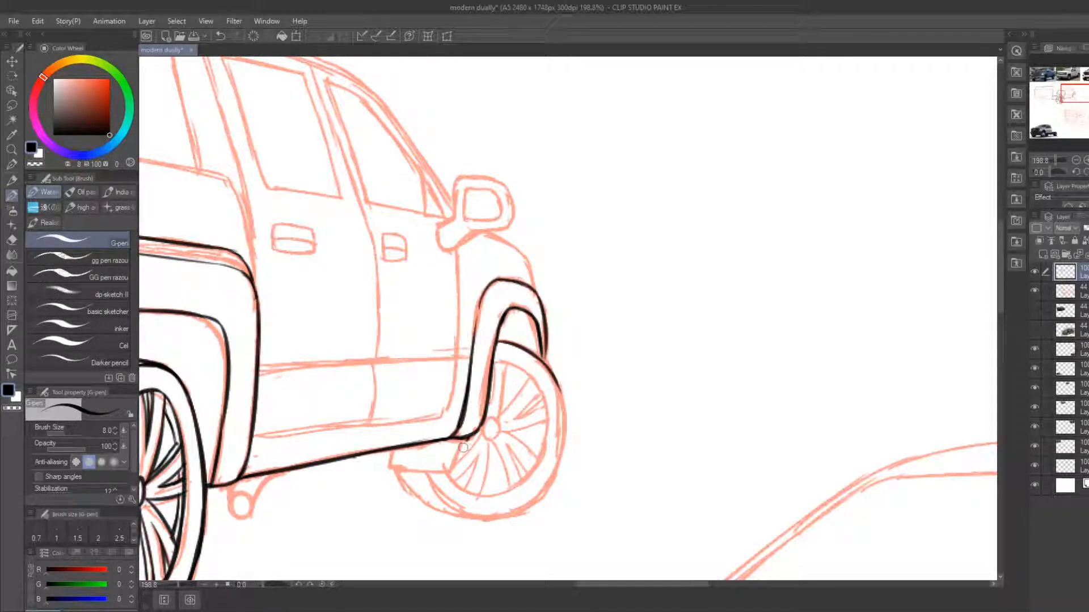
mouse_move(465, 440)
mouse_down()
mouse_move(448, 467)
mouse_move(398, 464)
mouse_move(451, 468)
mouse_up()
key(e)
key(b)
drag(451, 467, 462, 461)
key(e)
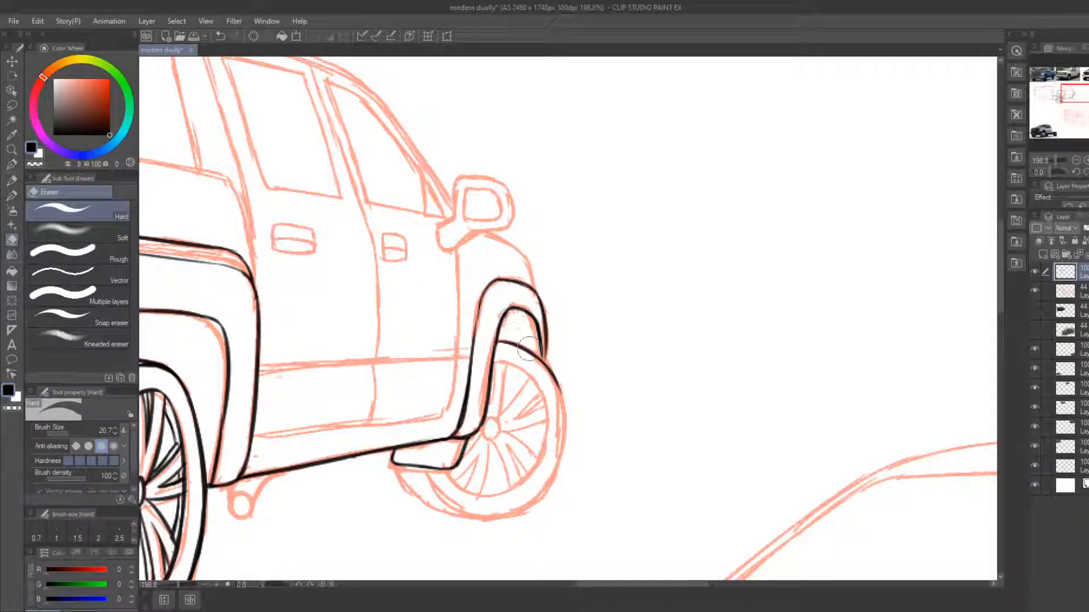
Ink the front tire's outer edge from the fender flare down its right side
key(b)
key(e)
key(b)
key(e)
key(b)
drag(545, 360, 565, 438)
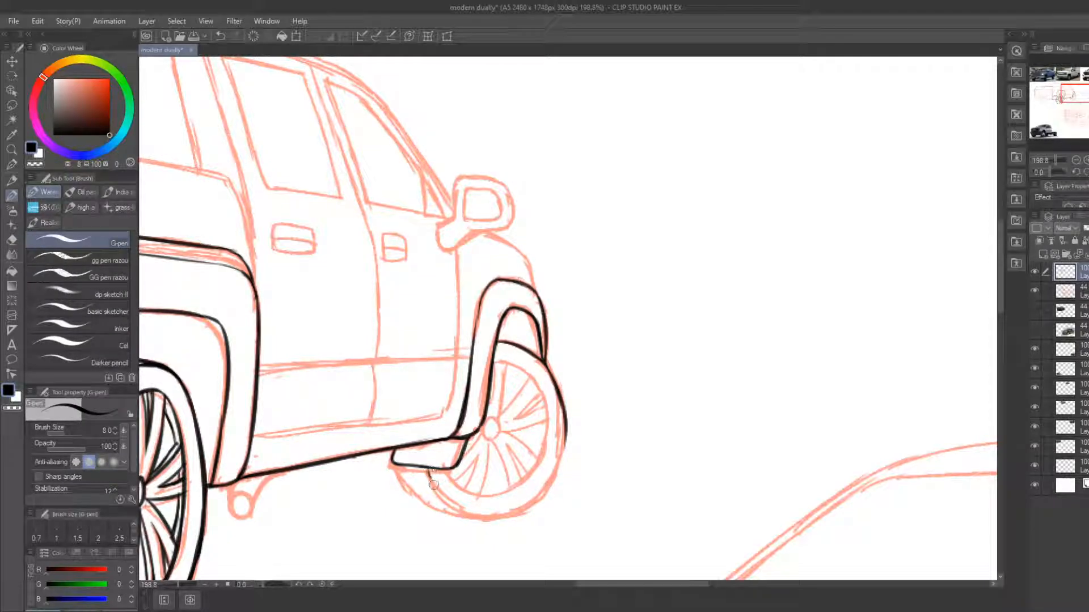
Ink the front tire's lower outer curve from the flap around to the right side, cleaning the line with the hard eraser
key(e)
key(b)
mouse_move(429, 476)
mouse_down()
mouse_move(446, 502)
mouse_move(547, 510)
mouse_move(560, 472)
mouse_move(502, 516)
mouse_move(551, 490)
mouse_move(562, 463)
mouse_up()
key(e)
key(b)
key(e)
key(b)
key(e)
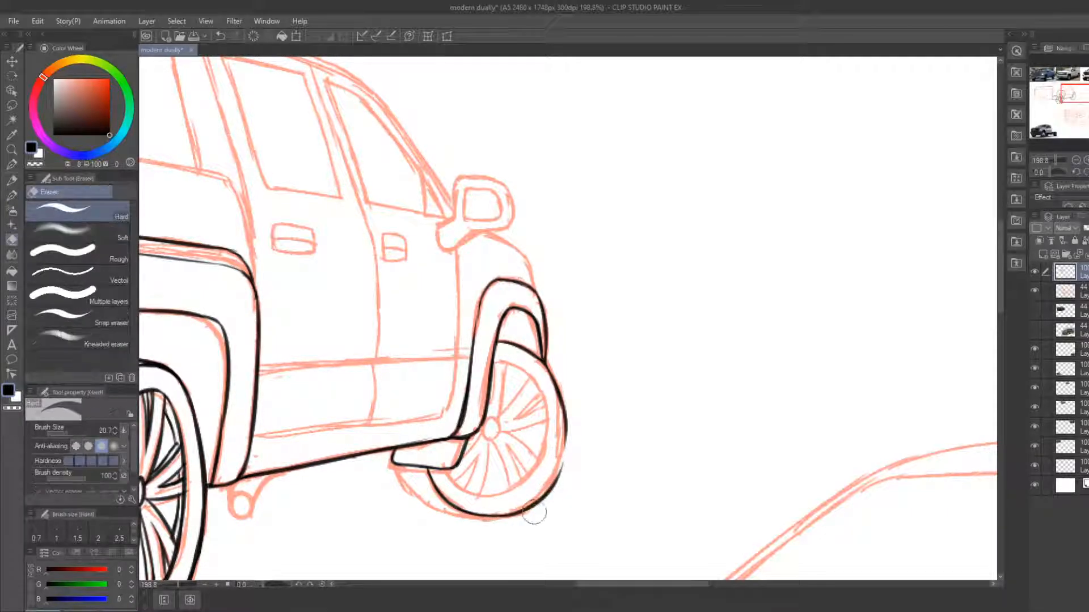
key(b)
mouse_move(535, 512)
mouse_down()
mouse_move(563, 462)
mouse_move(542, 498)
mouse_move(562, 427)
mouse_move(543, 497)
mouse_move(566, 448)
mouse_move(560, 427)
mouse_move(536, 478)
mouse_up()
key(e)
key(b)
key(e)
key(b)
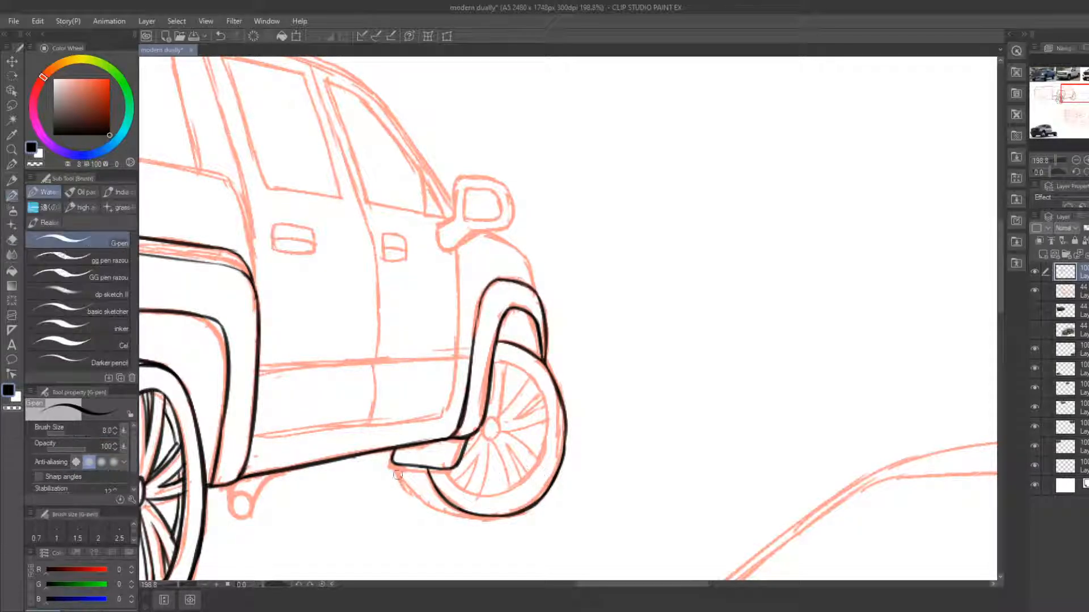
Ink the second tread edge at the lower left of the front tire and erase the ink overlapping the flap
mouse_move(404, 464)
mouse_down()
mouse_move(431, 505)
mouse_move(496, 518)
mouse_move(419, 503)
mouse_move(402, 481)
mouse_move(438, 511)
mouse_move(404, 464)
mouse_move(457, 514)
mouse_up()
key(e)
key(b)
key(e)
drag(405, 457, 444, 469)
key(b)
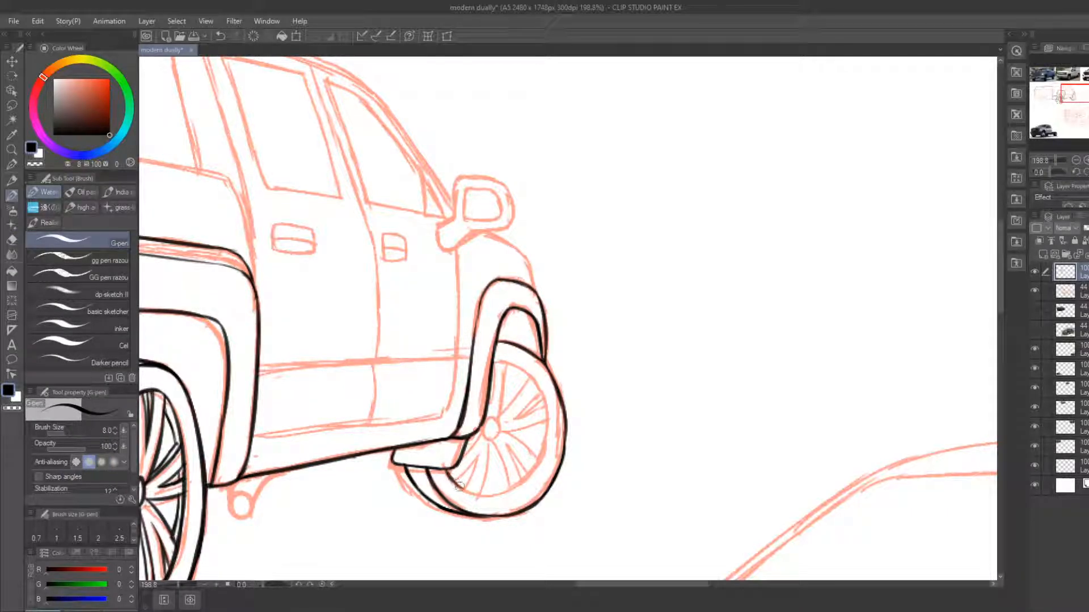
Ink the rim outline inside the front tire with the G-pen, trimming its right side with the hard eraser
drag(459, 485, 508, 489)
key(e)
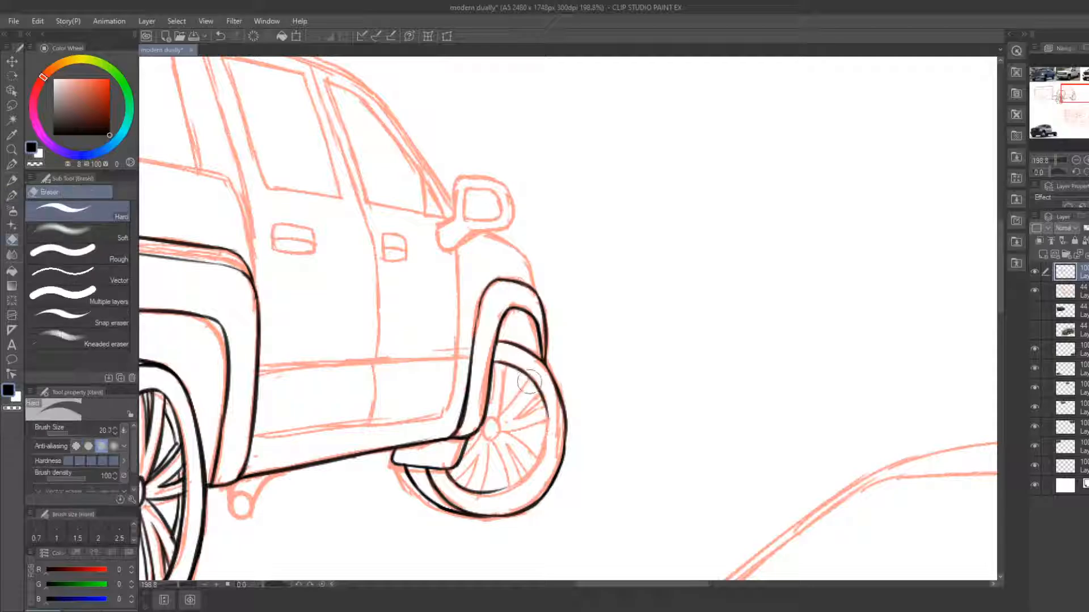
key(b)
mouse_move(529, 381)
mouse_down()
mouse_move(549, 432)
mouse_move(542, 445)
mouse_up()
key(e)
mouse_move(514, 485)
mouse_down()
mouse_move(466, 479)
mouse_move(508, 493)
mouse_move(533, 479)
mouse_move(506, 492)
mouse_move(546, 431)
mouse_up()
key(b)
key(e)
key(b)
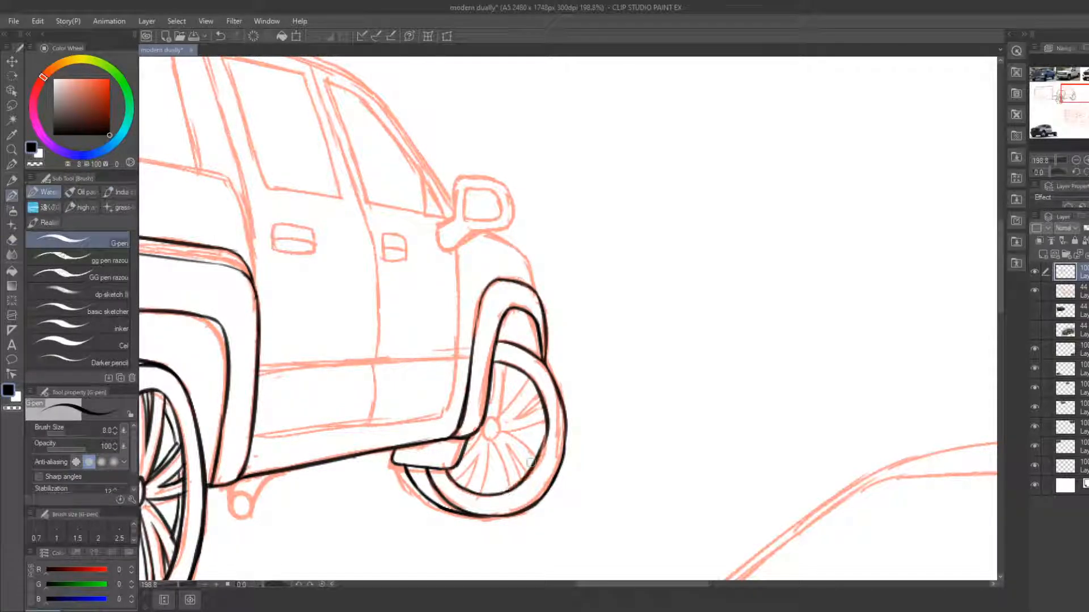
key(e)
key(b)
mouse_move(504, 494)
mouse_down()
mouse_move(543, 440)
mouse_move(539, 461)
mouse_move(548, 421)
mouse_up()
key(e)
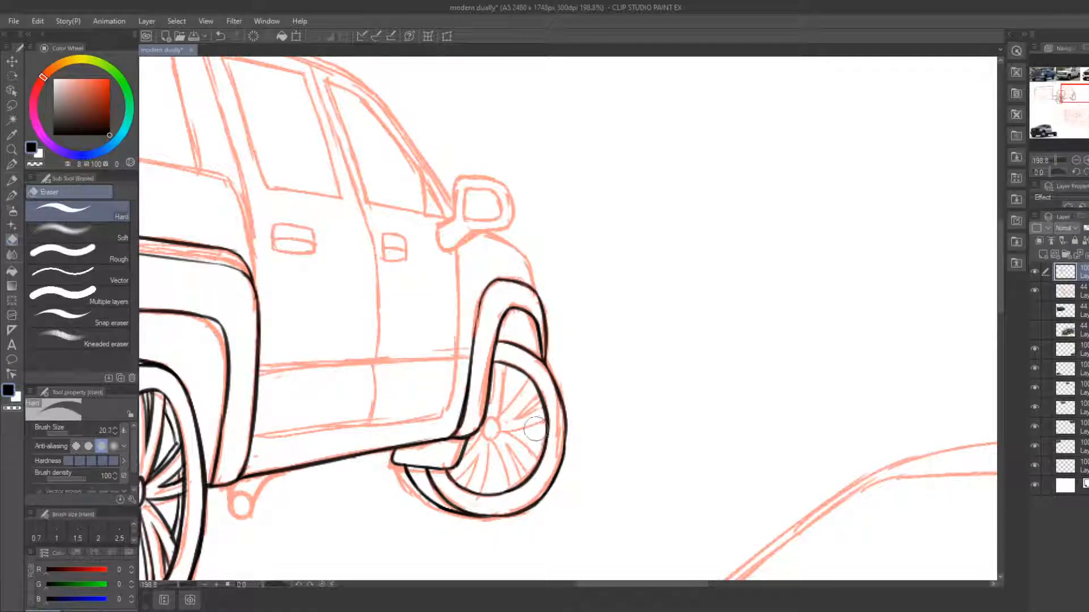
key(b)
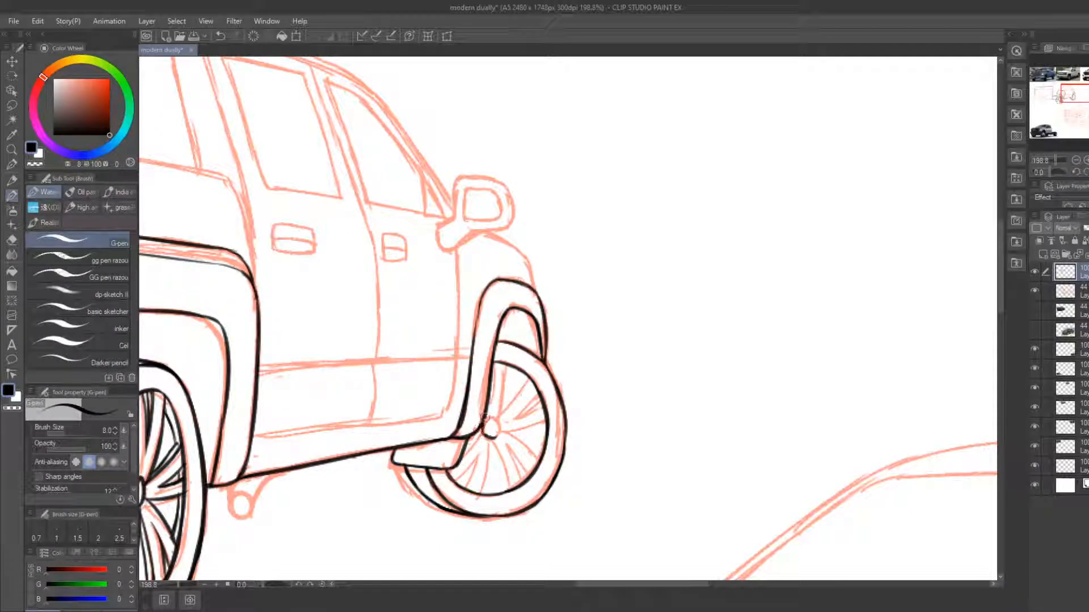
Ink the front wheel's hub and its spokes radiating to the rim, redoing the faulty spoke strokes
mouse_move(485, 419)
mouse_down()
mouse_move(489, 436)
mouse_move(506, 366)
mouse_move(491, 406)
mouse_up()
key(e)
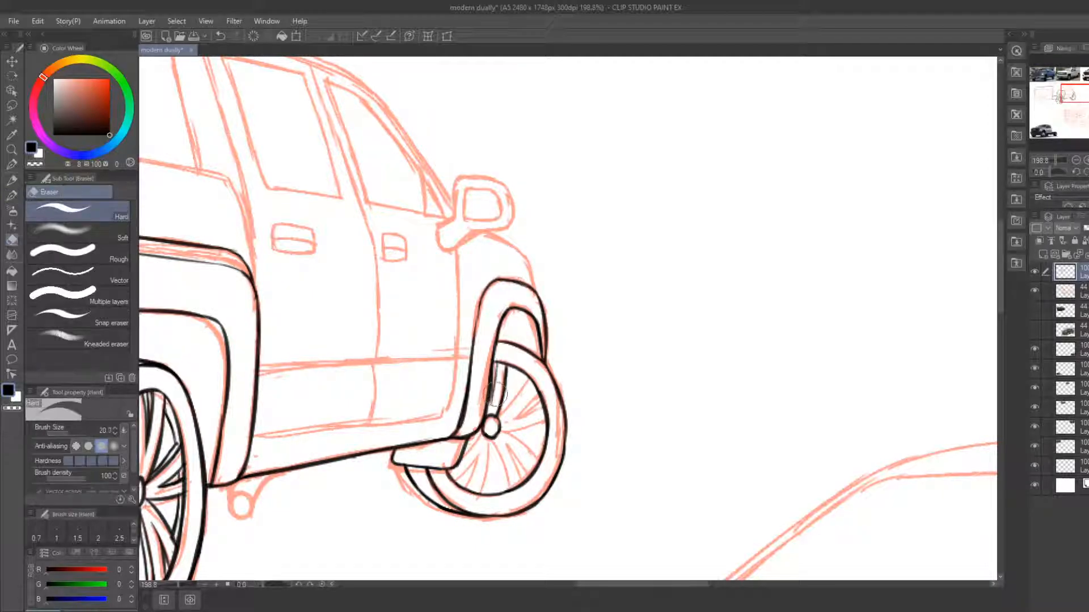
key(b)
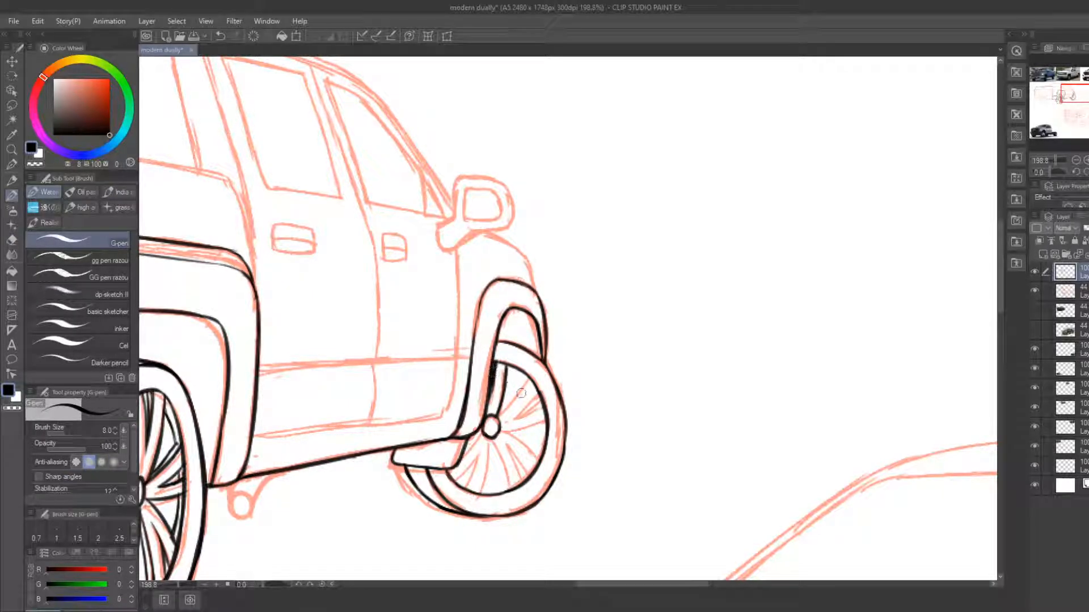
mouse_move(497, 420)
mouse_down()
mouse_move(522, 381)
mouse_move(498, 412)
mouse_move(533, 384)
mouse_move(501, 418)
mouse_move(520, 399)
mouse_move(505, 430)
mouse_move(549, 421)
mouse_move(537, 425)
mouse_move(545, 405)
mouse_move(538, 470)
mouse_up()
key(ctrl+z)
key(ctrl+z)
mouse_move(507, 435)
mouse_down()
mouse_move(532, 465)
mouse_move(512, 492)
mouse_up()
mouse_move(493, 434)
mouse_down()
mouse_move(476, 489)
mouse_move(483, 456)
mouse_move(478, 490)
mouse_move(467, 457)
mouse_move(452, 467)
mouse_move(482, 434)
mouse_up()
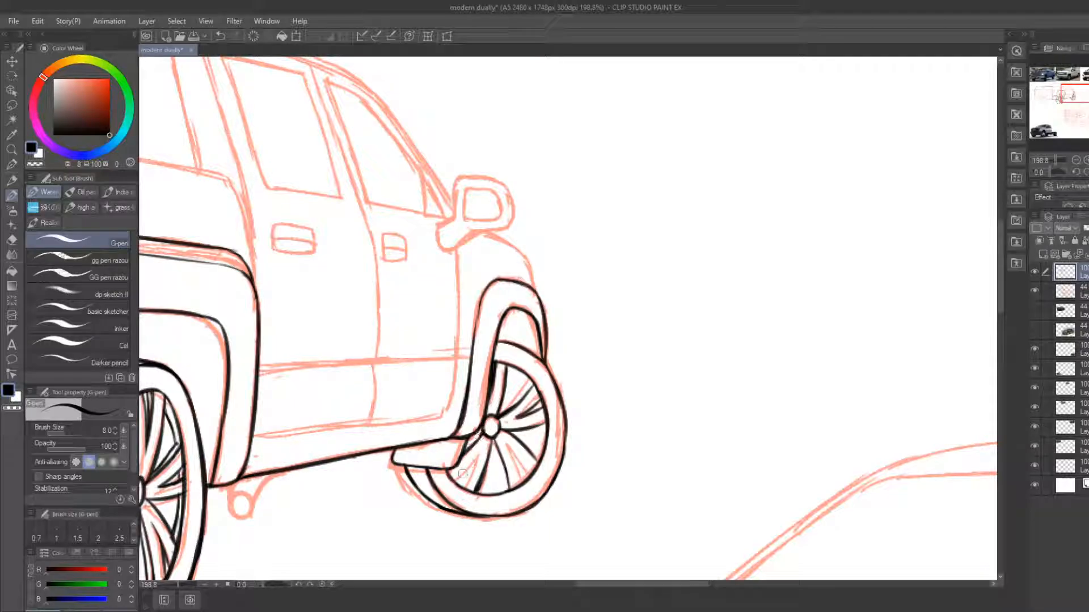
mouse_move(458, 483)
mouse_down()
mouse_move(473, 459)
mouse_move(529, 480)
mouse_up()
key(e)
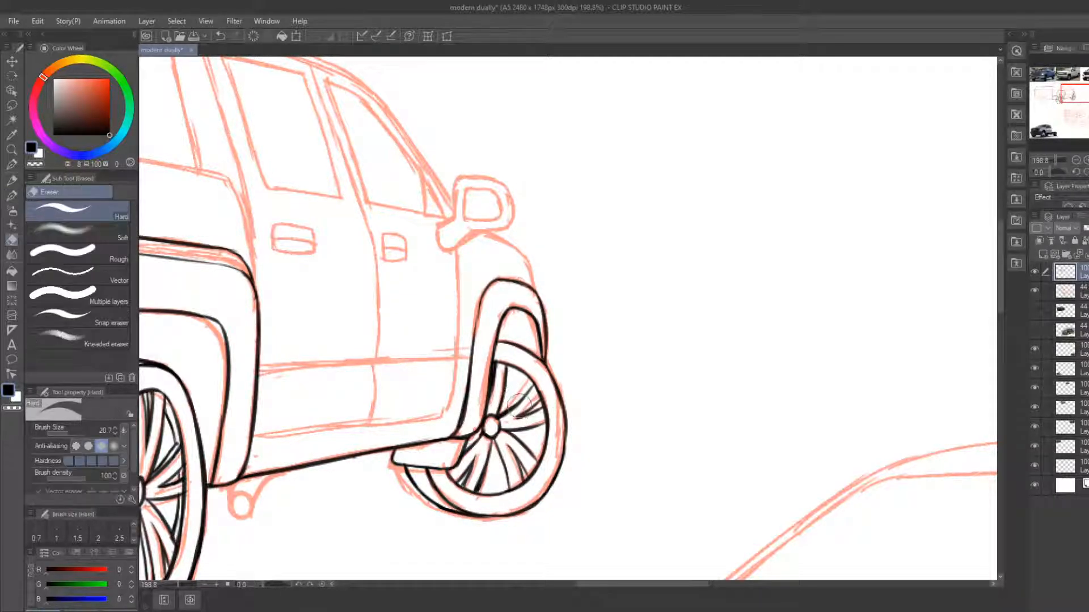
Trim the right spokes of the front wheel and add short connecting lines between the spoke ends along the rim
mouse_move(530, 402)
mouse_down()
mouse_move(506, 422)
mouse_move(539, 405)
mouse_up()
key(b)
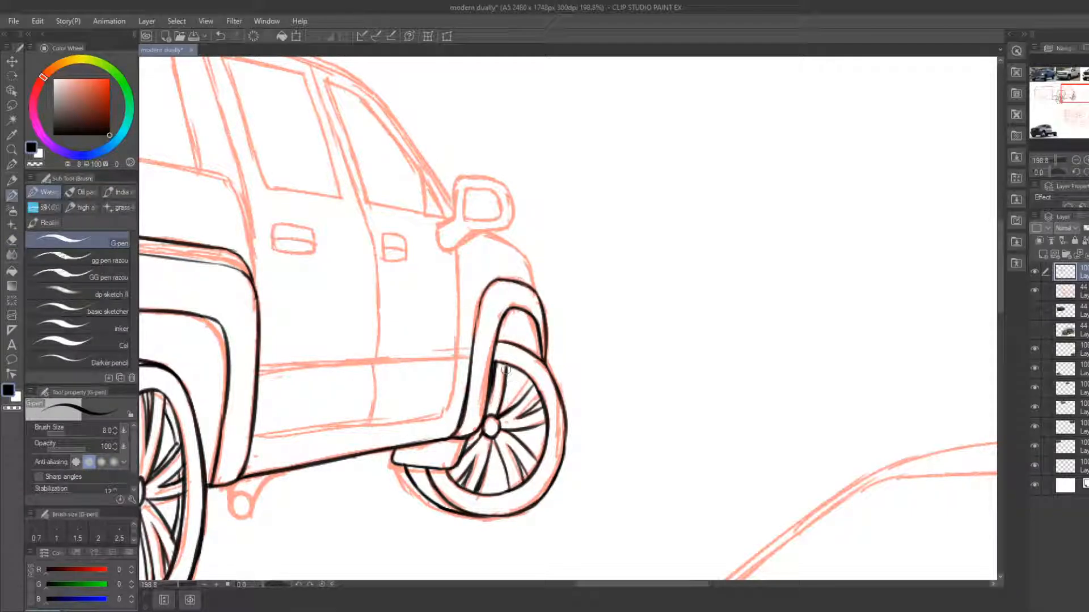
mouse_move(506, 371)
mouse_down()
mouse_move(530, 387)
mouse_move(500, 415)
mouse_move(524, 391)
mouse_up()
drag(537, 457, 545, 425)
mouse_move(492, 448)
mouse_down()
mouse_move(504, 486)
mouse_move(481, 491)
mouse_move(504, 488)
mouse_up()
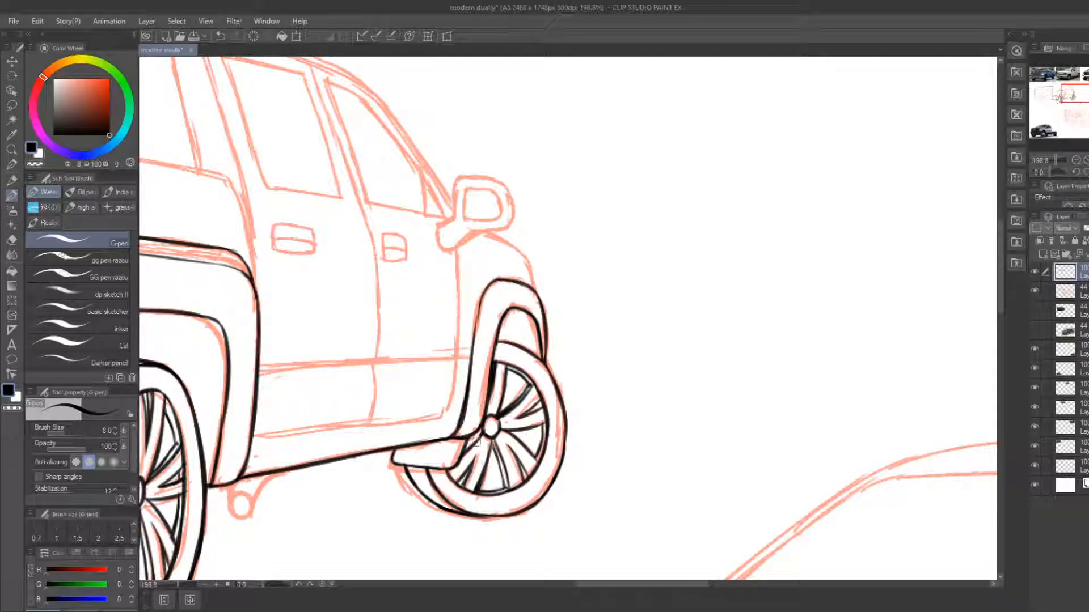
Add the inner wheel-well lines above the front wheel and ink the front fender's top contour from the mirror to the flare
drag(462, 450, 480, 431)
drag(508, 311, 516, 344)
drag(483, 234, 531, 268)
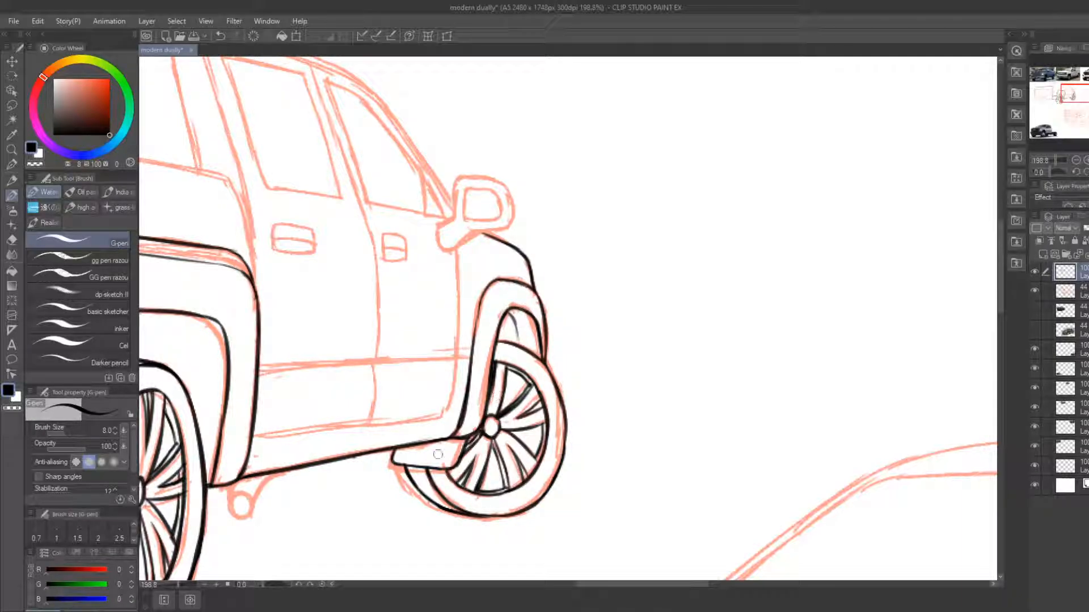
Ink the exhaust pipe and its round tip below the rocker panel behind the rear wheel
mouse_move(253, 488)
mouse_down()
mouse_move(373, 423)
mouse_move(350, 433)
mouse_move(364, 452)
mouse_move(355, 430)
mouse_move(372, 436)
mouse_move(396, 408)
mouse_move(377, 428)
mouse_move(352, 430)
mouse_move(359, 437)
mouse_up()
key(e)
key(b)
key(e)
key(b)
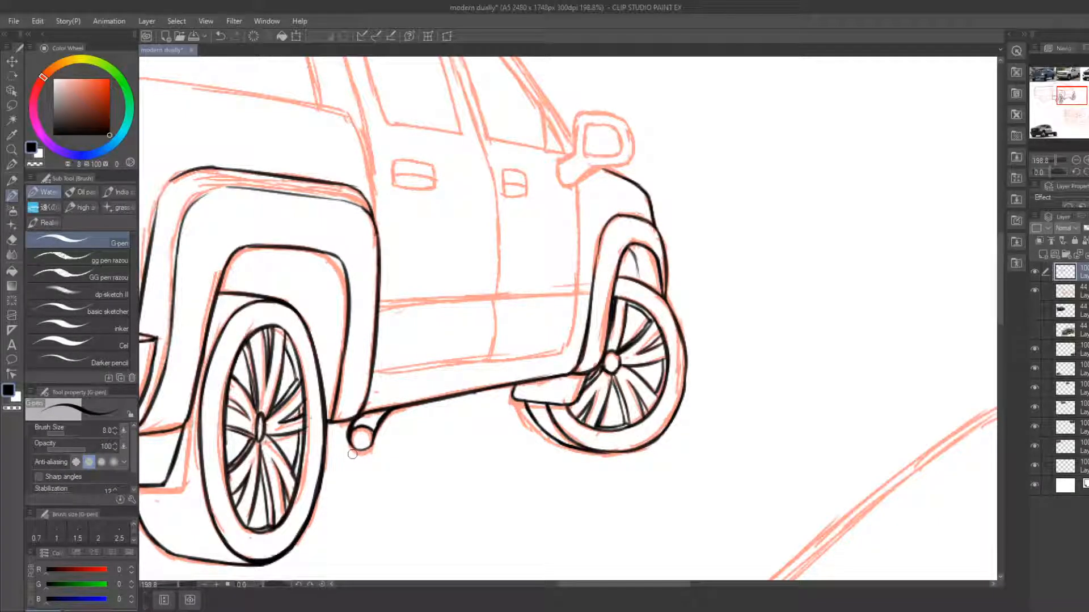
Ink the top edge of the truck bed's side from the tailgate corner to the cab
drag(514, 372, 697, 547)
drag(418, 383, 637, 362)
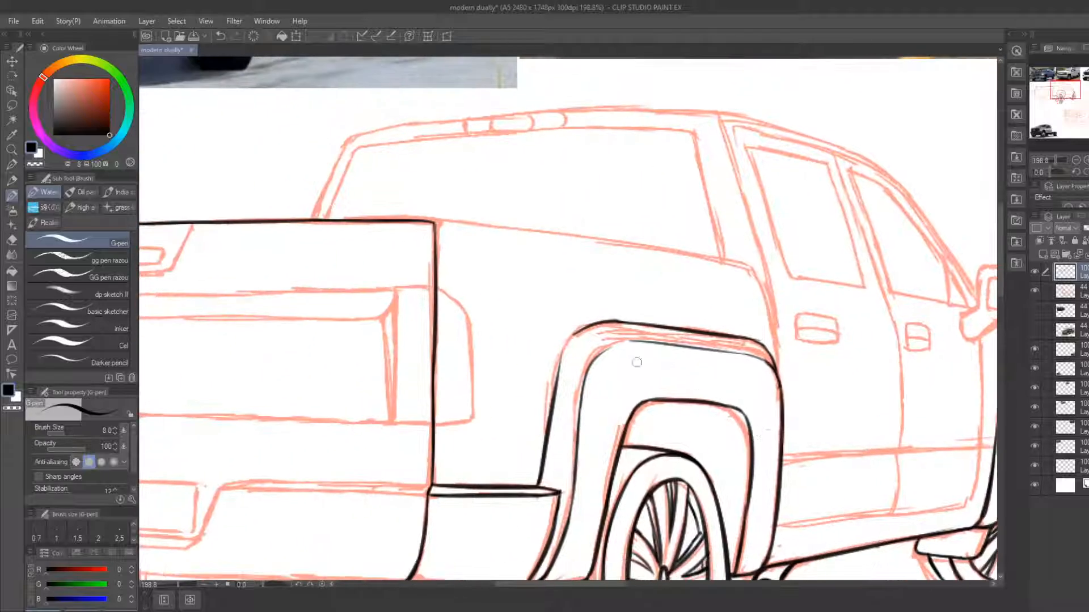
drag(440, 232, 742, 258)
key(e)
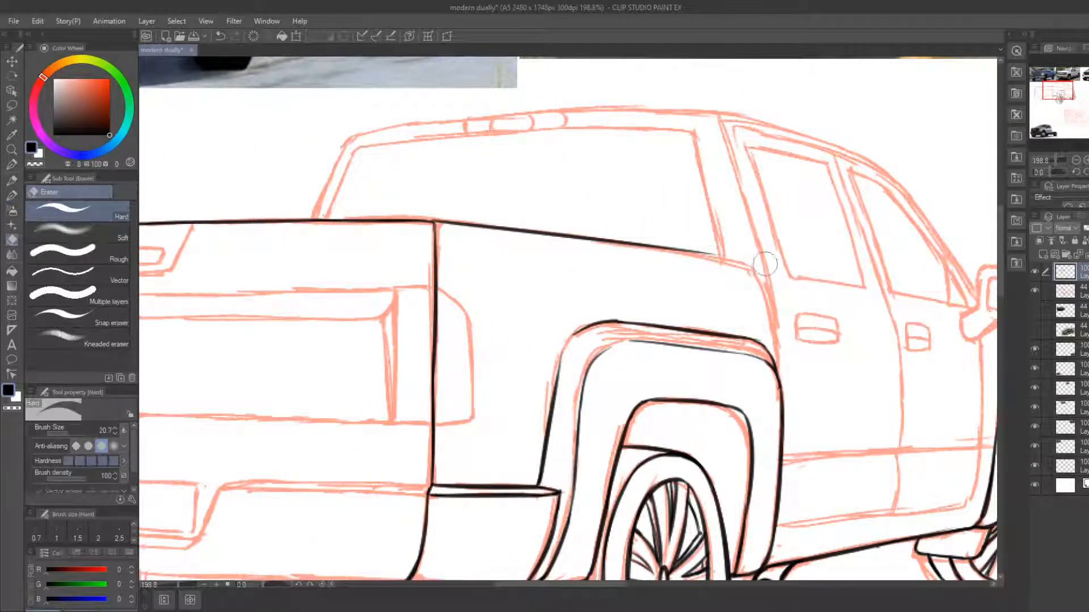
key(b)
drag(676, 255, 759, 277)
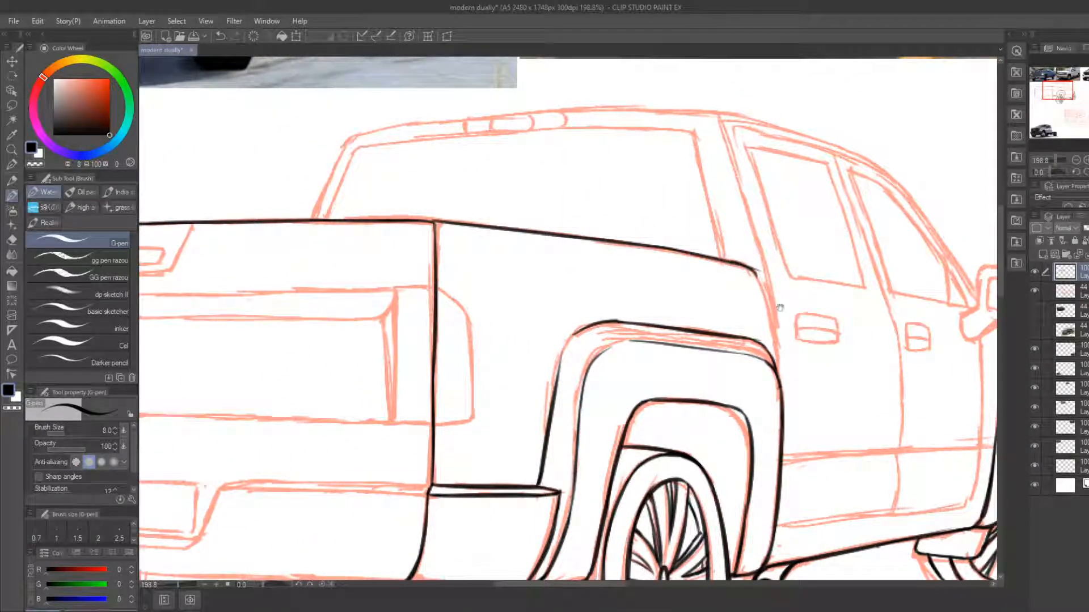
Ink the bed's front edge curving down to the rear fender flare and thin it with the hard eraser
drag(767, 328, 504, 280)
key(e)
mouse_move(504, 220)
mouse_down()
mouse_move(496, 232)
mouse_move(517, 318)
mouse_up()
key(b)
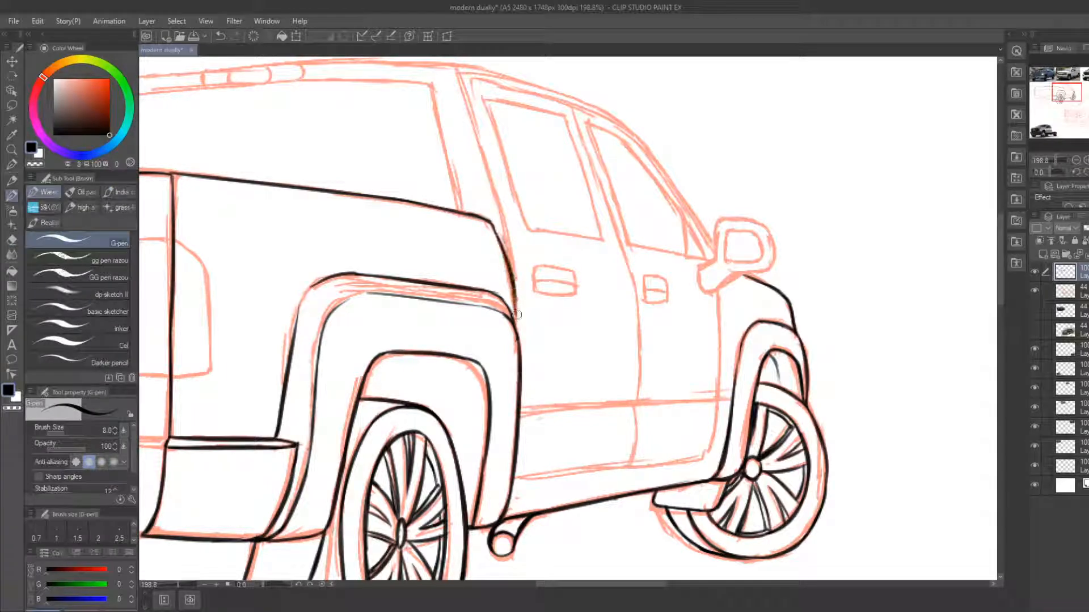
key(e)
mouse_move(510, 253)
mouse_down()
mouse_move(517, 305)
mouse_move(510, 300)
mouse_up()
key(b)
Ink the cab's rear corner line from the roof down along the bed's front edge
drag(461, 74, 502, 213)
drag(483, 150, 511, 284)
key(e)
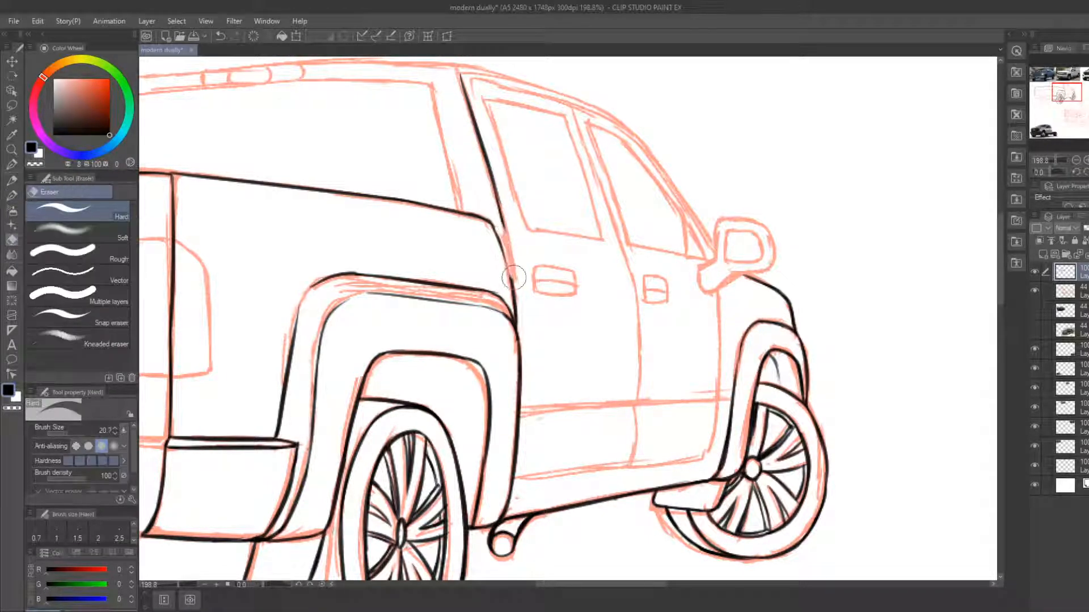
key(b)
drag(500, 216, 514, 308)
drag(498, 241, 513, 305)
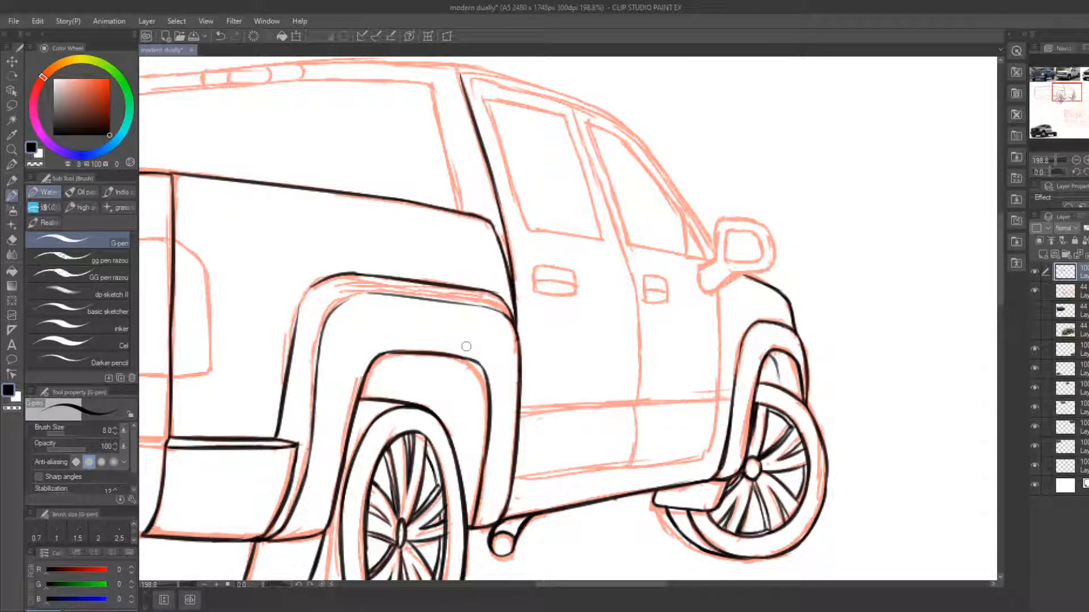
Ink the cab's left outer edge from the tailgate's top up to the roof corner, trimming its ends
mouse_move(363, 354)
mouse_down()
mouse_move(525, 406)
mouse_move(708, 406)
mouse_up()
mouse_move(404, 203)
mouse_down()
mouse_move(420, 159)
mouse_move(406, 183)
mouse_up()
key(e)
key(b)
drag(395, 224, 429, 145)
key(e)
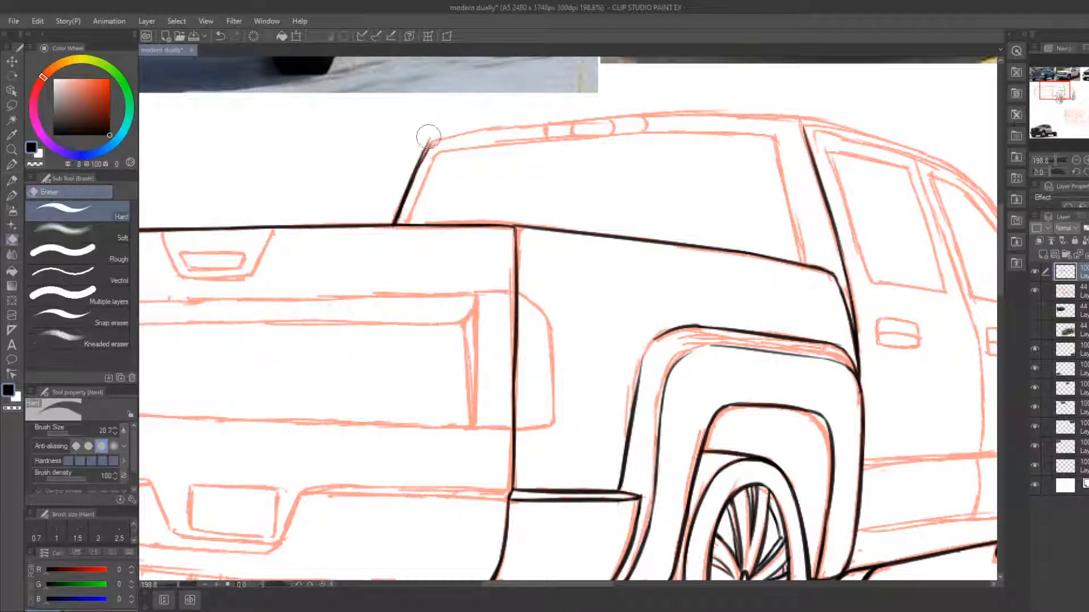
drag(394, 210, 432, 142)
key(b)
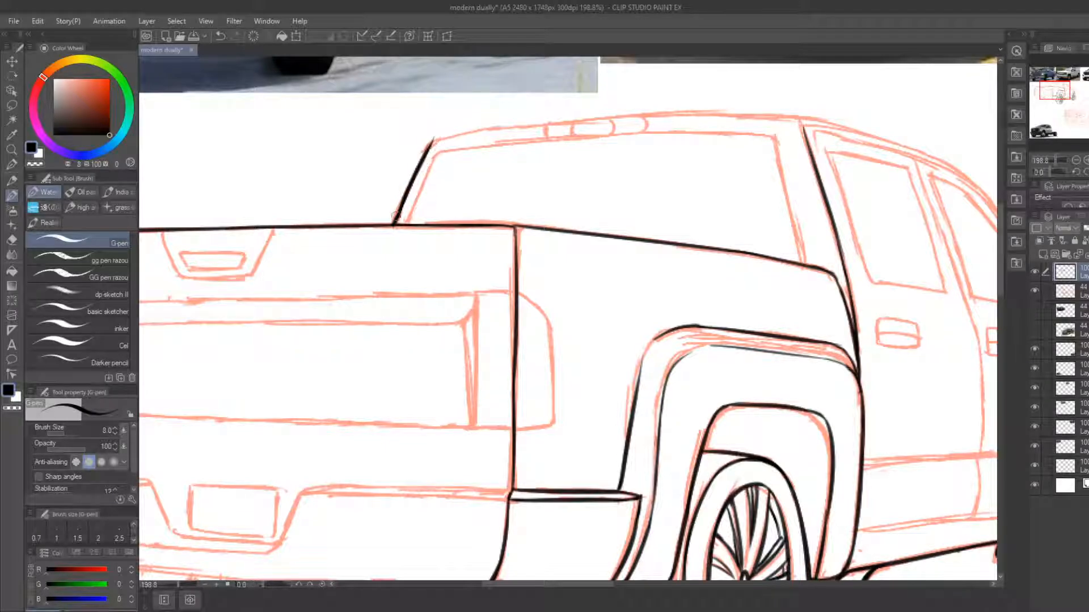
Ink the left edge of the rear window parallel to the cab's outer edge
key(e)
key(b)
drag(410, 221, 445, 143)
key(e)
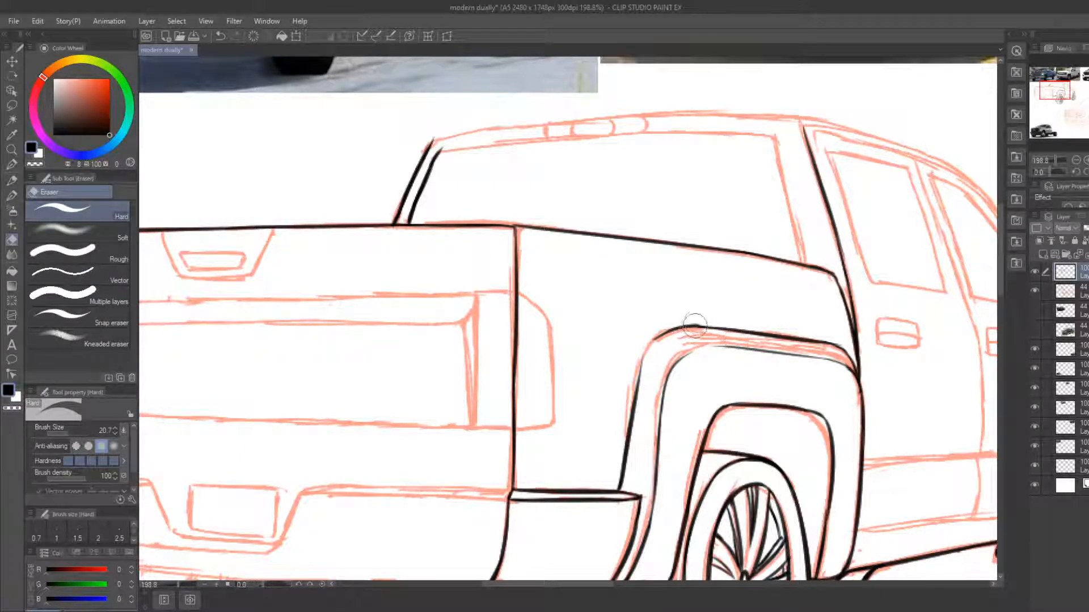
Re-ink the upper left corner of the rear fender flare's outer edge
key(b)
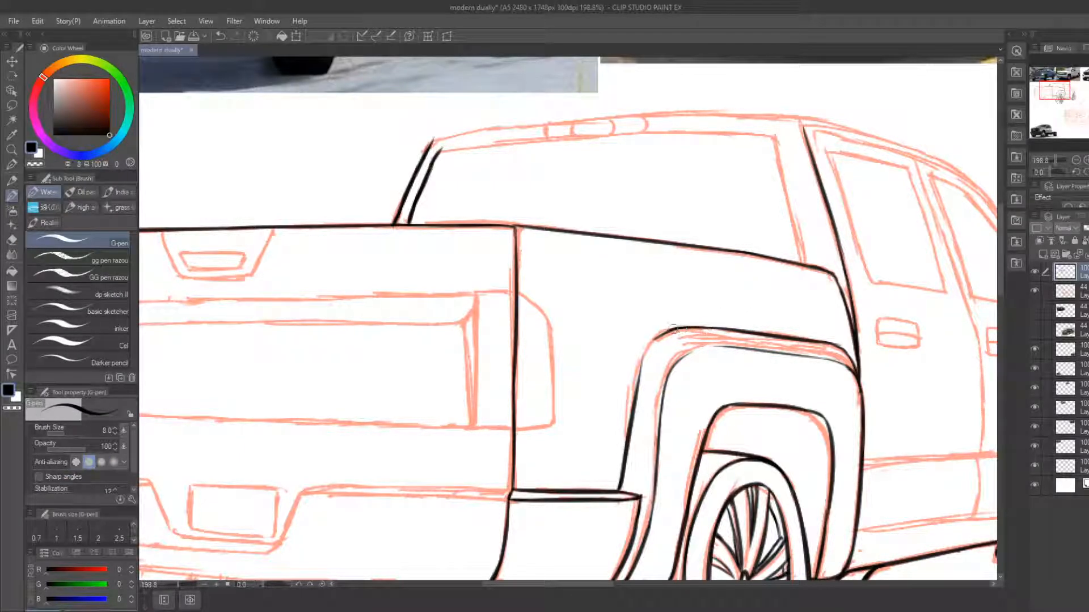
drag(674, 329, 641, 360)
key(e)
Ink the top edge of the rear window from its left corner to its right corner
key(b)
drag(437, 152, 639, 138)
key(e)
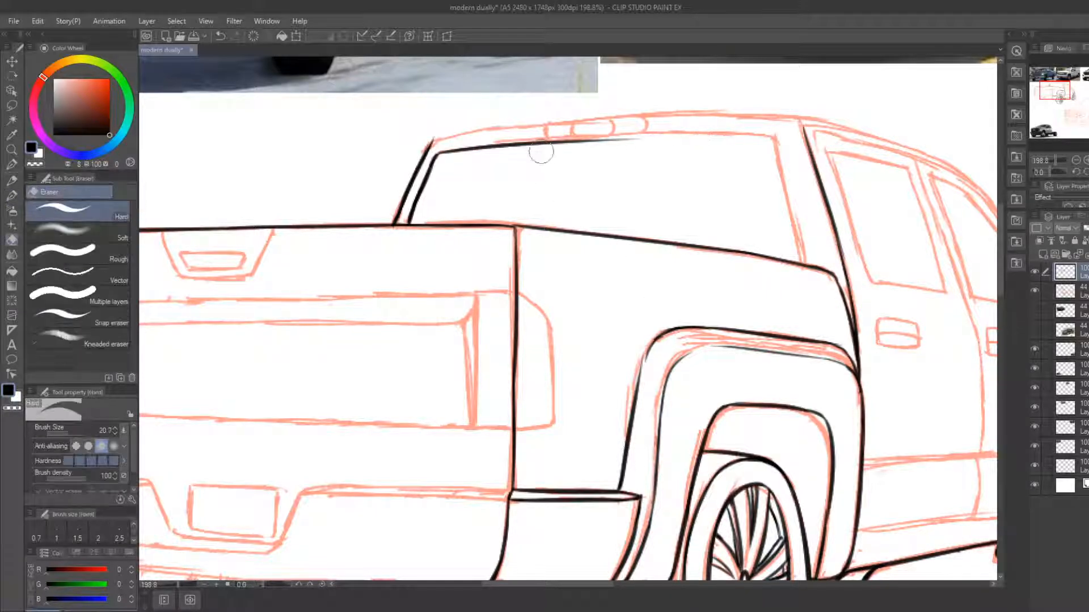
key(b)
drag(568, 142, 775, 135)
key(e)
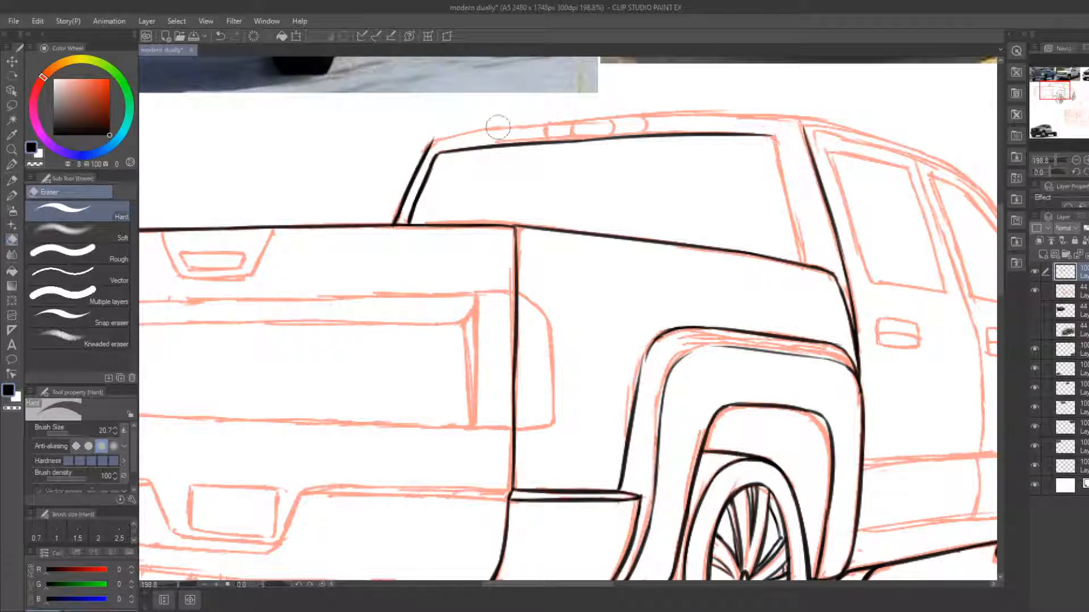
Ink the cab's rear roof edge above the rear window from the left corner to the right corner
key(b)
drag(434, 137, 709, 107)
drag(578, 114, 757, 105)
key(e)
mouse_move(596, 120)
mouse_down()
mouse_move(805, 109)
mouse_move(726, 112)
mouse_move(830, 126)
mouse_move(387, 126)
mouse_up()
key(e)
key(b)
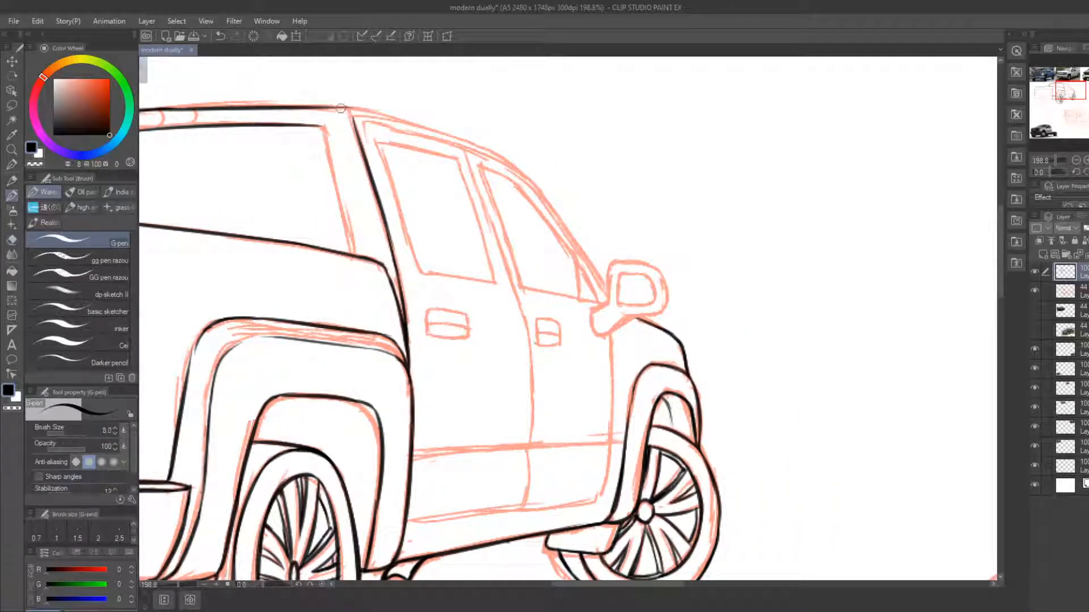
Ink the roof's side edge above the doors from the rear corner to the start of the windshield pillar
drag(350, 111, 506, 161)
key(e)
key(b)
drag(454, 131, 529, 175)
key(e)
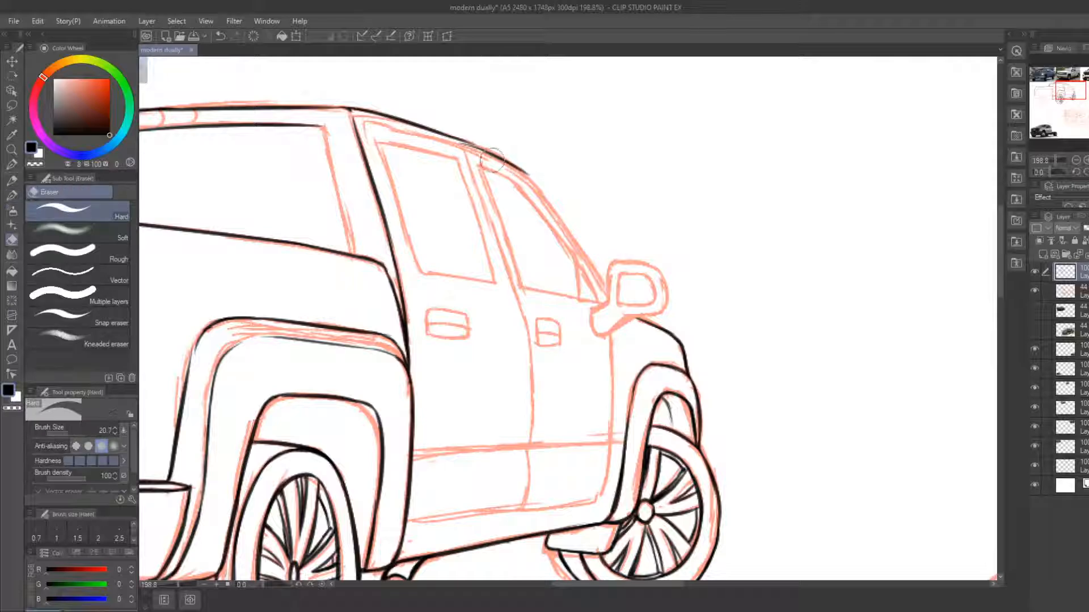
Clean the roof line and ink the windshield pillar down to the side mirror
mouse_move(461, 150)
mouse_down()
mouse_move(527, 173)
mouse_move(511, 163)
mouse_move(600, 281)
mouse_up()
key(b)
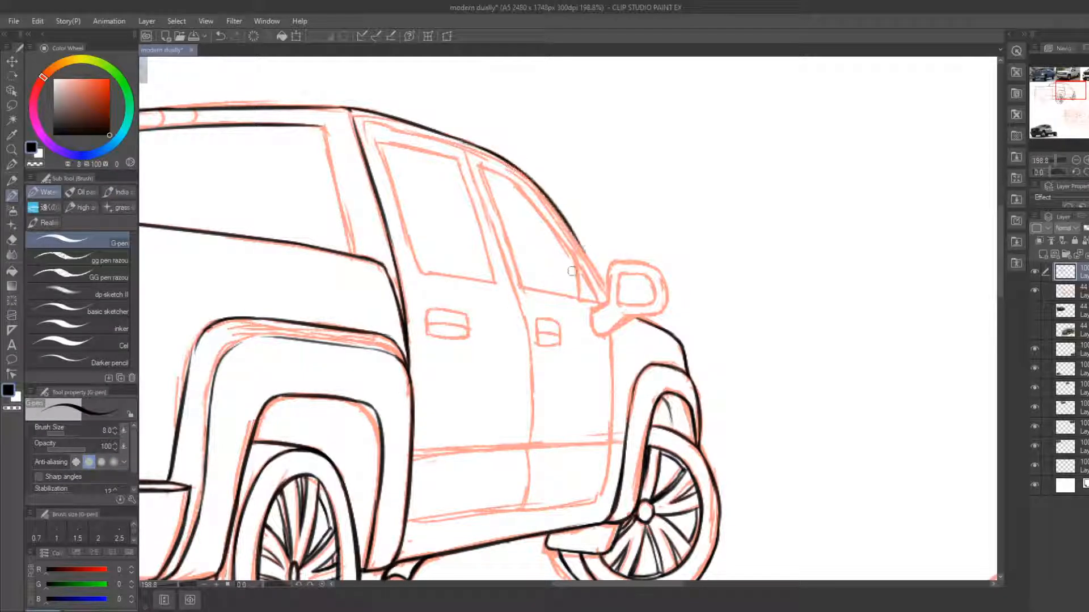
key(e)
mouse_move(540, 203)
mouse_down()
mouse_move(554, 200)
mouse_move(578, 247)
mouse_up()
key(b)
drag(528, 176, 610, 296)
Ink the rear door's back edge from the roof corner down to the rear fender
drag(361, 124, 405, 288)
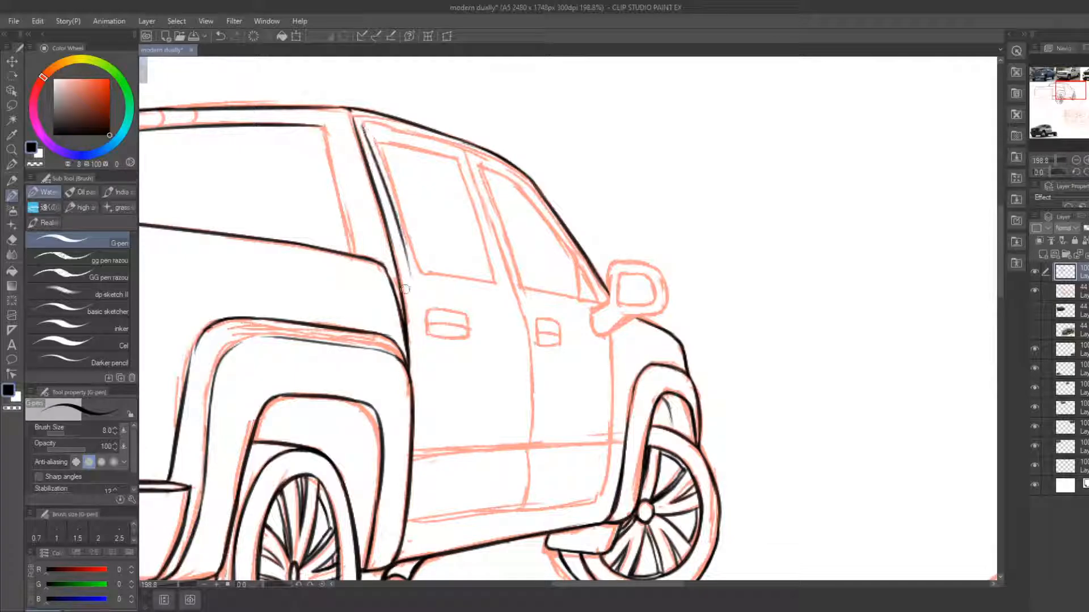
key(ctrl+z)
drag(362, 124, 414, 294)
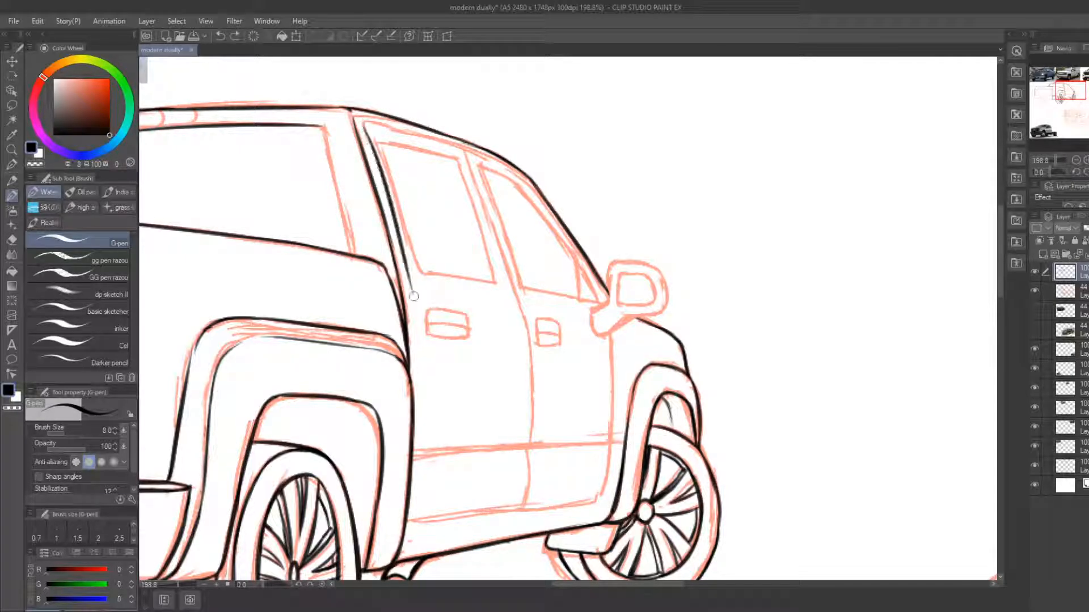
key(ctrl+z)
mouse_move(363, 126)
mouse_down()
mouse_move(405, 292)
mouse_move(418, 452)
mouse_up()
key(ctrl+z)
drag(408, 291, 419, 461)
key(ctrl+z)
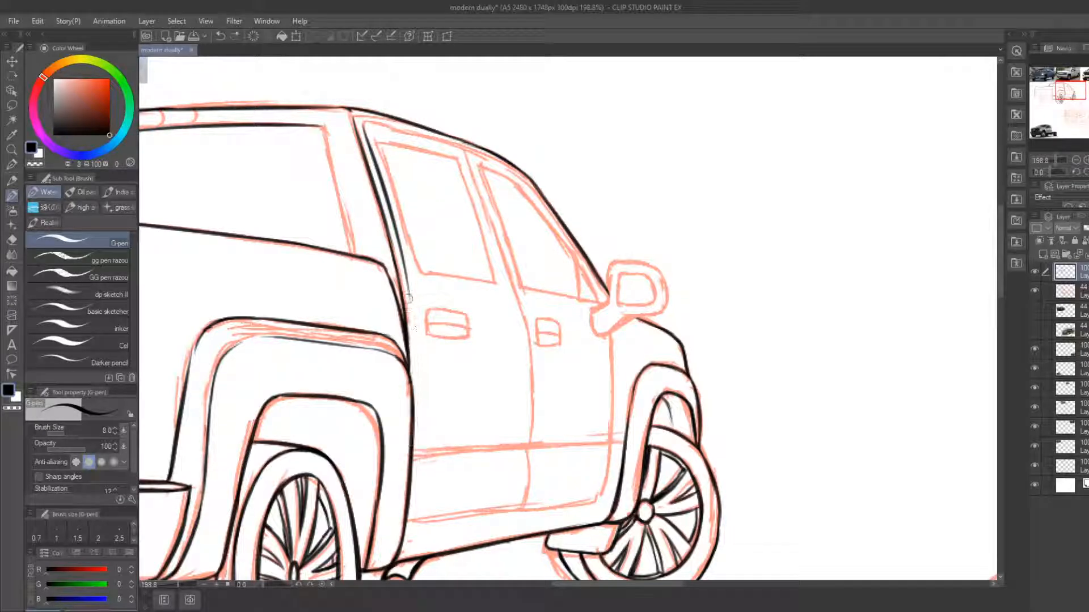
drag(409, 291, 418, 431)
key(ctrl+z)
mouse_move(408, 290)
mouse_down()
mouse_move(416, 463)
mouse_move(422, 403)
mouse_up()
key(e)
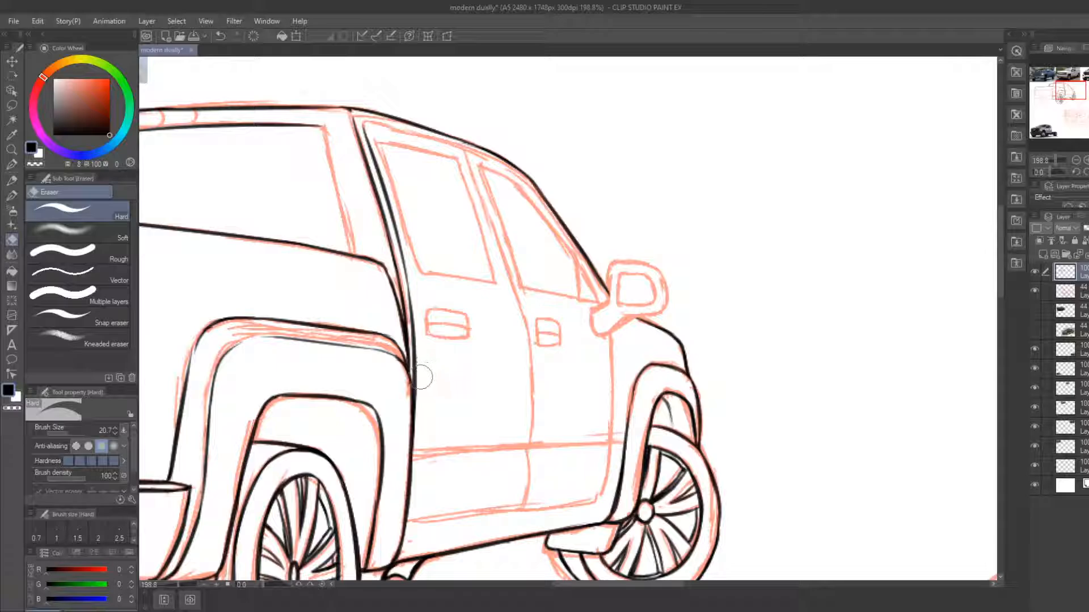
Ink the bottom edge of both doors along the rocker panel, curving up at the front door's lower corner
key(b)
drag(409, 519, 600, 503)
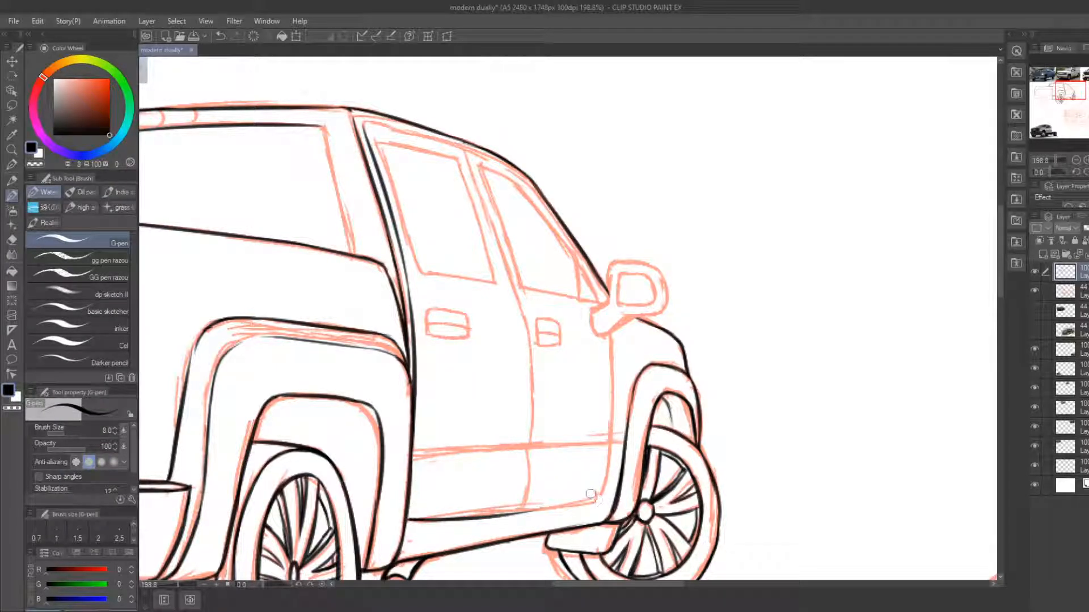
key(ctrl+z)
drag(402, 520, 596, 501)
key(ctrl+z)
drag(407, 520, 612, 503)
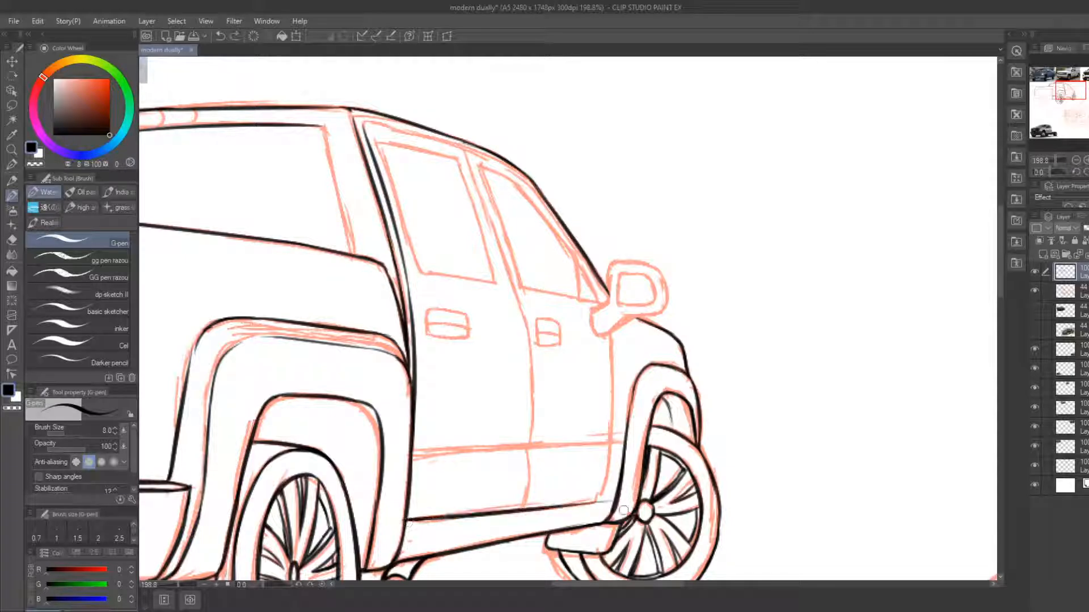
key(ctrl+z)
mouse_move(407, 521)
mouse_down()
mouse_move(602, 503)
mouse_move(602, 491)
mouse_up()
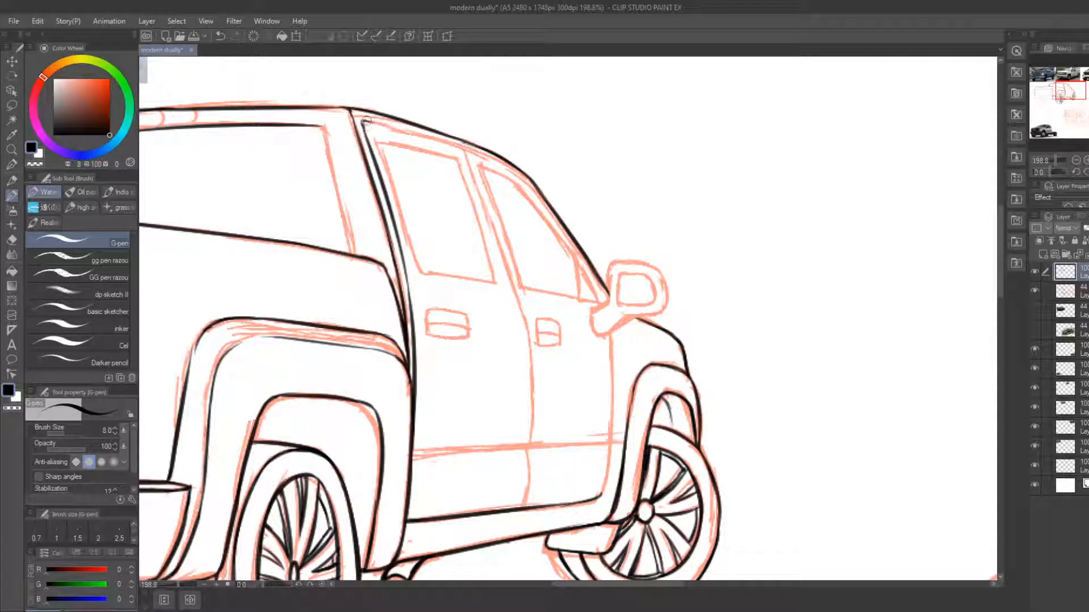
Ink the top edge of the door frames just beneath the roof line toward the windshield pillar
mouse_move(366, 121)
mouse_down()
mouse_move(464, 142)
mouse_move(521, 177)
mouse_move(554, 218)
mouse_up()
key(ctrl+z)
key(ctrl+z)
key(ctrl+z)
drag(521, 180, 587, 276)
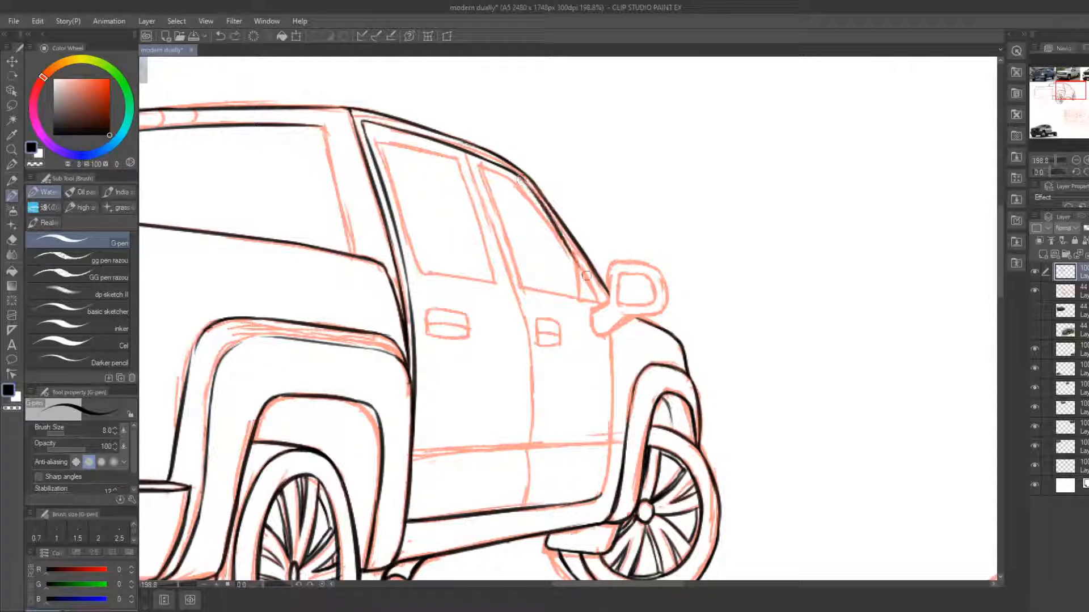
key(ctrl+z)
drag(523, 184, 602, 293)
key(ctrl+z)
Ink the front door's front edge from the windshield pillar down to the rocker and clean its lower corner
mouse_move(528, 188)
mouse_down()
mouse_move(602, 311)
mouse_move(612, 425)
mouse_move(605, 474)
mouse_move(598, 402)
mouse_move(604, 482)
mouse_up()
key(e)
key(b)
mouse_move(611, 438)
mouse_down()
mouse_move(601, 496)
mouse_move(609, 453)
mouse_up()
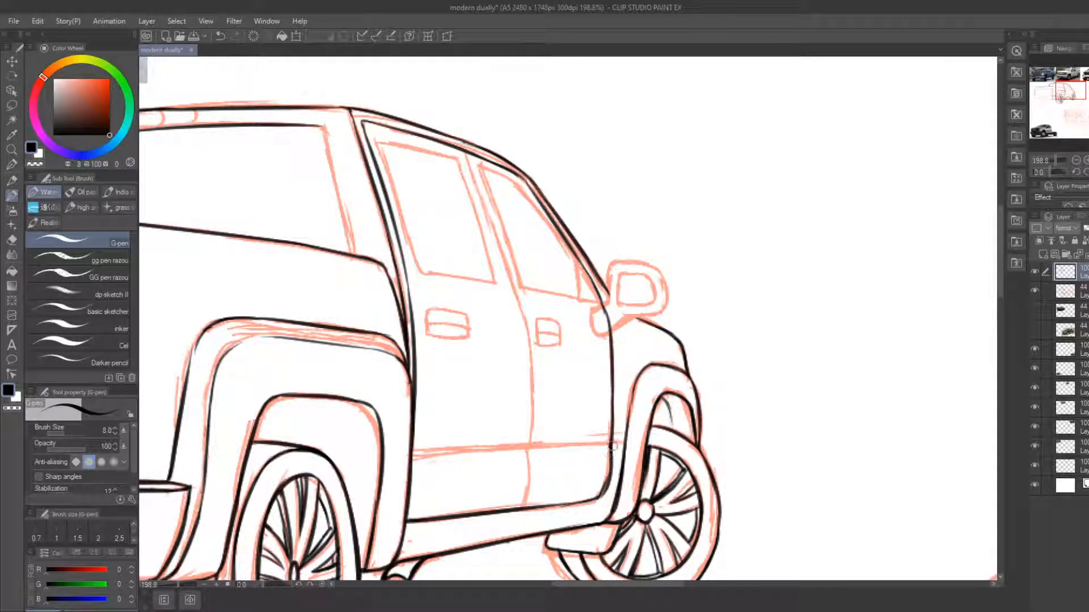
key(e)
mouse_move(610, 491)
mouse_down()
mouse_move(608, 482)
mouse_move(600, 496)
mouse_up()
Ink the horizontal body crease across the lower part of both doors and trim its front end
key(b)
drag(616, 446, 594, 450)
key(e)
mouse_move(615, 461)
mouse_down()
mouse_move(597, 498)
mouse_move(607, 452)
mouse_up()
key(b)
drag(412, 451, 633, 445)
key(e)
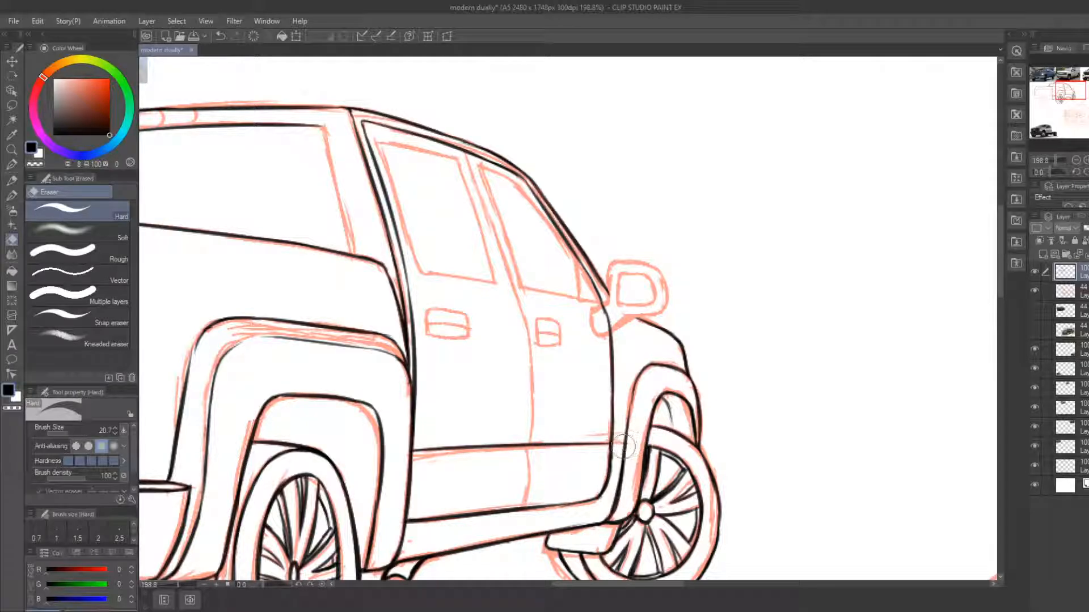
key(b)
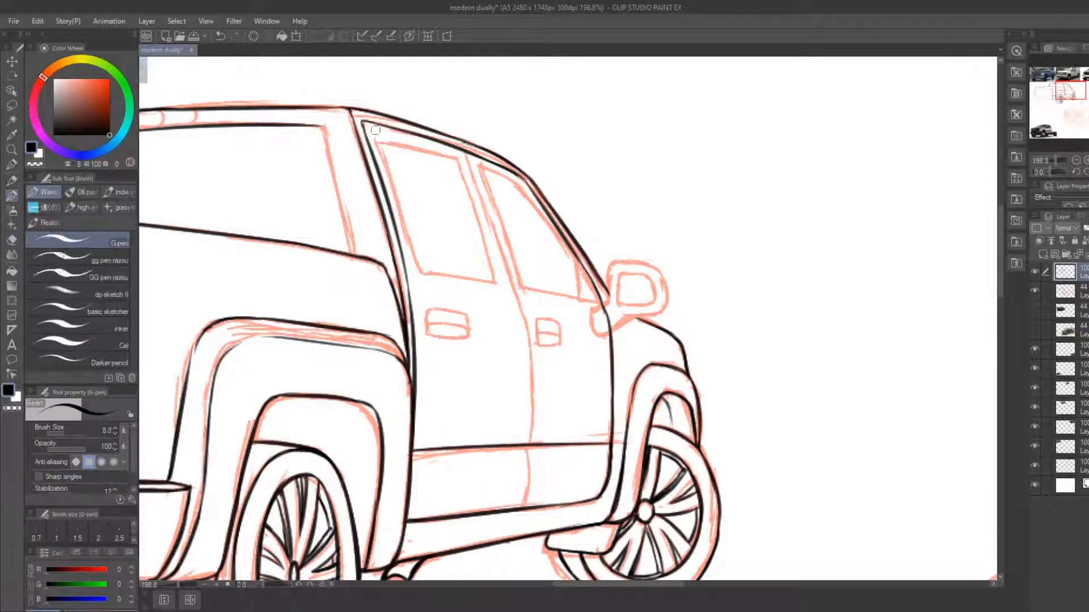
Ink the rear door window's back edge and the window sill line running forward across both doors
key(e)
mouse_move(372, 129)
mouse_down()
mouse_move(426, 288)
mouse_move(508, 285)
mouse_move(605, 309)
mouse_move(574, 295)
mouse_up()
key(b)
key(e)
key(b)
key(e)
key(b)
key(e)
key(b)
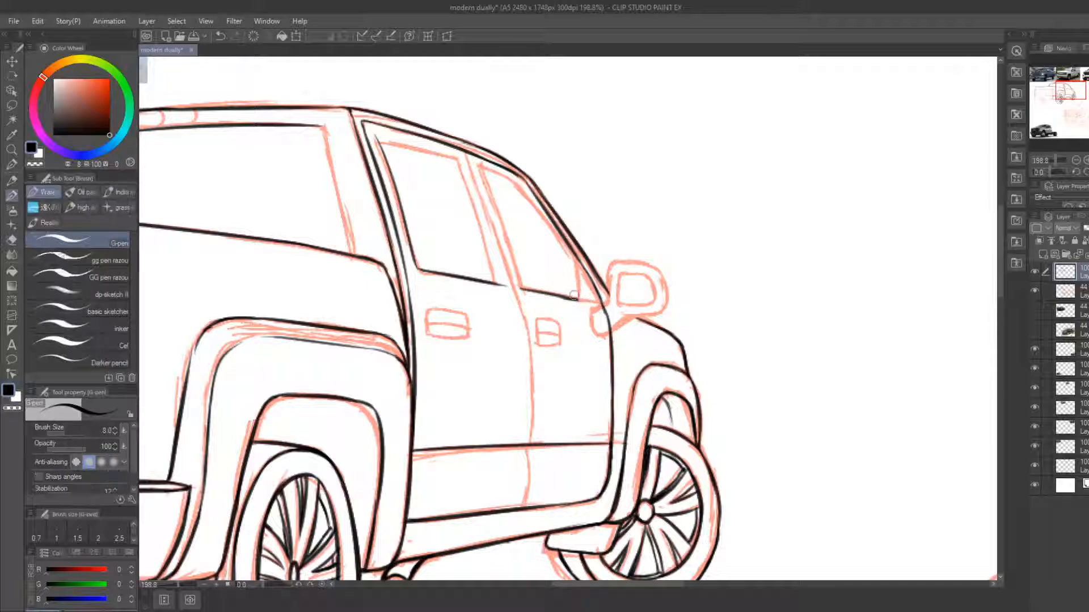
Ink the front window's divider line and the outline of the side mirror's mounting base
mouse_move(573, 258)
mouse_down()
mouse_move(579, 318)
mouse_move(599, 334)
mouse_move(584, 332)
mouse_up()
key(e)
key(b)
key(e)
key(b)
key(e)
key(b)
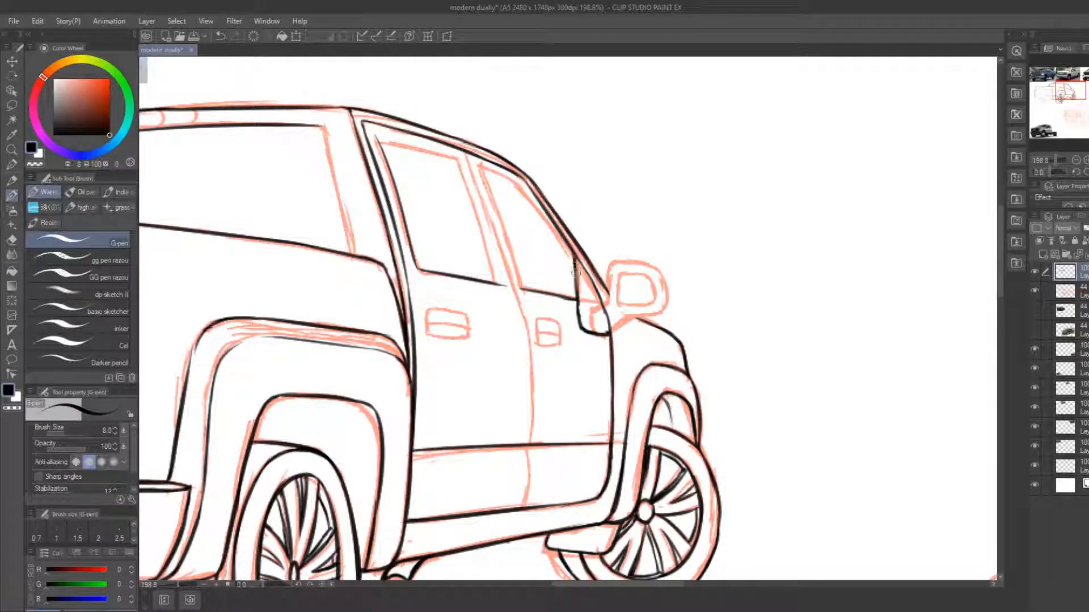
Ink the side mirror's arm between the base and the housing, cleaning up the overlapping lines
key(e)
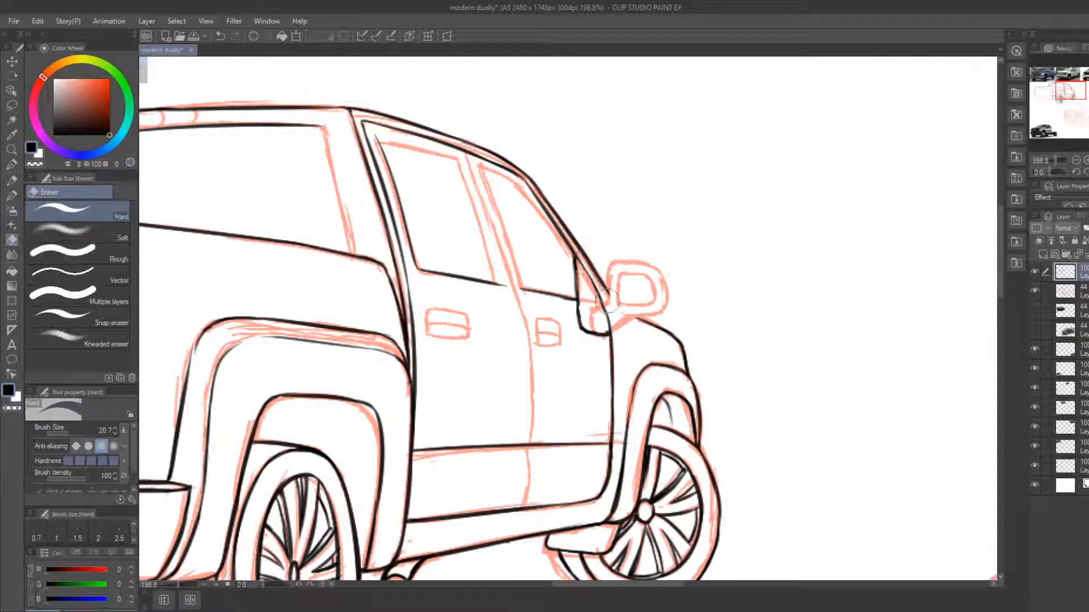
key(b)
key(e)
key(b)
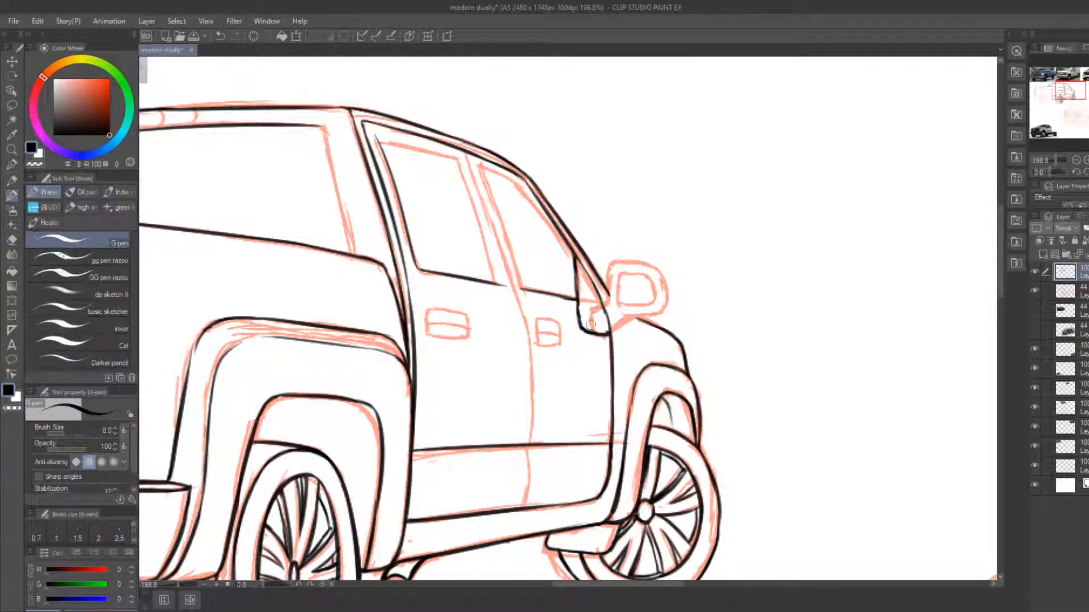
key(e)
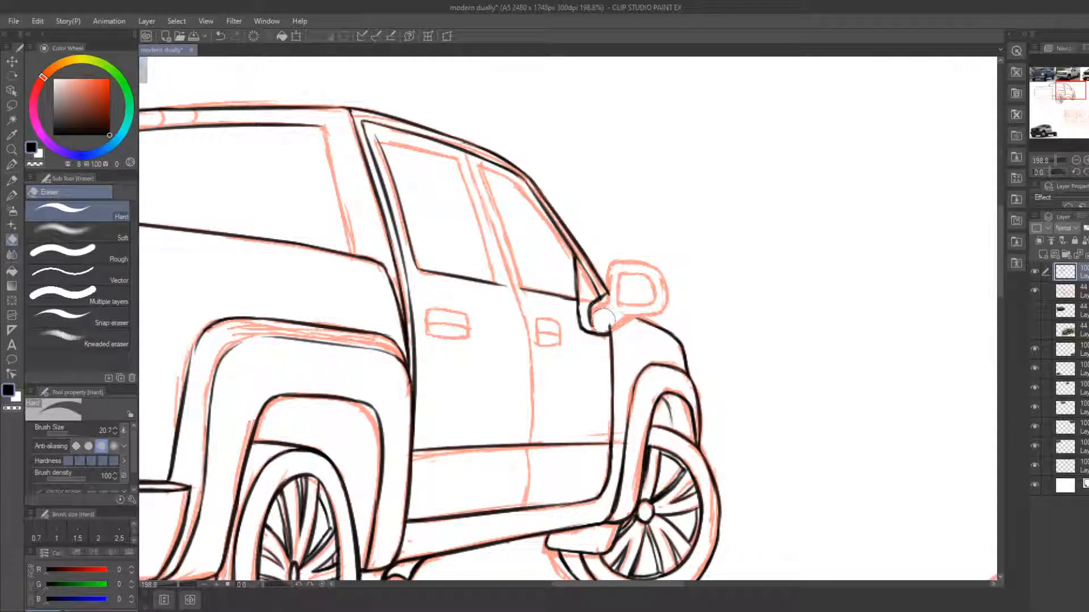
key(b)
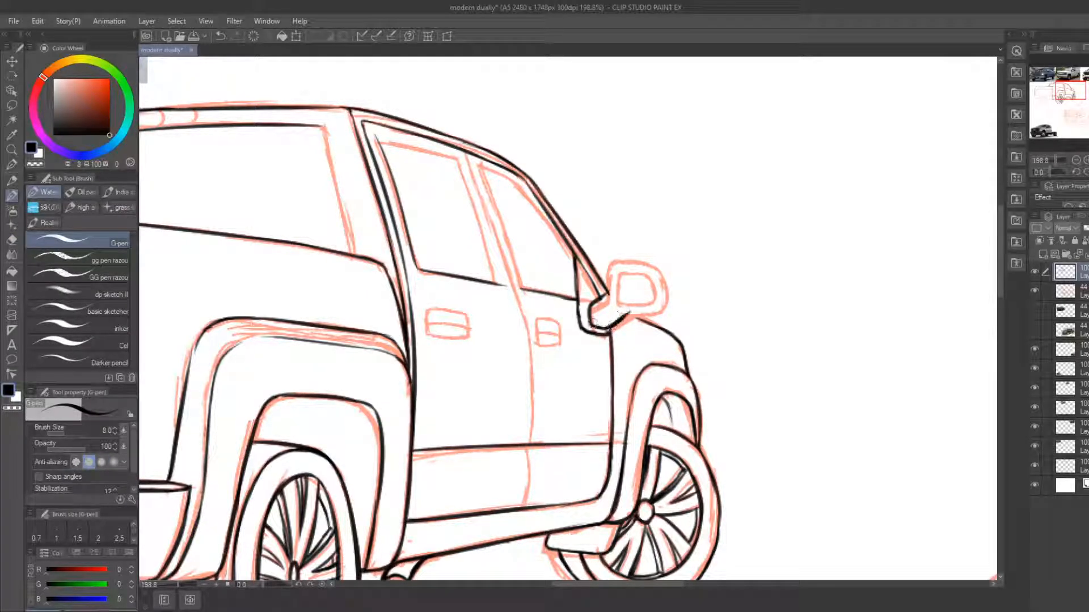
key(e)
key(b)
key(e)
key(b)
Ink the side mirror's outer housing and the inner outline of its glass
mouse_move(609, 262)
mouse_down()
mouse_move(658, 265)
mouse_move(662, 278)
mouse_up()
key(e)
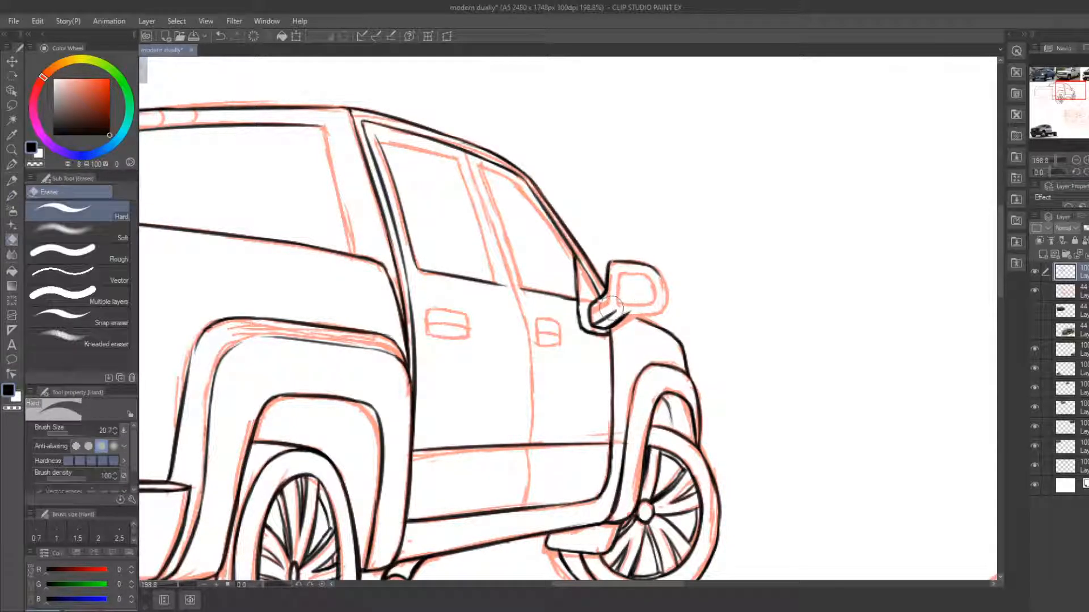
key(b)
drag(638, 313, 663, 311)
key(e)
key(b)
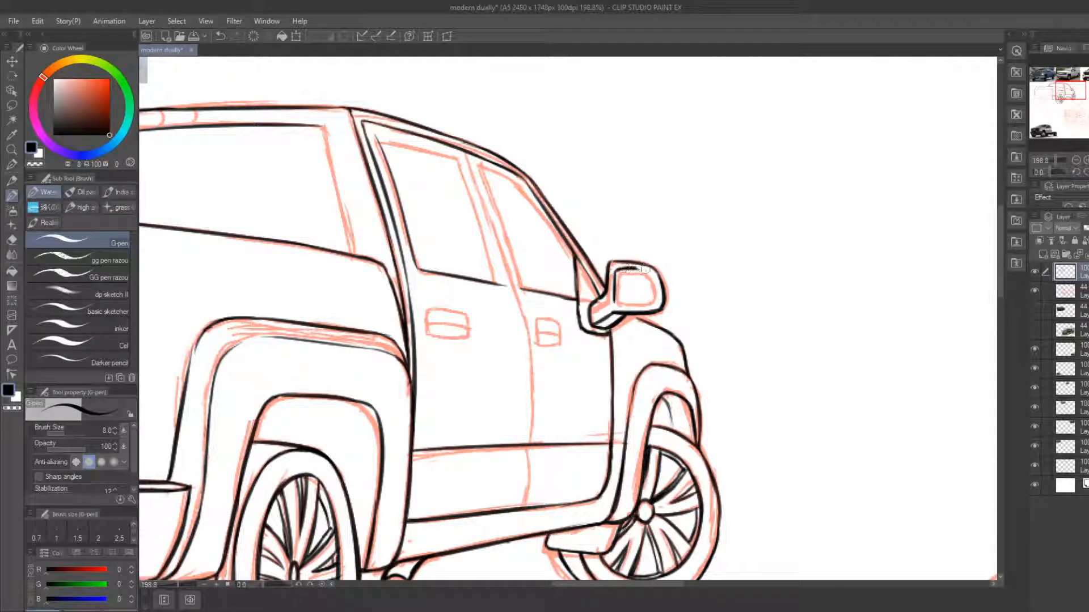
mouse_move(624, 270)
mouse_down()
mouse_move(654, 285)
mouse_move(615, 301)
mouse_move(651, 305)
mouse_move(630, 303)
mouse_move(654, 301)
mouse_move(647, 274)
mouse_move(619, 268)
mouse_move(649, 275)
mouse_move(619, 269)
mouse_up()
key(e)
key(b)
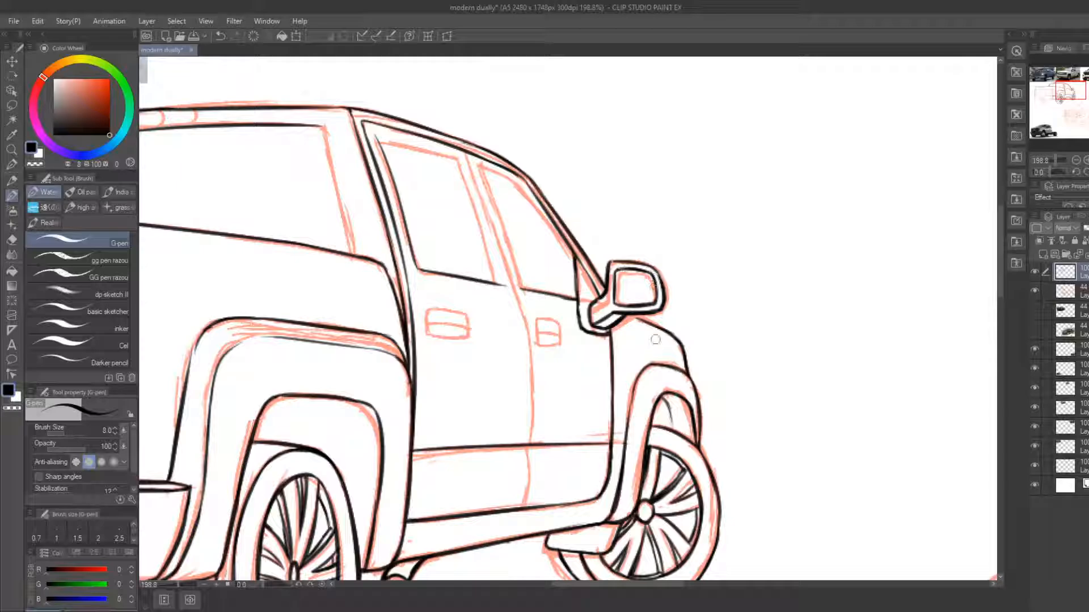
Ink the upper fender line from the side mirror toward the front wheel arch and clean it up
key(e)
key(b)
mouse_move(609, 298)
mouse_down()
mouse_move(660, 324)
mouse_move(684, 341)
mouse_up()
key(e)
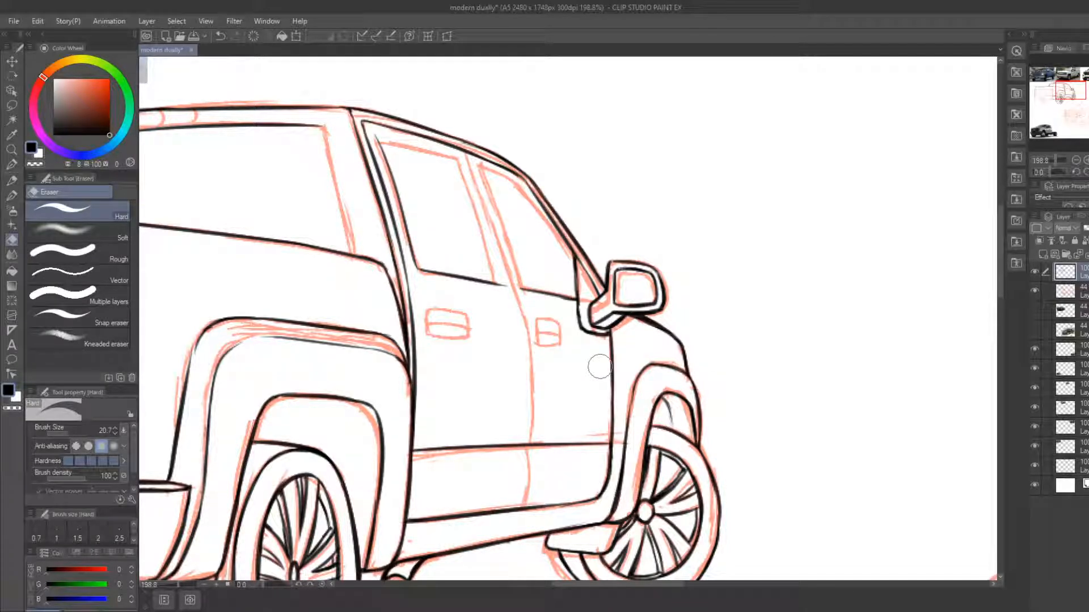
key(b)
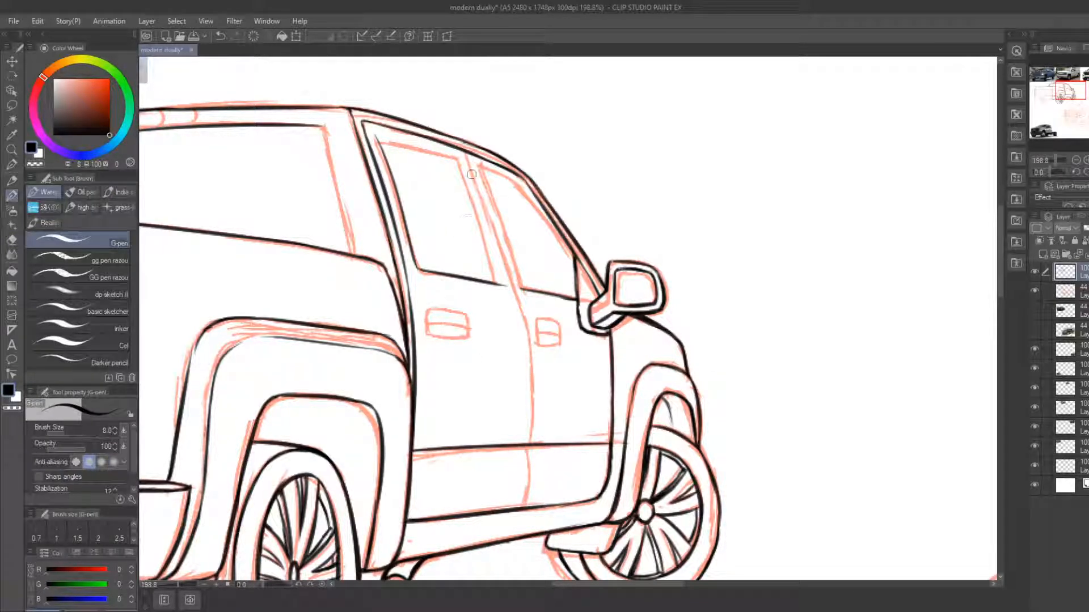
Ink the dividing line between the two doors from the roof down to the rocker panel
drag(467, 155, 512, 318)
key(e)
drag(502, 250, 513, 299)
key(b)
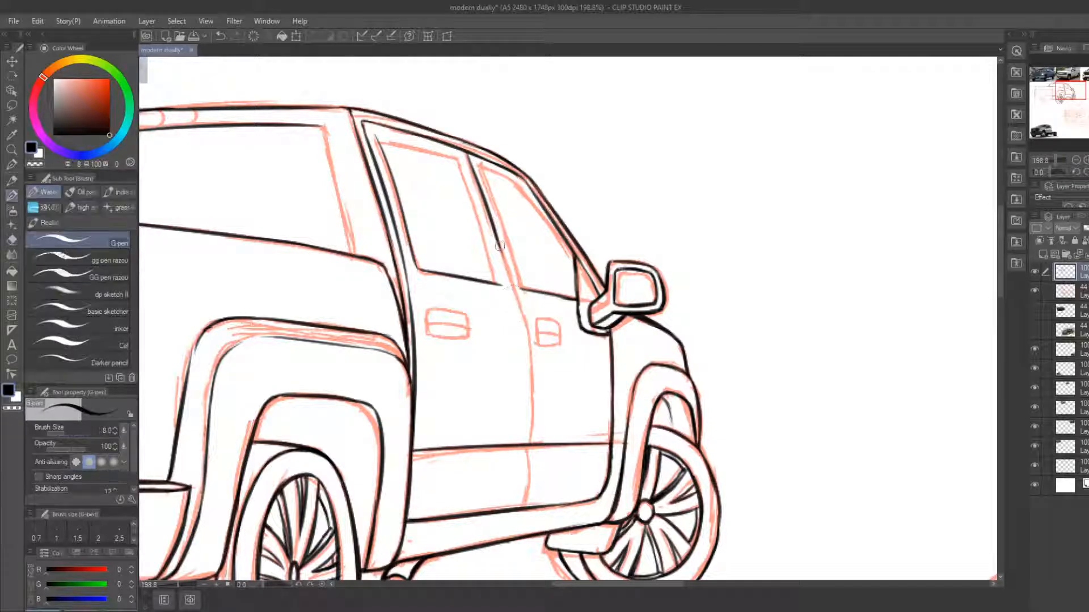
mouse_move(499, 246)
mouse_down()
mouse_move(518, 302)
mouse_move(511, 278)
mouse_move(516, 488)
mouse_move(529, 447)
mouse_move(525, 506)
mouse_up()
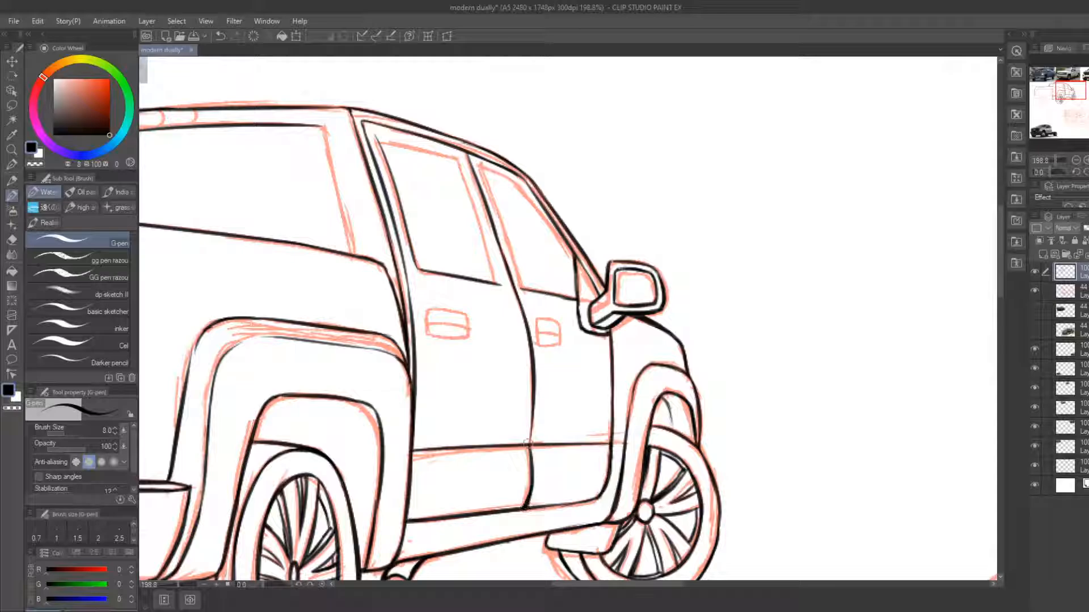
Ink the rear and front door handles and clean up their outlines
mouse_move(429, 335)
mouse_down()
mouse_move(429, 302)
mouse_move(463, 307)
mouse_move(447, 331)
mouse_move(469, 332)
mouse_move(467, 320)
mouse_move(468, 336)
mouse_move(441, 322)
mouse_move(468, 330)
mouse_move(449, 331)
mouse_move(468, 326)
mouse_move(454, 314)
mouse_move(431, 316)
mouse_move(461, 319)
mouse_up()
key(e)
key(b)
key(e)
key(b)
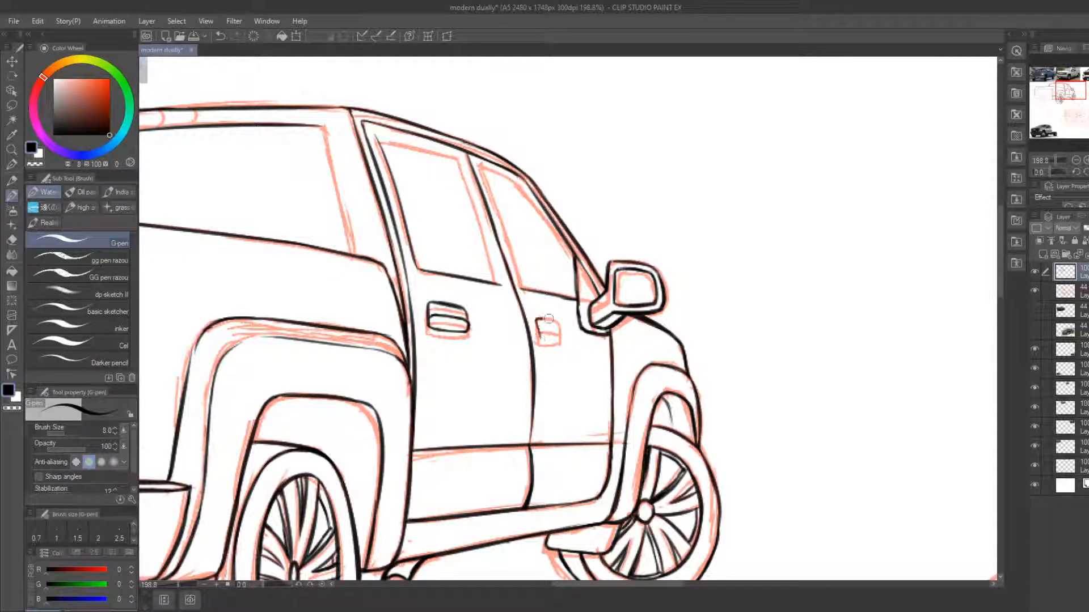
key(e)
drag(542, 341, 561, 332)
key(b)
Ink the front door window's back, top and slanted front edges and tidy its upper corner
mouse_move(562, 278)
mouse_down()
mouse_move(615, 309)
mouse_move(618, 343)
mouse_up()
key(e)
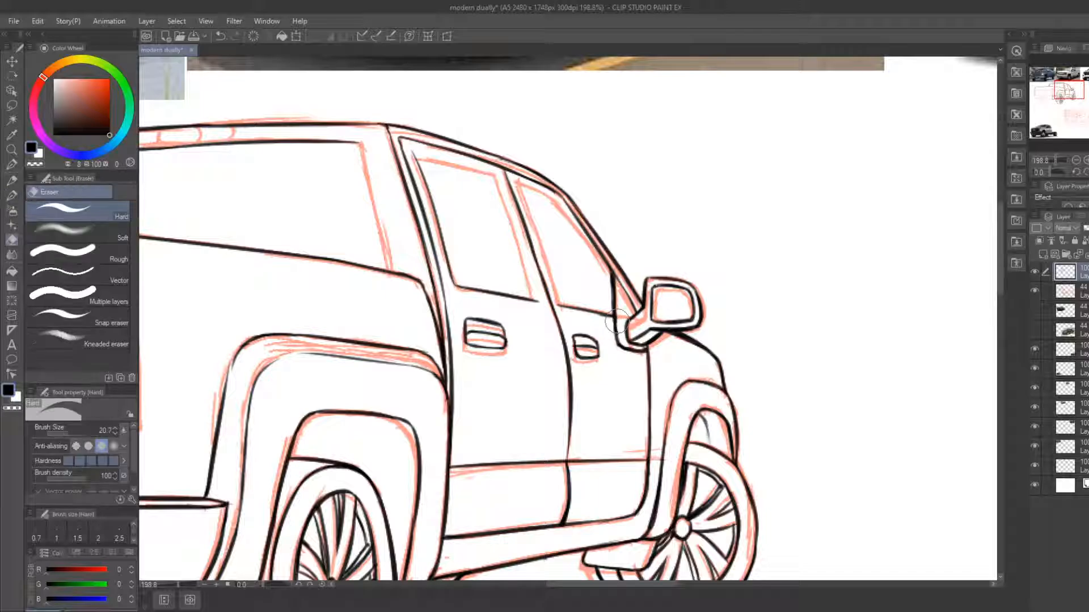
key(b)
drag(520, 189, 558, 305)
key(e)
key(b)
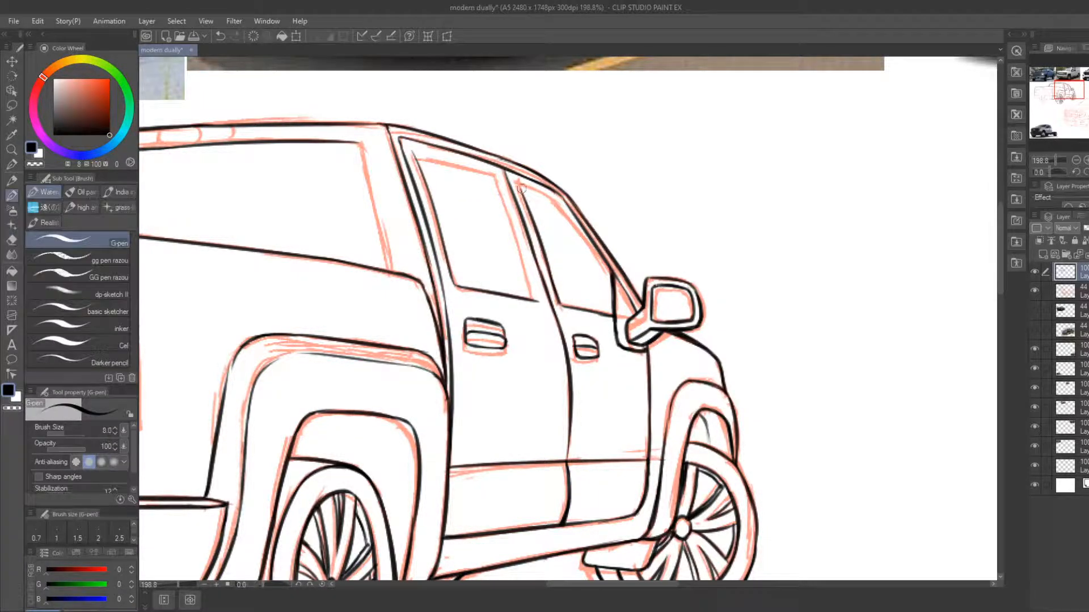
mouse_move(521, 189)
mouse_down()
mouse_move(548, 196)
mouse_move(593, 259)
mouse_up()
key(e)
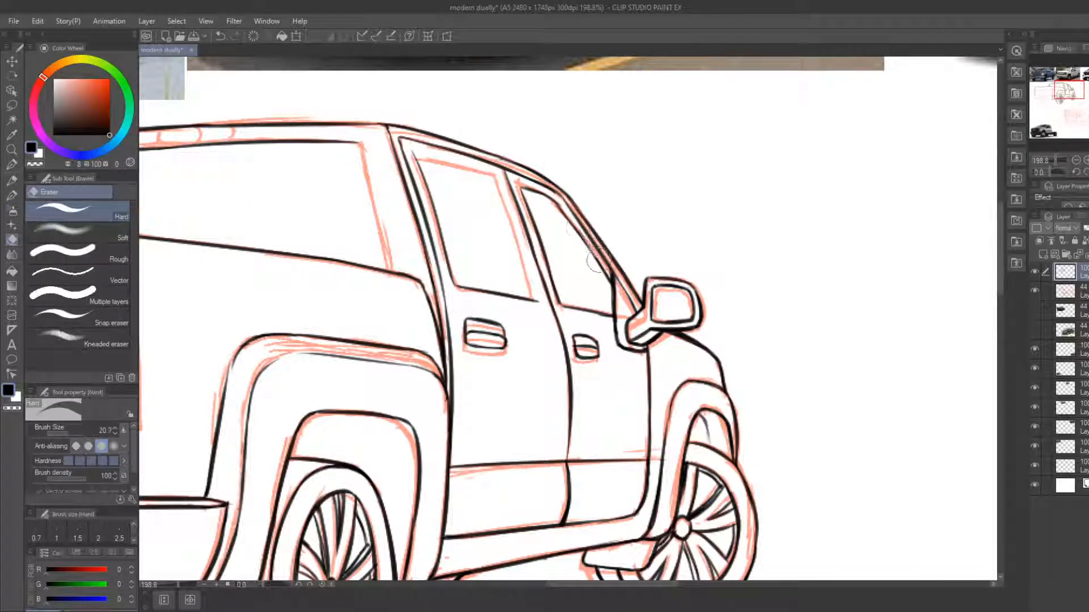
key(b)
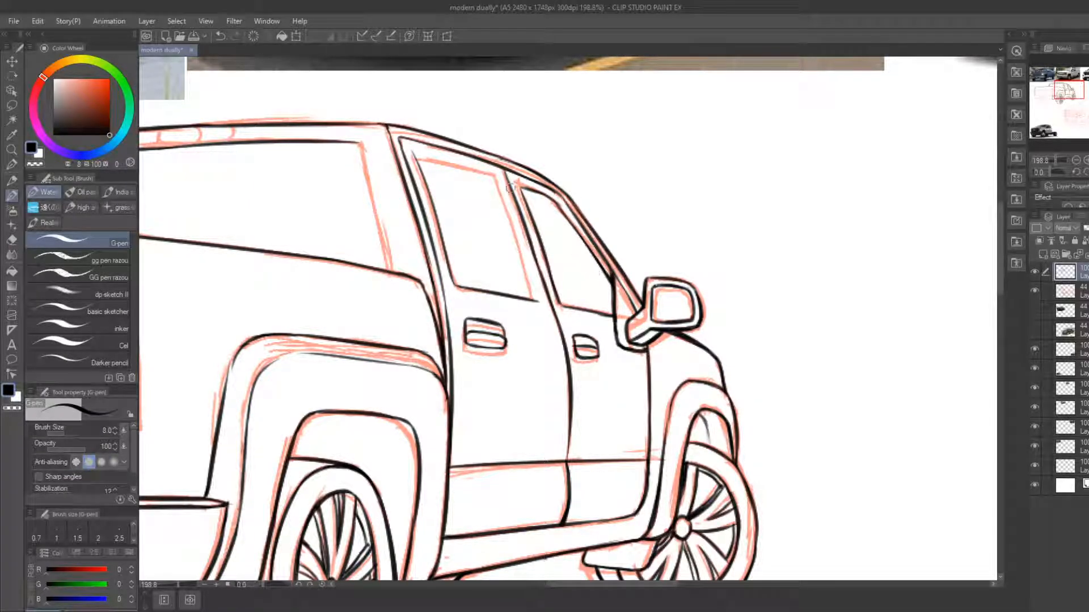
drag(525, 187, 528, 202)
Ink the rear door window's top and front edges and clean up its corners
mouse_move(415, 152)
mouse_down()
mouse_move(494, 186)
mouse_move(427, 155)
mouse_move(496, 176)
mouse_move(537, 303)
mouse_up()
key(e)
key(b)
key(e)
key(p)
key(e)
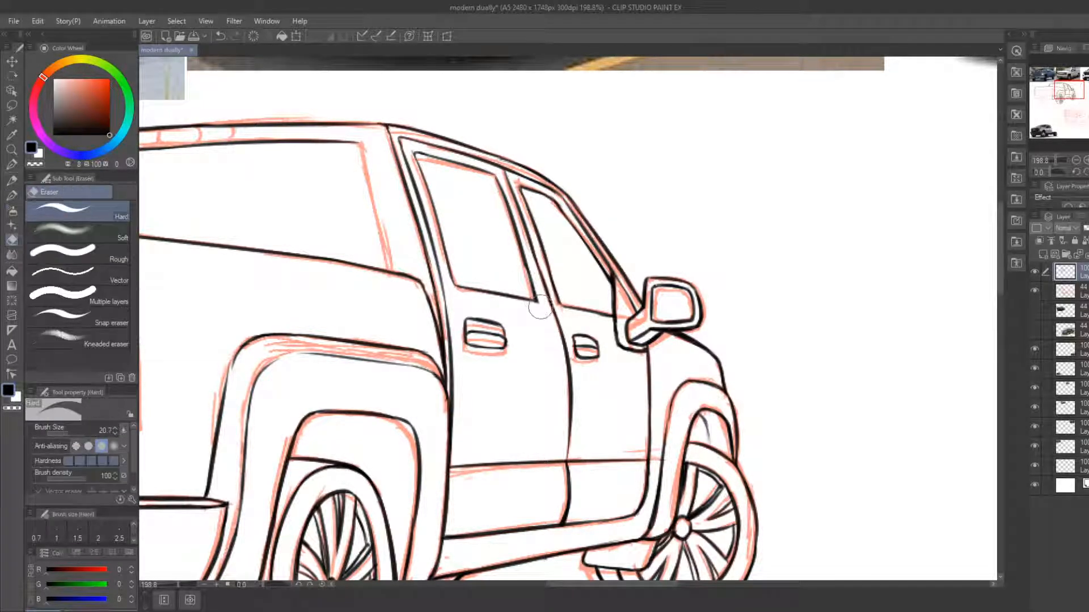
key(p)
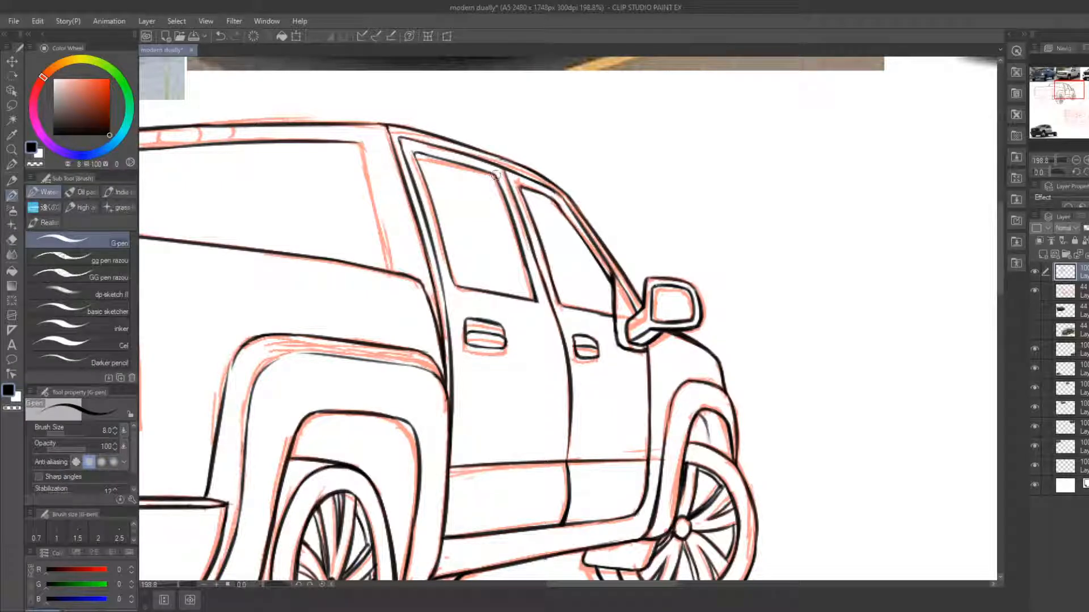
drag(503, 170, 508, 182)
Ink the side edge of the cab's rear window nearest the doors, down to the truck bed line
drag(393, 403, 529, 450)
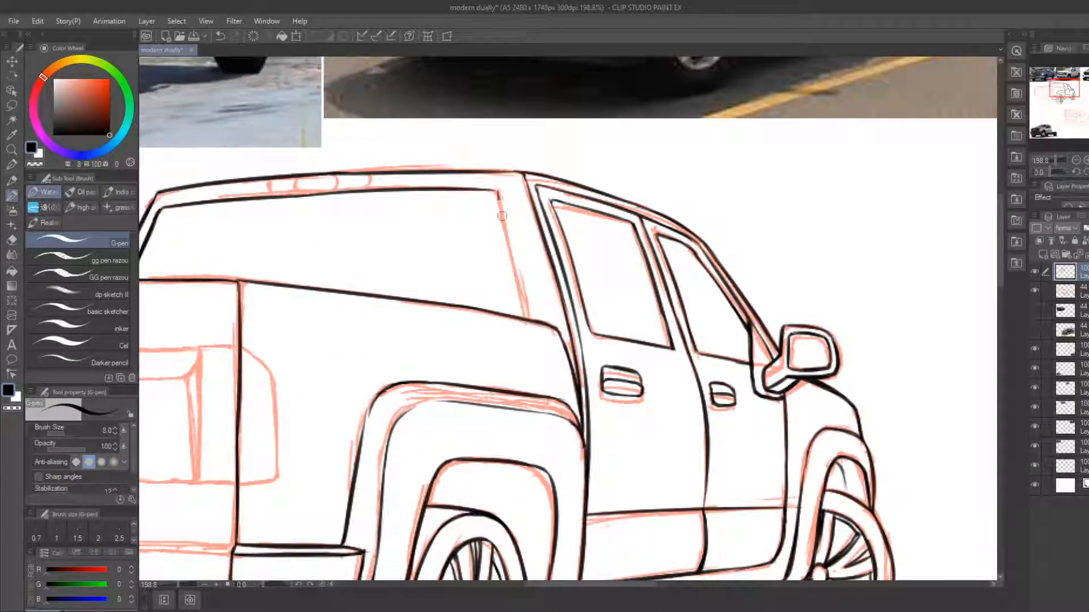
drag(502, 216, 513, 282)
key(e)
key(p)
drag(498, 192, 521, 308)
key(ctrl+z)
drag(497, 192, 523, 308)
key(ctrl+z)
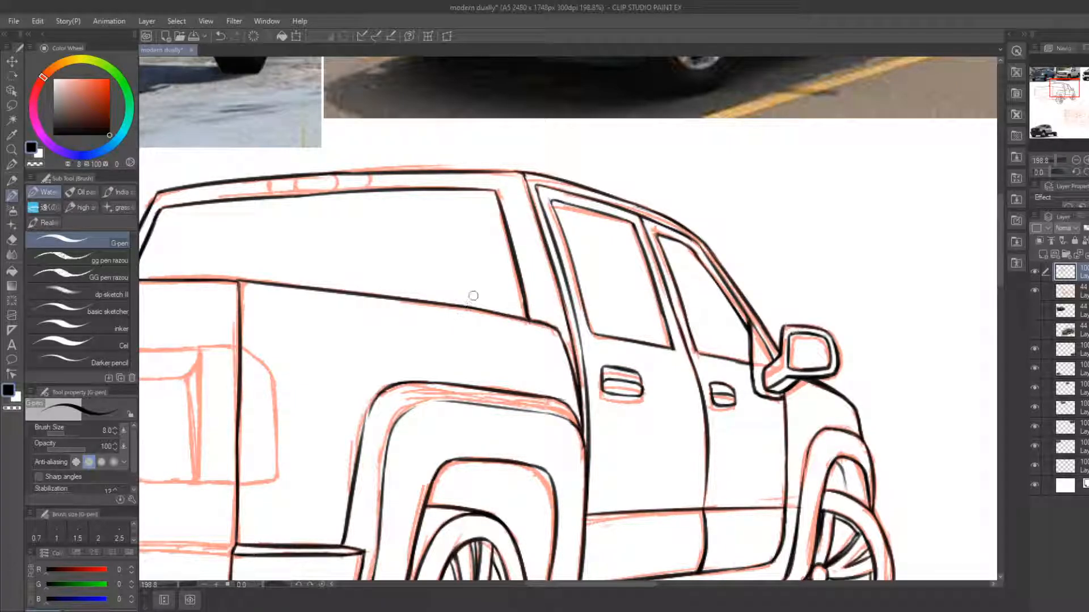
Ink the small brake light on the cab's roof edge above the rear window
drag(290, 181, 346, 179)
mouse_move(275, 195)
mouse_down()
mouse_move(355, 180)
mouse_move(341, 188)
mouse_up()
key(e)
key(b)
Ink the rear bumper's bottom edge from its far corner to the near corner section and tidy the overlapping strokes
drag(285, 307, 538, 209)
mouse_move(411, 273)
mouse_down()
mouse_move(576, 242)
mouse_move(667, 207)
mouse_up()
drag(503, 289, 414, 260)
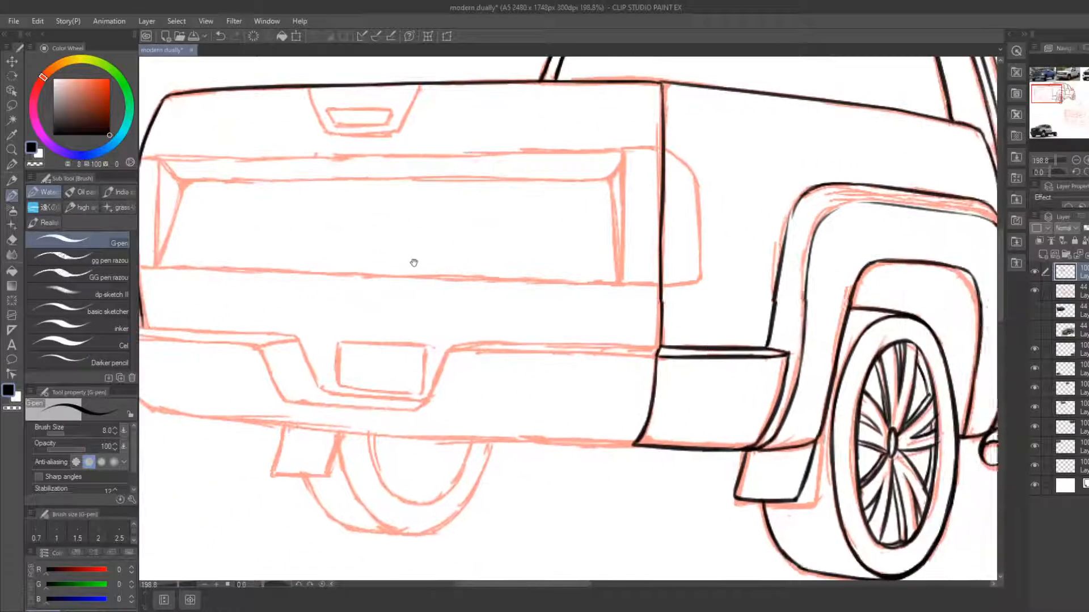
drag(600, 424, 692, 392)
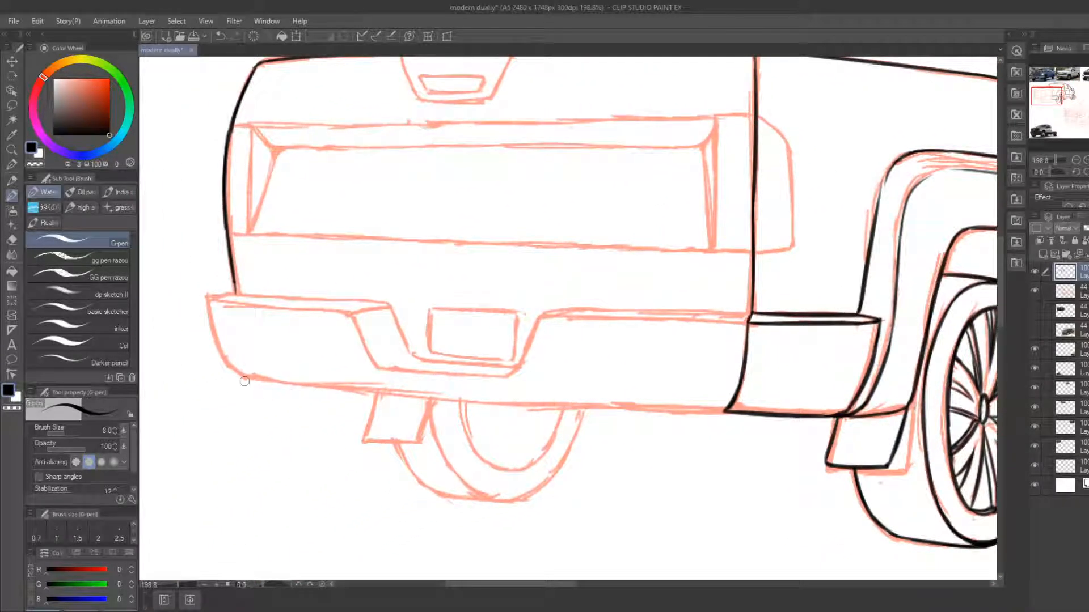
drag(245, 381, 652, 414)
key(e)
key(p)
mouse_move(531, 410)
mouse_down()
mouse_move(731, 409)
mouse_move(632, 416)
mouse_up()
key(e)
key(b)
drag(539, 403, 710, 408)
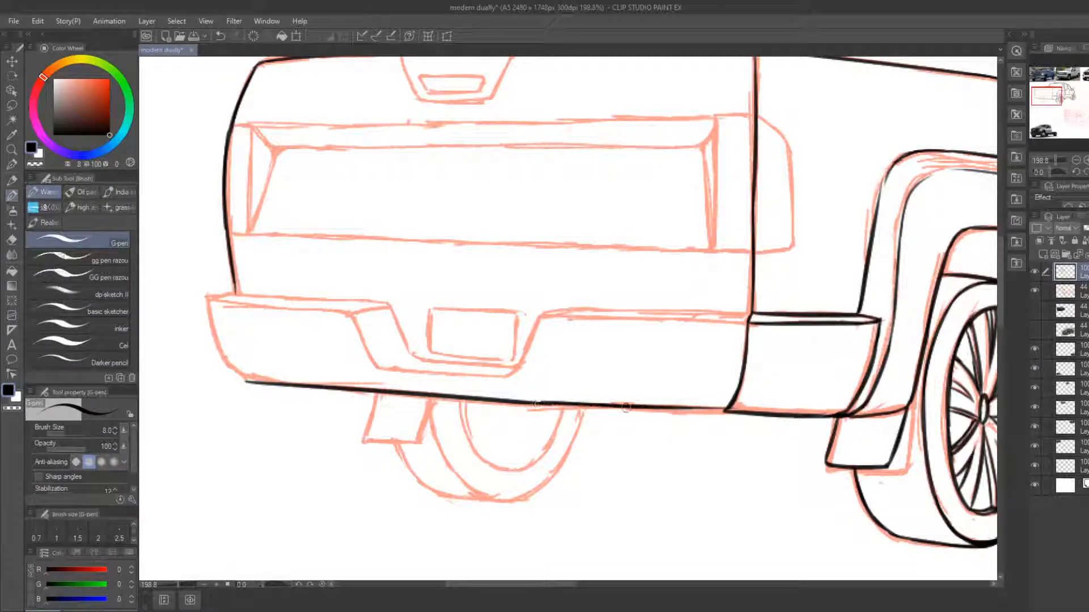
drag(625, 407, 790, 423)
key(e)
key(b)
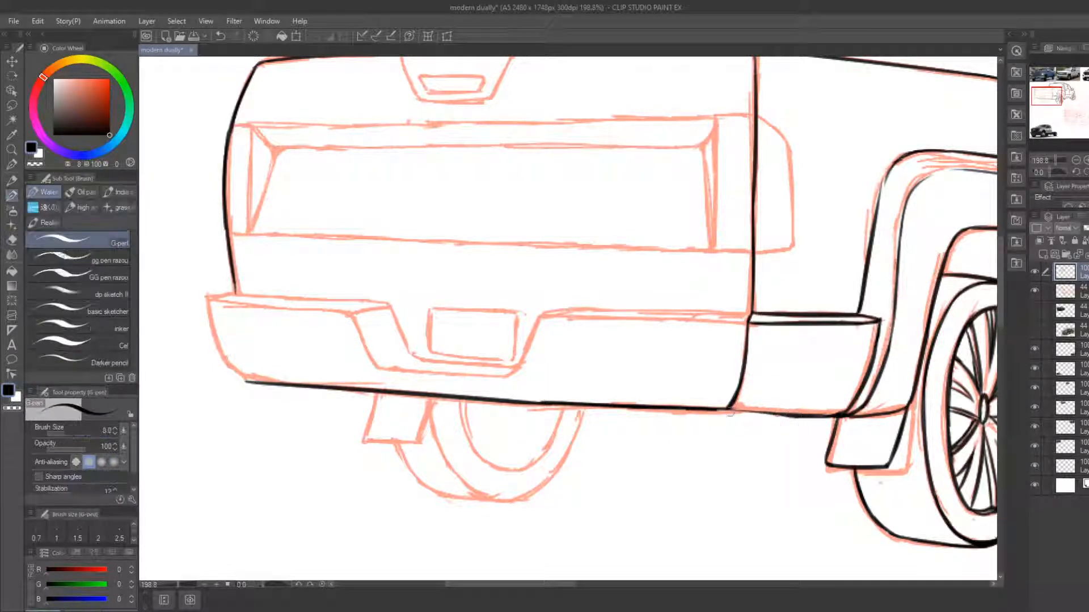
drag(720, 409, 818, 416)
Ink the rear bumper's curved far end and the first stretch of its top edge beneath the tailgate
mouse_move(212, 295)
mouse_down()
mouse_move(232, 361)
mouse_move(263, 384)
mouse_up()
key(e)
key(b)
key(e)
key(b)
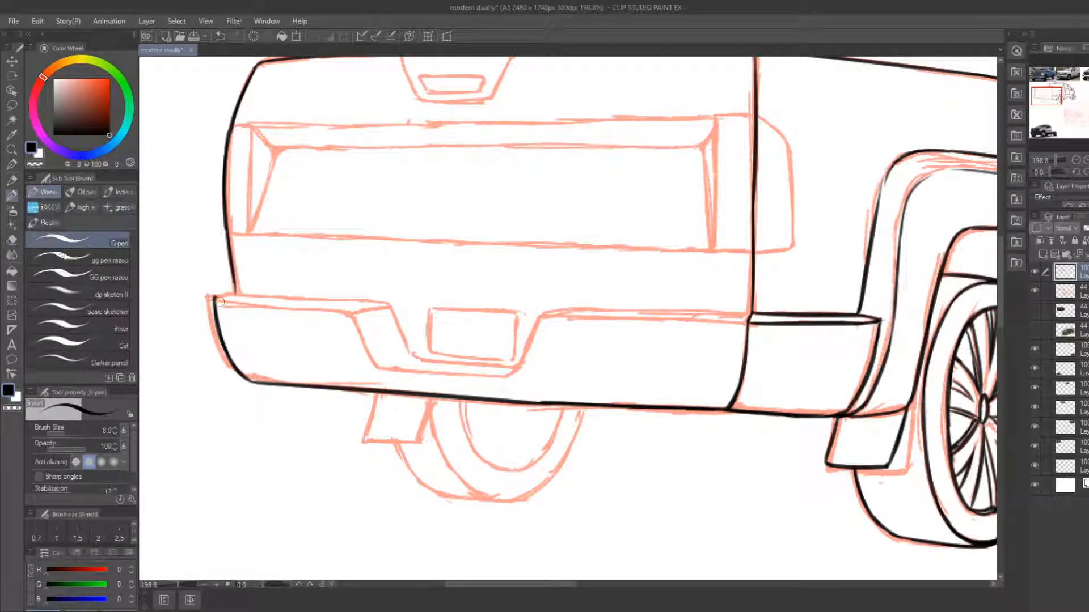
drag(214, 298, 421, 301)
key(e)
key(b)
drag(277, 288, 758, 309)
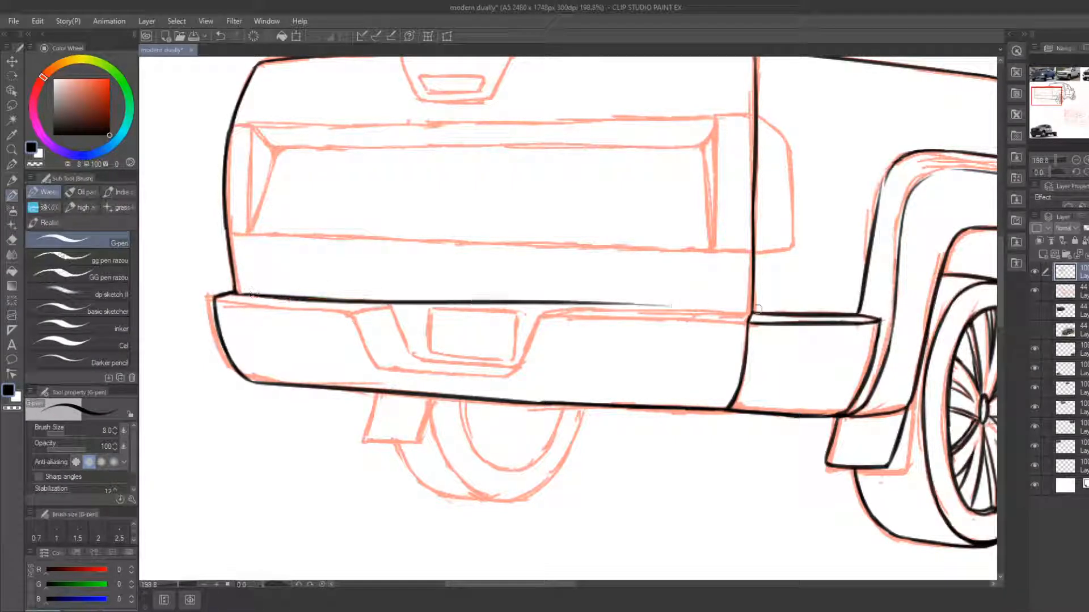
key(ctrl+z)
drag(279, 298, 792, 302)
key(ctrl+z)
drag(570, 311, 776, 319)
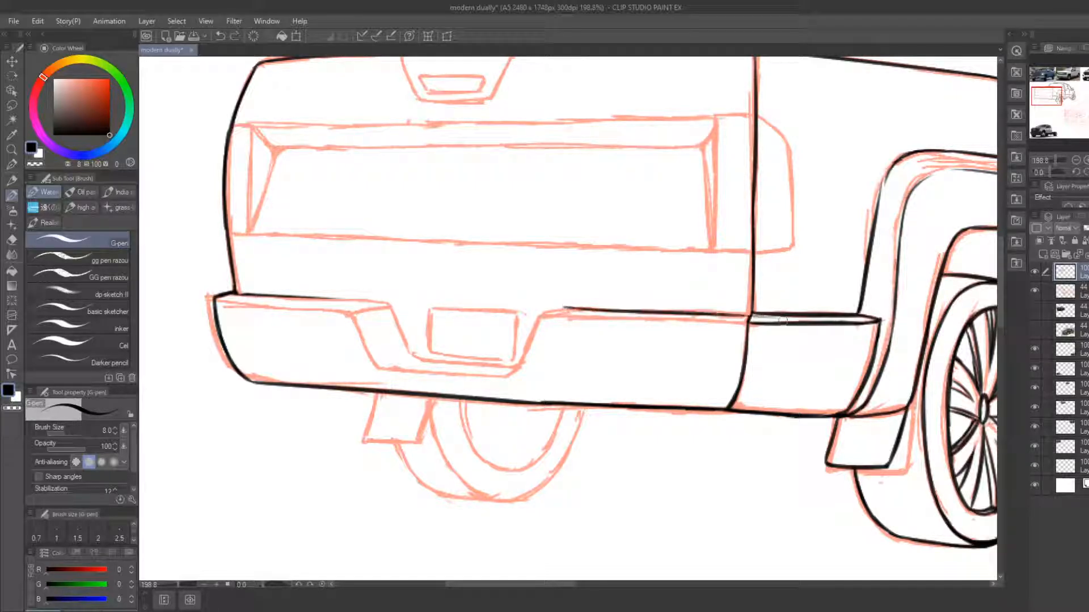
key(ctrl+z)
mouse_move(575, 310)
mouse_down()
mouse_move(740, 309)
mouse_move(788, 316)
mouse_up()
key(ctrl+z)
key(ctrl+z)
key(ctrl+z)
Ink the bumper's two parallel top edges between plate recess and near corner section, plus the recess's near slanted side
drag(582, 308, 774, 320)
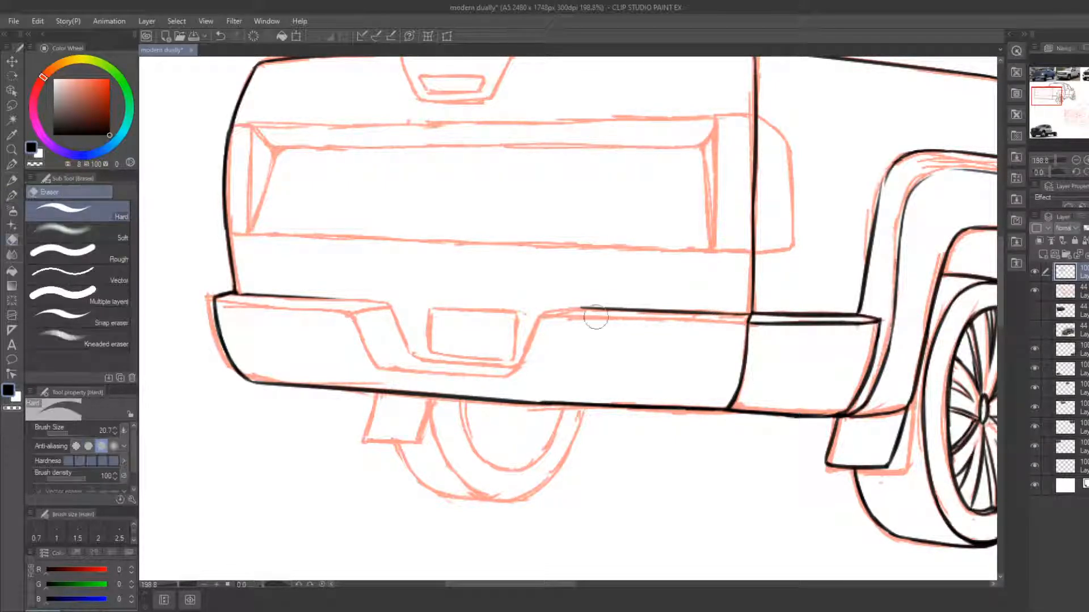
mouse_move(553, 313)
mouse_down()
mouse_move(597, 312)
mouse_move(555, 316)
mouse_move(743, 322)
mouse_up()
key(e)
key(b)
key(e)
key(b)
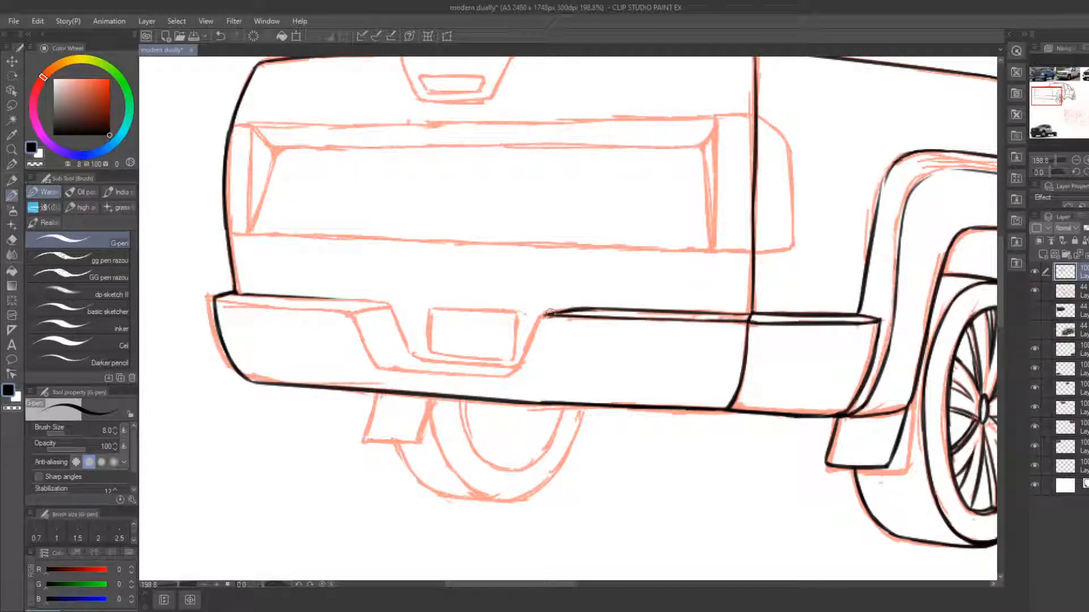
drag(550, 313, 521, 376)
Ink the far section's front top edge on the bumper and continue it around the front outline of the plate recess
drag(217, 300, 357, 304)
key(e)
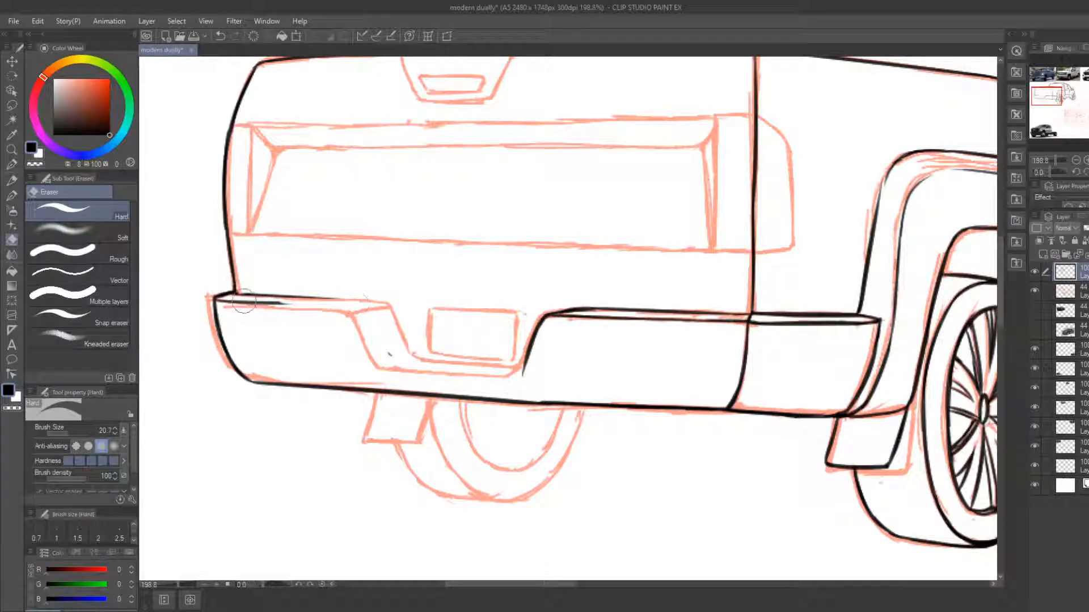
key(b)
mouse_move(261, 309)
mouse_down()
mouse_move(355, 308)
mouse_move(357, 316)
mouse_move(337, 316)
mouse_move(360, 318)
mouse_move(338, 309)
mouse_move(357, 317)
mouse_move(380, 365)
mouse_up()
key(e)
key(b)
key(e)
key(b)
mouse_move(355, 311)
mouse_down()
mouse_move(396, 368)
mouse_move(529, 376)
mouse_move(510, 374)
mouse_move(530, 340)
mouse_up()
key(e)
key(b)
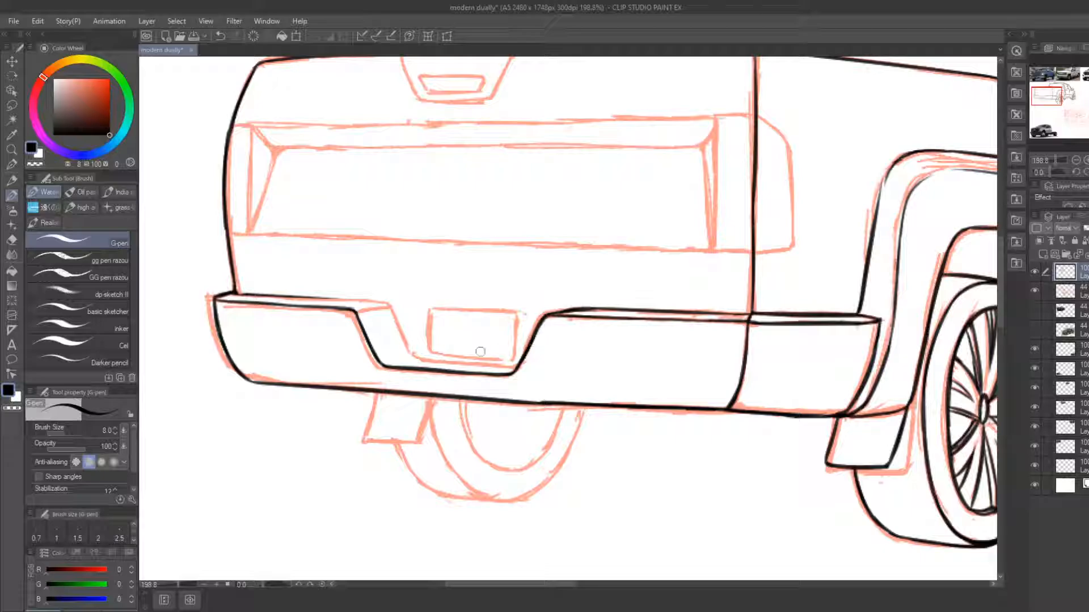
Ink the inner edges of the bumper's plate recess to show its depth and clean up the corners
mouse_move(349, 310)
mouse_down()
mouse_move(392, 305)
mouse_move(411, 353)
mouse_up()
key(e)
key(b)
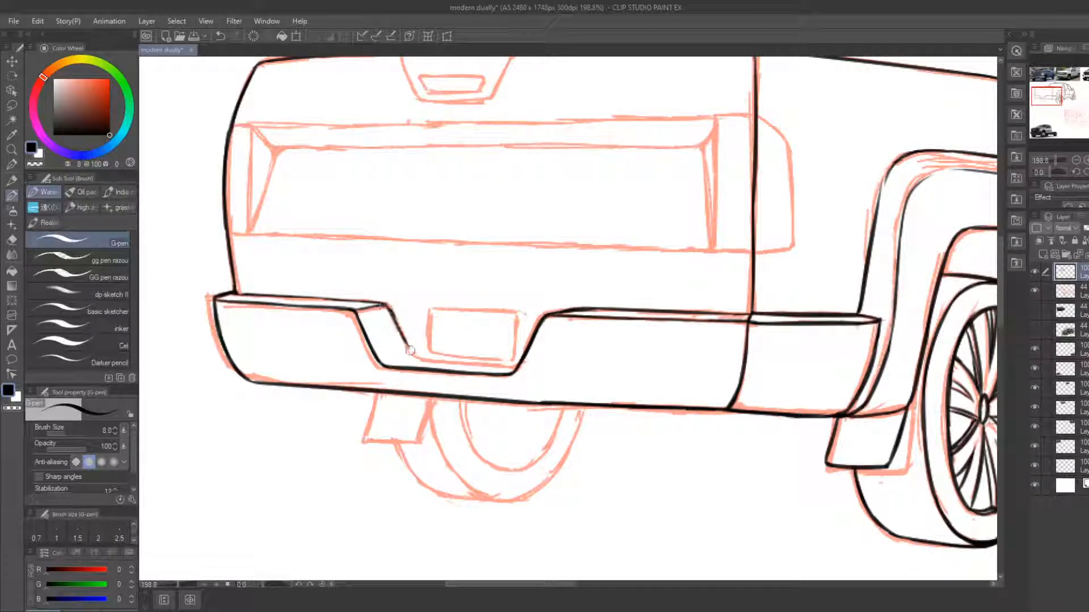
key(e)
drag(385, 300, 406, 345)
key(b)
mouse_move(384, 305)
mouse_down()
mouse_move(408, 356)
mouse_move(452, 359)
mouse_move(414, 359)
mouse_move(515, 369)
mouse_up()
key(e)
key(b)
key(e)
key(b)
key(e)
key(b)
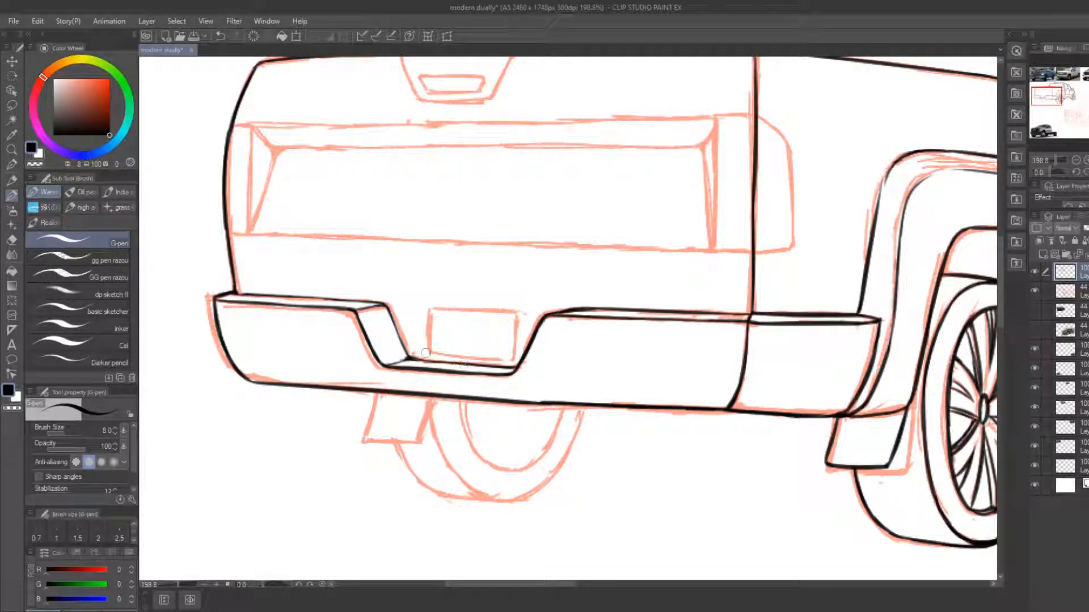
Ink the rectangular license plate in the bumper recess and clean up its corners
mouse_move(421, 355)
mouse_down()
mouse_move(420, 300)
mouse_move(447, 303)
mouse_up()
key(e)
key(b)
mouse_move(420, 343)
mouse_down()
mouse_move(420, 295)
mouse_move(433, 311)
mouse_move(513, 317)
mouse_move(509, 347)
mouse_move(452, 358)
mouse_move(514, 361)
mouse_up()
key(e)
key(b)
key(e)
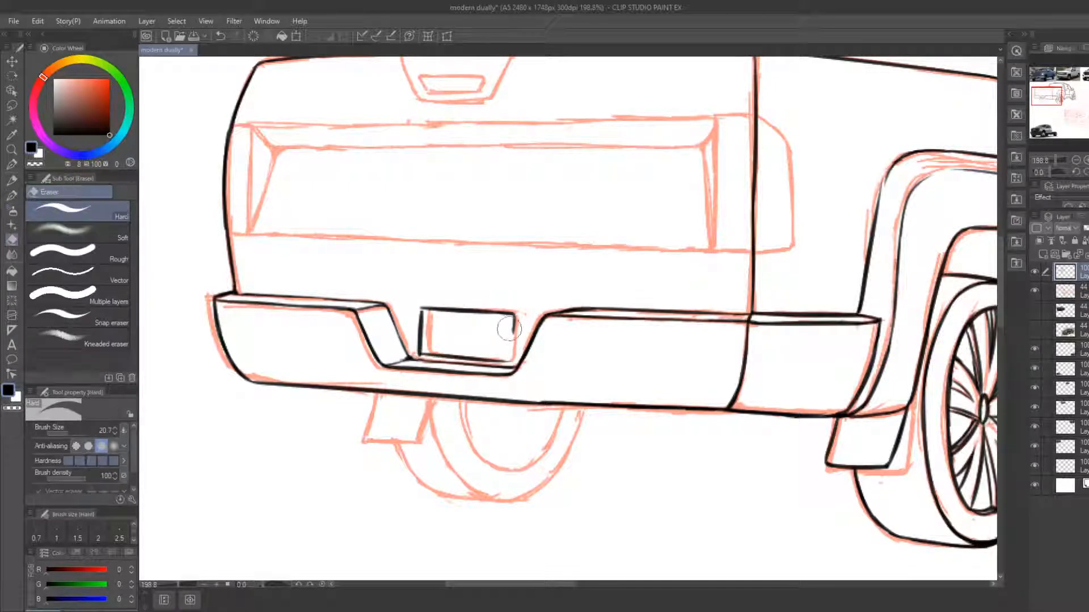
key(b)
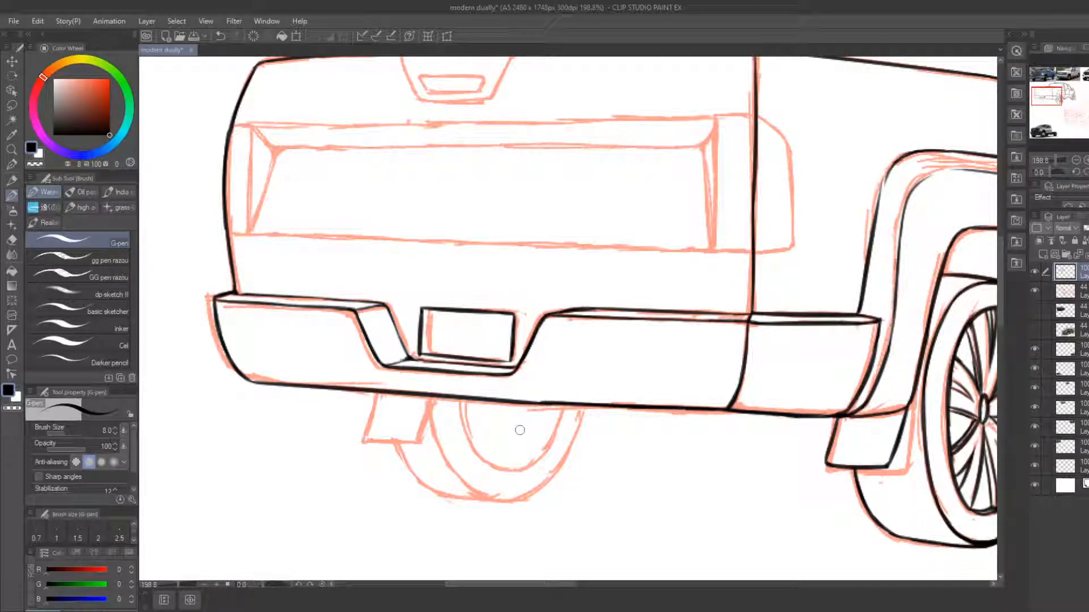
Ink the far mud flap's outline below the rear bumper and trim its overshooting lines
drag(537, 439, 482, 508)
drag(448, 462, 476, 350)
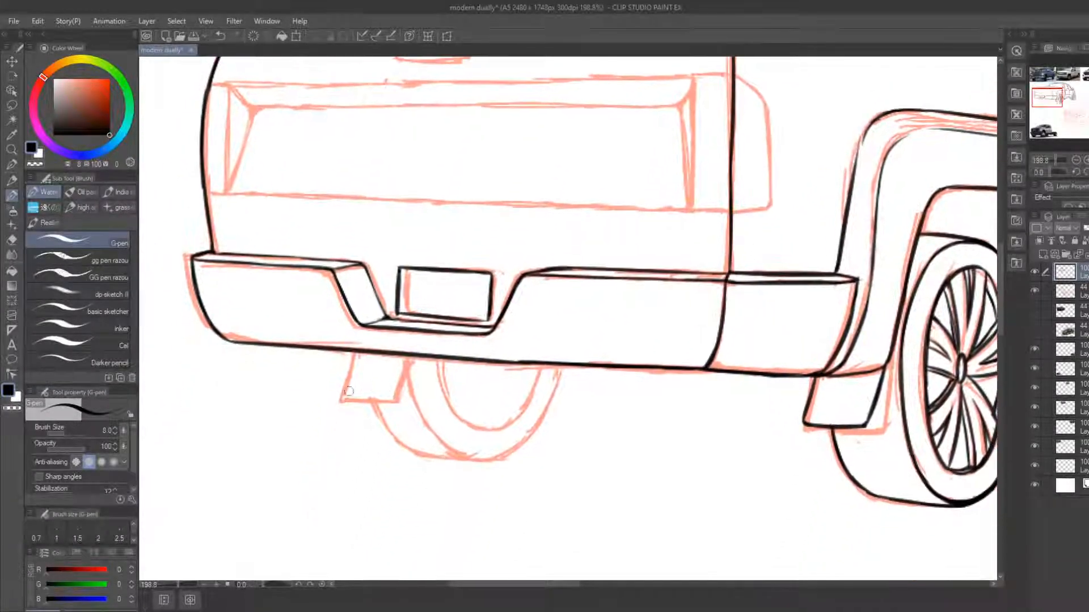
mouse_move(352, 354)
mouse_down()
mouse_move(342, 407)
mouse_move(331, 402)
mouse_move(405, 397)
mouse_up()
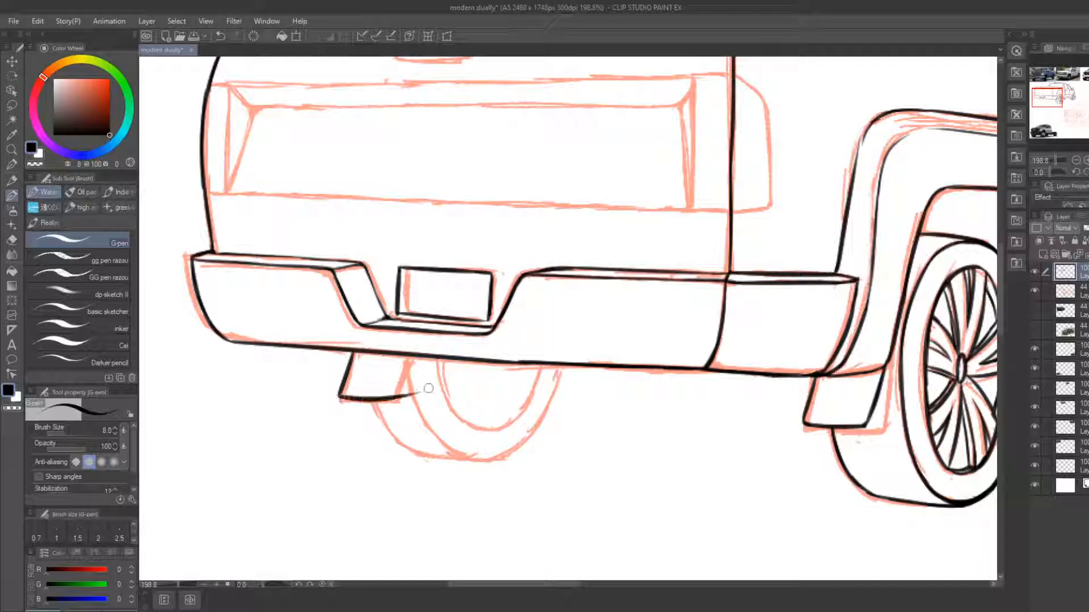
key(e)
key(p)
drag(420, 356, 401, 397)
key(e)
key(p)
key(e)
key(p)
Ink the outer curve of the far rear tire's face below the bumper and clean up the line
drag(410, 370, 439, 424)
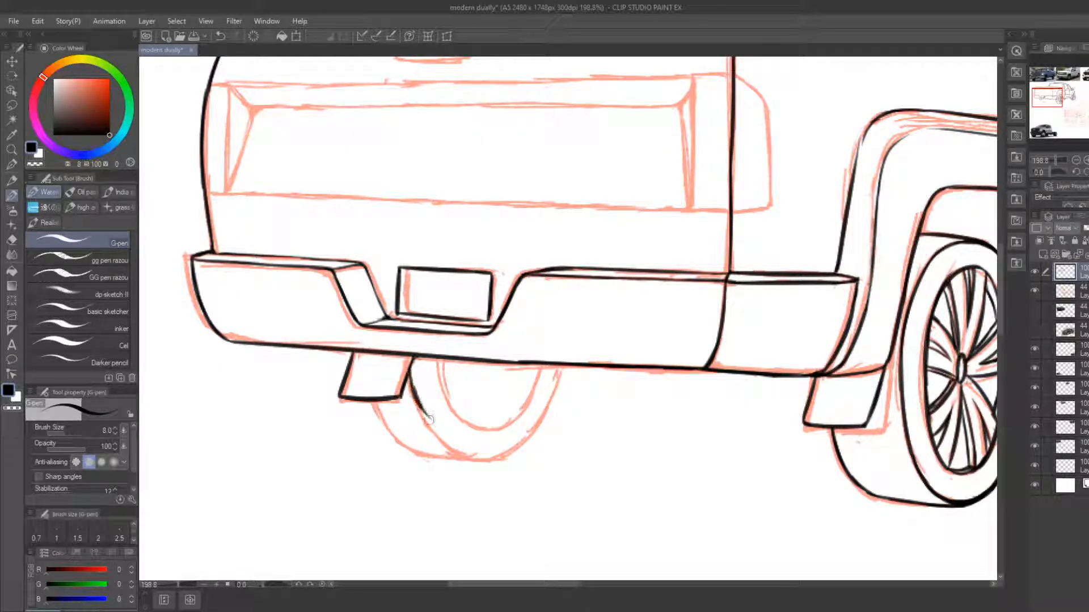
key(ctrl+z)
mouse_move(410, 372)
mouse_down()
mouse_move(431, 427)
mouse_move(466, 453)
mouse_up()
key(e)
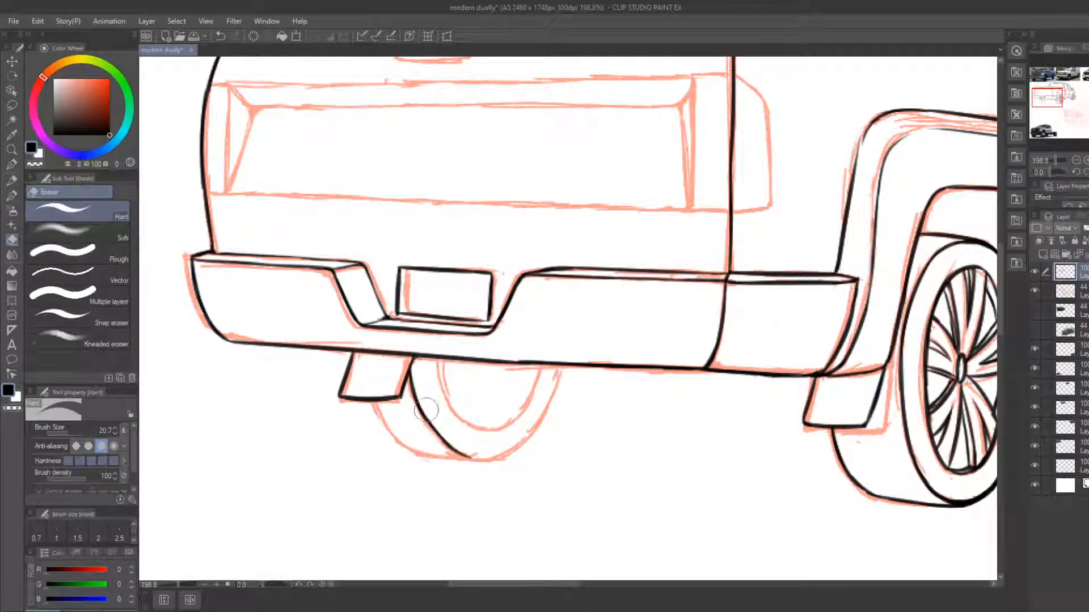
key(p)
mouse_move(421, 401)
mouse_down()
mouse_move(474, 461)
mouse_move(466, 457)
mouse_move(512, 456)
mouse_move(545, 419)
mouse_up()
mouse_move(506, 456)
mouse_down()
mouse_move(557, 381)
mouse_move(500, 447)
mouse_move(560, 389)
mouse_move(542, 442)
mouse_move(564, 367)
mouse_move(539, 440)
mouse_move(523, 449)
mouse_move(536, 427)
mouse_up()
key(e)
key(p)
key(e)
key(p)
key(e)
key(p)
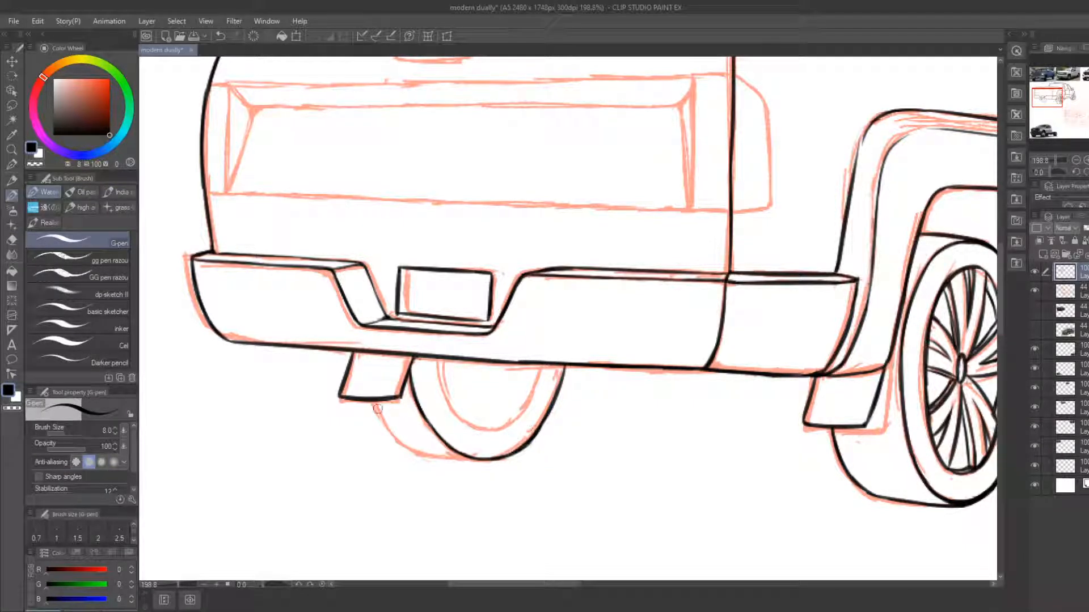
Ink the far rear tire's tread edge and the inner curve where the tire meets the wheel
mouse_move(382, 418)
mouse_down()
mouse_move(413, 449)
mouse_move(483, 463)
mouse_move(438, 458)
mouse_move(487, 459)
mouse_up()
key(e)
key(p)
mouse_move(436, 358)
mouse_down()
mouse_move(468, 427)
mouse_move(460, 422)
mouse_move(511, 426)
mouse_up()
key(e)
key(p)
key(ctrl+z)
mouse_move(457, 418)
mouse_down()
mouse_move(504, 427)
mouse_move(481, 429)
mouse_move(518, 412)
mouse_move(488, 435)
mouse_move(475, 429)
mouse_move(522, 419)
mouse_move(503, 425)
mouse_move(541, 361)
mouse_up()
key(e)
key(p)
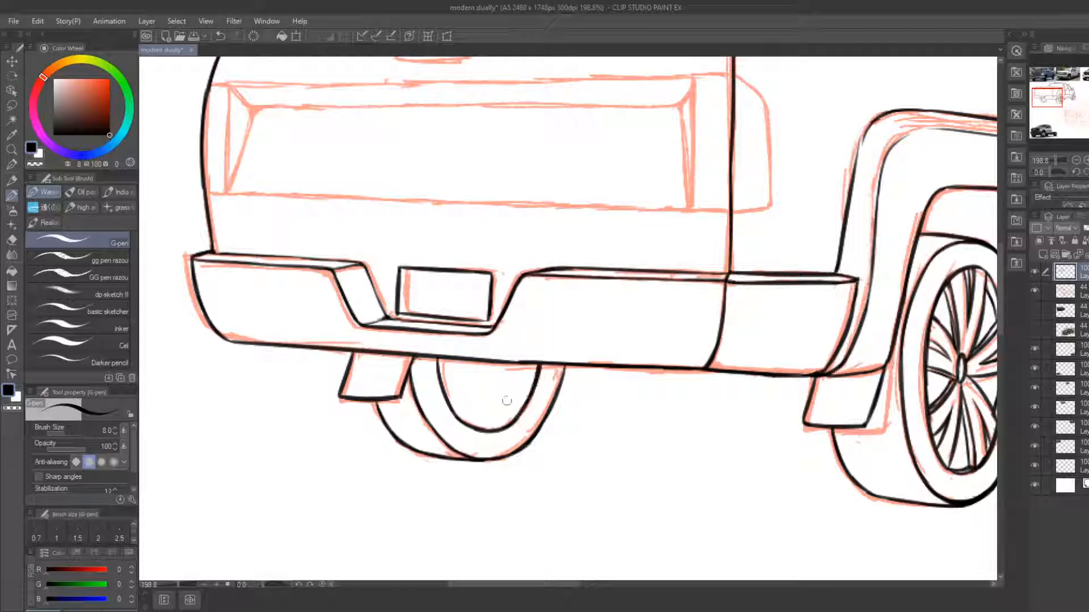
Ink the narrow far taillight's top, bottom and inner edges beside the tailgate
scroll(443, 389, up, 3)
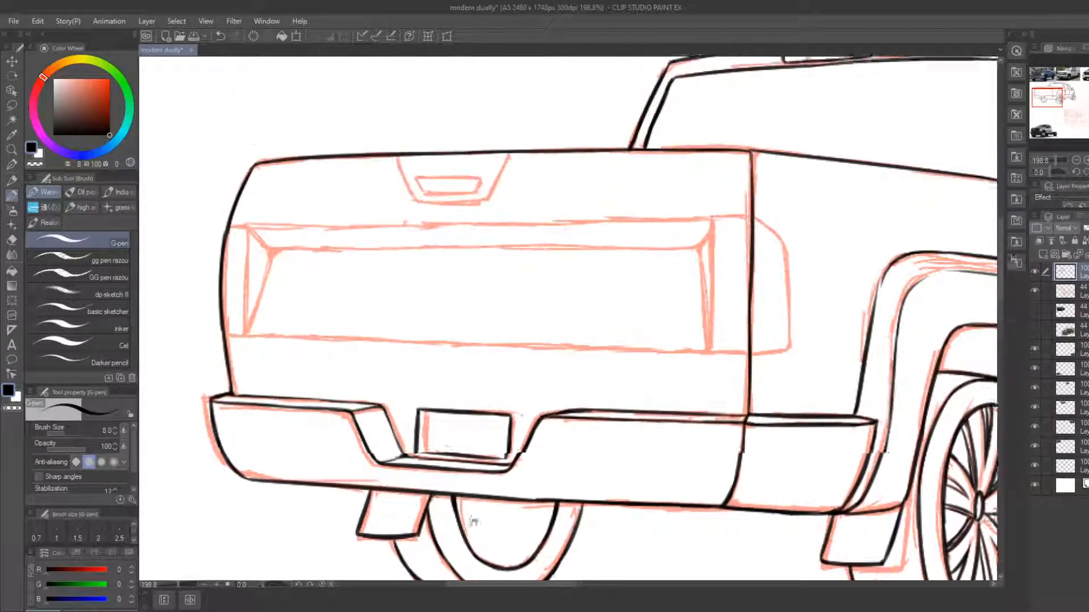
mouse_move(227, 341)
mouse_down()
mouse_move(248, 340)
mouse_move(250, 233)
mouse_up()
drag(249, 271, 251, 234)
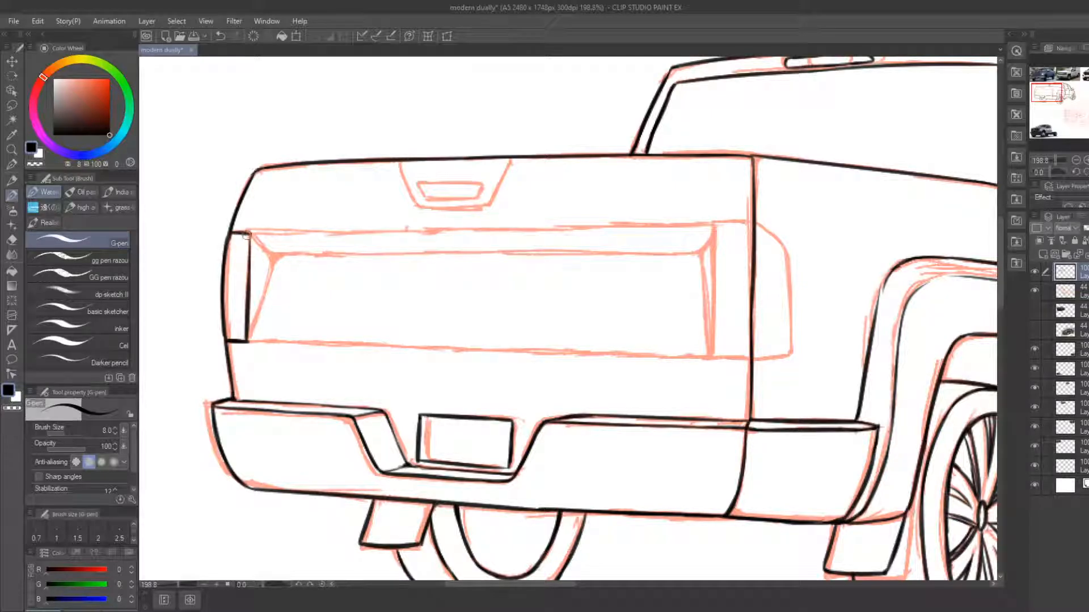
Ink the tailgate handle's tapered surround and the small handle slot inside it
mouse_move(398, 162)
mouse_down()
mouse_move(422, 207)
mouse_move(482, 209)
mouse_move(512, 160)
mouse_up()
key(e)
drag(492, 212, 509, 193)
key(b)
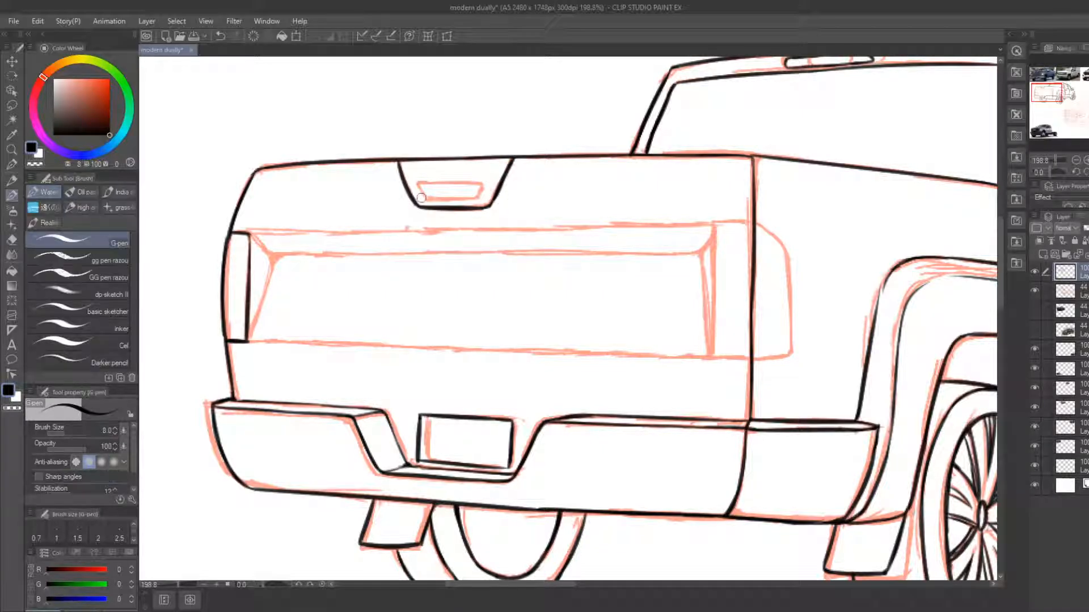
mouse_move(422, 197)
mouse_down()
mouse_move(482, 198)
mouse_move(479, 184)
mouse_move(471, 199)
mouse_move(483, 200)
mouse_up()
key(e)
key(b)
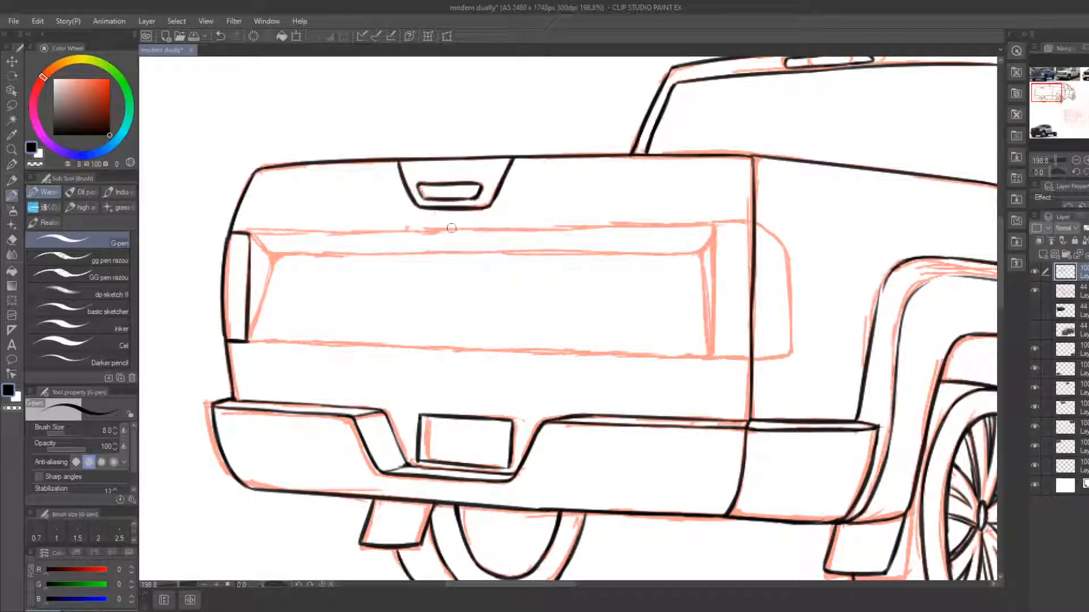
Ink the long bottom edge of the tailgate's recessed panel, from the far taillight to the near taillight
key(r)
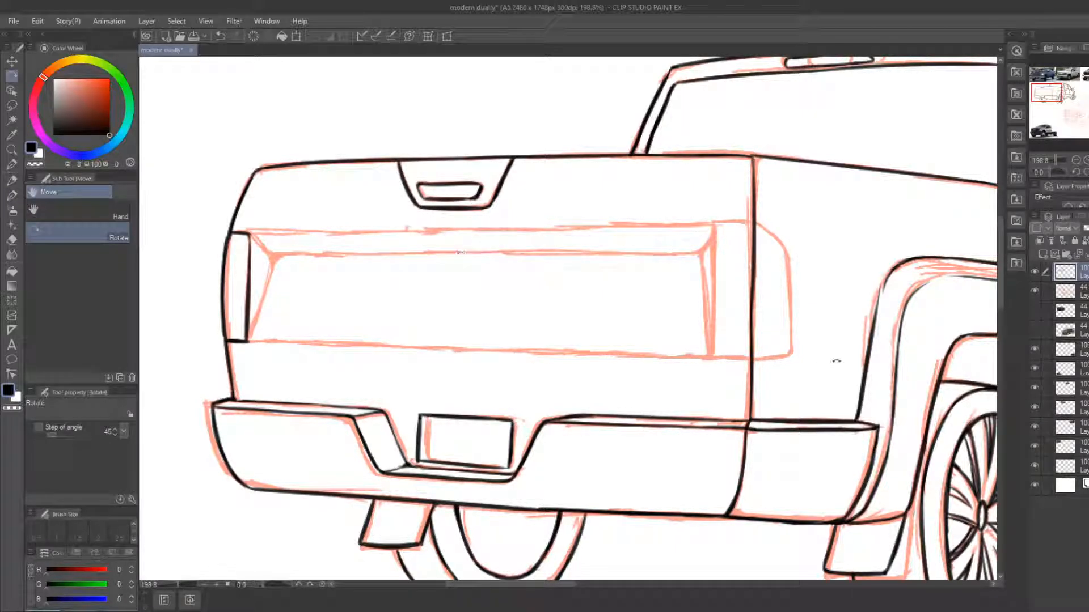
key(b)
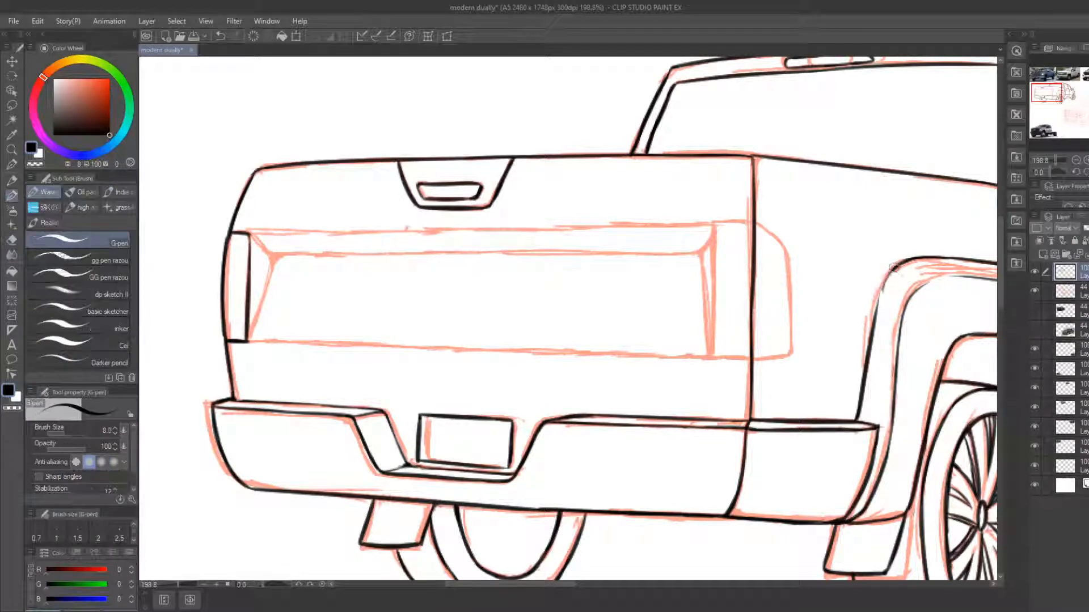
key(e)
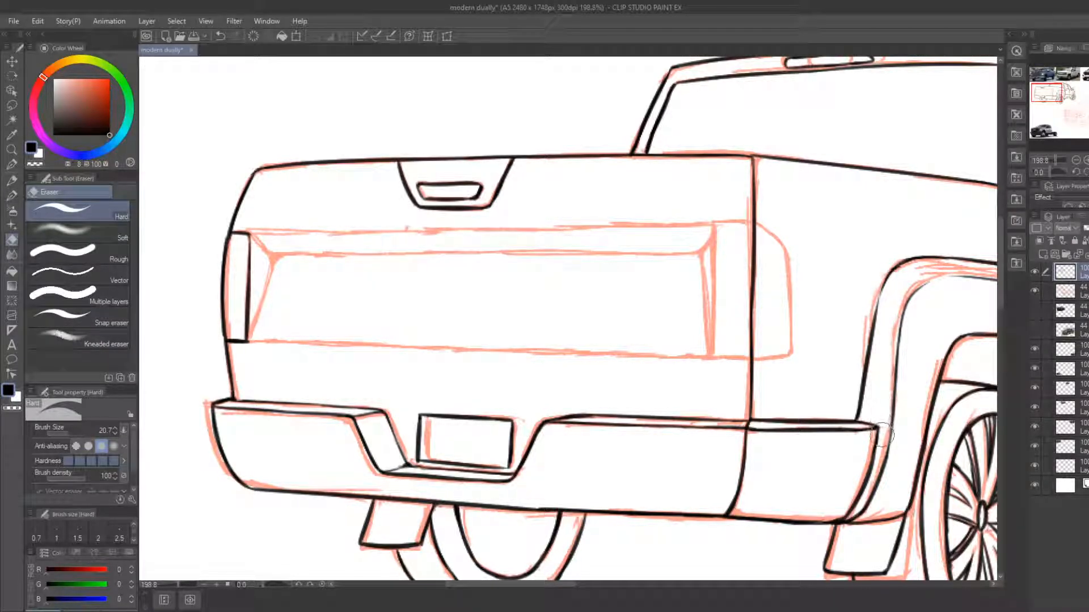
key(r)
mouse_move(829, 395)
mouse_down()
mouse_move(724, 419)
mouse_move(563, 514)
mouse_up()
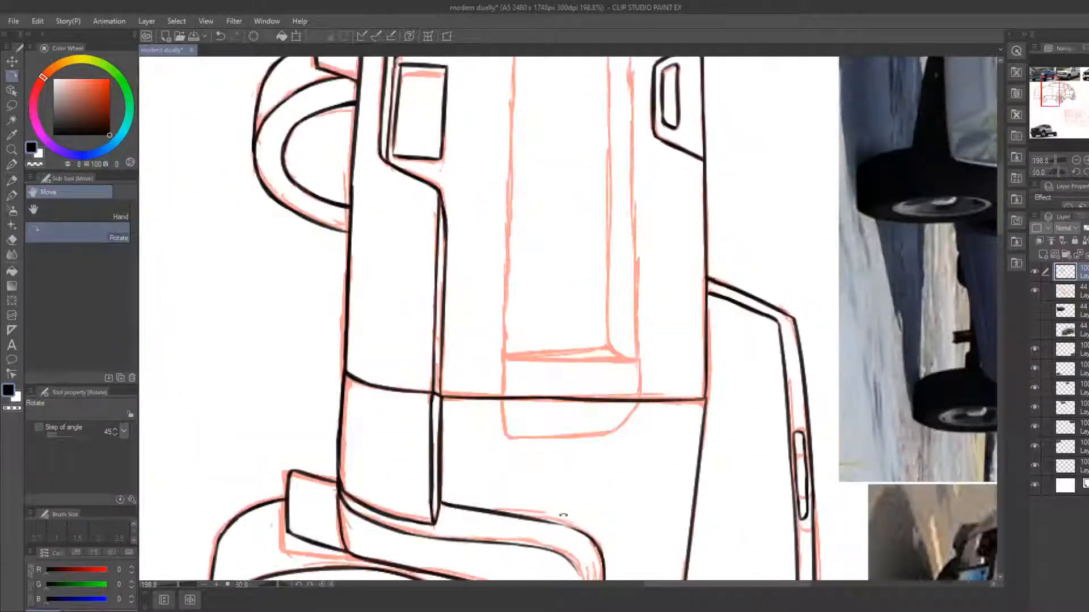
mouse_move(579, 381)
mouse_down()
mouse_move(566, 469)
mouse_move(539, 536)
mouse_up()
click(12, 150)
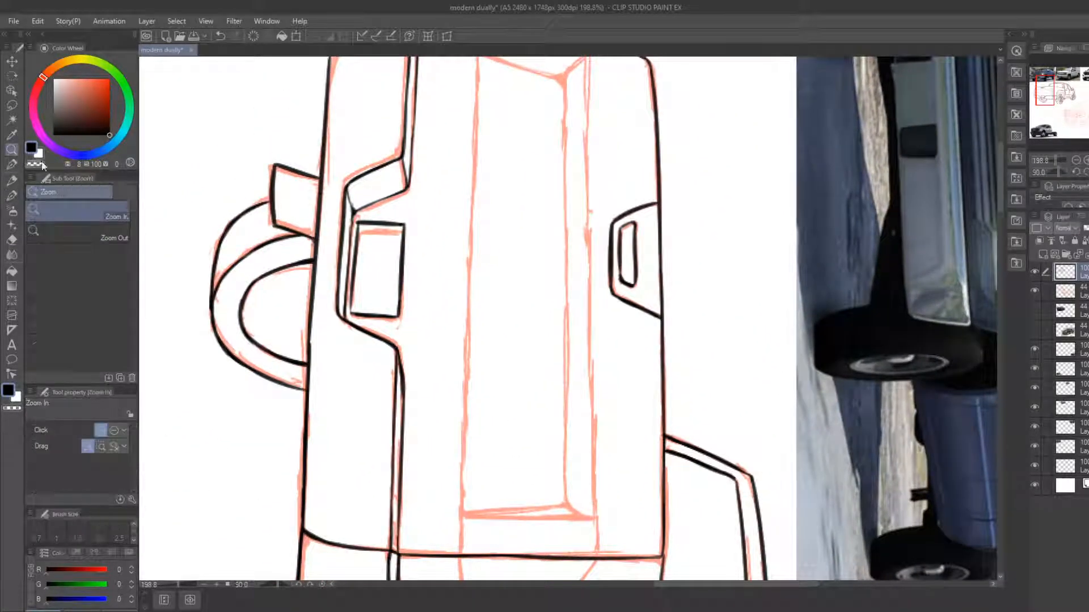
drag(349, 304, 301, 309)
key(b)
drag(428, 140, 429, 479)
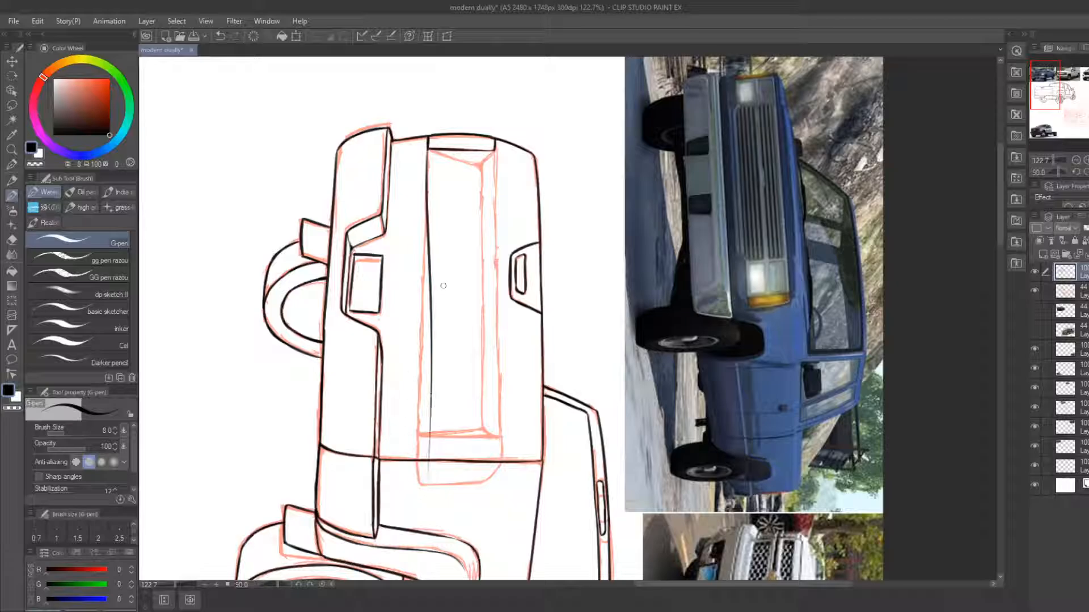
key(ctrl+z)
mouse_move(428, 140)
mouse_down()
mouse_move(425, 300)
mouse_move(406, 400)
mouse_move(426, 171)
mouse_move(420, 436)
mouse_up()
key(ctrl+z)
key(ctrl+z)
drag(428, 139, 414, 448)
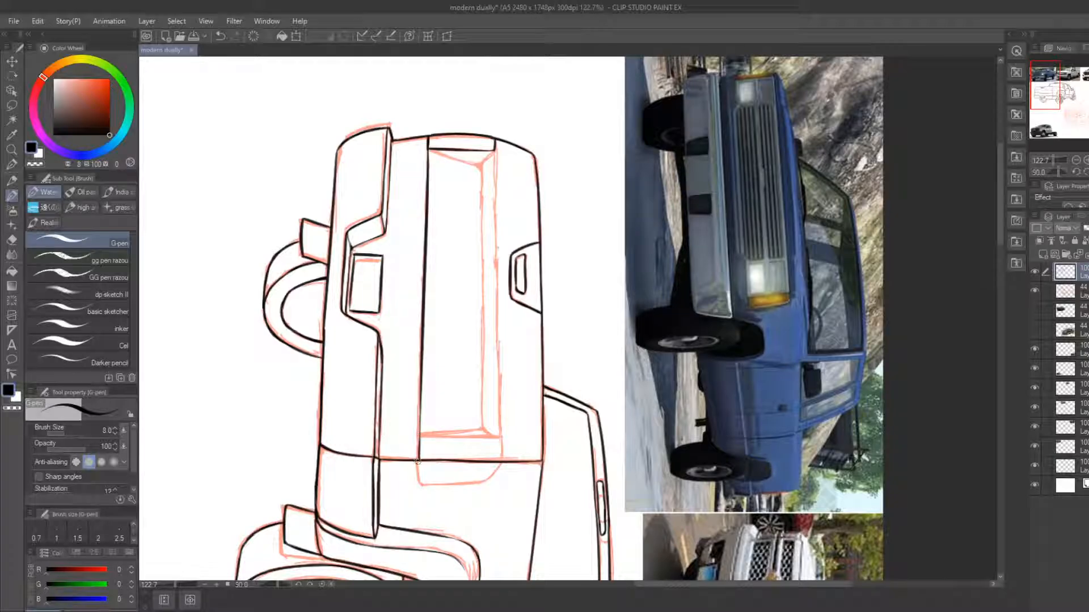
Ink the part of the near taillight that wraps onto the bed side and clean up its rounded corner
drag(422, 482, 499, 481)
key(ctrl+z)
key(ctrl+z)
key(e)
mouse_move(491, 491)
mouse_down()
mouse_move(502, 463)
mouse_move(489, 485)
mouse_up()
key(b)
key(e)
key(b)
drag(499, 153, 498, 439)
key(ctrl+z)
drag(495, 150, 500, 436)
key(ctrl+z)
drag(495, 147, 499, 460)
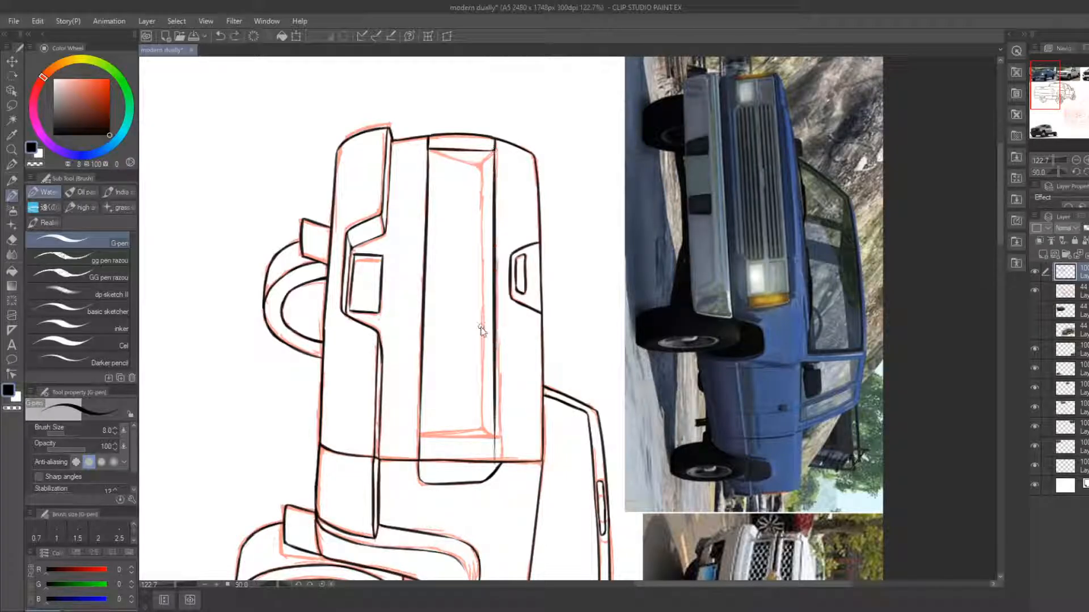
key(ctrl+z)
drag(494, 143, 499, 461)
key(ctrl+z)
drag(494, 145, 499, 454)
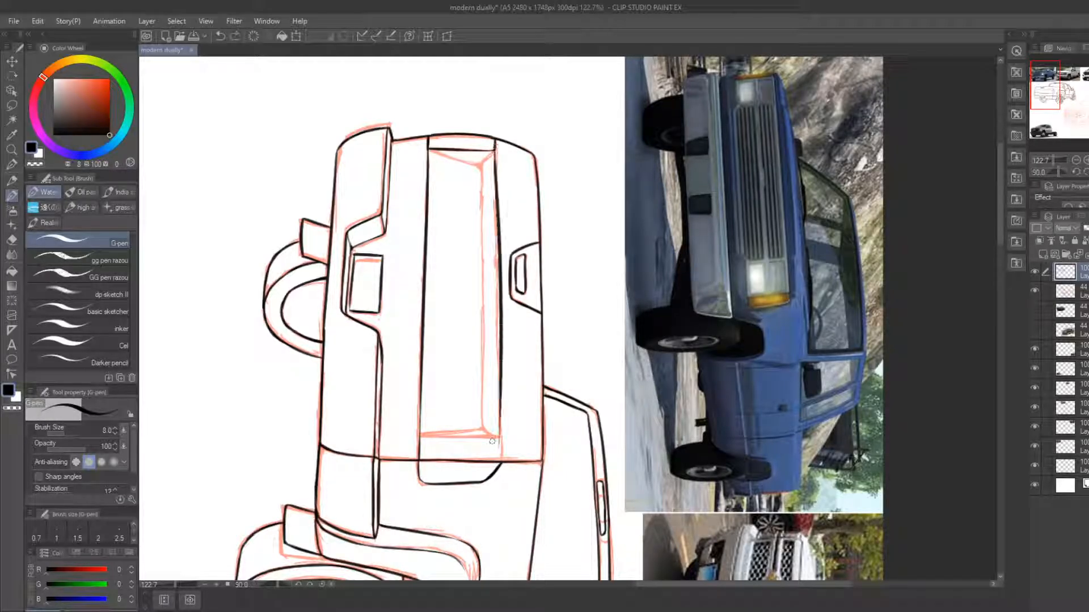
key(ctrl+z)
Ink the long top edge of the tailgate's recessed panel and the near taillight's inner edge
mouse_move(494, 143)
mouse_down()
mouse_move(499, 444)
mouse_move(499, 426)
mouse_move(448, 368)
mouse_move(358, 322)
mouse_move(619, 276)
mouse_move(630, 436)
mouse_move(685, 403)
mouse_move(688, 481)
mouse_up()
key(r)
key(b)
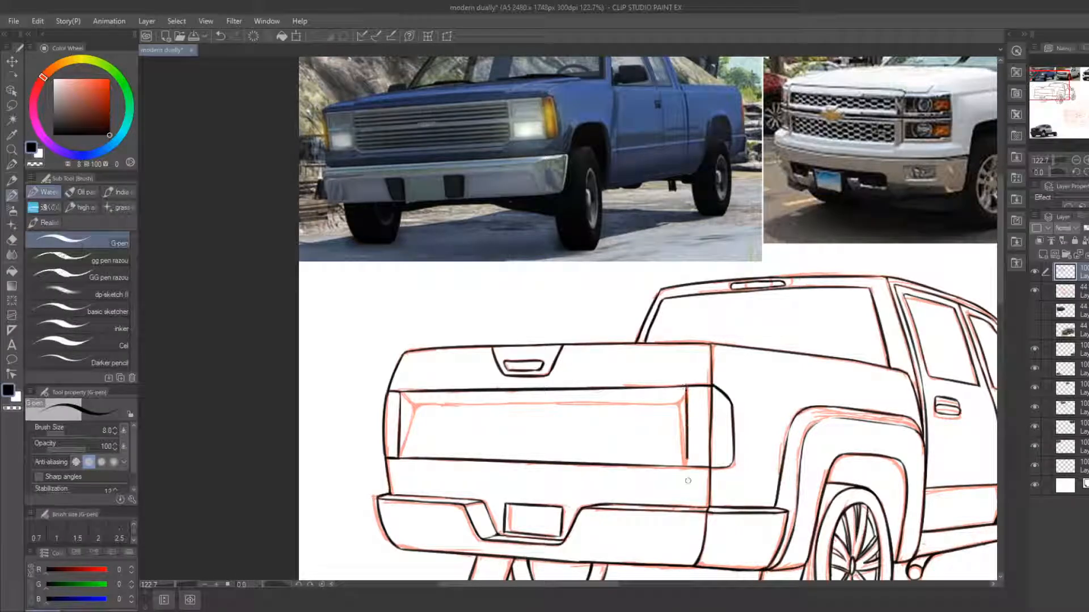
Ink the slanted inner edges at both ends of the tailgate's recessed panel
key(e)
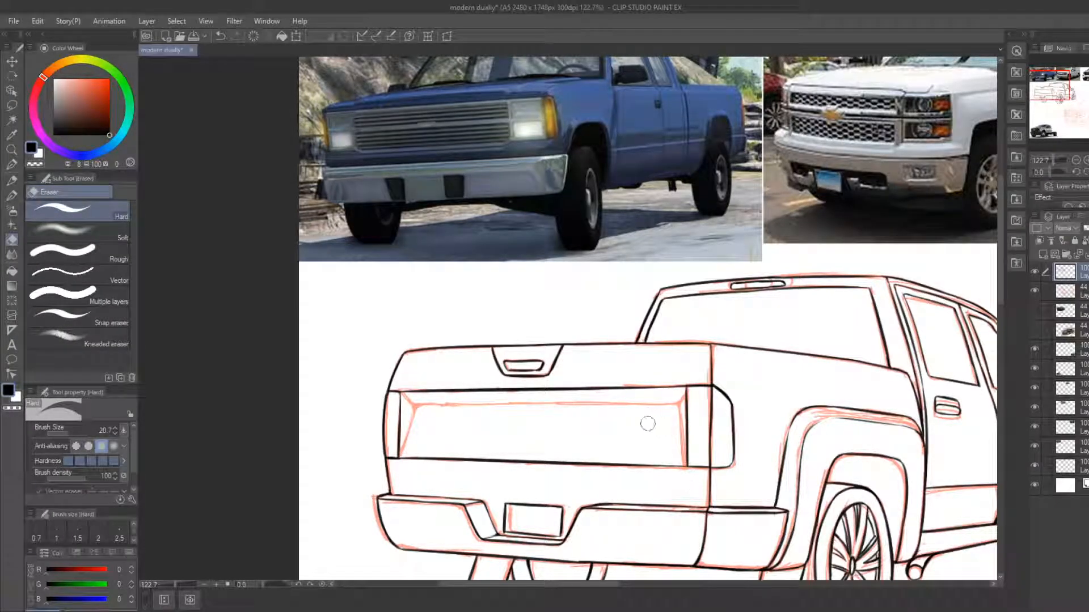
key(b)
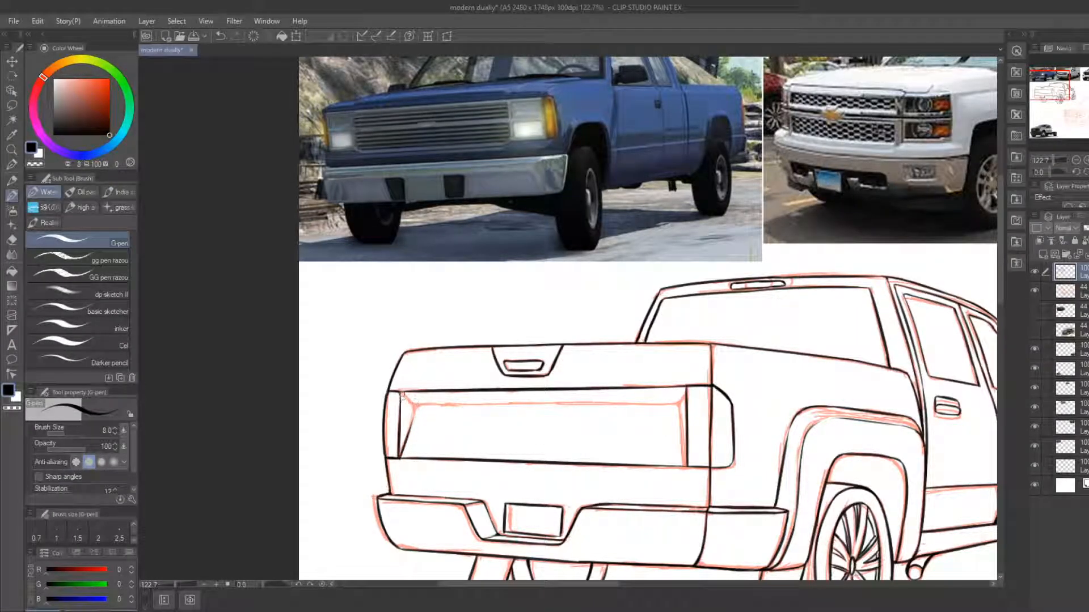
key(e)
drag(413, 413, 405, 437)
key(b)
drag(680, 413, 685, 467)
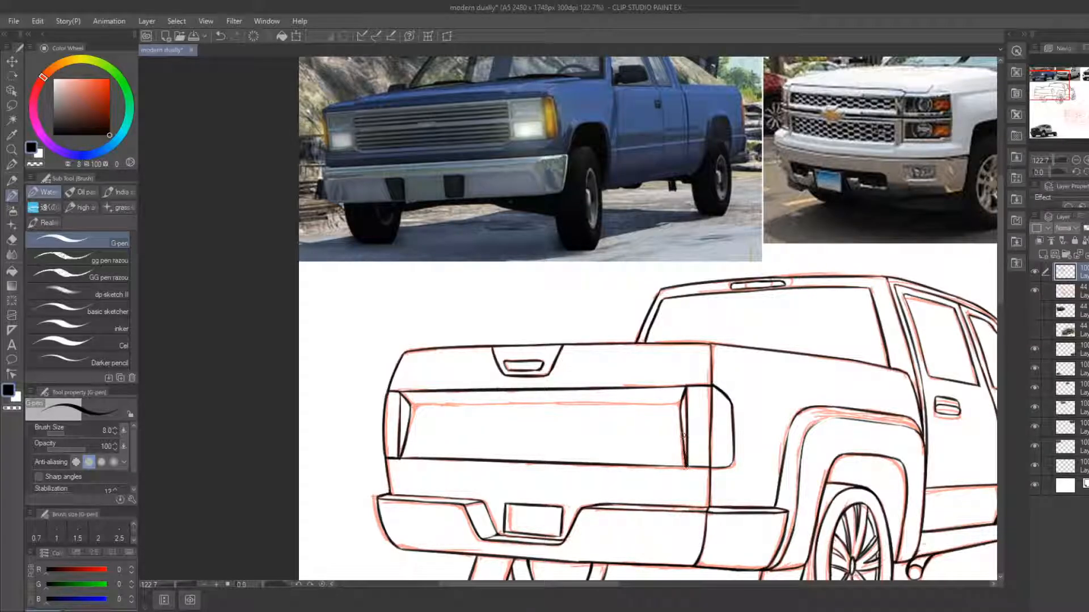
key(e)
Ink the long inner top edge of the tailgate recess between its two slanted ends
key(r)
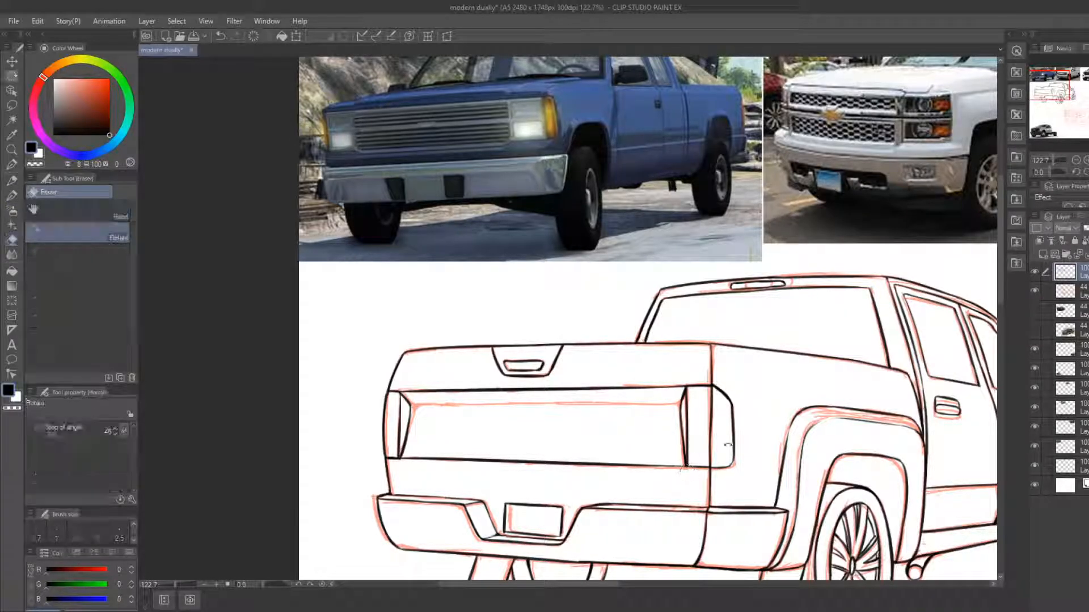
mouse_move(687, 472)
mouse_down()
mouse_move(505, 425)
mouse_move(518, 481)
mouse_up()
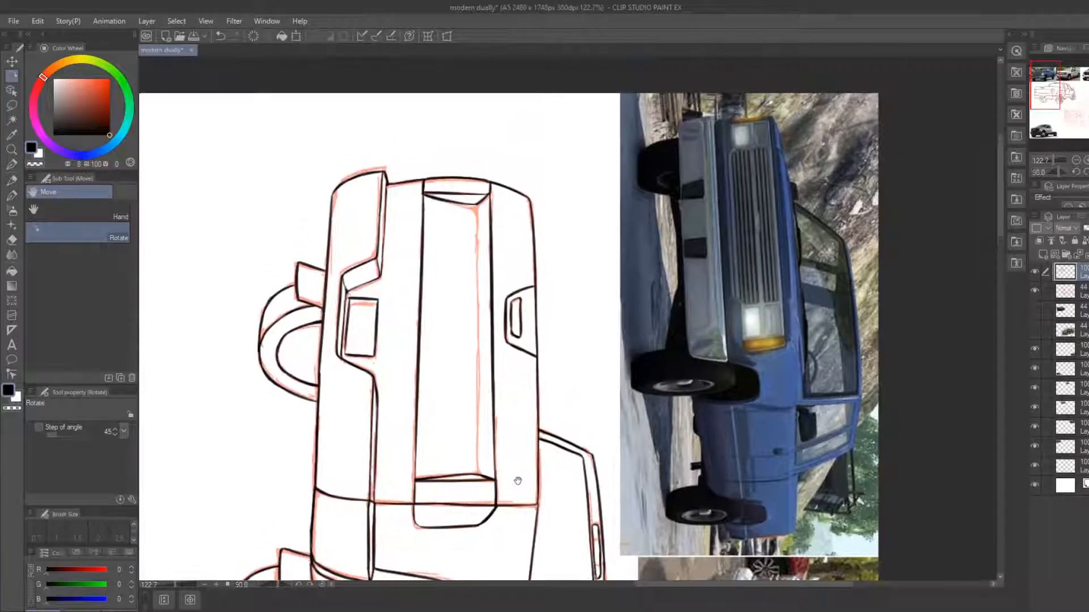
key(b)
drag(475, 206, 486, 420)
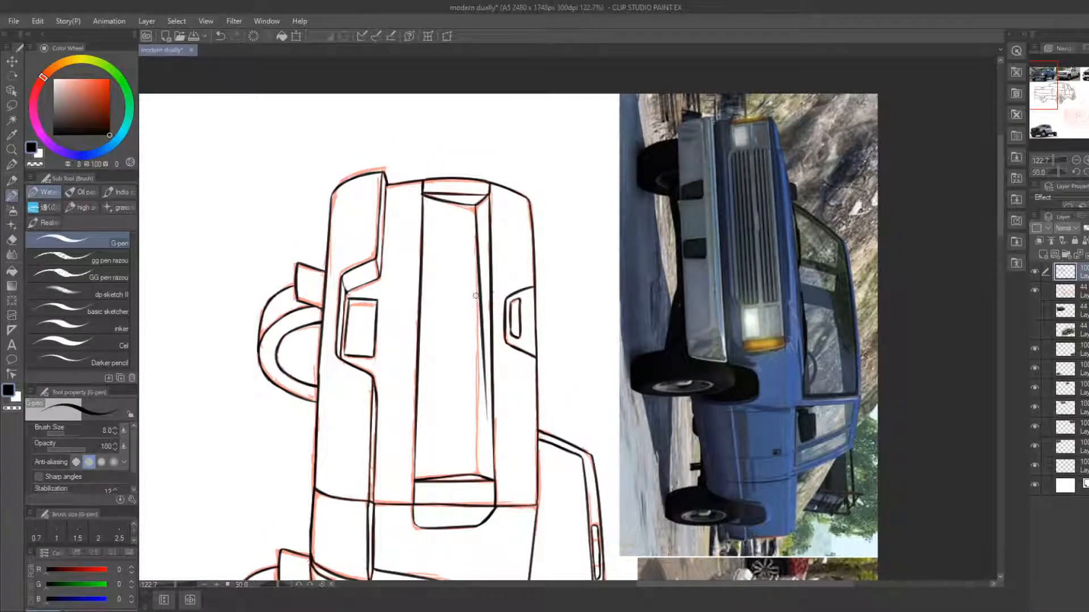
key(ctrl+z)
mouse_move(475, 206)
mouse_down()
mouse_move(472, 464)
mouse_move(474, 433)
mouse_up()
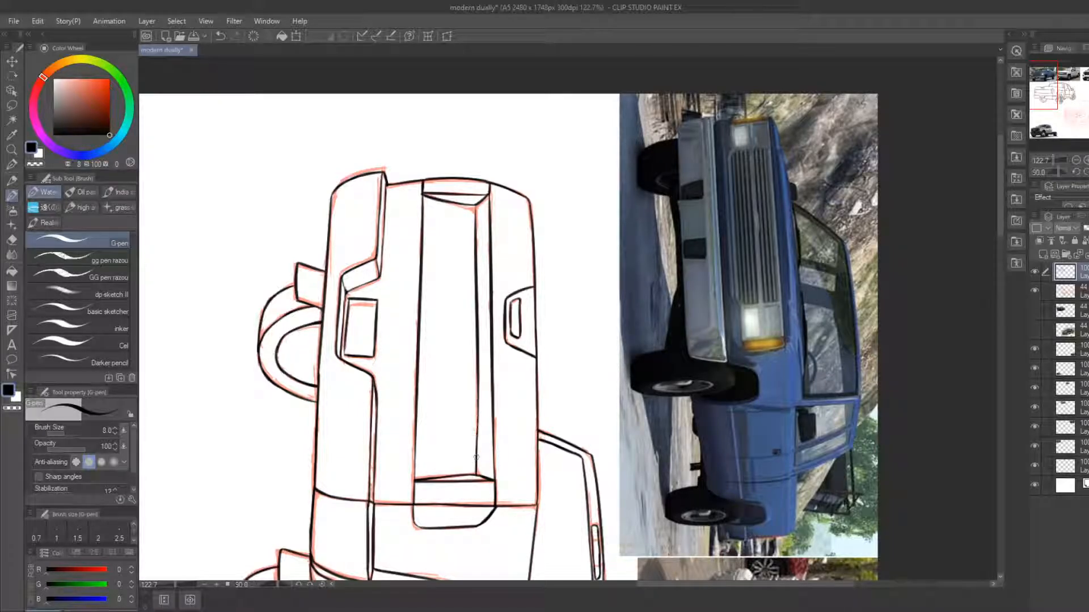
drag(477, 476, 477, 434)
Hide the red sketch layer to check the inked rear-view truck as a whole
key(shift+space)
drag(576, 272, 384, 245)
drag(616, 361, 285, 252)
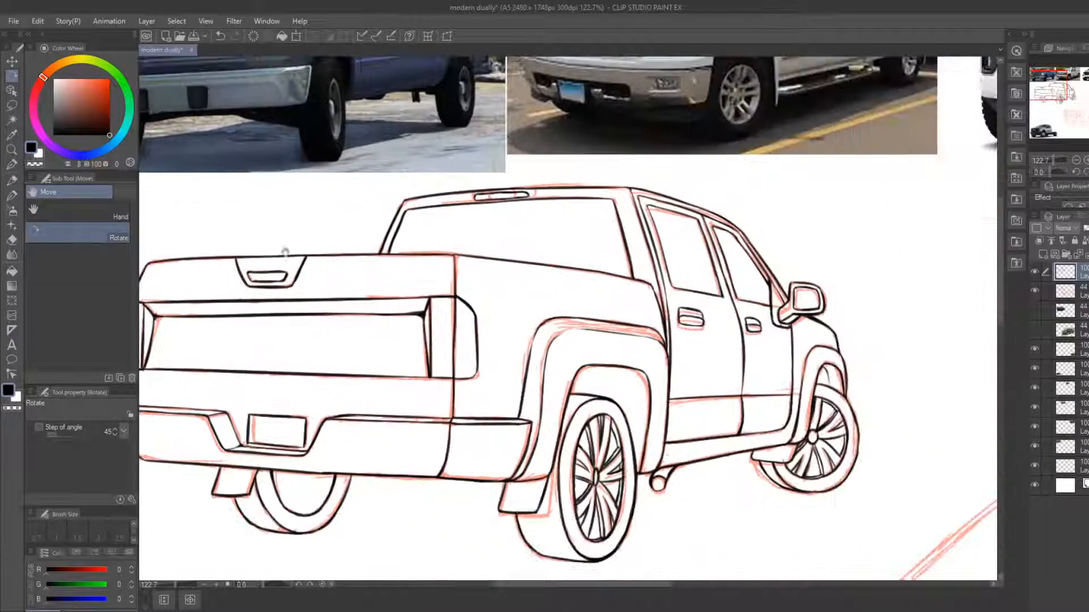
scroll(422, 316, down, 4)
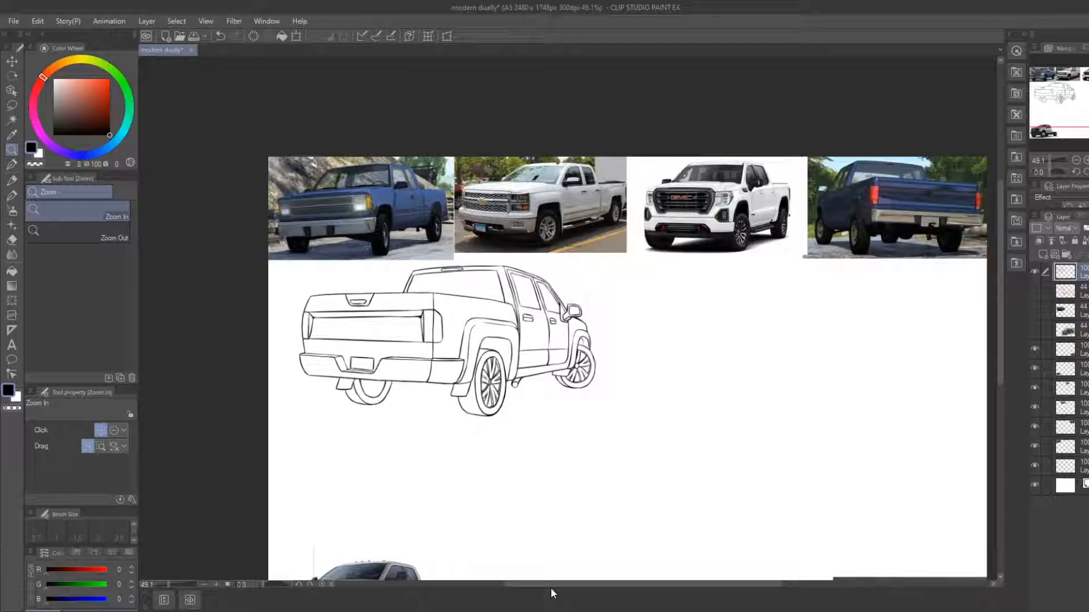
Thicken the outer edge and lower corner of the mud flap behind the near rear wheel
scroll(448, 392, up, 5)
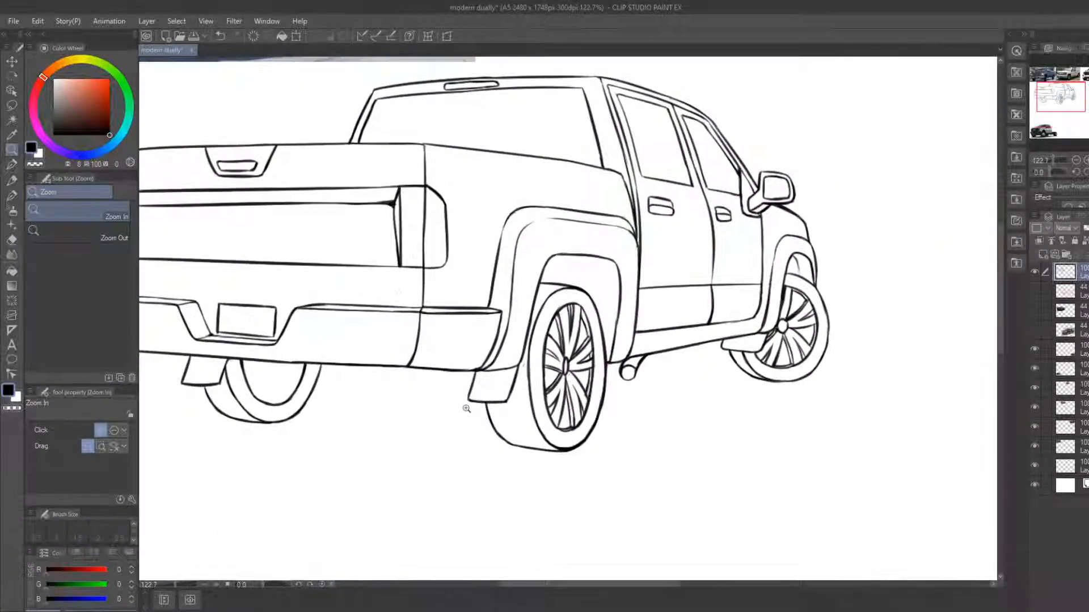
key(e)
key(b)
mouse_move(483, 370)
mouse_down()
mouse_move(469, 394)
mouse_move(483, 400)
mouse_up()
key(e)
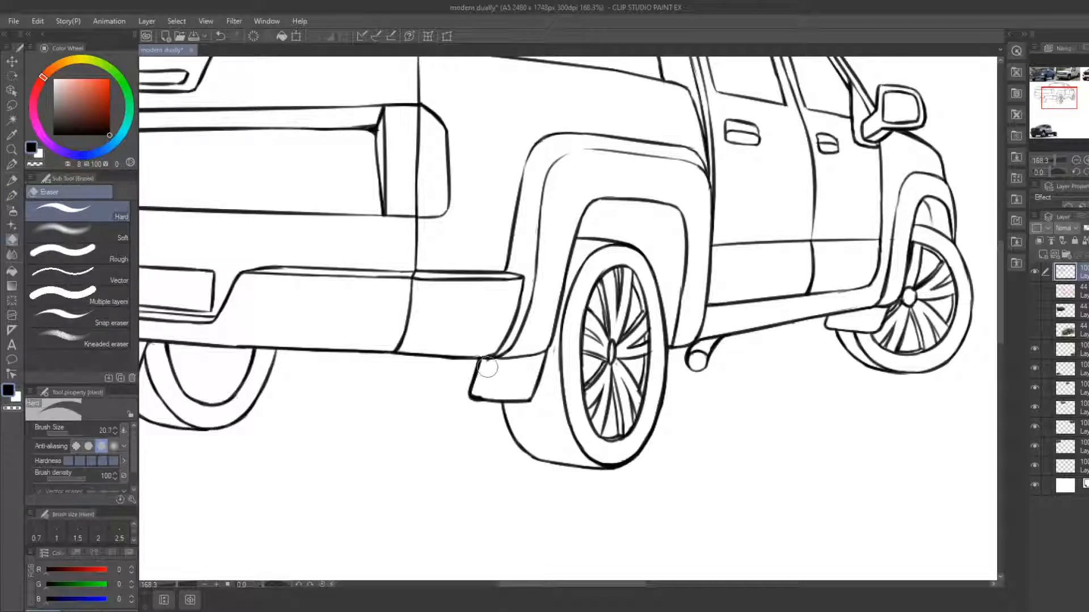
Touch up the lower corner of the mud flap at the near front wheel
mouse_move(683, 383)
mouse_down()
mouse_move(620, 392)
mouse_move(525, 363)
mouse_up()
drag(670, 302, 675, 310)
key(p)
key(e)
key(p)
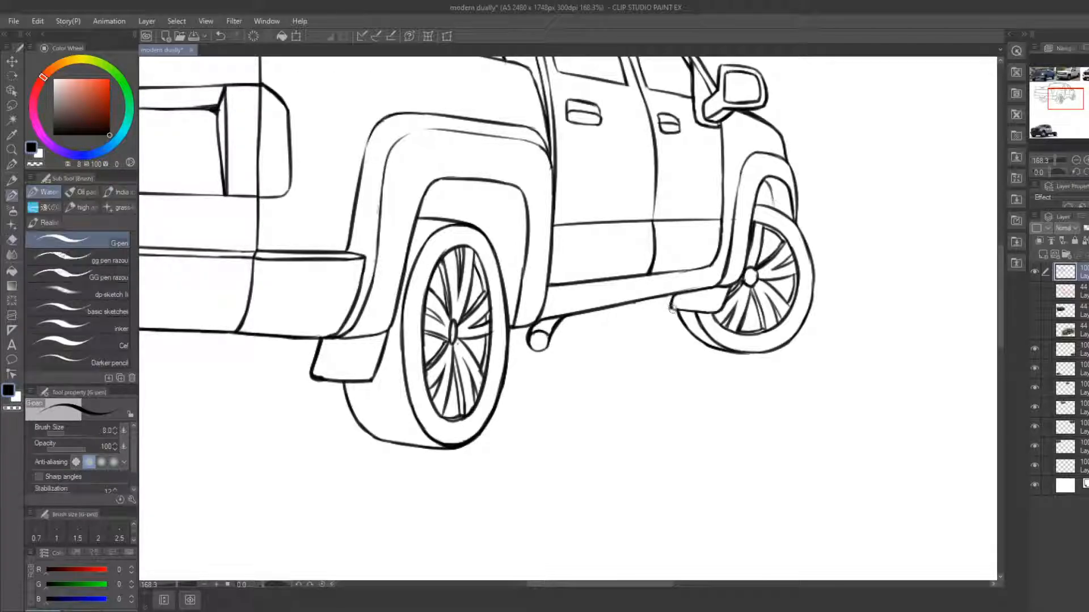
key(e)
key(p)
Erase the sharp lower corner of the far rear wheel's mud flap and re-ink it rounded
click(12, 150)
drag(543, 339, 459, 344)
drag(534, 370, 627, 361)
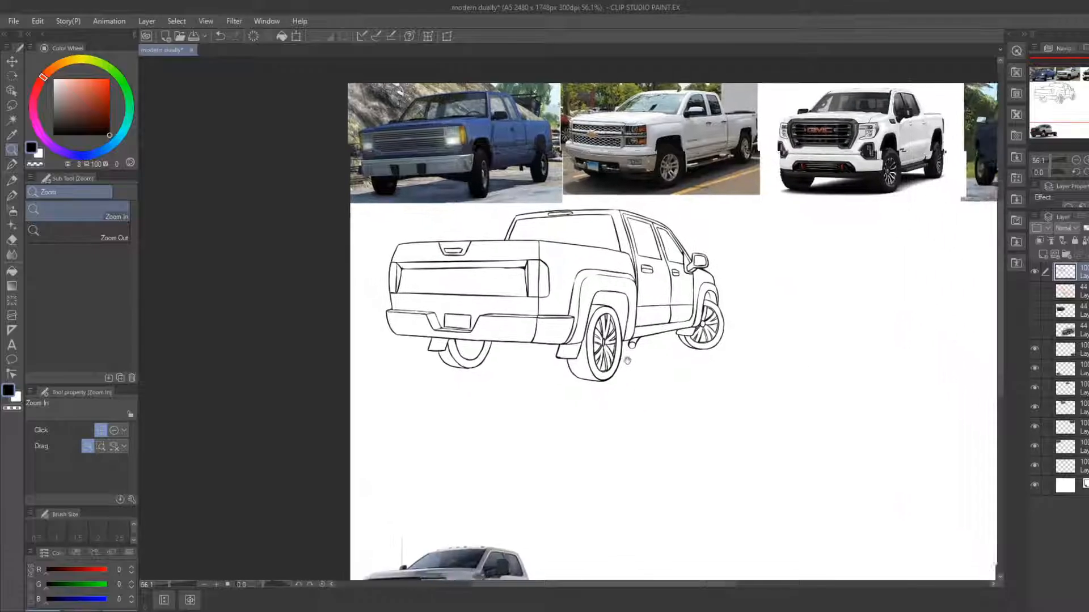
scroll(506, 369, up, 4)
key(e)
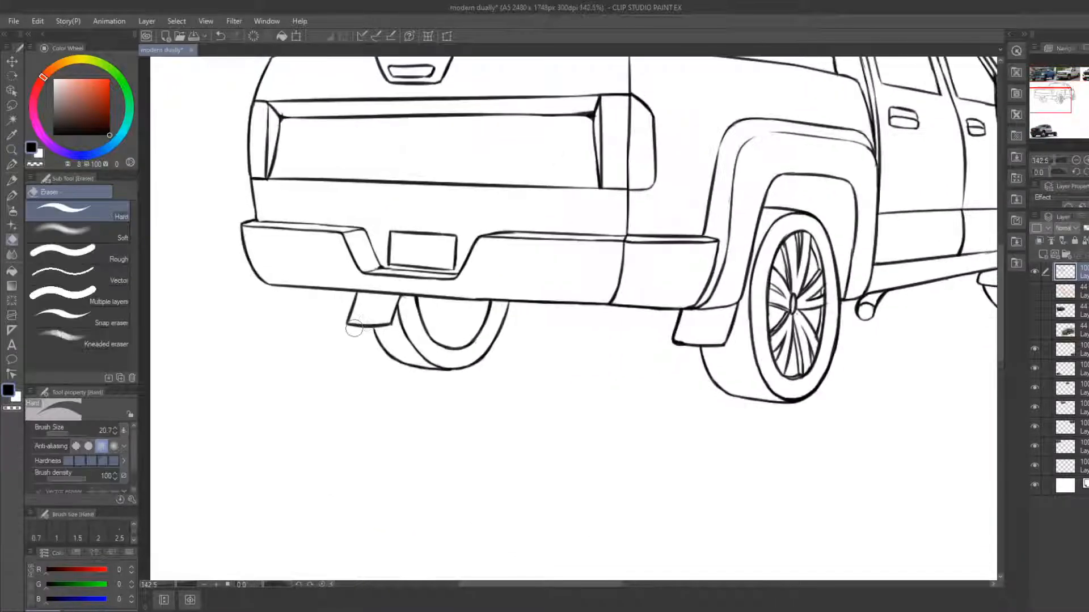
mouse_move(354, 329)
mouse_down()
mouse_move(365, 328)
mouse_move(350, 319)
mouse_move(392, 324)
mouse_up()
key(p)
key(e)
key(p)
key(e)
key(p)
key(e)
key(p)
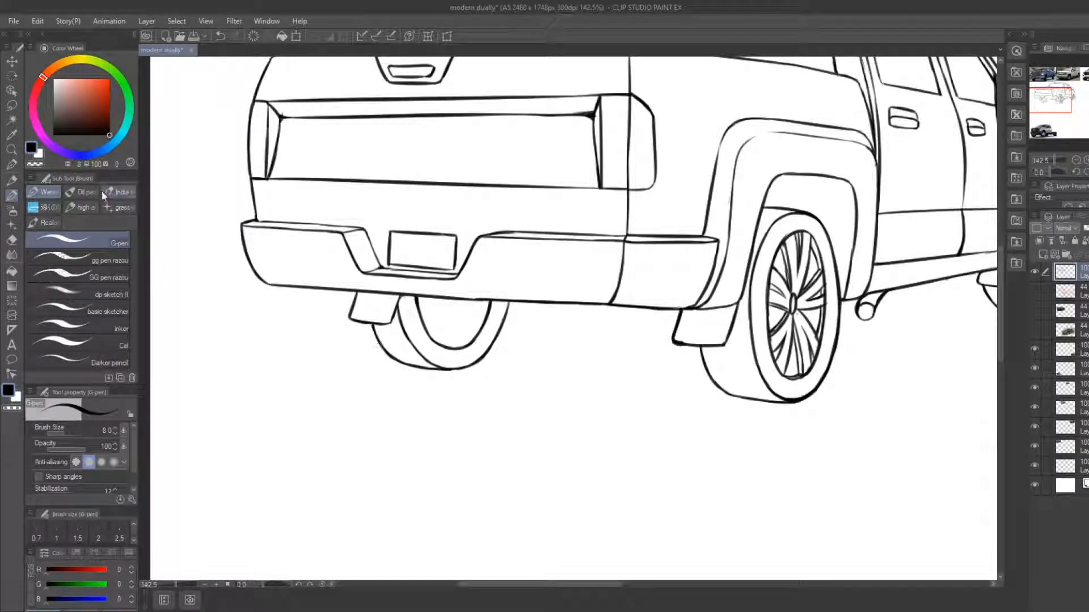
Show the red sketch layer again for tracing the front-view truck
click(12, 149)
drag(385, 333, 315, 322)
drag(457, 355, 372, 335)
drag(452, 390, 440, 384)
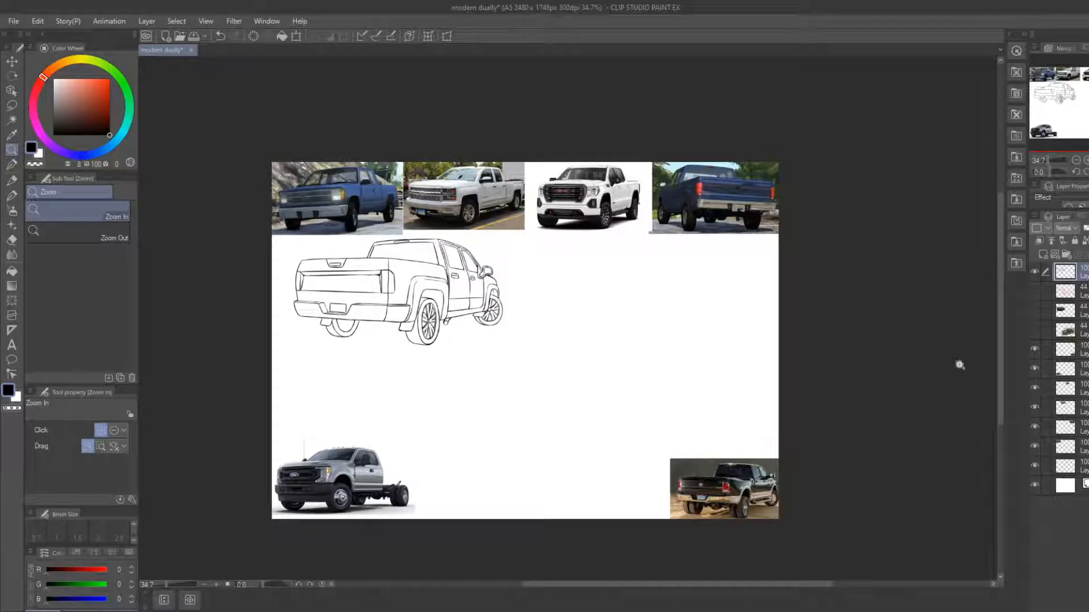
click(1035, 291)
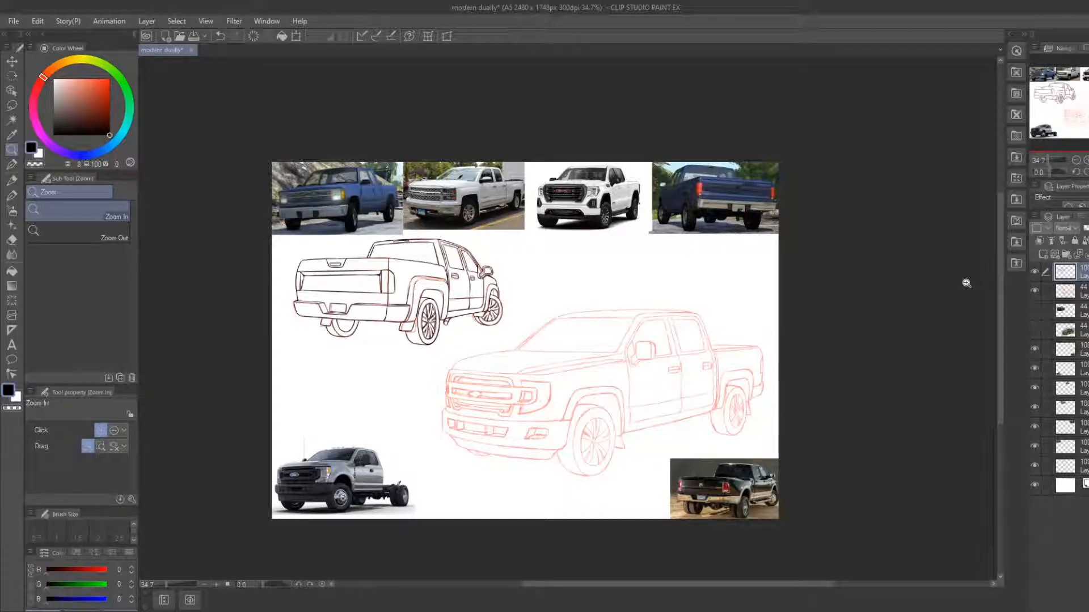
click(373, 611)
Ink the forward side of the front-view truck's front wheel opening, from the bumper's lower corner up to the arch
drag(549, 389, 506, 334)
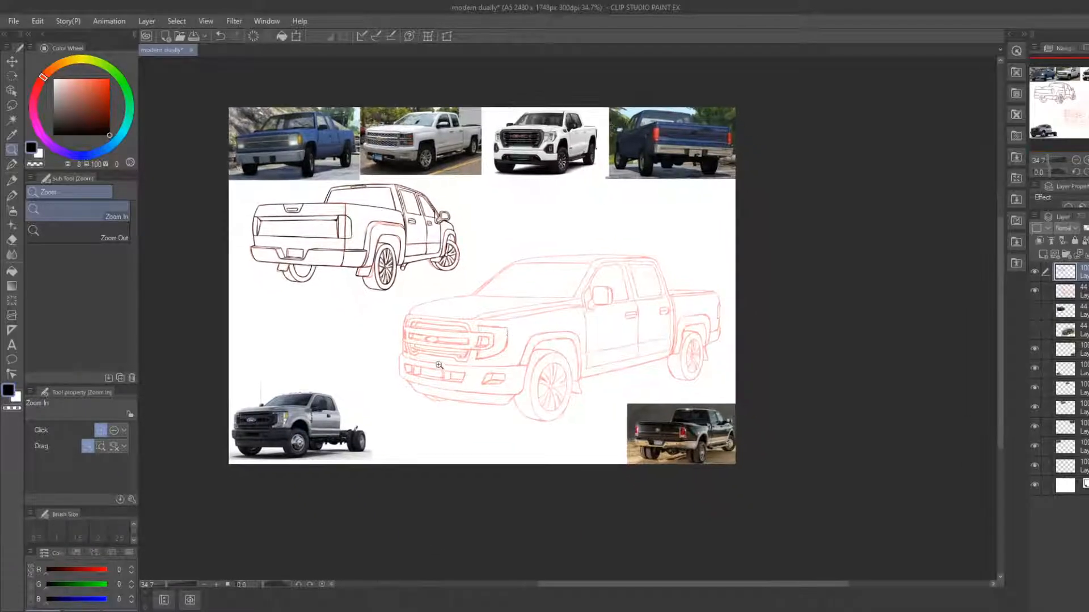
drag(440, 366, 493, 369)
drag(444, 386, 330, 304)
drag(421, 356, 451, 357)
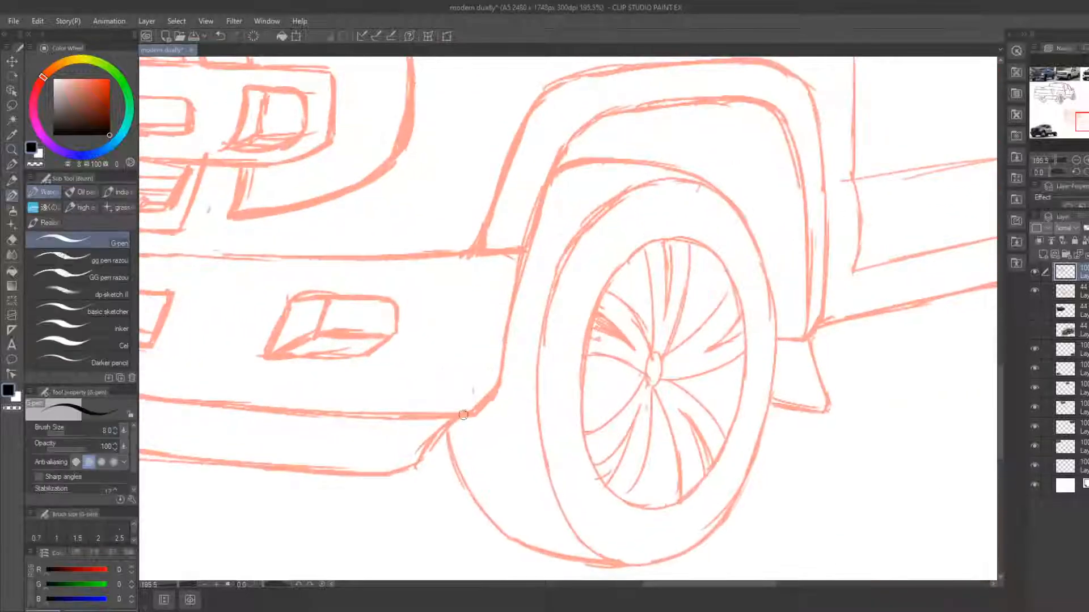
mouse_move(464, 415)
mouse_down()
mouse_move(499, 385)
mouse_move(535, 202)
mouse_move(495, 311)
mouse_move(492, 270)
mouse_up()
key(e)
drag(441, 448, 477, 320)
key(p)
drag(451, 429, 492, 270)
drag(462, 376, 513, 231)
mouse_move(499, 301)
mouse_down()
mouse_move(440, 387)
mouse_move(462, 309)
mouse_up()
key(e)
key(b)
key(e)
drag(426, 388, 480, 282)
key(b)
key(e)
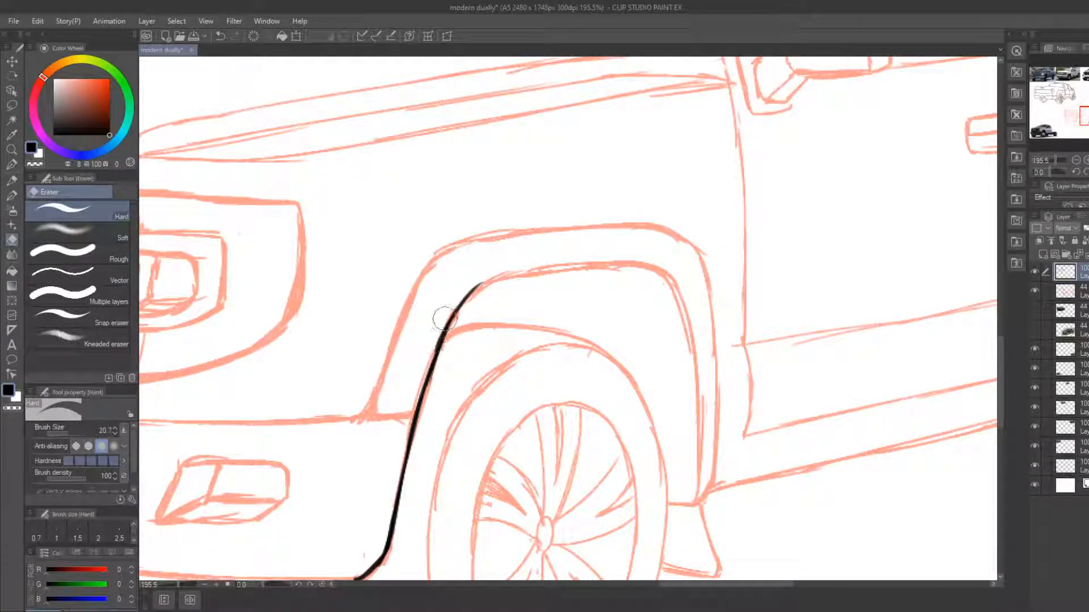
Ink the top of the front wheel arch's inner edge and clean up the stroke end at its rear corner
key(b)
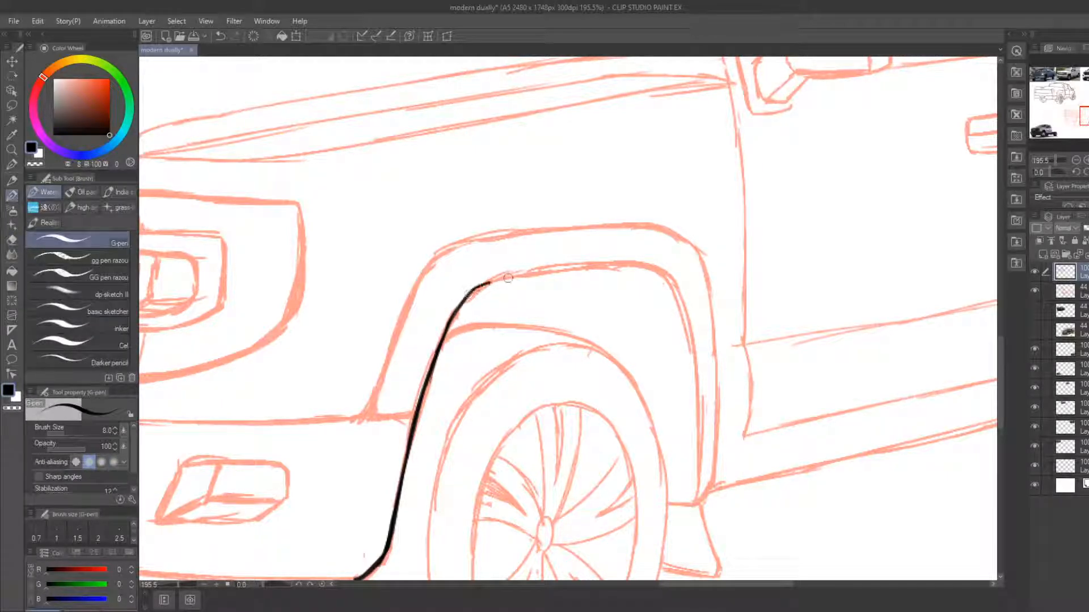
mouse_move(491, 281)
mouse_down()
mouse_move(653, 271)
mouse_move(466, 298)
mouse_move(490, 280)
mouse_move(653, 271)
mouse_up()
key(e)
key(b)
key(e)
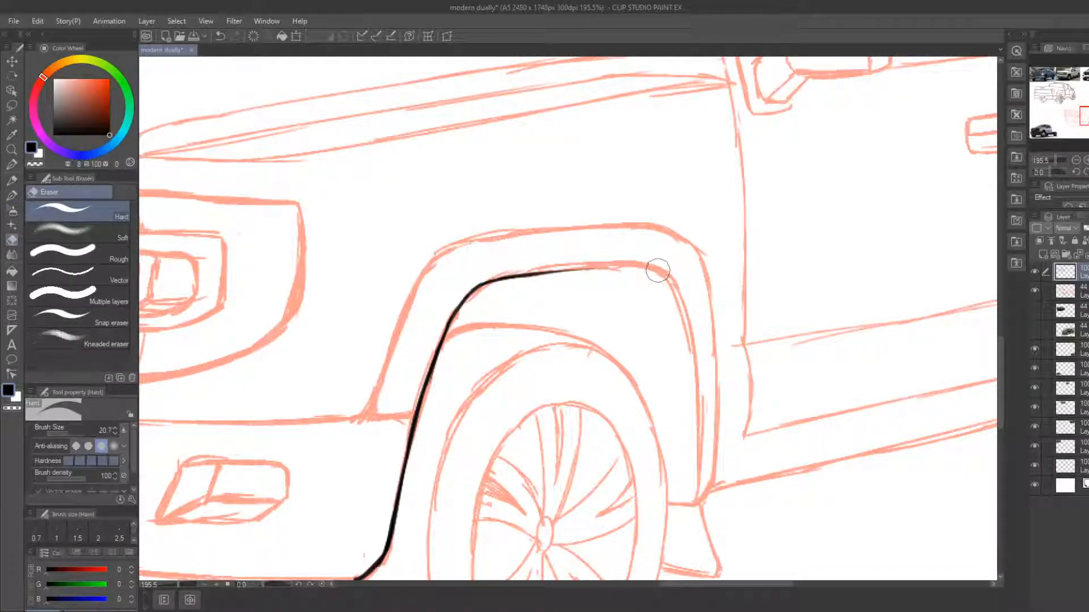
key(b)
key(e)
key(b)
Ink the rear corner and rear side of the front wheel arch's inner edge
mouse_move(486, 289)
mouse_down()
mouse_move(655, 269)
mouse_move(418, 223)
mouse_move(454, 217)
mouse_move(488, 286)
mouse_move(479, 437)
mouse_up()
key(e)
key(b)
key(e)
key(b)
drag(480, 262, 483, 417)
key(e)
key(b)
drag(480, 263, 484, 448)
key(e)
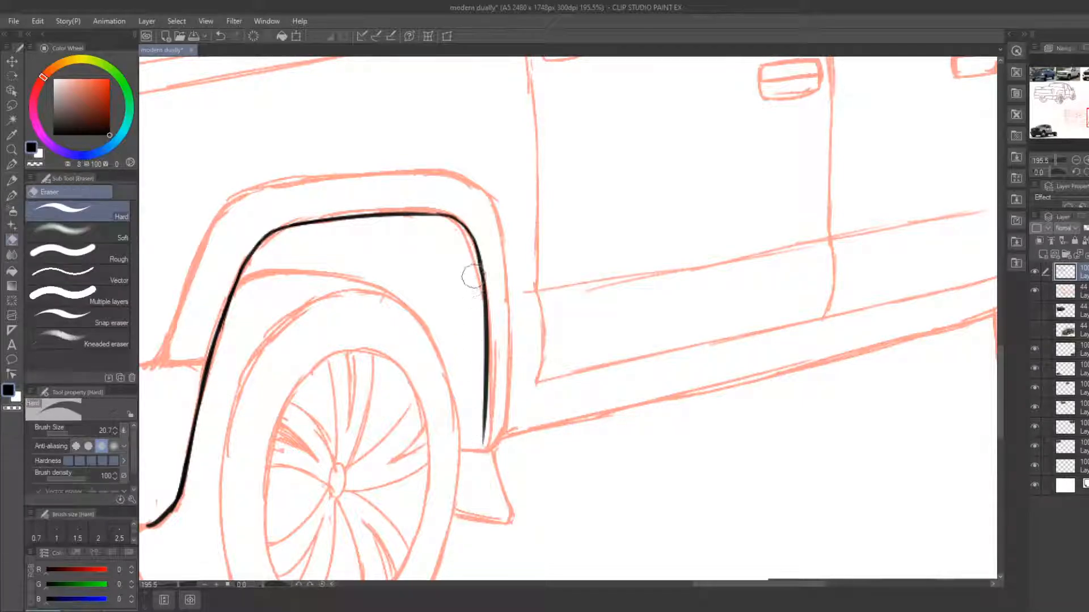
Redraw the lower rear part of the front wheel arch's inner edge and ink the flare's small bottom corner
key(b)
drag(472, 277, 488, 471)
key(e)
drag(486, 309, 480, 476)
key(b)
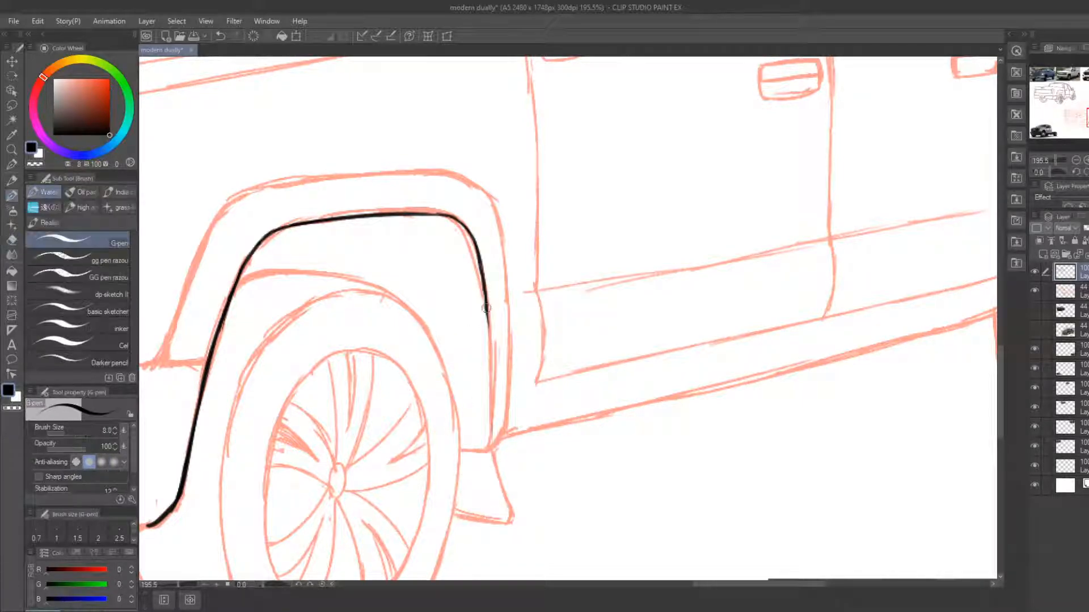
mouse_move(486, 308)
mouse_down()
mouse_move(487, 453)
mouse_move(464, 449)
mouse_move(490, 449)
mouse_move(510, 417)
mouse_up()
key(e)
key(b)
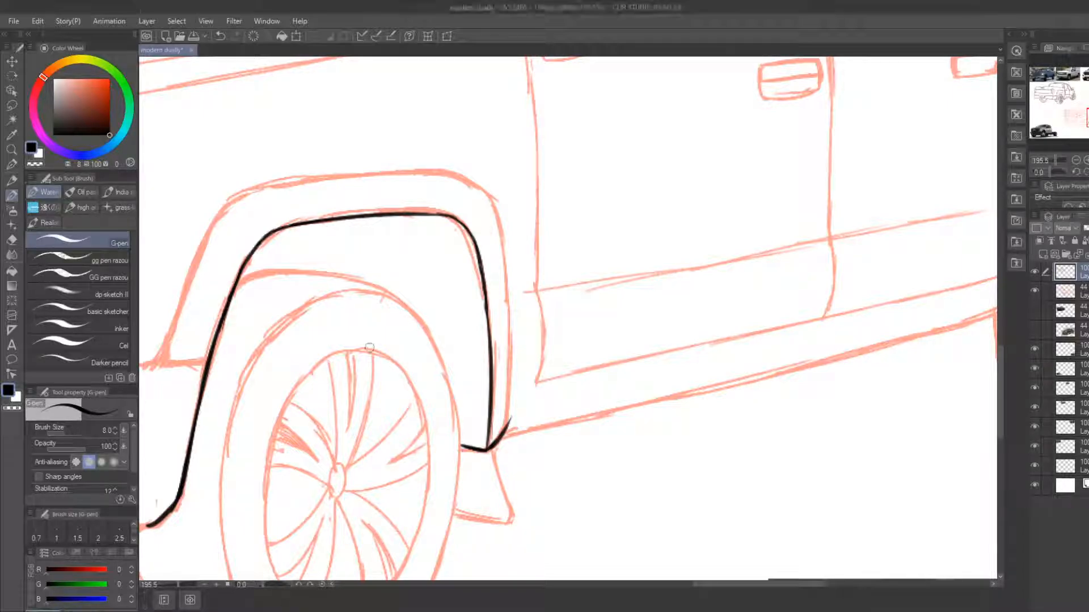
Ink the forward side, short lower edge and top of the front fender flare's outer outline
drag(452, 257, 510, 254)
key(e)
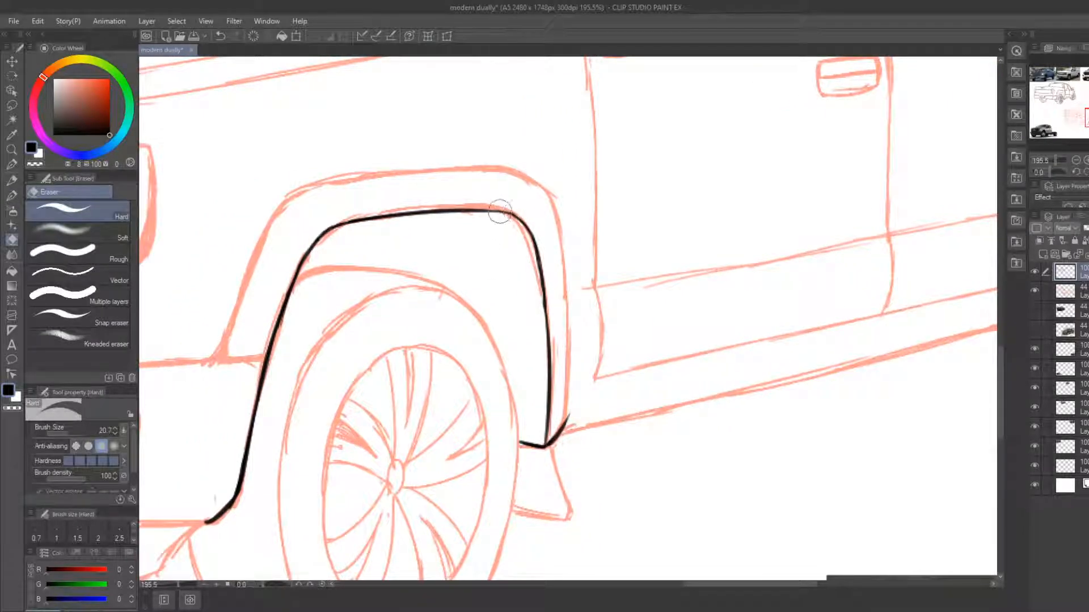
key(b)
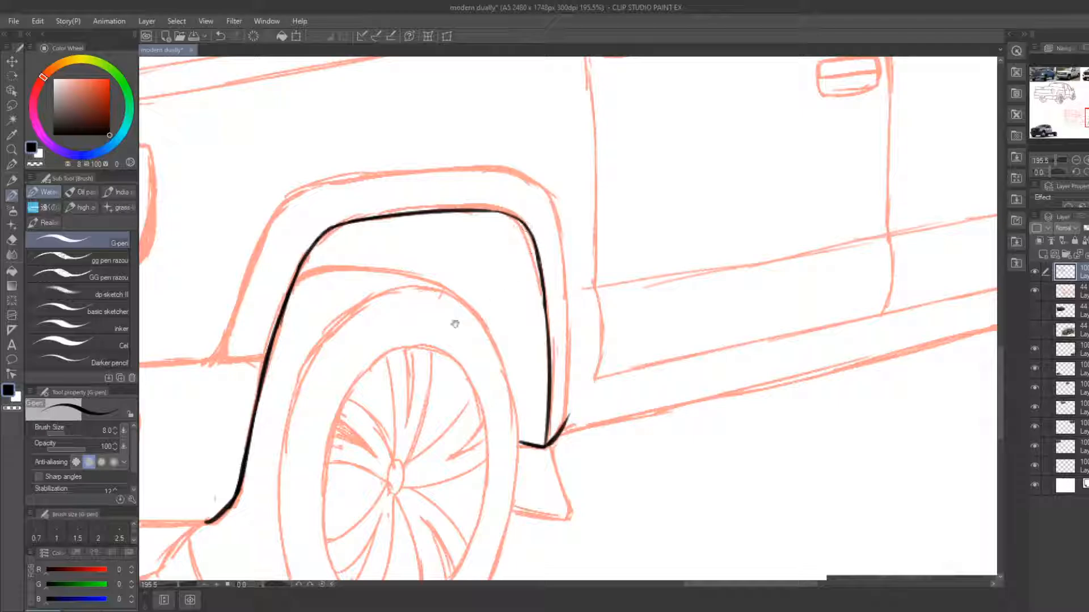
drag(454, 323, 637, 281)
mouse_move(394, 316)
mouse_down()
mouse_move(447, 325)
mouse_move(410, 290)
mouse_move(467, 161)
mouse_move(337, 306)
mouse_up()
mouse_move(324, 299)
mouse_down()
mouse_move(366, 256)
mouse_move(584, 250)
mouse_up()
key(e)
mouse_move(507, 248)
mouse_down()
mouse_move(603, 255)
mouse_move(535, 250)
mouse_move(602, 255)
mouse_move(550, 260)
mouse_up()
key(b)
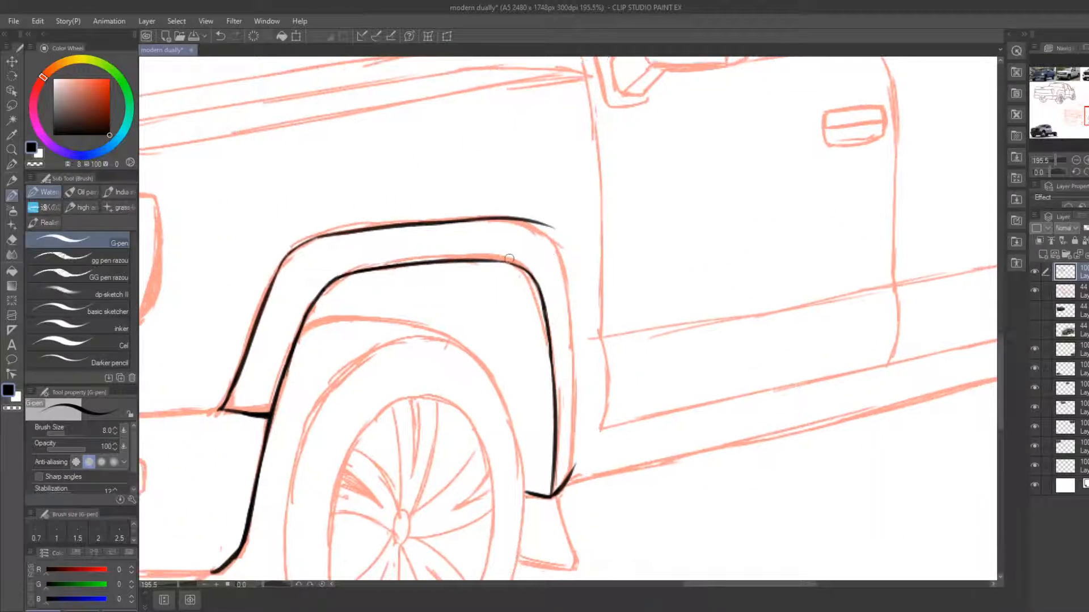
Ink the rear corner and rear side of the front fender flare's outer outline down to the rocker panel
key(e)
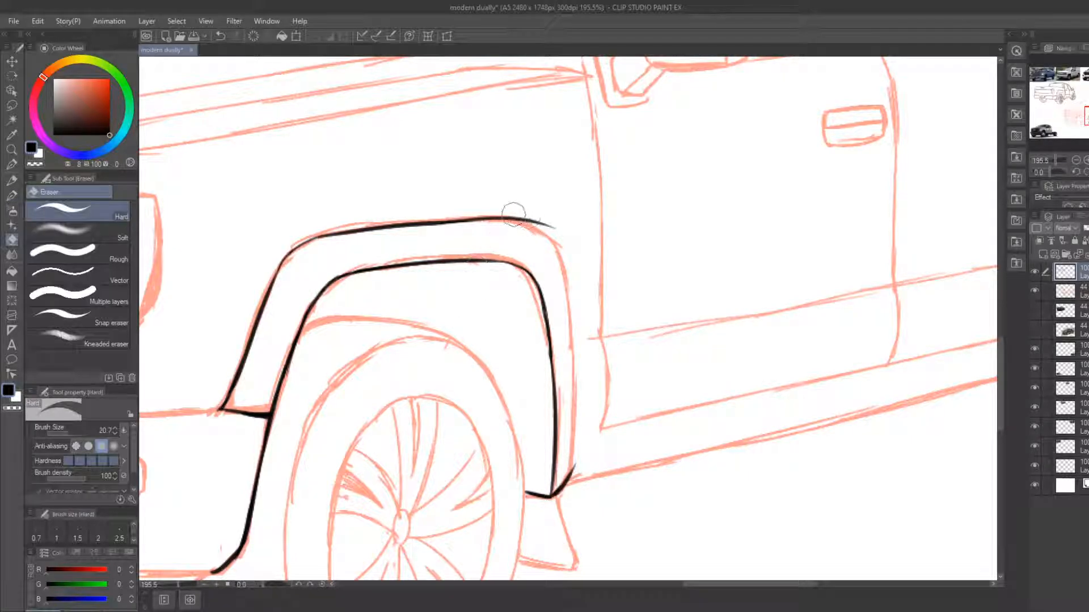
key(b)
mouse_move(513, 214)
mouse_down()
mouse_move(567, 307)
mouse_move(571, 285)
mouse_move(564, 493)
mouse_up()
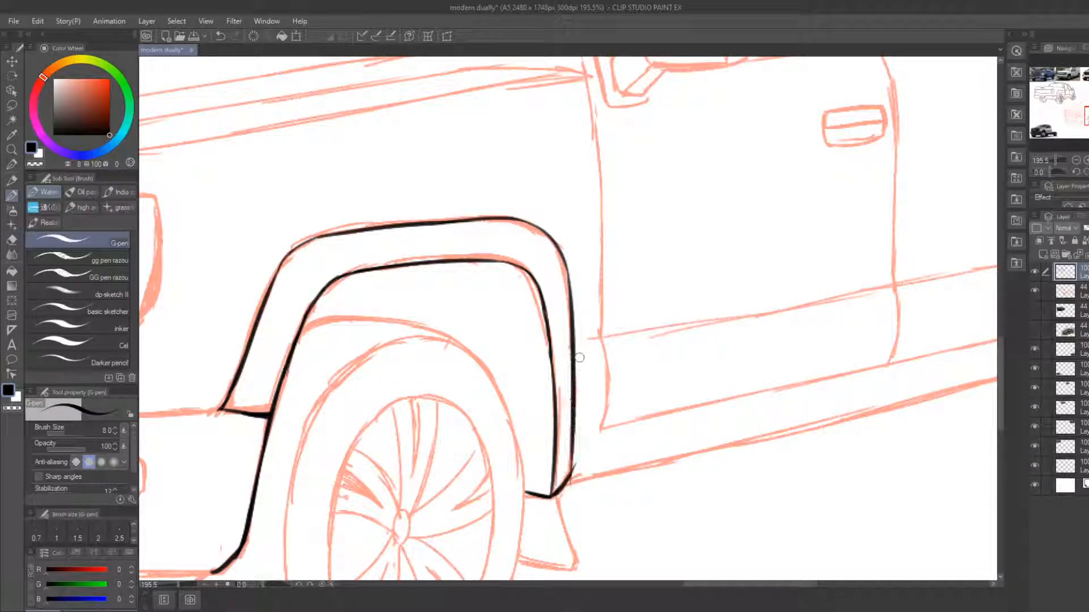
key(ctrl+z)
drag(568, 275, 572, 469)
key(ctrl+z)
Ink the rocker panel's long bottom edge from the front fender flare toward the rear wheel
mouse_move(575, 428)
mouse_down()
mouse_move(561, 487)
mouse_move(925, 418)
mouse_move(651, 403)
mouse_move(535, 420)
mouse_up()
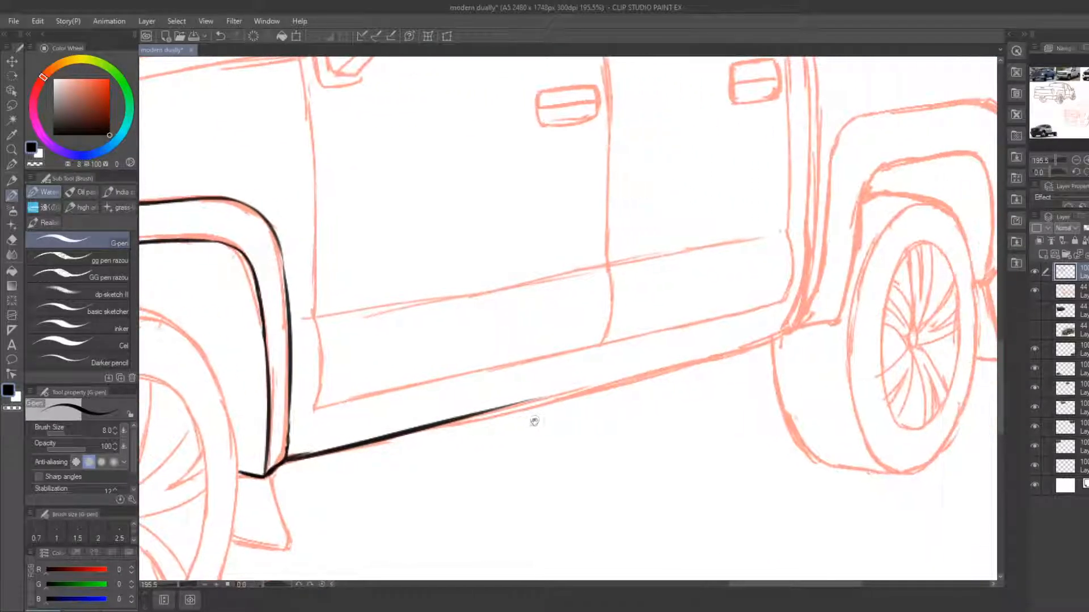
key(ctrl+z)
drag(287, 460, 692, 372)
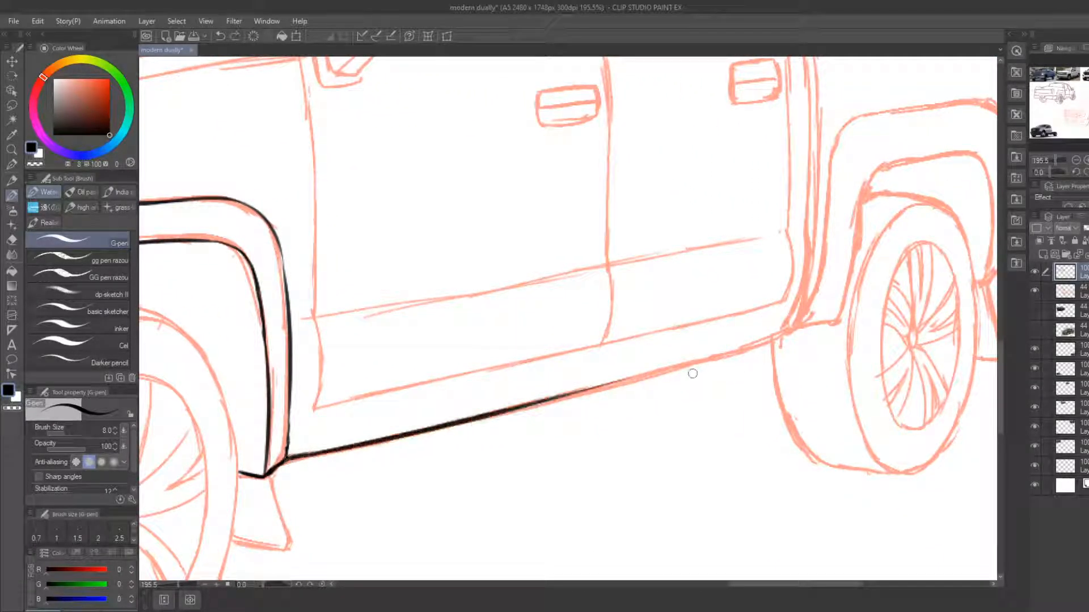
key(ctrl+z)
drag(286, 459, 684, 356)
key(ctrl+z)
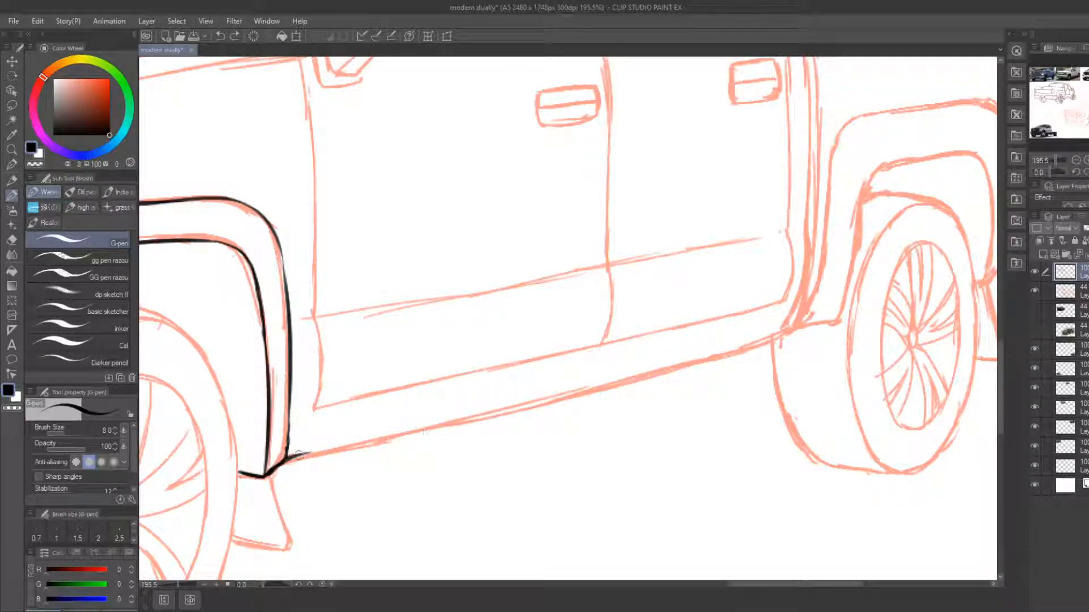
key(ctrl+y)
Extend the rocker panel's bottom edge to the rear wheel arch and trim the stroke end
key(e)
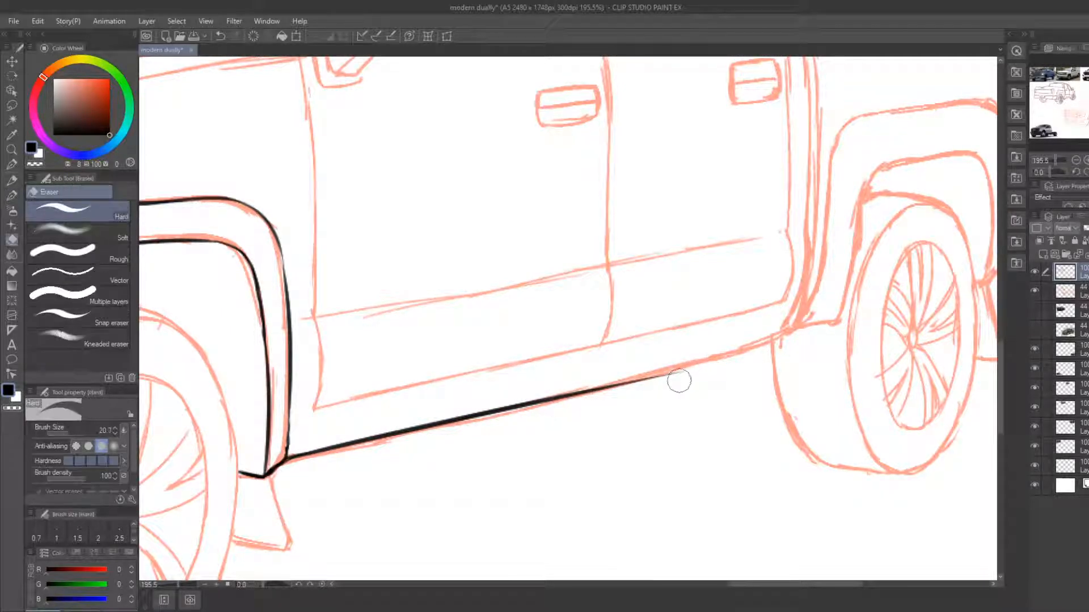
mouse_move(680, 380)
mouse_down()
mouse_move(562, 397)
mouse_move(691, 367)
mouse_up()
key(b)
mouse_move(592, 390)
mouse_down()
mouse_move(800, 326)
mouse_move(809, 335)
mouse_move(562, 340)
mouse_move(564, 372)
mouse_move(608, 403)
mouse_up()
key(e)
drag(543, 387, 612, 369)
key(b)
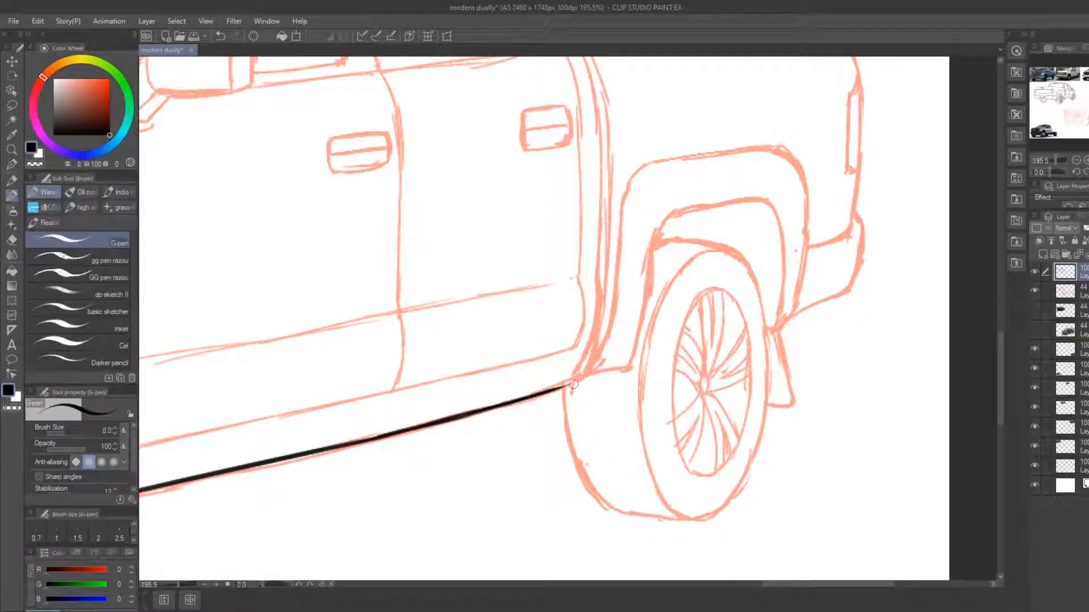
Ink the short lower edge, forward side and top of the rear fender flare's outer outline
mouse_move(552, 391)
mouse_down()
mouse_move(627, 368)
mouse_move(587, 368)
mouse_move(521, 417)
mouse_move(540, 278)
mouse_up()
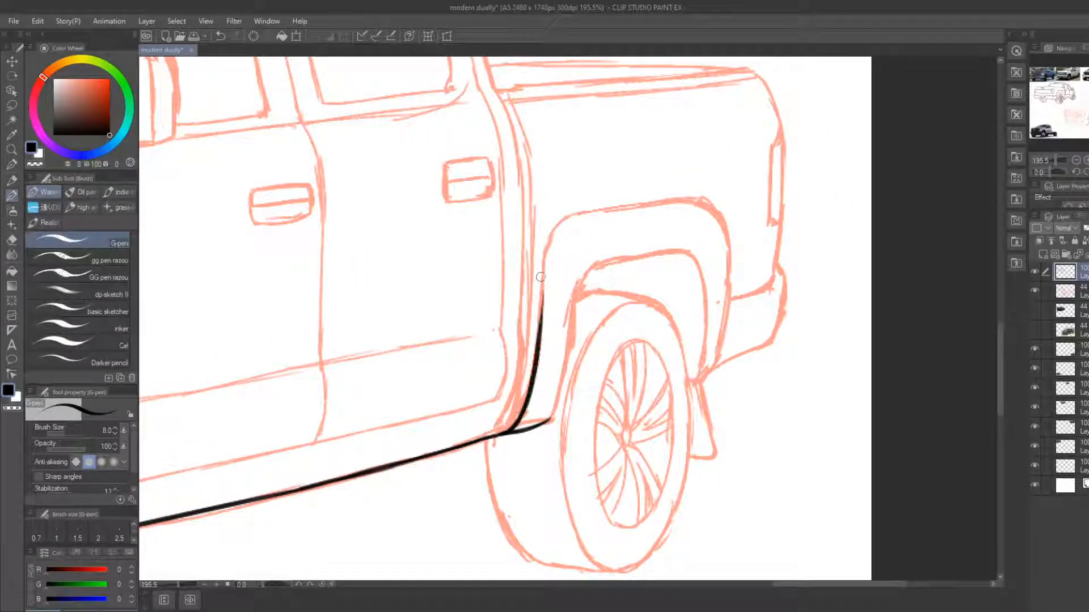
drag(536, 327, 546, 259)
mouse_move(542, 308)
mouse_down()
mouse_move(557, 228)
mouse_move(573, 215)
mouse_move(501, 270)
mouse_move(626, 231)
mouse_move(622, 240)
mouse_up()
key(e)
key(b)
key(e)
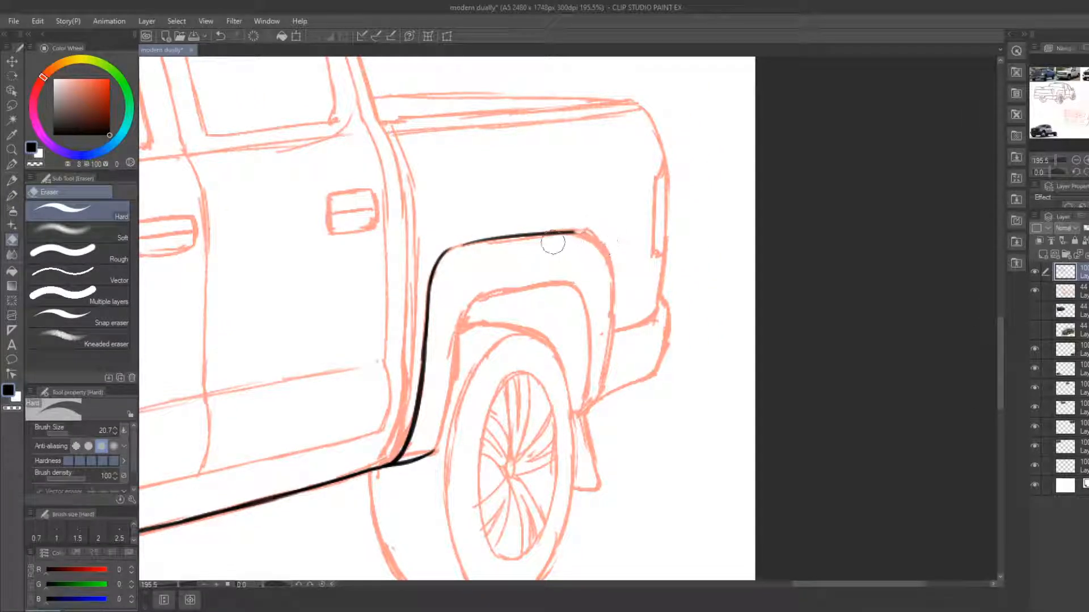
key(b)
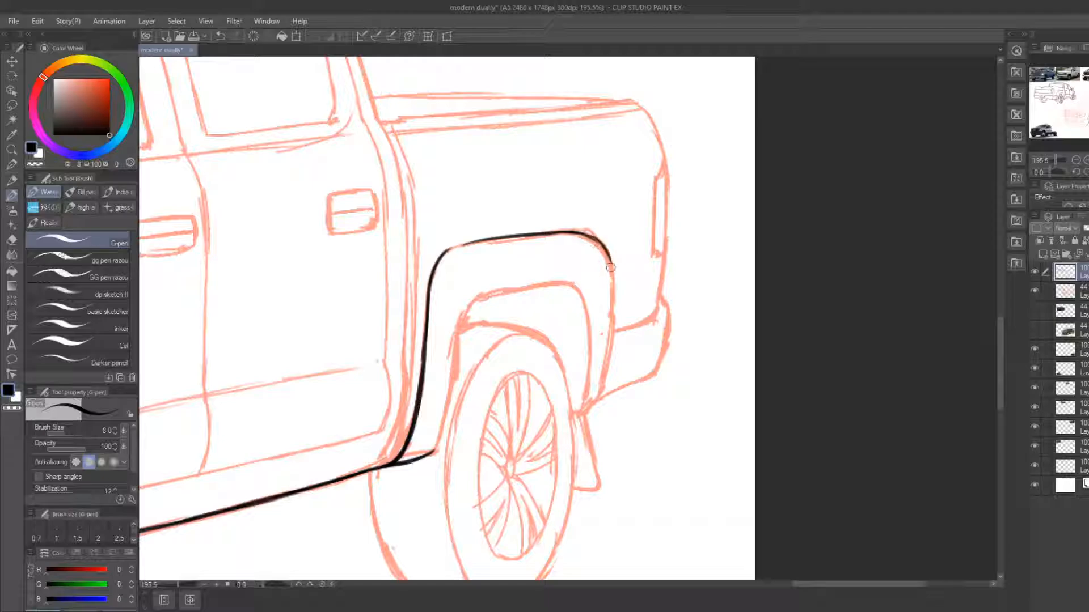
Ink the rear corner and rear side of the rear fender flare's outer outline, trimming the corner stroke
key(e)
drag(584, 231, 617, 275)
key(b)
key(e)
key(b)
mouse_move(613, 231)
mouse_down()
mouse_move(626, 253)
mouse_move(602, 377)
mouse_up()
Ink the rear fender flare's inner outline along its forward side, top and rear corner, cleaning up the stroke
mouse_move(434, 450)
mouse_down()
mouse_move(462, 318)
mouse_move(488, 292)
mouse_move(584, 277)
mouse_up()
key(e)
drag(515, 280, 583, 278)
key(b)
mouse_move(505, 290)
mouse_down()
mouse_move(594, 292)
mouse_move(577, 287)
mouse_move(591, 330)
mouse_move(580, 417)
mouse_up()
key(e)
key(b)
key(e)
drag(591, 319, 584, 399)
key(b)
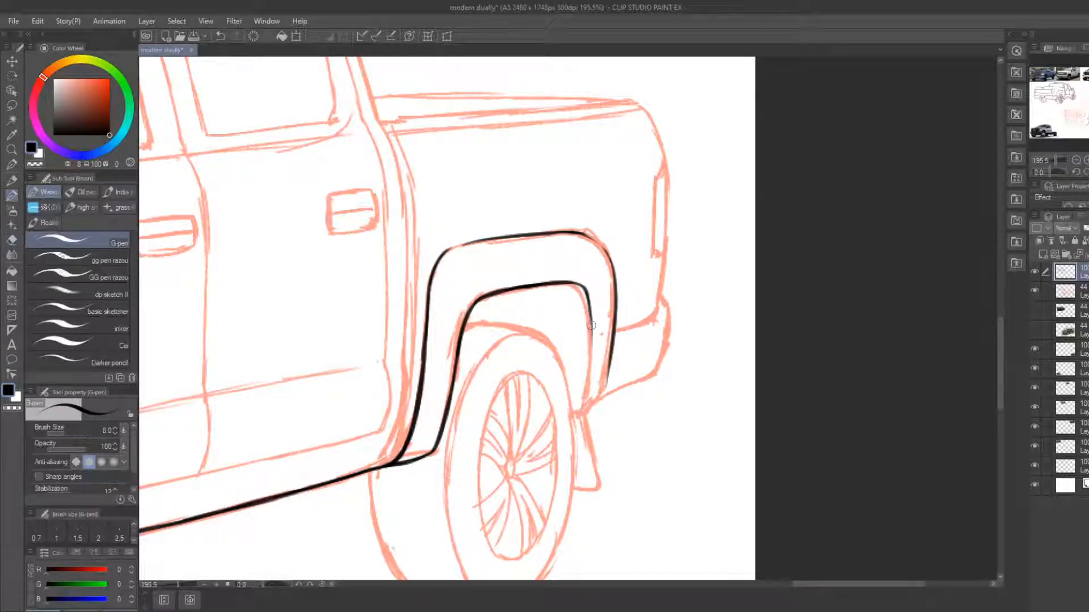
Close the rear fender flare's lower rear tip by joining its inner and outer outlines and trimming the overshoot
mouse_move(591, 327)
mouse_down()
mouse_move(577, 419)
mouse_move(610, 368)
mouse_up()
key(e)
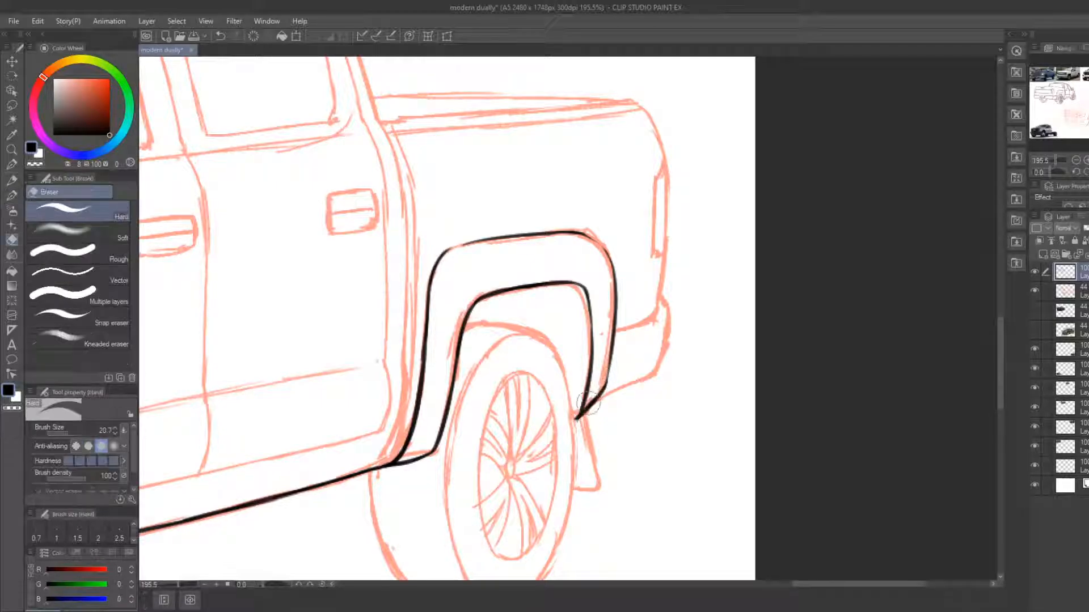
drag(572, 414, 576, 423)
key(b)
key(e)
key(b)
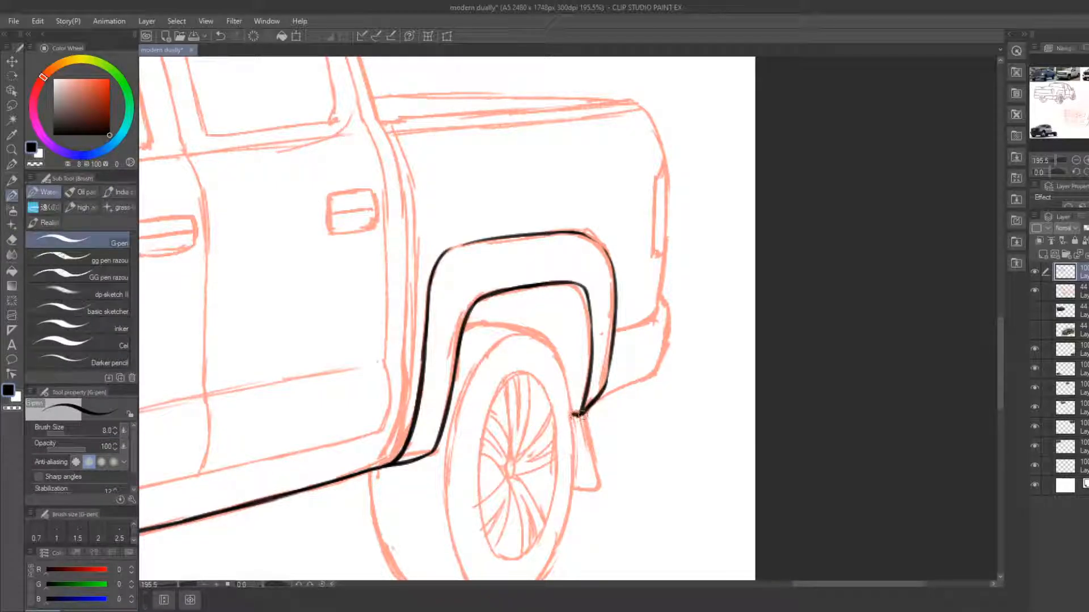
Ink the outline of the rear bumper's side behind the rear fender flare
drag(635, 367, 529, 372)
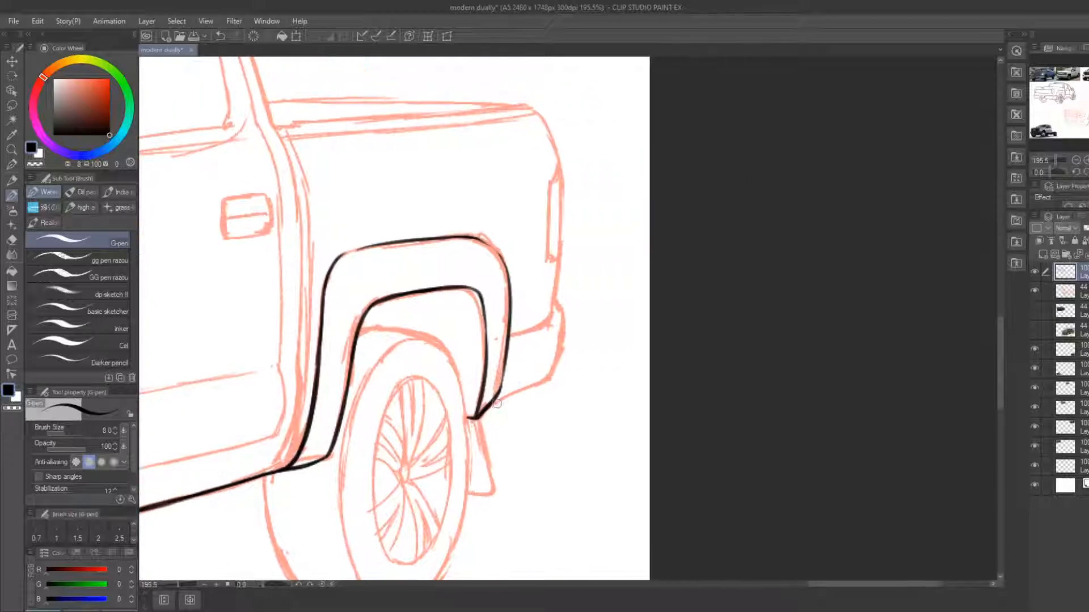
key(e)
drag(508, 407, 553, 373)
key(b)
key(e)
key(b)
mouse_move(510, 338)
mouse_down()
mouse_move(554, 318)
mouse_move(561, 334)
mouse_up()
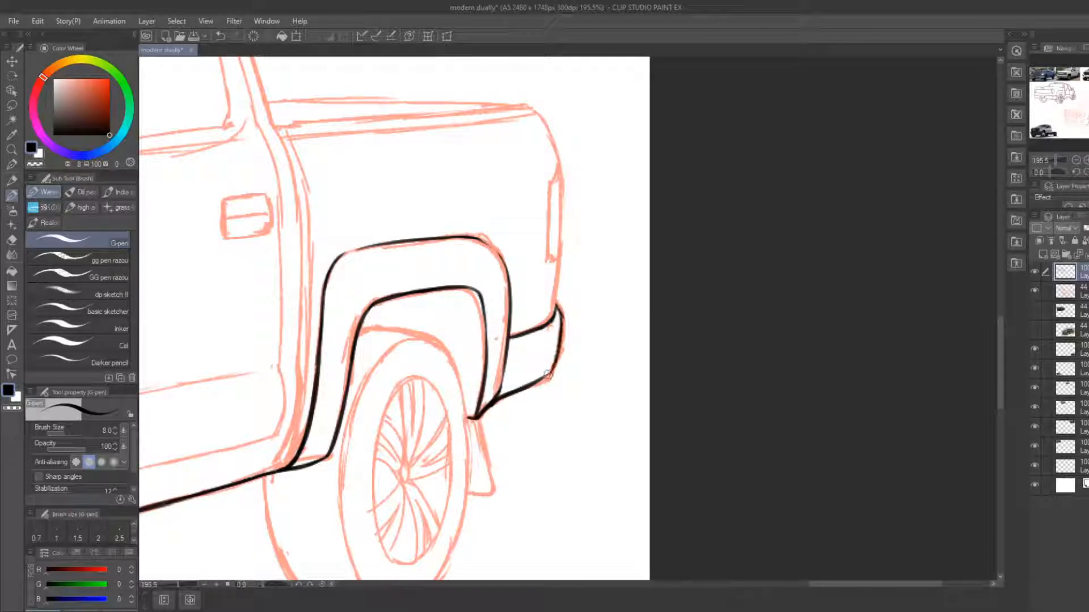
drag(537, 380, 535, 381)
Ink the lower part of the bed's rear edge above the bumper and start its rounded upper corner
key(e)
mouse_move(530, 302)
mouse_down()
mouse_move(477, 402)
mouse_move(504, 299)
mouse_up()
key(b)
key(e)
mouse_move(492, 404)
mouse_down()
mouse_move(503, 304)
mouse_move(508, 377)
mouse_move(510, 296)
mouse_up()
key(b)
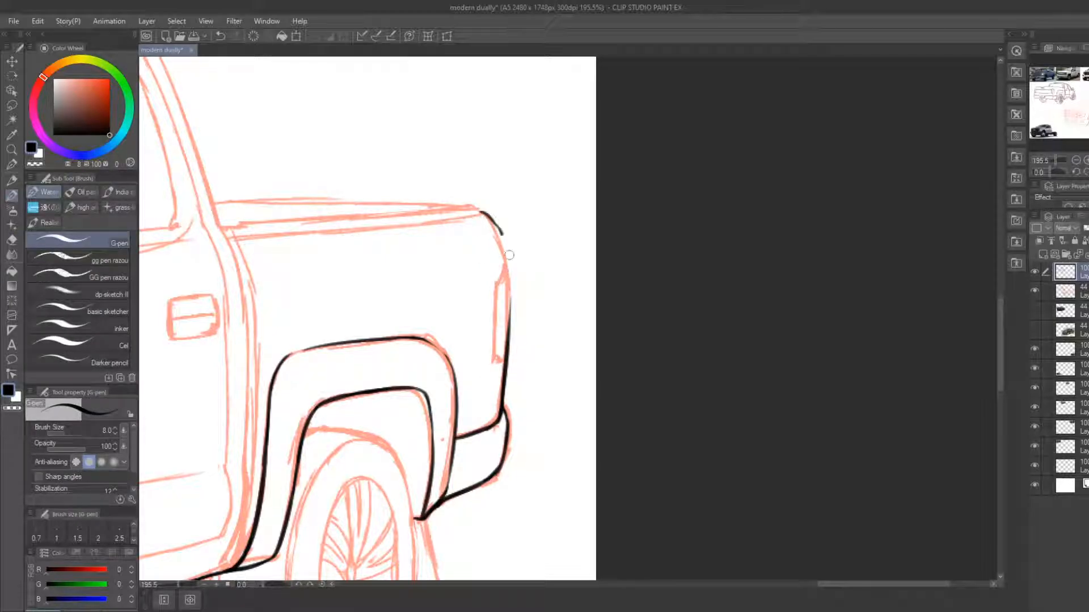
Join the bed's upper rear corner to its rear edge and thin the connecting stroke
key(e)
mouse_move(509, 255)
mouse_down()
mouse_move(518, 334)
mouse_move(506, 358)
mouse_up()
key(b)
key(e)
drag(520, 284, 506, 348)
key(b)
key(e)
key(b)
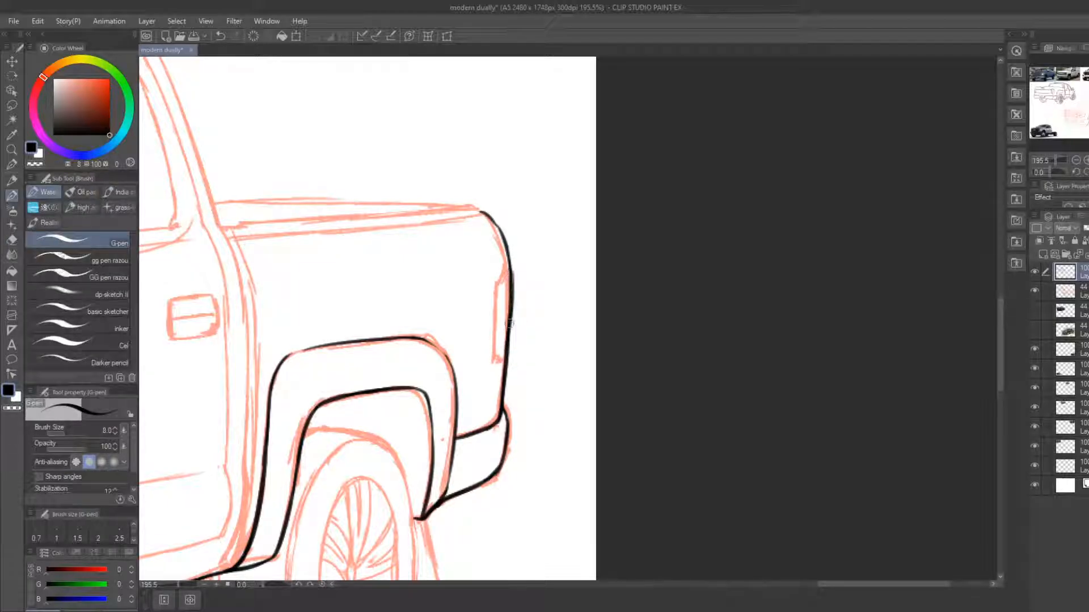
key(e)
drag(518, 263, 515, 352)
Ink the narrow taillight outline on the bed's rear edge and clean up the bed's upper rear corner
key(b)
mouse_move(498, 285)
mouse_down()
mouse_move(489, 388)
mouse_move(494, 356)
mouse_up()
key(e)
key(b)
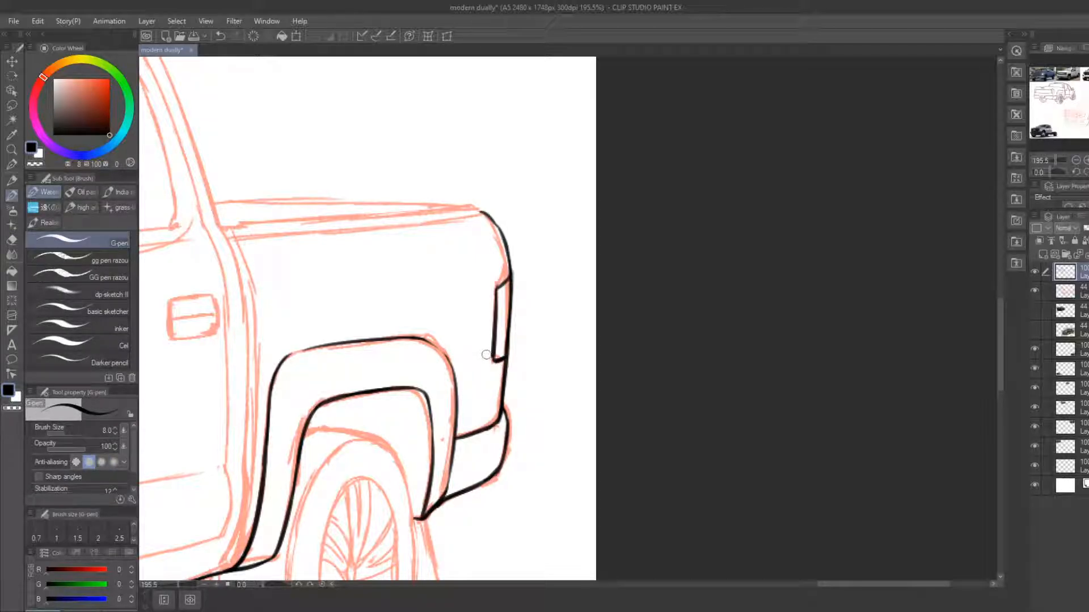
key(e)
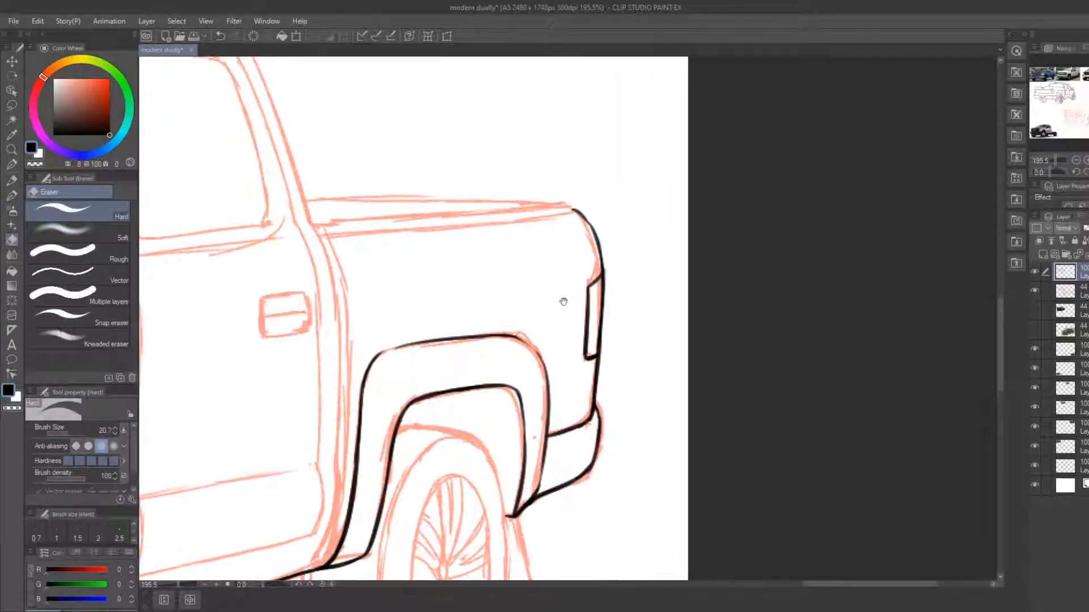
drag(463, 311, 553, 306)
drag(575, 231, 583, 213)
key(b)
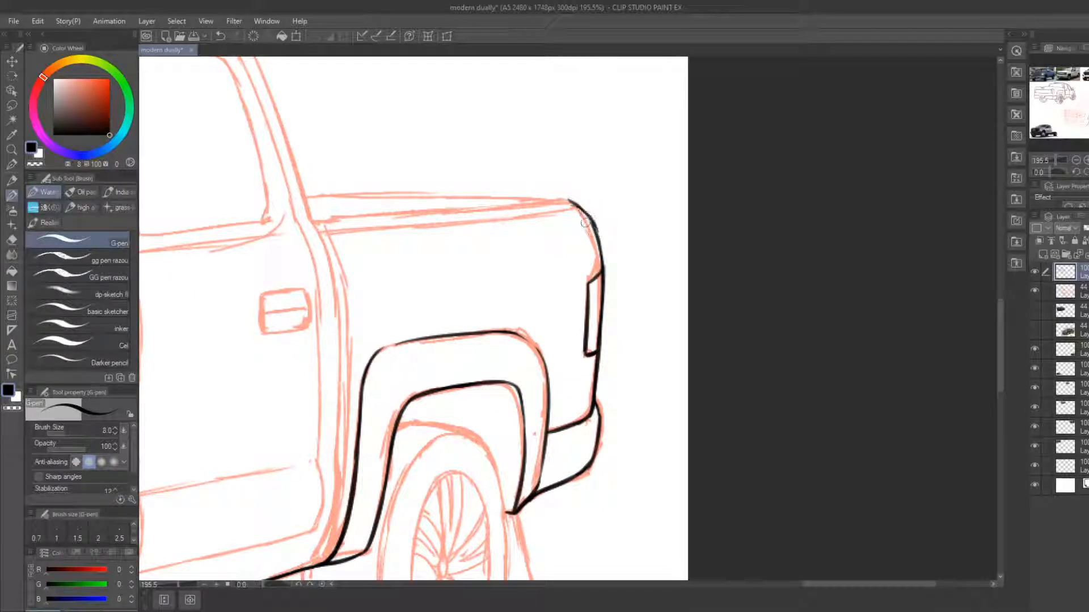
Ink the near and far top edges of the truck bed from the cab to the rear corner
key(e)
drag(491, 246, 569, 288)
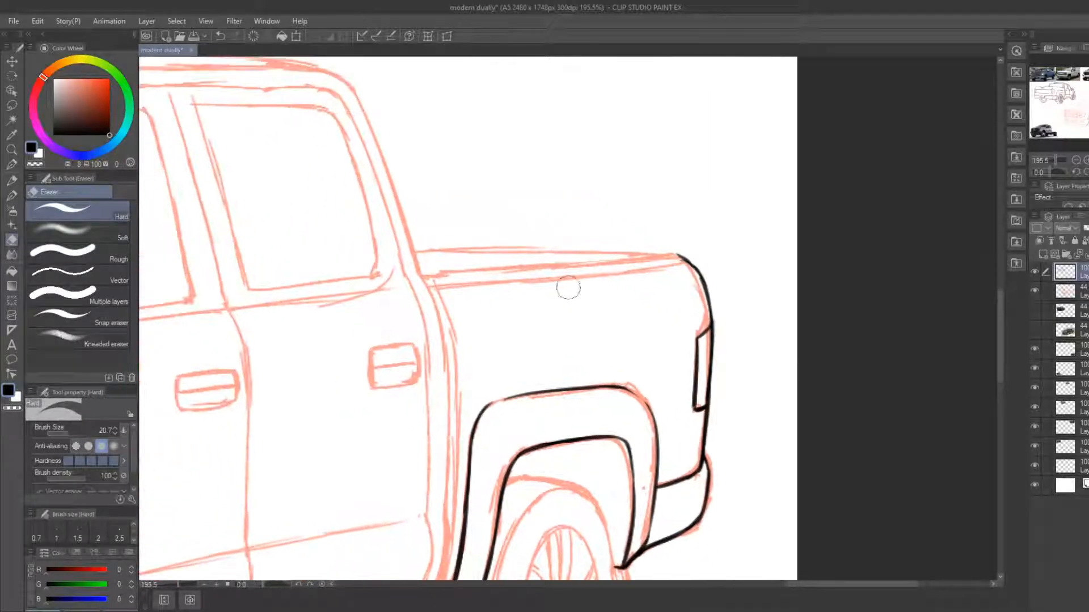
key(b)
drag(417, 275, 709, 266)
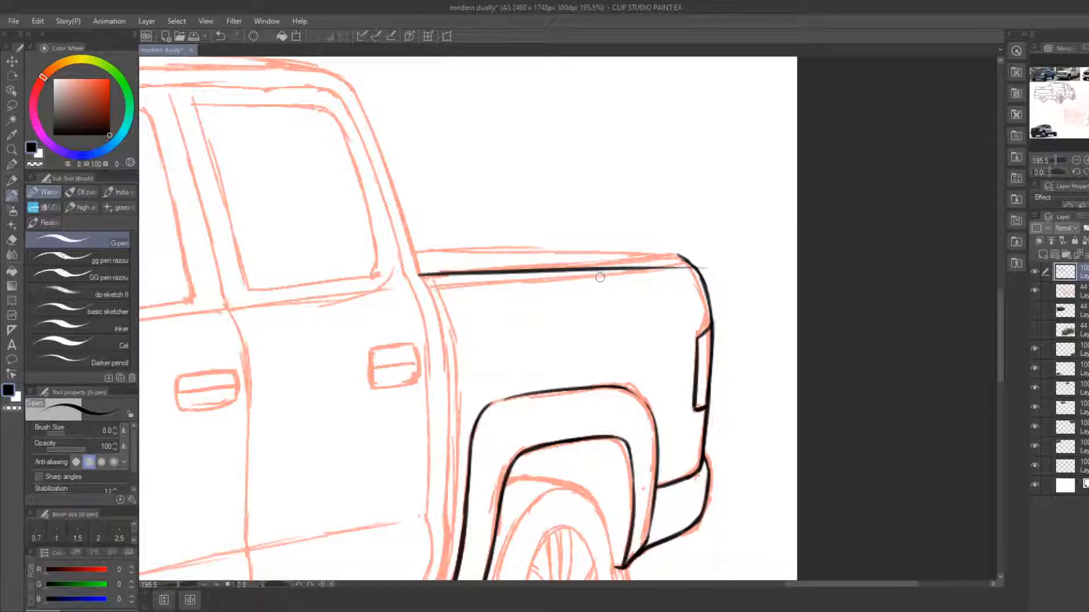
key(ctrl+z)
drag(422, 275, 677, 254)
mouse_move(411, 250)
mouse_down()
mouse_move(663, 265)
mouse_move(421, 252)
mouse_move(642, 254)
mouse_up()
key(ctrl+z)
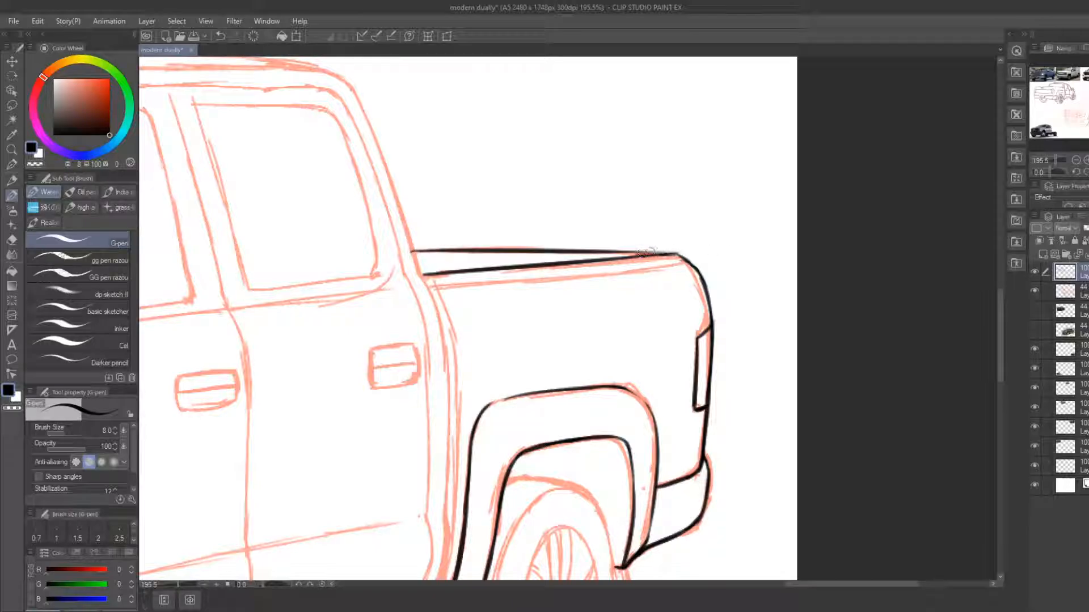
key(e)
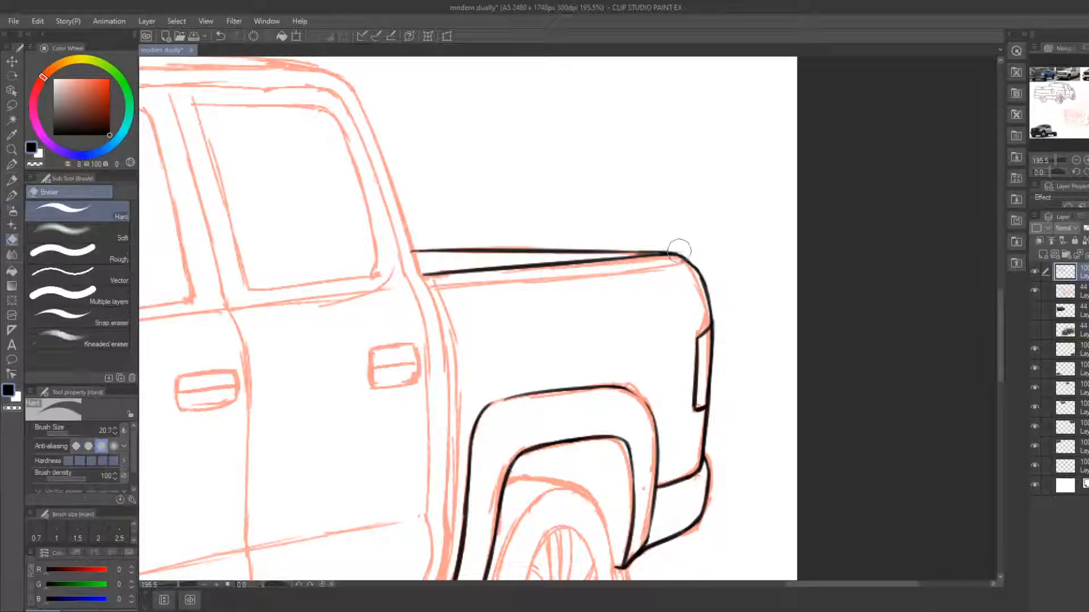
key(p)
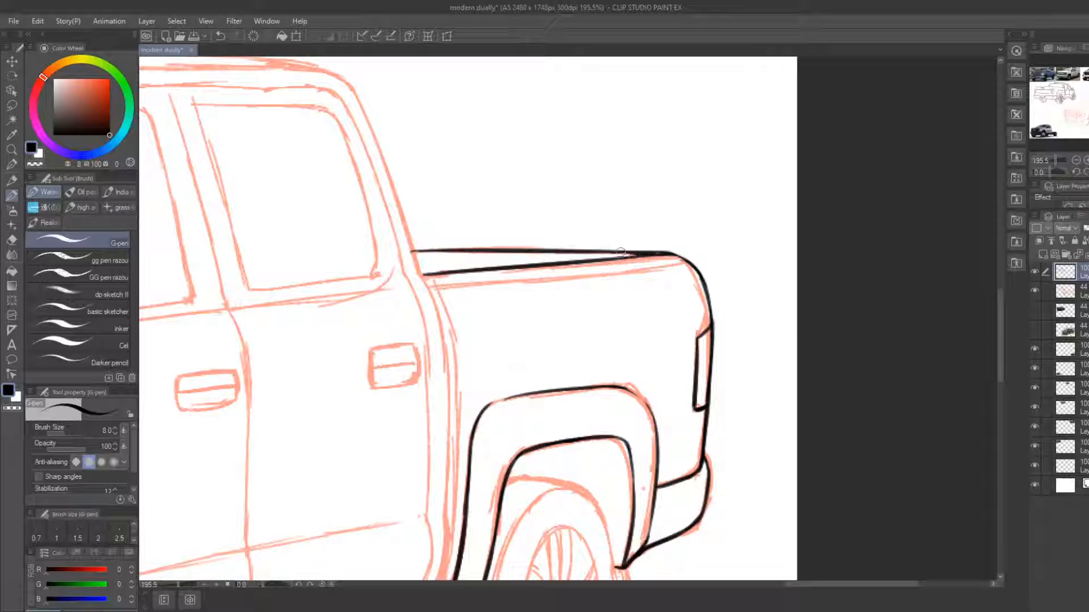
Ink the bed rail's lower line beneath the near top edge and trim it toward the rear corner
drag(435, 286, 675, 271)
key(e)
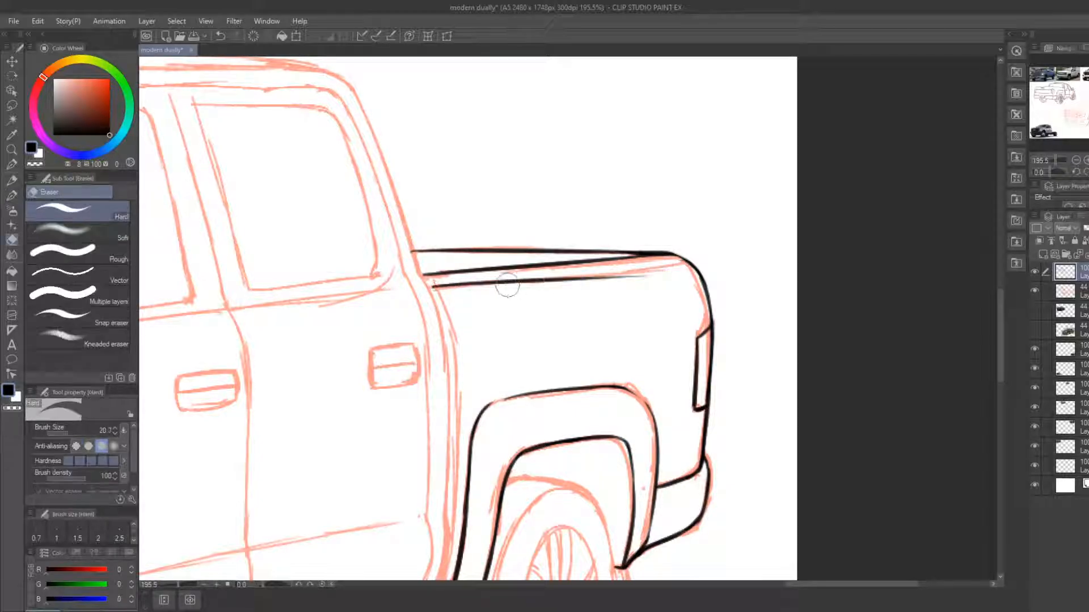
drag(508, 287, 636, 275)
key(p)
mouse_move(469, 292)
mouse_down()
mouse_move(445, 288)
mouse_move(672, 262)
mouse_up()
key(e)
drag(581, 272, 678, 263)
key(p)
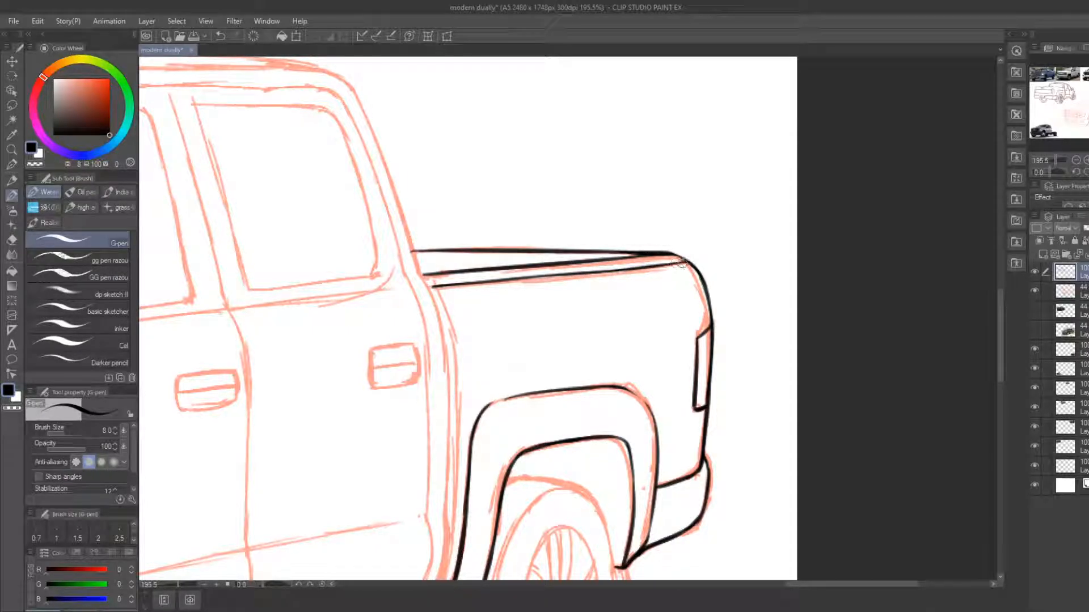
Ink the upper part of the cab's rear edge down from the bed rail, reworking the stroke along the sketch
mouse_move(467, 301)
mouse_down()
mouse_move(533, 242)
mouse_move(511, 329)
mouse_up()
key(e)
key(b)
mouse_move(510, 276)
mouse_down()
mouse_move(509, 255)
mouse_move(496, 472)
mouse_up()
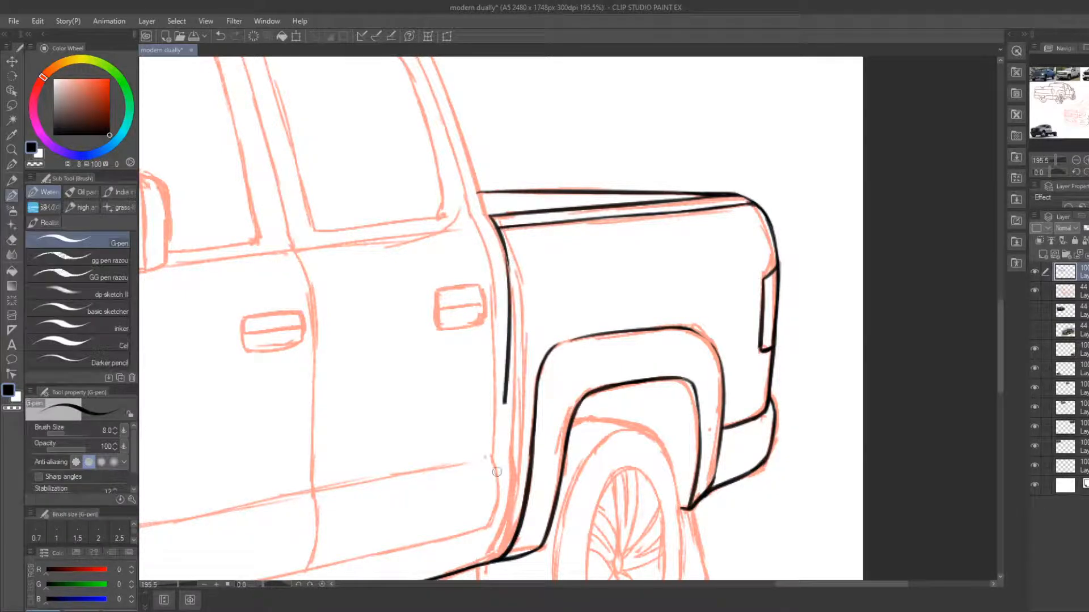
key(e)
mouse_move(498, 286)
mouse_down()
mouse_move(505, 374)
mouse_move(505, 298)
mouse_up()
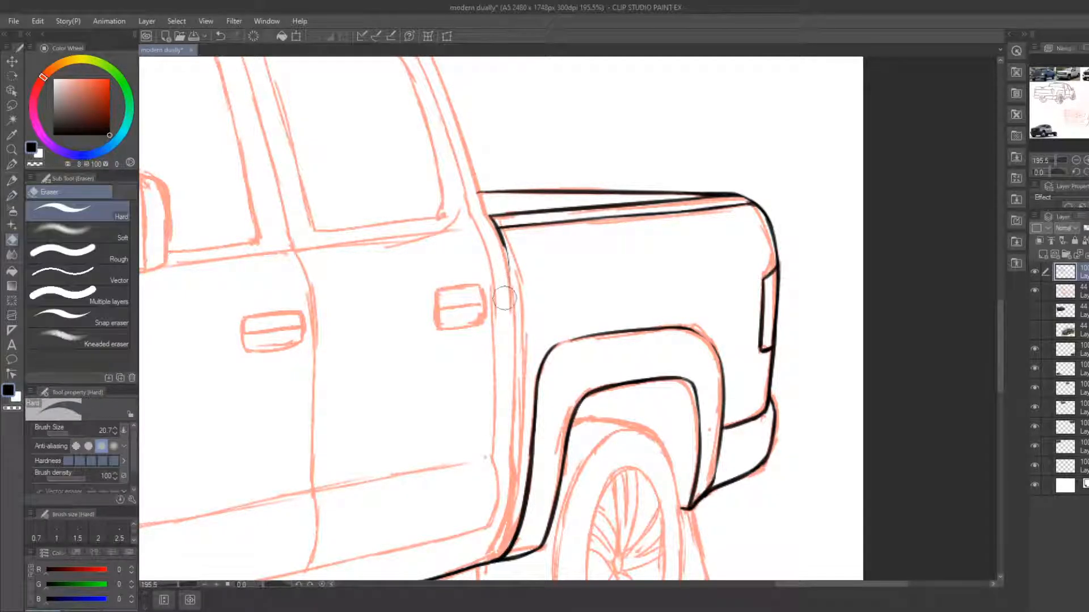
key(p)
mouse_move(502, 241)
mouse_down()
mouse_move(512, 306)
mouse_move(496, 452)
mouse_move(511, 469)
mouse_up()
key(e)
drag(501, 395, 503, 448)
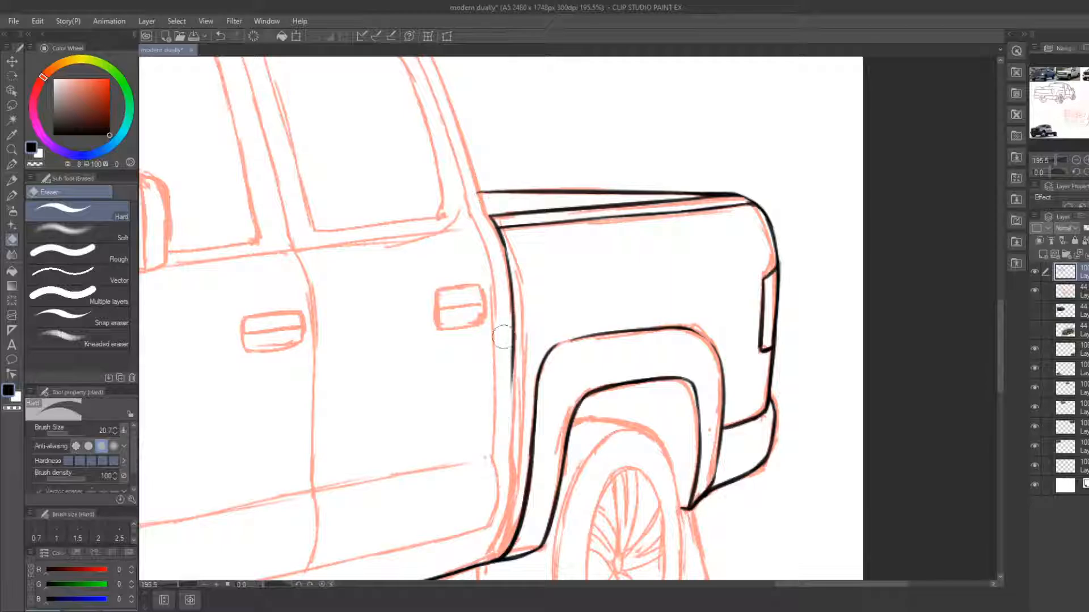
Extend the cab's rear edge down to the rocker panel beside the rear fender flare
key(p)
mouse_move(503, 337)
mouse_down()
mouse_move(510, 495)
mouse_move(557, 416)
mouse_up()
key(e)
key(p)
drag(559, 367, 543, 458)
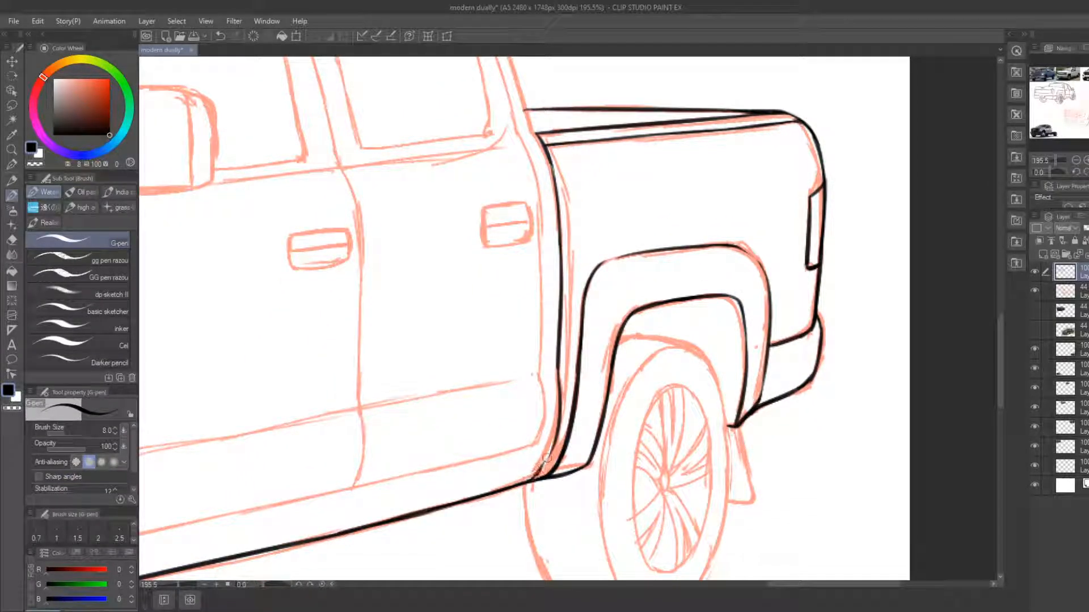
key(e)
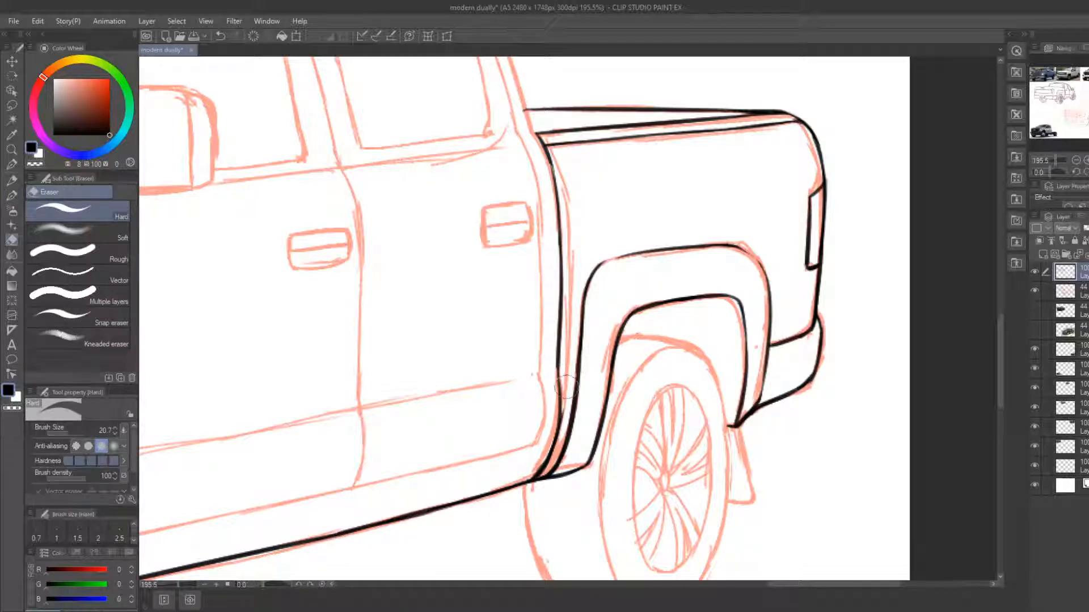
Ink the lower part of the bed's front edge alongside the gap behind the cab
key(p)
drag(562, 417, 560, 272)
mouse_move(552, 156)
mouse_down()
mouse_move(565, 212)
mouse_move(559, 274)
mouse_up()
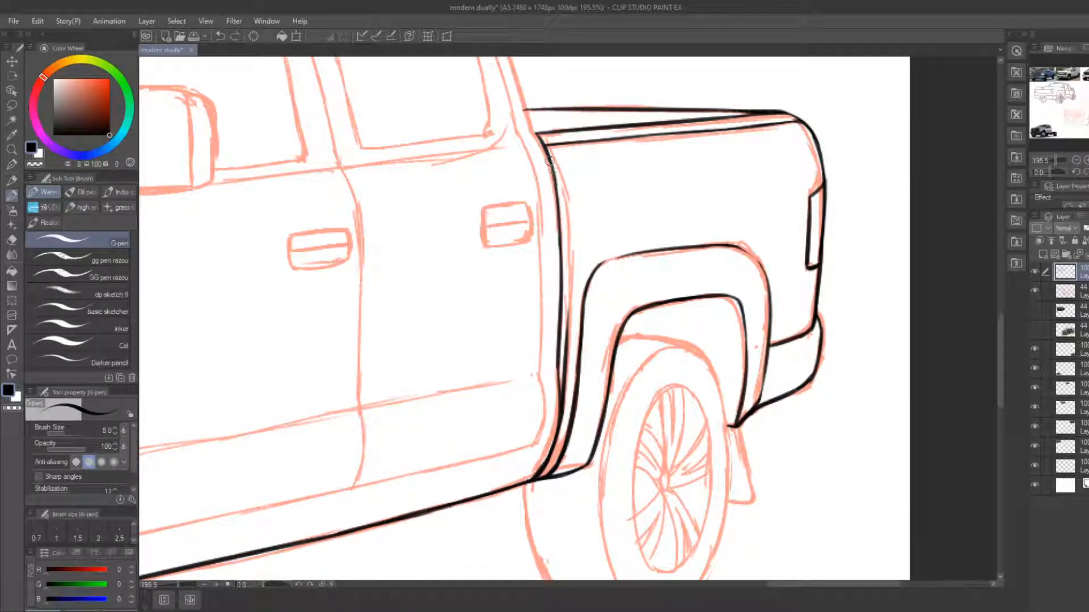
drag(550, 162, 564, 273)
key(ctrl+z)
mouse_move(550, 160)
mouse_down()
mouse_move(556, 279)
mouse_move(564, 273)
mouse_up()
key(ctrl+z)
Ink the upper part of the bed's front edge and blend it into the line behind the cab
drag(565, 214, 557, 365)
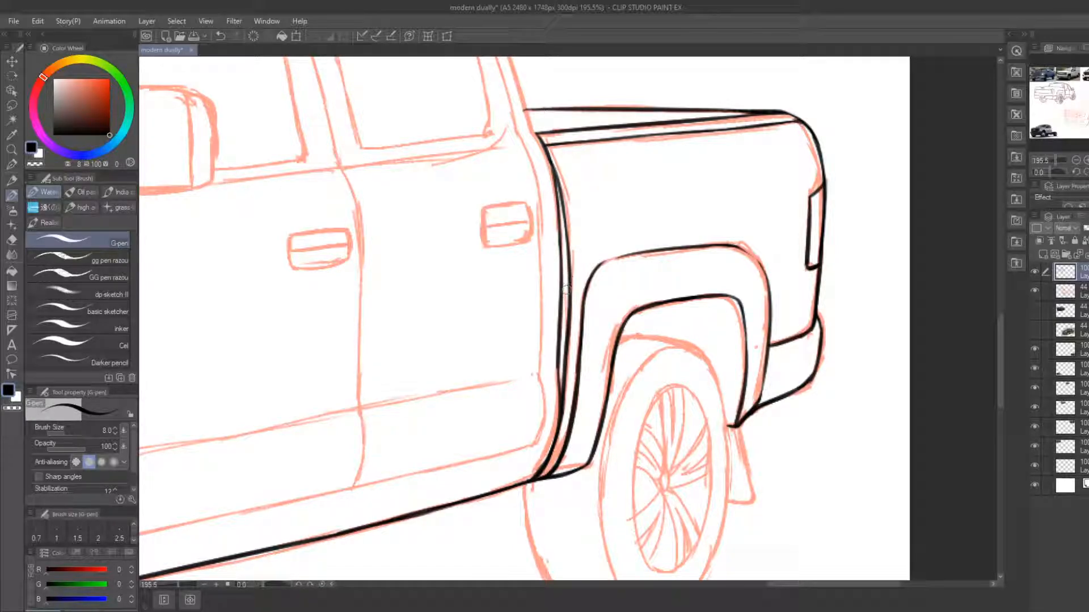
key(e)
drag(573, 272, 567, 376)
key(b)
drag(556, 182, 565, 227)
Ink the cab's rear pillar edge from the roof corner down toward the bed and thin the stroke
drag(549, 223, 596, 363)
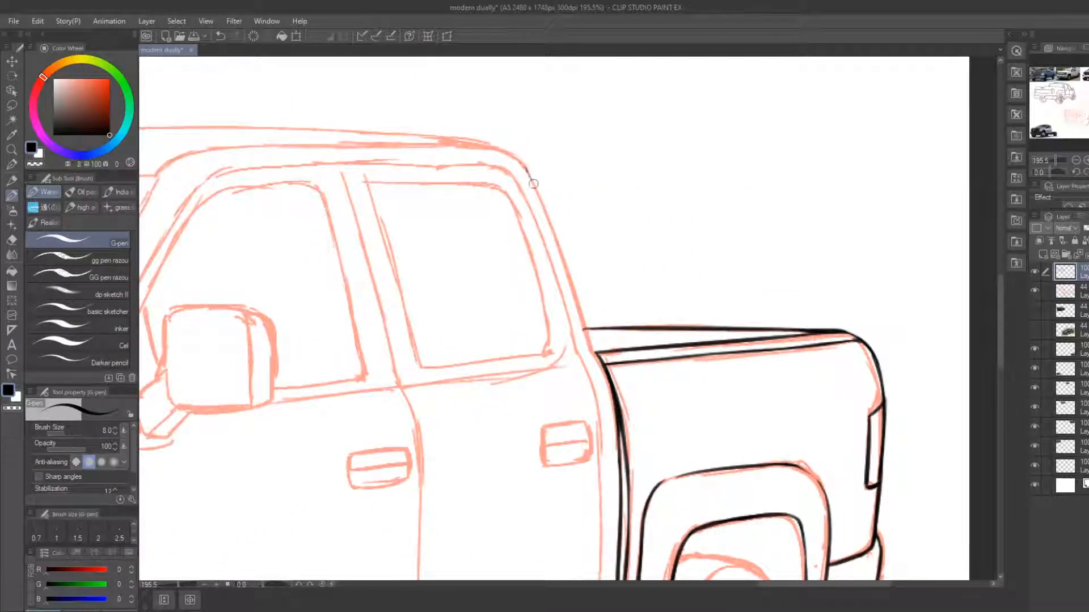
drag(533, 183, 583, 337)
key(e)
mouse_move(535, 208)
mouse_down()
mouse_move(561, 311)
mouse_move(533, 210)
mouse_move(561, 278)
mouse_move(540, 205)
mouse_move(585, 331)
mouse_up()
key(b)
key(e)
drag(564, 237, 586, 311)
key(b)
drag(552, 227, 585, 330)
key(ctrl+z)
drag(549, 221, 585, 353)
key(ctrl+z)
Extend the cab's rear pillar edge down to the bed rail and trim the lower end
drag(550, 222, 589, 352)
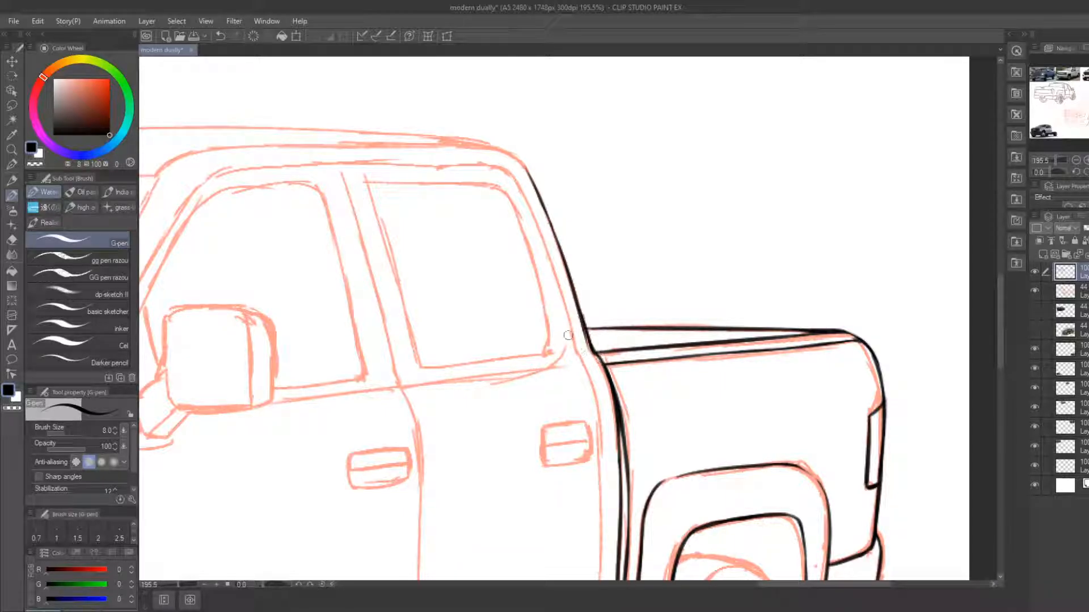
key(e)
drag(569, 302, 588, 352)
key(b)
key(e)
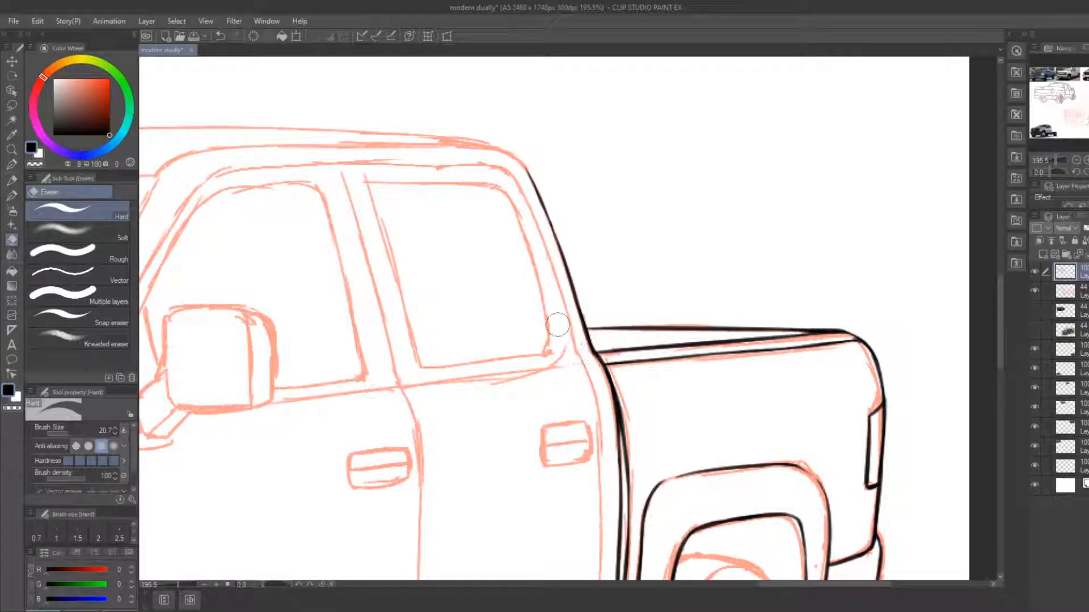
Ink the windshield's near side edge from the hood up to the roof and thin the stroke
mouse_move(530, 329)
mouse_down()
mouse_move(691, 275)
mouse_move(803, 371)
mouse_up()
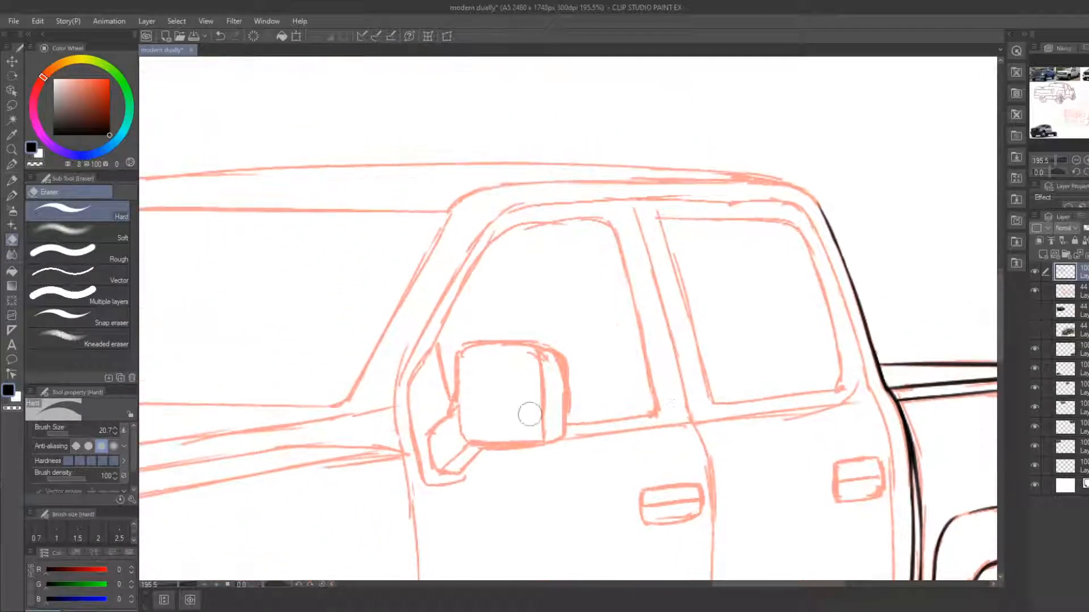
key(b)
drag(361, 369, 441, 238)
key(e)
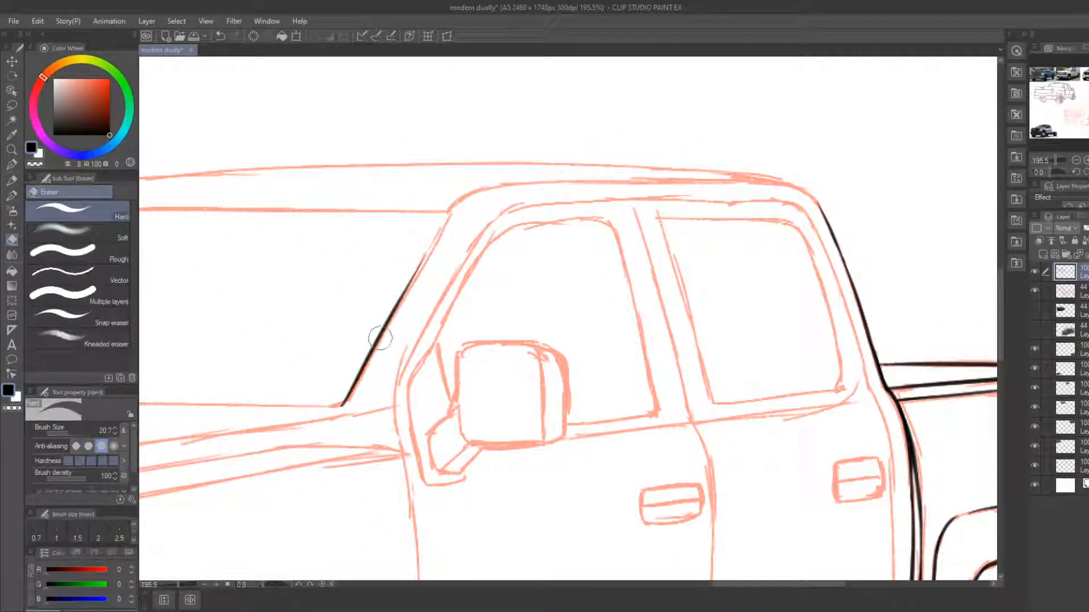
key(b)
mouse_move(379, 338)
mouse_down()
mouse_move(375, 358)
mouse_move(436, 240)
mouse_up()
drag(400, 298, 450, 211)
key(e)
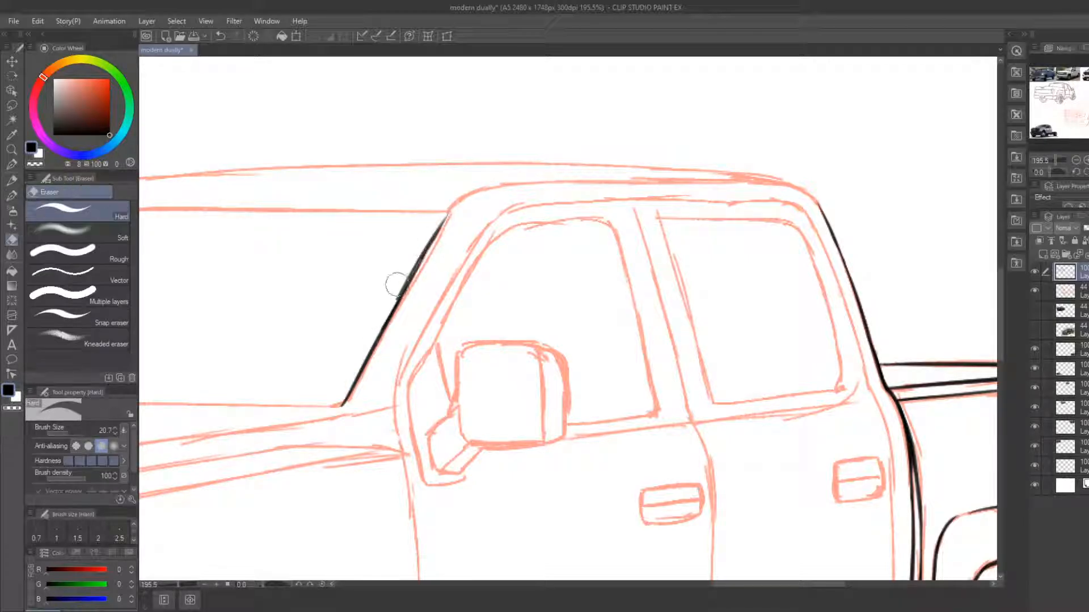
drag(394, 296, 436, 218)
key(b)
Ink the windshield's far side edge from the hood up to the roof and trim the stroke's upper end
scroll(495, 323, left, 4)
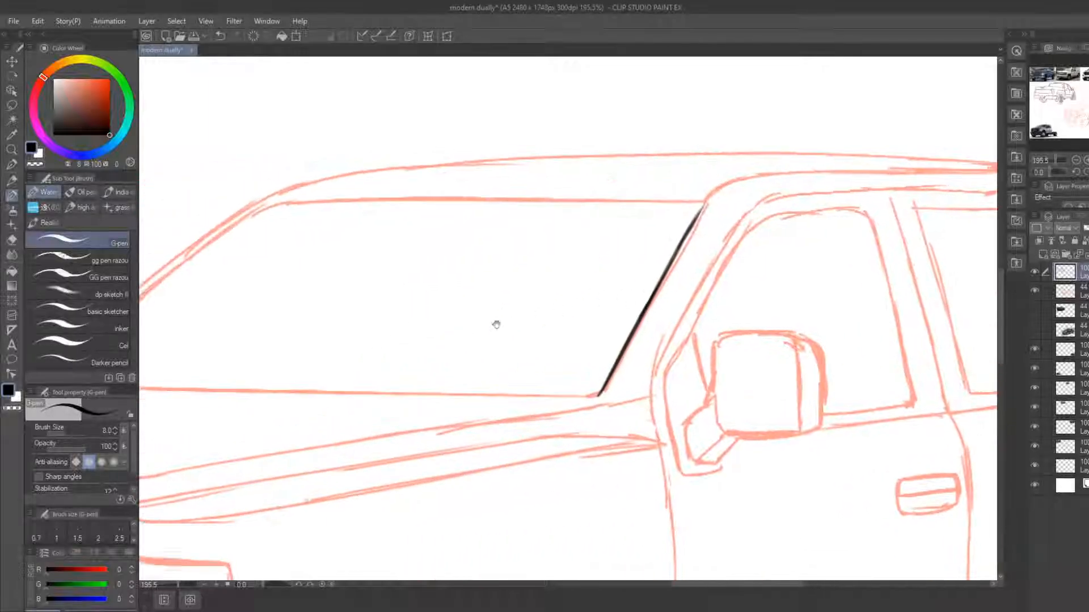
drag(266, 353, 462, 205)
key(e)
click(384, 260)
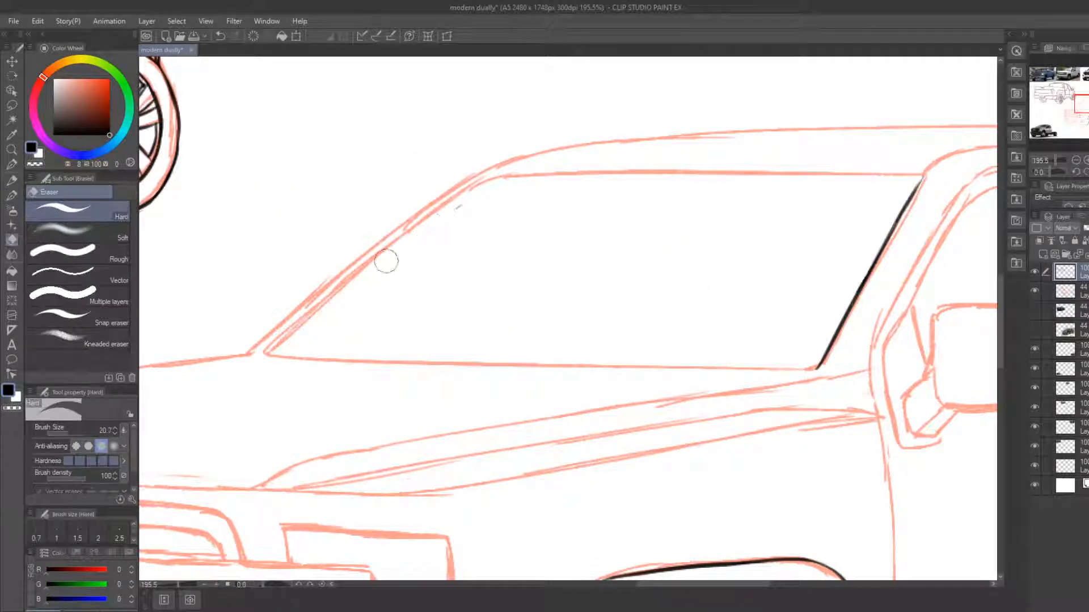
key(b)
mouse_move(267, 352)
mouse_down()
mouse_move(311, 304)
mouse_move(527, 157)
mouse_up()
key(e)
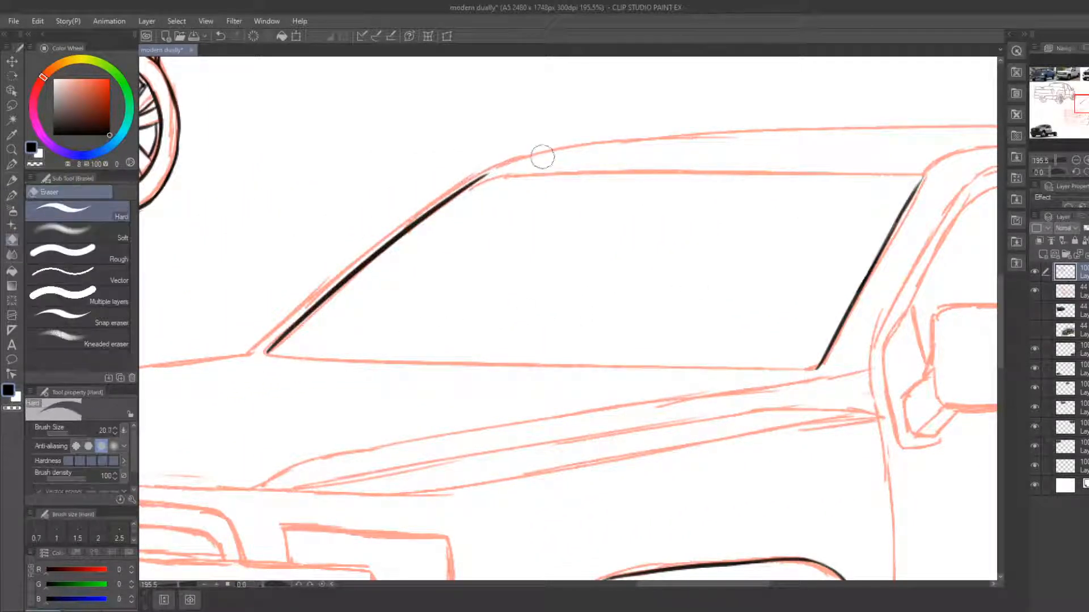
click(489, 173)
Ink the windshield's top edge from the far corner to the near corner and clean up where it meets the side edge
drag(602, 169, 417, 184)
key(b)
drag(290, 195, 699, 182)
key(e)
key(b)
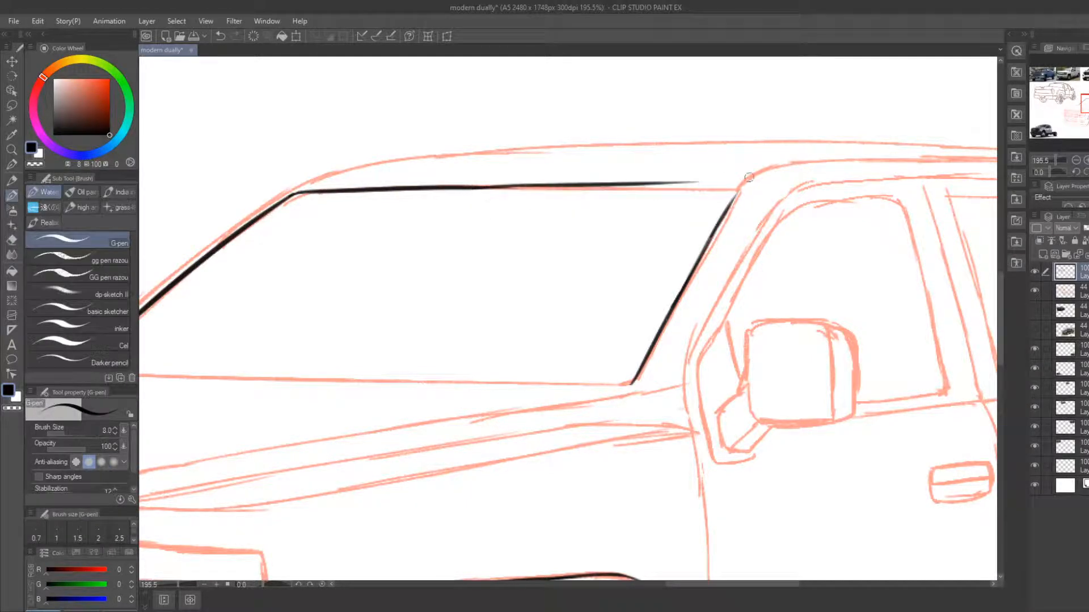
key(ctrl+z)
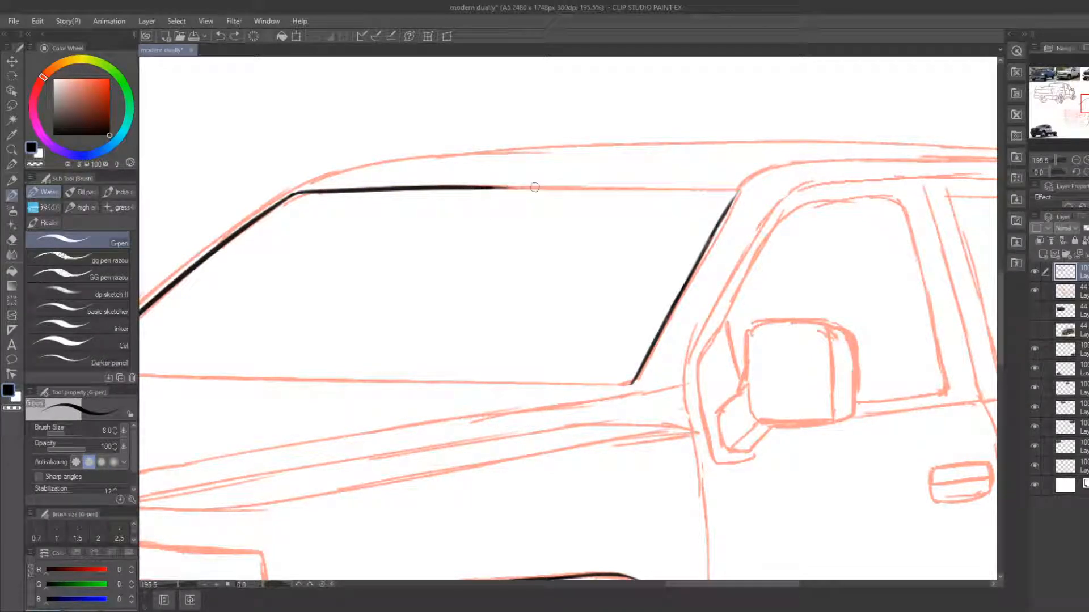
mouse_move(534, 187)
mouse_down()
mouse_move(760, 188)
mouse_move(733, 180)
mouse_up()
key(e)
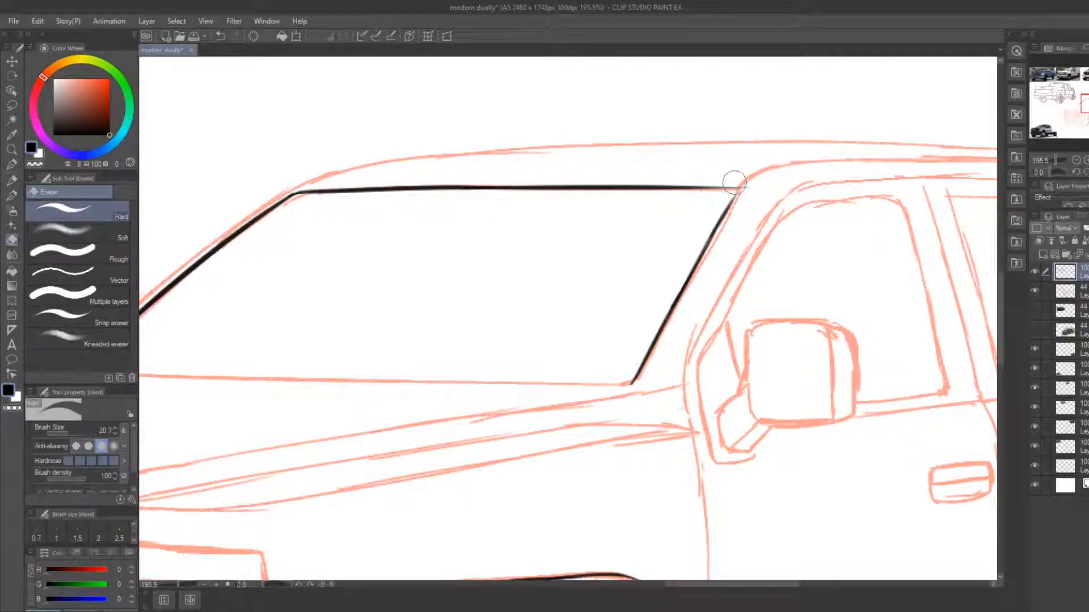
key(b)
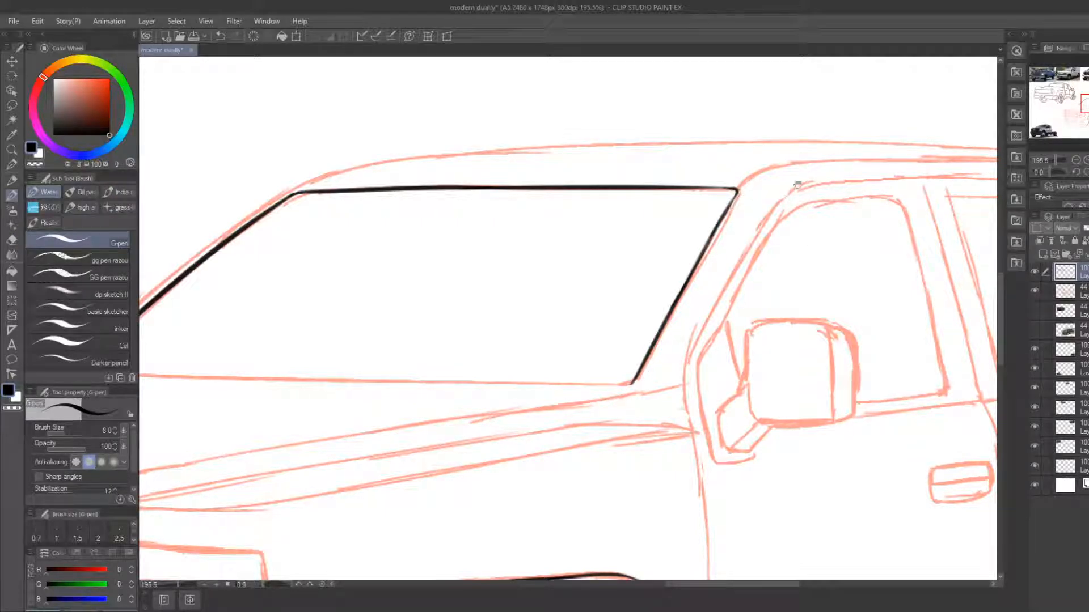
Ink the near roof rail's front curve from the windshield corner back above the front door and thin the stroke
drag(798, 185, 544, 286)
mouse_move(454, 269)
mouse_down()
mouse_move(510, 241)
mouse_move(754, 247)
mouse_up()
key(e)
key(b)
key(e)
drag(539, 251, 756, 246)
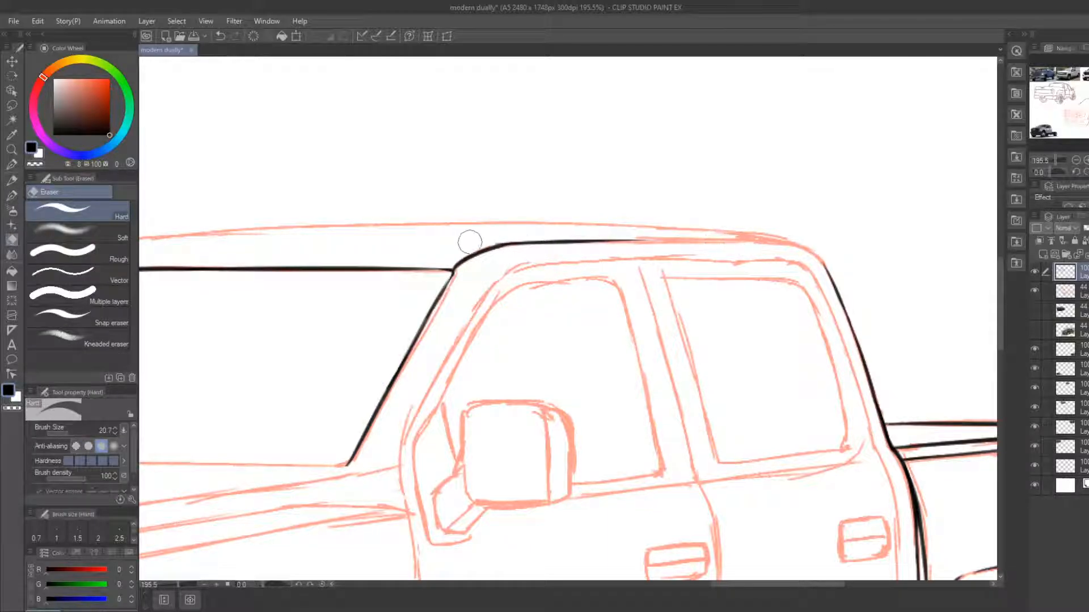
Extend the near roof rail line back to the cab's rear roof corner and clean up the join
key(b)
drag(592, 241, 807, 251)
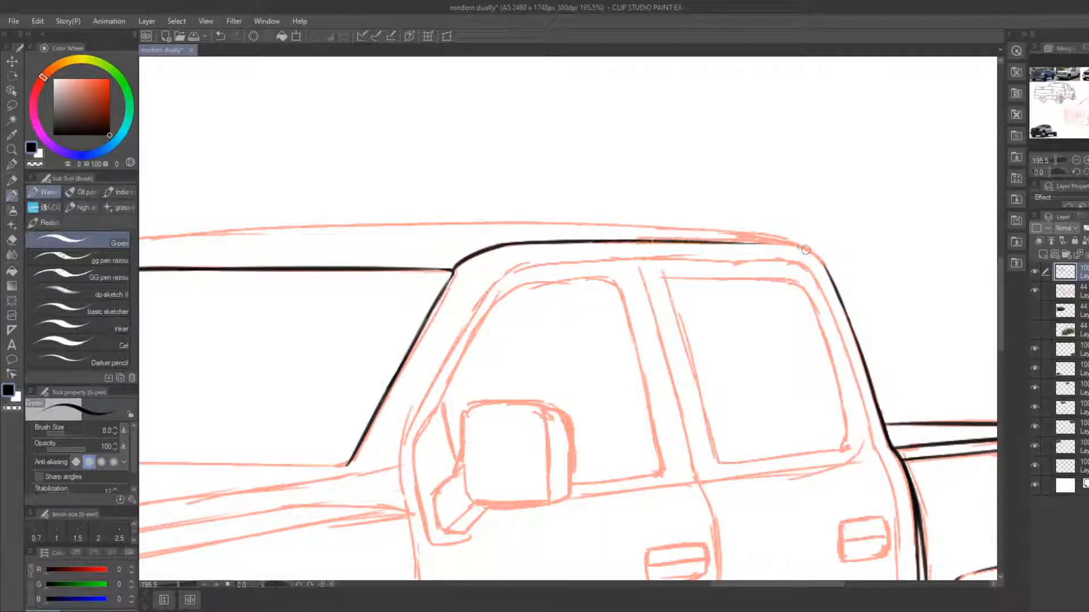
key(e)
mouse_move(666, 250)
mouse_down()
mouse_move(794, 248)
mouse_move(742, 246)
mouse_move(769, 241)
mouse_move(818, 256)
mouse_move(556, 275)
mouse_move(597, 280)
mouse_move(574, 264)
mouse_move(614, 314)
mouse_up()
key(b)
key(e)
key(b)
Ink the outer edge of the far windshield pillar from the hood up toward the roof
mouse_move(446, 365)
mouse_down()
mouse_move(670, 355)
mouse_move(816, 363)
mouse_up()
drag(594, 355, 832, 378)
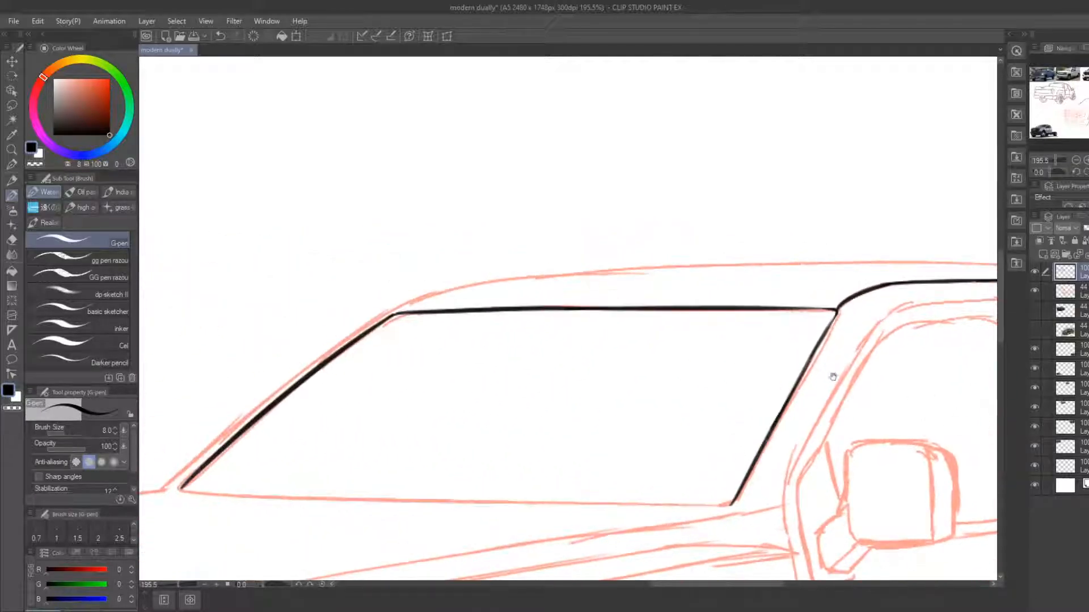
drag(162, 489, 256, 415)
key(ctrl+z)
drag(161, 491, 234, 432)
key(ctrl+z)
drag(160, 490, 271, 396)
drag(234, 427, 367, 332)
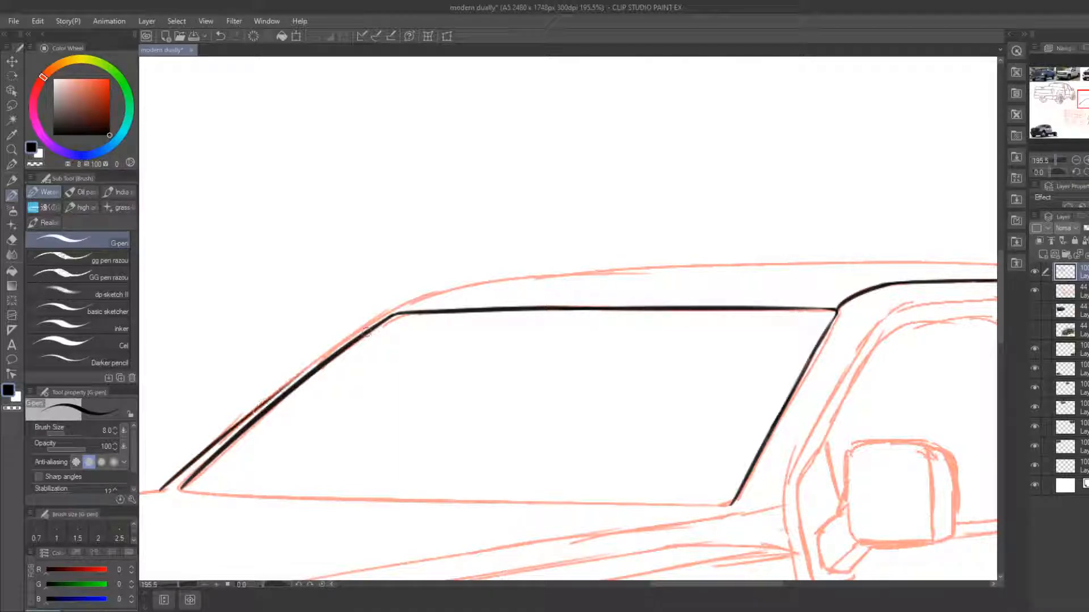
Ink the roof's upper outline from the far pillar around the front corner and back above the windshield
mouse_move(278, 392)
mouse_down()
mouse_move(392, 311)
mouse_move(506, 284)
mouse_up()
key(ctrl+z)
drag(379, 318, 474, 284)
key(ctrl+z)
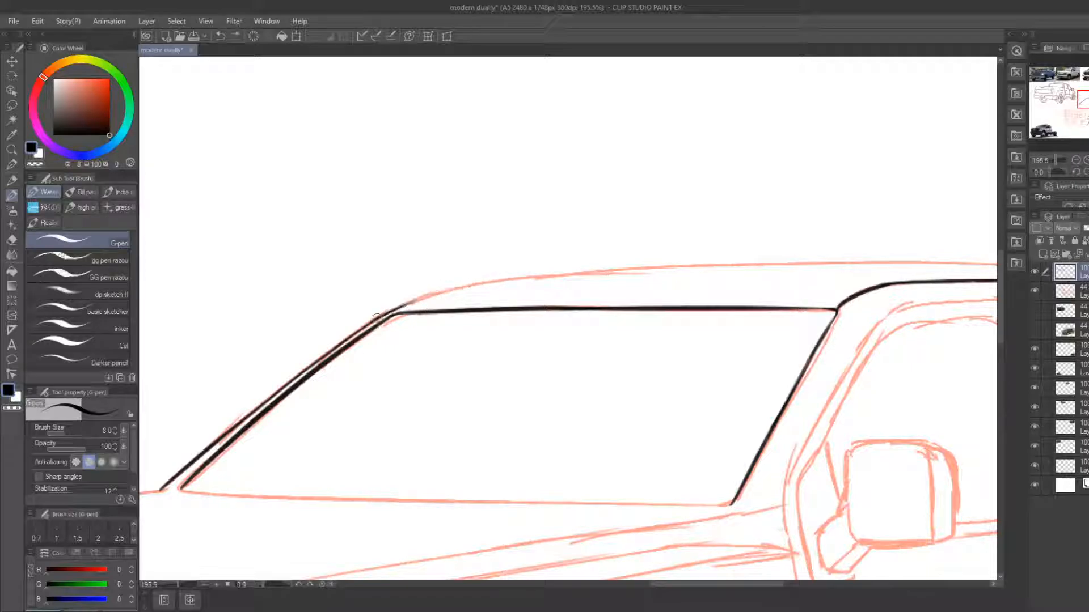
mouse_move(377, 317)
mouse_down()
mouse_move(445, 289)
mouse_move(742, 274)
mouse_up()
key(ctrl+z)
drag(445, 290, 747, 271)
key(ctrl+z)
drag(459, 286, 653, 271)
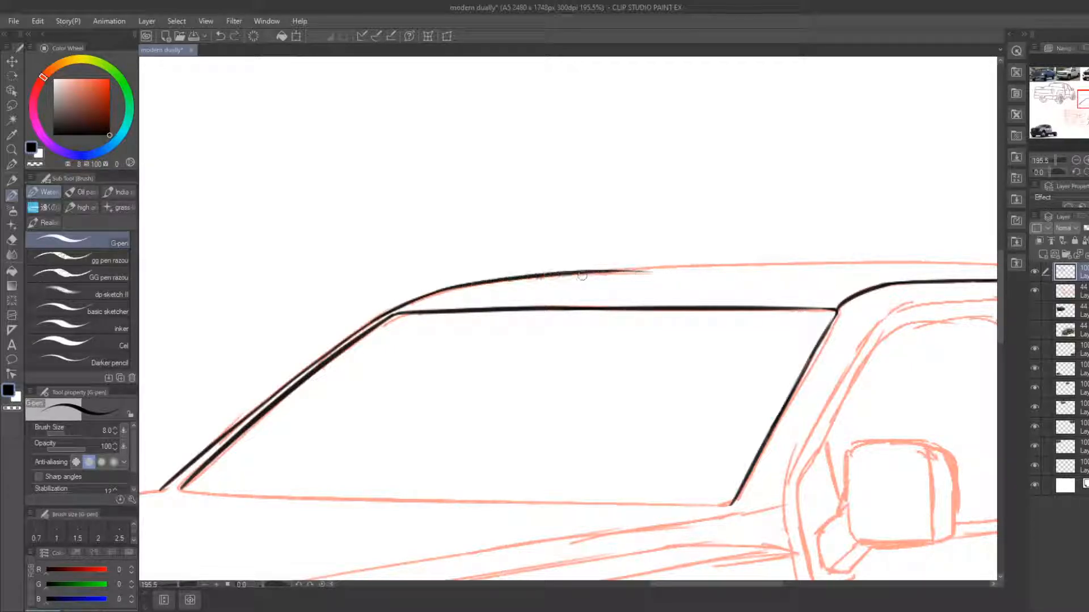
mouse_move(568, 275)
mouse_down()
mouse_move(871, 264)
mouse_move(579, 275)
mouse_up()
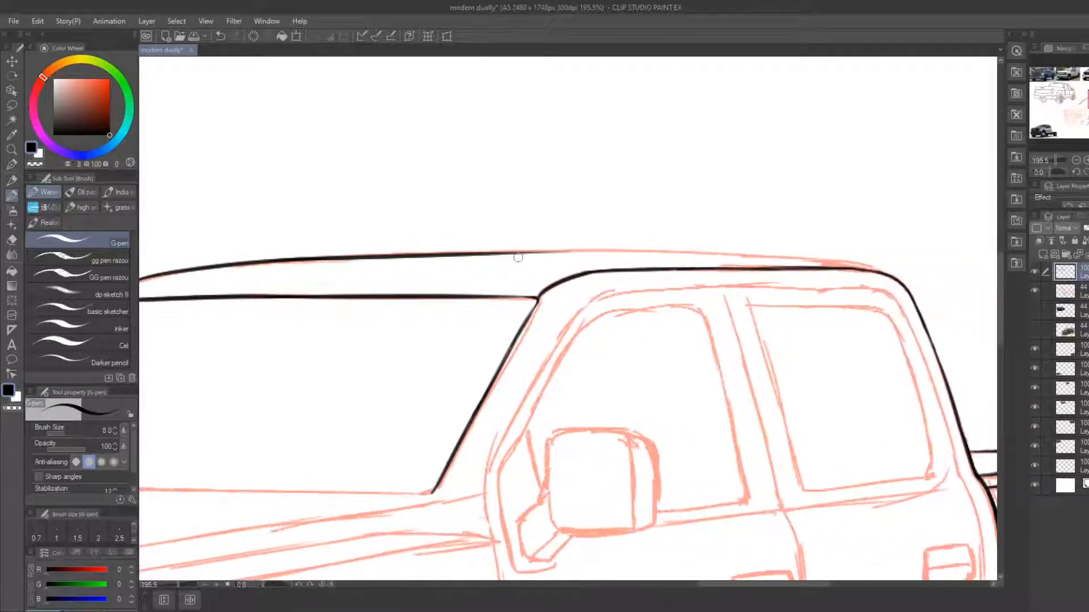
Extend the roof's upper outline back until it merges with the roof rail at the cab's rear corner
drag(499, 254, 763, 267)
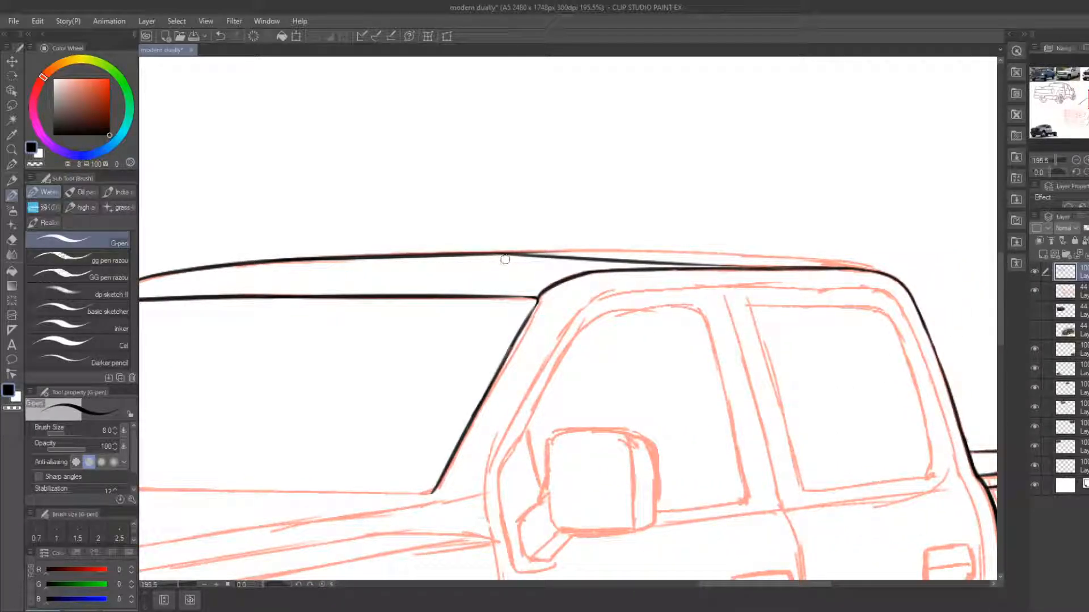
key(ctrl+z)
drag(502, 253, 606, 252)
drag(460, 256, 803, 271)
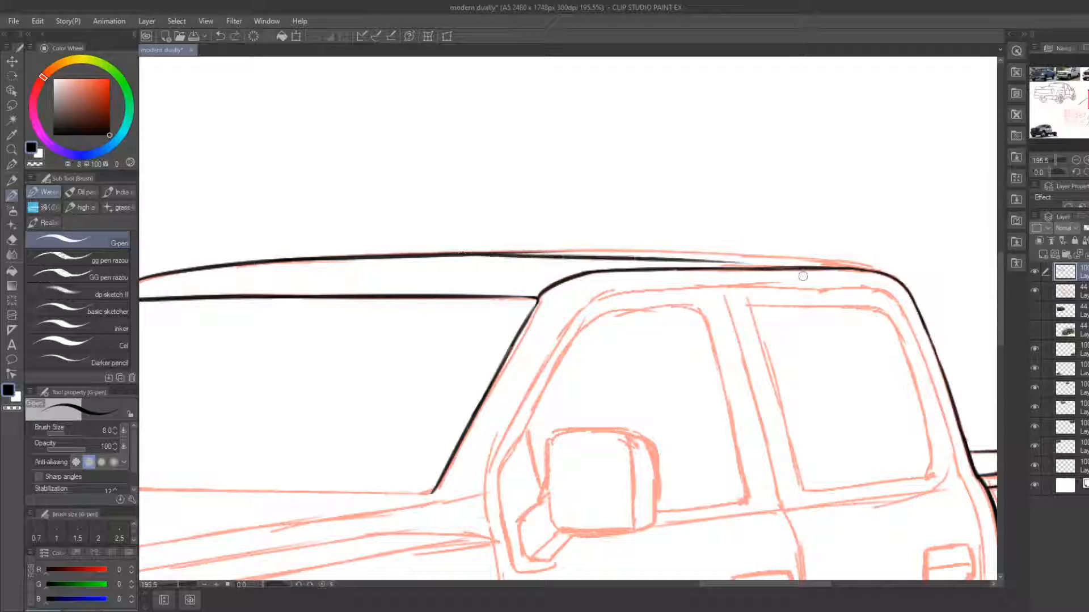
key(ctrl+z)
drag(474, 256, 832, 271)
key(ctrl+z)
drag(486, 258, 817, 253)
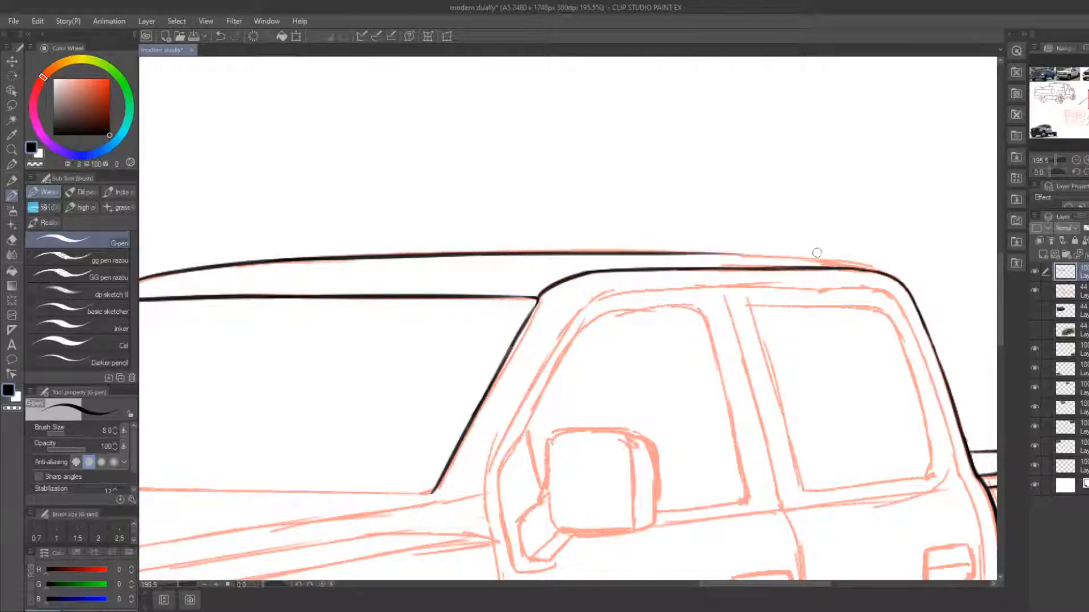
drag(658, 256, 881, 274)
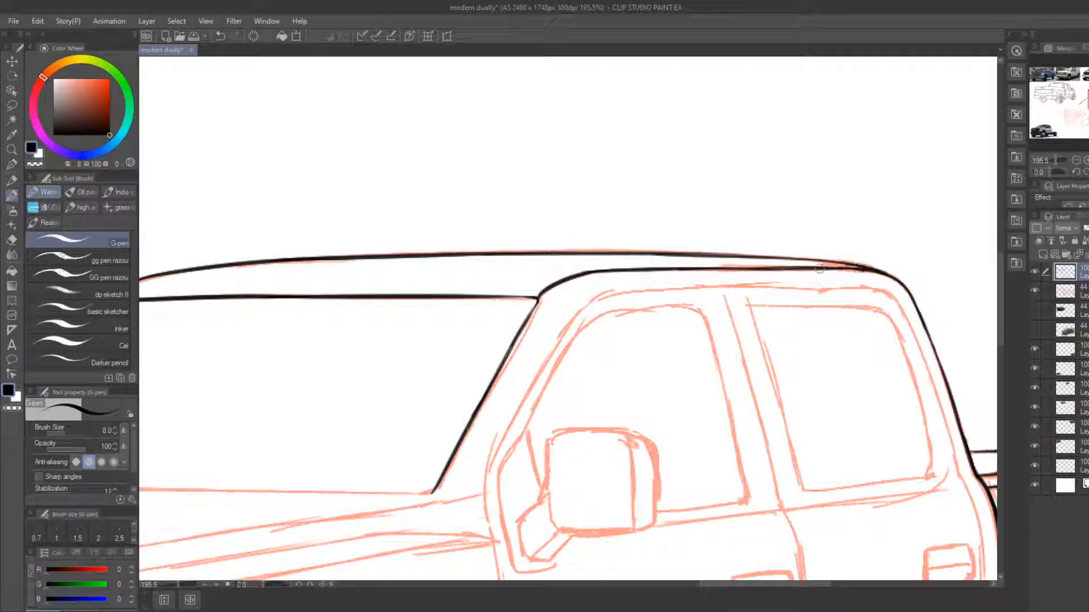
Ink a short connecting line from the windshield's far upper corner into the roof's upper outline
click(12, 150)
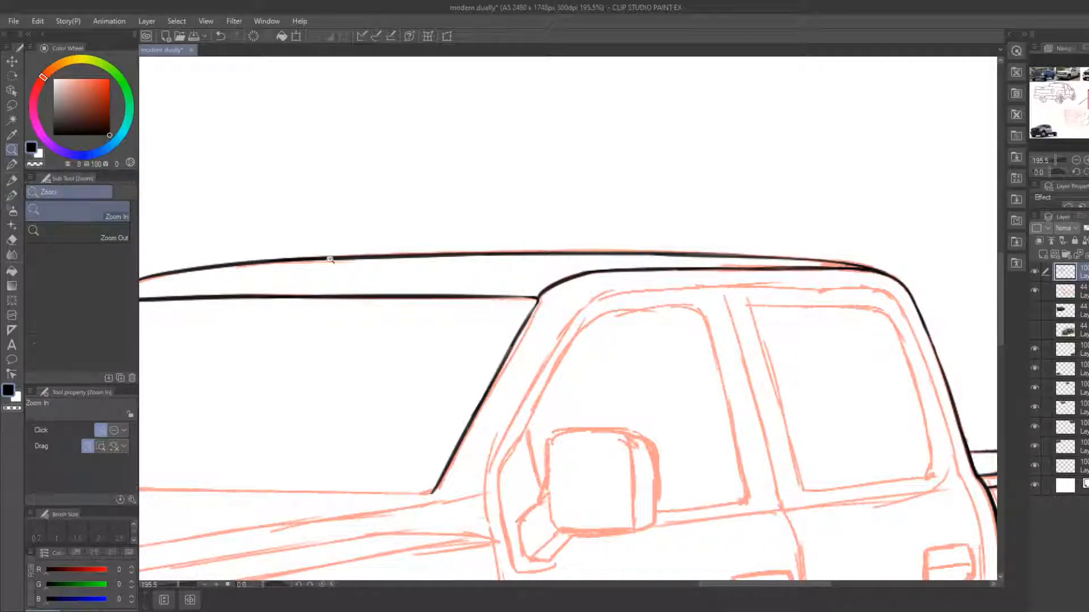
drag(376, 278, 412, 290)
drag(447, 335, 454, 241)
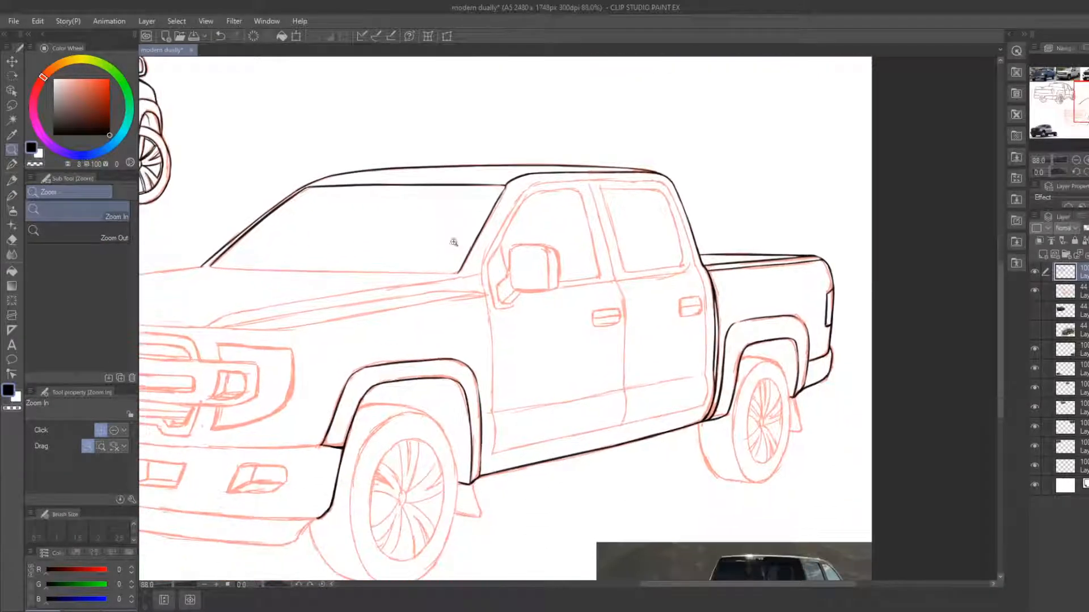
drag(460, 284, 544, 271)
drag(405, 166, 482, 165)
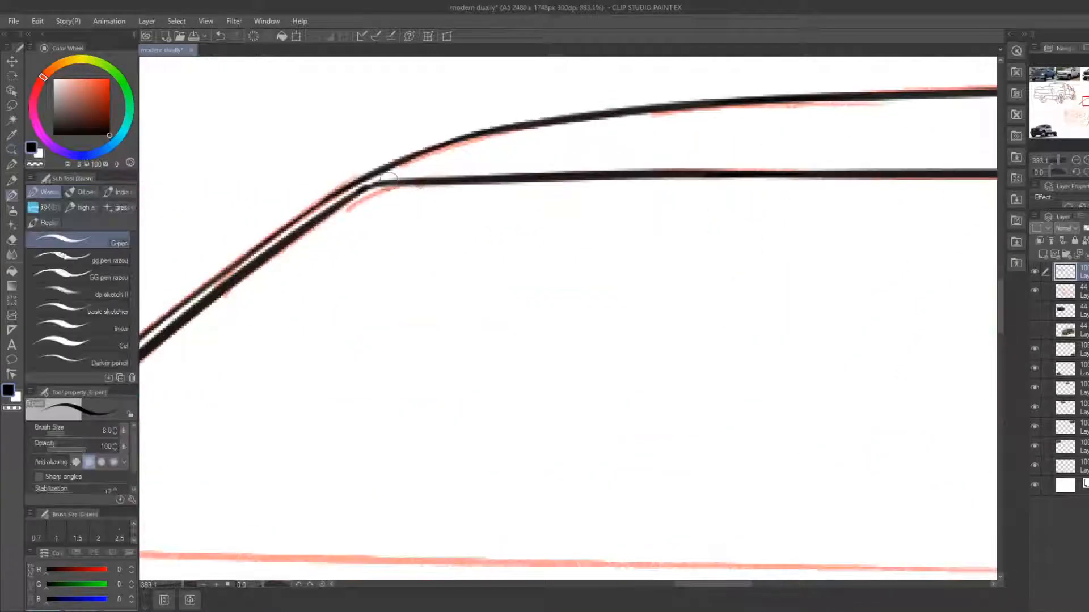
drag(386, 183, 517, 134)
drag(423, 159, 585, 115)
Ink the hood's front corner outline rising from the top of the grille
click(12, 149)
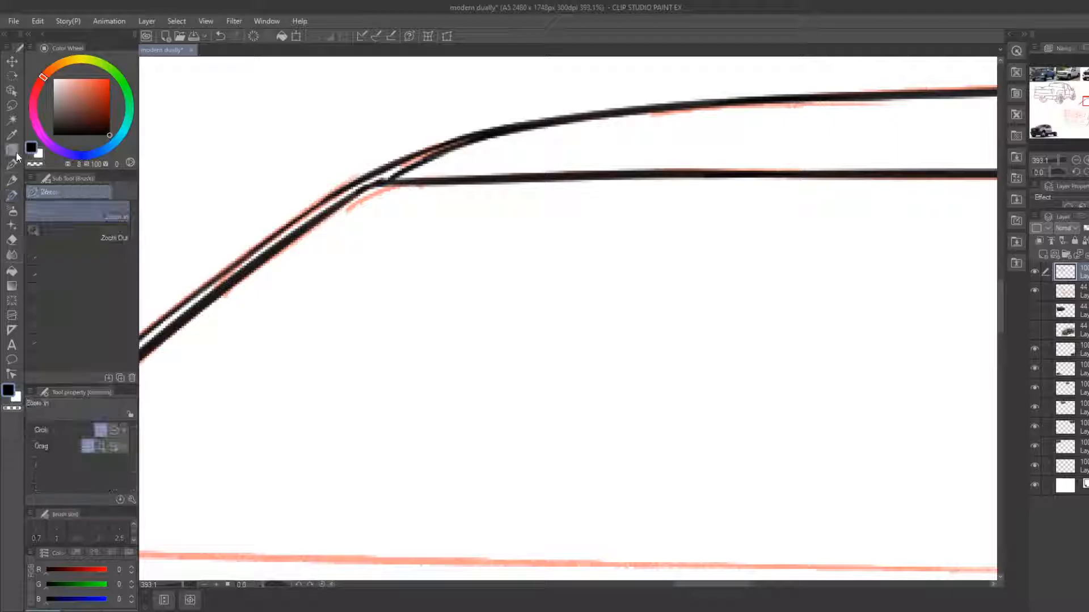
drag(358, 311, 335, 309)
drag(381, 381, 473, 284)
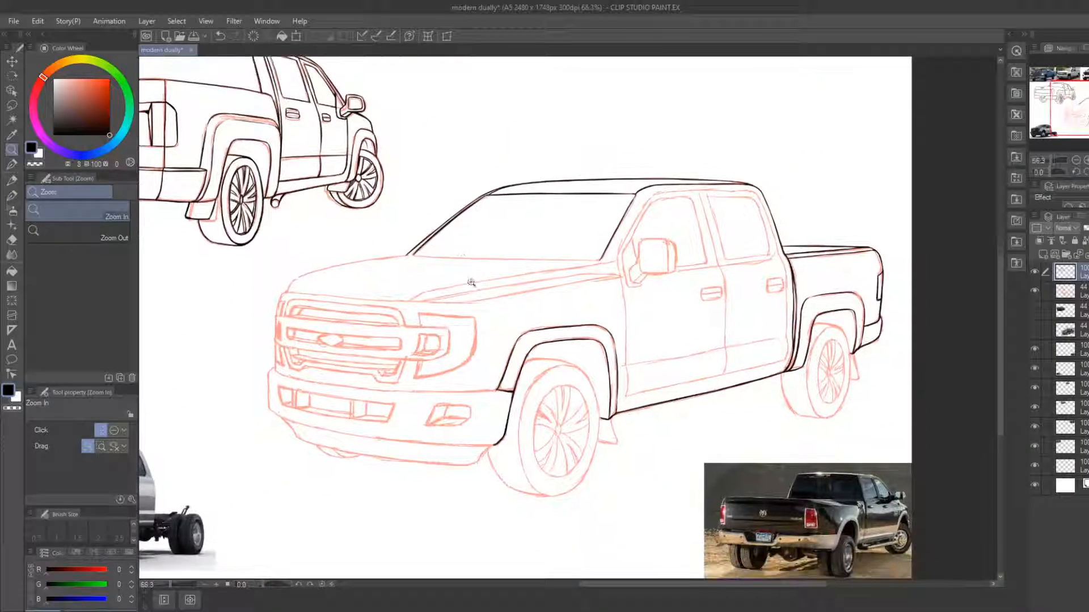
drag(395, 319, 406, 317)
drag(336, 257, 434, 280)
drag(365, 268, 410, 321)
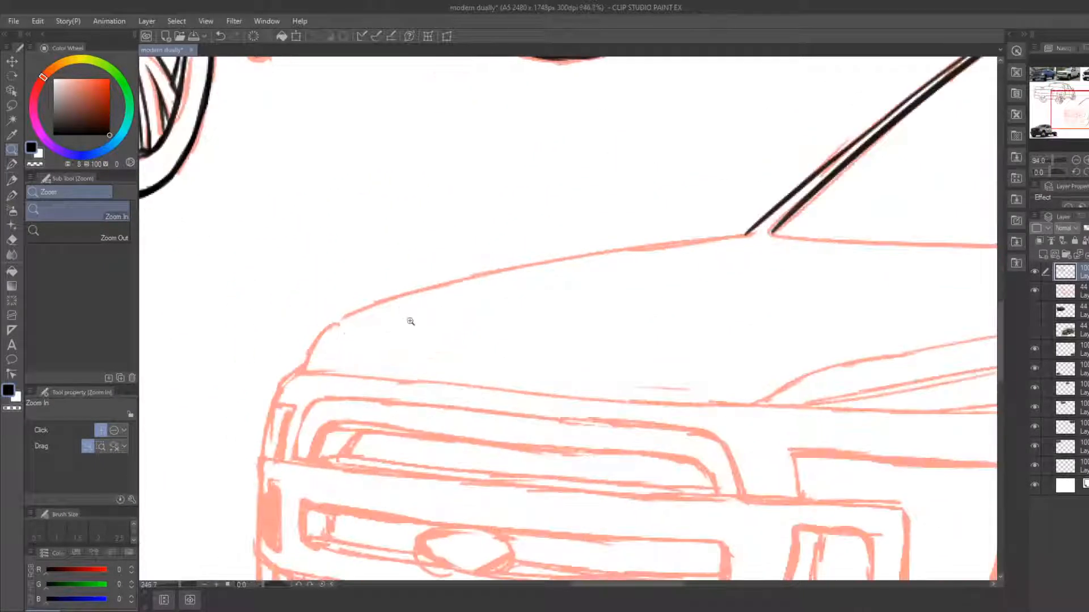
drag(332, 360, 287, 389)
click(11, 195)
drag(237, 414, 295, 349)
key(e)
Ink the hood's far top edge from its front corner back to the base of the far windshield pillar
mouse_move(267, 377)
mouse_down()
mouse_move(335, 339)
mouse_move(536, 295)
mouse_up()
mouse_move(428, 319)
mouse_down()
mouse_move(624, 271)
mouse_move(526, 286)
mouse_move(659, 270)
mouse_up()
key(b)
drag(538, 290, 684, 269)
drag(584, 282, 709, 260)
key(e)
Ink the far half of the windshield's lower edge, redrawing the stroke until it follows the sketch
mouse_move(794, 295)
mouse_down()
mouse_move(212, 264)
mouse_move(272, 278)
mouse_up()
key(b)
drag(226, 249, 647, 265)
key(ctrl+z)
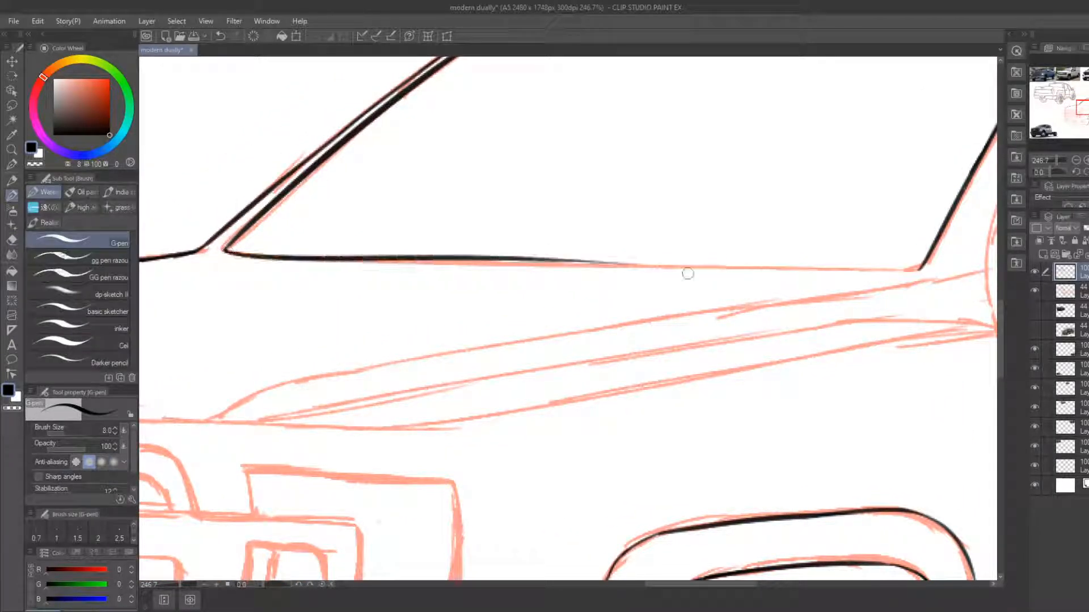
key(ctrl+z)
drag(226, 250, 669, 260)
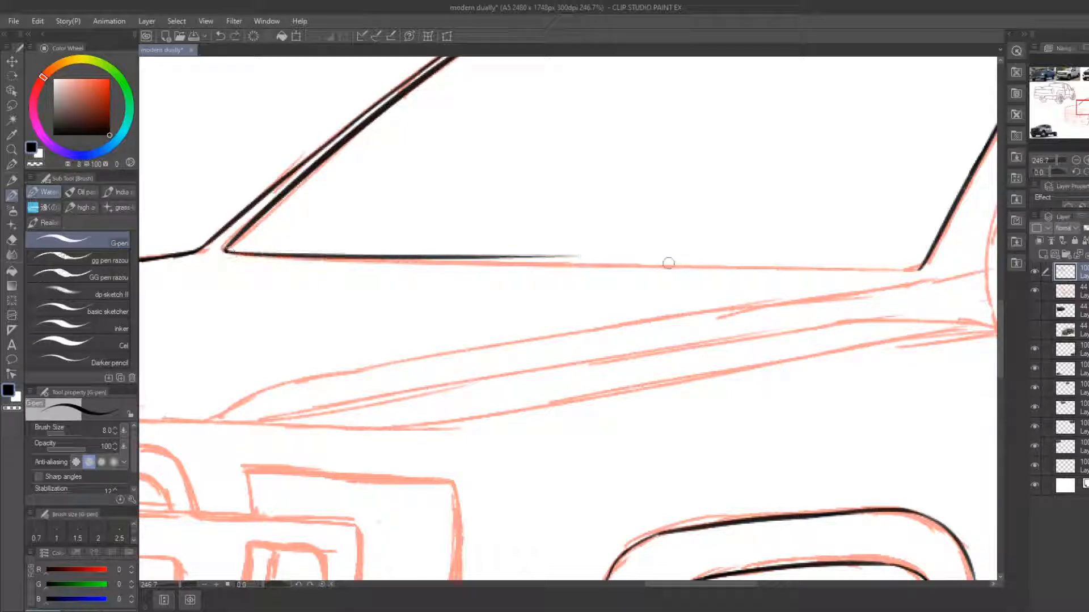
key(ctrl+z)
drag(247, 255, 916, 269)
key(ctrl+z)
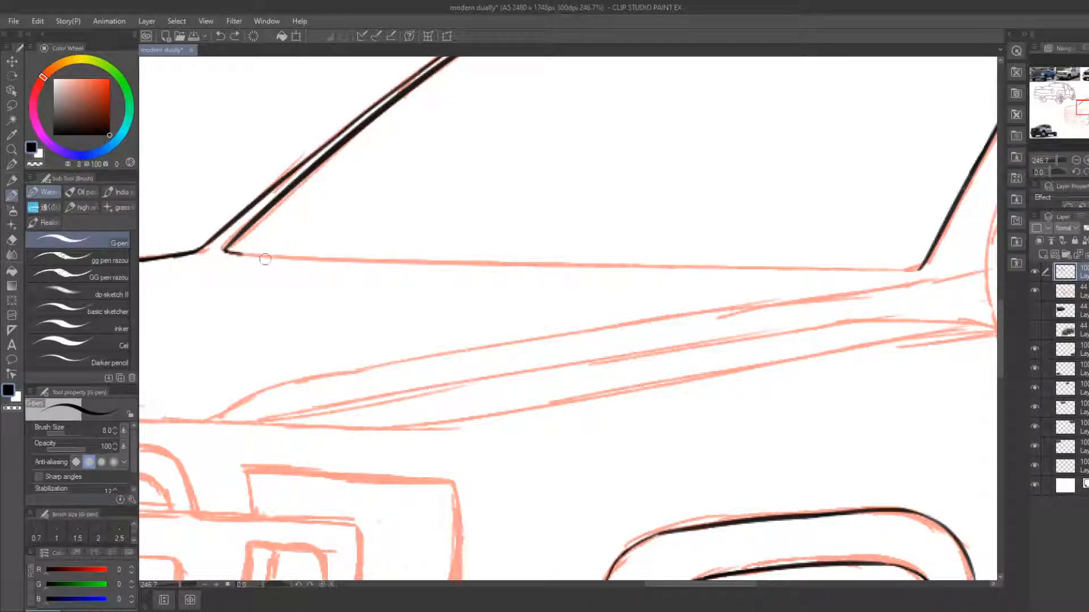
drag(227, 253, 578, 274)
key(ctrl+z)
drag(229, 256, 556, 269)
Extend the windshield's lower edge to the near side and round it into the near pillar line
drag(442, 265, 778, 267)
key(ctrl+z)
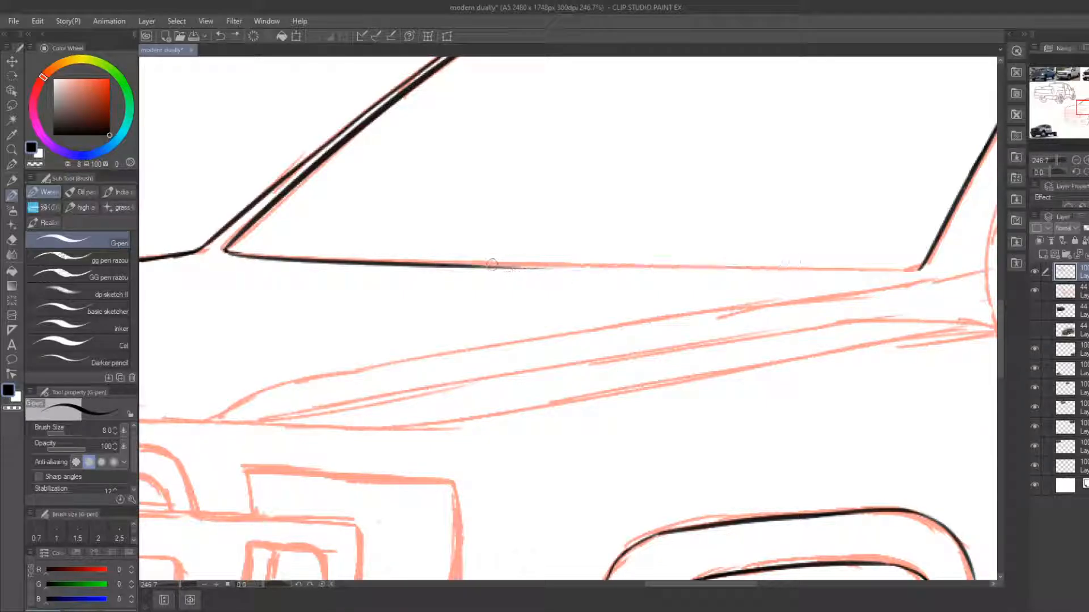
drag(493, 265, 847, 267)
key(ctrl+z)
drag(442, 261, 850, 264)
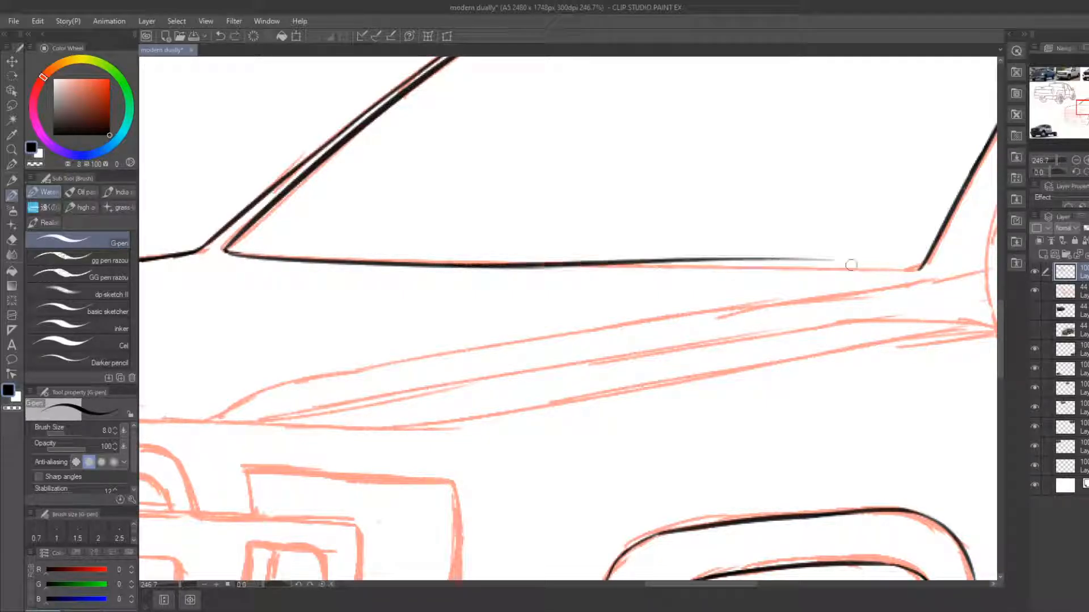
key(ctrl+z)
drag(441, 266, 860, 266)
key(ctrl+z)
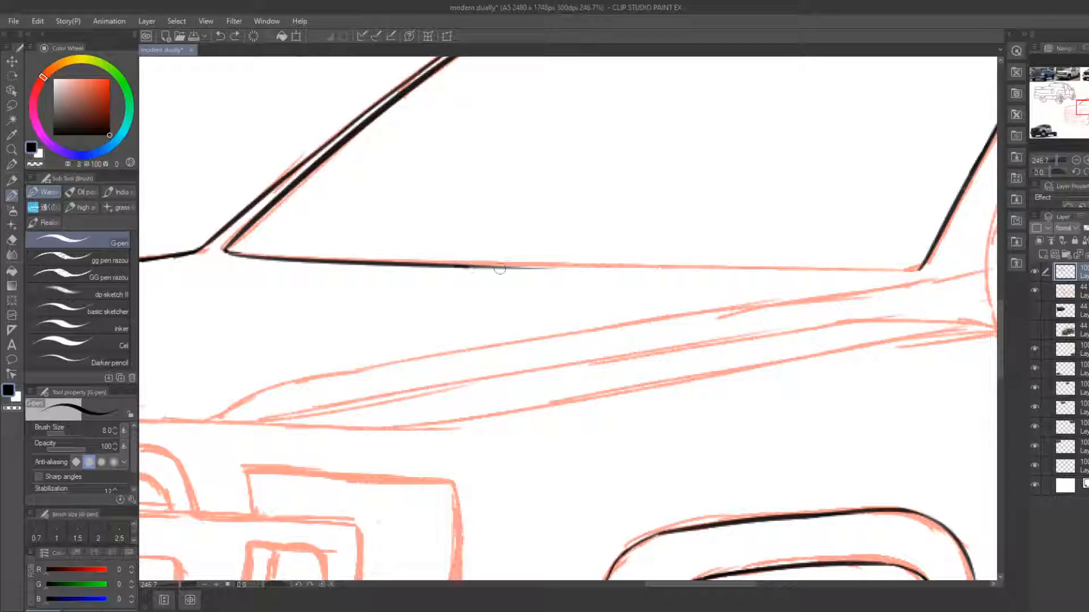
drag(499, 268, 856, 270)
drag(749, 267, 862, 269)
mouse_move(790, 267)
mouse_down()
mouse_move(915, 263)
mouse_move(904, 270)
mouse_move(930, 273)
mouse_move(948, 262)
mouse_move(902, 264)
mouse_move(932, 250)
mouse_up()
key(e)
key(b)
Ink the front door frame's leading edge from the fender line up along the windshield pillar and thin the stroke
mouse_move(909, 288)
mouse_down()
mouse_move(454, 318)
mouse_move(403, 383)
mouse_up()
mouse_move(501, 425)
mouse_down()
mouse_move(497, 321)
mouse_move(510, 287)
mouse_up()
key(e)
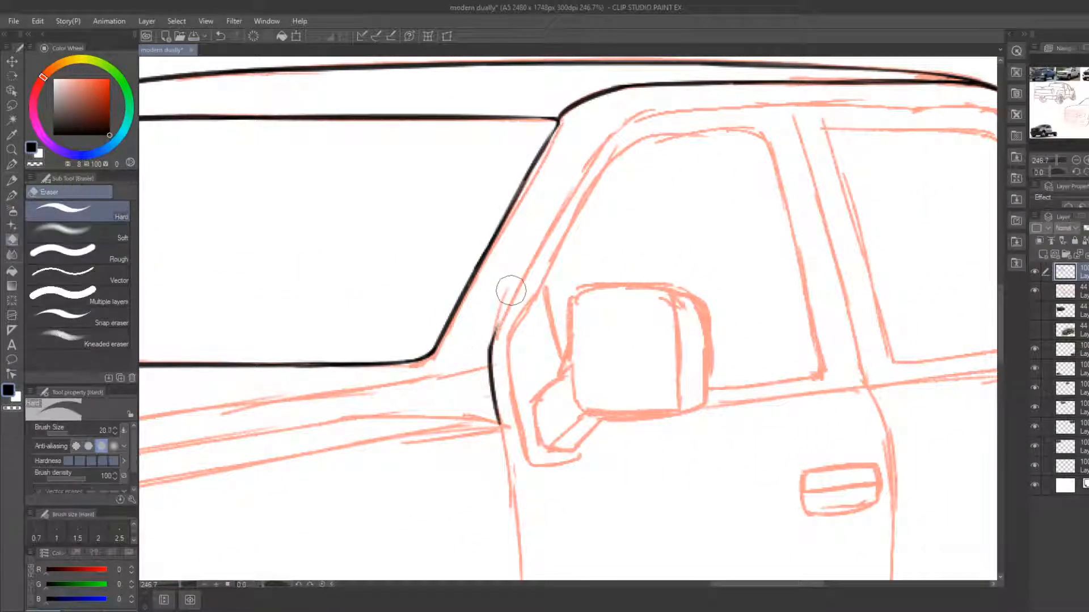
key(b)
drag(491, 347, 606, 139)
key(e)
drag(502, 318, 572, 195)
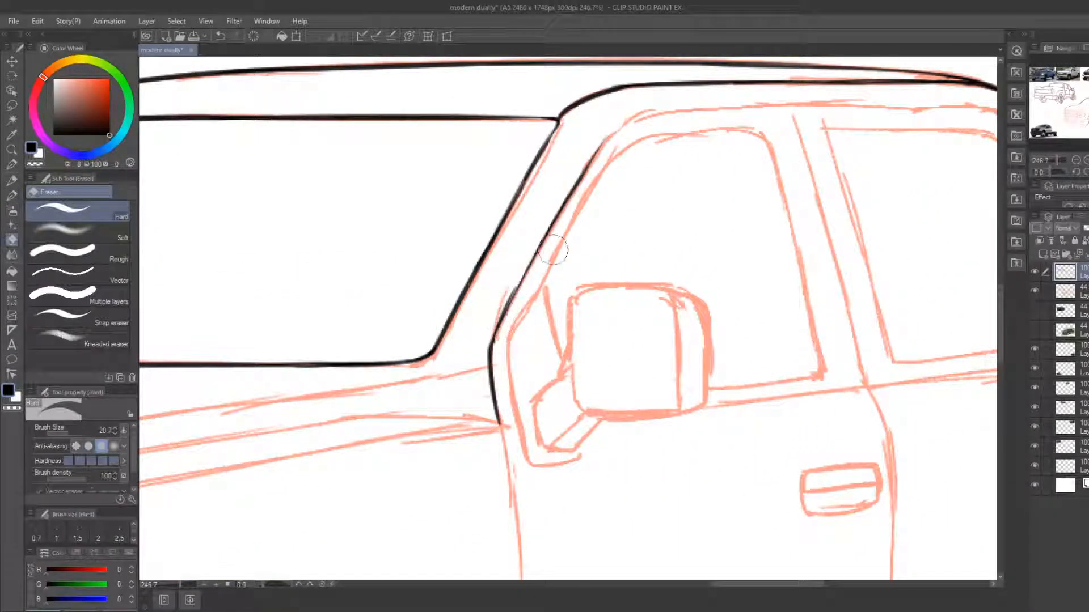
key(b)
drag(490, 343, 561, 210)
Ink the door frame's upper edge below the roof rail toward the cab's rear corner, trimming and redrawing its rear part
mouse_move(609, 184)
mouse_down()
mouse_move(337, 325)
mouse_move(354, 275)
mouse_move(426, 256)
mouse_move(647, 262)
mouse_up()
key(e)
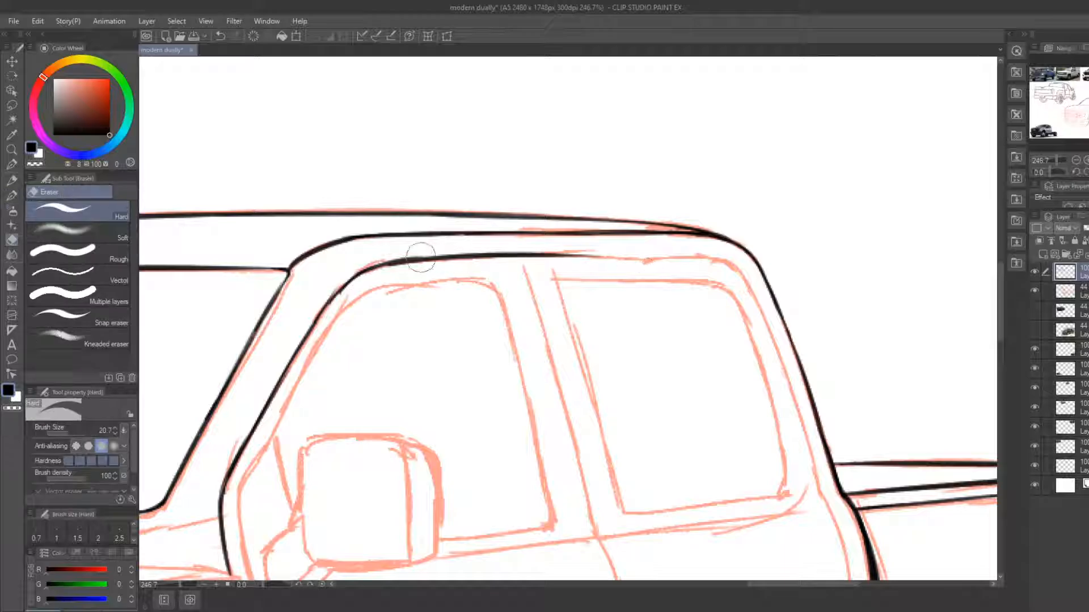
drag(418, 251, 684, 255)
key(b)
key(e)
drag(479, 263, 703, 258)
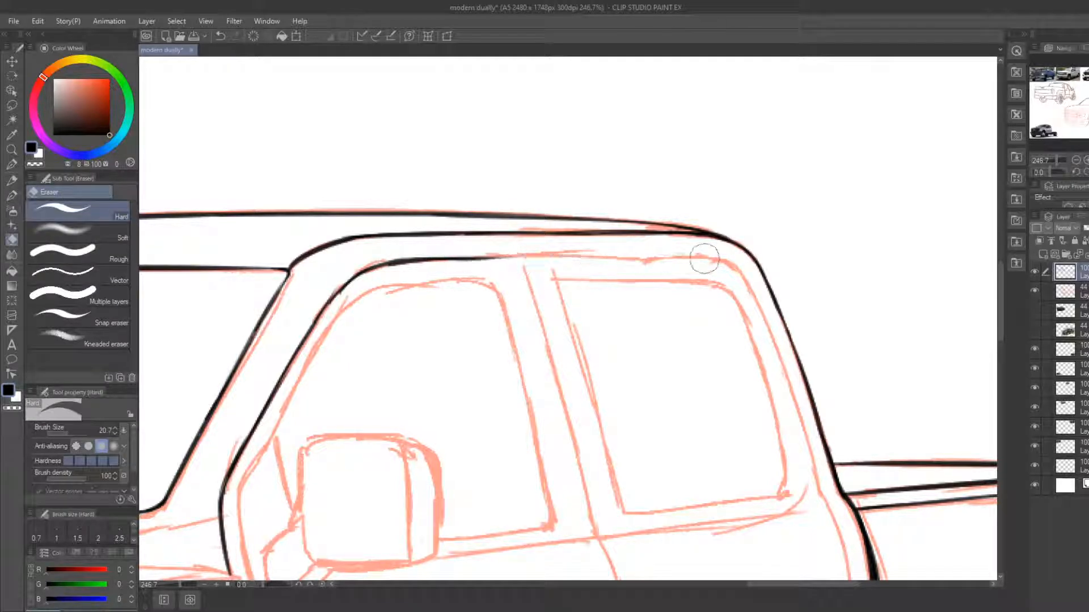
key(b)
mouse_move(456, 261)
mouse_down()
mouse_move(714, 259)
mouse_move(507, 278)
mouse_up()
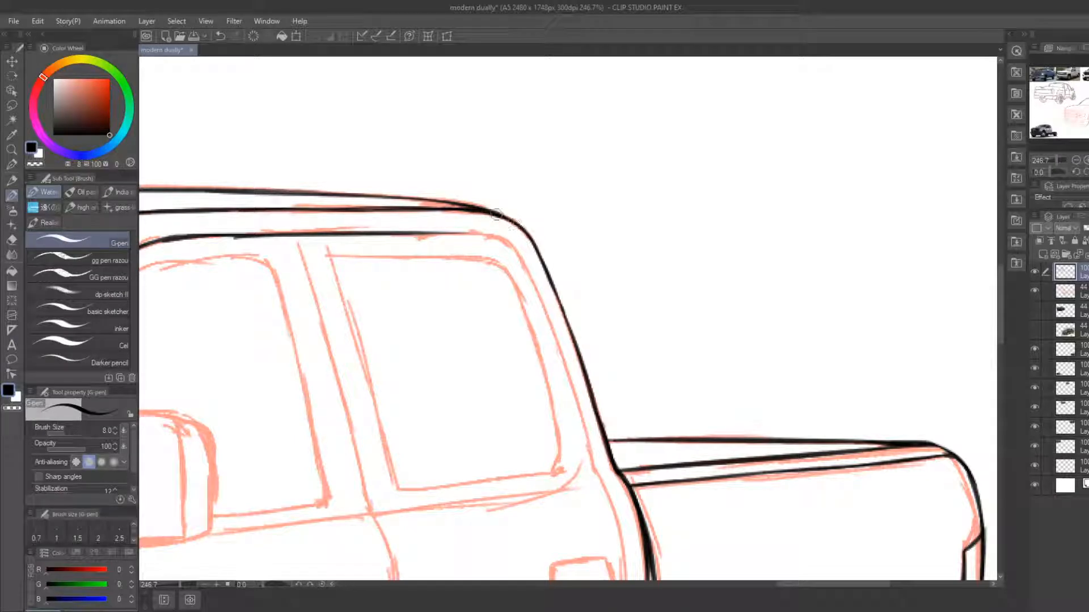
Ink the rear door's back edge from the roof rail corner down the rear pillar to the lower body line, trimming the stroke
mouse_move(425, 232)
mouse_down()
mouse_move(510, 247)
mouse_move(583, 422)
mouse_move(559, 347)
mouse_move(559, 278)
mouse_move(588, 307)
mouse_move(628, 446)
mouse_up()
drag(610, 481, 602, 319)
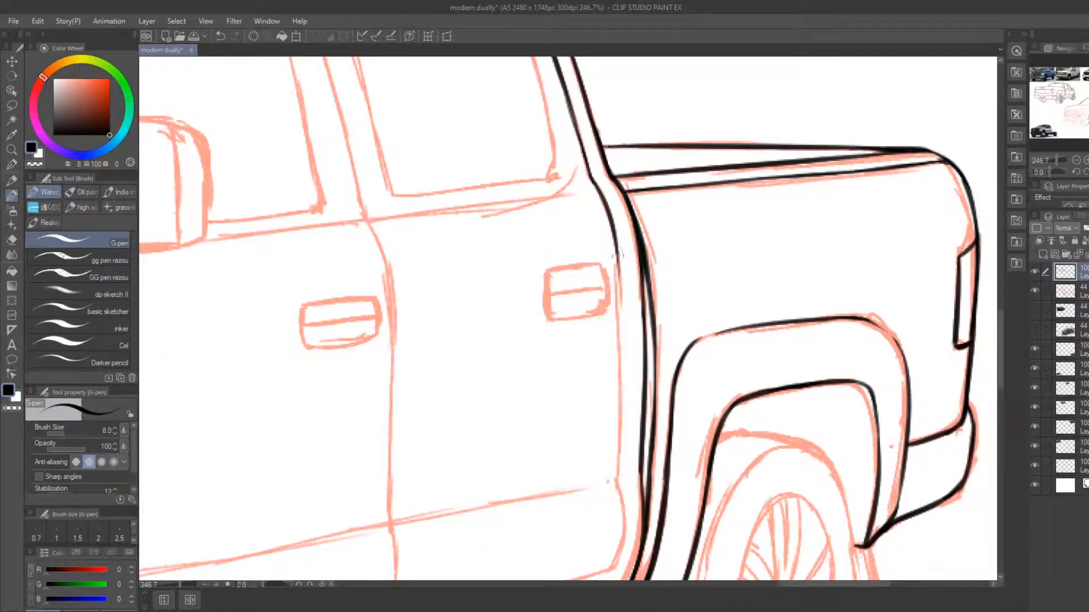
key(e)
mouse_move(617, 252)
mouse_down()
mouse_move(611, 478)
mouse_move(619, 263)
mouse_move(615, 476)
mouse_move(606, 466)
mouse_move(625, 332)
mouse_move(640, 367)
mouse_up()
key(b)
key(e)
key(b)
Ink the curved lowest section of the rear door's back edge below the body line, redrawing it to follow the sketch
drag(636, 327, 624, 439)
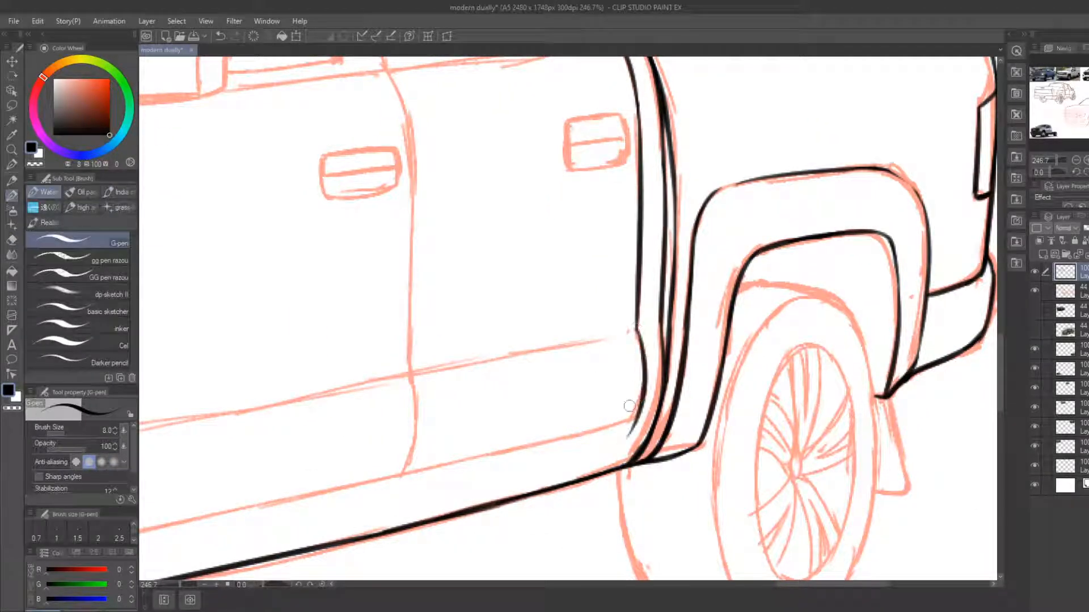
key(ctrl+z)
drag(636, 329, 630, 422)
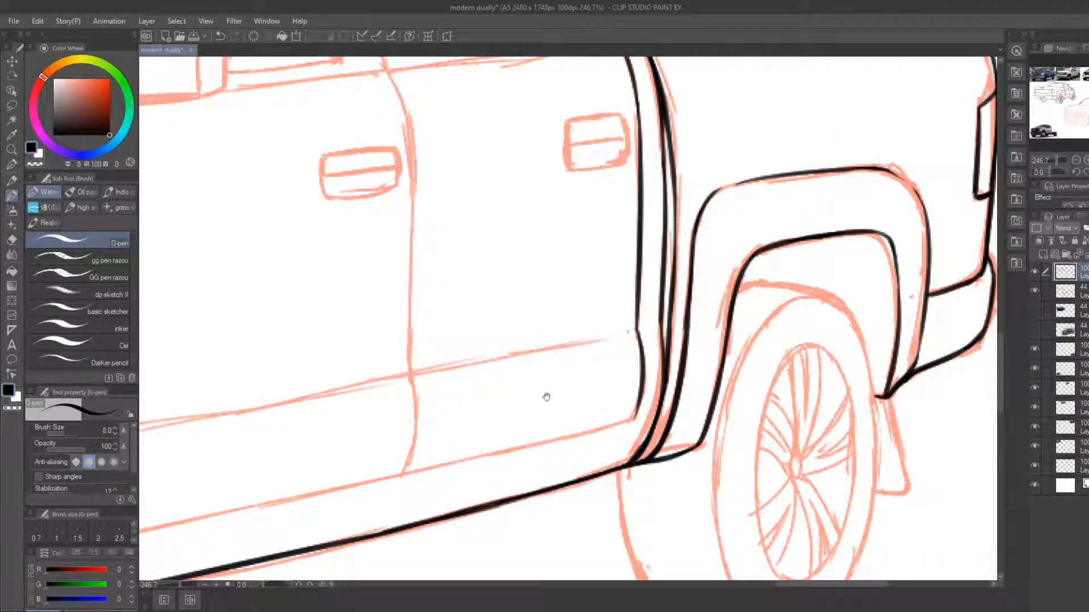
Ink the doors' lower edge above the rocker line from the front door backward, erasing and redrawing the part that strays from the sketch
mouse_move(546, 397)
mouse_down()
mouse_move(692, 338)
mouse_move(811, 317)
mouse_up()
drag(304, 472, 808, 385)
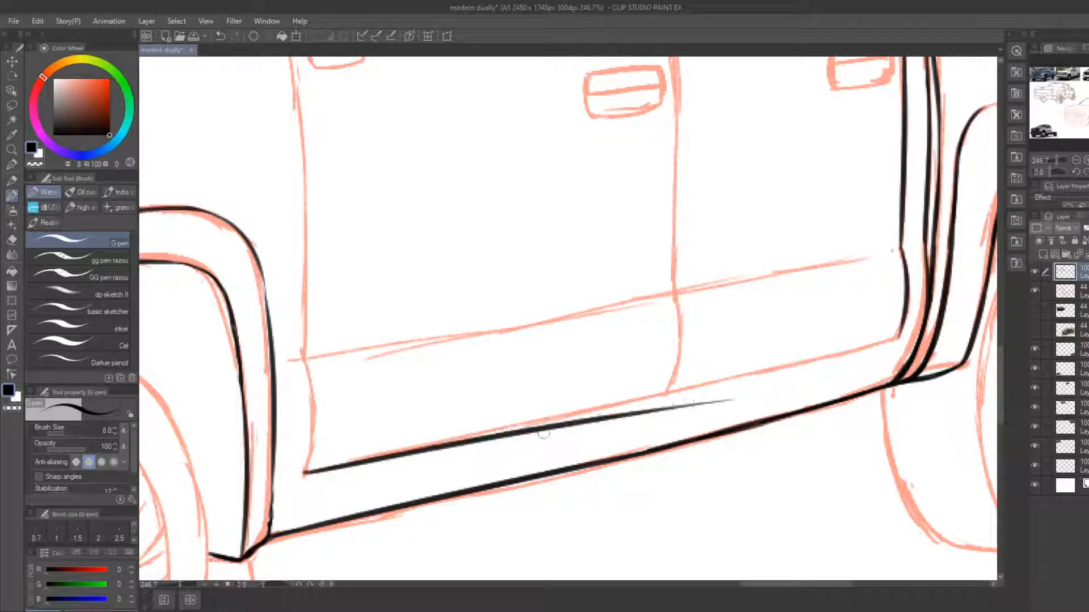
key(e)
drag(448, 452, 682, 397)
drag(602, 419, 787, 388)
key(b)
drag(438, 446, 789, 371)
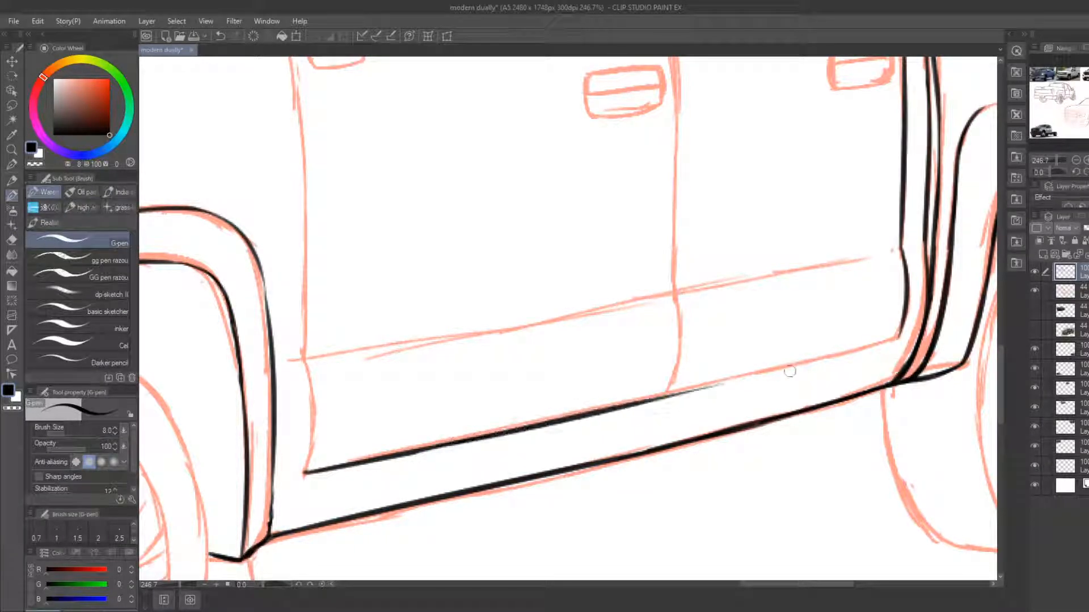
Extend the doors' lower edge into the rear door's rounded bottom corner and ink the front door's leading edge below the body line
drag(661, 399, 823, 361)
drag(699, 392, 824, 362)
key(e)
key(b)
drag(748, 380, 871, 350)
drag(796, 368, 898, 335)
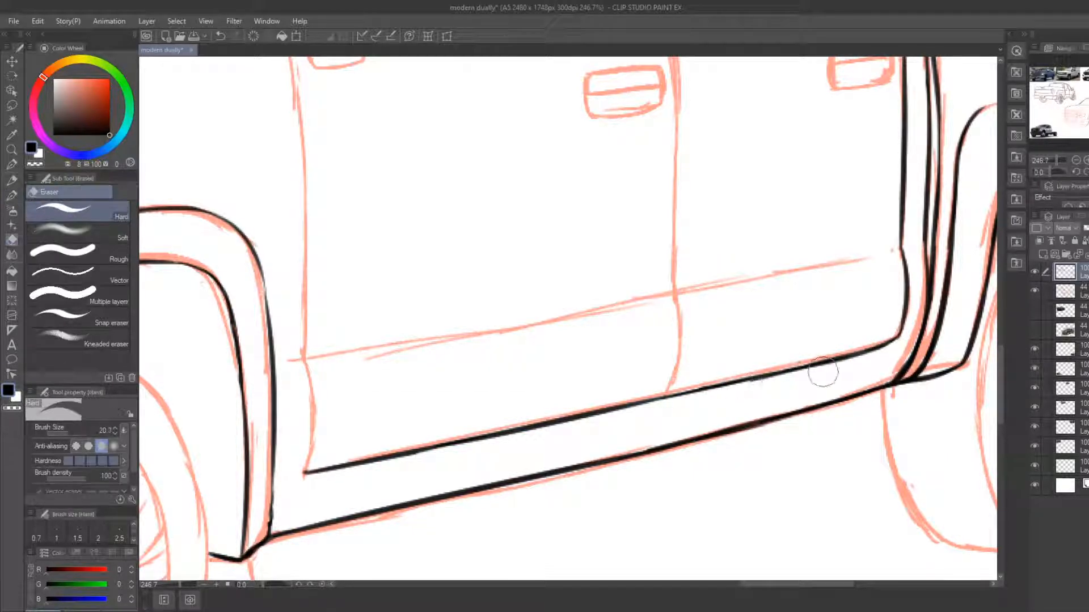
mouse_move(305, 362)
mouse_down()
mouse_move(306, 470)
mouse_move(315, 435)
mouse_up()
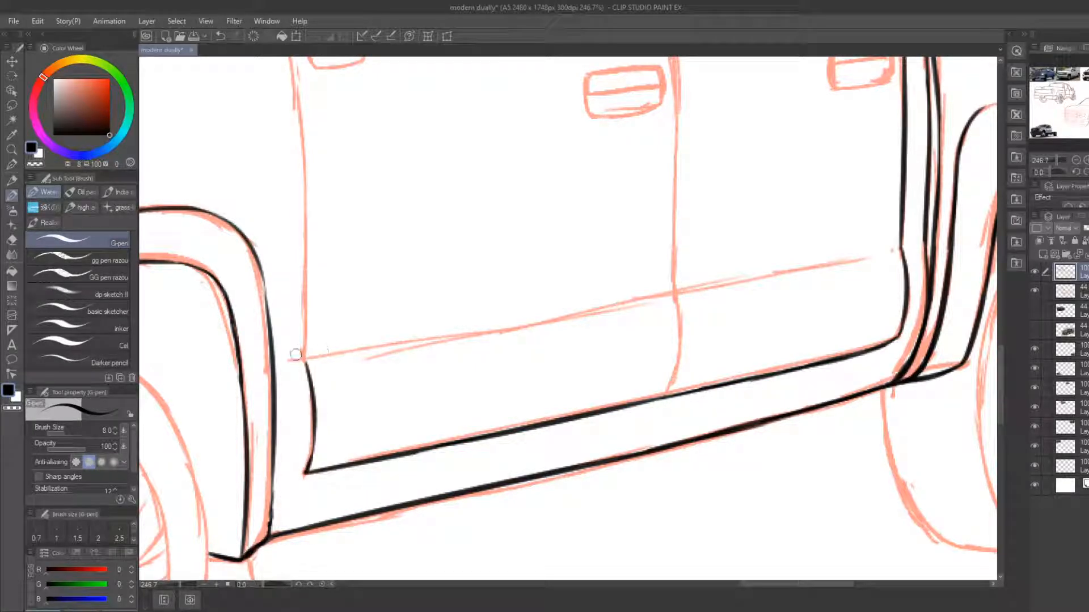
Ink the lower body line from the front wheel arch across the front door and past the door split
drag(275, 365, 589, 312)
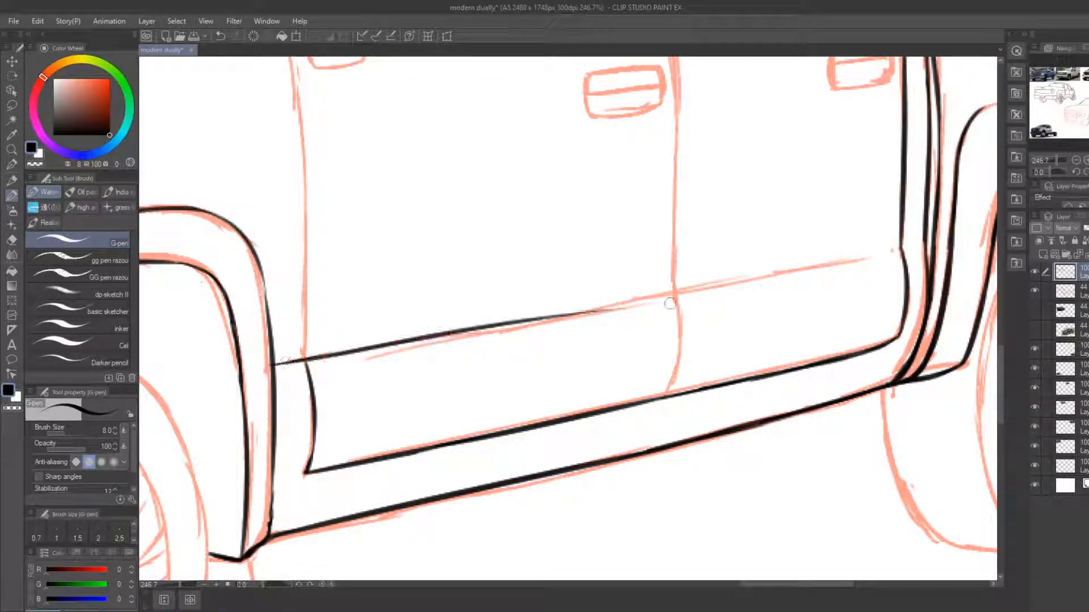
key(e)
key(b)
drag(525, 322, 792, 275)
key(e)
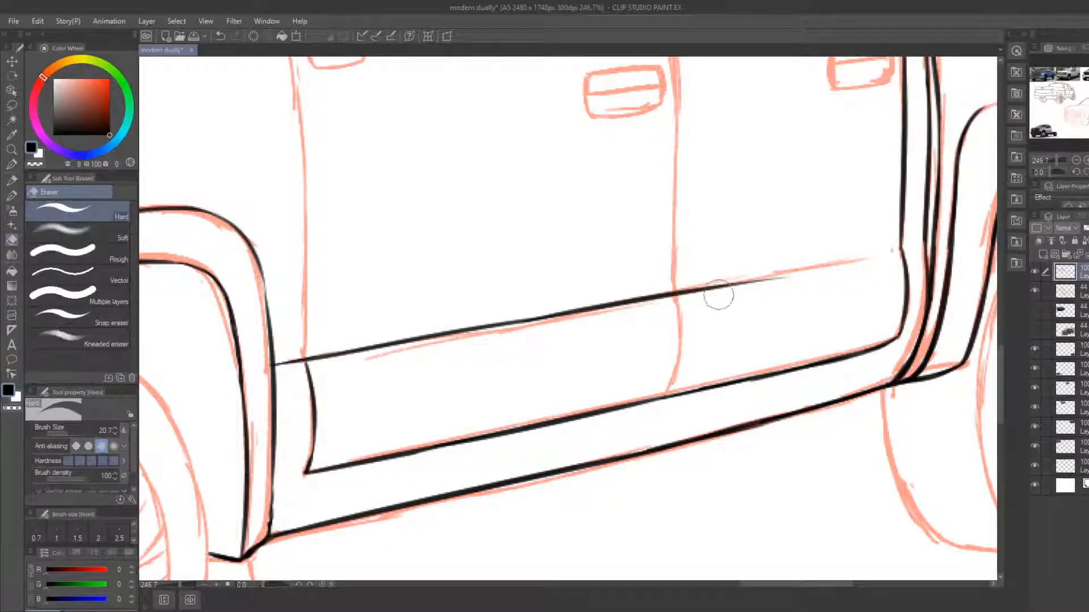
Continue the lower body line across the rear door to the cab's back edge, redrawing and thinning the rear part
key(b)
drag(719, 288, 877, 265)
key(e)
key(b)
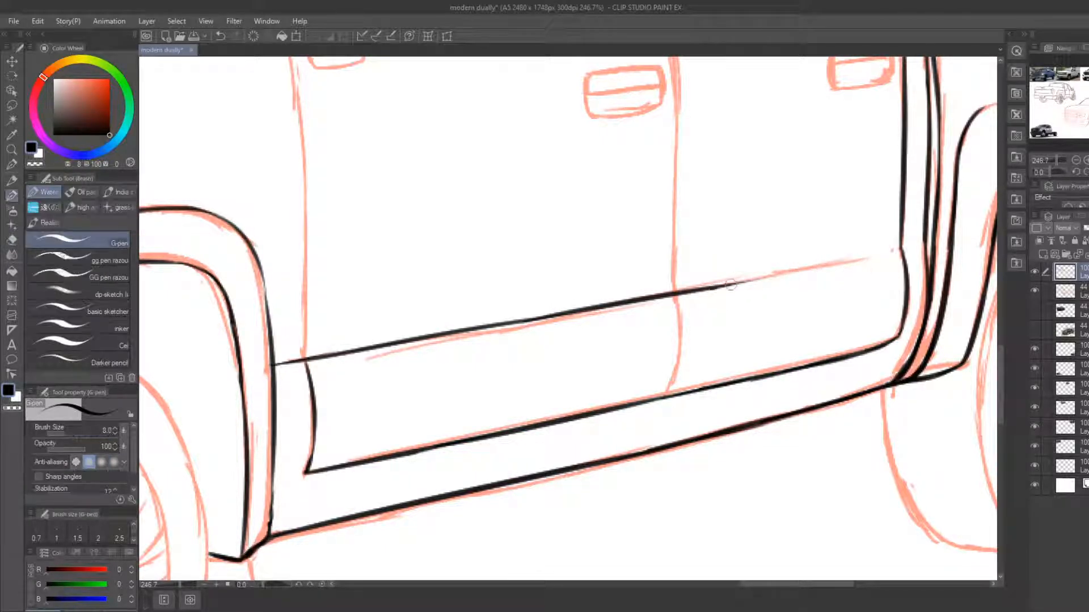
drag(723, 288, 854, 267)
drag(785, 276, 849, 270)
key(e)
drag(748, 290, 917, 248)
key(b)
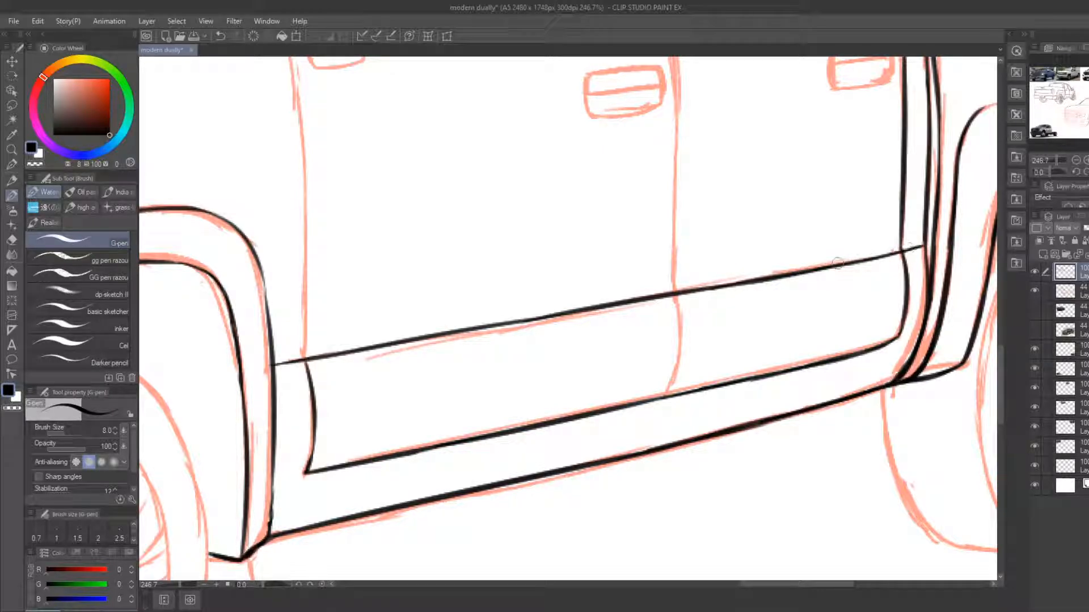
Extend the doors' lower edge forward from the front door's bottom corner to meet the front wheel arch
drag(274, 482, 310, 470)
key(e)
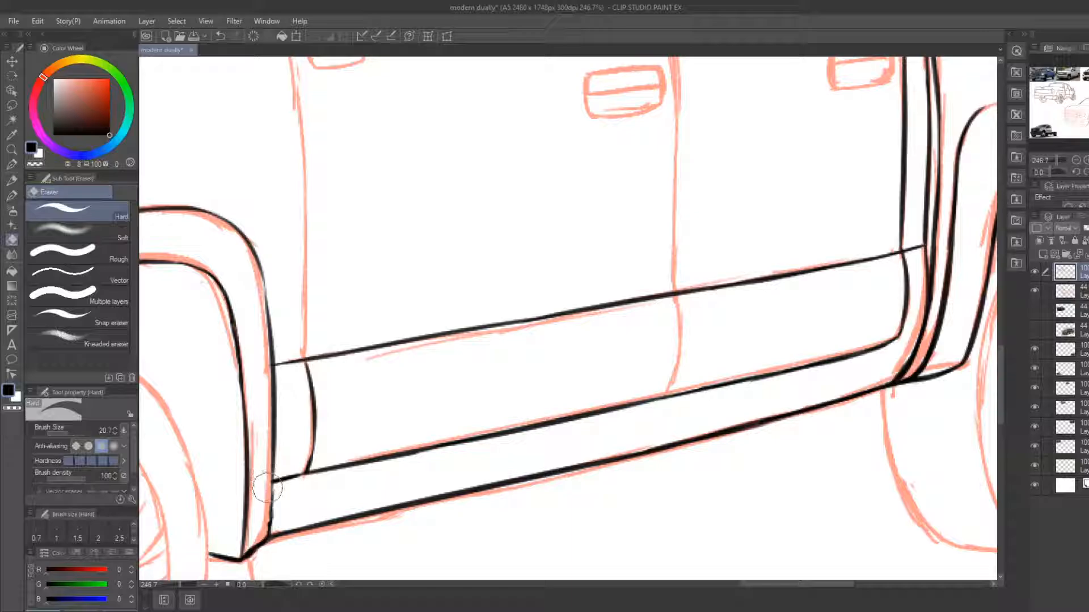
drag(422, 461, 436, 436)
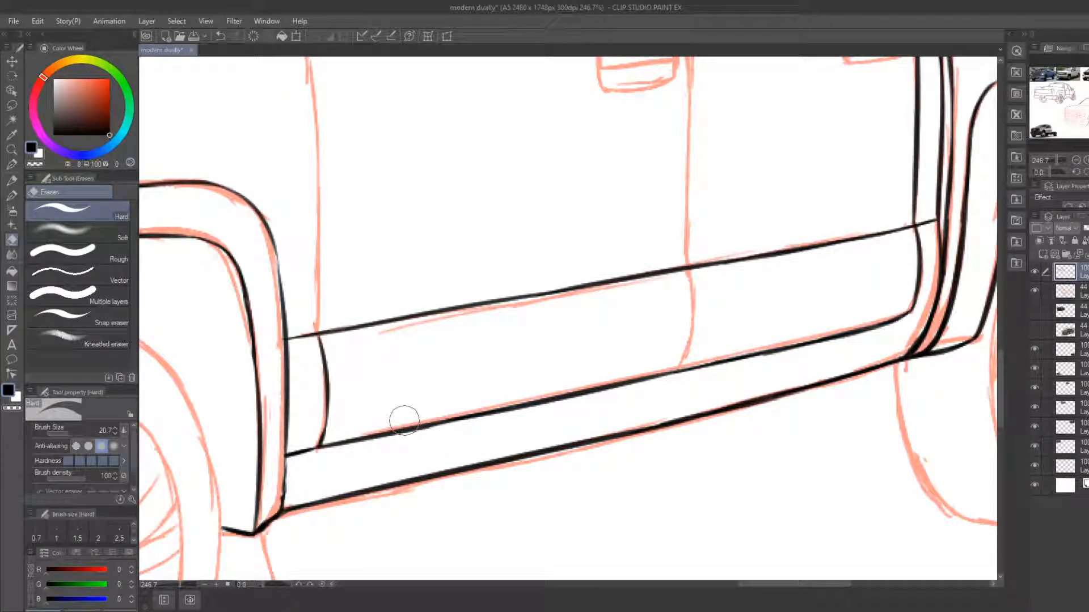
drag(575, 331, 520, 380)
key(b)
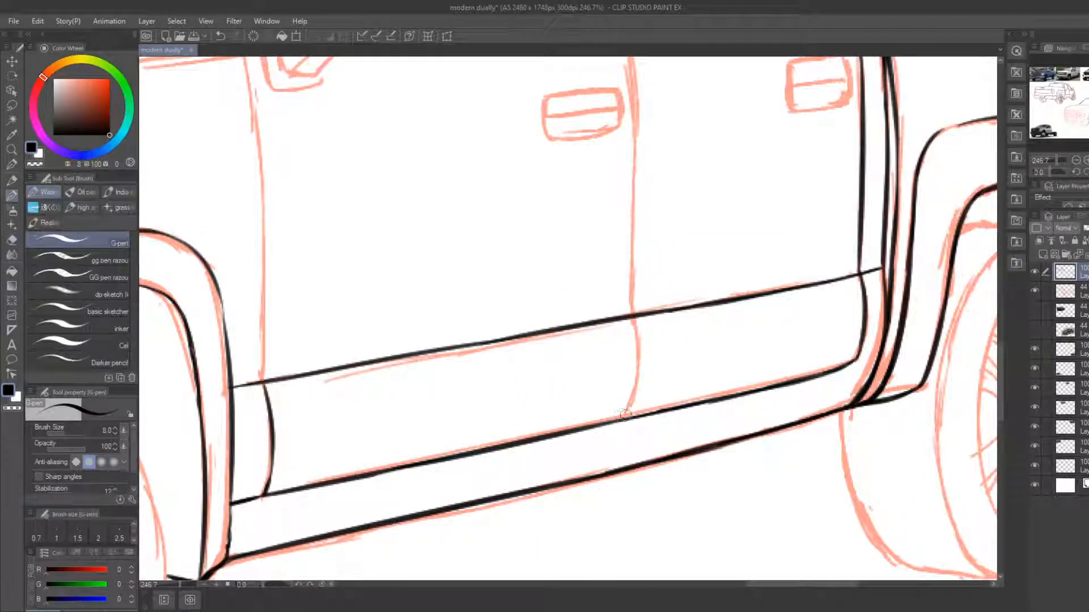
Ink the seam between the front and rear doors, from the rocker panel up to the base of the windows
drag(626, 417, 636, 315)
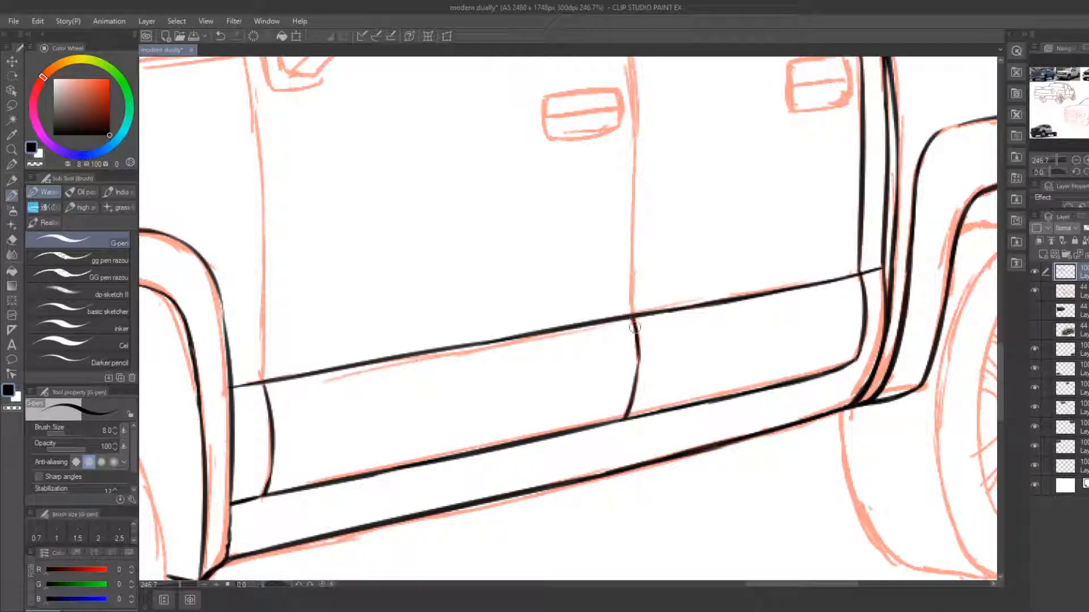
mouse_move(641, 359)
mouse_down()
mouse_move(625, 401)
mouse_move(612, 389)
mouse_move(630, 447)
mouse_up()
mouse_move(609, 193)
mouse_down()
mouse_move(636, 286)
mouse_move(629, 491)
mouse_up()
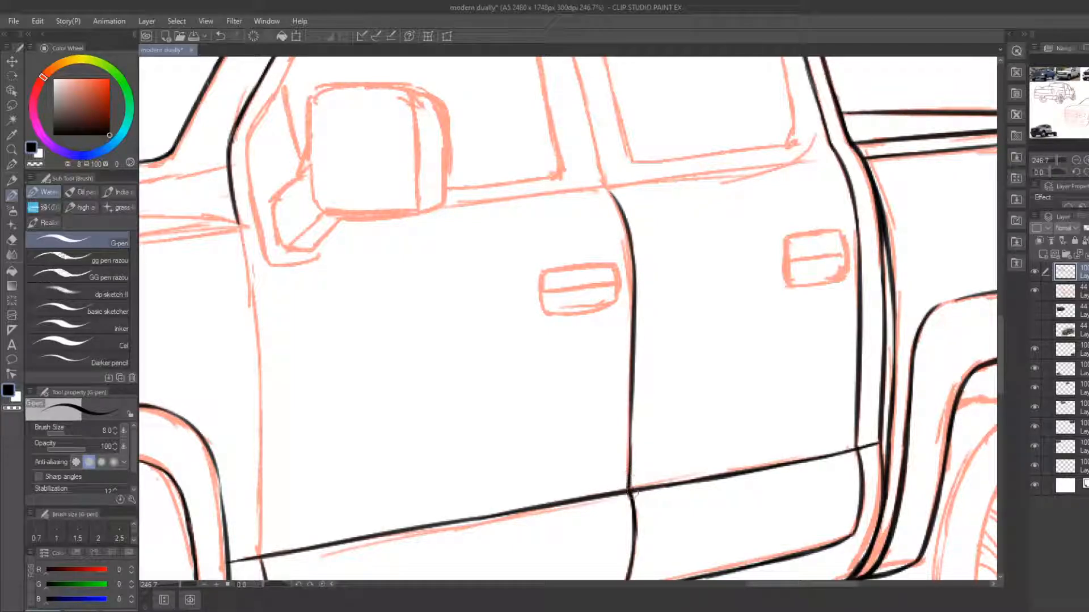
Ink the slanted pillar line between the two side windows, from the door frame's top toward the door seam
mouse_move(619, 323)
mouse_down()
mouse_move(533, 386)
mouse_move(567, 414)
mouse_move(585, 474)
mouse_up()
drag(479, 170, 545, 397)
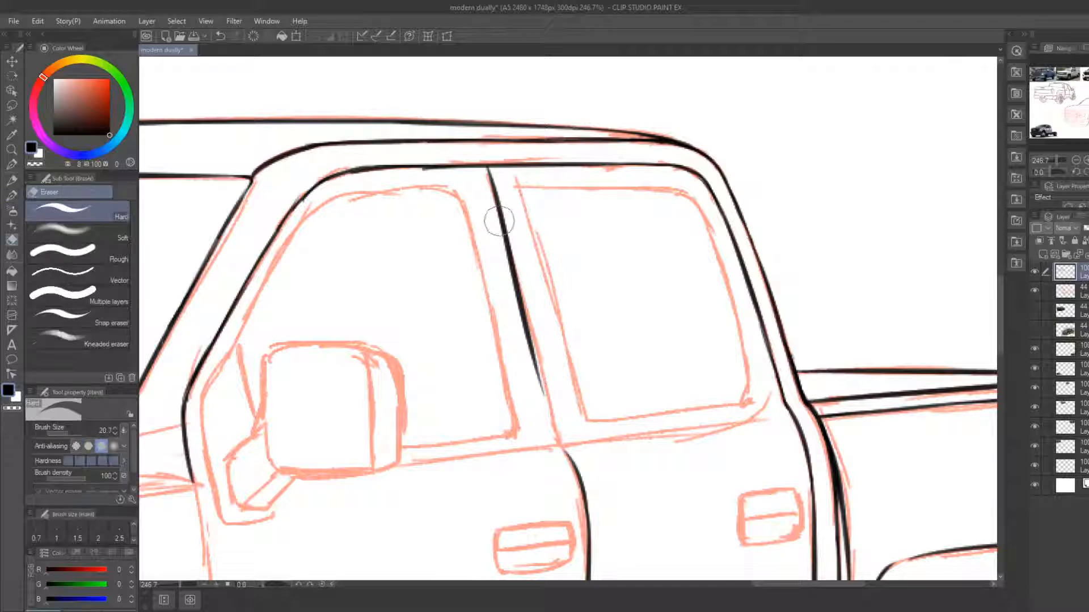
key(ctrl+z)
drag(487, 169, 534, 413)
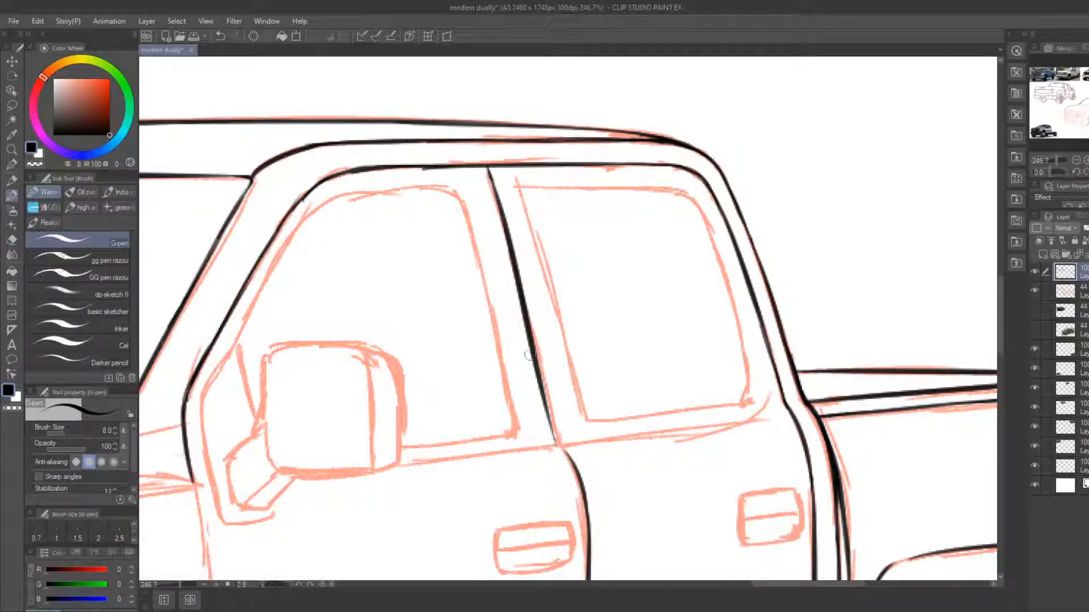
Erase the lower part of the pillar line and redraw it cleanly to meet the door seam
key(e)
drag(499, 270, 532, 398)
drag(497, 233, 545, 436)
key(b)
drag(512, 262, 561, 464)
key(e)
drag(519, 284, 555, 469)
drag(514, 303, 544, 411)
key(b)
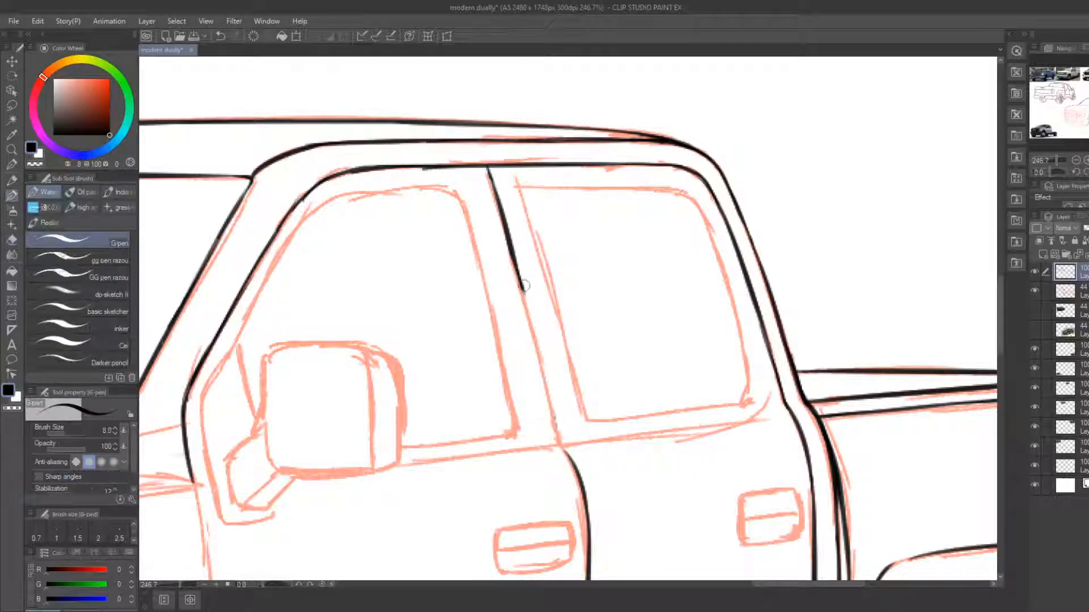
drag(524, 285, 566, 461)
key(e)
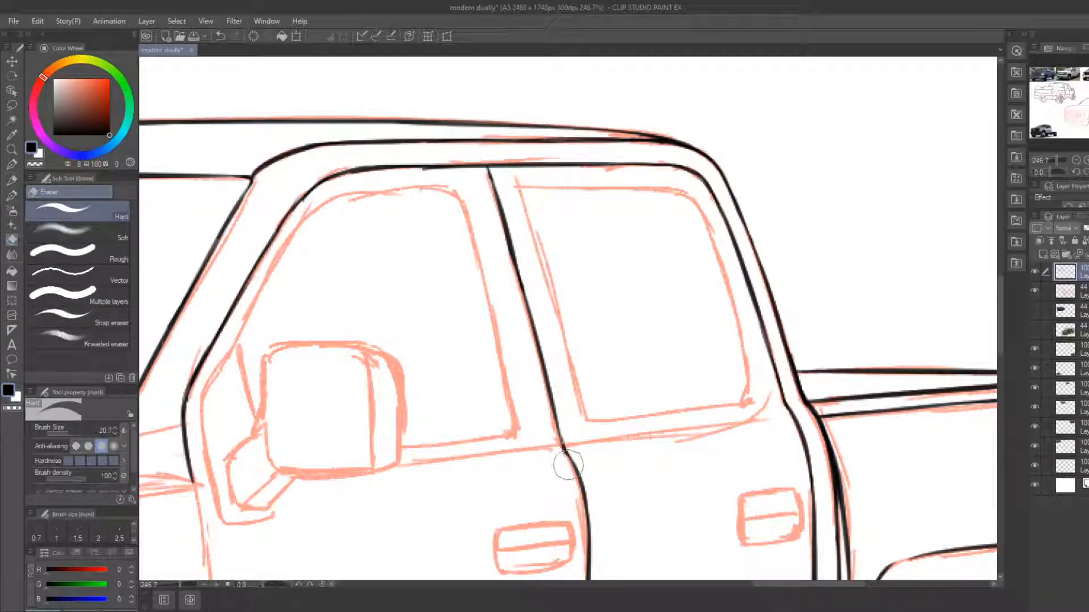
key(b)
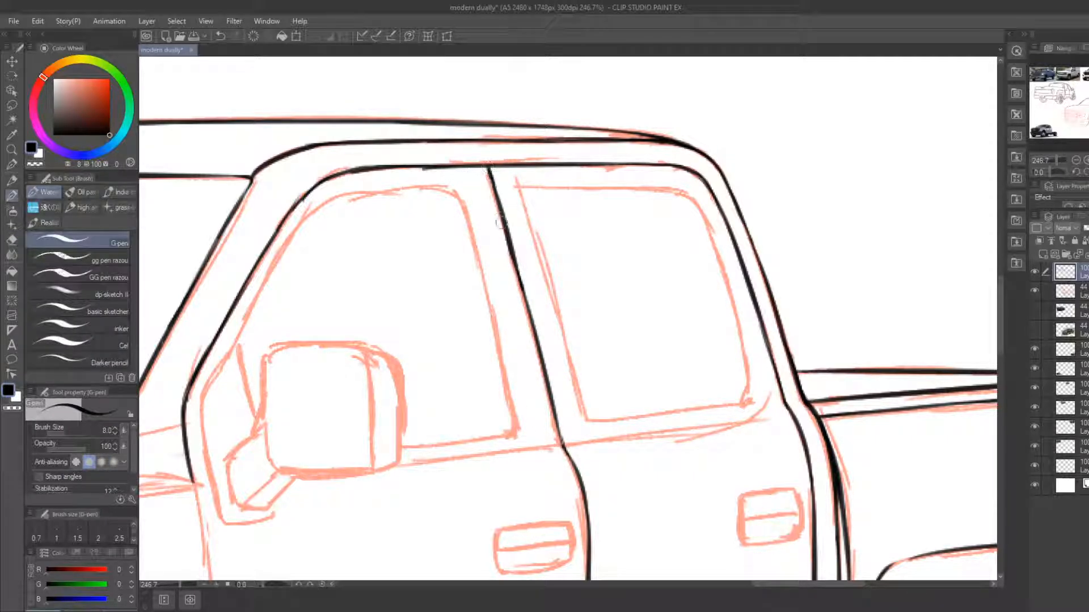
Ink the rear side window's front edge and bottom edge, replacing the uneven first bottom stroke
drag(540, 262, 389, 241)
mouse_move(369, 165)
mouse_down()
mouse_move(443, 384)
mouse_move(376, 181)
mouse_move(437, 400)
mouse_move(553, 394)
mouse_up()
key(e)
key(b)
key(e)
key(b)
key(e)
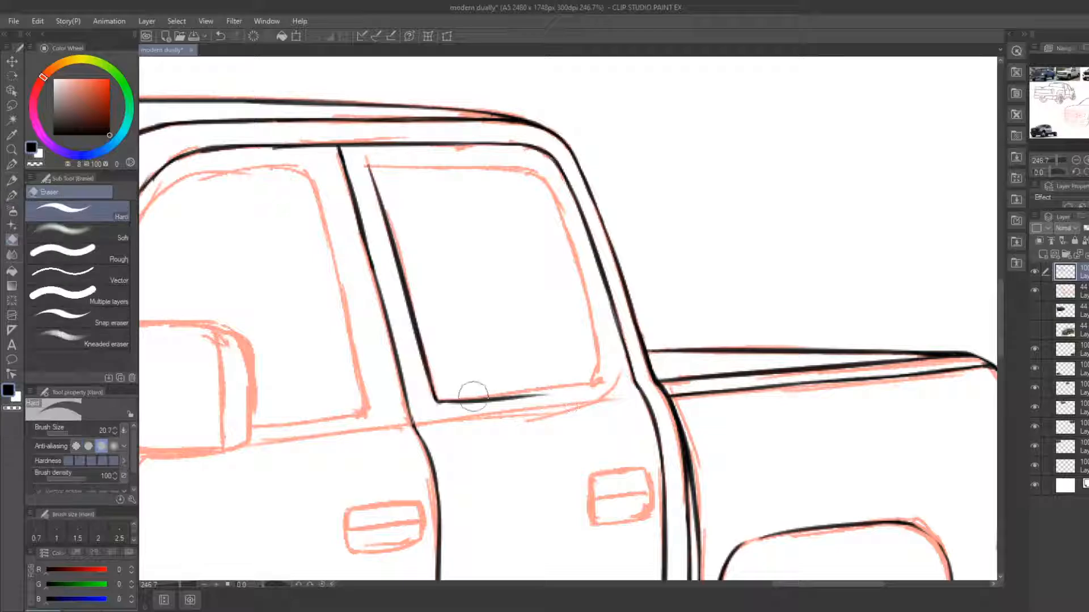
drag(473, 396, 520, 389)
key(b)
drag(437, 402, 593, 383)
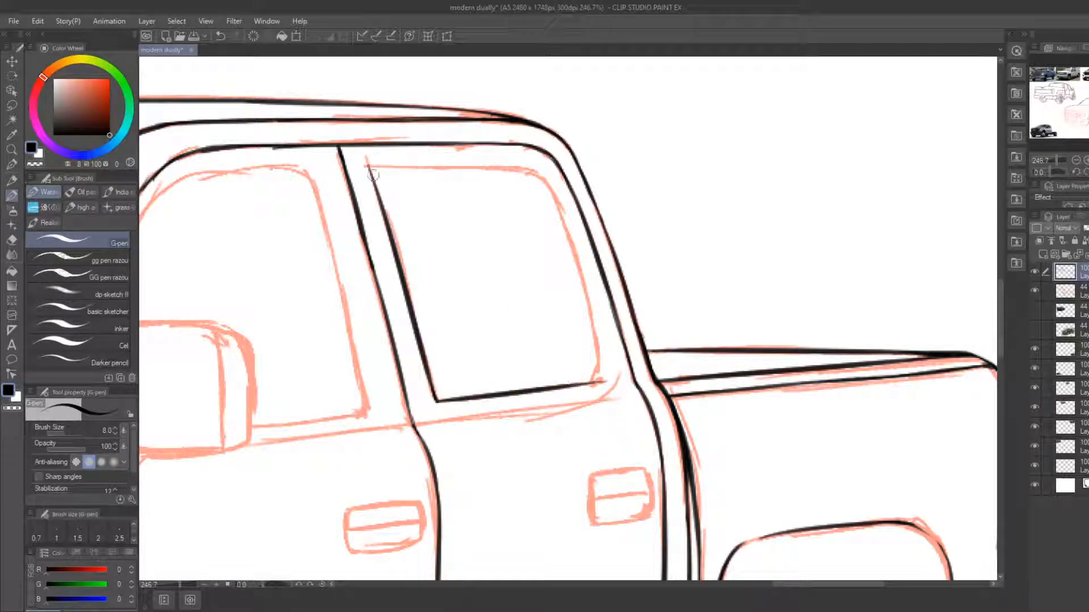
Ink the rear side window's top edge and its rounded upper rear corner
mouse_move(370, 167)
mouse_down()
mouse_move(529, 167)
mouse_move(567, 235)
mouse_up()
key(e)
key(b)
drag(543, 178, 606, 390)
key(e)
key(b)
key(e)
drag(555, 198, 594, 360)
key(b)
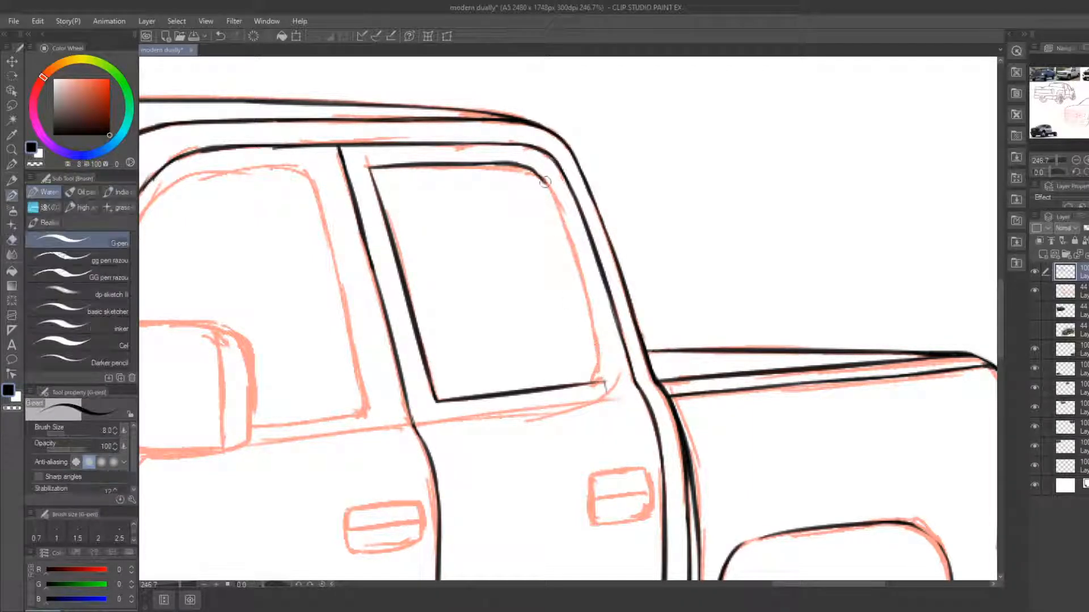
Ink the rear side window's slanted rear edge, erasing and redrawing the strokes that stray
drag(545, 182, 601, 374)
key(e)
drag(558, 219, 590, 354)
key(b)
drag(549, 193, 611, 380)
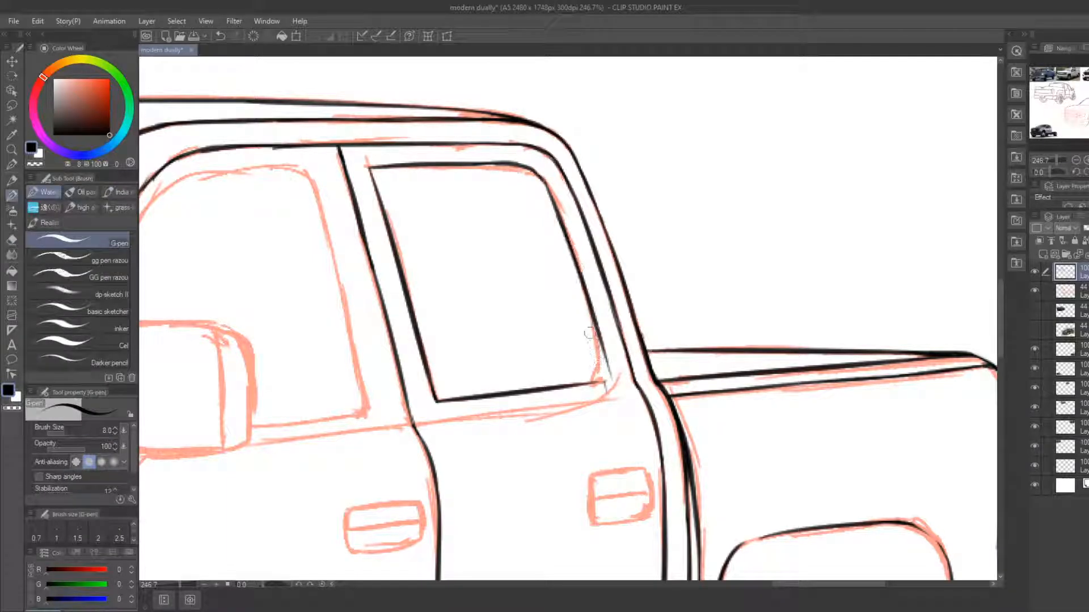
key(e)
drag(586, 240, 615, 382)
key(b)
key(e)
drag(561, 219, 606, 390)
key(b)
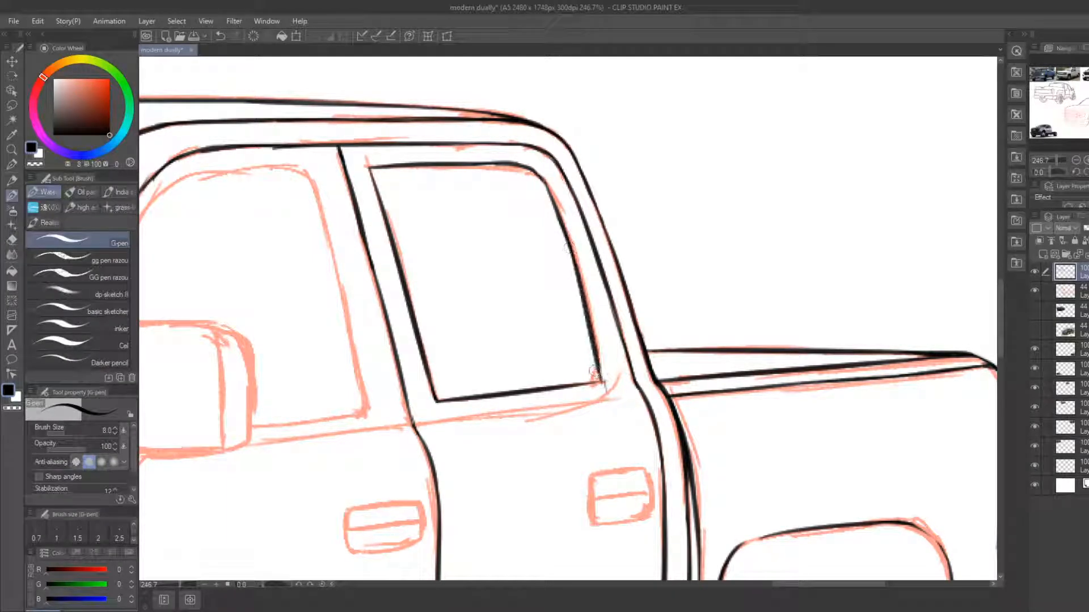
Rework the lower part of the rear window's rear edge so it closes at the bottom corner
key(e)
key(b)
drag(569, 266, 598, 382)
key(b)
key(e)
key(b)
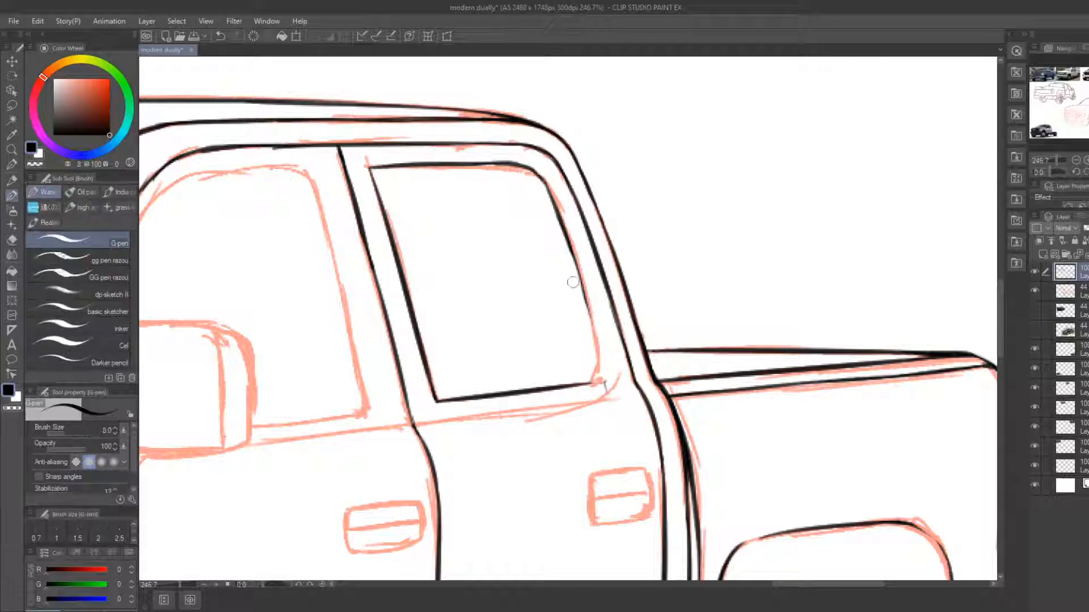
drag(569, 243, 605, 387)
key(e)
drag(574, 292, 608, 379)
key(b)
mouse_move(600, 339)
mouse_down()
mouse_move(616, 383)
mouse_move(598, 398)
mouse_move(599, 347)
mouse_up()
key(e)
key(b)
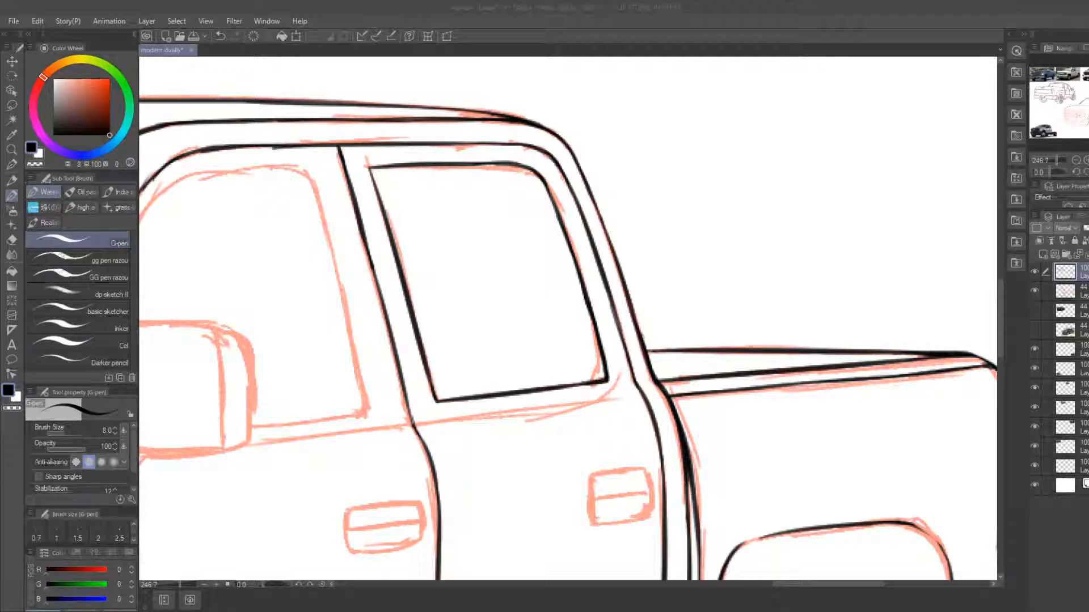
Ink the beltline beneath the side windows, from the mirror across the door seam onto the rear door
drag(511, 461, 566, 407)
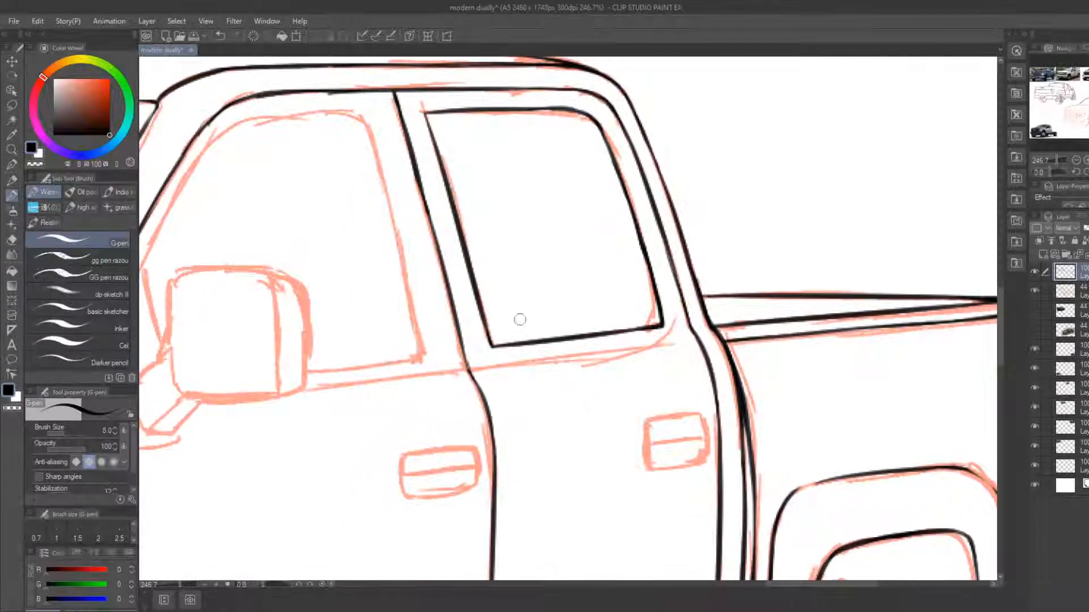
drag(381, 389, 507, 386)
drag(426, 385, 710, 362)
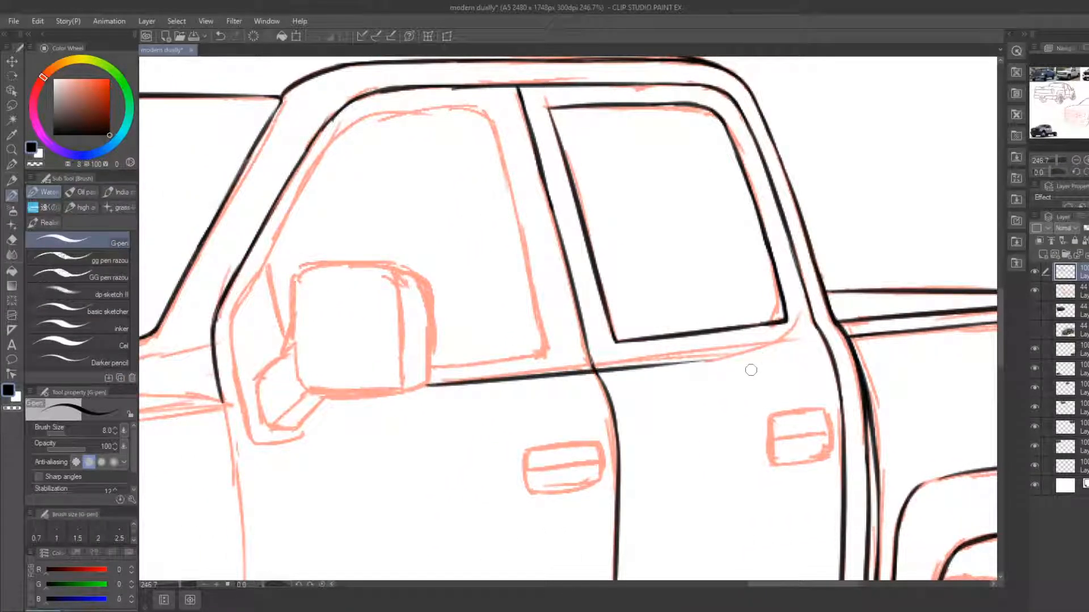
key(ctrl+z)
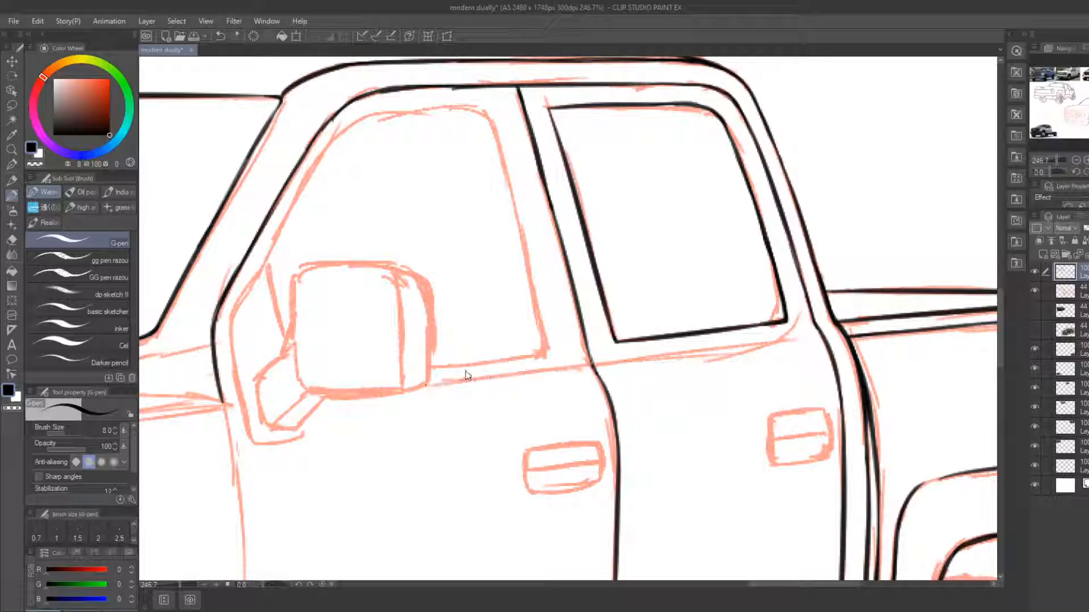
mouse_move(426, 386)
mouse_down()
mouse_move(716, 366)
mouse_move(541, 371)
mouse_move(694, 355)
mouse_up()
key(ctrl+z)
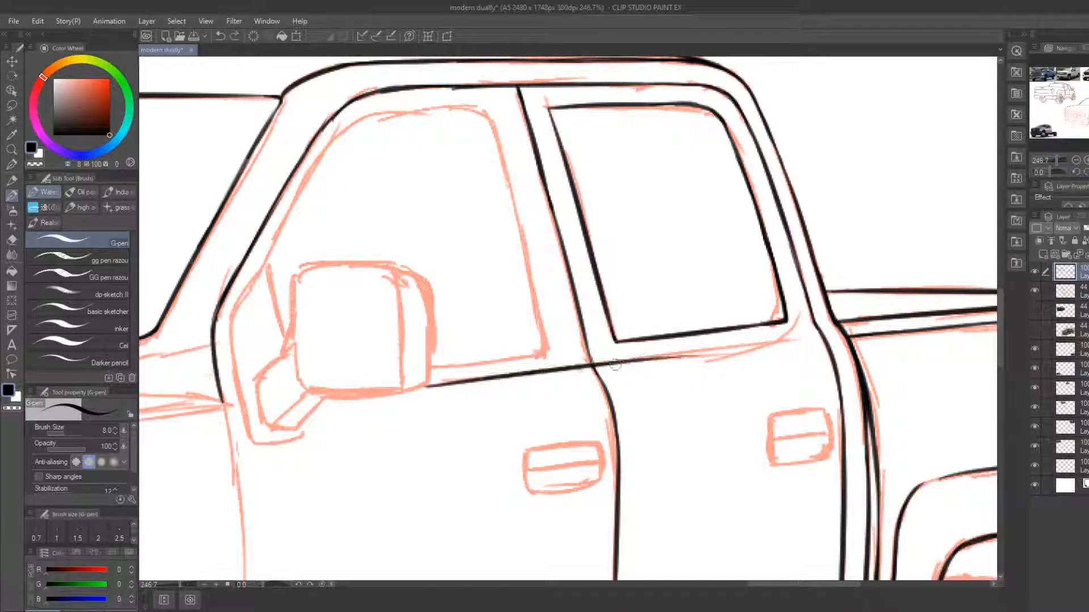
Extend the beltline to the rear door's trailing edge and clean up its end
drag(616, 362, 763, 347)
mouse_move(696, 354)
mouse_down()
mouse_move(810, 340)
mouse_move(781, 345)
mouse_move(793, 351)
mouse_move(724, 359)
mouse_move(808, 346)
mouse_move(696, 352)
mouse_move(822, 342)
mouse_move(818, 324)
mouse_move(835, 377)
mouse_up()
key(e)
key(p)
key(e)
key(p)
key(e)
key(b)
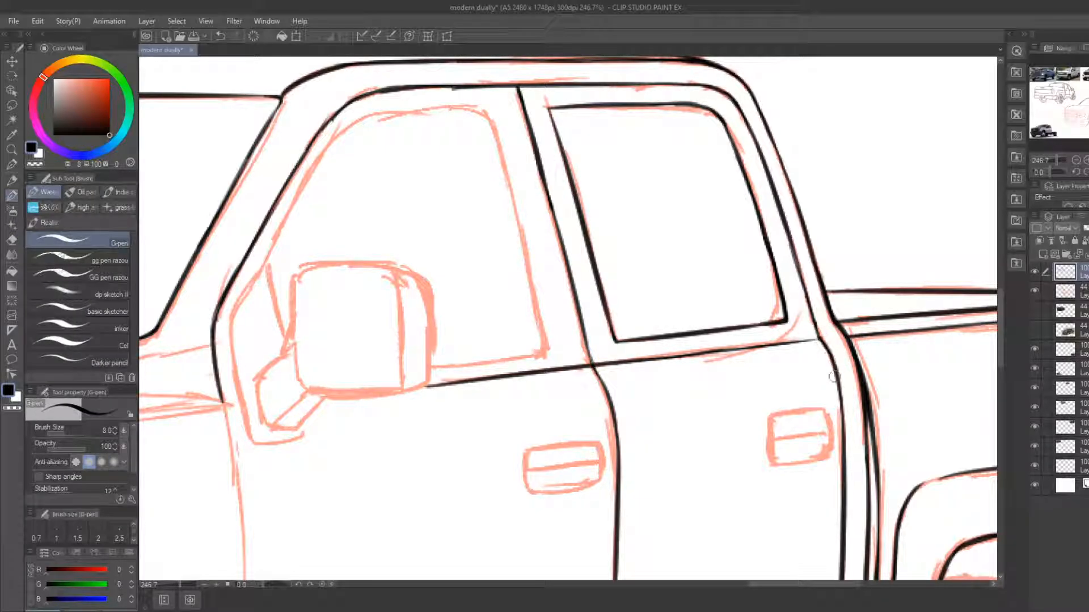
Ink the front door's leading seam from the windshield pillar base down to the lower body line
drag(533, 391, 787, 374)
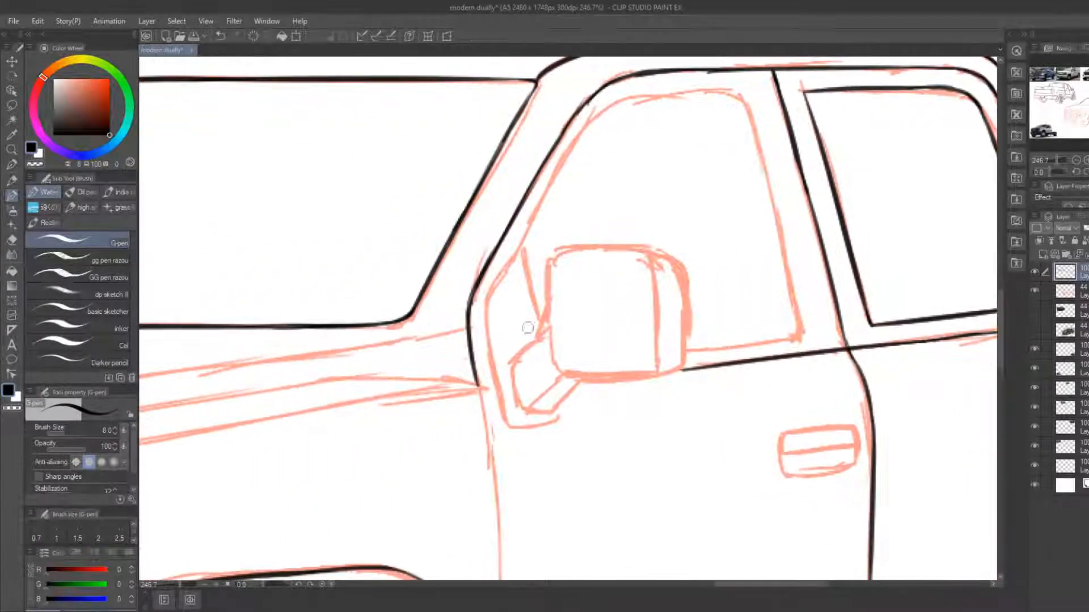
drag(475, 383, 497, 567)
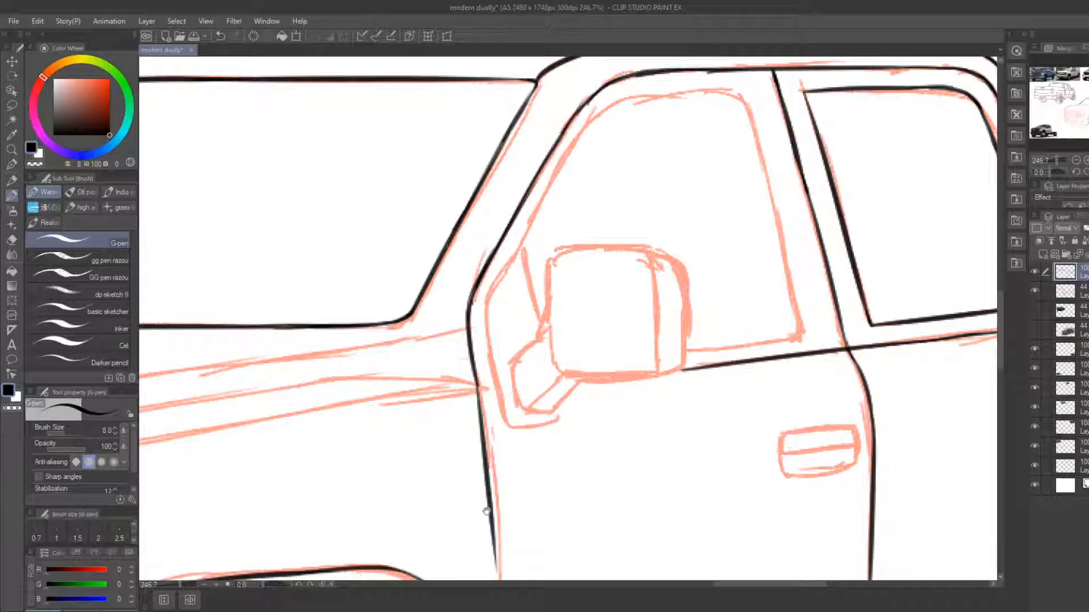
key(e)
mouse_move(474, 403)
mouse_down()
mouse_move(473, 255)
mouse_move(498, 438)
mouse_up()
key(b)
mouse_move(475, 228)
mouse_down()
mouse_move(504, 496)
mouse_move(501, 364)
mouse_move(492, 391)
mouse_up()
drag(504, 311, 505, 404)
drag(504, 357, 502, 488)
key(e)
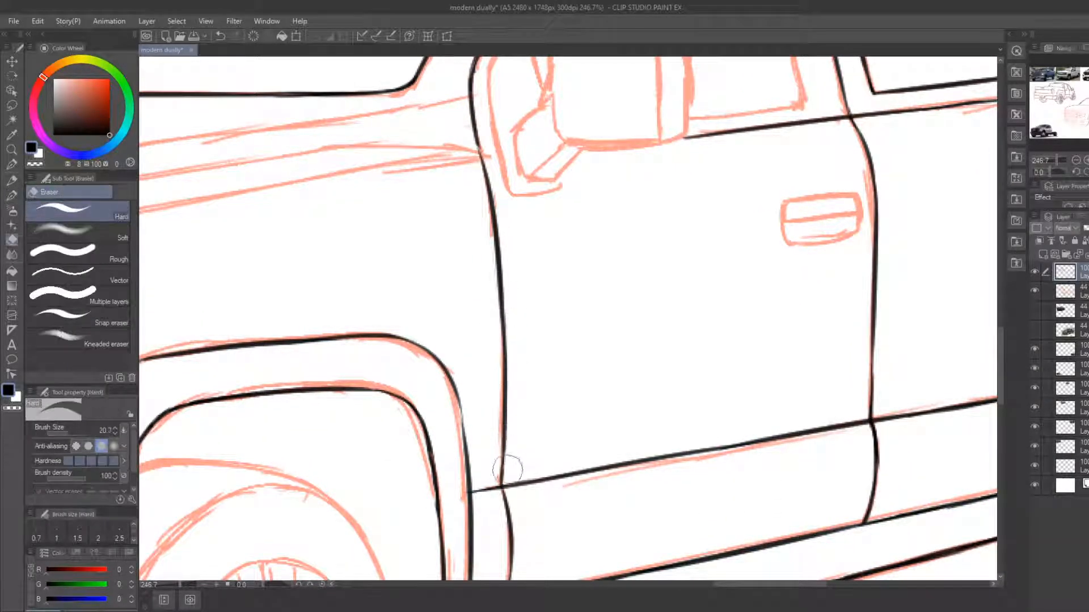
key(b)
Ink the front side window's front edge from beside the mirror mount up along the windshield pillar
drag(499, 143, 499, 359)
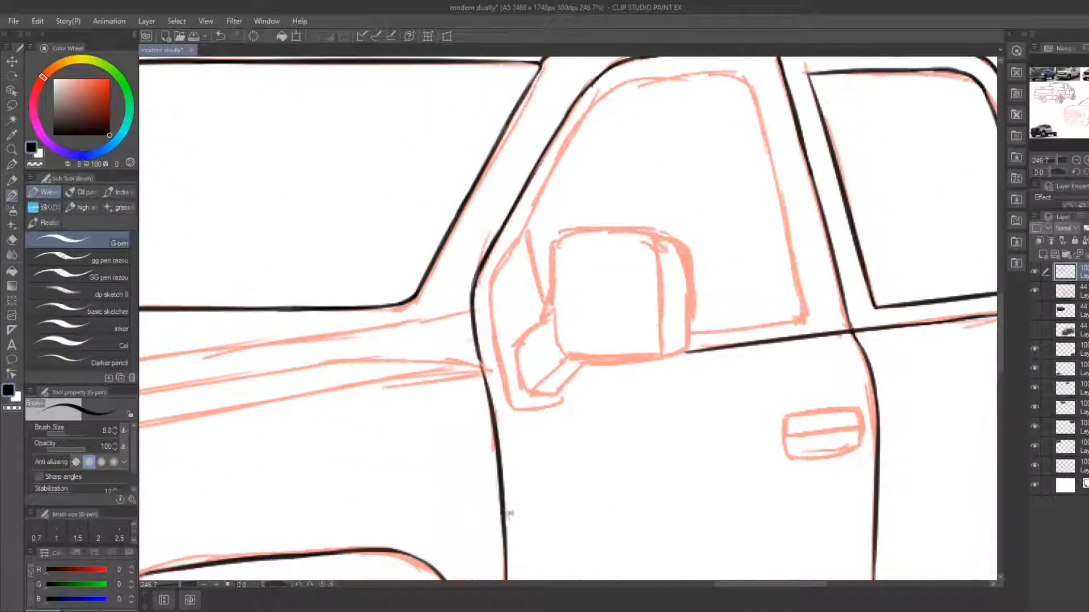
mouse_move(510, 408)
mouse_down()
mouse_move(494, 268)
mouse_move(561, 153)
mouse_up()
key(e)
drag(486, 287, 513, 237)
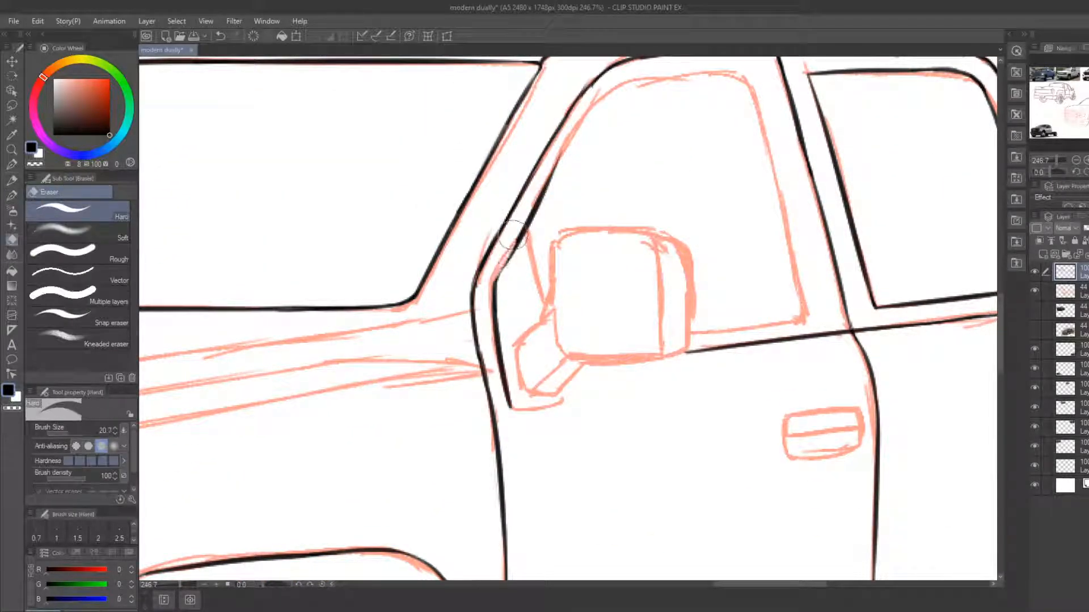
key(b)
drag(491, 300, 565, 170)
Continue the front side window's outline around the upper front corner and along its top edge
mouse_move(565, 172)
mouse_down()
mouse_move(515, 289)
mouse_move(475, 329)
mouse_move(539, 233)
mouse_move(628, 208)
mouse_move(554, 229)
mouse_move(652, 218)
mouse_up()
key(e)
key(b)
key(e)
key(b)
mouse_move(561, 236)
mouse_down()
mouse_move(647, 222)
mouse_move(626, 218)
mouse_move(740, 219)
mouse_up()
key(e)
key(b)
Clean up the front window's upper rear corner and ink the window's slanted rear edge
drag(798, 313, 707, 250)
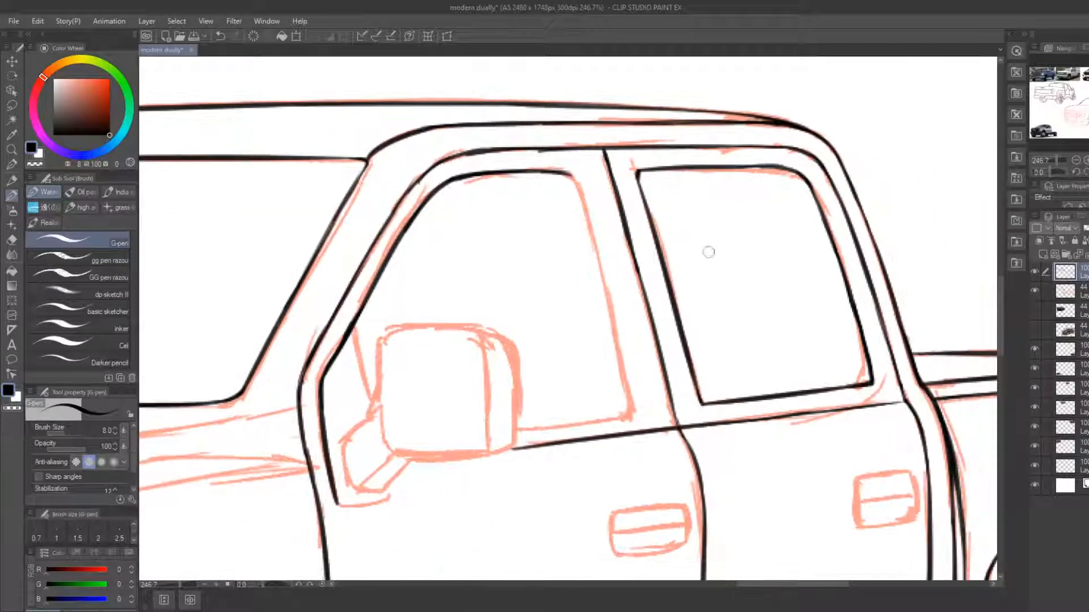
key(e)
drag(806, 176, 785, 183)
mouse_move(555, 178)
mouse_down()
mouse_move(581, 178)
mouse_move(573, 172)
mouse_move(615, 374)
mouse_up()
key(b)
key(e)
key(b)
key(e)
drag(576, 208, 604, 364)
key(b)
drag(578, 175, 625, 392)
Erase the doubled lower part of the front window's rear edge and redraw it to the bottom corner
key(e)
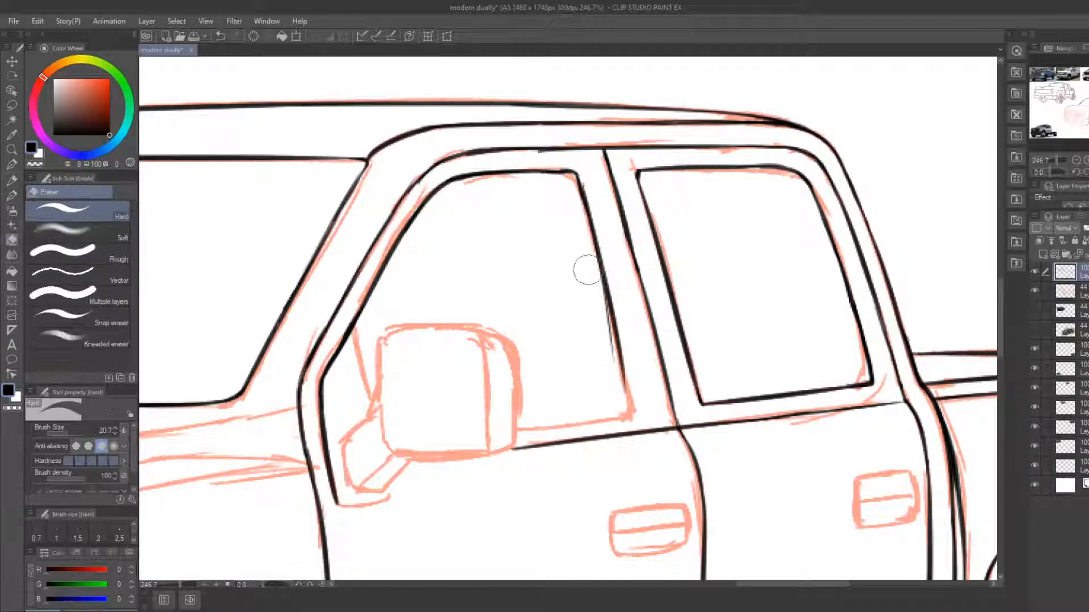
drag(599, 313, 613, 379)
drag(596, 269, 617, 379)
key(b)
drag(601, 288, 630, 412)
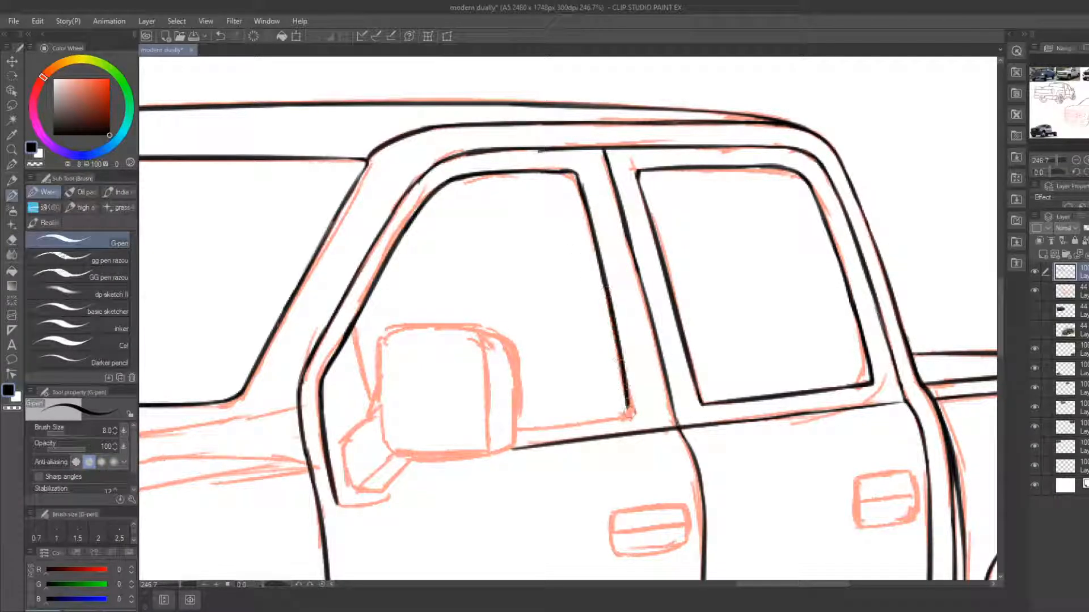
key(e)
key(b)
drag(613, 337, 630, 416)
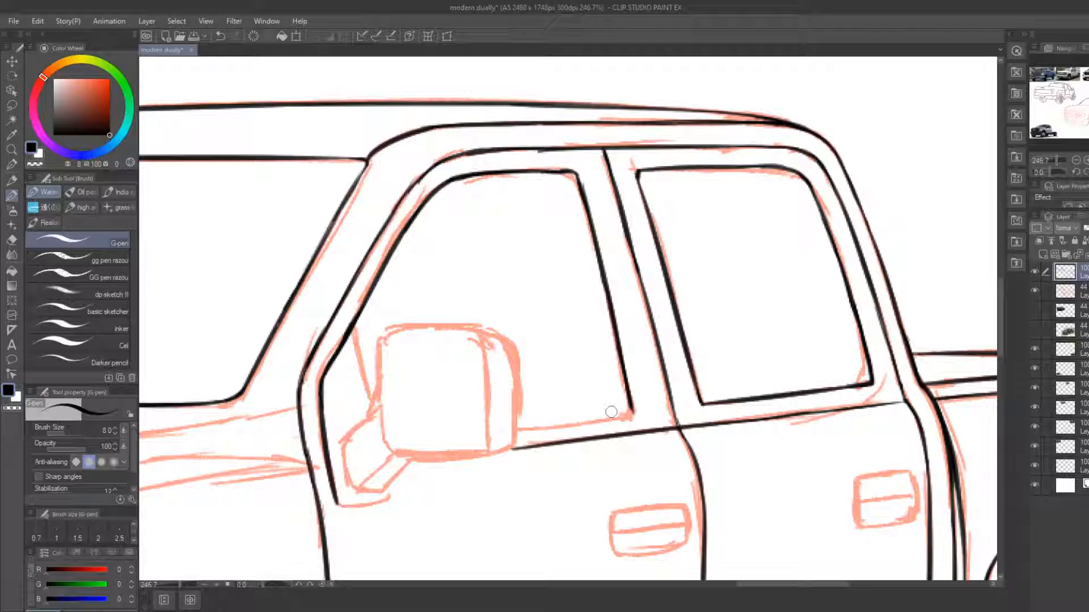
Ink the front window's bottom edge from the mirror to the rear corner and tidy the join
key(e)
key(b)
mouse_move(515, 430)
mouse_down()
mouse_move(630, 417)
mouse_move(639, 402)
mouse_move(602, 425)
mouse_move(702, 399)
mouse_move(680, 408)
mouse_move(673, 389)
mouse_move(564, 411)
mouse_move(592, 415)
mouse_move(577, 416)
mouse_up()
key(e)
key(b)
key(e)
key(b)
key(e)
key(b)
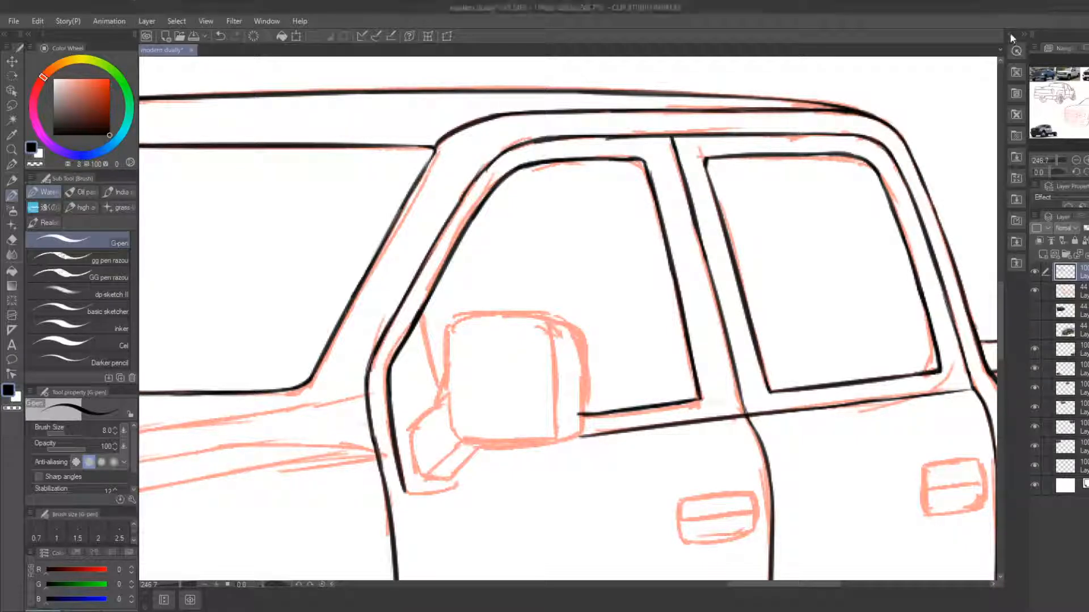
Smooth the curve of the door frame line above the front window's upper front corner
key(e)
drag(480, 183, 488, 161)
key(p)
key(e)
key(b)
drag(460, 199, 496, 150)
mouse_move(476, 177)
mouse_down()
mouse_move(503, 150)
mouse_move(547, 138)
mouse_up()
key(e)
key(b)
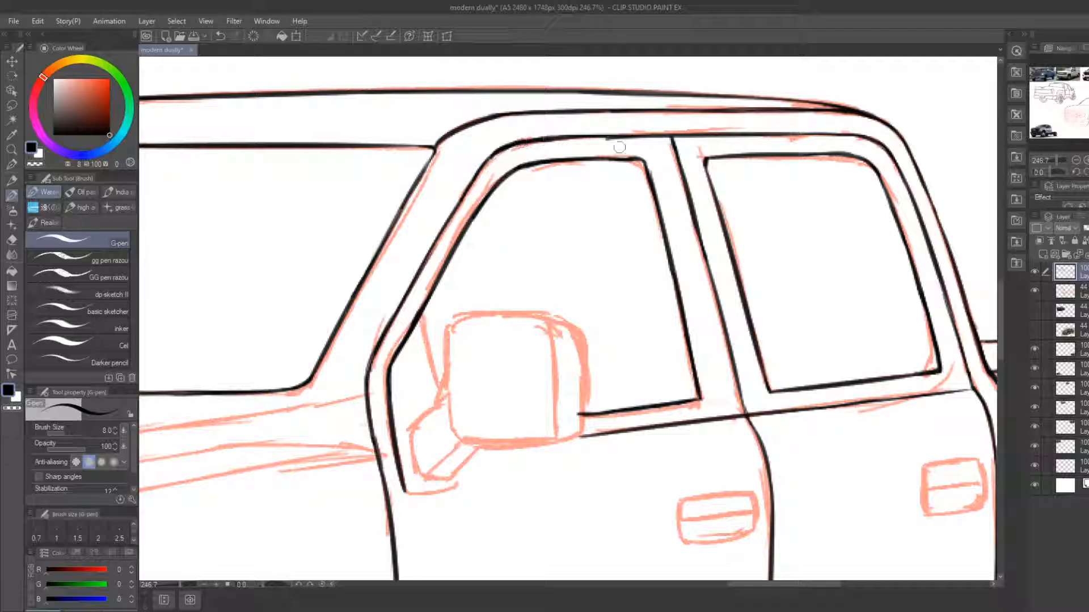
Touch up the door frame's top line and redraw the front window's upper front corner as a smooth curve
key(e)
key(b)
key(e)
key(b)
key(e)
drag(500, 251, 529, 220)
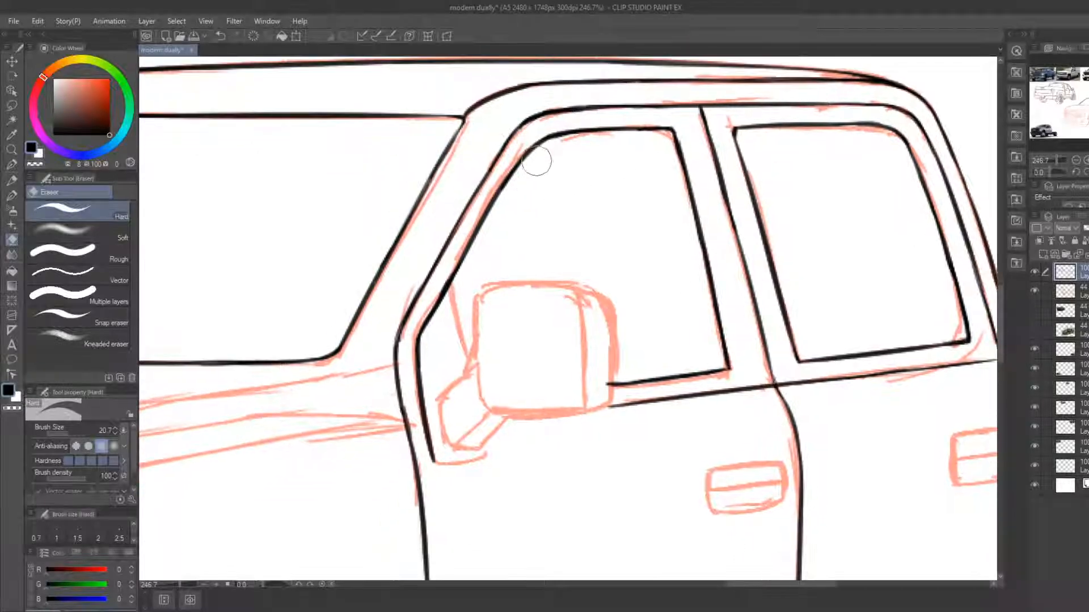
key(b)
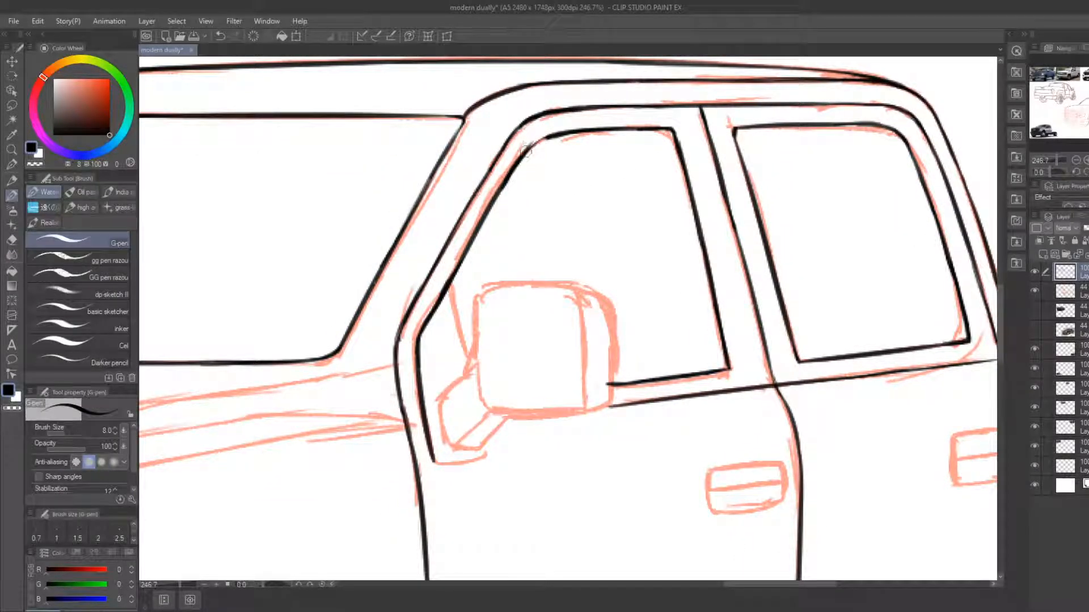
key(e)
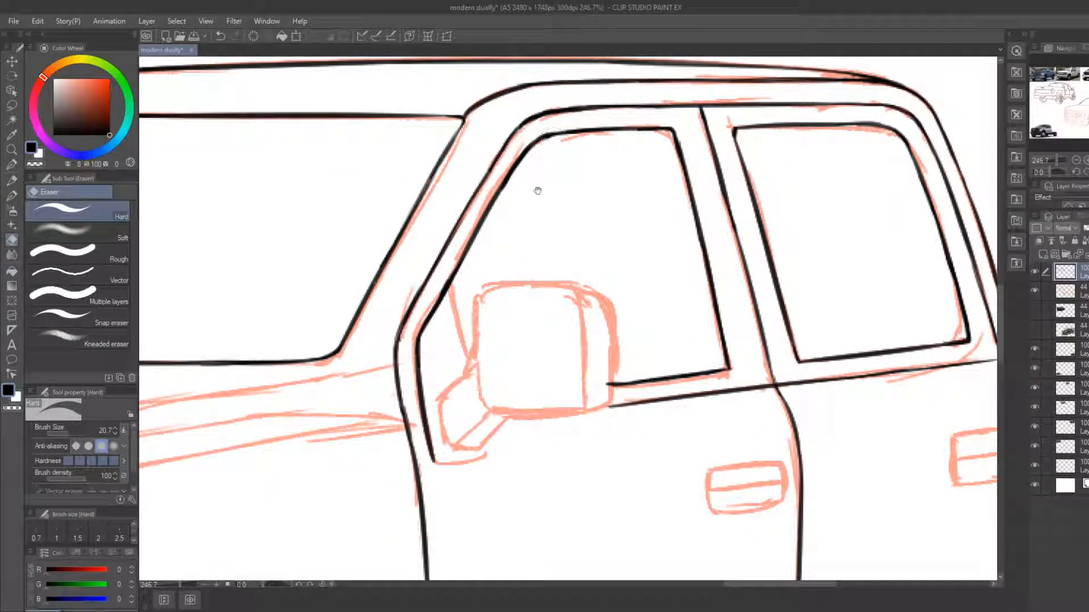
Ink the bottom edge of the mirror's mounting base with its short upturned end
mouse_move(538, 191)
mouse_down()
mouse_move(613, 129)
mouse_move(535, 41)
mouse_up()
key(b)
mouse_move(429, 314)
mouse_down()
mouse_move(513, 293)
mouse_move(496, 300)
mouse_move(498, 288)
mouse_move(496, 337)
mouse_up()
key(e)
key(b)
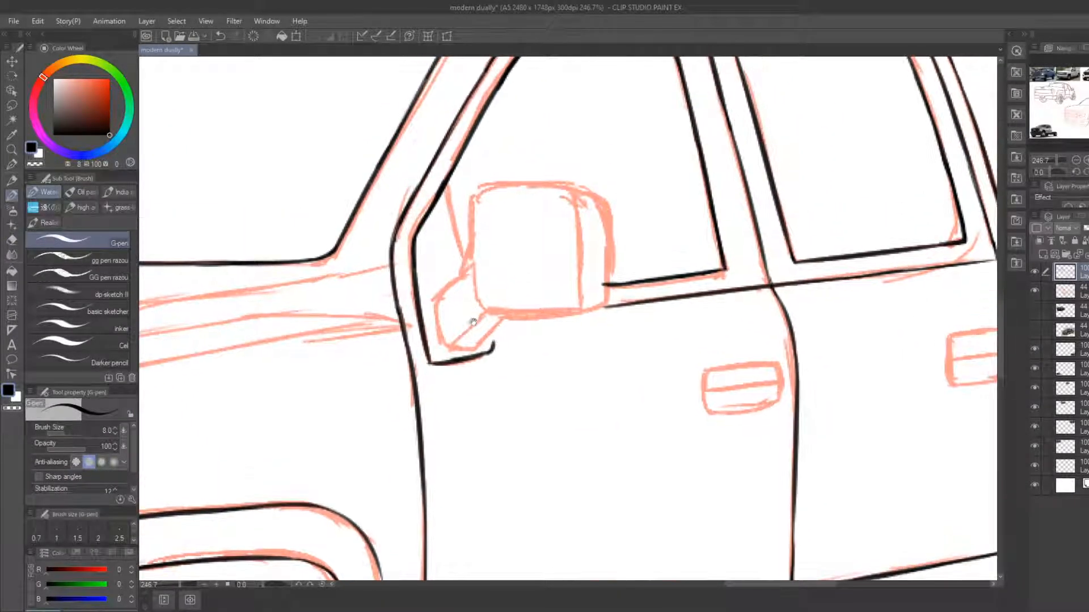
Ink the slanted divider line in the front window's corner and the lower edges of the mirror's mounting arm
drag(448, 177, 466, 258)
mouse_move(432, 305)
mouse_down()
mouse_move(444, 342)
mouse_move(460, 347)
mouse_move(481, 340)
mouse_move(465, 331)
mouse_move(491, 303)
mouse_up()
drag(474, 345, 503, 316)
key(e)
key(b)
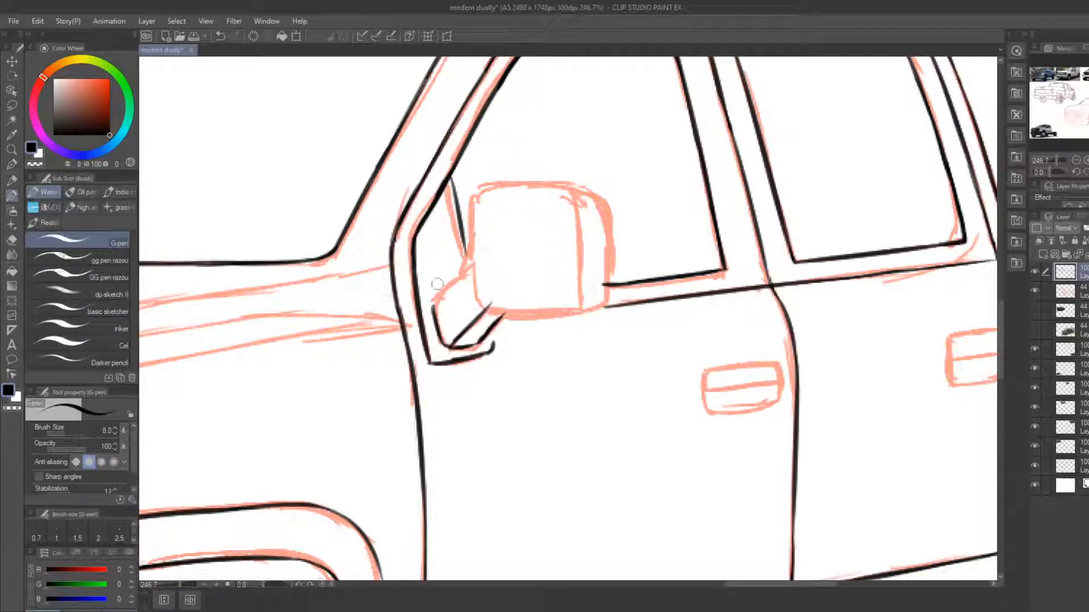
mouse_move(436, 301)
mouse_down()
mouse_move(452, 284)
mouse_move(438, 297)
mouse_up()
key(b)
Ink the mounting arm's upper edge and the mirror housing's front side and top edge
mouse_move(434, 309)
mouse_down()
mouse_move(475, 258)
mouse_move(482, 272)
mouse_move(469, 194)
mouse_move(570, 190)
mouse_up()
key(e)
key(b)
key(e)
key(b)
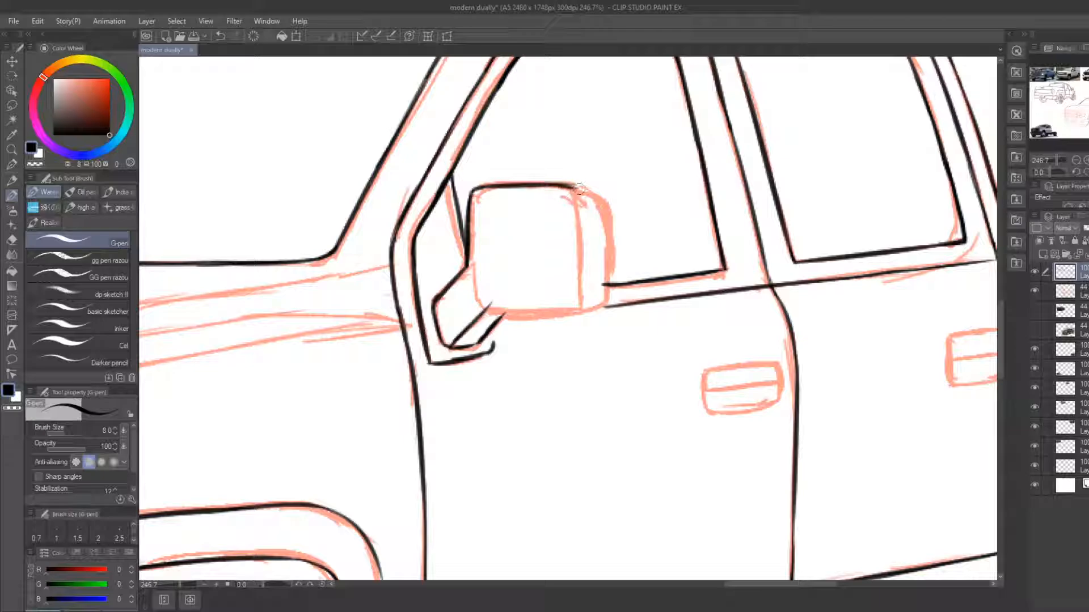
Ink the mirror housing's rounded upper rear corner and its rear edge down to the door line
key(e)
mouse_move(587, 195)
mouse_down()
mouse_move(610, 220)
mouse_move(587, 189)
mouse_move(603, 231)
mouse_move(601, 316)
mouse_up()
key(b)
key(e)
key(b)
key(e)
Ink the mirror housing's bottom edge and clean up where its lower rear corner meets the door's top line
mouse_move(499, 307)
mouse_down()
mouse_move(479, 275)
mouse_move(477, 296)
mouse_move(494, 312)
mouse_move(565, 321)
mouse_move(549, 312)
mouse_move(513, 324)
mouse_move(554, 320)
mouse_move(510, 314)
mouse_move(603, 309)
mouse_move(518, 310)
mouse_move(605, 310)
mouse_up()
key(b)
key(e)
key(b)
key(e)
key(b)
key(e)
mouse_move(607, 323)
mouse_down()
mouse_move(595, 318)
mouse_move(605, 314)
mouse_up()
key(b)
key(e)
key(b)
drag(600, 308, 619, 305)
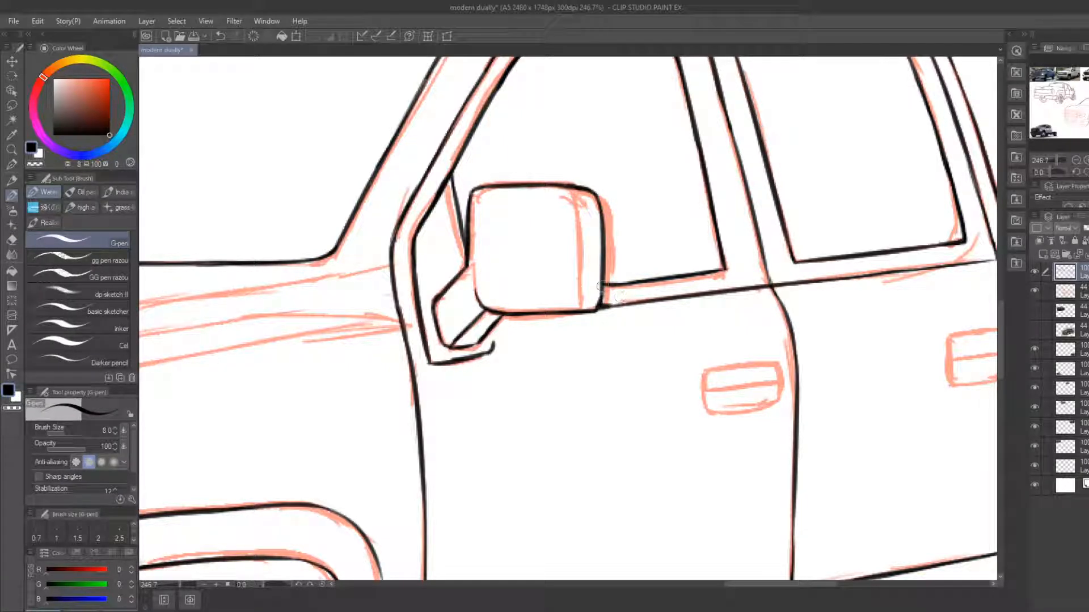
Ink the inner vertical line that separates the mirror's face from its rear side
drag(575, 189, 584, 295)
key(e)
key(b)
mouse_move(573, 211)
mouse_down()
mouse_move(587, 270)
mouse_move(578, 306)
mouse_up()
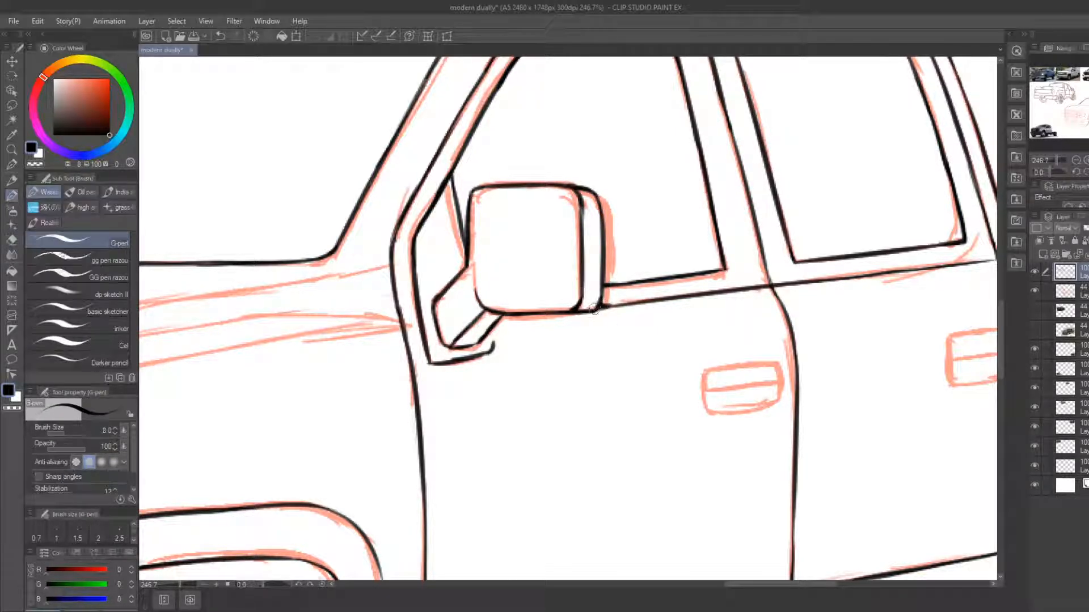
Tidy the mirror's lower front corner and join the upturned end of the mounting base to the arm
key(e)
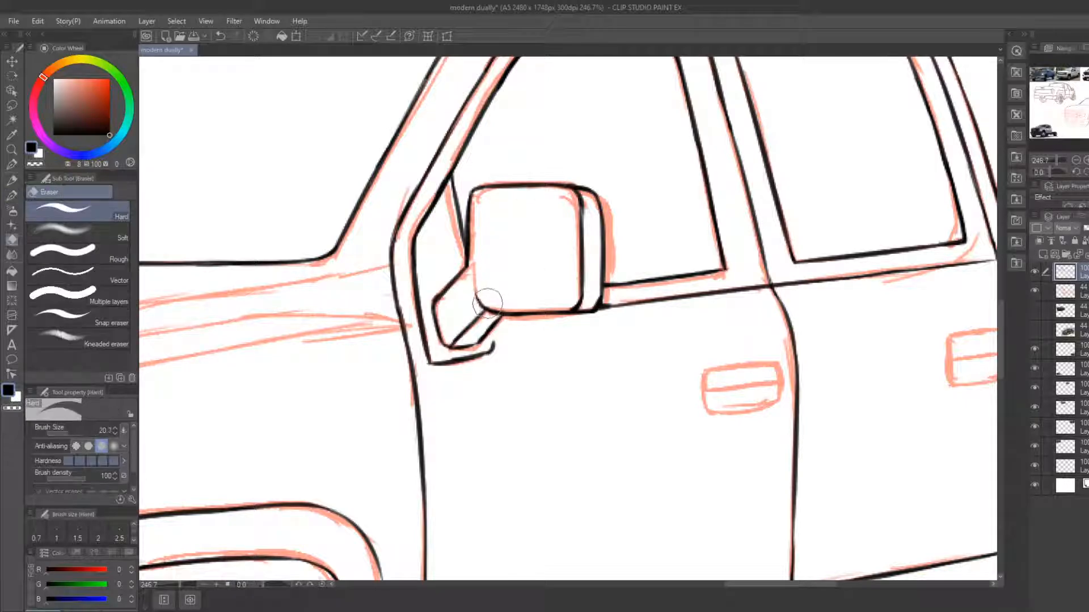
key(b)
key(e)
key(b)
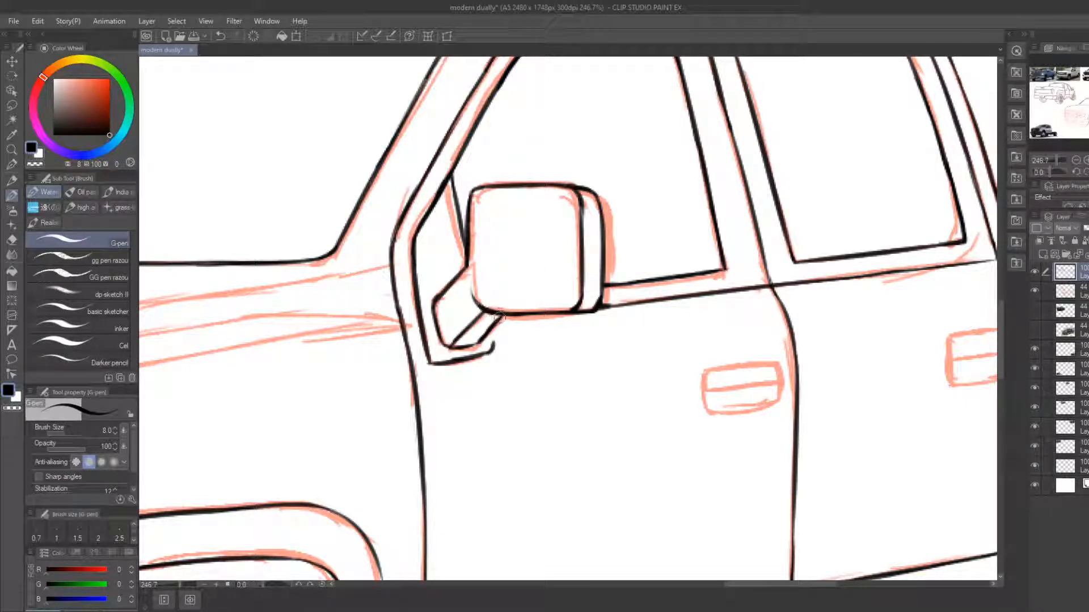
key(e)
key(b)
key(e)
key(b)
Ink the curved front end of the upper hood crease, rising from the hood's front edge above the headlight
drag(426, 323, 510, 303)
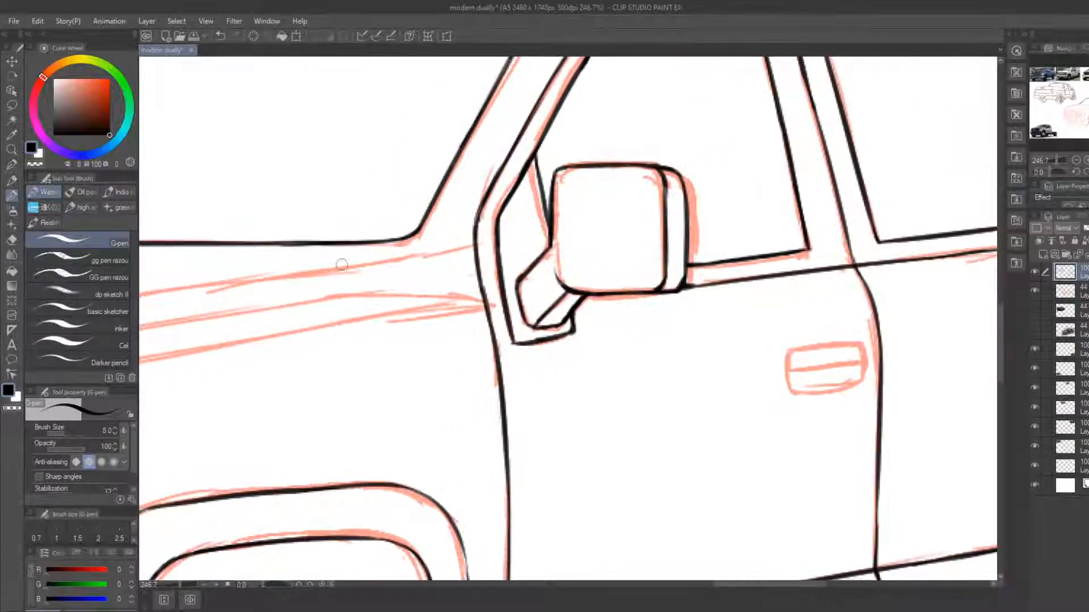
click(12, 151)
drag(400, 300, 298, 278)
drag(404, 298, 563, 257)
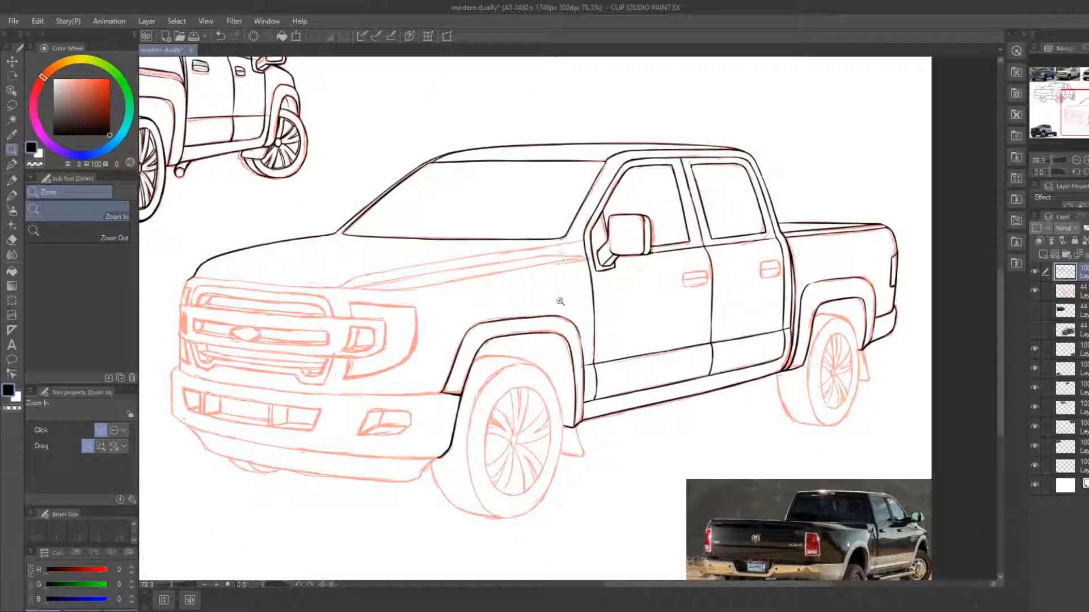
drag(452, 318, 565, 347)
drag(536, 286, 567, 287)
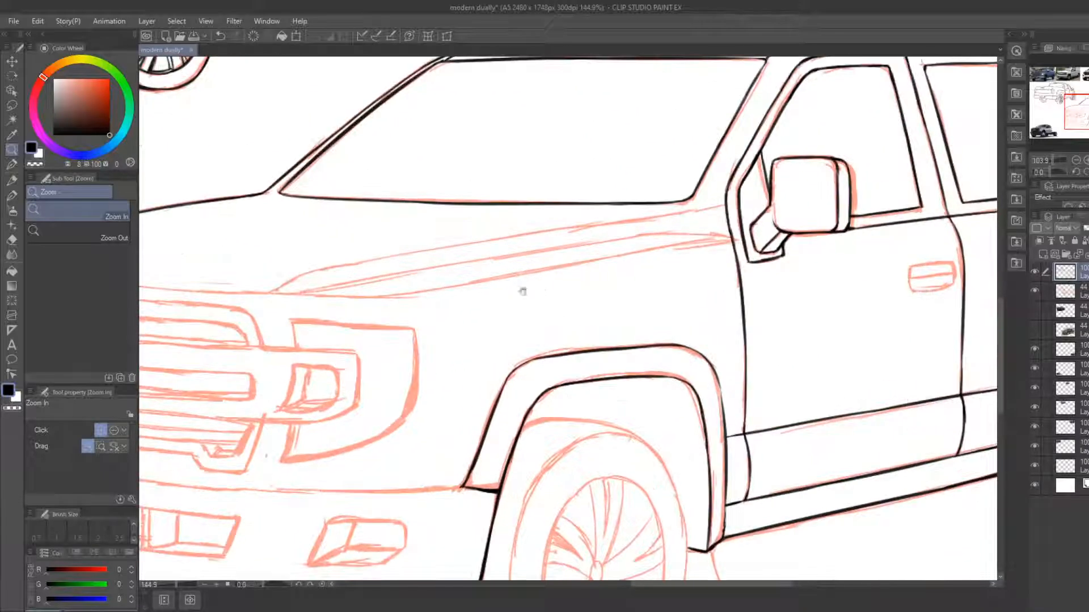
drag(344, 282, 460, 303)
click(460, 303)
key(b)
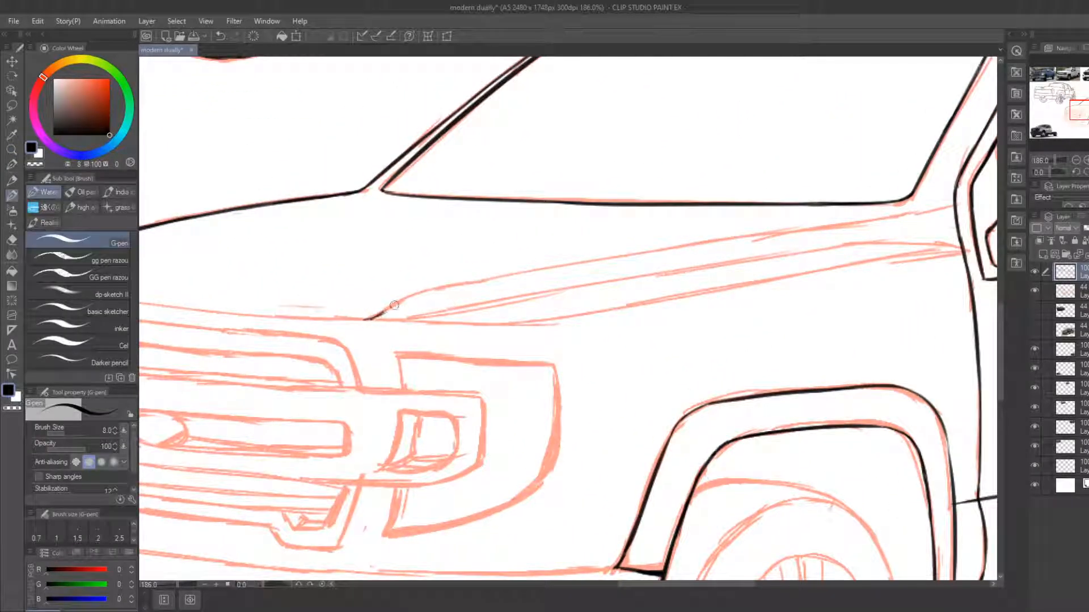
drag(394, 305, 538, 270)
Ink the rear part of the upper hood crease forward from the windshield's lower corner
drag(946, 225, 918, 228)
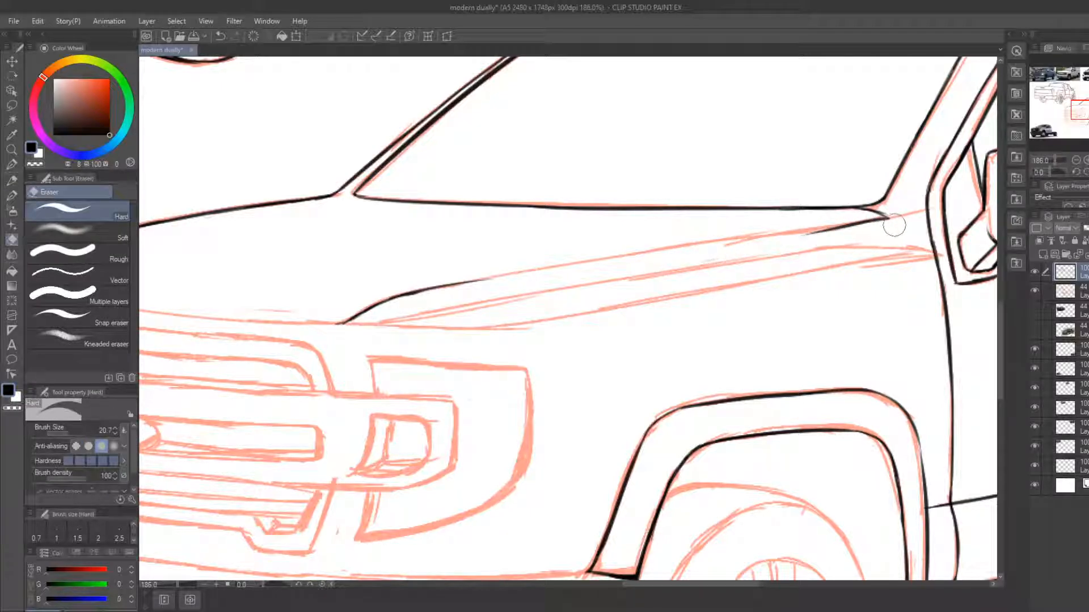
drag(870, 218, 678, 245)
key(ctrl+z)
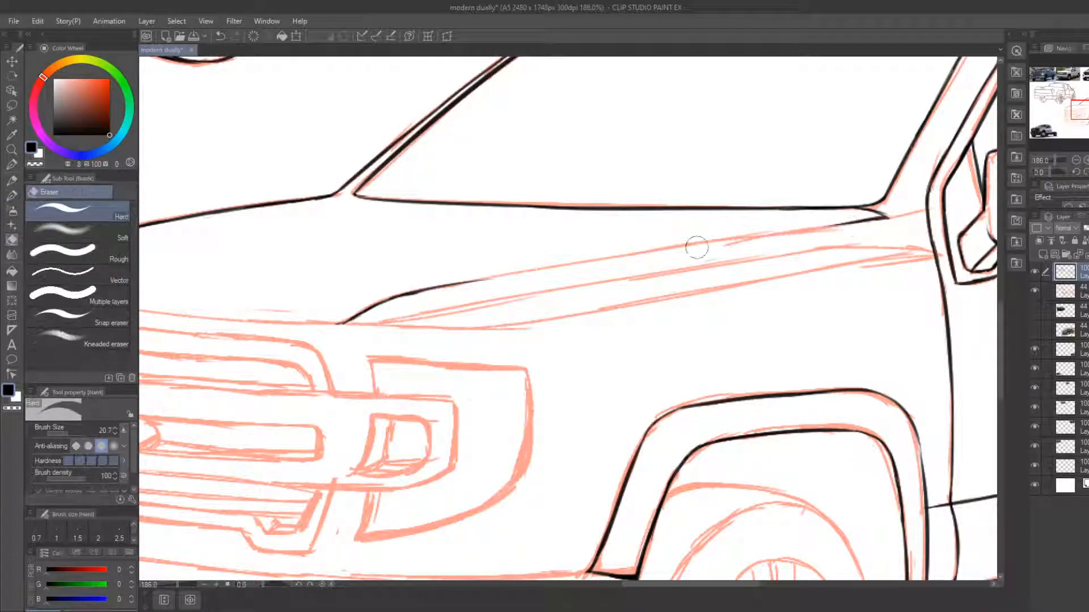
drag(882, 217, 703, 241)
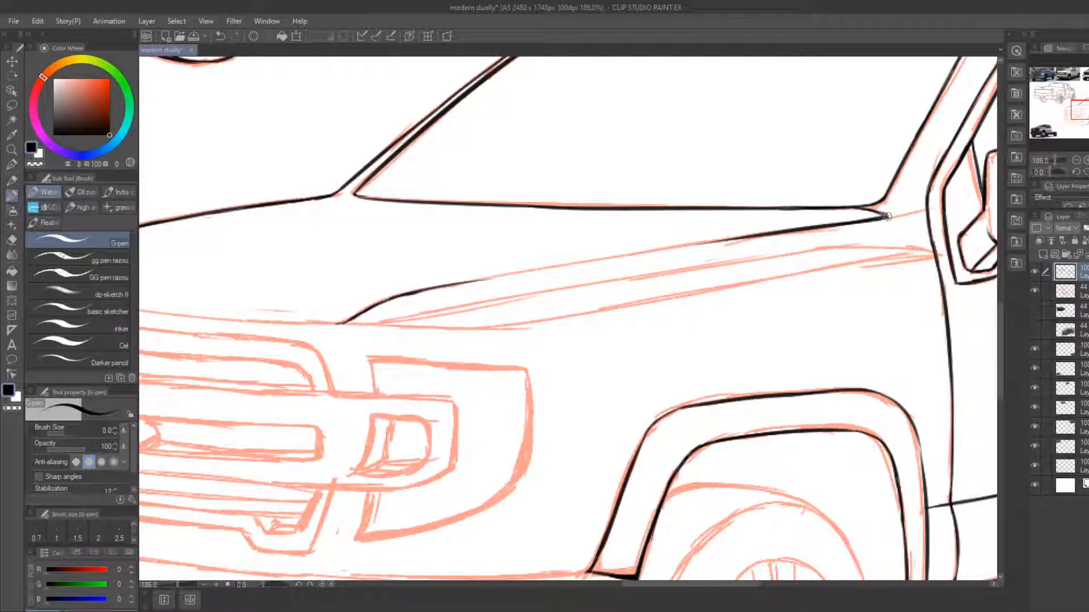
key(e)
drag(875, 240, 820, 213)
Ink the front part of the lower hood crease, curving back from the hood's front corner above the headlight
key(p)
mouse_move(281, 298)
mouse_down()
mouse_move(440, 303)
mouse_move(399, 306)
mouse_move(536, 290)
mouse_up()
key(e)
key(p)
drag(456, 307, 571, 282)
key(e)
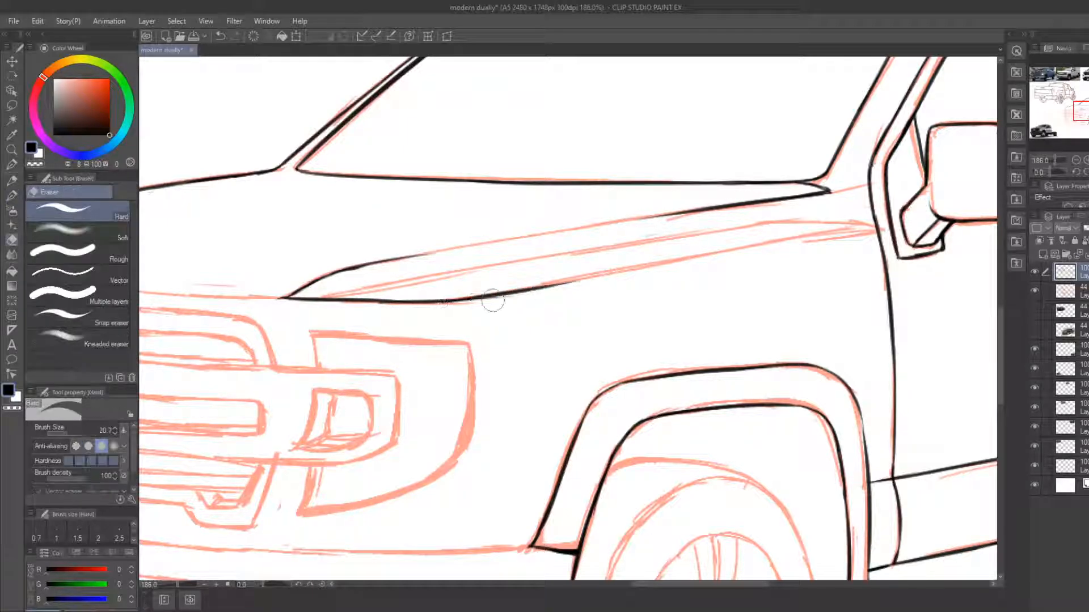
Continue the lower hood crease back along the fender to the front door's edge
key(p)
mouse_move(493, 304)
mouse_down()
mouse_move(865, 230)
mouse_move(784, 248)
mouse_move(636, 240)
mouse_move(714, 230)
mouse_up()
key(e)
key(p)
drag(627, 250, 718, 230)
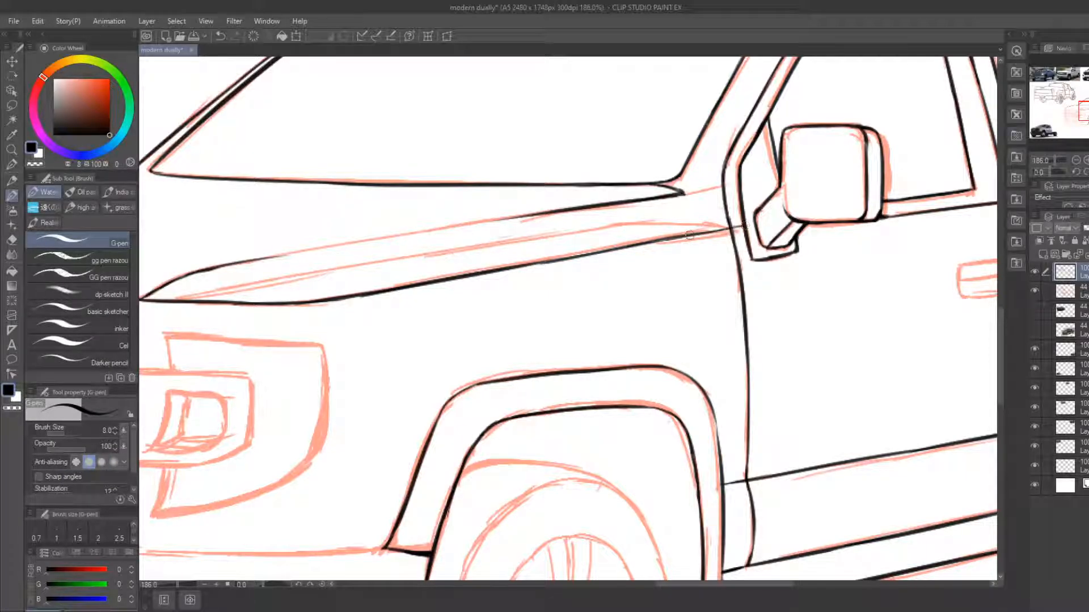
Ink the middle hood crease between the upper and lower ones, from the front corner back toward the door
drag(575, 251, 685, 241)
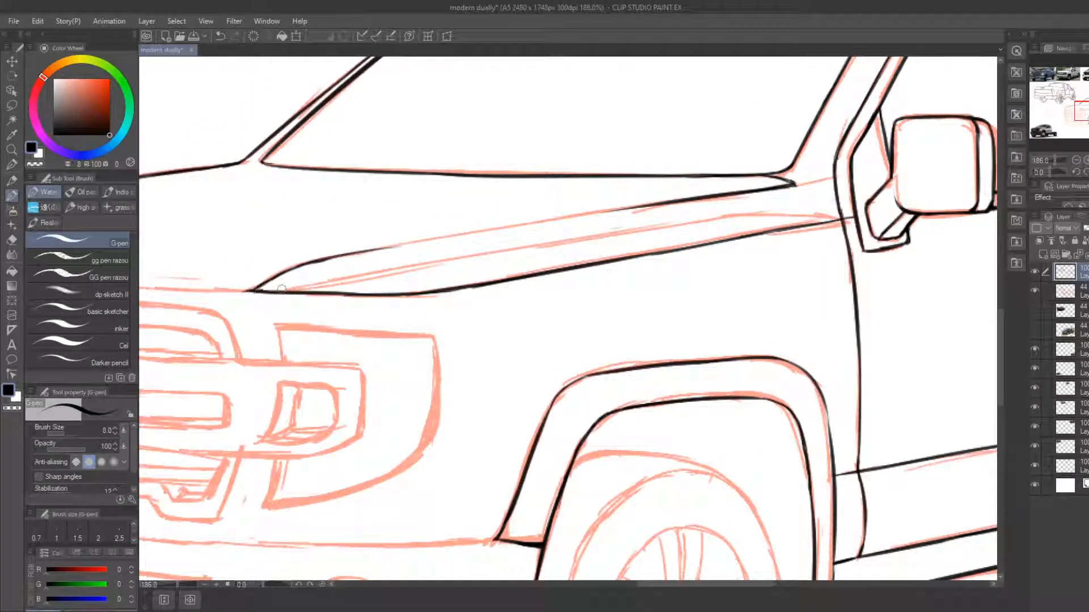
drag(282, 288, 427, 269)
drag(357, 278, 667, 234)
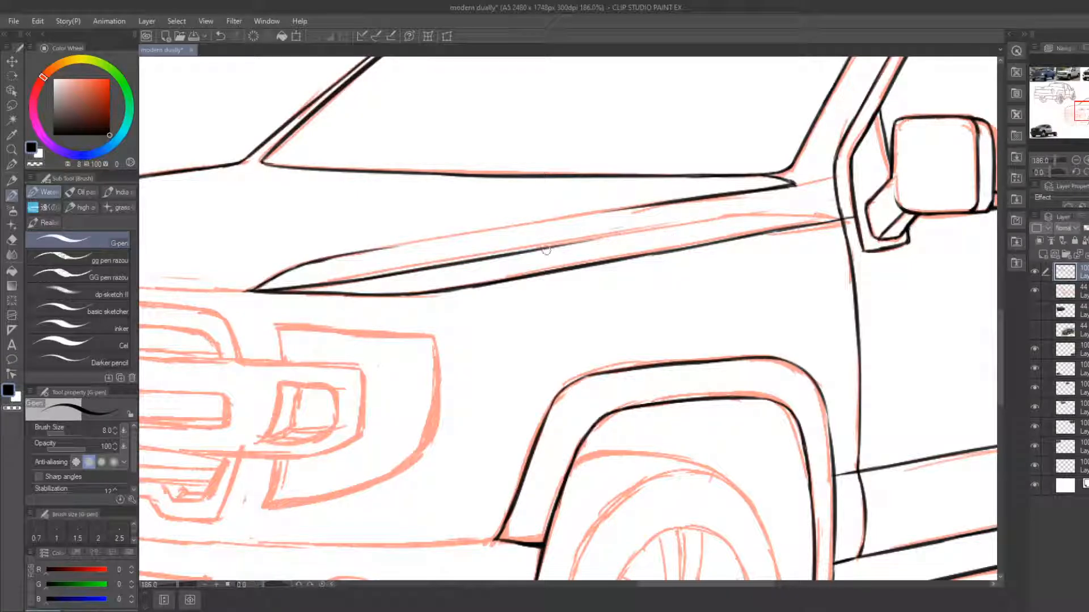
drag(546, 250, 770, 209)
Ink the short curve from the windshield's lower corner to the door edge and run the middle crease into it
key(e)
key(b)
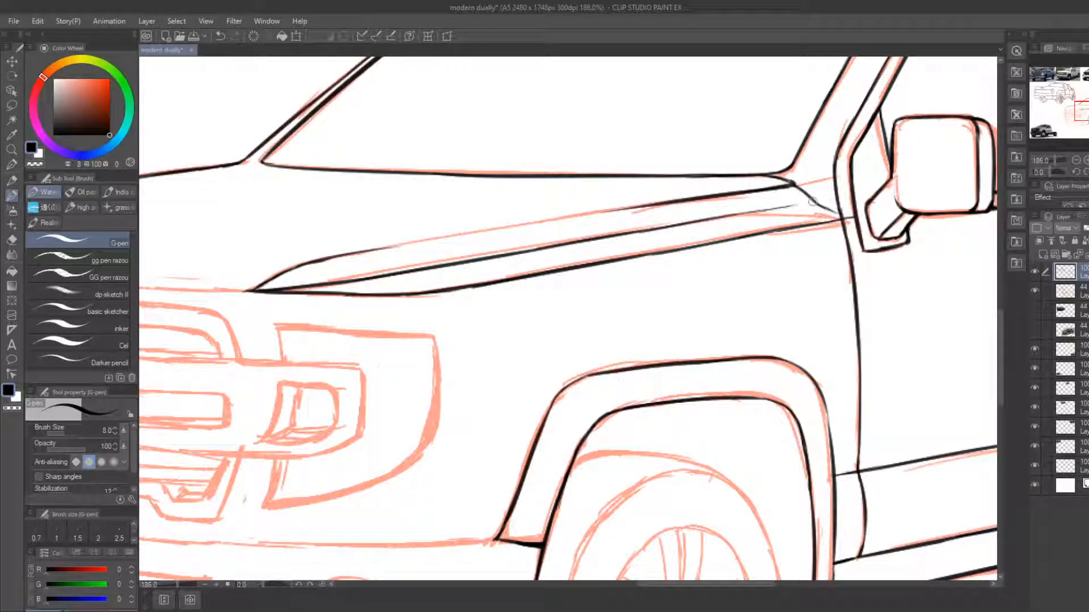
mouse_move(758, 212)
mouse_down()
mouse_move(825, 201)
mouse_move(835, 215)
mouse_up()
key(e)
key(b)
key(e)
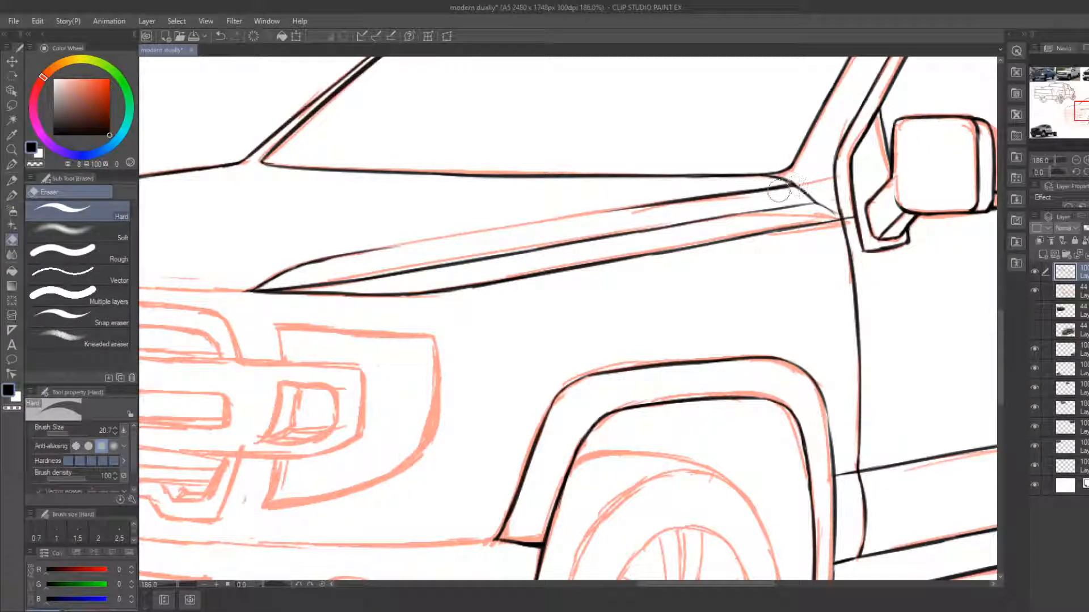
Ink the first stretch of the hood's front edge above the grille, starting from the hood's far corner
drag(526, 289, 794, 261)
drag(510, 255, 737, 242)
key(b)
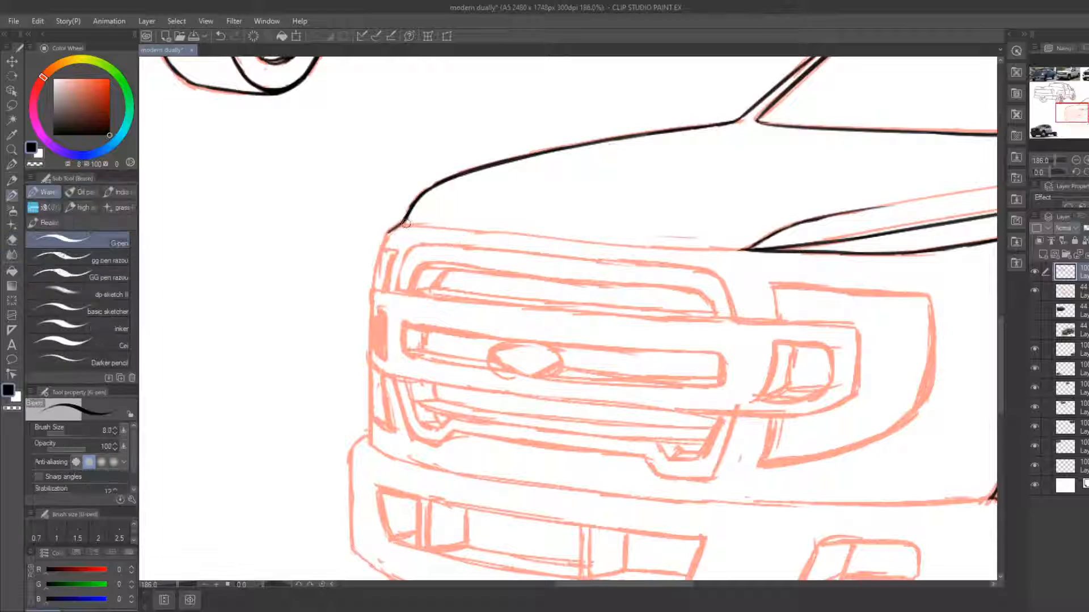
mouse_move(406, 224)
mouse_down()
mouse_move(705, 243)
mouse_move(449, 231)
mouse_move(536, 231)
mouse_up()
key(e)
key(b)
drag(405, 225, 730, 249)
key(e)
drag(658, 249, 547, 237)
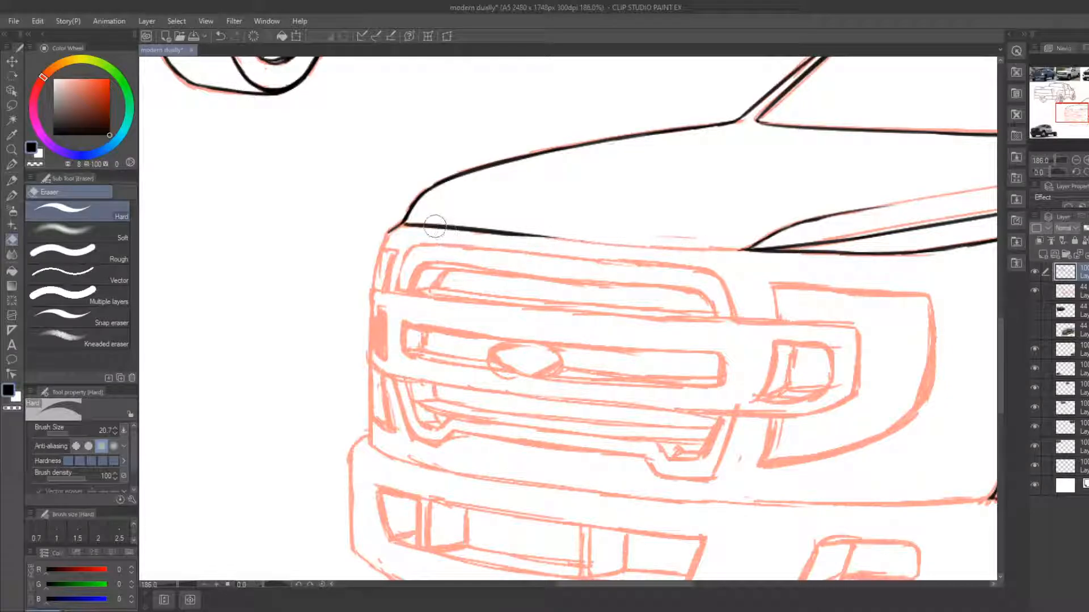
Erase the start of the hood's front edge and redraw the edge across to the crease corner
drag(435, 227, 487, 228)
key(b)
drag(419, 224, 674, 255)
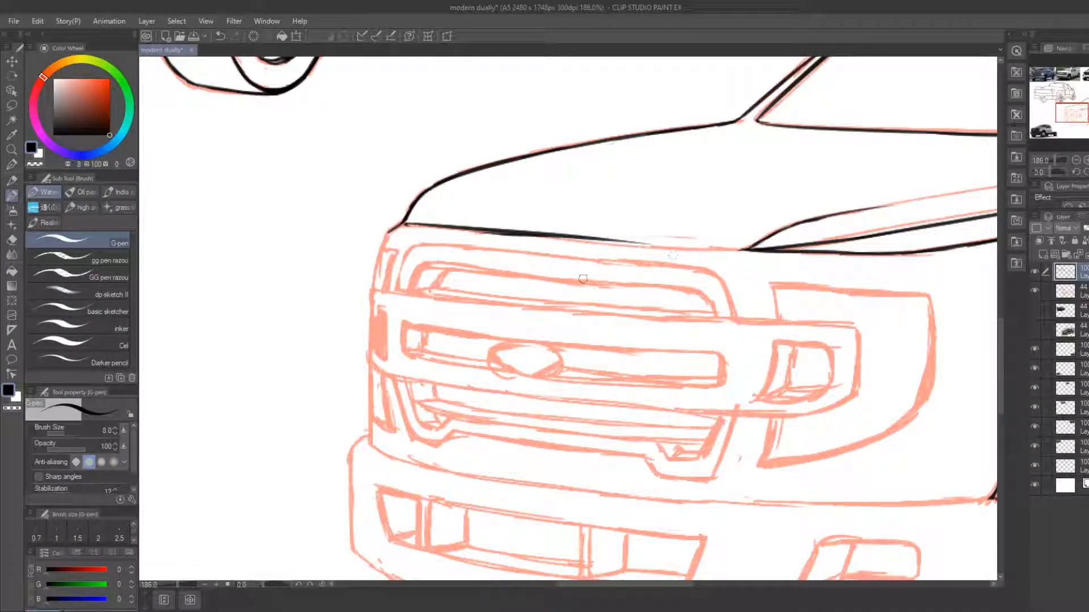
key(ctrl+z)
drag(403, 224, 593, 231)
key(ctrl+z)
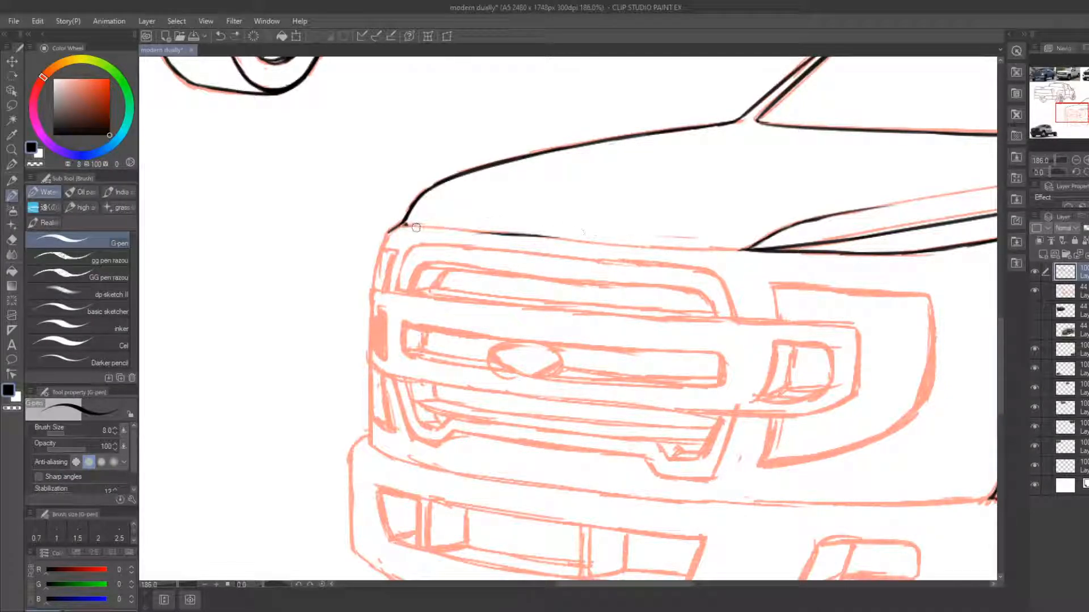
drag(404, 226, 598, 239)
key(ctrl+z)
mouse_move(405, 224)
mouse_down()
mouse_move(616, 248)
mouse_move(562, 249)
mouse_move(708, 255)
mouse_up()
mouse_move(643, 249)
mouse_down()
mouse_move(717, 255)
mouse_move(637, 251)
mouse_move(744, 254)
mouse_move(698, 252)
mouse_move(748, 252)
mouse_move(714, 251)
mouse_move(756, 242)
mouse_up()
key(ctrl+z)
key(ctrl+z)
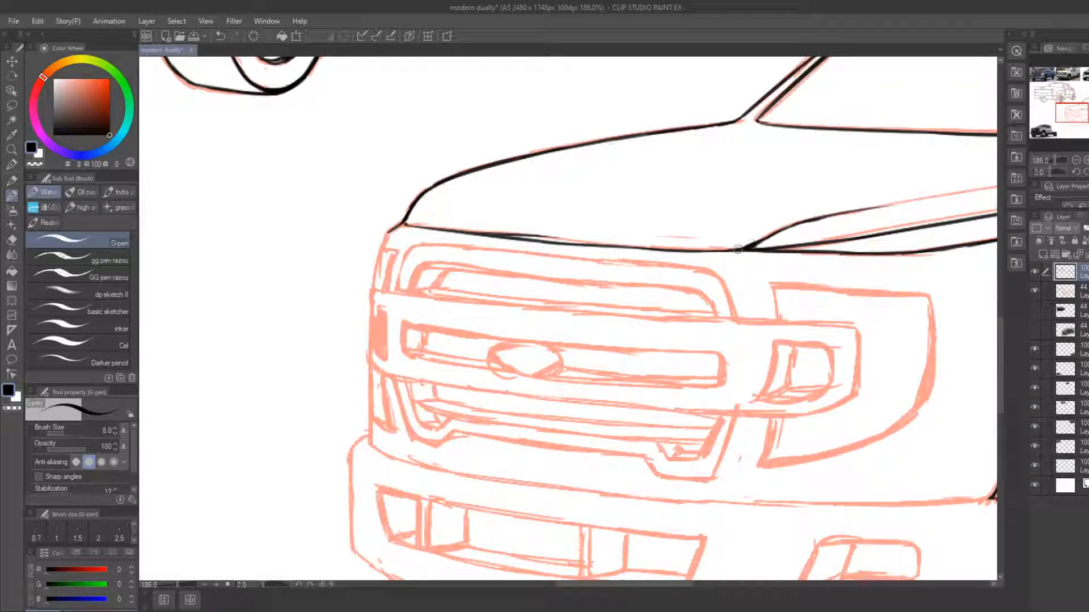
Clean up doubled strokes on the hood's front edge and refine its joins at both ends
key(e)
drag(756, 238, 810, 220)
key(b)
key(e)
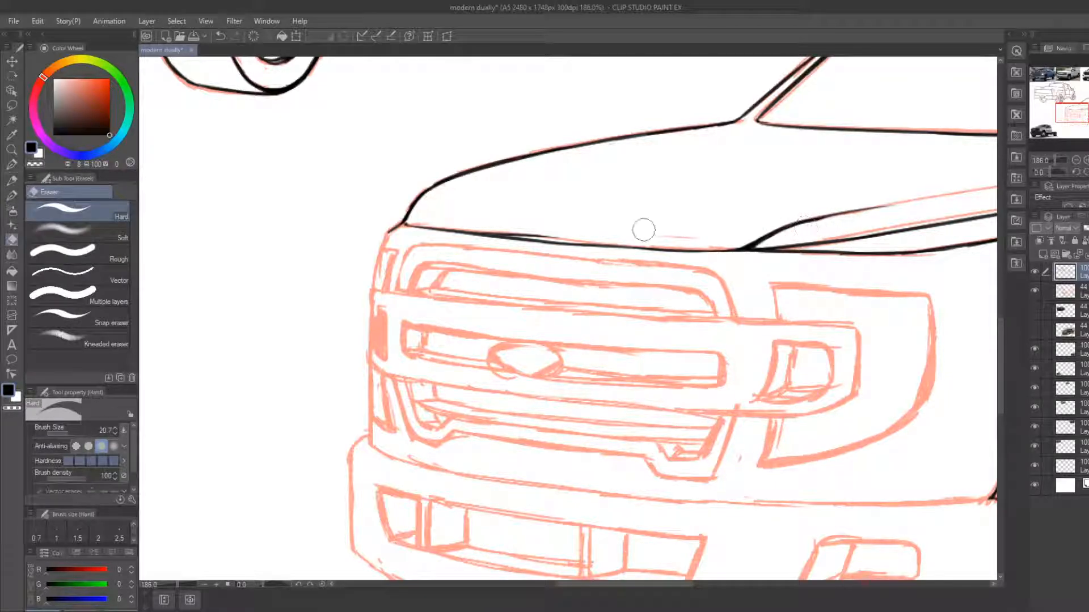
key(b)
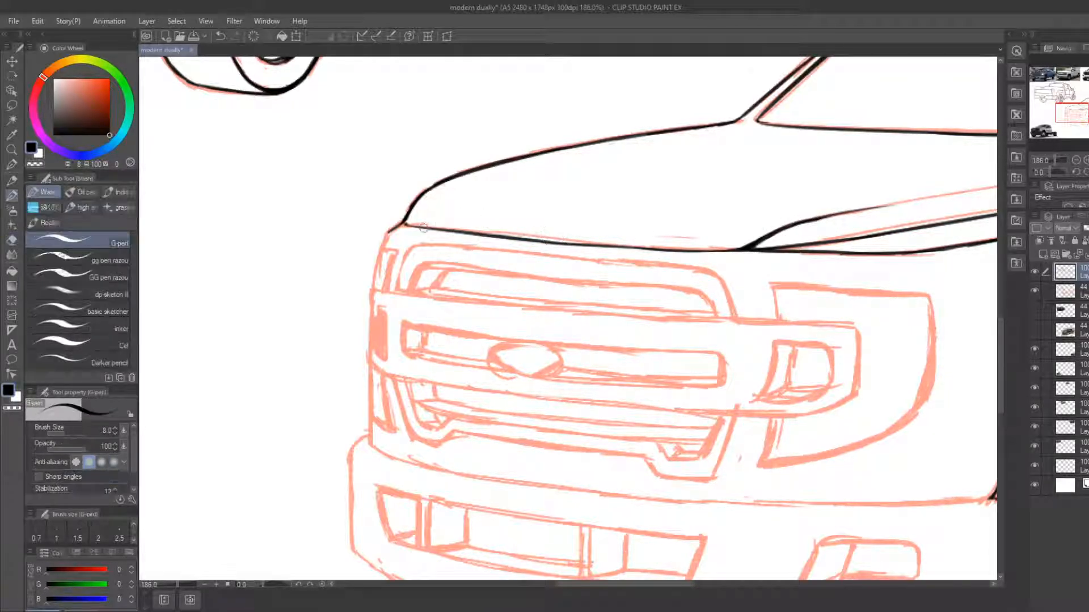
drag(403, 222, 419, 227)
Touch up the hood's far front corner where its outline meets the front edge
drag(461, 344, 453, 310)
key(e)
drag(409, 190, 404, 193)
key(b)
key(e)
key(b)
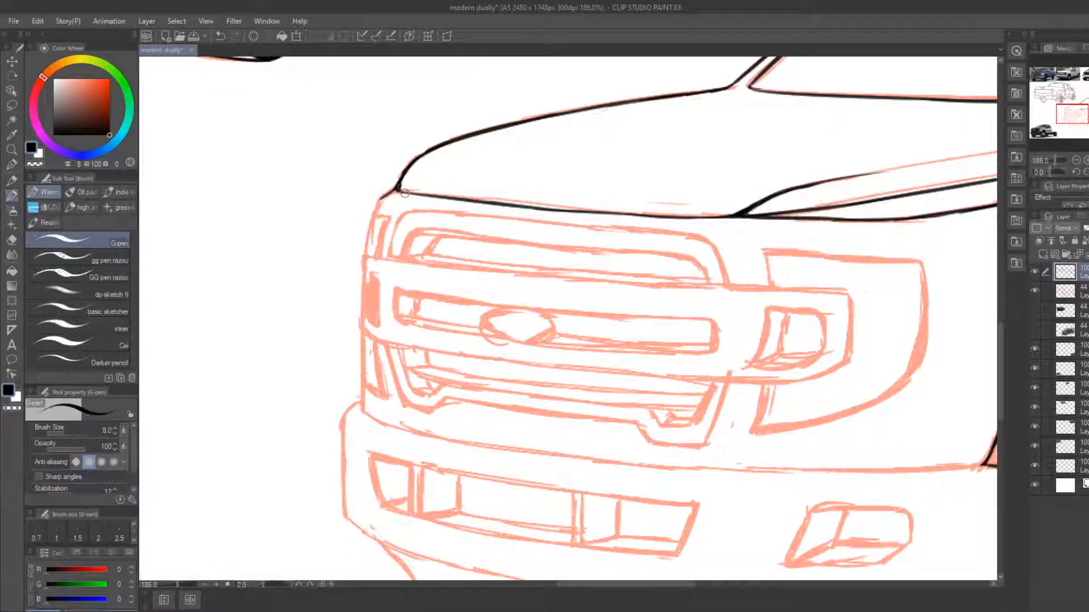
Redraw the outline below the hood's far corner and ink the front end's far side edge downward beside the grille
drag(511, 257, 518, 231)
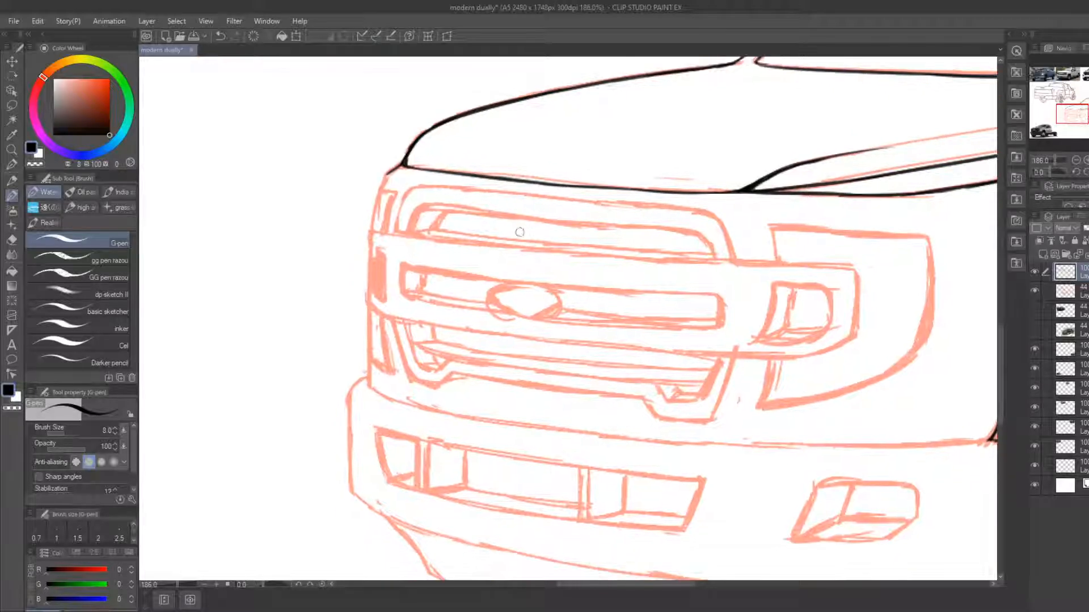
key(e)
drag(418, 162, 369, 237)
key(b)
key(e)
key(b)
drag(387, 176, 362, 330)
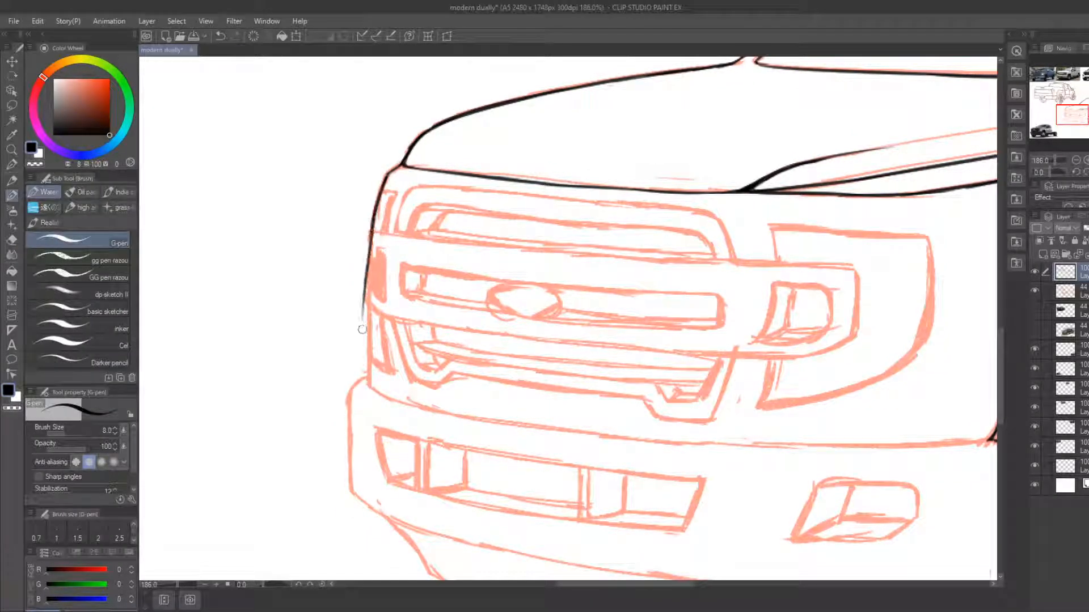
Correct the far side edge's lower part down to the bumper and round it into the bumper's top line
key(e)
mouse_move(385, 256)
mouse_down()
mouse_move(371, 272)
mouse_move(372, 255)
mouse_up()
key(b)
key(e)
mouse_move(370, 301)
mouse_down()
mouse_move(366, 250)
mouse_move(368, 379)
mouse_move(253, 393)
mouse_move(434, 435)
mouse_move(317, 421)
mouse_up()
key(b)
key(e)
key(b)
key(e)
key(b)
key(e)
key(b)
key(e)
key(b)
Ink the bumper's top line below the grille, erasing and redrawing it as one smooth curve
drag(236, 397, 436, 427)
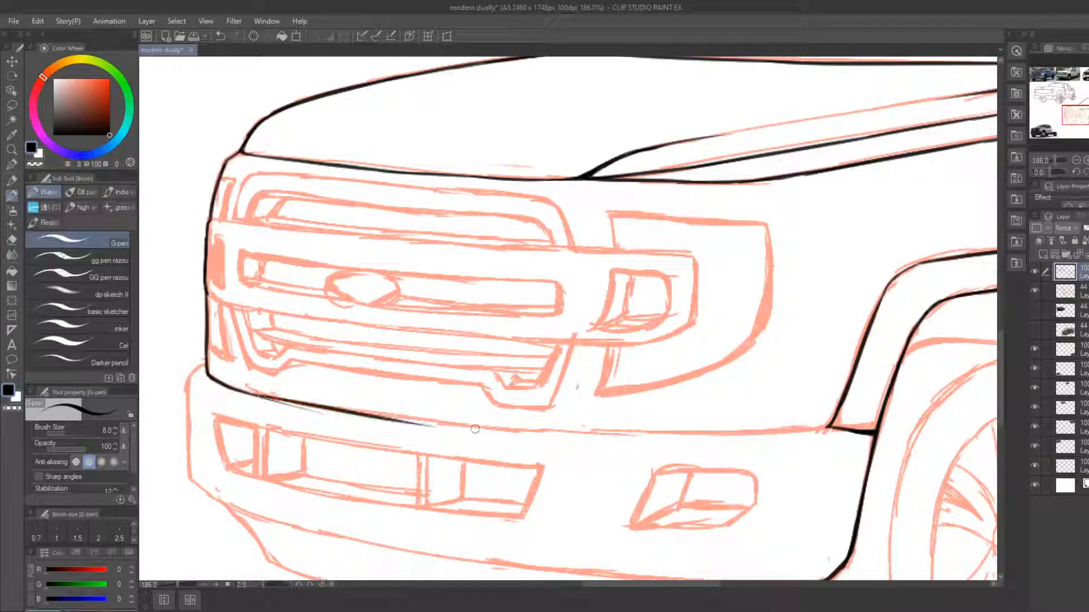
key(e)
key(b)
drag(265, 394, 454, 426)
key(e)
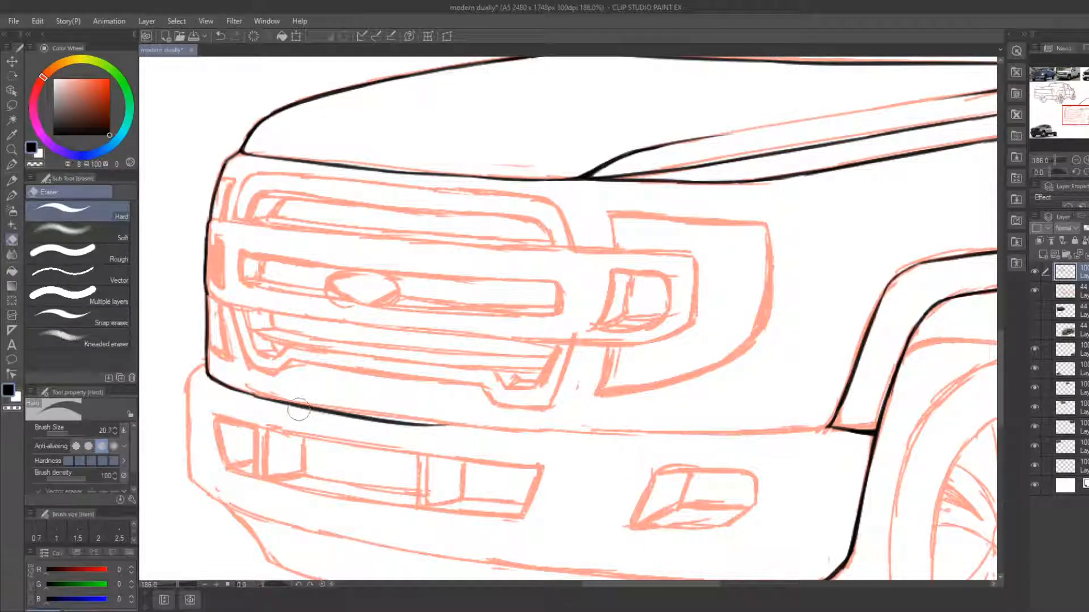
mouse_move(296, 412)
mouse_down()
mouse_move(428, 435)
mouse_move(456, 430)
mouse_up()
drag(352, 419, 449, 434)
key(b)
drag(309, 407, 484, 430)
Extend the bumper's top line toward the wheel arch, rotate the canvas, and erase the line's stray outer end
drag(554, 418, 416, 373)
drag(308, 381, 528, 400)
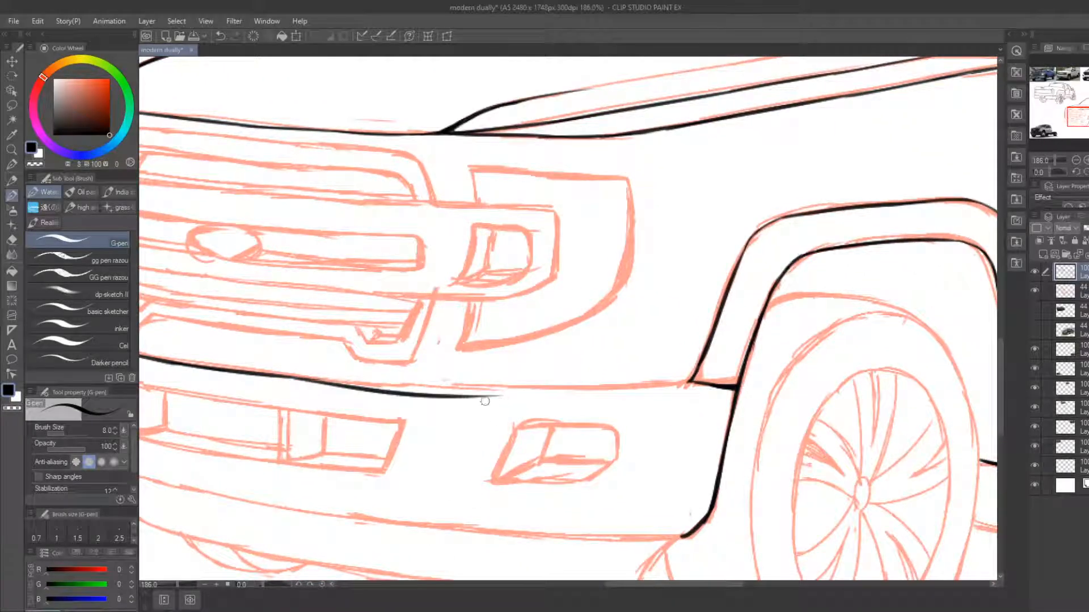
key(r)
mouse_move(638, 339)
mouse_down()
mouse_move(637, 306)
mouse_move(484, 214)
mouse_move(543, 384)
mouse_up()
key(e)
drag(533, 343, 545, 414)
drag(520, 262, 539, 376)
Ink the bumper's top line from the wheel arch corner toward the grille, undoing and redrawing the stroke until it follows the sketch
key(b)
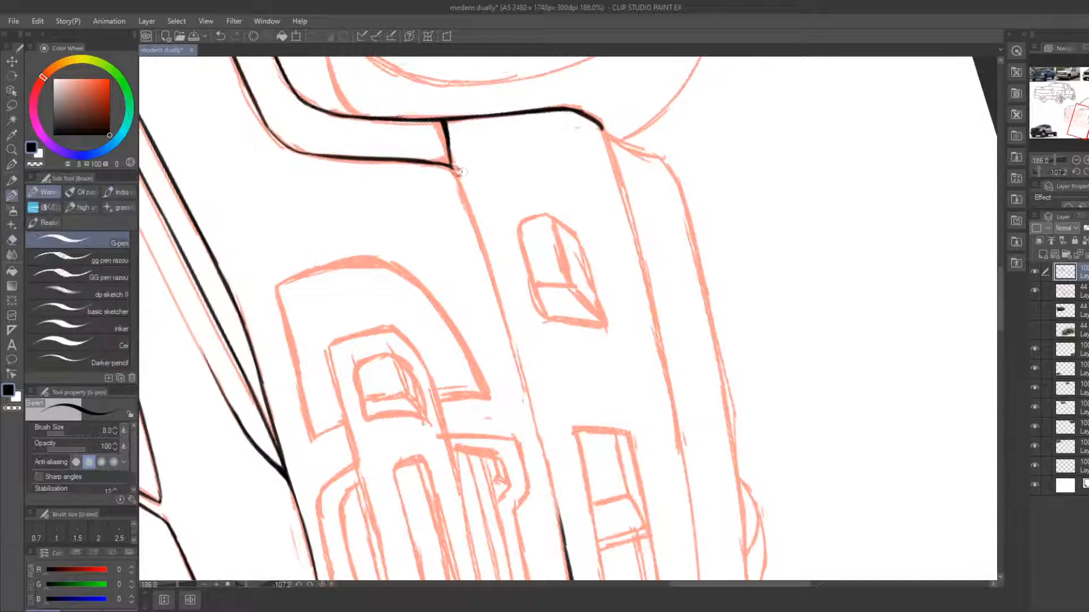
drag(453, 167, 563, 470)
key(ctrl+z)
drag(452, 171, 530, 429)
key(ctrl+z)
drag(452, 169, 551, 469)
key(ctrl+z)
drag(453, 168, 537, 431)
Erase the new stroke's uneven lower part and redraw it to meet the bumper's existing top line
key(e)
drag(497, 292, 536, 433)
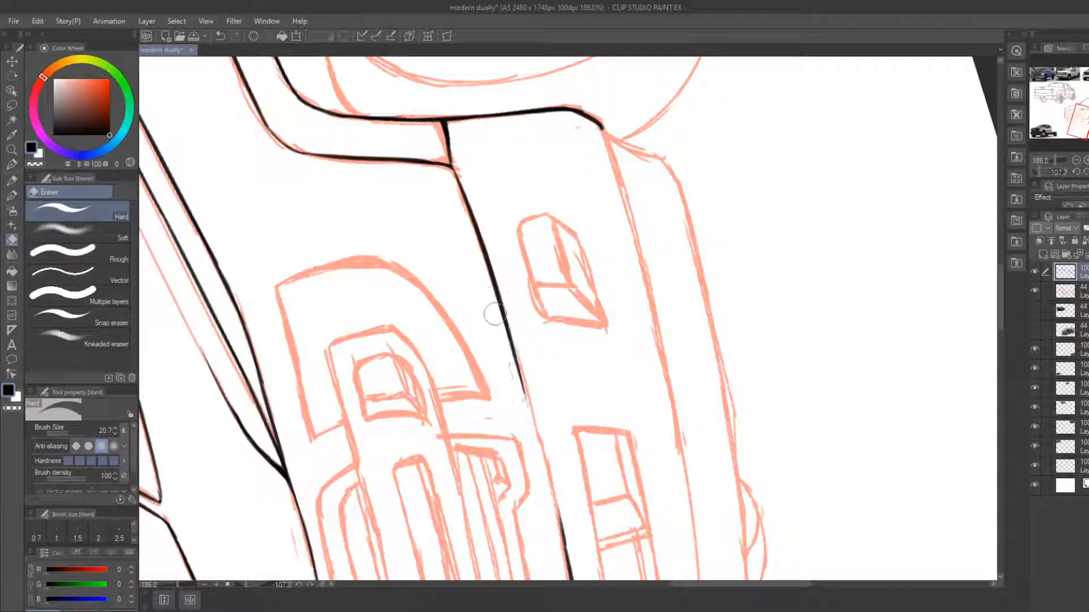
drag(489, 311, 536, 420)
key(b)
mouse_move(495, 293)
mouse_down()
mouse_move(555, 498)
mouse_move(520, 412)
mouse_up()
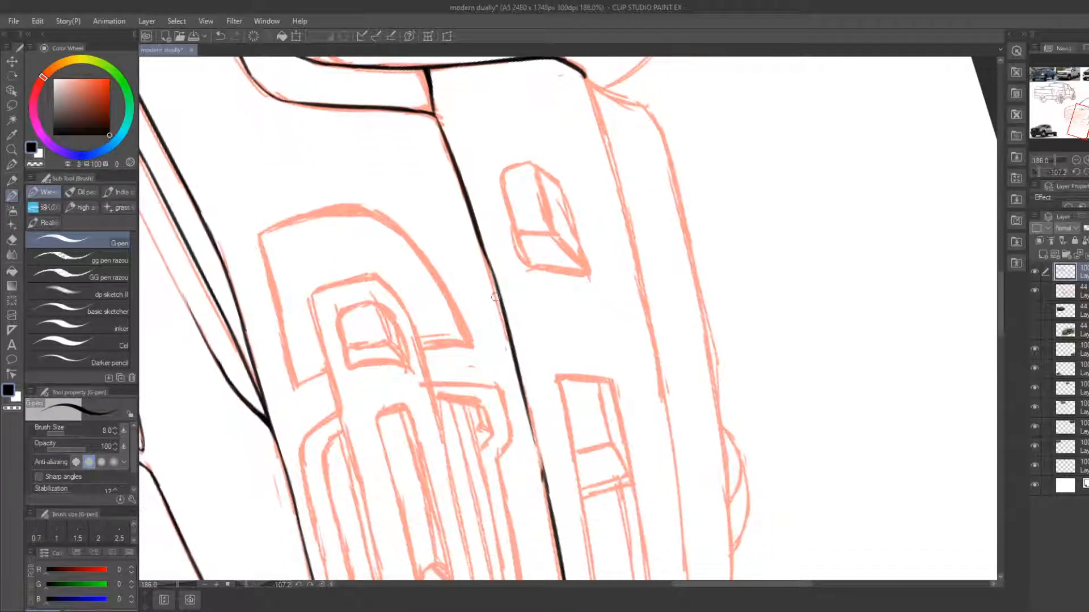
key(e)
drag(483, 254, 527, 396)
key(b)
drag(485, 259, 547, 496)
Clean up the join between the two parts of the bumper's top line by erasing and re-inking it to an even thickness
key(e)
key(b)
key(e)
drag(537, 475, 540, 495)
key(b)
drag(535, 448, 545, 491)
key(e)
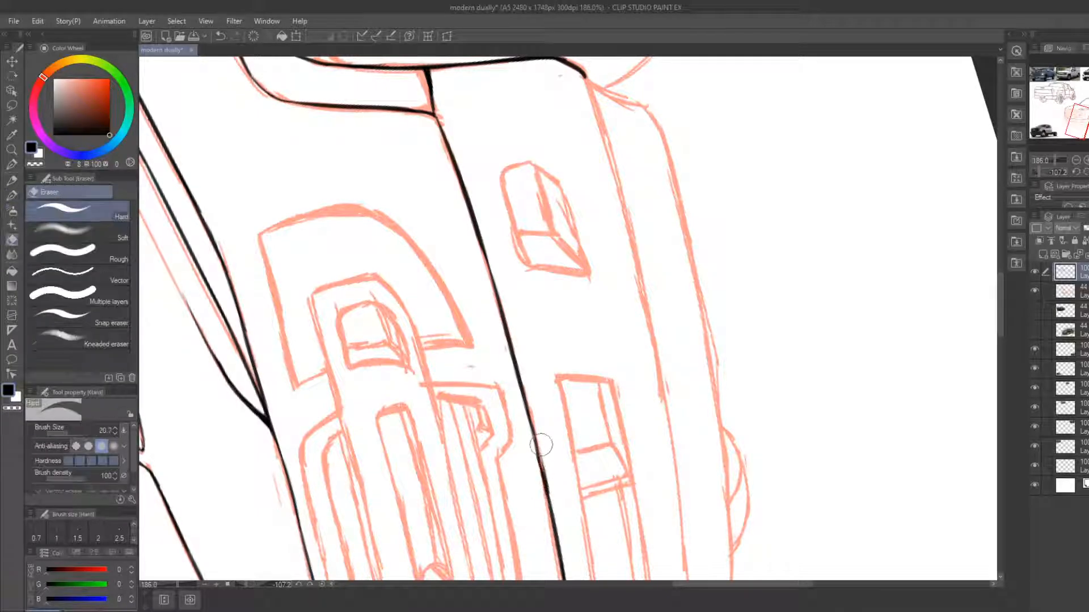
drag(542, 445, 554, 499)
key(b)
drag(542, 450, 557, 495)
key(e)
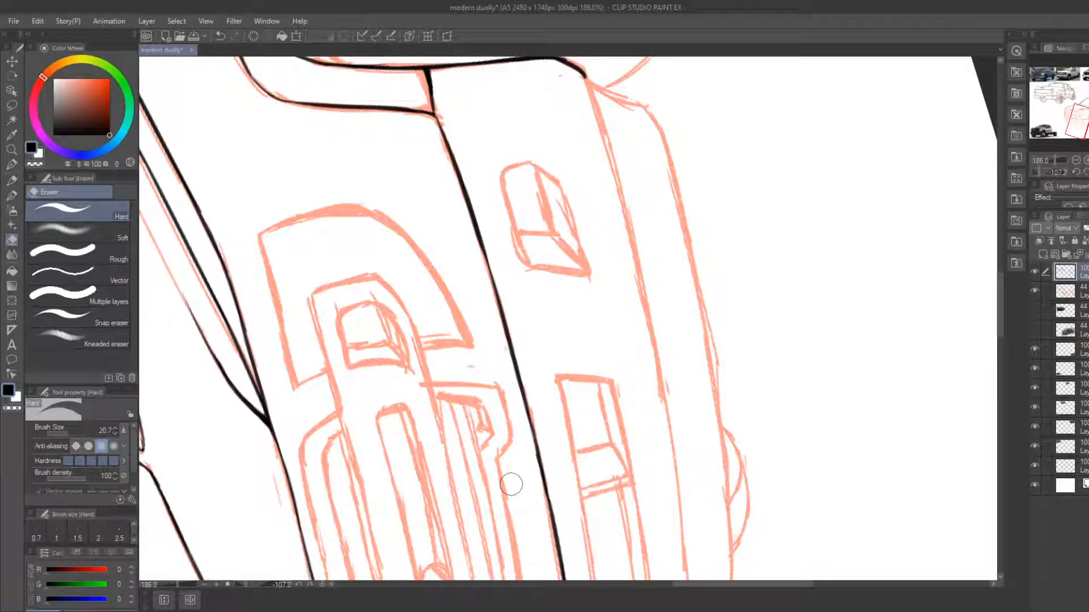
Level the canvas and ink the bumper's far side edge, rounding it into the far half of its lower edge
key(r)
mouse_move(612, 263)
mouse_down()
mouse_move(591, 374)
mouse_move(618, 359)
mouse_up()
mouse_move(721, 282)
mouse_down()
mouse_move(690, 314)
mouse_move(743, 315)
mouse_up()
key(b)
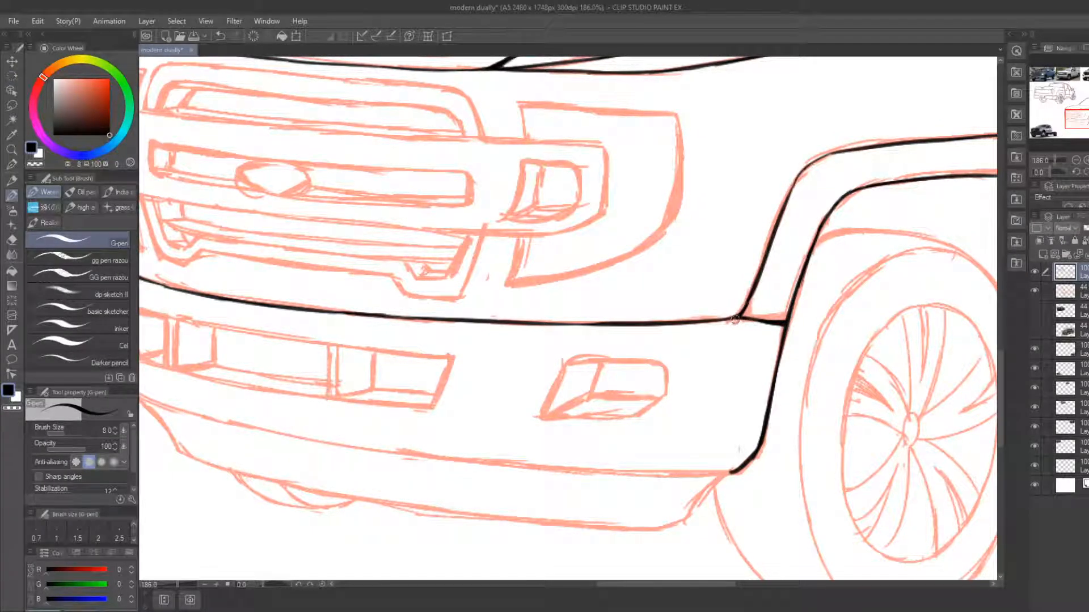
drag(428, 363, 556, 379)
drag(296, 317, 410, 292)
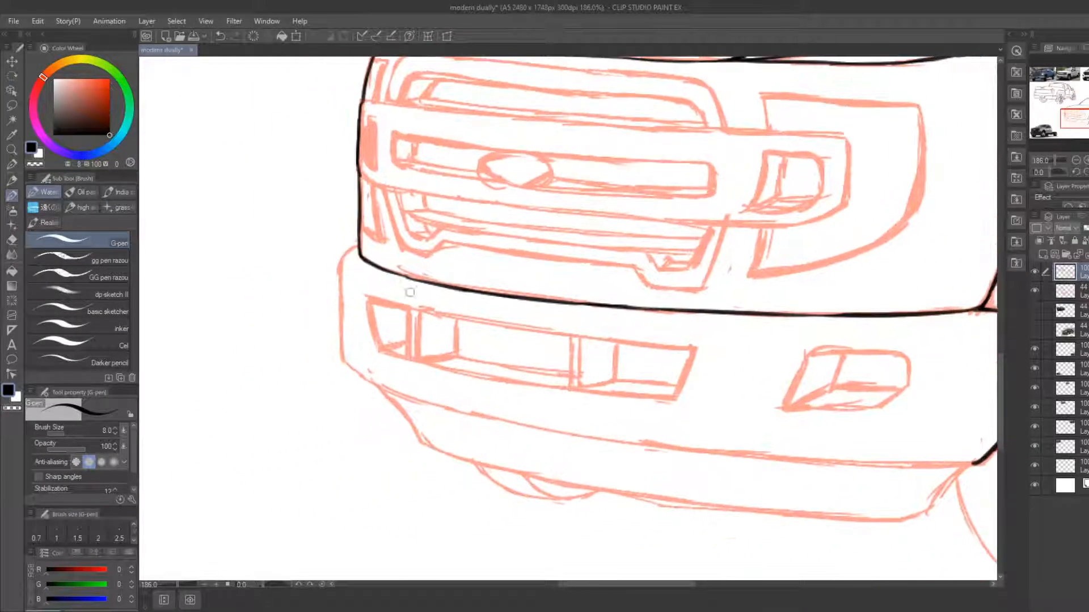
mouse_move(343, 259)
mouse_down()
mouse_move(340, 357)
mouse_move(418, 404)
mouse_move(330, 392)
mouse_move(301, 411)
mouse_move(266, 397)
mouse_move(460, 447)
mouse_up()
key(e)
key(b)
key(e)
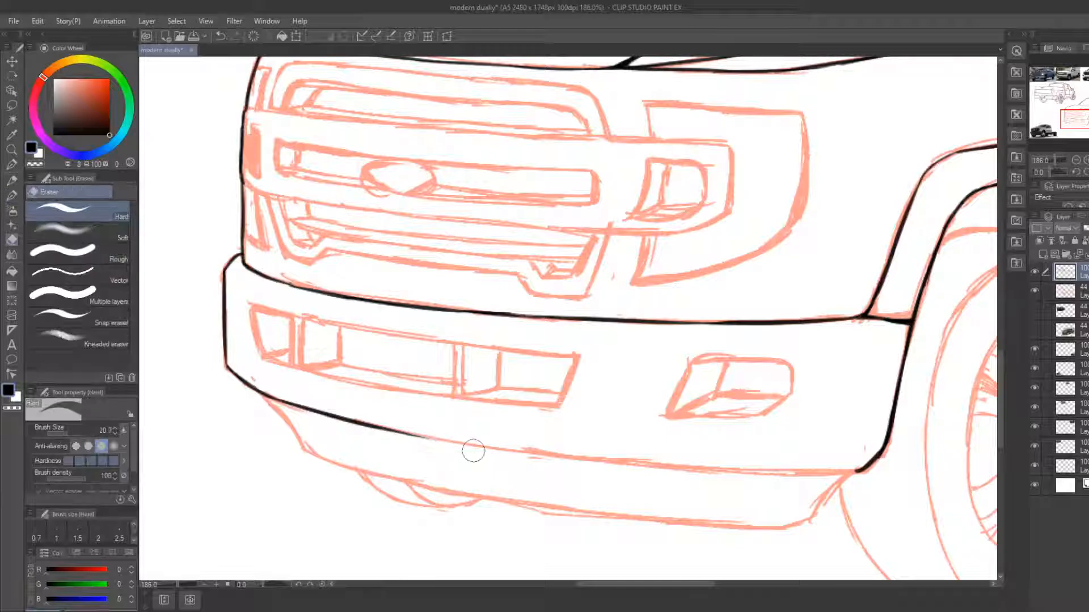
key(b)
mouse_move(391, 431)
mouse_down()
mouse_move(581, 453)
mouse_move(440, 452)
mouse_move(452, 457)
mouse_up()
key(e)
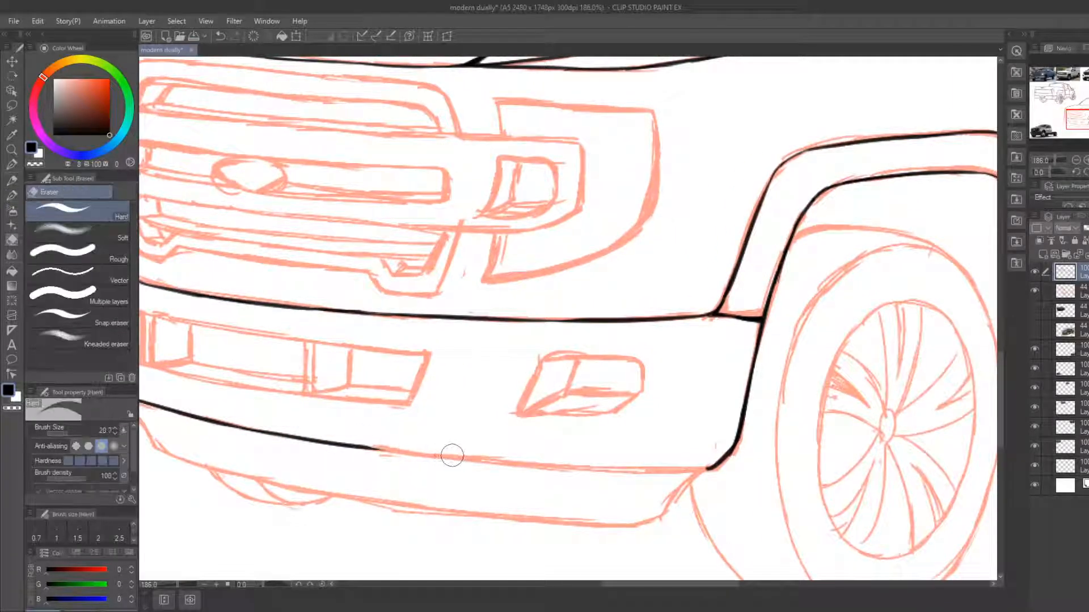
Continue the bumper's lower edge across to its near corner below the wheel arch
key(b)
mouse_move(364, 447)
mouse_down()
mouse_move(574, 471)
mouse_move(692, 472)
mouse_move(649, 472)
mouse_up()
key(e)
key(b)
key(e)
key(b)
drag(632, 471, 697, 470)
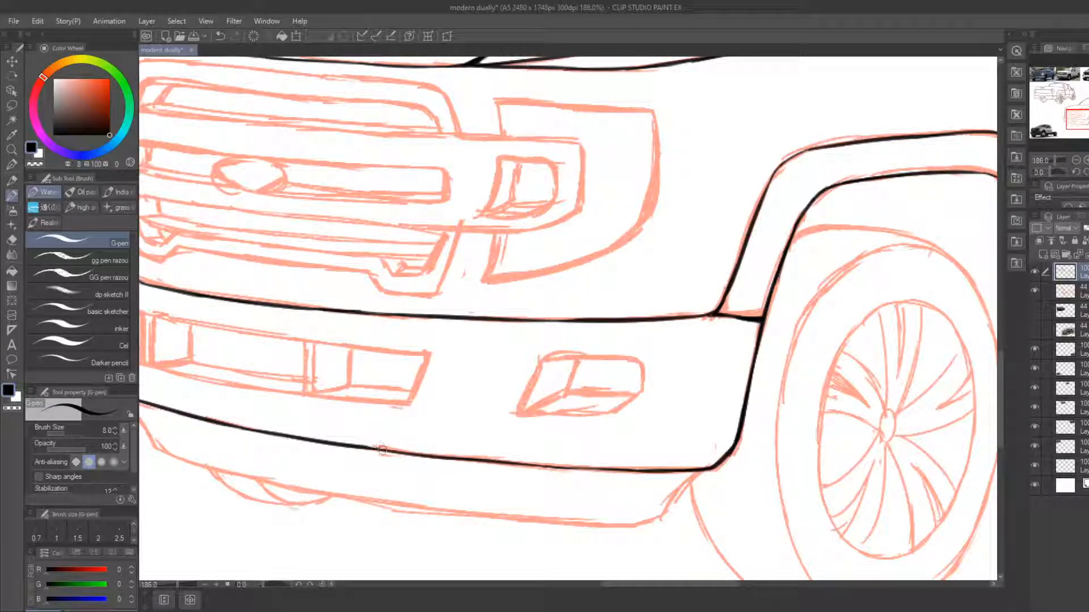
Ink the lower valance's angled far end and the first part of its bottom edge beneath the bumper
mouse_move(382, 450)
mouse_down()
mouse_move(436, 456)
mouse_move(531, 384)
mouse_up()
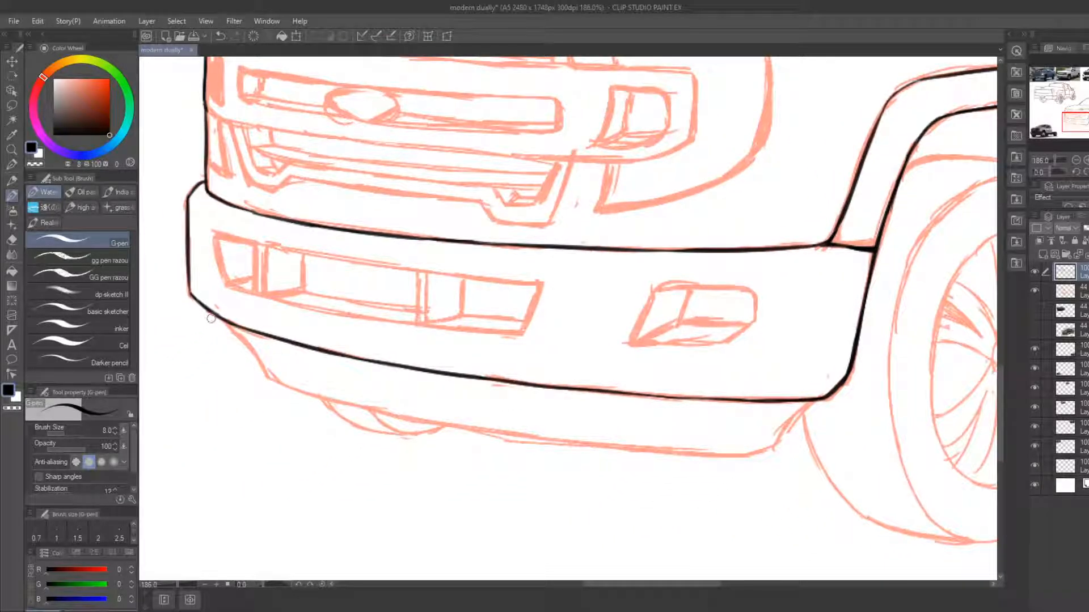
drag(211, 319, 265, 367)
key(e)
key(b)
mouse_move(225, 324)
mouse_down()
mouse_move(267, 378)
mouse_move(257, 357)
mouse_move(300, 388)
mouse_move(291, 384)
mouse_move(460, 425)
mouse_up()
key(e)
key(b)
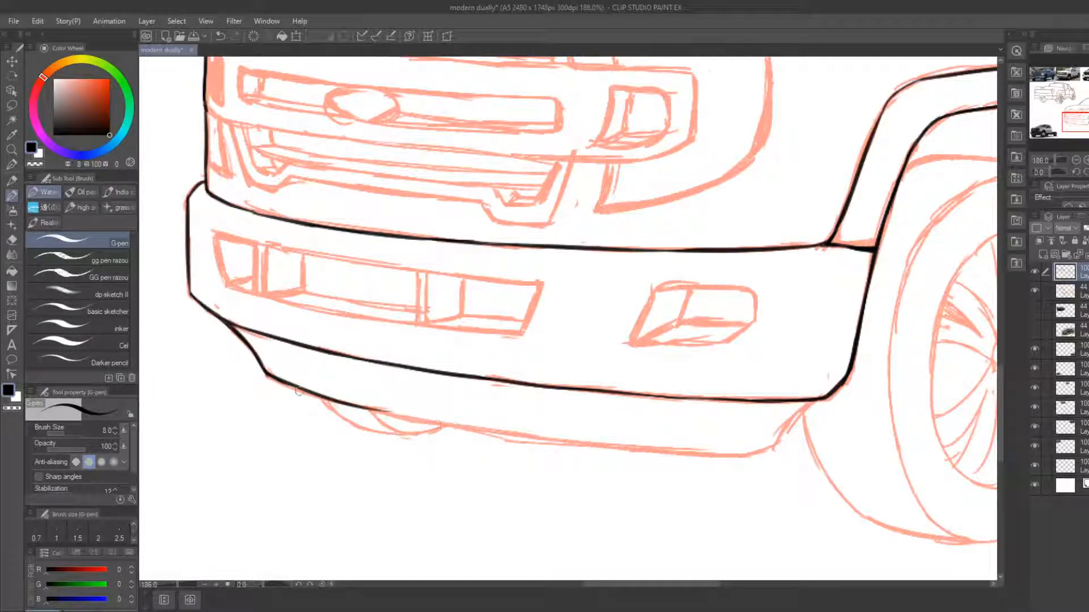
Extend the valance's bottom edge past the middle of the bumper, trim it, and rotate the canvas for the remaining part
key(e)
drag(319, 400, 674, 454)
key(b)
key(e)
key(b)
key(r)
mouse_move(749, 445)
mouse_down()
mouse_move(729, 494)
mouse_move(435, 471)
mouse_move(409, 447)
mouse_up()
key(e)
drag(486, 199, 414, 372)
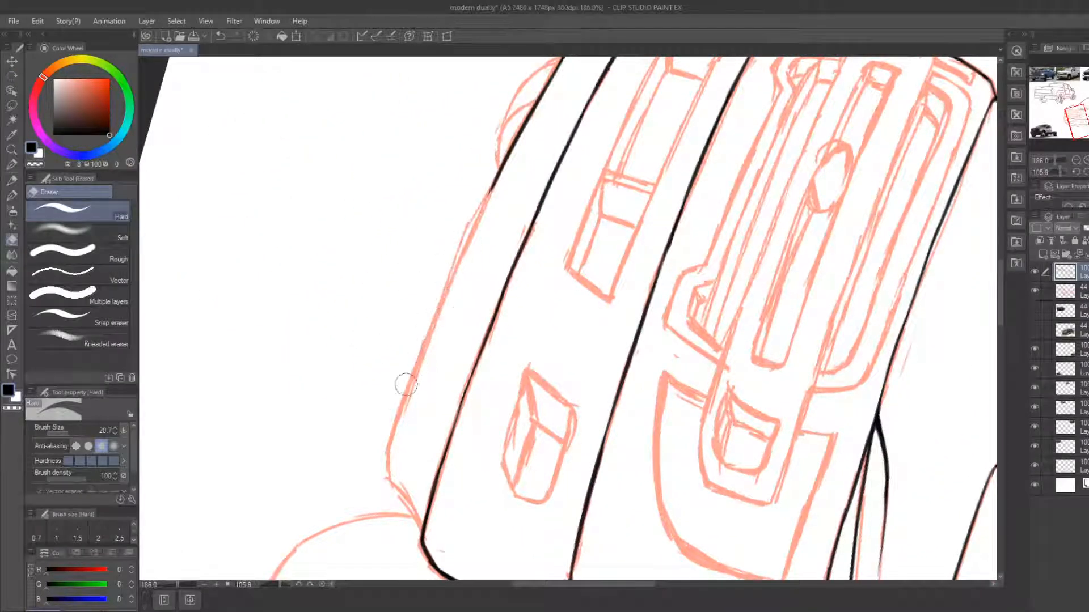
Ink the near part of the valance's bottom edge, refining it down to its corner near the front tire
key(b)
drag(496, 173, 404, 422)
key(e)
key(b)
mouse_move(498, 183)
mouse_down()
mouse_move(398, 434)
mouse_move(456, 273)
mouse_up()
drag(394, 479, 413, 389)
drag(398, 456, 406, 407)
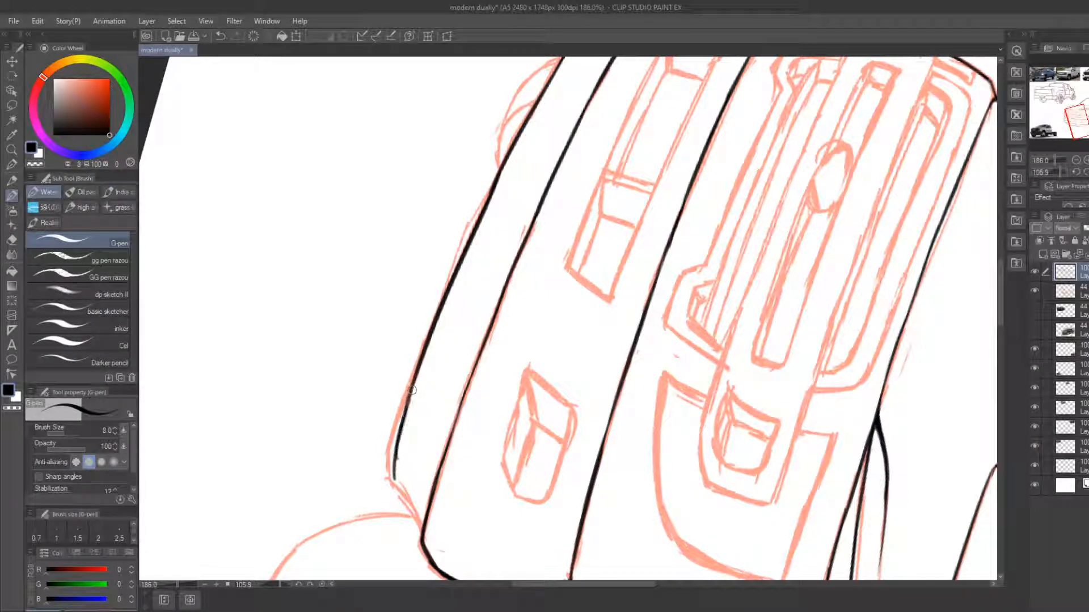
Join the valance's near end to the bumper's lower corner and clean up the thick line where they meet
key(space)
mouse_move(394, 478)
mouse_down()
mouse_move(424, 322)
mouse_move(413, 352)
mouse_move(432, 433)
mouse_up()
key(e)
key(b)
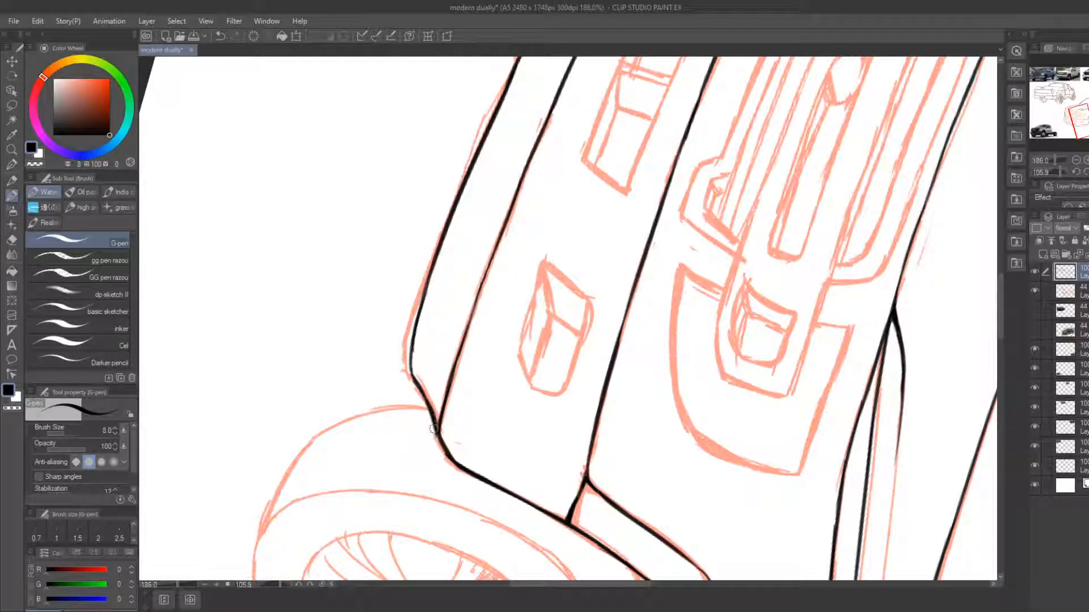
key(e)
drag(410, 372, 427, 406)
key(b)
key(e)
mouse_move(428, 426)
mouse_down()
mouse_move(409, 370)
mouse_move(433, 443)
mouse_move(467, 480)
mouse_up()
key(b)
key(e)
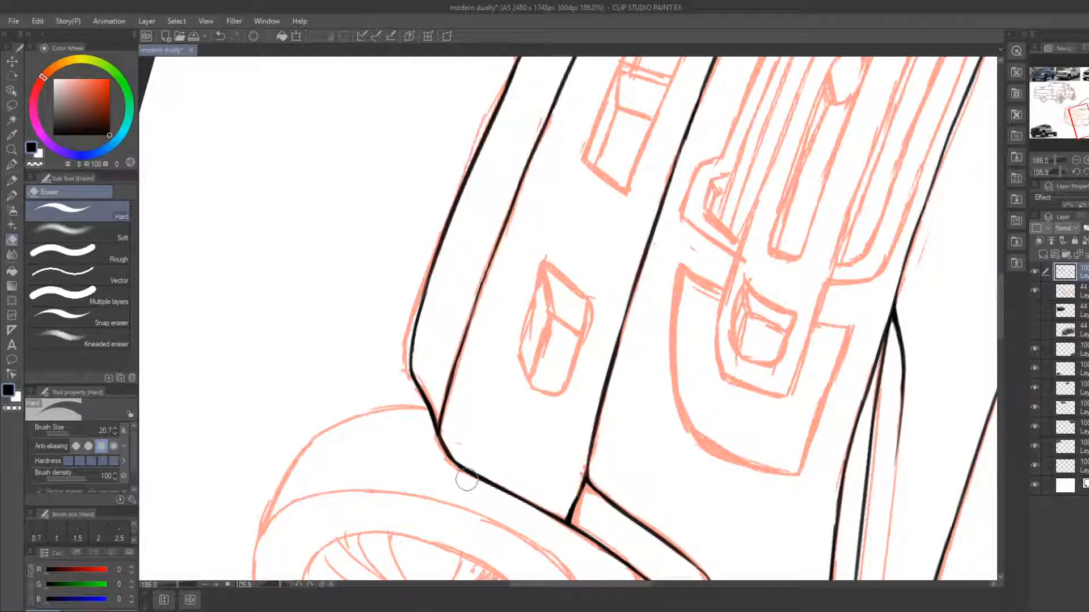
Level the canvas and ink the rounded part hanging below the valance's far half, including its inner curve
key(r)
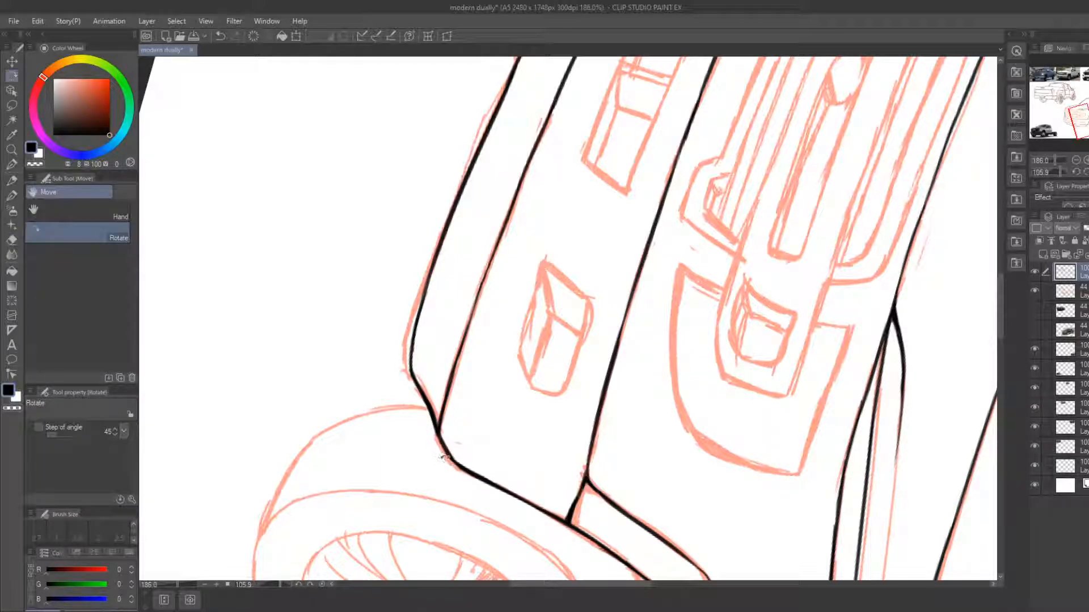
mouse_move(538, 373)
mouse_down()
mouse_move(499, 324)
mouse_move(527, 265)
mouse_up()
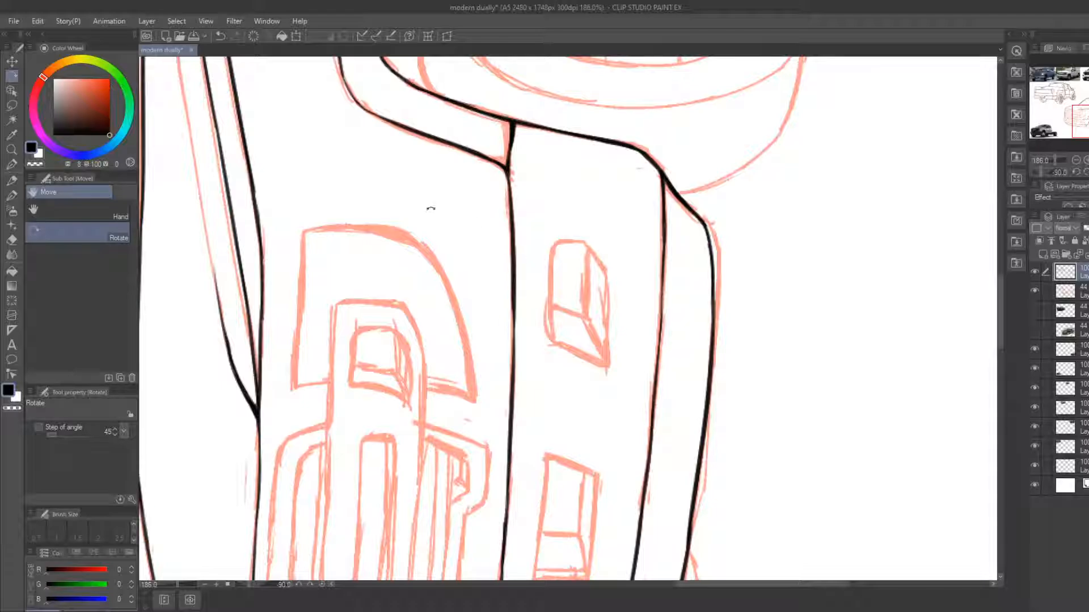
mouse_move(431, 208)
mouse_down()
mouse_move(348, 372)
mouse_move(574, 486)
mouse_move(809, 358)
mouse_move(757, 186)
mouse_up()
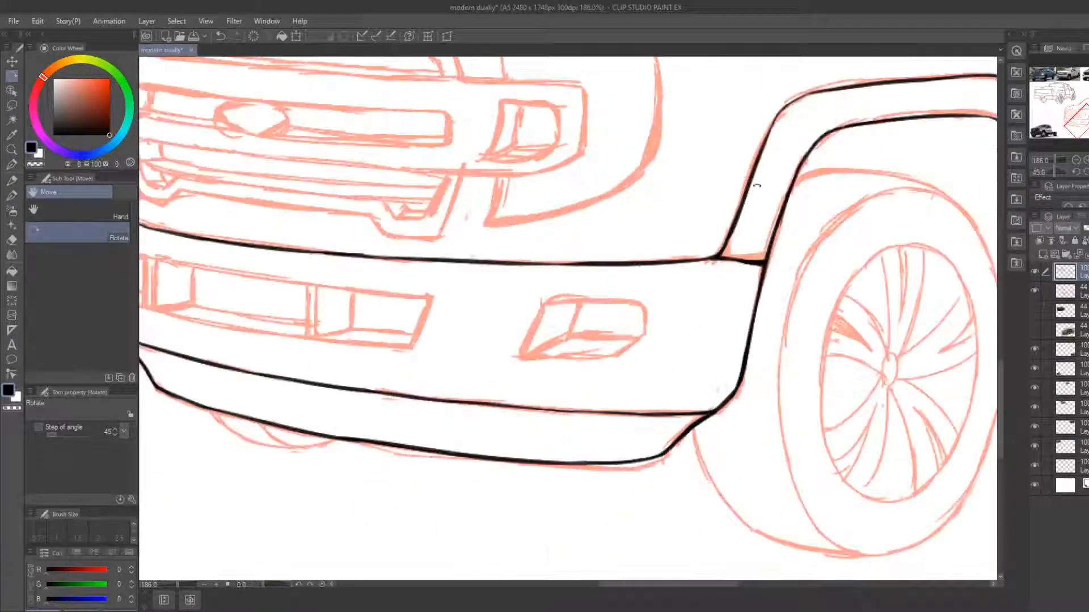
drag(463, 428, 645, 373)
key(b)
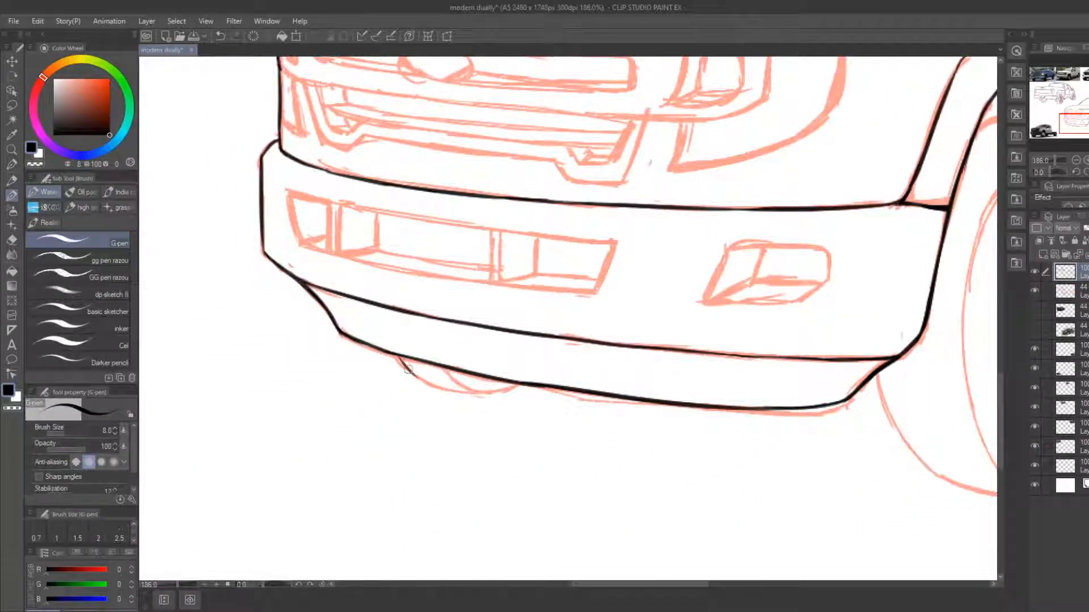
drag(405, 369, 454, 397)
key(ctrl+z)
mouse_move(398, 356)
mouse_down()
mouse_move(441, 386)
mouse_move(513, 387)
mouse_move(503, 390)
mouse_up()
key(e)
key(b)
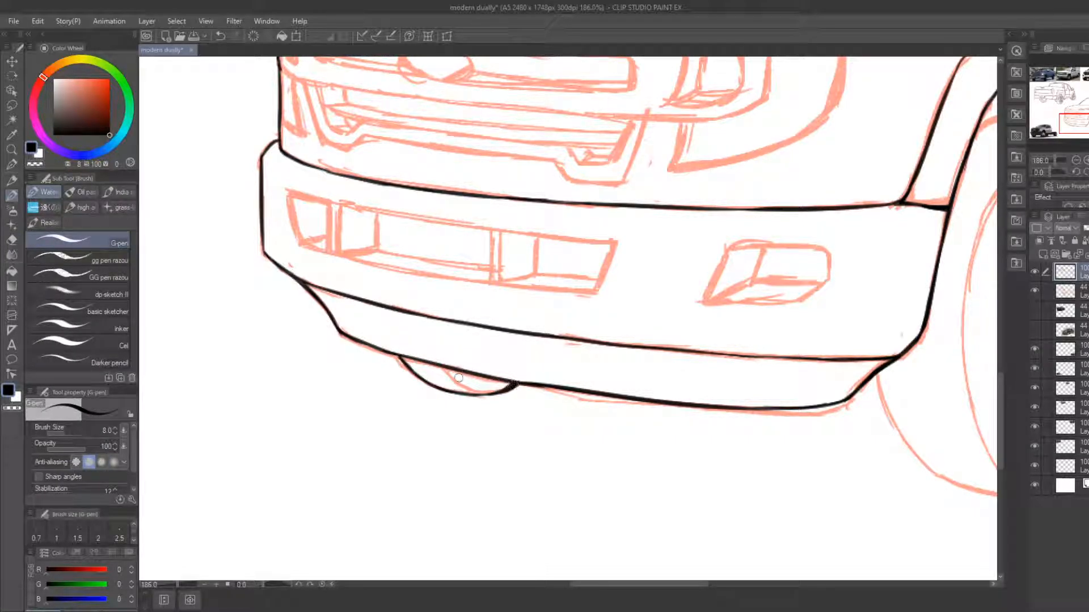
drag(443, 366, 479, 392)
key(e)
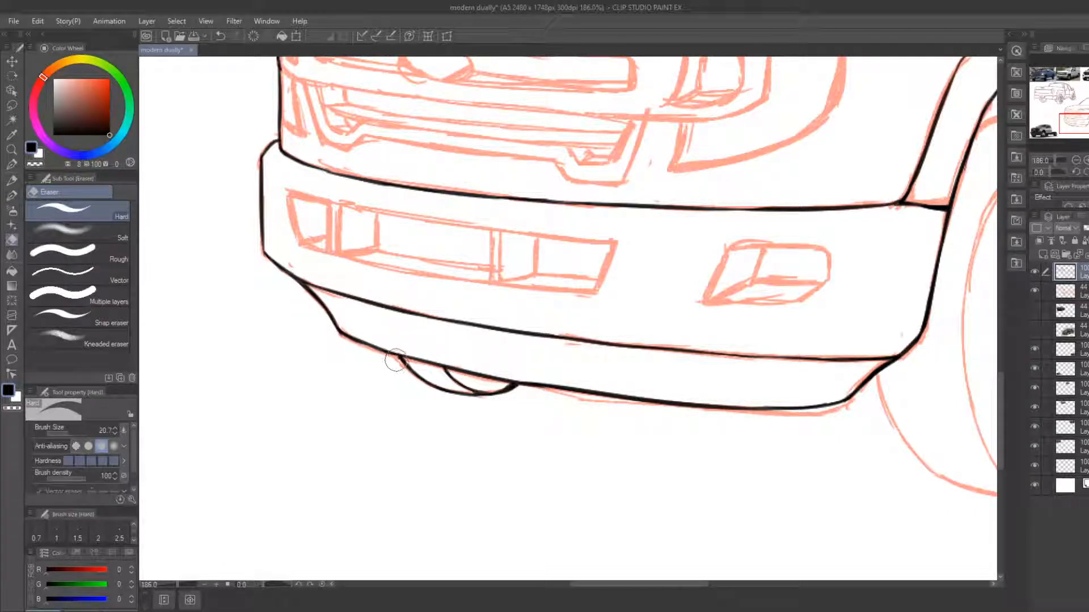
drag(398, 362, 402, 365)
Ink the front tire's tread outline from behind the valance's near end down to the tire's bottom
drag(824, 408, 371, 356)
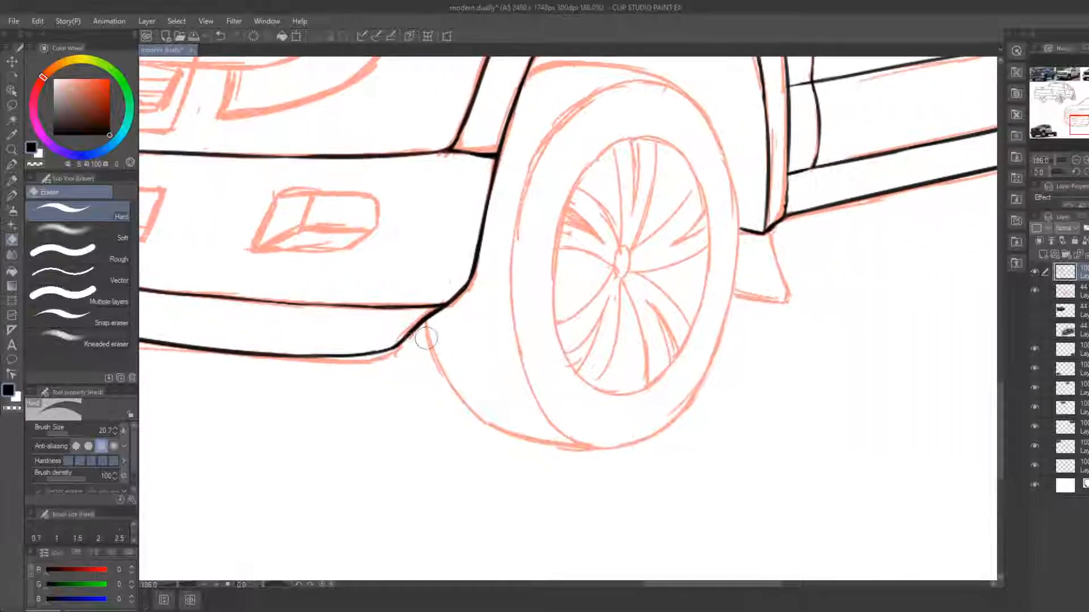
key(b)
mouse_move(425, 322)
mouse_down()
mouse_move(496, 427)
mouse_move(623, 454)
mouse_move(485, 478)
mouse_move(509, 463)
mouse_move(430, 450)
mouse_move(395, 360)
mouse_up()
key(e)
key(b)
key(e)
drag(432, 439, 391, 336)
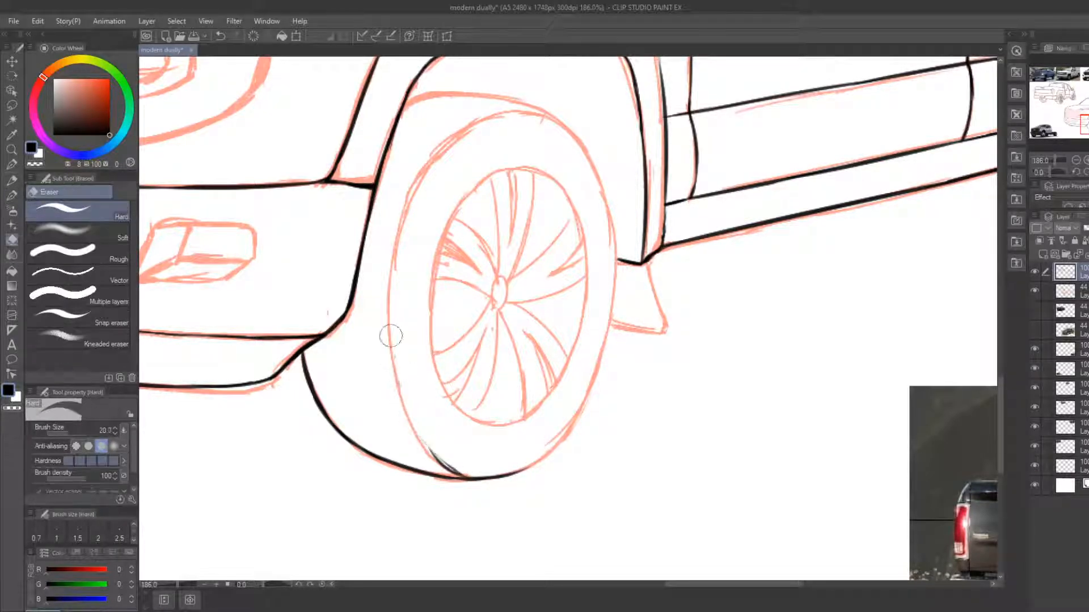
Ink the front edge of the tire's sidewall upward from the bottom, erasing and redrawing uneven strokes
mouse_move(462, 464)
mouse_down()
mouse_move(420, 436)
mouse_move(404, 356)
mouse_move(462, 466)
mouse_move(396, 386)
mouse_up()
key(b)
key(e)
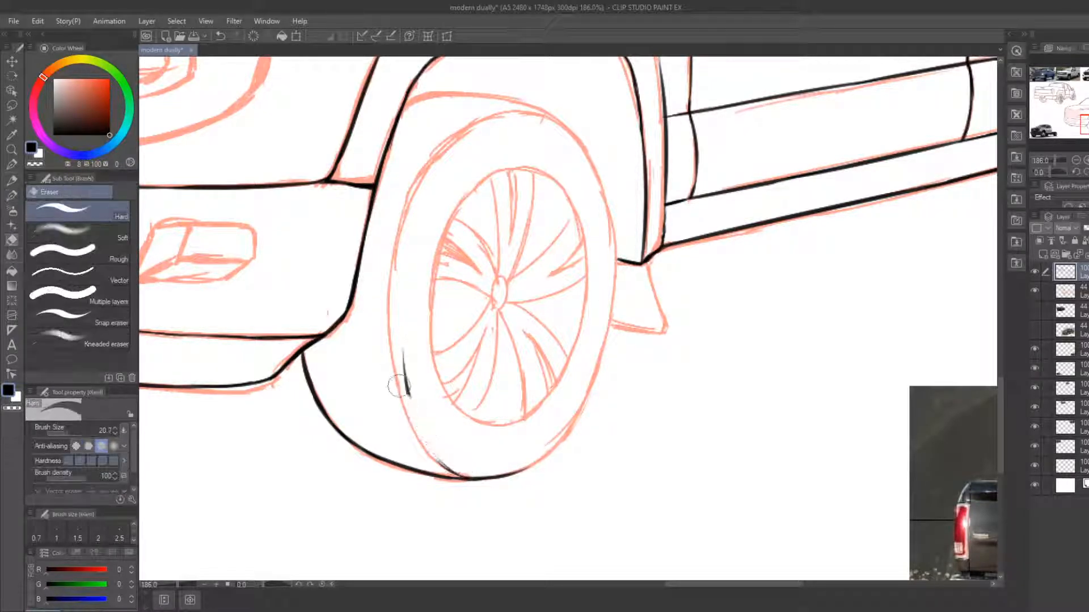
key(b)
drag(465, 481, 396, 346)
key(e)
mouse_move(427, 431)
mouse_down()
mouse_move(403, 302)
mouse_move(424, 441)
mouse_move(401, 348)
mouse_up()
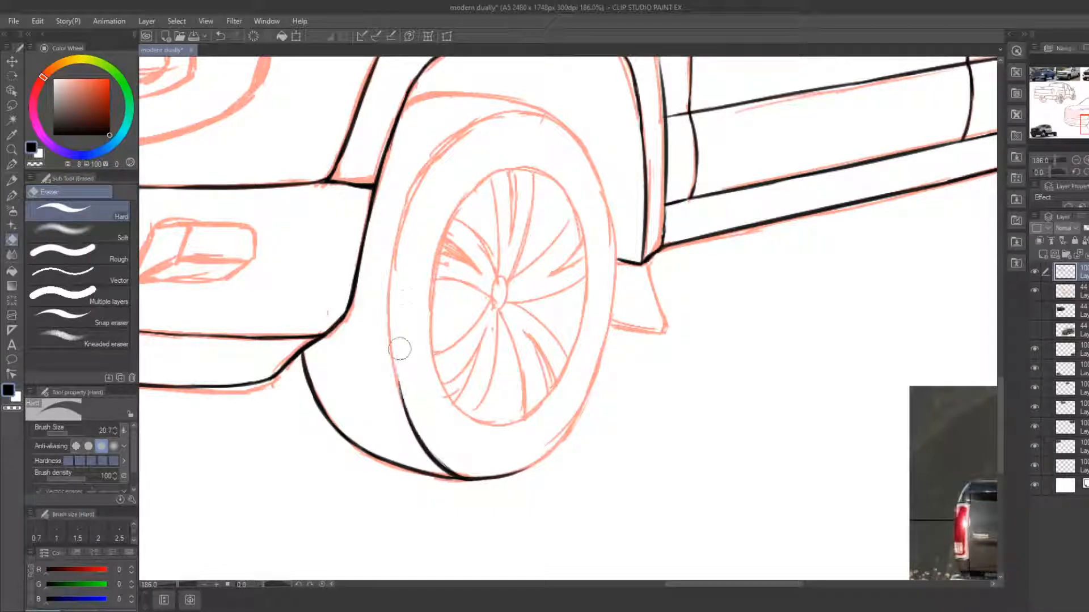
key(b)
drag(424, 446, 395, 254)
key(e)
drag(415, 389, 406, 221)
Continue the sidewall outline up and over the top of the front tire, erasing and correcting the curve
key(b)
mouse_move(390, 338)
mouse_down()
mouse_move(389, 285)
mouse_move(431, 159)
mouse_move(352, 321)
mouse_up()
key(e)
mouse_move(277, 441)
mouse_down()
mouse_move(334, 282)
mouse_move(302, 344)
mouse_up()
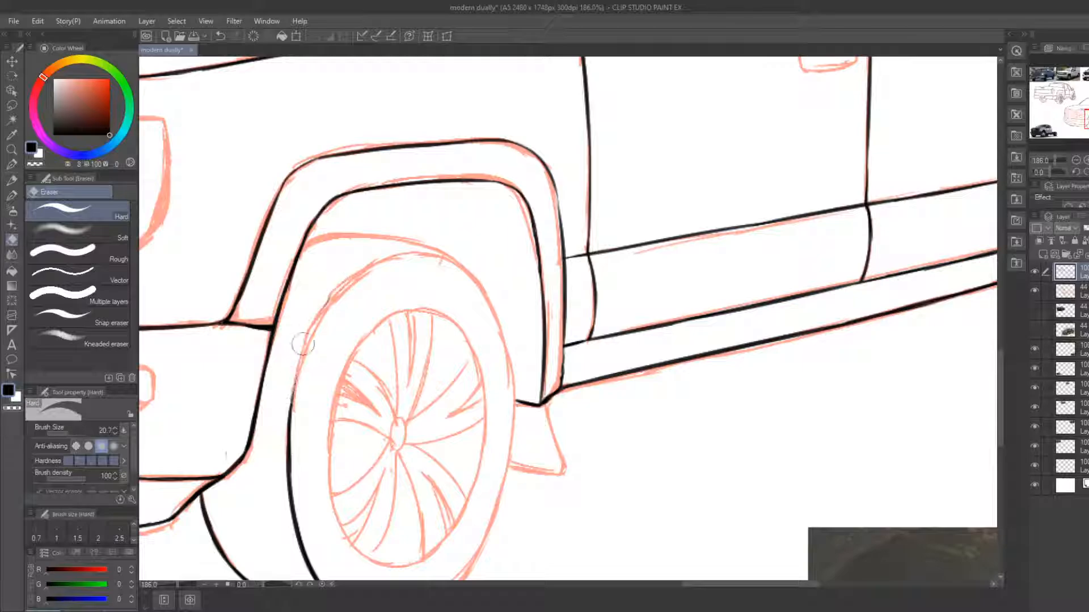
key(b)
mouse_move(290, 440)
mouse_down()
mouse_move(298, 361)
mouse_move(372, 272)
mouse_up()
key(e)
mouse_move(335, 309)
mouse_down()
mouse_move(369, 275)
mouse_move(465, 261)
mouse_move(495, 315)
mouse_up()
key(b)
key(e)
key(b)
key(e)
key(b)
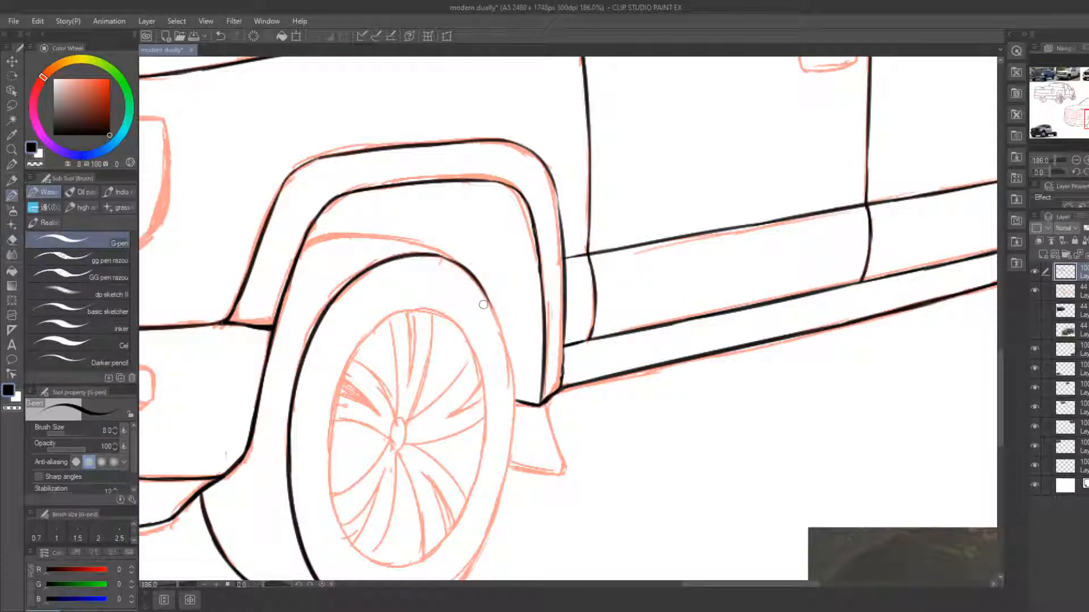
Ink the rear side of the front tire's outline downward and erase the rough strokes near its lower end
mouse_move(476, 279)
mouse_down()
mouse_move(514, 403)
mouse_move(531, 276)
mouse_move(506, 425)
mouse_up()
key(e)
mouse_move(537, 299)
mouse_down()
mouse_move(541, 277)
mouse_move(504, 428)
mouse_up()
key(b)
drag(542, 269, 492, 442)
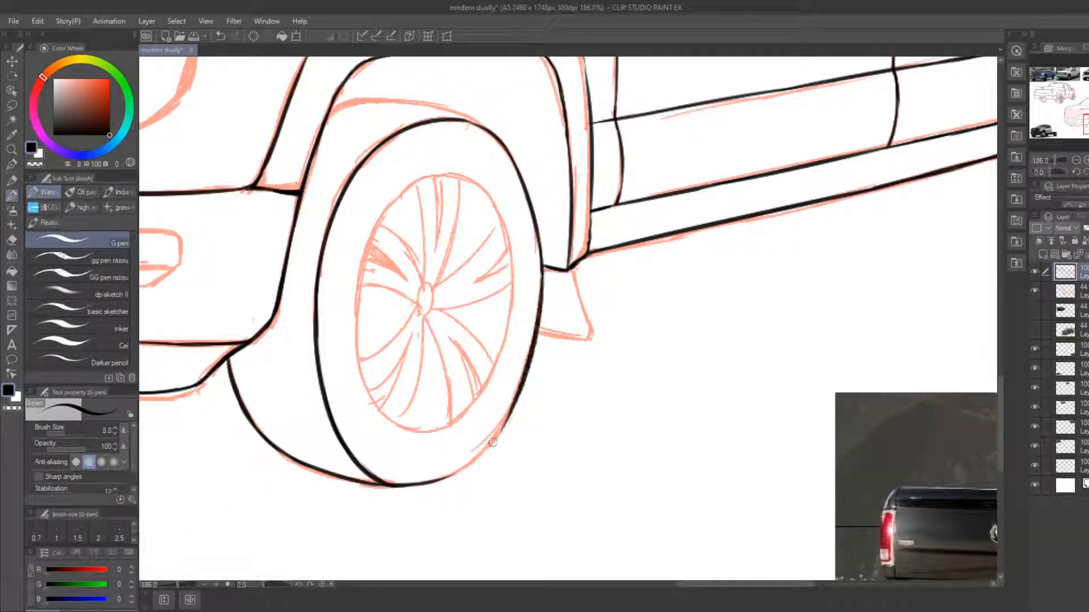
drag(430, 480, 516, 396)
key(e)
drag(445, 478, 504, 421)
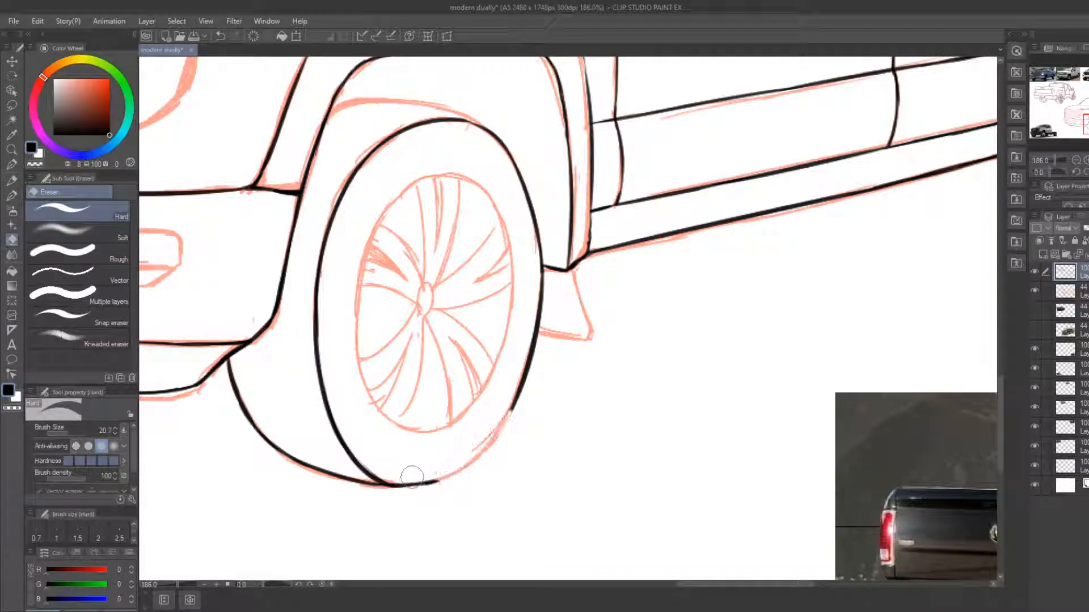
Close the front tire's outline along its lower rear curve, erasing and re-inking it into one smooth line
mouse_move(411, 477)
mouse_down()
mouse_move(401, 476)
mouse_move(473, 466)
mouse_move(527, 389)
mouse_up()
key(b)
key(e)
key(b)
key(e)
key(b)
mouse_move(492, 455)
mouse_down()
mouse_move(530, 391)
mouse_move(519, 391)
mouse_move(526, 363)
mouse_move(497, 444)
mouse_move(512, 413)
mouse_move(523, 431)
mouse_up()
key(e)
key(b)
Ink the small mud flap behind the front tire and clean up its lower corner
drag(555, 310, 571, 374)
drag(523, 374, 566, 382)
key(e)
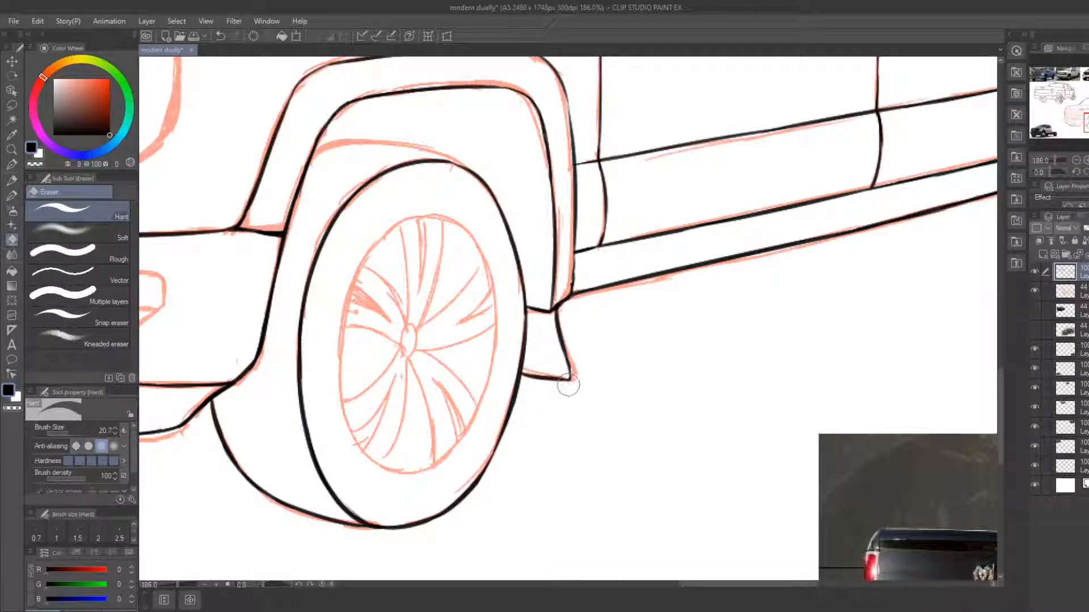
key(b)
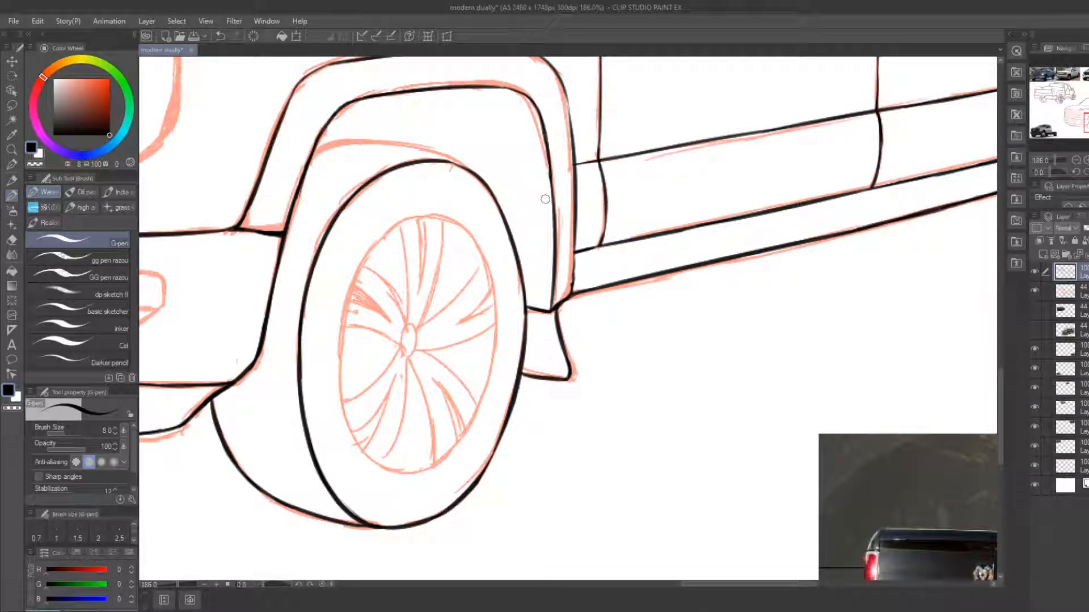
Touch up the inked line at the bottom of the front tire where the tread meets the sidewall
drag(446, 515, 553, 528)
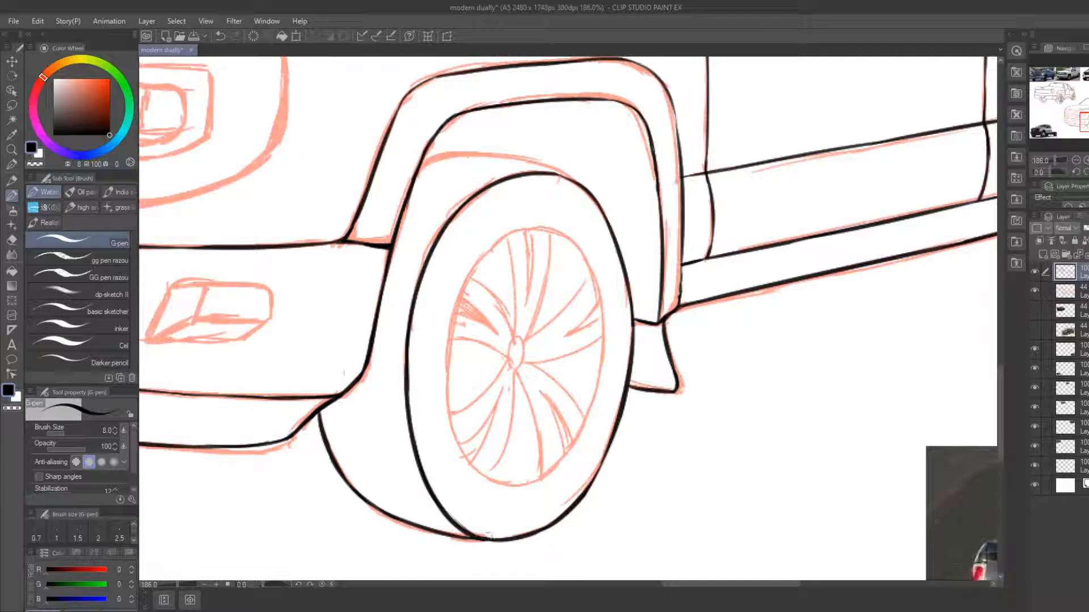
drag(466, 539, 495, 542)
key(e)
key(b)
Ink the upper tread edge of the front tire inside the wheel arch, trimming it where it meets the sidewall
drag(472, 382, 486, 468)
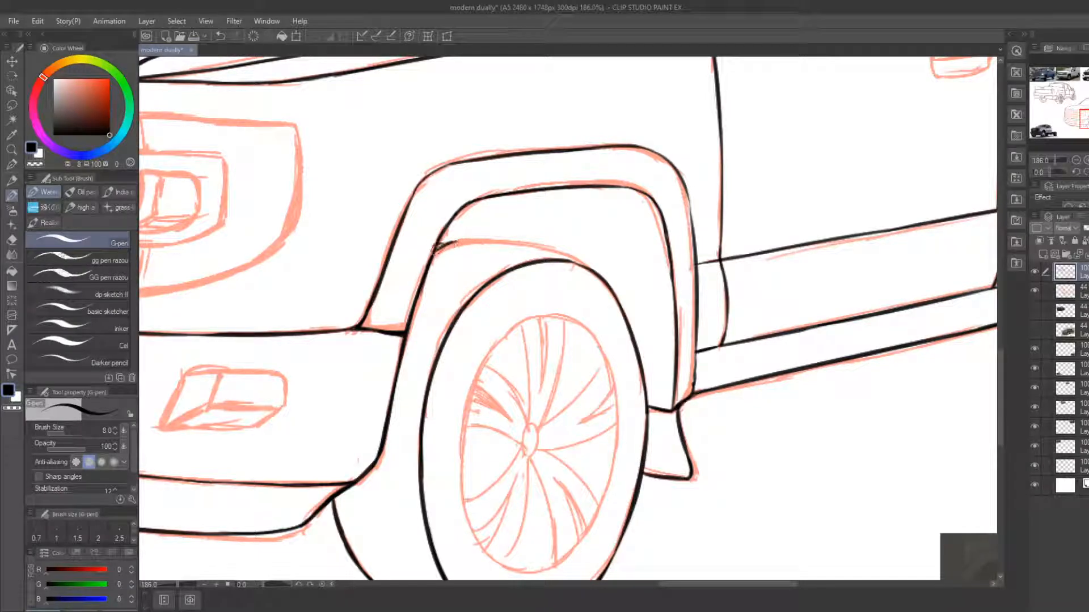
key(e)
mouse_move(429, 245)
mouse_down()
mouse_move(490, 241)
mouse_move(574, 258)
mouse_up()
key(b)
key(e)
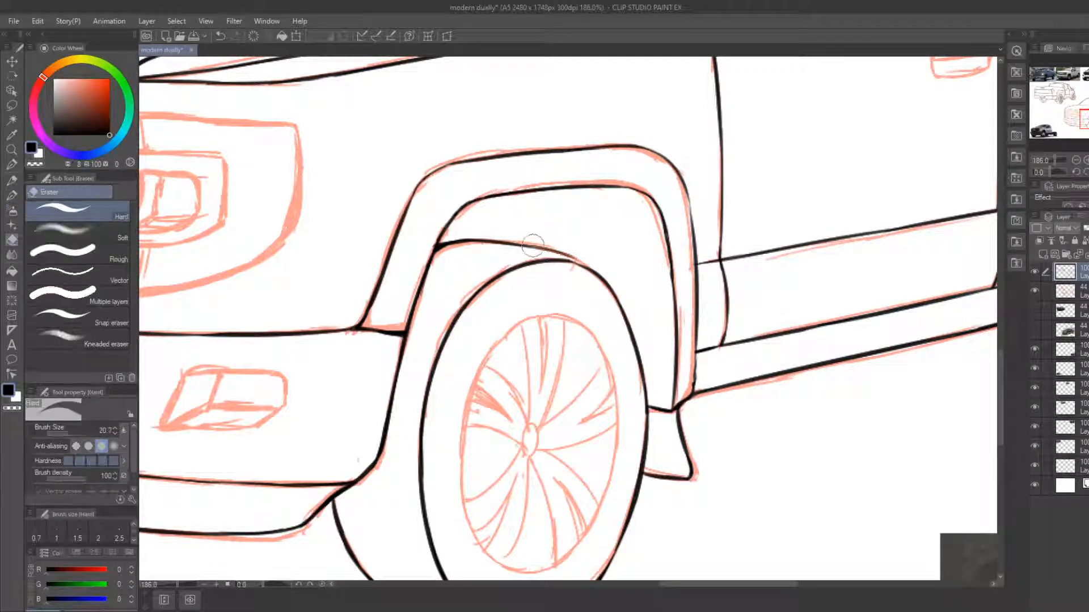
key(b)
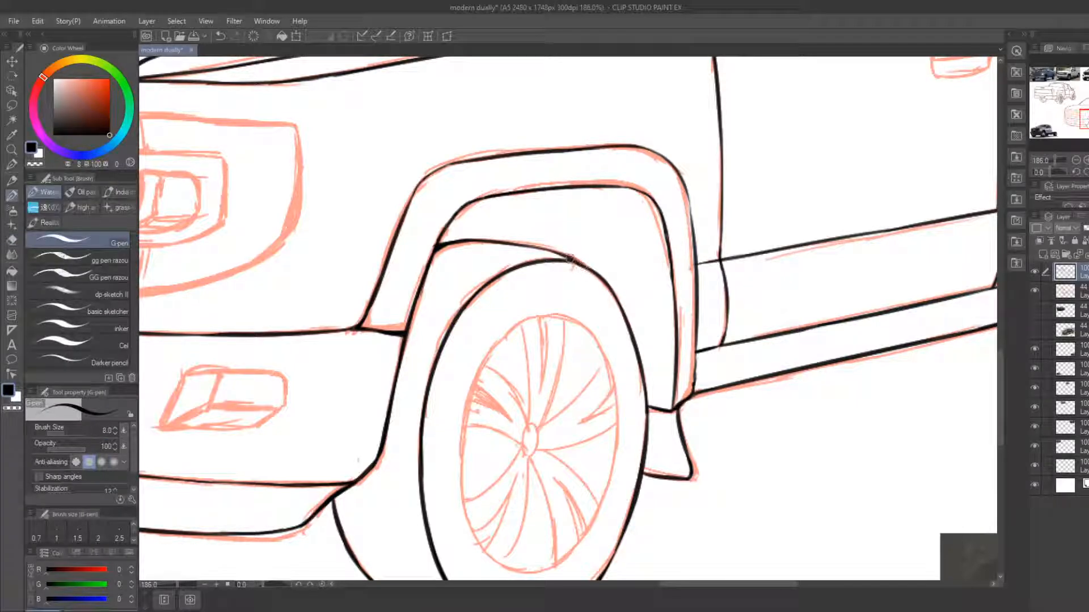
key(e)
key(b)
Touch up the line work where the front wheel arch meets the rocker panel above the mud flap
mouse_move(608, 300)
mouse_down()
mouse_move(523, 304)
mouse_move(388, 358)
mouse_up()
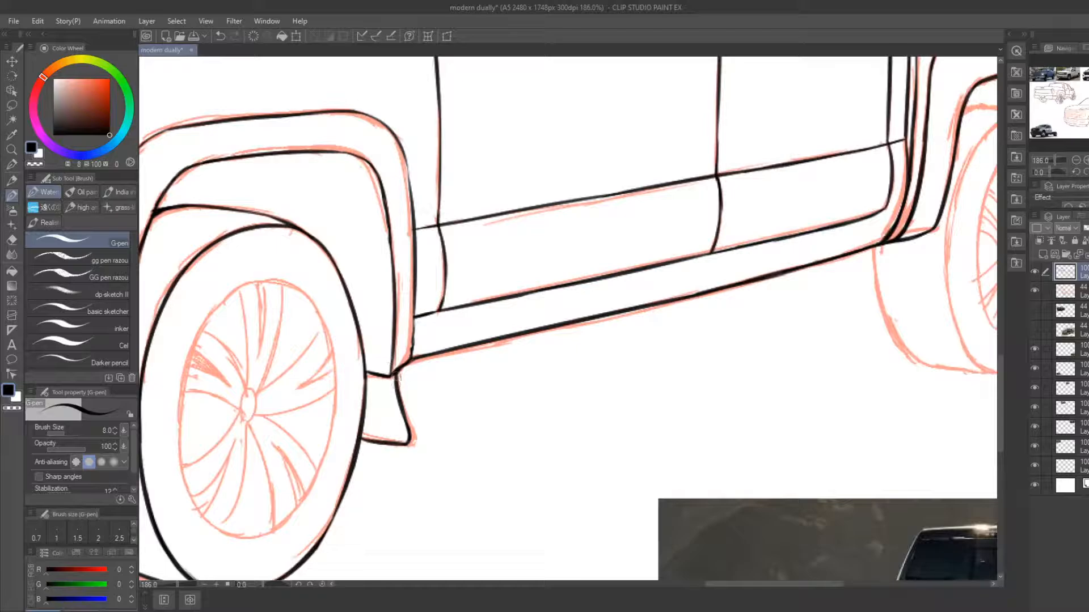
key(e)
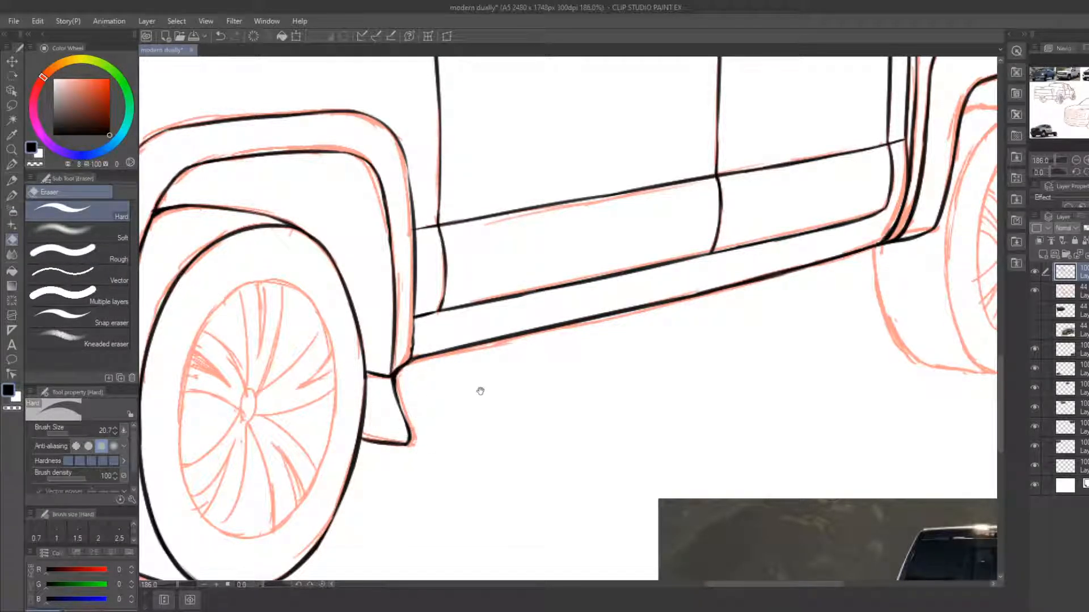
drag(479, 392, 368, 473)
key(b)
drag(295, 436, 303, 399)
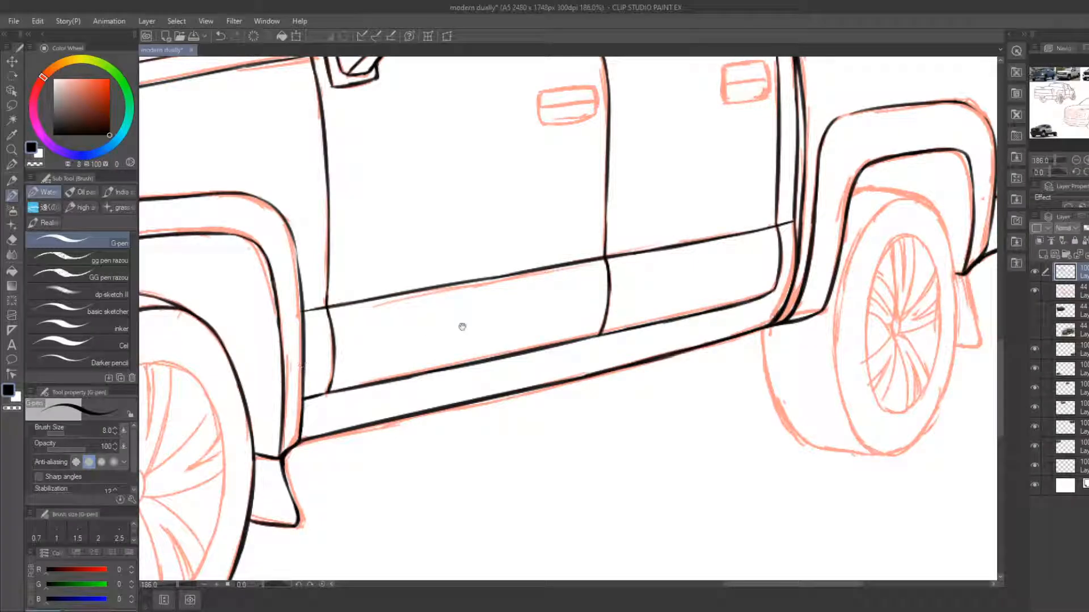
Ink the rear tire's tread outline from the rocker panel down and along the ground, erasing and correcting the curve
drag(463, 327, 173, 318)
key(e)
mouse_move(470, 319)
mouse_down()
mouse_move(510, 429)
mouse_move(480, 384)
mouse_move(521, 438)
mouse_move(596, 441)
mouse_move(630, 427)
mouse_up()
key(b)
key(e)
key(b)
key(e)
key(b)
key(e)
key(b)
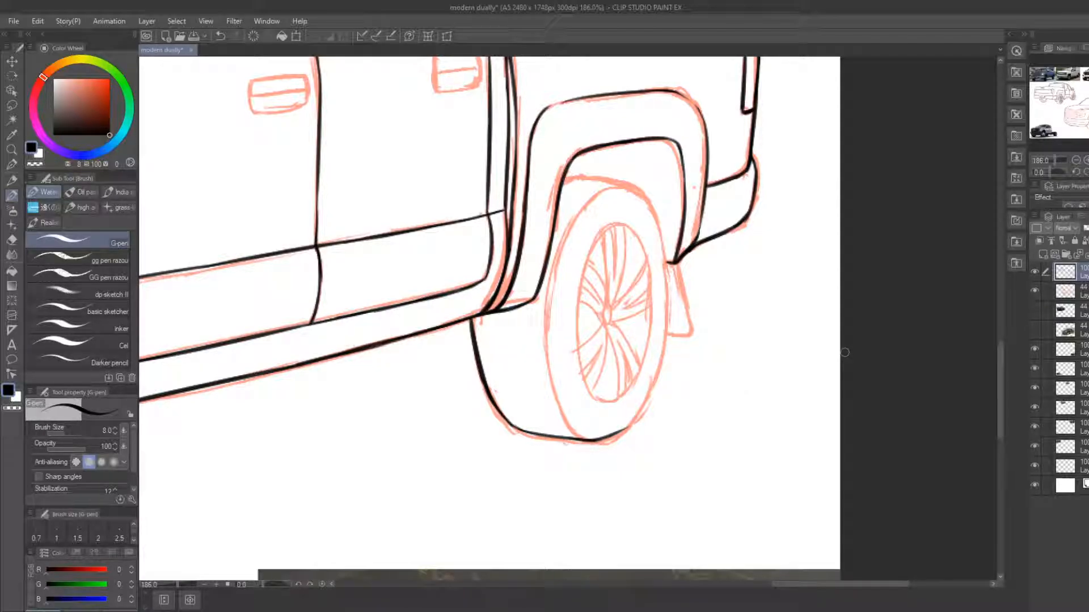
Ink the front side of the rear tire's sidewall from its lowest point up toward the wheel arch
key(e)
drag(559, 409, 546, 356)
key(b)
key(e)
key(b)
drag(572, 427, 570, 227)
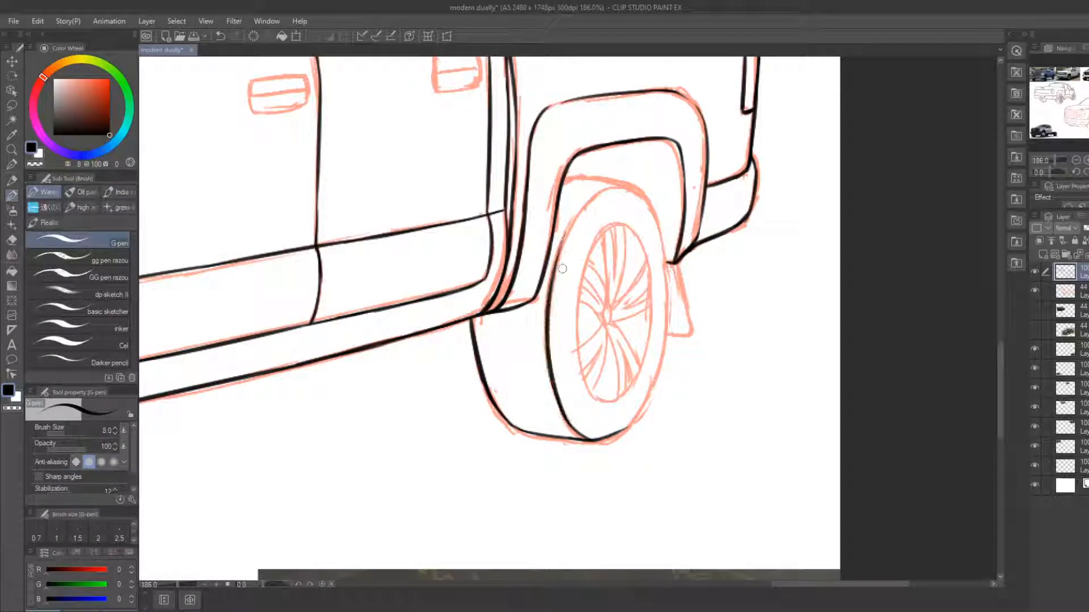
Continue the rear tire's sidewall outline over the top and down its rear side, erasing and correcting the curve
mouse_move(553, 284)
mouse_down()
mouse_move(610, 183)
mouse_move(594, 197)
mouse_move(648, 196)
mouse_move(669, 249)
mouse_move(627, 188)
mouse_move(668, 307)
mouse_up()
key(e)
key(b)
key(e)
key(b)
key(e)
key(b)
Close the rear tire's sidewall outline along its lower rear curve, erasing and re-inking it into one smooth line
mouse_move(596, 446)
mouse_down()
mouse_move(622, 430)
mouse_move(603, 442)
mouse_move(658, 362)
mouse_up()
key(e)
key(b)
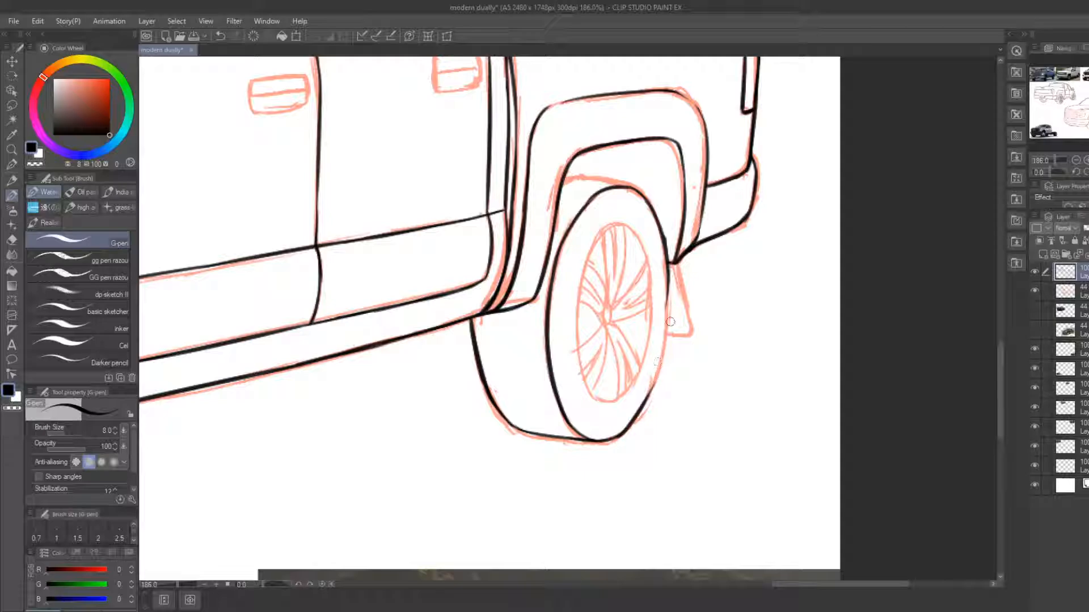
drag(669, 286, 649, 405)
key(e)
drag(673, 320, 644, 412)
key(b)
mouse_move(675, 293)
mouse_down()
mouse_move(645, 410)
mouse_move(646, 390)
mouse_up()
key(e)
key(b)
mouse_move(618, 437)
mouse_down()
mouse_move(649, 402)
mouse_move(662, 356)
mouse_up()
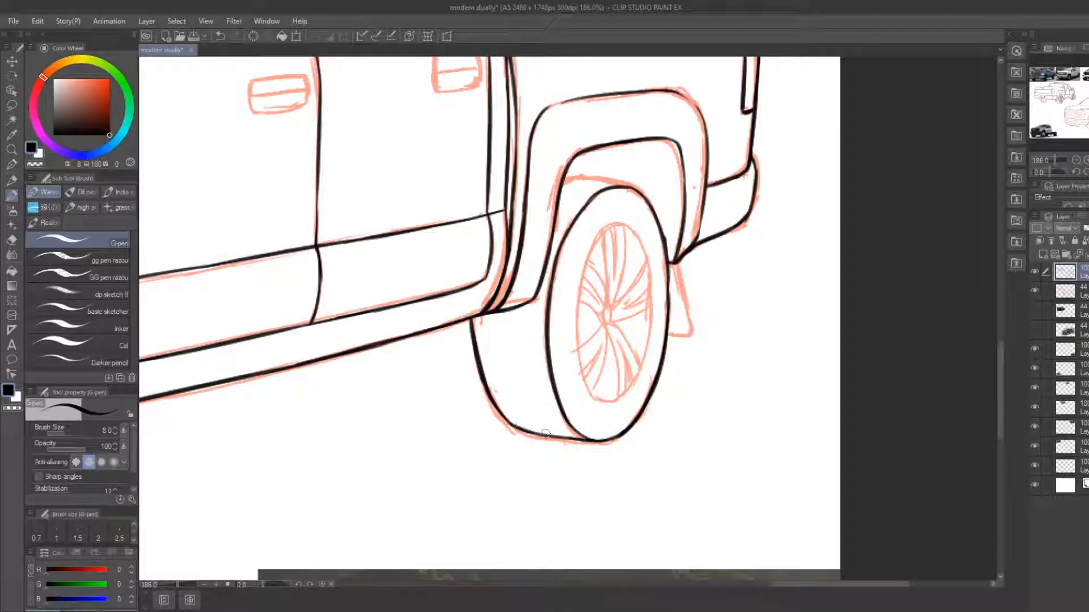
Erase and re-ink the bottom tread edge of the rear tire to smooth it
key(e)
mouse_move(573, 446)
mouse_down()
mouse_move(521, 428)
mouse_move(592, 442)
mouse_move(507, 424)
mouse_move(565, 434)
mouse_up()
key(b)
key(e)
key(b)
Ink the rear tire's upper tread edge inside the arch and the small mud flap behind the tire
mouse_move(598, 174)
mouse_down()
mouse_move(577, 254)
mouse_move(596, 265)
mouse_up()
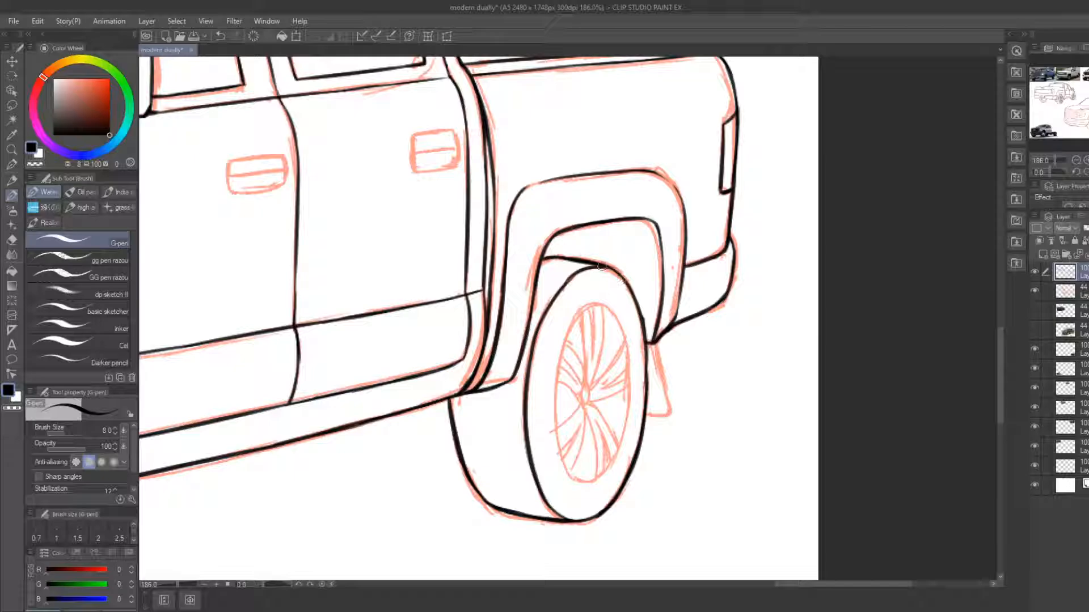
mouse_move(667, 347)
mouse_down()
mouse_move(622, 316)
mouse_move(628, 388)
mouse_up()
mouse_move(612, 326)
mouse_down()
mouse_move(629, 392)
mouse_move(622, 356)
mouse_up()
key(e)
key(b)
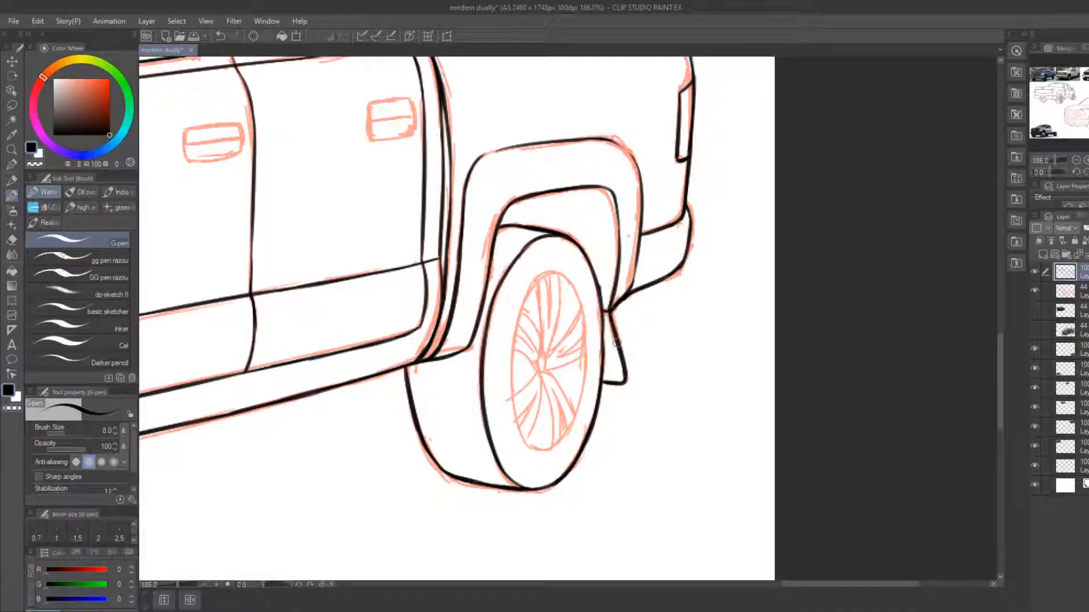
Ink the front side of the rear wheel's rim outline, erasing and redrawing the curve
drag(532, 448, 527, 306)
key(e)
drag(515, 389, 518, 381)
key(b)
mouse_move(529, 445)
mouse_down()
mouse_move(512, 333)
mouse_move(531, 285)
mouse_up()
key(e)
key(b)
Continue the rear wheel's rim outline over the top and down its rear side
mouse_move(512, 337)
mouse_down()
mouse_move(548, 272)
mouse_move(532, 295)
mouse_move(539, 277)
mouse_move(565, 274)
mouse_move(552, 272)
mouse_move(575, 419)
mouse_up()
key(e)
key(b)
key(e)
key(b)
Close the rear wheel's rim outline along its lower rear curve and ink the small oval hub at its center
drag(535, 453, 574, 414)
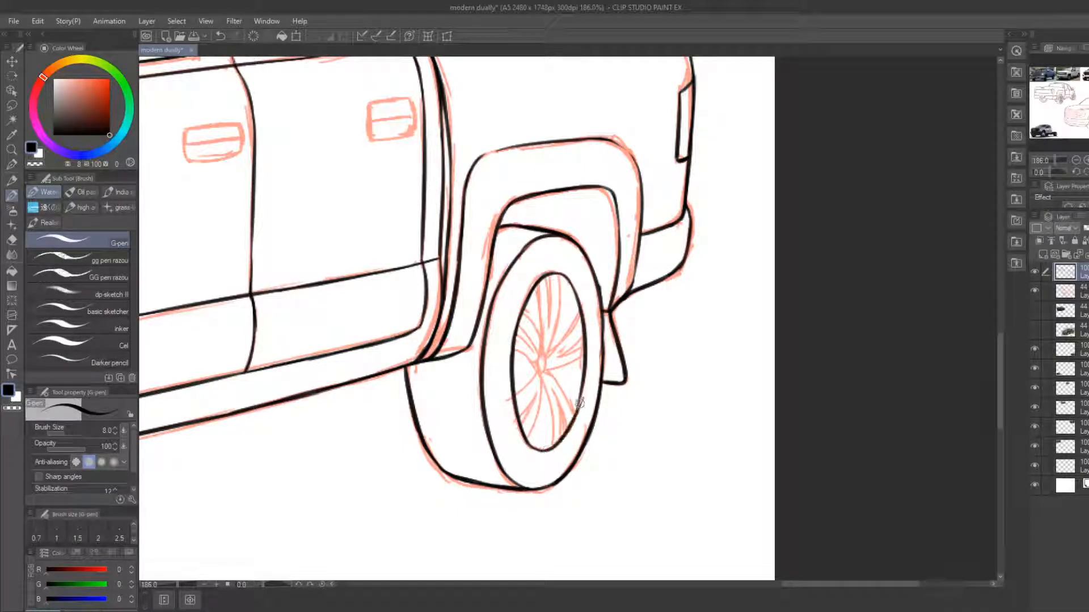
key(e)
key(b)
drag(543, 368, 542, 375)
key(e)
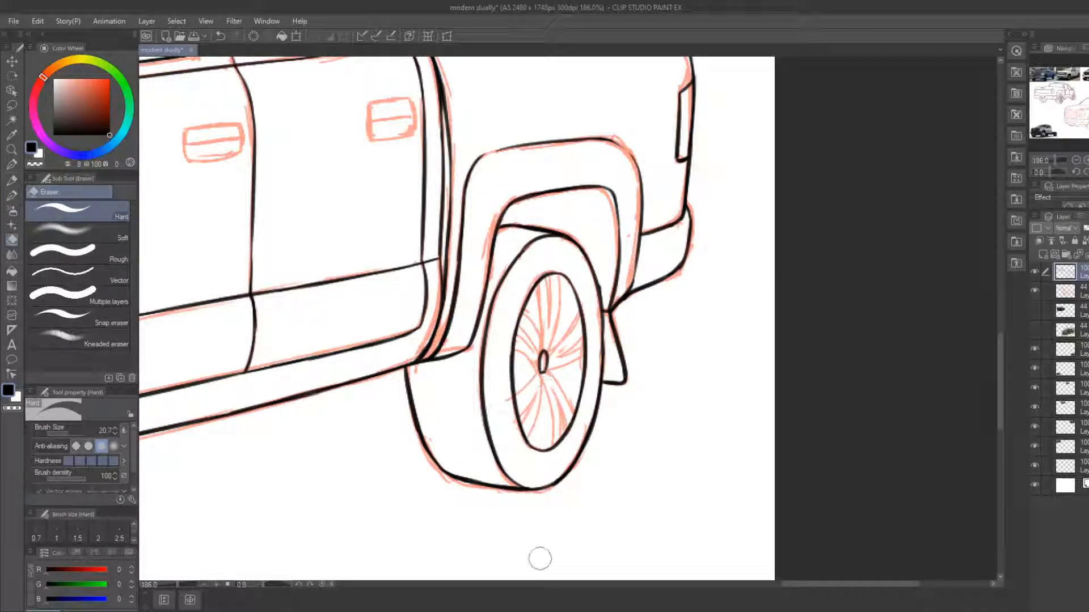
Ink the lower front side of the front wheel's rim outline and clean up its upper end
drag(799, 590, 683, 589)
key(b)
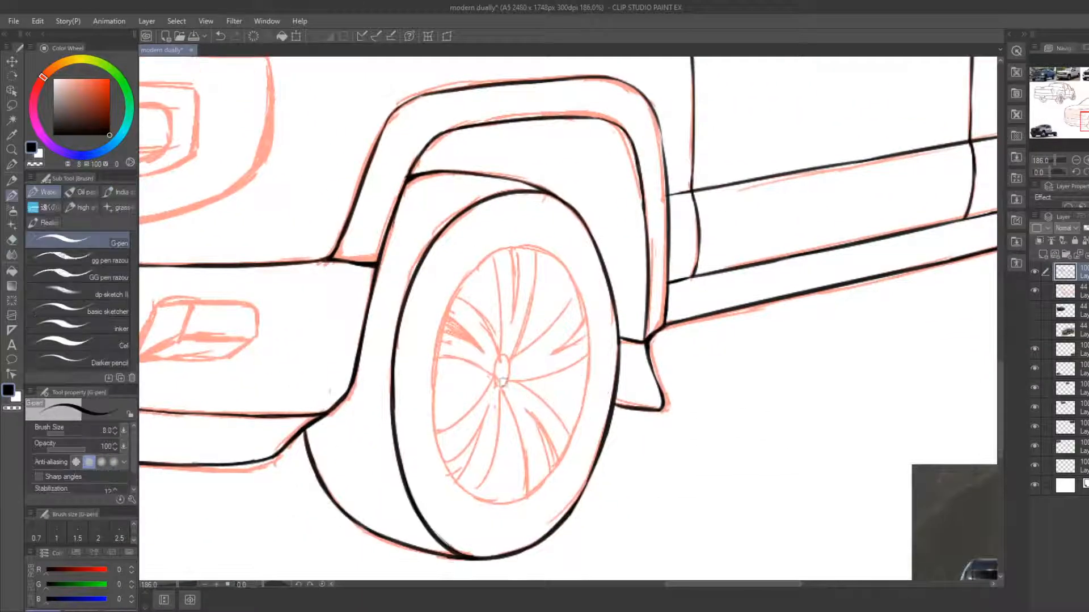
drag(471, 499, 460, 291)
key(e)
drag(436, 370, 452, 292)
key(b)
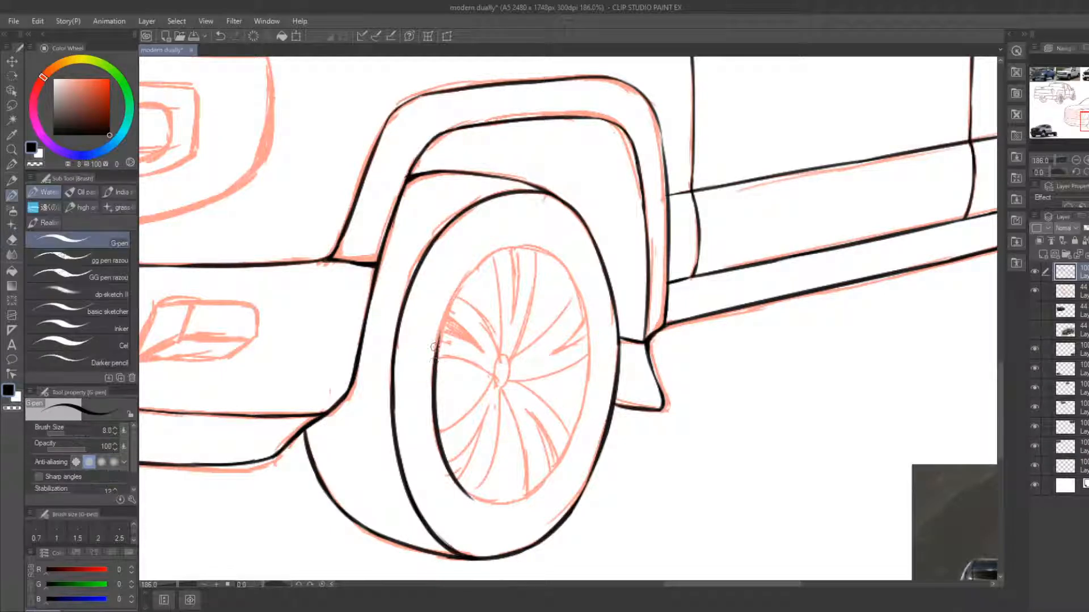
Extend the front wheel's rim outline up its front side and over the top, erasing and correcting the curve
drag(435, 361, 507, 248)
key(e)
mouse_move(433, 340)
mouse_down()
mouse_move(458, 276)
mouse_move(480, 260)
mouse_move(513, 245)
mouse_move(555, 266)
mouse_move(535, 265)
mouse_move(517, 244)
mouse_move(564, 280)
mouse_move(532, 249)
mouse_move(558, 266)
mouse_move(579, 342)
mouse_up()
key(b)
key(e)
key(b)
key(e)
key(b)
key(e)
key(b)
Ink the bottom and lower rear curve of the front wheel's rim outline, cleaning up the stroke
mouse_move(465, 496)
mouse_down()
mouse_move(485, 504)
mouse_move(458, 476)
mouse_move(484, 504)
mouse_move(475, 502)
mouse_move(550, 472)
mouse_move(490, 497)
mouse_move(522, 500)
mouse_move(566, 455)
mouse_up()
key(e)
key(b)
key(e)
key(p)
key(e)
key(p)
key(e)
Ink the rear side of the front wheel's rim outline from the top down to the lower curve
drag(571, 290, 579, 351)
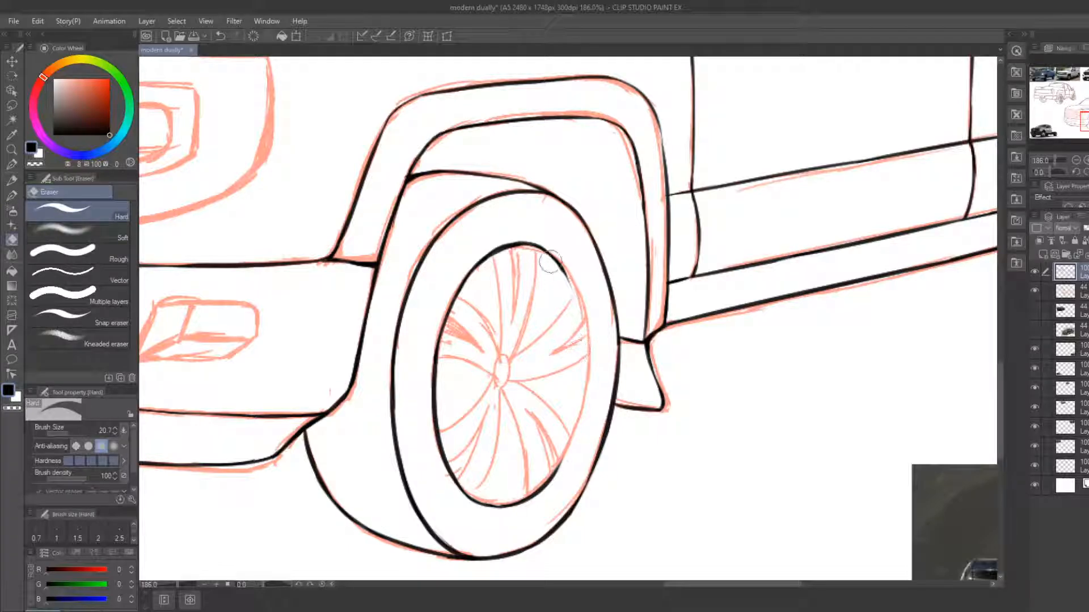
key(b)
drag(554, 258, 577, 352)
mouse_move(570, 297)
mouse_down()
mouse_move(584, 340)
mouse_move(562, 448)
mouse_up()
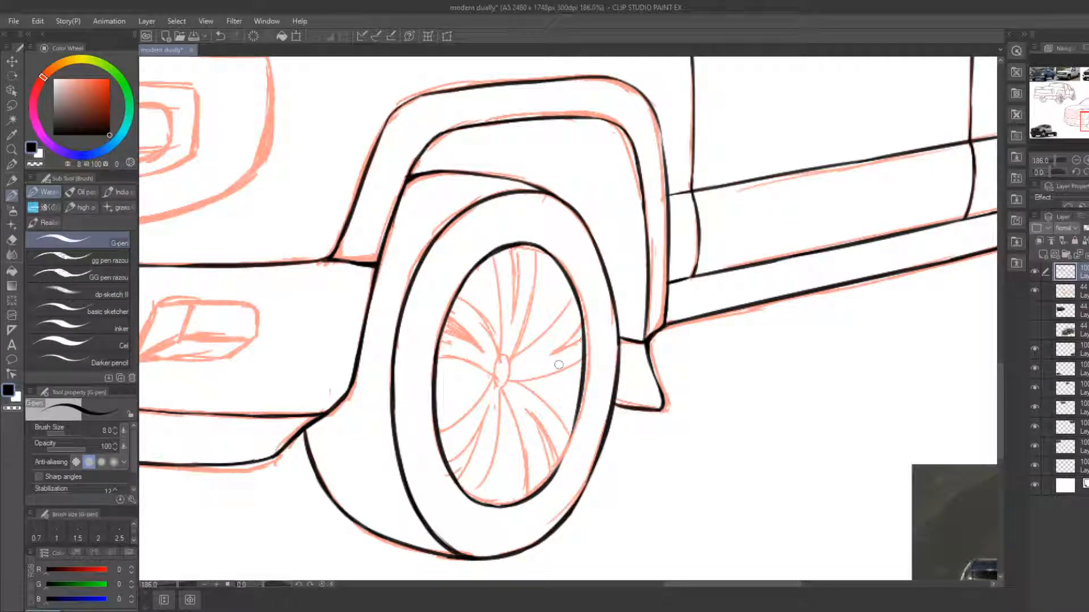
Erase and re-ink the rear side of the front wheel's rim outline until it joins the lower curve smoothly
key(e)
drag(583, 340, 562, 446)
key(b)
mouse_move(580, 309)
mouse_down()
mouse_move(583, 358)
mouse_move(557, 458)
mouse_up()
key(e)
mouse_move(584, 335)
mouse_down()
mouse_move(565, 394)
mouse_move(585, 341)
mouse_move(559, 464)
mouse_up()
key(b)
mouse_move(583, 377)
mouse_down()
mouse_move(551, 480)
mouse_move(566, 464)
mouse_up()
key(e)
key(b)
Ink the small oval hub at the center of the front wheel
mouse_move(498, 374)
mouse_down()
mouse_move(502, 389)
mouse_move(507, 354)
mouse_up()
key(e)
key(b)
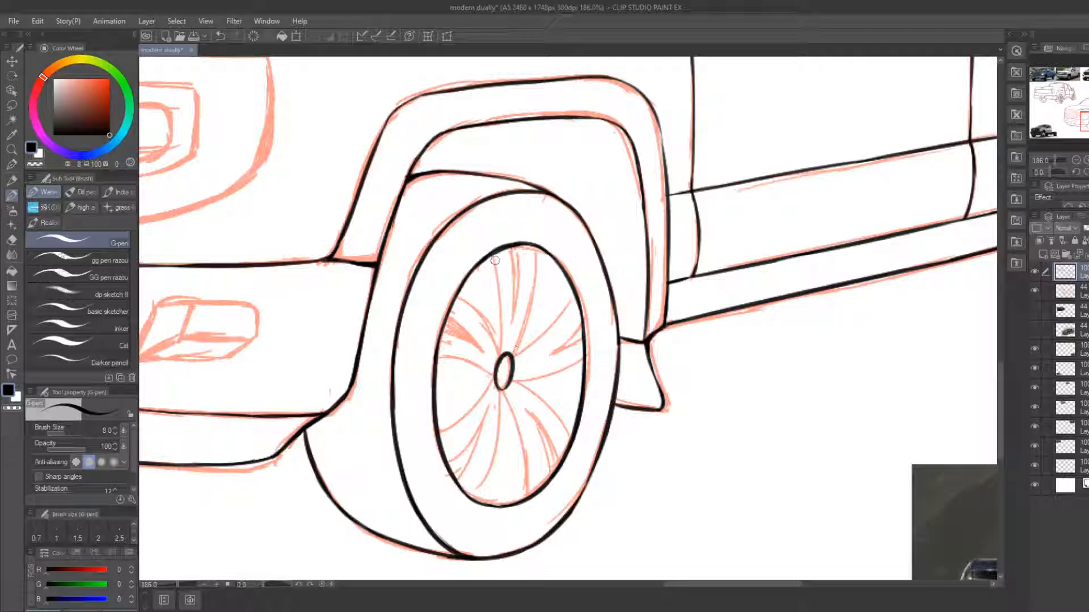
Ink the two curved spoke lines running from the top of the front rim to the hub, redoing uneven strokes
mouse_move(495, 260)
mouse_down()
mouse_move(504, 355)
mouse_move(544, 249)
mouse_move(515, 360)
mouse_up()
key(ctrl+z)
key(ctrl+z)
drag(537, 247, 515, 360)
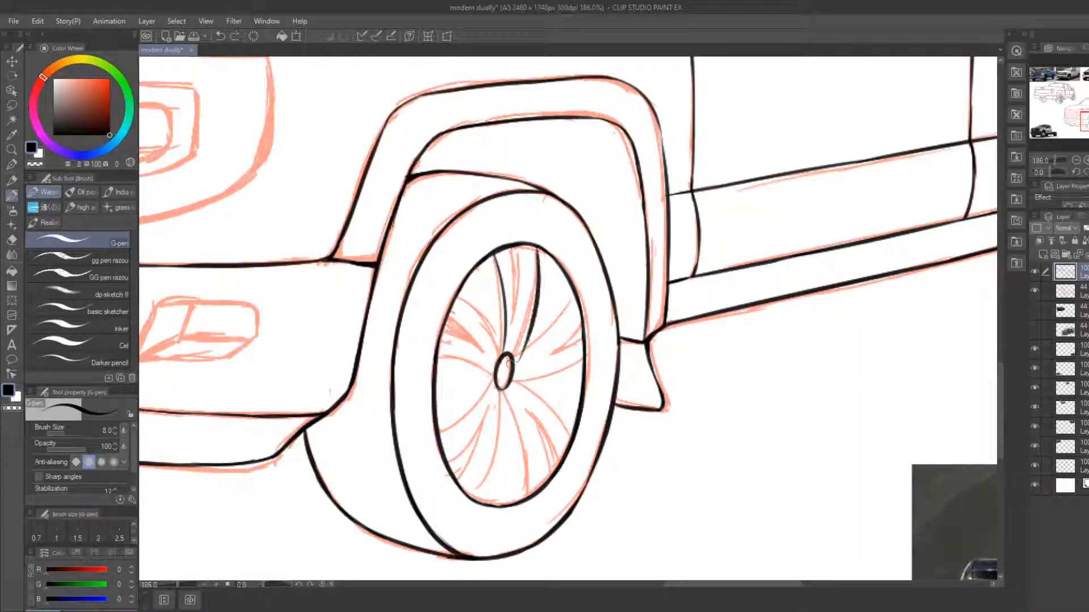
key(ctrl+z)
drag(539, 247, 515, 359)
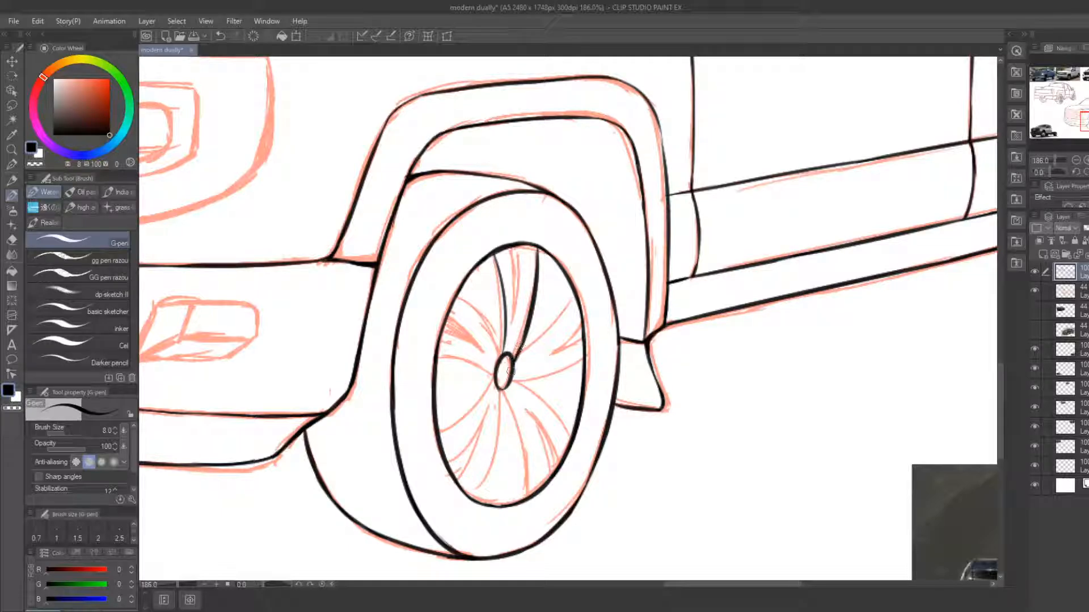
Ink the narrow wedge between the front wheel's two top spoke lines, undoing and redrawing its strokes
drag(515, 248, 513, 329)
key(ctrl+z)
key(ctrl+z)
key(ctrl+z)
drag(510, 248, 513, 323)
key(ctrl+z)
drag(510, 247, 514, 323)
drag(517, 248, 516, 315)
key(ctrl+z)
key(ctrl+z)
key(ctrl+z)
key(e)
key(b)
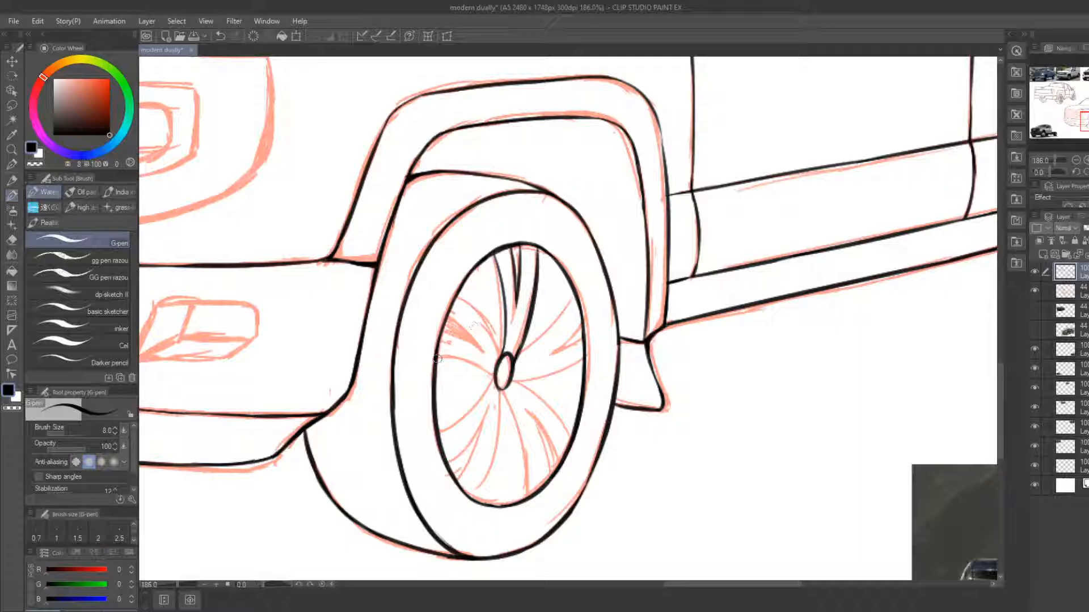
Ink the spoke lines and inner wedge on the front side of the front wheel, from the rim toward the hub
drag(437, 358, 493, 374)
drag(458, 299, 493, 358)
drag(448, 323, 489, 360)
key(ctrl+z)
key(e)
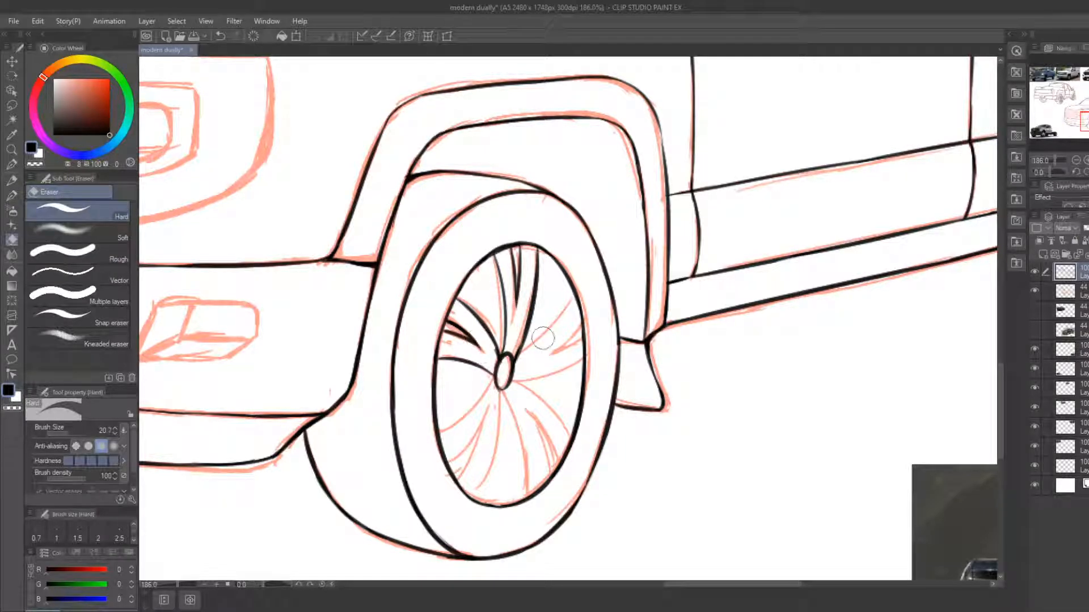
Ink the two curved spoke lines from the upper rear side of the front rim to the hub
key(b)
mouse_move(574, 290)
mouse_down()
mouse_move(517, 357)
mouse_move(590, 364)
mouse_up()
key(e)
key(b)
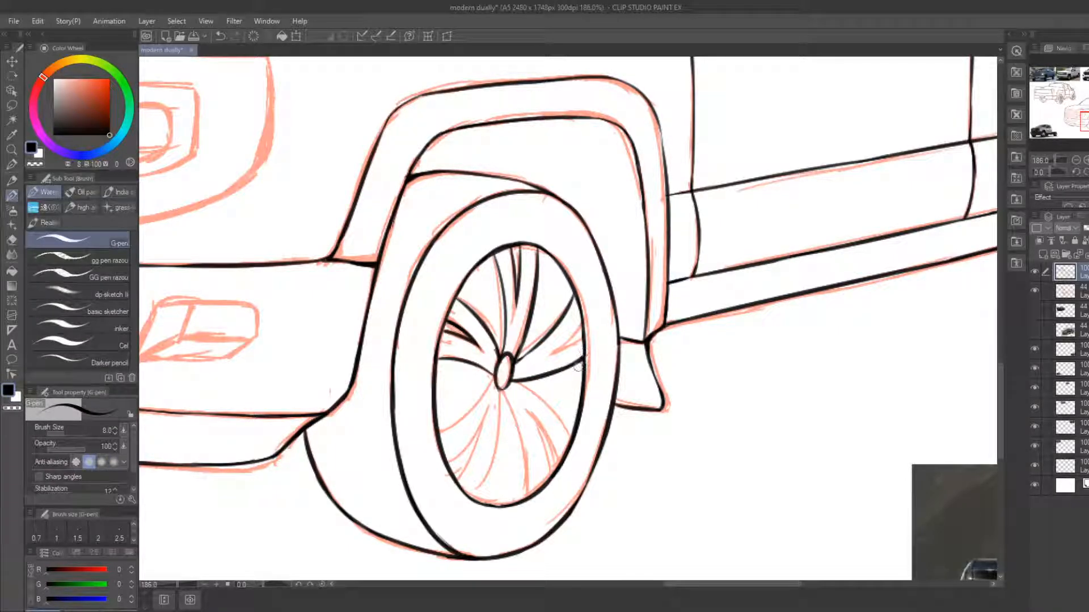
Ink the narrow wedge between the front wheel's upper rear spoke lines, erasing and refining its edges
drag(583, 319, 547, 357)
key(e)
key(b)
drag(583, 323, 543, 357)
key(e)
key(b)
mouse_move(583, 323)
mouse_down()
mouse_move(543, 357)
mouse_move(578, 339)
mouse_move(536, 361)
mouse_move(582, 324)
mouse_up()
key(e)
key(b)
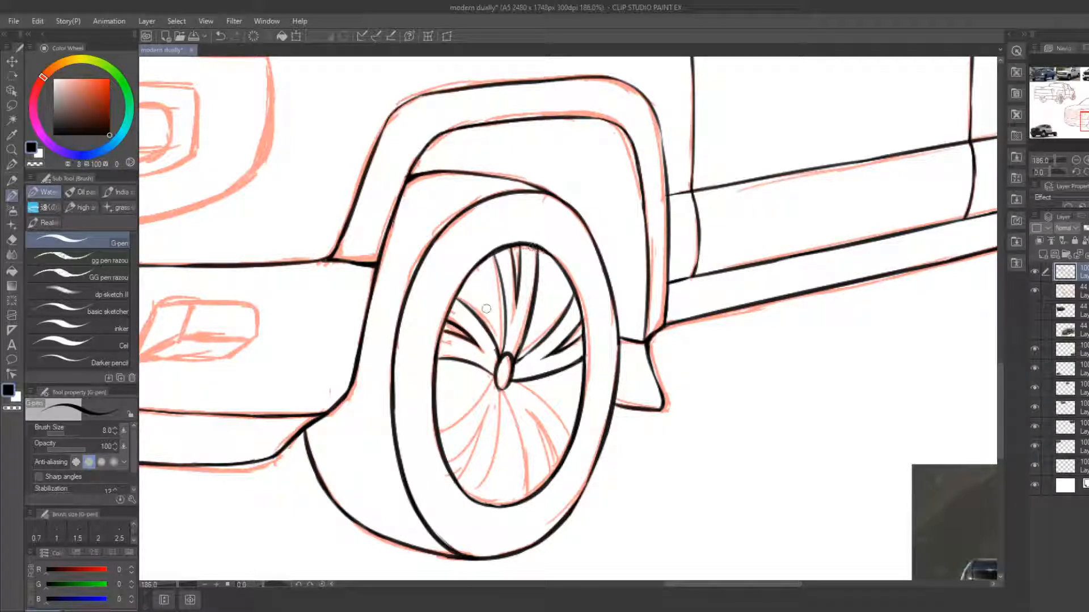
Add a second line alongside the front wheel's upper front spoke line to give the spoke thickness
drag(488, 258, 501, 331)
scroll(493, 285, up, 1)
key(ctrl+z)
drag(491, 257, 497, 356)
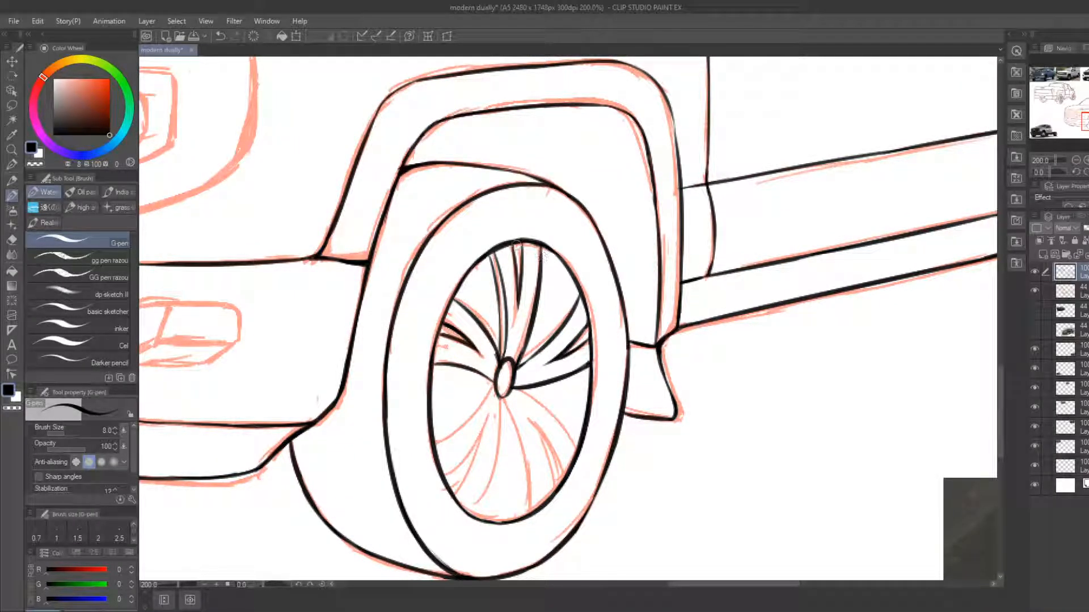
Ink the inner rim edge between the front wheel's upper rear spokes and add a second line along the adjoining spoke
drag(538, 247, 570, 281)
mouse_move(523, 360)
mouse_down()
mouse_move(538, 343)
mouse_move(521, 360)
mouse_move(576, 295)
mouse_up()
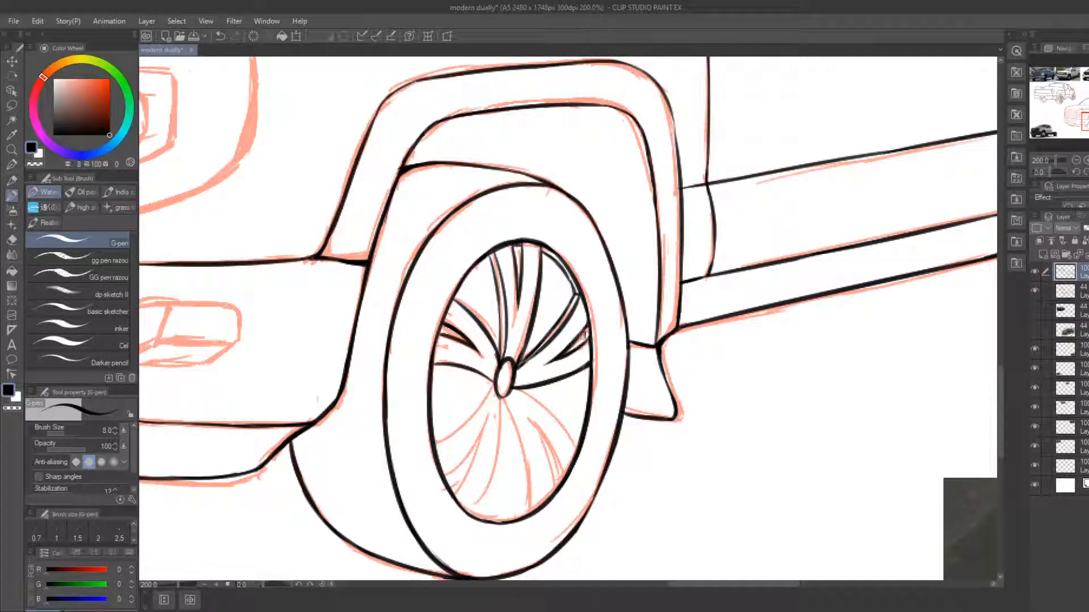
drag(583, 334, 583, 340)
key(e)
key(b)
Ink the two curved spoke lines from the front wheel's hub to the lower rear side of the rim
drag(510, 386, 570, 441)
key(e)
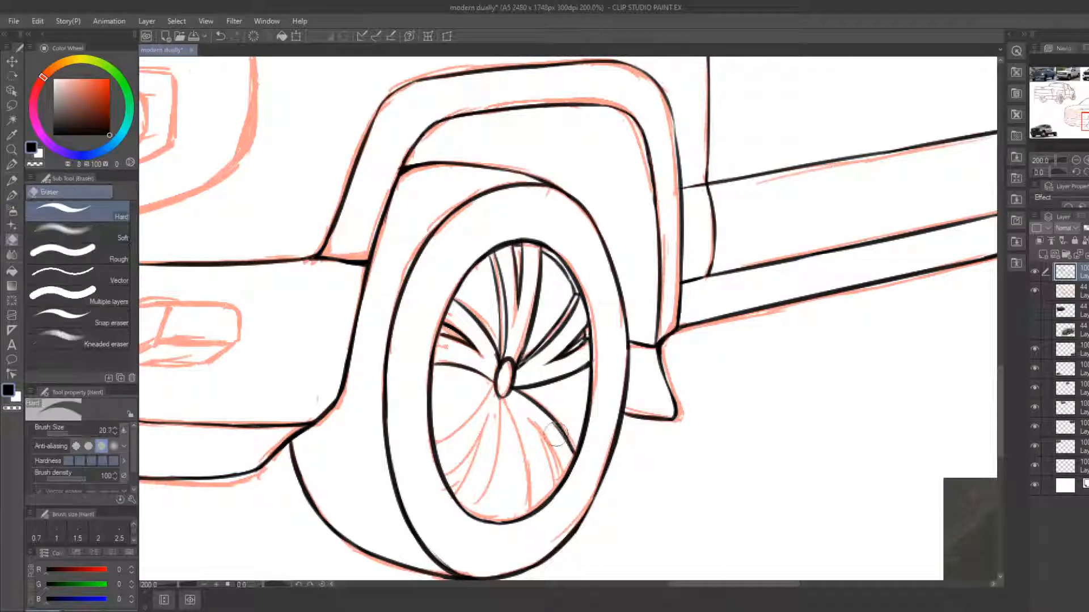
key(b)
mouse_move(504, 399)
mouse_down()
mouse_move(522, 497)
mouse_move(533, 416)
mouse_move(558, 480)
mouse_move(554, 451)
mouse_move(548, 488)
mouse_move(533, 431)
mouse_up()
key(e)
Ink the narrow wedge between the front wheel's lower rear spoke lines, erasing and redrawing its edges
key(b)
key(e)
key(b)
key(e)
key(b)
key(e)
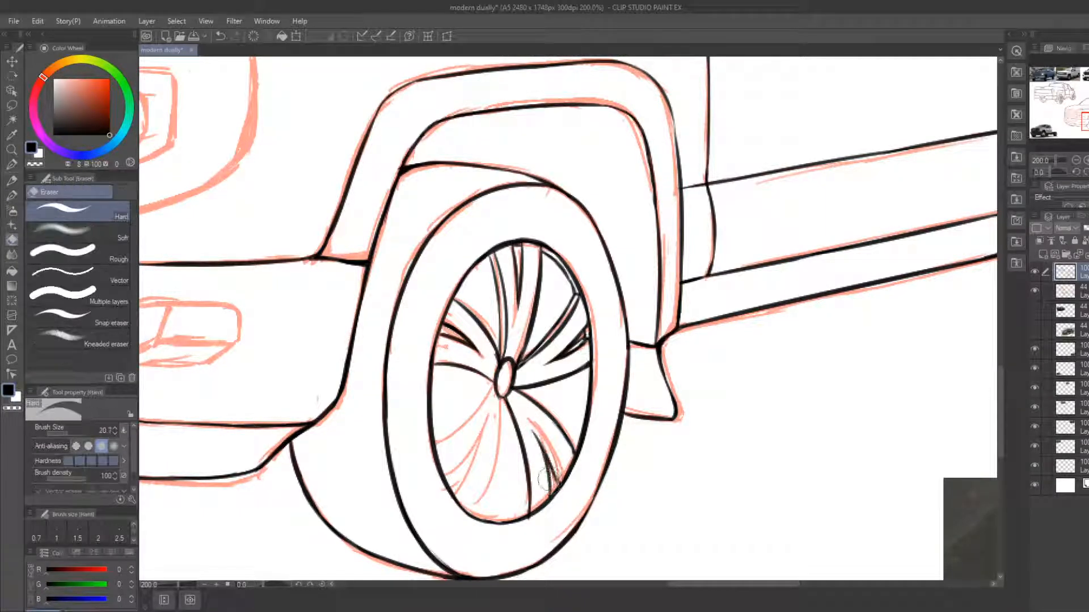
drag(546, 480, 534, 437)
key(b)
key(e)
mouse_move(558, 481)
mouse_down()
mouse_move(527, 415)
mouse_move(546, 482)
mouse_up()
key(b)
key(e)
key(b)
key(e)
key(b)
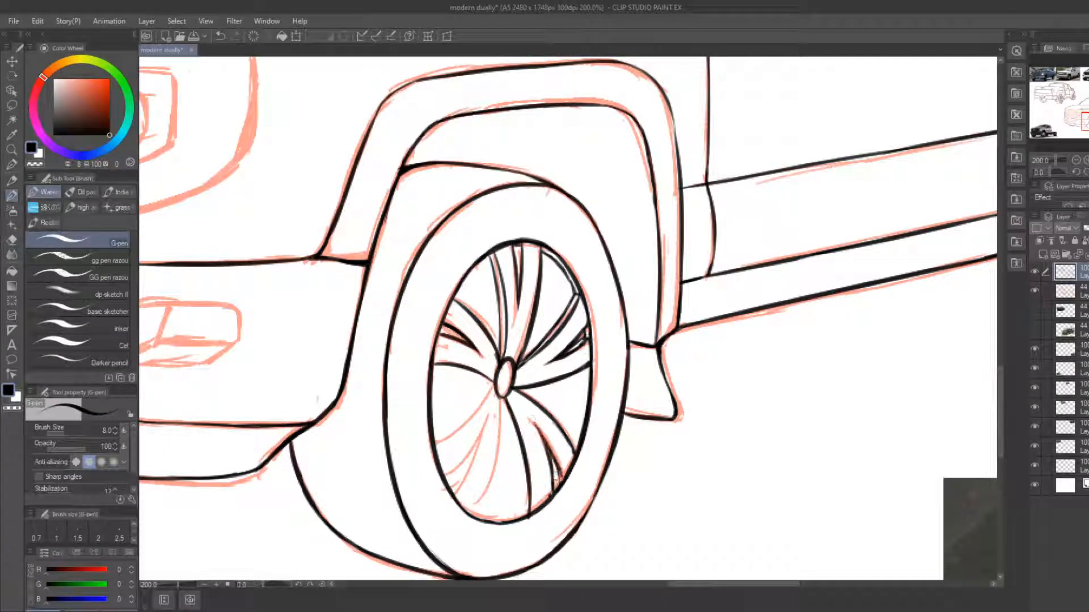
Trim the tip and rim end of the lower rear wedge on the front wheel
key(e)
drag(531, 423, 552, 445)
key(b)
key(e)
drag(540, 490, 551, 501)
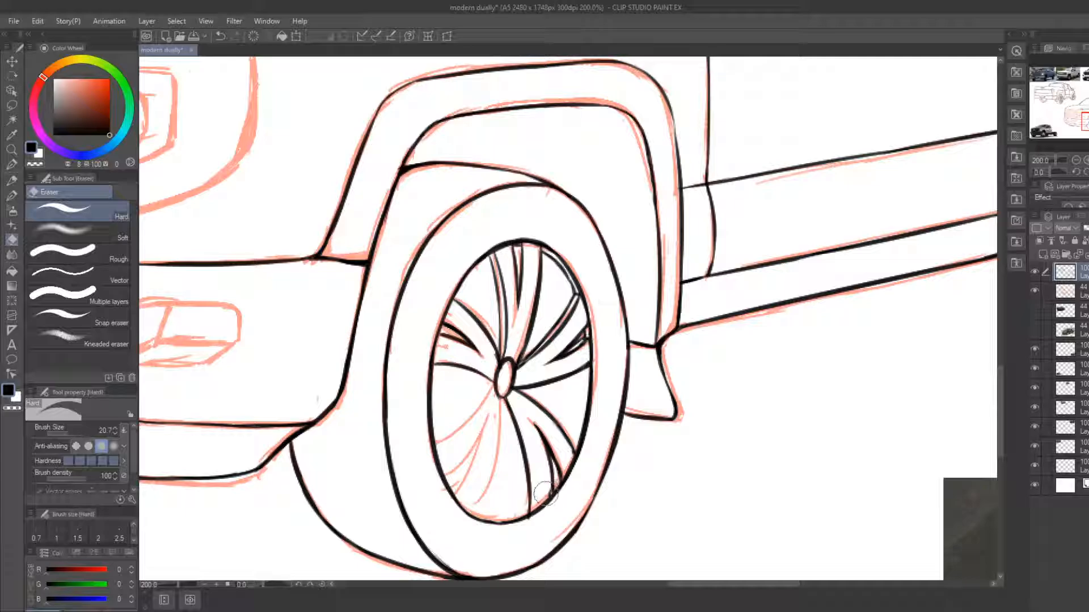
key(b)
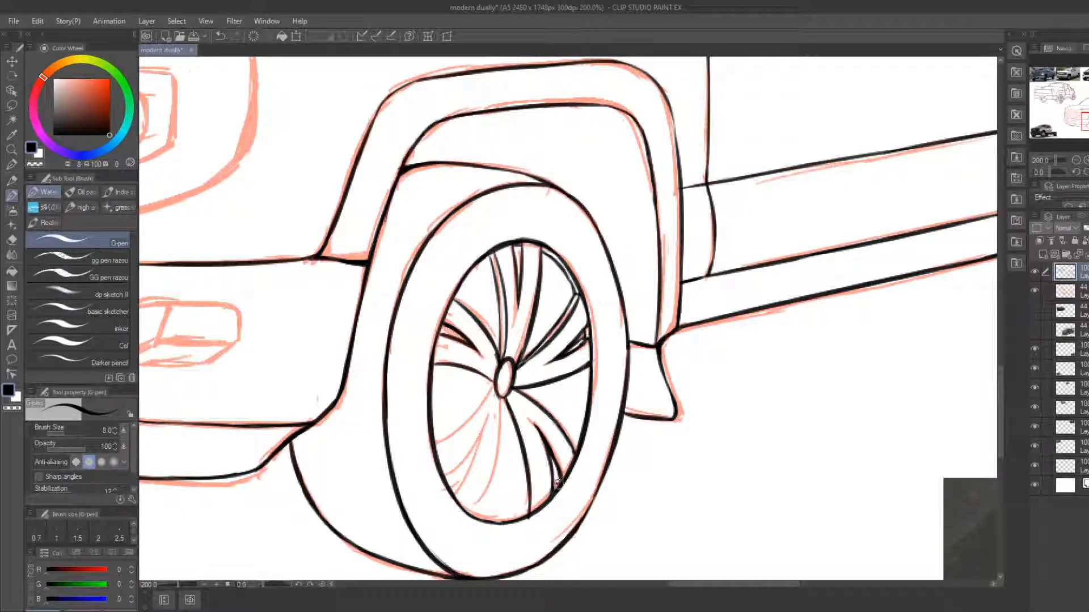
Ink the inner rim edge on the rear side of the front wheel, between the middle and lower rear spokes
mouse_move(572, 445)
mouse_down()
mouse_move(587, 392)
mouse_move(574, 441)
mouse_move(584, 403)
mouse_up()
key(e)
key(b)
drag(588, 363, 565, 454)
Ink the two curved spoke lines from the front wheel's hub to the lower front side of the rim
mouse_move(494, 447)
mouse_down()
mouse_move(533, 428)
mouse_move(532, 367)
mouse_move(491, 425)
mouse_move(533, 369)
mouse_up()
key(e)
key(b)
key(e)
mouse_move(482, 422)
mouse_down()
mouse_move(532, 372)
mouse_move(510, 470)
mouse_up()
key(b)
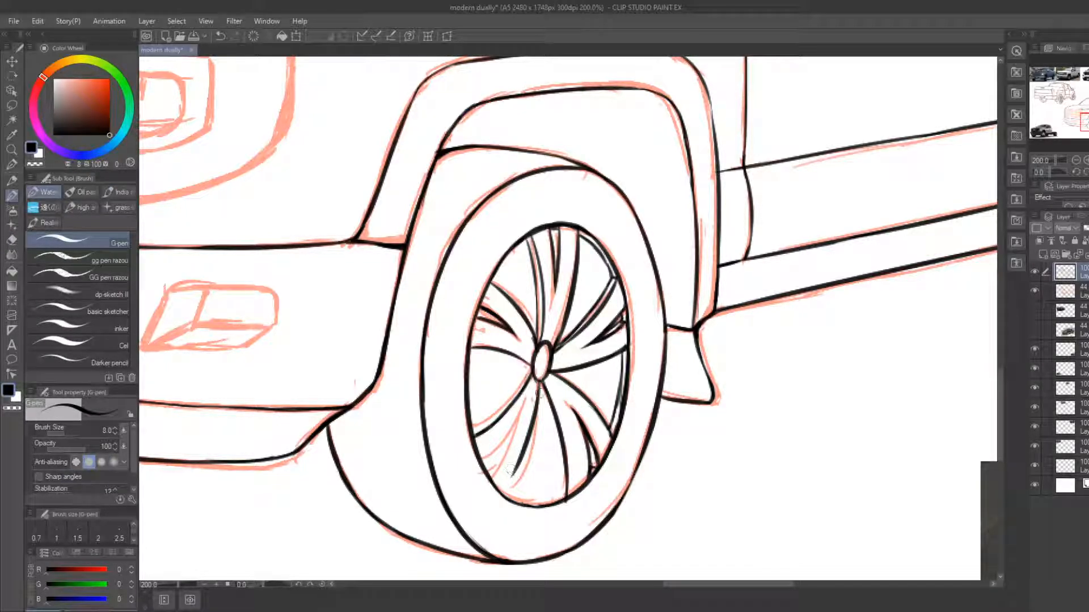
key(ctrl+z)
mouse_move(541, 379)
mouse_down()
mouse_move(504, 503)
mouse_move(517, 421)
mouse_up()
key(ctrl+z)
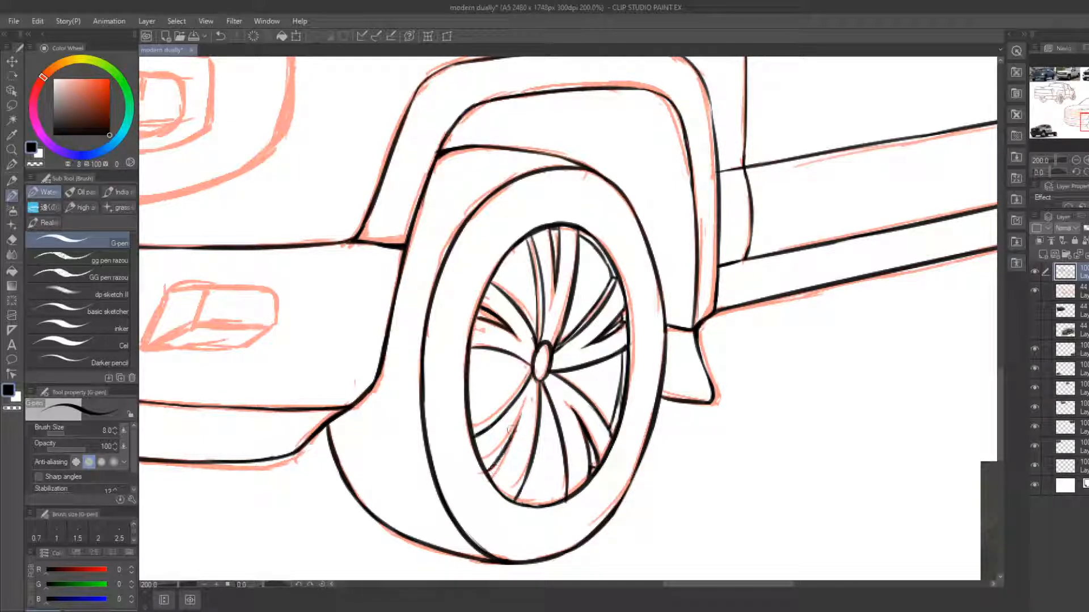
Ink the narrow wedge between the front wheel's lower front spoke lines, redoing strokes until they follow the sketch
drag(486, 472, 522, 414)
key(ctrl+z)
key(ctrl+z)
drag(486, 472, 523, 414)
key(ctrl+z)
drag(494, 481, 524, 412)
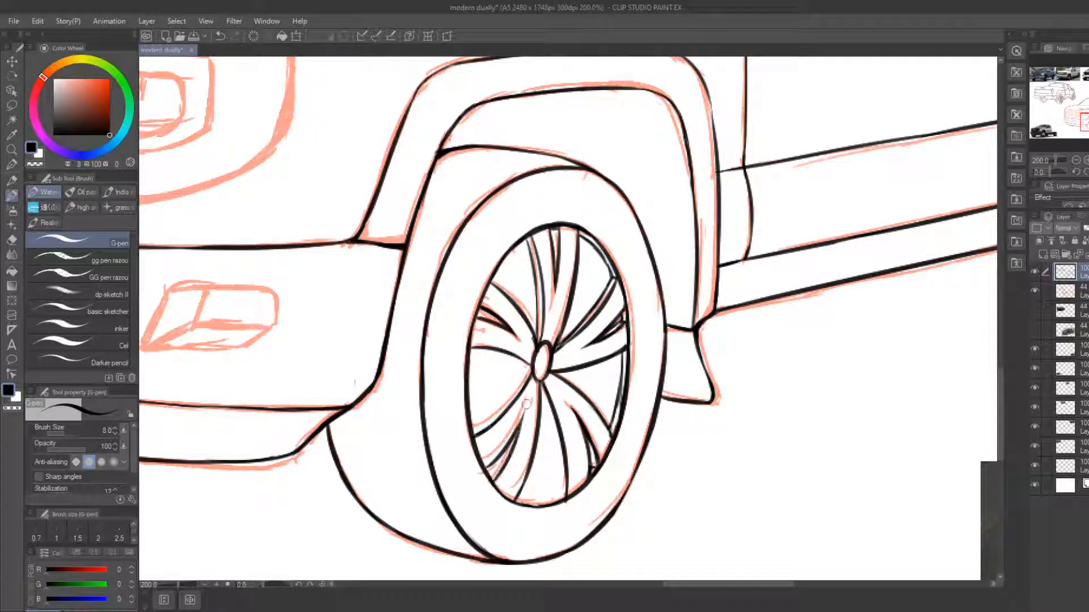
key(e)
key(b)
Add second lines alongside the front wheel's lower front and lower rear spokes to give them thickness
drag(474, 428, 515, 392)
key(e)
key(ctrl+z)
key(b)
drag(474, 427, 528, 369)
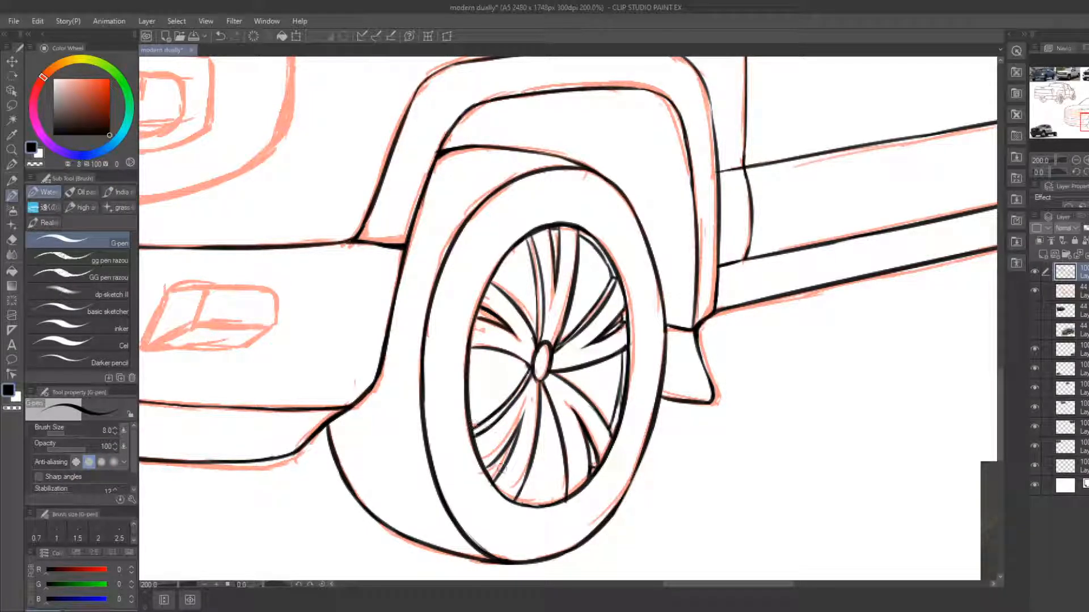
drag(489, 477, 509, 446)
mouse_move(539, 408)
mouse_down()
mouse_move(558, 493)
mouse_move(534, 503)
mouse_move(572, 486)
mouse_up()
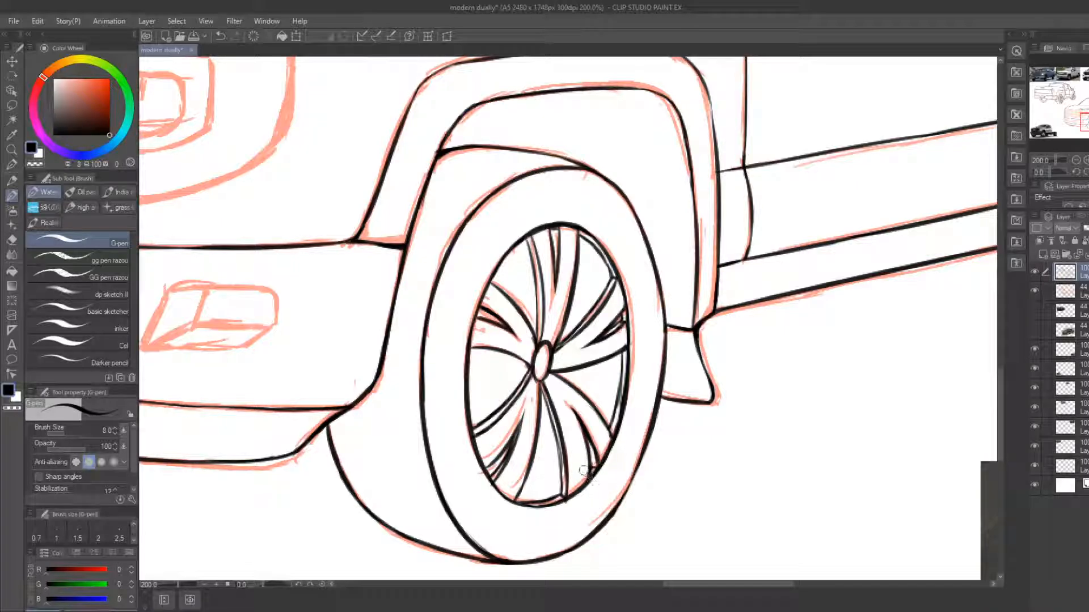
Ink the front and upper spoke lines of the rear wheel, from the rim to the hub
drag(992, 422, 357, 504)
drag(610, 431, 456, 495)
drag(536, 321, 565, 329)
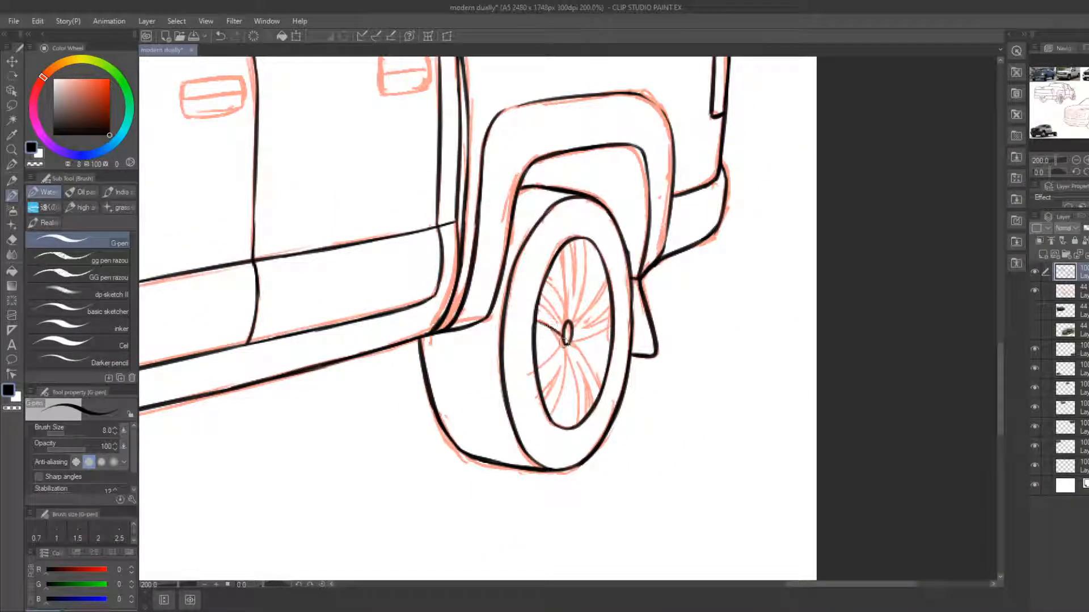
drag(546, 279, 564, 325)
drag(562, 249, 566, 324)
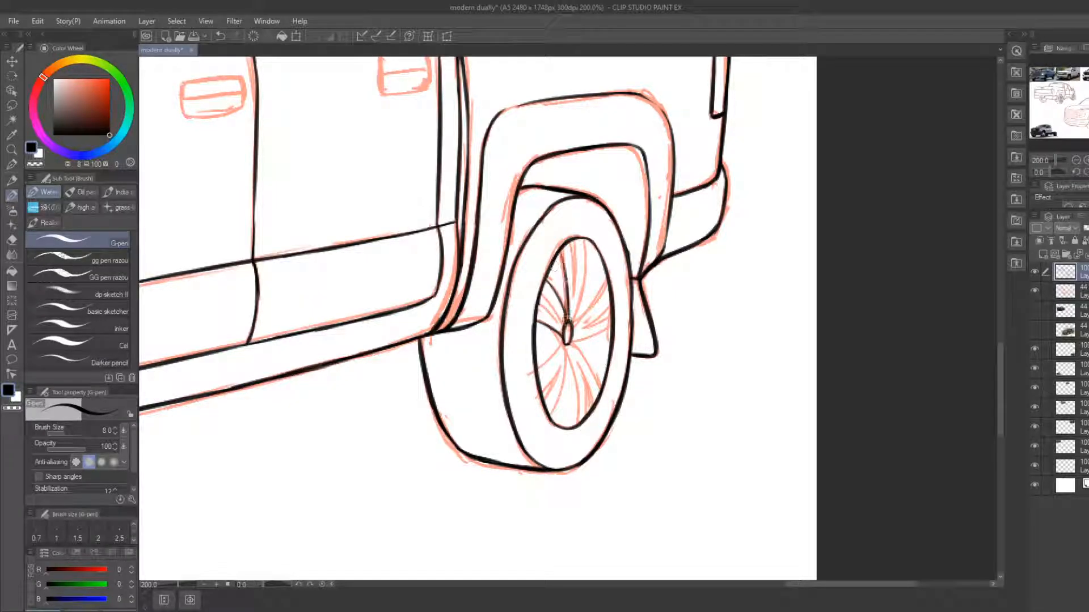
drag(592, 250, 569, 324)
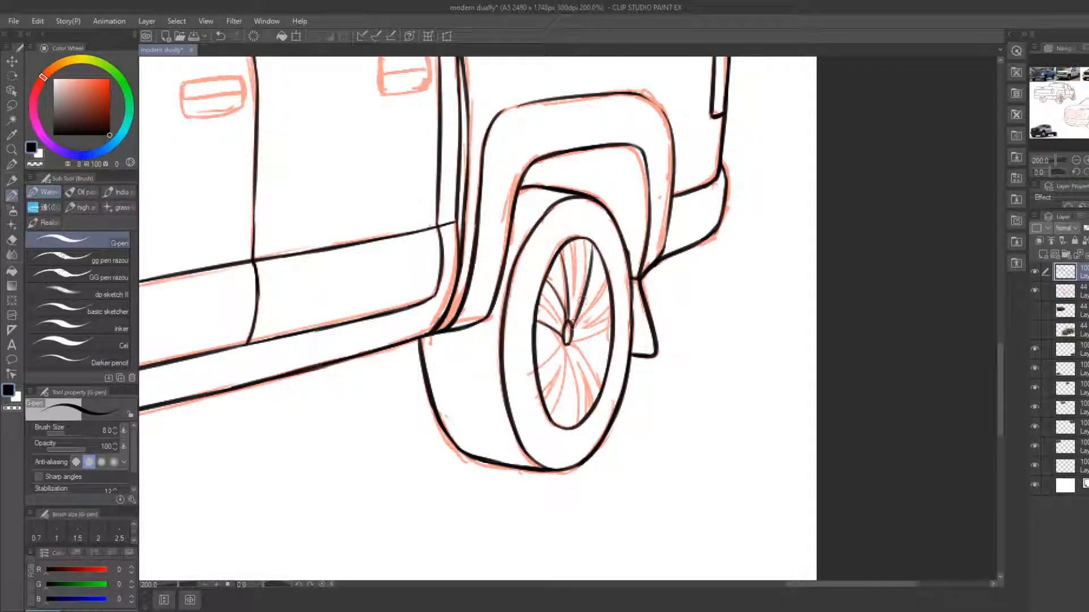
Ink the rear-side and lower spoke lines of the rear wheel around the hub
mouse_move(608, 265)
mouse_down()
mouse_move(569, 329)
mouse_move(573, 340)
mouse_move(615, 321)
mouse_move(596, 400)
mouse_up()
drag(569, 346, 579, 420)
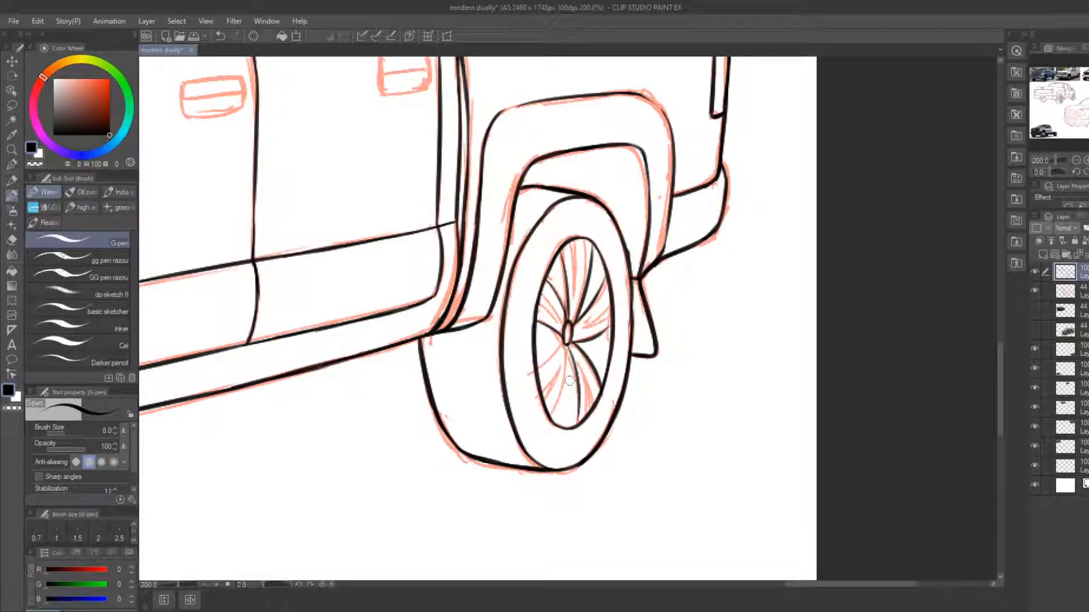
mouse_move(570, 347)
mouse_down()
mouse_move(544, 418)
mouse_move(536, 370)
mouse_move(545, 402)
mouse_up()
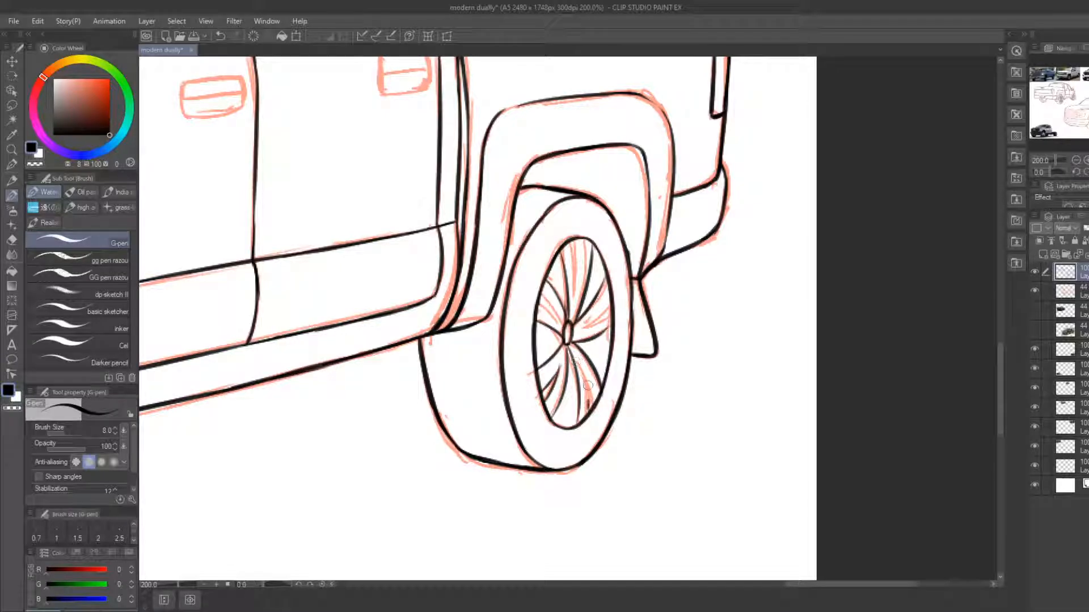
Ink the narrow wedges between the rear wheel's paired spoke lines at the lower rear, upper rear, top and front
drag(573, 361, 595, 413)
mouse_move(578, 334)
mouse_down()
mouse_move(615, 302)
mouse_move(598, 287)
mouse_up()
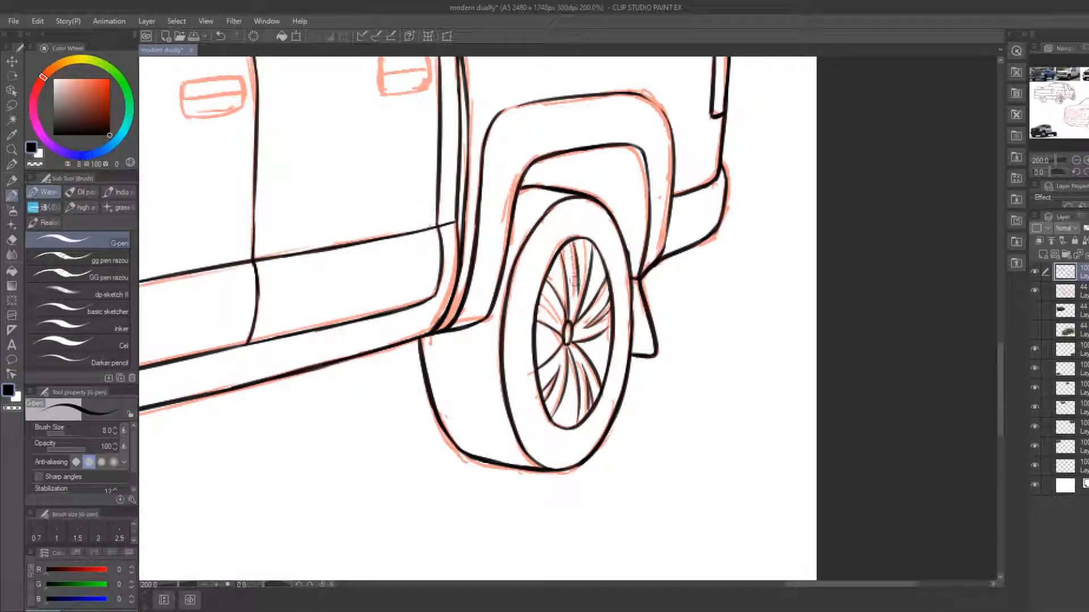
key(e)
key(b)
mouse_move(541, 299)
mouse_down()
mouse_move(560, 325)
mouse_move(550, 313)
mouse_up()
key(e)
key(b)
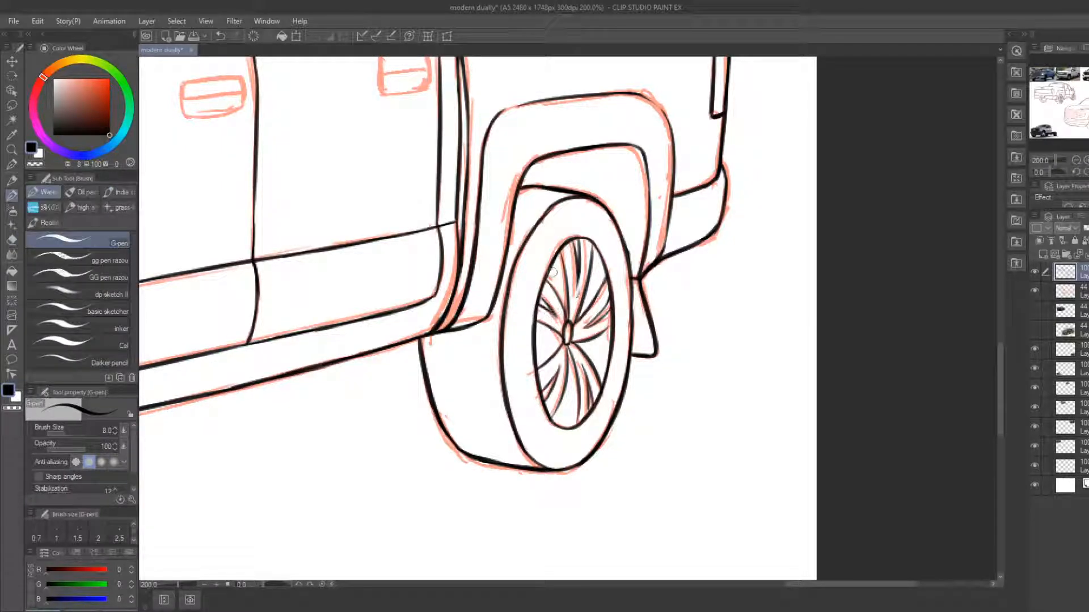
Add thickness lines alongside the rear wheel's spokes and along its inner rim edge
drag(555, 253, 563, 286)
drag(593, 250, 605, 276)
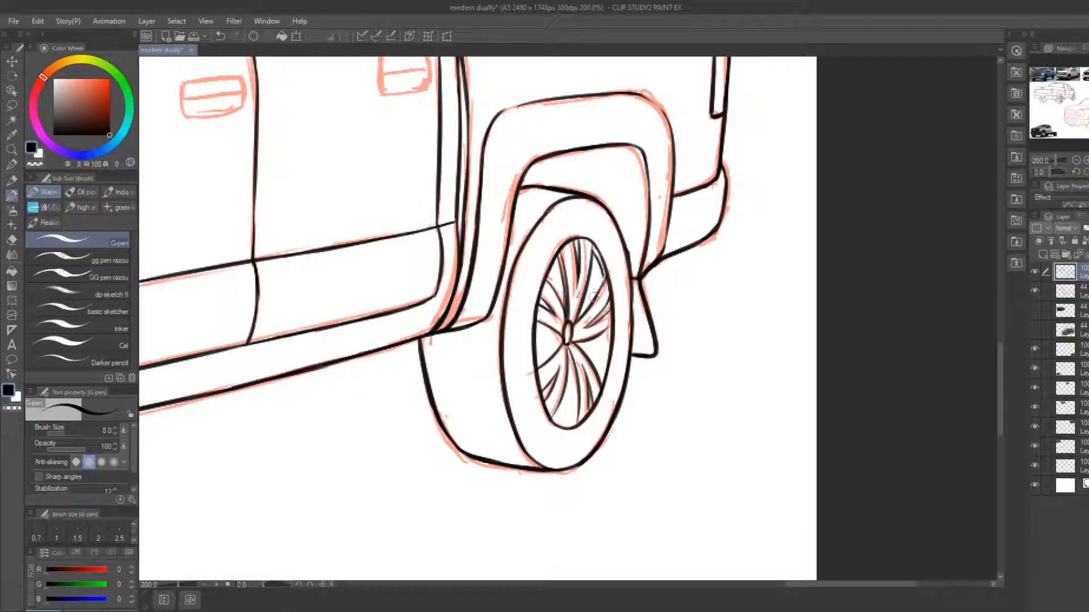
drag(579, 316, 599, 276)
drag(588, 327, 609, 309)
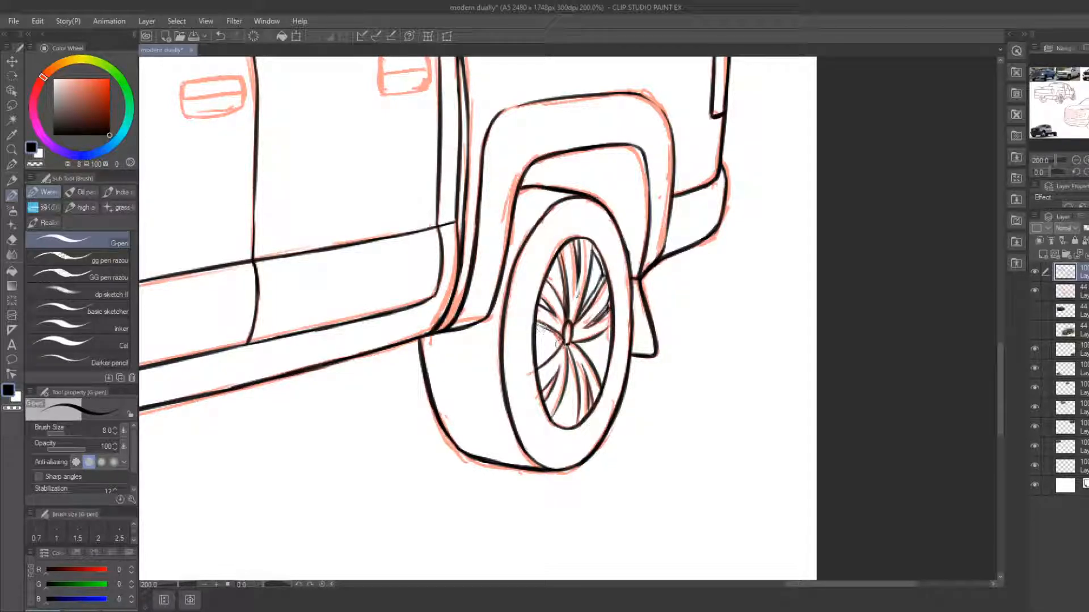
drag(538, 362, 553, 355)
drag(571, 370, 566, 416)
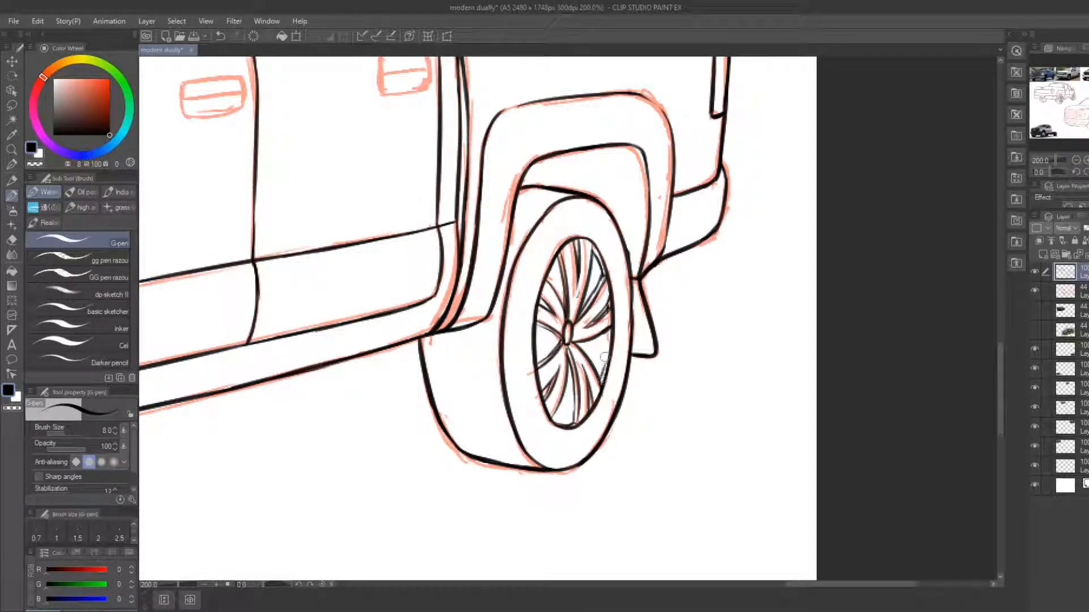
mouse_move(605, 357)
mouse_down()
mouse_move(609, 329)
mouse_move(600, 368)
mouse_move(575, 343)
mouse_up()
Touch up the rear wheel's spokes and tire top line, and ink a short vertical line inside the rear wheel well
key(e)
key(b)
key(e)
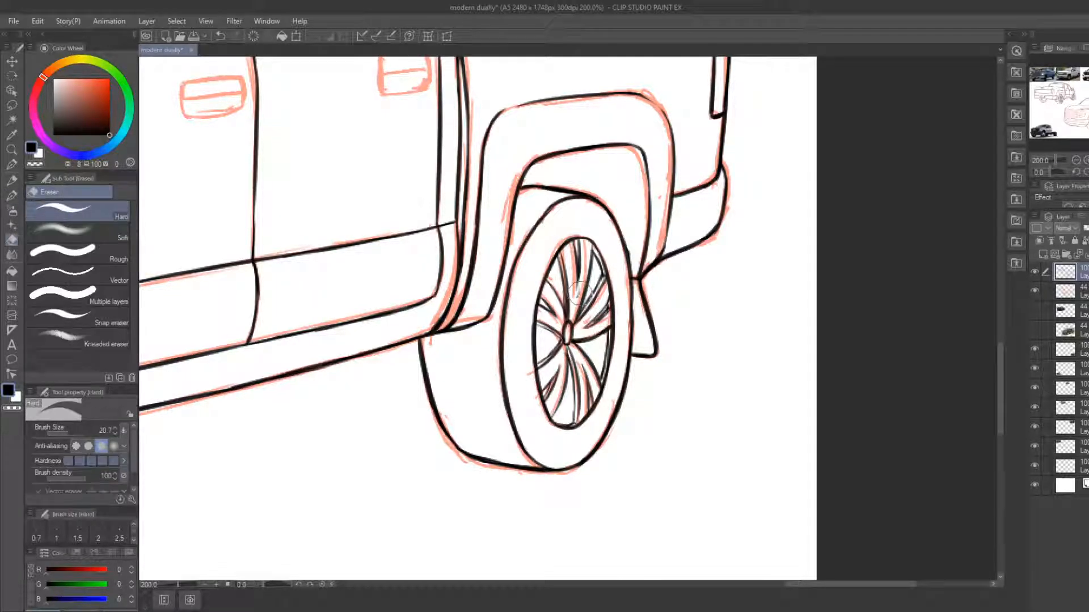
key(b)
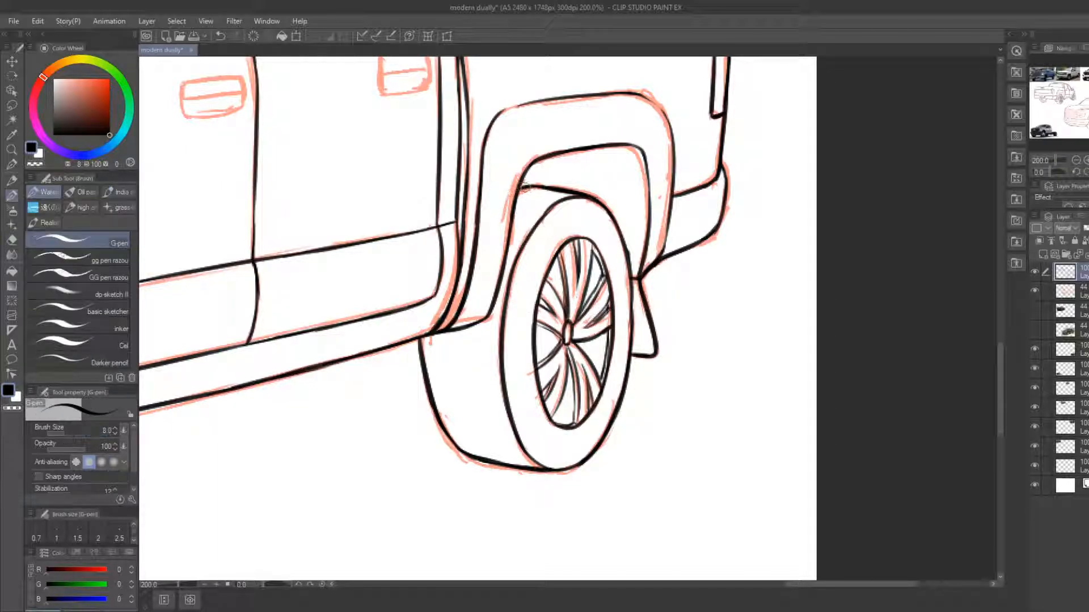
drag(518, 193, 549, 188)
drag(587, 153, 588, 172)
Ink the rounded rectangular outline of the front door handle, cleaning up its corners
click(12, 149)
drag(439, 306, 394, 285)
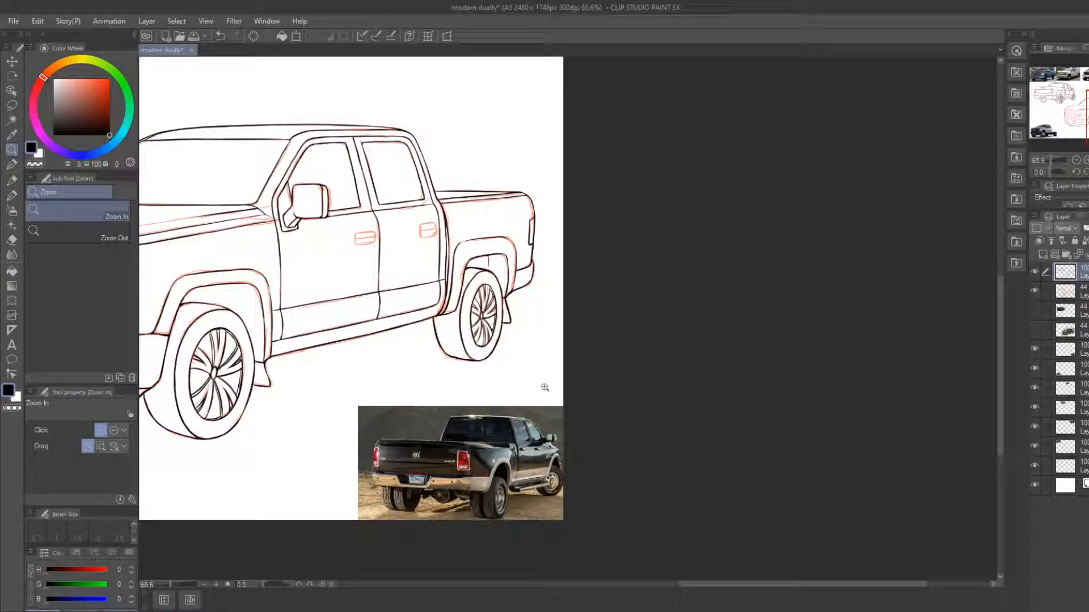
mouse_move(332, 238)
mouse_down()
mouse_move(377, 238)
mouse_move(377, 222)
mouse_move(453, 211)
mouse_move(460, 246)
mouse_up()
key(b)
mouse_move(378, 258)
mouse_down()
mouse_move(409, 262)
mouse_move(386, 261)
mouse_move(414, 261)
mouse_move(383, 263)
mouse_move(460, 254)
mouse_move(405, 255)
mouse_move(456, 246)
mouse_move(451, 218)
mouse_move(448, 255)
mouse_move(456, 248)
mouse_move(460, 206)
mouse_up()
key(e)
key(p)
key(e)
key(p)
key(e)
key(b)
key(e)
key(b)
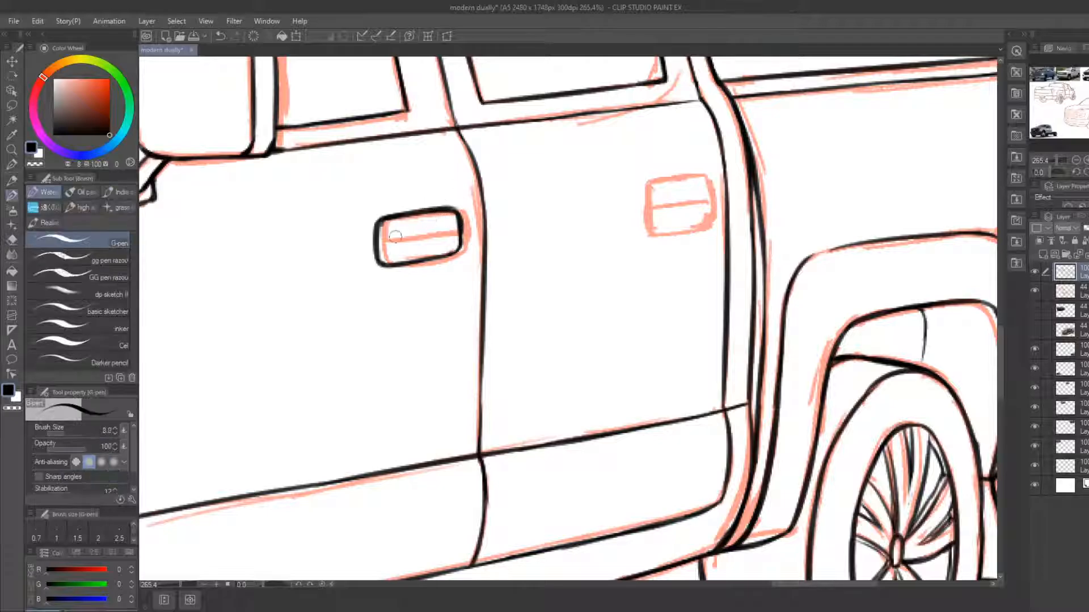
Ink the horizontal dividing line across the front door handle and tidy its ends
drag(385, 241, 455, 232)
key(e)
key(b)
drag(429, 236, 460, 232)
key(e)
key(b)
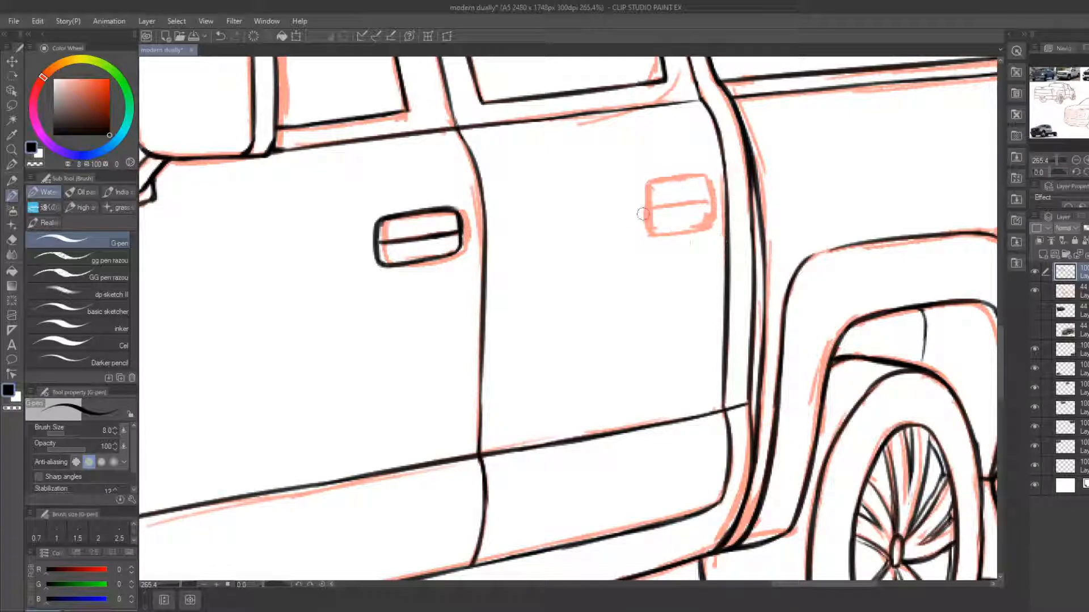
Ink the rounded rectangular outline of the rear door handle
mouse_move(647, 229)
mouse_down()
mouse_move(645, 190)
mouse_move(691, 173)
mouse_move(705, 181)
mouse_move(659, 182)
mouse_move(705, 176)
mouse_move(713, 221)
mouse_up()
key(e)
key(b)
key(e)
key(b)
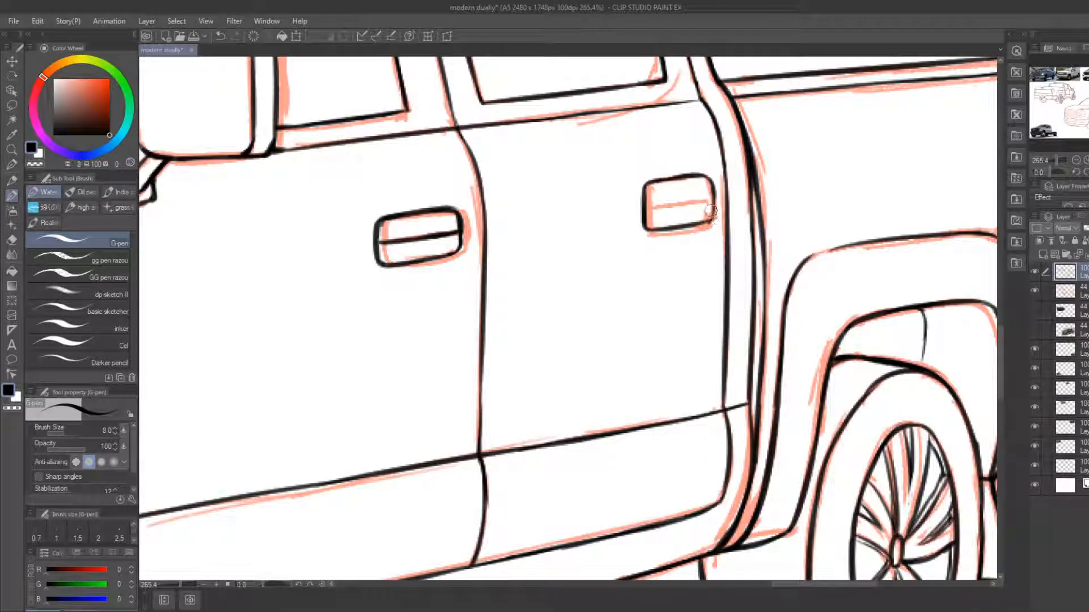
Ink the horizontal dividing line across the rear door handle and clean its ends
key(e)
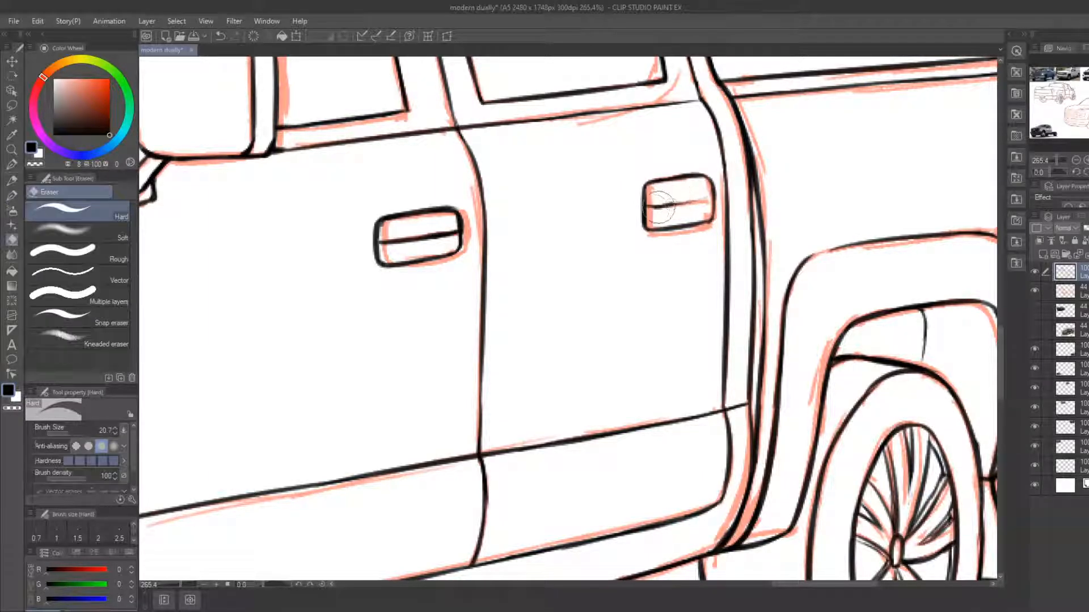
key(b)
mouse_move(658, 207)
mouse_down()
mouse_move(713, 200)
mouse_move(701, 204)
mouse_up()
key(e)
key(b)
key(e)
key(b)
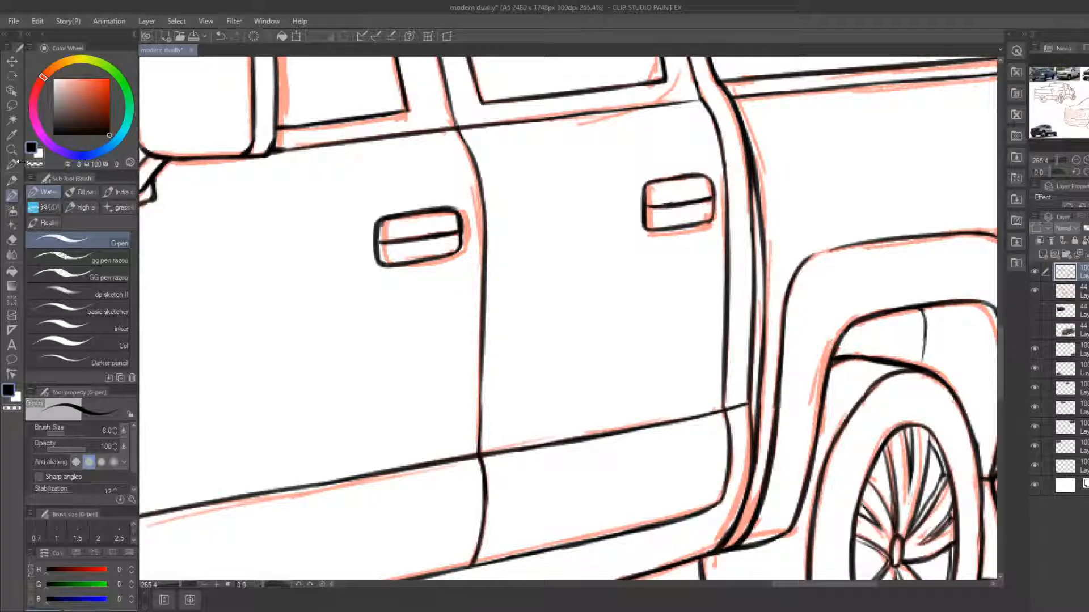
Ink the short far-side end of the long front bumper opening and the start of its lower edge
key(ctrl+space)
drag(411, 304, 364, 286)
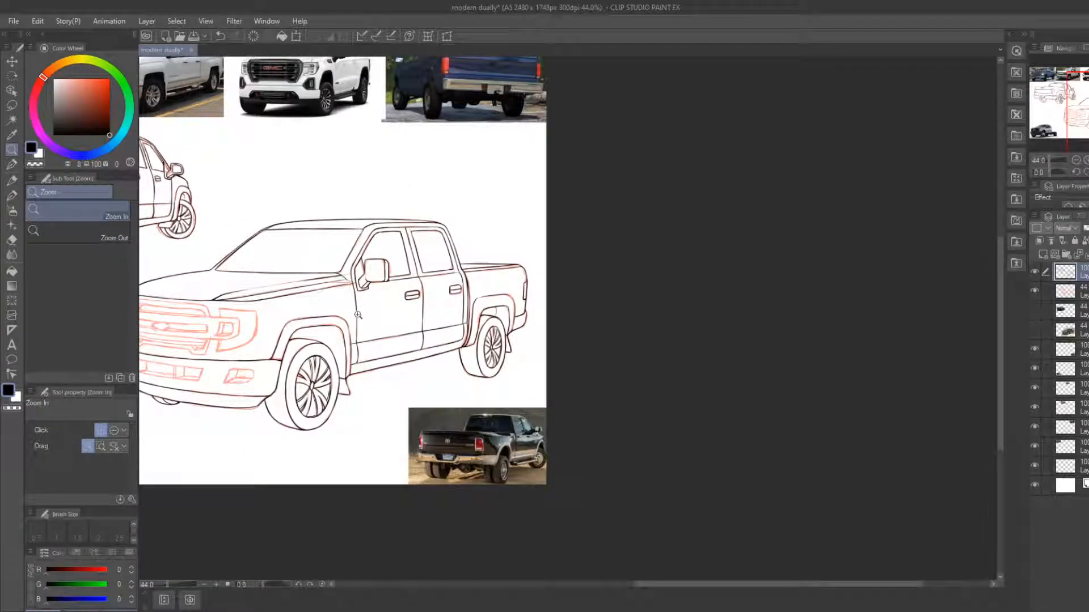
drag(285, 373, 568, 335)
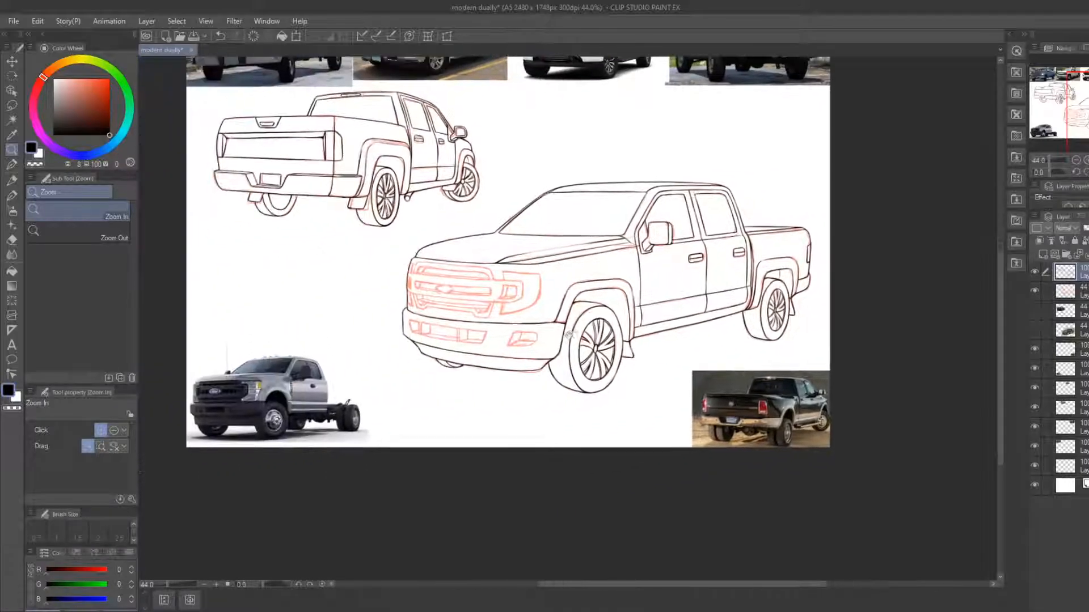
drag(444, 357, 496, 369)
drag(484, 378, 420, 419)
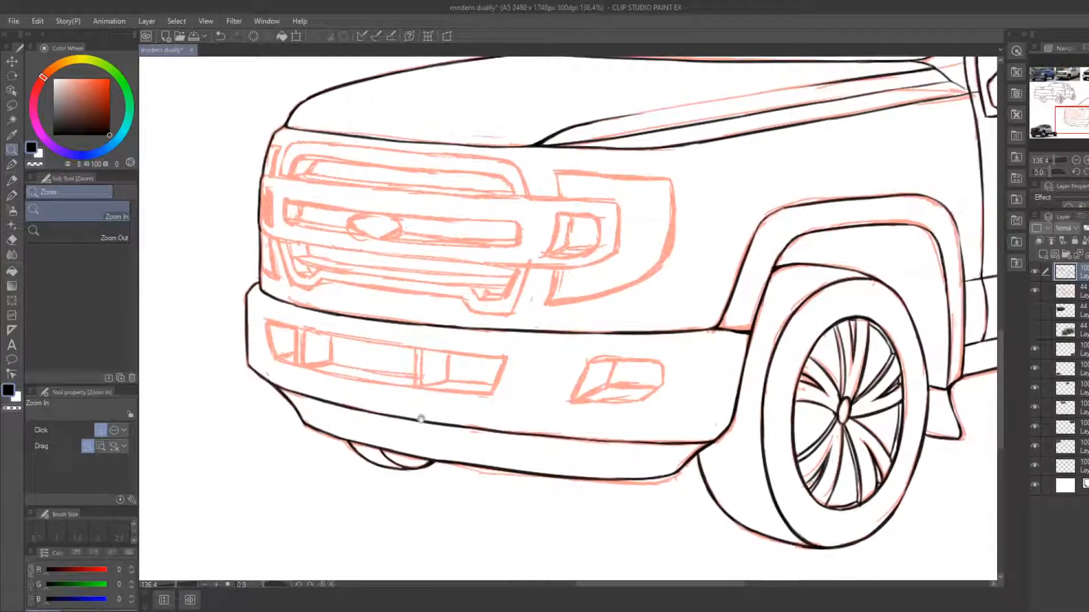
click(281, 341)
click(281, 338)
click(280, 337)
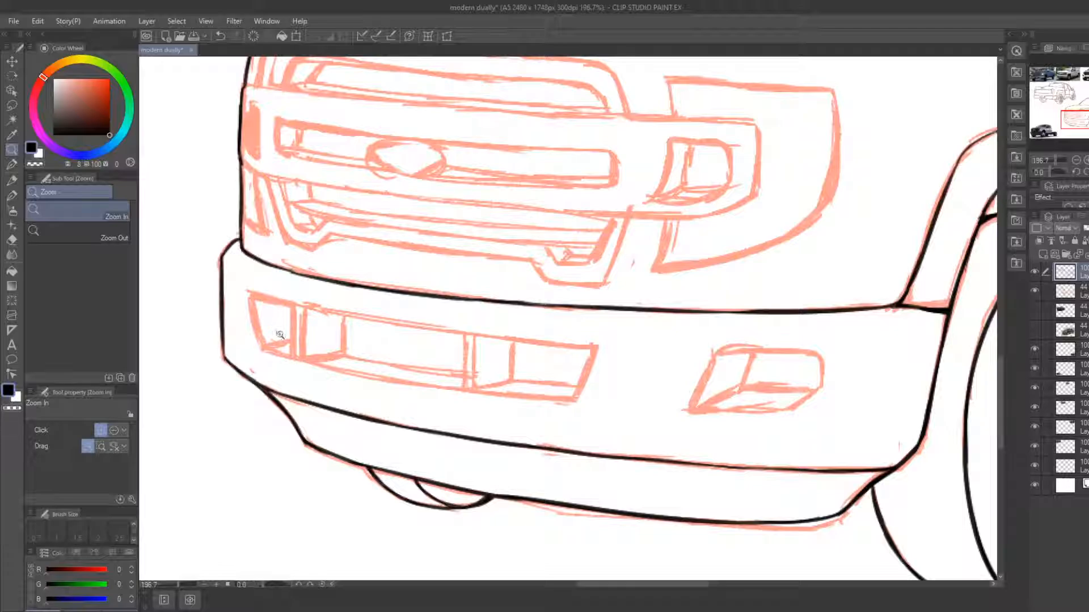
key(p)
mouse_move(255, 296)
mouse_down()
mouse_move(269, 352)
mouse_move(428, 383)
mouse_up()
key(e)
Ink the rest of the bumper opening's lower edge toward its near-side corner
key(p)
drag(267, 352, 553, 410)
key(e)
key(b)
mouse_move(414, 397)
mouse_down()
mouse_move(495, 397)
mouse_move(421, 386)
mouse_move(567, 403)
mouse_up()
key(e)
key(b)
Ink the upper edge of the bumper opening from its far-side corner and trim the line with the eraser
drag(257, 294, 499, 338)
key(e)
key(b)
key(e)
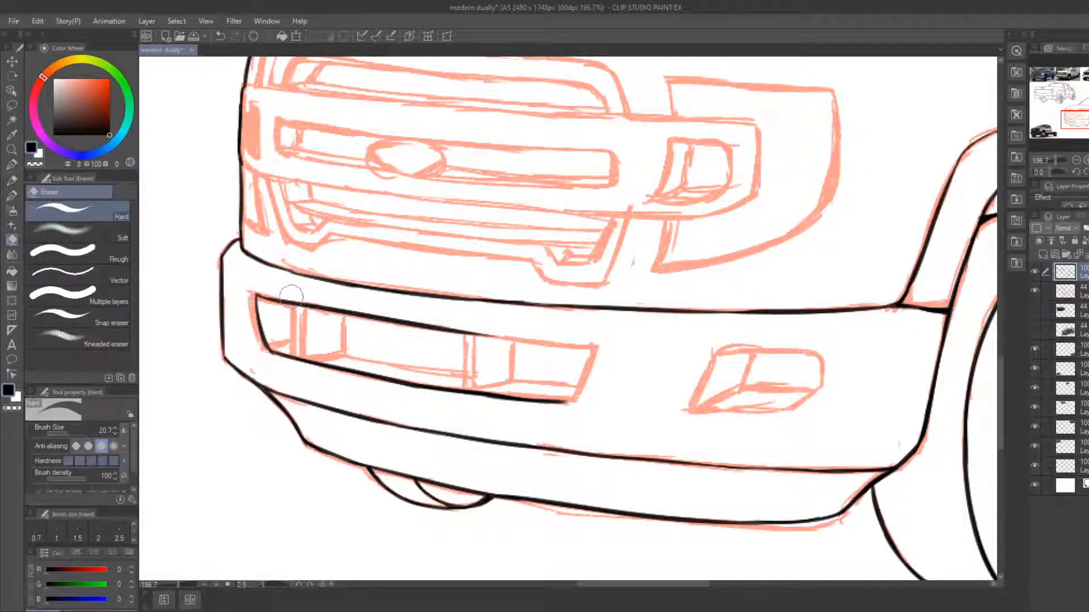
drag(291, 295, 491, 337)
Ink the remaining upper edge of the long front bumper opening and close its near-side end
key(r)
mouse_move(421, 245)
mouse_down()
mouse_move(601, 406)
mouse_move(401, 471)
mouse_move(340, 317)
mouse_move(431, 187)
mouse_move(564, 255)
mouse_move(531, 358)
mouse_move(499, 397)
mouse_move(465, 368)
mouse_move(460, 335)
mouse_up()
key(e)
key(b)
drag(431, 393, 465, 310)
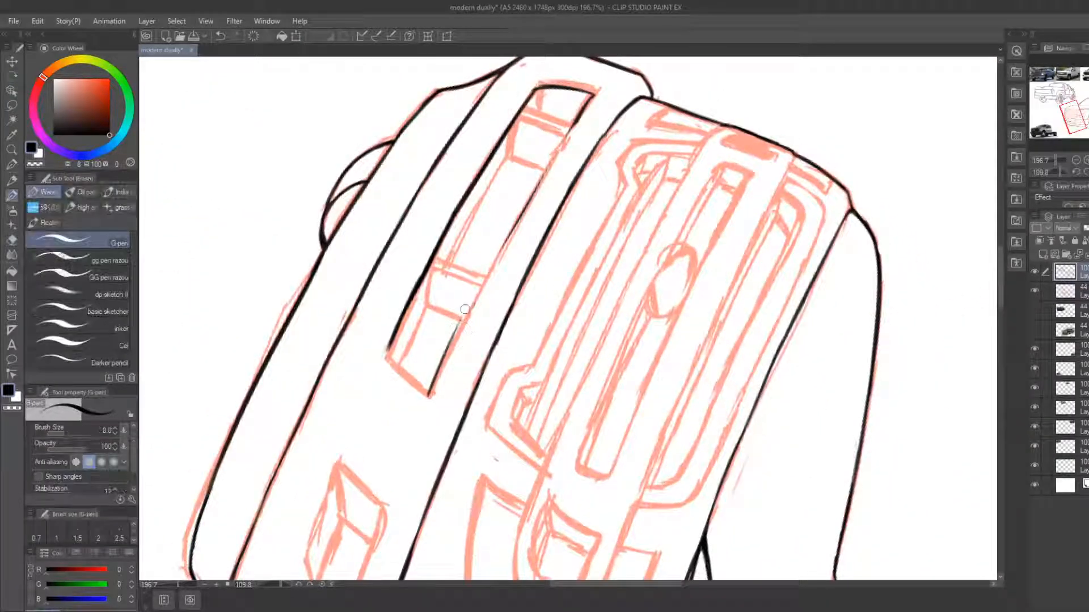
key(e)
key(b)
drag(433, 390, 514, 219)
drag(470, 303, 590, 102)
key(e)
key(b)
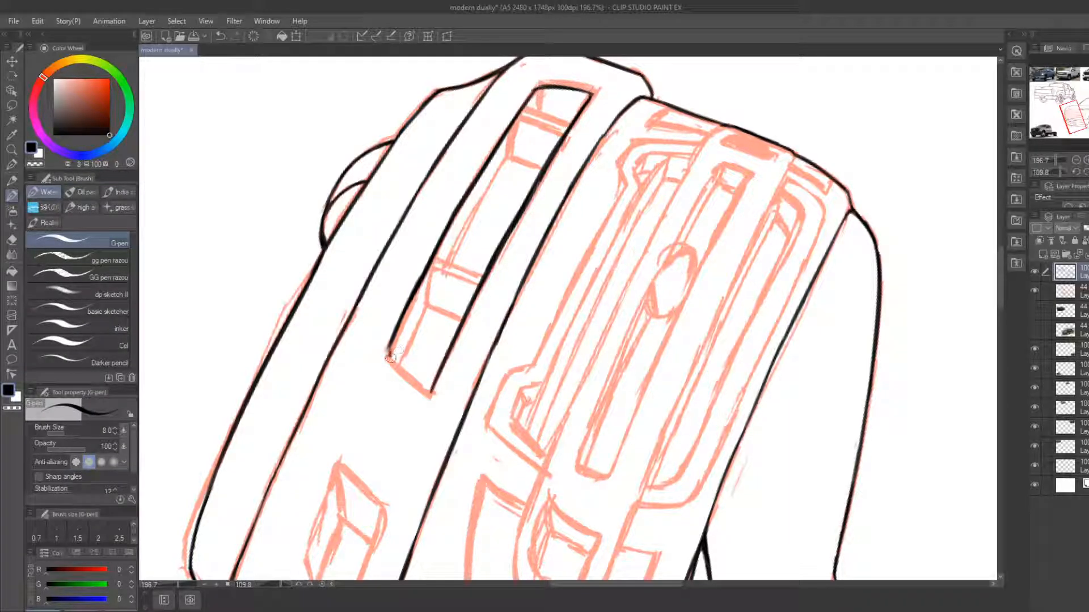
drag(390, 356, 432, 396)
key(r)
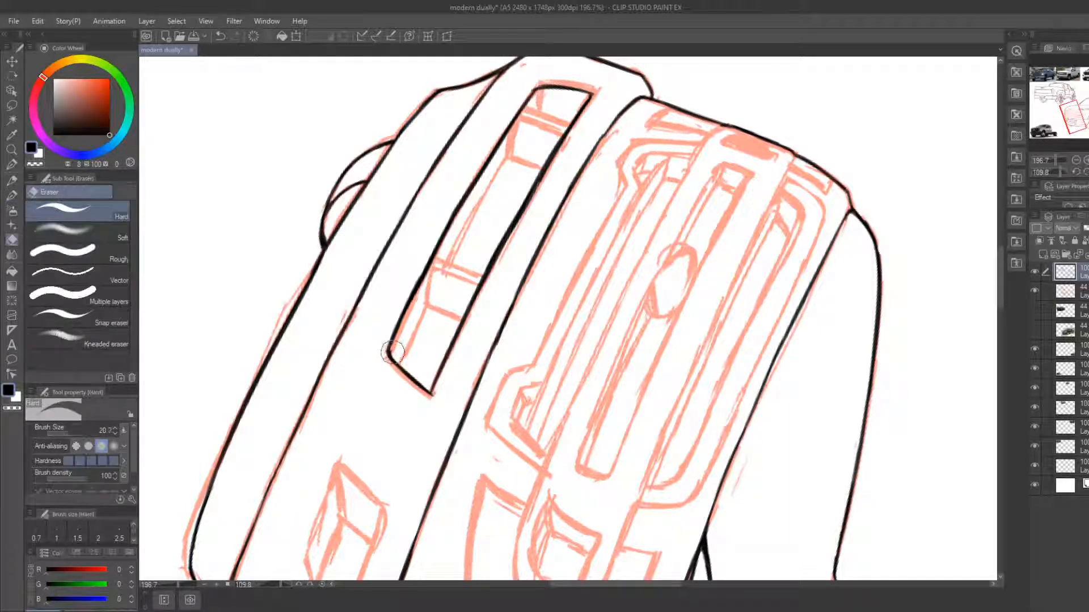
Ink the two divider bars across the long bumper opening and the inner recess corner in its far-side compartment
drag(526, 250, 498, 234)
key(b)
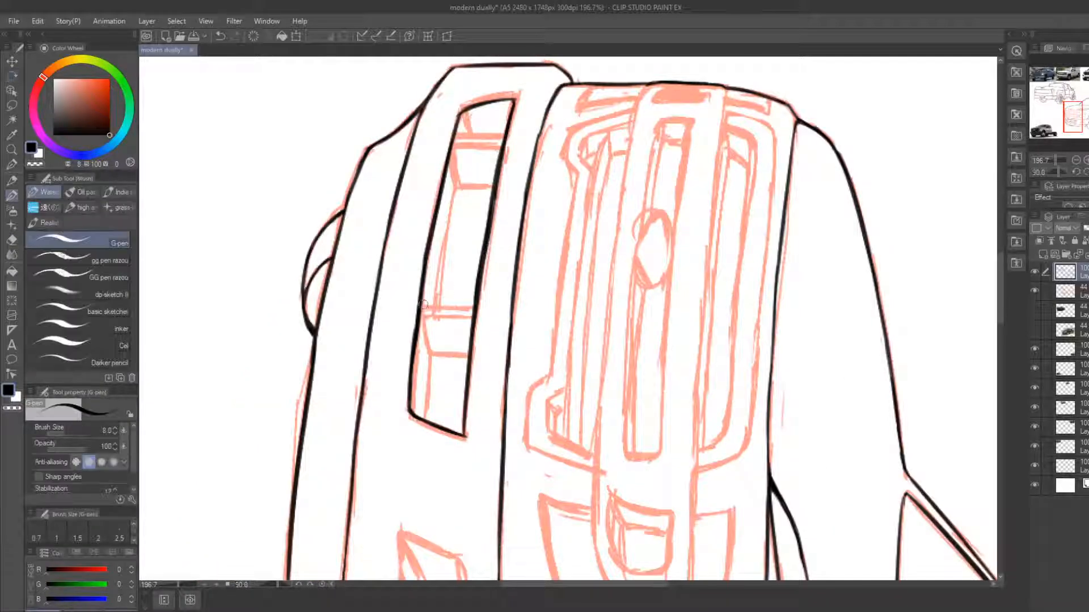
drag(463, 321, 473, 321)
mouse_move(453, 145)
mouse_down()
mouse_move(502, 146)
mouse_move(472, 136)
mouse_move(462, 180)
mouse_up()
key(e)
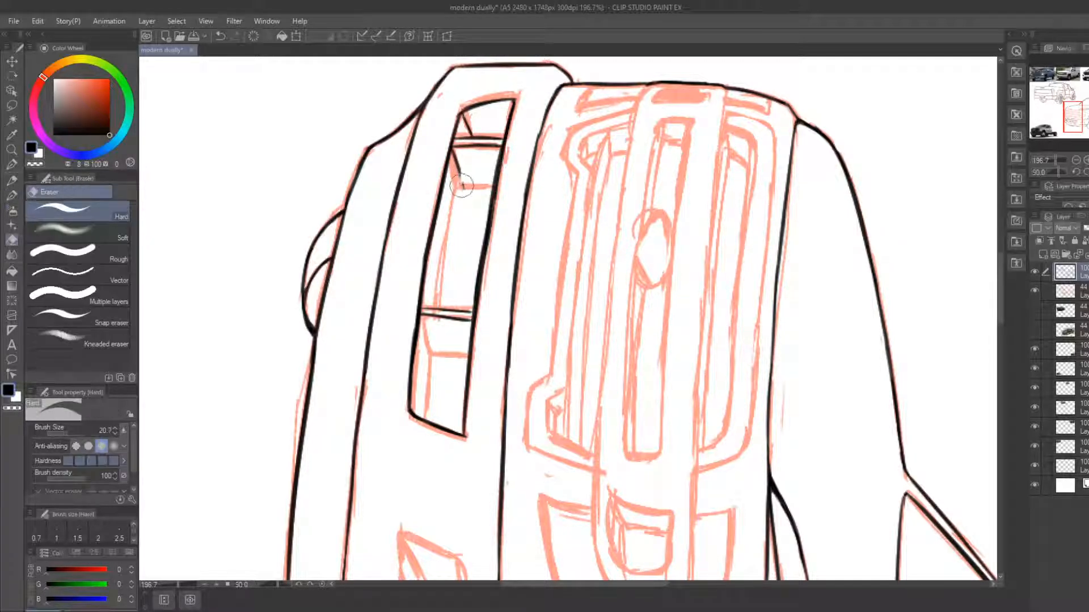
Ink the inner recess edges of the middle compartment in the long bumper opening, trimming stray ends with the eraser
key(p)
drag(438, 308, 455, 180)
key(e)
drag(432, 287, 449, 190)
key(p)
mouse_move(439, 309)
mouse_down()
mouse_move(461, 167)
mouse_move(489, 180)
mouse_up()
key(e)
key(p)
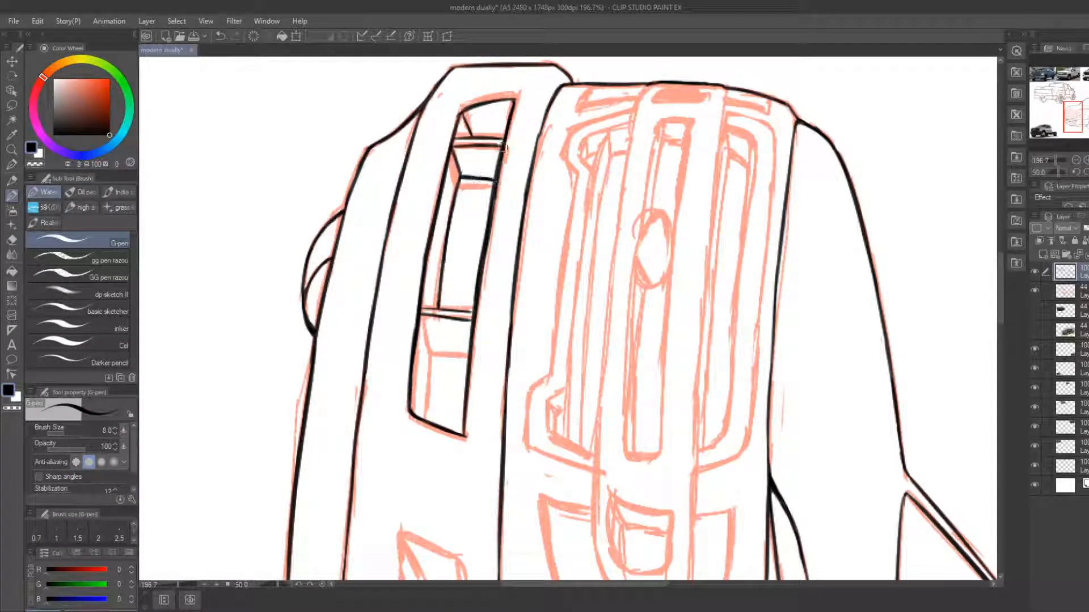
Ink the inner recess edges of the near-side compartment in the long bumper opening
mouse_move(422, 316)
mouse_down()
mouse_move(435, 348)
mouse_move(468, 353)
mouse_move(428, 398)
mouse_move(427, 420)
mouse_move(435, 350)
mouse_up()
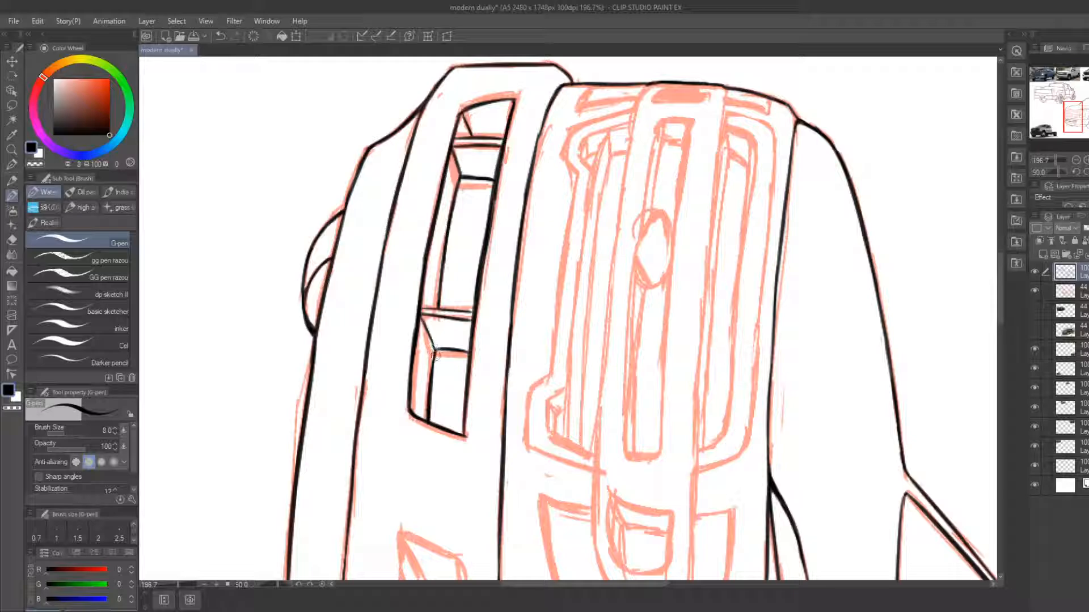
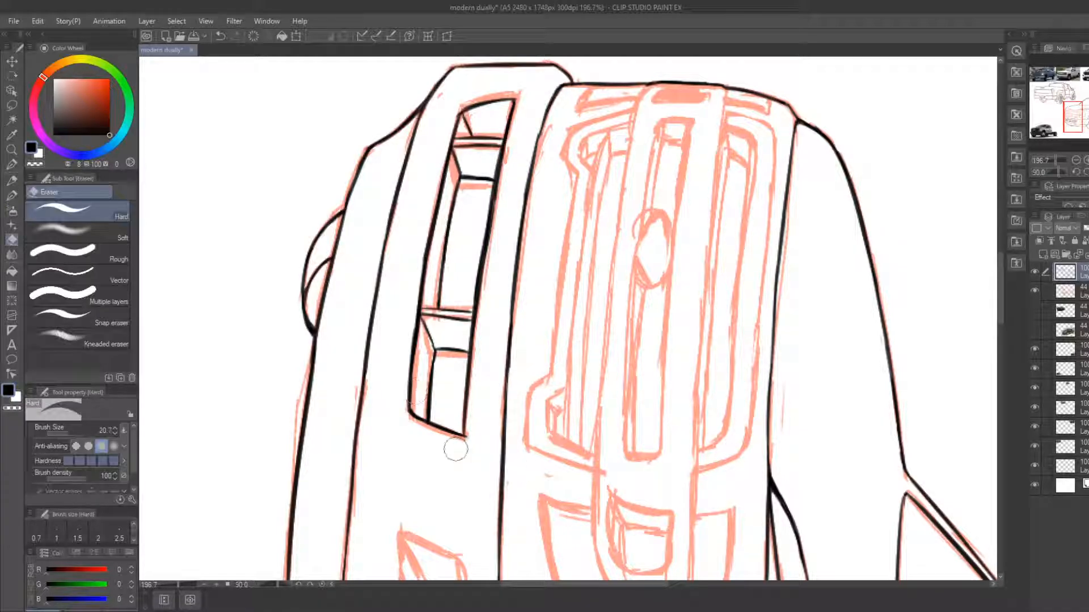
key(r)
drag(610, 309, 554, 274)
mouse_move(556, 357)
mouse_down()
mouse_move(506, 265)
mouse_move(349, 240)
mouse_up()
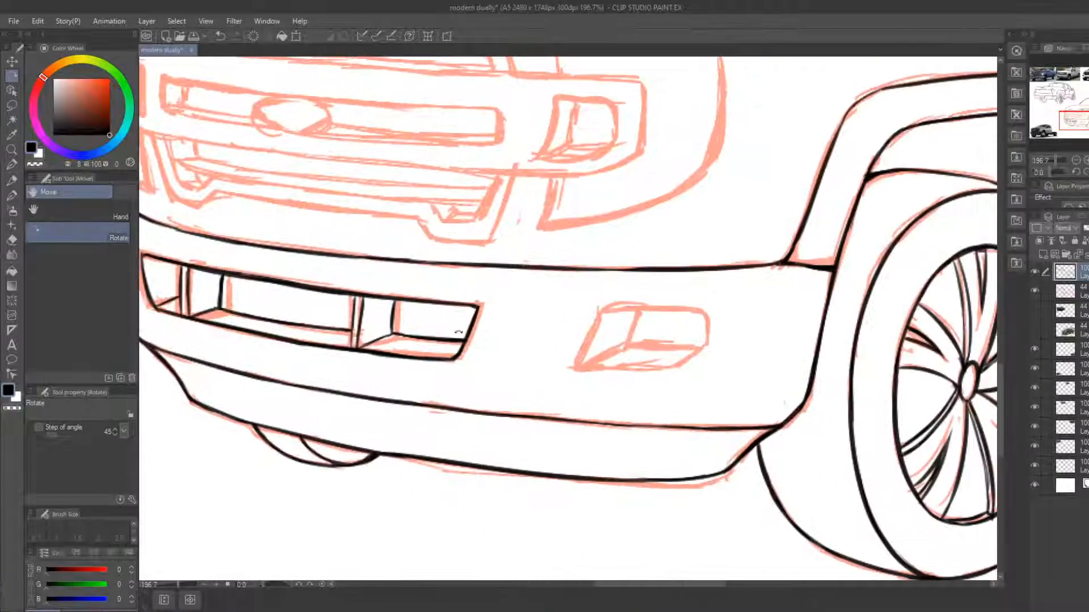
key(b)
drag(394, 302, 392, 333)
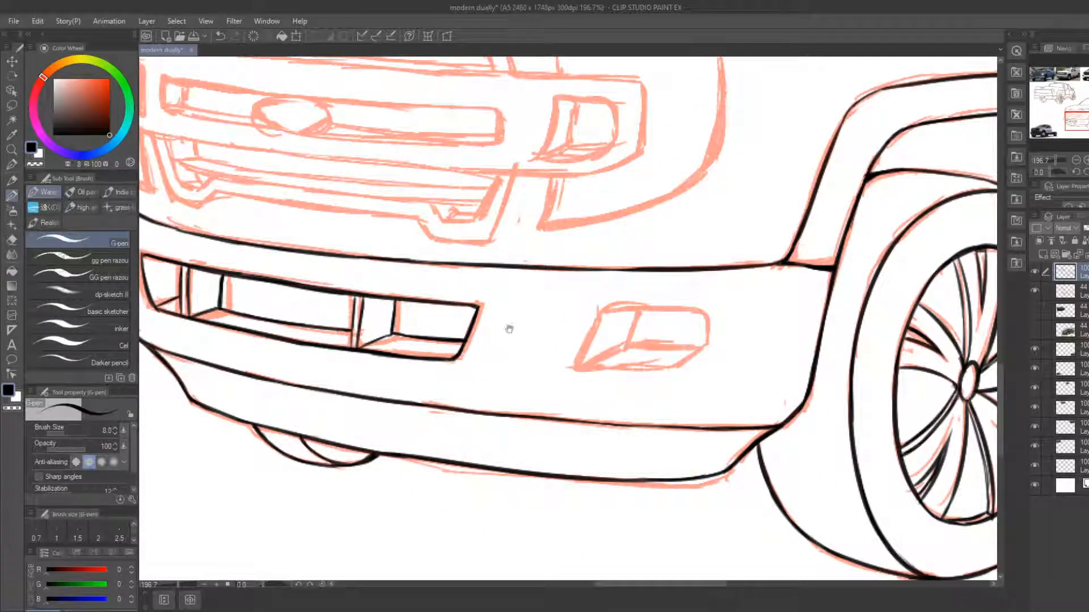
Ink the slanted side, upper edge and rounded end of the small fog light opening in the bumper
drag(509, 329, 321, 329)
mouse_move(386, 369)
mouse_down()
mouse_move(417, 304)
mouse_move(541, 318)
mouse_move(519, 343)
mouse_up()
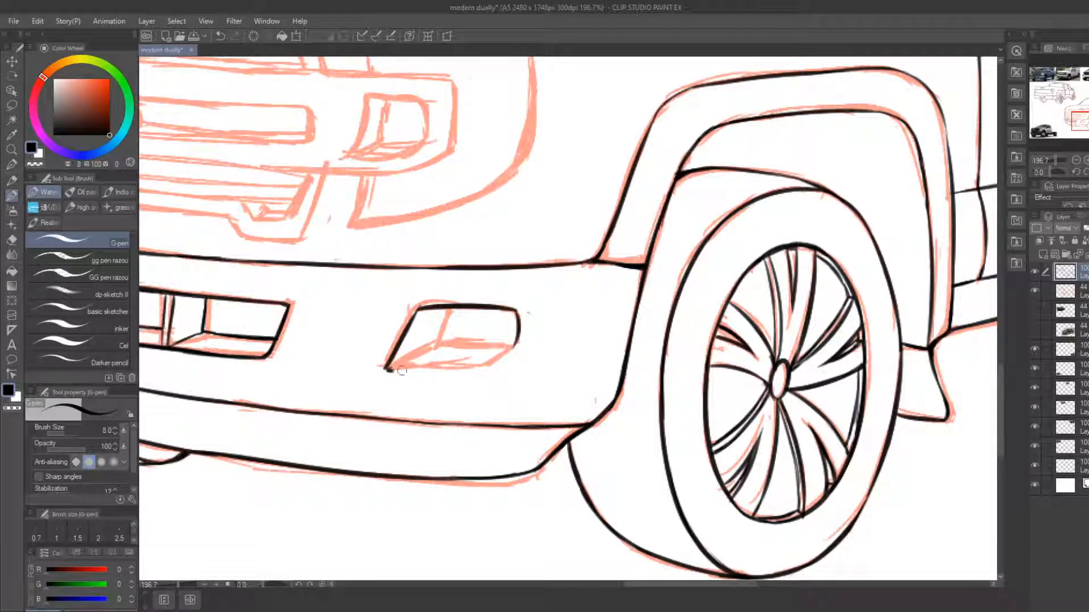
key(e)
mouse_move(401, 370)
mouse_down()
mouse_move(467, 374)
mouse_move(504, 355)
mouse_up()
key(b)
key(e)
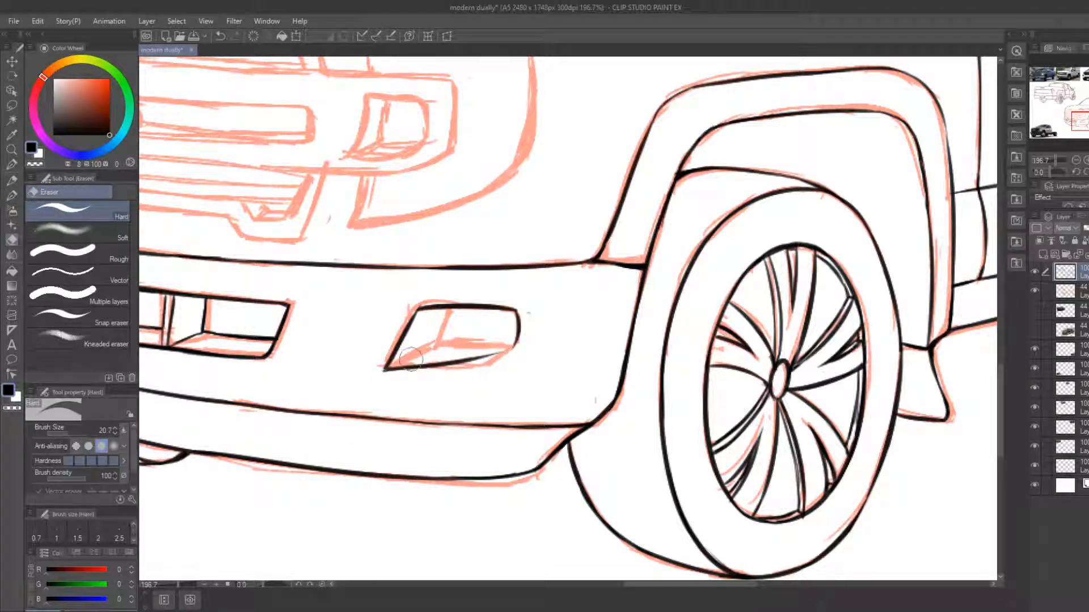
Ink the fog light opening's lower edge up to its near-side corner and clean the line
mouse_move(411, 359)
mouse_down()
mouse_move(489, 357)
mouse_move(391, 370)
mouse_move(504, 358)
mouse_move(486, 368)
mouse_move(511, 350)
mouse_up()
key(p)
key(e)
key(p)
key(e)
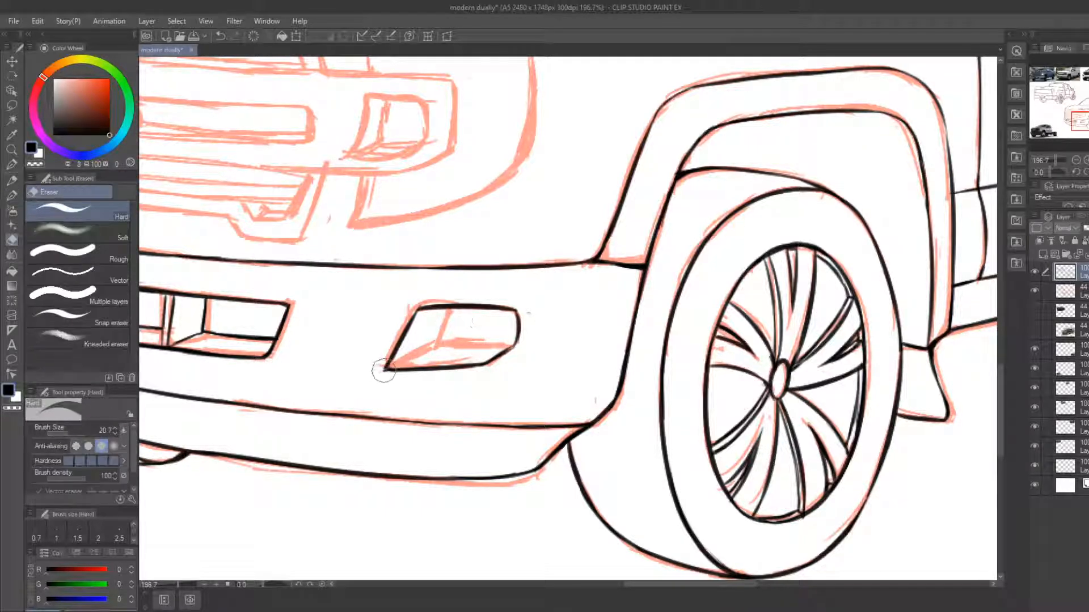
Erase the near-side end of the fog light opening and redraw it slightly further inward with rounded corners
key(b)
key(e)
mouse_move(510, 302)
mouse_down()
mouse_move(514, 338)
mouse_move(498, 364)
mouse_up()
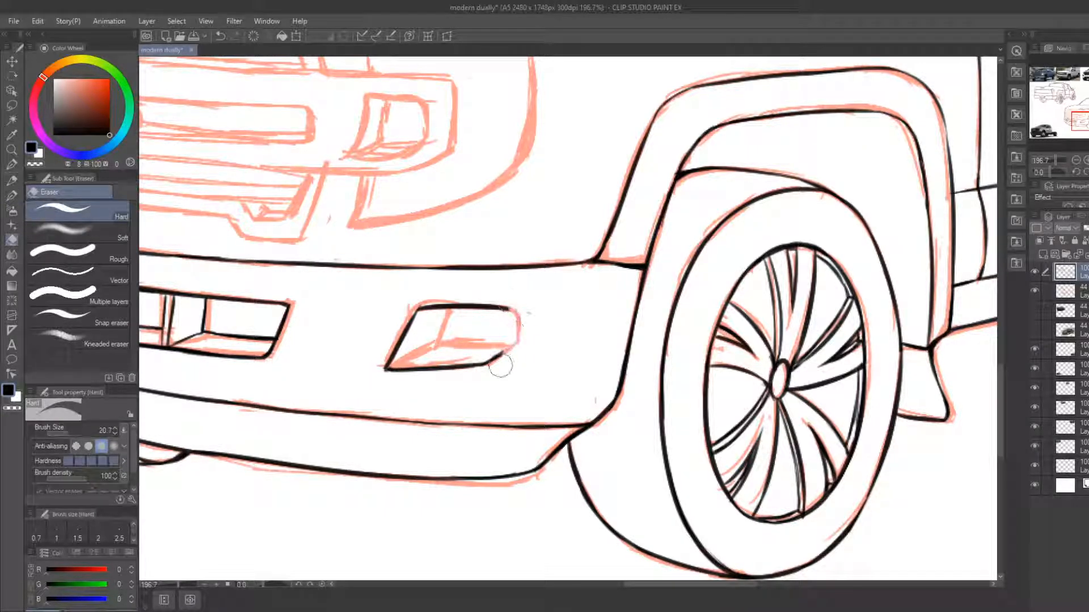
key(b)
key(e)
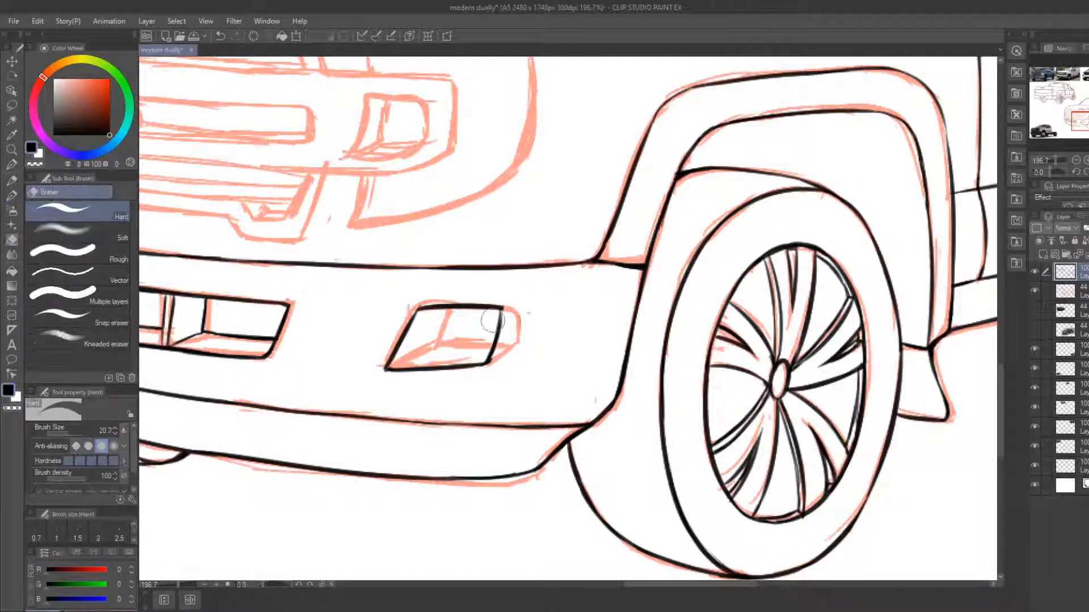
mouse_move(500, 316)
mouse_down()
mouse_move(490, 358)
mouse_move(508, 342)
mouse_move(504, 314)
mouse_move(506, 346)
mouse_up()
key(b)
key(e)
key(b)
key(e)
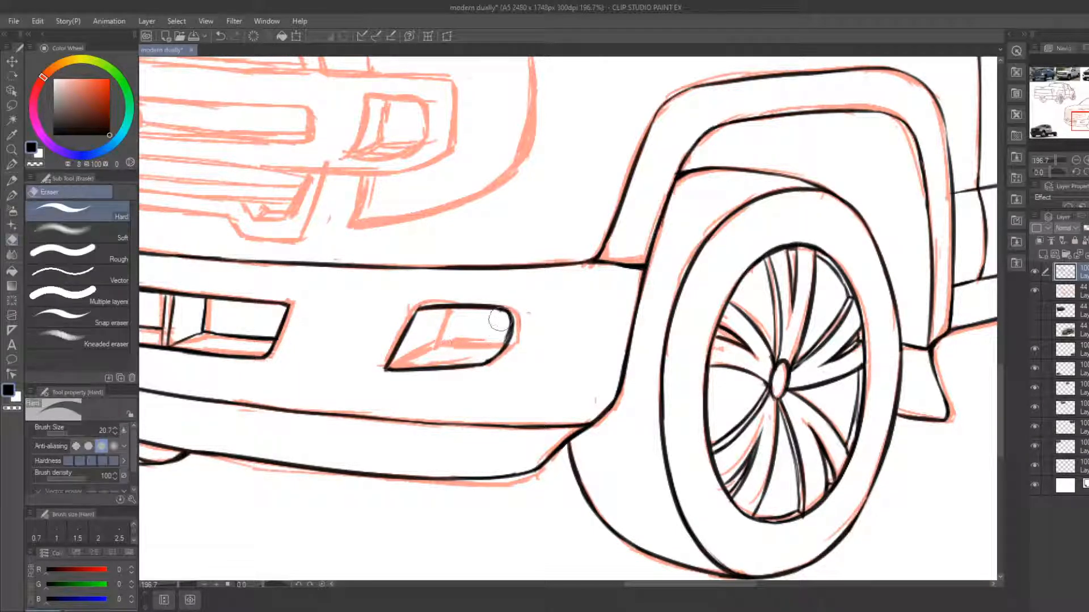
Ink the recess edges inside the fog light opening, including the diagonal to its pointed lower corner
key(b)
mouse_move(392, 368)
mouse_down()
mouse_move(436, 340)
mouse_move(505, 349)
mouse_move(487, 363)
mouse_move(503, 345)
mouse_up()
key(ctrl+z)
key(e)
key(b)
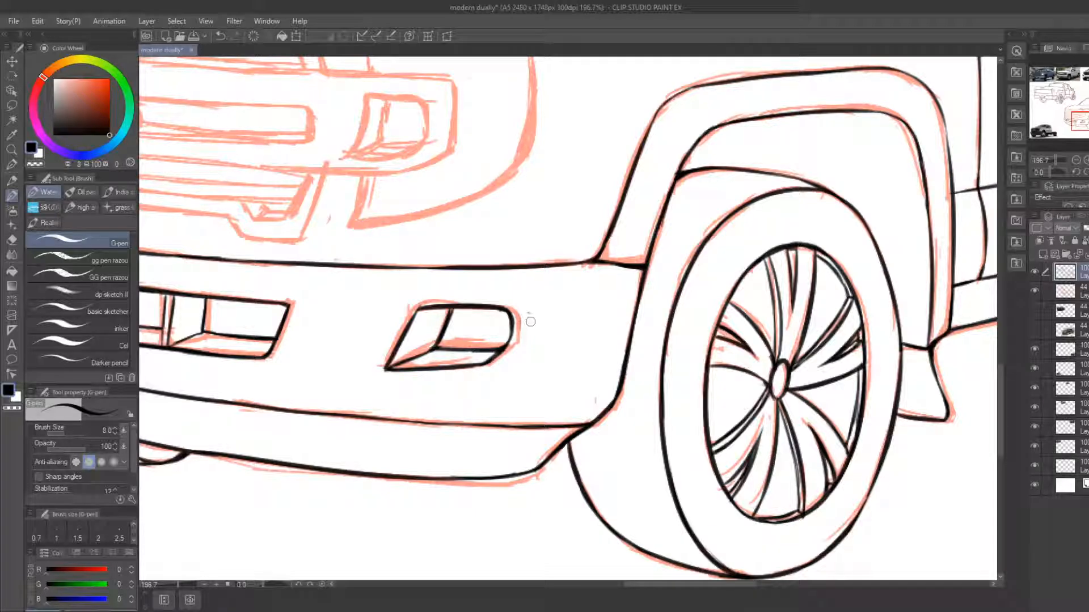
drag(448, 335, 435, 346)
Clean the upper far-side corner of the fog light opening and retouch its near-side end and inner lower edge
key(e)
drag(415, 304, 414, 310)
key(b)
key(e)
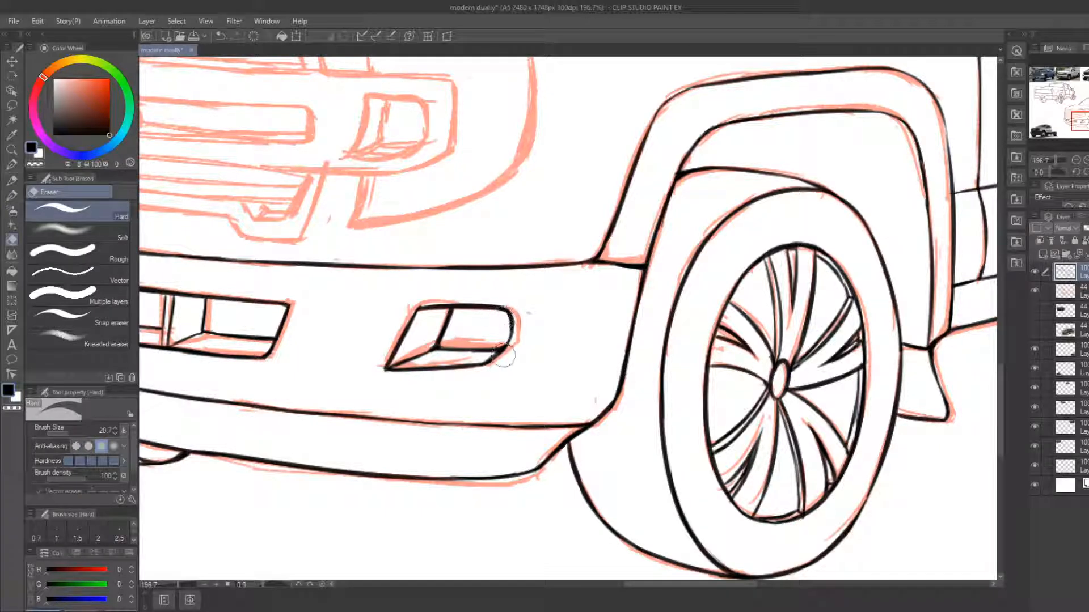
key(b)
drag(504, 356, 500, 318)
key(e)
mouse_move(481, 354)
mouse_down()
mouse_move(472, 354)
mouse_move(482, 352)
mouse_up()
key(b)
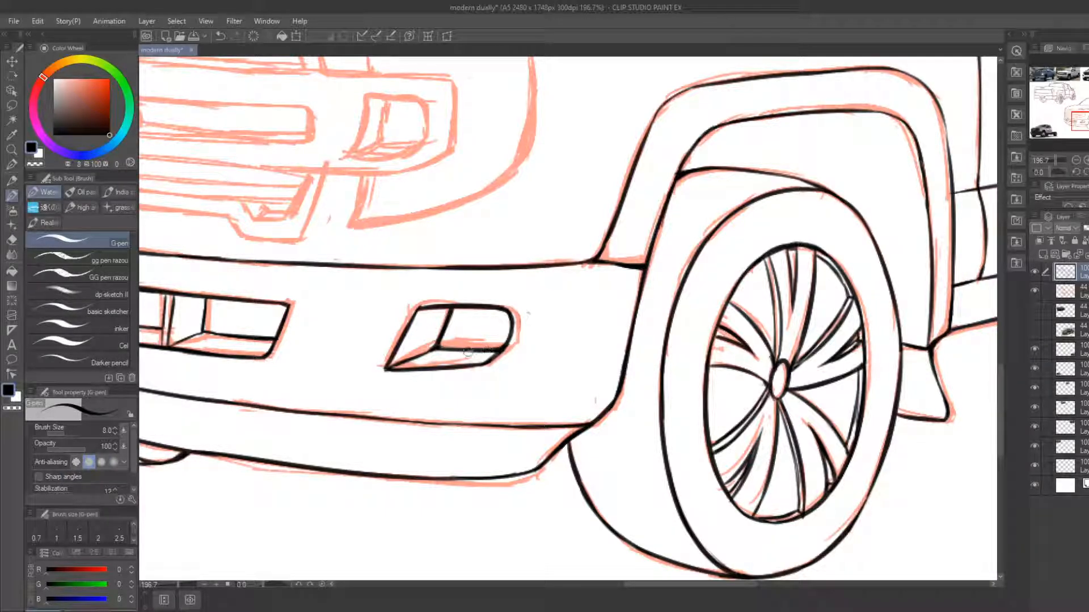
Trim and sharpen the pointed lower corner of the fog light opening
key(e)
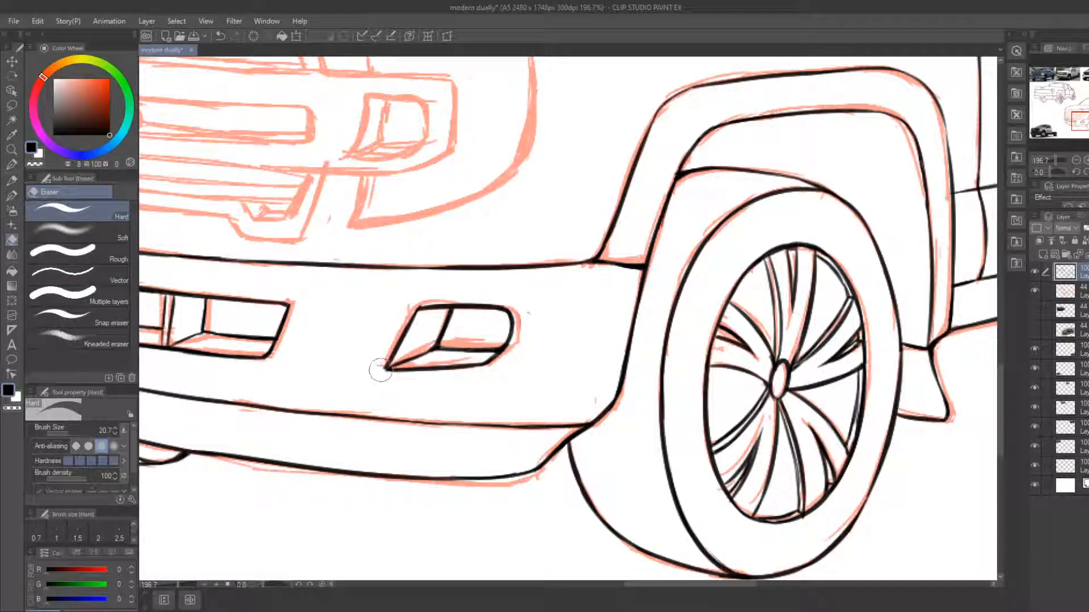
key(b)
key(e)
key(b)
key(e)
key(b)
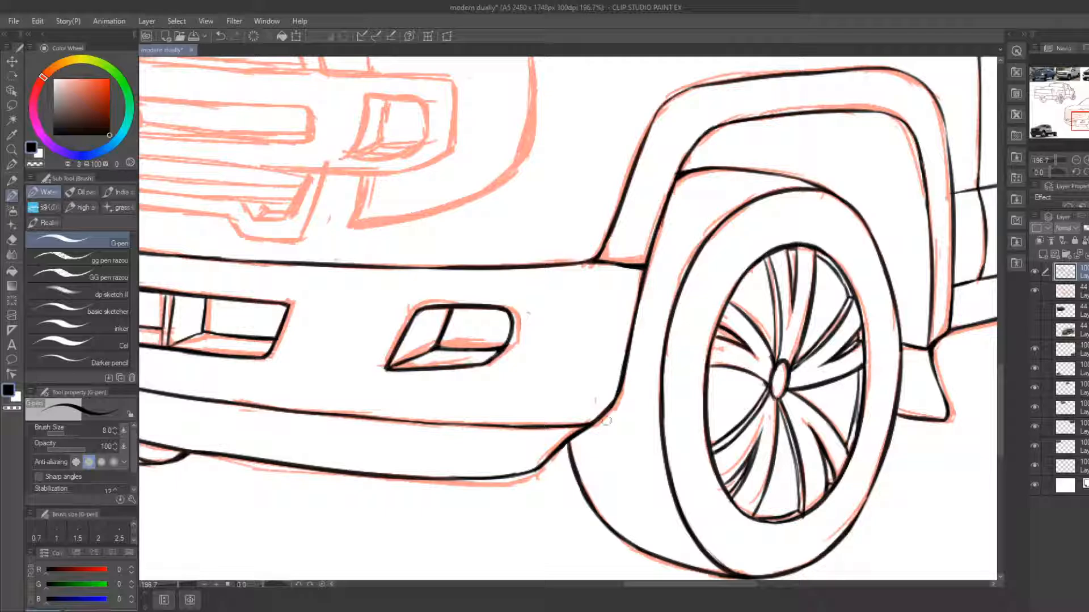
Ink the upper edge of the wide central grille bar, starting from its far side
drag(638, 388, 615, 506)
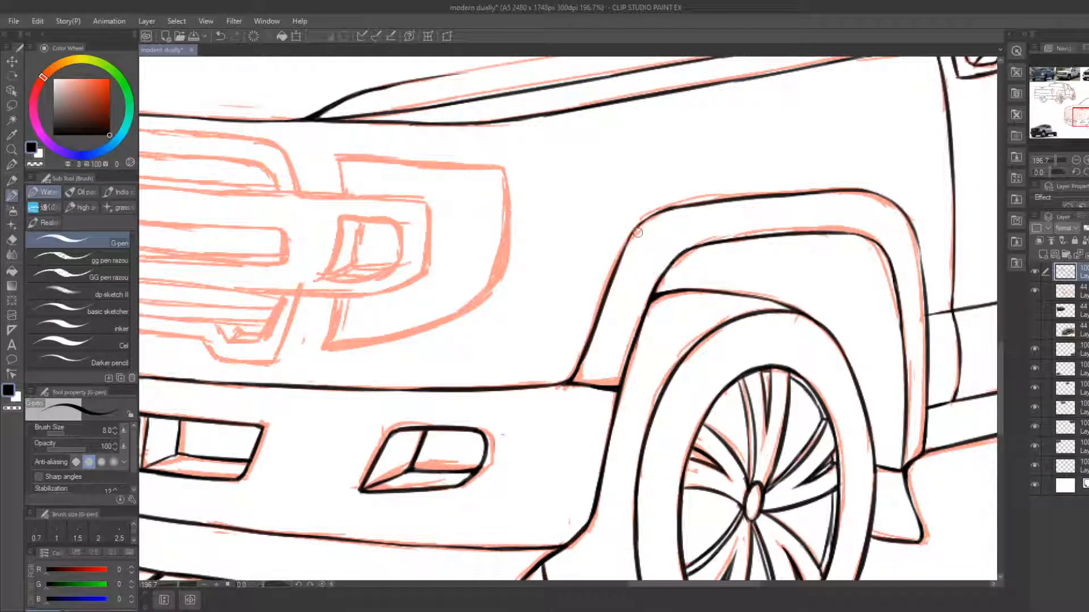
mouse_move(428, 349)
mouse_down()
mouse_move(605, 355)
mouse_move(770, 393)
mouse_up()
drag(496, 391, 560, 382)
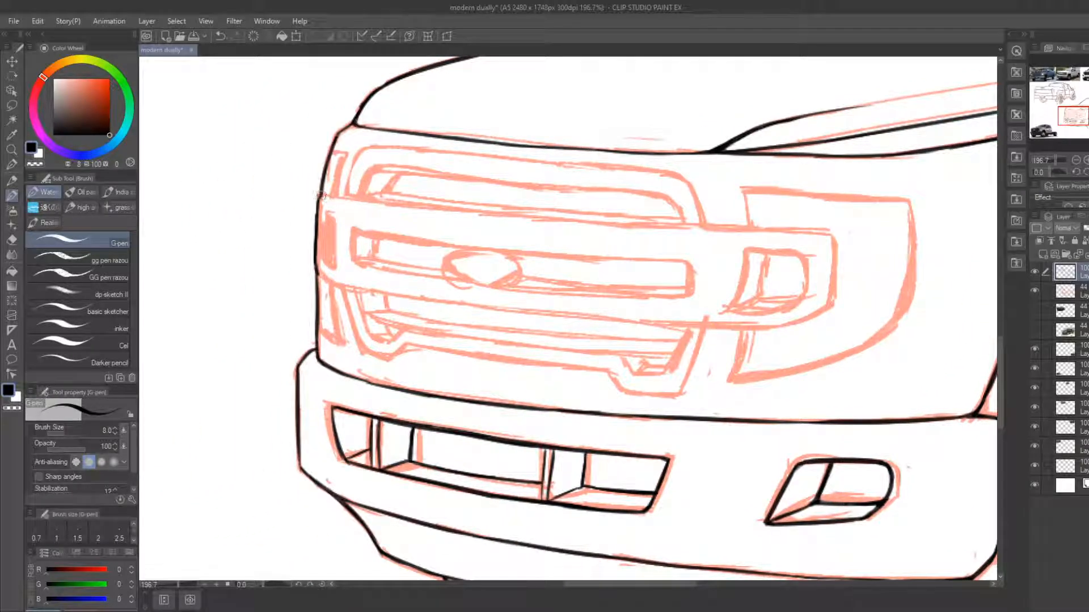
mouse_move(321, 194)
mouse_down()
mouse_move(561, 220)
mouse_move(575, 352)
mouse_move(697, 377)
mouse_move(708, 293)
mouse_up()
key(e)
key(b)
key(r)
key(e)
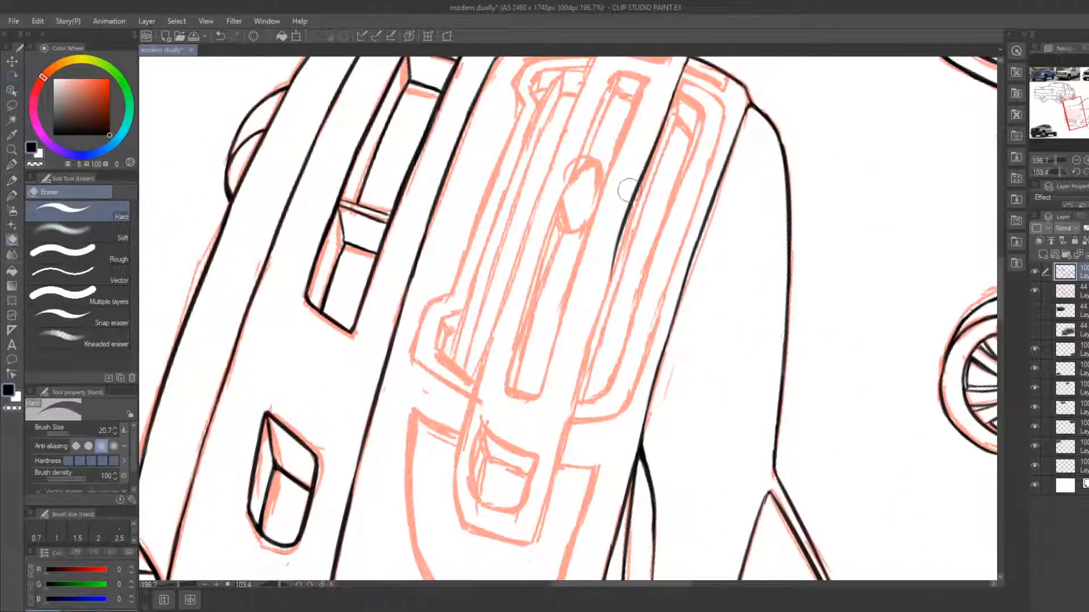
Erase the uneven stretch of the central grille bar's upper edge and redraw it as a smooth line
drag(639, 170, 610, 275)
drag(648, 152, 578, 429)
key(b)
key(e)
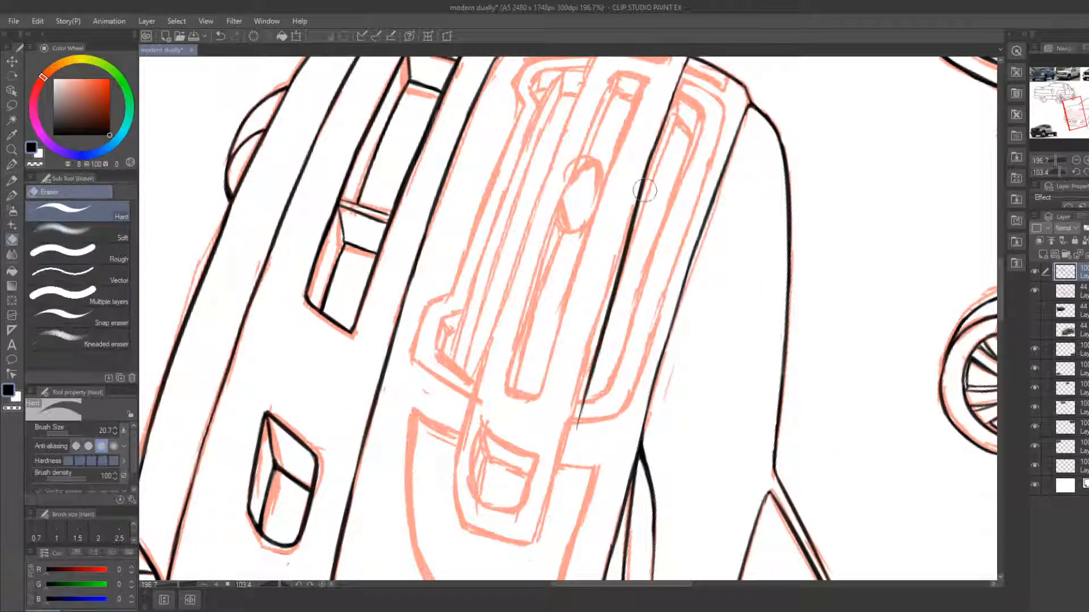
drag(645, 190, 579, 430)
key(b)
drag(649, 154, 593, 294)
drag(593, 294, 566, 403)
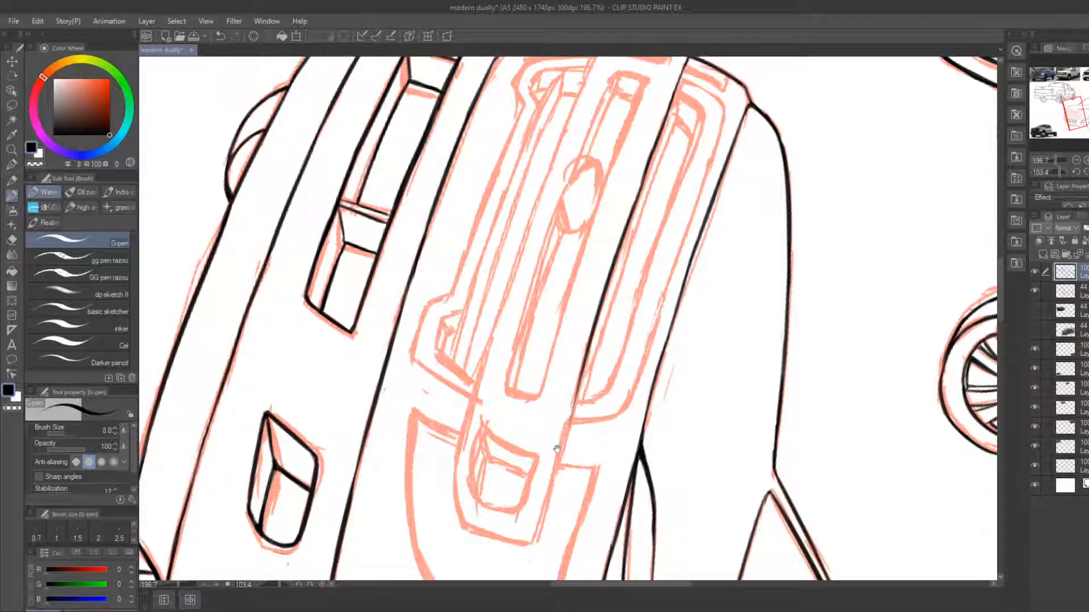
Extend the grille bar's upper edge past the headlight and ink its near-side end and lower corner
drag(557, 449, 568, 355)
drag(595, 283, 551, 423)
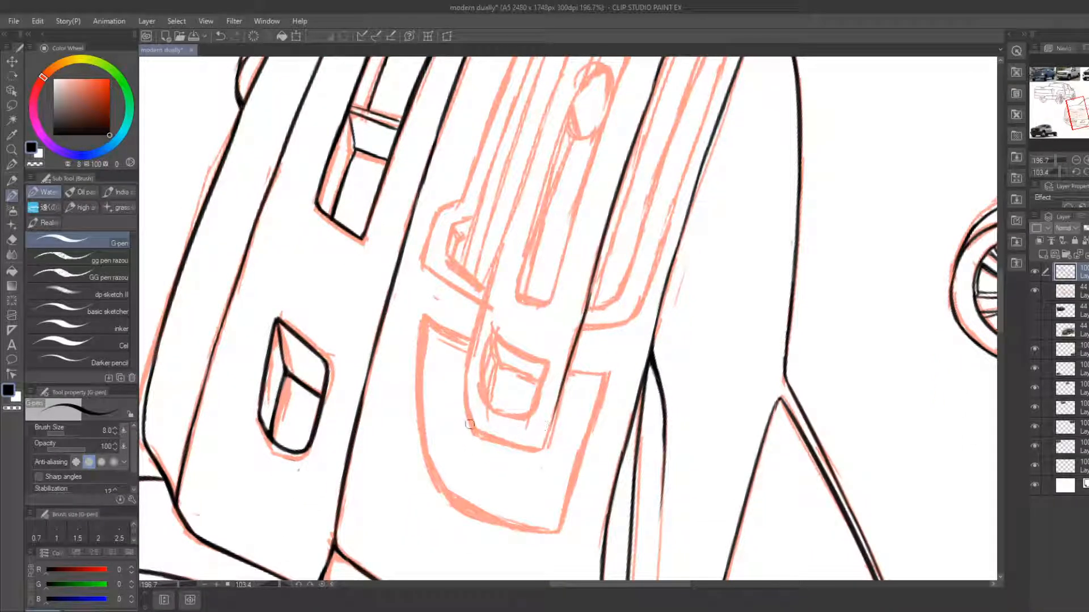
mouse_move(469, 425)
mouse_down()
mouse_move(468, 355)
mouse_move(503, 256)
mouse_up()
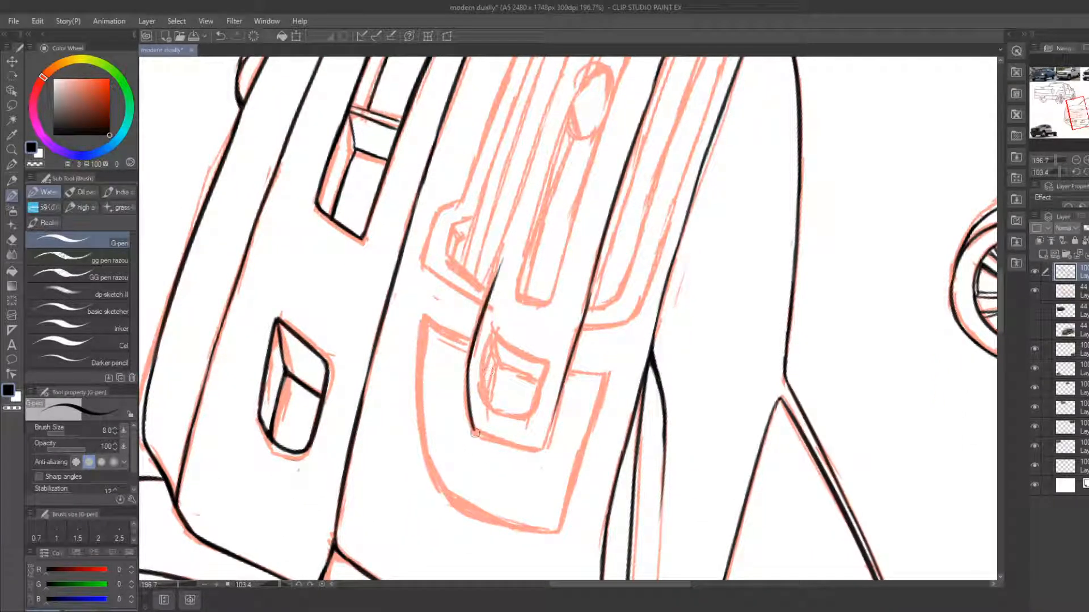
mouse_move(506, 443)
mouse_down()
mouse_move(547, 440)
mouse_move(594, 287)
mouse_up()
Retouch the near-side end of the central grille bar and the upper edge leading into it
key(e)
key(b)
mouse_move(553, 422)
mouse_down()
mouse_move(576, 328)
mouse_move(547, 419)
mouse_move(580, 320)
mouse_up()
key(e)
key(b)
mouse_move(568, 368)
mouse_down()
mouse_move(595, 268)
mouse_move(563, 414)
mouse_up()
key(e)
key(b)
Ink the central grille bar's lower edge from the headlight end across to the truck's far side
mouse_move(447, 498)
mouse_down()
mouse_move(448, 474)
mouse_move(442, 494)
mouse_move(508, 281)
mouse_up()
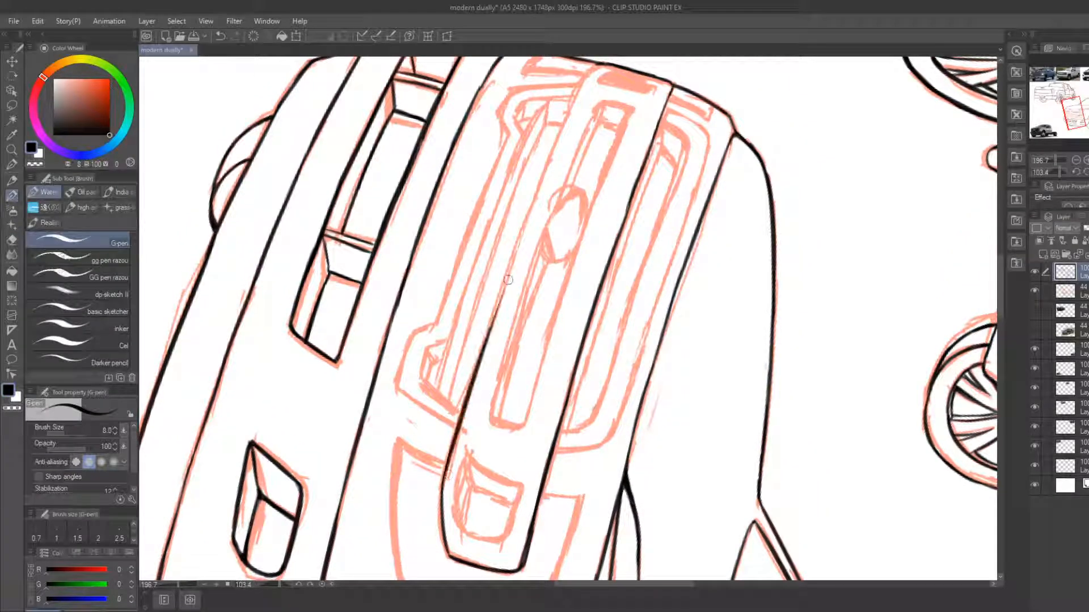
key(e)
key(b)
drag(482, 378, 539, 188)
key(e)
drag(490, 333, 502, 306)
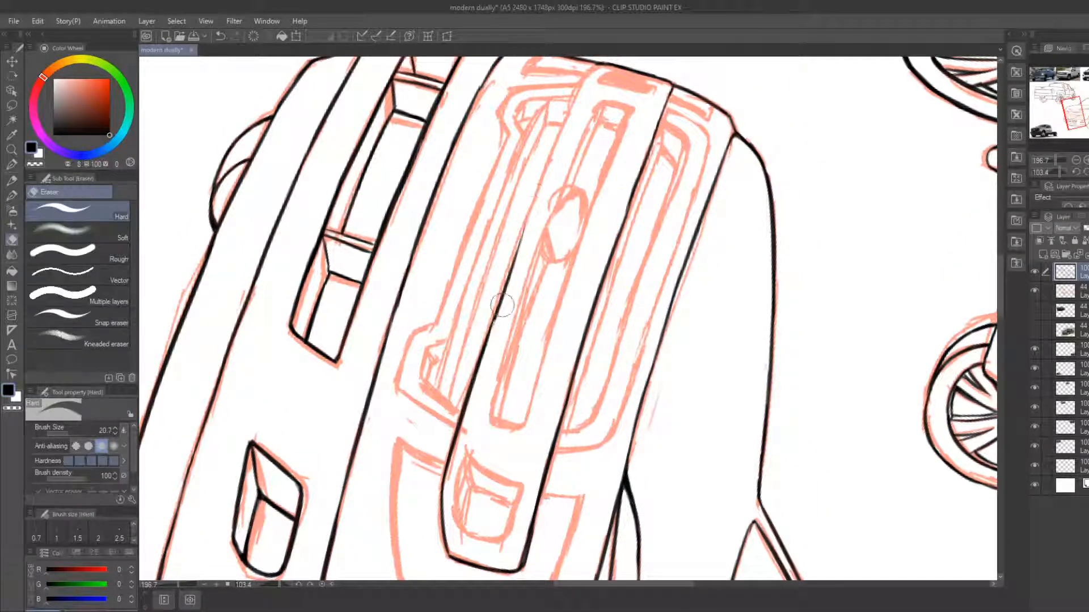
key(b)
drag(484, 346, 541, 171)
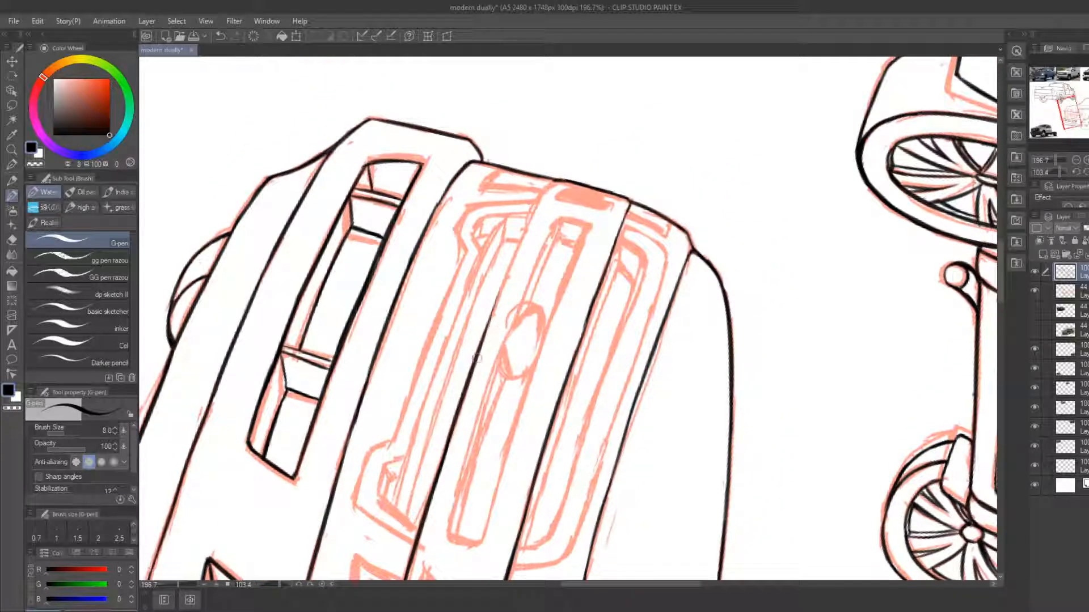
drag(477, 358, 552, 185)
Ink the narrow upright slot at the far-side end of the central grille bar and clean its outline
key(r)
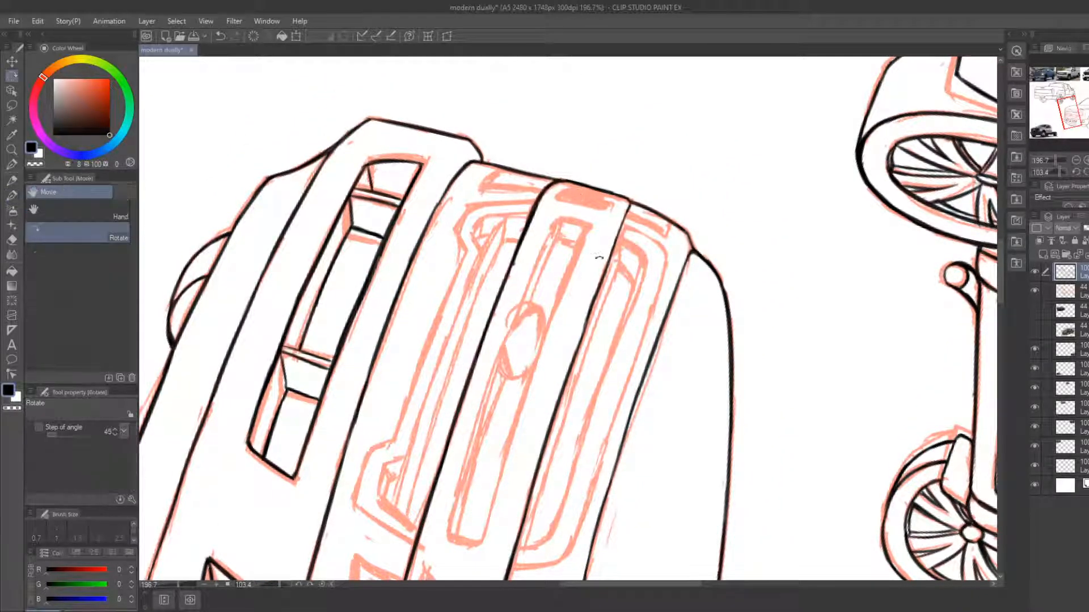
mouse_move(589, 235)
mouse_down()
mouse_move(498, 308)
mouse_move(507, 302)
mouse_up()
key(b)
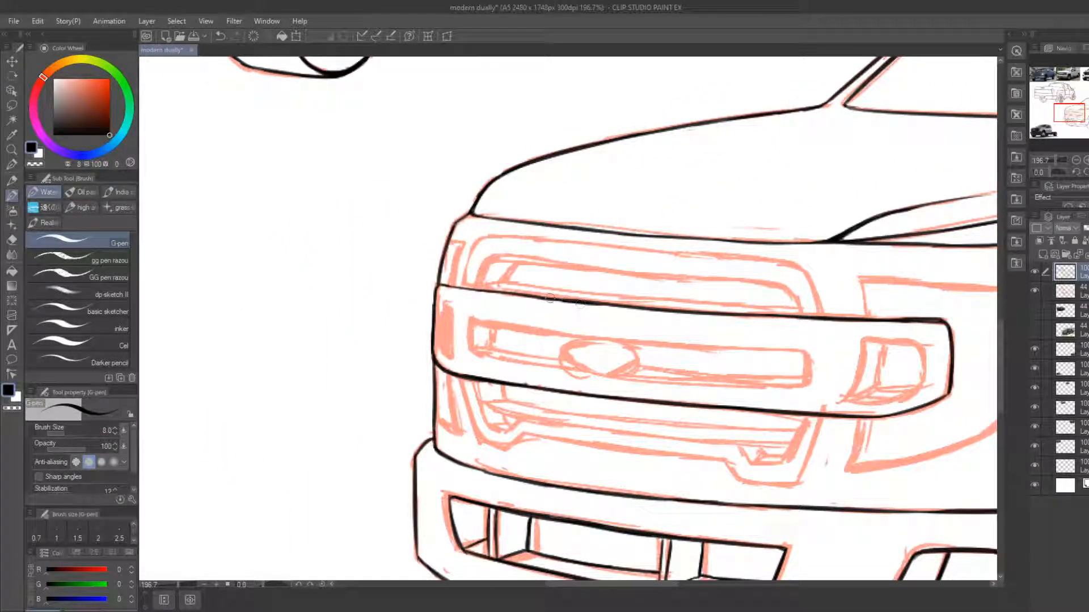
drag(510, 322, 454, 302)
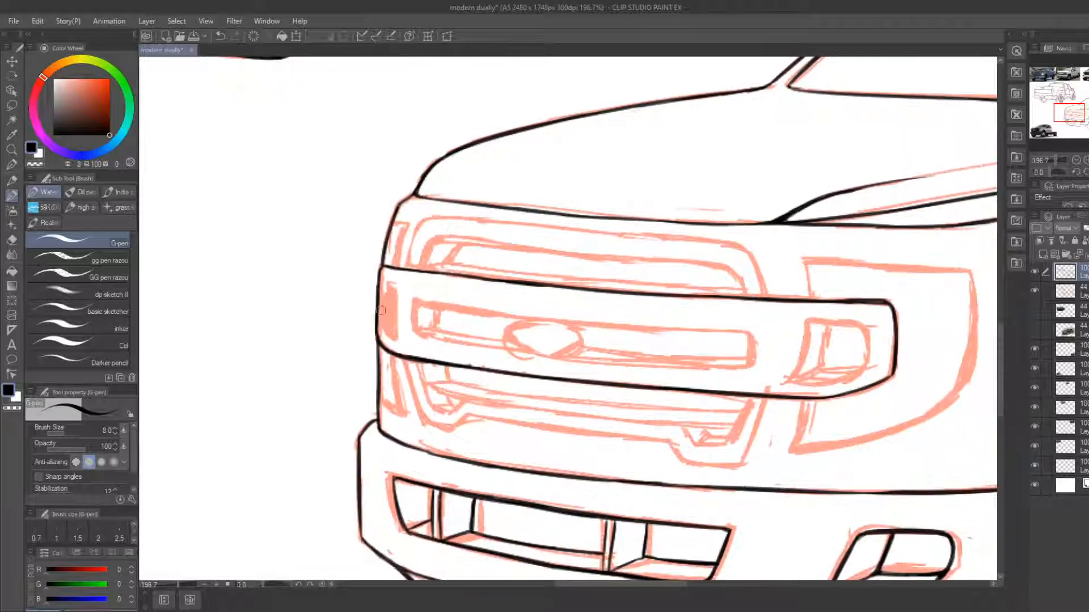
mouse_move(390, 335)
mouse_down()
mouse_move(384, 281)
mouse_move(392, 334)
mouse_up()
drag(393, 284, 392, 333)
key(e)
key(b)
key(e)
key(b)
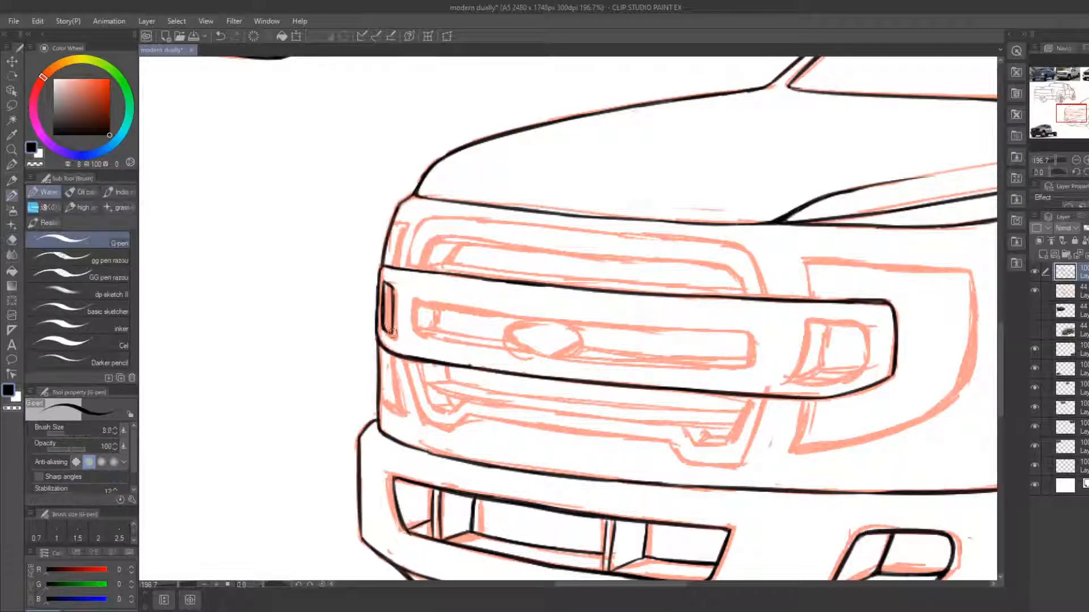
Ink the narrow far-side slot above the central grille bar and clean its outline
key(e)
key(b)
drag(529, 341, 500, 326)
key(e)
key(b)
mouse_move(361, 264)
mouse_down()
mouse_move(370, 298)
mouse_move(373, 210)
mouse_move(363, 208)
mouse_move(369, 243)
mouse_move(377, 210)
mouse_move(367, 255)
mouse_move(373, 211)
mouse_up()
key(e)
key(b)
key(e)
key(b)
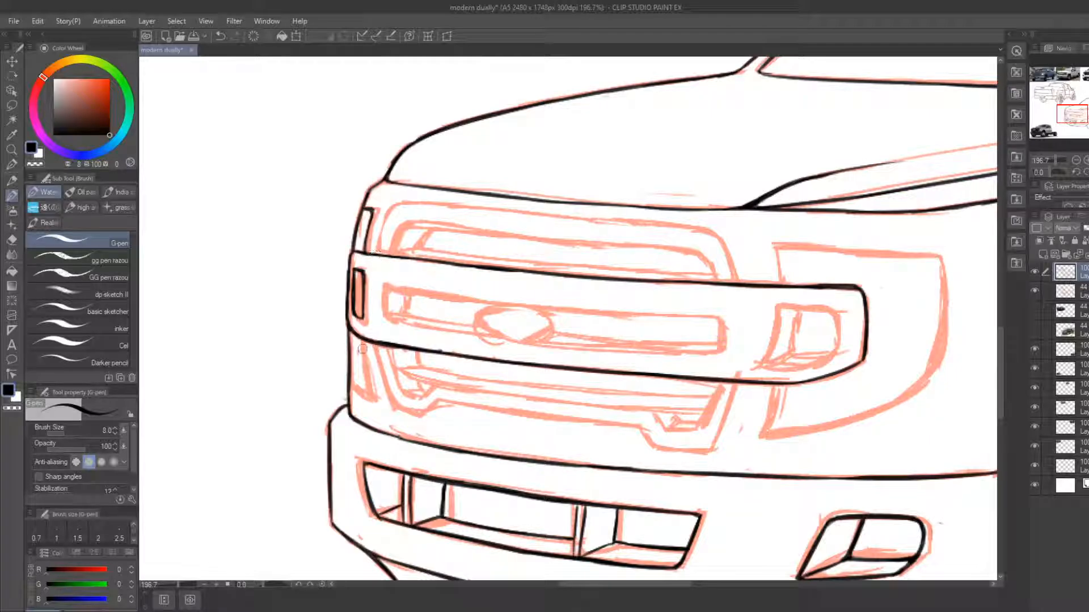
Ink the narrow far-side slot below the central grille bar, following the red sketch
drag(363, 348, 371, 404)
key(e)
key(b)
mouse_move(363, 343)
mouse_down()
mouse_move(375, 405)
mouse_move(348, 382)
mouse_move(376, 400)
mouse_up()
key(e)
key(b)
key(e)
Ink the headlight's inner edge below the grille bar and its lower edge curving toward the fender
drag(496, 392, 398, 381)
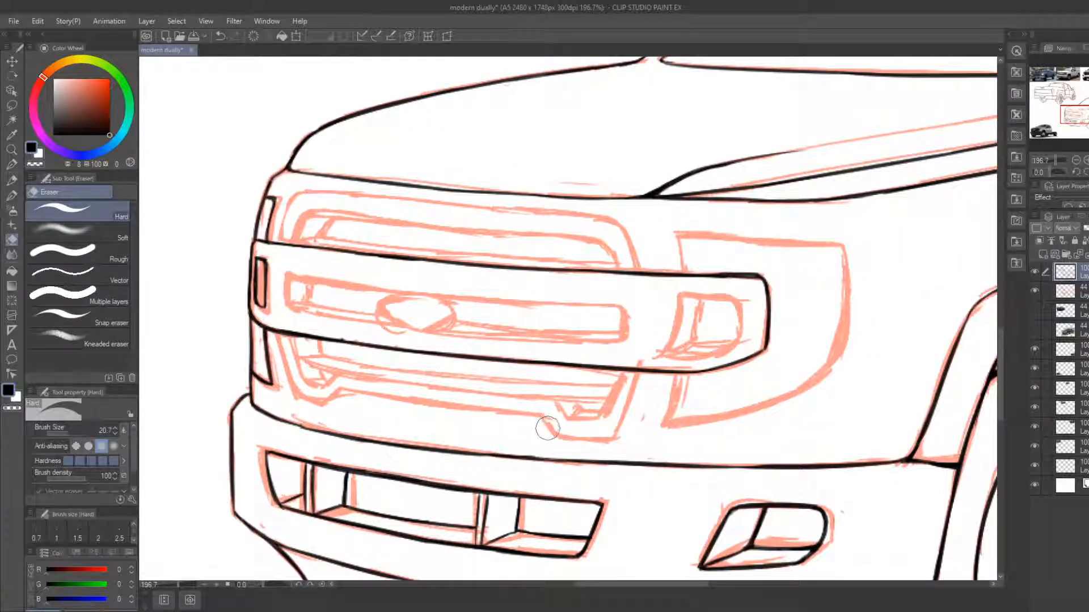
key(b)
mouse_move(682, 373)
mouse_down()
mouse_move(667, 426)
mouse_move(797, 394)
mouse_up()
key(e)
key(ctrl+z)
key(b)
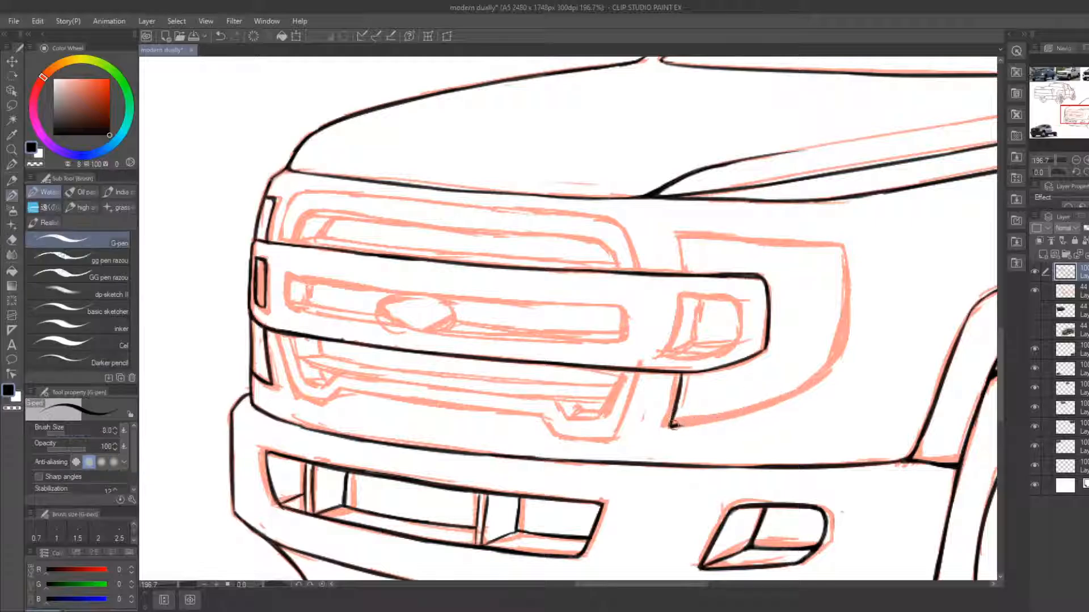
mouse_move(671, 426)
mouse_down()
mouse_move(782, 401)
mouse_move(820, 386)
mouse_up()
Ink the headlight's top edge, with the short inner edge above the grille bar, and clean both corners
mouse_move(676, 232)
mouse_down()
mouse_move(680, 270)
mouse_move(845, 246)
mouse_up()
key(e)
drag(694, 244, 835, 238)
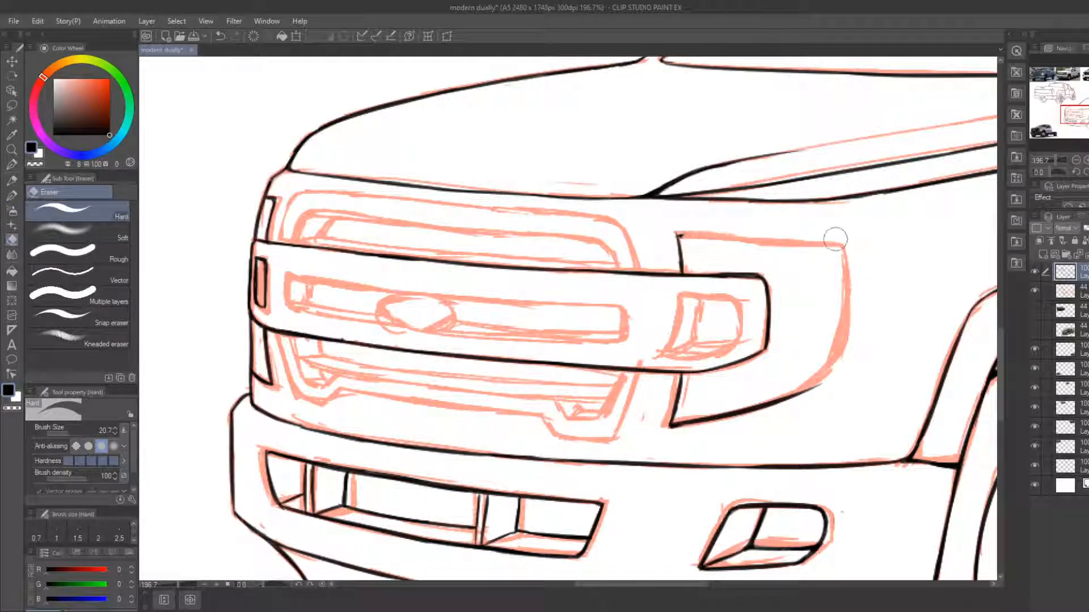
key(b)
drag(679, 238, 867, 250)
key(e)
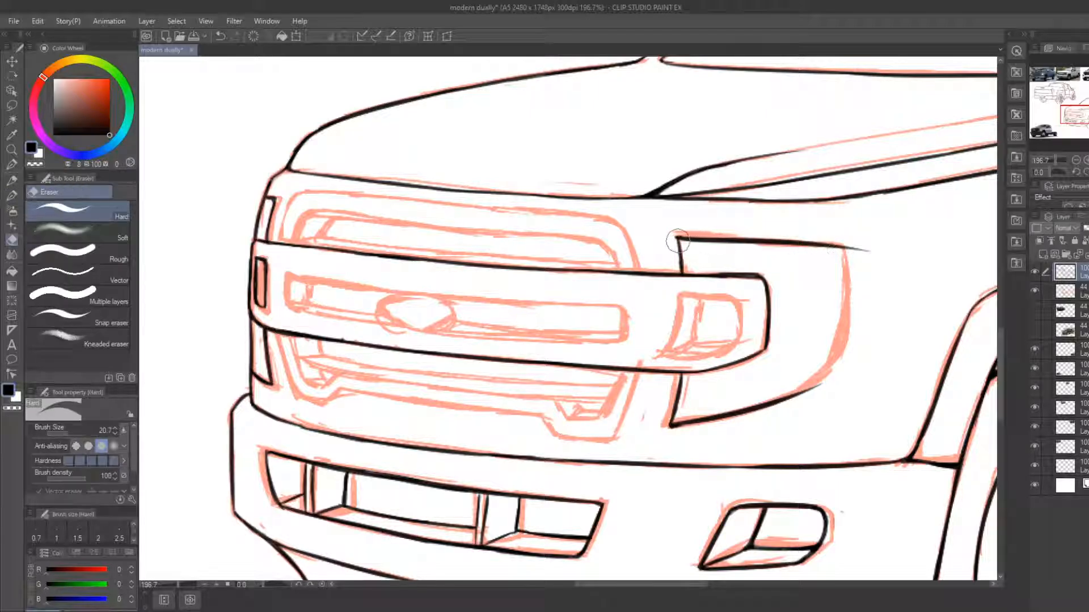
key(b)
drag(684, 240, 680, 247)
key(e)
drag(857, 248, 851, 253)
Ink the headlight's outer side from the top corner down to the lower edge and trim the line
key(b)
drag(855, 295, 787, 266)
key(e)
key(b)
drag(774, 217, 770, 359)
key(e)
mouse_move(783, 272)
mouse_down()
mouse_move(752, 381)
mouse_move(777, 288)
mouse_move(749, 364)
mouse_move(768, 337)
mouse_move(749, 355)
mouse_up()
Refine the line weight and curve of the headlight's outer side where it meets the lower edge
key(b)
key(e)
key(b)
key(e)
drag(782, 297, 774, 326)
drag(787, 275, 758, 357)
key(b)
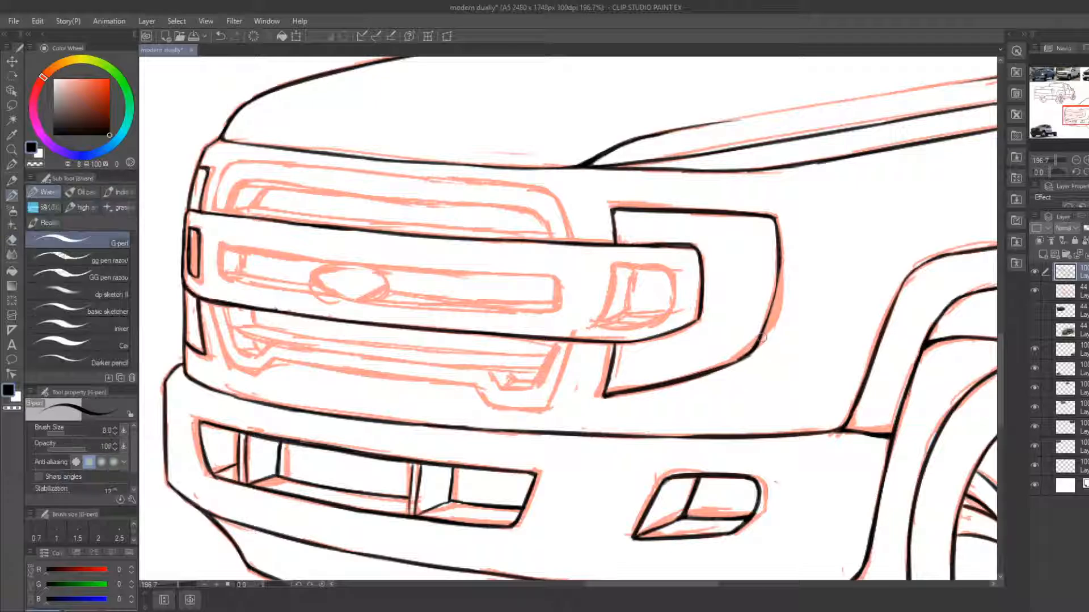
mouse_move(778, 288)
mouse_down()
mouse_move(761, 343)
mouse_move(770, 321)
mouse_up()
Ink the rounded lamp opening in the grille bar's near-side end, including its inner depth edges
mouse_move(635, 304)
mouse_down()
mouse_move(557, 320)
mouse_move(541, 287)
mouse_move(588, 283)
mouse_up()
mouse_move(527, 339)
mouse_down()
mouse_move(587, 328)
mouse_move(568, 334)
mouse_move(591, 285)
mouse_up()
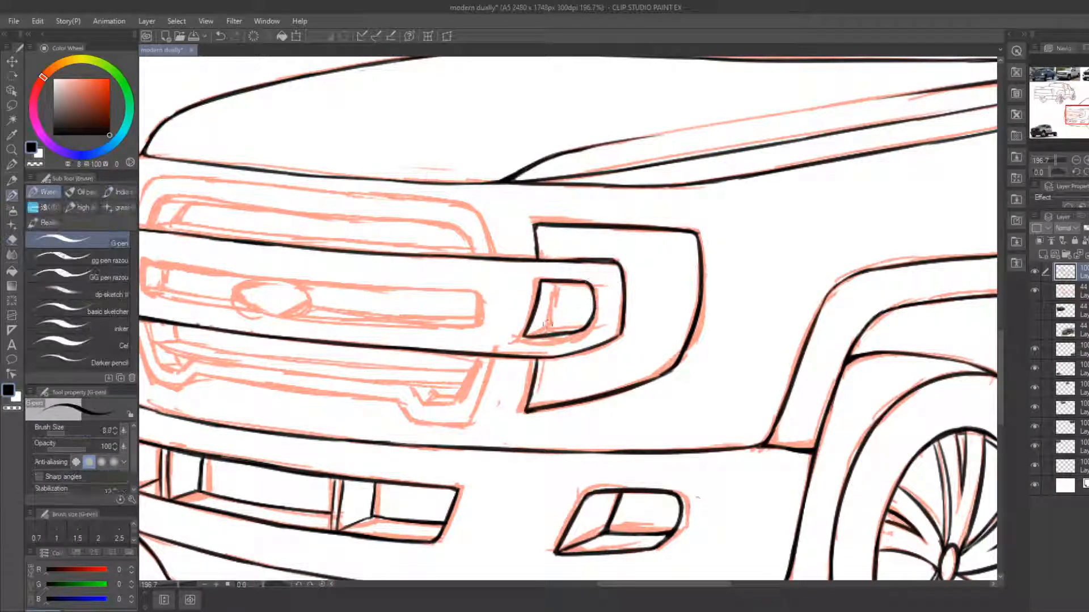
mouse_move(531, 331)
mouse_down()
mouse_move(552, 322)
mouse_move(556, 285)
mouse_move(549, 328)
mouse_move(562, 325)
mouse_move(549, 329)
mouse_move(581, 321)
mouse_up()
drag(444, 337, 611, 378)
Ink the far-side end of the central grille bar's long slot and begin its upper edge
mouse_move(309, 330)
mouse_down()
mouse_move(314, 298)
mouse_move(544, 331)
mouse_up()
key(e)
drag(392, 321, 555, 330)
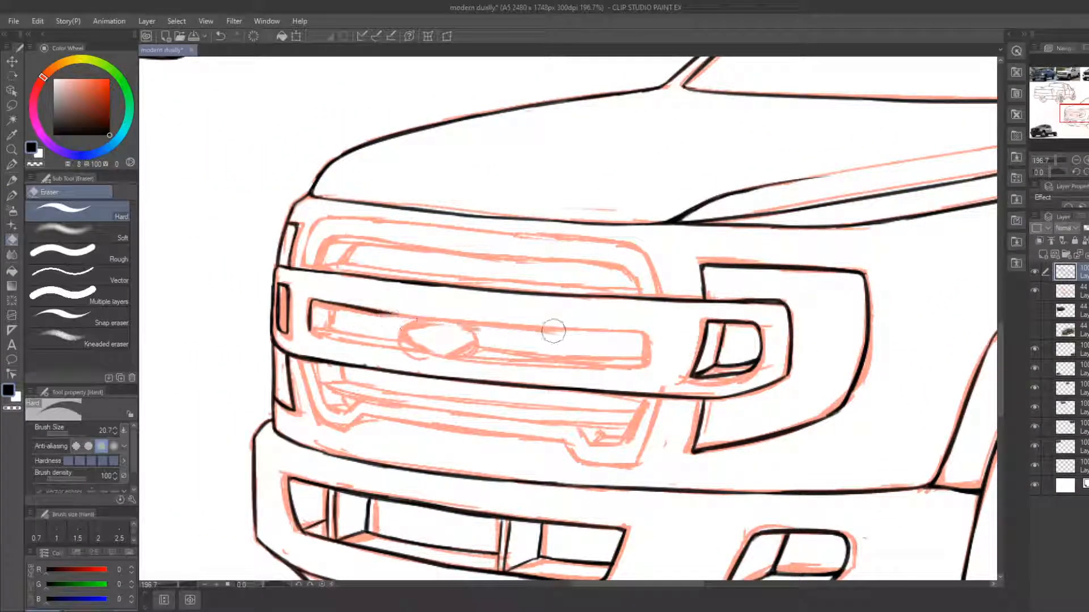
key(b)
mouse_move(379, 312)
mouse_down()
mouse_move(616, 330)
mouse_move(549, 331)
mouse_move(613, 330)
mouse_move(586, 334)
mouse_move(649, 327)
mouse_move(655, 385)
mouse_move(549, 434)
mouse_move(520, 425)
mouse_move(540, 354)
mouse_up()
key(e)
key(b)
Rotate the canvas and clean the long grille slot's upper edge and near-side end
key(r)
key(e)
mouse_move(545, 313)
mouse_down()
mouse_move(525, 392)
mouse_move(542, 362)
mouse_move(536, 388)
mouse_move(551, 232)
mouse_move(501, 379)
mouse_move(528, 300)
mouse_up()
key(b)
key(space)
key(e)
key(b)
key(e)
key(b)
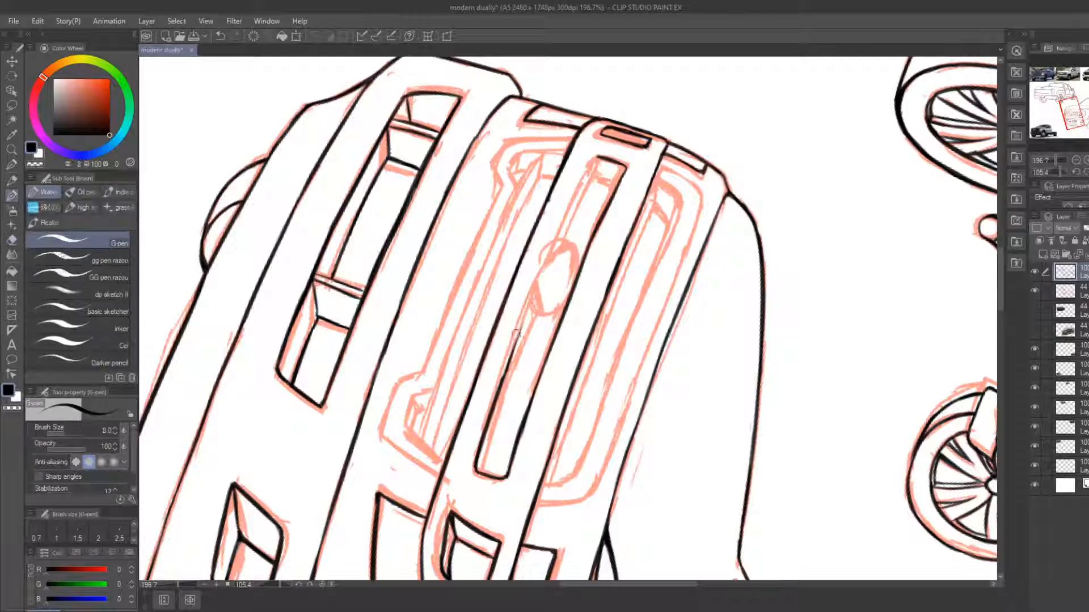
Ink the long grille slot's lower edge through the emblem area to its far-side end
drag(504, 375, 524, 317)
drag(496, 394, 536, 288)
drag(525, 330, 549, 268)
drag(528, 312, 584, 185)
key(e)
key(b)
drag(554, 274, 595, 160)
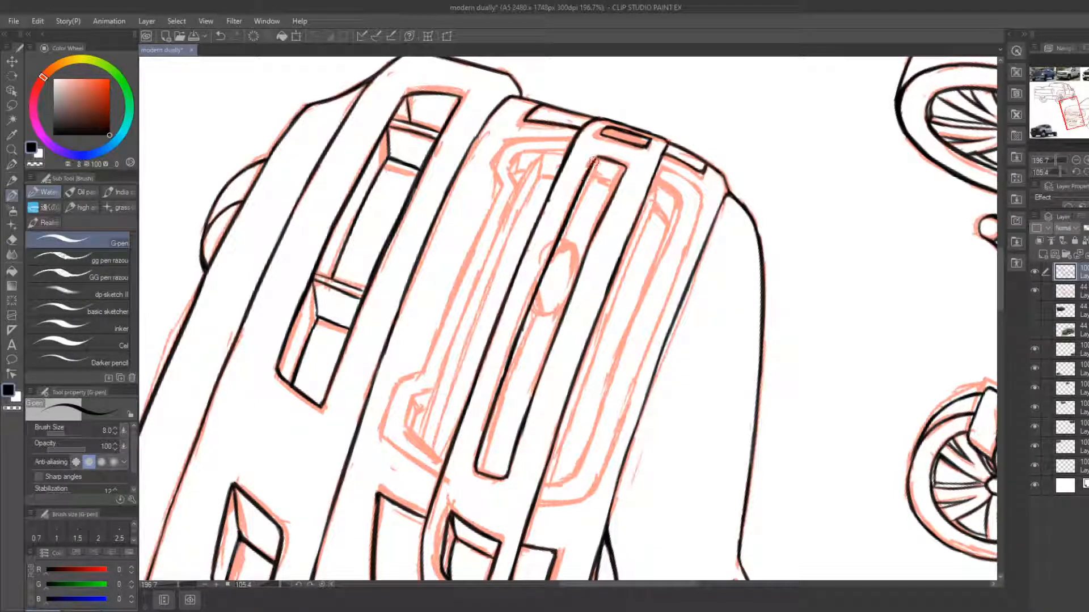
Clean the slot's near-side corner and start the inner depth line along its lower edge
key(e)
drag(475, 456, 499, 358)
key(b)
drag(480, 475, 519, 360)
key(e)
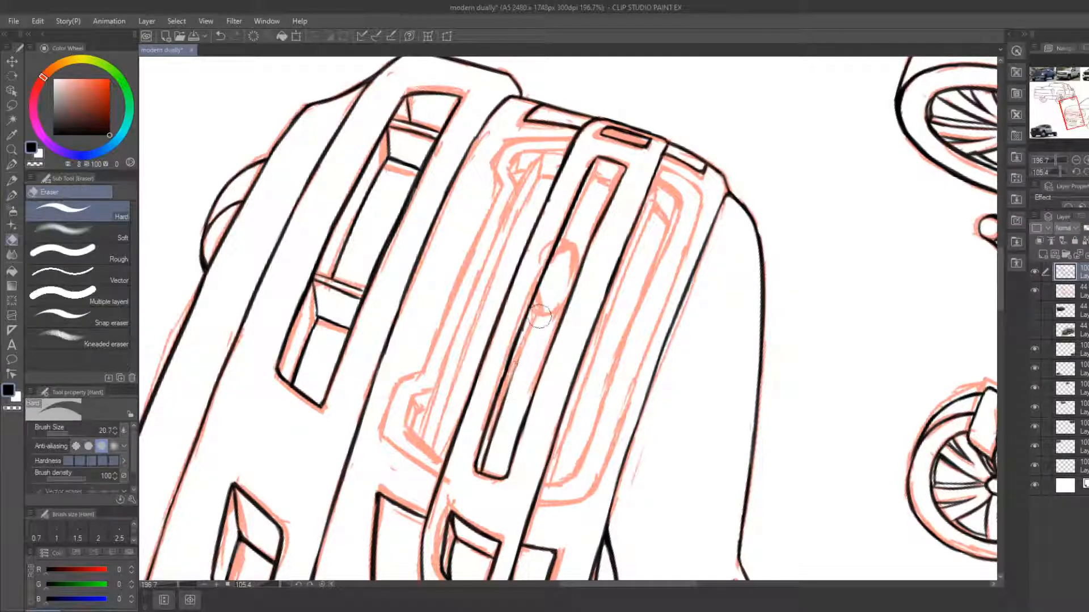
Extend the slot's inner depth line to the far-side end and ink the short inner wall there
key(b)
drag(499, 407, 545, 282)
drag(514, 366, 575, 216)
drag(536, 309, 572, 218)
drag(552, 264, 593, 182)
key(e)
key(b)
mouse_move(567, 239)
mouse_down()
mouse_move(593, 173)
mouse_move(619, 185)
mouse_up()
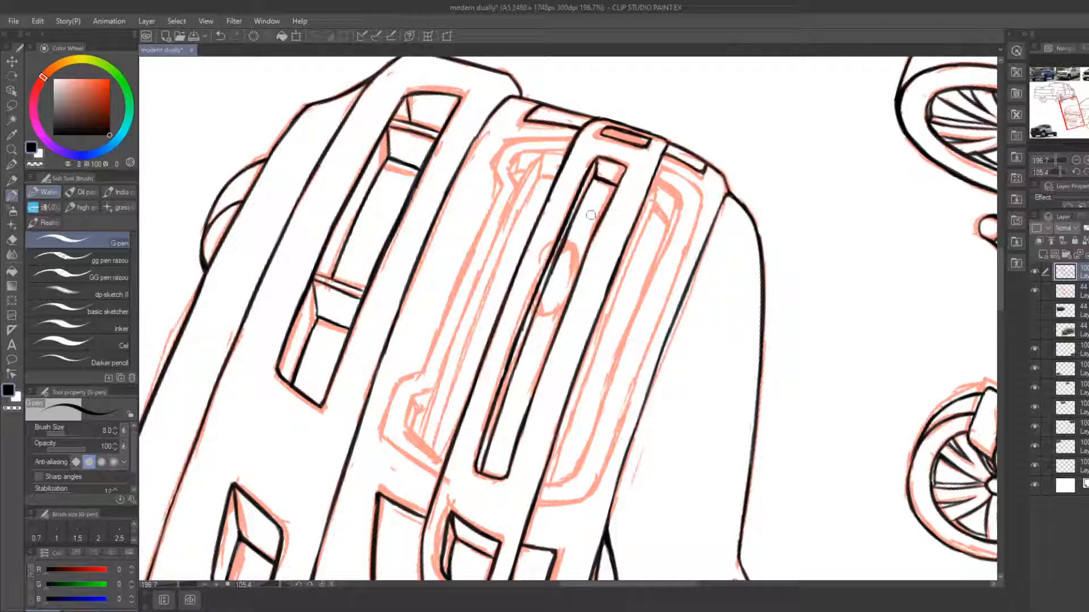
Return the canvas upright and ink three short upright dividers around the emblem area of the grille slot
key(r)
drag(607, 274, 511, 362)
drag(537, 326, 465, 293)
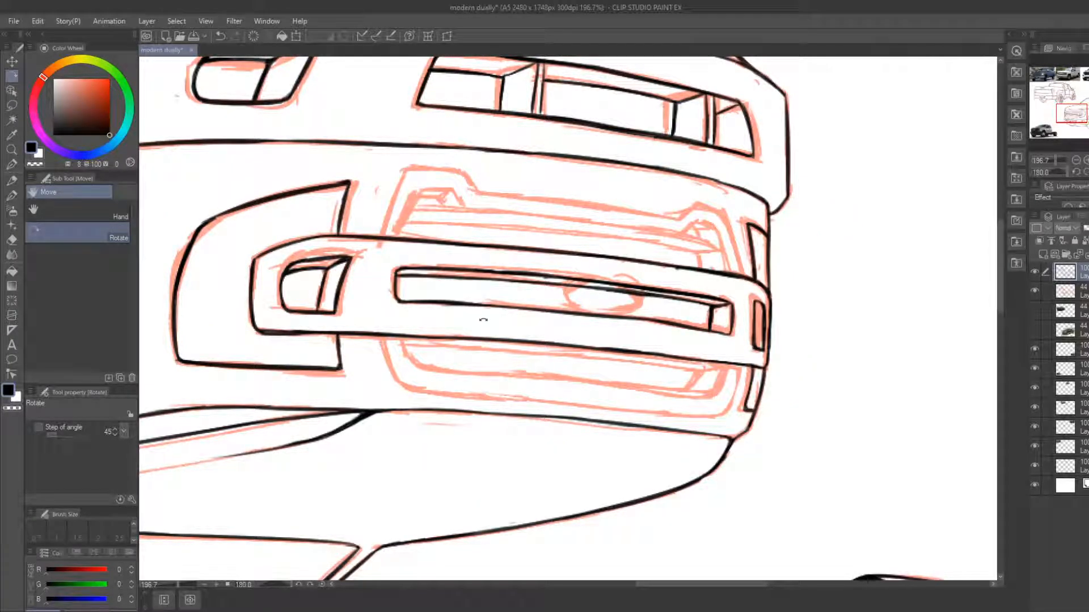
drag(655, 312, 480, 316)
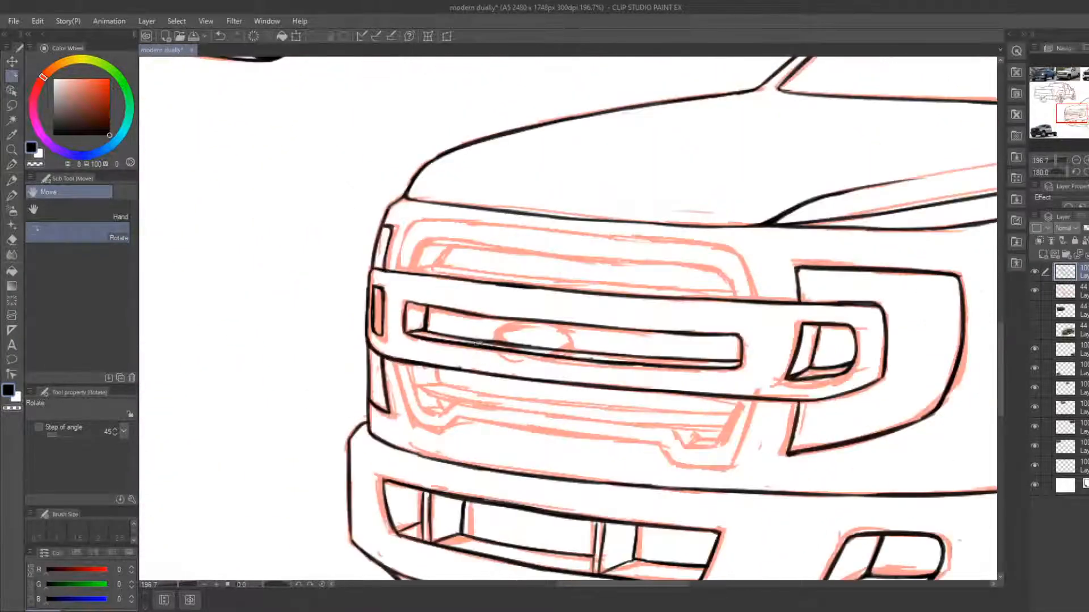
key(p)
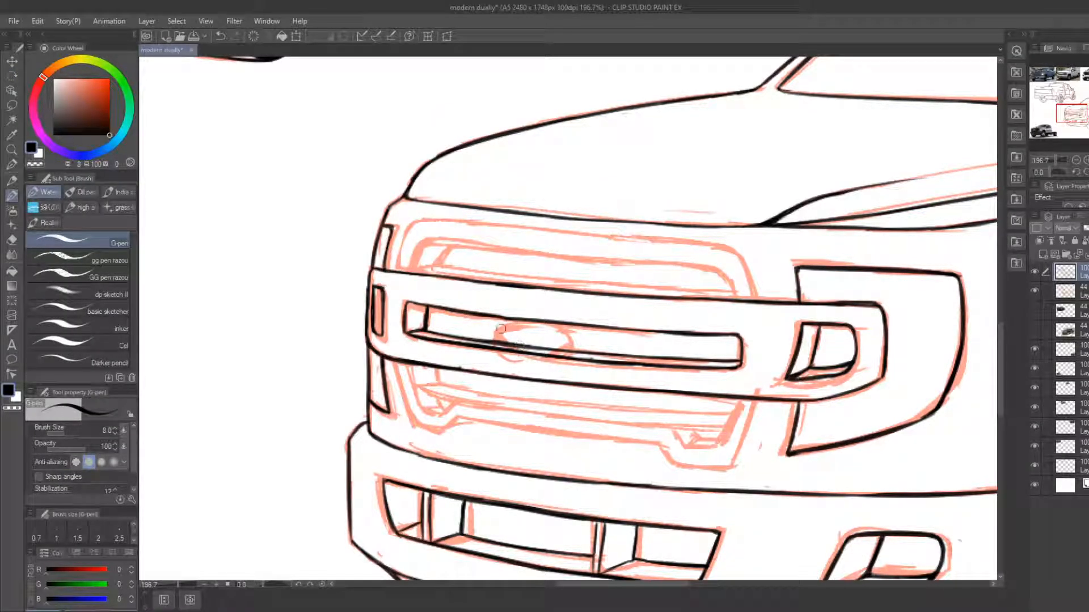
drag(499, 324, 499, 345)
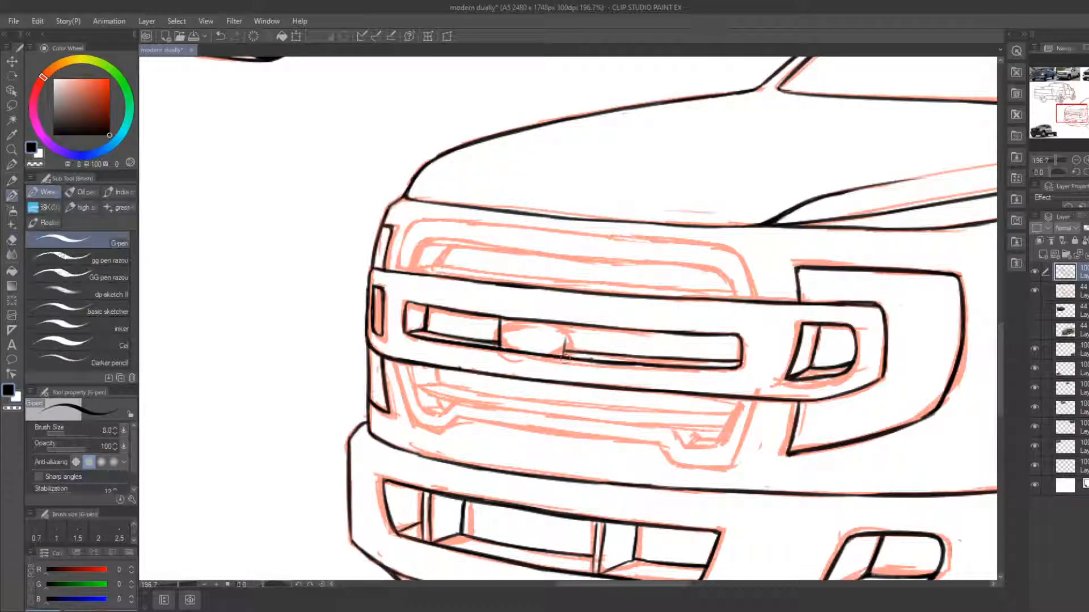
drag(565, 359, 564, 327)
drag(583, 327, 583, 354)
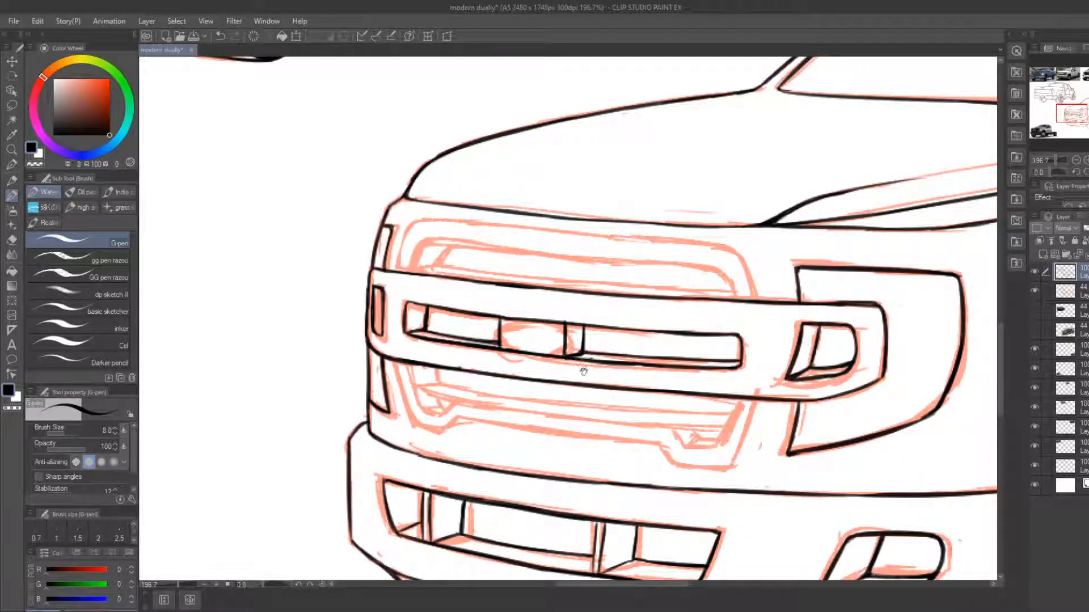
Ink the upper grille opening's outer outline from its far-side end along the top edge
drag(583, 372, 549, 351)
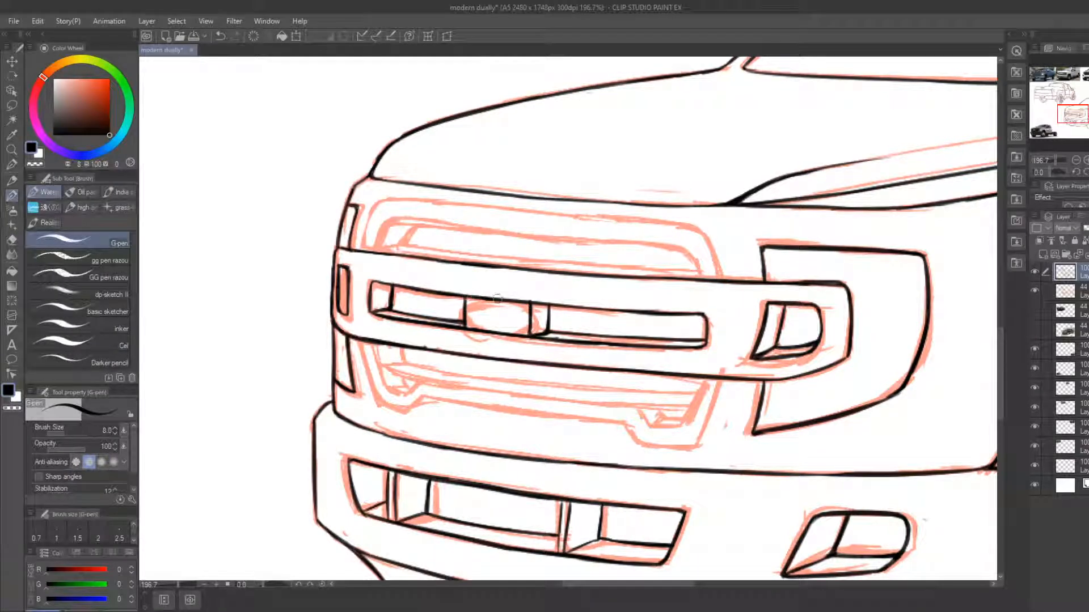
mouse_move(538, 306)
mouse_down()
mouse_move(477, 337)
mouse_move(499, 410)
mouse_up()
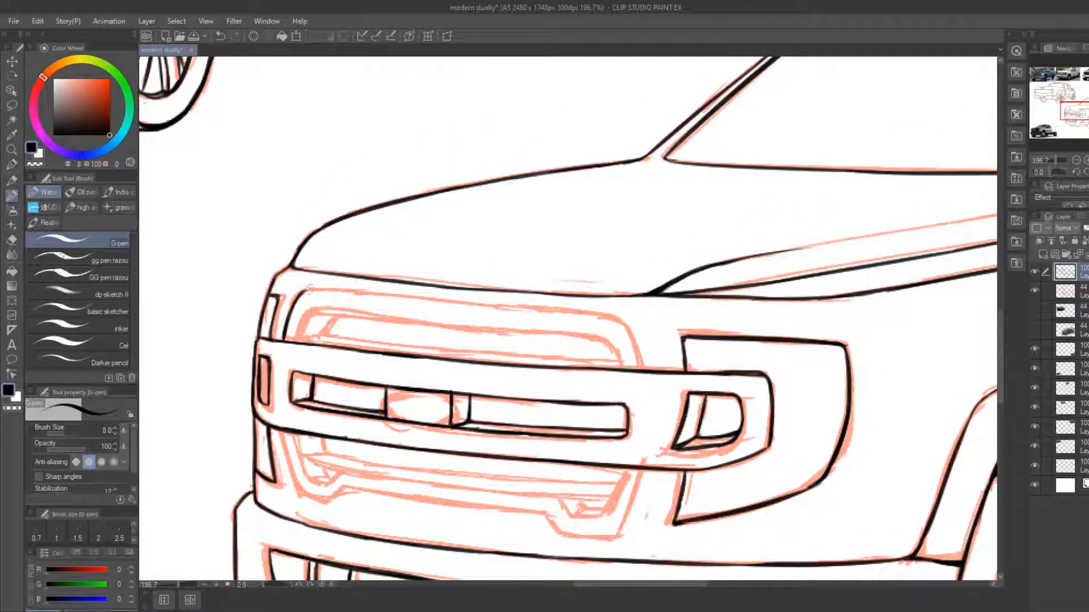
key(e)
drag(306, 293, 516, 316)
key(b)
key(e)
drag(423, 309, 586, 316)
key(b)
key(e)
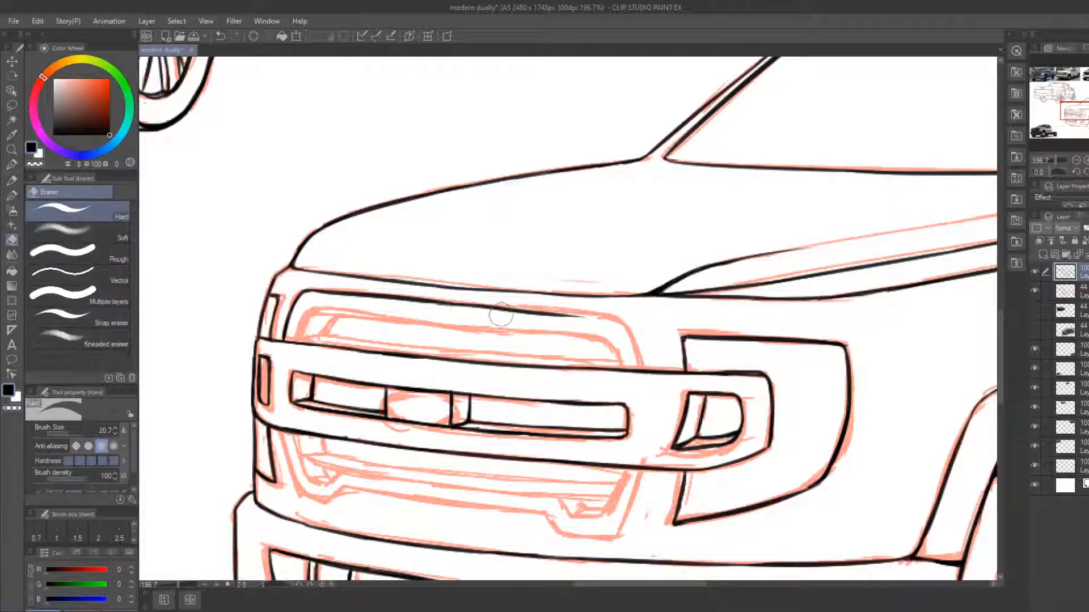
key(b)
mouse_move(462, 307)
mouse_down()
mouse_move(588, 318)
mouse_move(552, 312)
mouse_move(623, 333)
mouse_move(558, 431)
mouse_move(474, 454)
mouse_move(482, 458)
mouse_up()
Rotate the canvas and continue the upper grille opening's outer top edge toward the near-side corner
key(e)
key(shift+space)
drag(604, 204, 558, 357)
key(b)
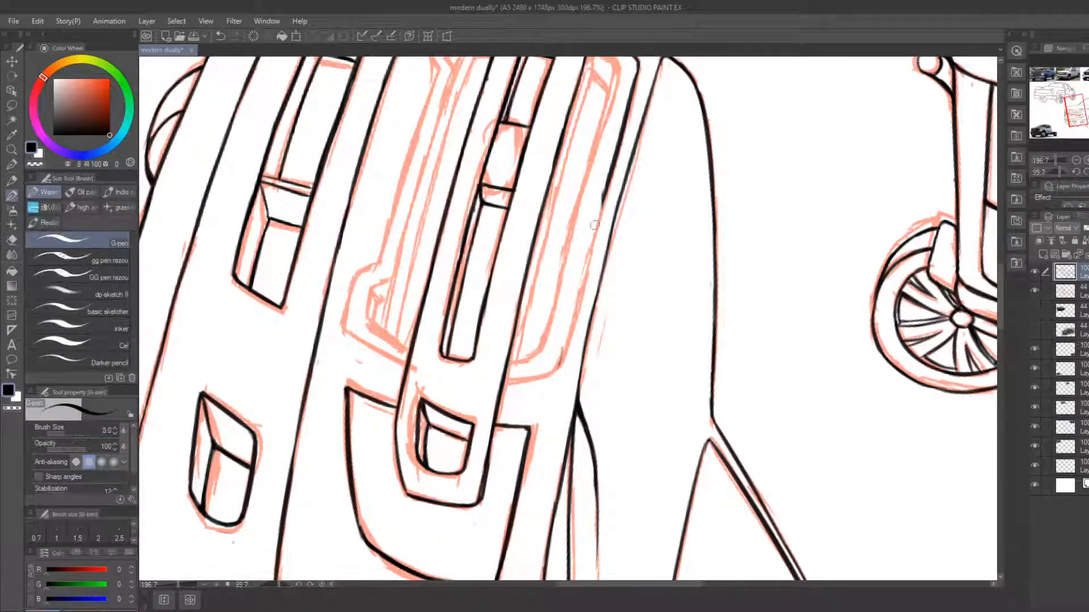
drag(613, 185, 566, 377)
key(e)
key(b)
drag(605, 197, 559, 357)
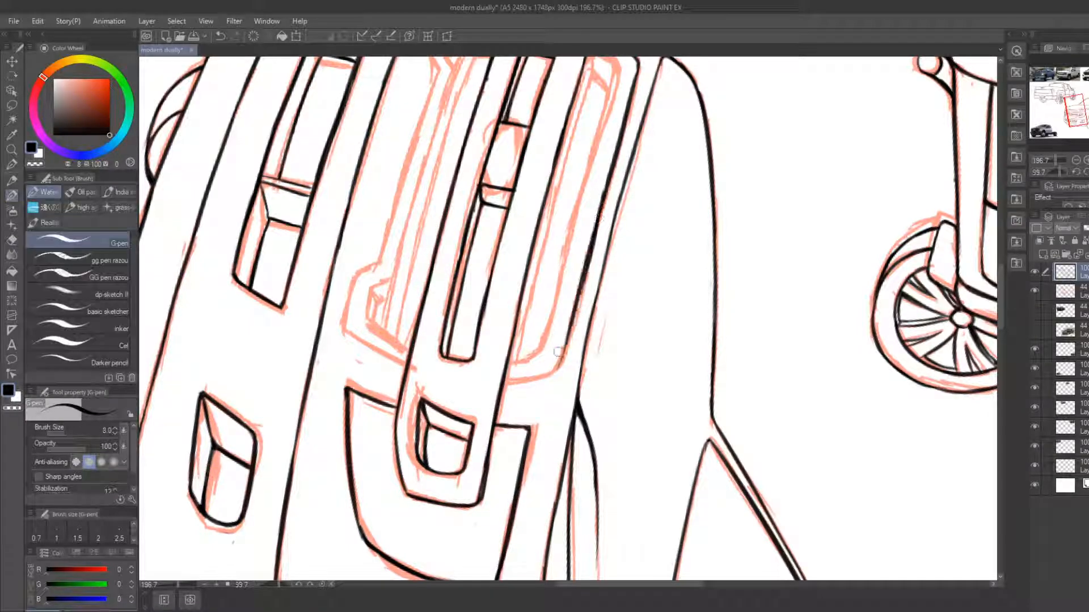
Ink the rounded near-side corner of the upper grille outline down to the bar and refine the adjoining edge
mouse_move(503, 385)
mouse_down()
mouse_move(570, 359)
mouse_move(565, 344)
mouse_up()
drag(573, 305, 615, 182)
key(e)
drag(594, 226, 567, 321)
key(b)
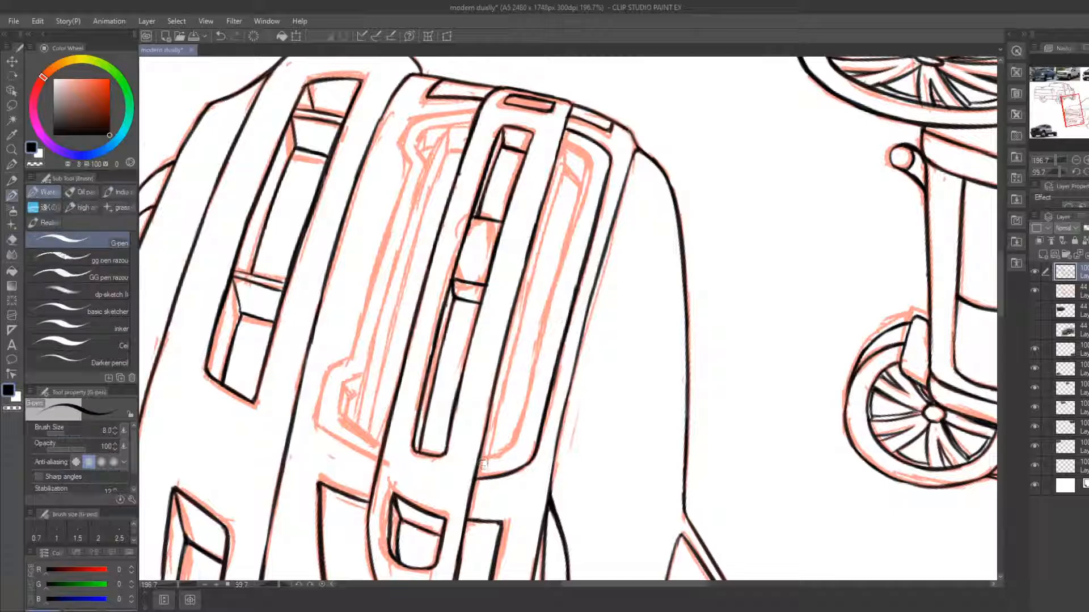
Ink the upper grille opening's inner outline from the near-side corner along to the far-side end
mouse_move(480, 461)
mouse_down()
mouse_move(518, 439)
mouse_move(569, 274)
mouse_up()
key(e)
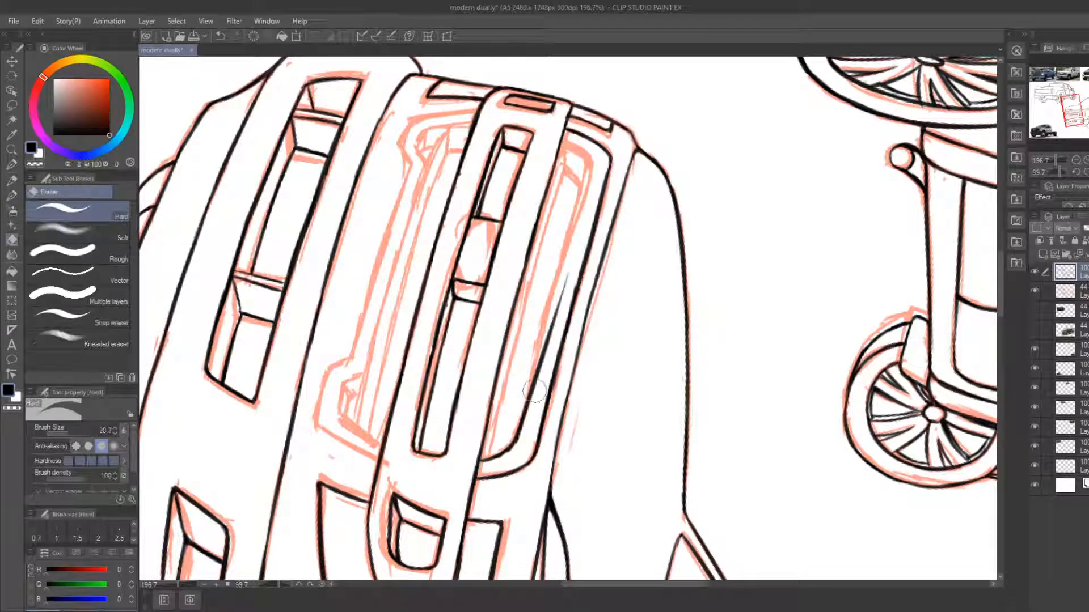
key(b)
drag(535, 392, 590, 174)
mouse_move(563, 262)
mouse_down()
mouse_move(587, 153)
mouse_move(587, 180)
mouse_up()
key(e)
key(b)
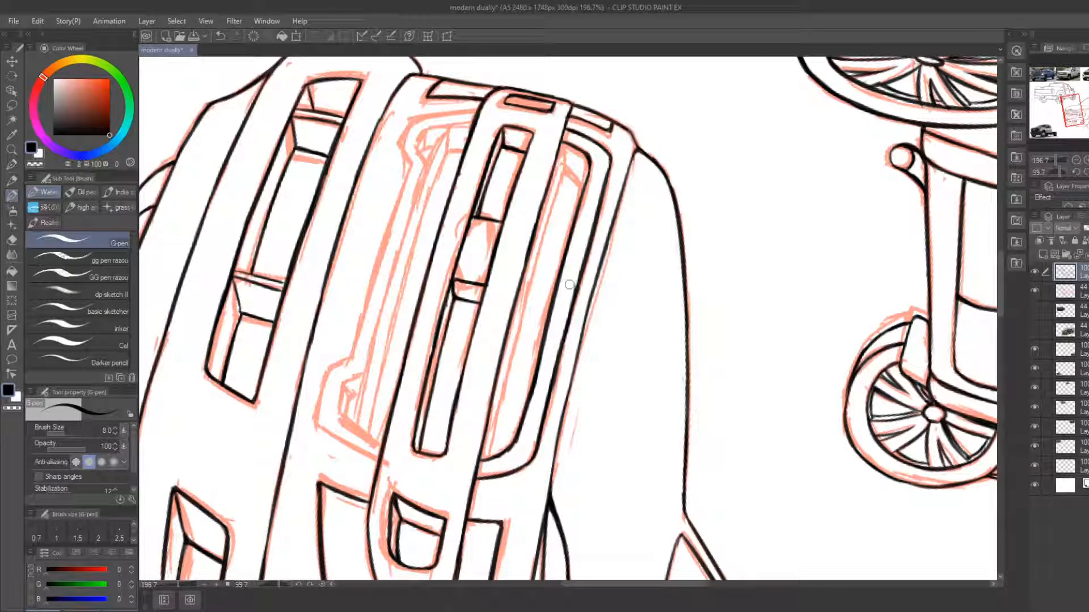
Ink the inner wall at the upper grille opening's far-side end and clean the inner outline's near-side corner
key(r)
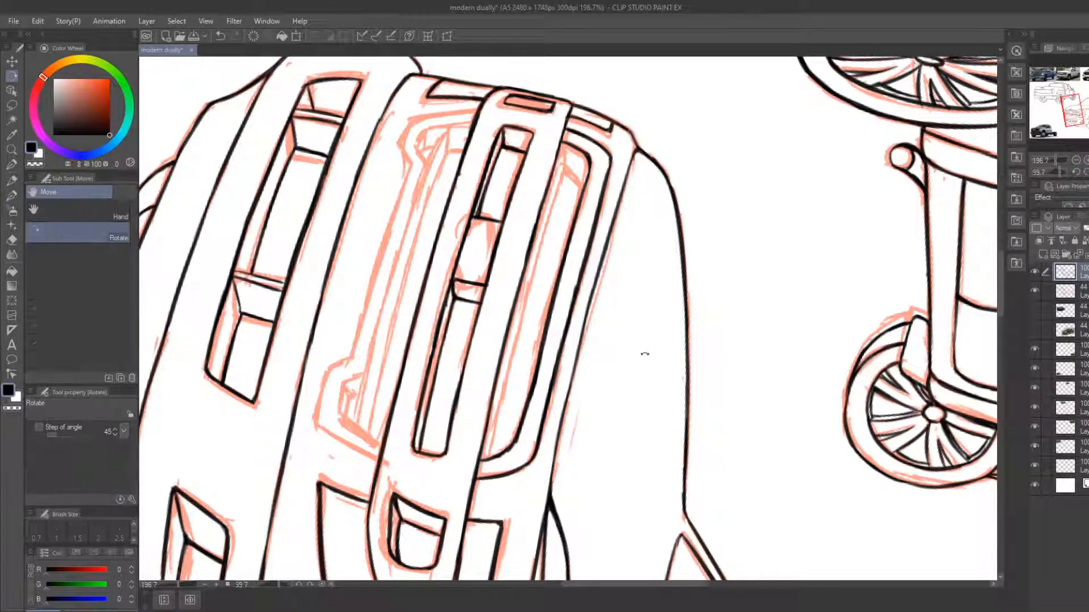
drag(641, 355, 563, 291)
key(b)
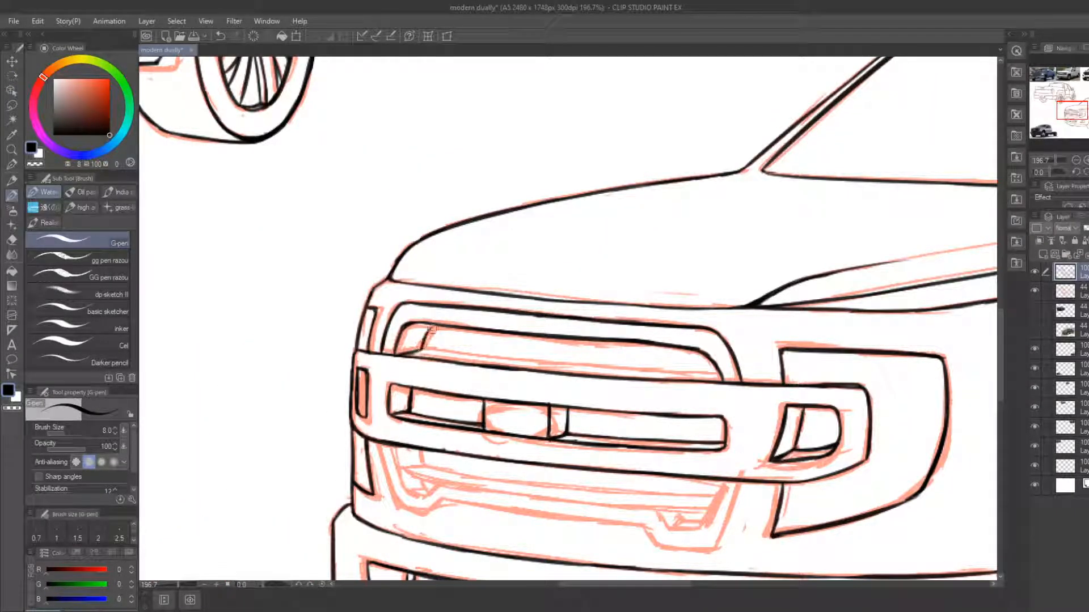
key(r)
drag(453, 338, 608, 427)
key(b)
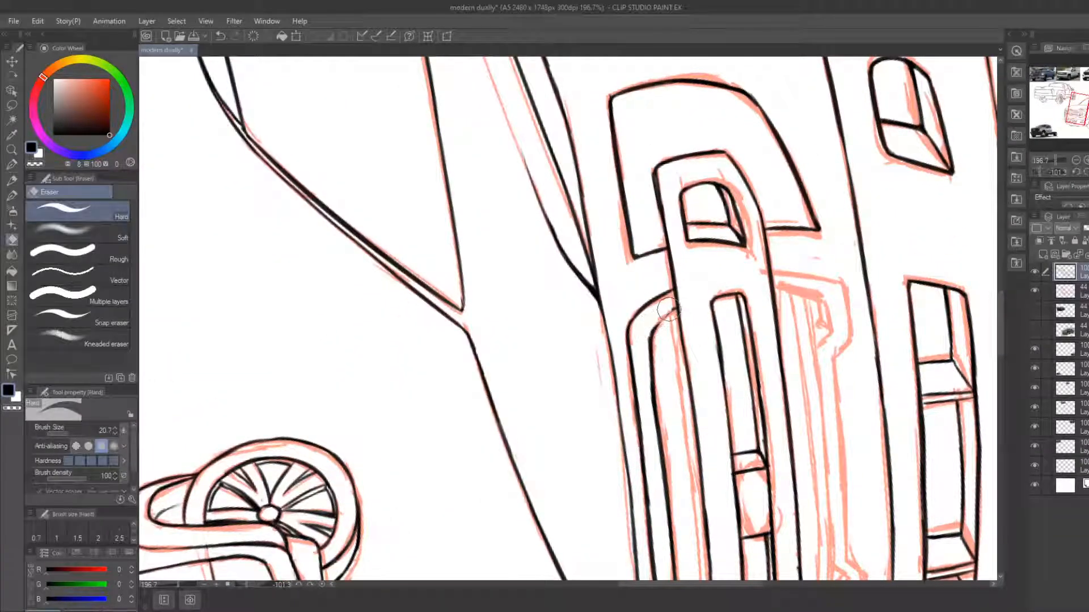
drag(683, 368, 601, 232)
drag(591, 181, 617, 352)
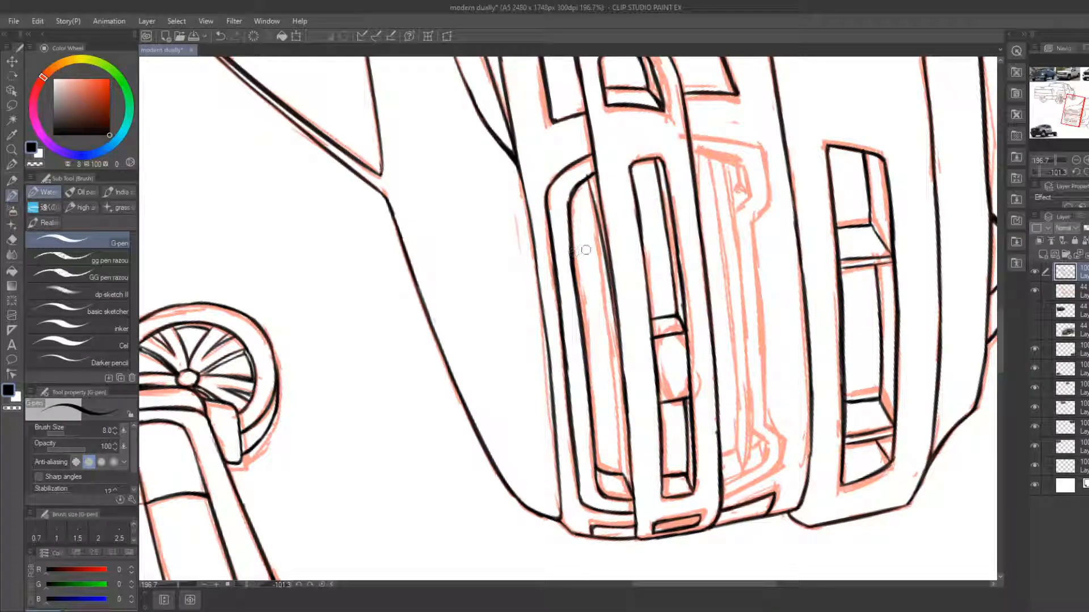
key(ctrl+z)
drag(590, 179, 620, 360)
key(ctrl+z)
drag(590, 181, 609, 398)
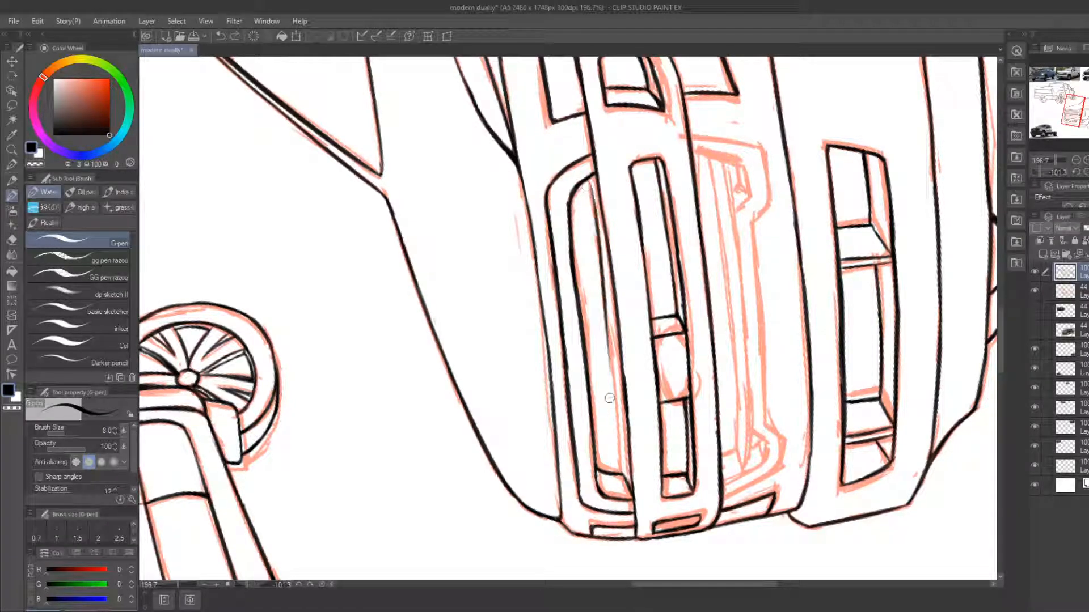
key(ctrl+z)
drag(589, 180, 611, 418)
drag(608, 334, 621, 482)
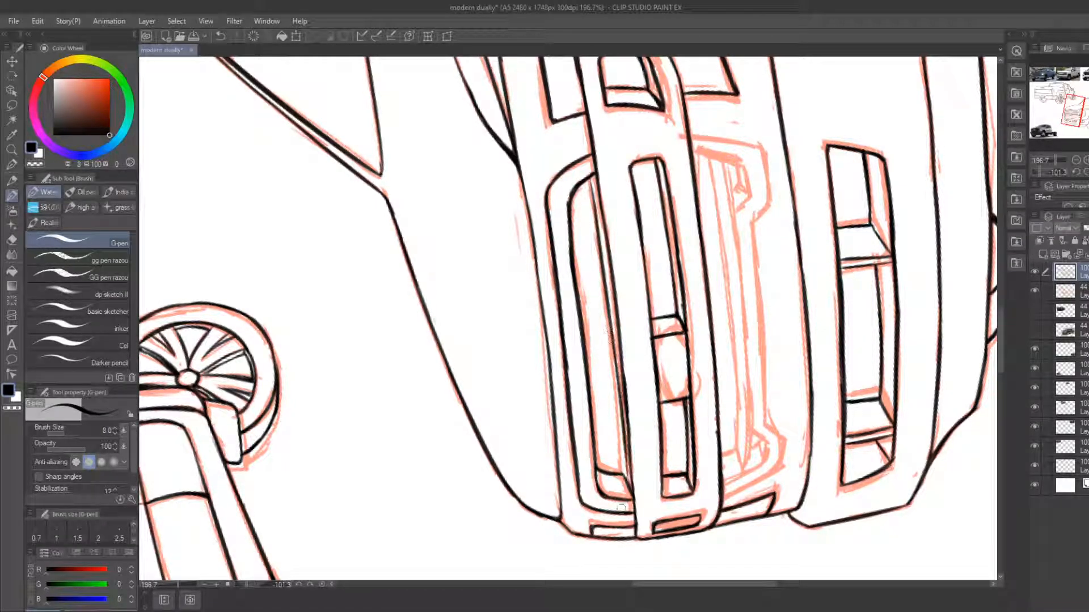
key(ctrl+z)
Ink the upper grille opening's lower depth line, touch up its near-side inner corner and return the canvas upright
drag(589, 182, 623, 480)
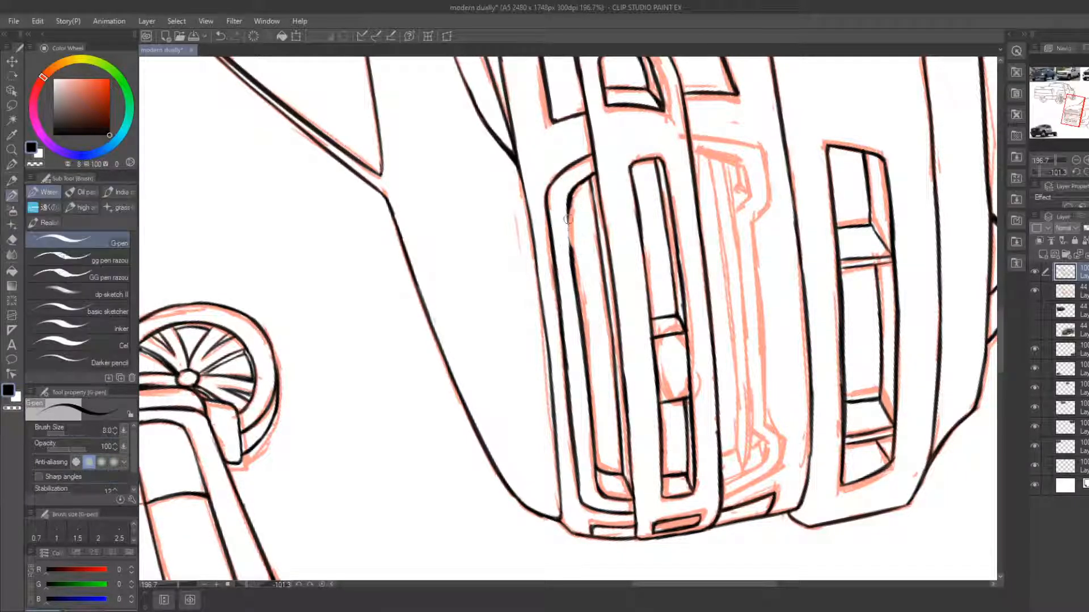
drag(567, 219, 572, 264)
key(r)
mouse_move(680, 265)
mouse_down()
mouse_move(680, 381)
mouse_move(573, 394)
mouse_up()
drag(476, 491, 494, 348)
key(e)
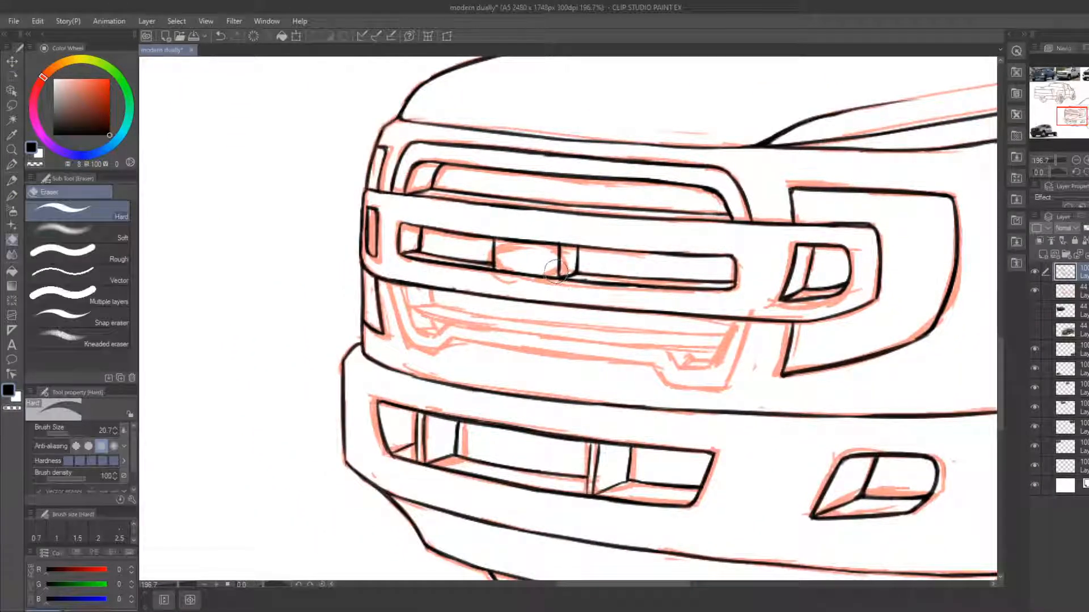
key(b)
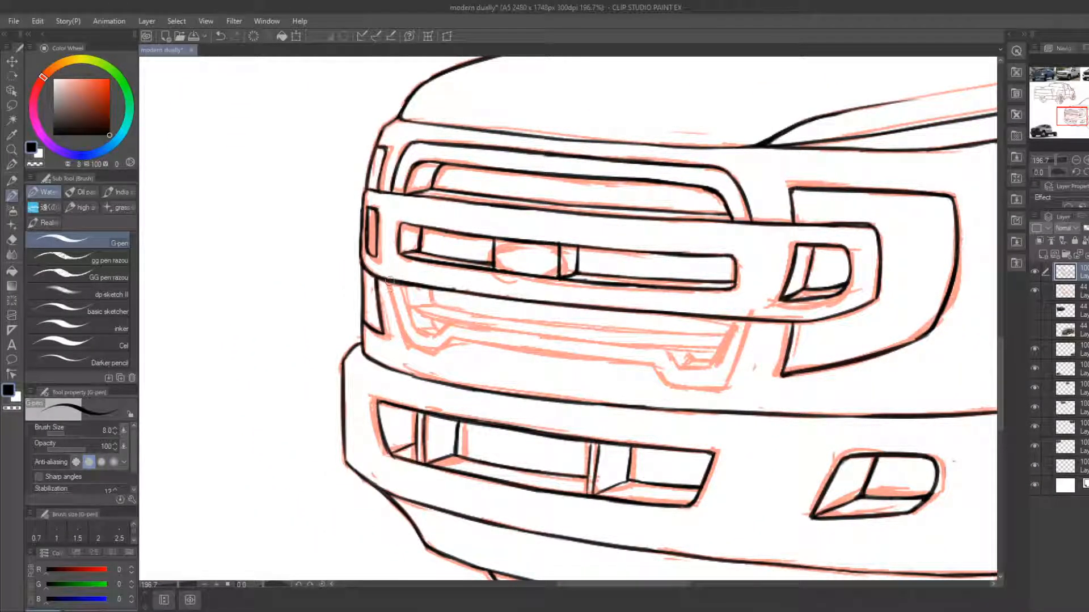
Ink the outer outline of the lower grille opening beneath the bar, following its raised bottom edge and near-side corner
drag(391, 285, 406, 352)
key(ctrl+z)
mouse_move(392, 288)
mouse_down()
mouse_move(406, 349)
mouse_move(439, 357)
mouse_move(357, 347)
mouse_move(527, 363)
mouse_move(562, 375)
mouse_move(482, 366)
mouse_move(491, 380)
mouse_move(561, 384)
mouse_move(576, 313)
mouse_move(550, 384)
mouse_move(632, 373)
mouse_up()
key(e)
key(b)
key(ctrl+z)
key(e)
key(b)
key(e)
key(b)
key(e)
key(b)
Ink the lower grille opening's inner outline from the far-side corner along its raised bottom edge
mouse_move(333, 288)
mouse_down()
mouse_move(352, 345)
mouse_move(344, 336)
mouse_move(378, 349)
mouse_move(371, 346)
mouse_move(429, 331)
mouse_move(391, 324)
mouse_move(525, 355)
mouse_move(594, 356)
mouse_move(536, 361)
mouse_move(603, 361)
mouse_move(538, 360)
mouse_move(603, 360)
mouse_move(523, 341)
mouse_up()
key(e)
key(b)
key(e)
key(b)
key(e)
key(b)
key(e)
key(b)
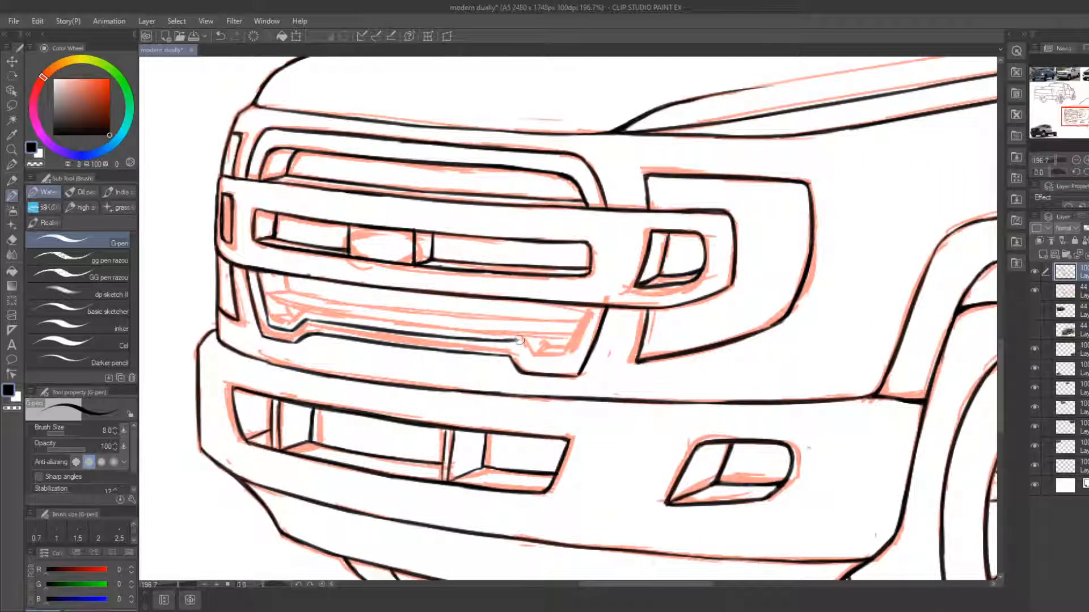
Complete the inner outline around the lower grille's near-side notch up to the bar and clean its far-side corner
key(e)
key(b)
key(e)
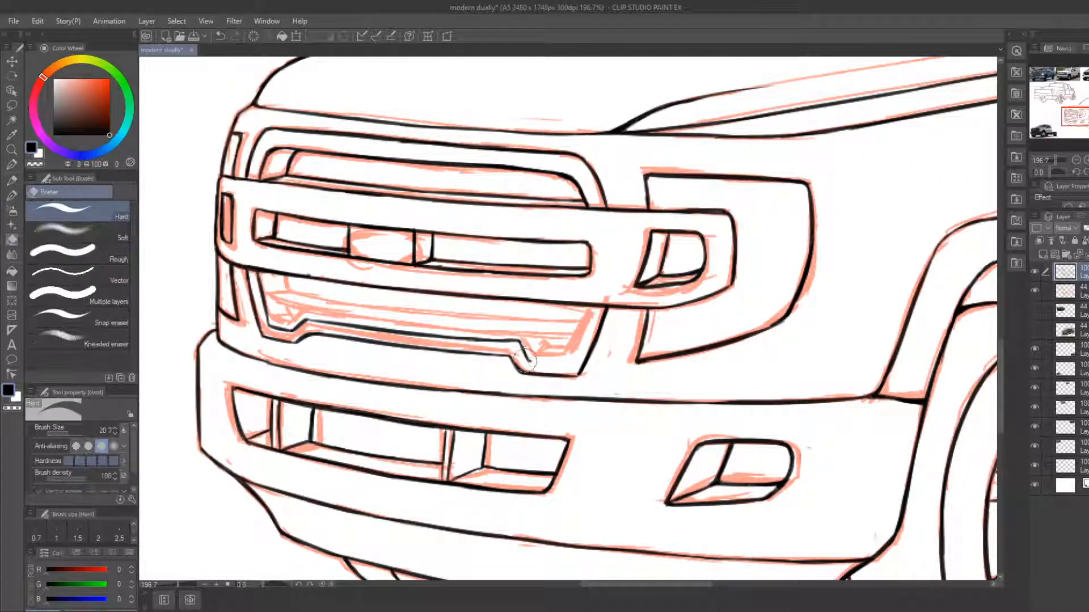
key(b)
key(e)
key(b)
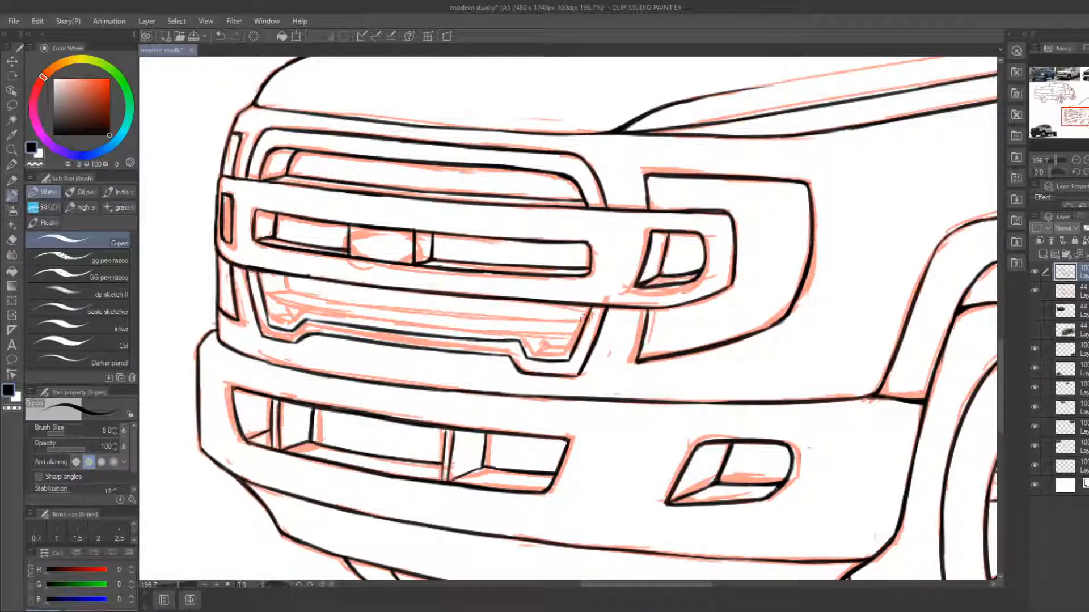
key(e)
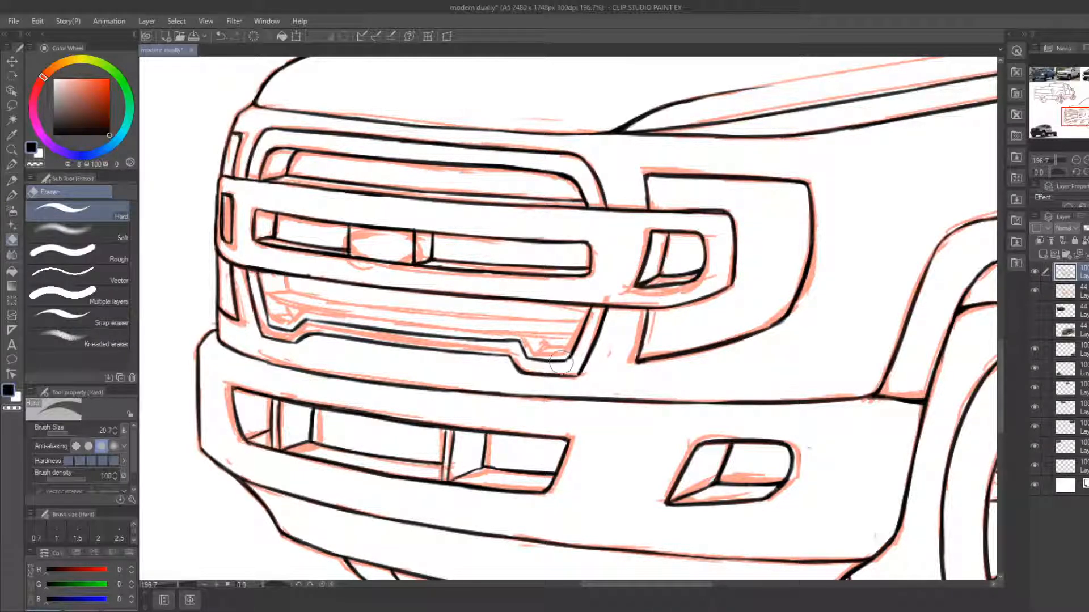
key(r)
key(b)
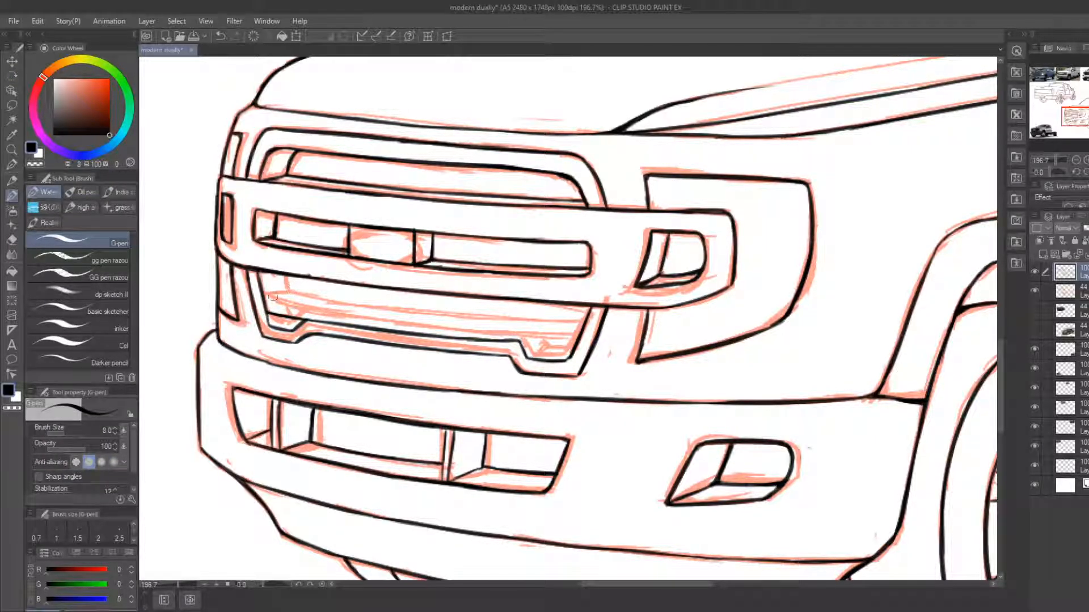
key(e)
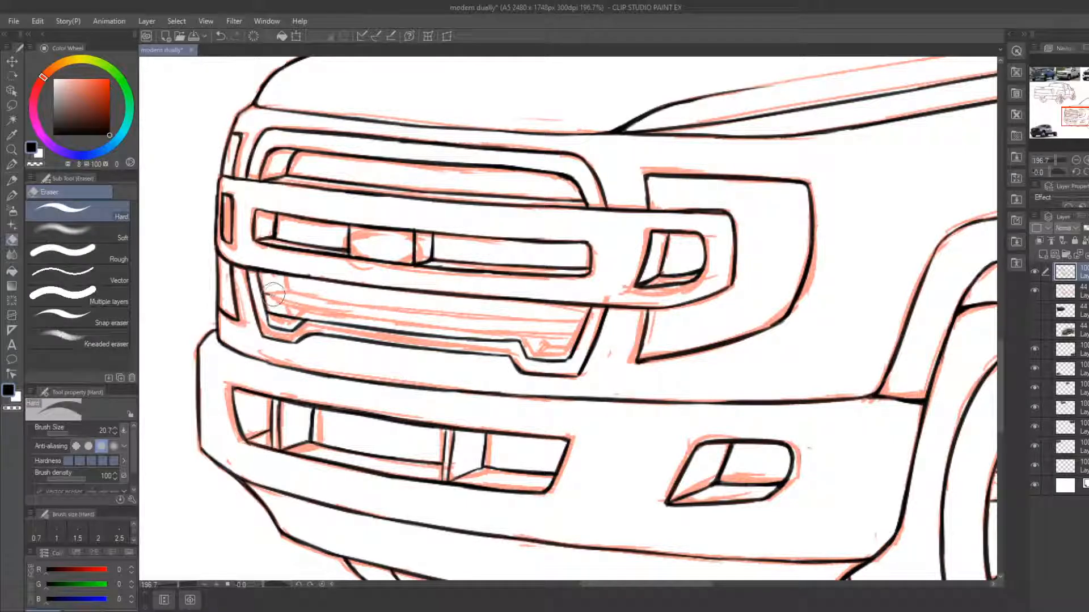
Rotate the canvas 90 degrees and ink the long slat line inside the lower grille opening
mouse_move(466, 317)
mouse_down()
mouse_move(387, 318)
mouse_move(333, 413)
mouse_move(397, 238)
mouse_move(583, 187)
mouse_move(532, 431)
mouse_up()
key(r)
drag(529, 509, 512, 436)
key(e)
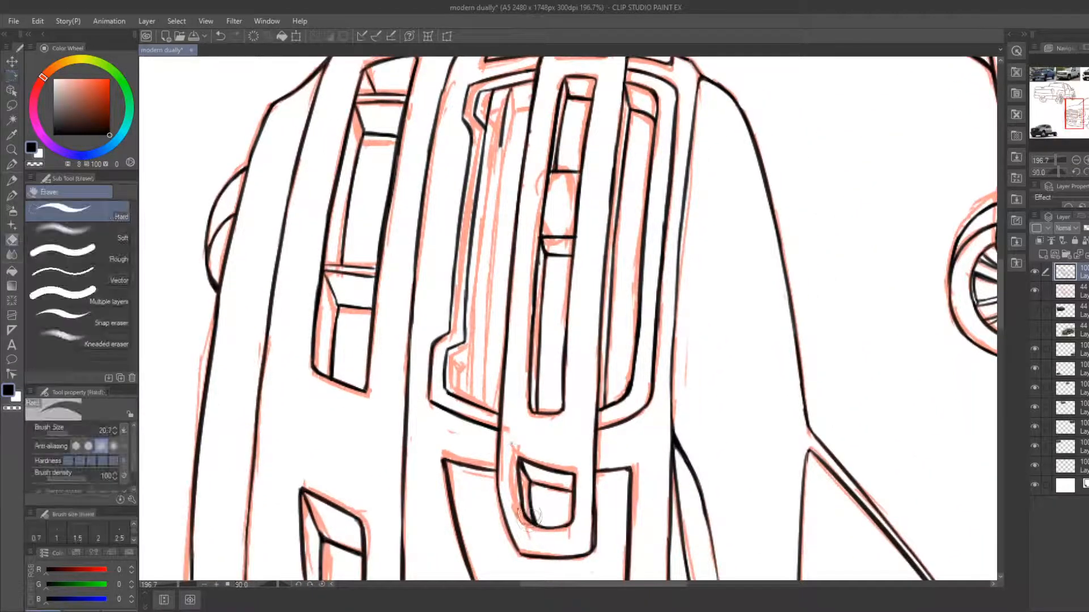
key(b)
mouse_move(523, 321)
mouse_down()
mouse_move(531, 493)
mouse_move(525, 423)
mouse_up()
key(e)
drag(510, 190, 490, 421)
key(b)
key(e)
key(b)
drag(512, 219, 488, 458)
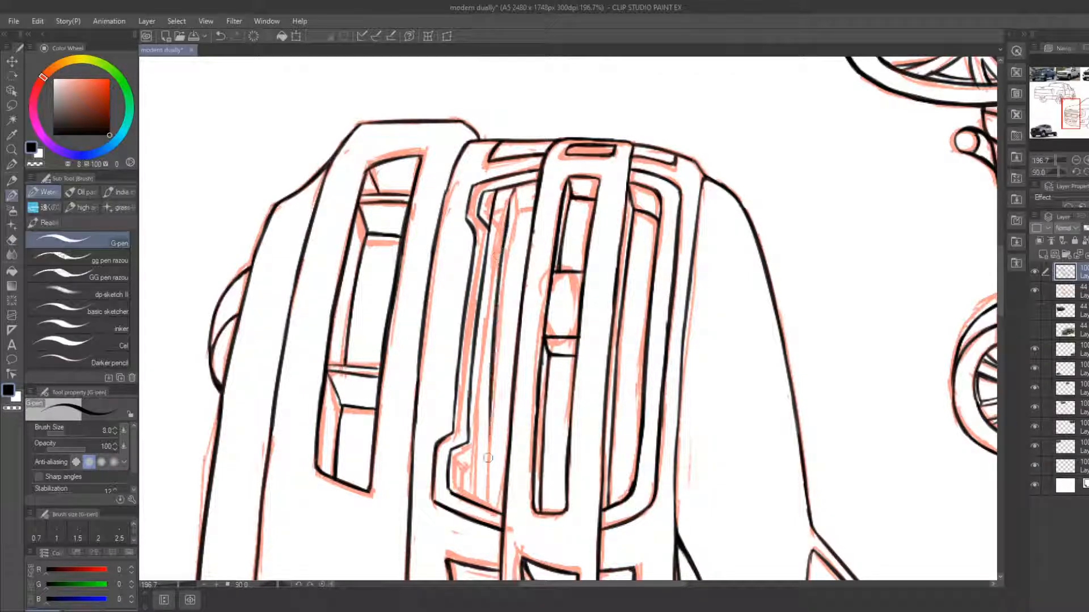
Clean the start of the lower grille's slat line and restroke its length toward the near side
key(e)
drag(513, 224, 504, 253)
key(b)
key(e)
key(b)
drag(497, 294, 485, 472)
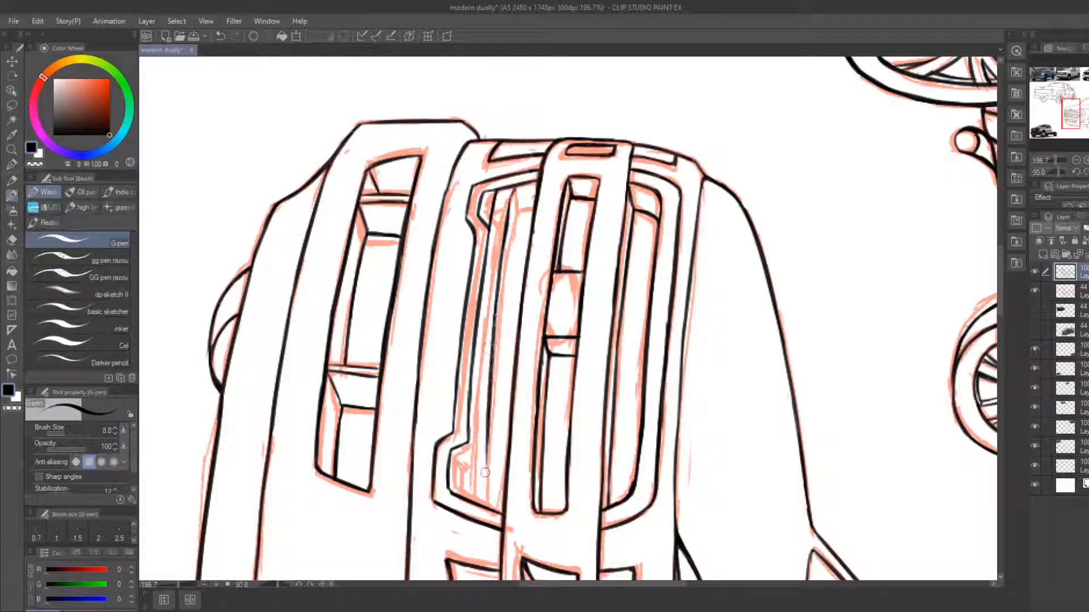
key(e)
key(b)
mouse_move(500, 291)
mouse_down()
mouse_move(489, 479)
mouse_move(491, 301)
mouse_up()
Erase the uneven slat line toward the lower grille's near-side corner
key(r)
mouse_move(548, 282)
mouse_down()
mouse_move(488, 345)
mouse_move(494, 359)
mouse_move(450, 265)
mouse_up()
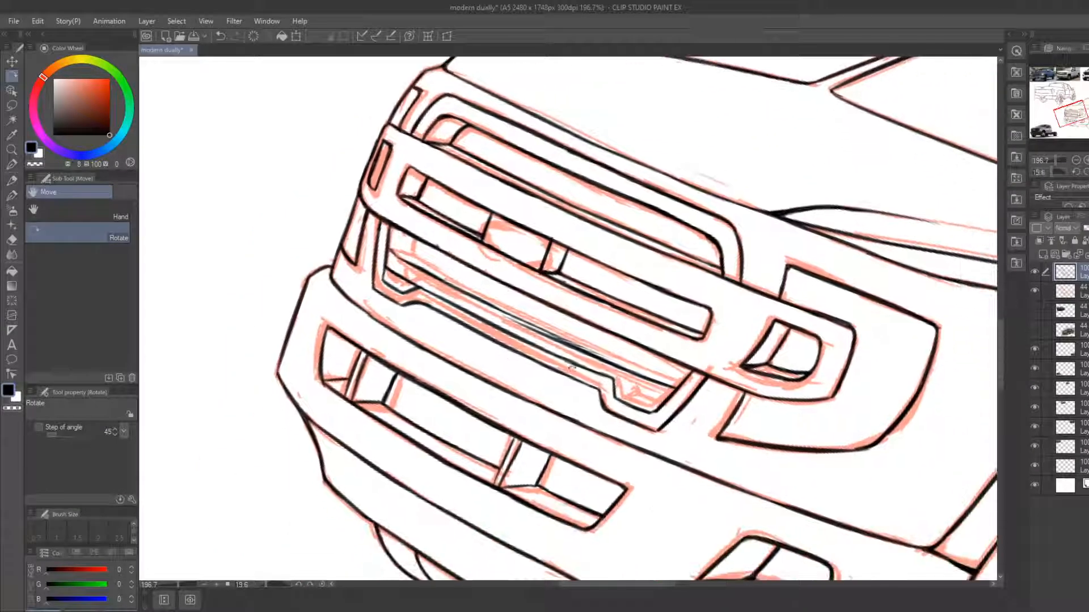
key(e)
drag(605, 372, 615, 376)
key(b)
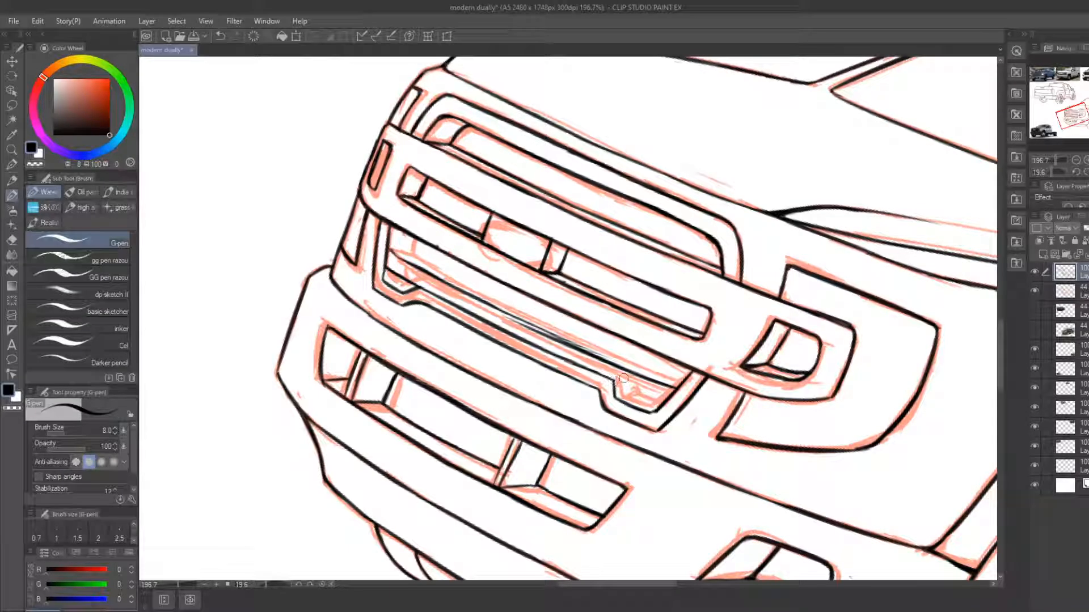
key(e)
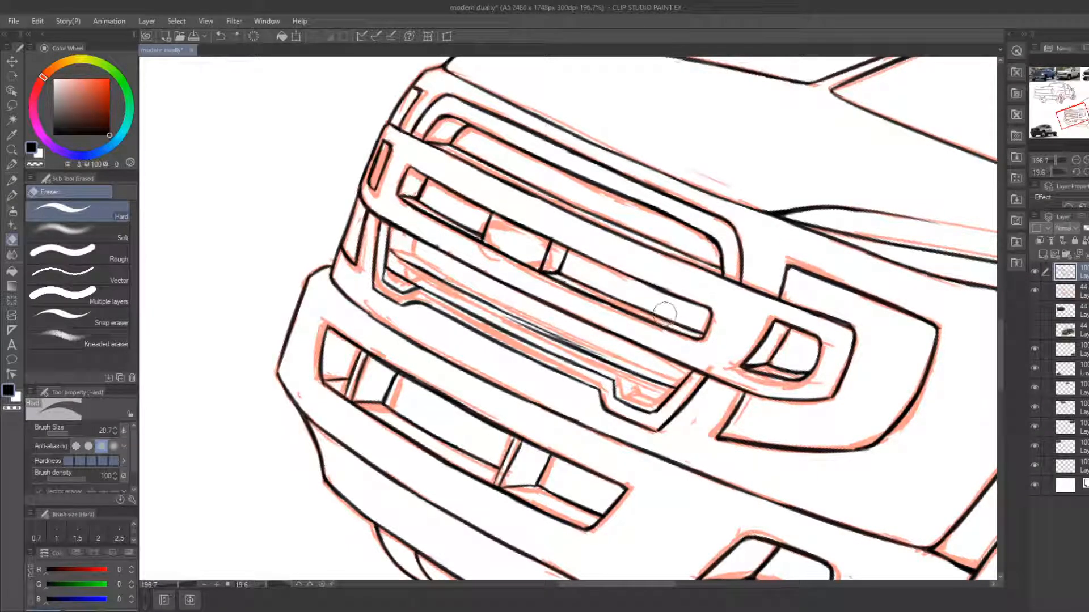
drag(662, 313, 668, 320)
key(ctrl+z)
drag(506, 318, 674, 387)
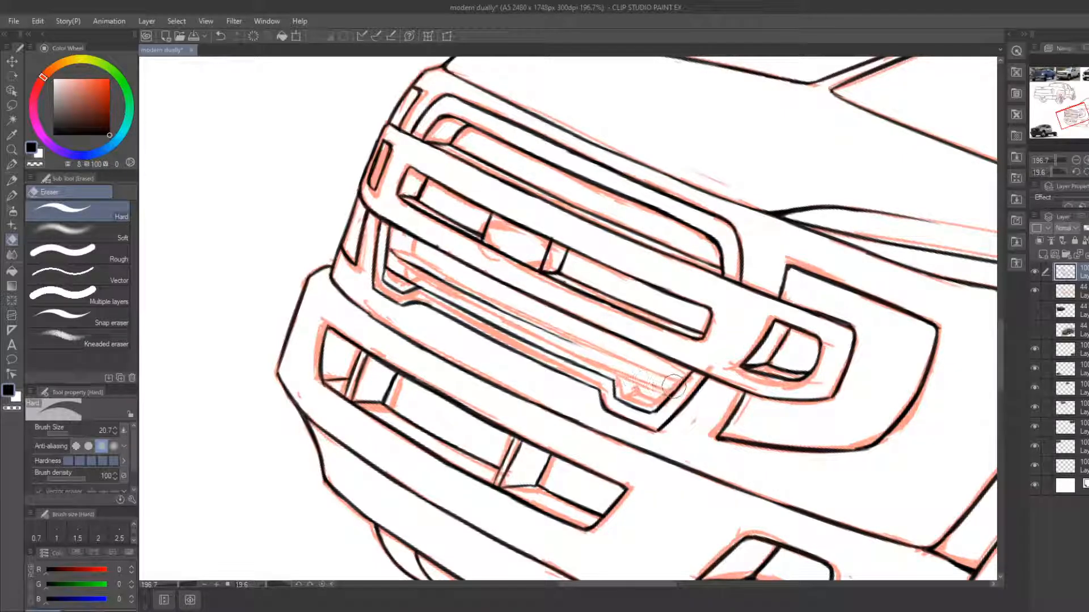
Rotate the canvas sideways again and re-ink the lower grille's long slat lines
key(r)
mouse_move(745, 357)
mouse_down()
mouse_move(672, 417)
mouse_move(571, 397)
mouse_up()
key(b)
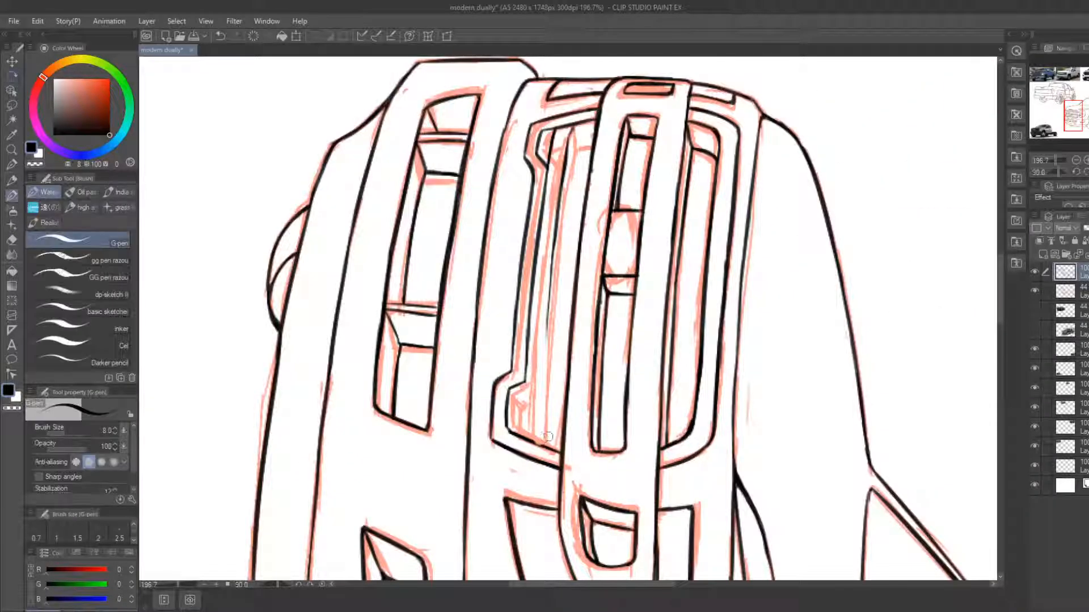
drag(540, 440, 556, 220)
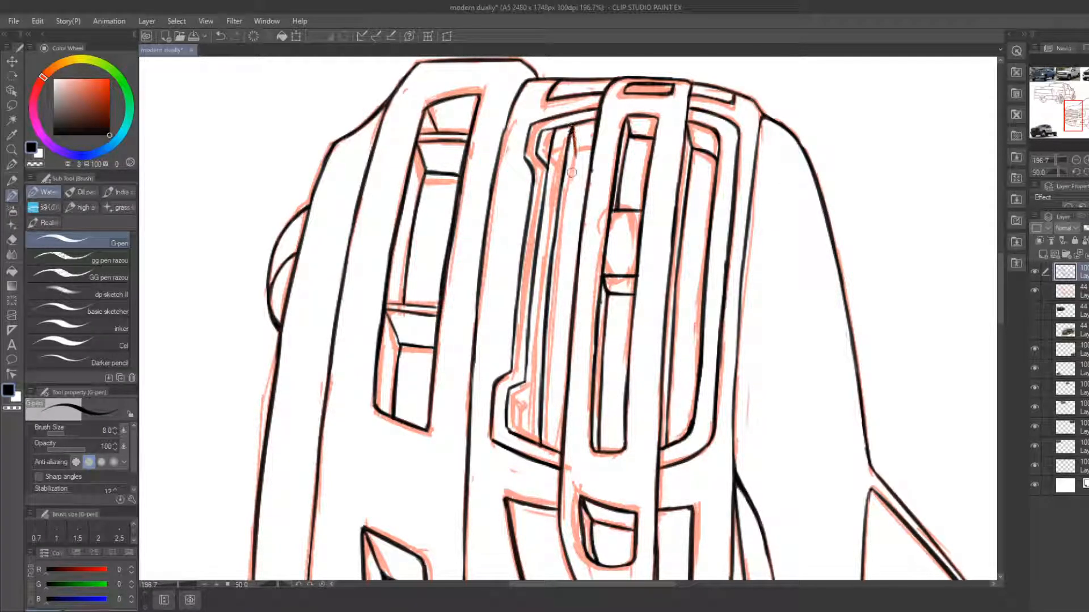
drag(572, 136, 563, 316)
key(e)
mouse_move(579, 168)
mouse_down()
mouse_move(558, 350)
mouse_move(574, 160)
mouse_move(550, 368)
mouse_up()
key(b)
Extend the lower grille's slat lines to the near-side edge, ink the notch's inner edge and return the canvas upright
drag(563, 297, 550, 449)
drag(551, 365, 550, 438)
mouse_move(556, 315)
mouse_down()
mouse_move(515, 408)
mouse_move(521, 380)
mouse_move(520, 418)
mouse_up()
key(e)
key(b)
mouse_move(524, 381)
mouse_down()
mouse_move(524, 439)
mouse_move(514, 348)
mouse_up()
key(r)
key(e)
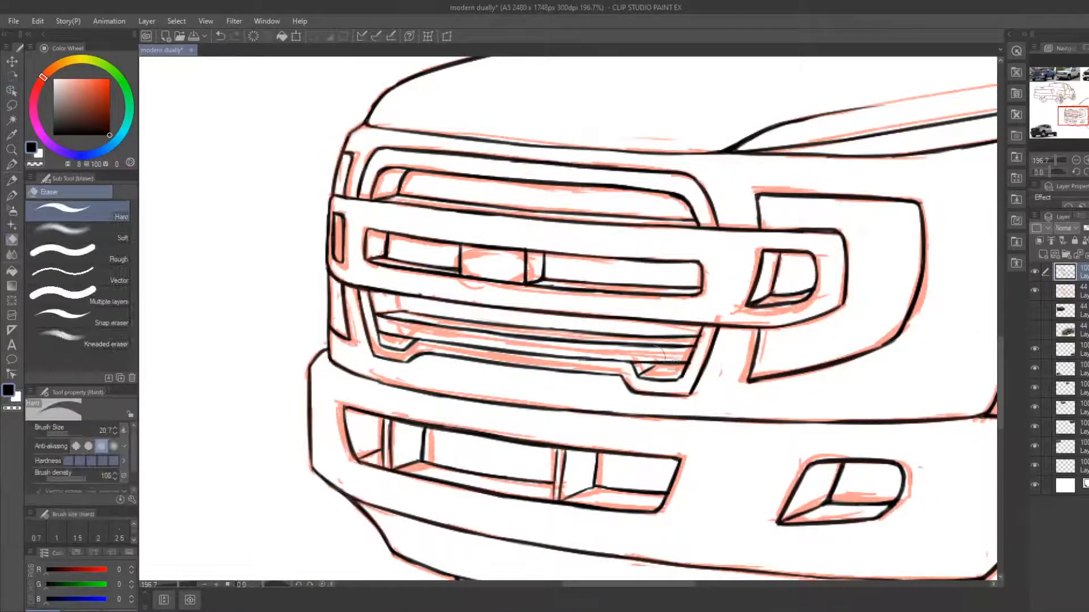
Ink the short depth lines in both bottom corners and along the near-side wall of the lower grille opening
key(b)
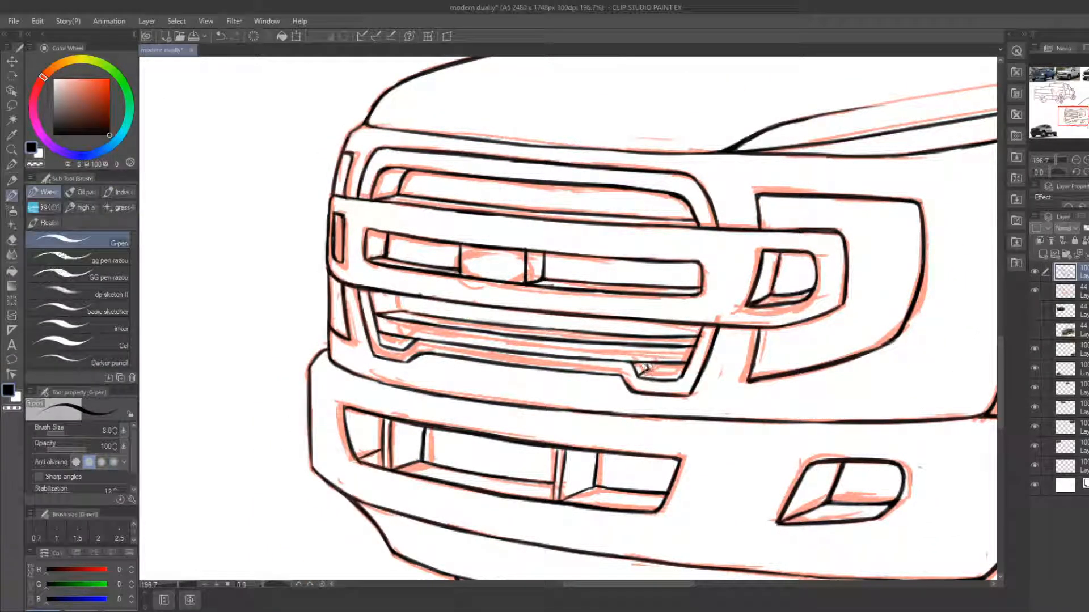
drag(646, 368, 685, 372)
drag(398, 340, 414, 342)
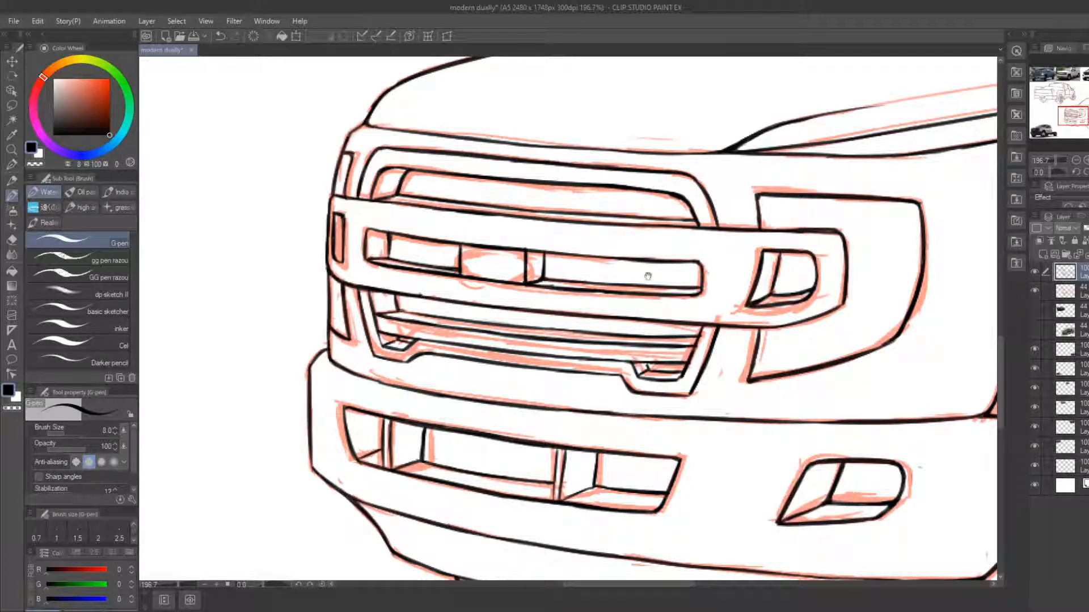
drag(648, 276, 615, 262)
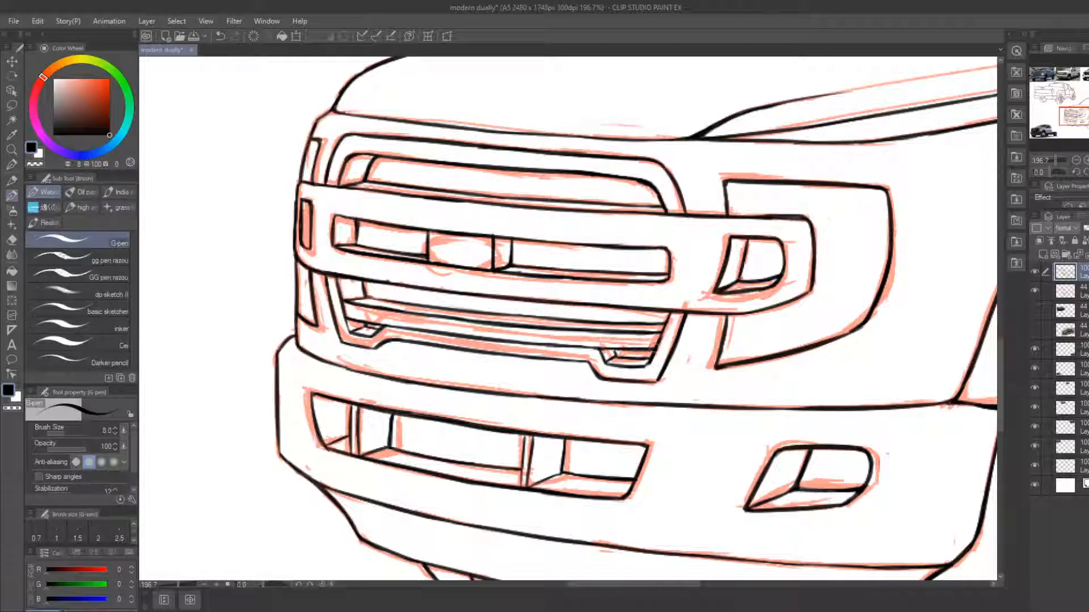
drag(654, 347, 668, 313)
Zoom out to the whole drawing and hide the red sketch layer
click(11, 150)
drag(368, 336, 496, 404)
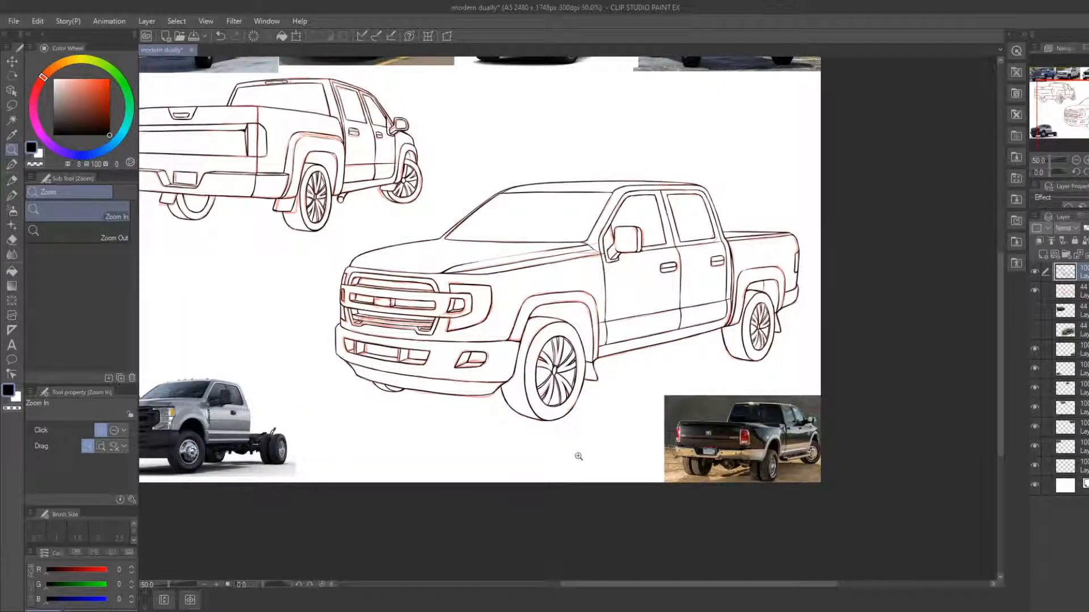
mouse_move(579, 457)
mouse_down()
mouse_move(559, 452)
mouse_move(574, 468)
mouse_up()
click(1035, 291)
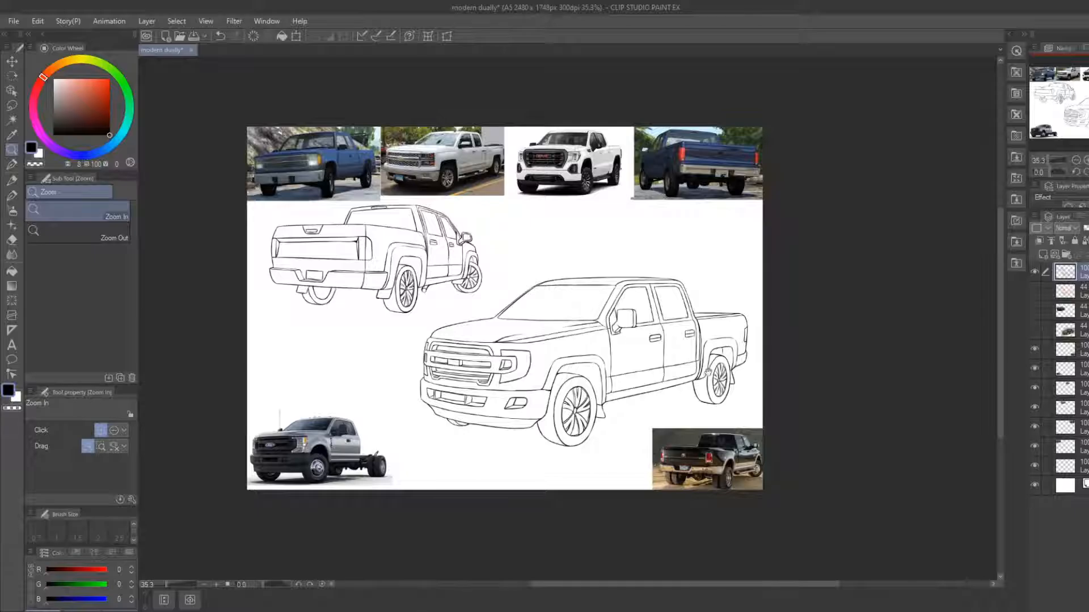
Zoom in on the front-view truck's rear wheel and touch up the tyre's inner edge
drag(707, 372, 631, 338)
drag(631, 382, 692, 368)
mouse_move(604, 331)
mouse_down()
mouse_move(632, 329)
mouse_move(596, 323)
mouse_move(614, 380)
mouse_up()
key(e)
key(b)
key(e)
key(b)
key(e)
key(b)
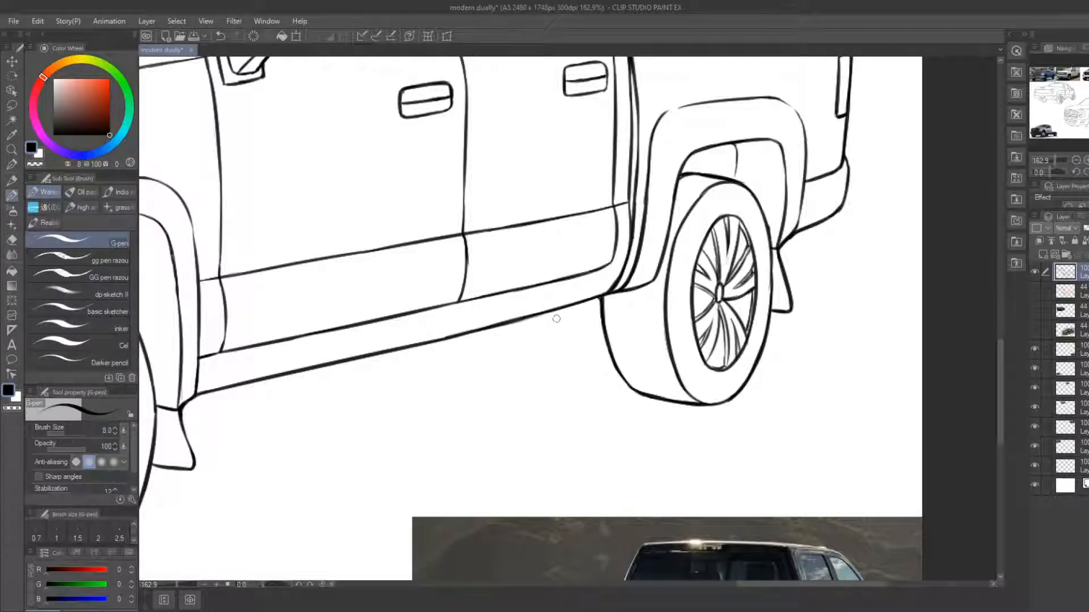
Ink a second, inner rear tyre beside the existing one, curving from the rocker panel down to the outer tyre
drag(552, 336, 547, 317)
mouse_move(573, 378)
mouse_down()
mouse_move(616, 391)
mouse_move(571, 378)
mouse_move(630, 393)
mouse_up()
key(e)
key(b)
key(e)
drag(631, 397, 644, 396)
key(b)
key(e)
key(b)
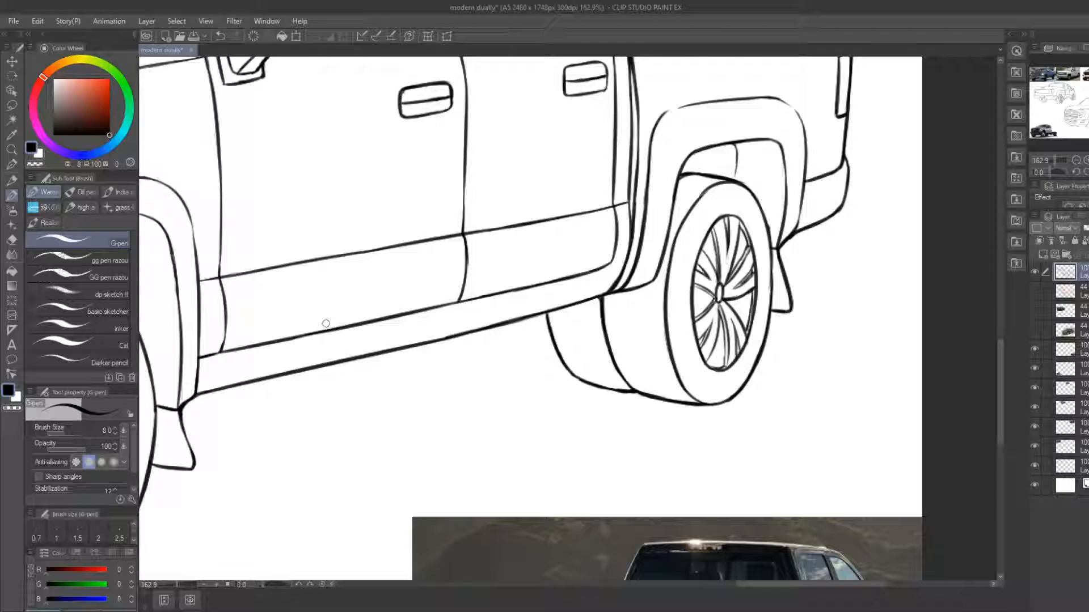
Go to the rear-view truck's far rear wheel and ink a second tyre's sidewall curve and bottom edge
click(11, 150)
drag(527, 346, 462, 326)
mouse_move(419, 367)
mouse_down()
mouse_move(543, 358)
mouse_move(611, 413)
mouse_up()
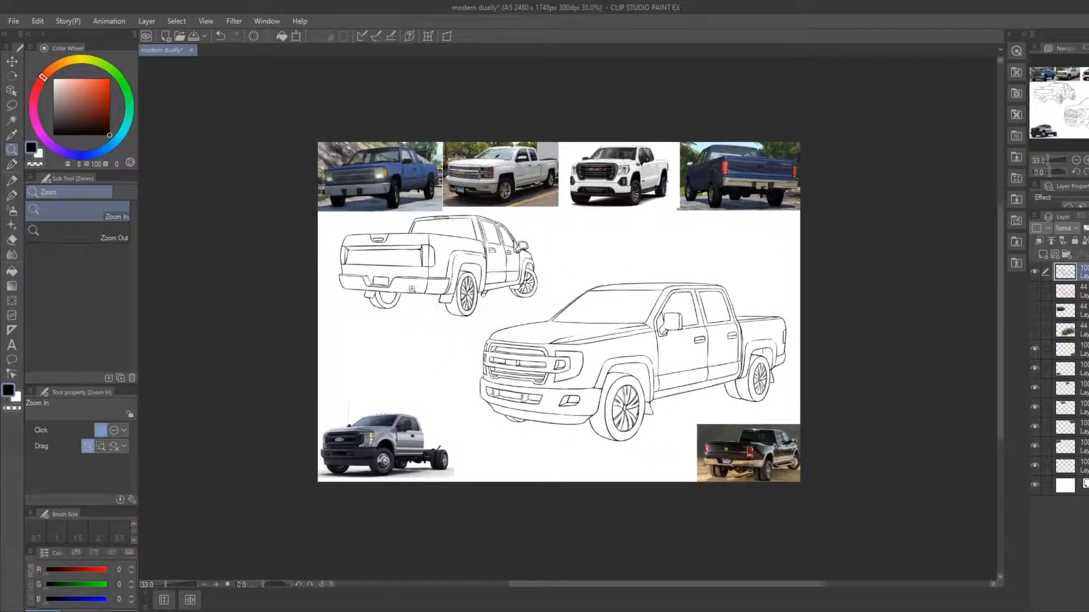
drag(377, 282, 457, 345)
key(e)
mouse_move(391, 334)
mouse_down()
mouse_move(435, 340)
mouse_move(392, 295)
mouse_move(426, 340)
mouse_move(447, 335)
mouse_move(469, 296)
mouse_move(476, 304)
mouse_up()
key(b)
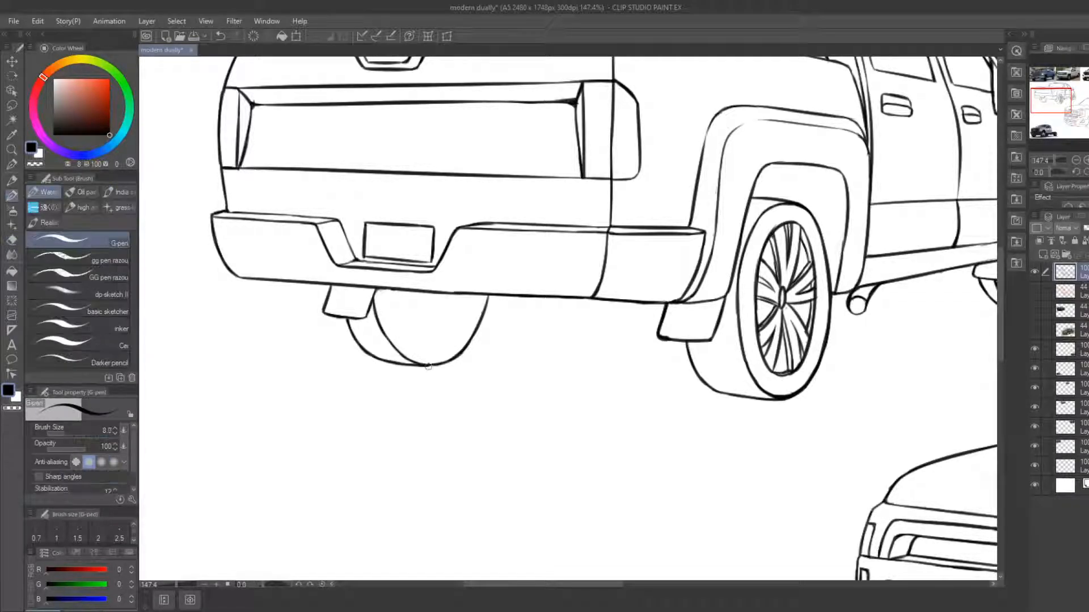
drag(431, 366, 482, 365)
drag(394, 290, 431, 359)
Erase the far rear tyre's old inner edge and ink a wider curve rising to the bumper
key(e)
key(b)
mouse_move(397, 300)
mouse_down()
mouse_move(395, 291)
mouse_move(413, 340)
mouse_move(396, 293)
mouse_move(412, 338)
mouse_move(438, 362)
mouse_move(488, 304)
mouse_up()
key(e)
key(b)
key(e)
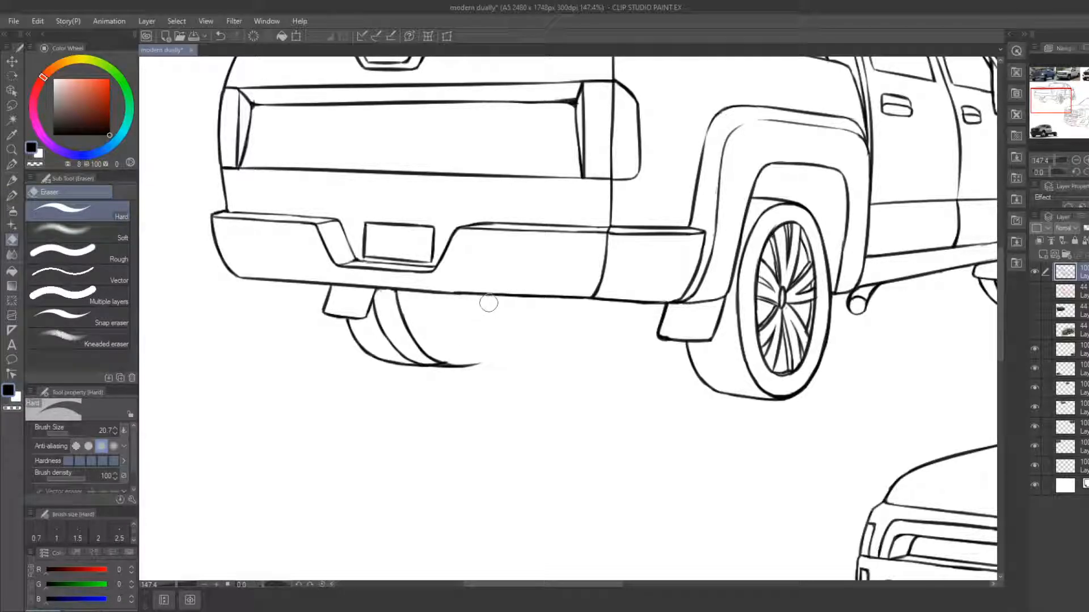
key(b)
drag(461, 366, 496, 352)
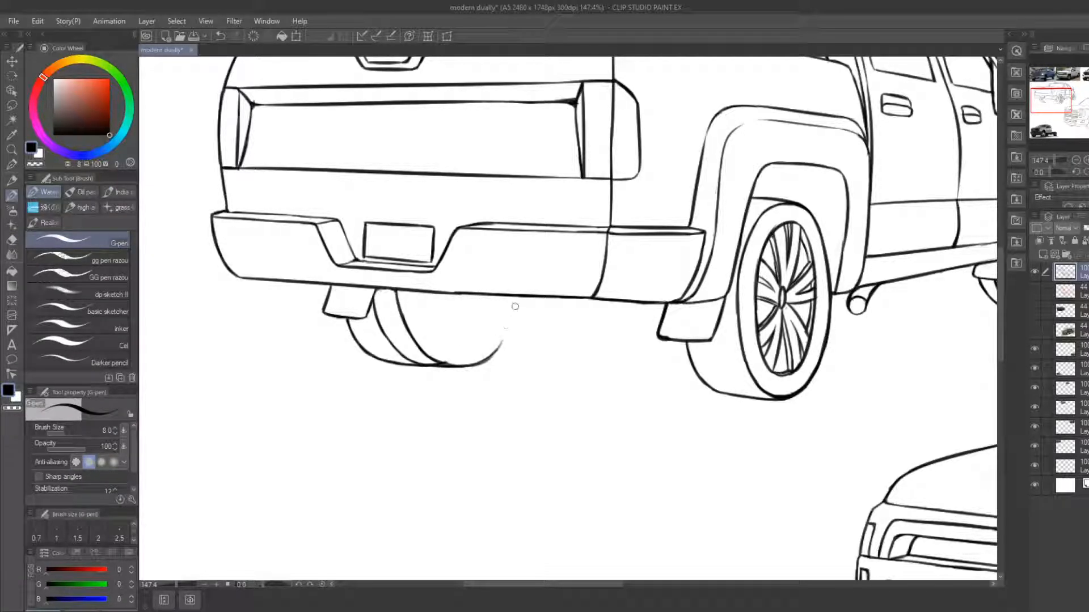
mouse_move(518, 295)
mouse_down()
mouse_move(487, 357)
mouse_move(517, 299)
mouse_up()
Refine the far inner tyre's new curve and clean the overlap where the two tyres meet
key(e)
key(b)
key(e)
key(b)
key(e)
key(b)
key(e)
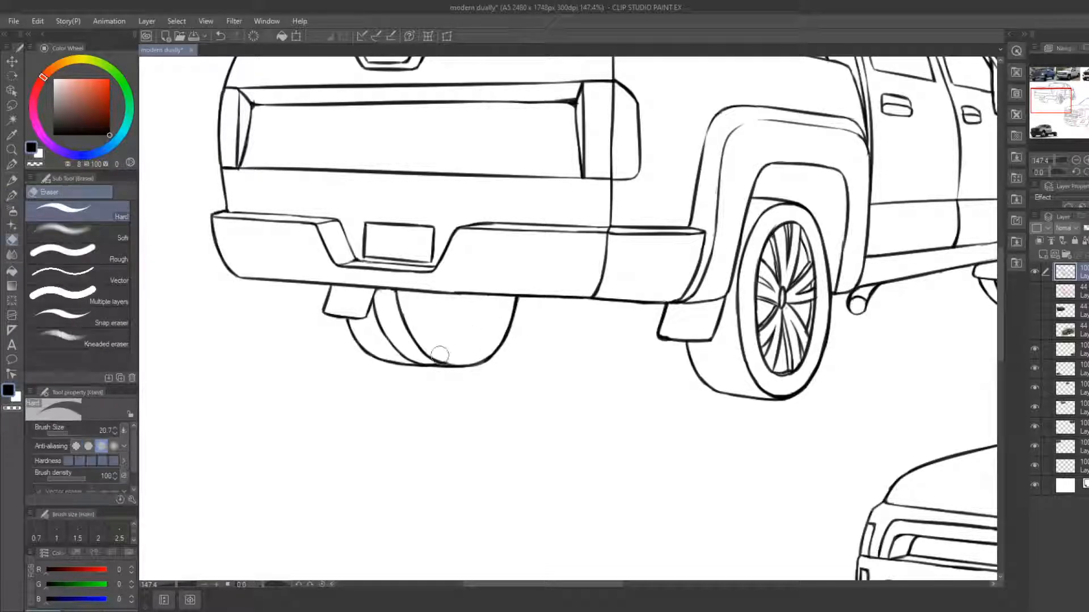
drag(441, 355, 436, 356)
Ink the second tyre's edge beside the near rear mud flap, running from the bumper down to the ground
drag(680, 382, 563, 366)
key(b)
mouse_move(520, 285)
mouse_down()
mouse_move(526, 334)
mouse_move(553, 370)
mouse_move(575, 375)
mouse_move(518, 289)
mouse_move(576, 374)
mouse_up()
key(e)
key(b)
key(e)
key(b)
key(e)
key(b)
Refine the near inner tyre's side curve and ink its bottom edge to meet the outer tyre
mouse_move(511, 286)
mouse_down()
mouse_move(522, 334)
mouse_move(551, 377)
mouse_up()
key(e)
mouse_move(522, 336)
mouse_down()
mouse_move(552, 379)
mouse_move(543, 361)
mouse_move(591, 378)
mouse_move(561, 376)
mouse_up()
key(b)
key(e)
key(b)
key(e)
key(b)
drag(548, 368, 590, 373)
key(e)
key(b)
key(e)
key(b)
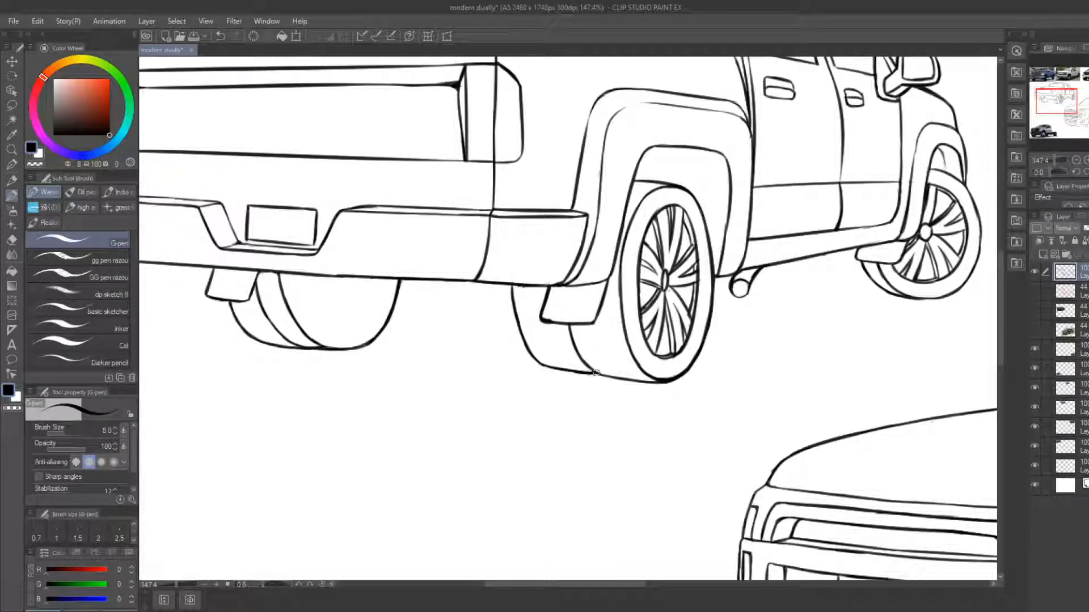
Rework the curve dividing the two far rear tyres from the bumper to the ground, trimming stray ink along it
click(12, 150)
mouse_move(424, 320)
mouse_down()
mouse_move(379, 297)
mouse_move(448, 284)
mouse_move(512, 344)
mouse_move(501, 333)
mouse_up()
key(b)
key(e)
mouse_move(460, 266)
mouse_down()
mouse_move(474, 307)
mouse_move(528, 347)
mouse_up()
key(b)
key(e)
mouse_move(491, 316)
mouse_down()
mouse_move(518, 338)
mouse_move(498, 333)
mouse_move(534, 347)
mouse_up()
key(b)
key(e)
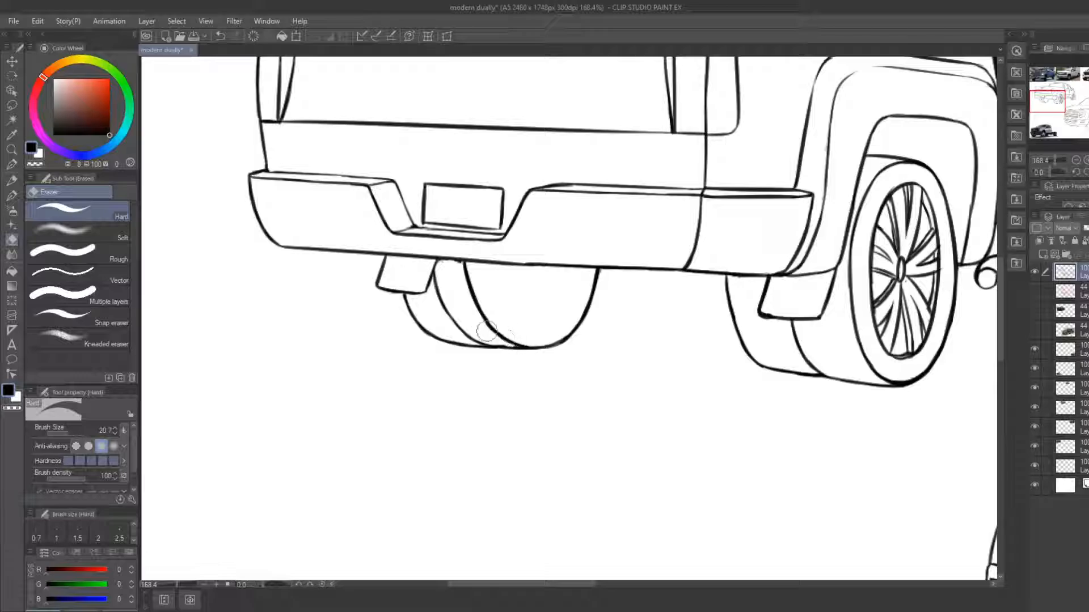
Re-ink the far inner tyre's bottom edge and clean up its curve where it meets the underside of the bumper
key(b)
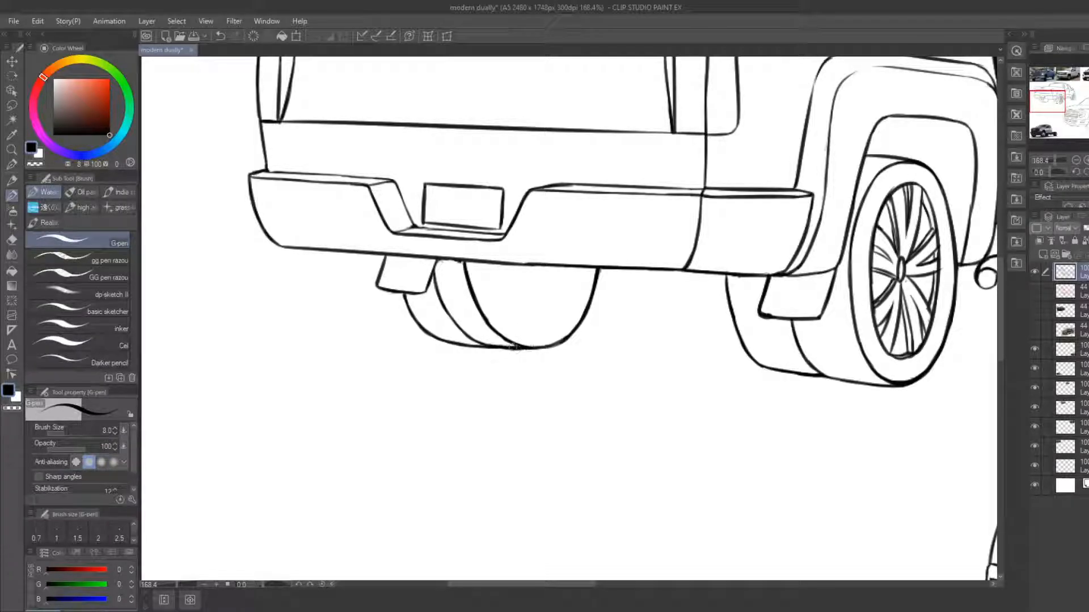
drag(516, 347, 546, 339)
key(e)
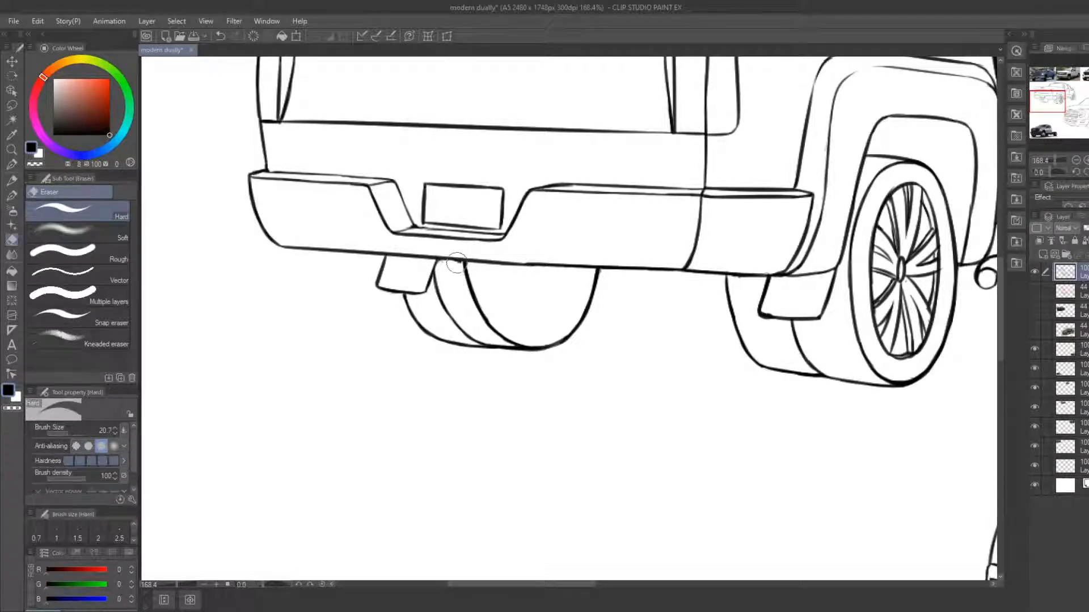
drag(458, 267, 455, 263)
key(b)
key(e)
Ink a thin divider line across the outer part of the front view's headlight
click(12, 150)
drag(376, 314, 330, 311)
drag(469, 386, 389, 339)
drag(442, 367, 408, 402)
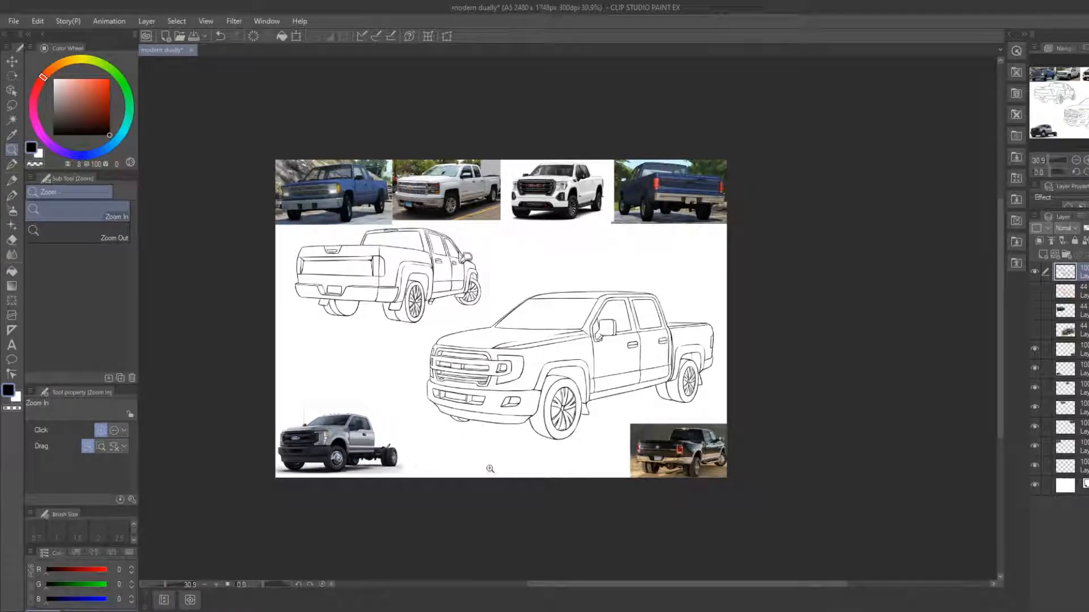
drag(404, 341, 413, 343)
drag(457, 384, 462, 393)
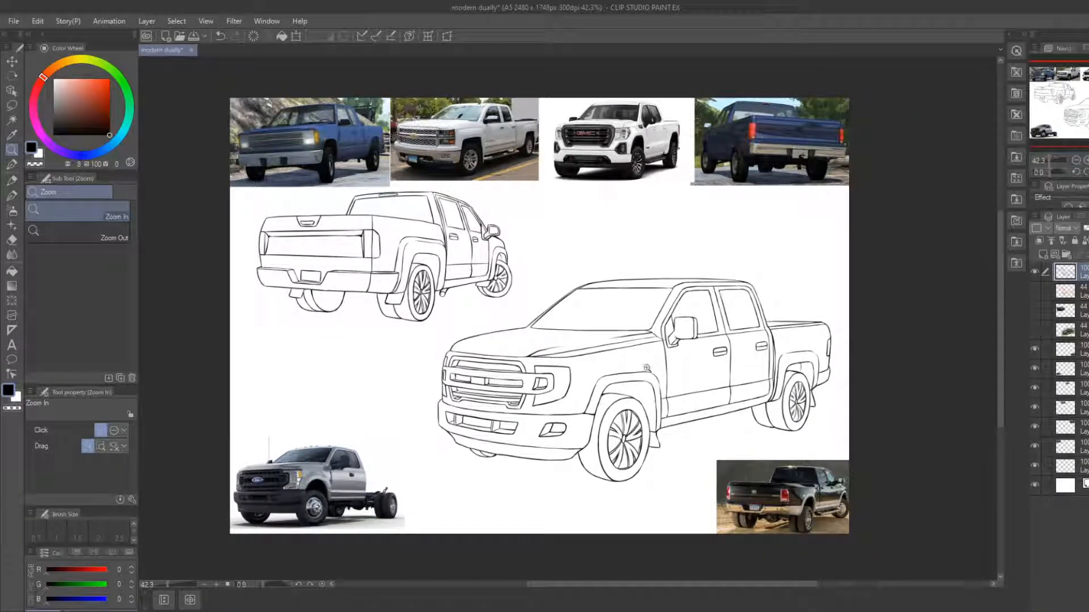
mouse_move(567, 397)
mouse_down()
mouse_move(595, 378)
mouse_move(603, 346)
mouse_up()
key(b)
mouse_move(507, 362)
mouse_down()
mouse_move(610, 354)
mouse_move(602, 366)
mouse_up()
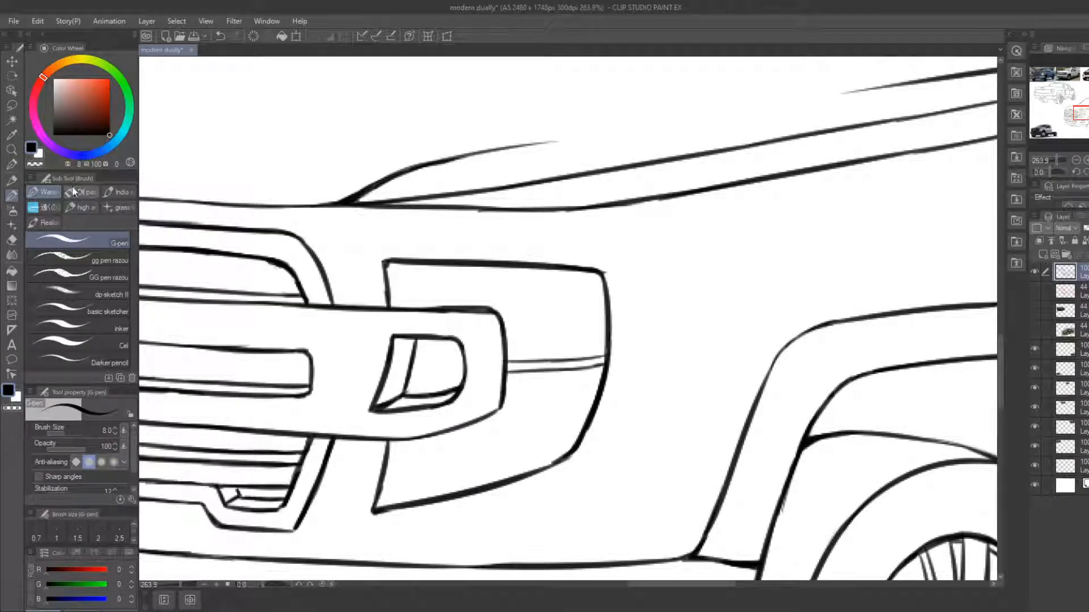
Add a new layer directly beneath the line art for the base colours
click(12, 149)
drag(476, 276, 395, 264)
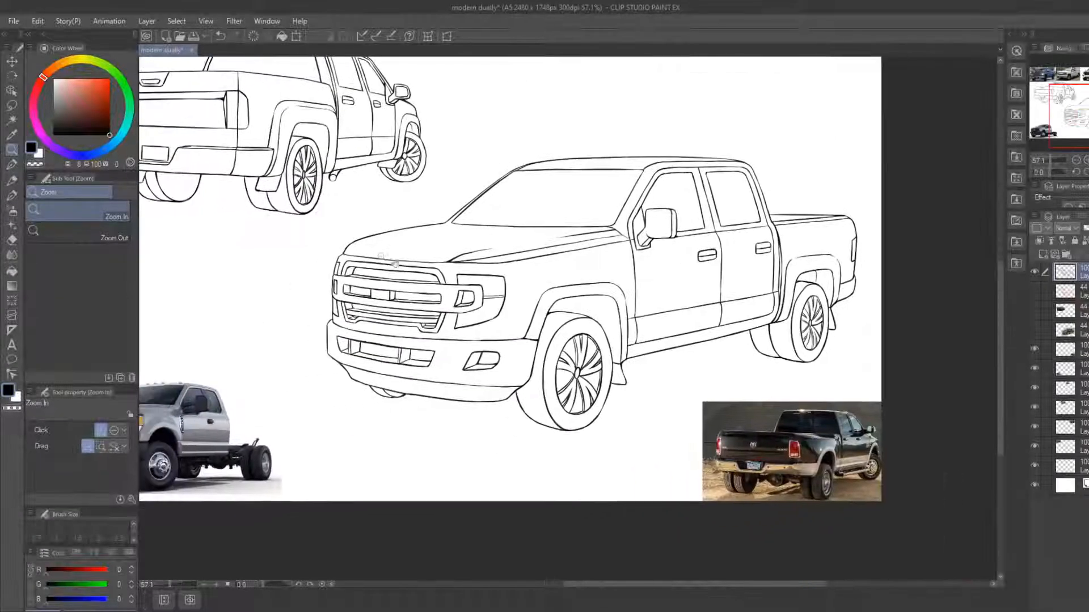
scroll(429, 352, down, 2)
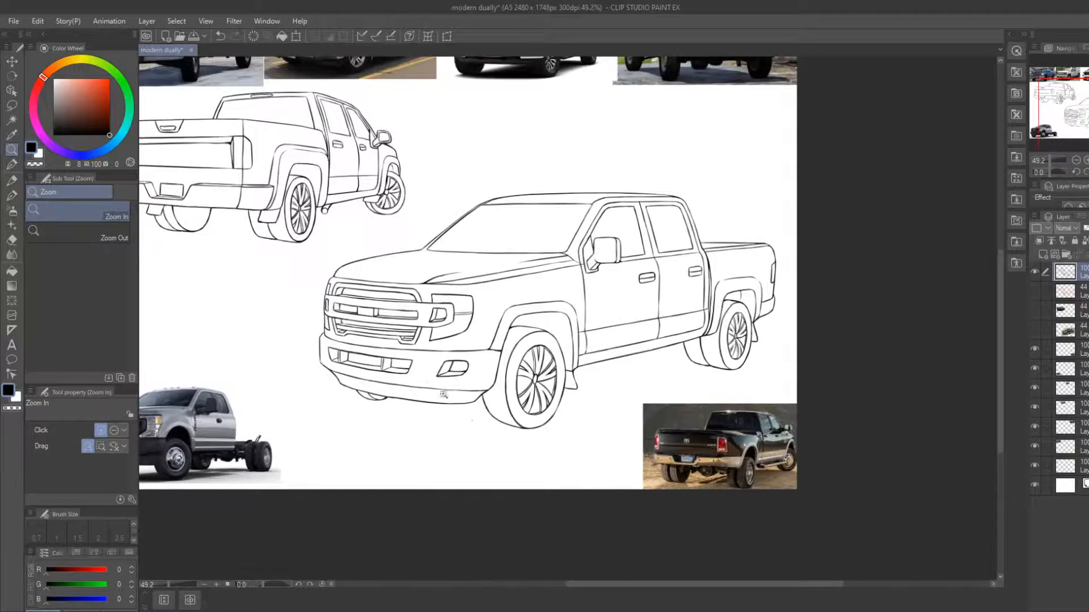
scroll(556, 438, down, 4)
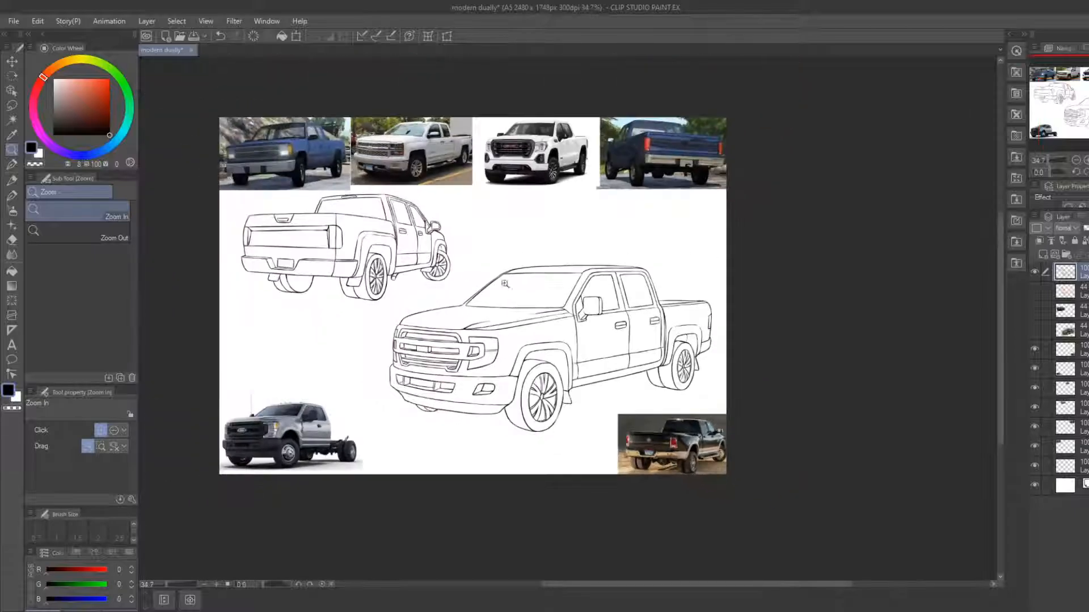
scroll(461, 251, up, 1)
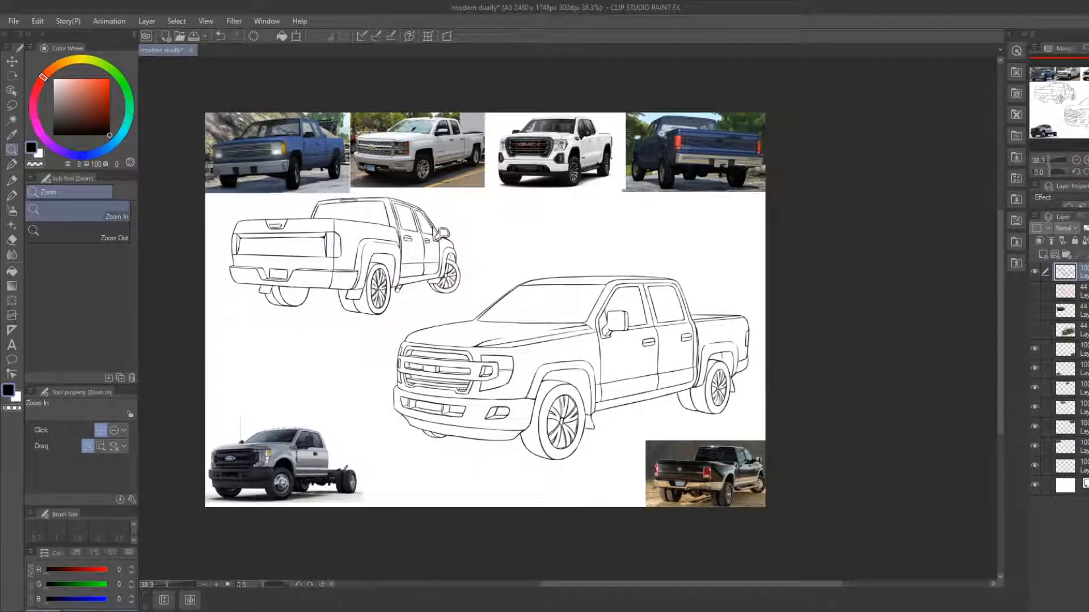
click(1079, 292)
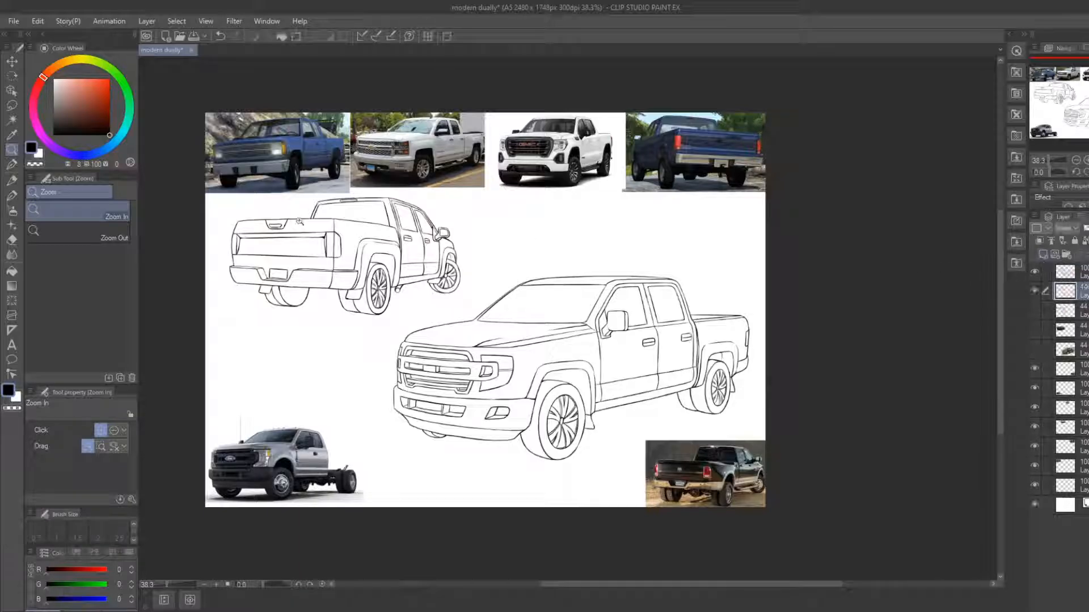
Auto-select the area outside both trucks on the line-art layer, invert the selection, and make the new lower layer active
key(w)
click(1085, 272)
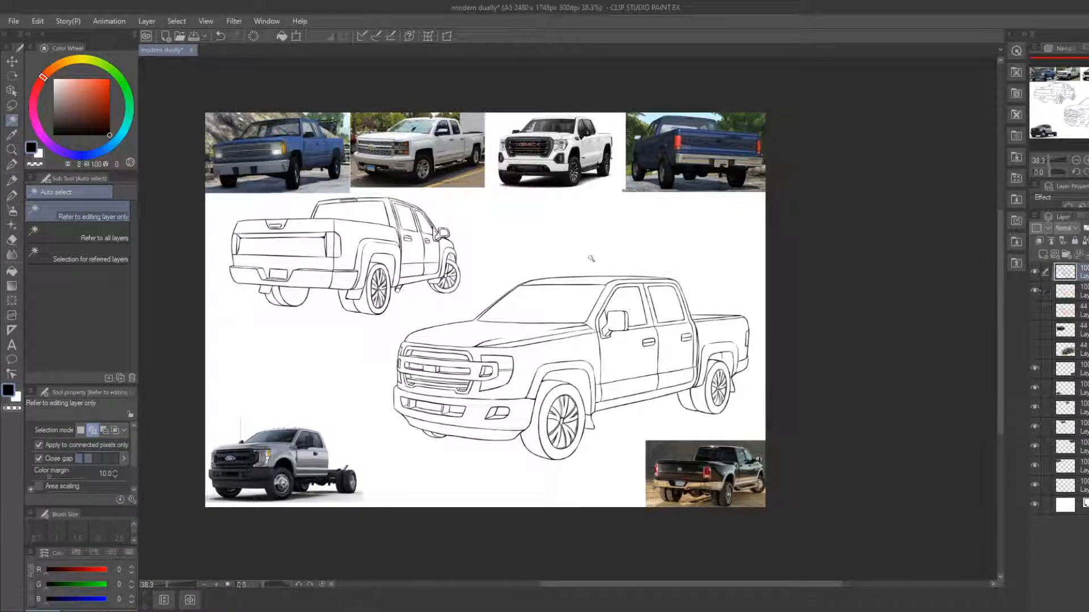
click(584, 258)
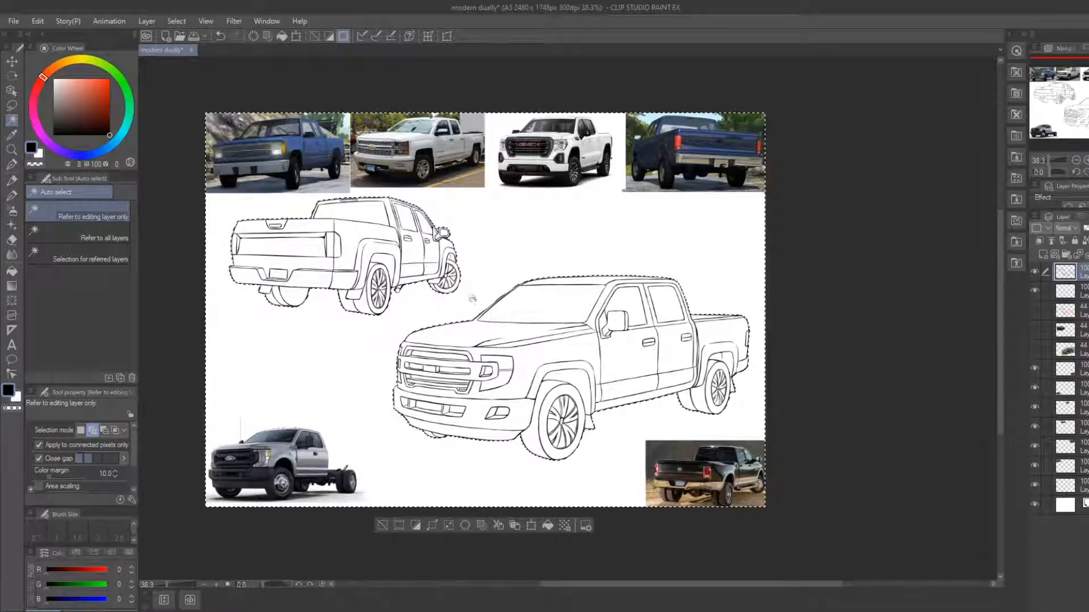
click(415, 525)
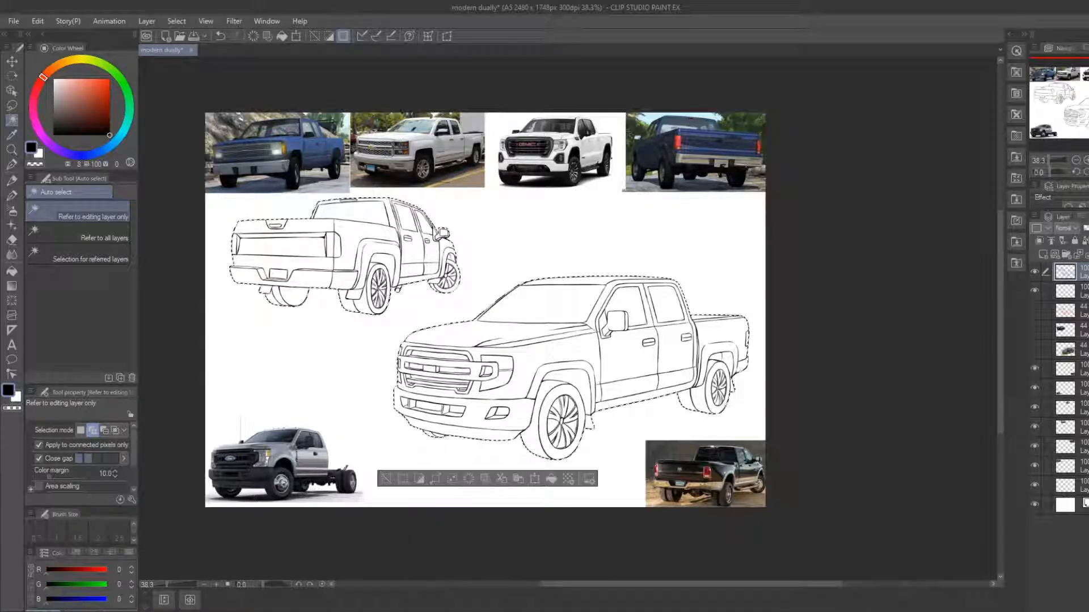
click(1067, 292)
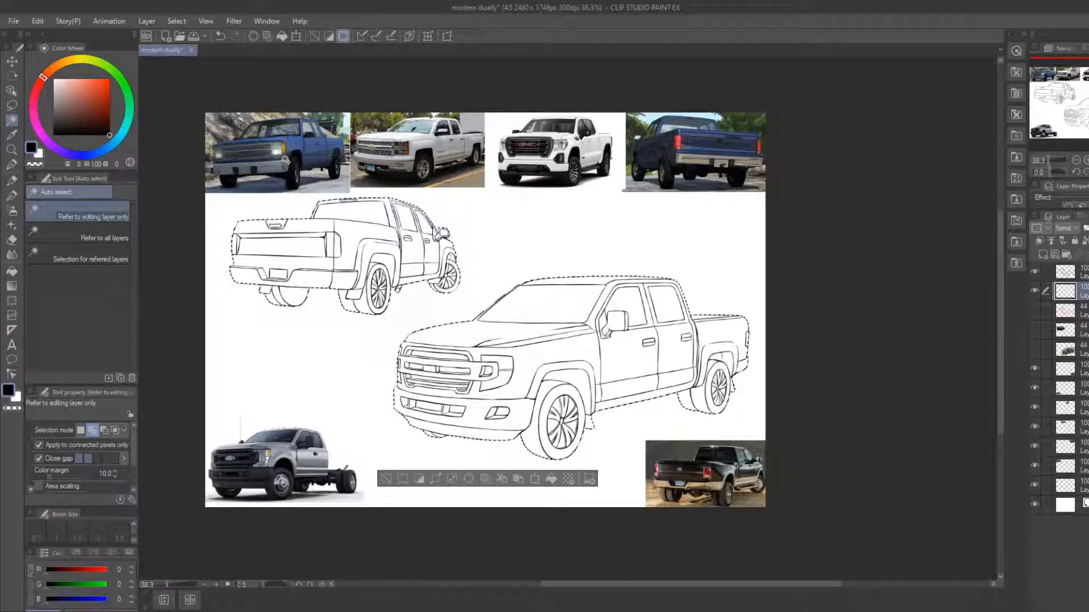
Sample the body blue from the first reference photo and shift it to a more saturated blue, RGB 43, 81, 154
scroll(285, 159, up, 10)
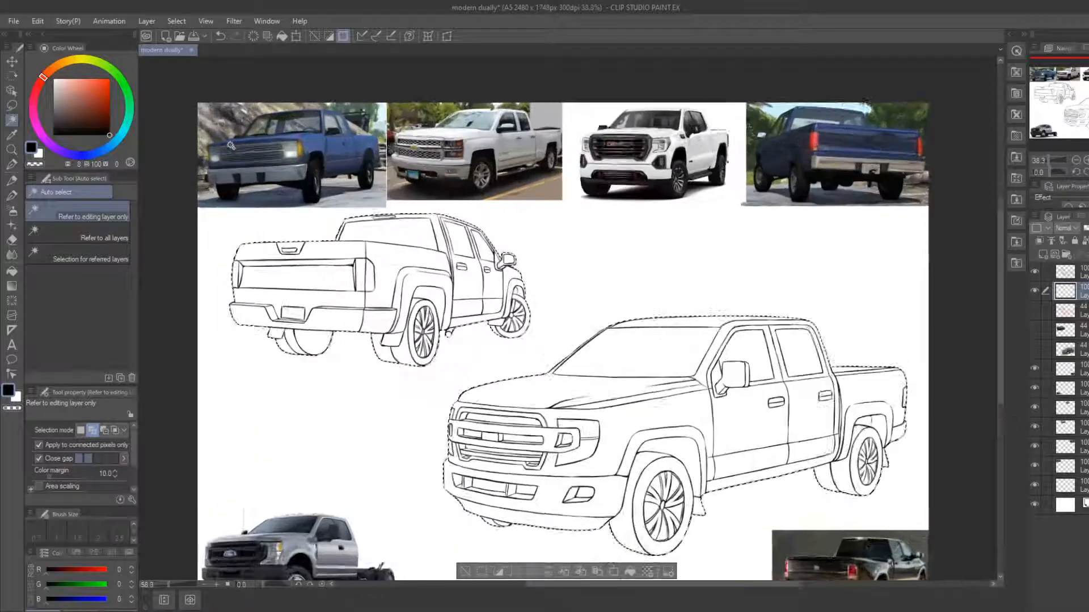
scroll(231, 146, down, 8)
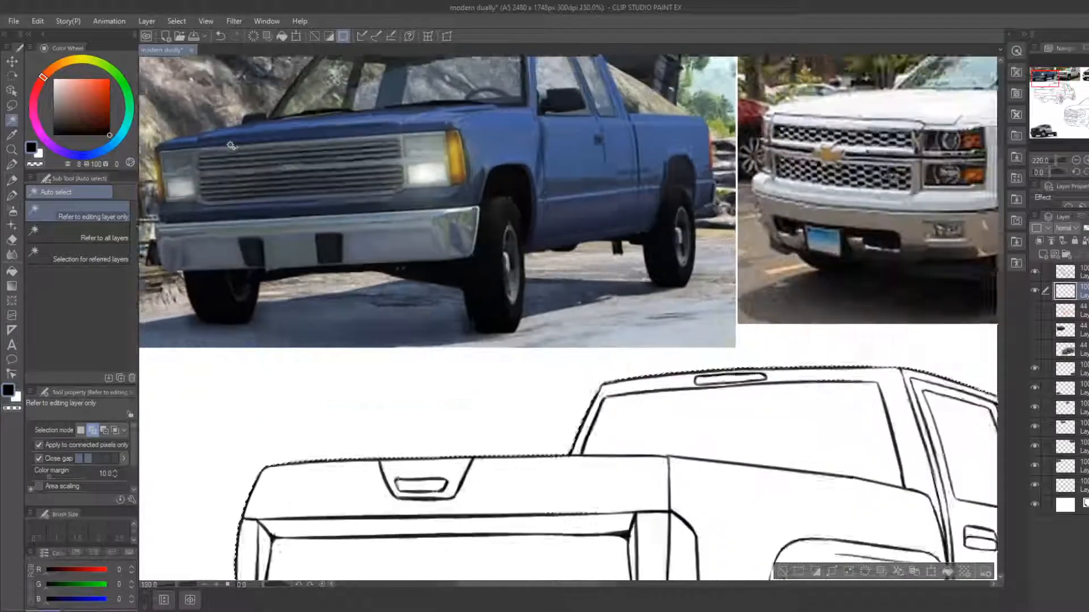
scroll(213, 132, down, 1)
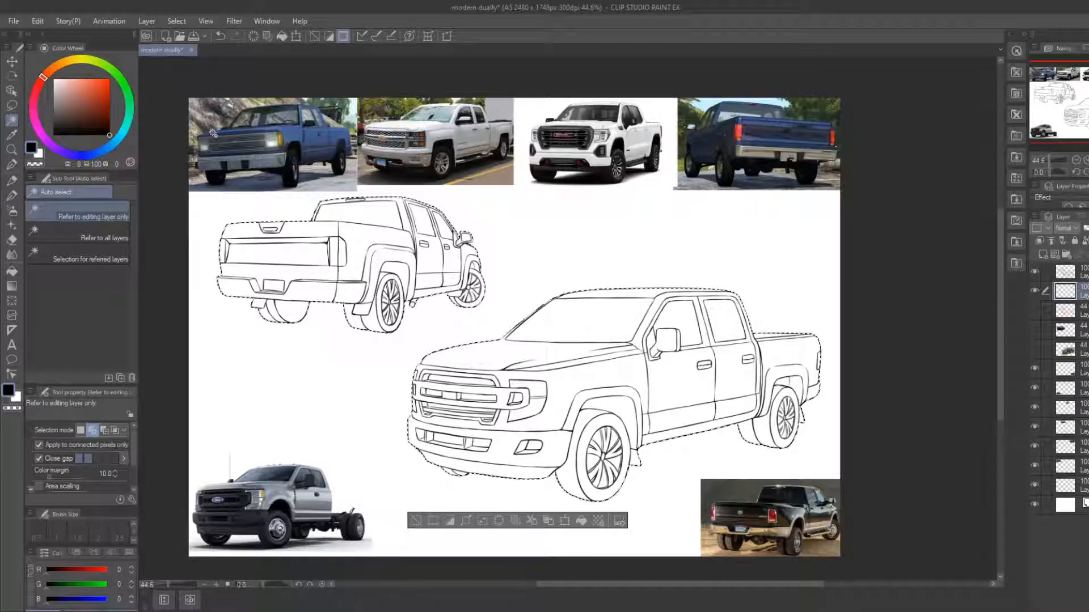
key(b)
alt+click(314, 137)
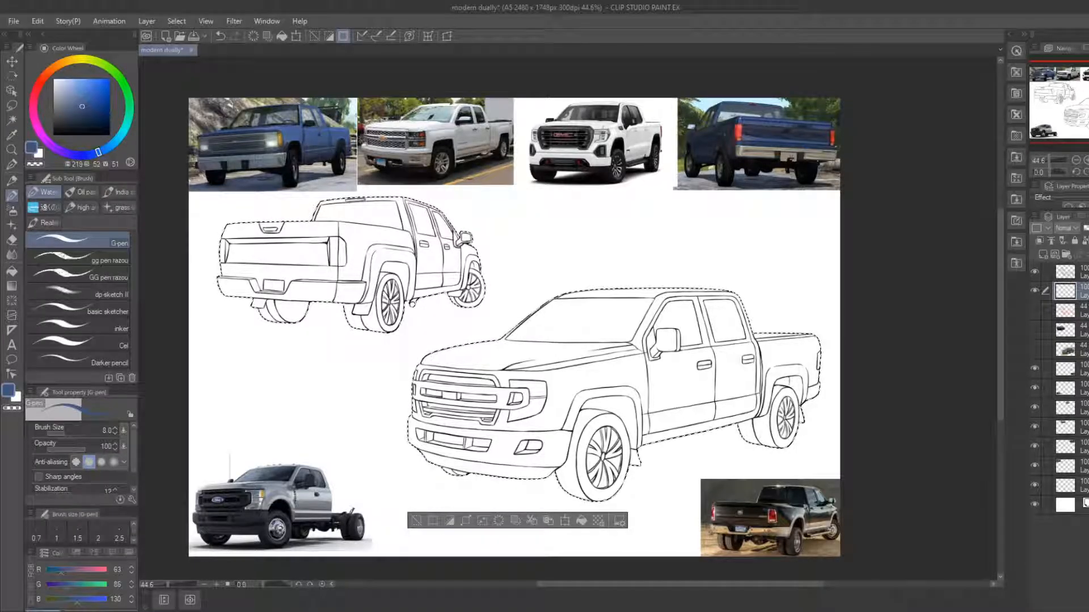
drag(97, 103, 93, 100)
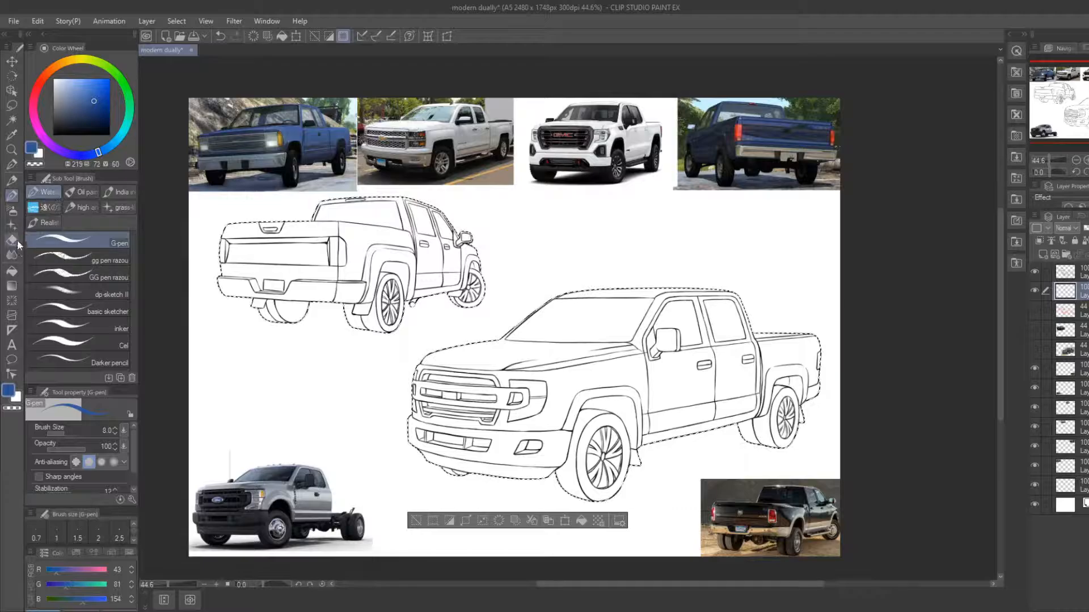
Fill both selected truck silhouettes with the saturated blue and clear the selection
click(12, 271)
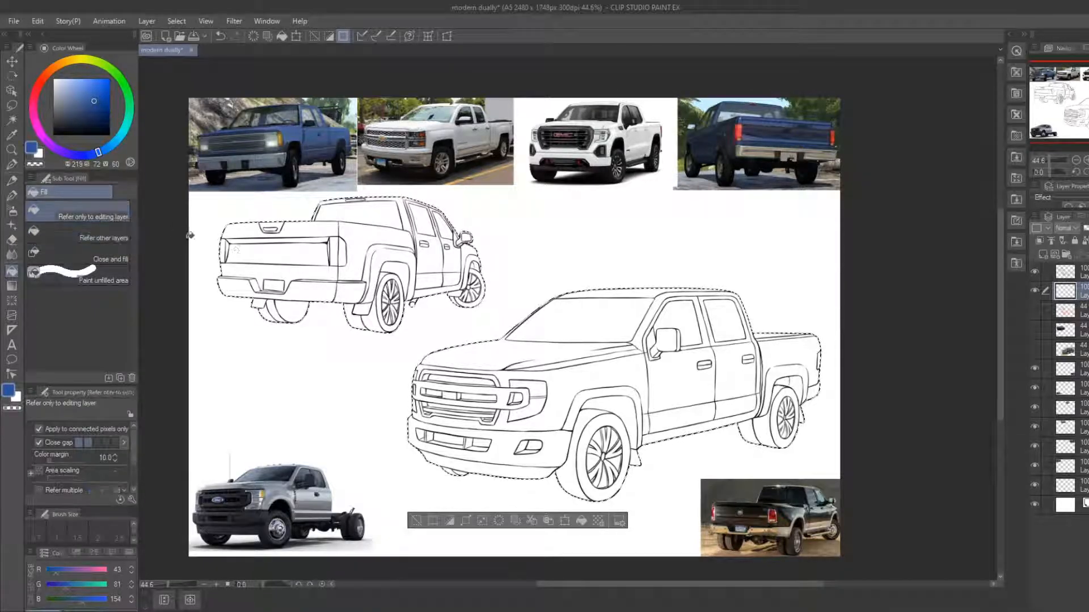
click(236, 250)
click(540, 413)
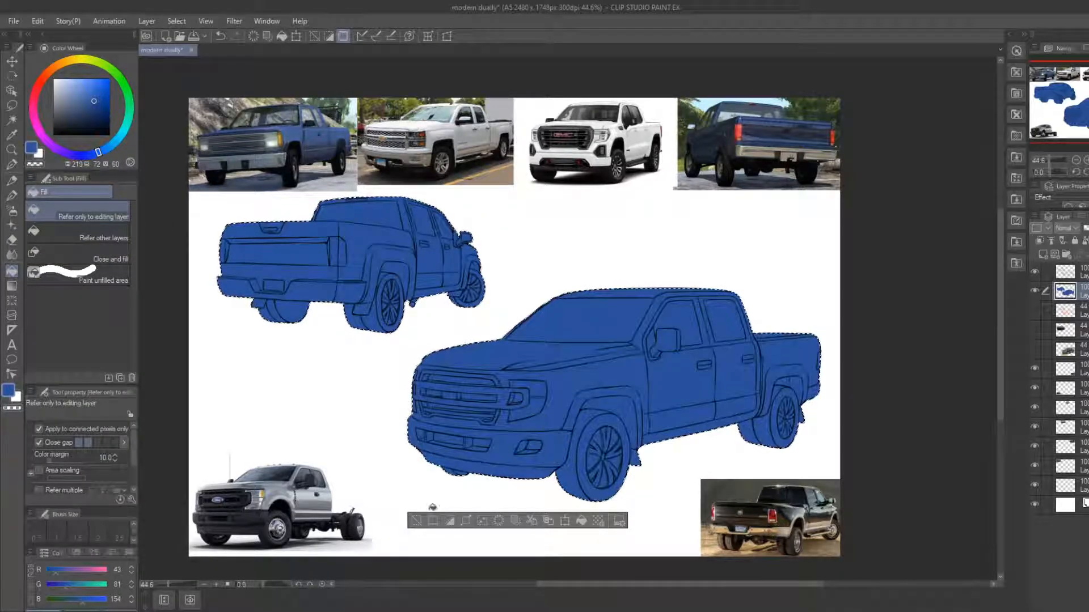
click(417, 522)
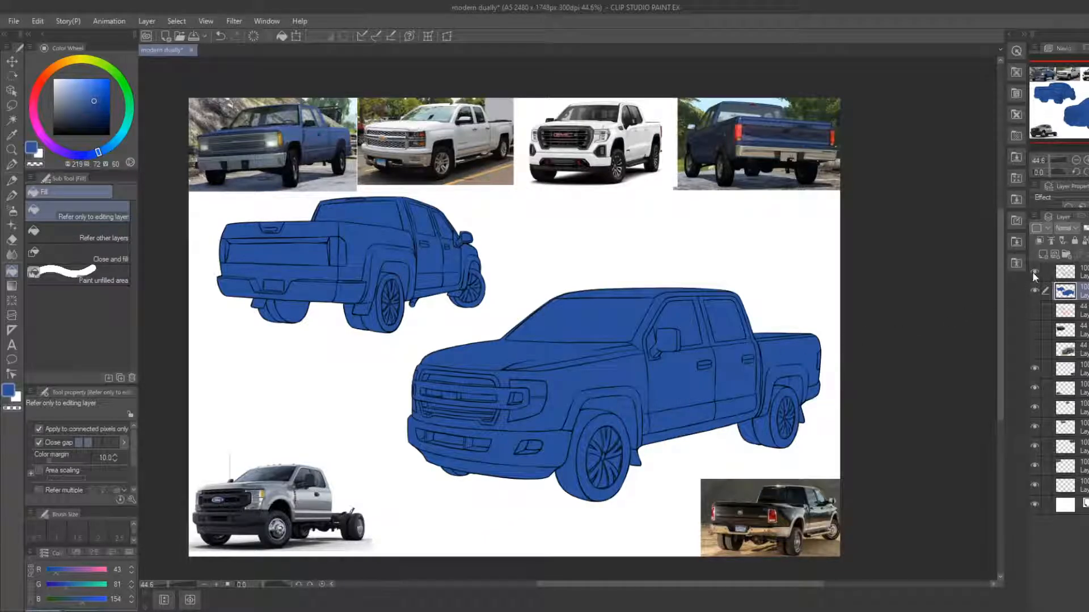
Add a new layer clipped to the blue base and choose a near-black grey
click(1042, 255)
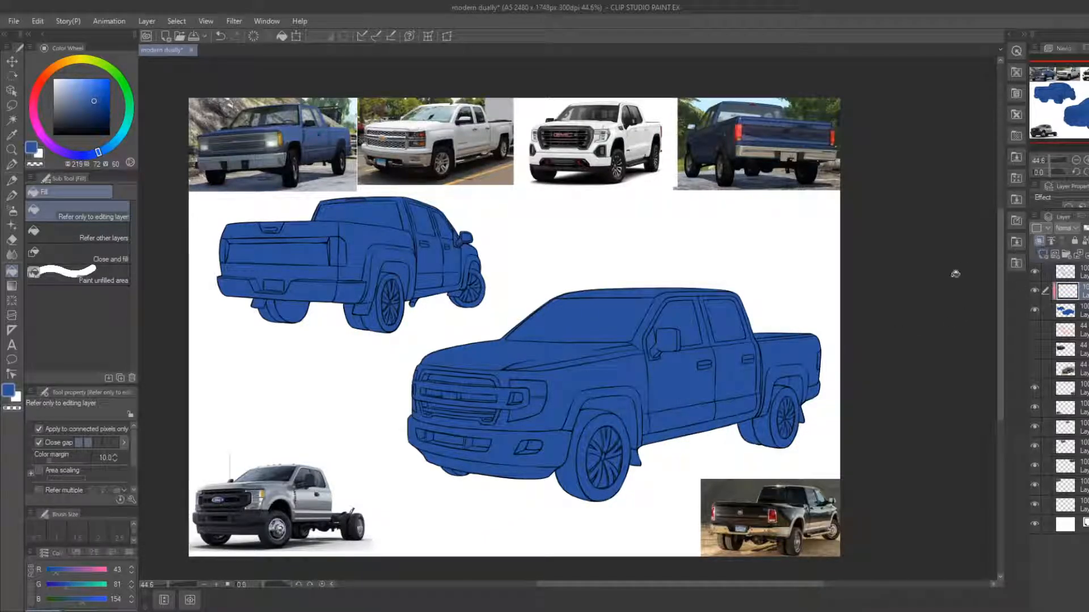
drag(553, 415, 515, 399)
click(63, 126)
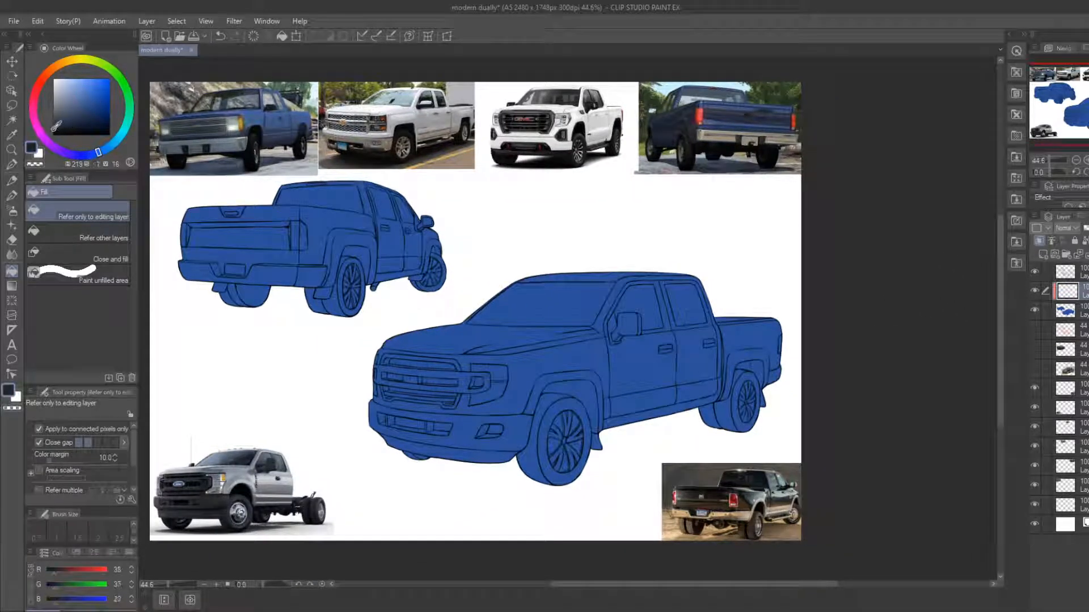
click(53, 128)
Undo the full-silhouette dark fill and fill only the front view's wheel arches with RGB 16 near-black, referring to other layers
click(634, 416)
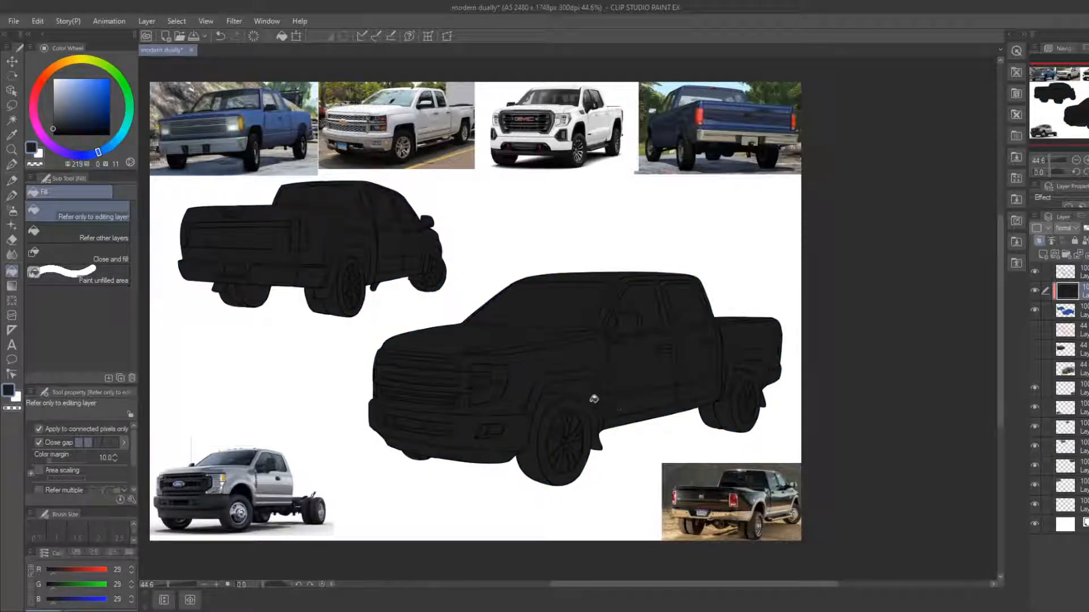
key(ctrl+z)
click(79, 232)
click(582, 392)
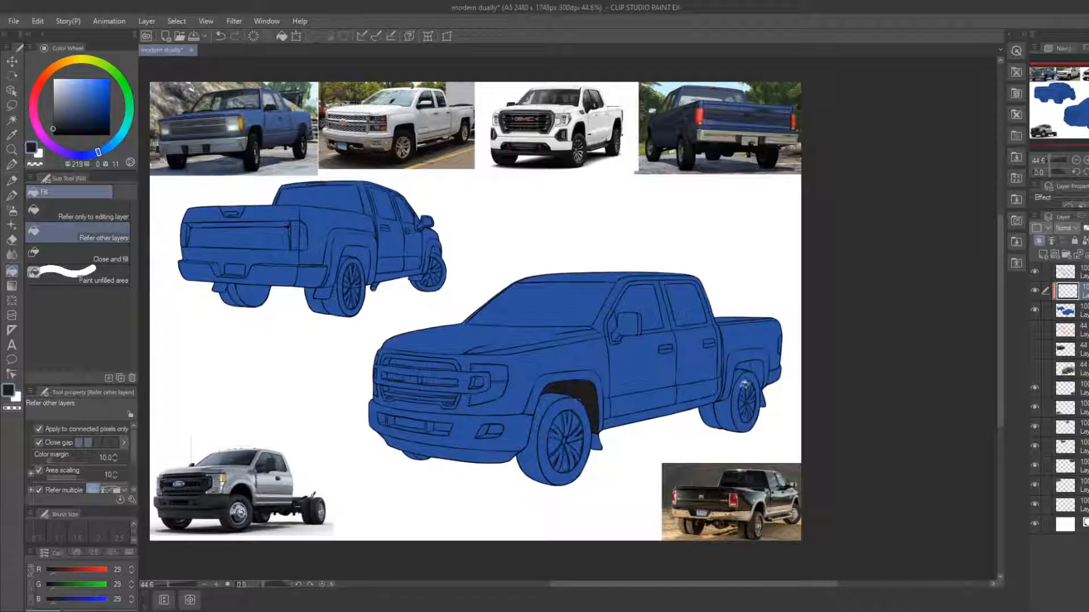
click(54, 129)
click(581, 396)
click(760, 372)
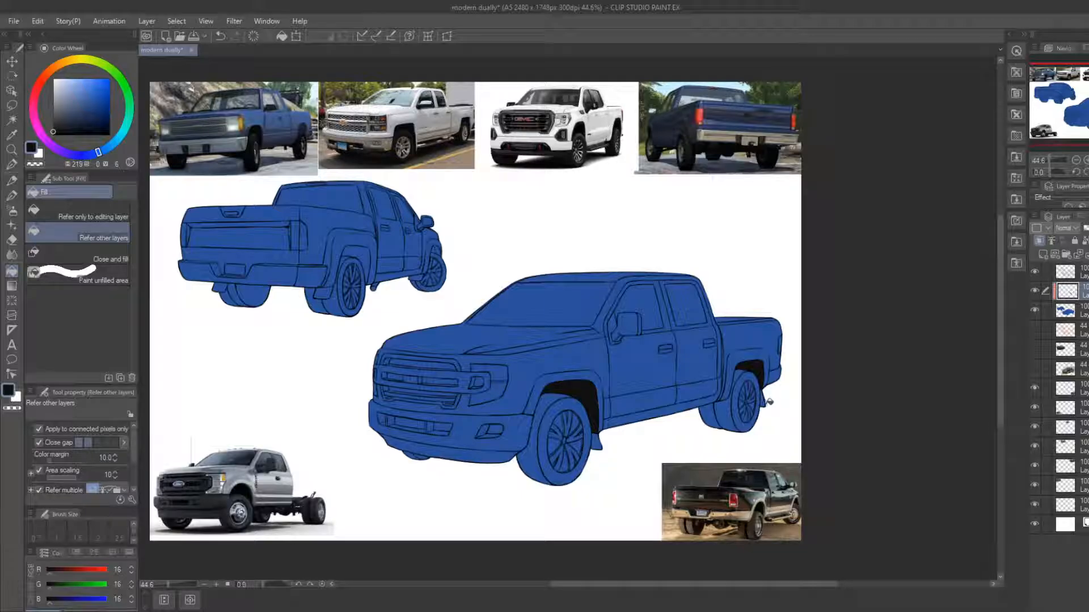
Fill the mud flaps, the rear view's near wheel arch and the inner side of its far tyre with near-black
click(599, 445)
click(359, 259)
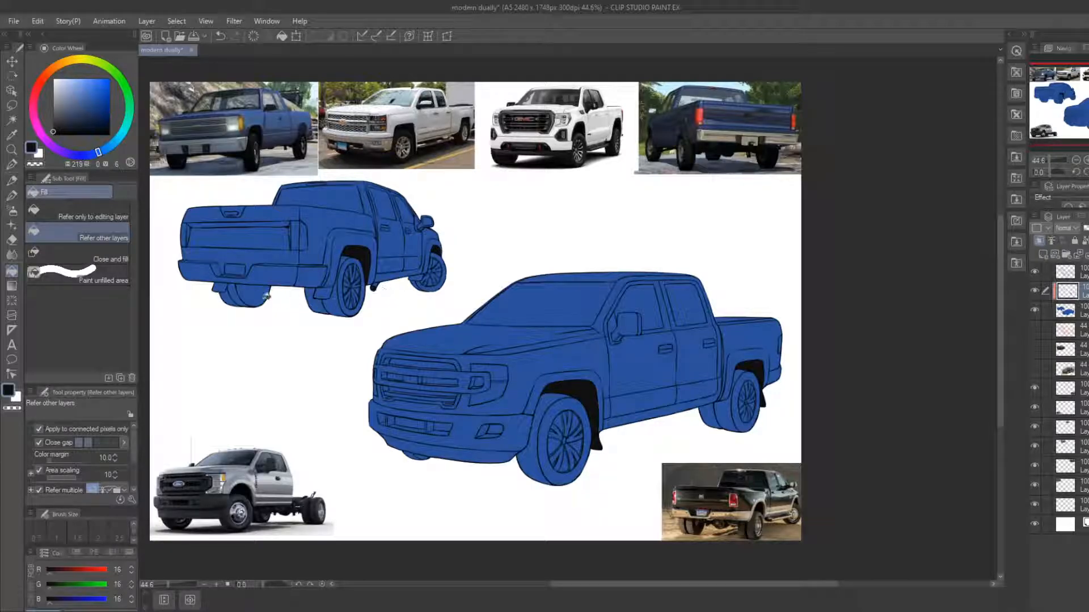
click(224, 287)
click(321, 292)
drag(436, 472, 434, 464)
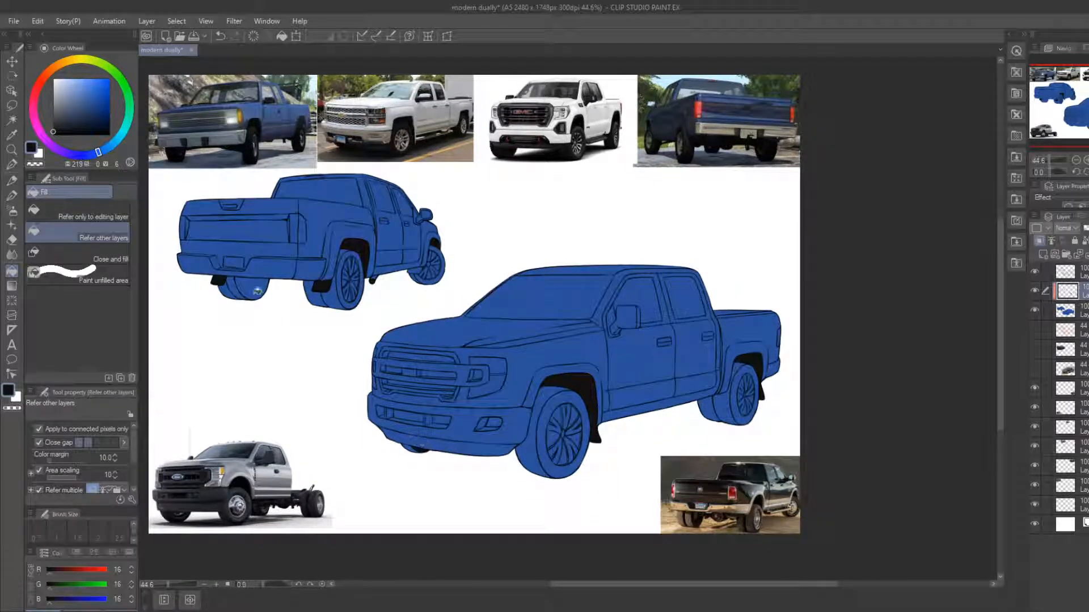
click(257, 291)
Fill the gaps between the spokes of the front view's front wheel with near-black
drag(588, 377, 553, 370)
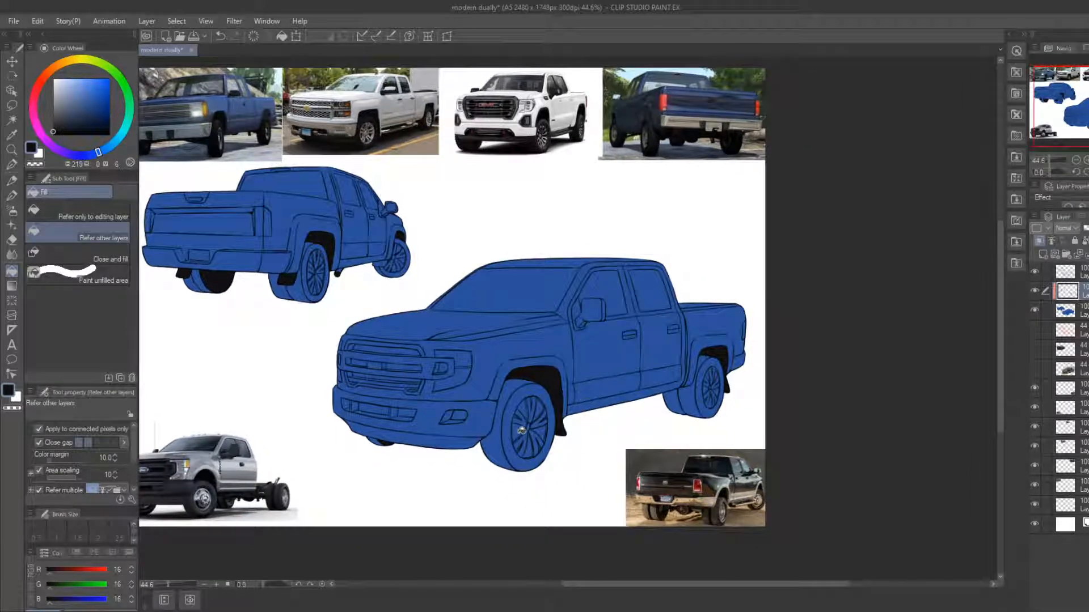
click(521, 431)
click(519, 420)
click(528, 409)
click(541, 413)
click(544, 431)
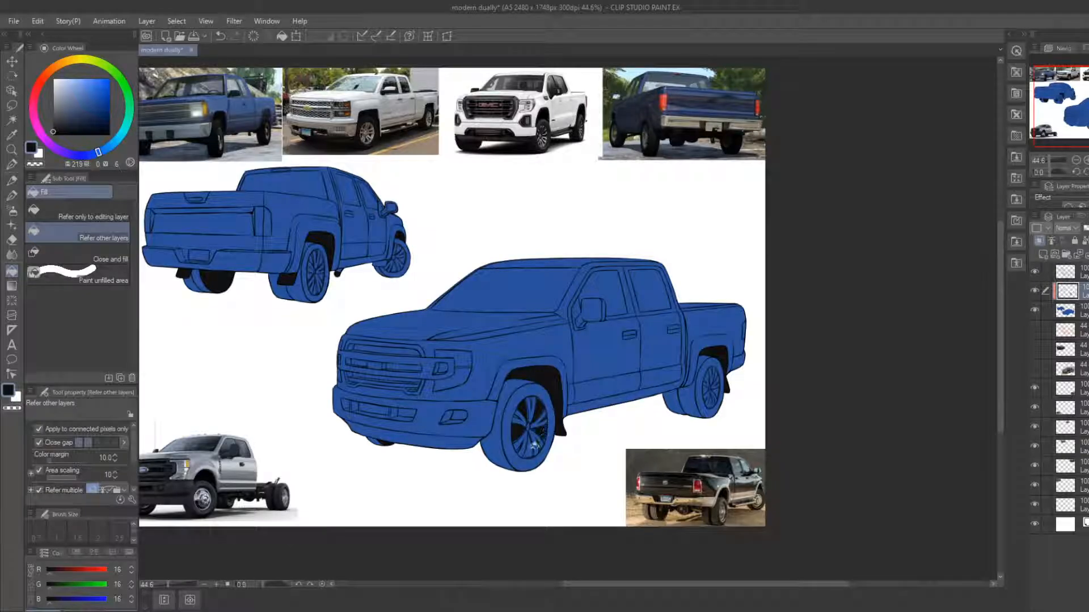
click(535, 446)
Fill the spoke gaps of the rear view's front wheel with near-black
click(13, 150)
drag(330, 259, 368, 259)
drag(342, 258, 310, 291)
click(12, 240)
click(12, 271)
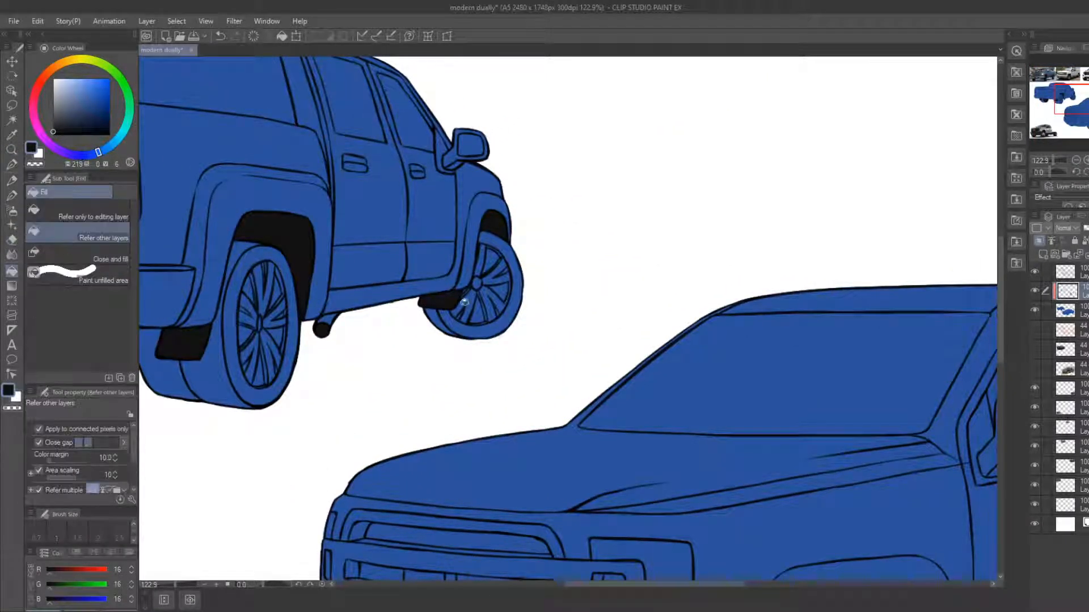
click(481, 311)
click(503, 287)
click(491, 258)
Fill the spoke gaps of the rear view's near rear wheel with near-black, then switch to the G-pen
click(280, 334)
click(278, 292)
click(252, 289)
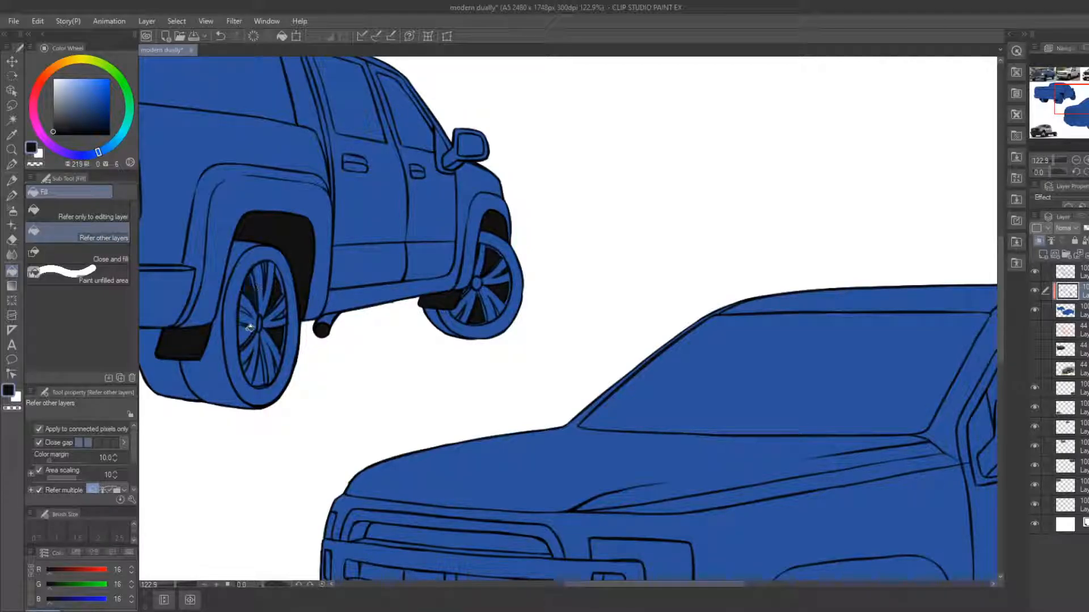
click(246, 338)
click(258, 370)
key(p)
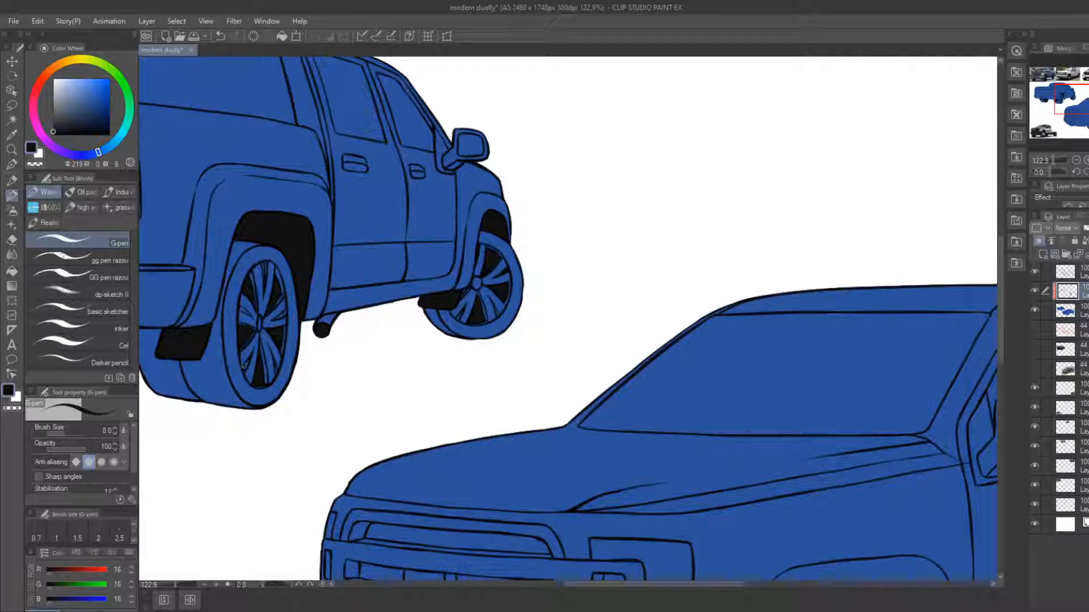
With the Cel brush at size 8.3, touch up the near-black spoke gaps on the rear view's wheels
click(68, 343)
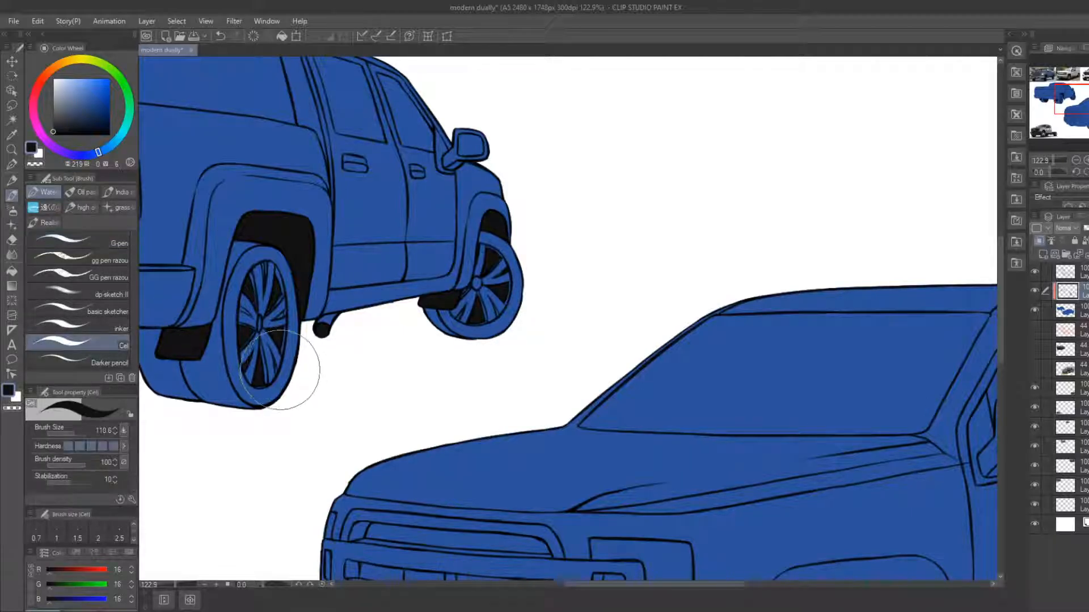
drag(73, 427, 64, 431)
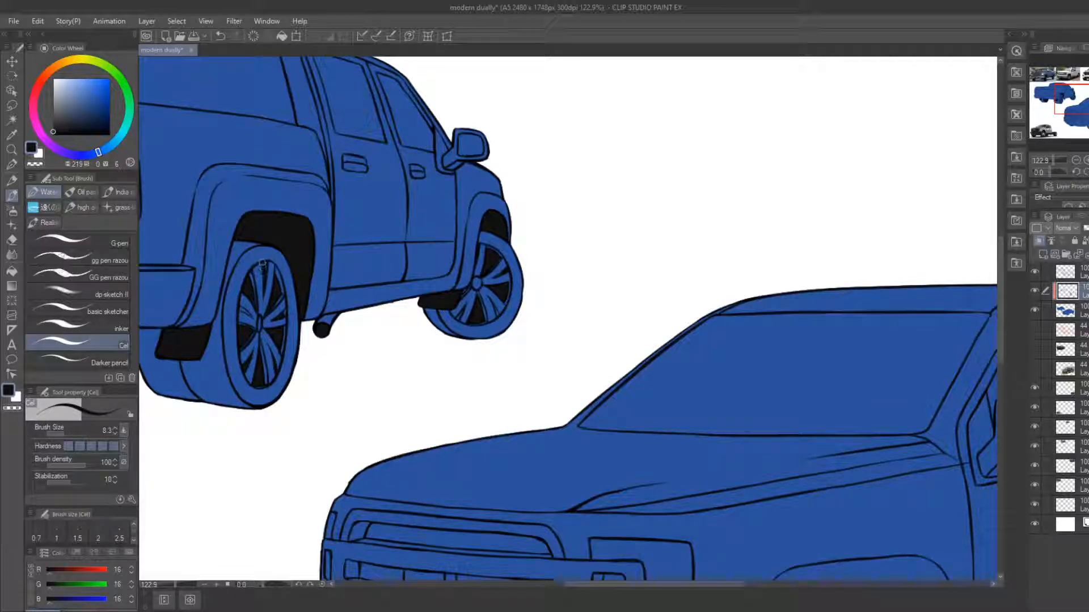
drag(401, 341, 412, 350)
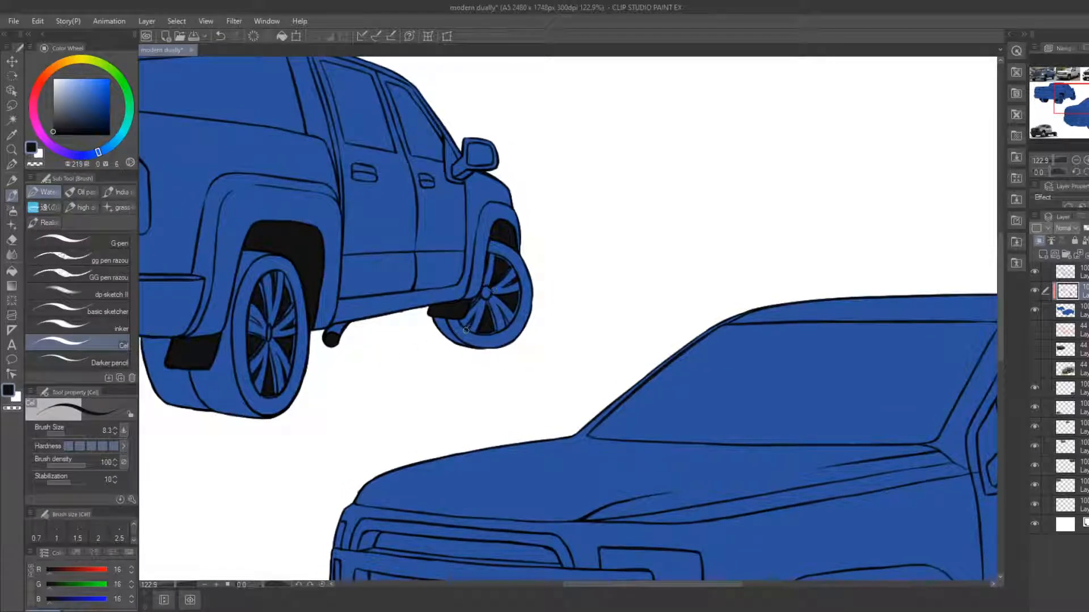
key(e)
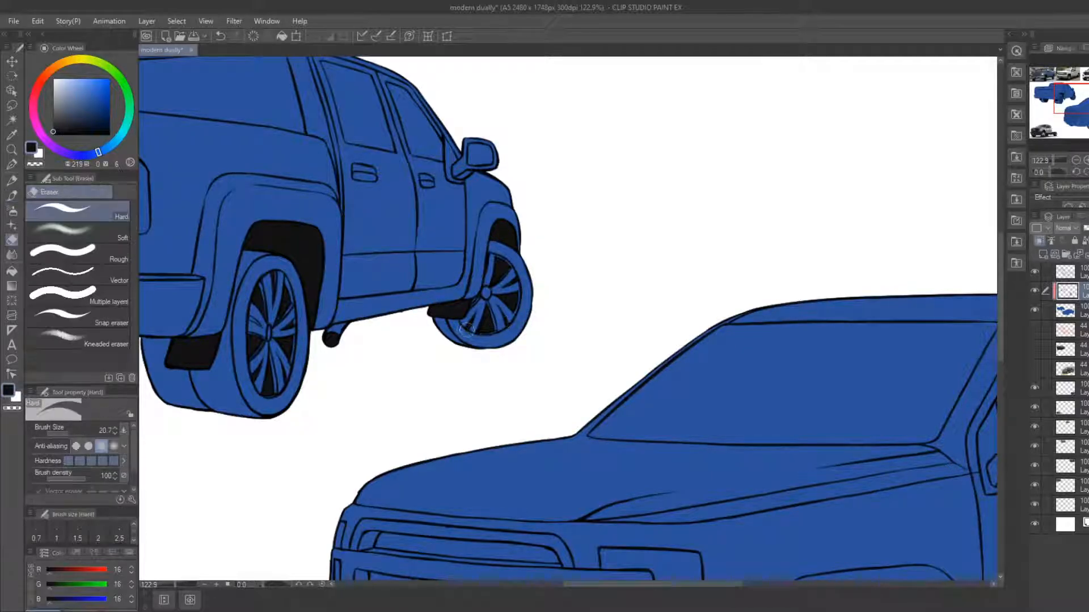
key(b)
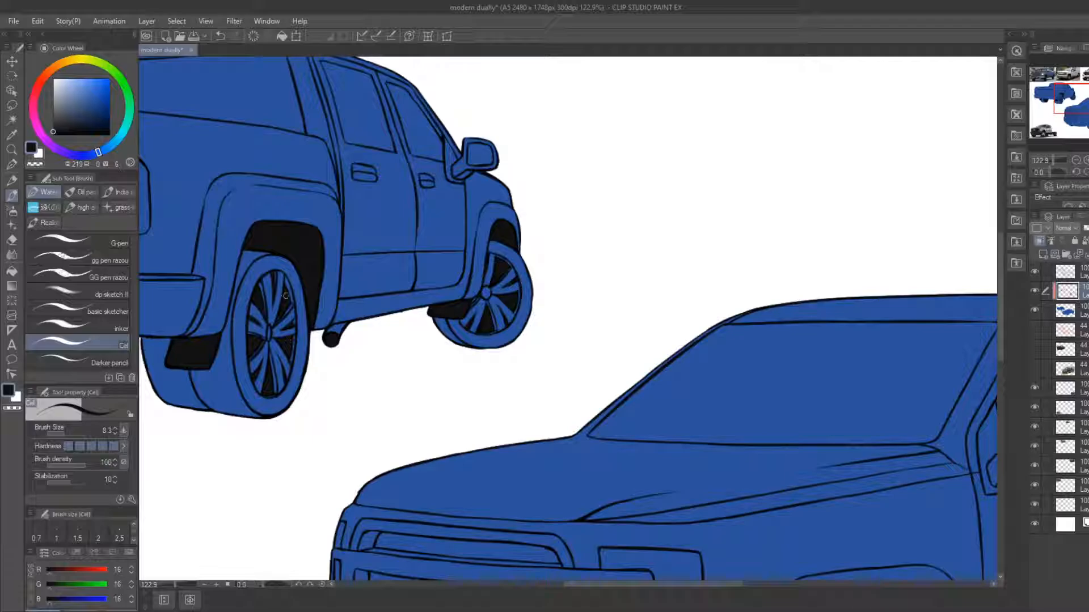
drag(362, 383, 316, 326)
drag(457, 431, 302, 253)
drag(444, 402, 376, 301)
mouse_move(449, 350)
mouse_down()
mouse_move(467, 358)
mouse_move(277, 312)
mouse_up()
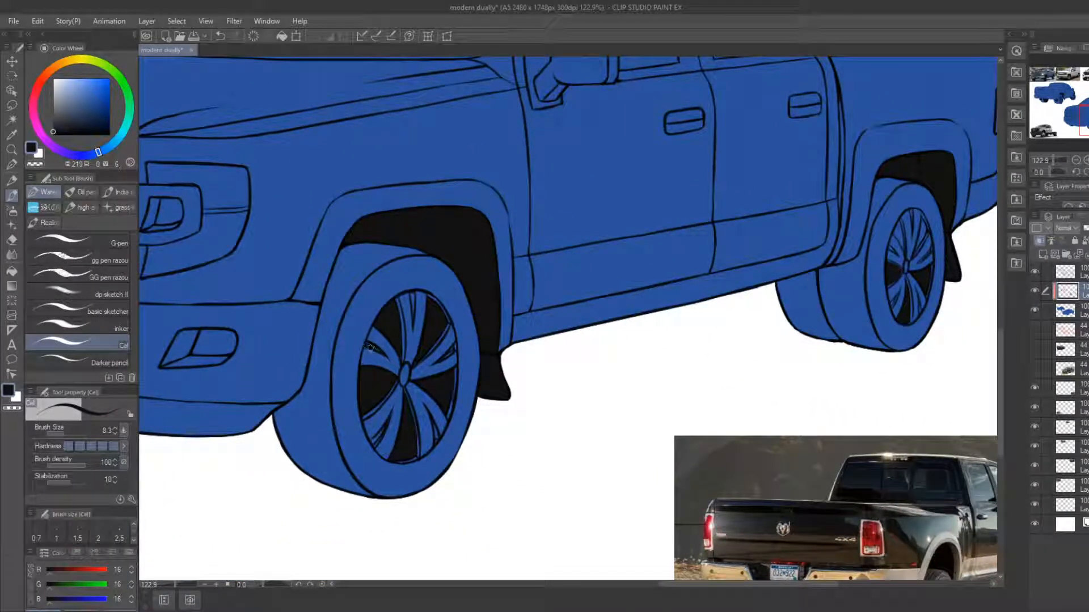
Paint the remaining blue slivers between the spokes of the front view's front and rear wheels near-black
drag(412, 295, 413, 313)
drag(544, 378, 407, 372)
drag(647, 362, 357, 408)
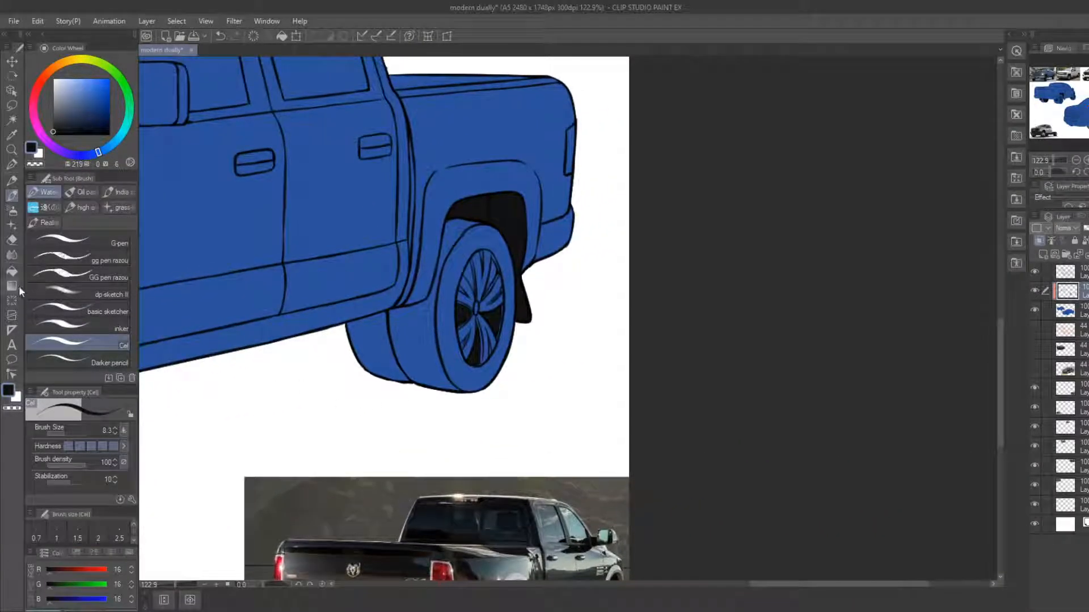
click(12, 271)
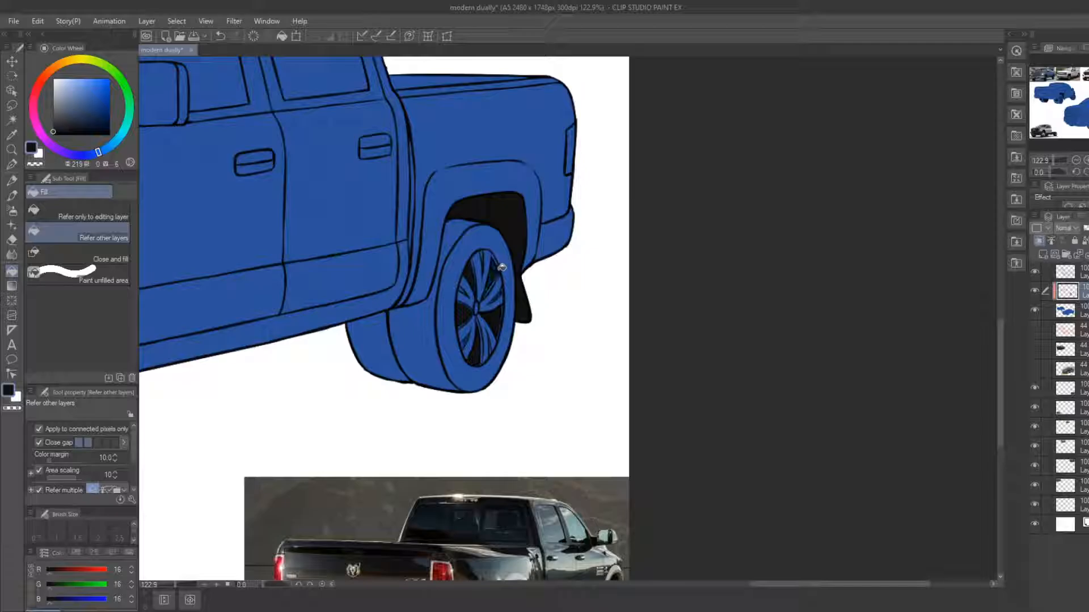
key(b)
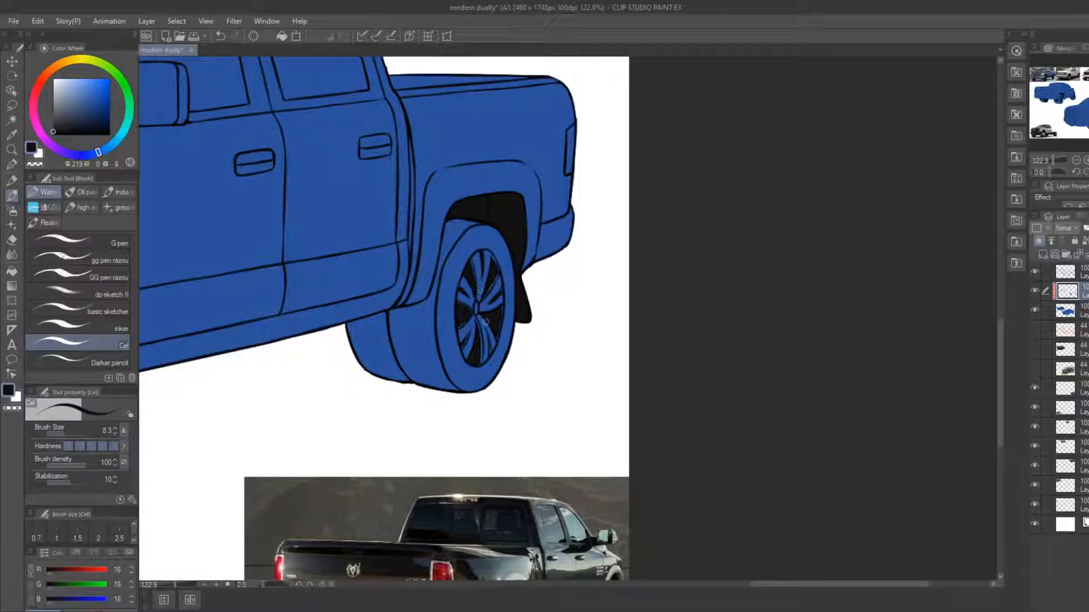
drag(427, 341, 491, 338)
drag(345, 348, 443, 347)
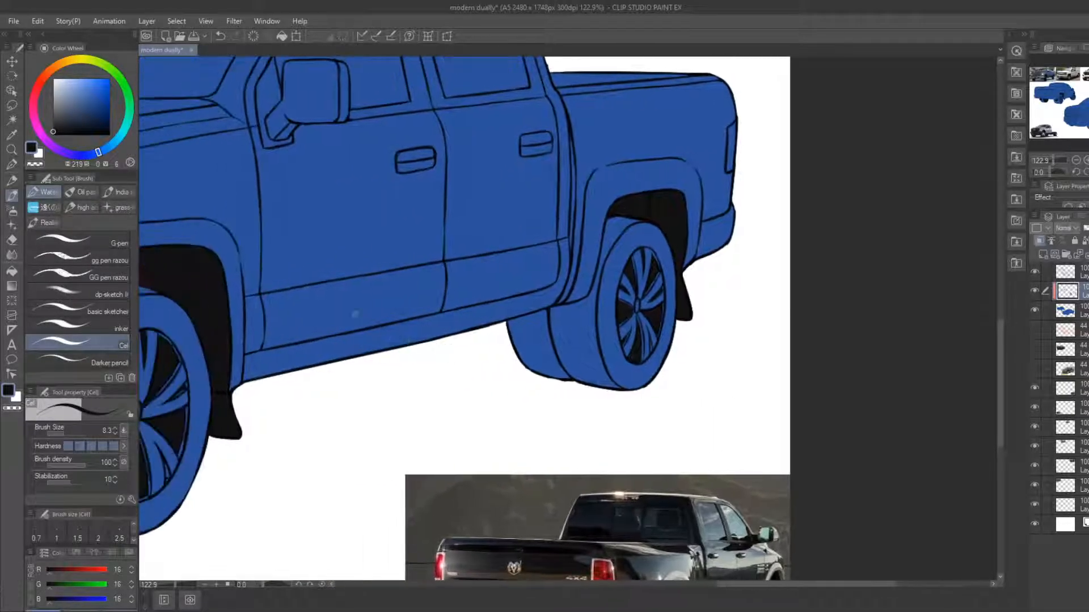
Fill the lower openings of the front view's bumper with near-black, referring to other layers
key(ctrl+space)
drag(396, 289, 341, 288)
drag(384, 282, 516, 287)
drag(507, 295, 544, 293)
drag(461, 276, 495, 275)
click(12, 271)
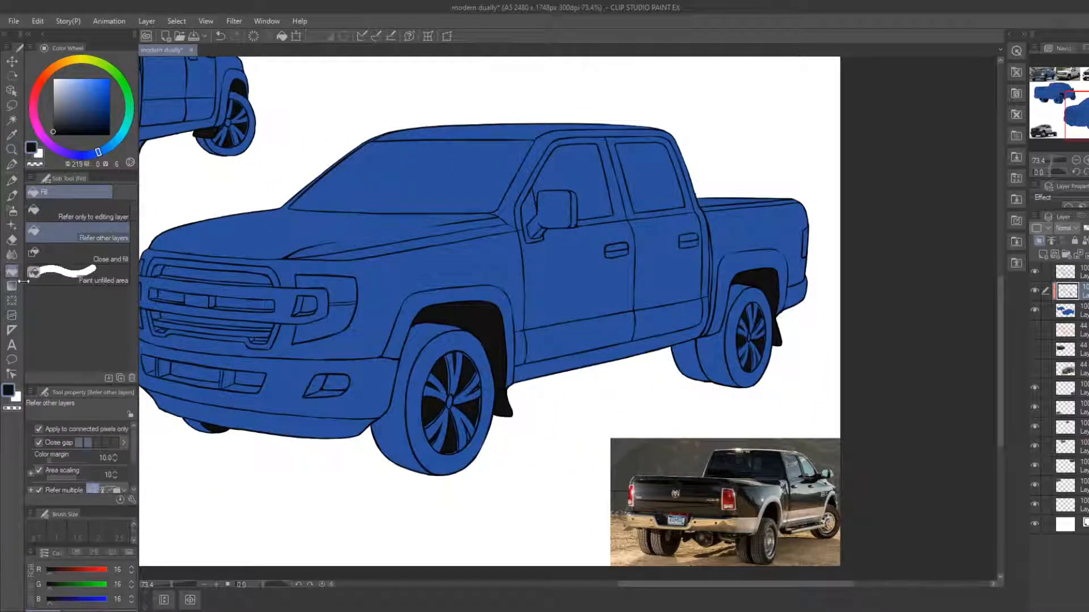
drag(242, 384, 335, 362)
click(288, 350)
click(344, 355)
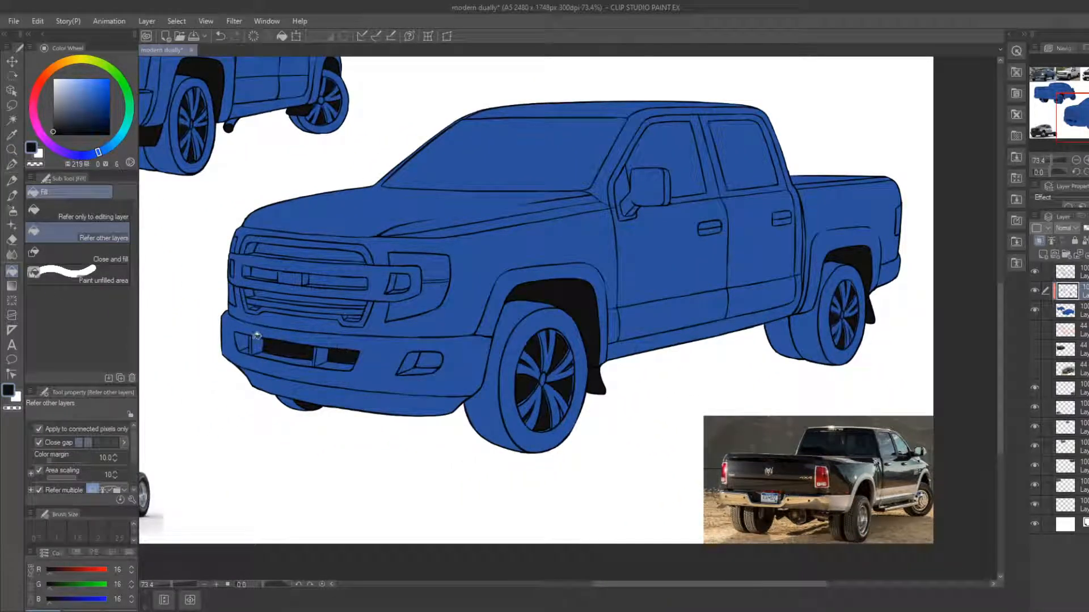
drag(469, 311, 530, 322)
Fill the front view's middle and lower grille openings and the inner headlight recess with near-black, brushing in the small corners
click(394, 289)
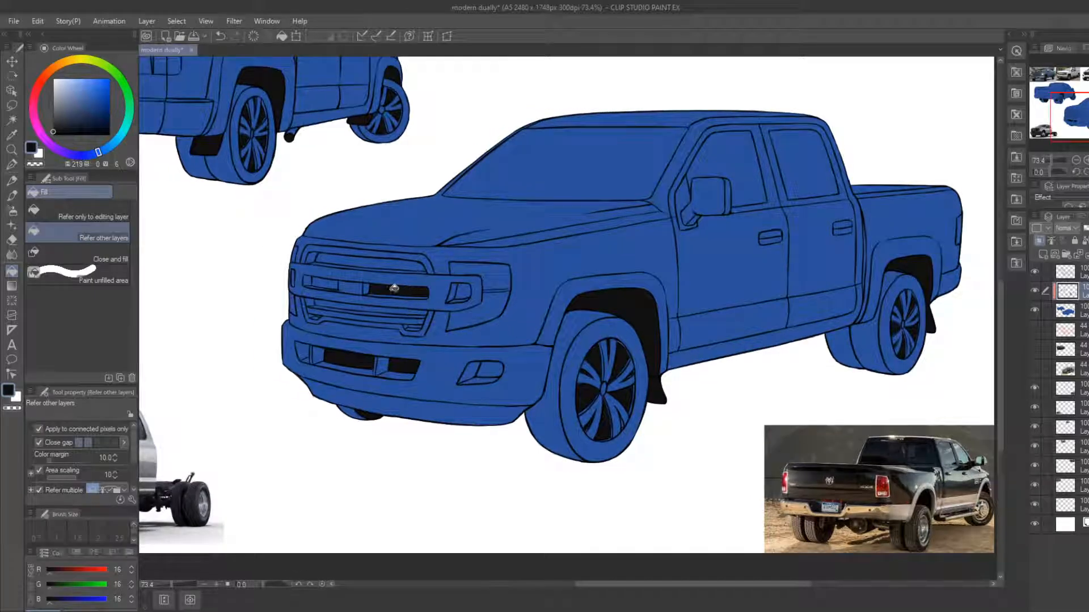
click(334, 283)
click(467, 293)
click(354, 310)
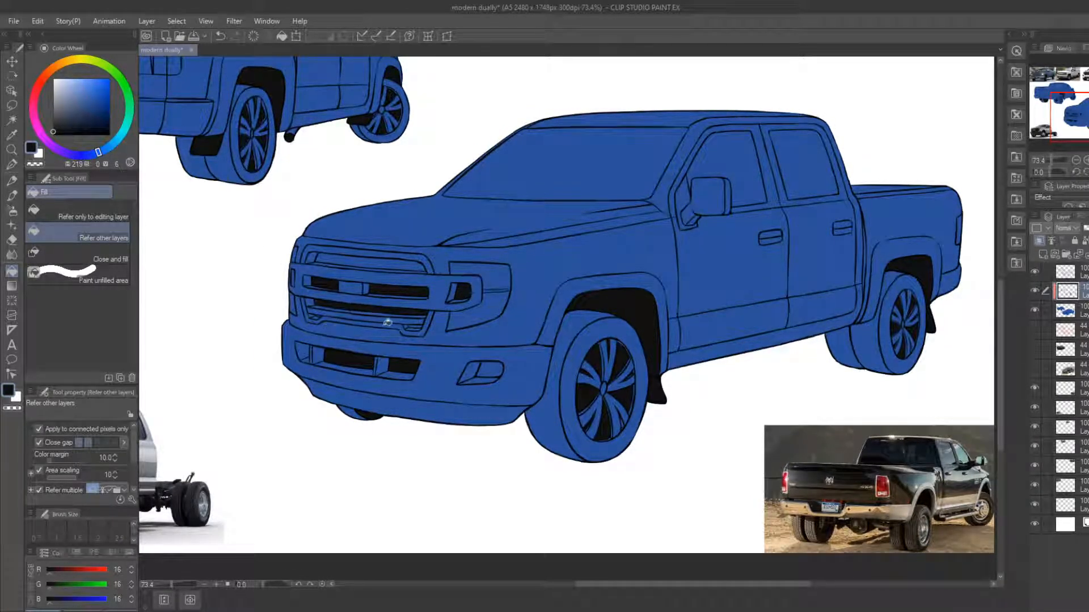
key(b)
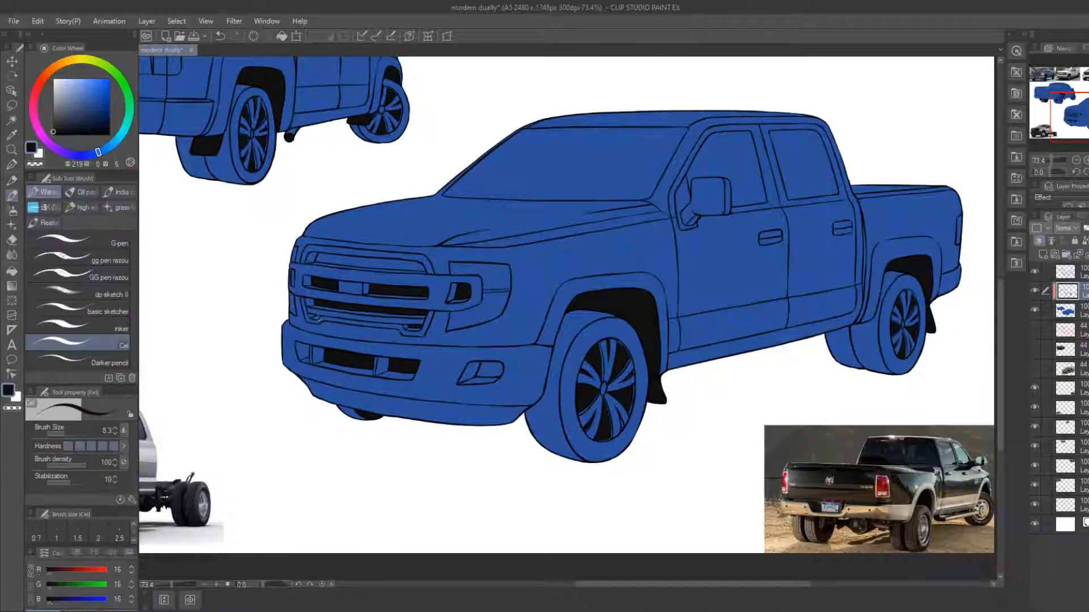
drag(316, 316, 322, 318)
drag(411, 330, 392, 335)
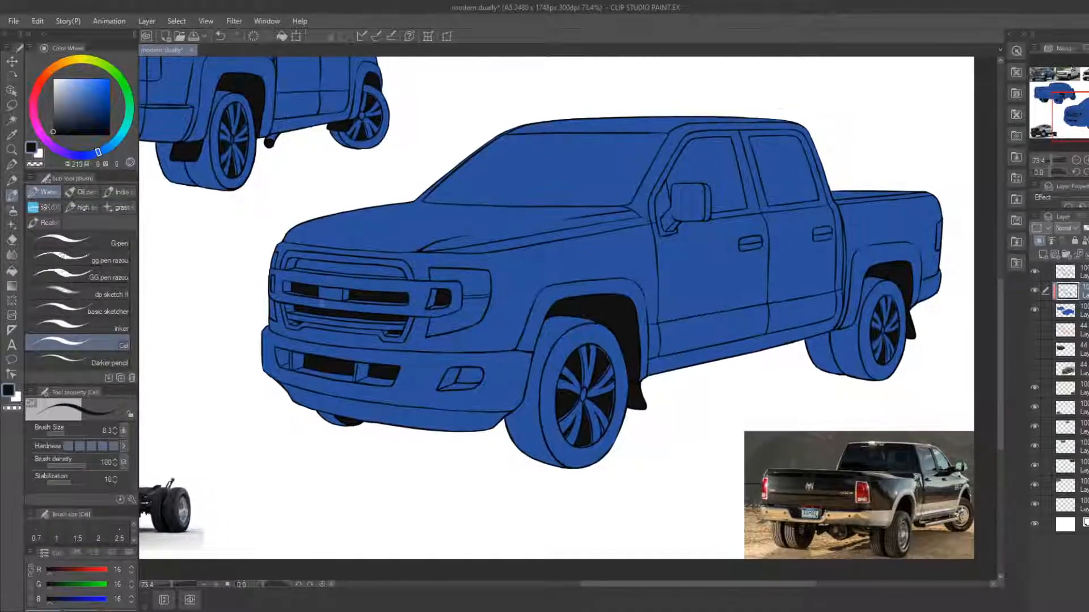
Fill the front view's upper grille opening and the door handles of both trucks with near-black
click(14, 273)
scroll(442, 272, right, 3)
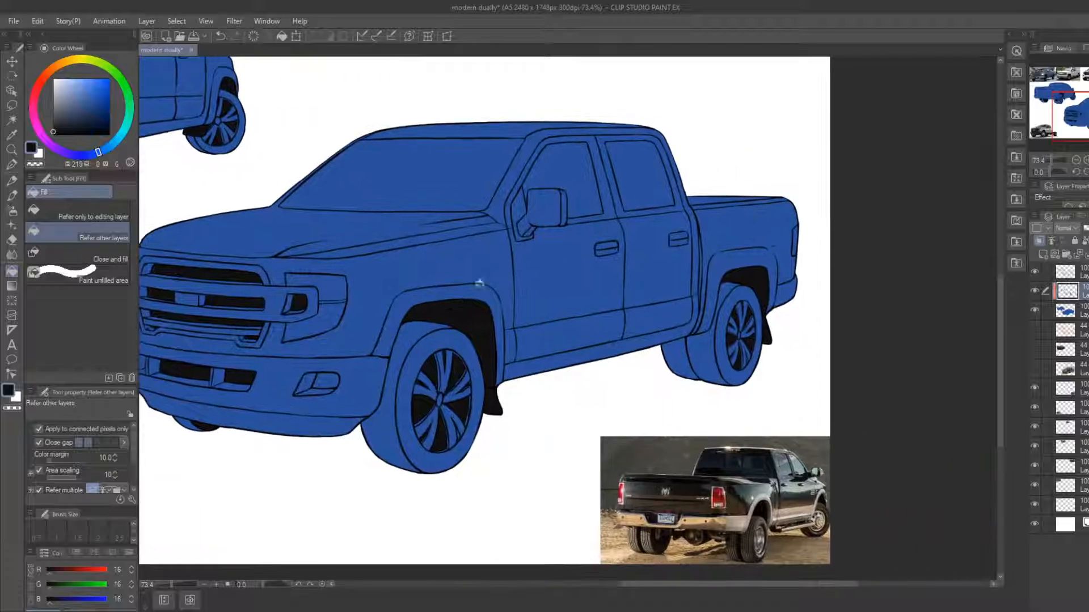
click(680, 241)
click(615, 251)
drag(404, 341, 766, 428)
click(517, 139)
click(545, 141)
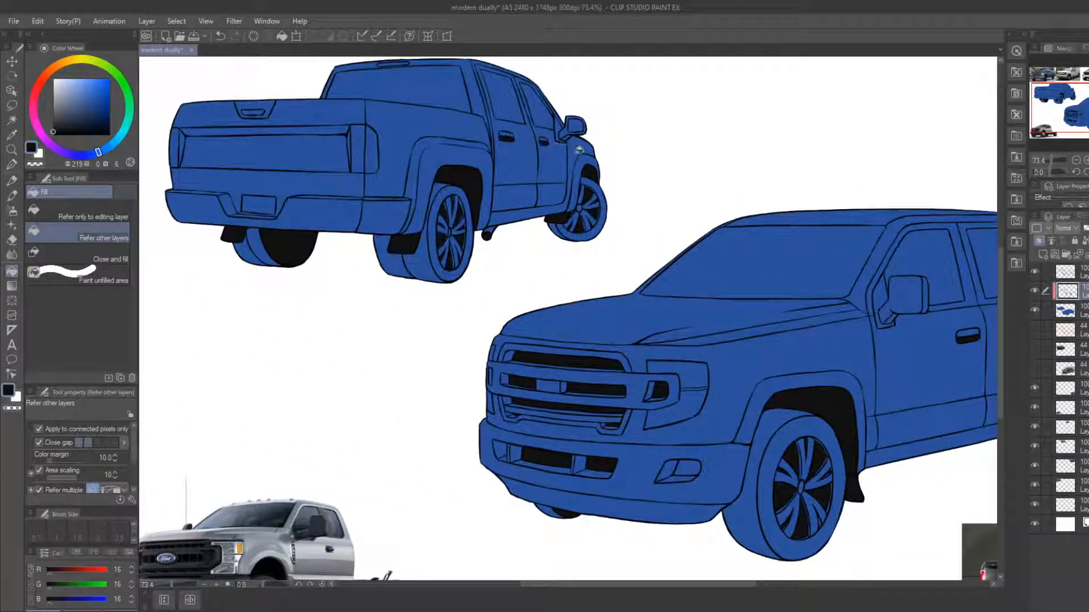
drag(515, 229, 497, 321)
Sample the body blue, lighten it to RGB 50, 92, 170 and fill the rear view's back window with it
key(ctrl+space)
drag(345, 318, 331, 309)
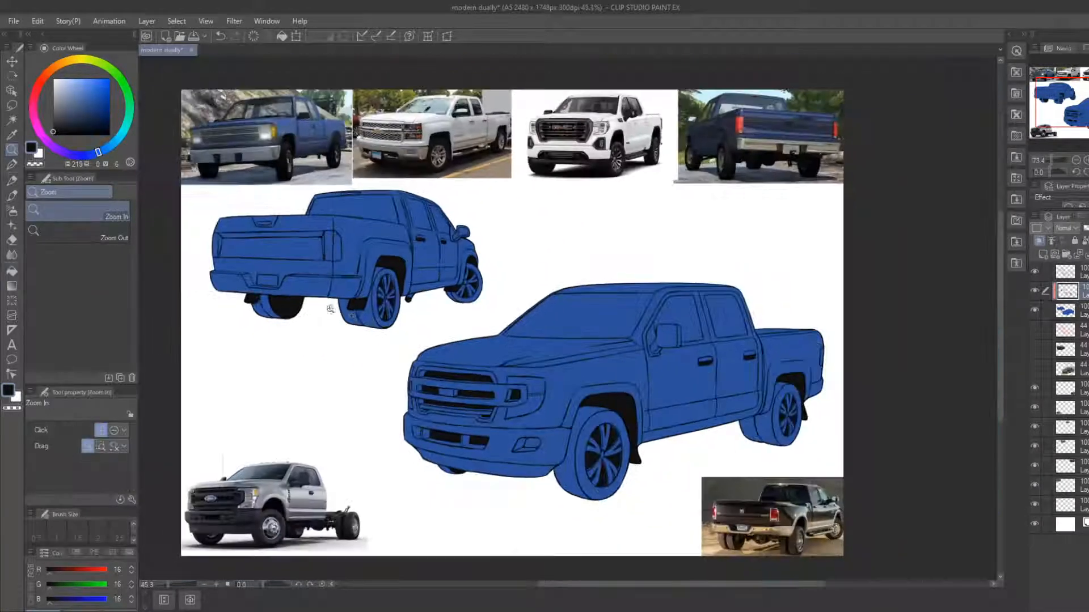
drag(431, 333, 404, 269)
drag(357, 221, 392, 287)
key(b)
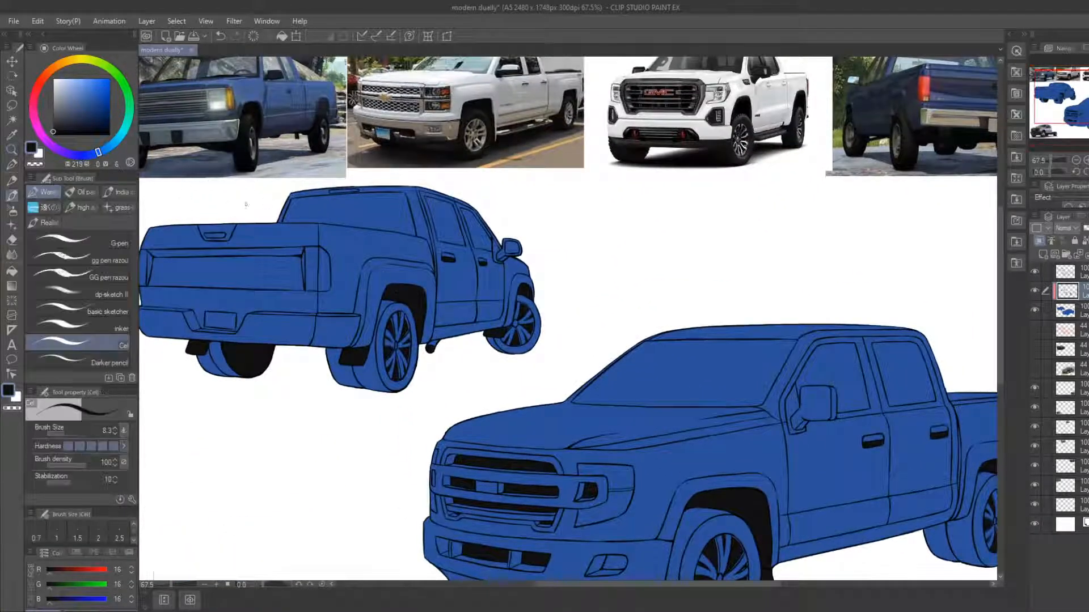
alt+click(312, 213)
drag(87, 83, 96, 87)
click(81, 97)
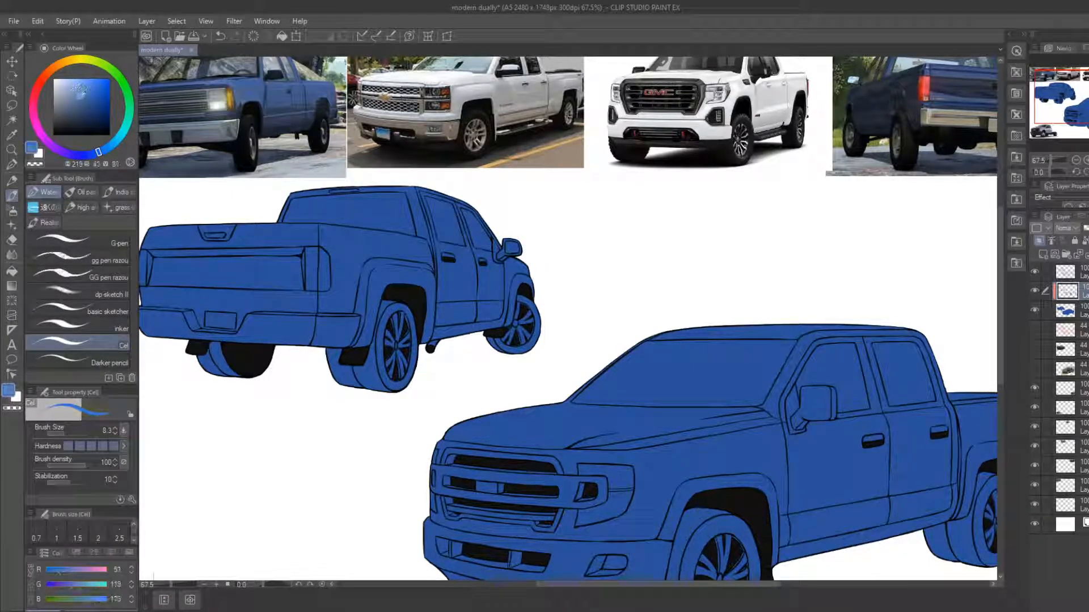
click(11, 271)
click(346, 214)
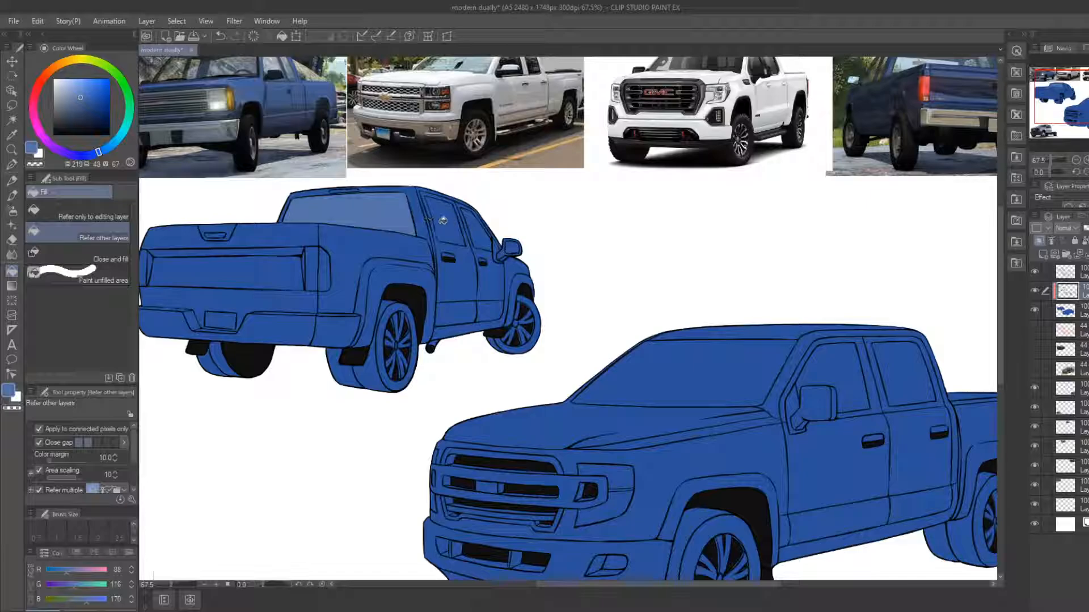
click(92, 98)
click(416, 211)
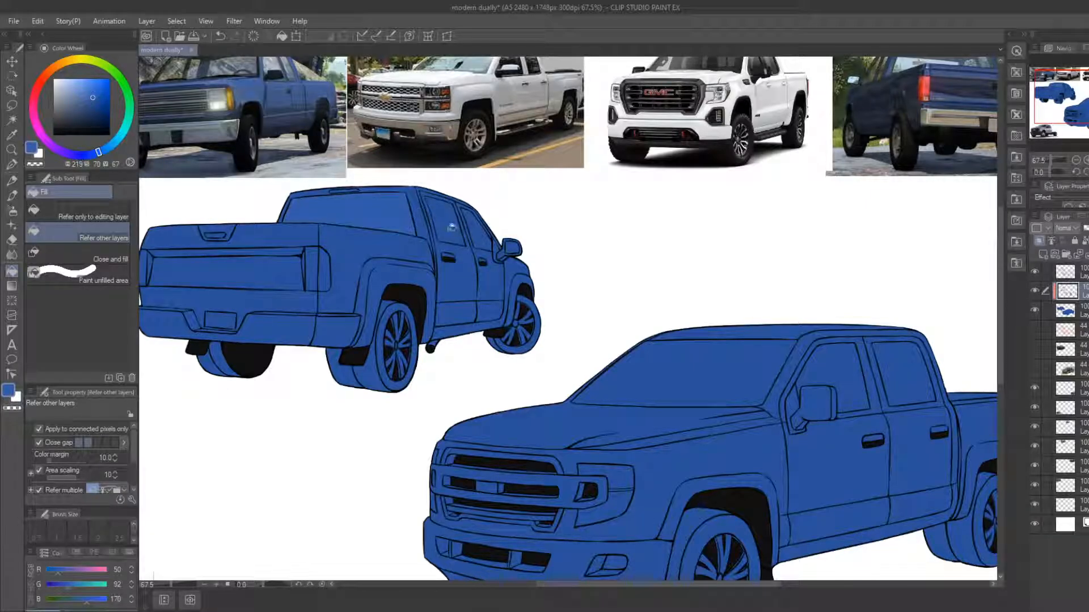
Fill the side windows of both trucks and the front-view truck's windshield with blue, RGB 50, 92, 170
click(452, 228)
click(480, 234)
drag(539, 307, 483, 283)
drag(592, 315, 510, 269)
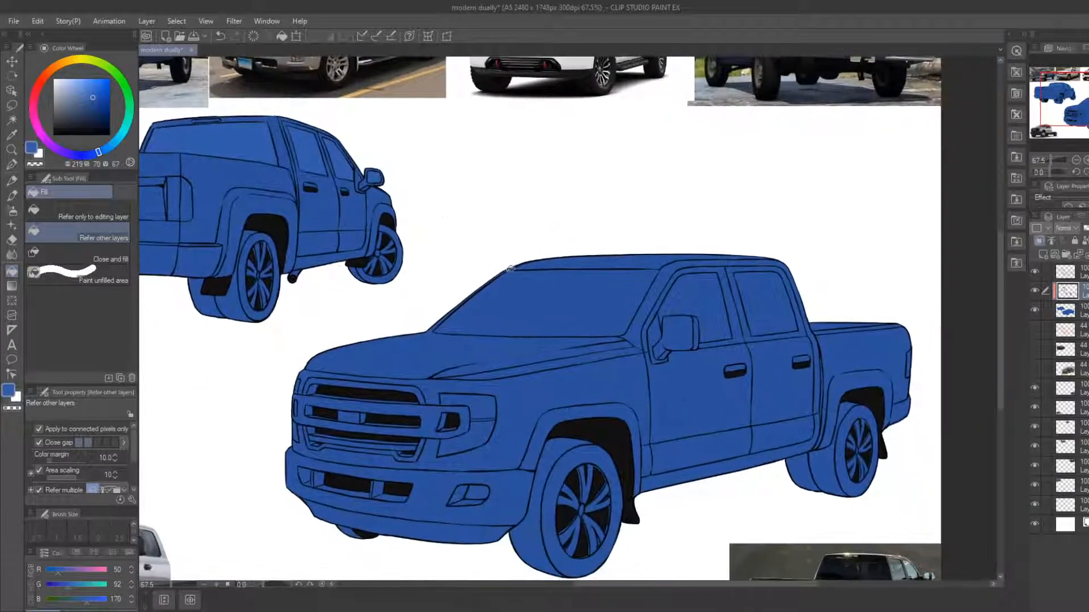
click(561, 305)
click(696, 307)
click(774, 302)
drag(719, 363, 652, 291)
Add a layer above the window-colour layer and fill the rear-view truck's bumper with grey sampled from the front of the blue pickup reference photo
click(12, 150)
drag(283, 265, 437, 272)
drag(437, 271, 379, 353)
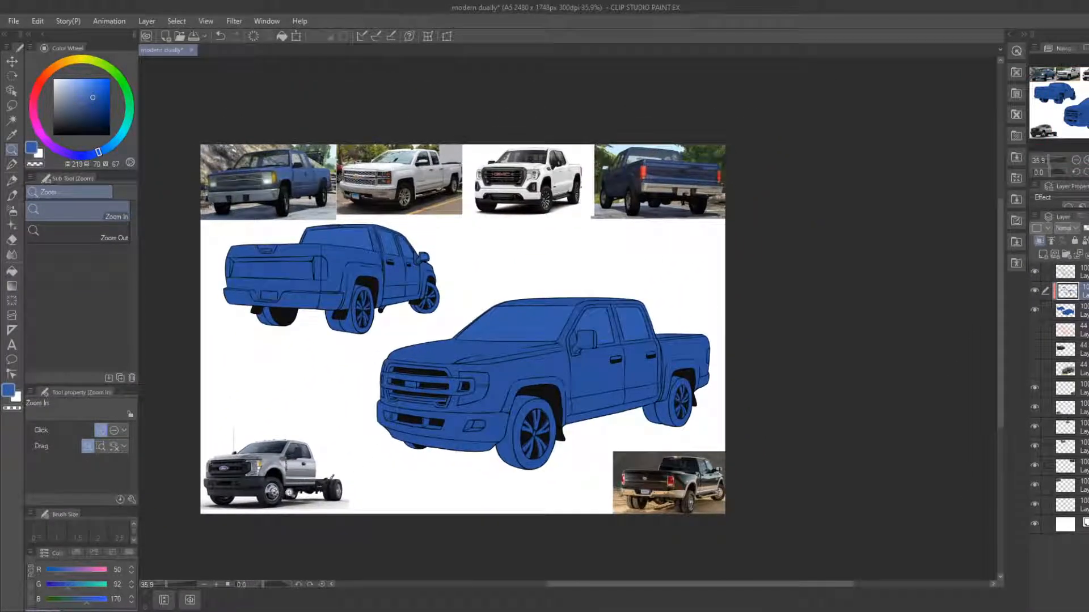
drag(524, 487, 496, 486)
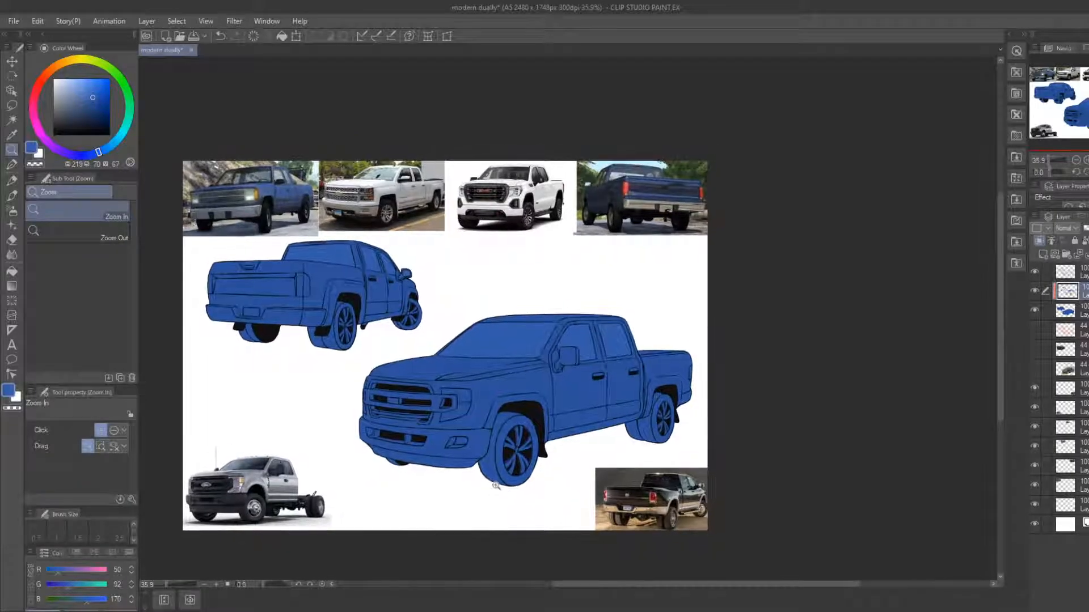
mouse_move(239, 500)
mouse_down()
mouse_move(306, 502)
mouse_move(250, 504)
mouse_up()
drag(357, 499, 321, 517)
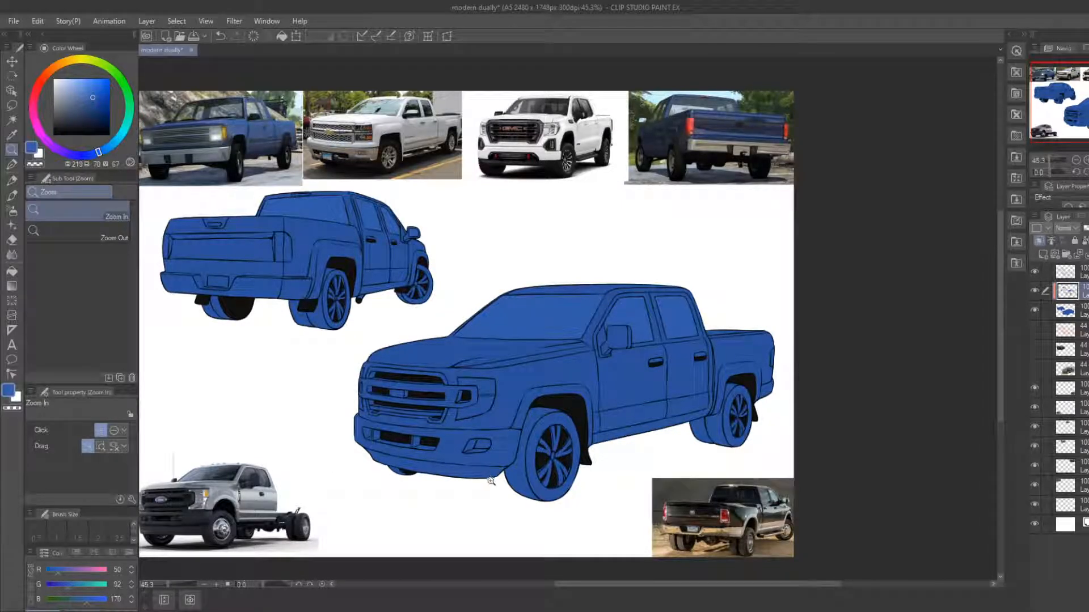
drag(503, 493, 529, 509)
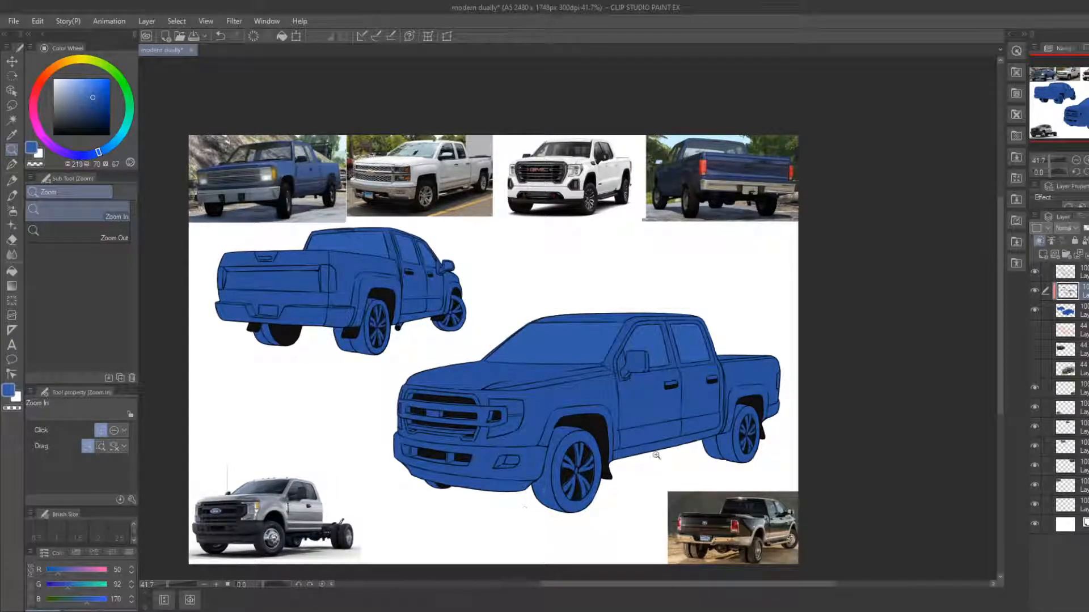
click(1043, 254)
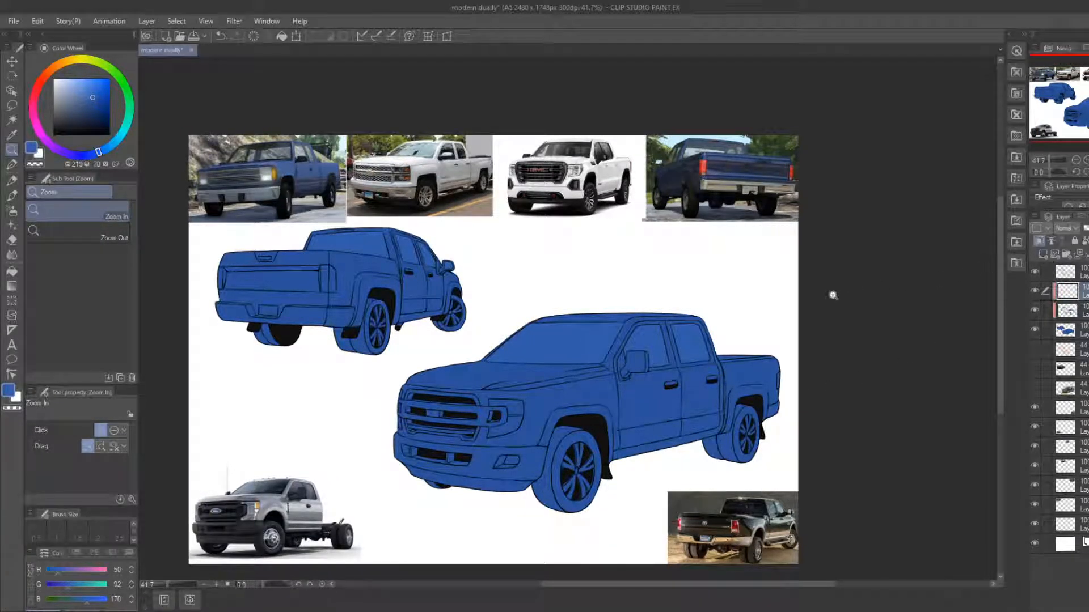
key(b)
alt+click(268, 187)
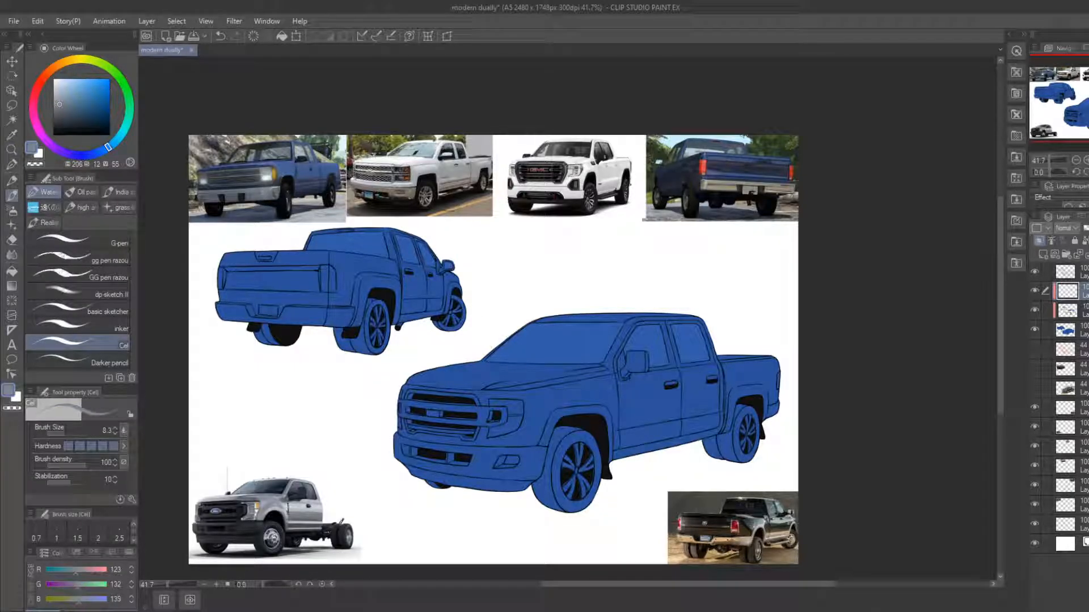
click(12, 271)
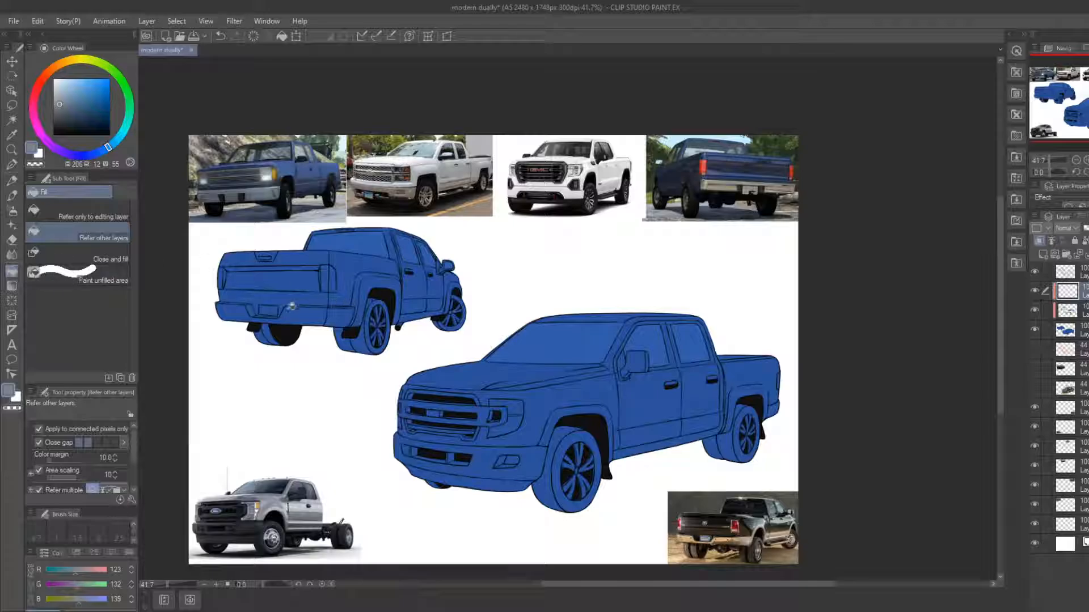
click(292, 307)
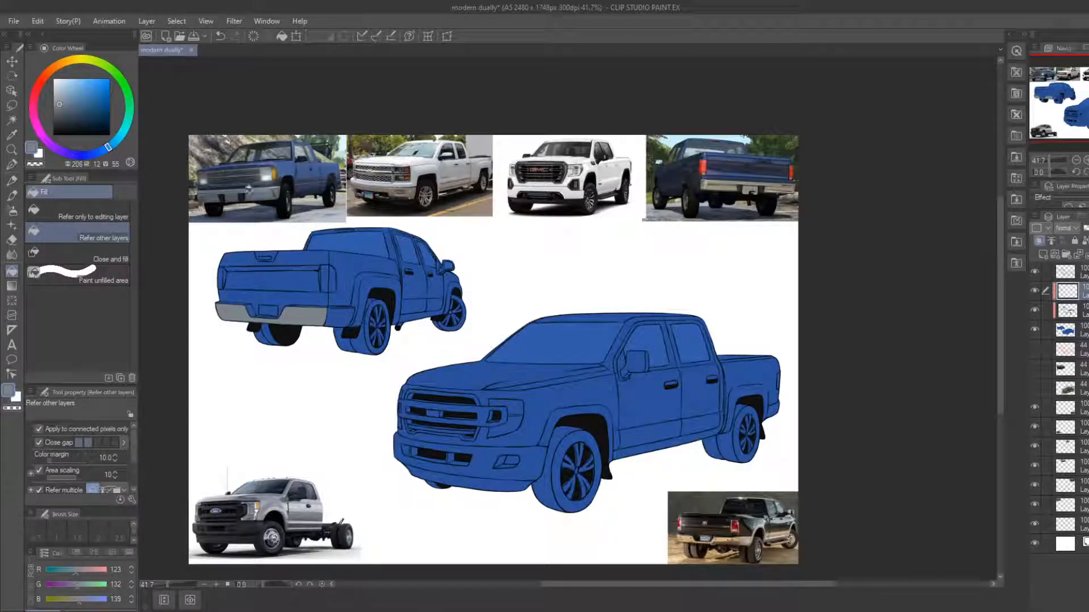
Sample a blue-grey from the blue pickup photo and fill the rear bumper's top surfaces and the recess around the licence plate
alt+click(265, 185)
click(13, 151)
drag(221, 295, 298, 323)
click(14, 272)
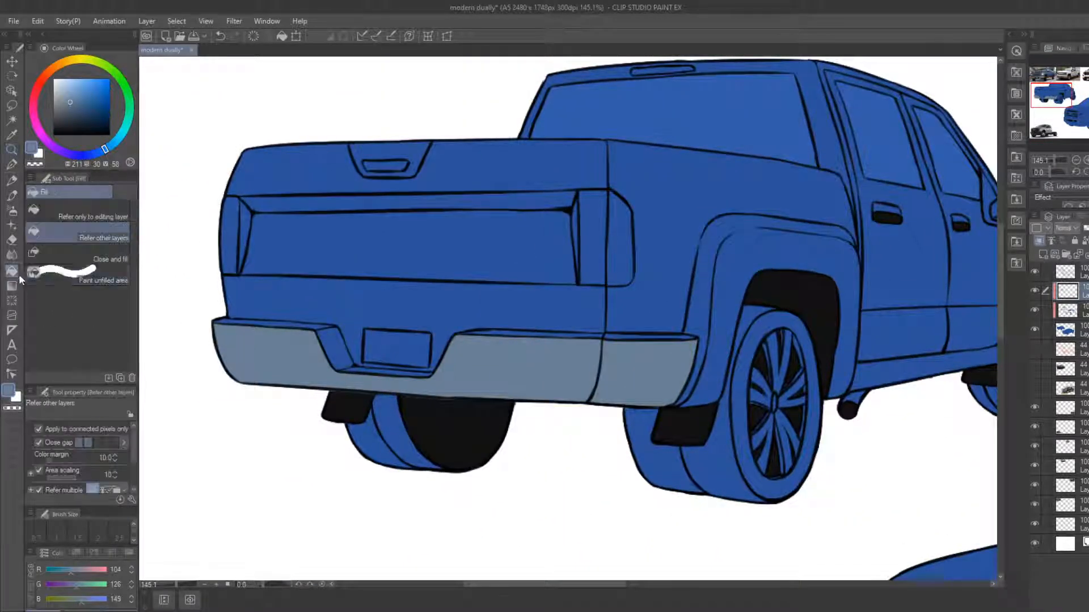
click(339, 343)
click(391, 370)
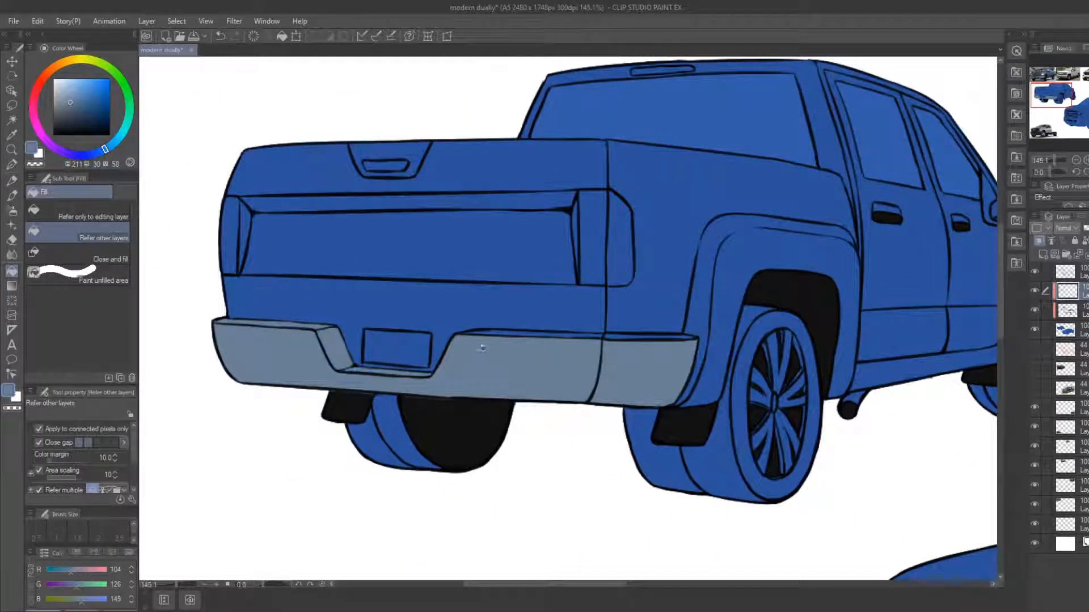
click(507, 334)
click(629, 337)
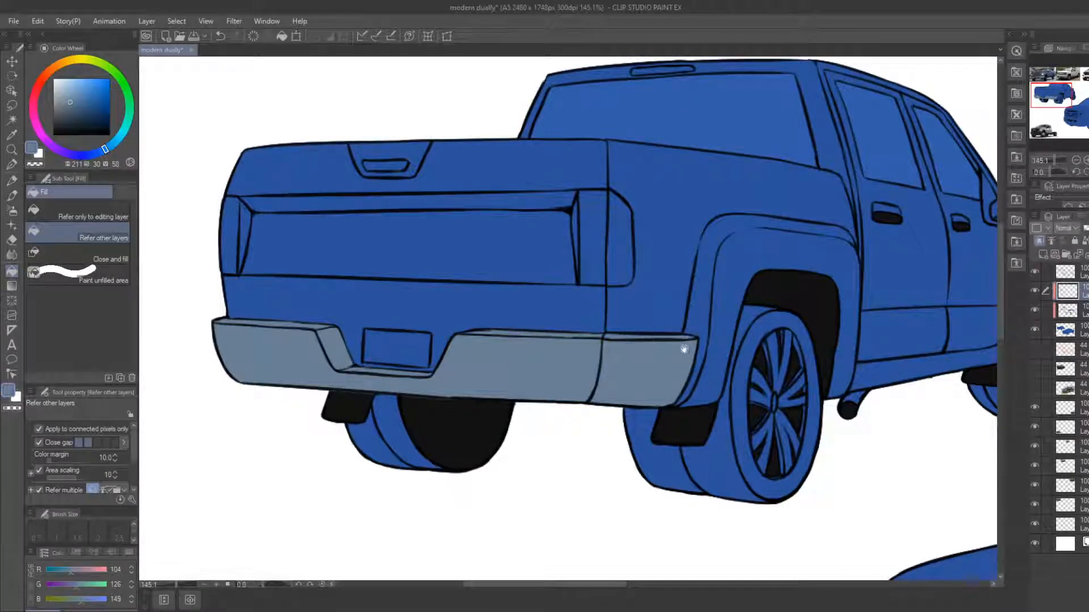
drag(683, 349, 604, 374)
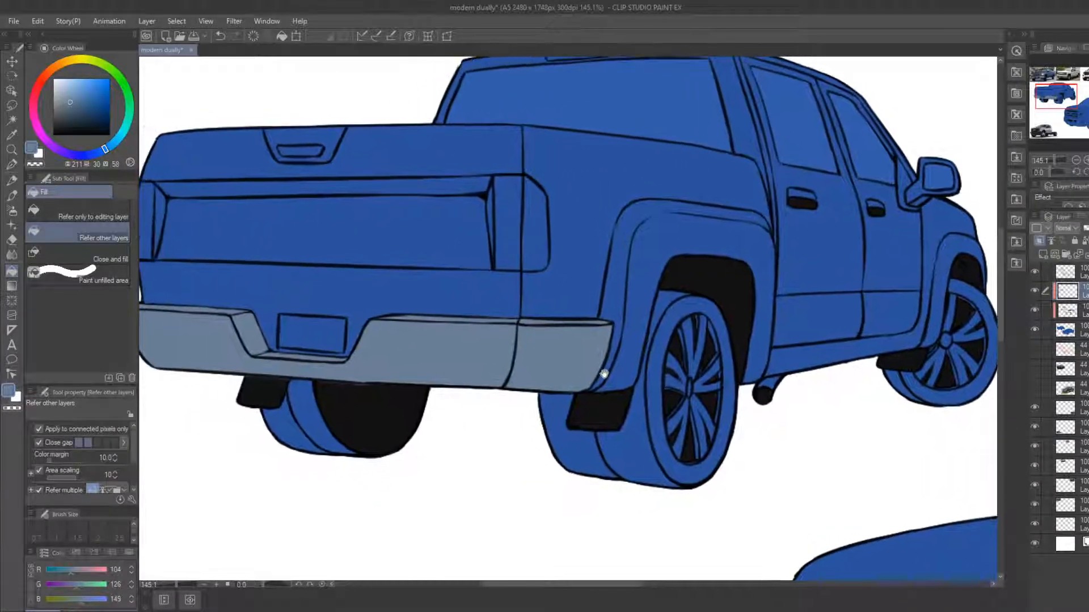
key(e)
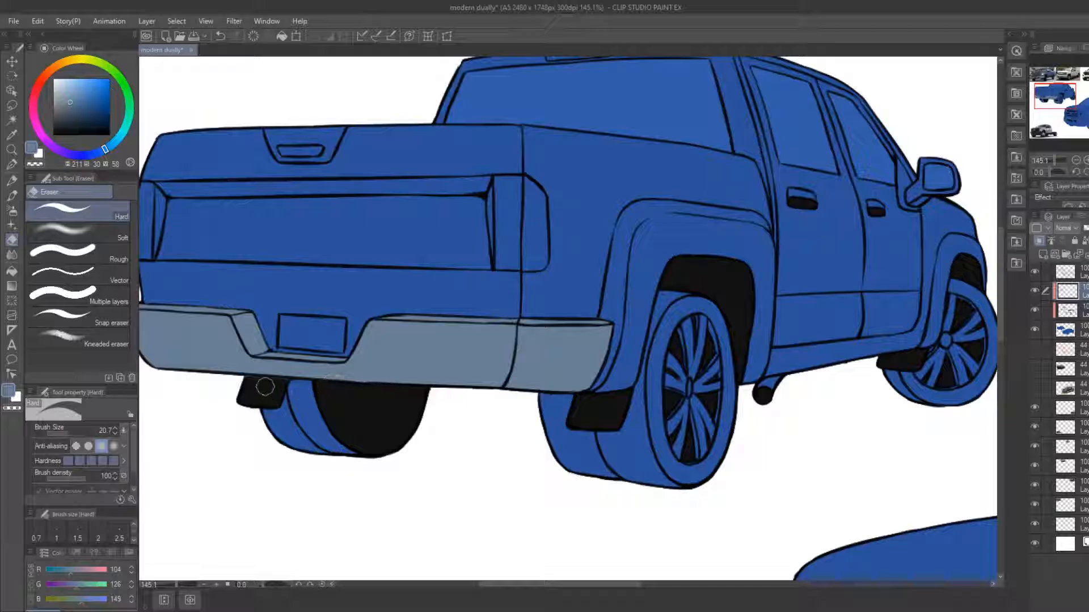
key(b)
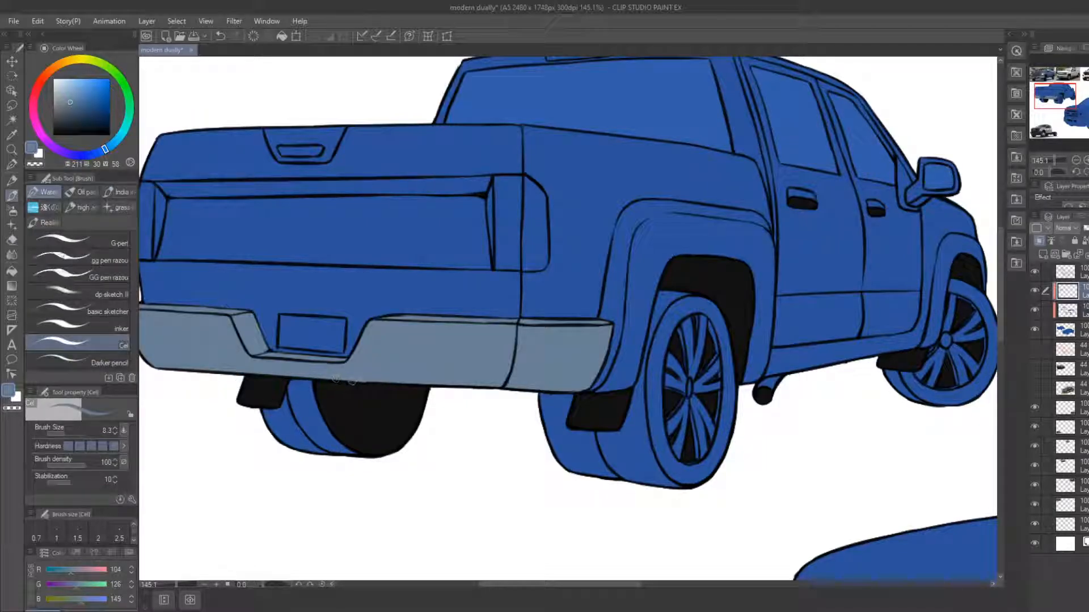
Fill the spokes of the rear-view truck's rear wheel with the blue-grey, RGB 104, 126, 145
drag(363, 381, 288, 370)
drag(416, 390, 272, 298)
drag(438, 292, 258, 322)
mouse_move(379, 308)
mouse_down()
mouse_move(264, 386)
mouse_move(391, 385)
mouse_up()
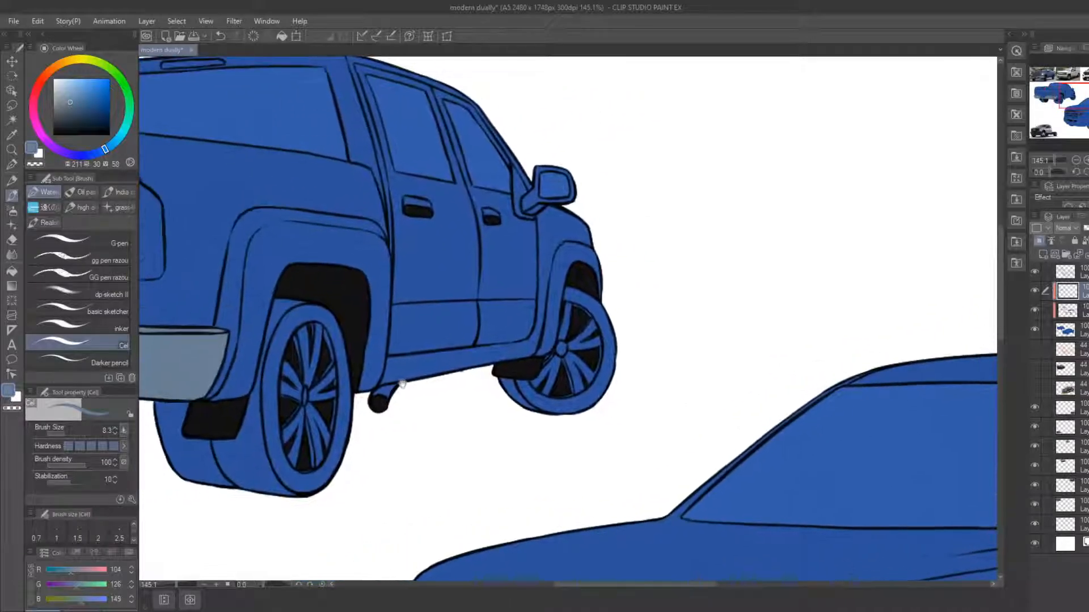
key(g)
click(301, 423)
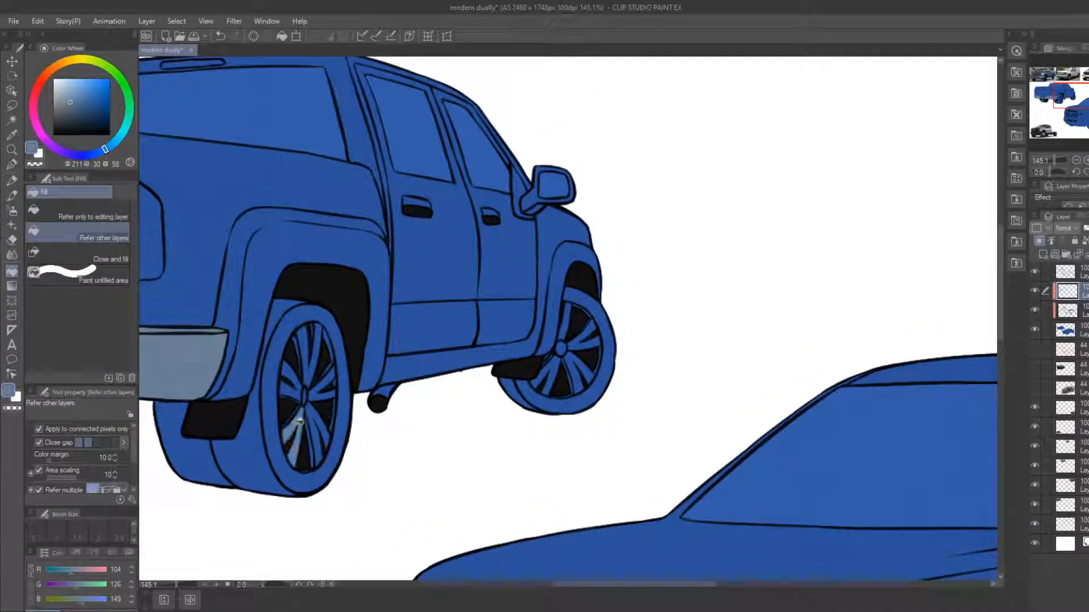
click(314, 418)
click(319, 395)
click(311, 377)
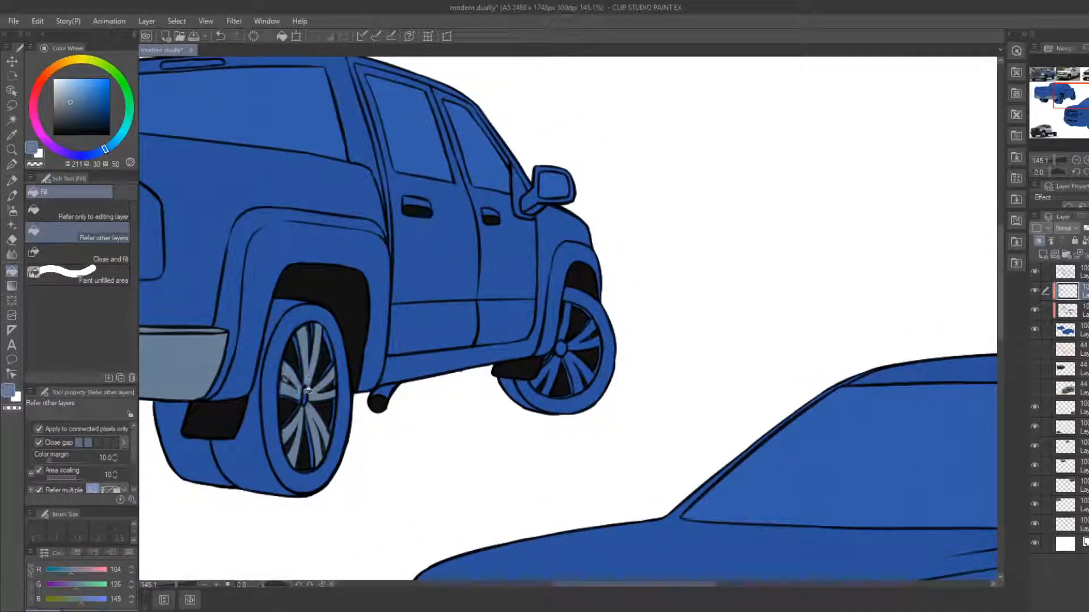
Touch up the blue-grey on the rear wheel's spokes and rim with the hard eraser and the Cel brush
key(e)
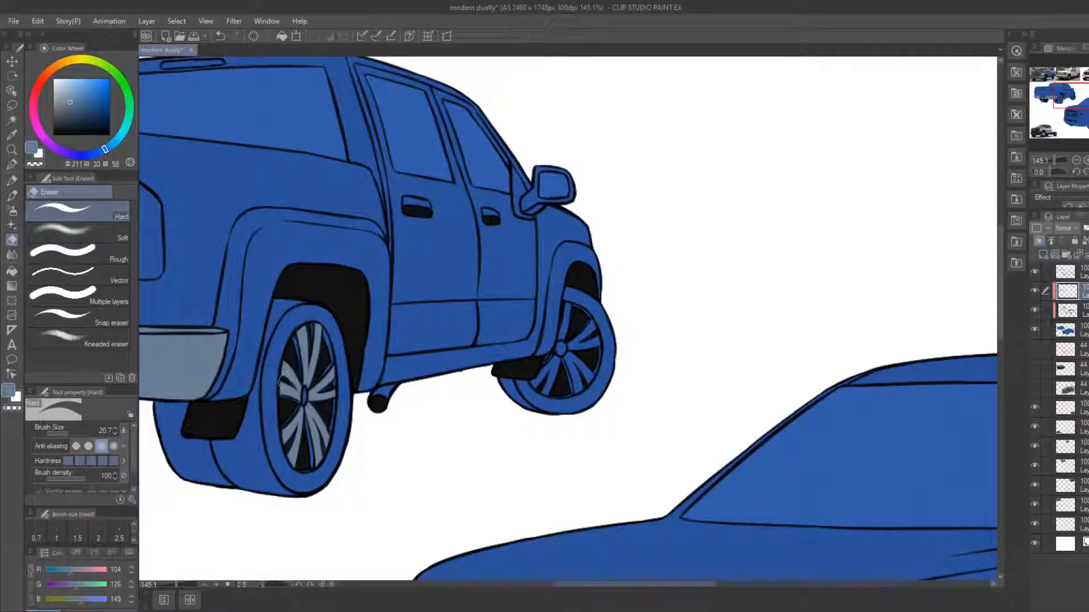
key(b)
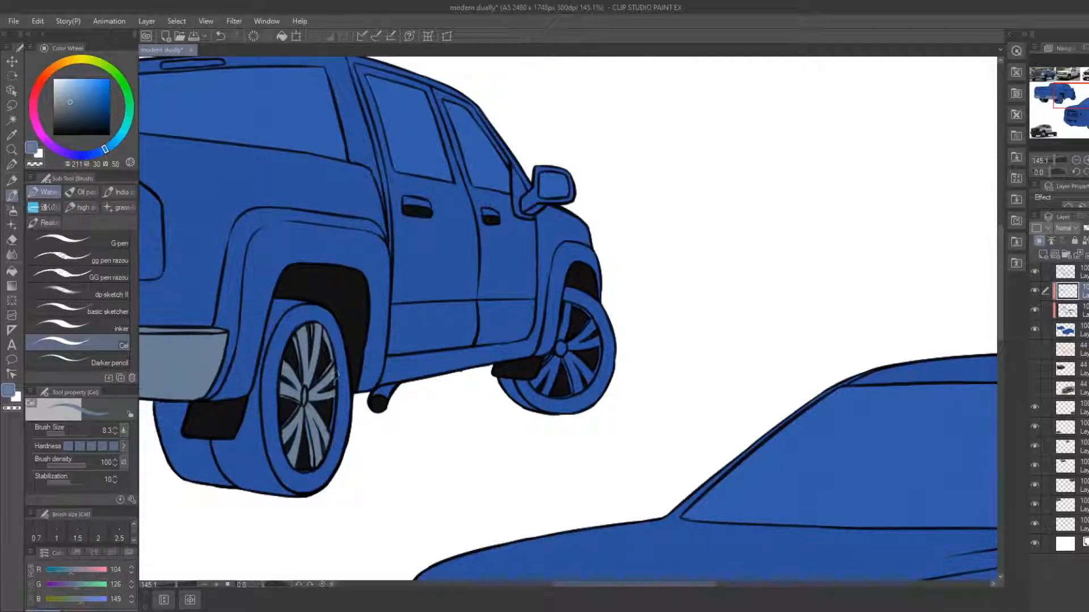
key(e)
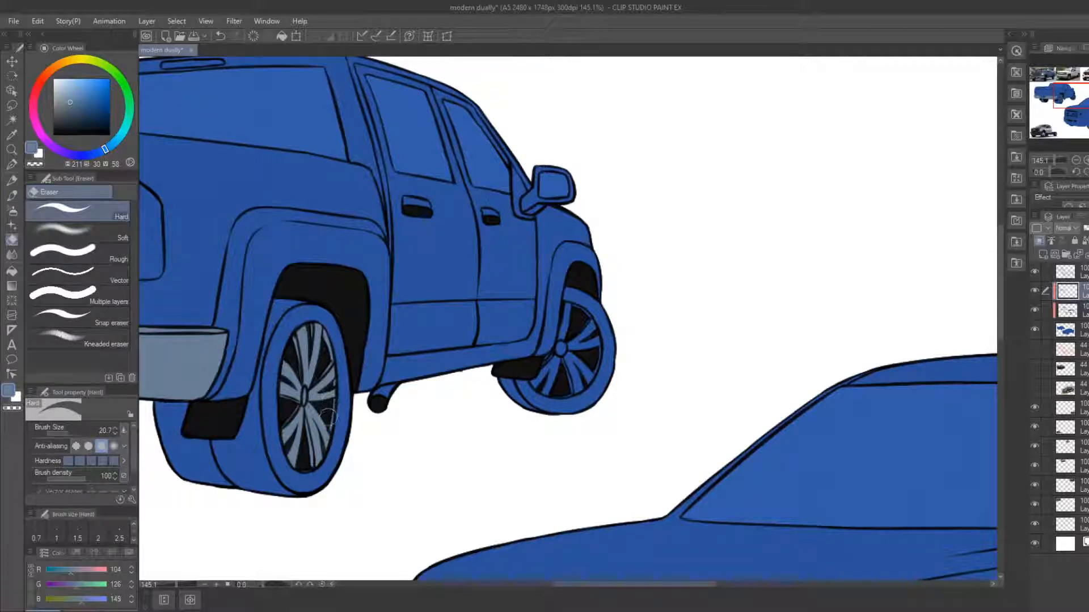
key(b)
Fill the spokes and hub of the rear-view truck's front wheel with the same blue-grey
drag(403, 388, 326, 373)
click(12, 272)
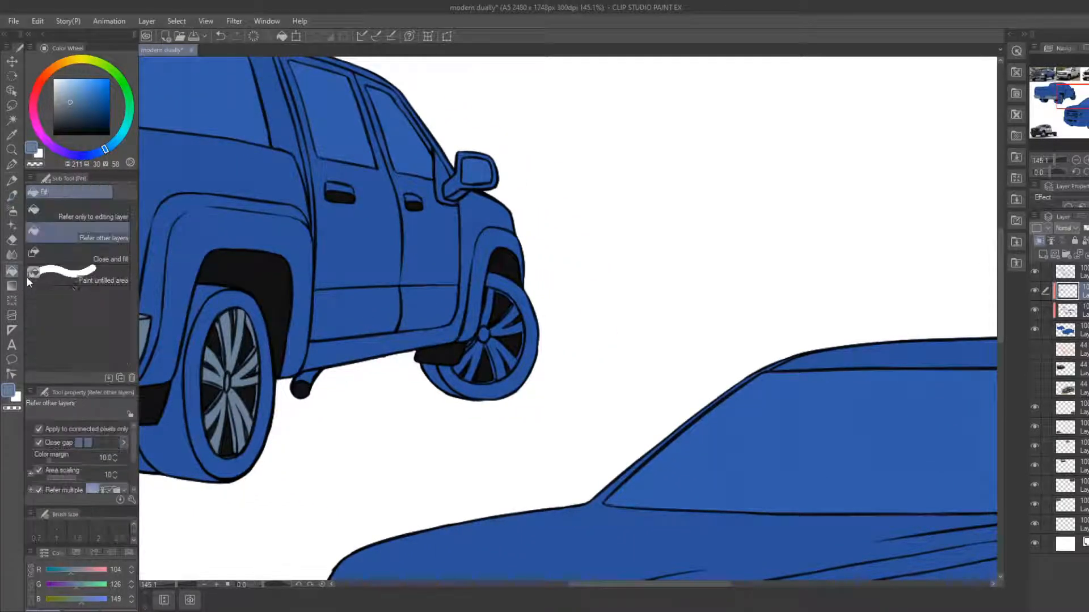
click(475, 362)
click(486, 334)
click(491, 319)
click(505, 329)
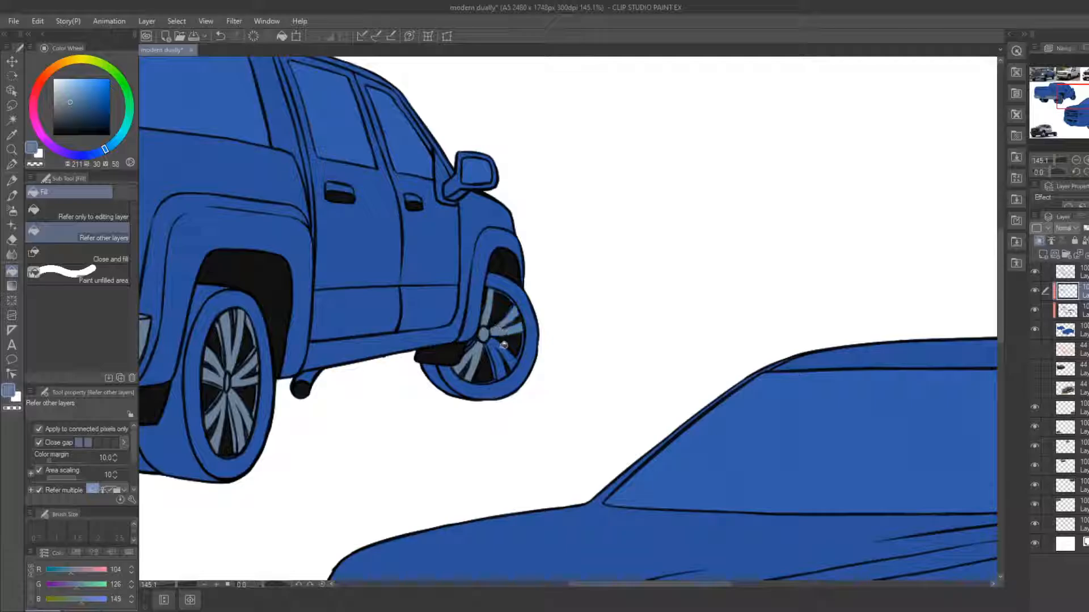
click(503, 345)
Clean up the front wheel's spoke colouring by alternating between the hard eraser and the Cel brush
key(b)
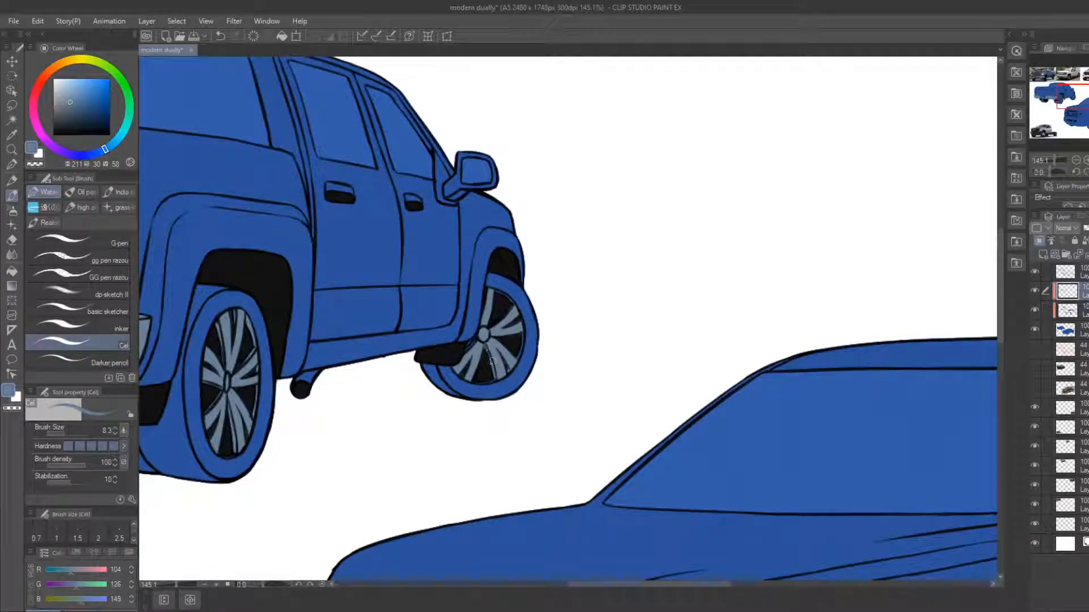
key(e)
key(b)
key(e)
key(b)
key(e)
key(b)
Fill the front-view truck's main grille bars and the upper grille surround with the blue-grey
drag(517, 306, 494, 360)
click(12, 150)
drag(427, 306, 405, 297)
drag(432, 337, 422, 298)
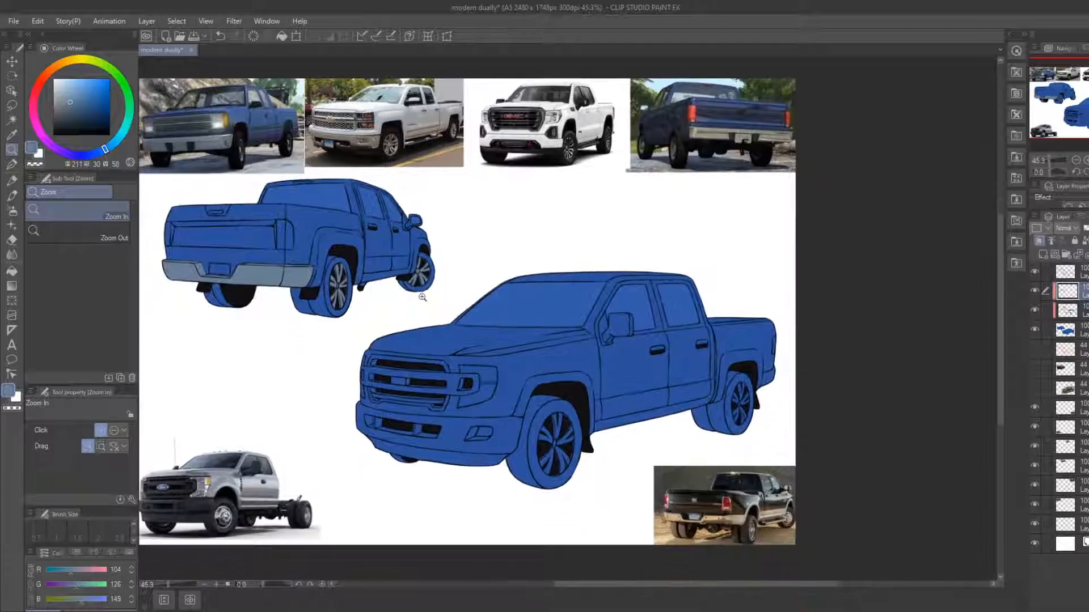
mouse_move(434, 429)
mouse_down()
mouse_move(482, 478)
mouse_move(430, 445)
mouse_up()
drag(343, 472, 409, 490)
click(11, 272)
click(244, 242)
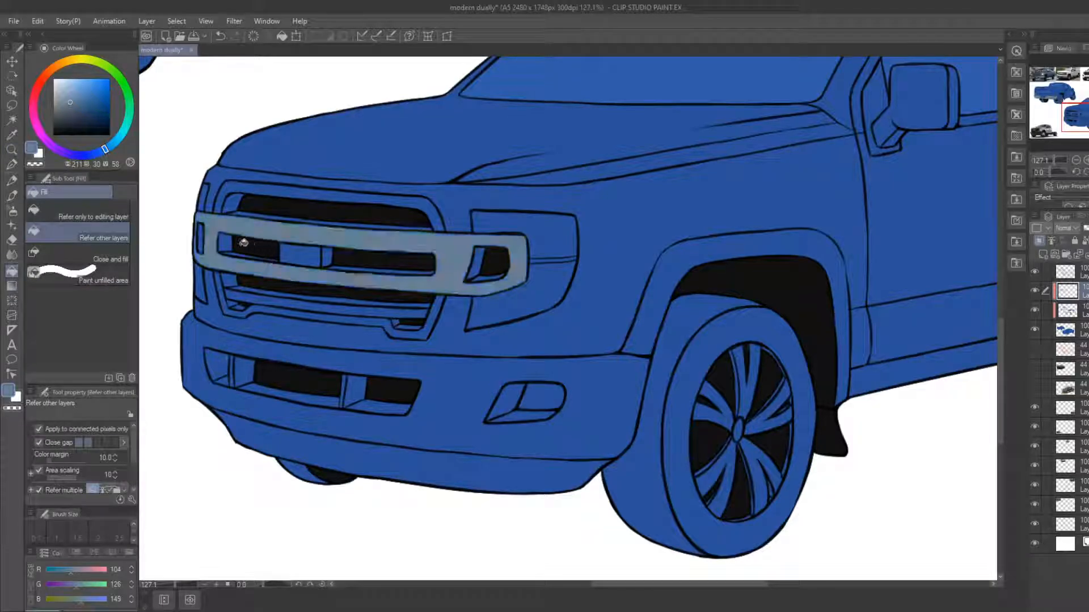
click(241, 240)
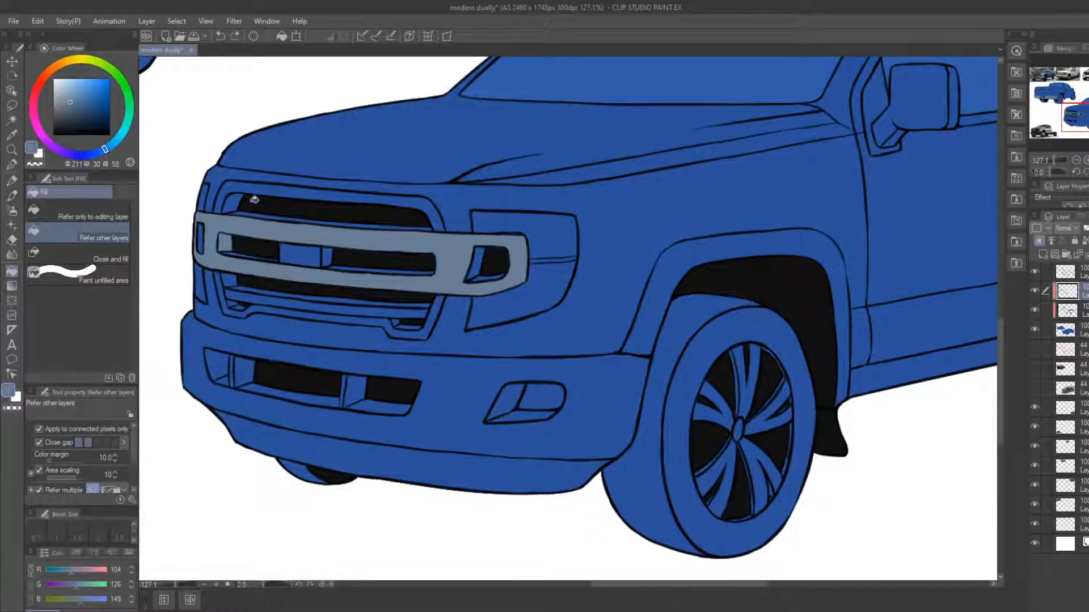
click(238, 193)
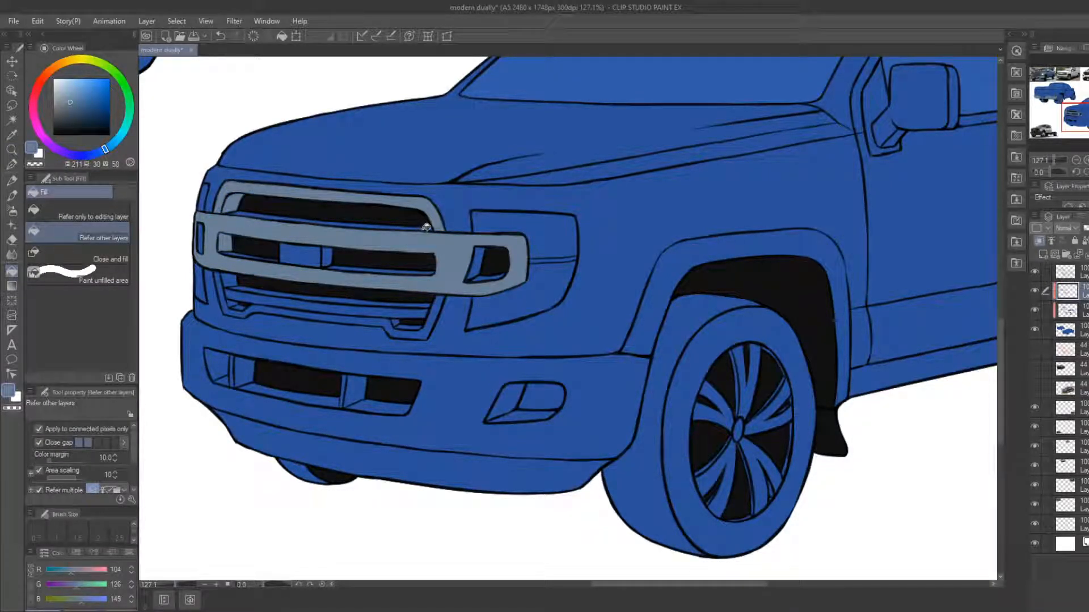
click(427, 226)
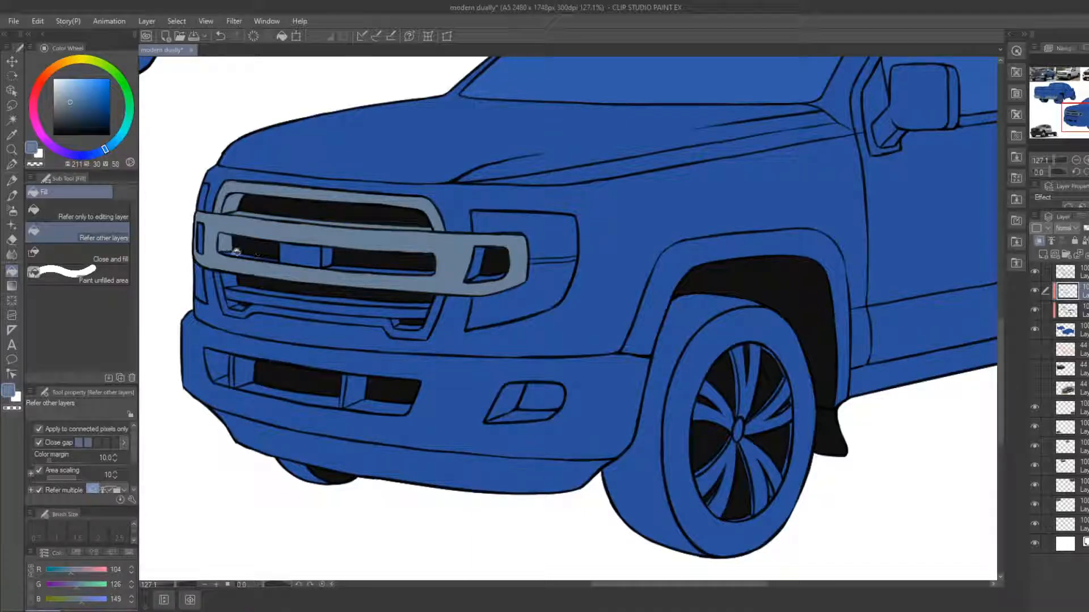
Colour the inner edges of the middle grille openings and headlight cutout, and the thin headlight divider, blue-grey
key(b)
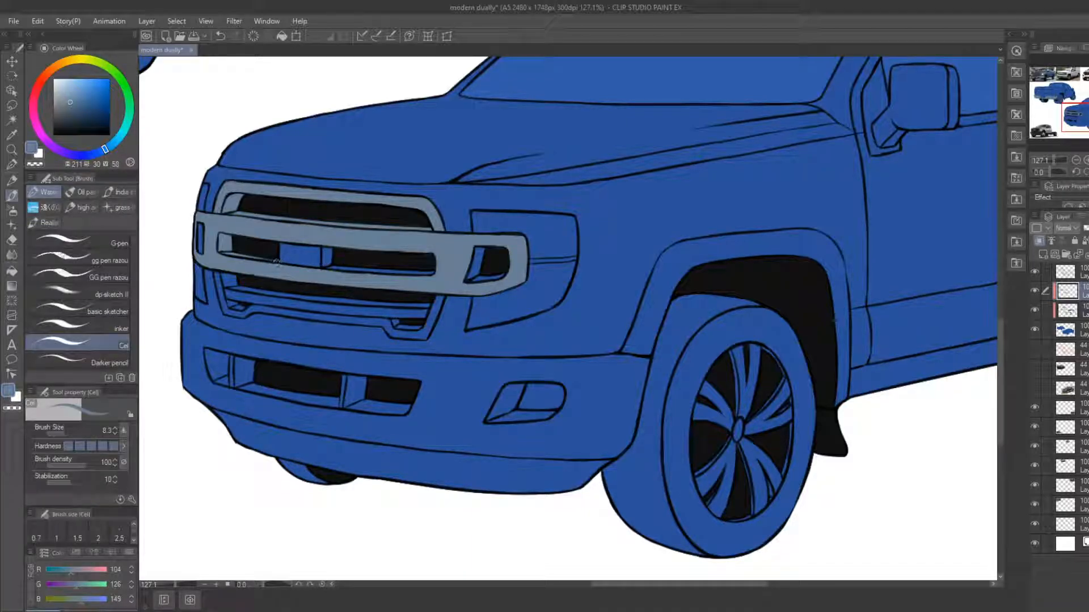
click(11, 271)
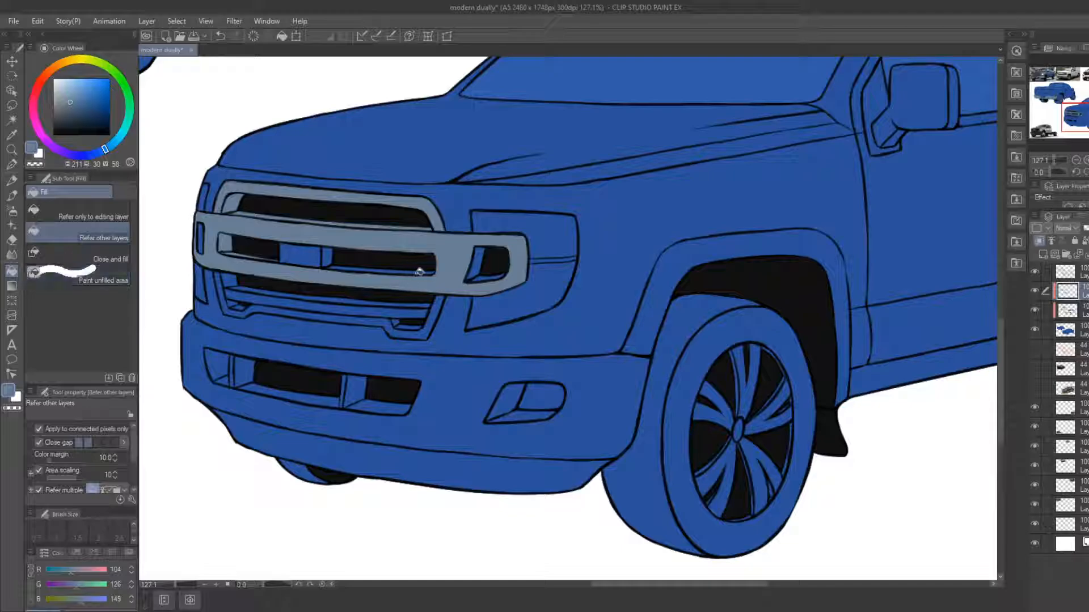
click(419, 272)
click(481, 279)
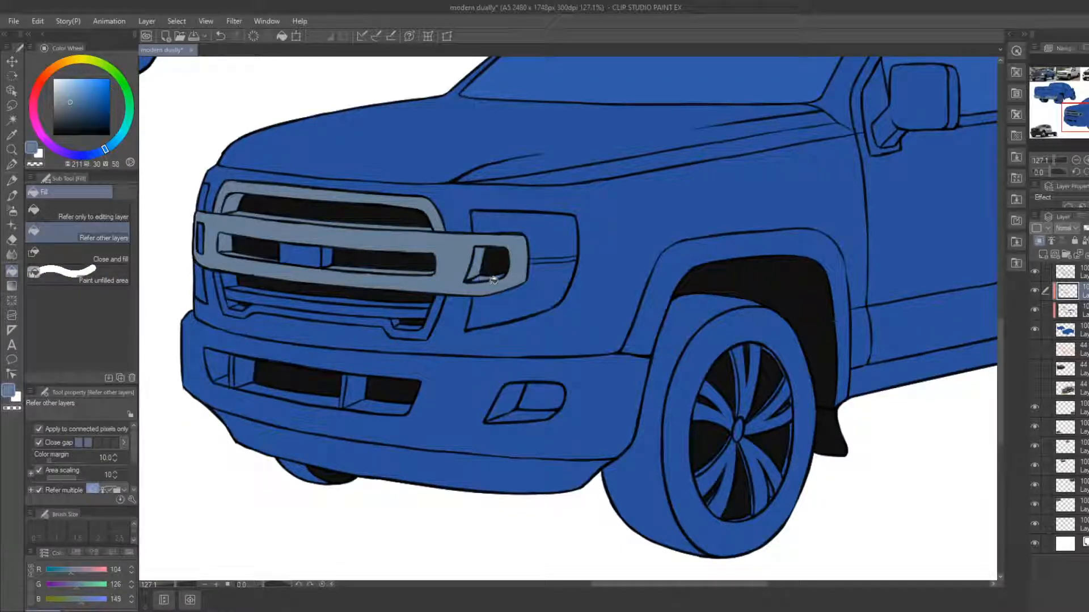
click(536, 260)
Fill the lower grille bars, their notched surround and the remaining inner edges with the blue-grey
click(403, 315)
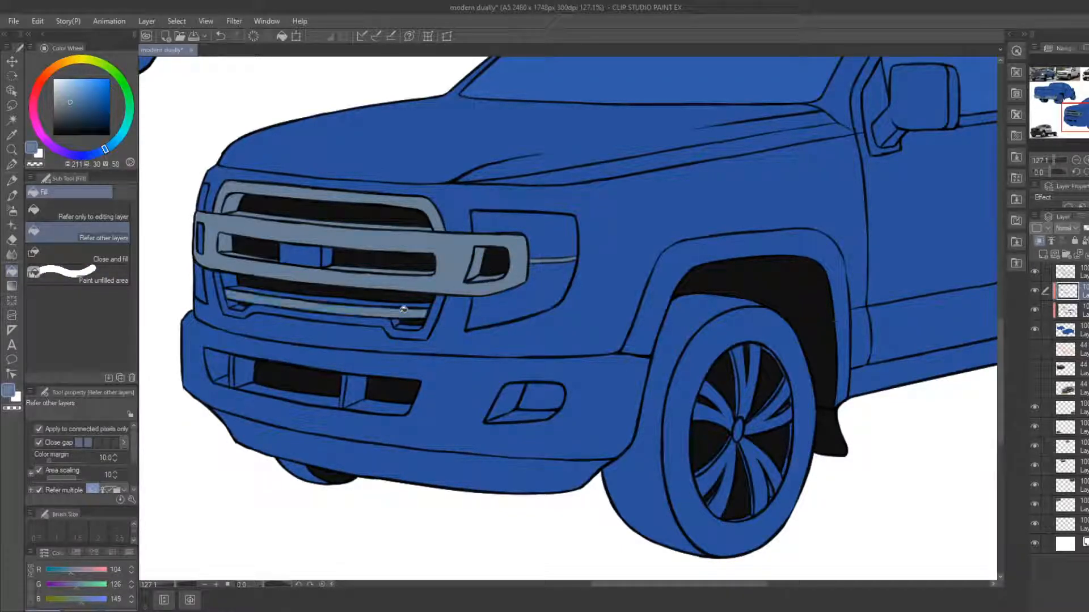
click(400, 305)
click(375, 320)
click(405, 322)
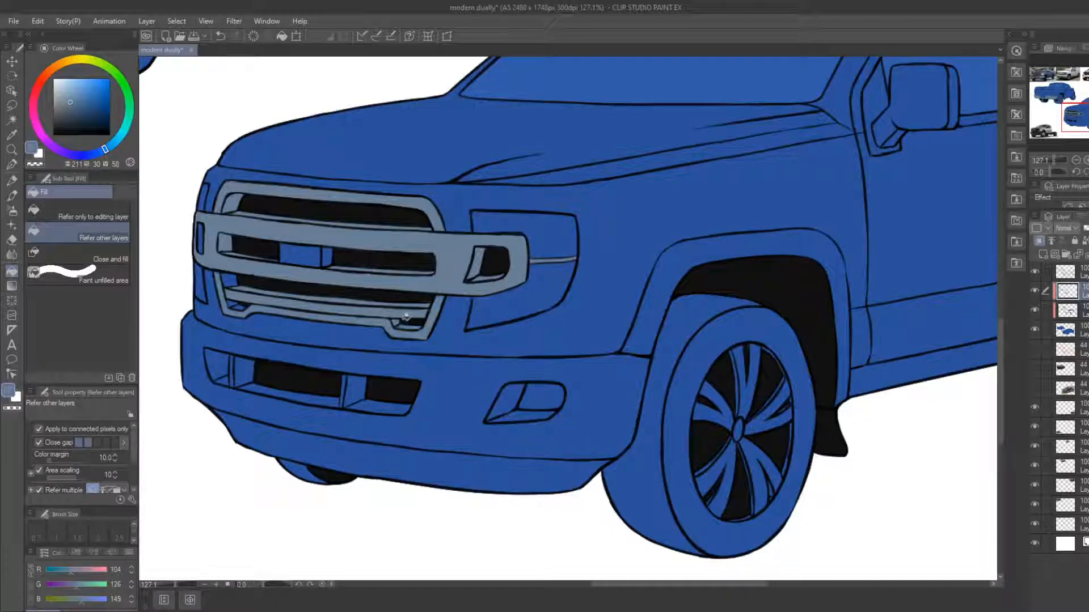
click(234, 282)
key(e)
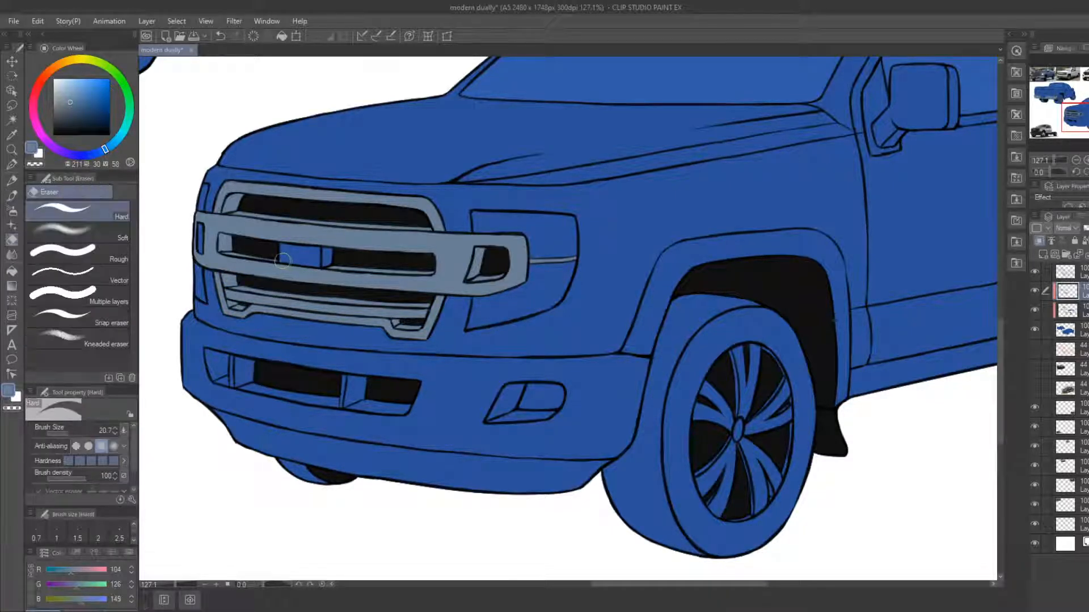
Paint the remaining blue edge of the small opening at the grille bar's outer end blue-grey with the Cel brush
drag(401, 322, 409, 325)
drag(313, 322, 291, 322)
click(12, 196)
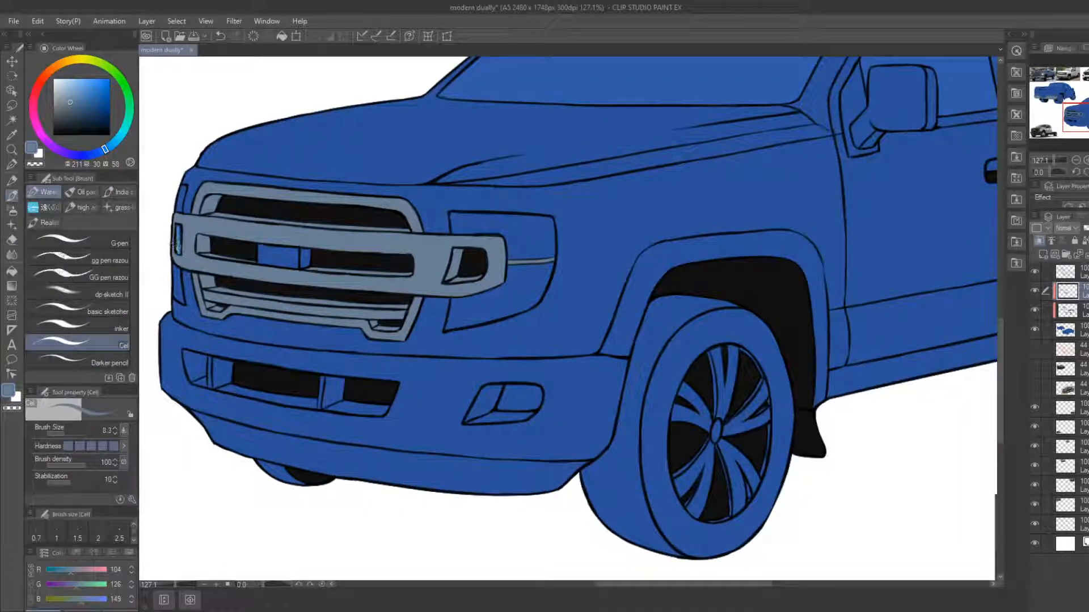
drag(176, 244, 179, 251)
Fill the hub and all spokes of the front-view truck's front wheel with the blue-grey
click(12, 150)
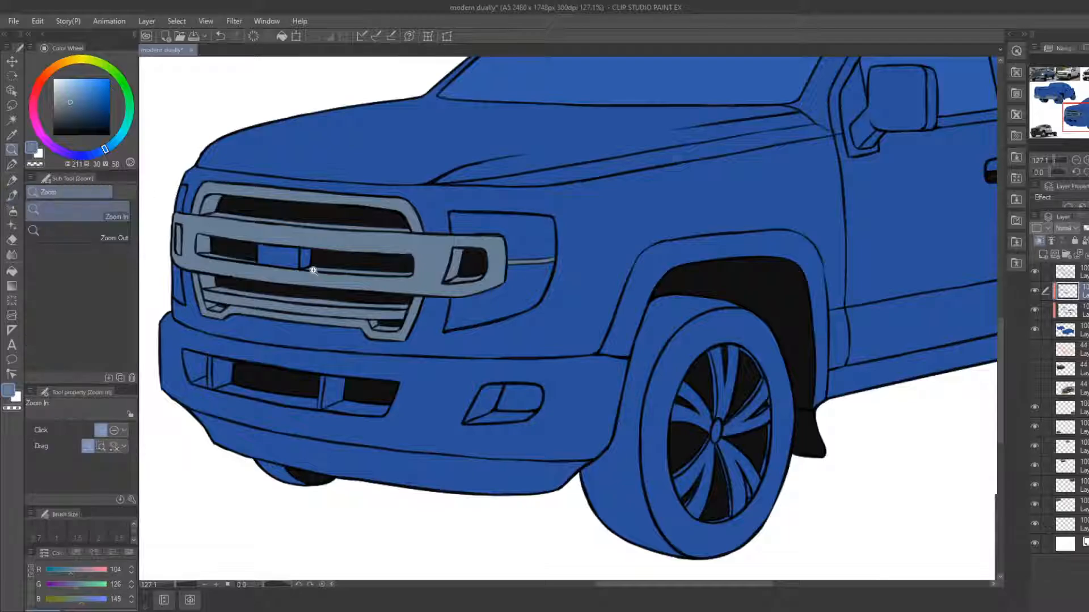
drag(313, 272, 284, 273)
drag(400, 301, 372, 290)
drag(423, 315, 402, 368)
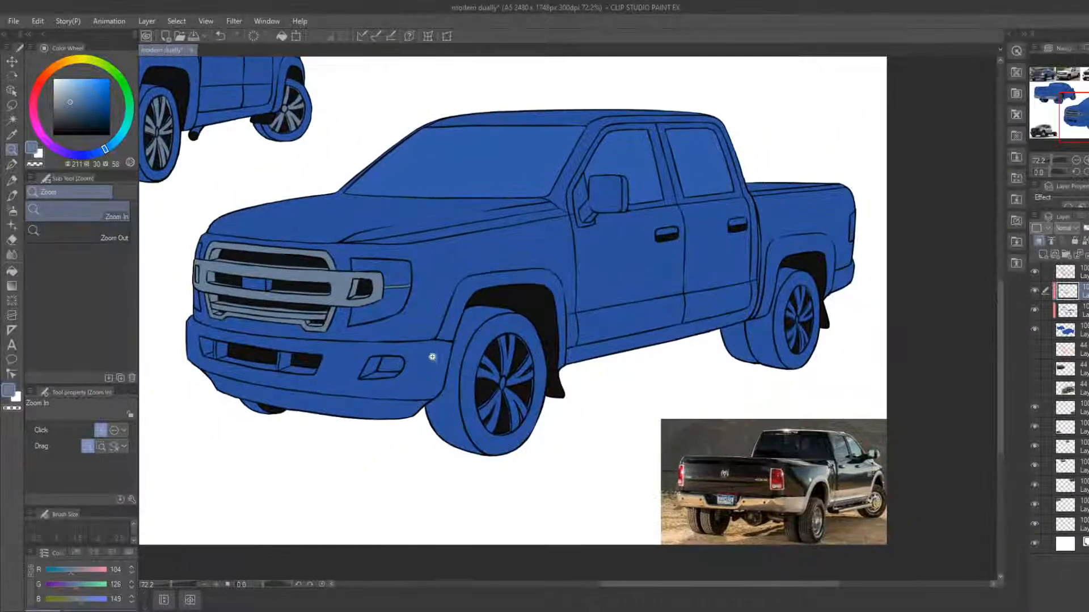
drag(467, 364, 554, 413)
click(608, 415)
drag(710, 375, 468, 355)
click(416, 385)
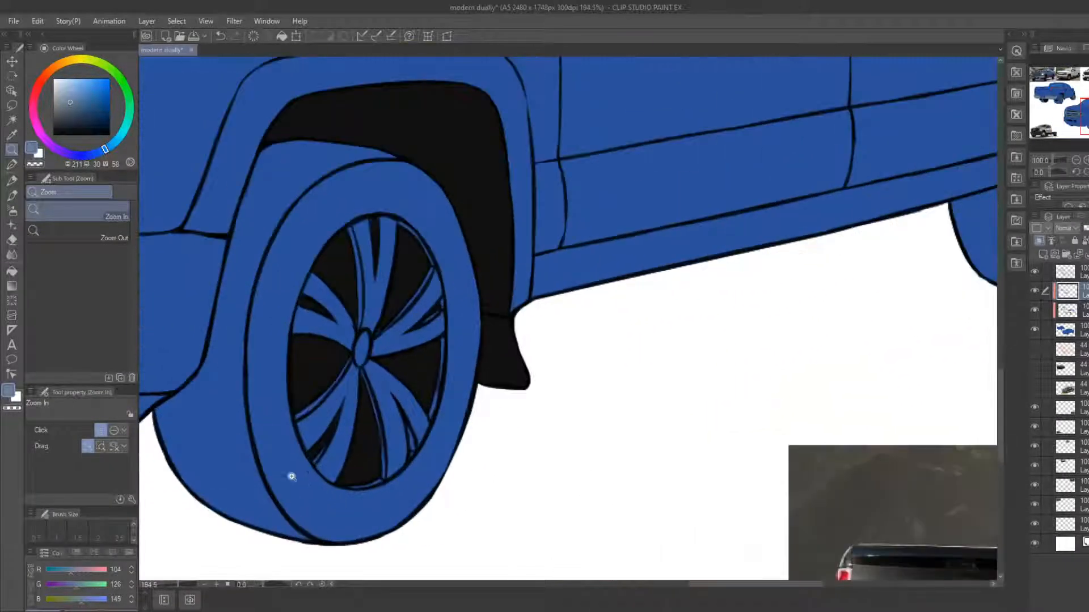
click(11, 271)
click(347, 335)
click(374, 339)
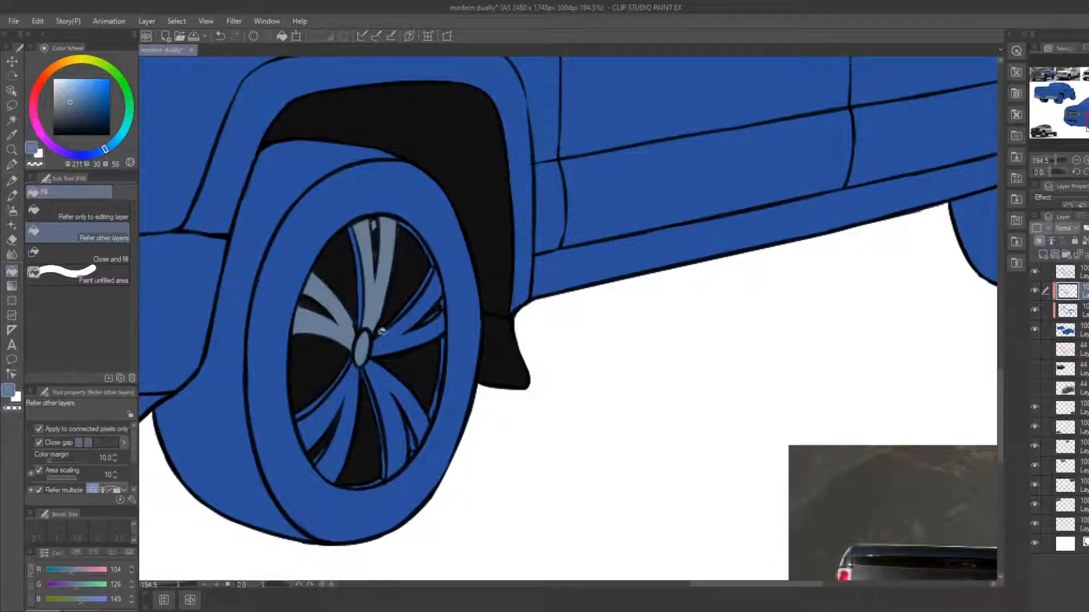
click(383, 348)
key(ctrl+z)
click(385, 341)
click(378, 383)
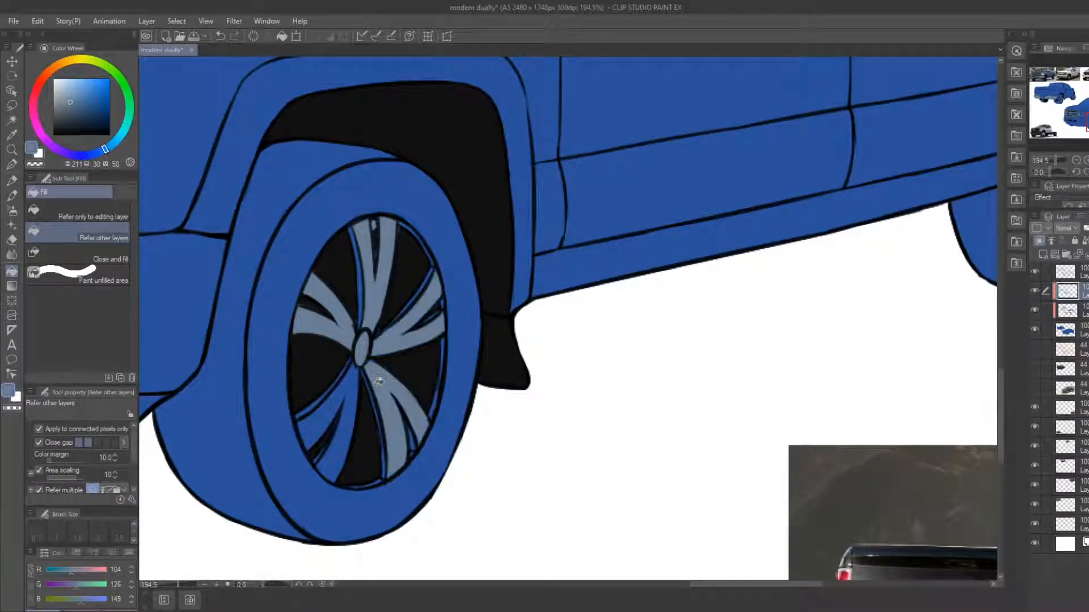
click(355, 382)
Fill the spokes and hub of the front-view truck's rear wheel with the same blue-grey
drag(584, 375, 283, 414)
click(849, 216)
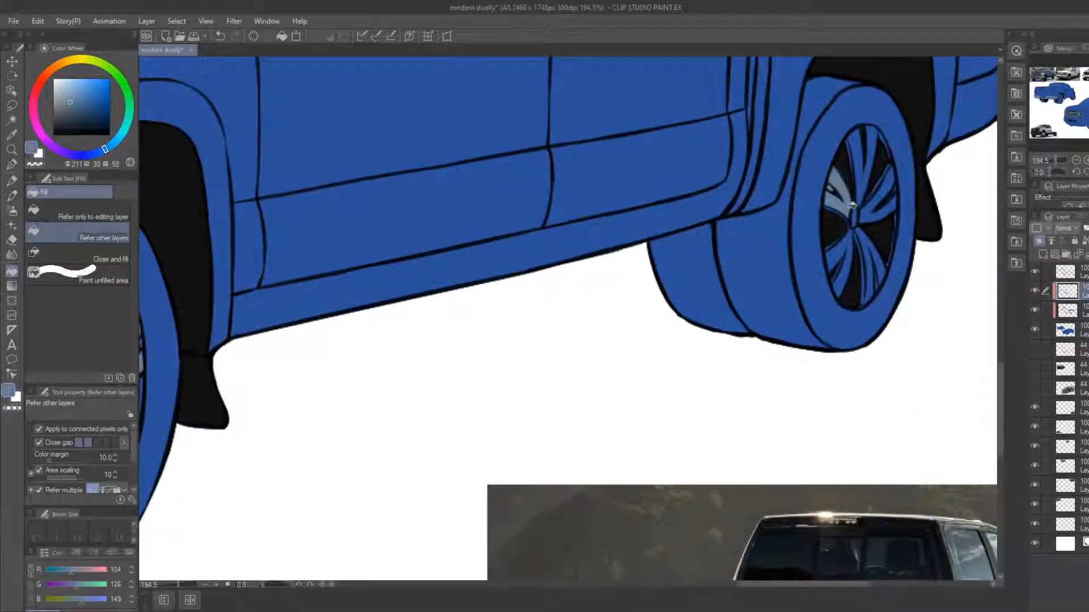
click(866, 179)
click(866, 220)
click(855, 244)
click(863, 244)
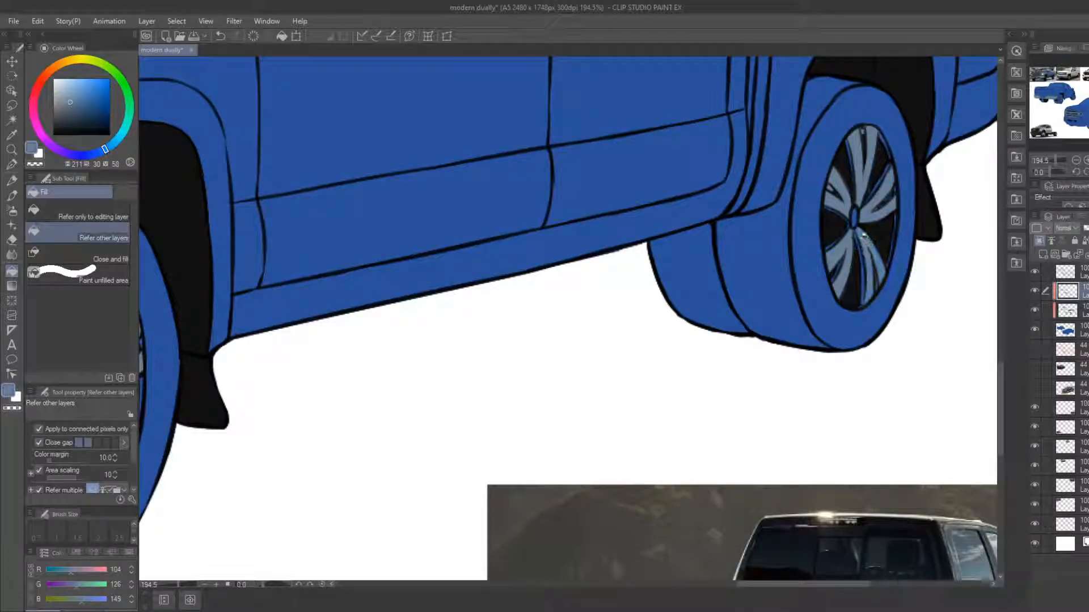
click(854, 219)
Paint the leftover blue edges of the front wheel's upper spokes blue-grey with the Cel brush
drag(667, 377, 996, 308)
key(b)
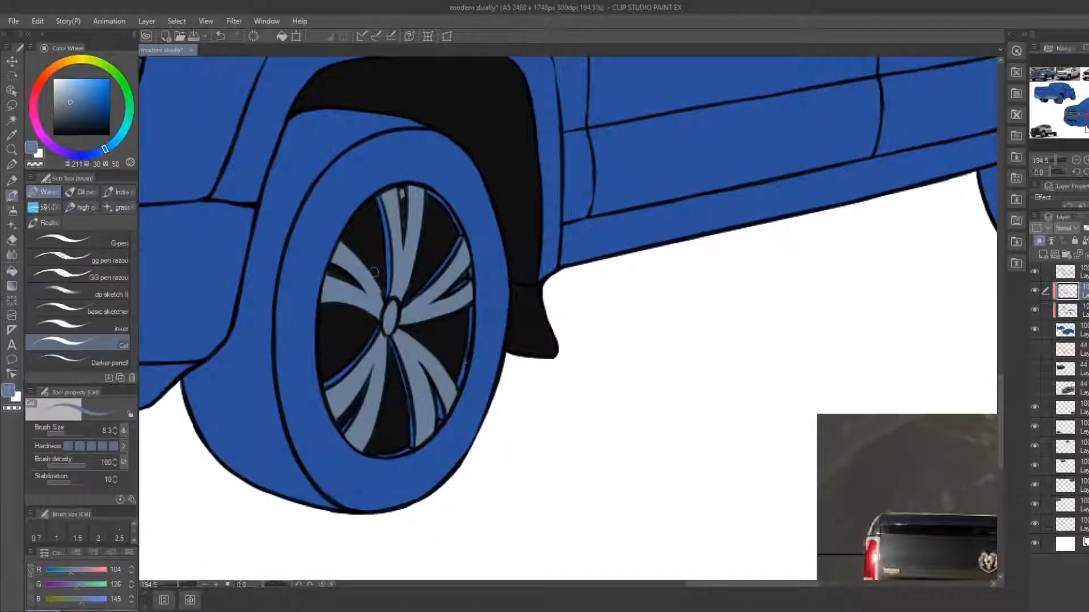
mouse_move(388, 292)
mouse_down()
mouse_move(379, 188)
mouse_move(385, 239)
mouse_move(379, 202)
mouse_move(402, 208)
mouse_move(400, 191)
mouse_move(398, 205)
mouse_move(428, 207)
mouse_move(423, 187)
mouse_move(461, 236)
mouse_up()
key(e)
key(b)
mouse_move(417, 294)
mouse_down()
mouse_move(463, 232)
mouse_move(469, 279)
mouse_move(444, 298)
mouse_move(465, 281)
mouse_up()
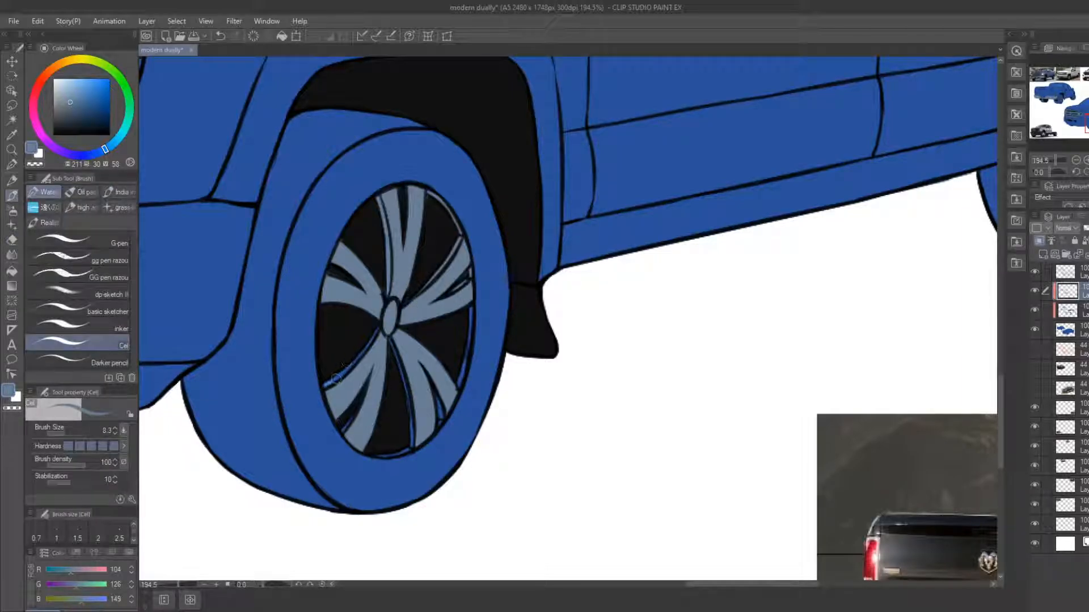
Colour the front wheel's lower spoke edges and thin inner rim blue-grey, erasing any excess with the hard eraser
drag(335, 378, 379, 326)
mouse_move(343, 420)
mouse_down()
mouse_move(362, 399)
mouse_move(398, 411)
mouse_move(413, 447)
mouse_up()
mouse_move(393, 344)
mouse_down()
mouse_move(414, 431)
mouse_move(408, 454)
mouse_move(441, 421)
mouse_move(436, 393)
mouse_up()
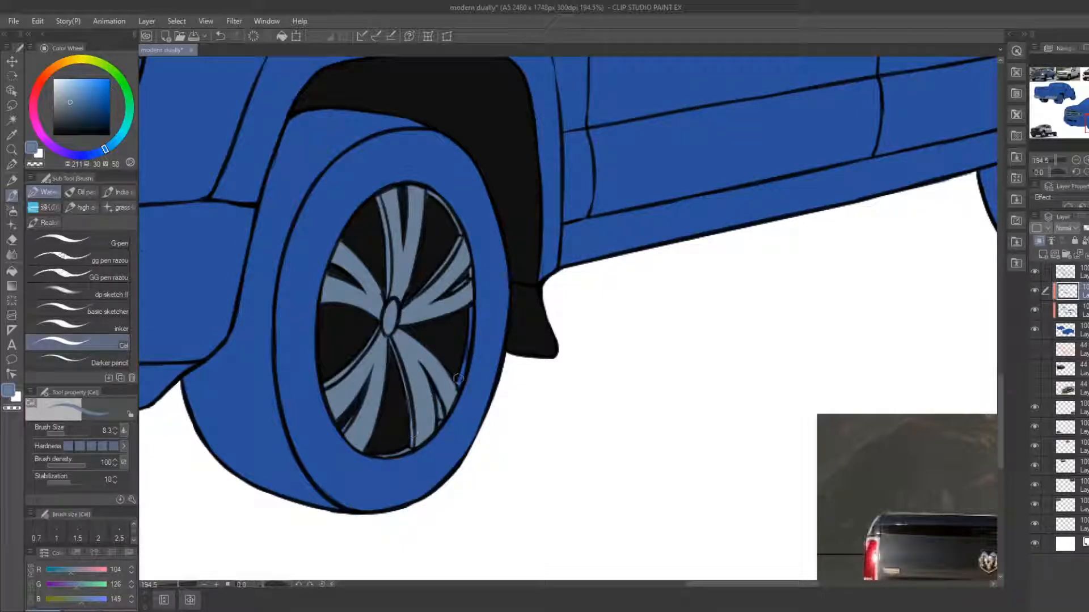
key(e)
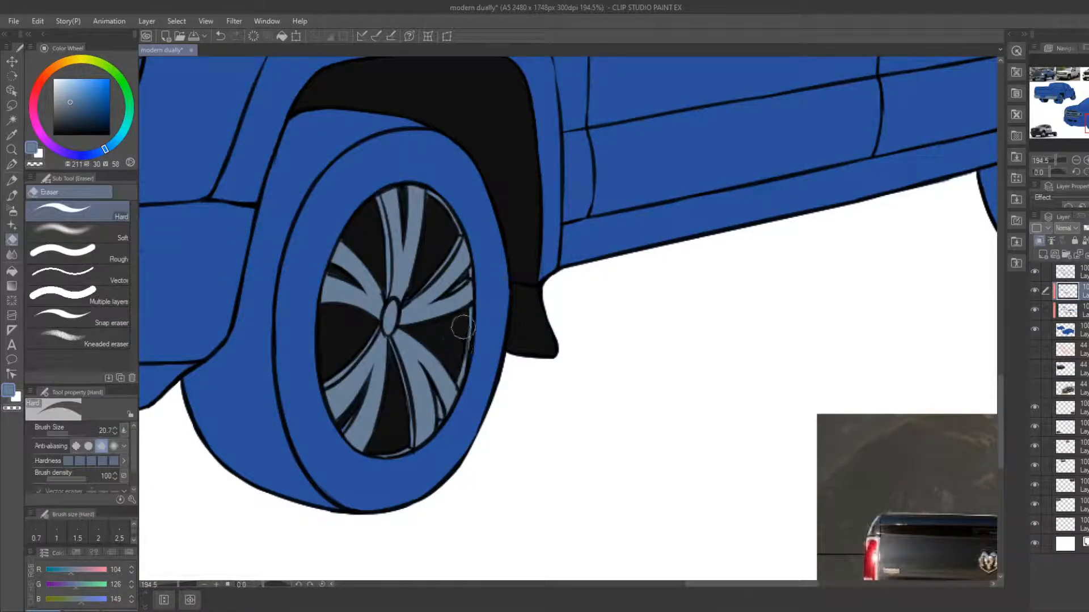
key(b)
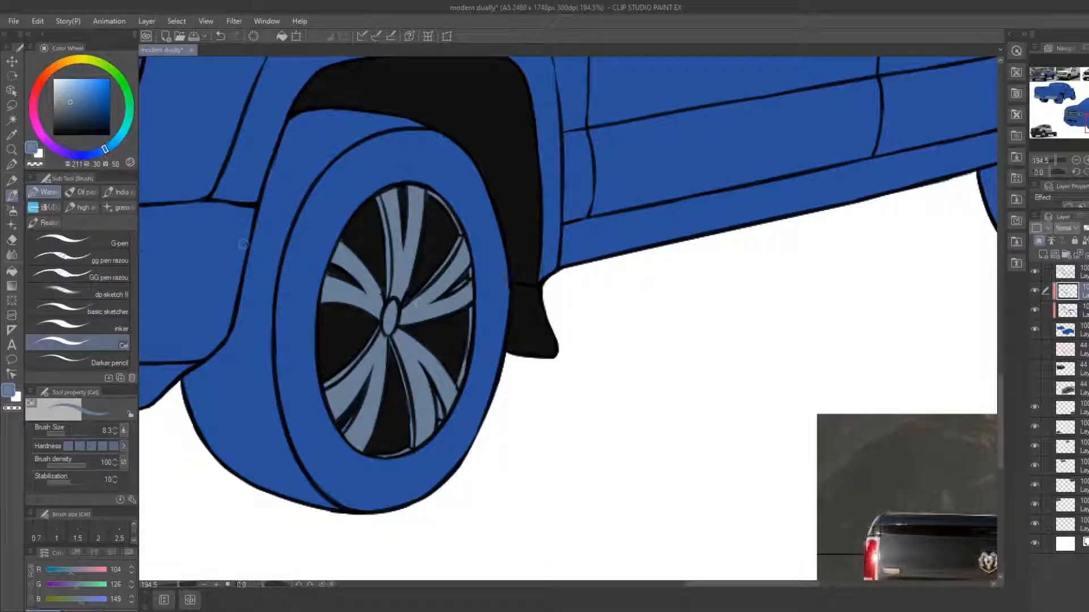
Clean up the gaps between the rear wheel's upper spokes and paint their blue edges blue-grey, alternating hard eraser and Cel brush
click(12, 150)
drag(301, 285, 247, 265)
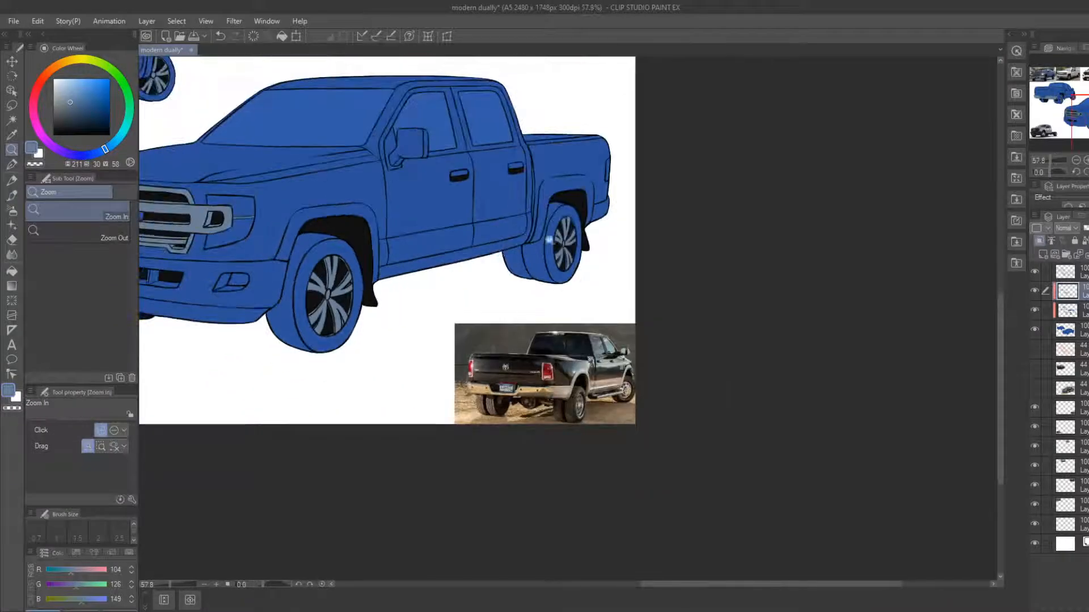
drag(549, 239, 579, 184)
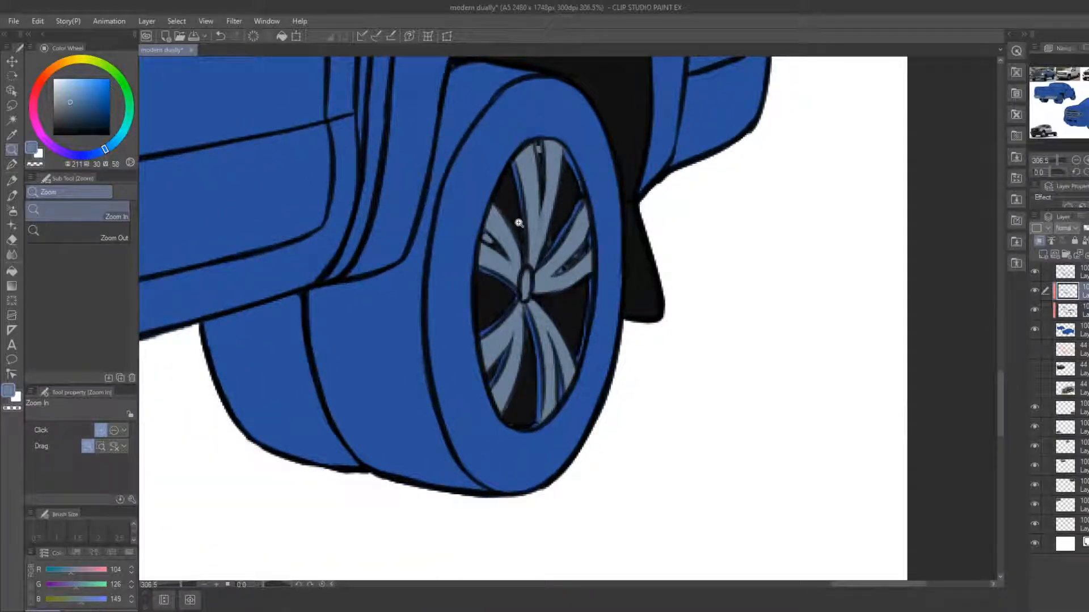
key(e)
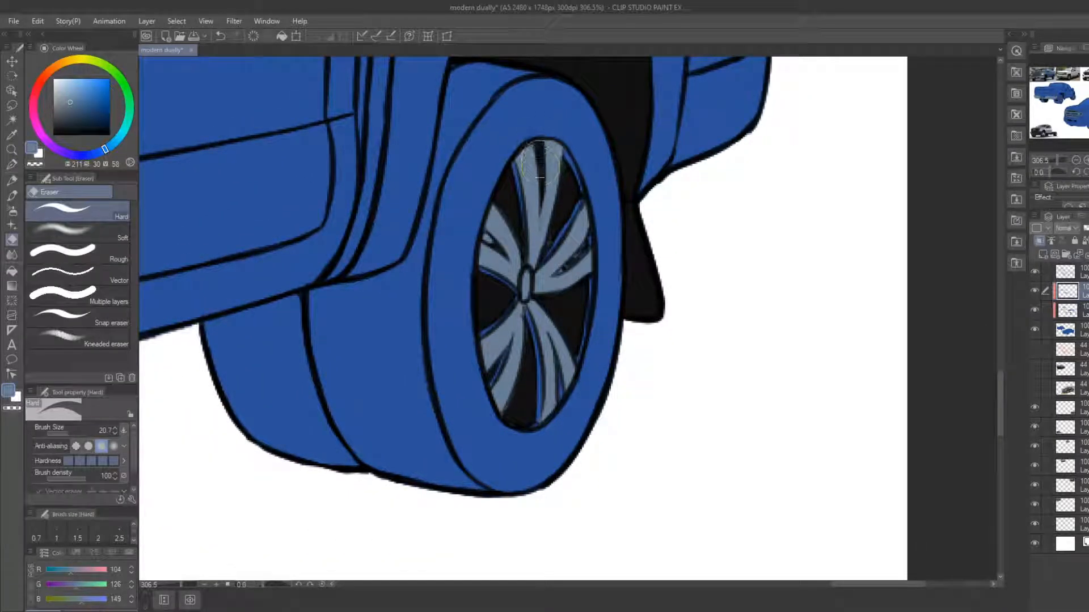
key(b)
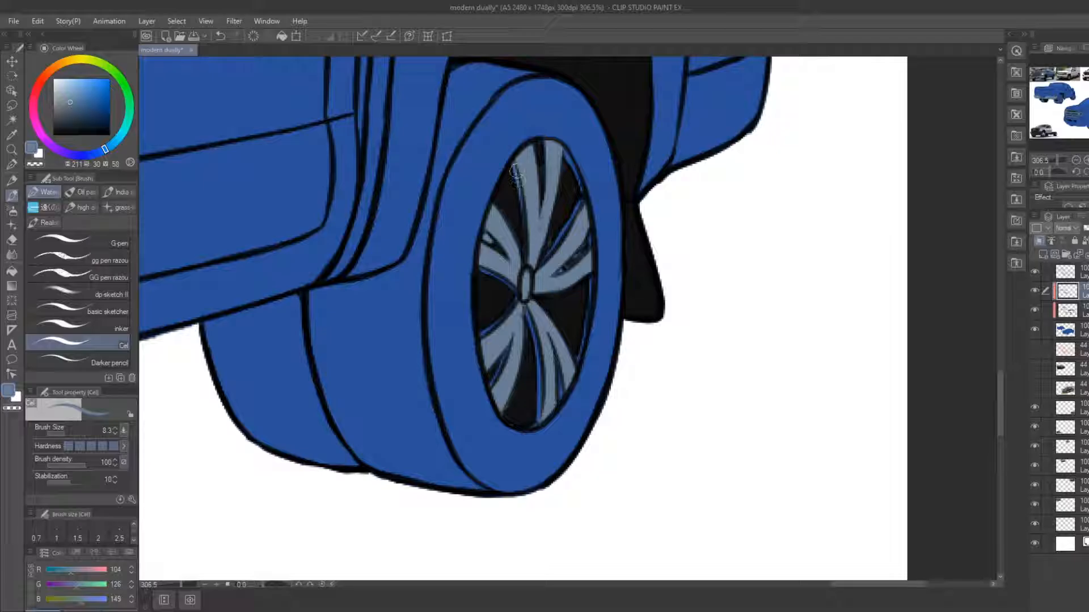
key(e)
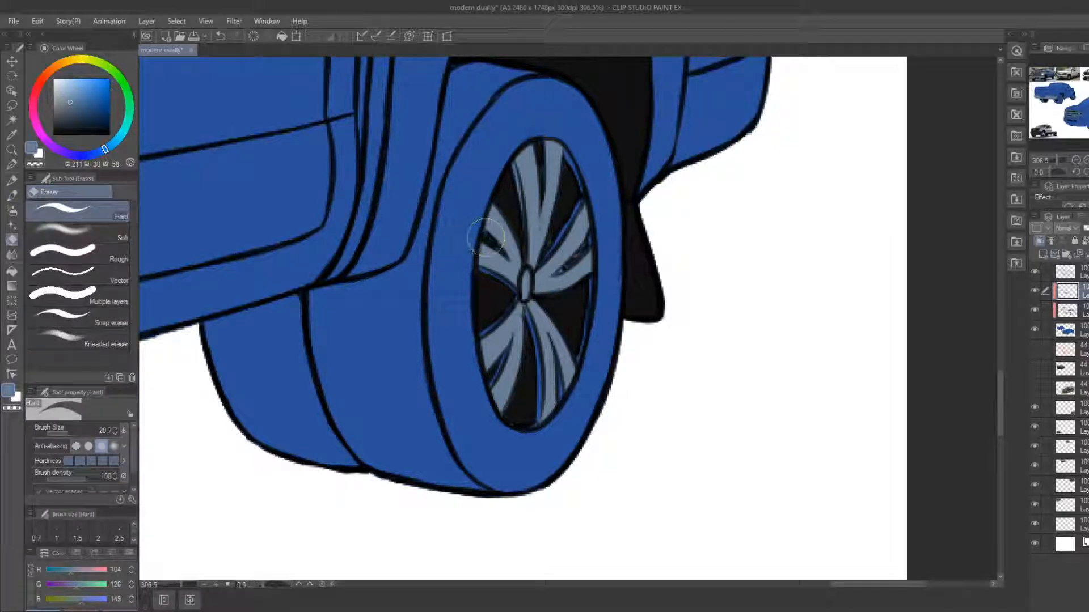
key(b)
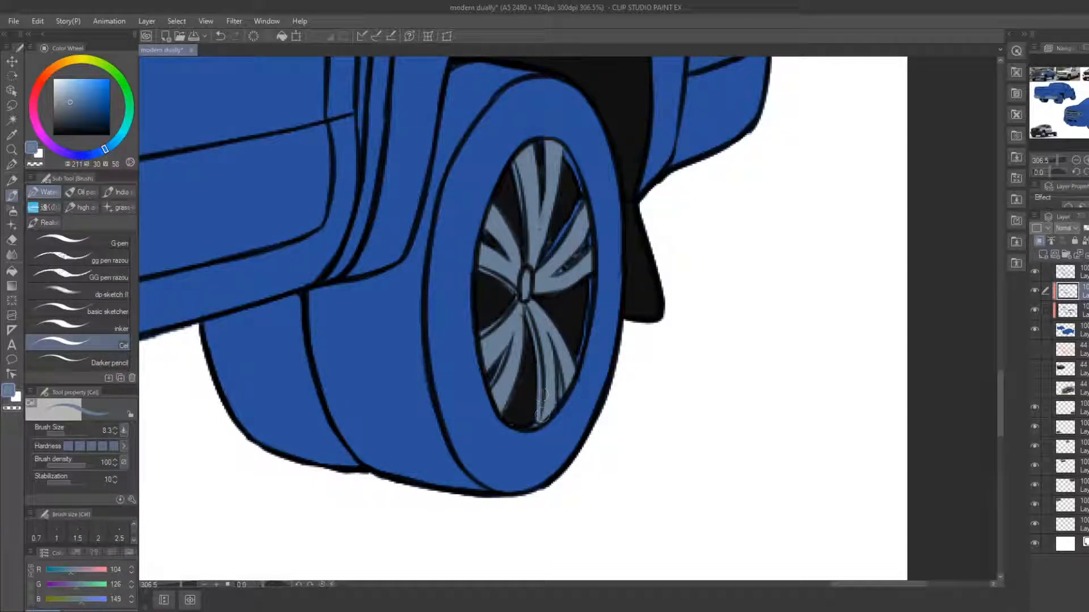
Refine the rear wheel's lower spokes and adjoining rim edge in blue-grey, erasing spill-over with the hard eraser
key(e)
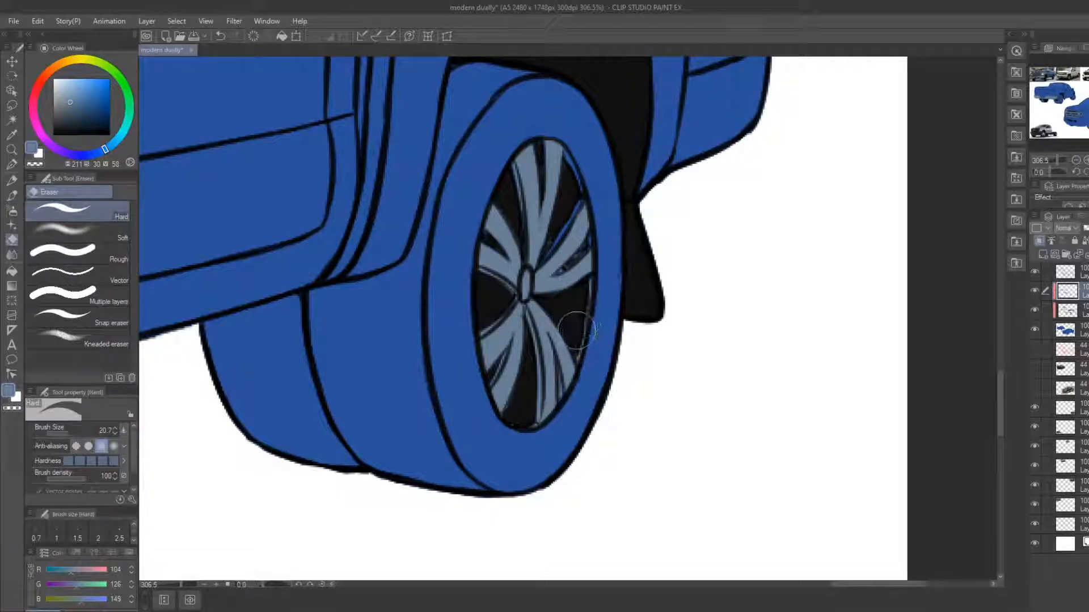
key(b)
drag(589, 312, 553, 398)
key(e)
mouse_move(528, 334)
mouse_down()
mouse_move(558, 317)
mouse_move(527, 351)
mouse_up()
key(b)
key(e)
key(b)
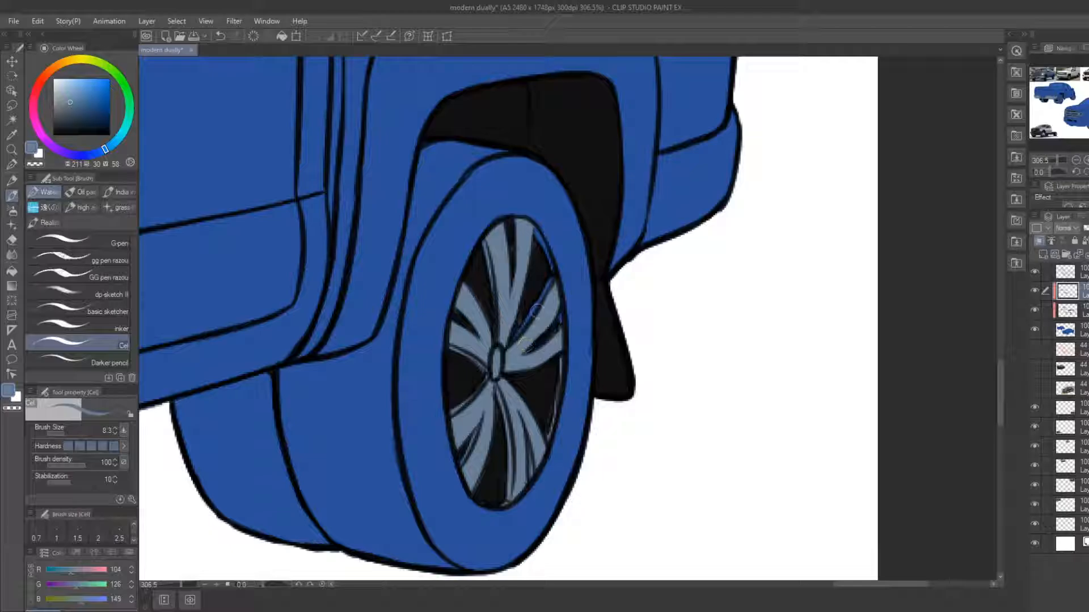
Paint the rear wheel's remaining blue spoke edges and outer rim line blue-grey, trimming the excess with the hard eraser
mouse_move(537, 311)
mouse_down()
mouse_move(515, 338)
mouse_move(551, 283)
mouse_up()
drag(537, 230, 554, 273)
drag(559, 324, 558, 342)
key(e)
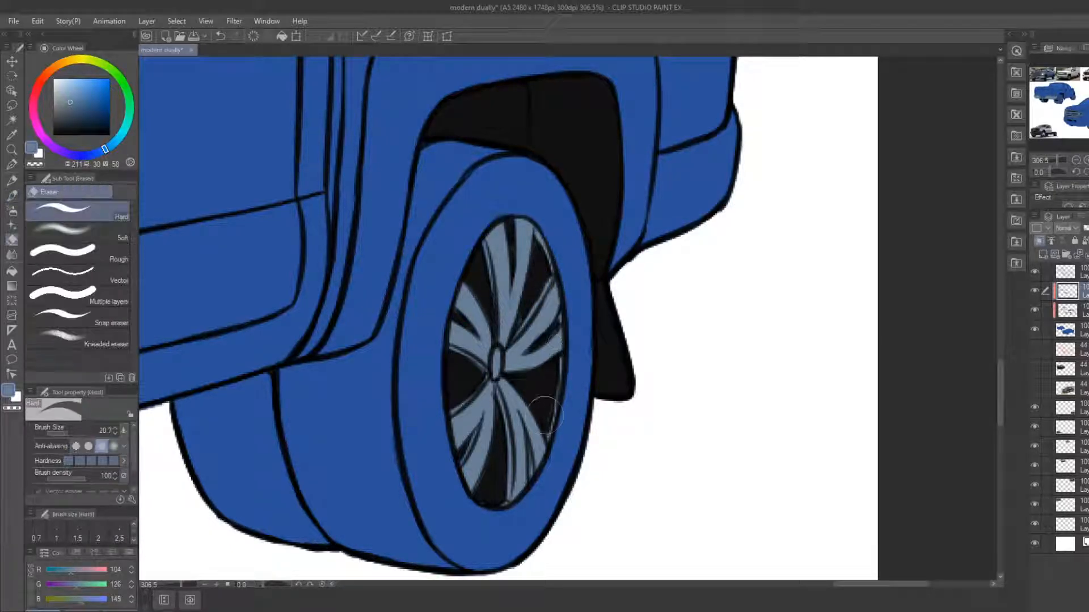
key(b)
key(e)
key(b)
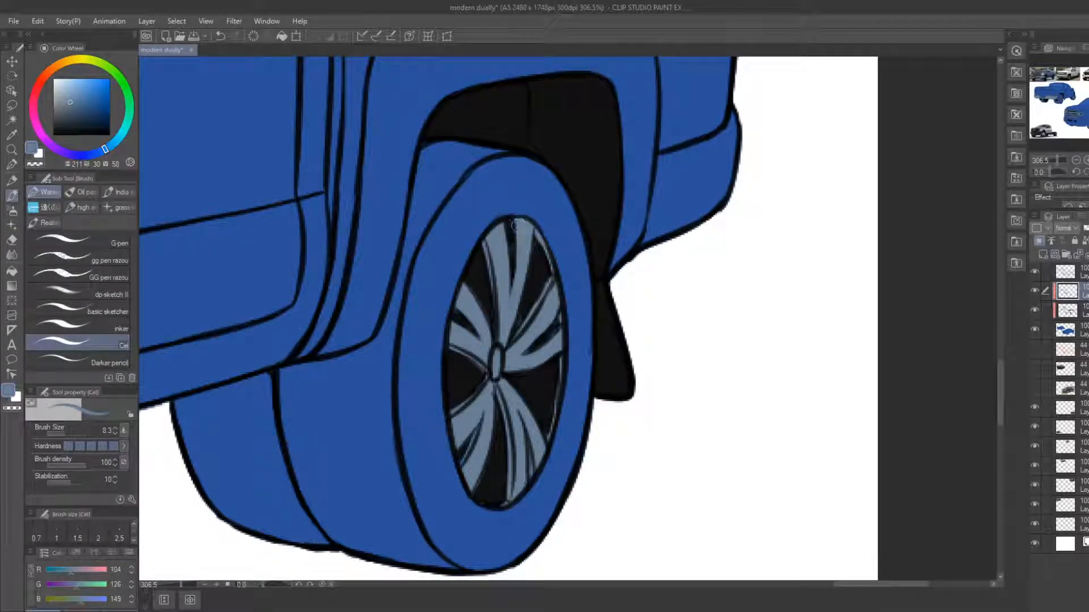
Fill the visible corner of the front-view truck's rear bumper with the blue-grey
click(11, 150)
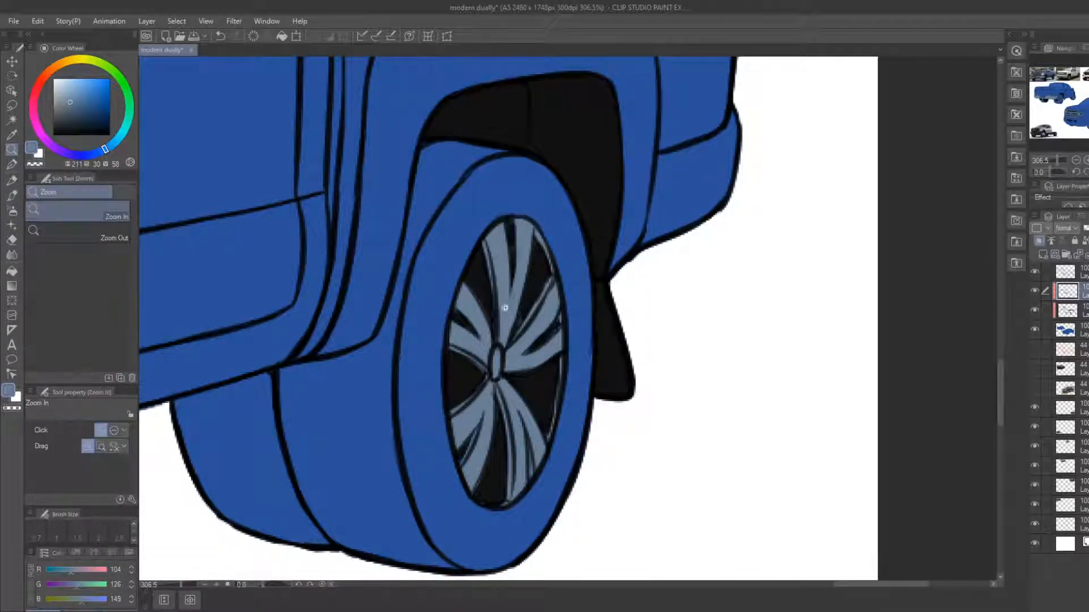
scroll(590, 297, down, 8)
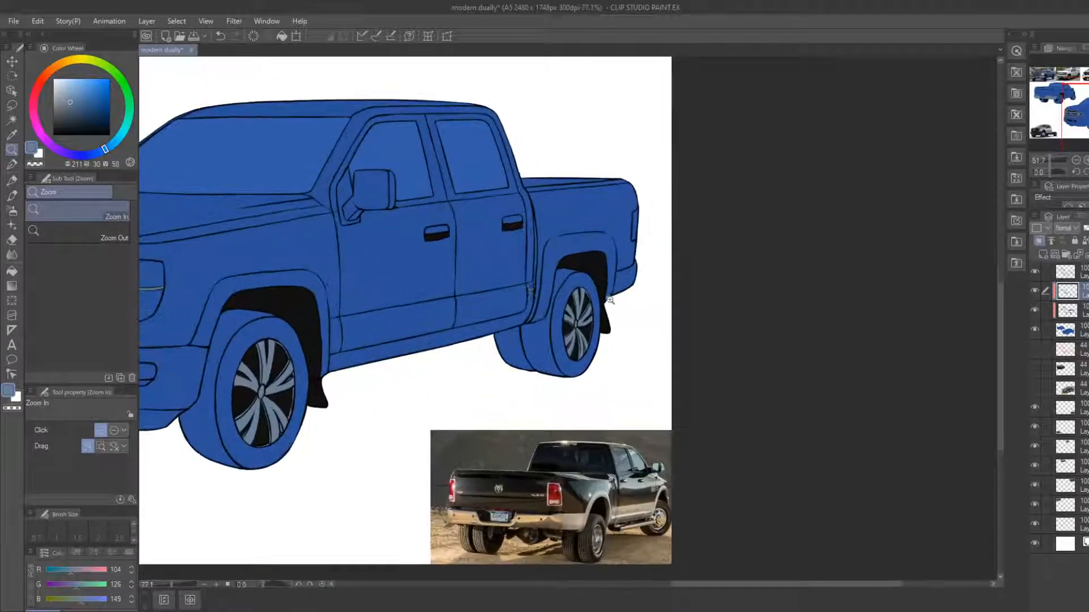
scroll(621, 280, up, 2)
click(11, 271)
click(634, 291)
Fill the main face of the front-view truck's front bumper with the blue-grey
drag(496, 373, 615, 378)
drag(508, 396, 619, 417)
drag(551, 381, 649, 454)
drag(488, 411, 537, 431)
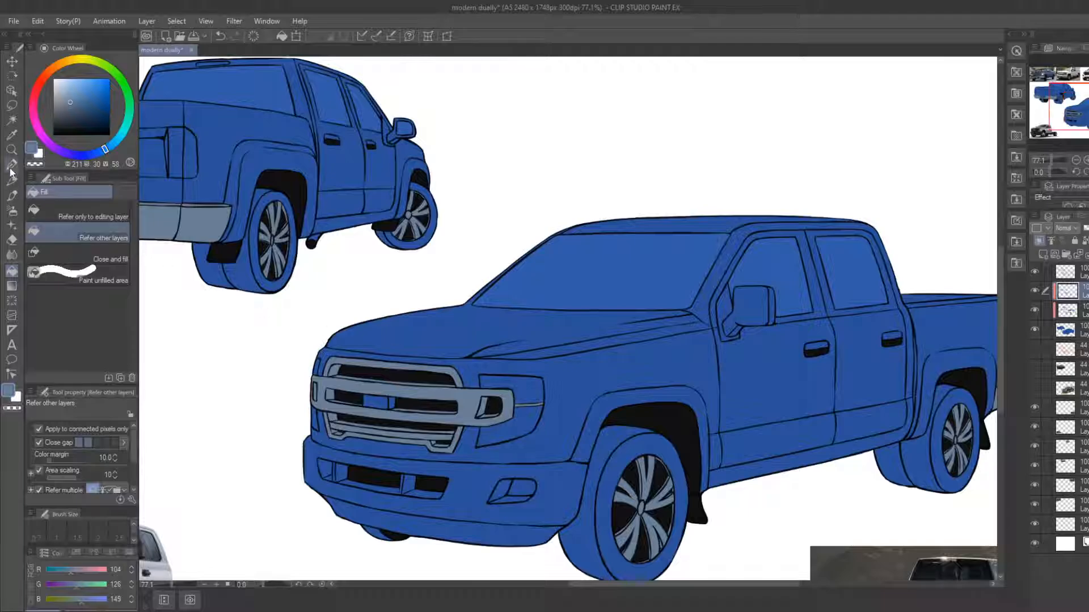
click(12, 150)
scroll(355, 338, down, 3)
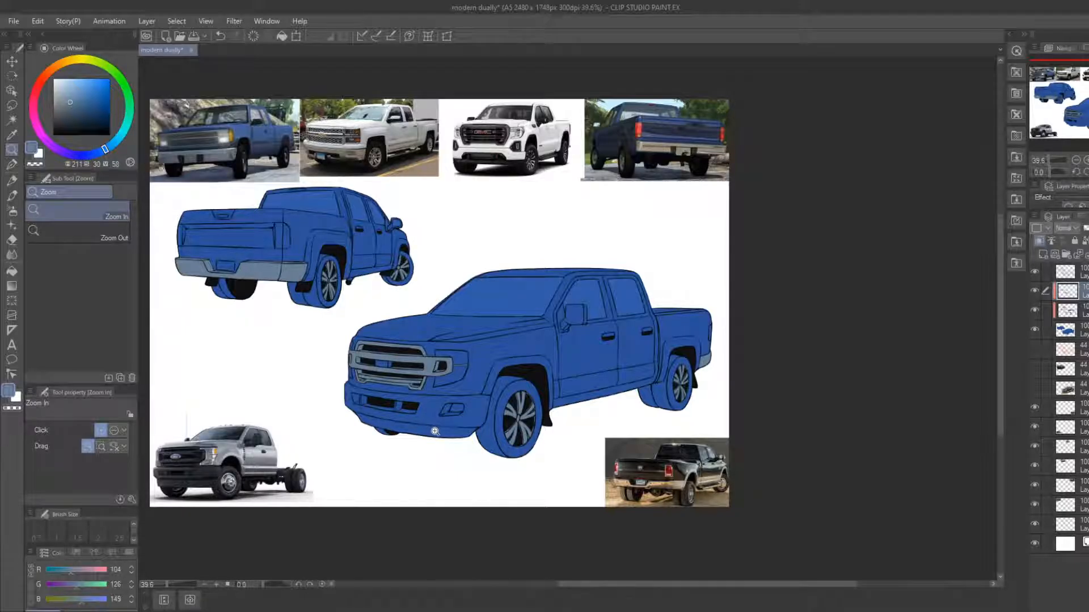
scroll(435, 432, up, 2)
scroll(432, 431, down, 2)
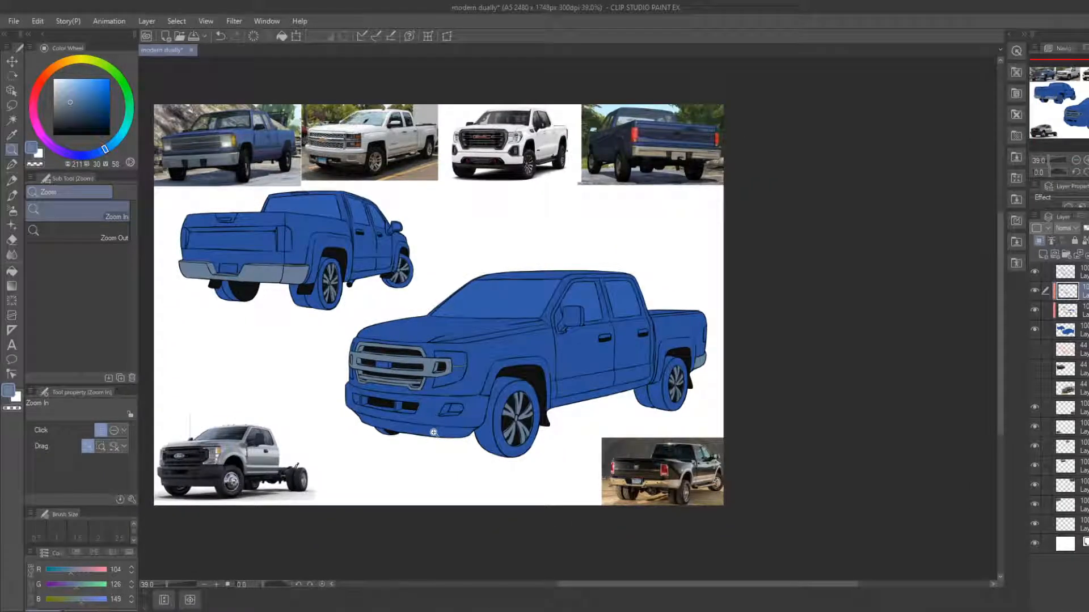
scroll(435, 434, up, 5)
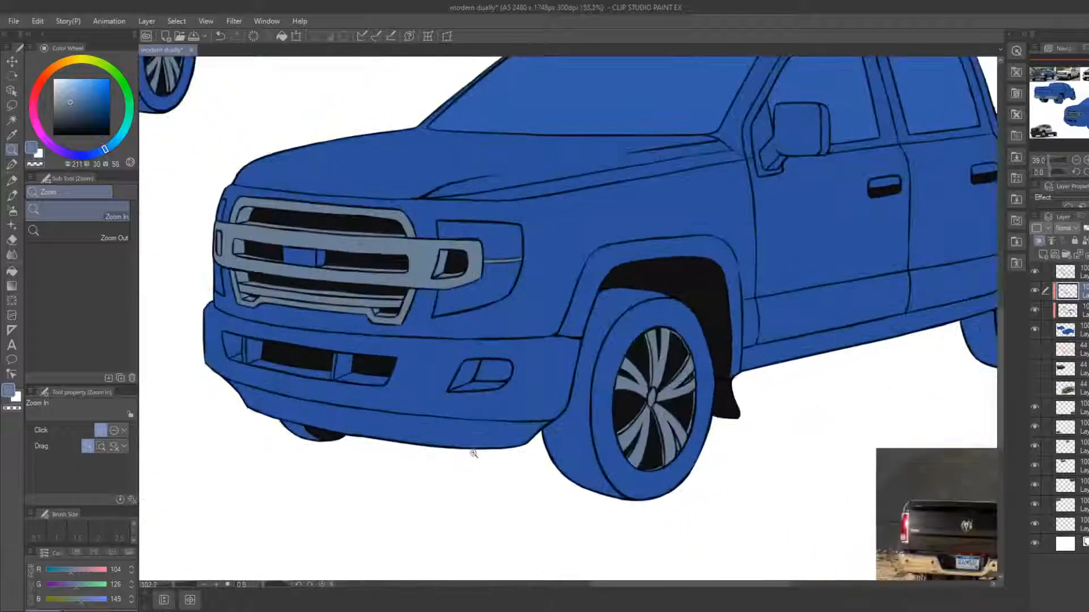
click(11, 271)
click(303, 380)
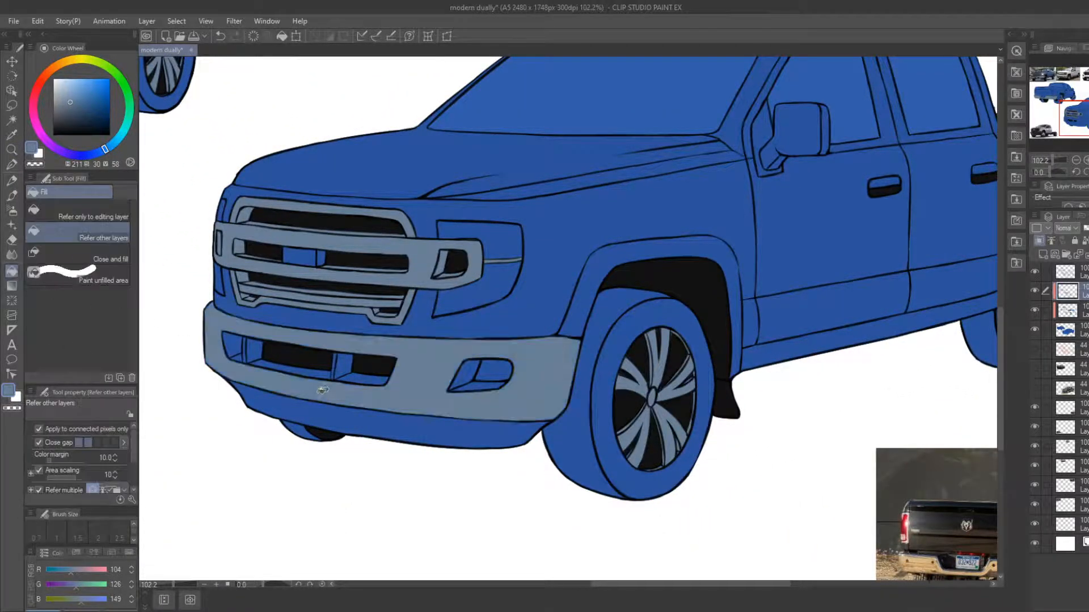
Fill the dividers and inner edges of the front bumper's centre openings and fog-light recess with the blue-grey
click(252, 347)
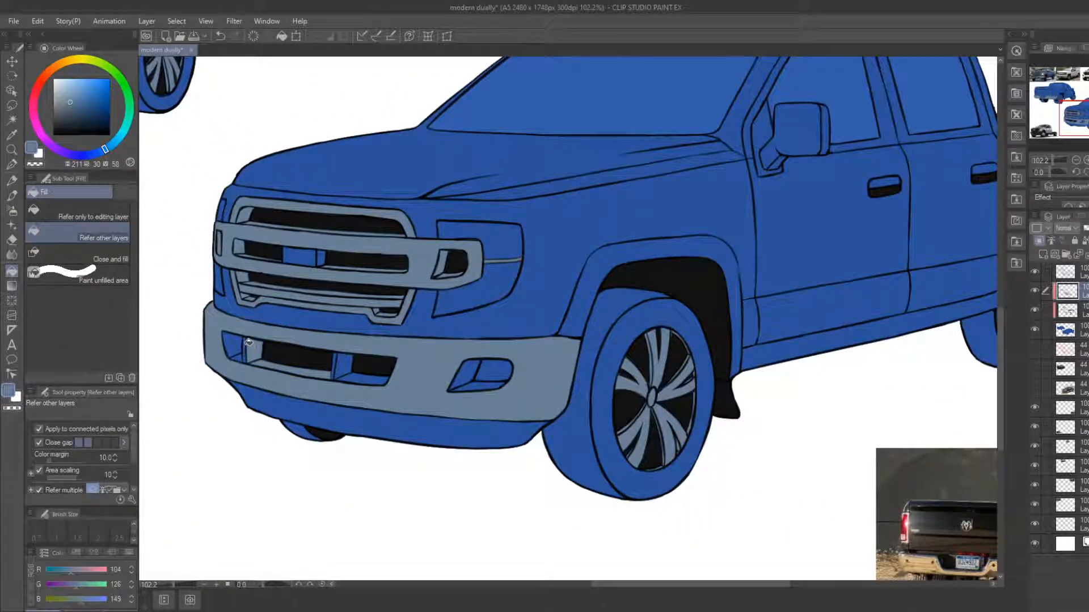
click(241, 340)
click(353, 378)
click(337, 359)
click(471, 372)
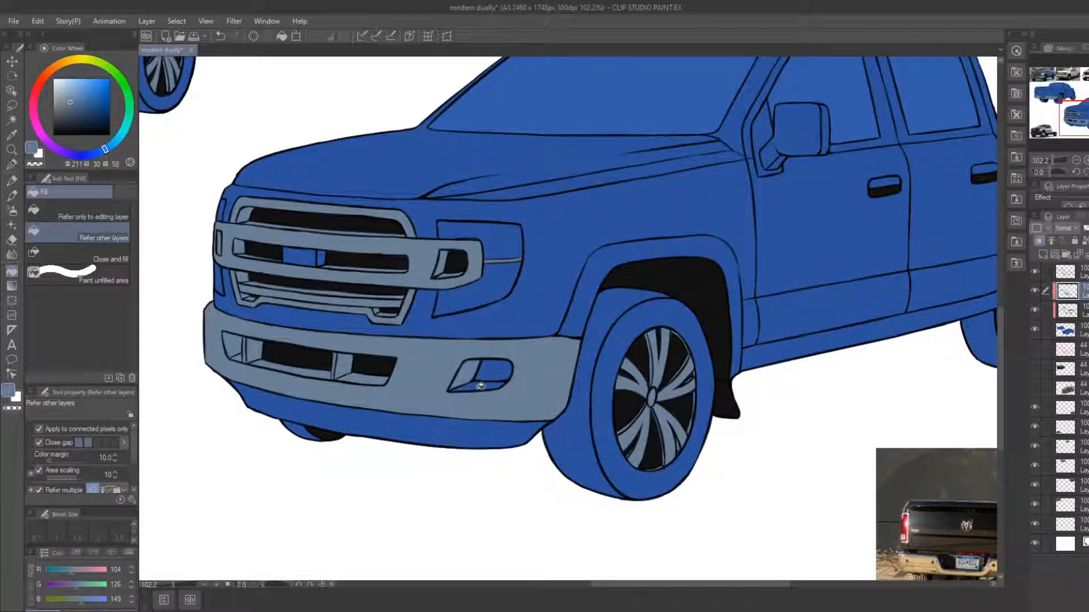
click(480, 387)
key(ctrl+space)
drag(338, 340, 283, 342)
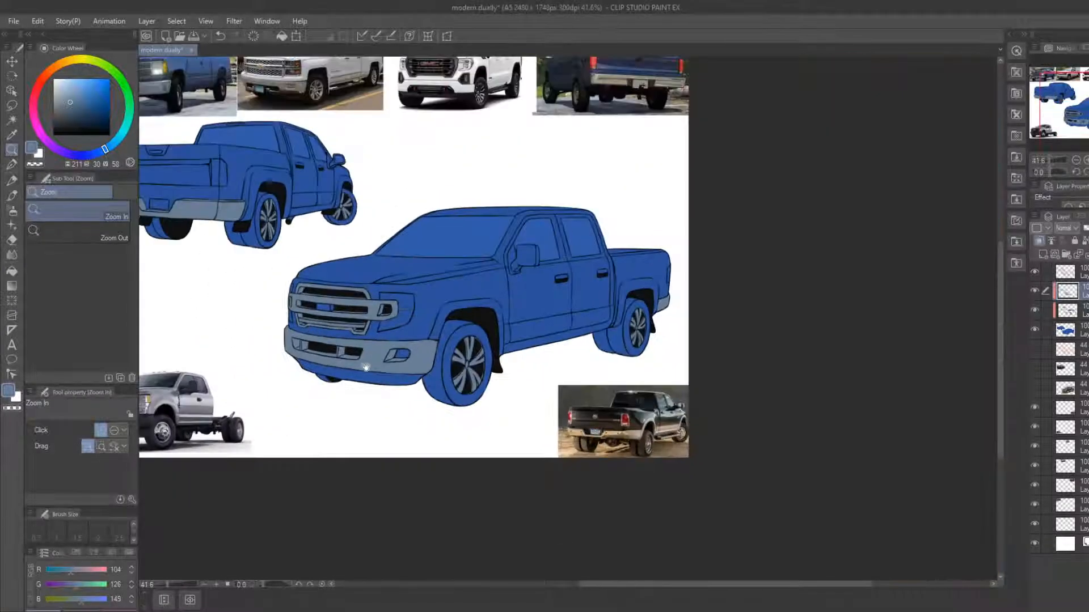
drag(365, 368, 398, 387)
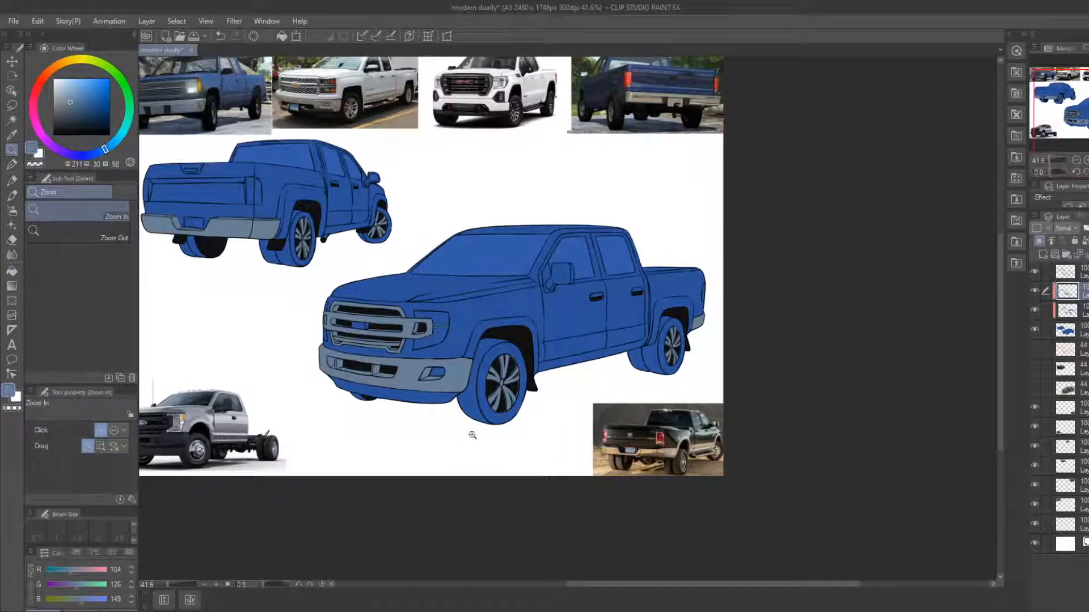
drag(441, 417, 467, 443)
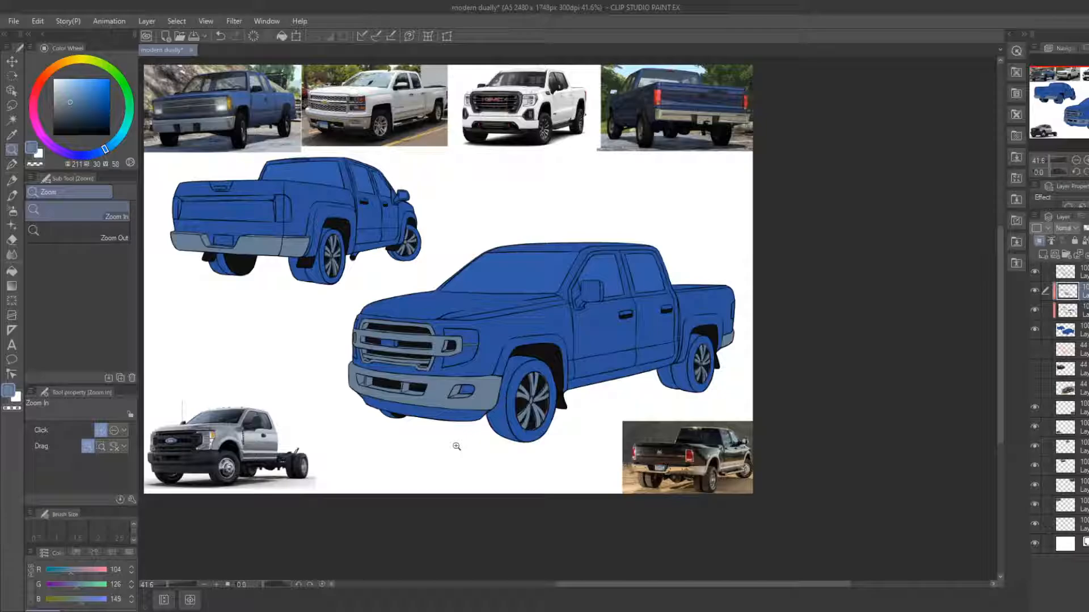
Add a new clipped layer and fill the rear-view truck's tyres with near-black (RGB 21, 21, 21)
click(1043, 253)
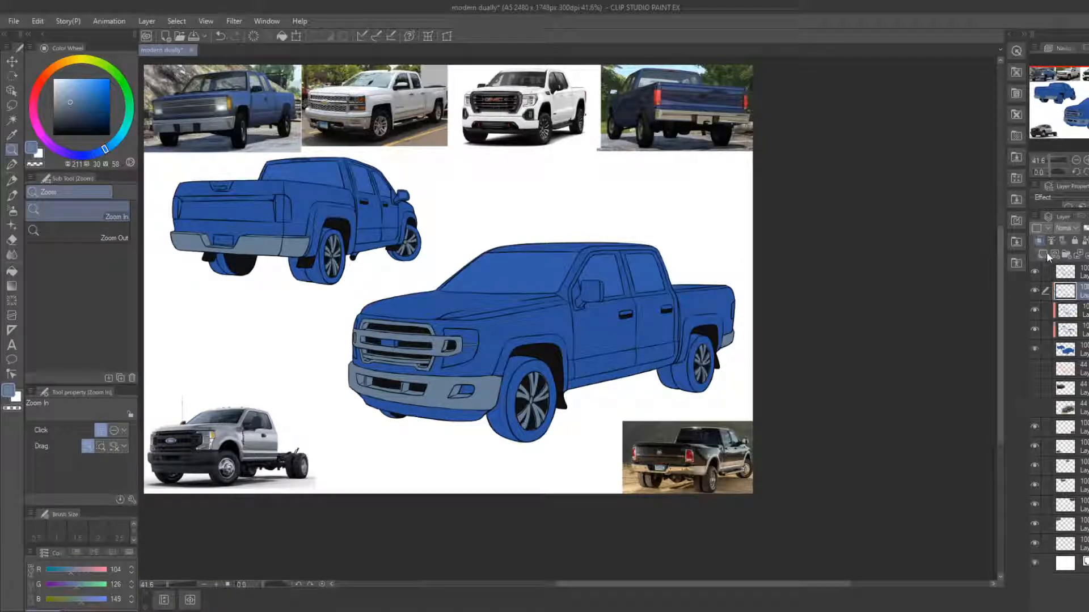
key(b)
alt+click(337, 229)
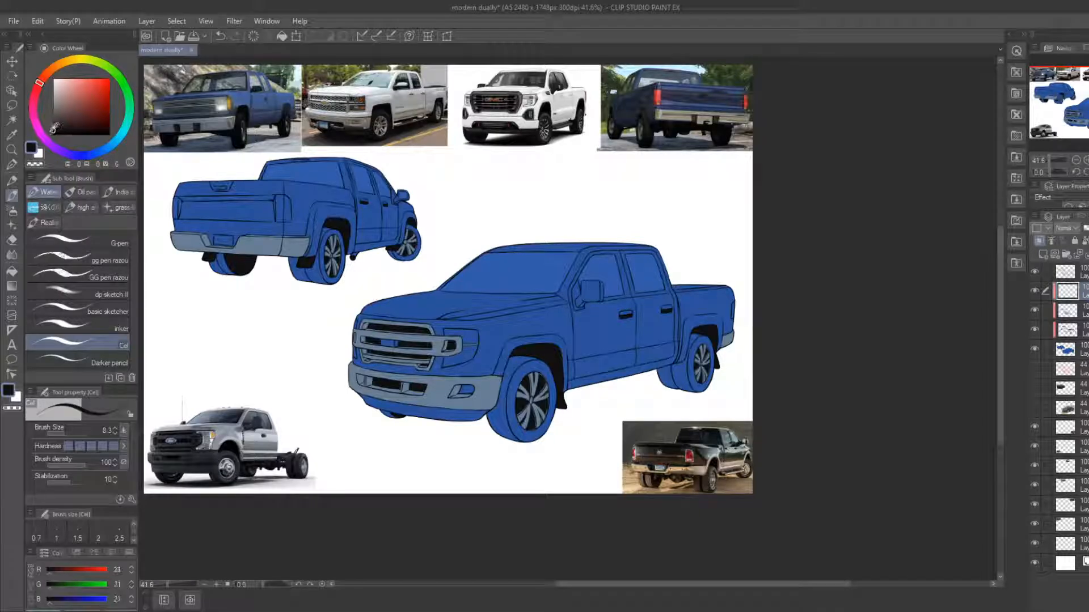
click(12, 272)
click(315, 275)
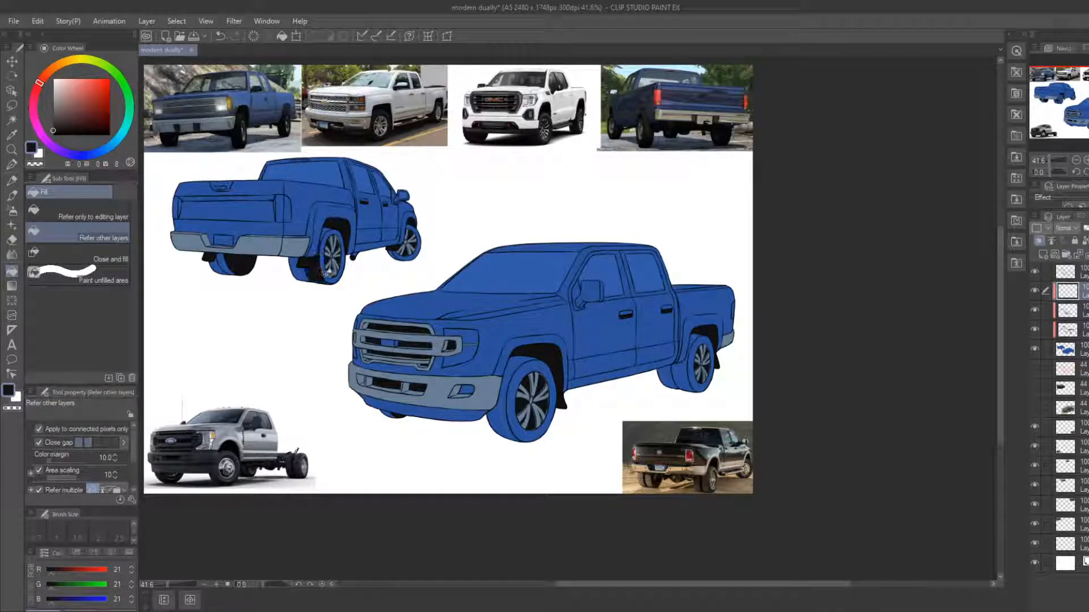
click(330, 274)
click(305, 272)
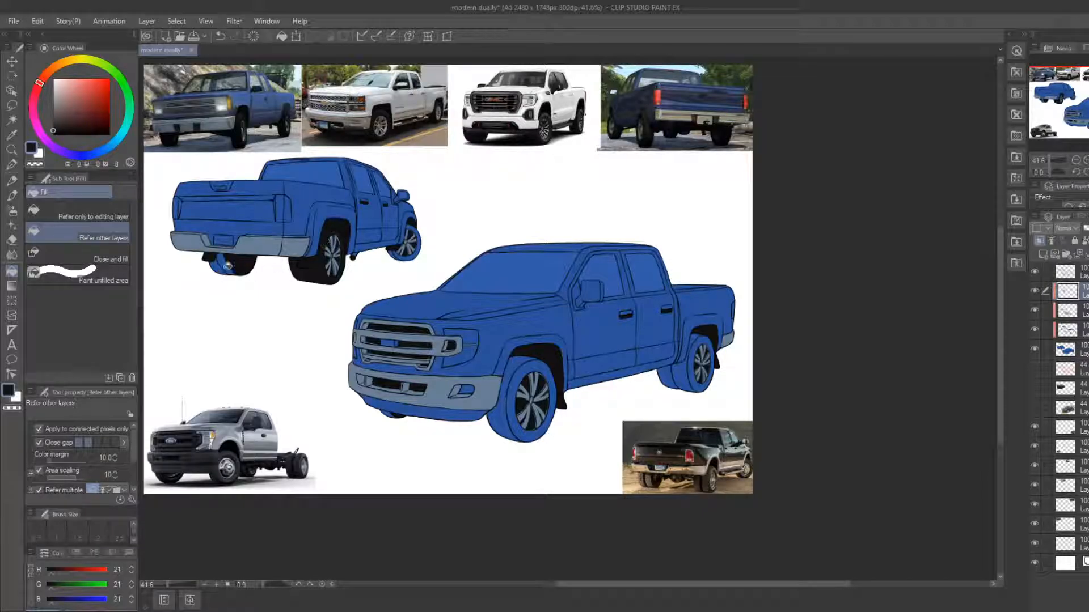
click(225, 264)
click(402, 255)
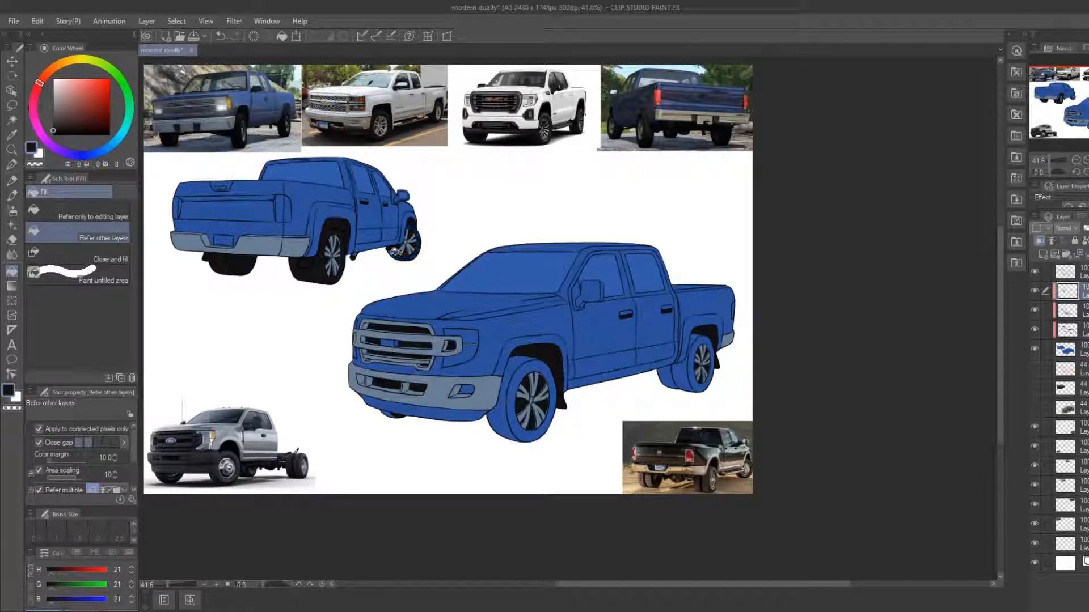
Fill the front-view truck's tyres and door mirror with the same near-black
click(508, 426)
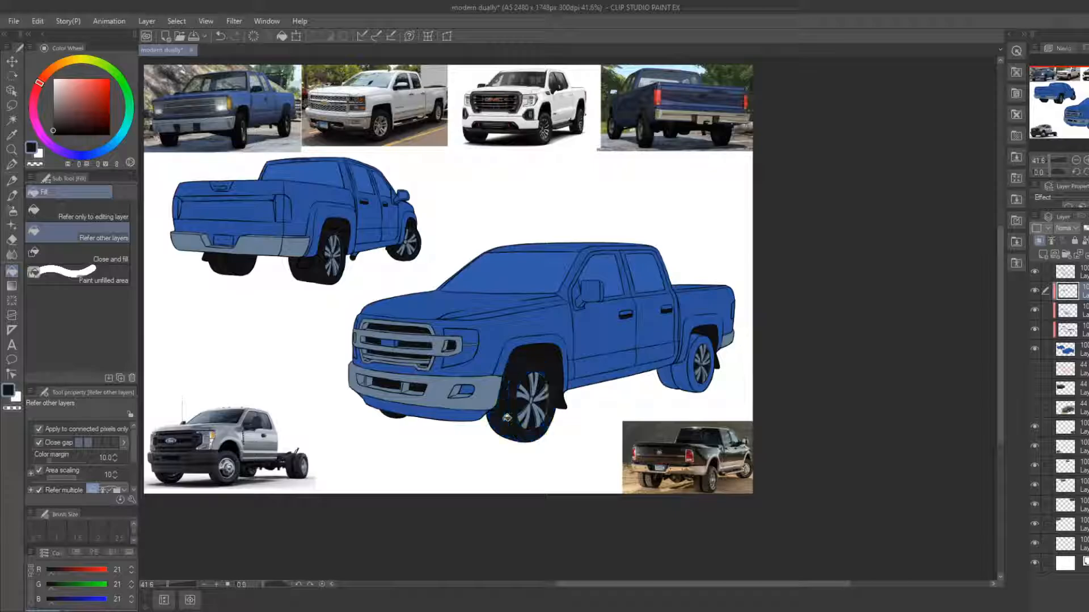
click(679, 372)
click(699, 386)
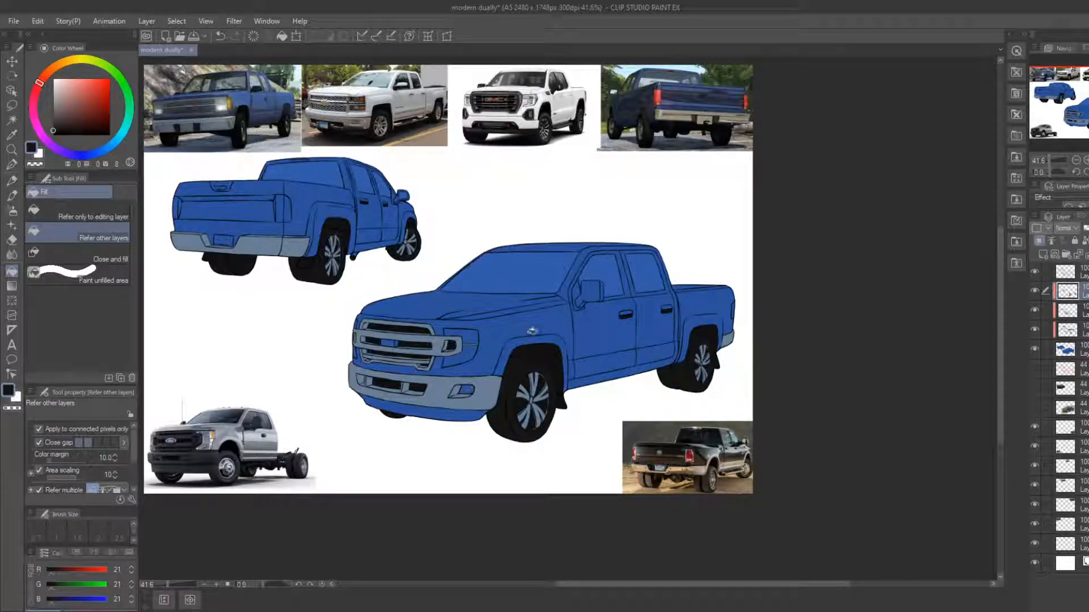
click(579, 291)
click(586, 304)
Fill the rear-view truck's door mirror bracket and housing with near-black, leaving the mirror glass blue
drag(501, 287, 549, 333)
click(11, 150)
drag(254, 250, 343, 357)
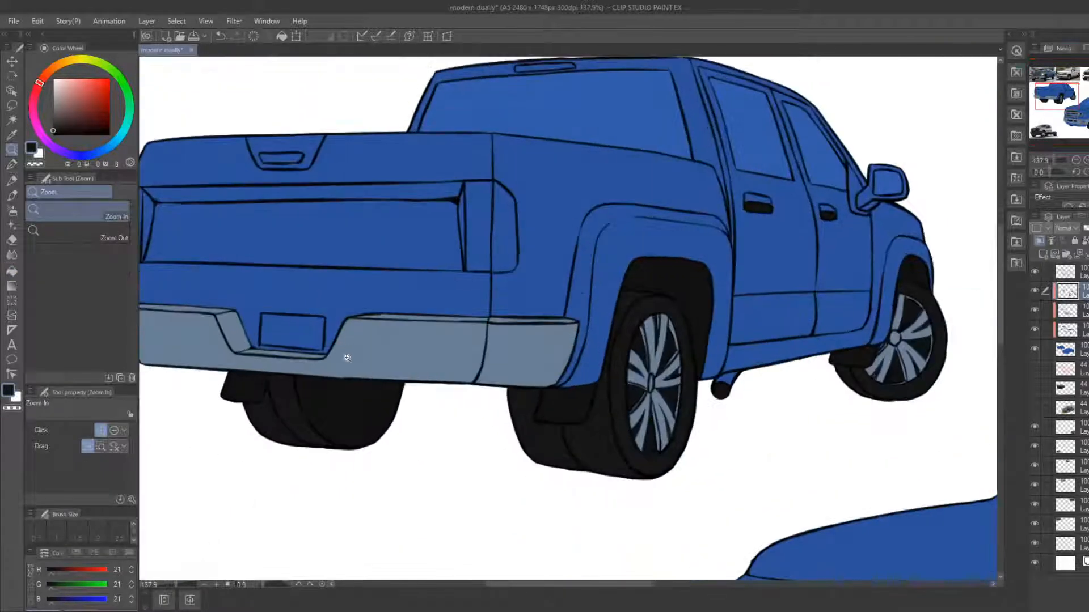
drag(384, 450, 171, 417)
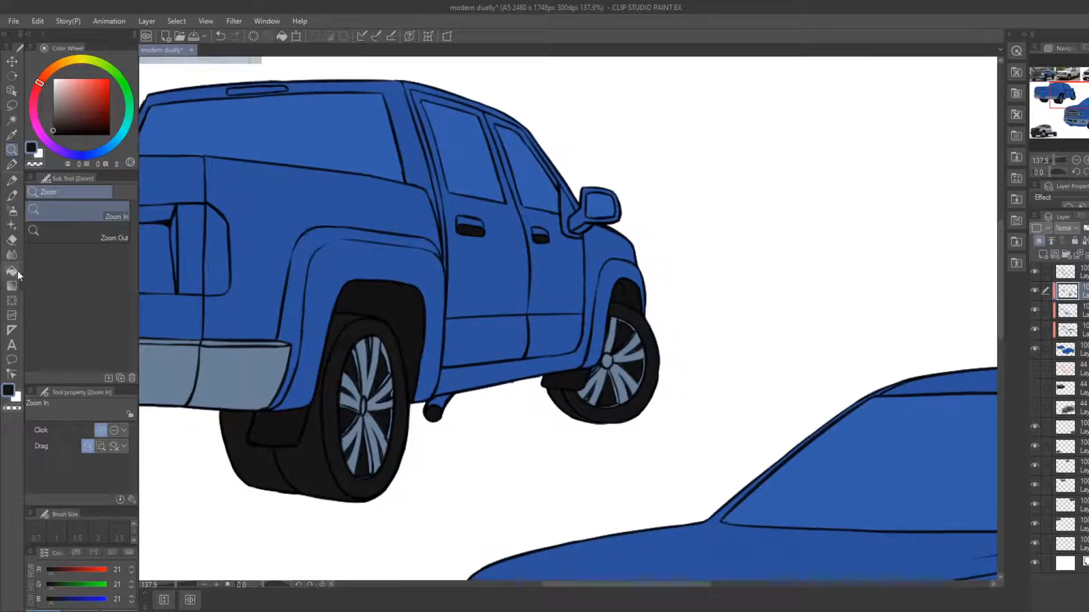
click(12, 271)
click(567, 214)
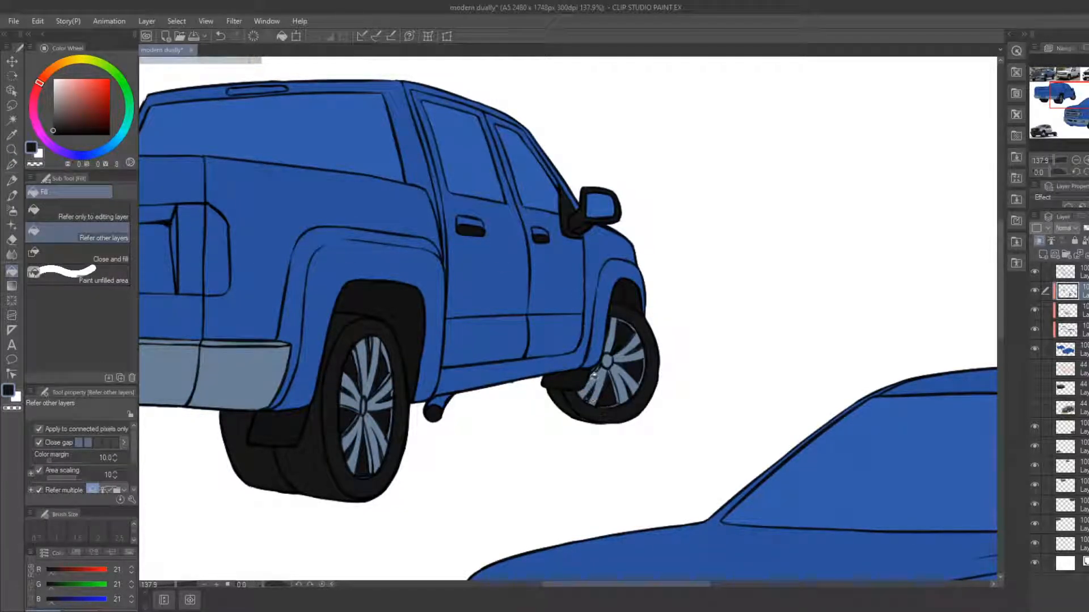
key(b)
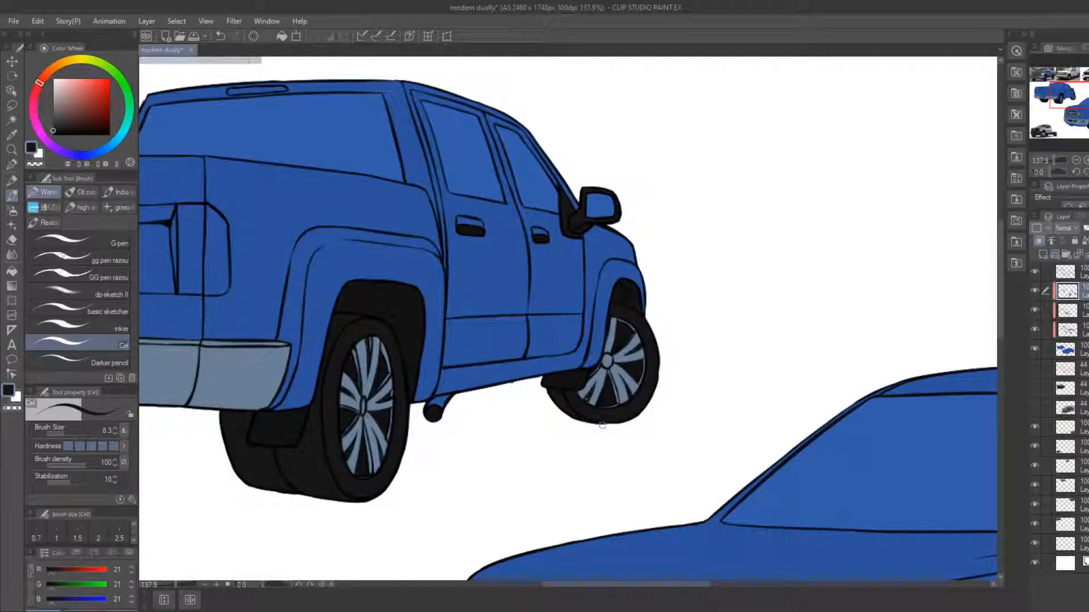
Fill both faces of the front-view truck's grille badge with dark red
drag(663, 419, 620, 383)
drag(651, 444, 591, 337)
mouse_move(658, 493)
mouse_down()
mouse_move(617, 467)
mouse_move(525, 270)
mouse_up()
drag(583, 408, 521, 273)
mouse_move(614, 393)
mouse_down()
mouse_move(467, 372)
mouse_move(535, 360)
mouse_move(510, 377)
mouse_move(502, 345)
mouse_up()
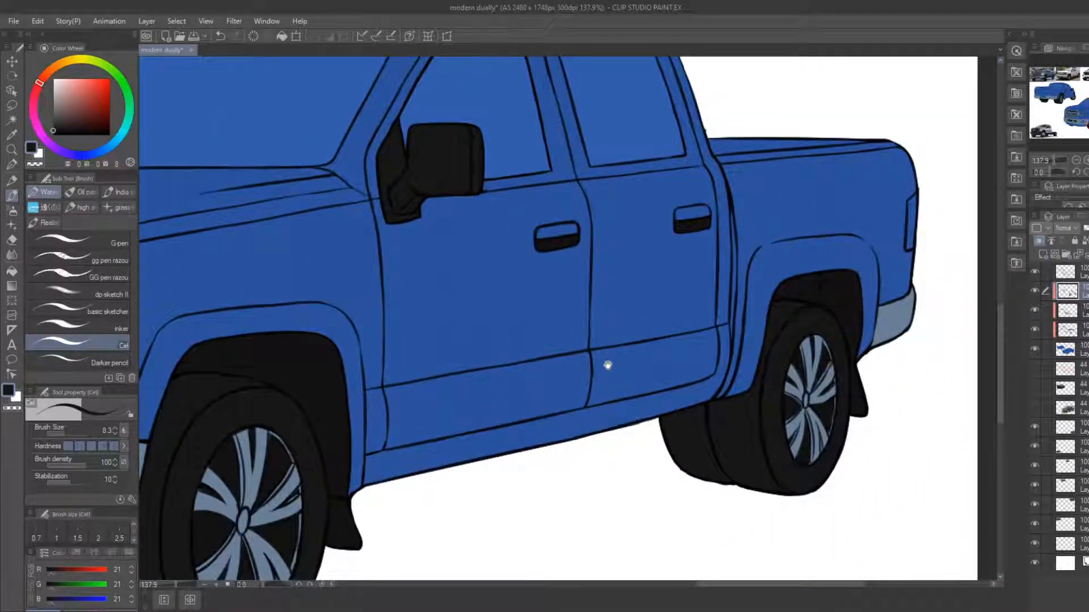
drag(608, 365, 517, 351)
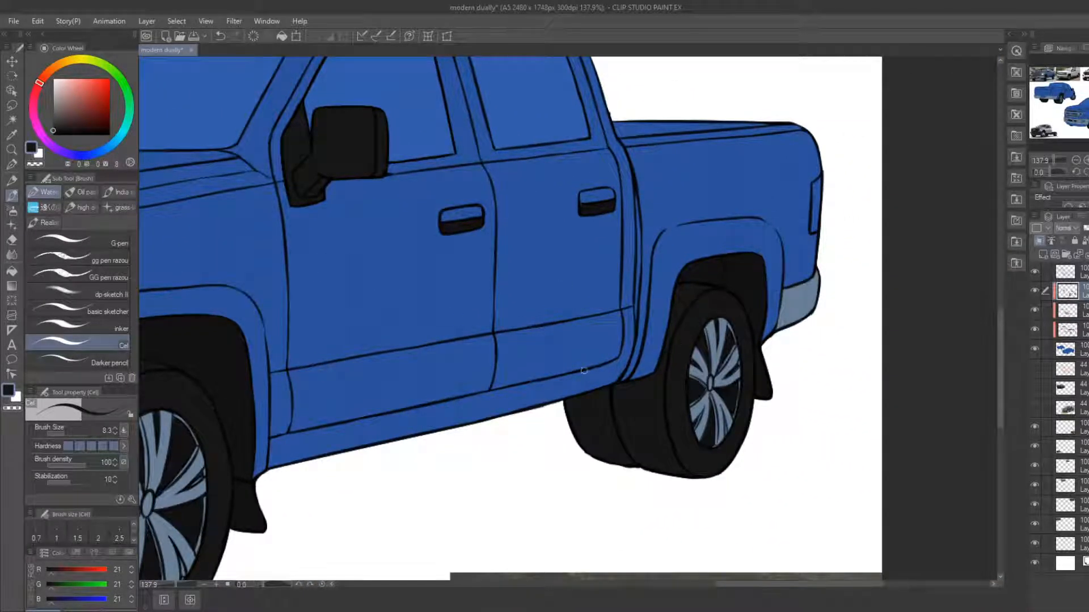
key(ctrl+space)
drag(338, 274, 590, 335)
drag(445, 358, 446, 312)
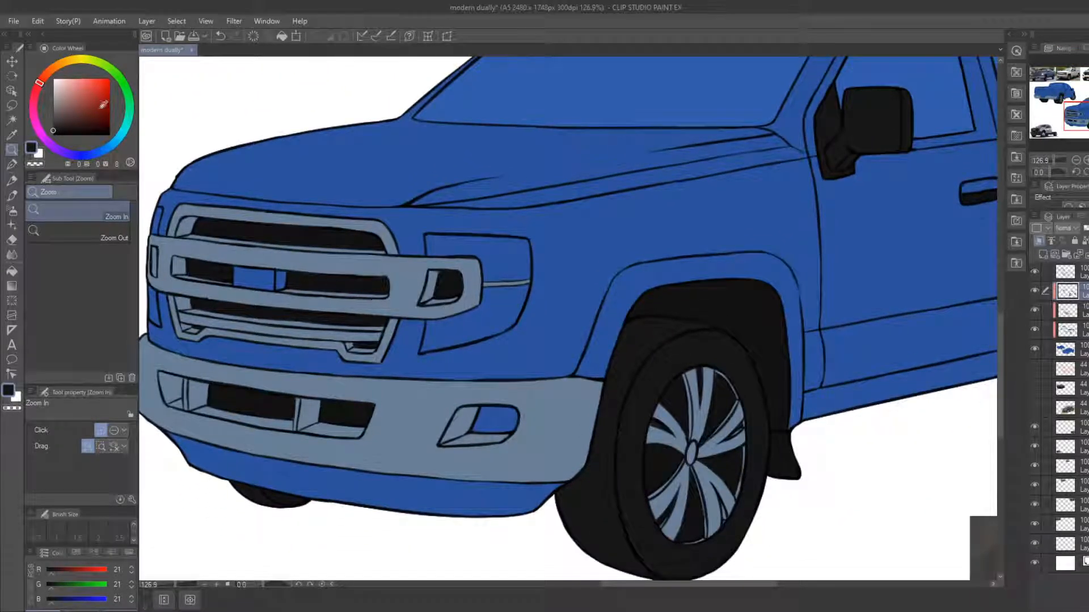
mouse_move(104, 105)
mouse_down()
mouse_move(85, 116)
mouse_move(99, 107)
mouse_move(40, 87)
mouse_move(52, 85)
mouse_up()
click(12, 271)
click(255, 278)
click(281, 279)
Fill the front-view truck's large headlight and the visible slivers of the far headlight with light grey (RGB 220, 220, 220)
click(512, 272)
click(509, 295)
drag(395, 328, 488, 322)
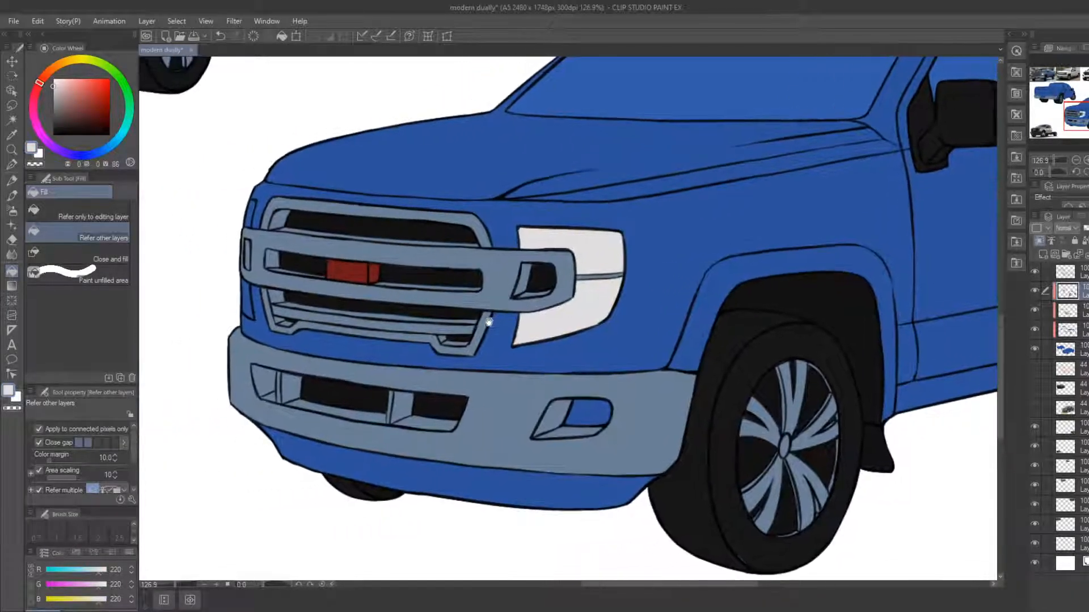
click(250, 213)
click(247, 299)
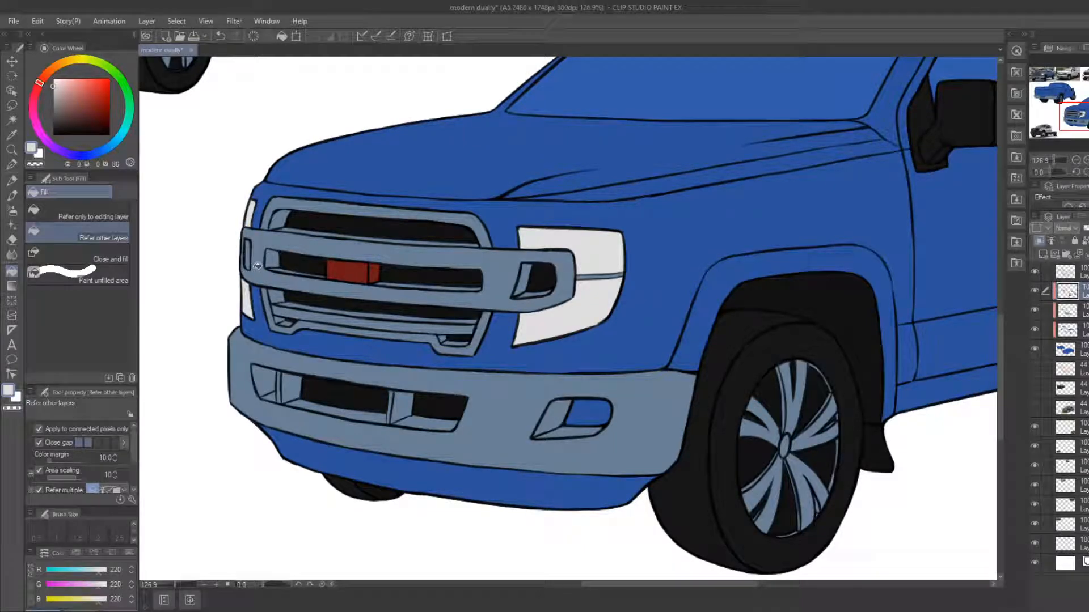
Fill the front bumper's fog light with orange (RGB 255, 130, 0)
click(583, 409)
drag(552, 385, 503, 375)
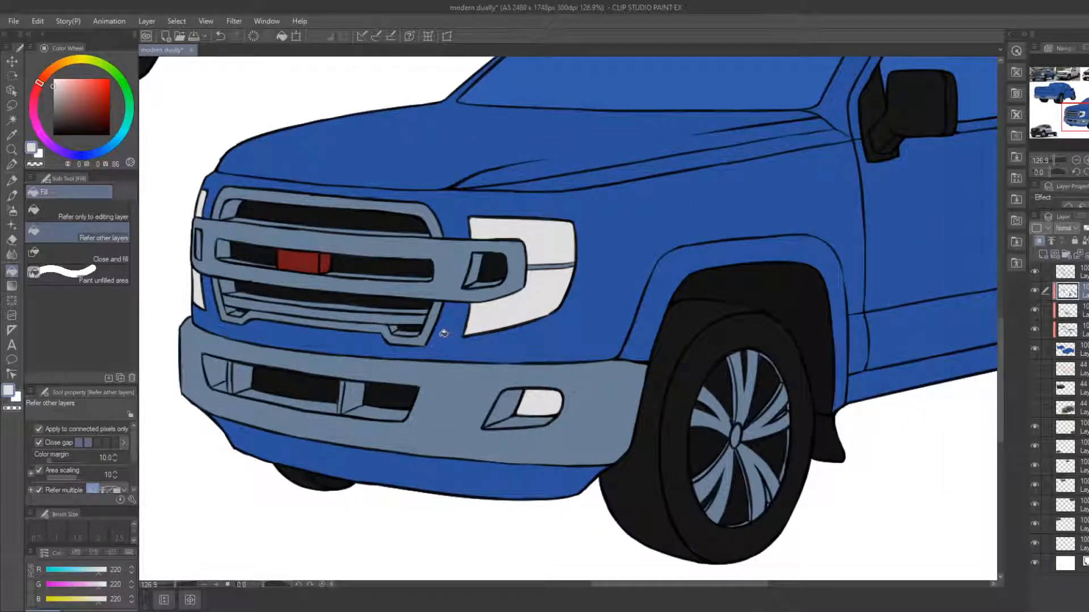
click(58, 65)
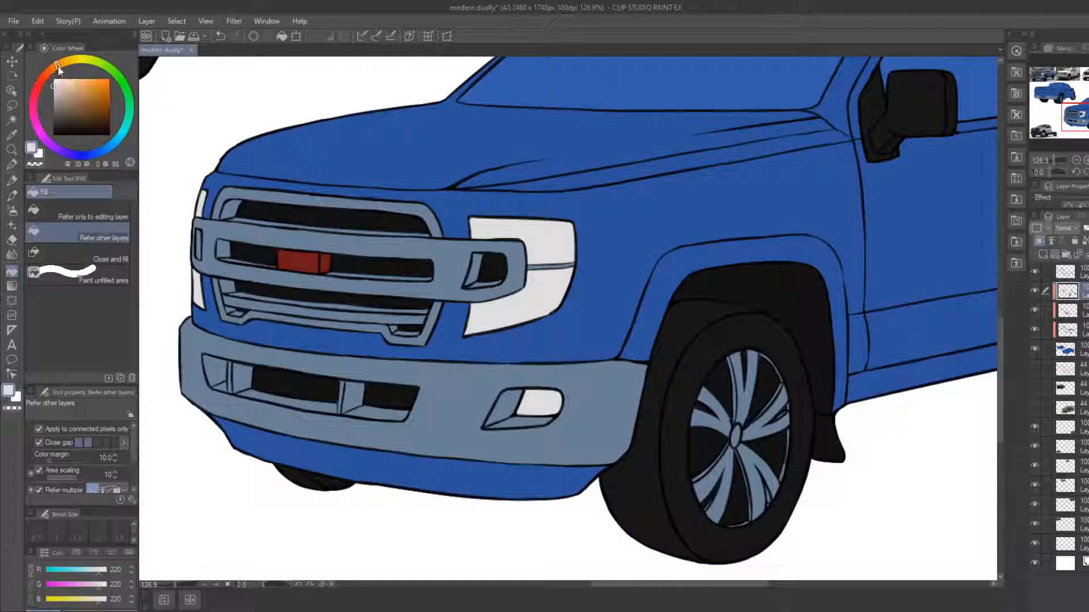
click(110, 79)
click(533, 408)
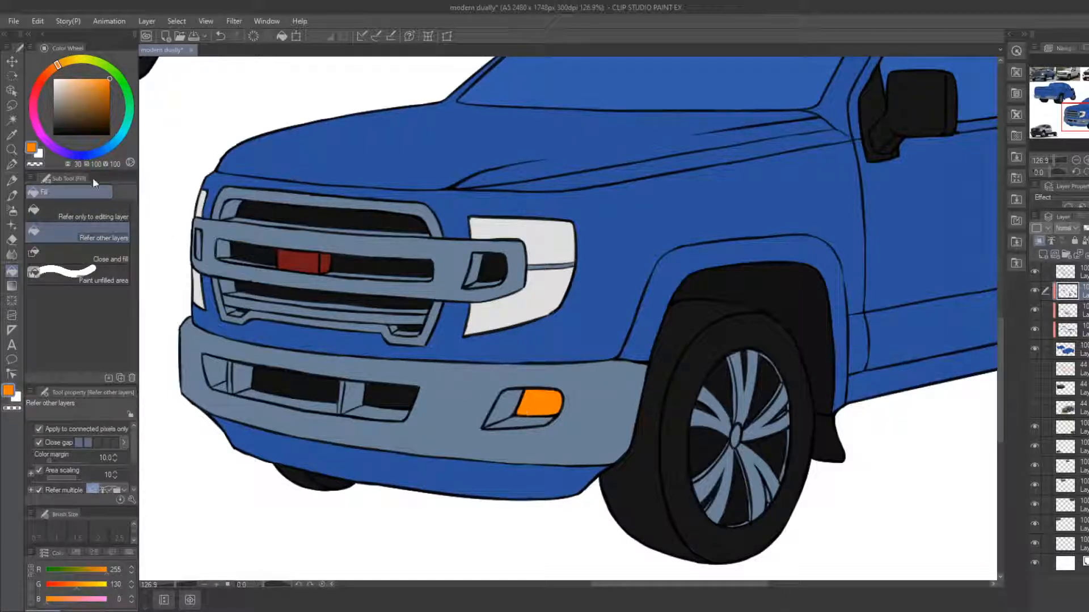
Examine the reference photos' front ends and fenders against the coloured front-view truck
click(12, 150)
drag(362, 300, 321, 299)
drag(496, 322, 436, 319)
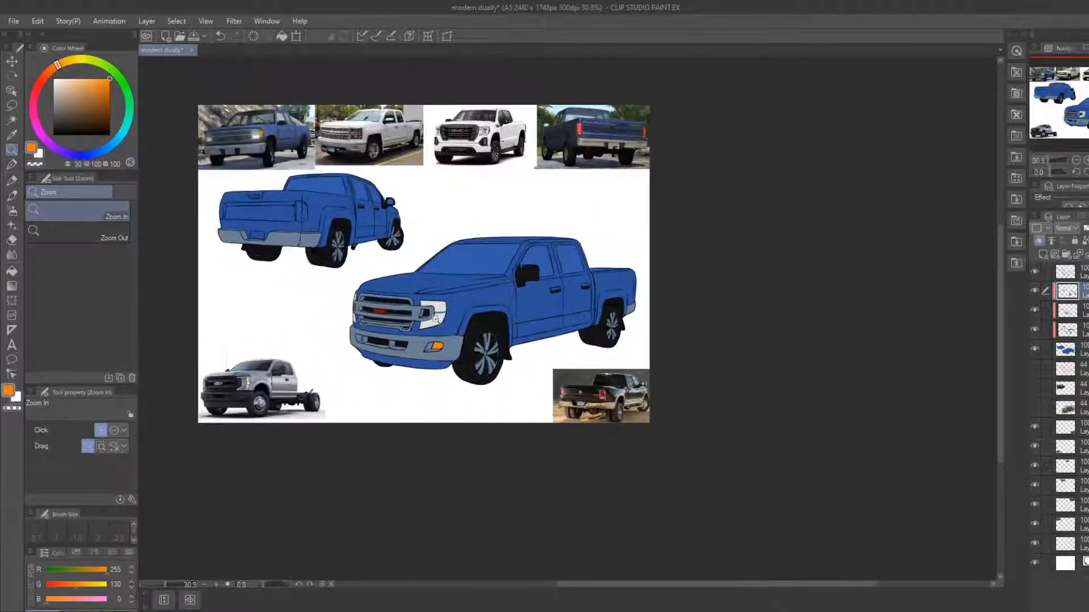
drag(359, 114, 388, 168)
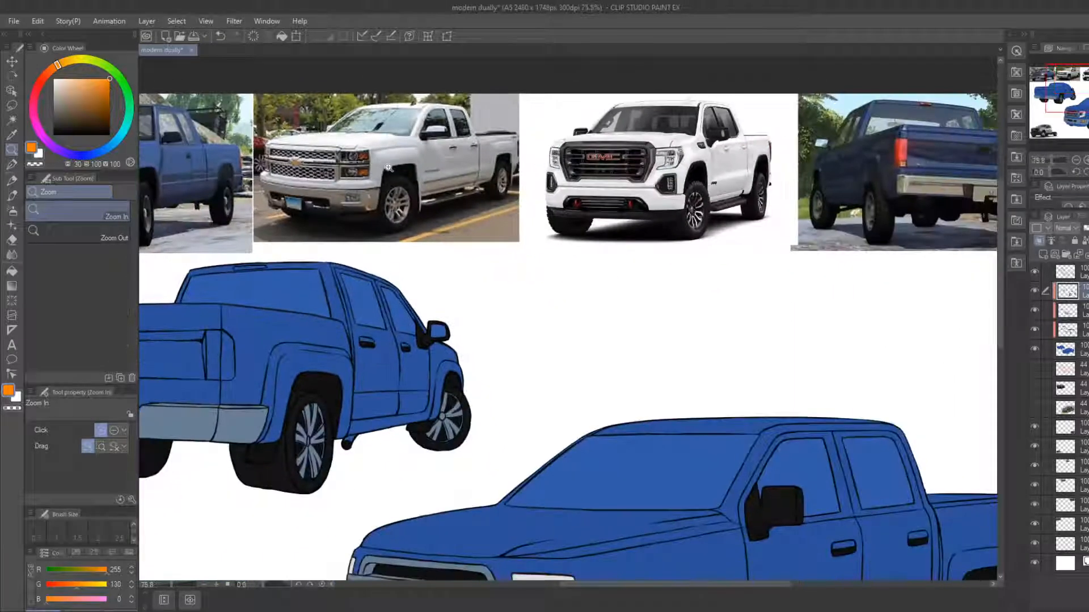
drag(709, 139, 703, 186)
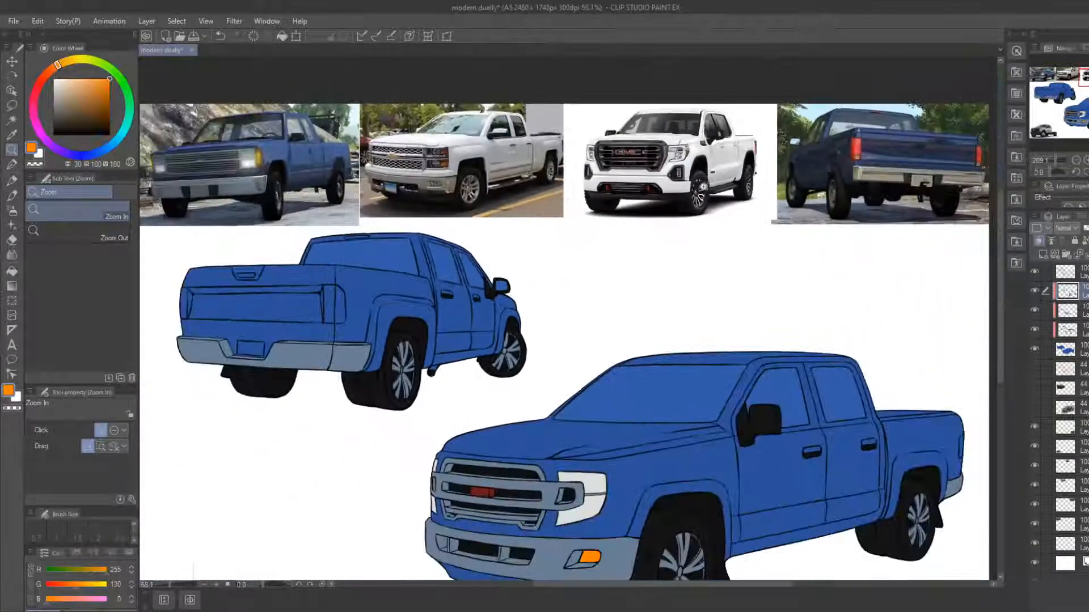
drag(701, 244, 590, 124)
drag(593, 358, 649, 340)
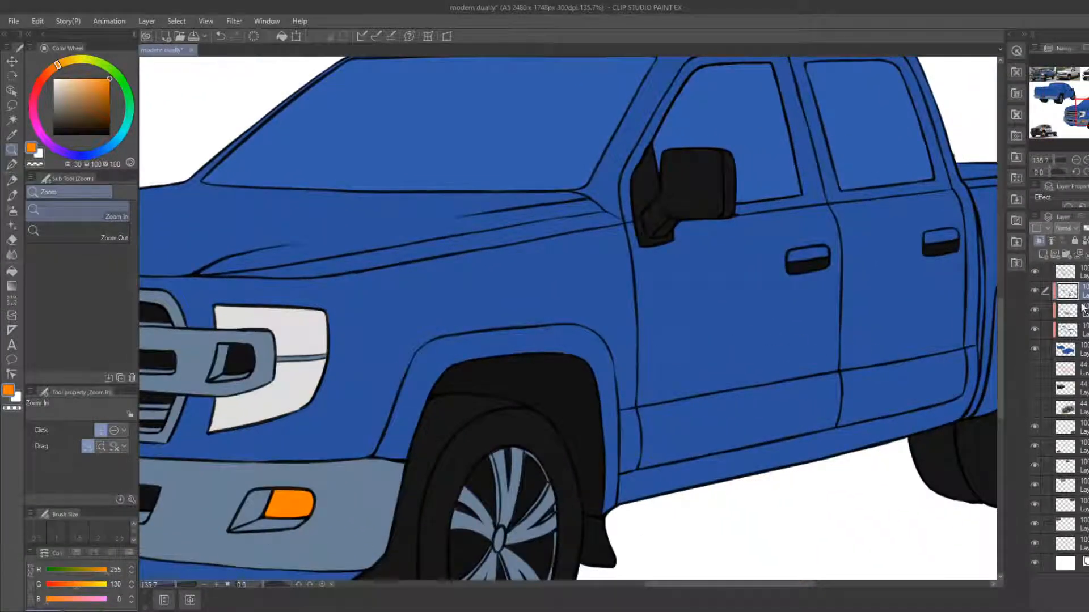
Draw a small double-outlined side marker light above the front-view truck's front wheel arch with the black G-pen on the line-art layer
click(1066, 275)
drag(574, 310, 581, 313)
key(b)
click(90, 233)
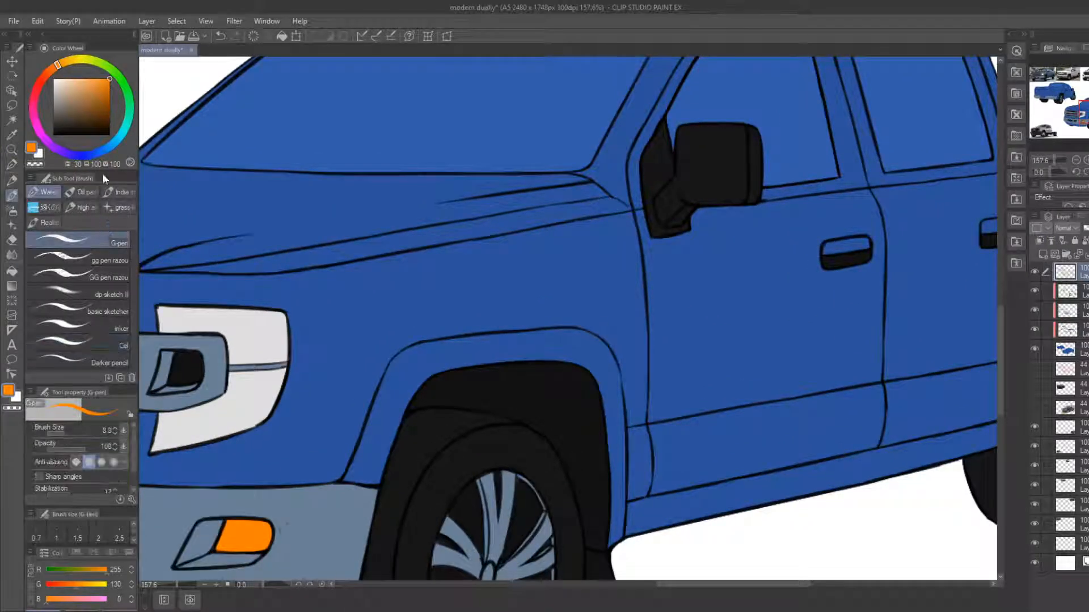
drag(105, 131, 111, 137)
mouse_move(489, 273)
mouse_down()
mouse_move(569, 267)
mouse_move(516, 273)
mouse_move(544, 265)
mouse_move(547, 275)
mouse_move(490, 292)
mouse_move(555, 289)
mouse_move(549, 273)
mouse_move(500, 264)
mouse_move(538, 263)
mouse_move(513, 268)
mouse_move(544, 268)
mouse_move(545, 290)
mouse_up()
key(e)
key(b)
key(e)
key(b)
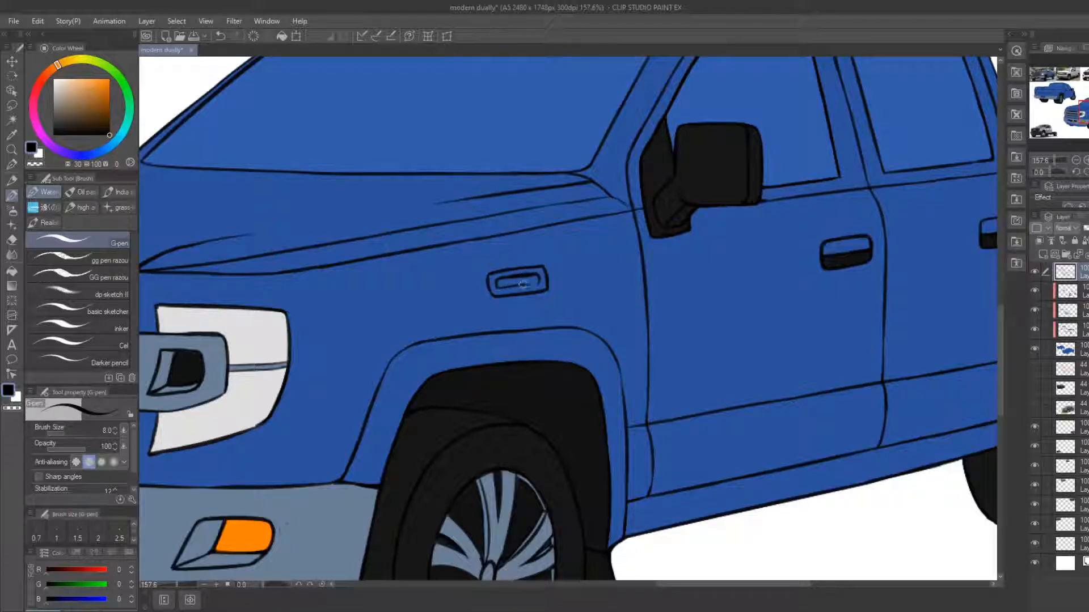
Clean up the side marker's inner and outer outlines with the hard eraser and G-pen
key(e)
mouse_move(533, 290)
mouse_down()
mouse_move(505, 291)
mouse_move(538, 285)
mouse_move(494, 276)
mouse_up()
key(b)
key(e)
key(b)
Draw a matching small side marker on the rear-view truck's front fender, below the mirror, trimming its lines with the hard eraser
click(11, 150)
drag(450, 311, 496, 306)
drag(453, 244, 543, 278)
key(b)
mouse_move(439, 225)
mouse_down()
mouse_move(461, 219)
mouse_move(441, 221)
mouse_move(455, 217)
mouse_move(444, 212)
mouse_move(464, 233)
mouse_move(440, 225)
mouse_up()
key(e)
key(b)
key(e)
key(b)
key(e)
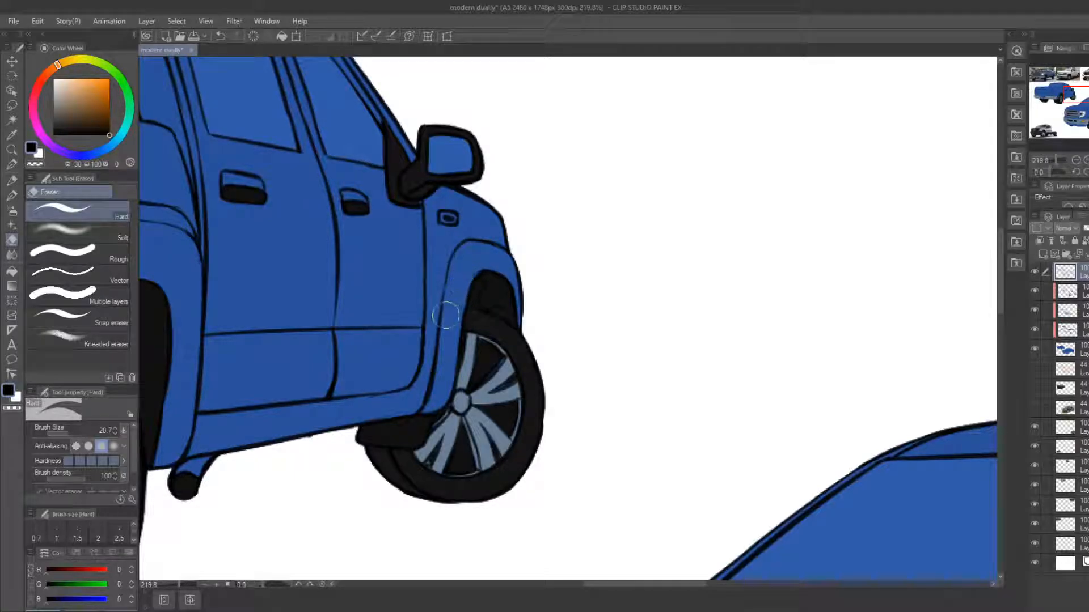
Fill the lens of the front-view truck's side marker with the fog light's orange on the upper clipped colour layer
click(13, 151)
drag(318, 272, 267, 256)
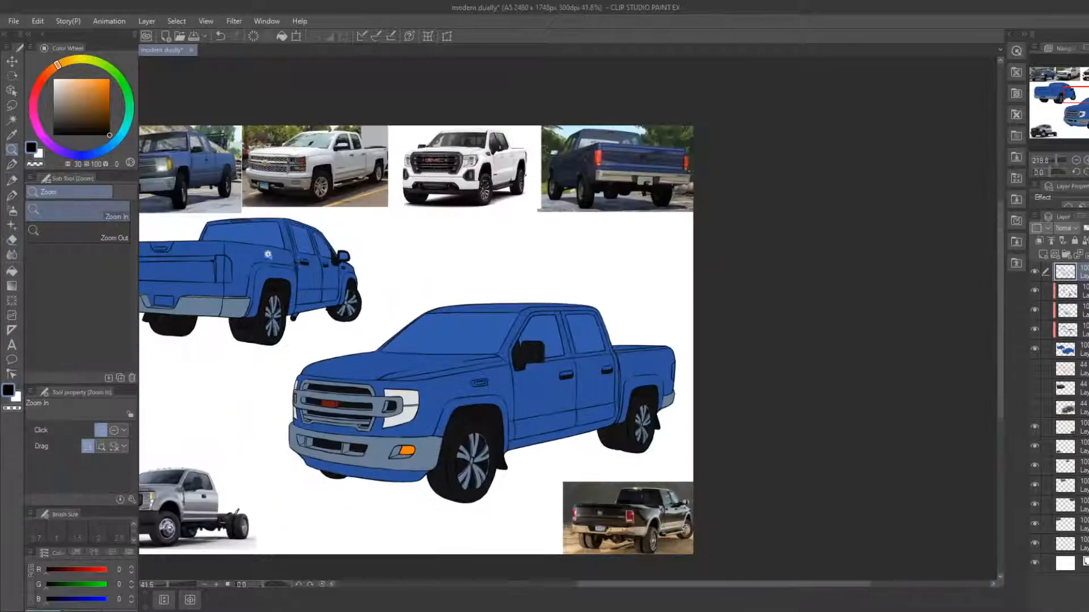
mouse_move(422, 349)
mouse_down()
mouse_move(423, 304)
mouse_move(447, 333)
mouse_move(513, 350)
mouse_up()
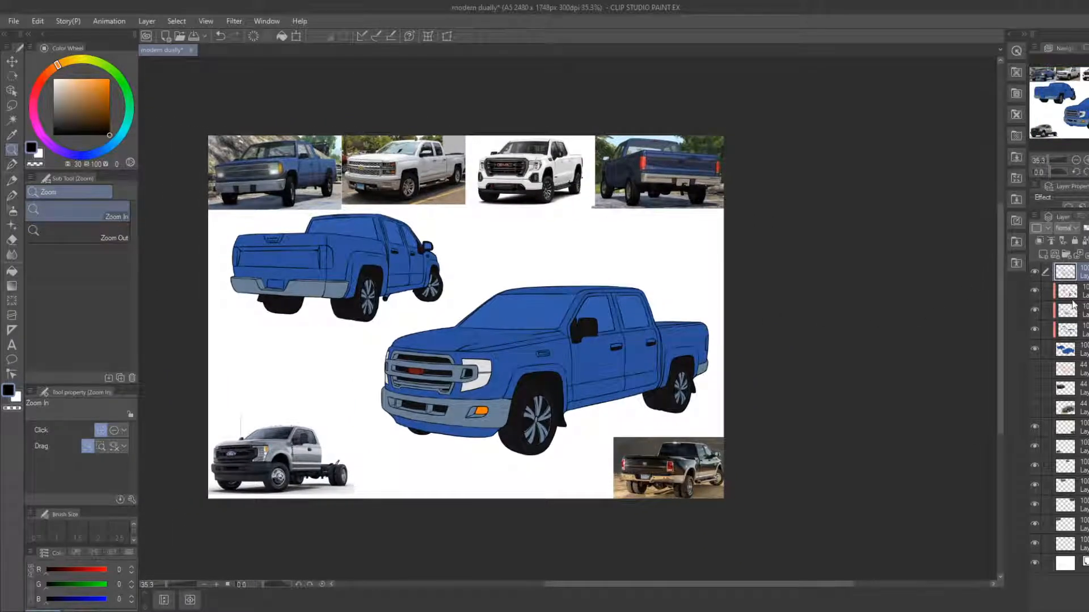
click(1069, 295)
click(521, 222)
mouse_move(486, 490)
mouse_down()
mouse_move(463, 412)
mouse_move(479, 440)
mouse_move(499, 440)
mouse_up()
click(12, 195)
alt+click(324, 439)
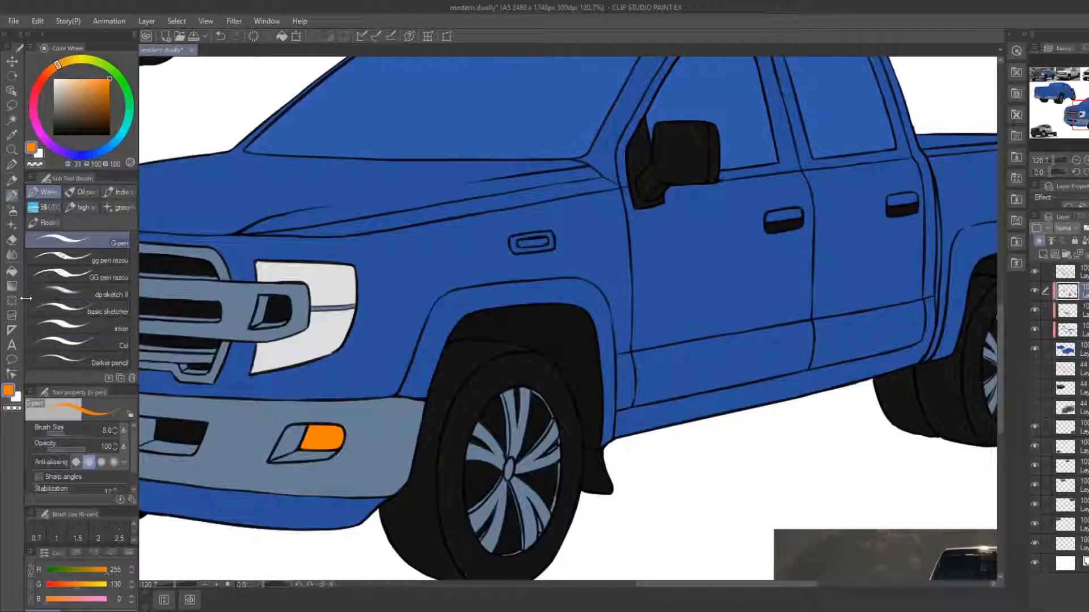
click(12, 272)
click(536, 241)
drag(472, 299, 474, 314)
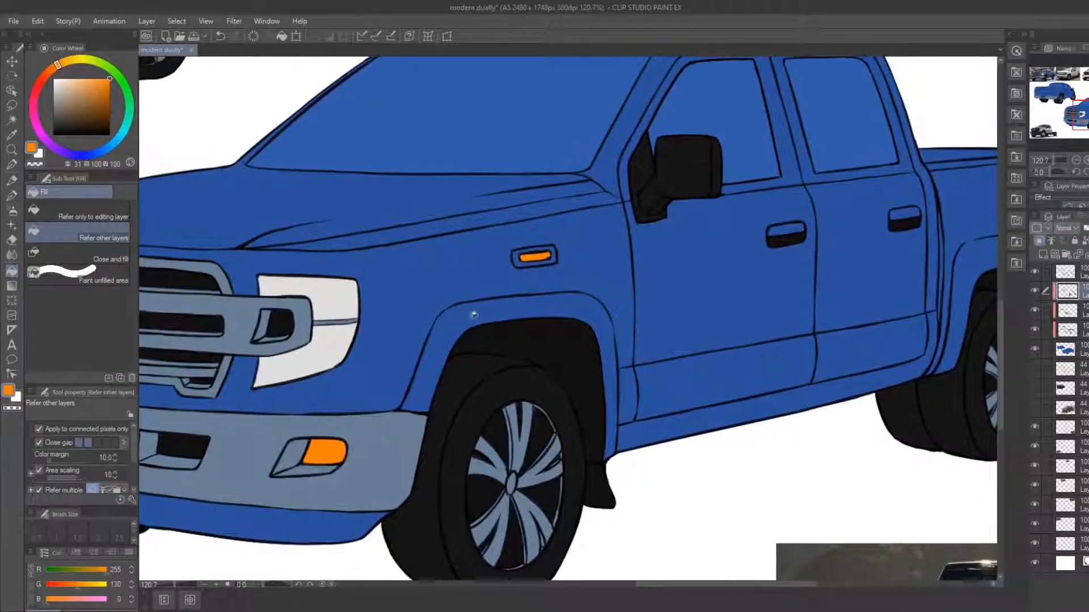
Fill the surround of the front-view truck's side marker with the tyre's near-black on the clipped layer below
click(12, 195)
alt+click(451, 414)
click(1077, 310)
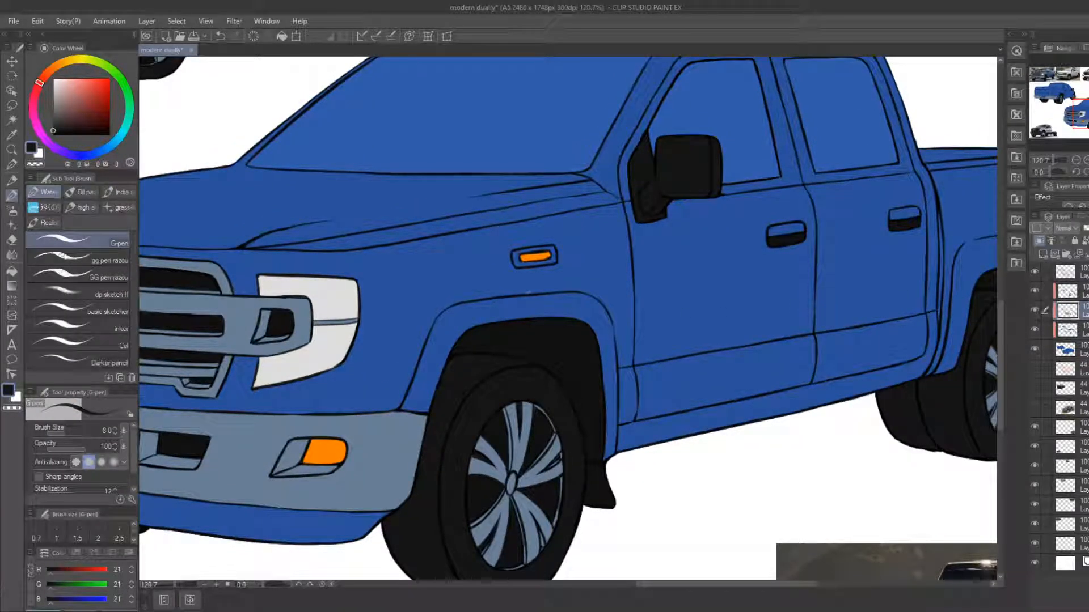
click(12, 271)
click(515, 258)
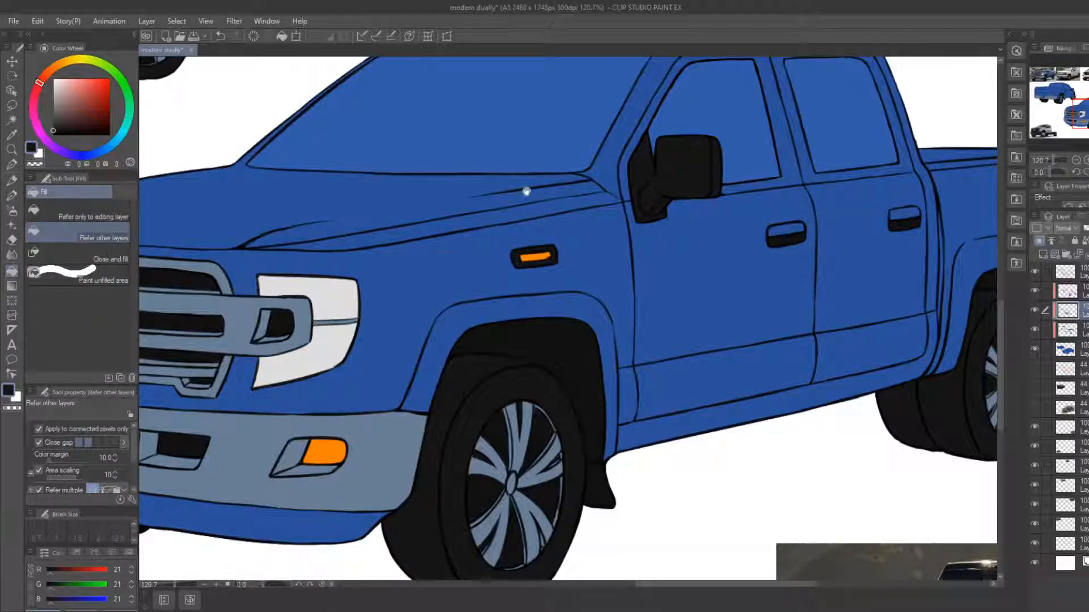
Colour the surround of the rear-view truck's side marker near-black
drag(528, 190, 630, 451)
drag(498, 330, 636, 393)
key(b)
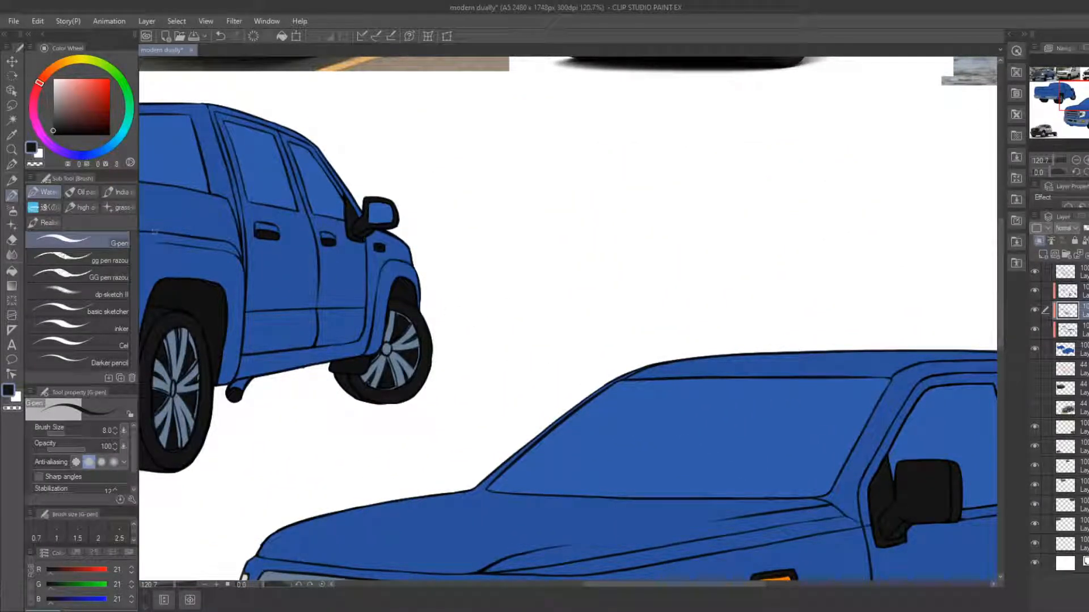
Fill the lower valance beneath the front-view truck's front bumper with the tyre's near-black on the upper clipped colour layer
click(12, 149)
drag(433, 294, 352, 296)
drag(397, 358, 433, 324)
drag(422, 344, 510, 334)
drag(454, 405, 468, 406)
drag(469, 400, 442, 403)
click(1076, 291)
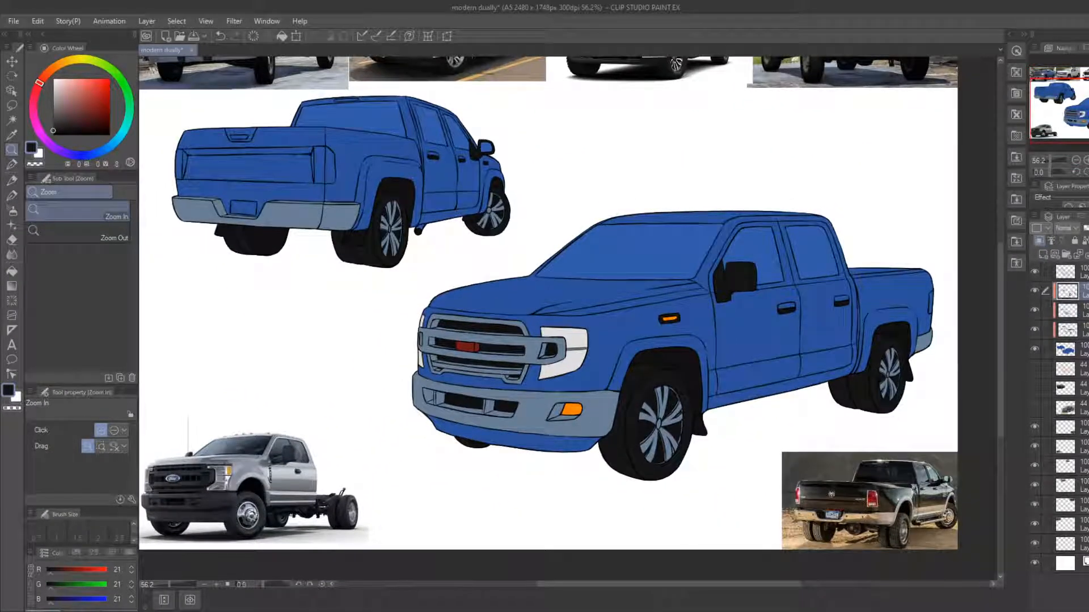
key(b)
alt+click(635, 417)
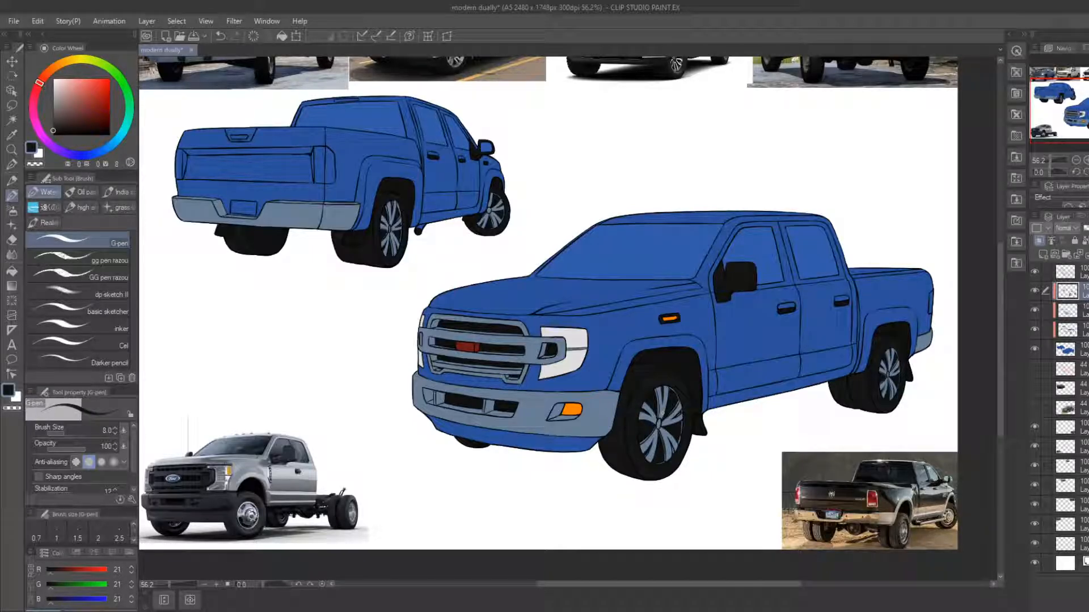
key(g)
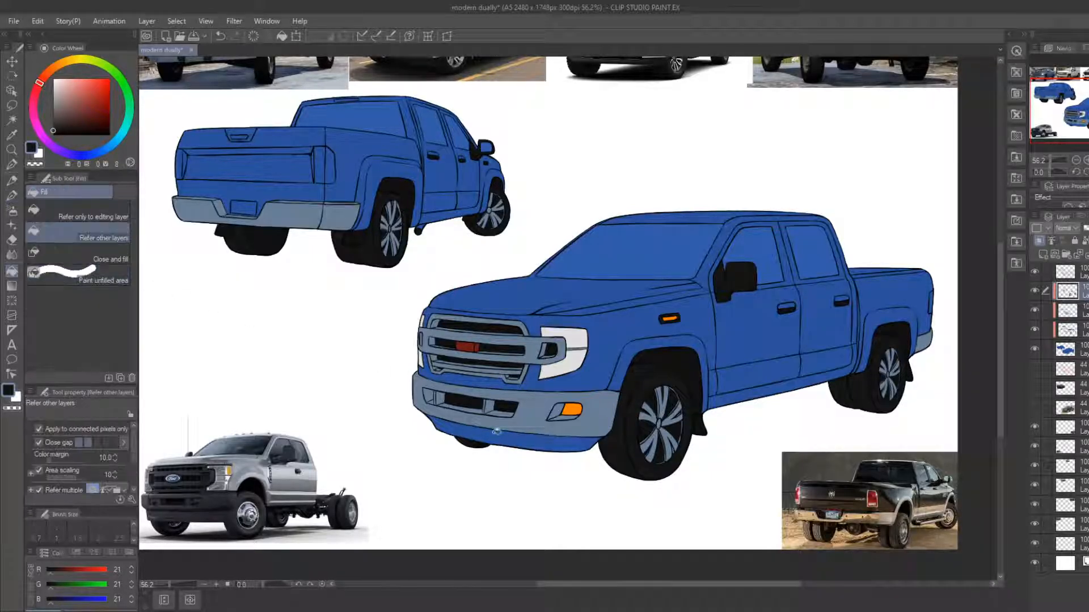
drag(556, 469, 525, 454)
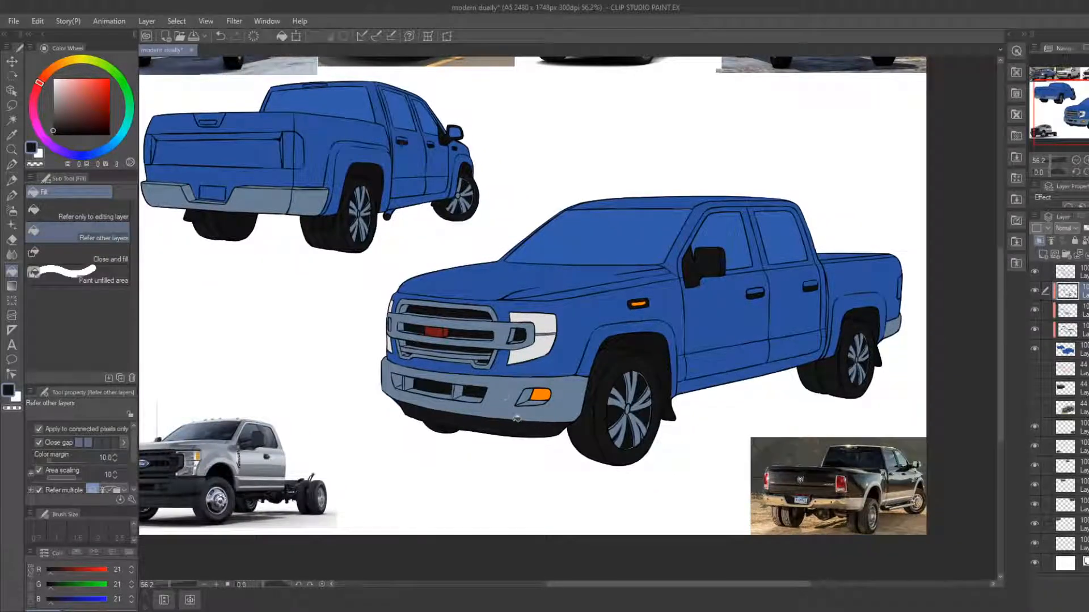
key(ctrl+z)
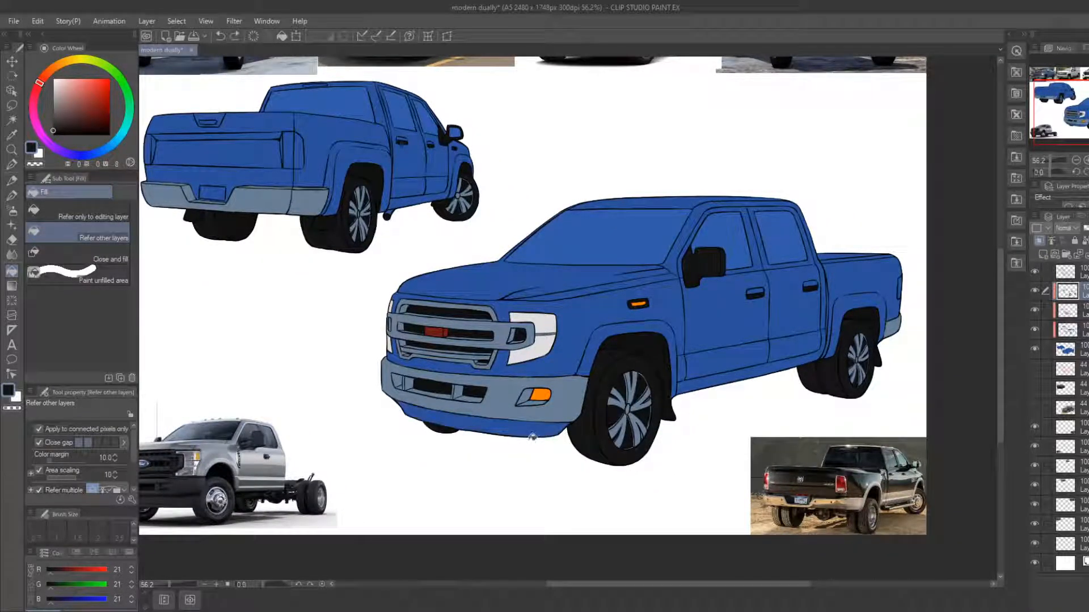
click(532, 437)
Fill the licence plate on the rear-view truck's bumper with the headlight's off-white
drag(532, 437, 608, 522)
alt+click(638, 389)
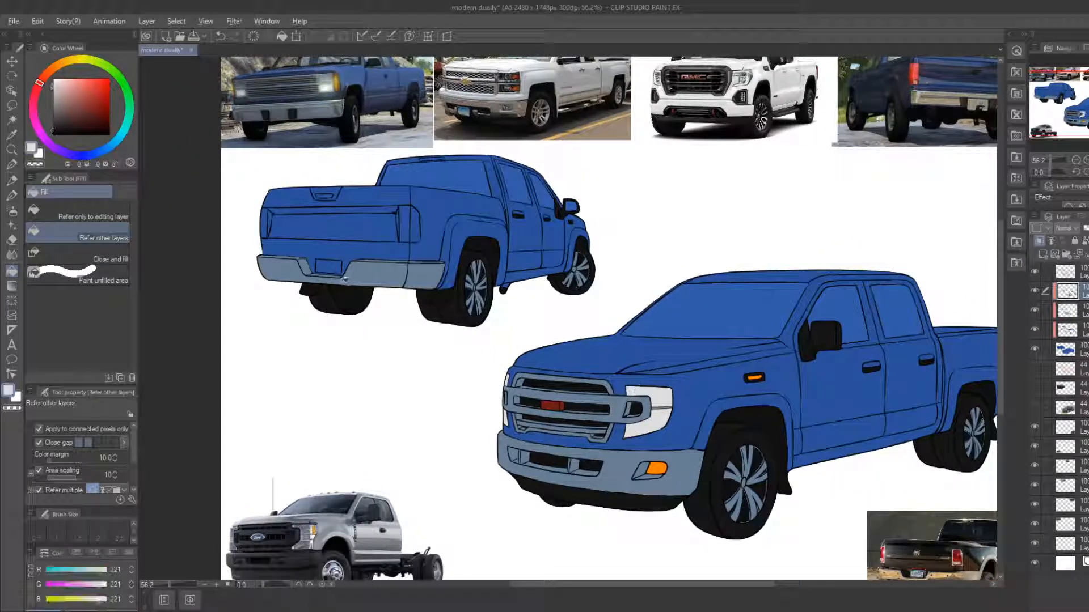
drag(450, 324, 459, 420)
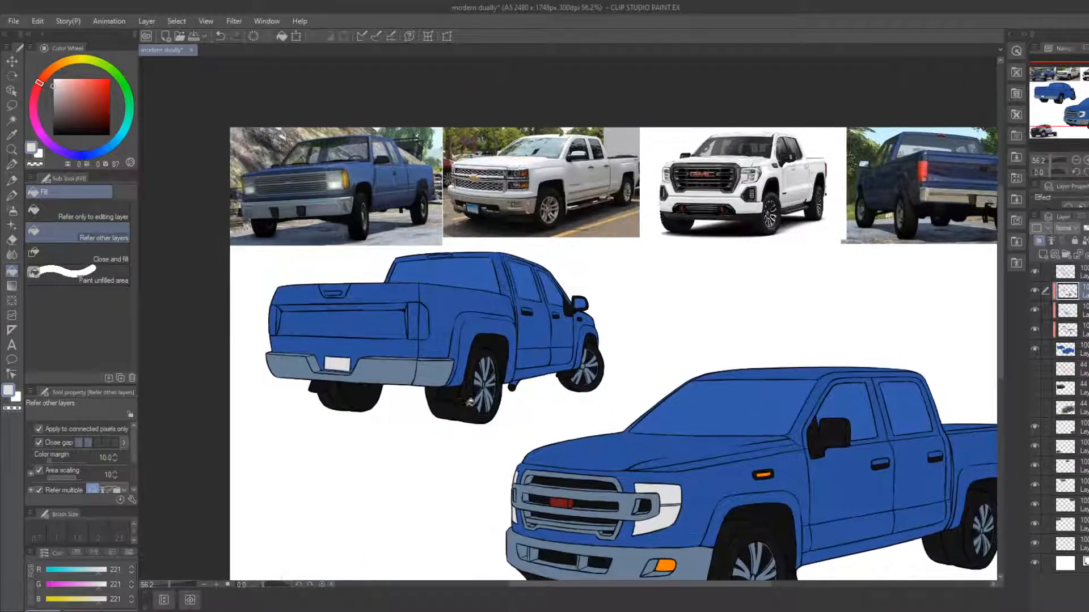
Fill both tail lights of the rear-view truck with the grille badge's dark red, undoing the fill on the tailgate panel
key(b)
alt+click(568, 503)
key(g)
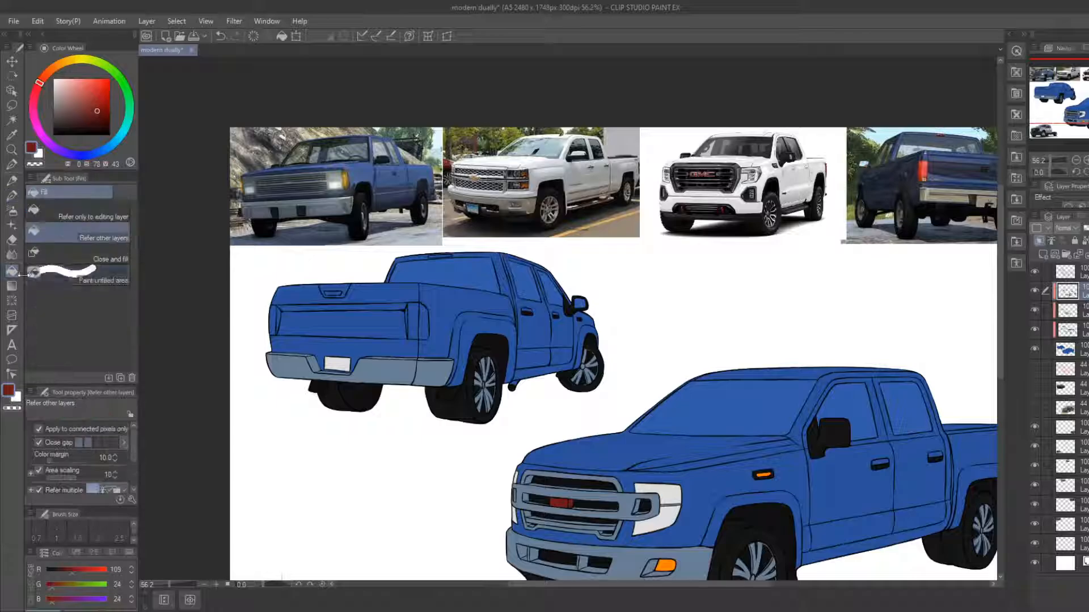
click(277, 311)
click(282, 312)
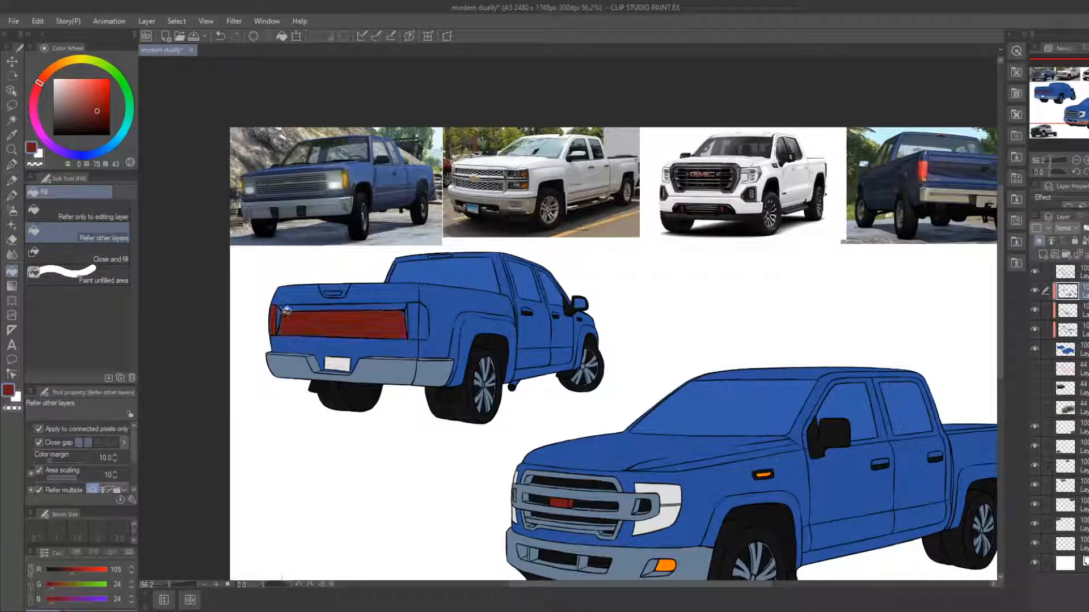
key(ctrl+z)
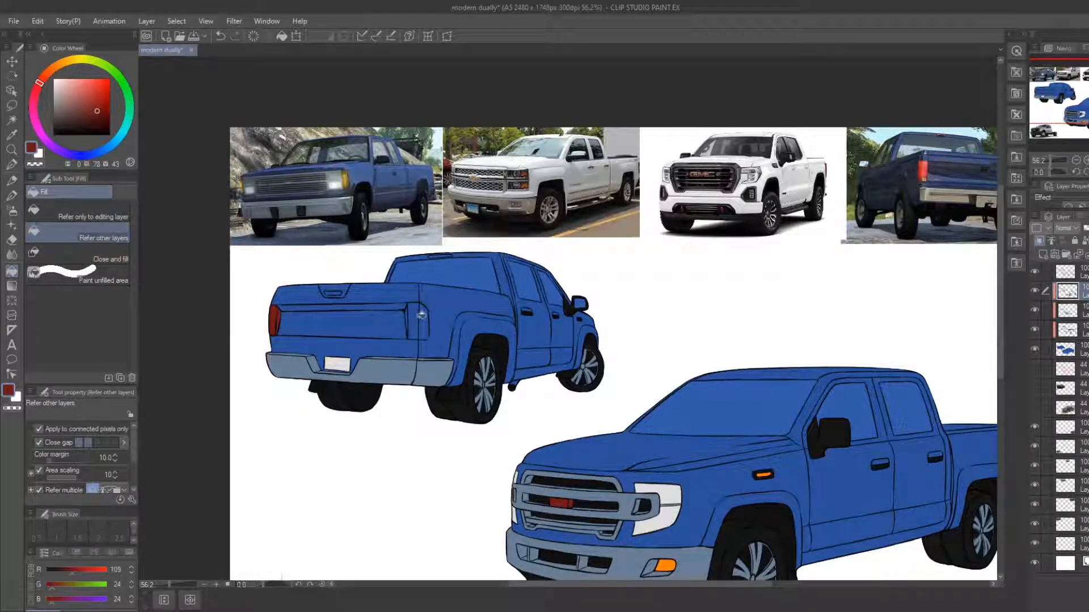
click(421, 315)
key(e)
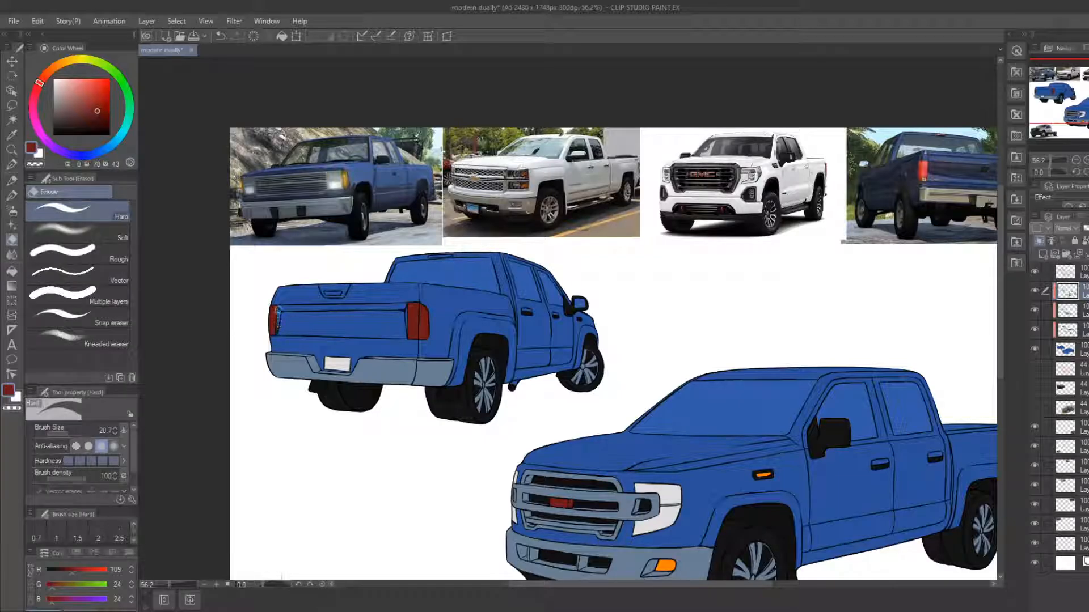
key(b)
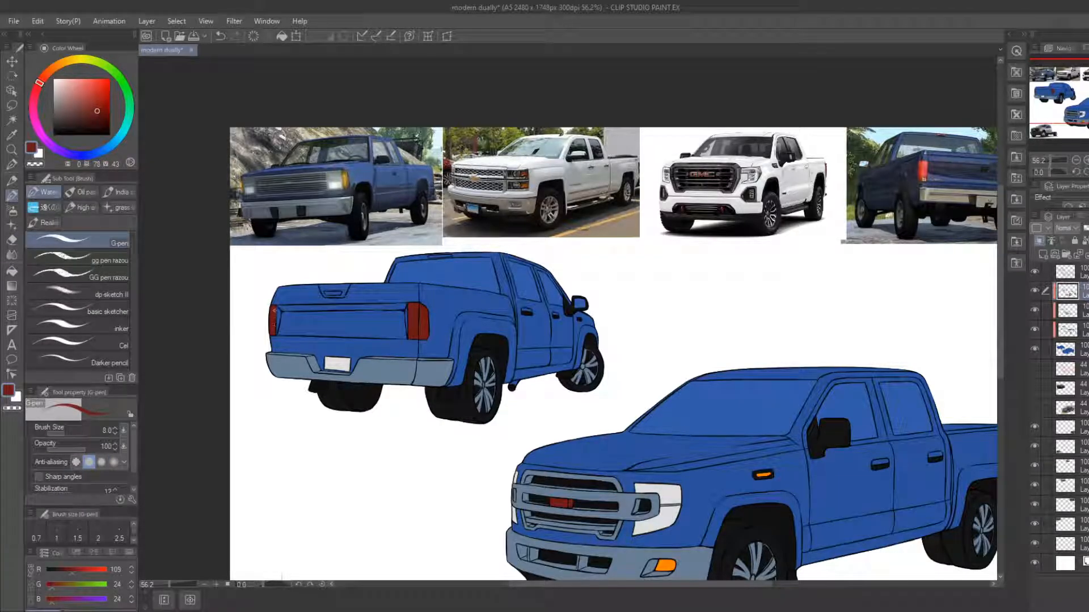
Draw a black dividing line across the lower part of each rear-view tail light on the top line layer with the G-pen
click(11, 149)
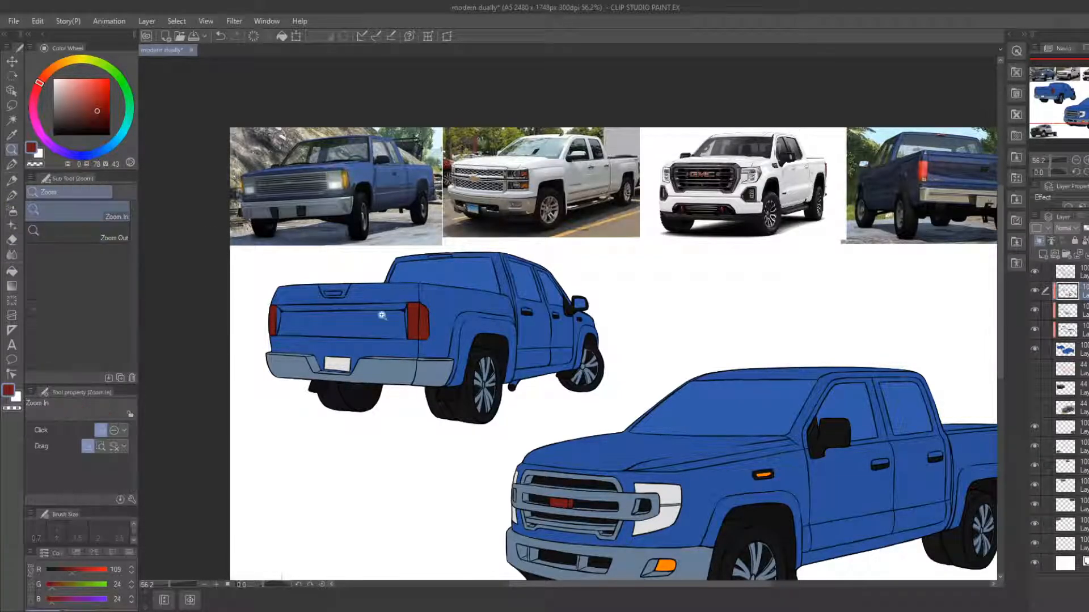
drag(383, 317, 628, 326)
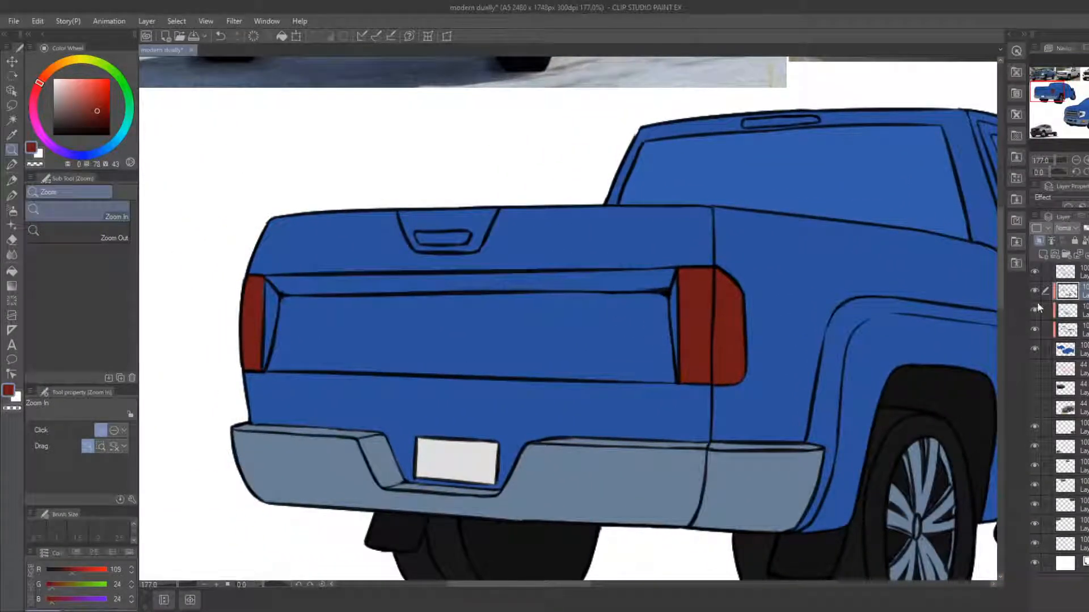
click(1067, 273)
key(b)
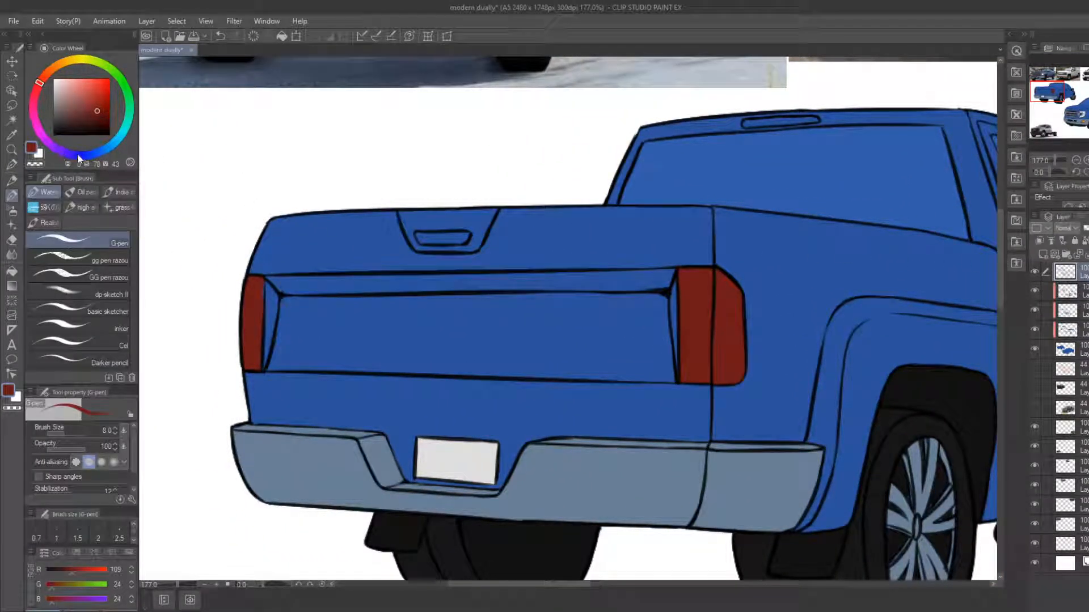
click(108, 134)
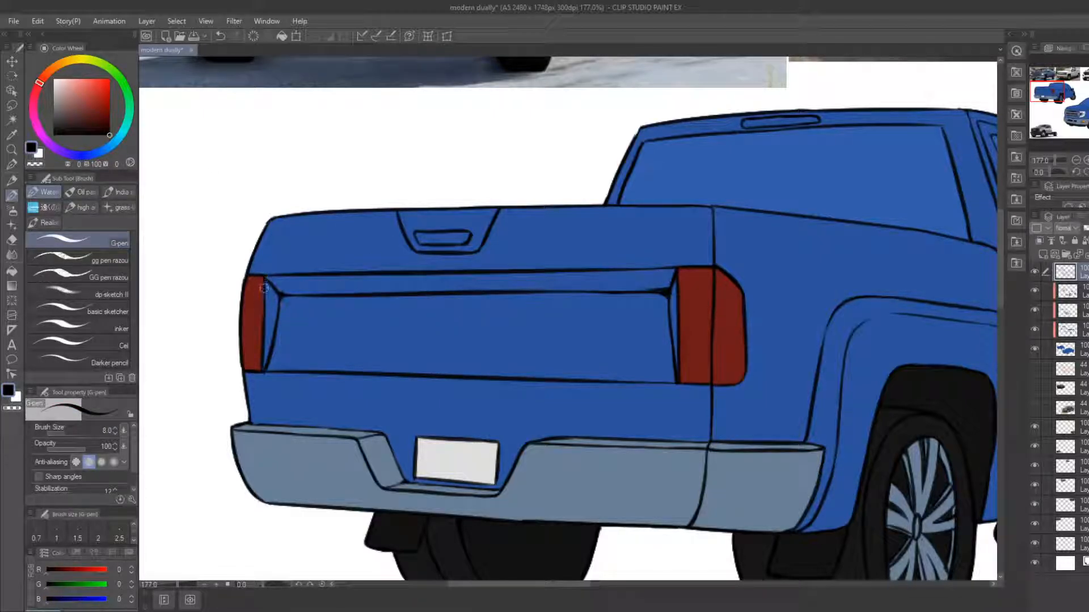
drag(265, 288, 263, 310)
drag(679, 367, 744, 368)
drag(245, 355, 257, 356)
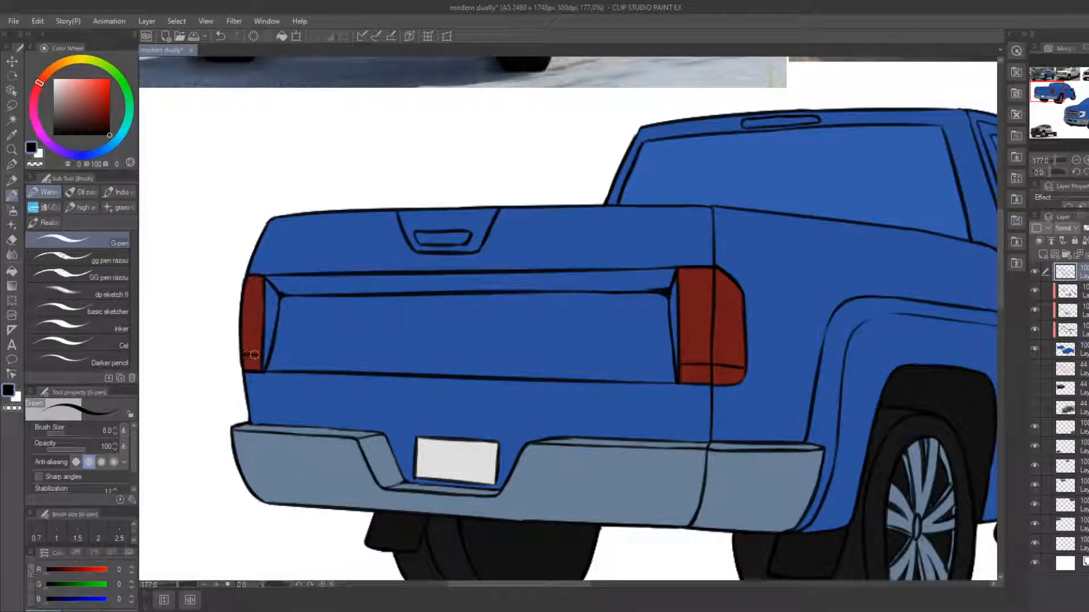
key(ctrl+z)
Fill the lower sections of both rear-view tail lights with the fog light's orange on the upper clipped colour layer
click(1071, 291)
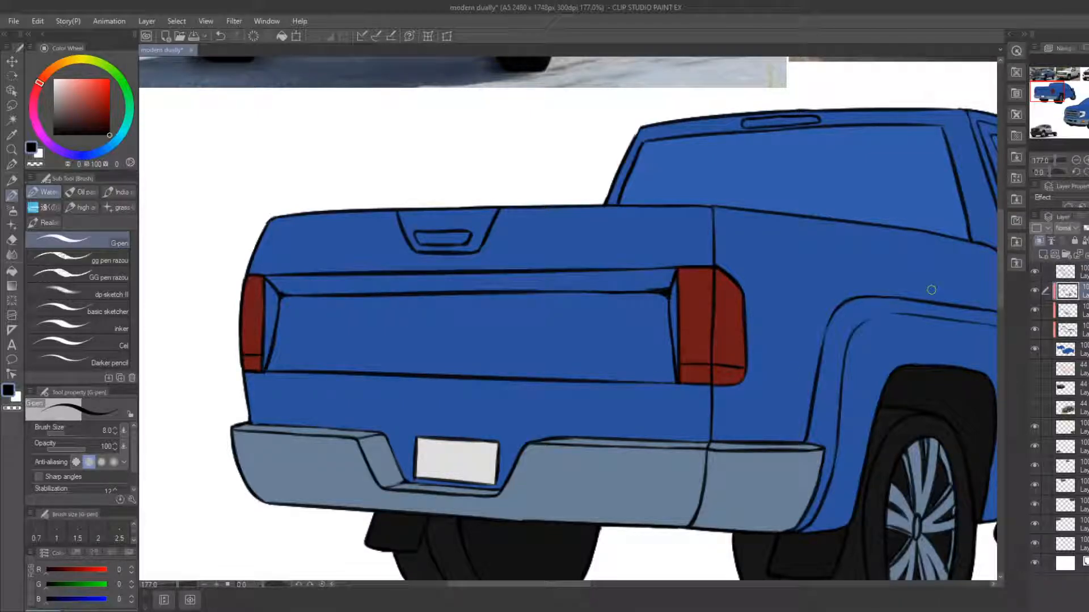
click(12, 150)
drag(323, 305, 279, 274)
drag(540, 429, 510, 368)
right_click(569, 429)
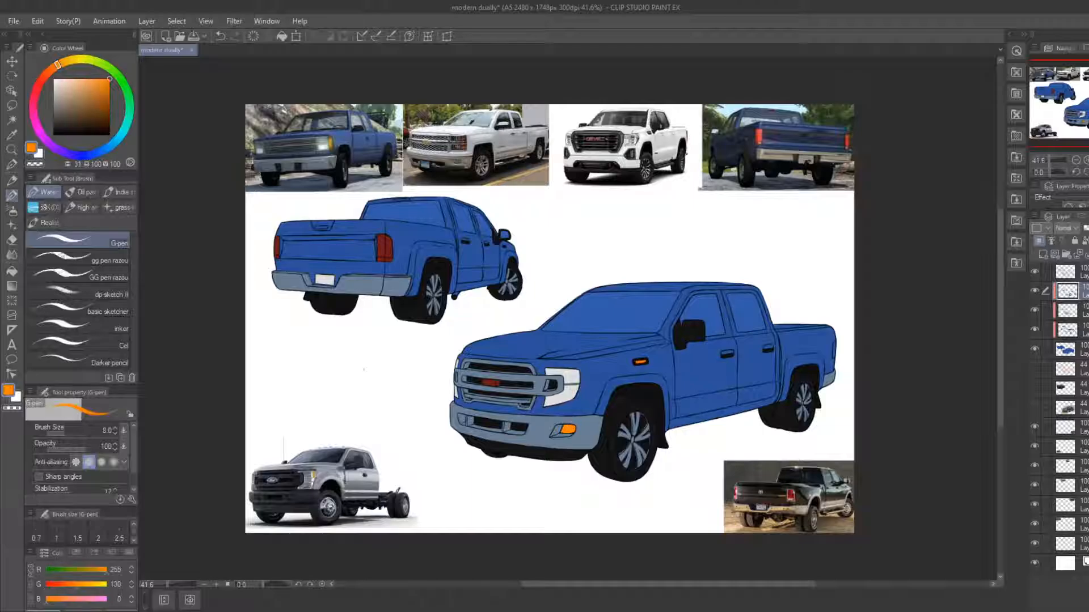
click(12, 272)
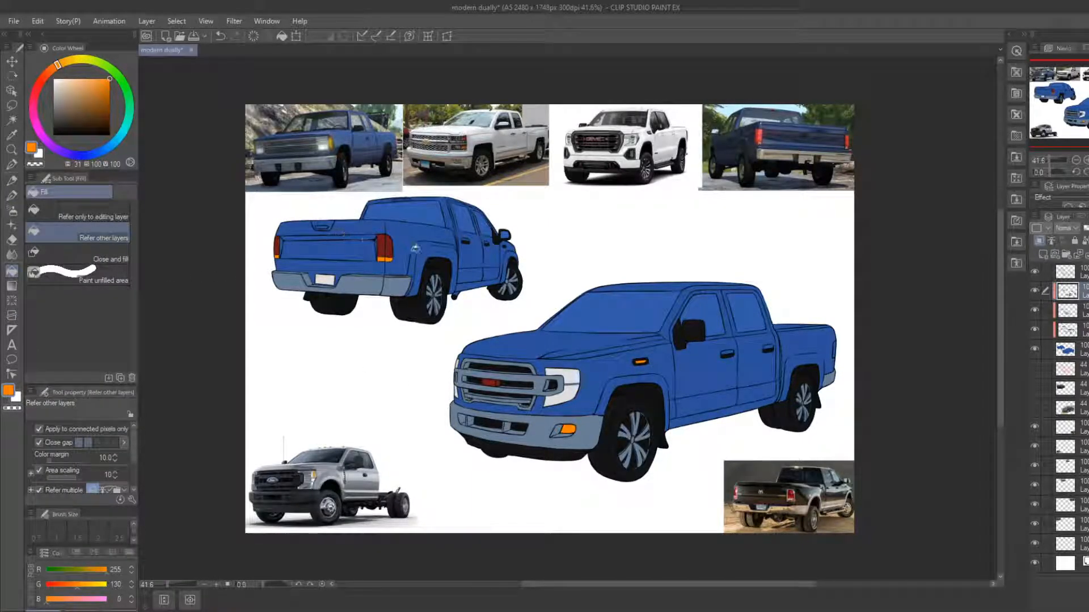
Fill the brake light above the rear window and the centre of the tailgate handle with the tail light's dark red
right_click(384, 245)
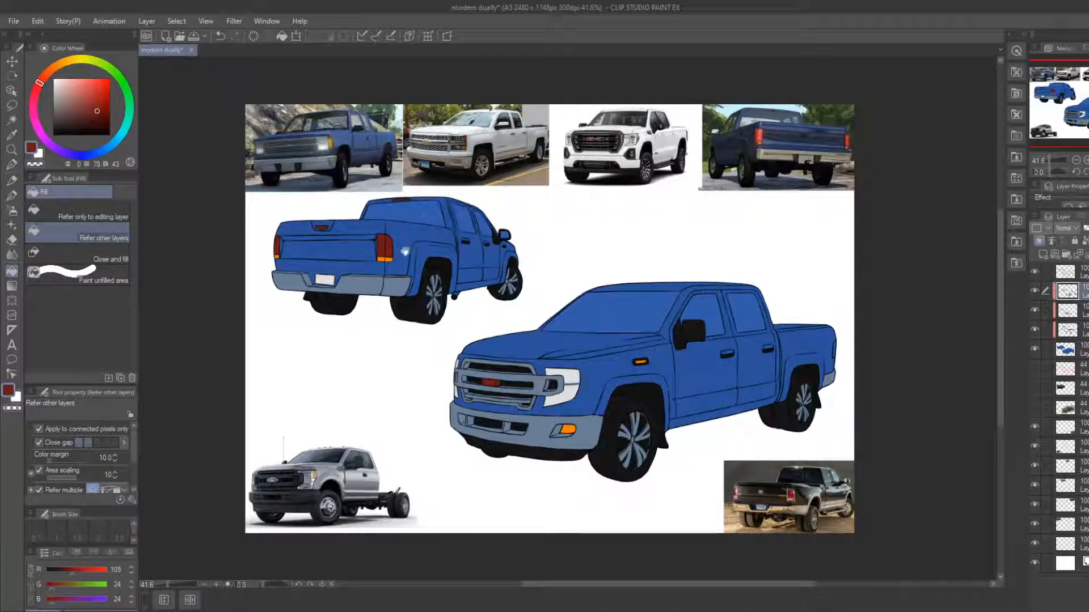
scroll(405, 251, up, 1)
Fill the rear-view truck's tailgate handle surround and exhaust pipe with the chrome grey-blue on the clipped layer below
right_click(424, 295)
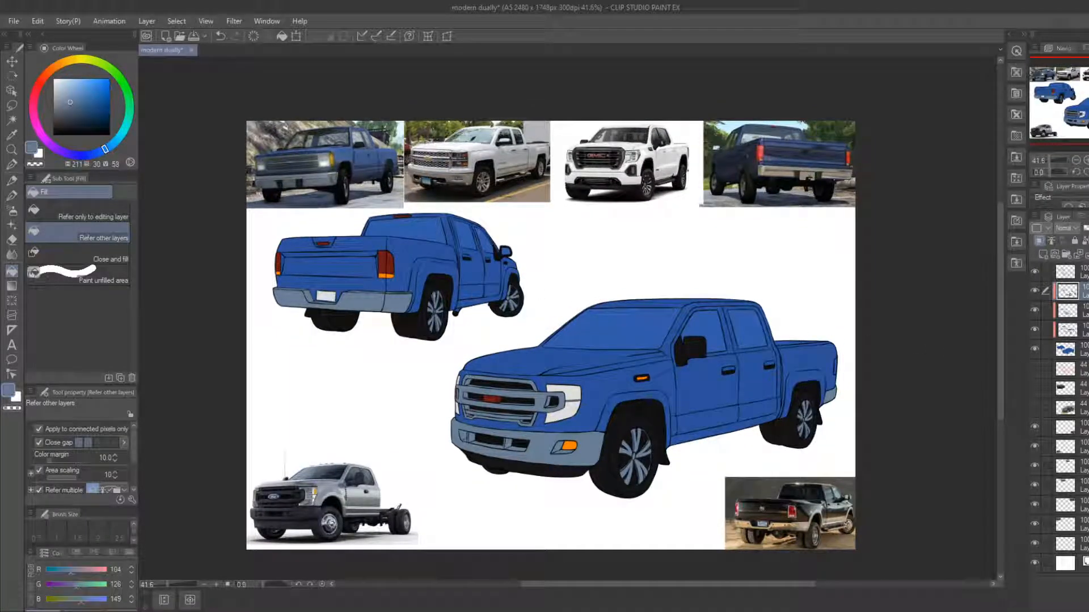
click(1069, 311)
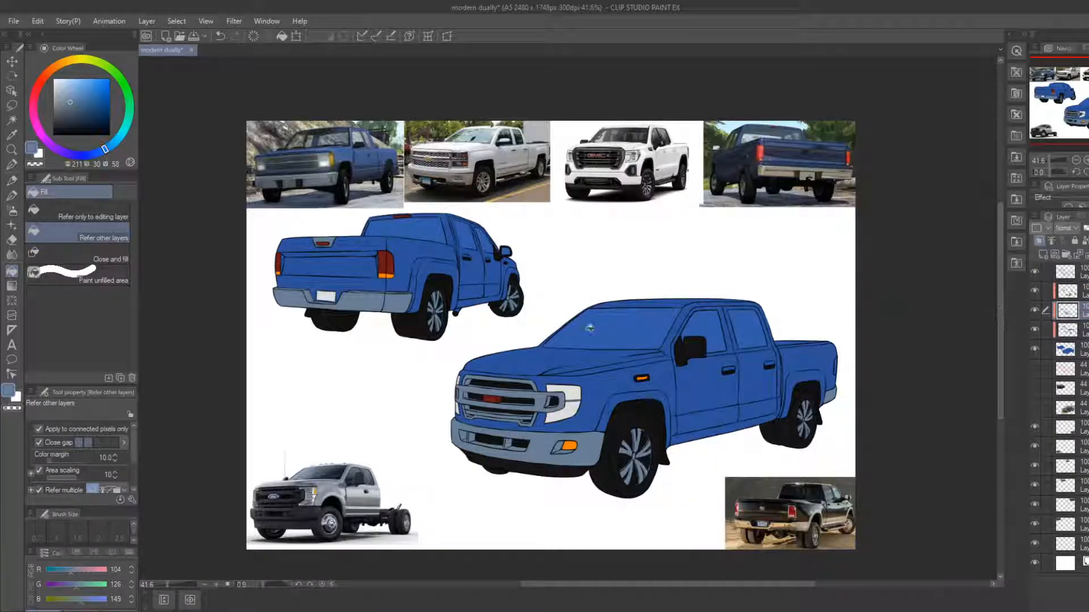
click(458, 310)
click(12, 150)
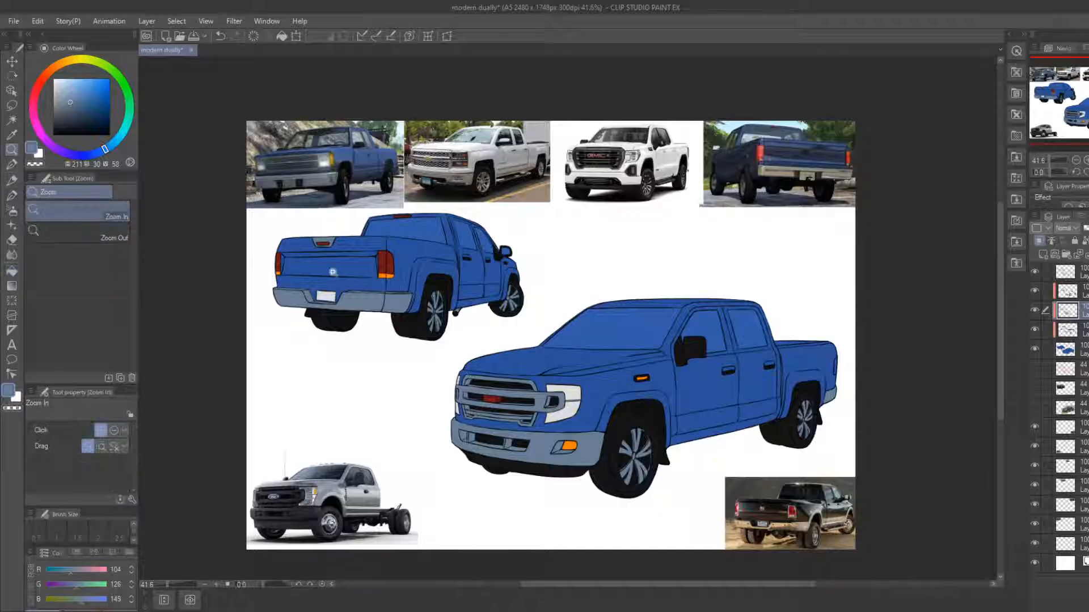
drag(431, 319, 528, 325)
key(p)
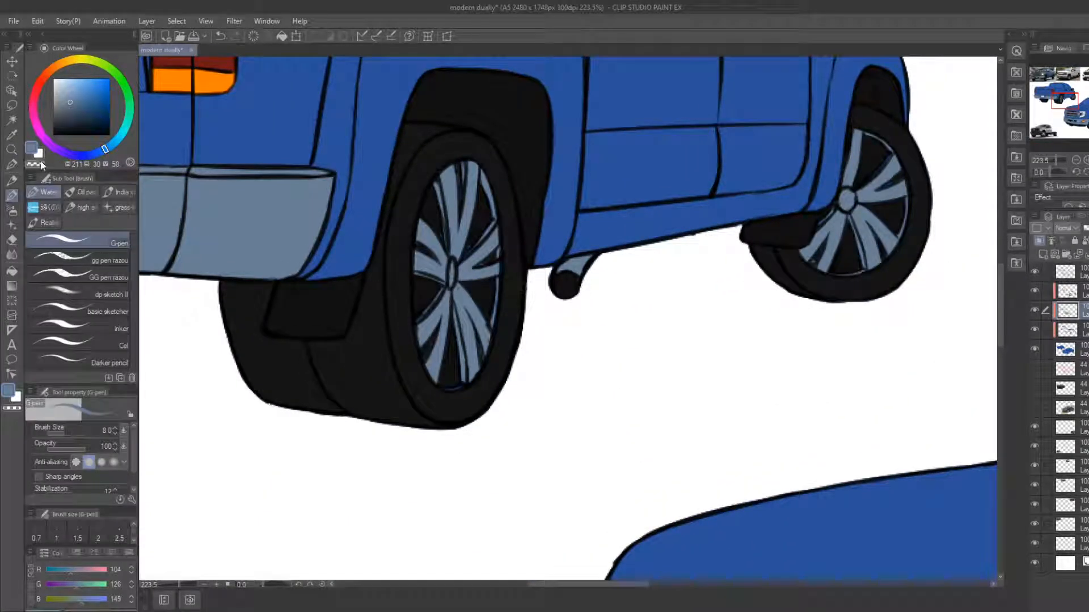
Fill the upper parts of the rear-view truck's door handles with the chrome grey-blue
click(12, 151)
drag(346, 340, 241, 342)
drag(399, 237, 448, 239)
click(12, 272)
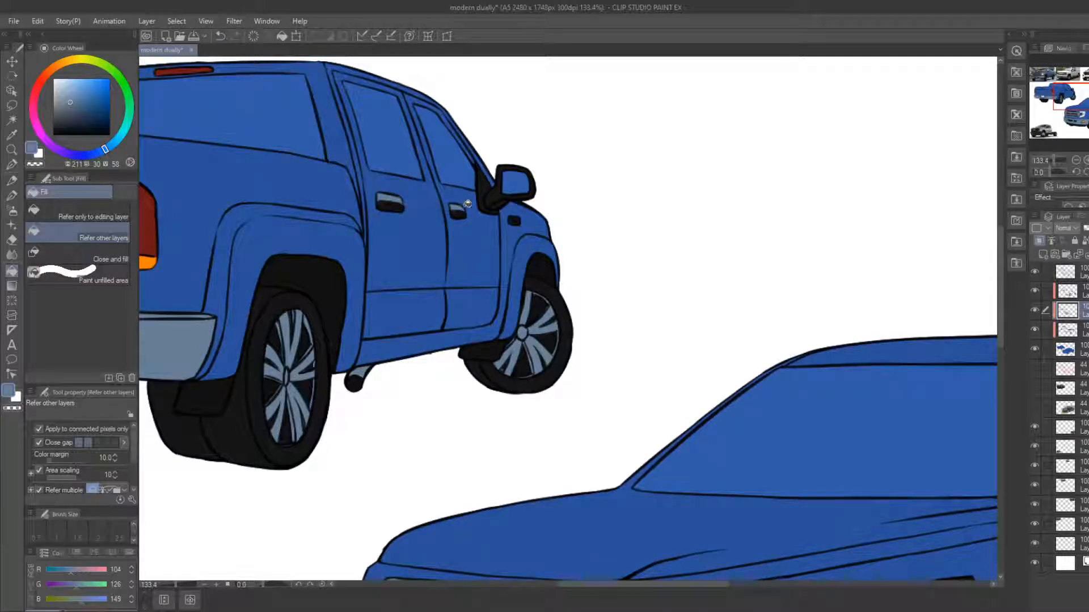
Fill the upper parts of the front-view truck's two door handles with the same chrome grey-blue
drag(636, 331, 368, 174)
drag(826, 404, 577, 236)
click(724, 227)
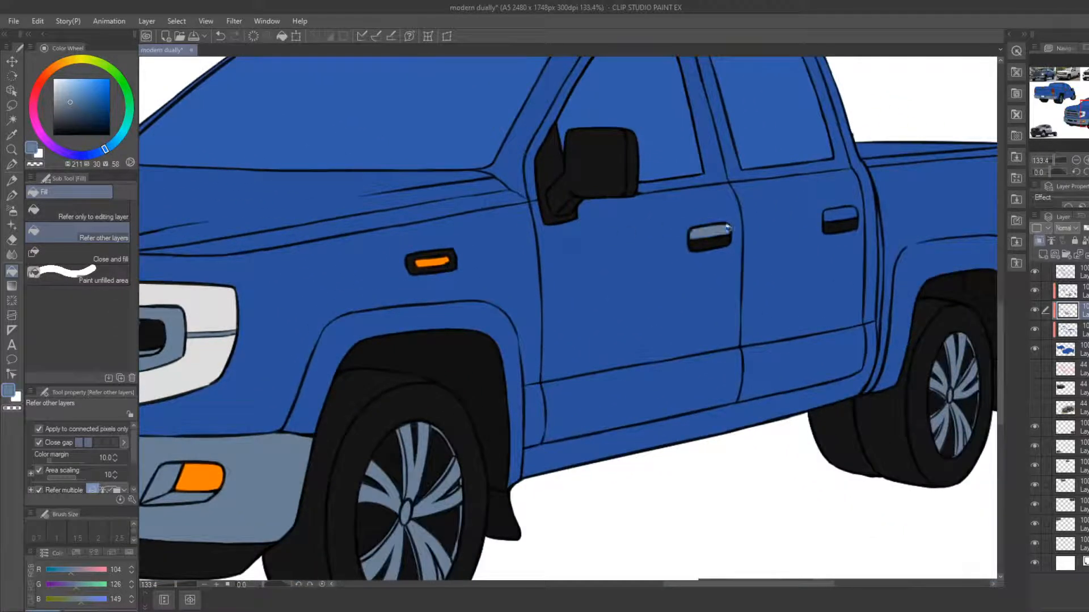
click(852, 215)
Fill the front-view truck's visible tail light with the rear-view tail light's dark red on the upper clipped colour layer
click(12, 150)
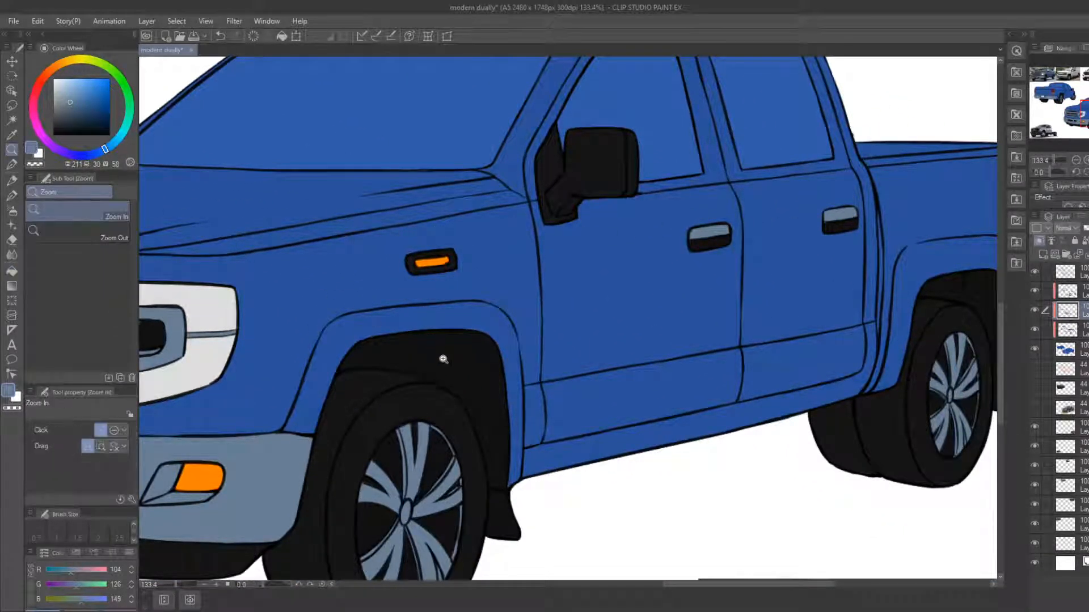
drag(442, 360, 365, 360)
drag(485, 405, 527, 441)
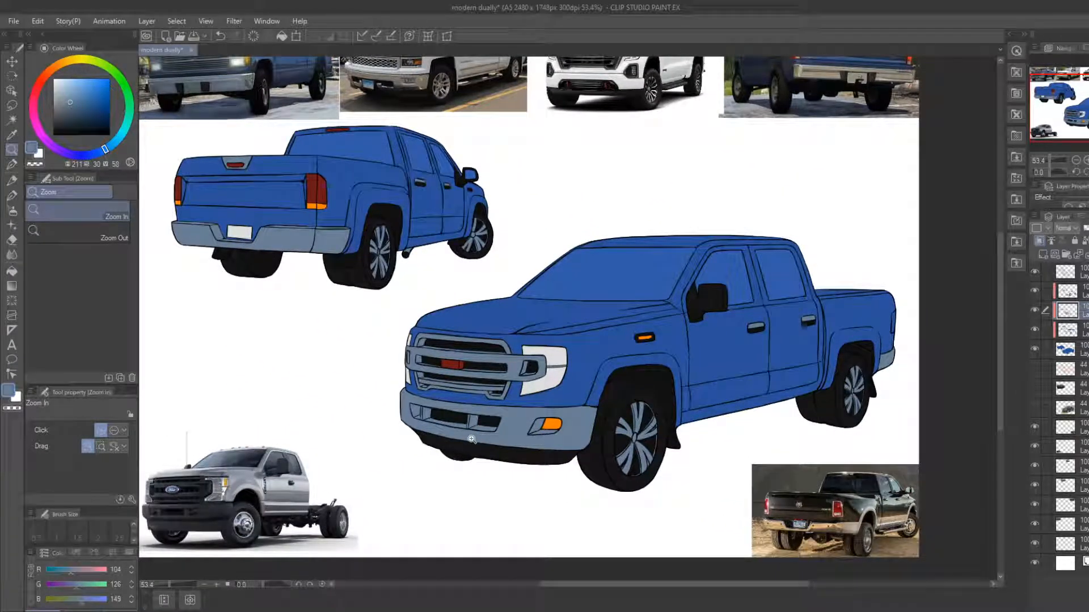
mouse_move(471, 439)
mouse_down()
mouse_move(449, 434)
mouse_move(469, 427)
mouse_up()
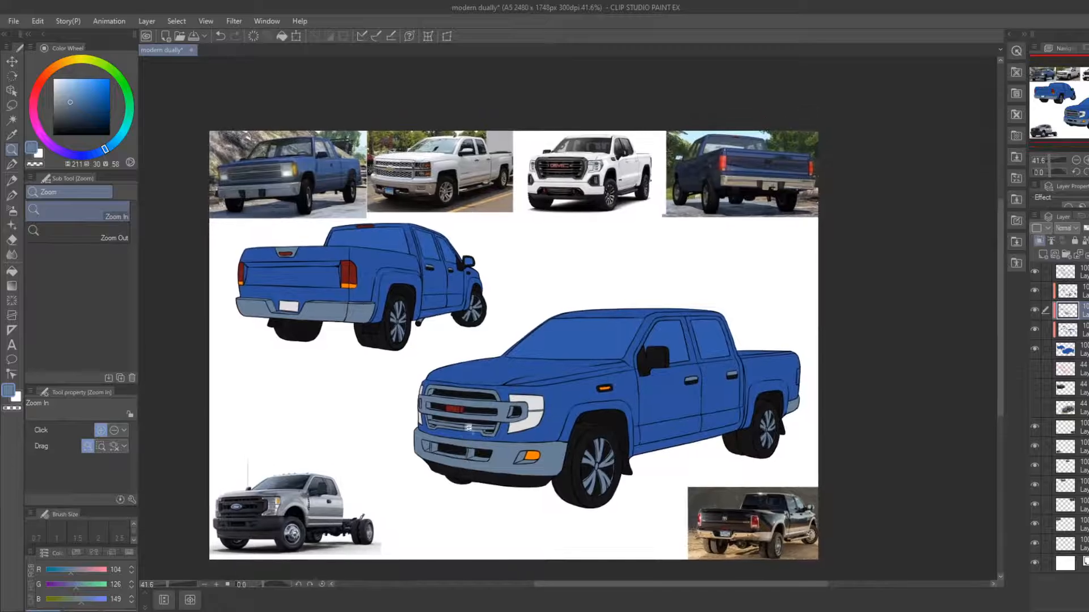
key(b)
click(1082, 293)
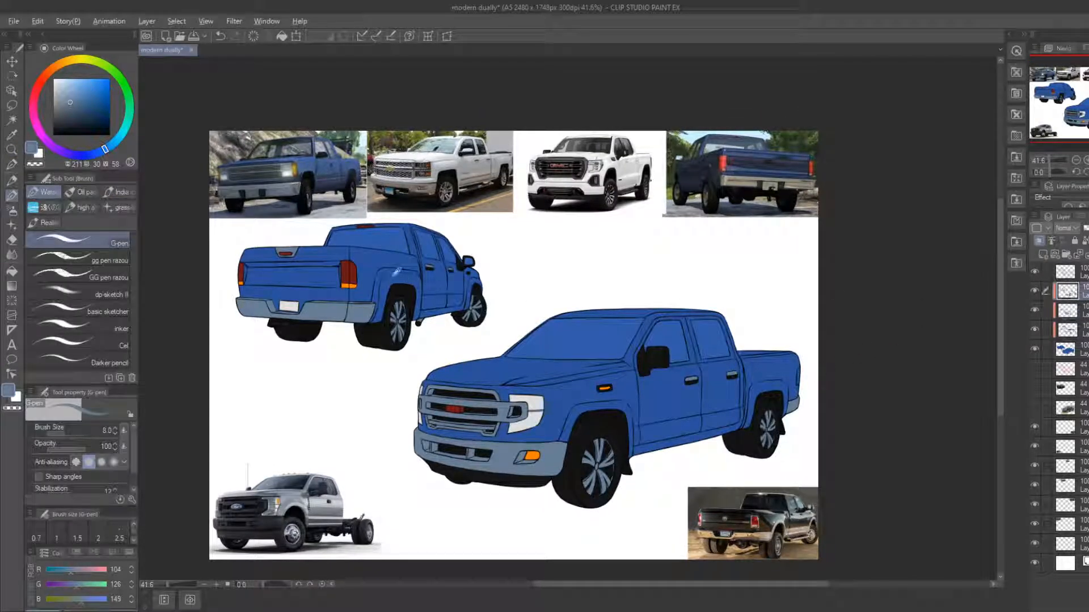
alt+click(356, 275)
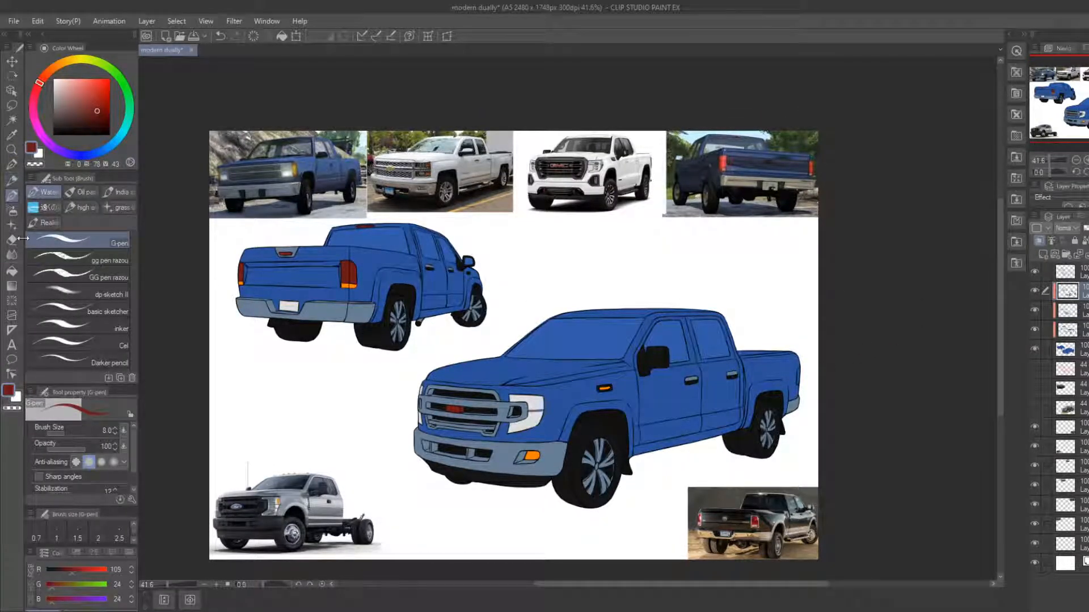
click(12, 271)
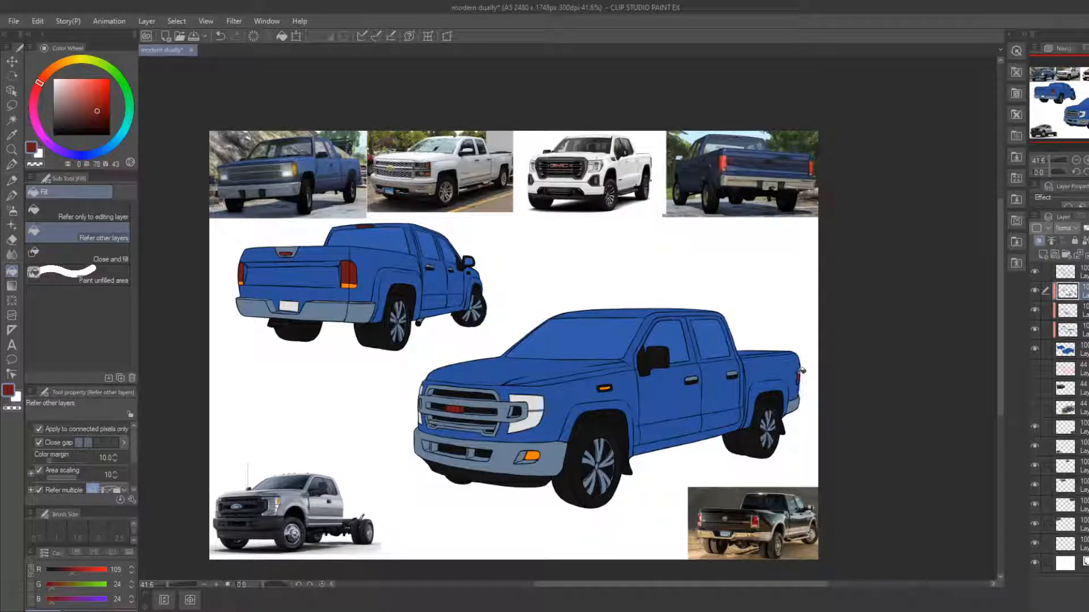
Paint the lower section of the front-view truck's tail light with the orange sampled from the rear-view truck's tail light
key(b)
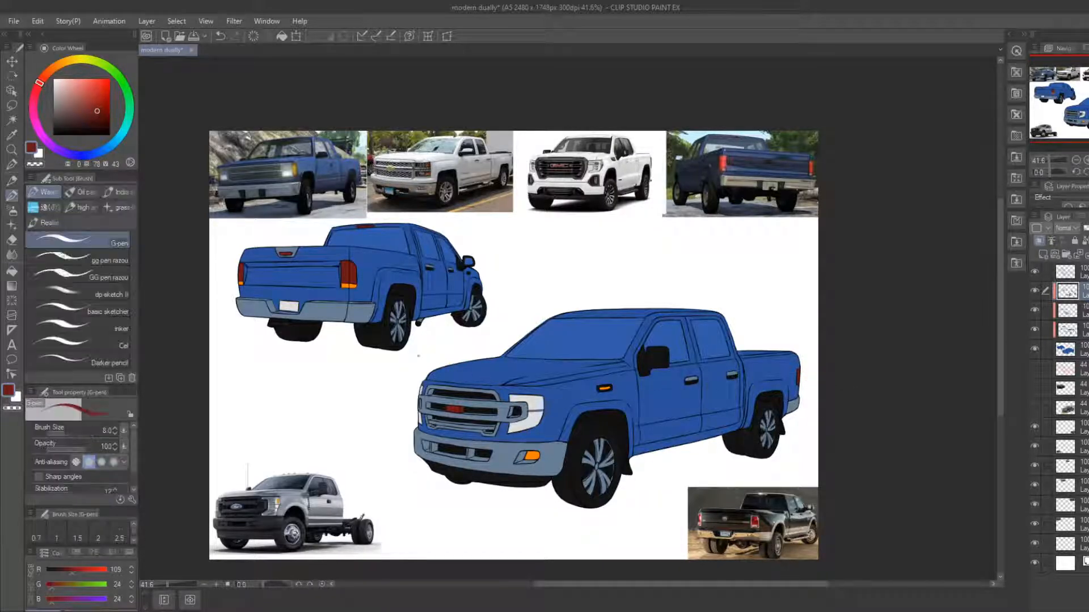
alt+click(352, 277)
key(/)
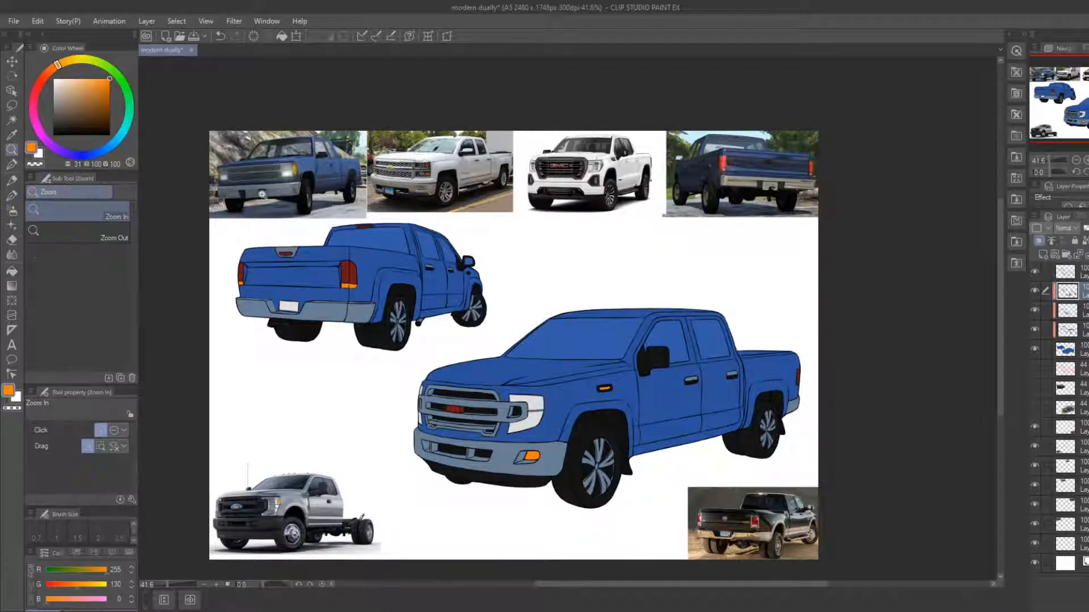
drag(807, 389, 862, 389)
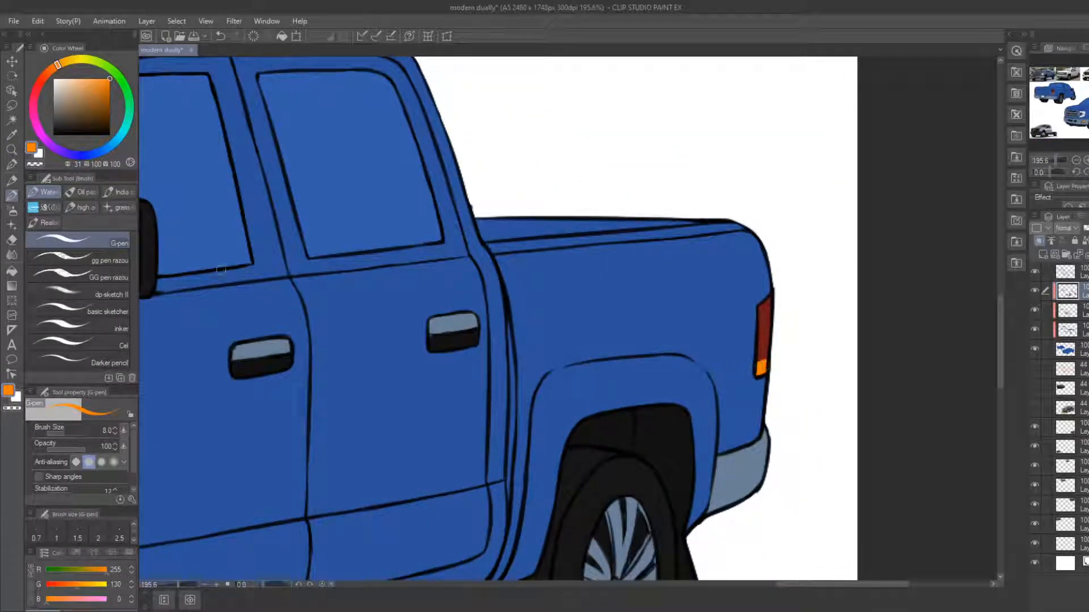
key(/)
drag(468, 304, 400, 278)
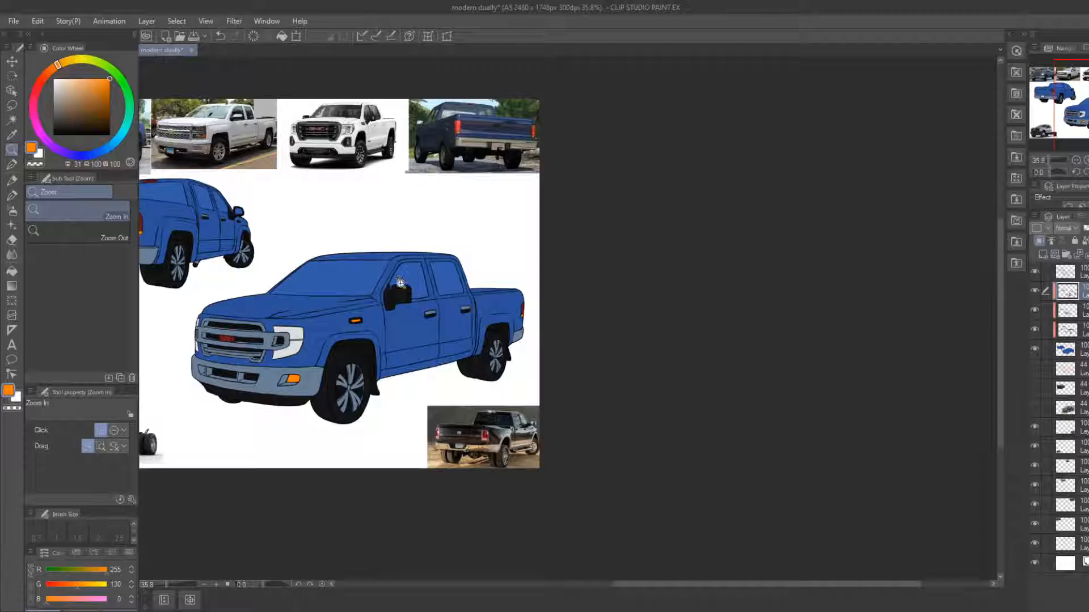
drag(431, 312, 407, 305)
drag(255, 315, 279, 316)
drag(304, 349, 445, 374)
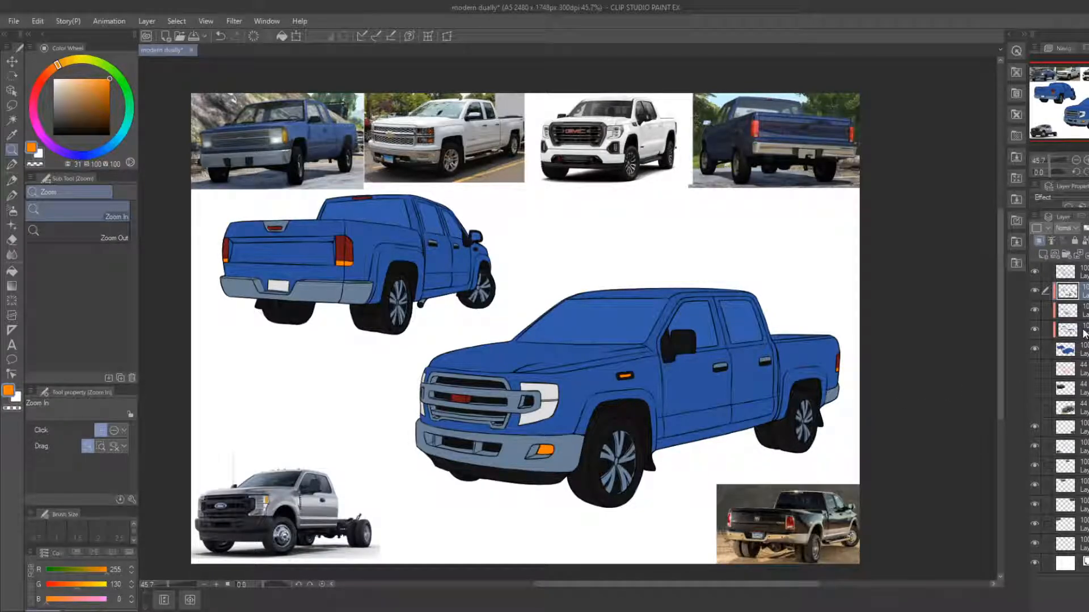
Add a new clipped layer with a red palette colour above the truck colour layers, leaving nothing selected
click(1043, 254)
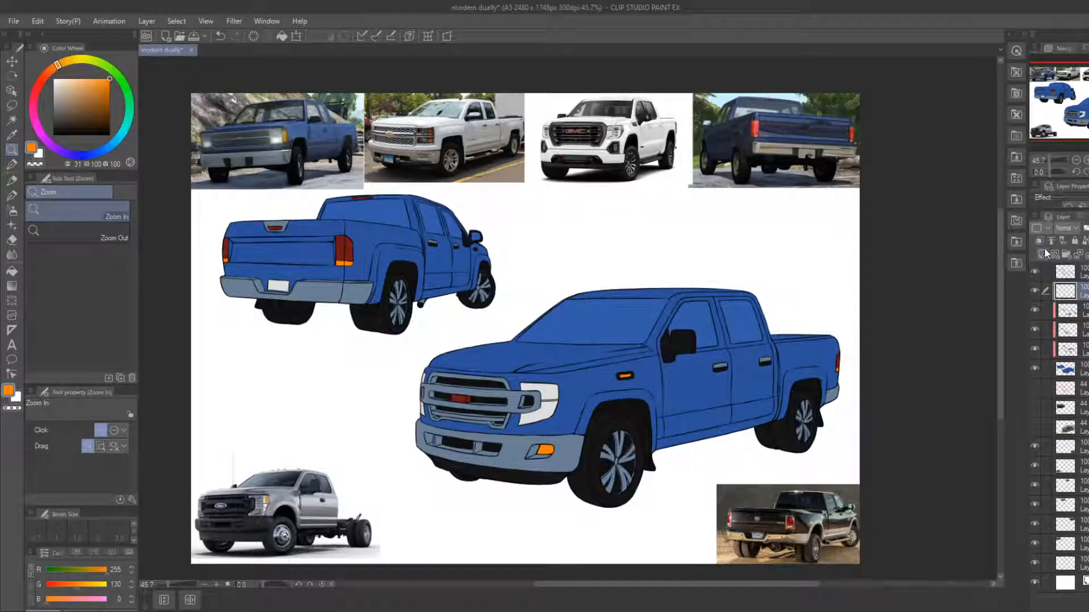
click(1040, 241)
click(1046, 253)
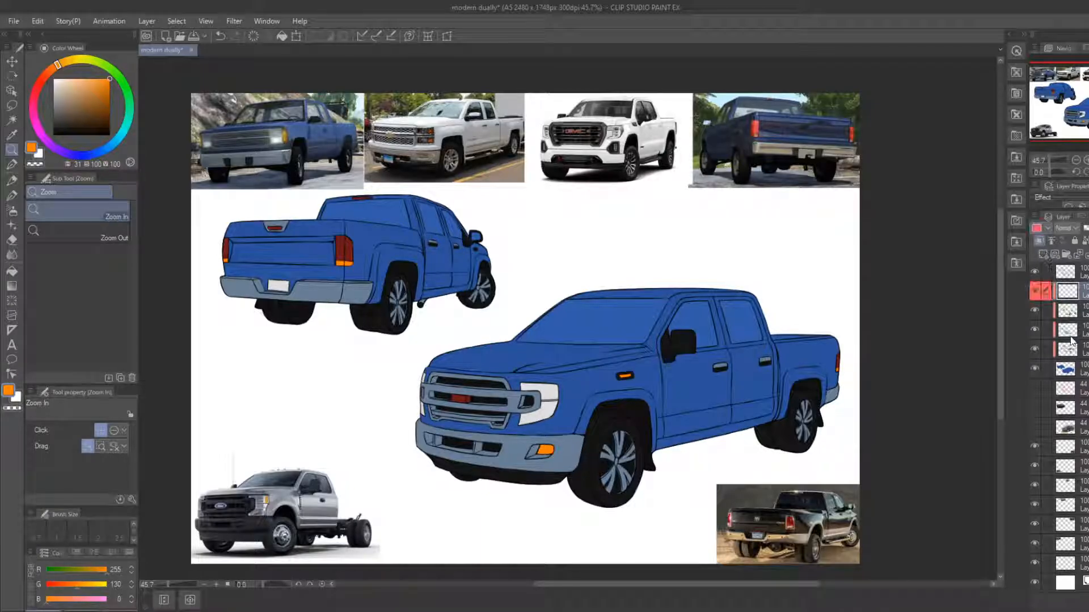
ctrl+click(1068, 348)
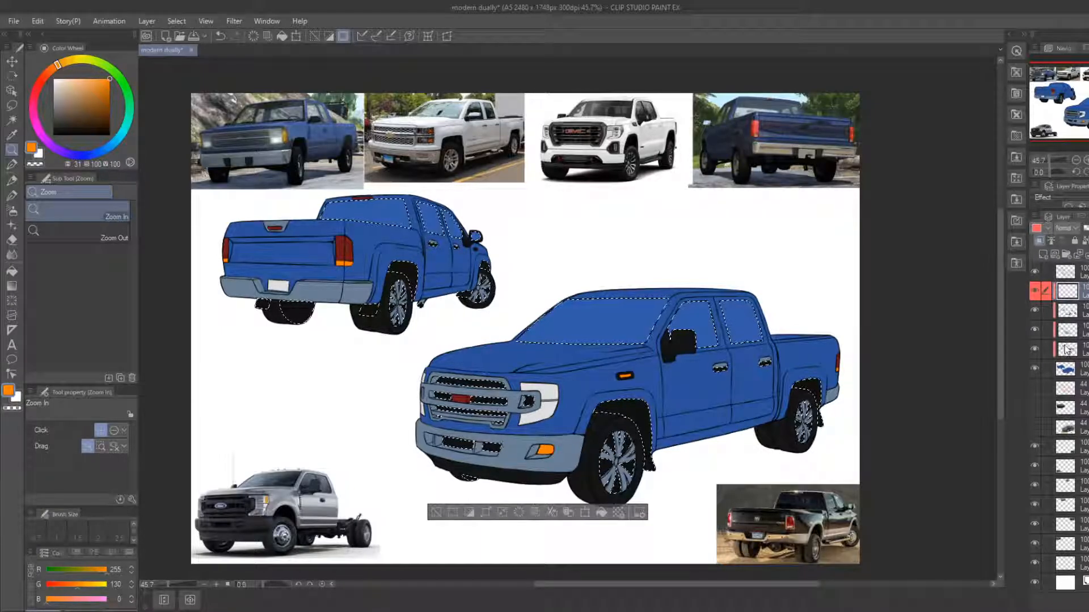
drag(317, 213, 412, 281)
click(12, 120)
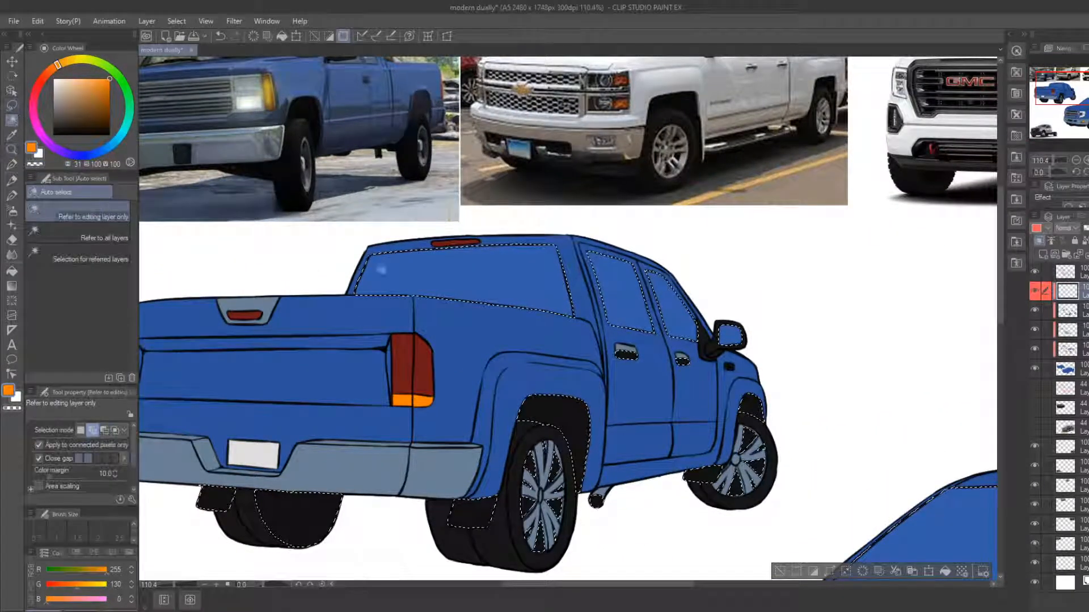
key(ctrl+d)
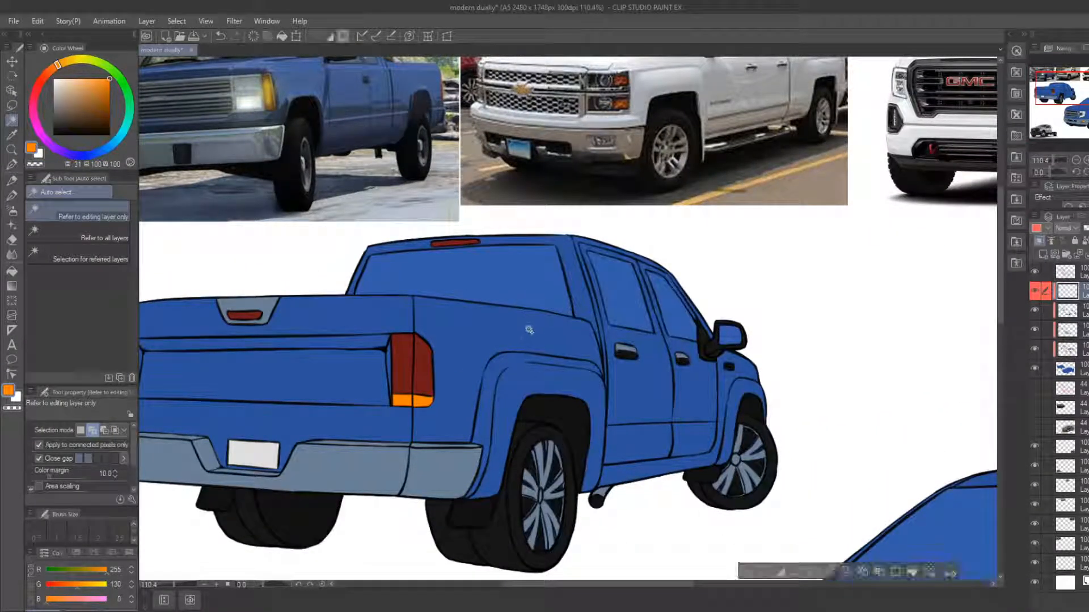
Shade the rear-view truck's back window with foreground-to-transparent gradients in a lighter tint of the body blue, inside an all-layers auto selection
click(106, 238)
click(446, 290)
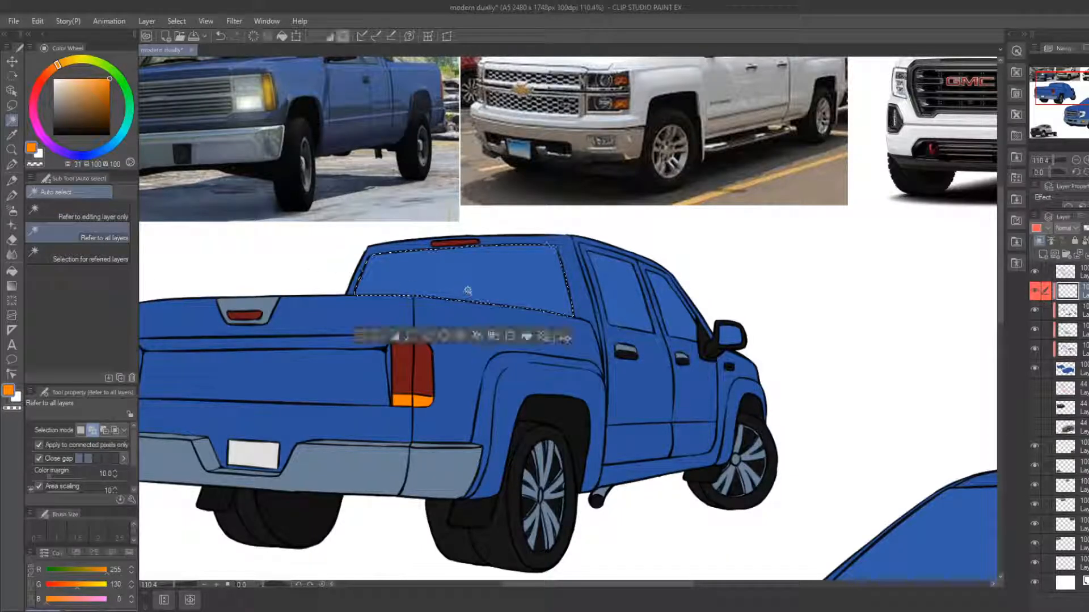
key(b)
alt+click(448, 264)
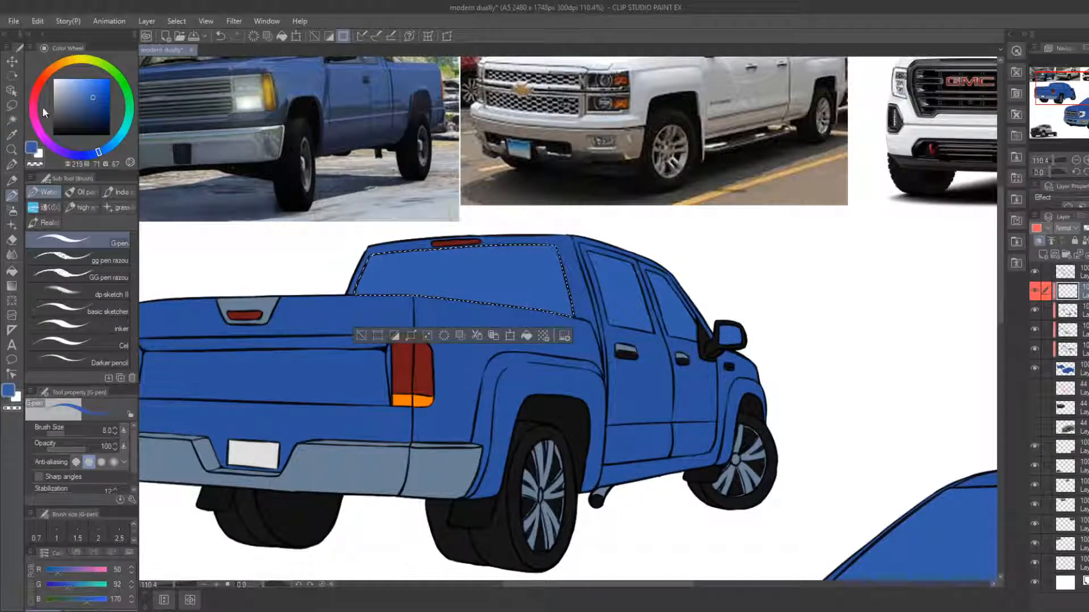
drag(76, 89, 77, 87)
click(12, 286)
drag(347, 262, 413, 281)
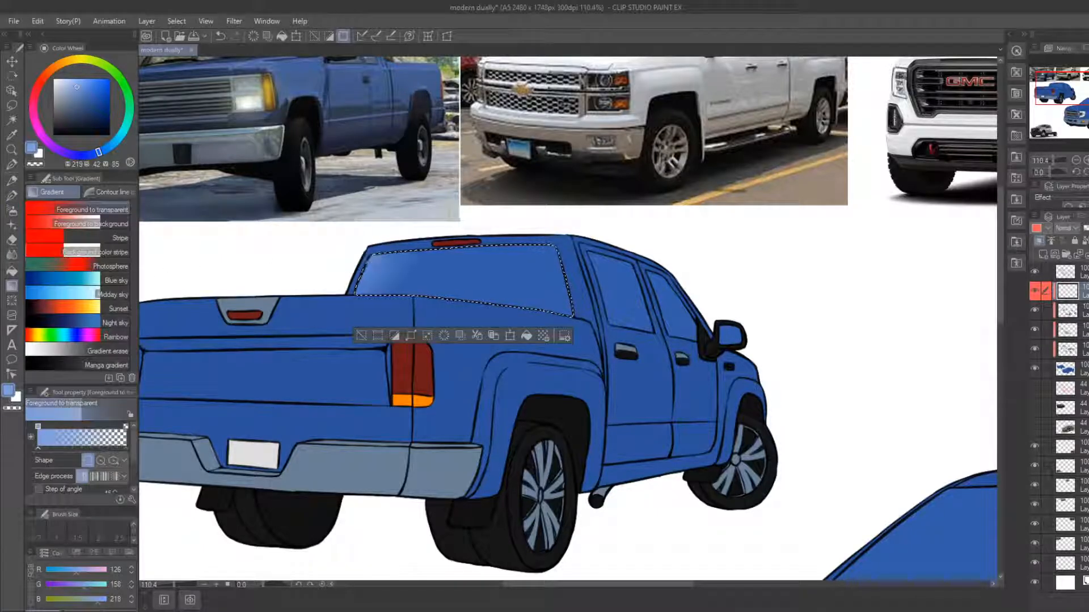
drag(402, 220, 446, 283)
drag(488, 222, 479, 285)
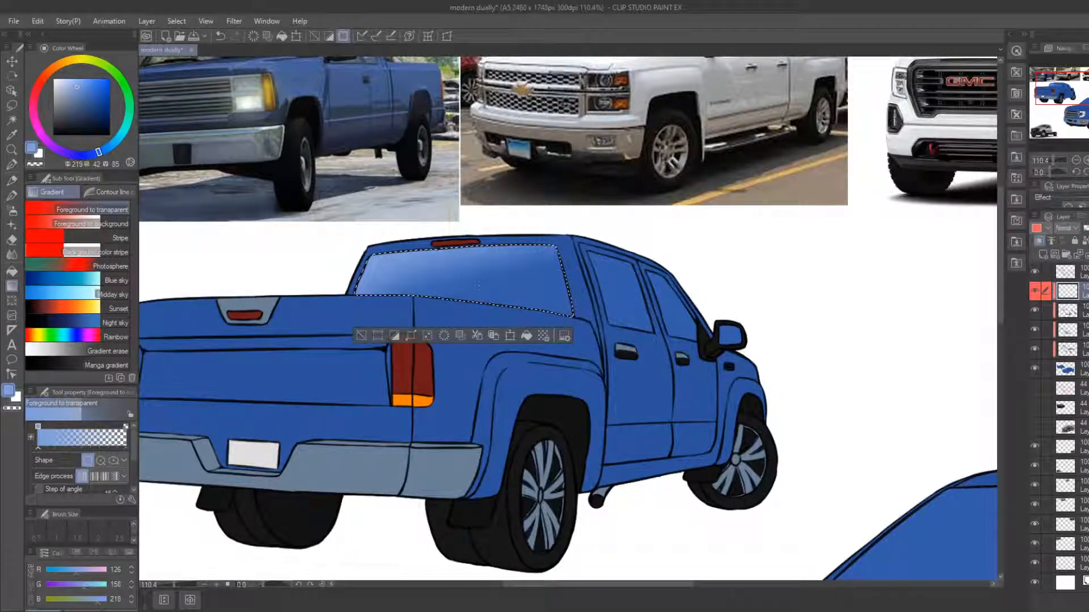
click(361, 335)
Auto-select the rear-view truck's side windows and mirror, and apply the light blue gradient to them from the top
click(12, 120)
click(621, 290)
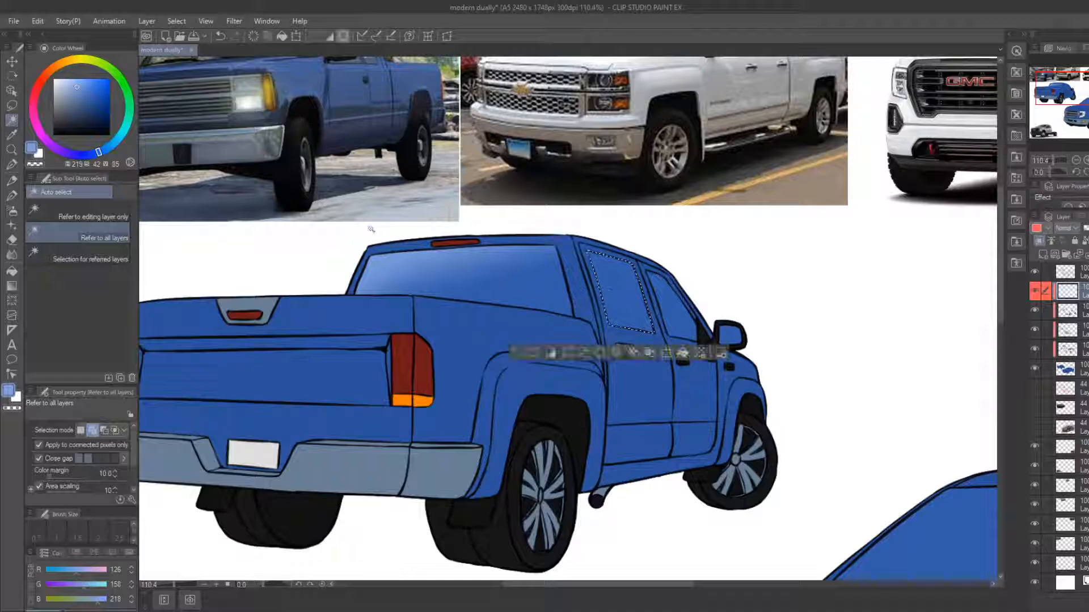
click(668, 308)
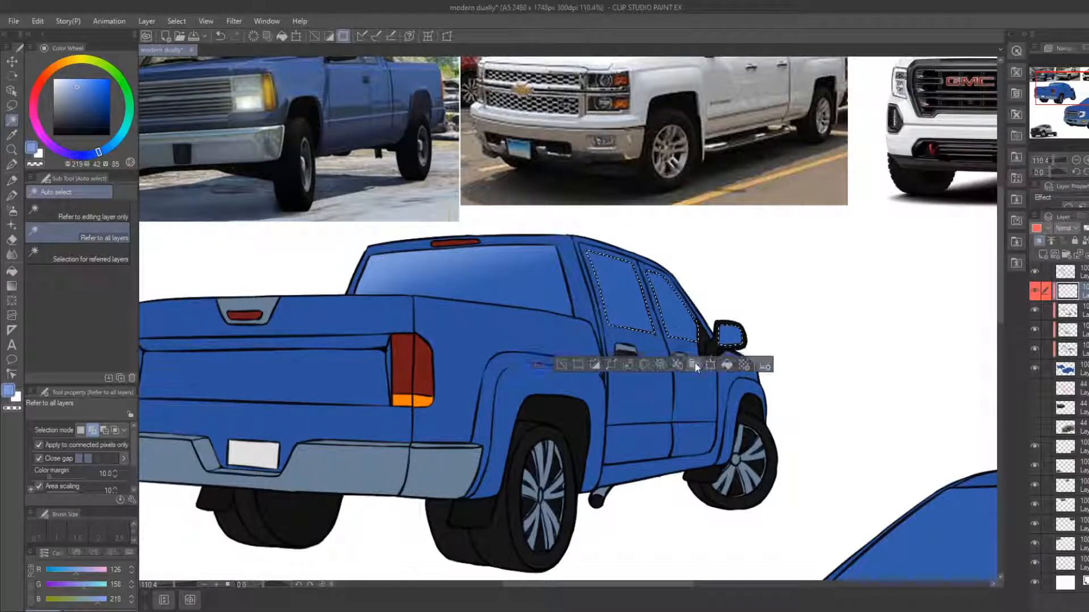
click(12, 272)
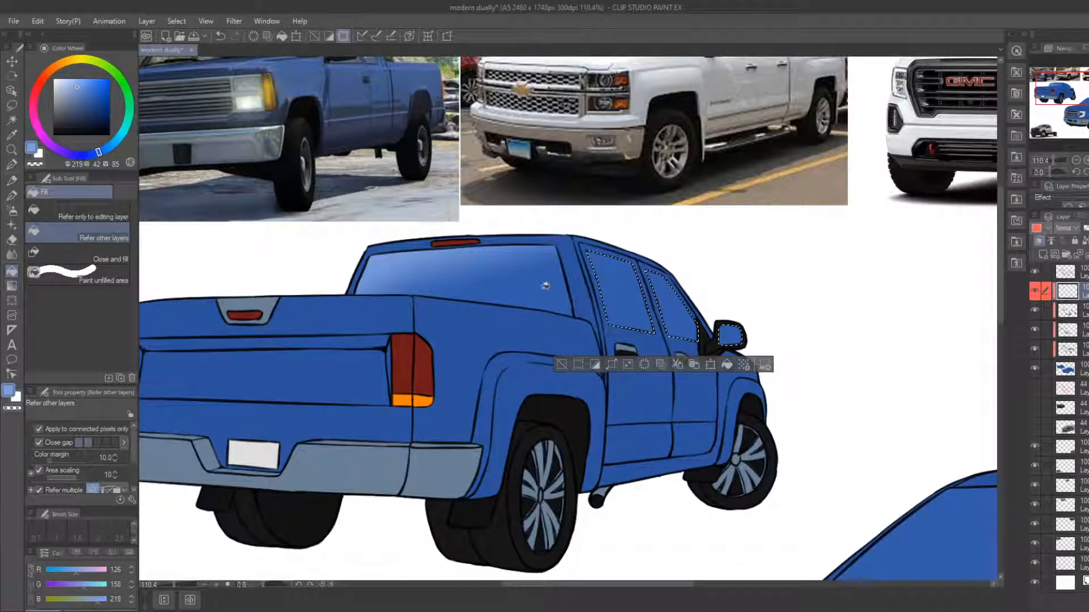
click(12, 285)
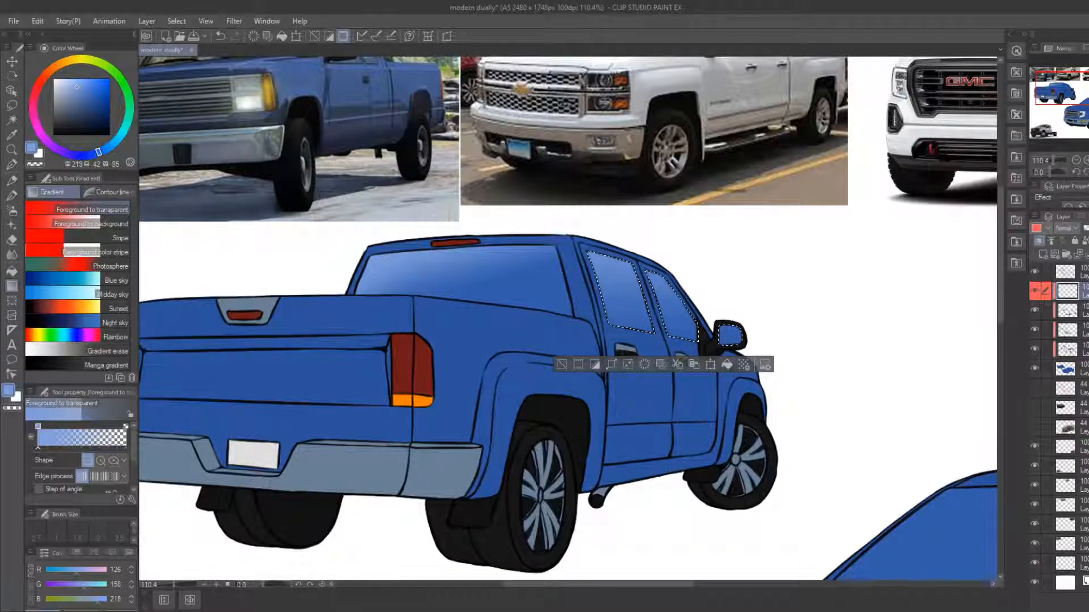
drag(642, 212, 653, 294)
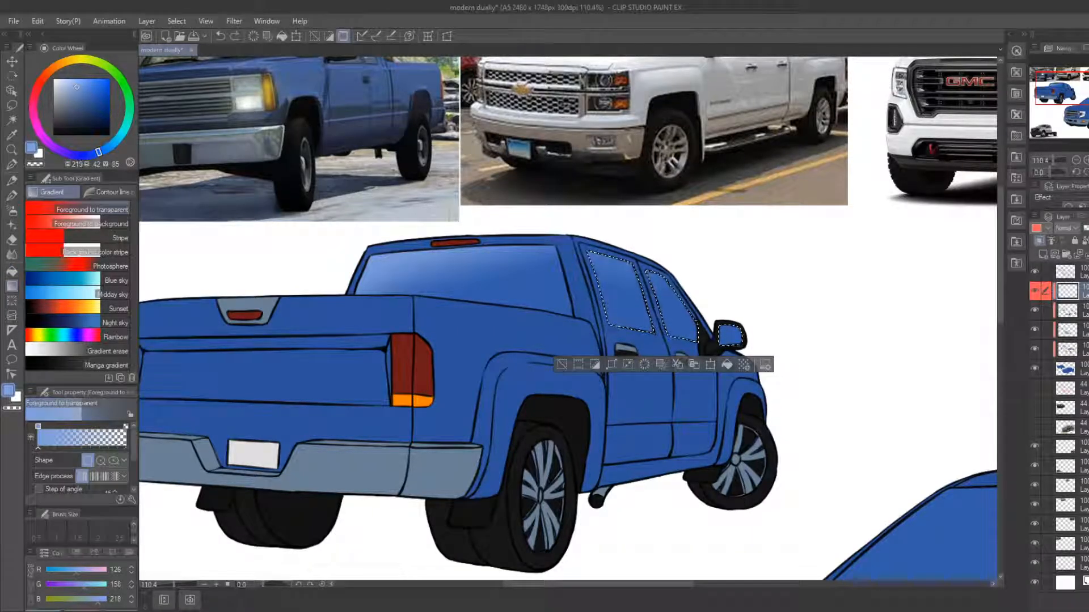
drag(631, 243, 652, 303)
click(562, 364)
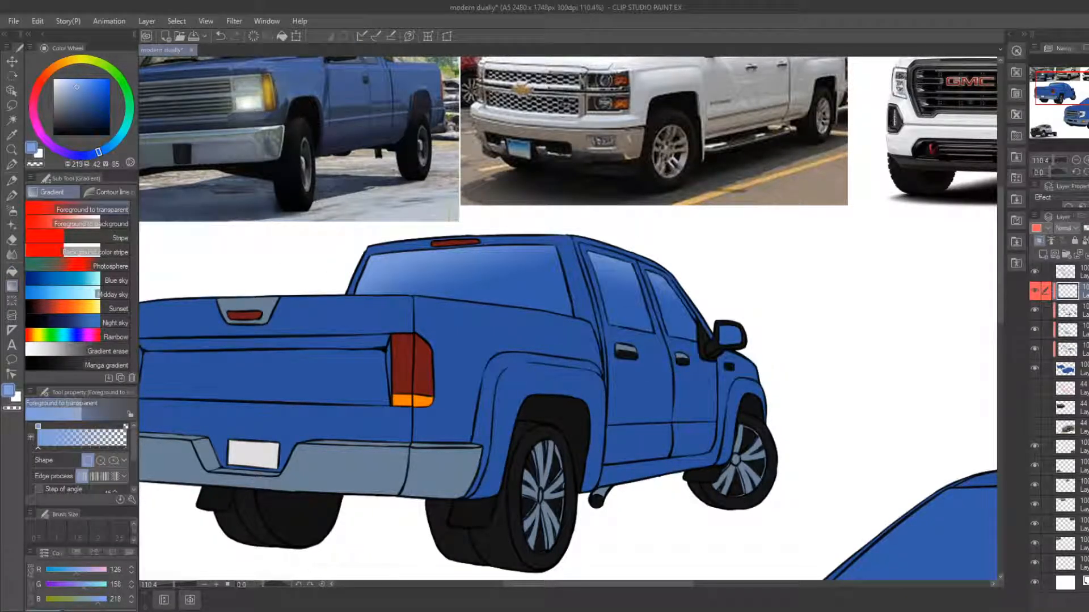
Auto-select the front-view truck's windshield and shade its left side and upper edge with soft light blue gradients
click(11, 151)
drag(335, 292, 298, 279)
drag(541, 371, 454, 324)
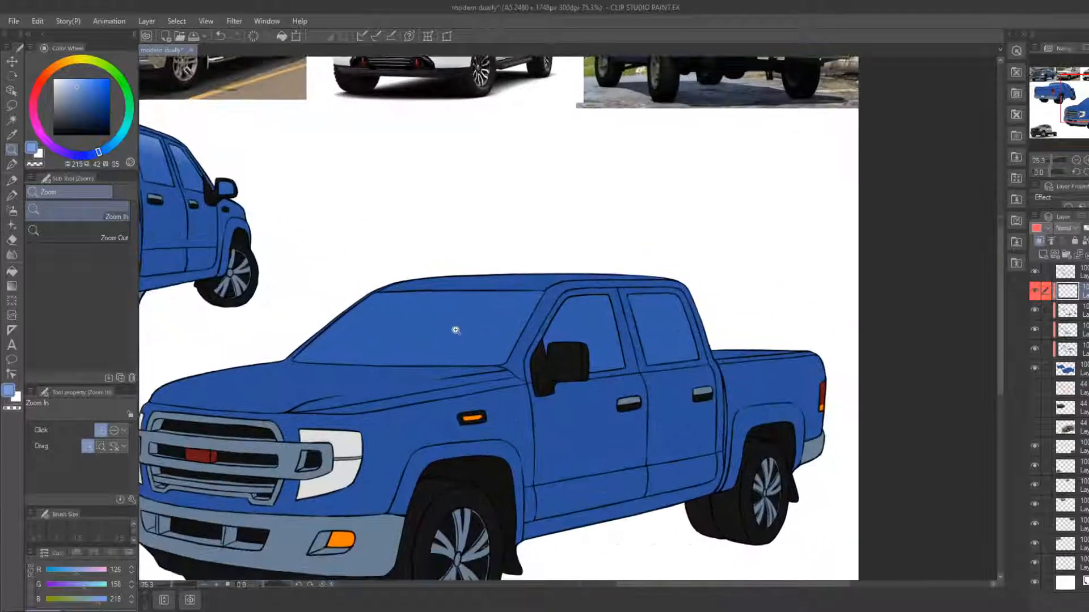
click(12, 120)
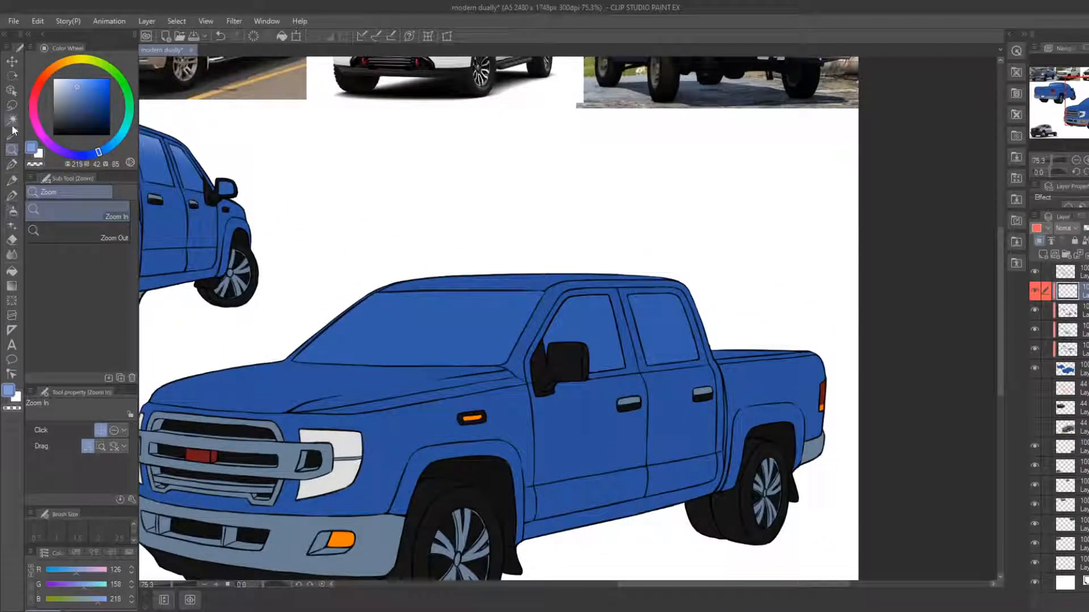
click(413, 321)
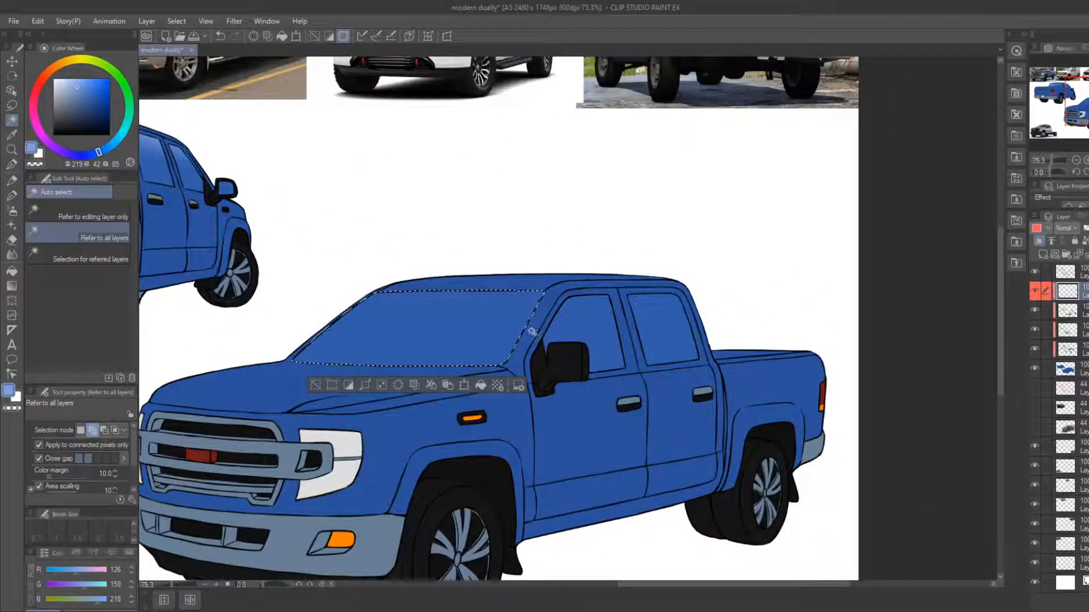
click(11, 286)
drag(310, 315, 404, 346)
drag(456, 278, 437, 372)
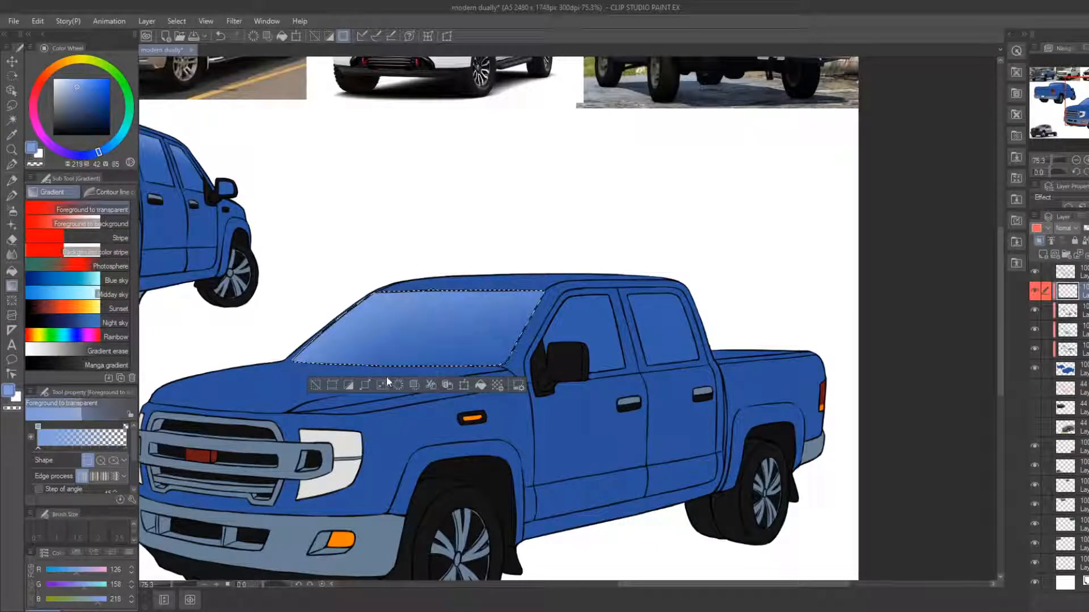
click(399, 387)
drag(327, 303, 376, 333)
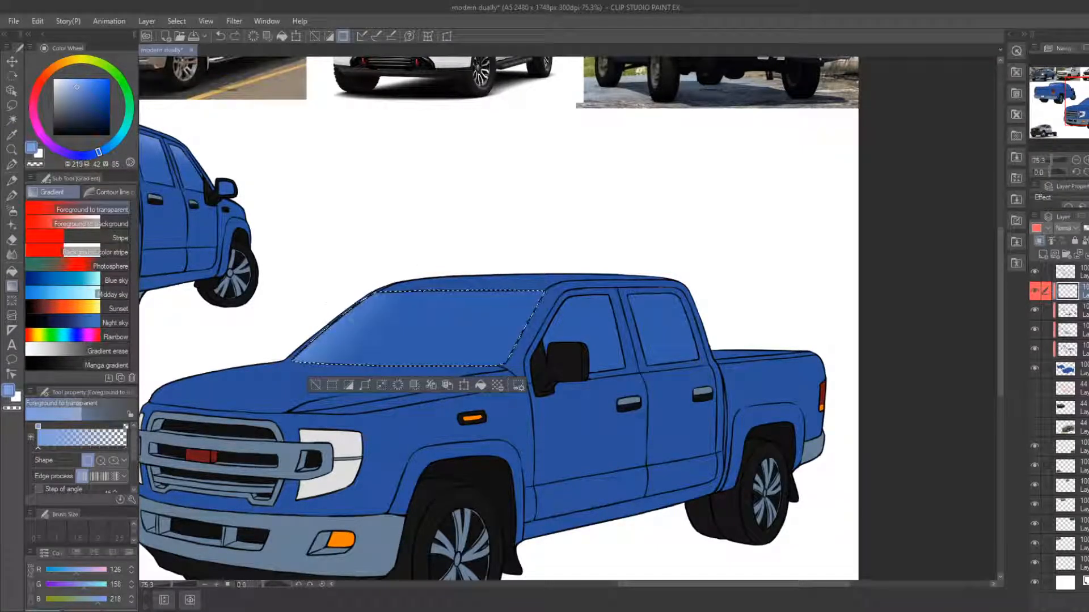
drag(423, 263, 417, 337)
click(316, 386)
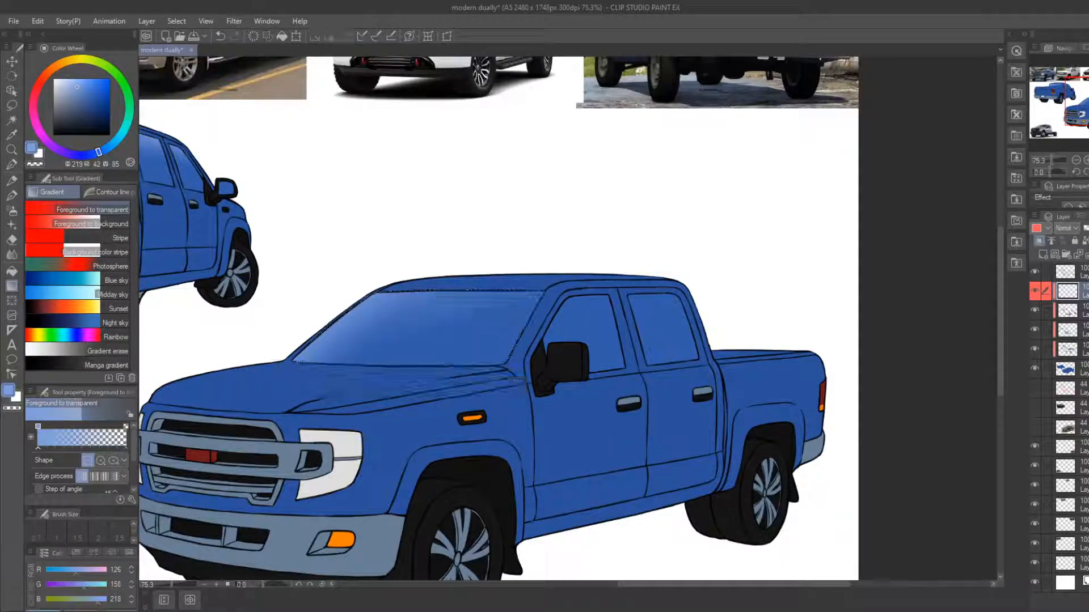
Auto-select the front-view truck's two side windows and apply the light blue gradient downward from their upper edge
click(11, 119)
click(587, 323)
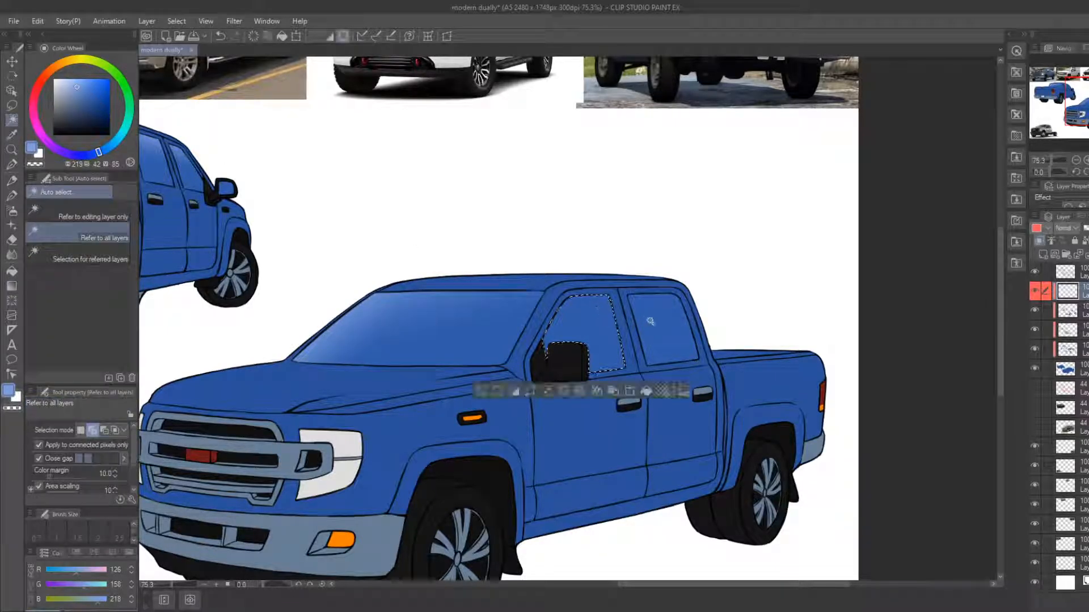
click(655, 327)
click(11, 286)
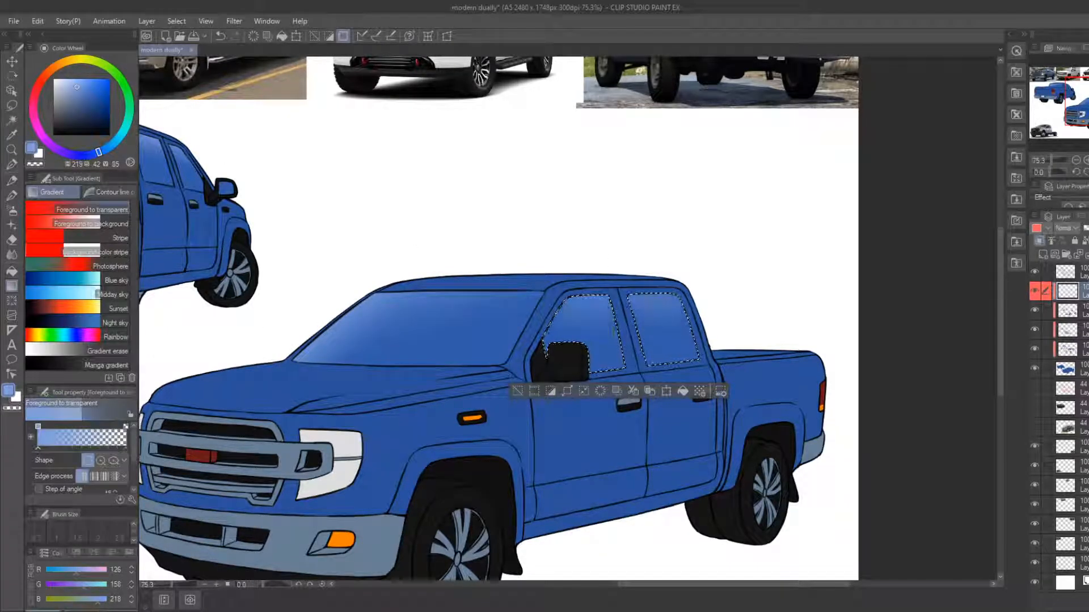
drag(570, 275, 587, 345)
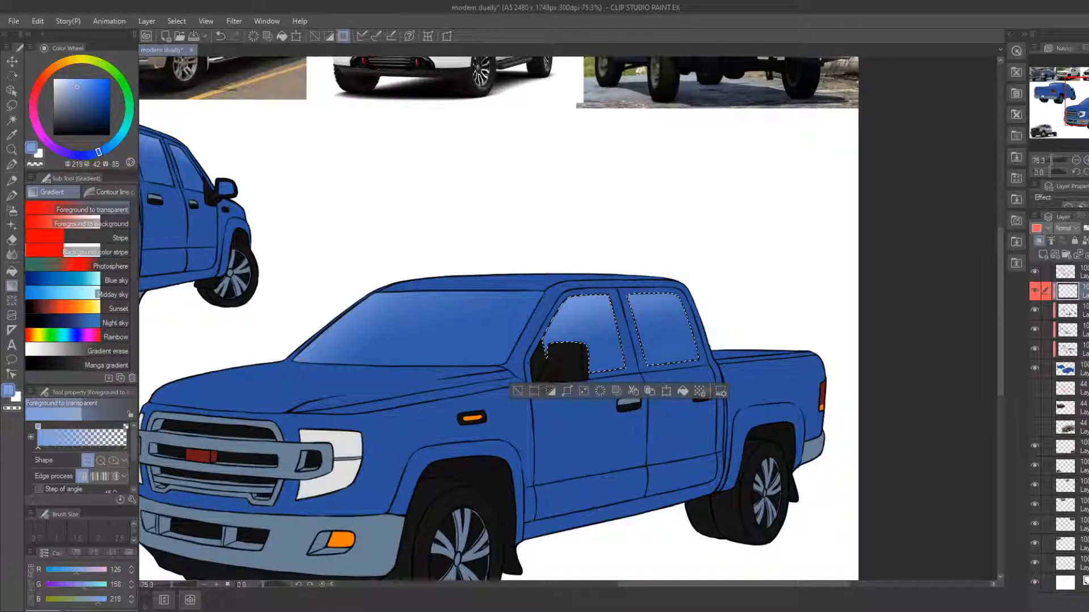
click(518, 391)
Examine the colouring and window gradients of both trucks across the whole canvas
click(12, 149)
drag(464, 379, 382, 426)
click(425, 449)
click(433, 454)
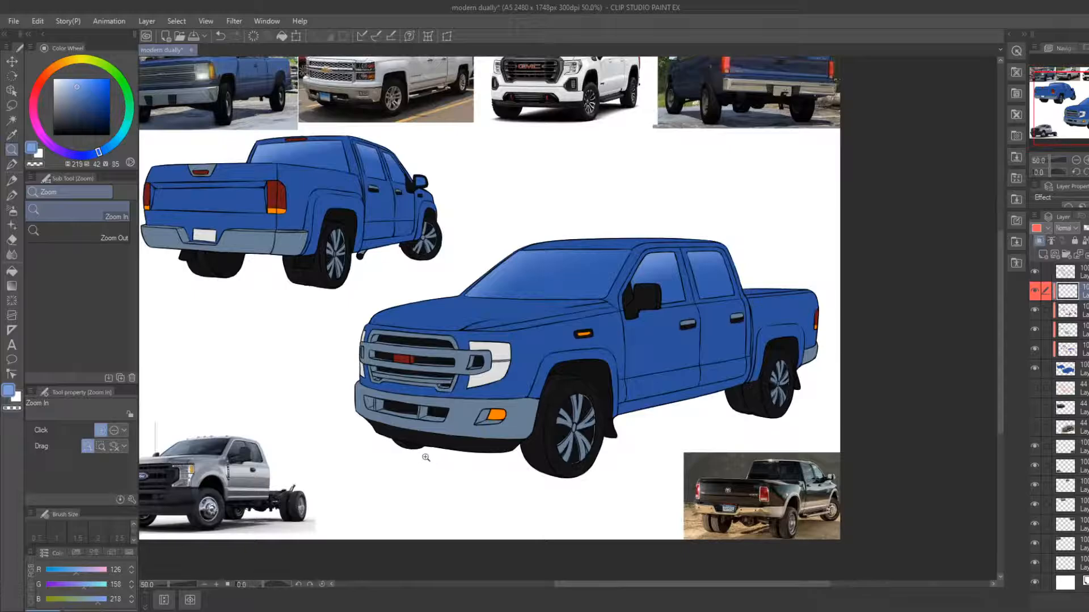
click(422, 455)
mouse_move(428, 456)
mouse_down()
mouse_move(413, 457)
mouse_move(427, 462)
mouse_up()
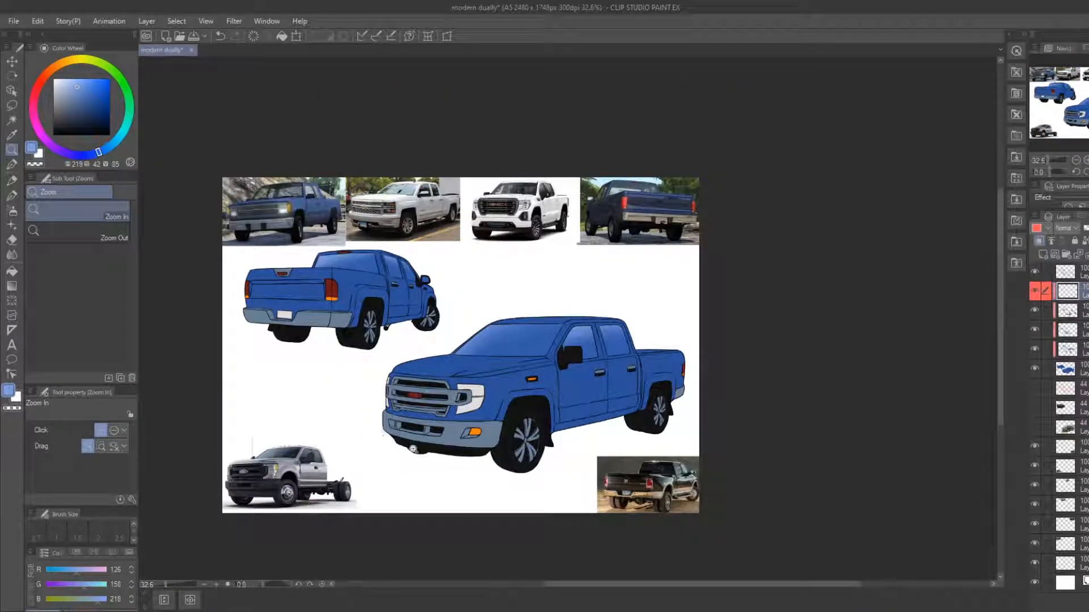
drag(496, 474, 541, 505)
click(499, 491)
drag(541, 505, 531, 505)
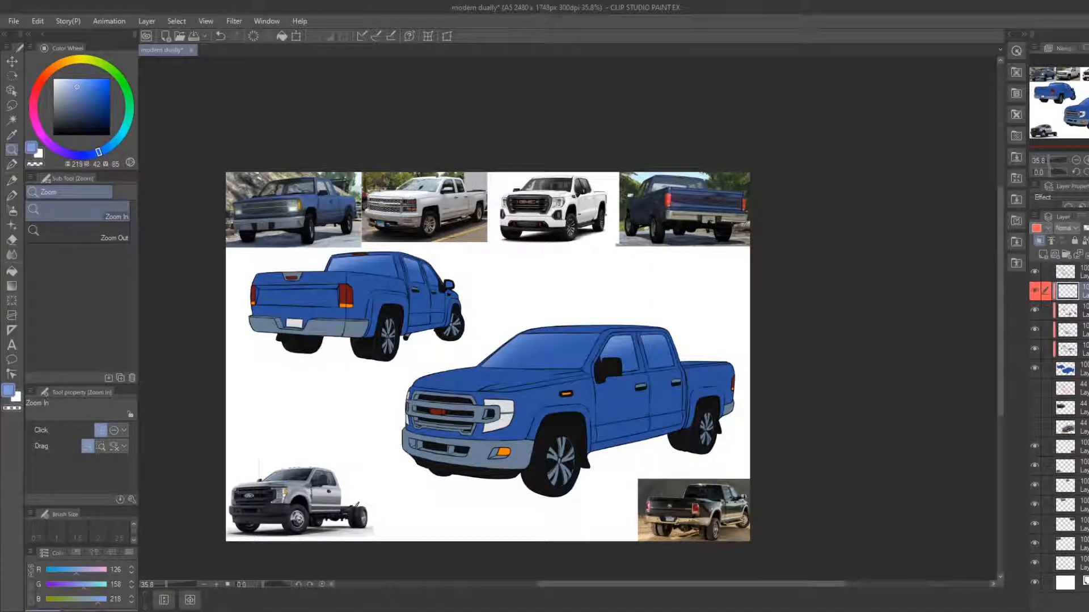
Add a new clipped layer in Multiply mode above the window-gradient layer and choose a light purple drawing colour
click(1080, 310)
click(1080, 292)
click(1080, 311)
click(1080, 291)
shift+click(1080, 311)
click(1044, 256)
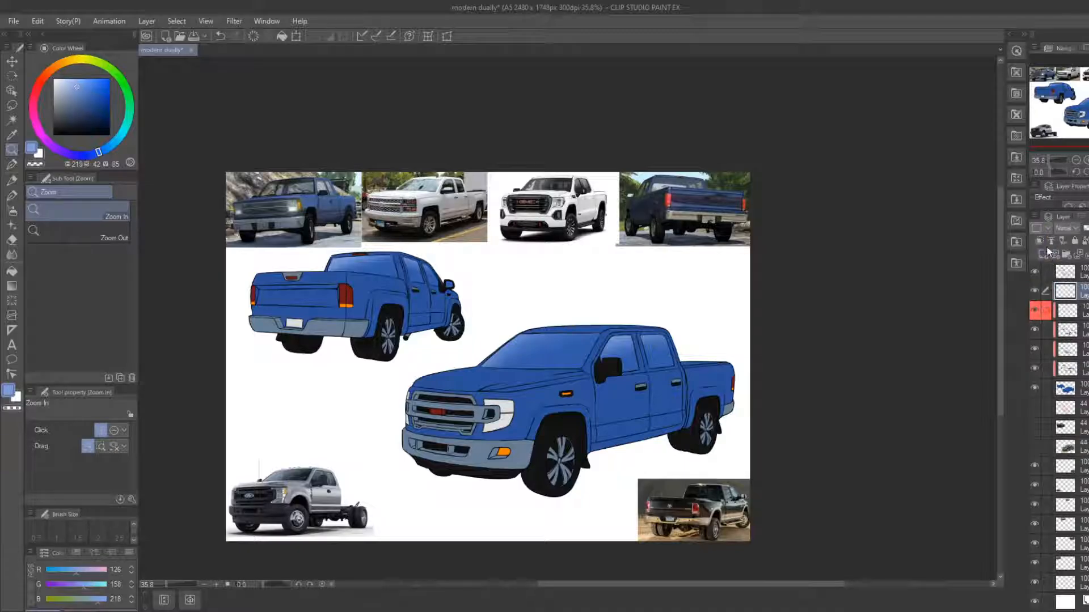
click(1040, 240)
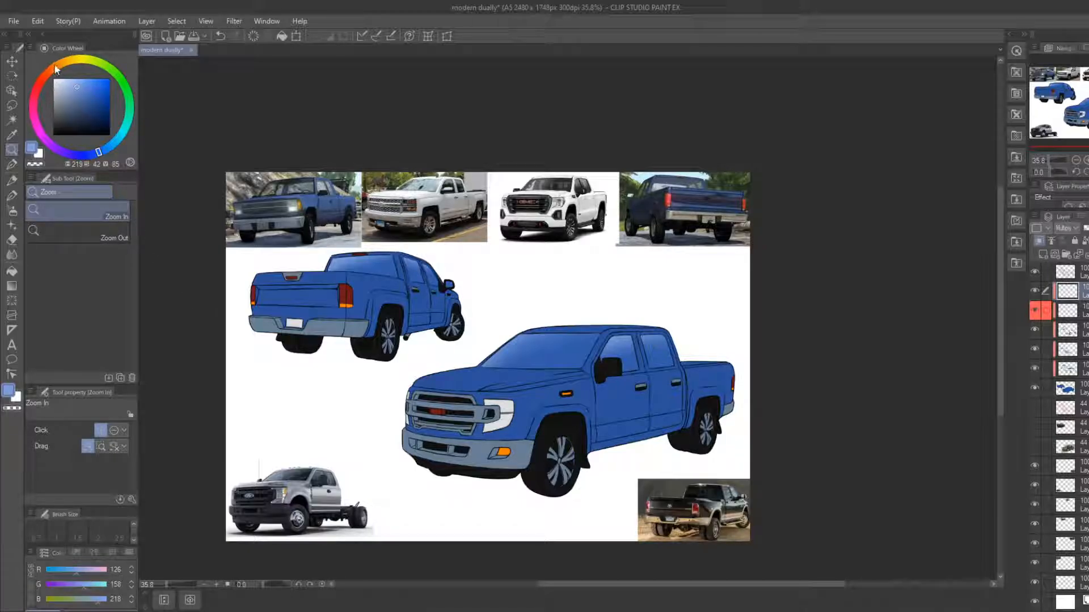
click(44, 139)
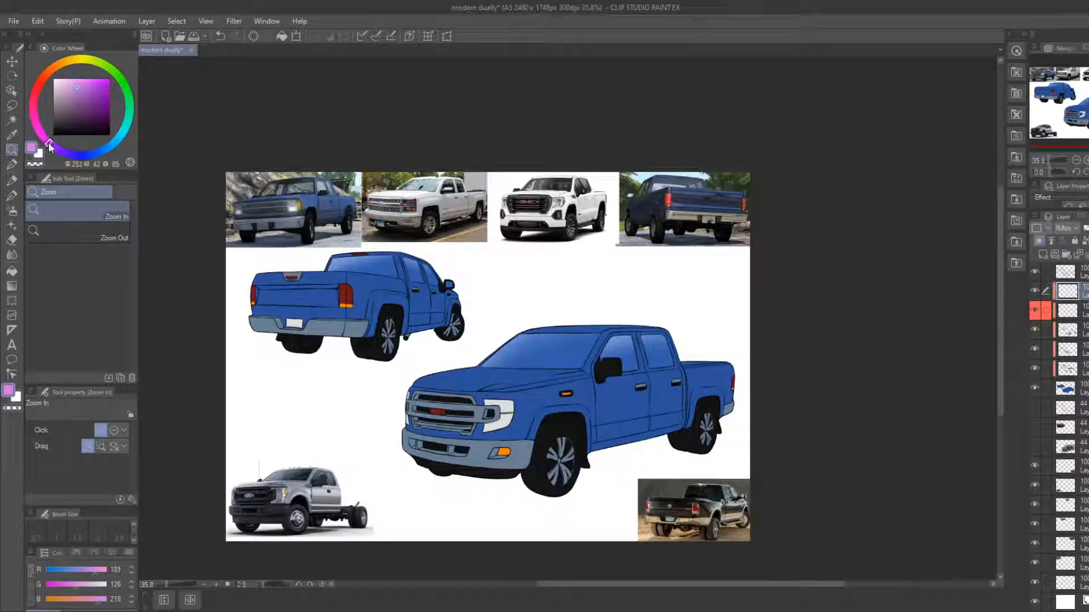
Set a muted greyish-purple shading colour and a Cel brush size of about 24, and shade the left inner edge of the rear-view truck's tailgate recess
click(59, 89)
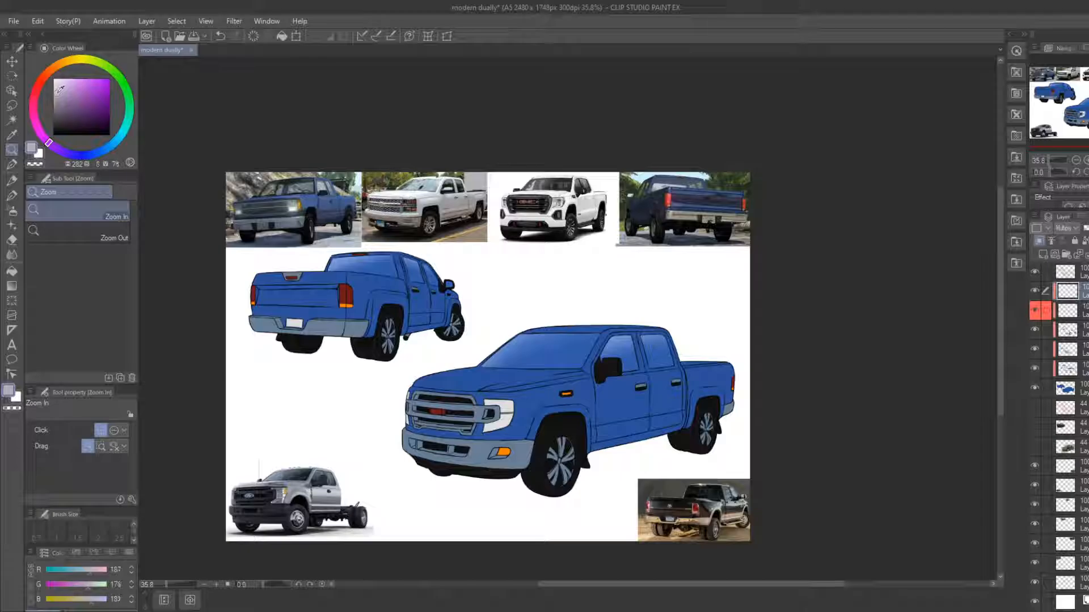
click(57, 88)
drag(263, 306, 308, 412)
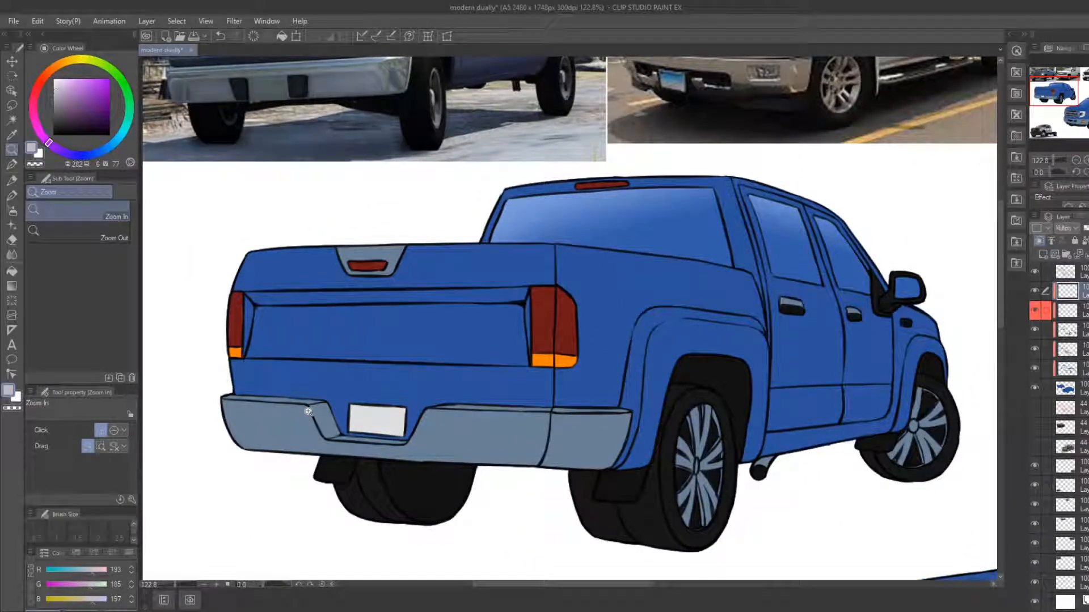
key(b)
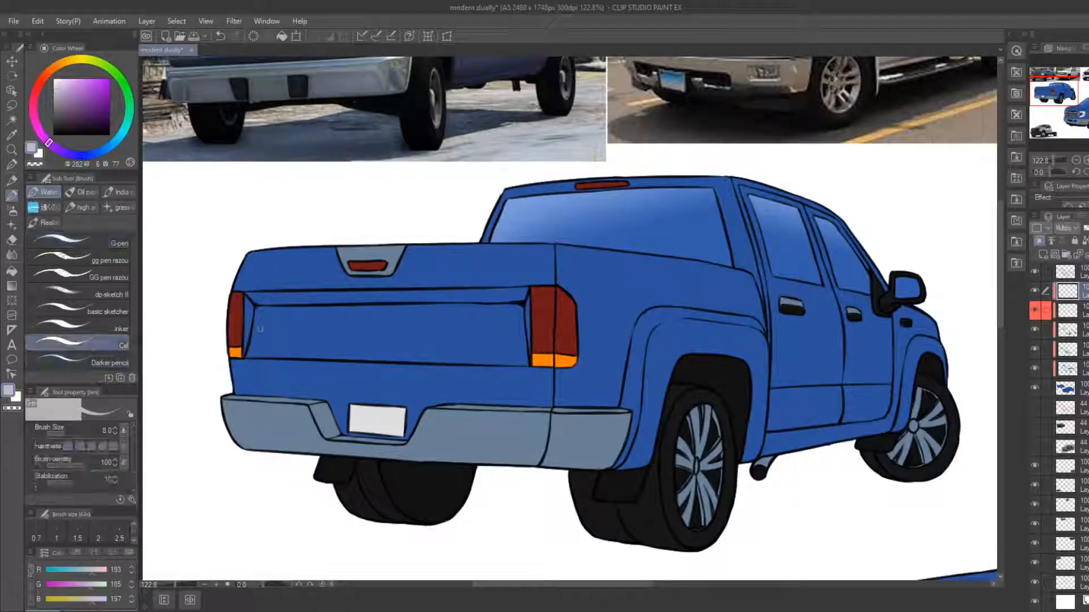
drag(245, 348, 250, 306)
click(69, 434)
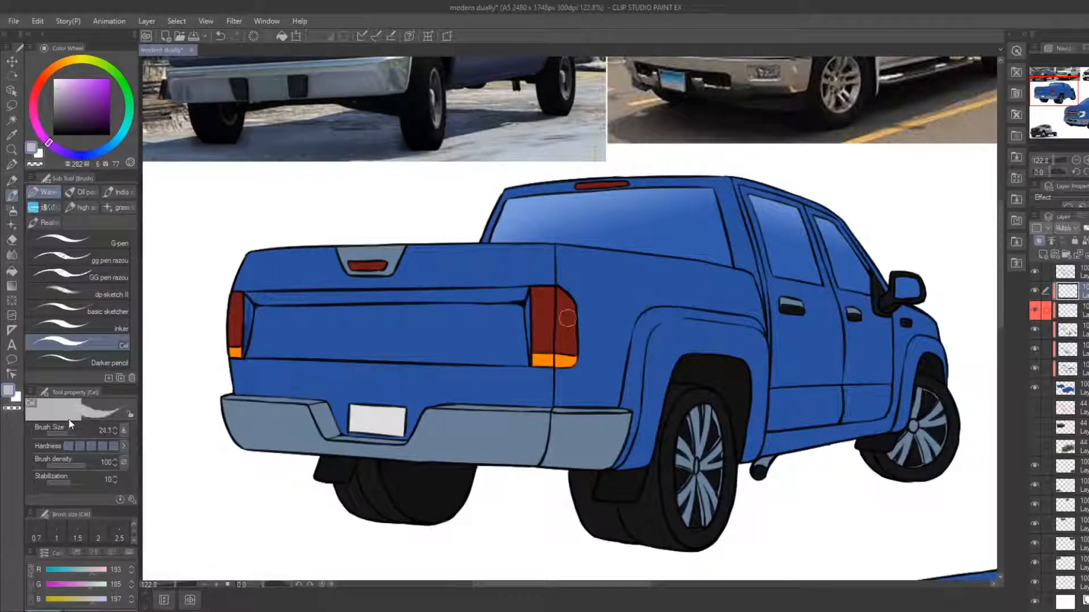
drag(59, 91, 57, 96)
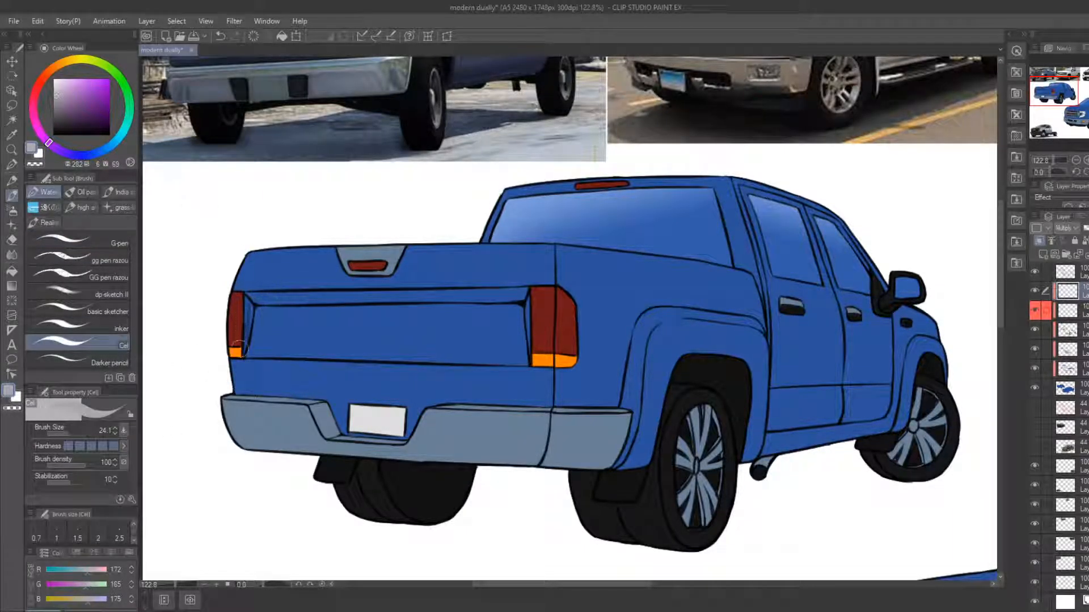
key(e)
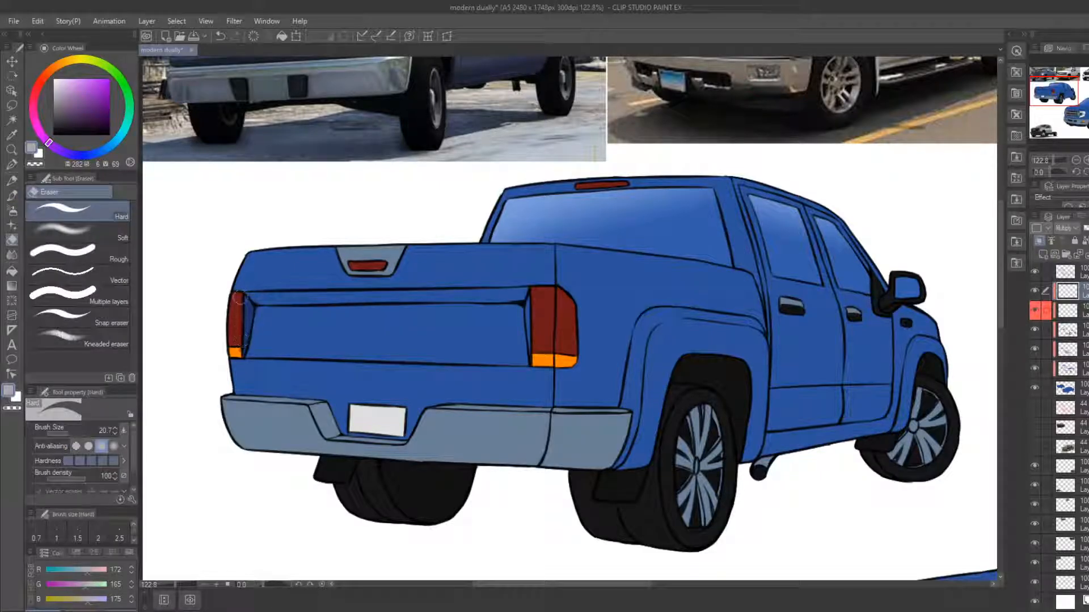
key(b)
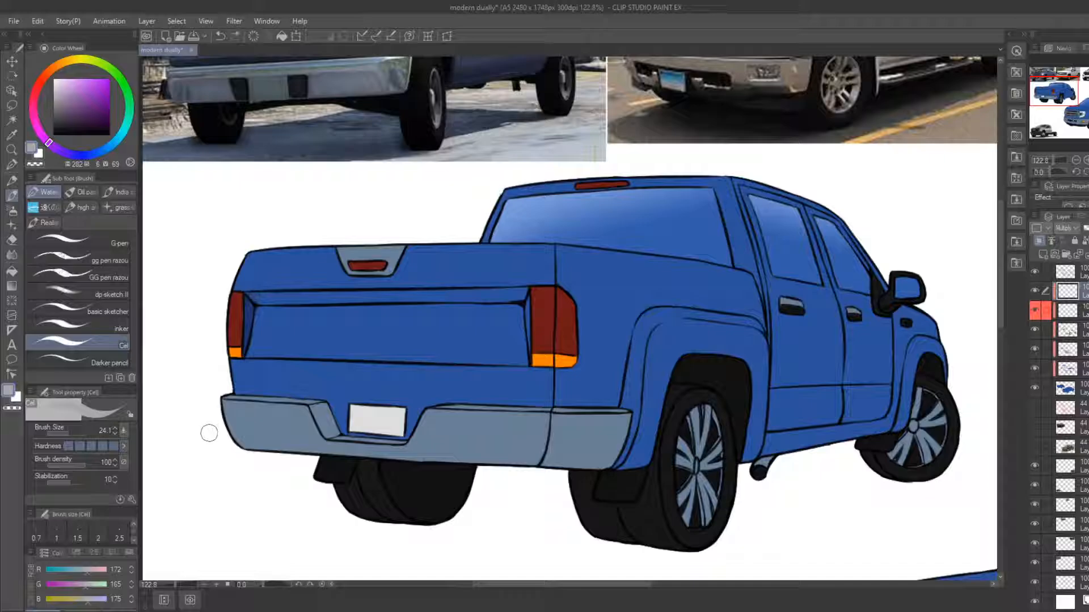
Auto-select the tailgate recess's upper strip and its main panel in turn, and shade the panel with a foreground-to-transparent gradient downward from its upper edge
click(11, 119)
click(269, 298)
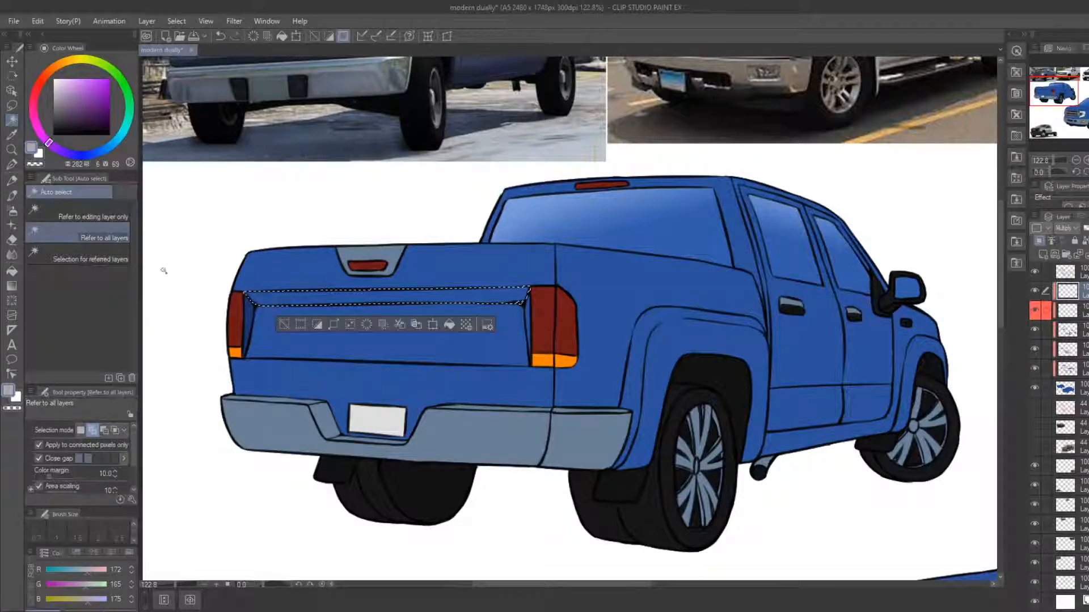
click(12, 286)
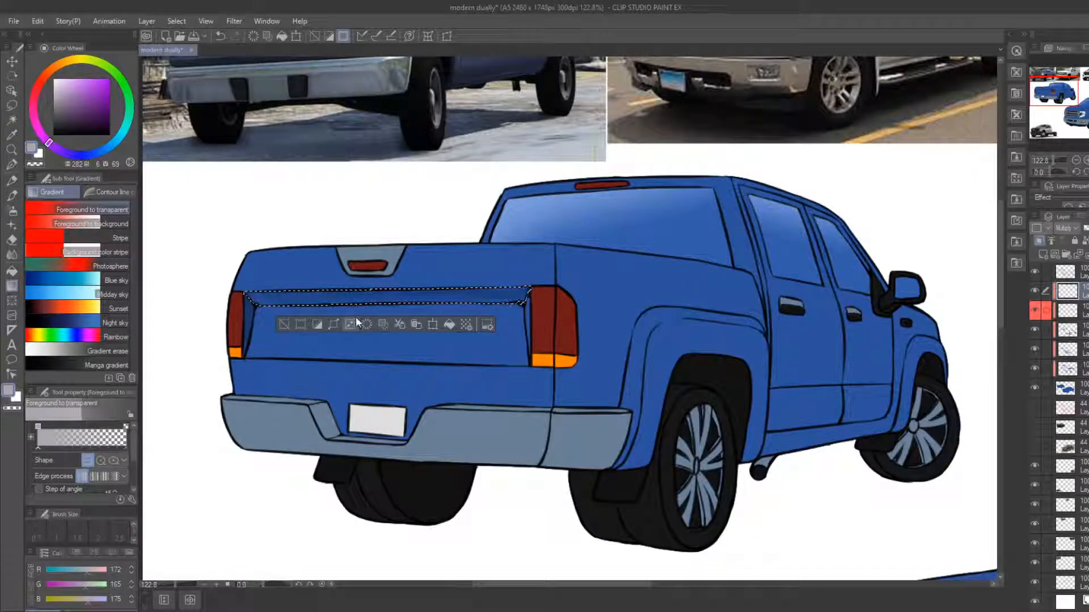
click(284, 324)
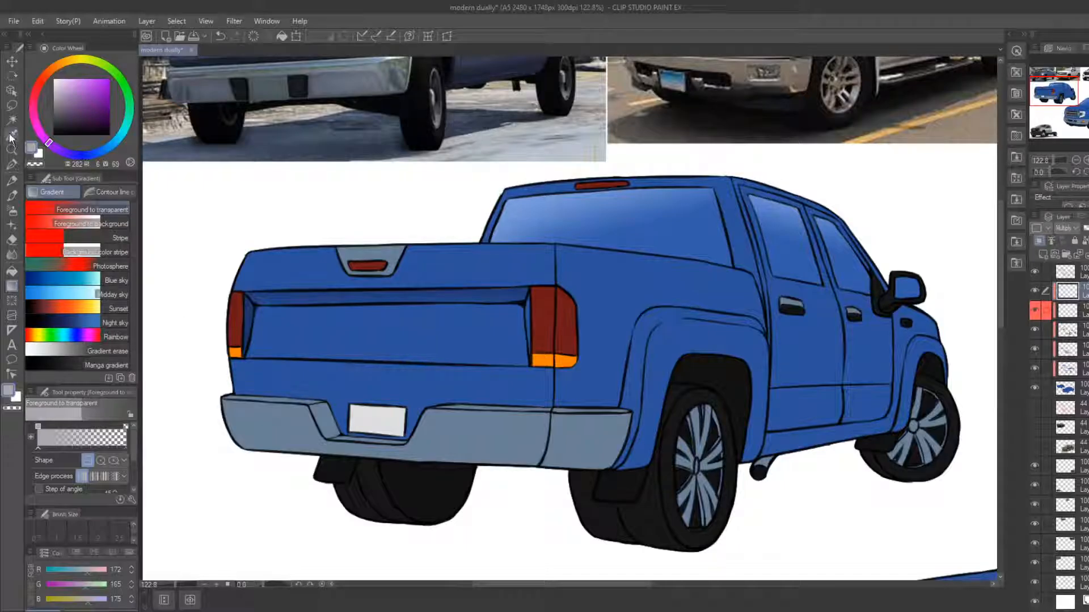
click(12, 120)
click(279, 323)
click(12, 271)
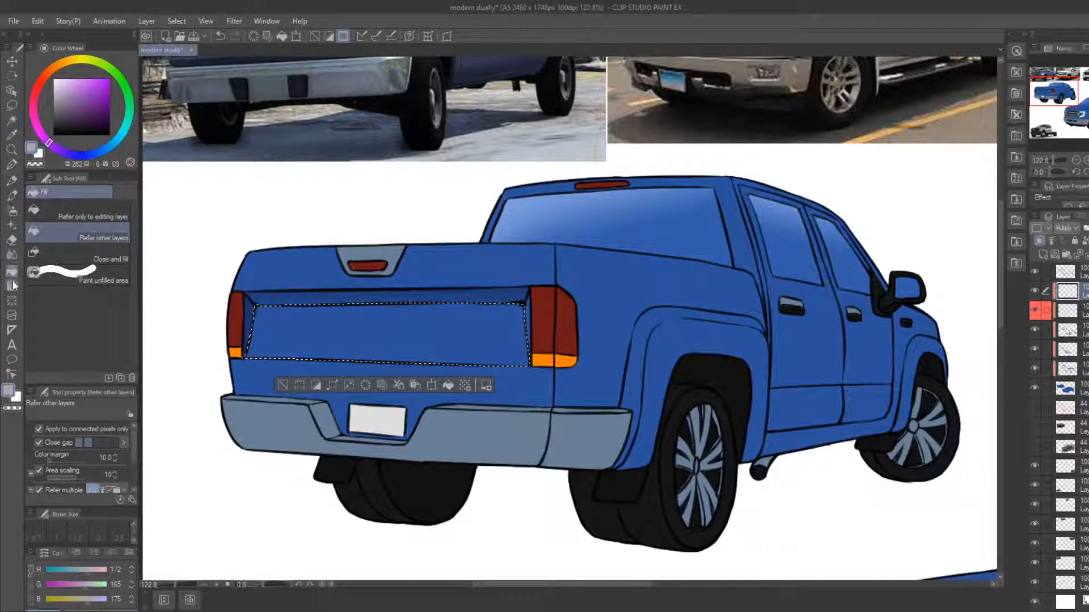
click(13, 286)
drag(325, 227, 325, 341)
click(284, 385)
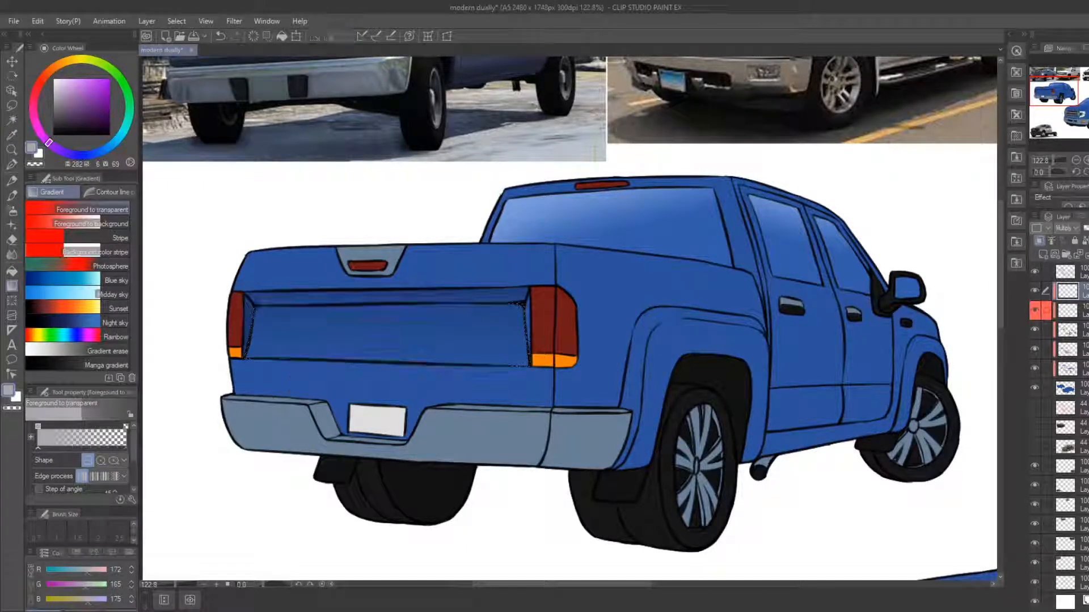
Fill the angled left face of the rear bumper's licence-plate notch with the shading colour and touch up its edge beside the plate
click(13, 196)
drag(326, 335, 264, 309)
click(12, 272)
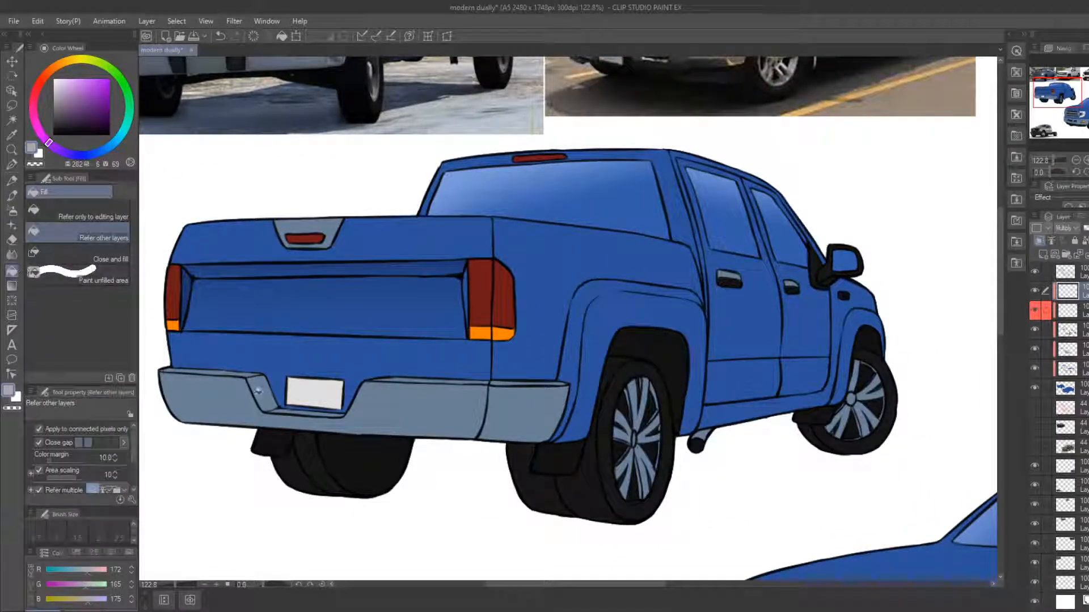
click(258, 391)
key(b)
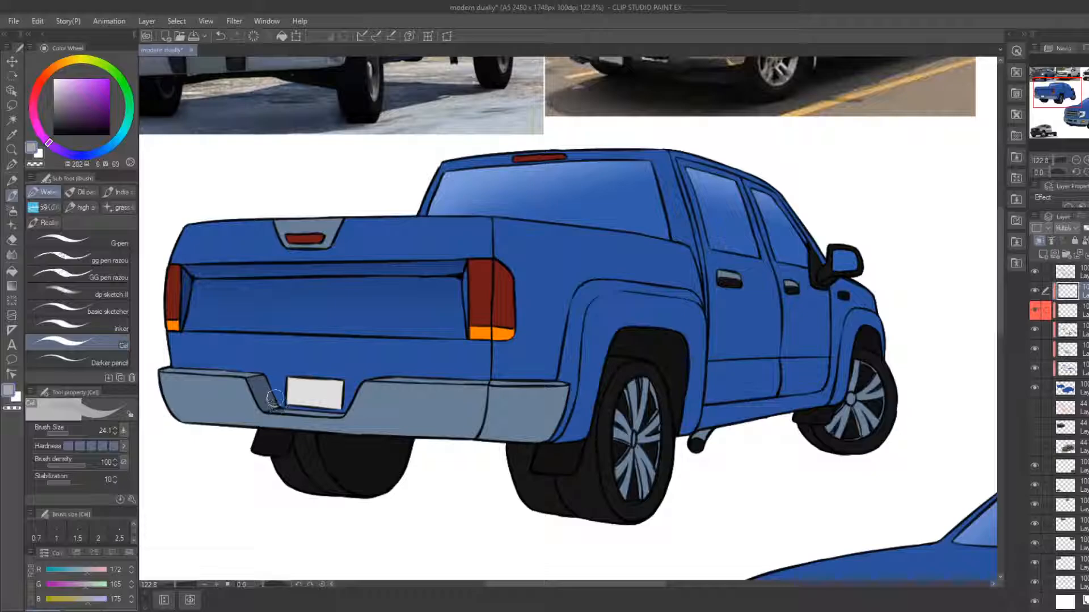
drag(275, 399, 278, 397)
Shade the lower edge of the rear bumper from its left end across to the right corner section
drag(324, 433, 329, 420)
click(176, 408)
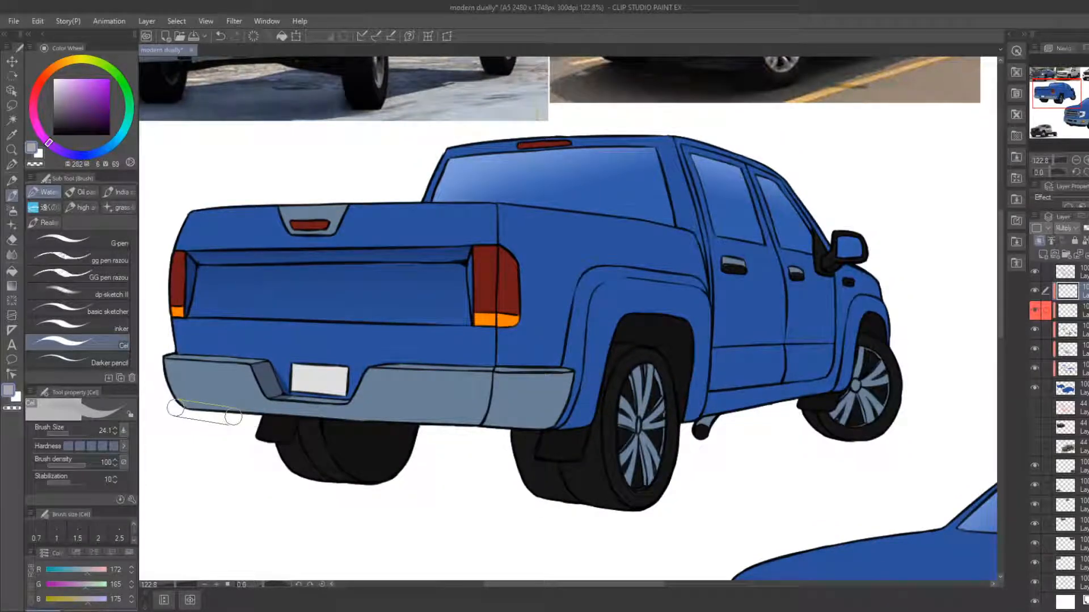
shift+click(512, 434)
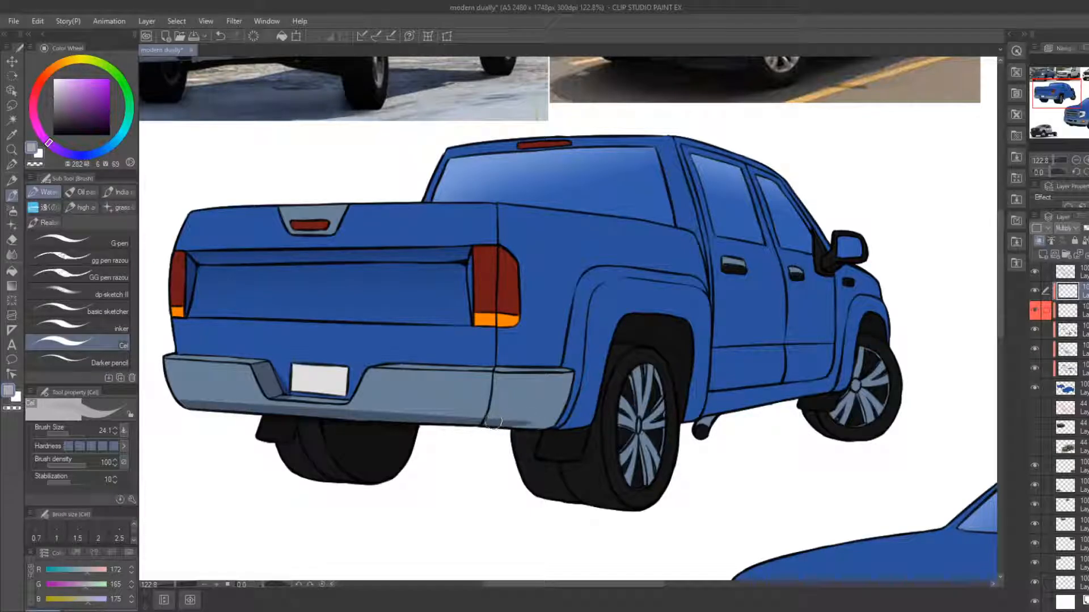
mouse_move(494, 422)
mouse_down()
mouse_move(553, 427)
mouse_move(523, 425)
mouse_move(567, 408)
mouse_move(567, 420)
mouse_move(593, 418)
mouse_move(561, 427)
mouse_move(594, 409)
mouse_move(575, 426)
mouse_move(587, 438)
mouse_move(417, 401)
mouse_up()
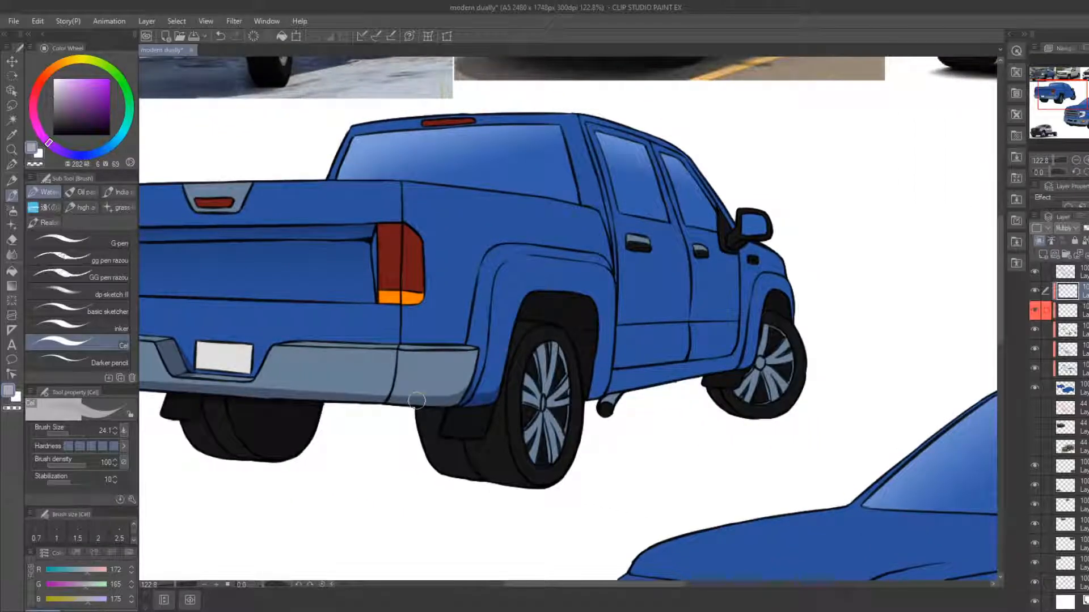
Shade the body's lower edge behind the rear-view truck's rear wheel and around the exhaust pipe, erasing the excess
drag(511, 471, 400, 507)
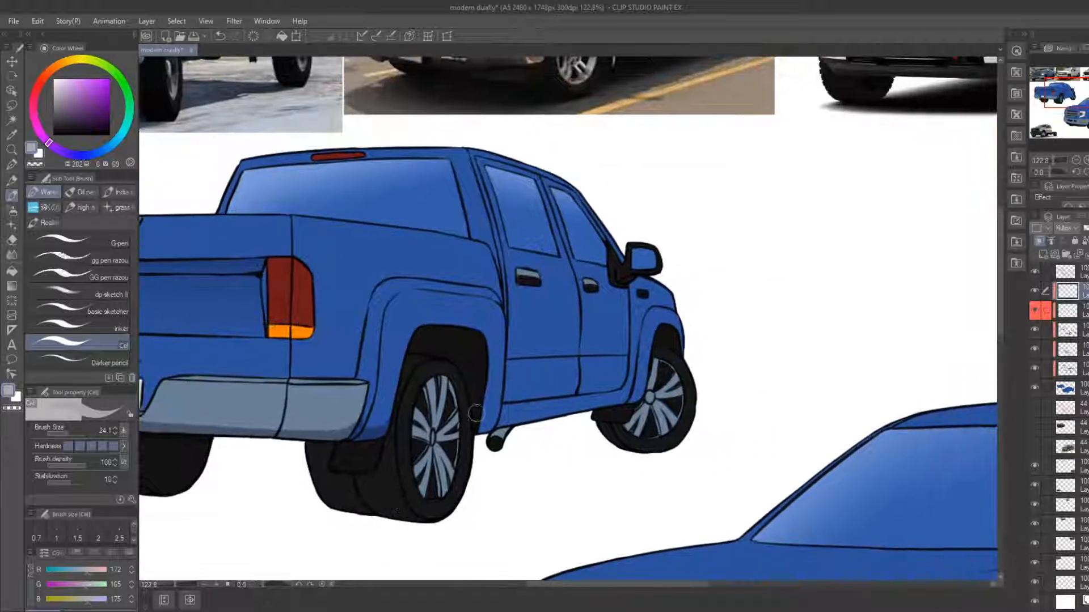
drag(481, 421, 496, 429)
key(e)
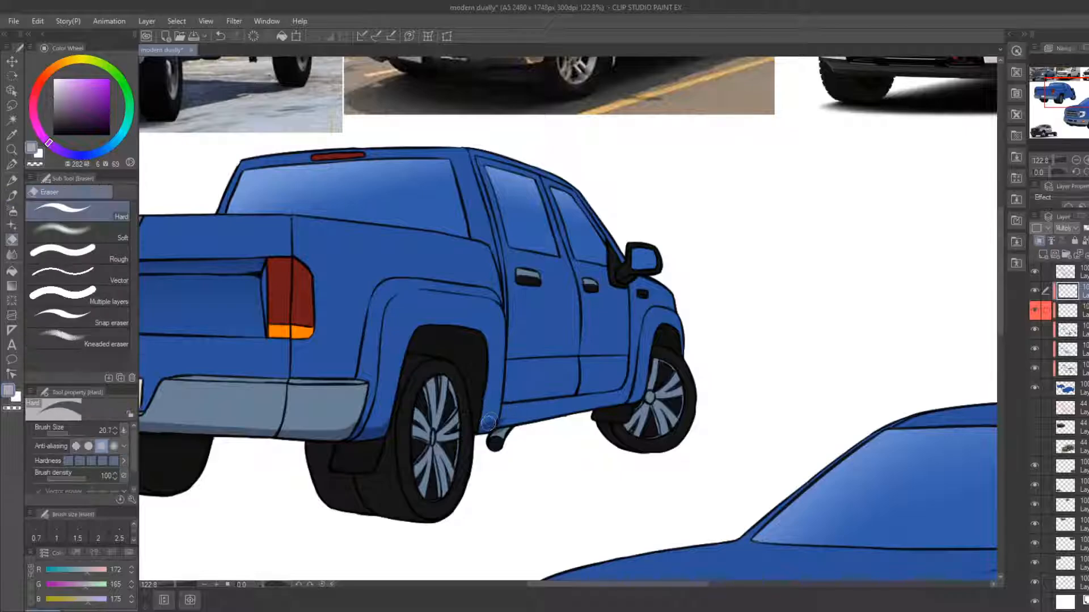
key(b)
key(e)
key(b)
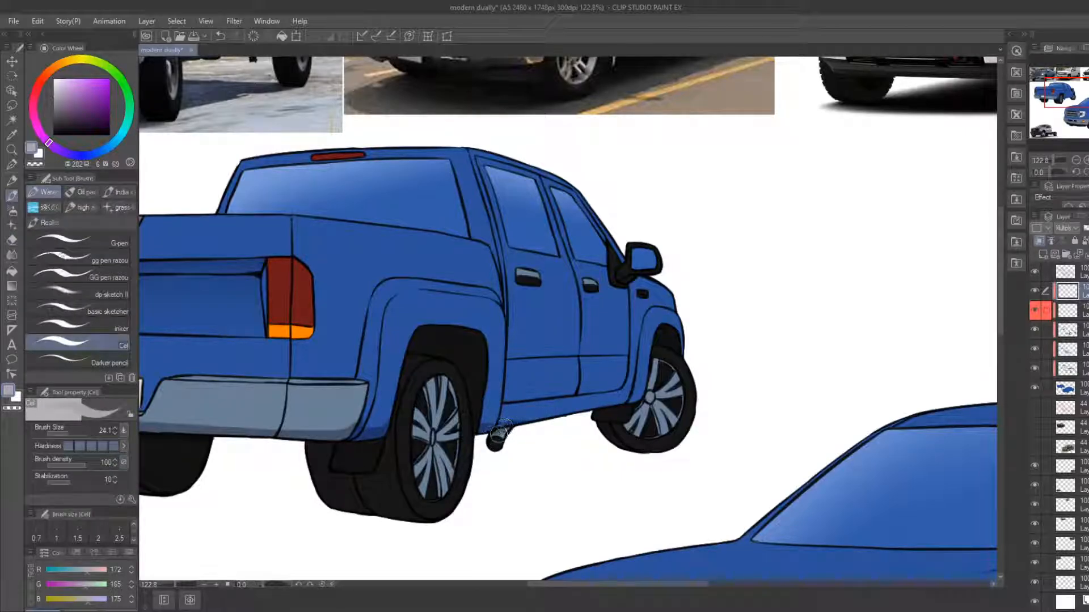
mouse_move(506, 428)
mouse_down()
mouse_move(605, 406)
mouse_move(494, 428)
mouse_move(651, 390)
mouse_move(641, 416)
mouse_move(445, 435)
mouse_up()
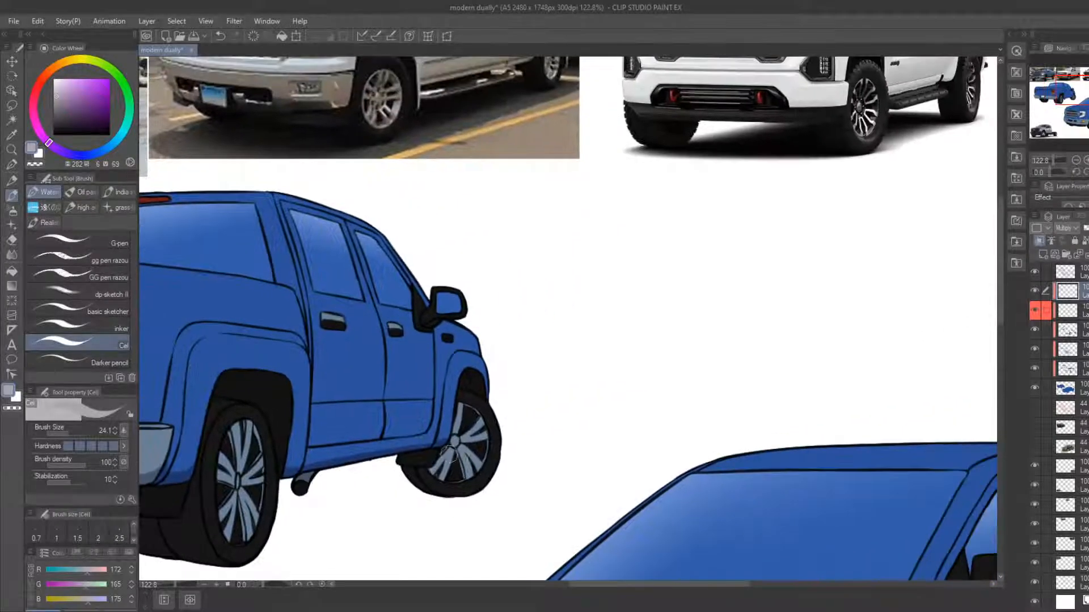
Shade the rear-view truck's lower door and sill area towards the front wheel and the area around the side mirror's base
key(e)
key(b)
drag(376, 440, 557, 465)
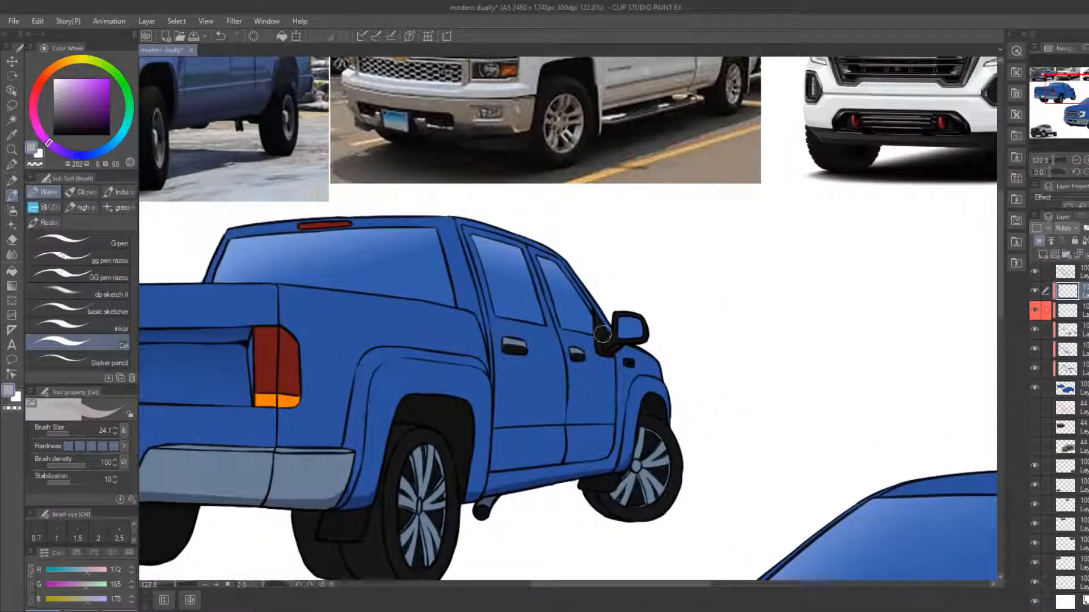
drag(596, 344, 648, 366)
drag(558, 370, 536, 325)
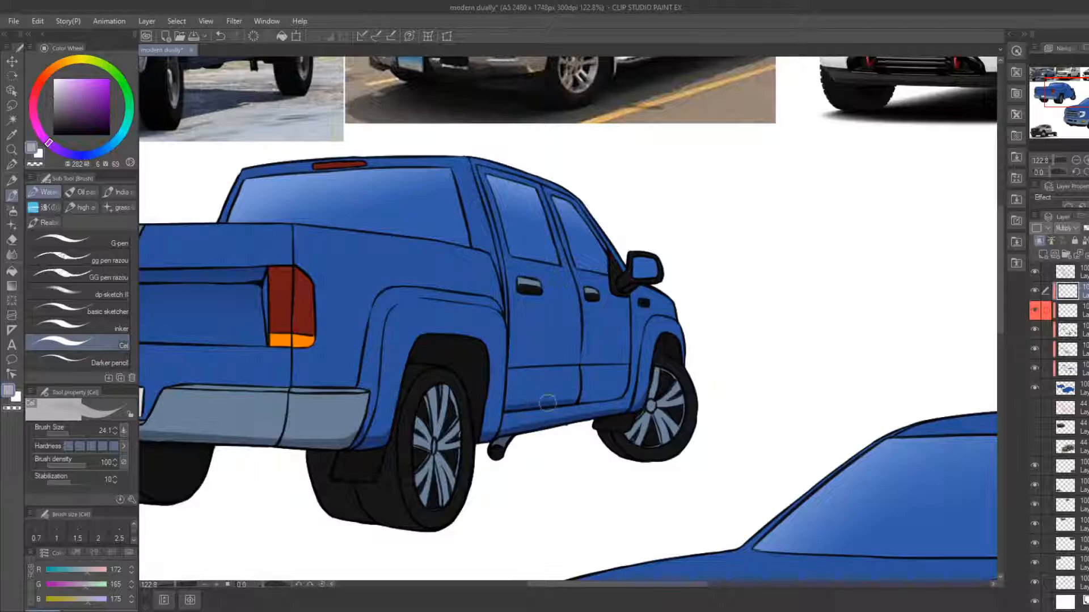
drag(548, 403, 578, 399)
drag(203, 445, 453, 396)
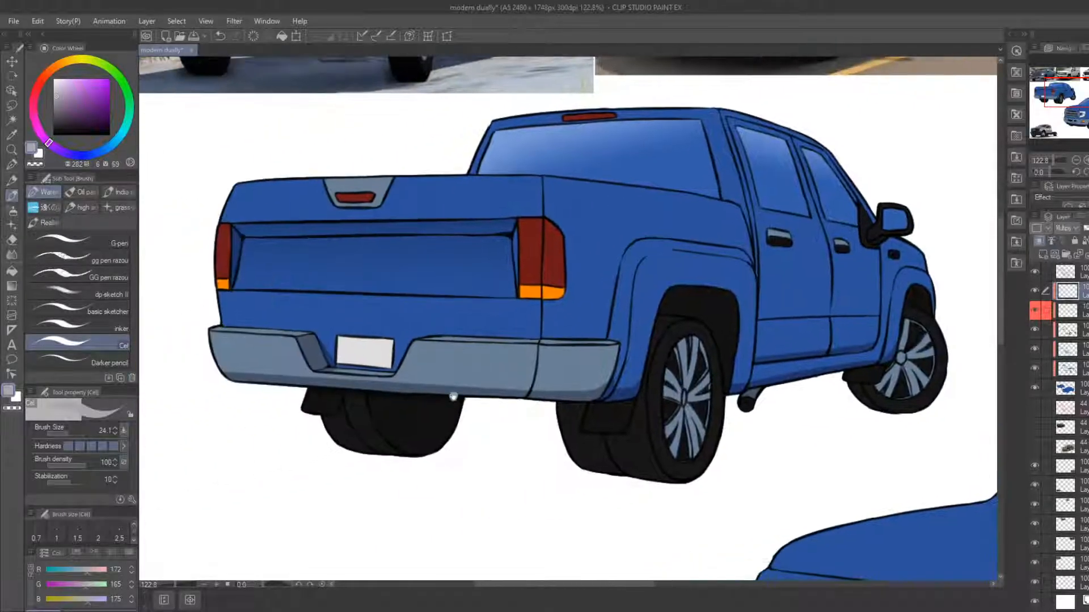
Soften the shading along the rear bumper and lower body side with the Blur tool at a size of about 60
click(11, 255)
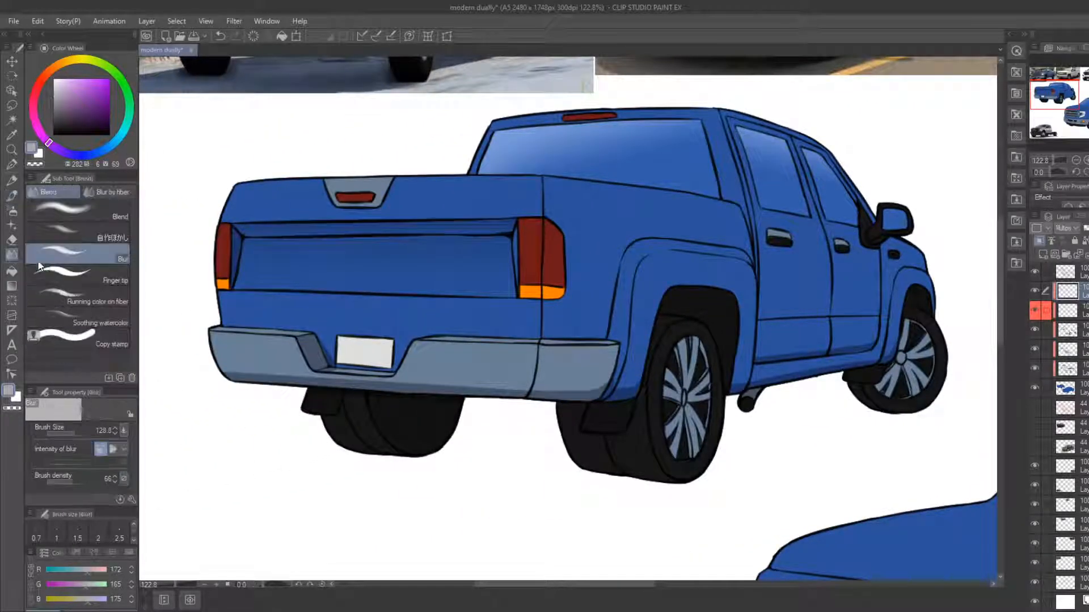
click(73, 432)
mouse_move(229, 387)
mouse_down()
mouse_move(289, 379)
mouse_move(211, 376)
mouse_move(631, 380)
mouse_up()
mouse_move(719, 367)
mouse_down()
mouse_move(612, 382)
mouse_move(669, 391)
mouse_move(633, 374)
mouse_move(786, 358)
mouse_move(672, 374)
mouse_move(668, 359)
mouse_up()
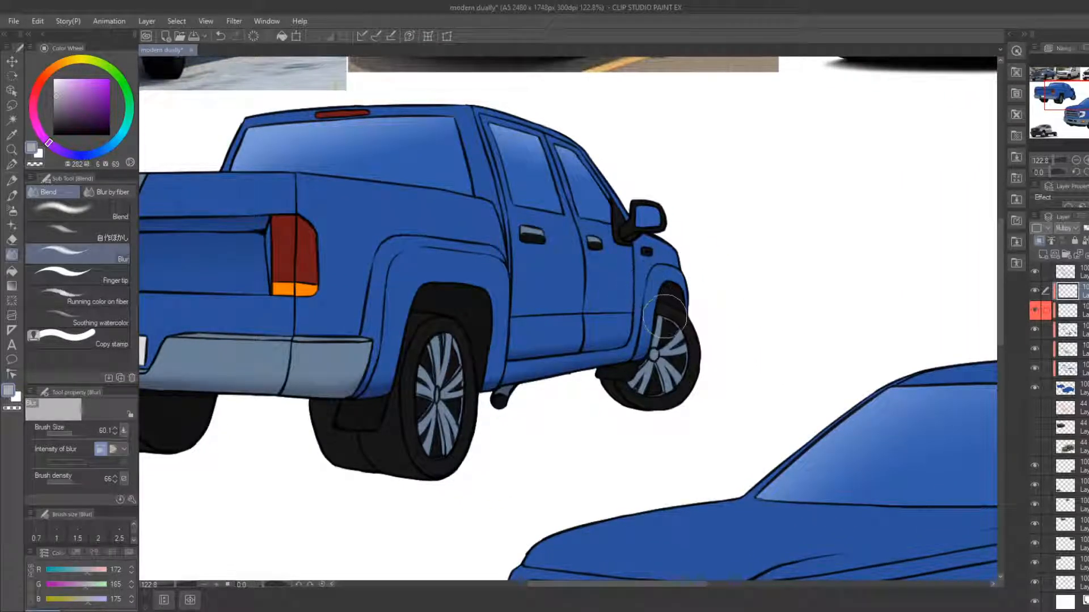
Shade the inner faces of the openings in the front-view truck's central grille bar with the Cel brush
mouse_move(723, 452)
mouse_down()
mouse_move(620, 284)
mouse_move(465, 79)
mouse_up()
key(b)
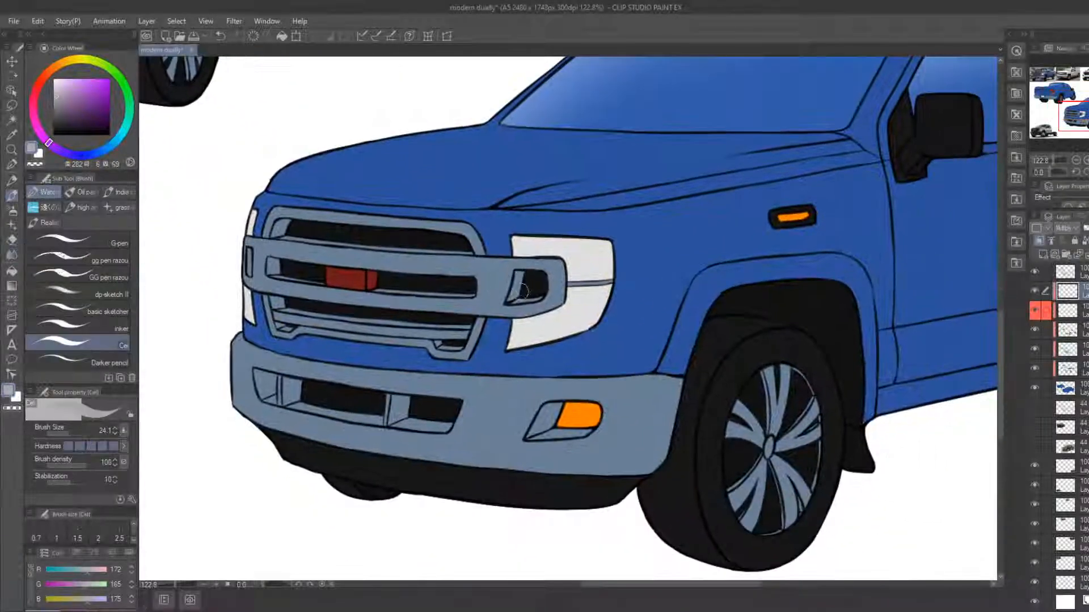
mouse_move(520, 292)
mouse_down()
mouse_move(517, 278)
mouse_move(516, 292)
mouse_move(540, 296)
mouse_move(528, 299)
mouse_up()
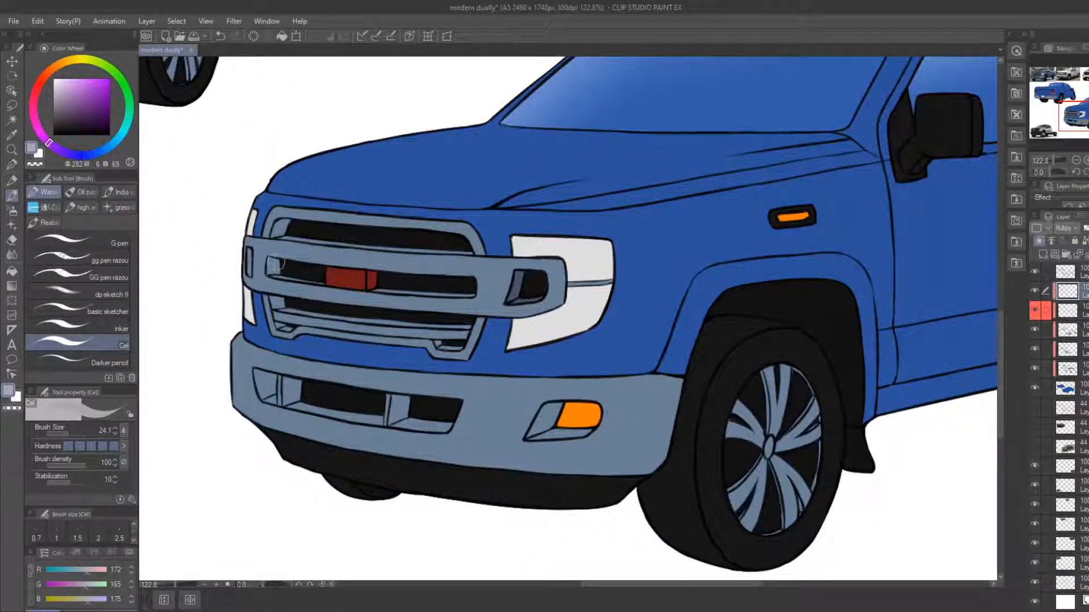
drag(278, 264, 274, 262)
key(g)
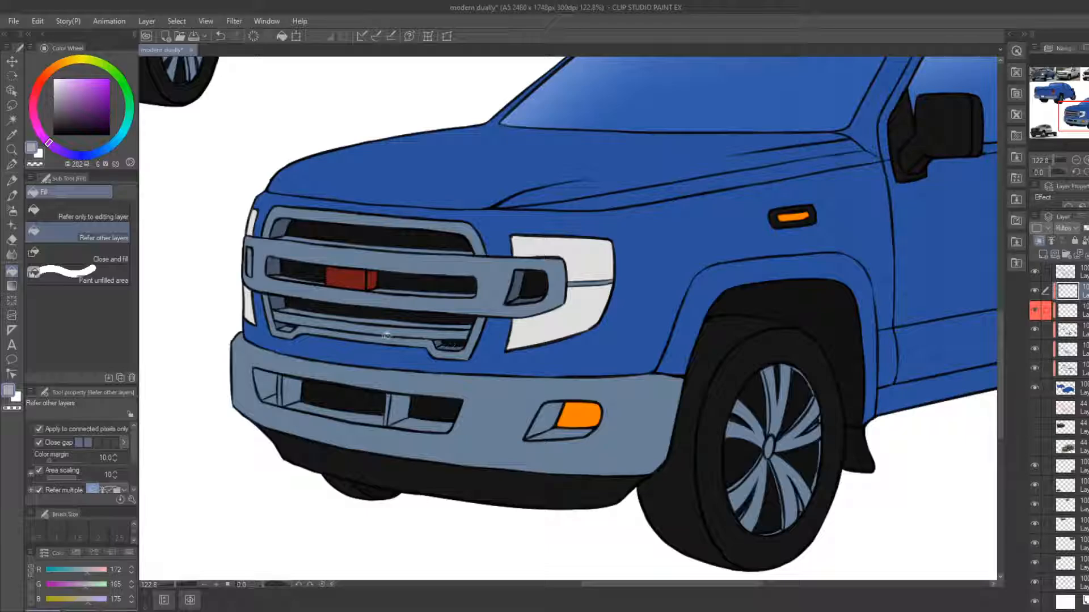
Shade the grille surround's inner edges, the red badge's side face and the lower grille corner, erasing the excess
key(e)
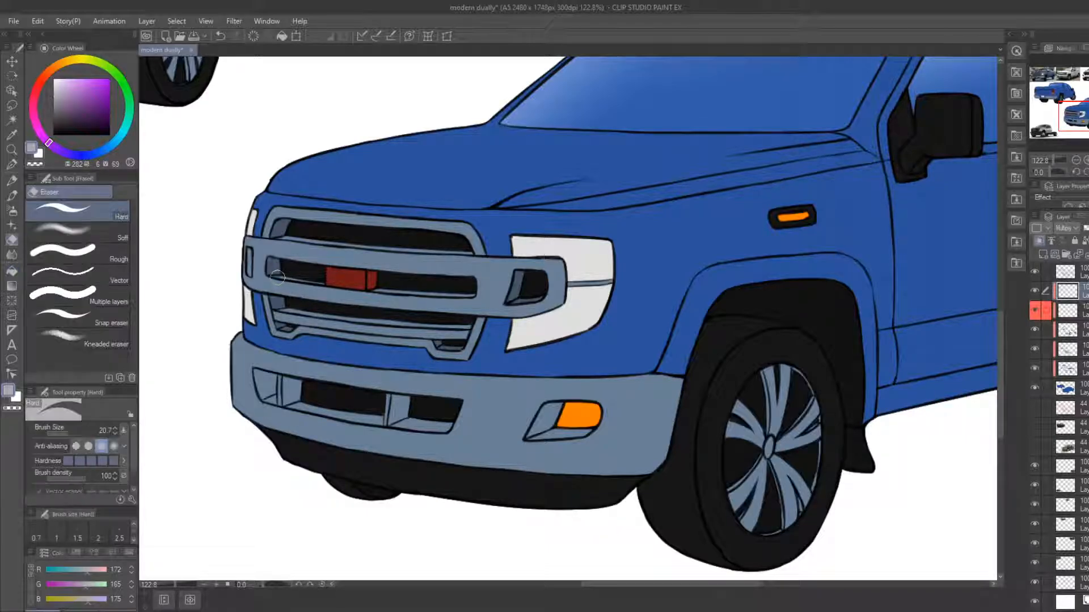
key(b)
key(e)
key(b)
mouse_move(291, 229)
mouse_down()
mouse_move(281, 235)
mouse_move(300, 238)
mouse_up()
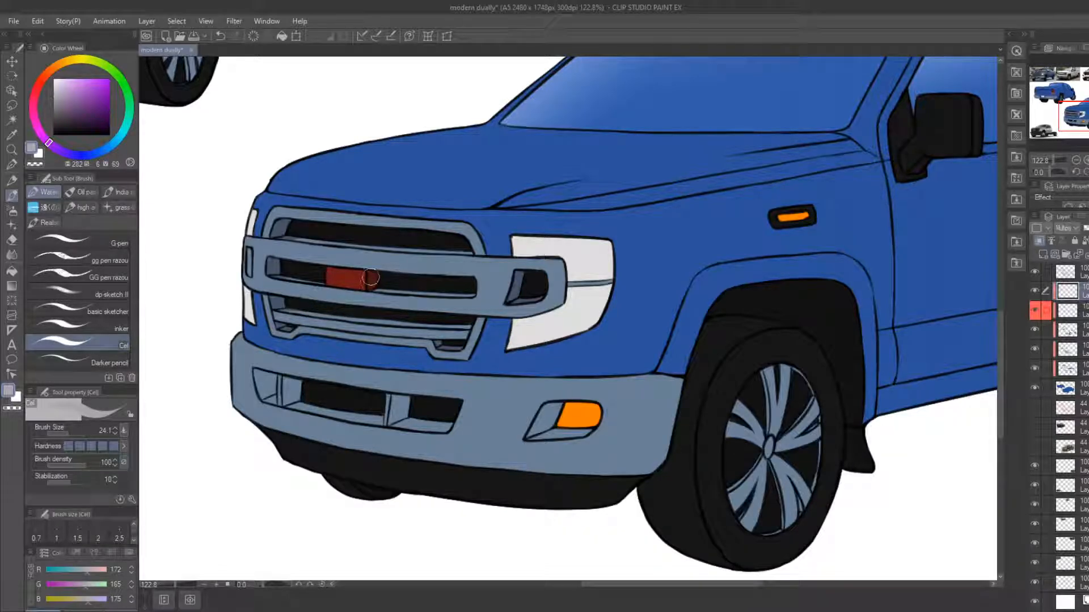
drag(370, 277, 410, 289)
drag(445, 347, 474, 355)
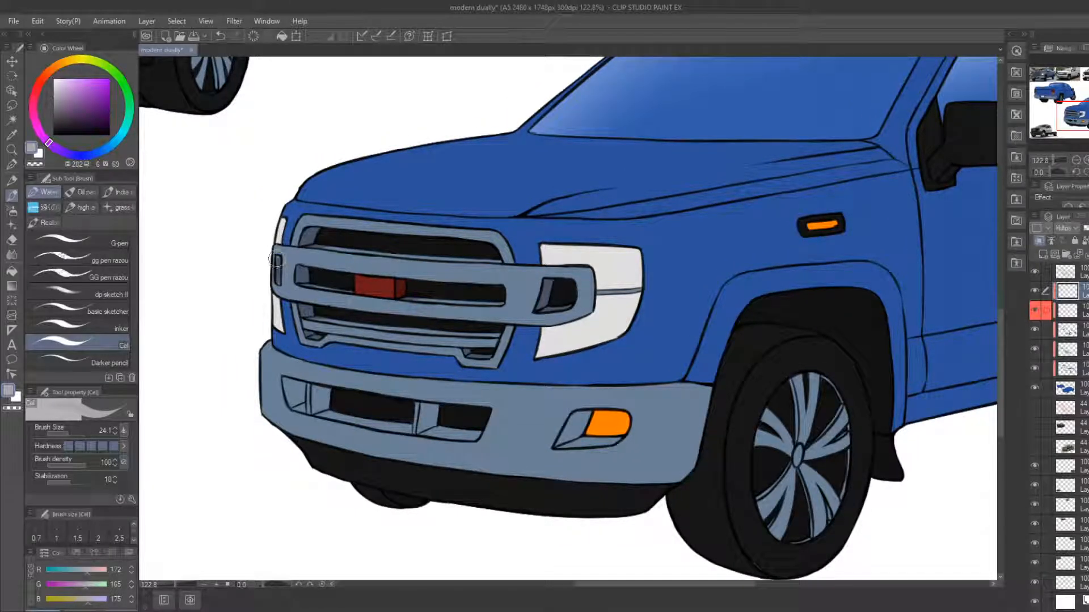
Shade the inner faces of the front-view truck's bumper openings with Fill and the Cel brush, erasing the excess
mouse_move(589, 368)
mouse_down()
mouse_move(521, 320)
mouse_move(576, 329)
mouse_up()
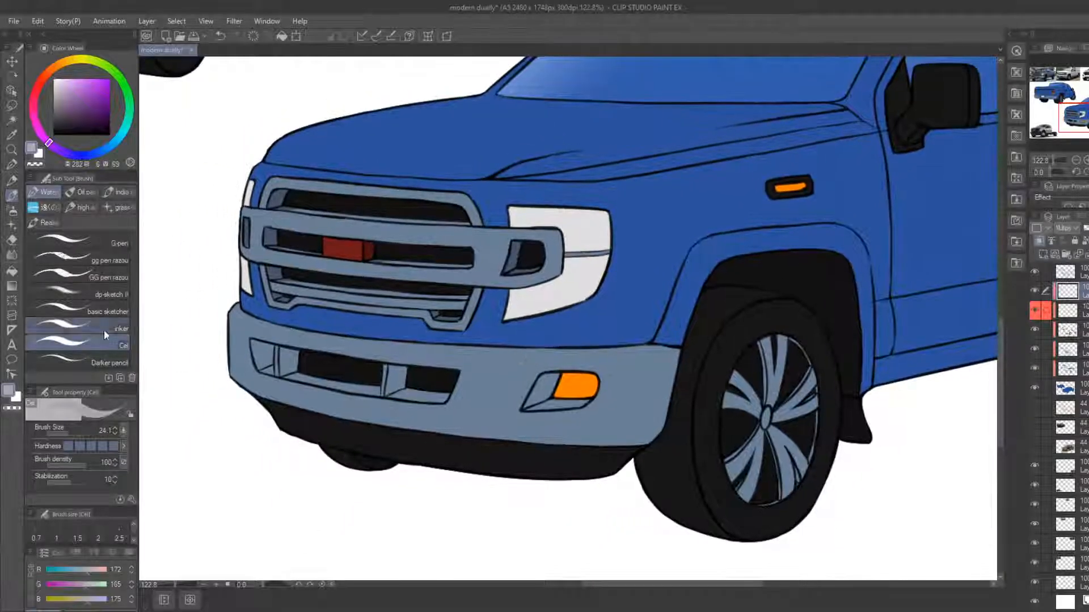
click(11, 271)
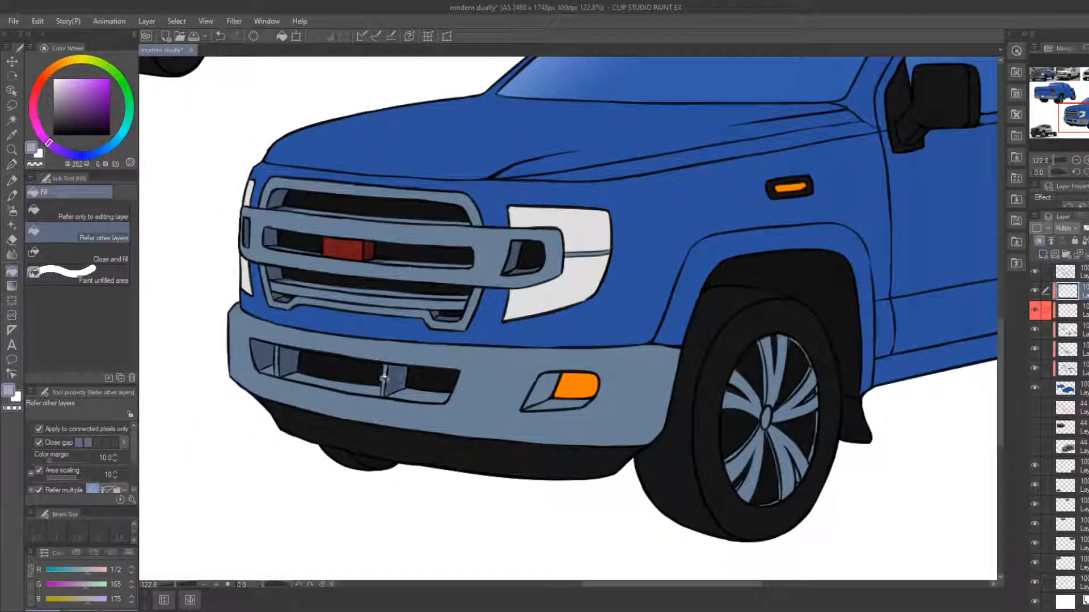
key(b)
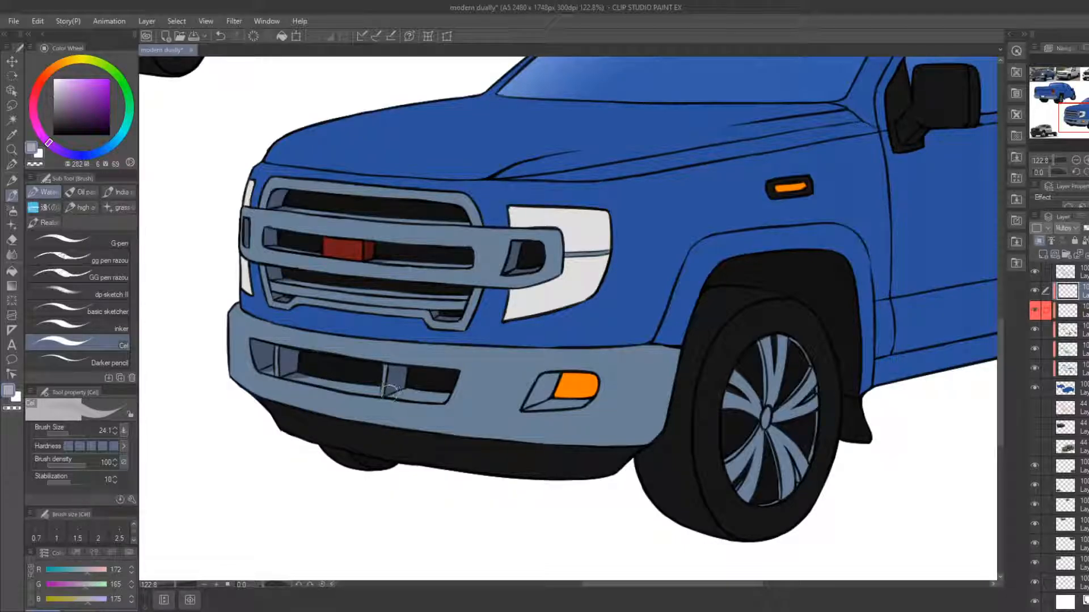
key(e)
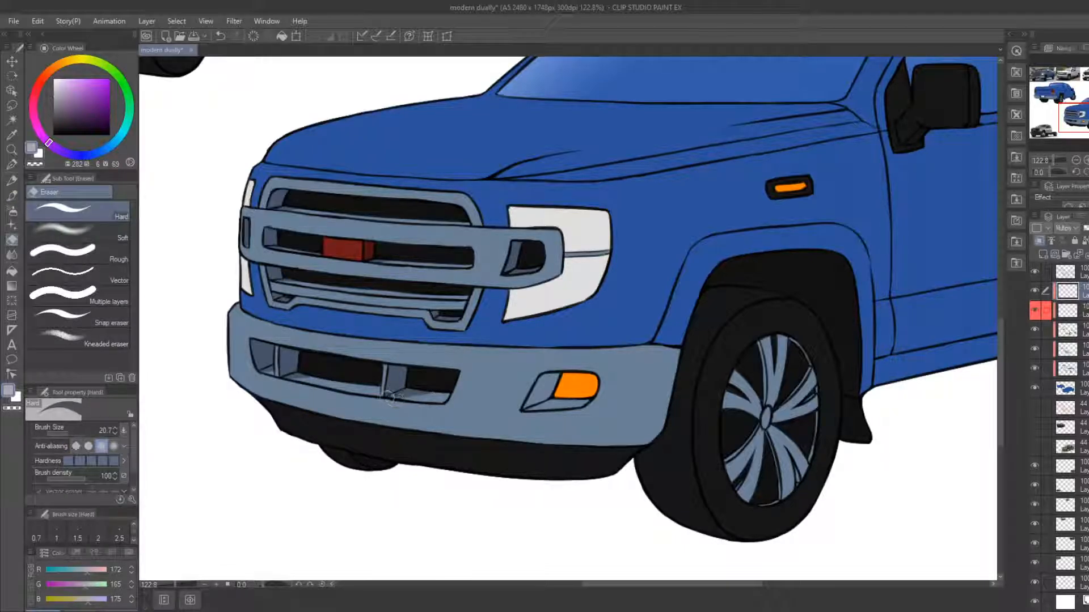
key(b)
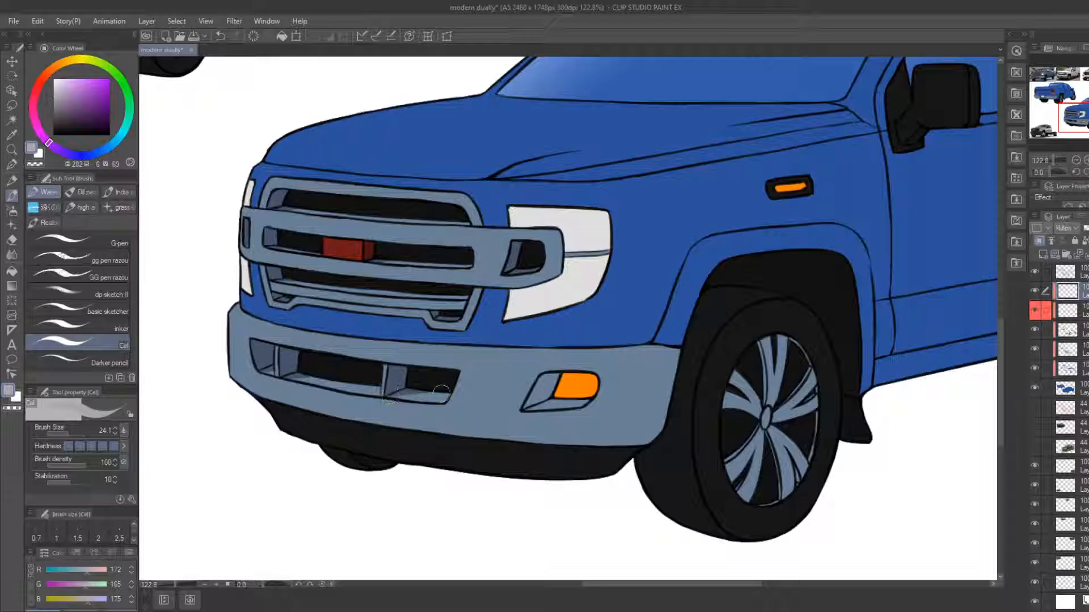
Fill the inner faces of the recess around the front bumper's orange fog light with the shading colour
drag(441, 393, 353, 384)
click(20, 273)
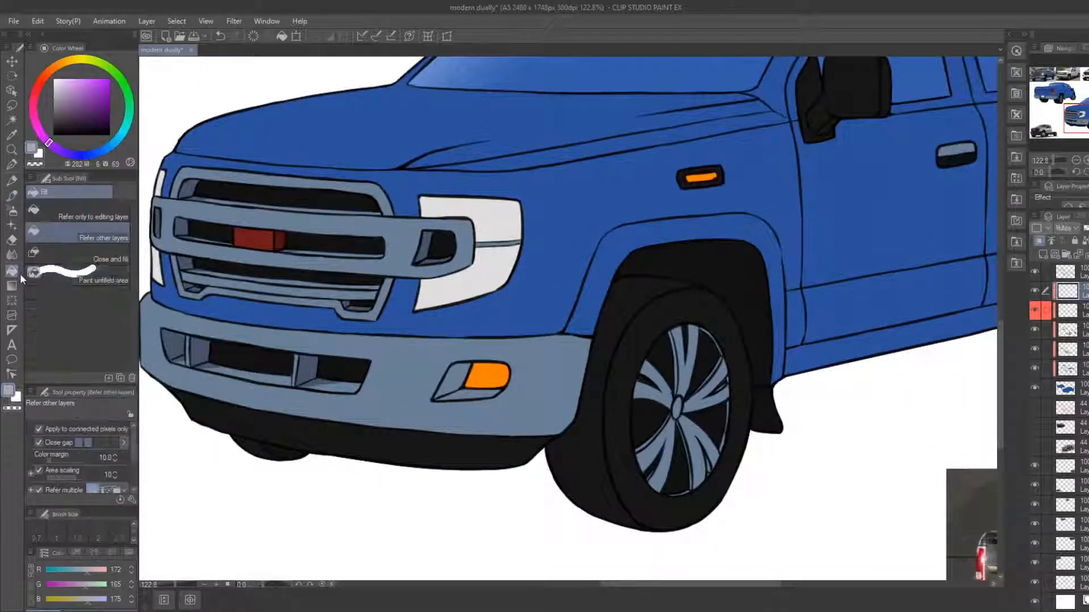
click(452, 376)
key(e)
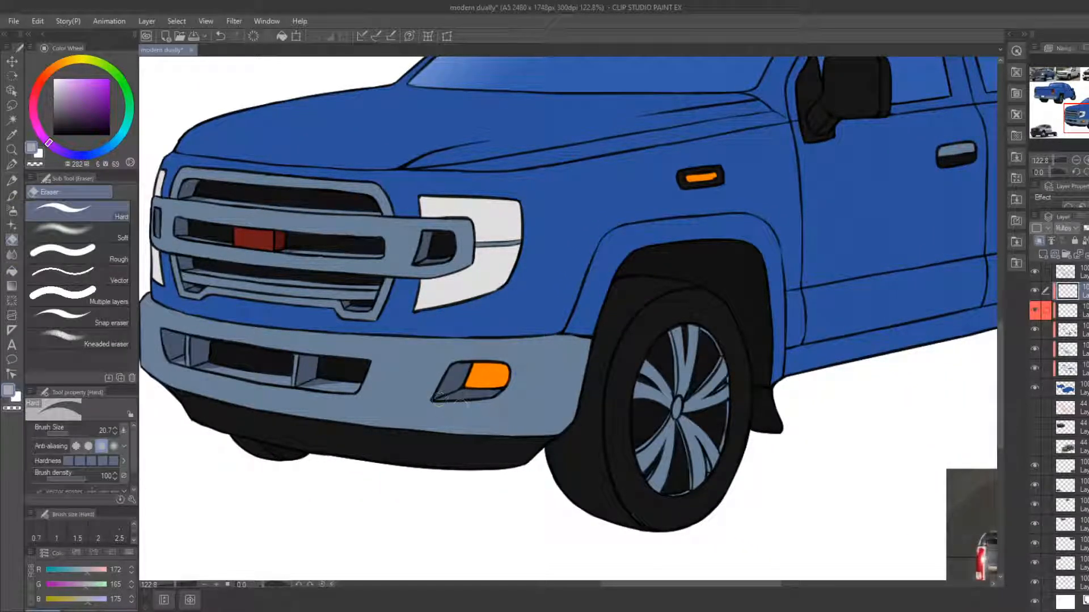
Shade the front bumper's lower edge and its corner beside the front wheel with the Cel brush, erasing the excess
mouse_move(599, 338)
mouse_down()
mouse_move(605, 352)
mouse_move(575, 364)
mouse_up()
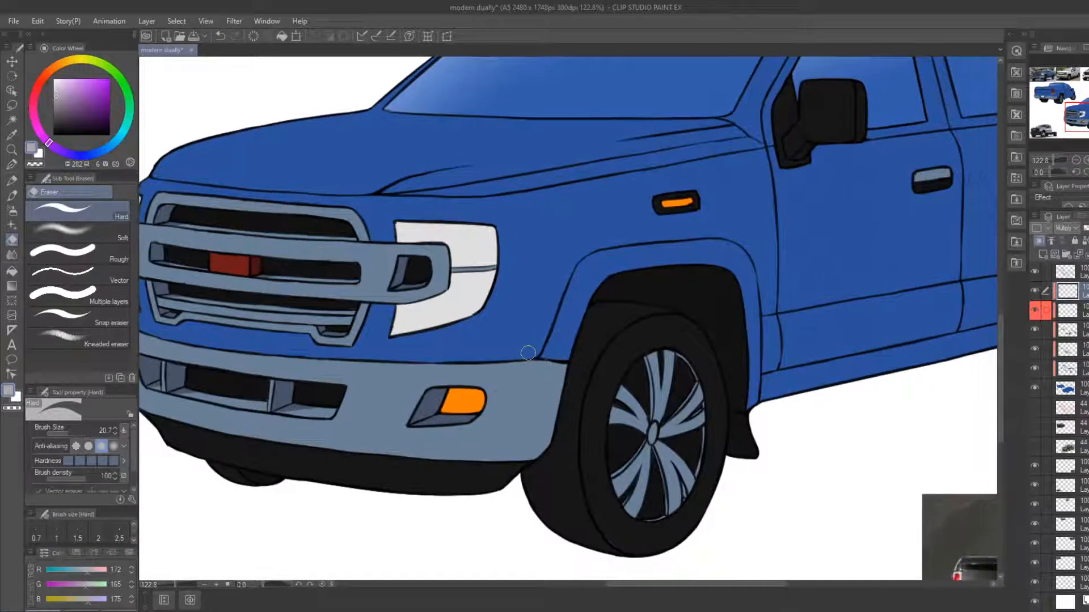
key(b)
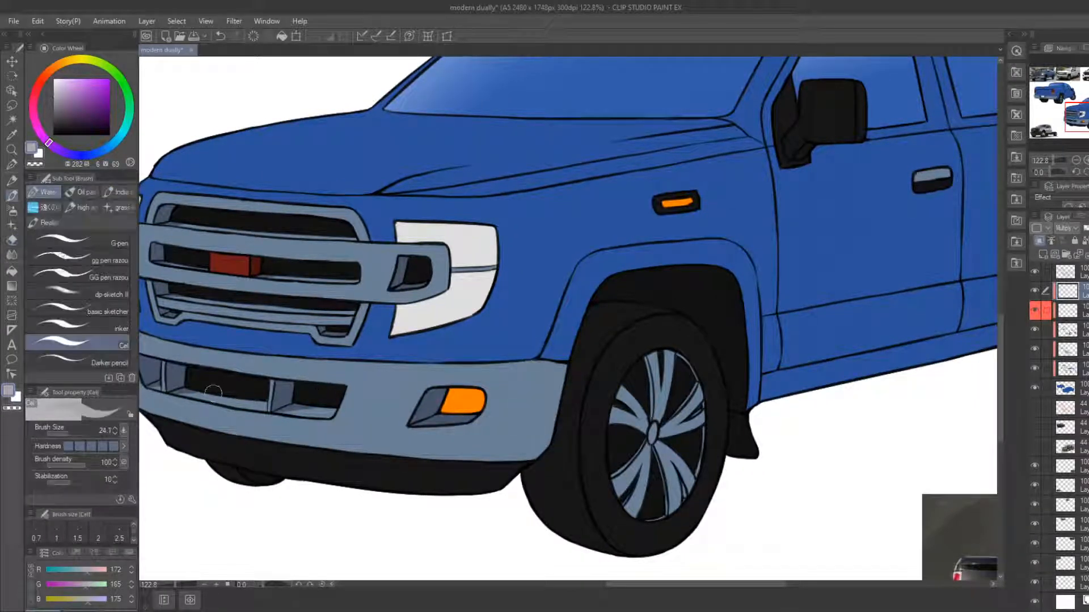
drag(214, 398, 249, 406)
mouse_move(177, 414)
mouse_down()
mouse_move(325, 451)
mouse_move(275, 444)
mouse_move(482, 470)
mouse_move(375, 456)
mouse_move(480, 468)
mouse_move(448, 466)
mouse_up()
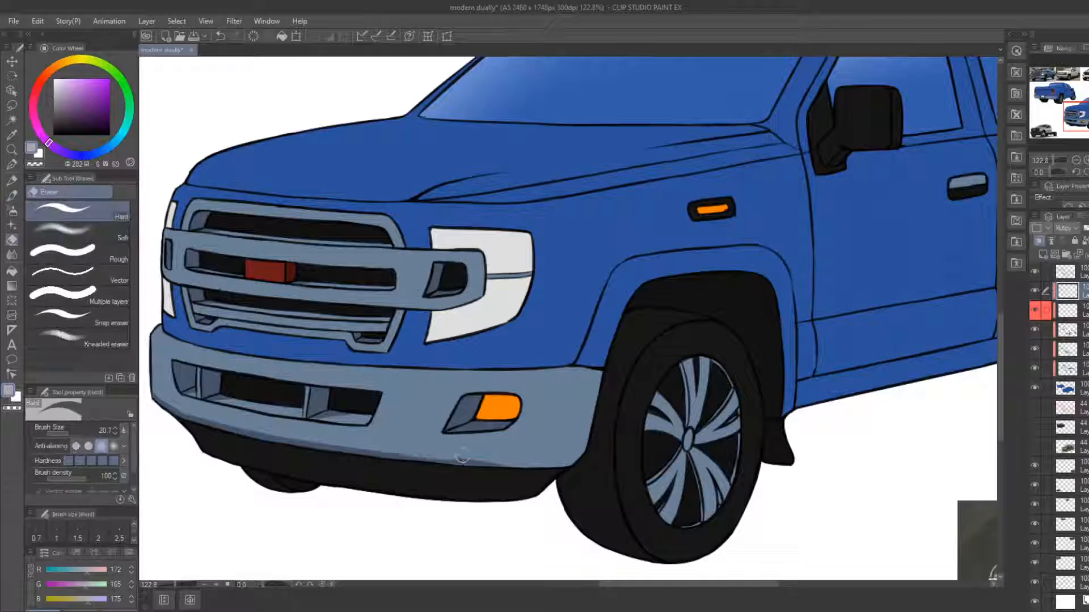
mouse_move(497, 466)
mouse_down()
mouse_move(554, 469)
mouse_move(584, 456)
mouse_up()
drag(586, 451, 575, 436)
mouse_move(515, 452)
mouse_down()
mouse_move(547, 422)
mouse_move(519, 438)
mouse_move(544, 426)
mouse_move(533, 445)
mouse_move(559, 445)
mouse_move(568, 434)
mouse_move(584, 384)
mouse_move(557, 429)
mouse_move(580, 355)
mouse_up()
key(e)
key(b)
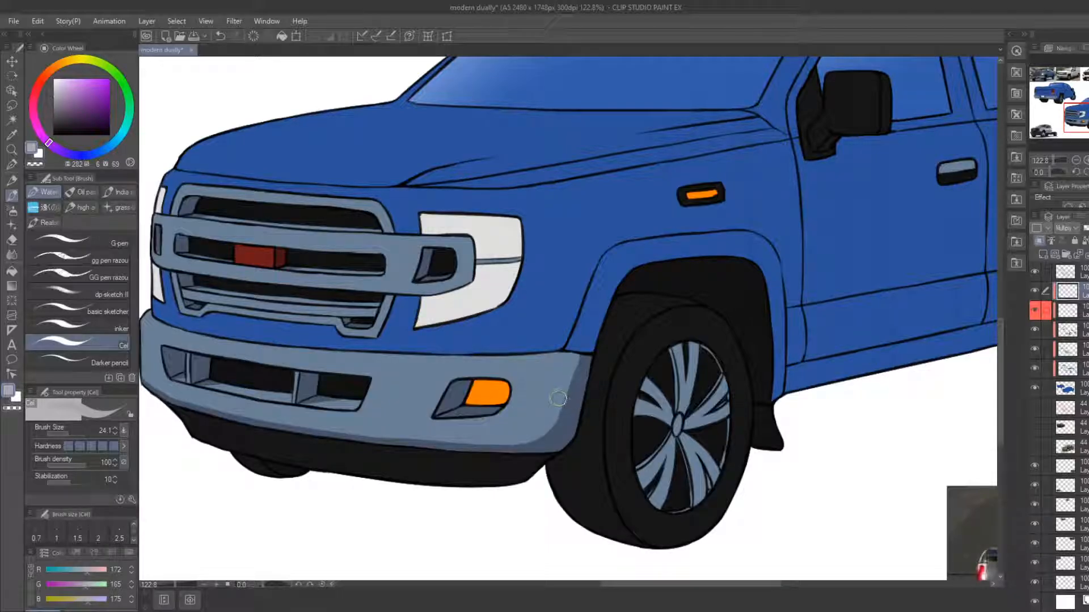
Shade the front-view truck's sill, the lower edges of its doors and the underside of its rear bumper
mouse_move(753, 340)
mouse_down()
mouse_move(559, 353)
mouse_move(470, 342)
mouse_up()
mouse_move(547, 389)
mouse_down()
mouse_move(626, 360)
mouse_move(549, 378)
mouse_move(738, 326)
mouse_up()
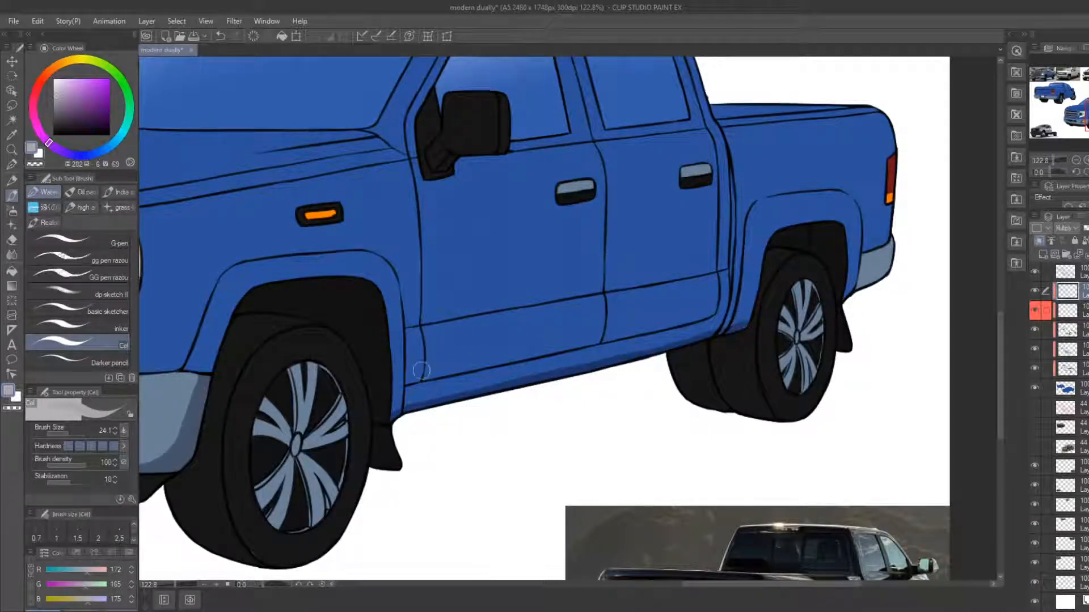
mouse_move(408, 386)
mouse_down()
mouse_move(735, 302)
mouse_move(474, 363)
mouse_up()
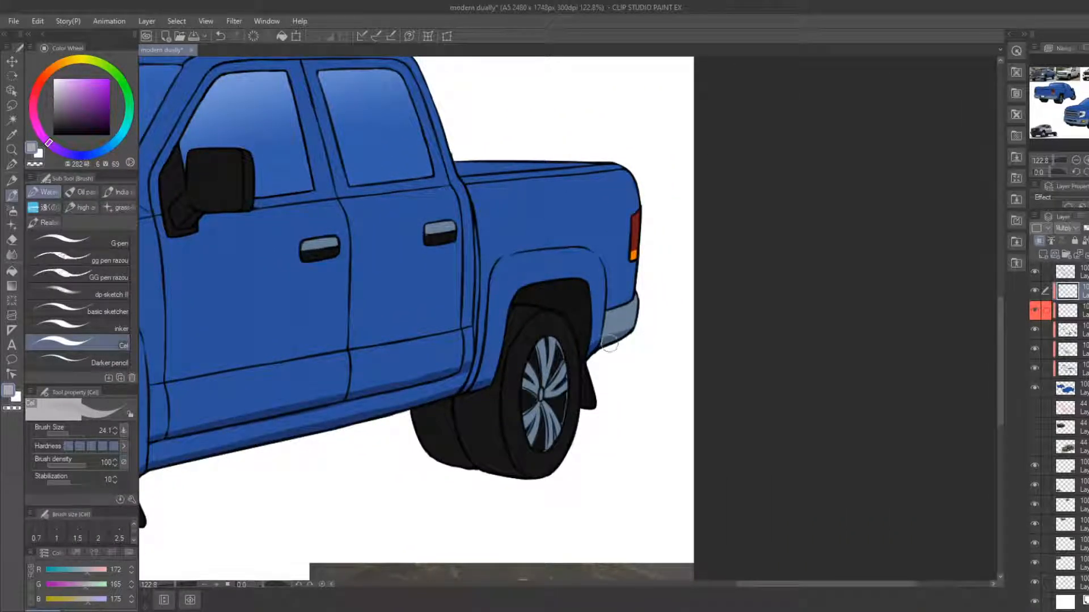
drag(567, 336, 698, 328)
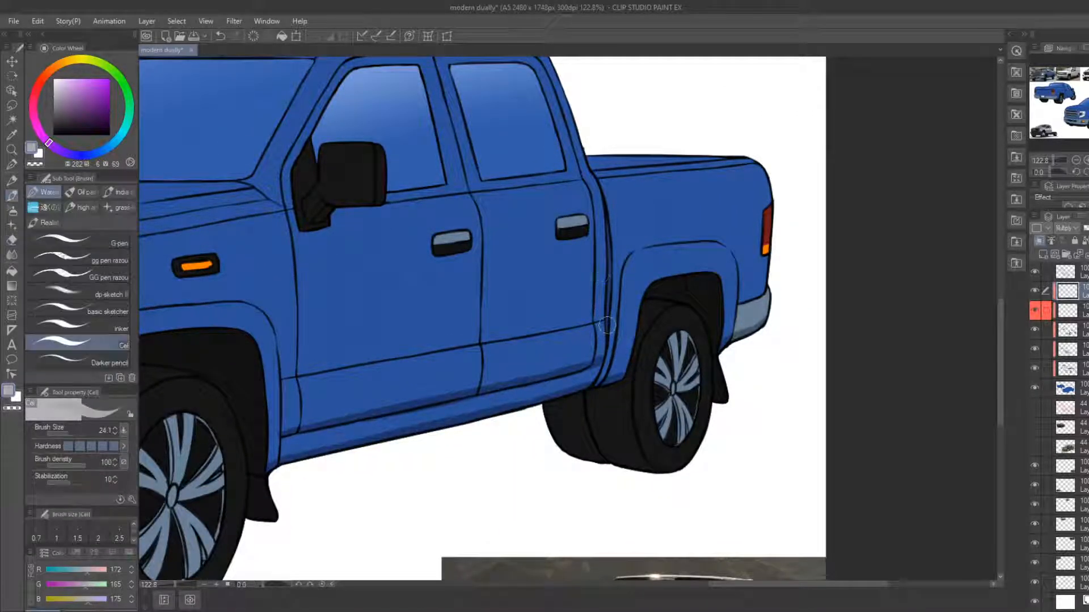
drag(552, 331, 679, 336)
drag(520, 348, 580, 253)
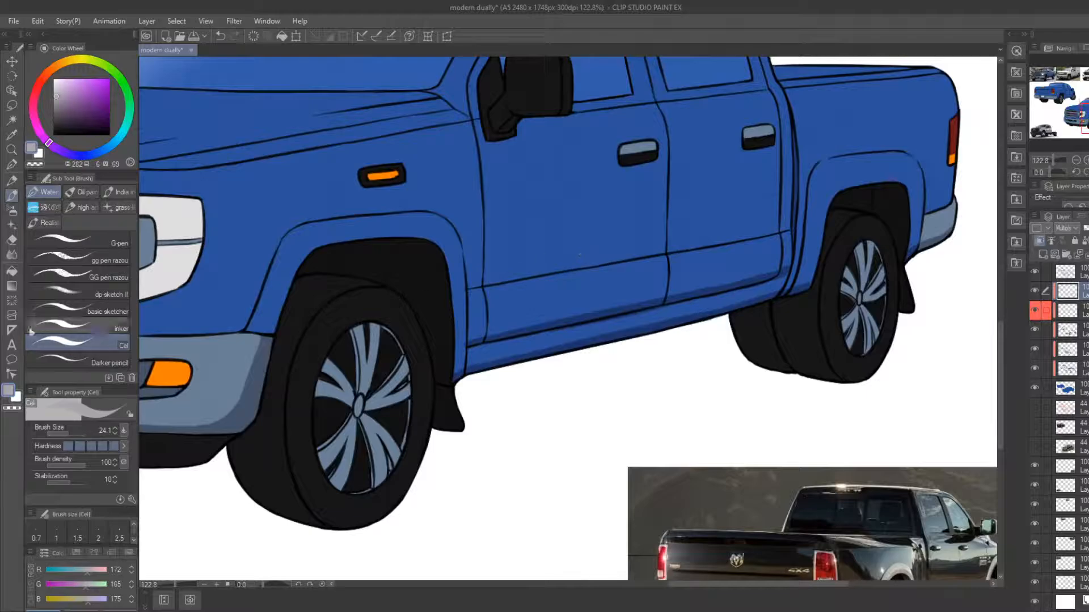
Soften the shading along the front-view truck's front bumper and lower body side with the Blur tool at a size of about 60
click(11, 255)
drag(196, 421, 442, 386)
drag(261, 385, 546, 405)
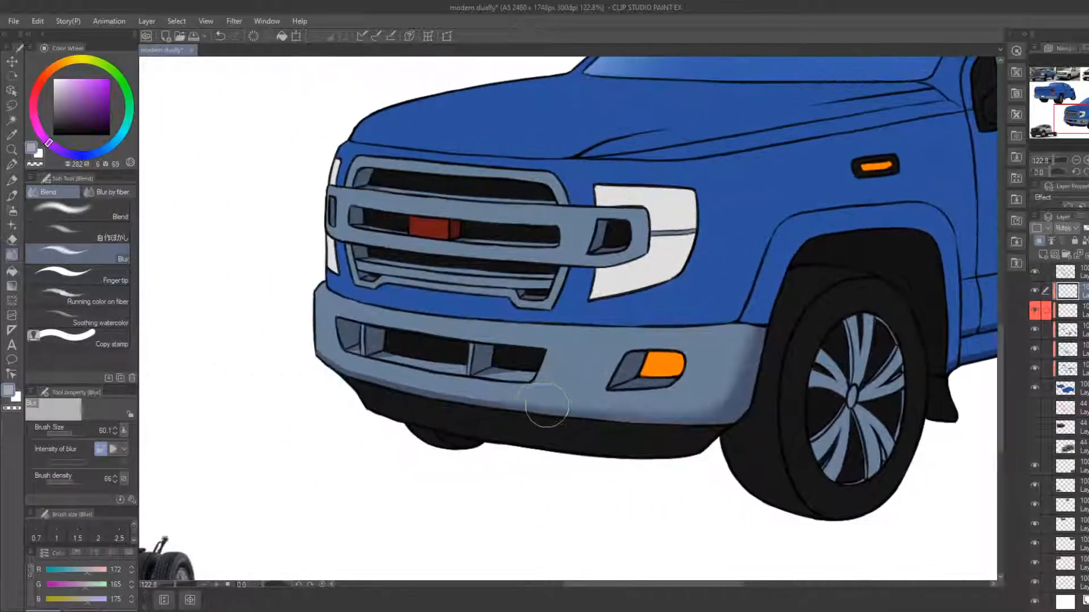
mouse_move(668, 380)
mouse_down()
mouse_move(348, 369)
mouse_move(206, 387)
mouse_up()
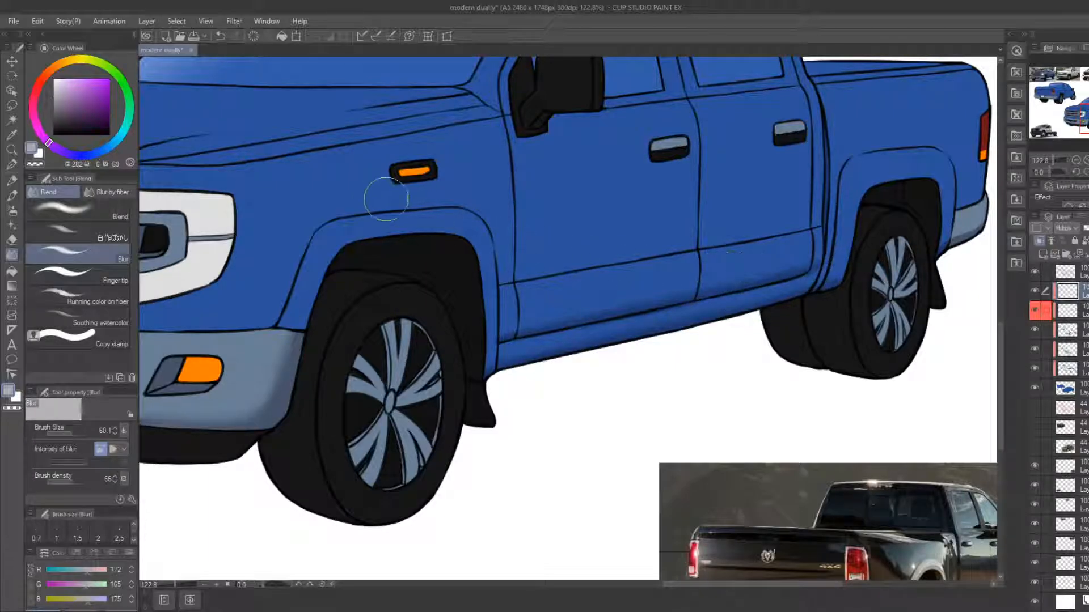
Add a new Multiply layer above the current shading layer and clip it to the layer below
click(11, 150)
drag(419, 270, 379, 258)
drag(417, 308, 410, 334)
drag(471, 354, 512, 458)
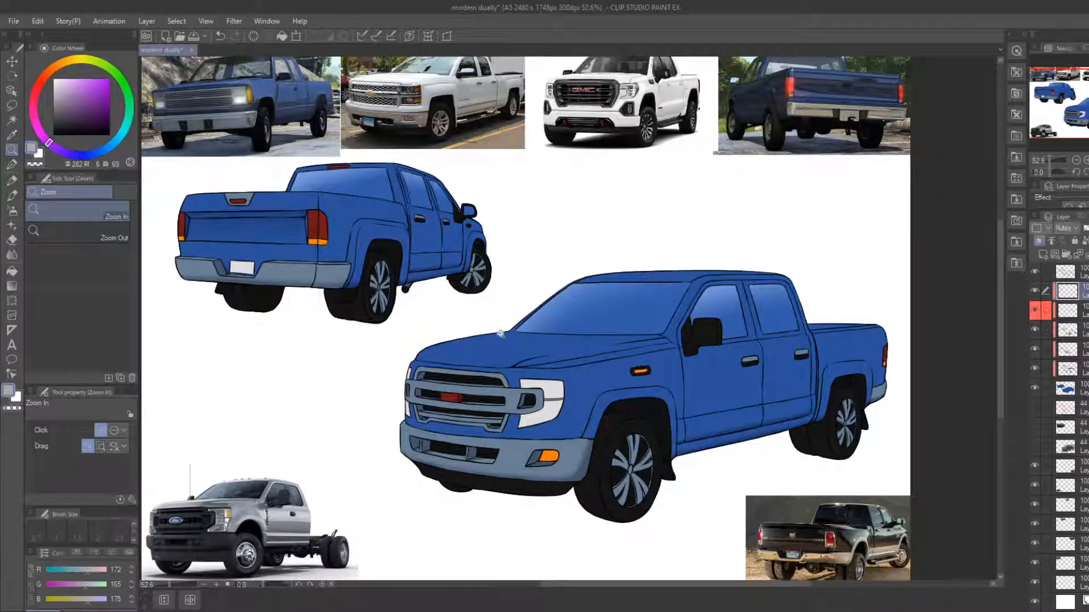
click(1043, 255)
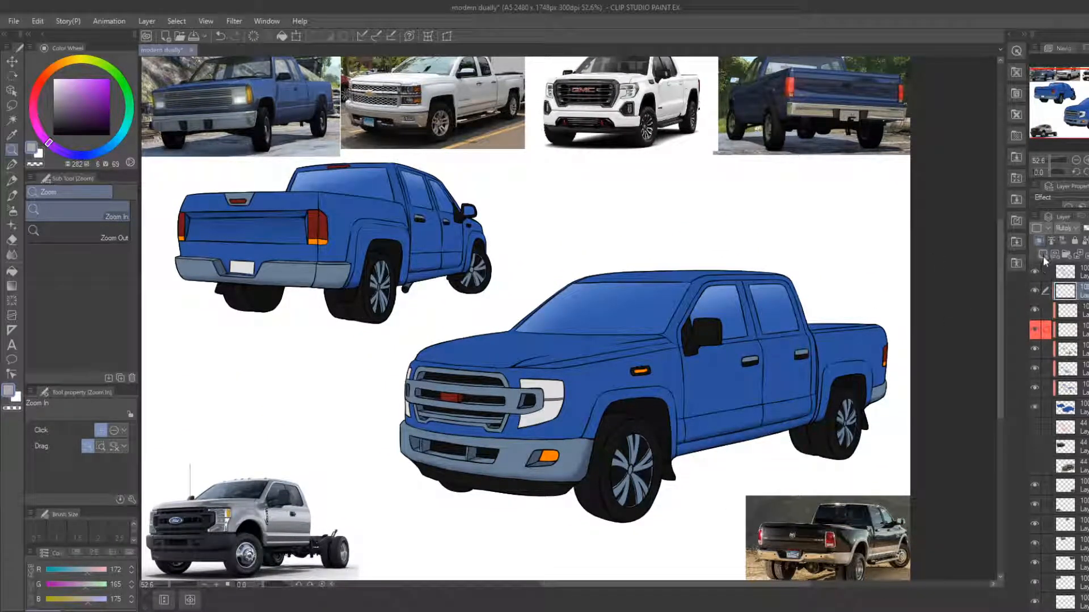
click(1040, 241)
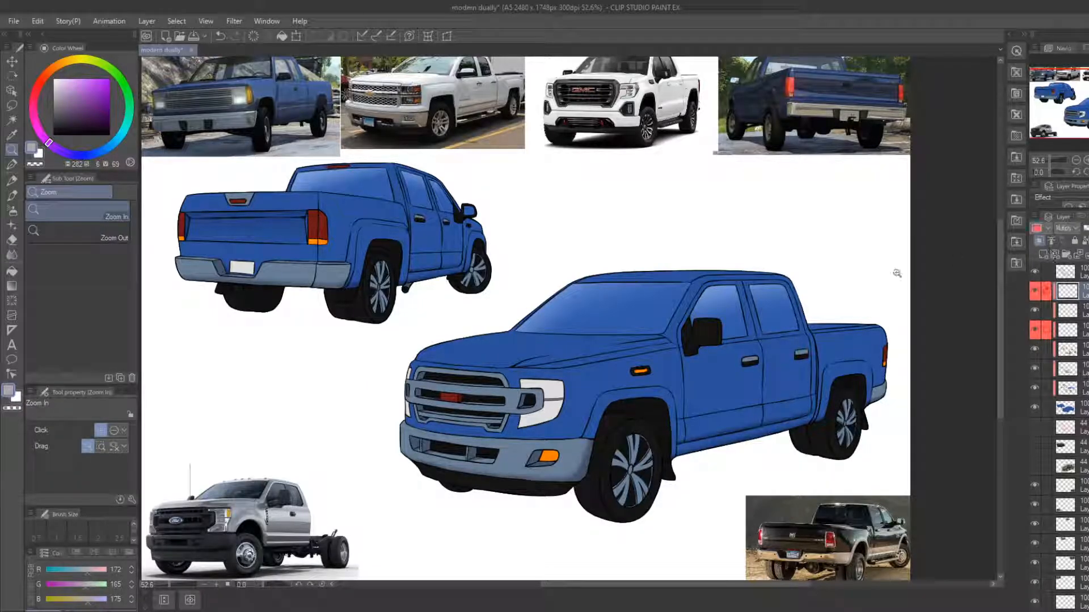
Lasso the front-view truck's front side area from the headlight along the hood edge to the mirror and below the front wheel
key(m)
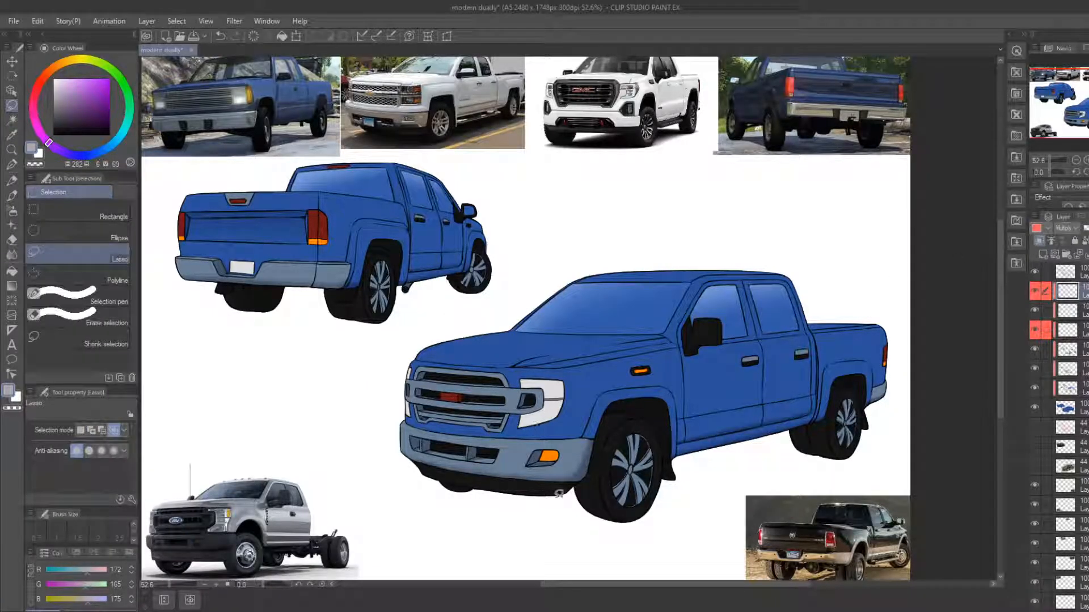
drag(555, 497, 573, 436)
drag(499, 513, 534, 435)
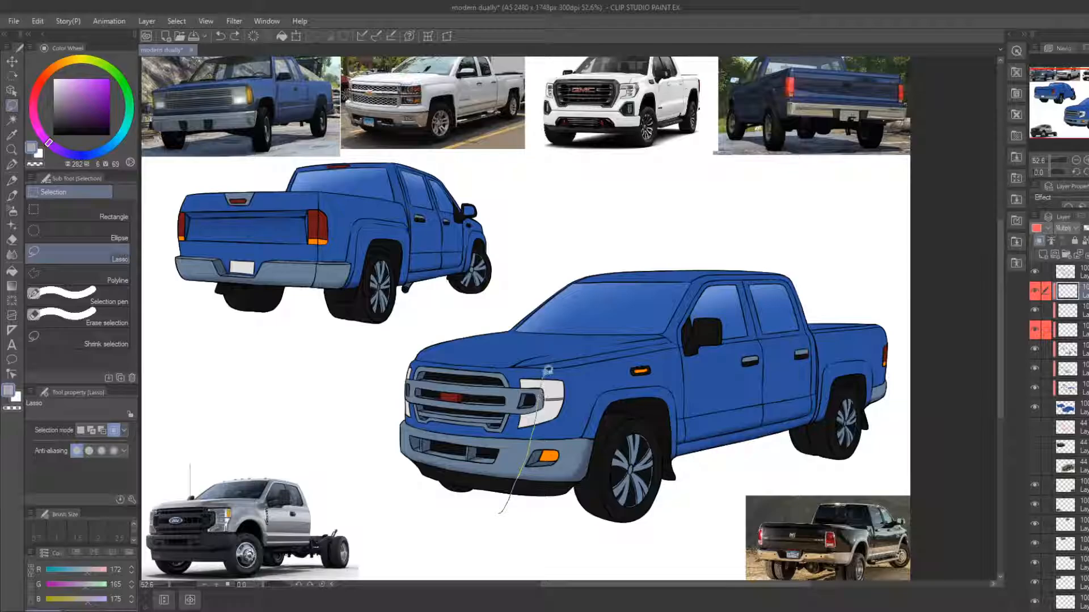
mouse_move(547, 370)
mouse_down()
mouse_move(677, 345)
mouse_move(692, 458)
mouse_move(558, 550)
mouse_up()
drag(676, 514, 512, 536)
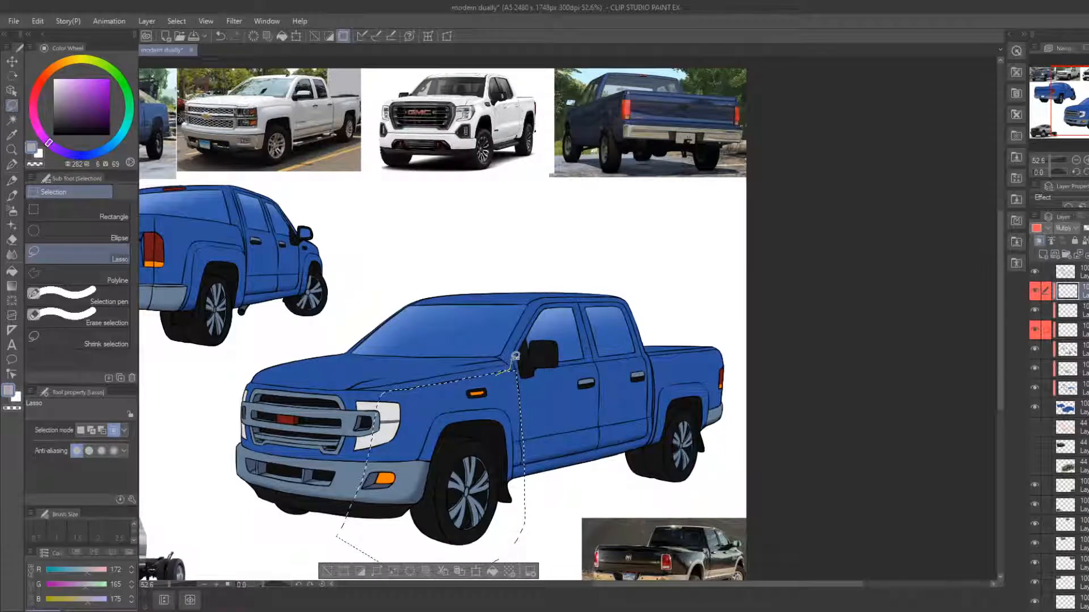
drag(525, 333, 540, 308)
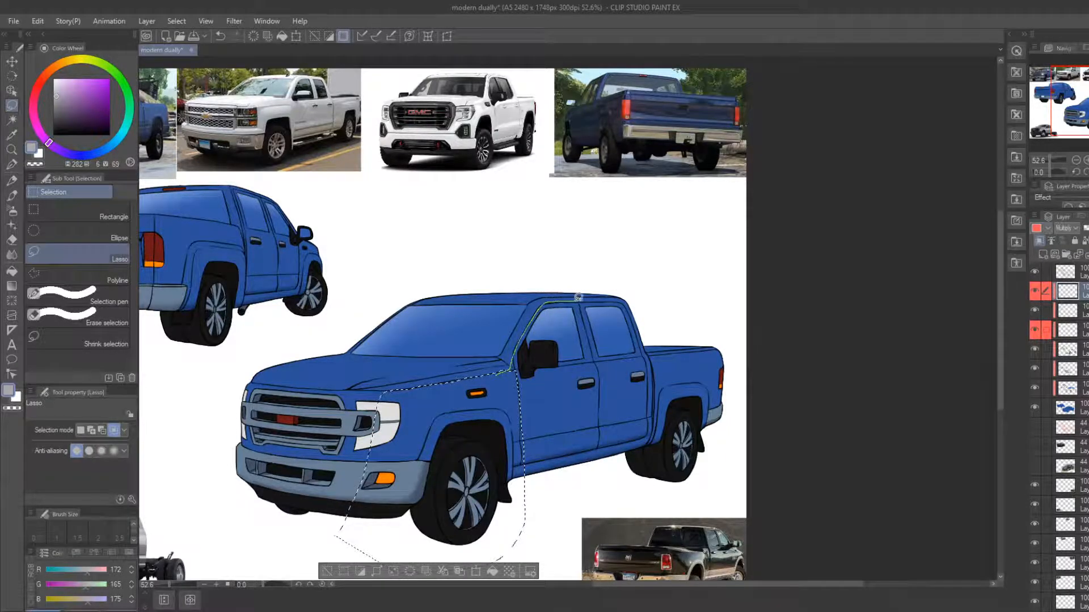
drag(623, 298, 633, 304)
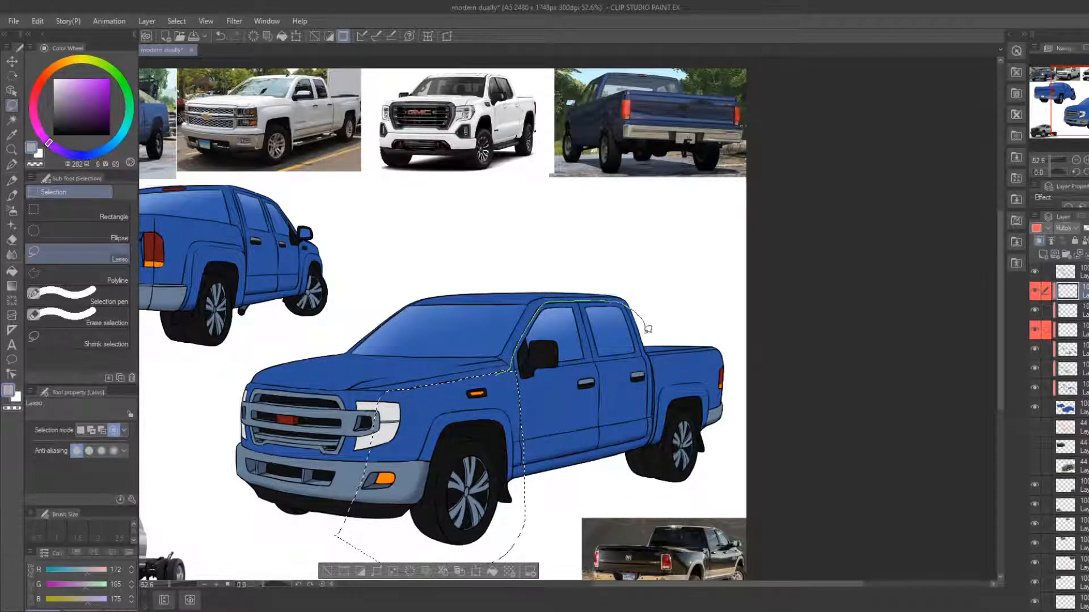
mouse_move(650, 348)
mouse_down()
mouse_move(724, 346)
mouse_move(732, 380)
mouse_move(729, 453)
mouse_move(689, 505)
mouse_move(590, 507)
mouse_move(538, 532)
mouse_move(518, 499)
mouse_up()
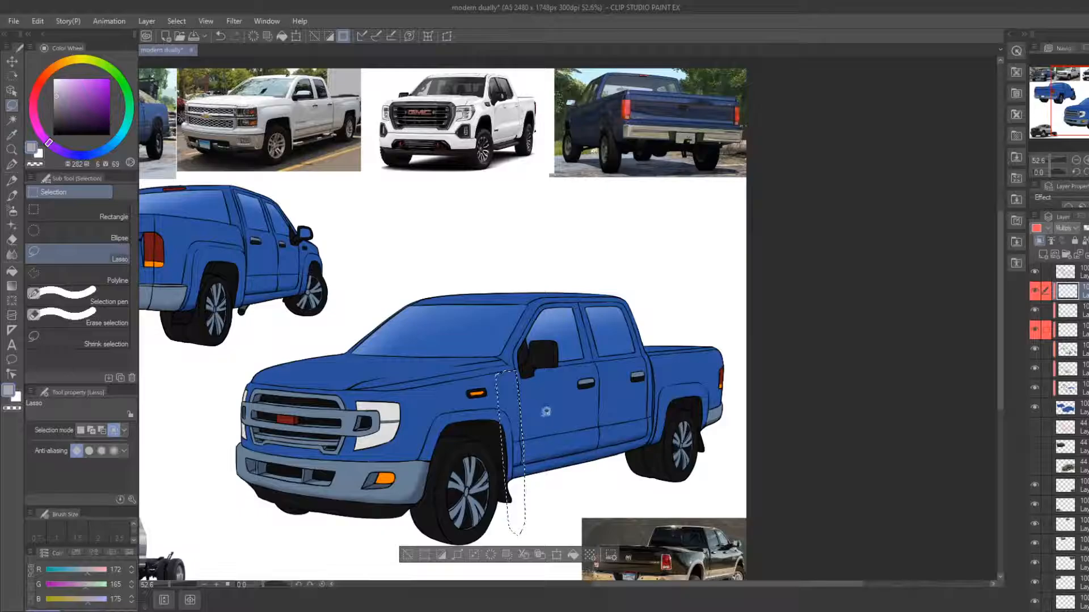
key(ctrl+z)
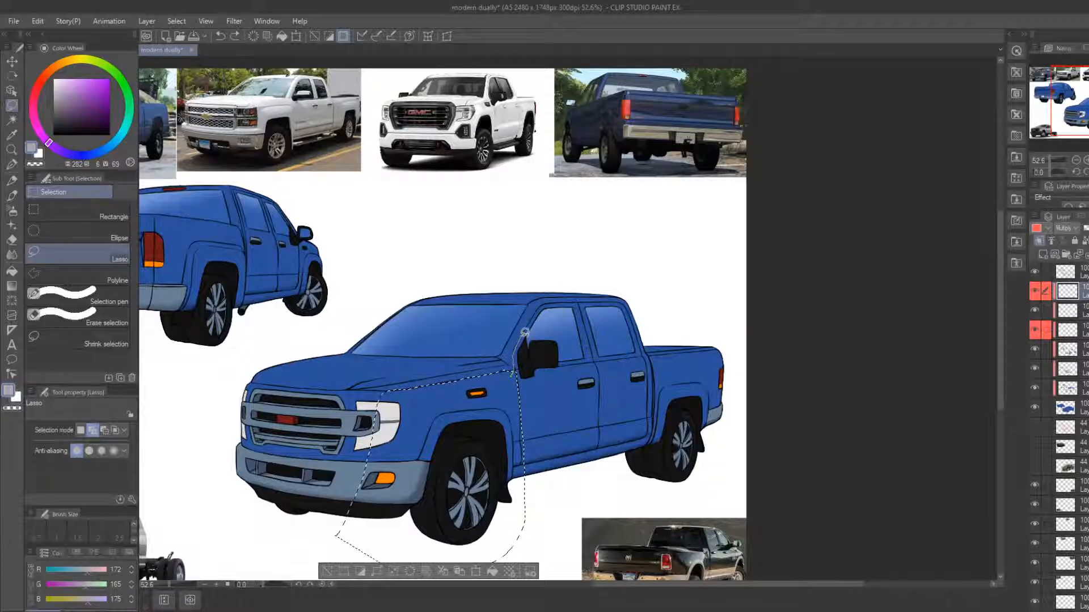
Extend the lasso selection over the front-view truck's cab side, doors and bed side, and add the strip along the hood's side crease
mouse_move(540, 307)
mouse_down()
mouse_move(624, 299)
mouse_move(646, 318)
mouse_move(649, 350)
mouse_move(724, 347)
mouse_move(733, 438)
mouse_move(696, 490)
mouse_move(513, 544)
mouse_up()
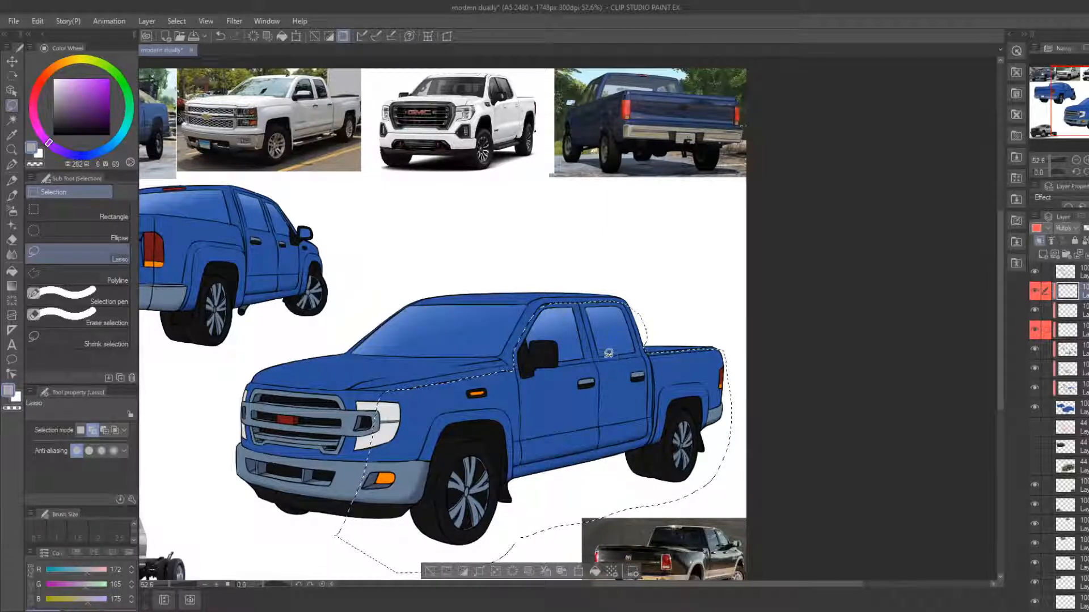
drag(423, 395, 525, 395)
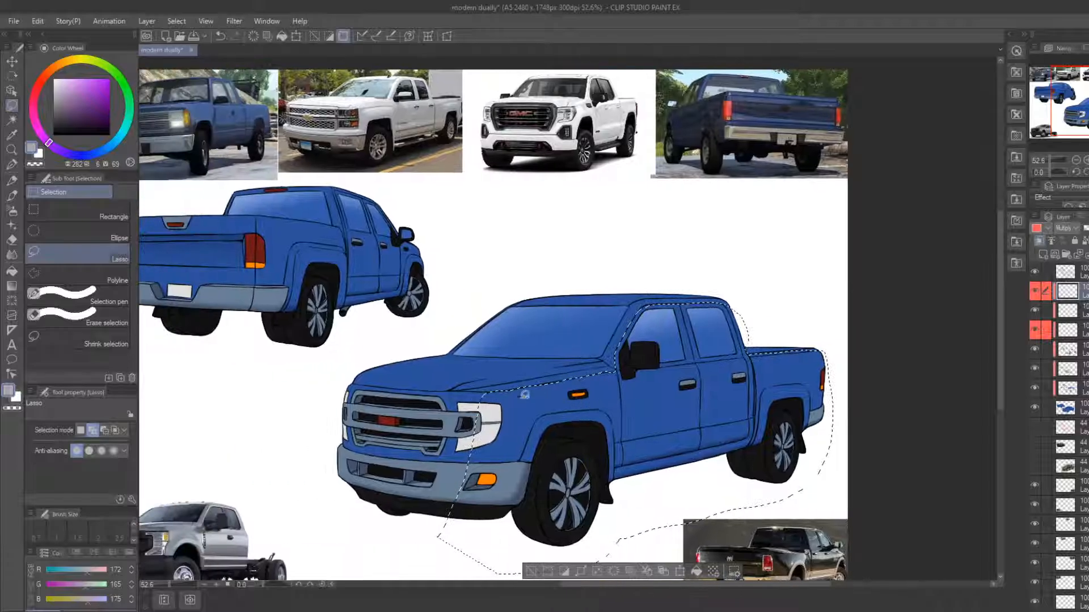
mouse_move(452, 390)
mouse_down()
mouse_move(610, 359)
mouse_move(534, 374)
mouse_up()
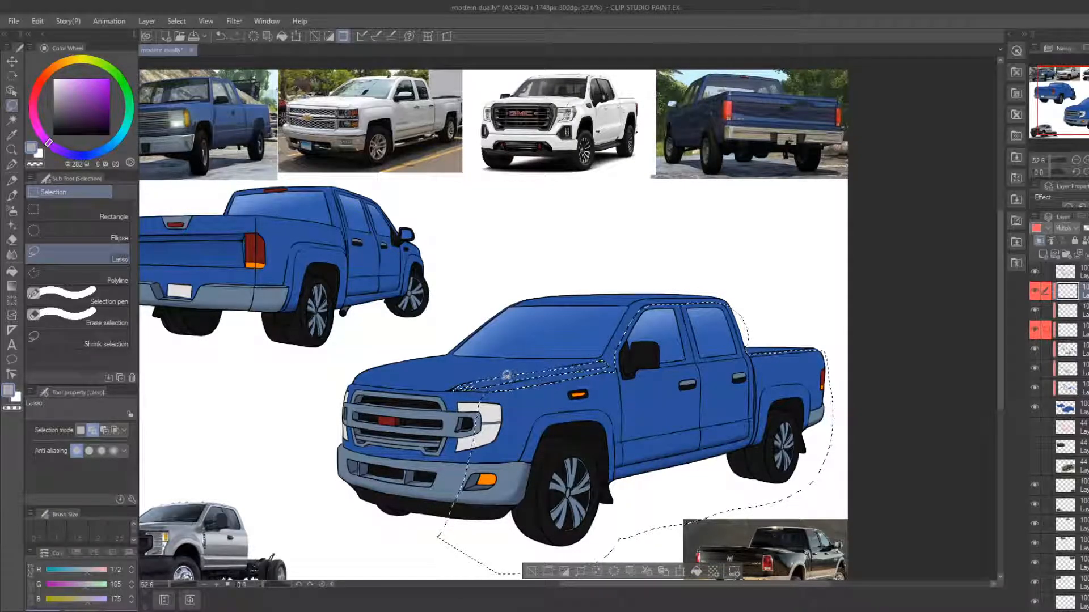
drag(575, 366, 586, 363)
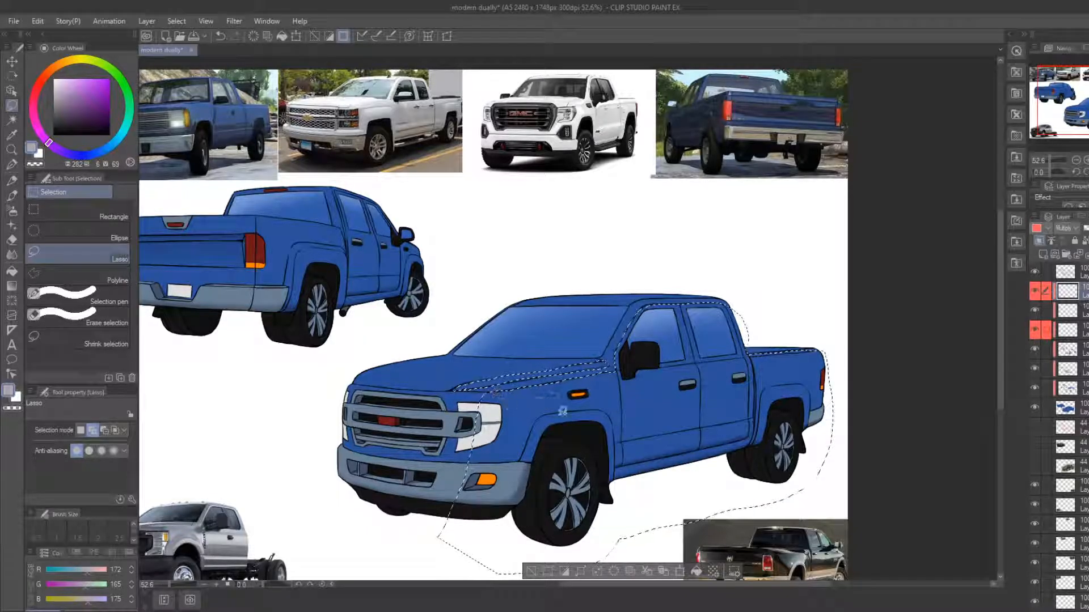
drag(562, 411, 474, 393)
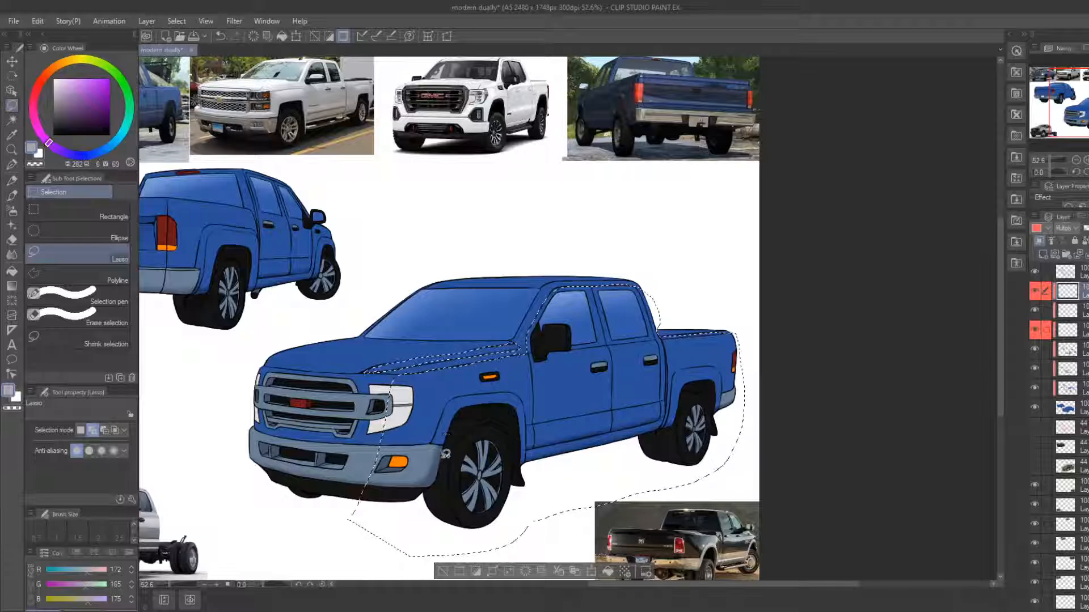
drag(445, 454, 461, 429)
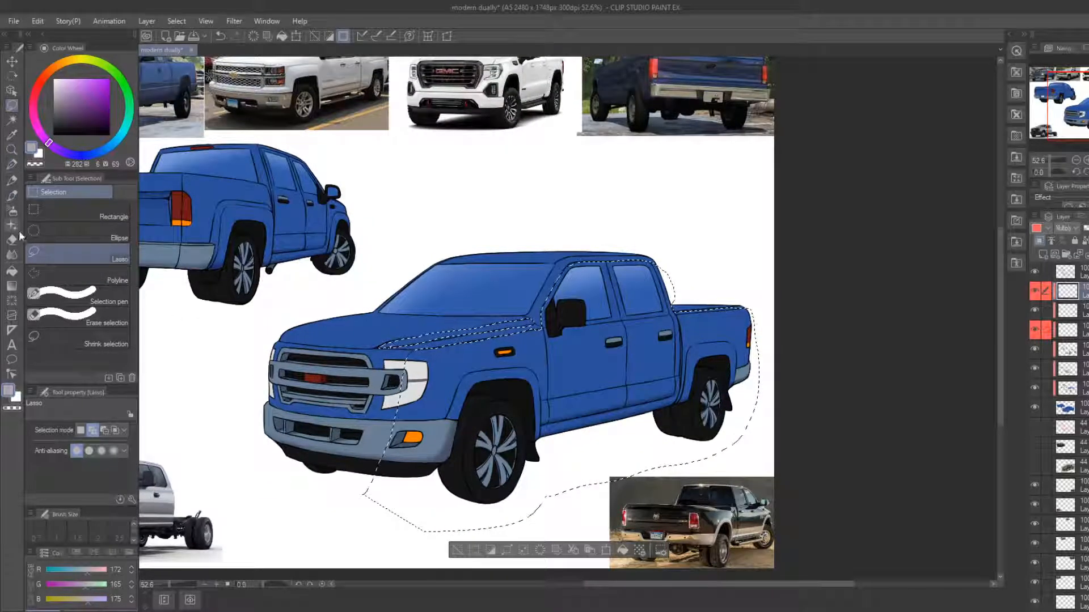
click(11, 149)
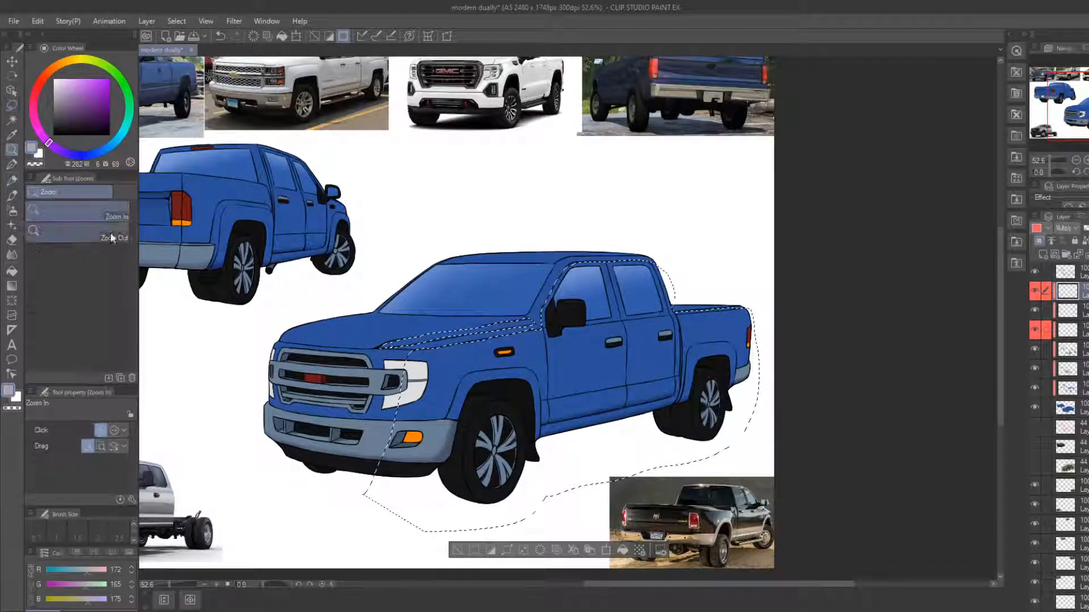
drag(254, 366, 282, 406)
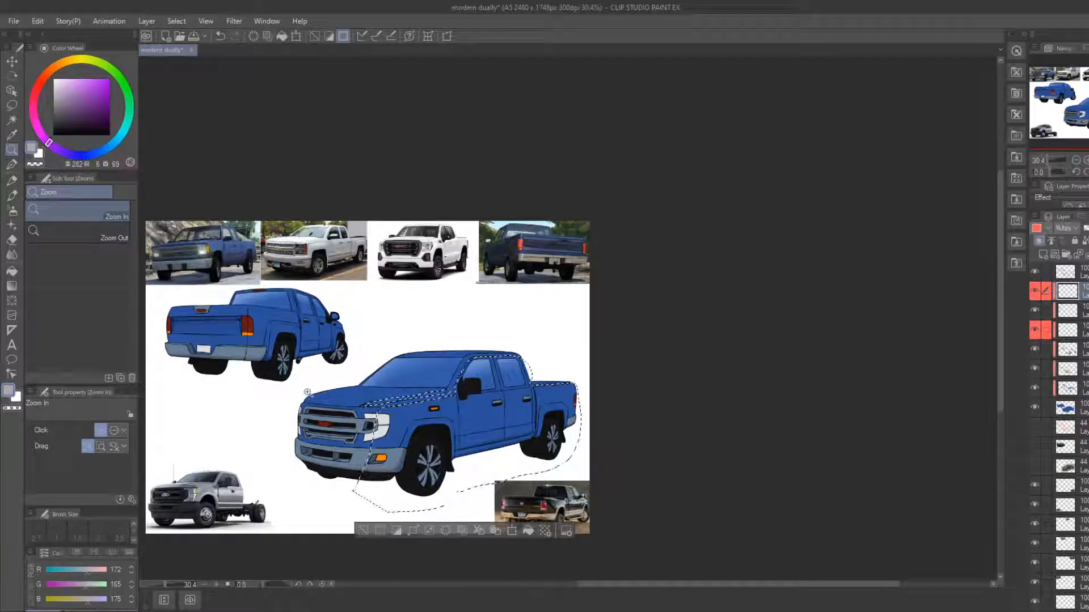
Shade the selected front-view truck side with Foreground to transparent gradients in purple-grey, starting below the truck, and clear the selection
click(269, 378)
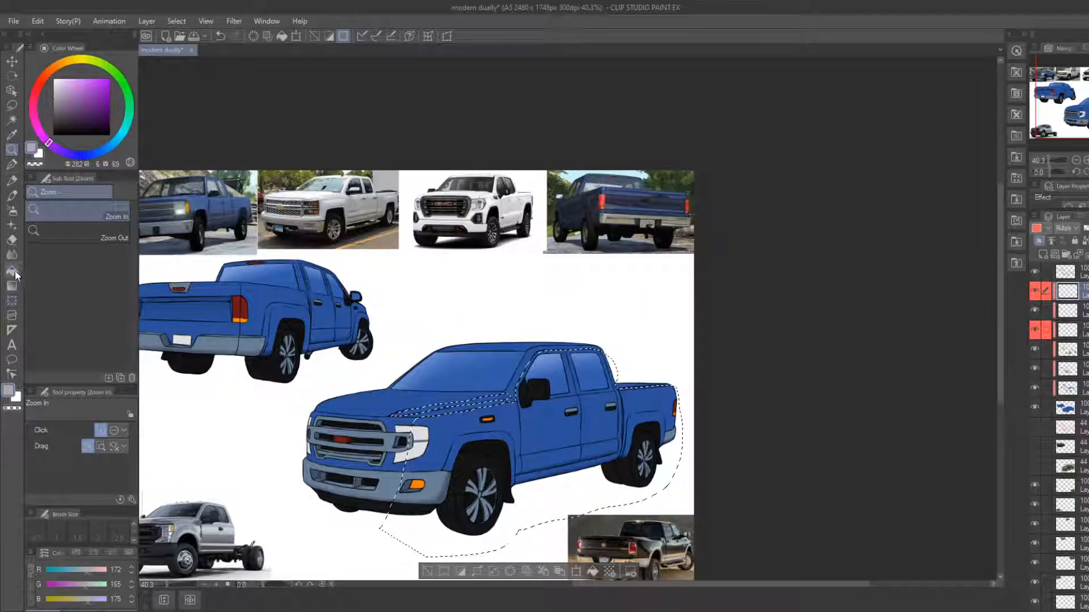
click(11, 286)
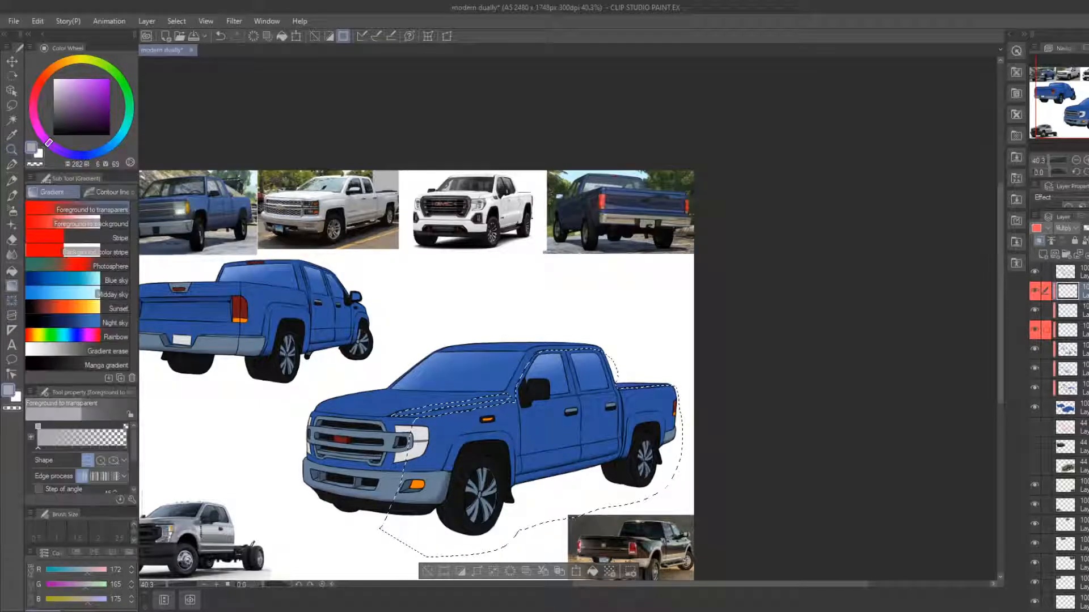
drag(795, 514, 369, 359)
drag(537, 544, 600, 472)
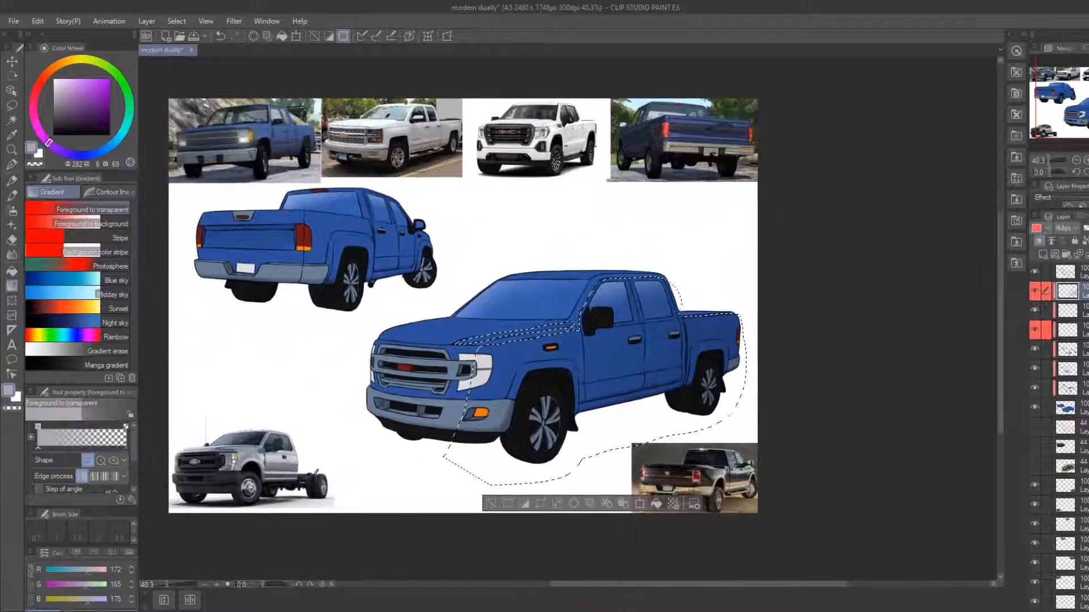
drag(582, 566, 486, 328)
click(491, 504)
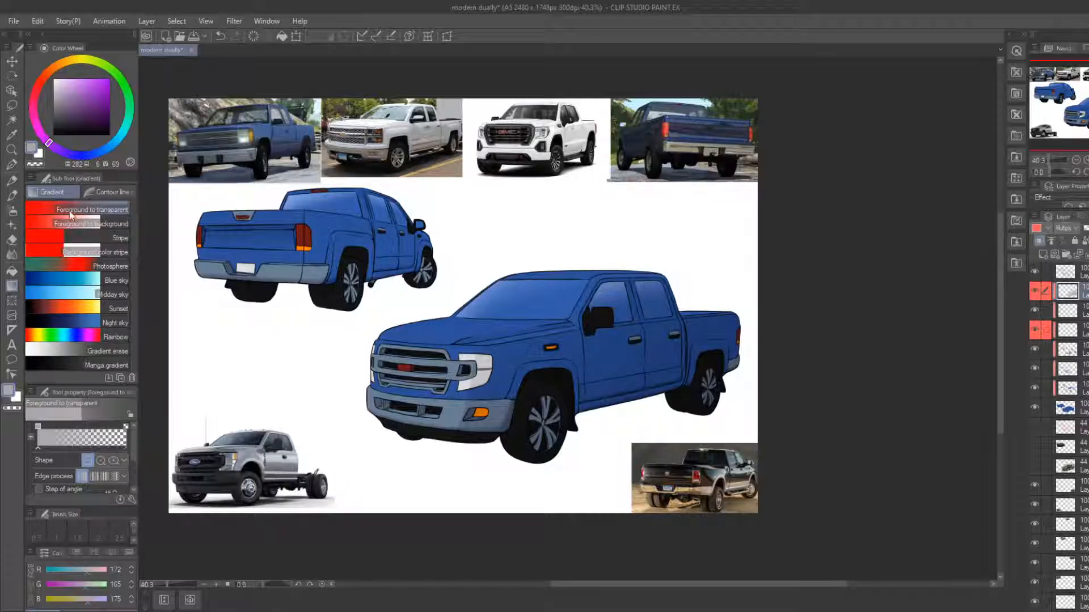
Lasso the rear-view truck's side from the taillight to the front wheel, shade it with the Foreground to transparent gradient, and deselect
click(13, 252)
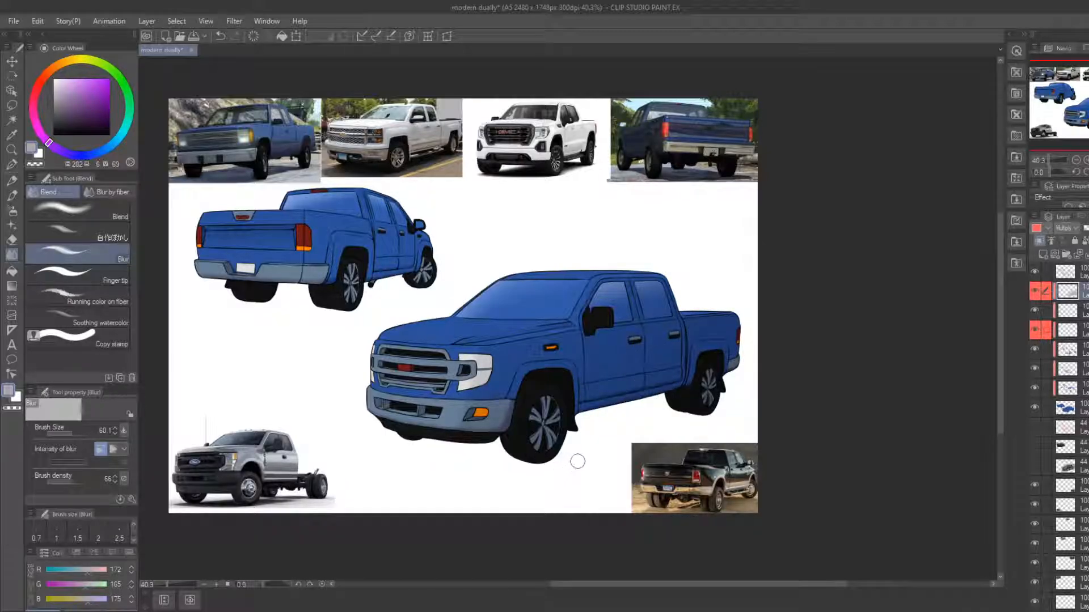
drag(352, 402, 475, 419)
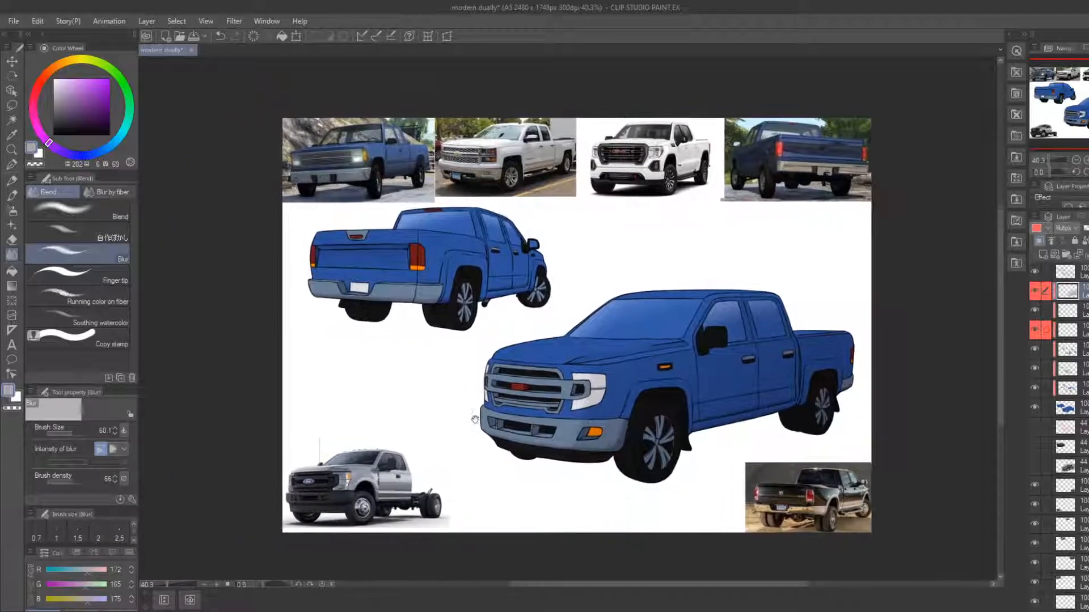
click(11, 105)
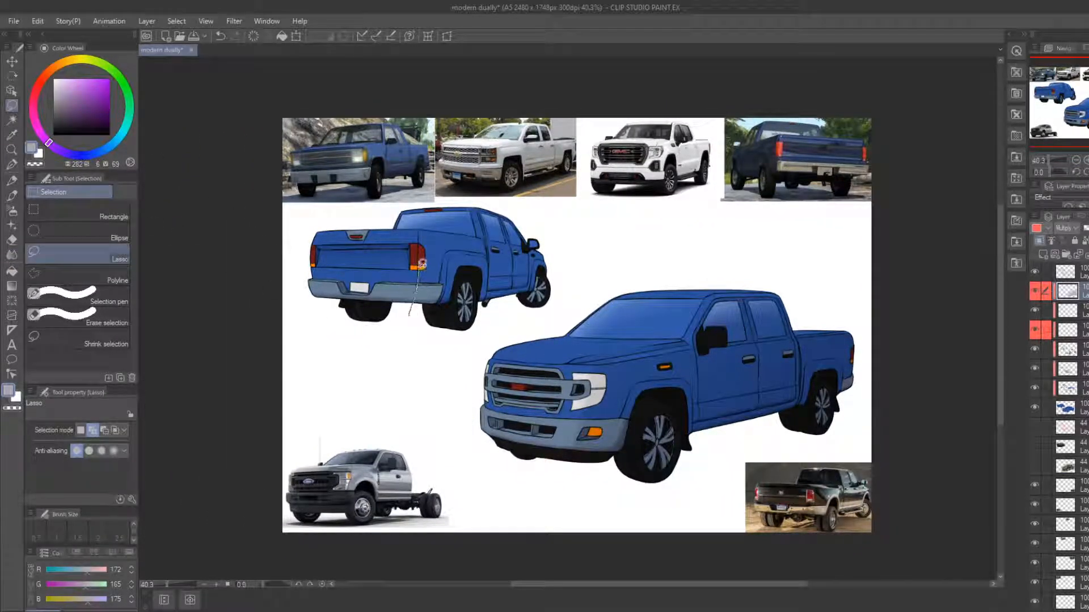
drag(421, 232, 439, 228)
mouse_move(484, 219)
mouse_down()
mouse_move(480, 205)
mouse_move(512, 211)
mouse_move(553, 256)
mouse_move(486, 330)
mouse_move(422, 338)
mouse_up()
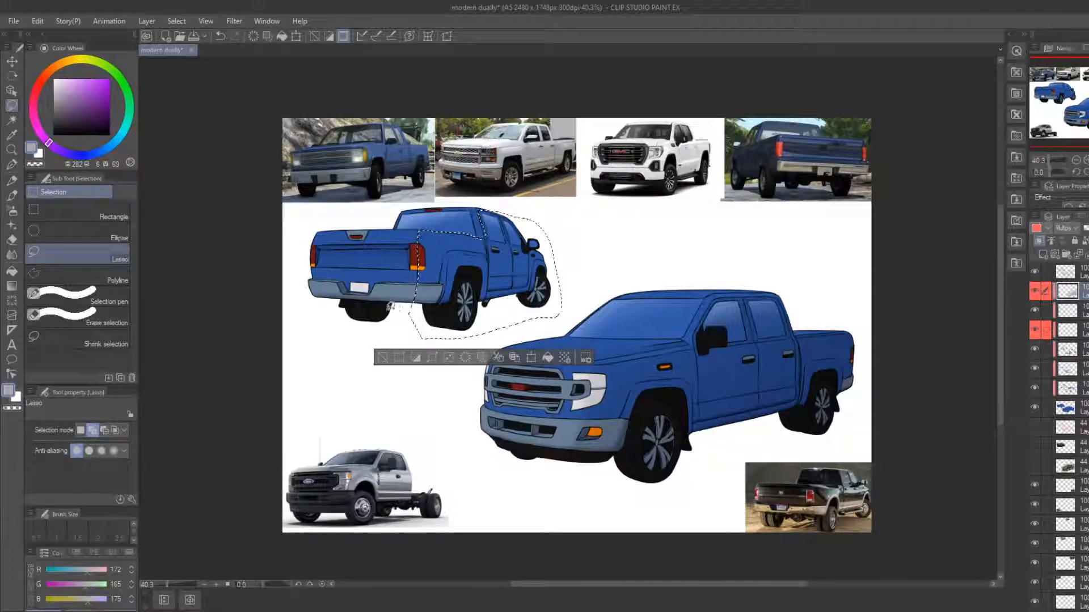
click(12, 286)
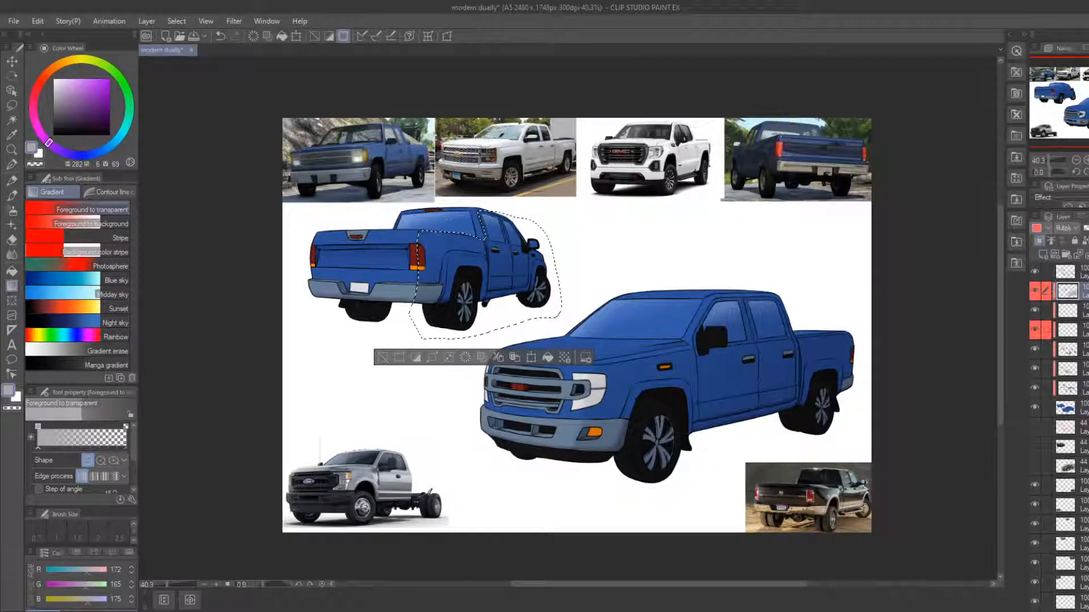
click(382, 358)
Mark the Multiply shading layer directly below the current one with the red palette colour
click(12, 151)
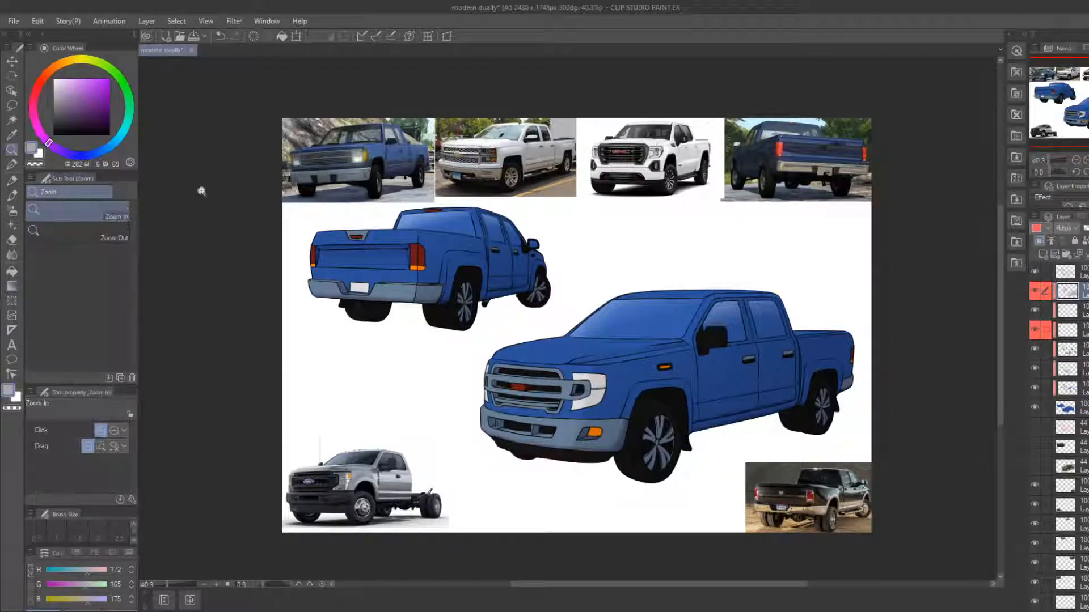
scroll(453, 279, up, 3)
drag(464, 287, 439, 320)
scroll(527, 335, down, 1)
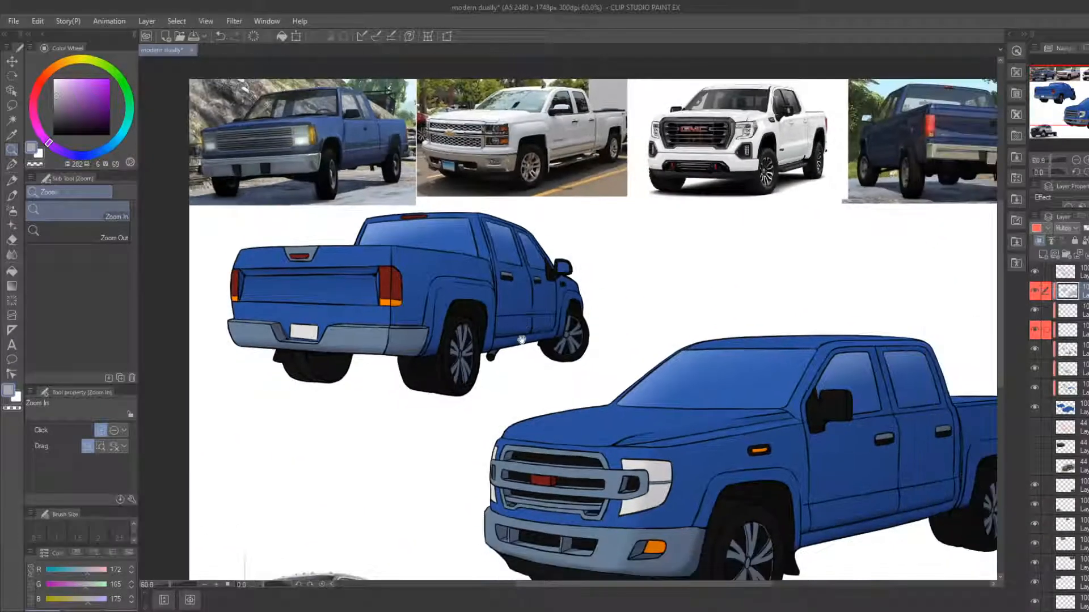
drag(522, 340, 433, 281)
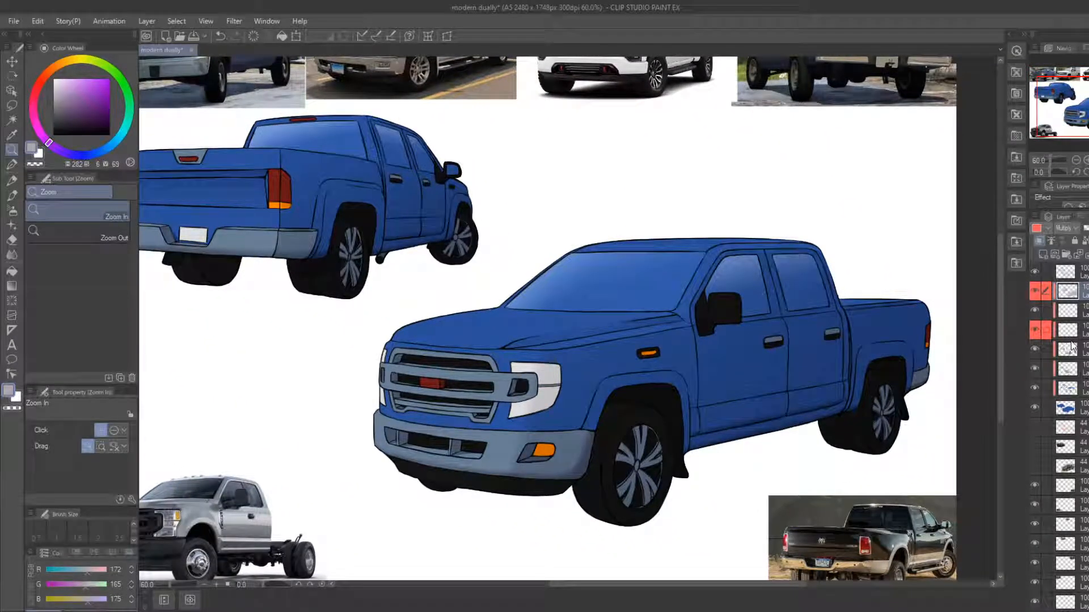
click(1065, 316)
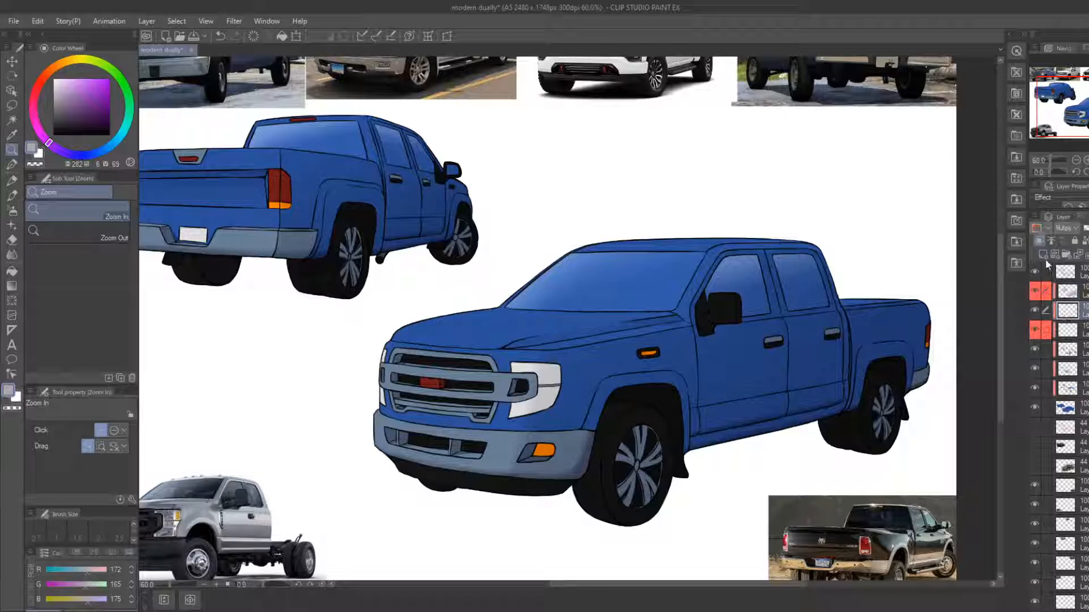
click(1044, 261)
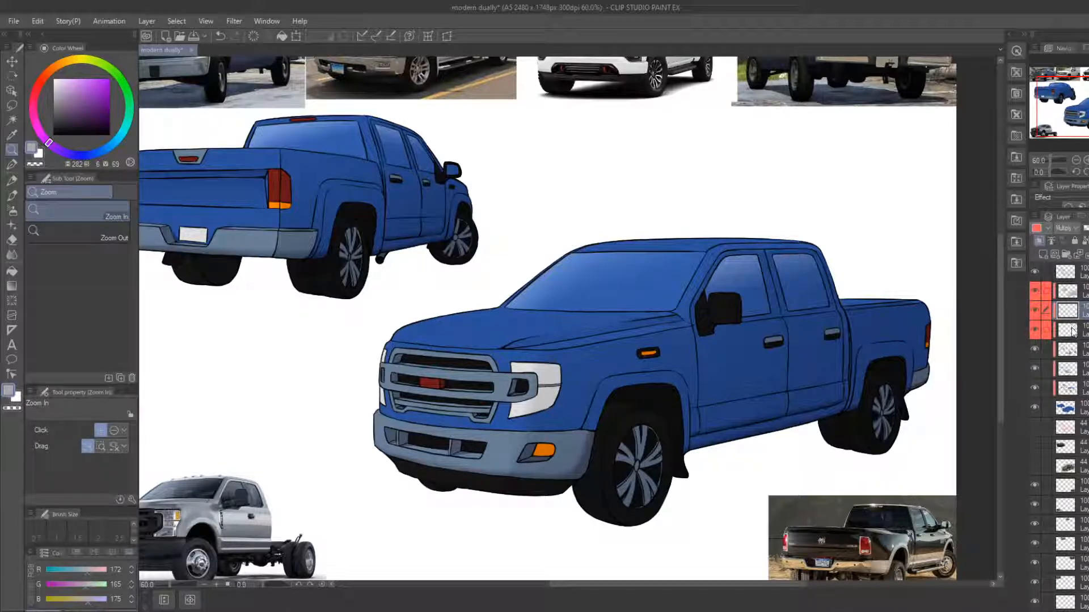
On the clipped Normal layer below, brush a lighter blue (RGB 72, 110, 181) highlight along the front-view truck's front hood corner
click(1073, 332)
drag(452, 344, 472, 352)
key(b)
alt+click(418, 329)
drag(93, 97, 87, 96)
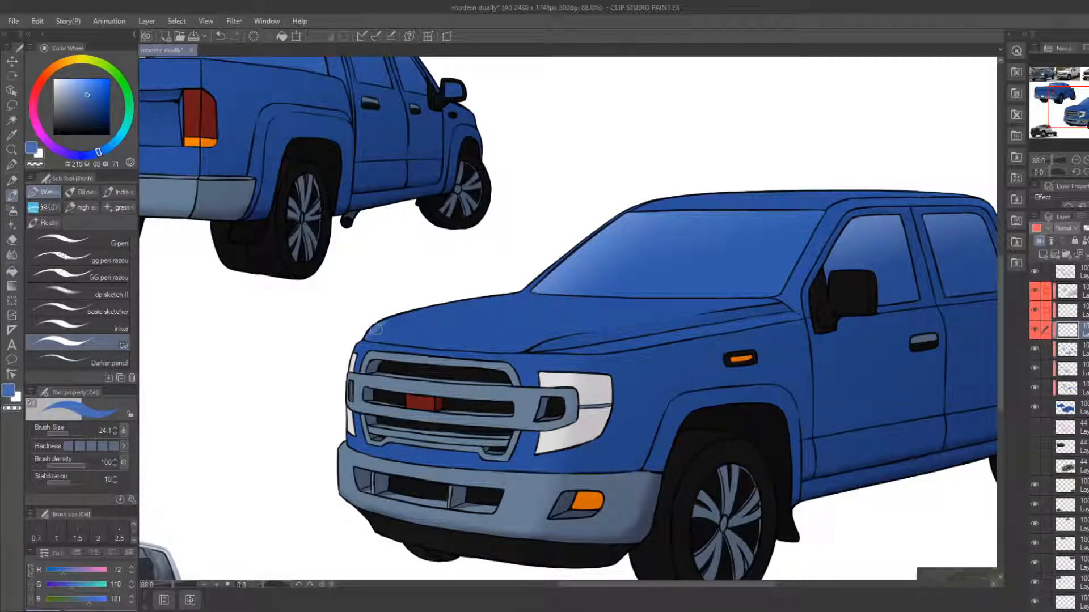
mouse_move(376, 329)
mouse_down()
mouse_move(520, 291)
mouse_move(397, 316)
mouse_up()
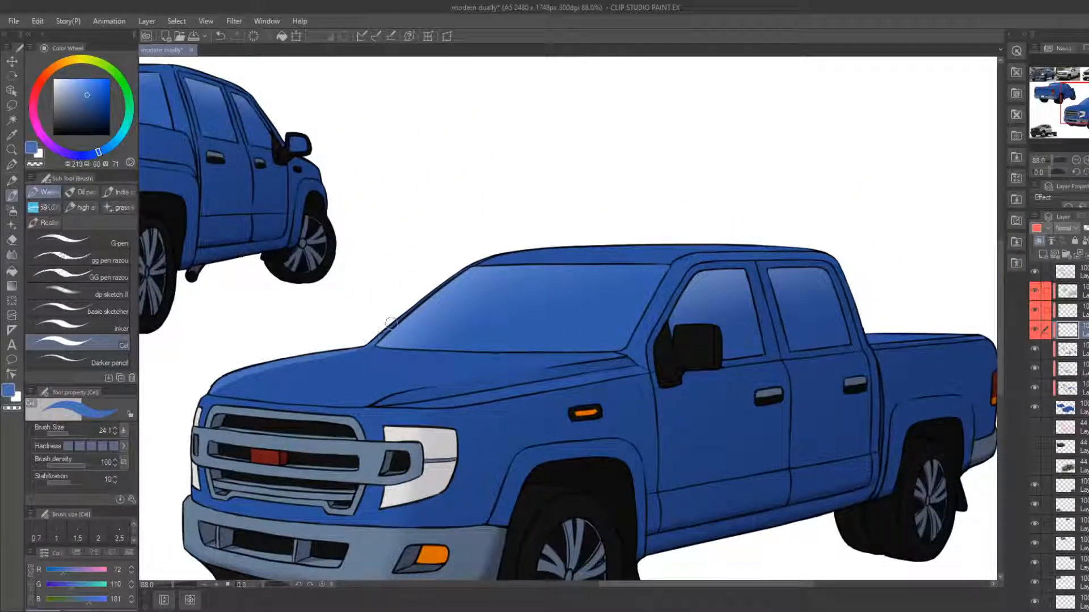
Brush the light blue highlight along the front-view truck's roof edge with the Cel brush at size 24.1
key(e)
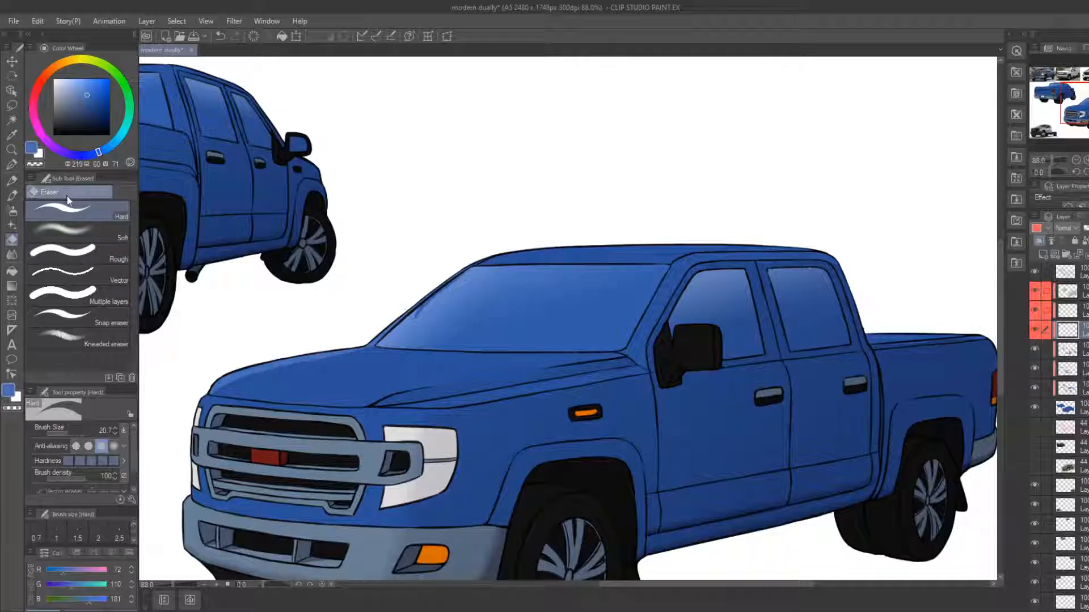
key(b)
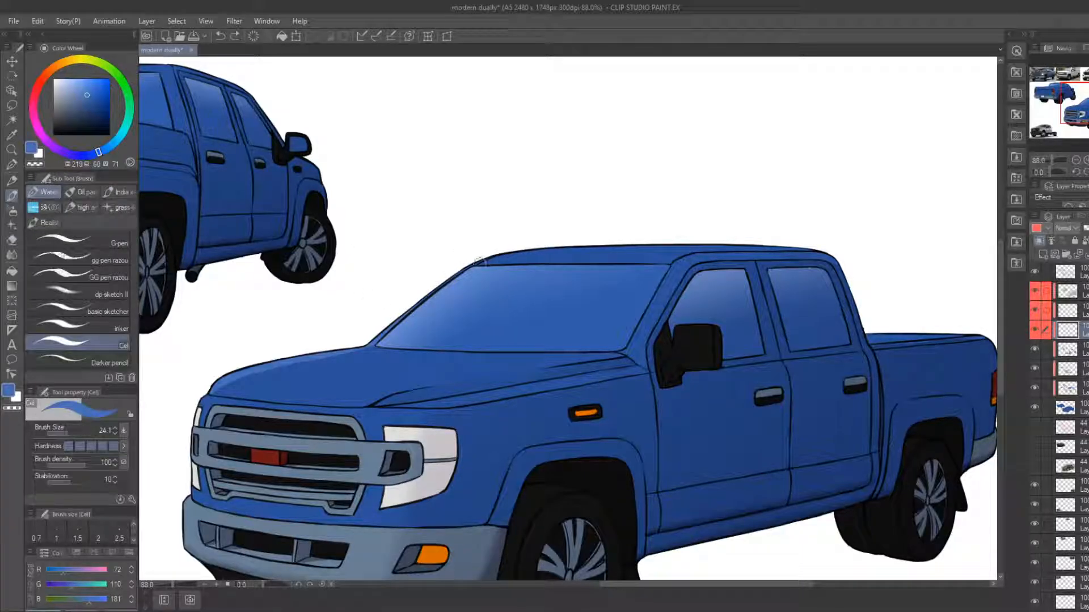
drag(479, 262, 643, 245)
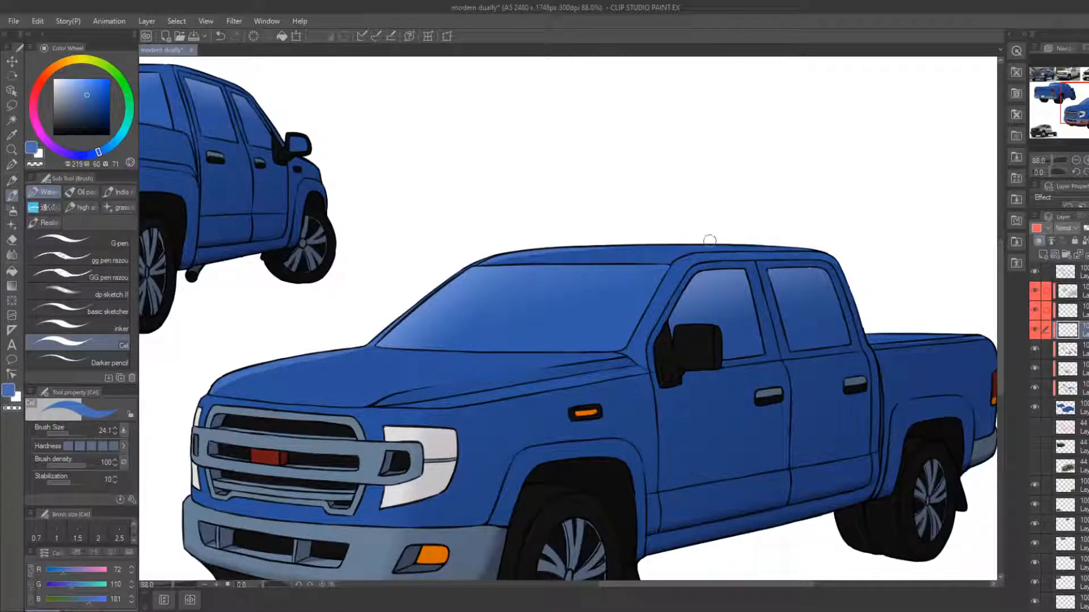
drag(541, 259, 675, 199)
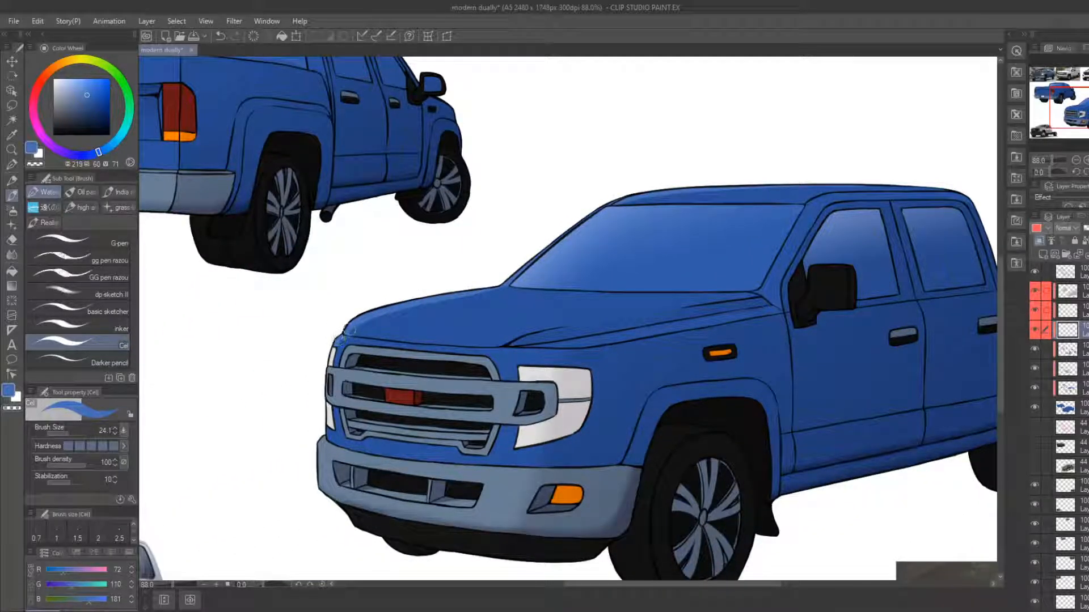
scroll(339, 340, down, 2)
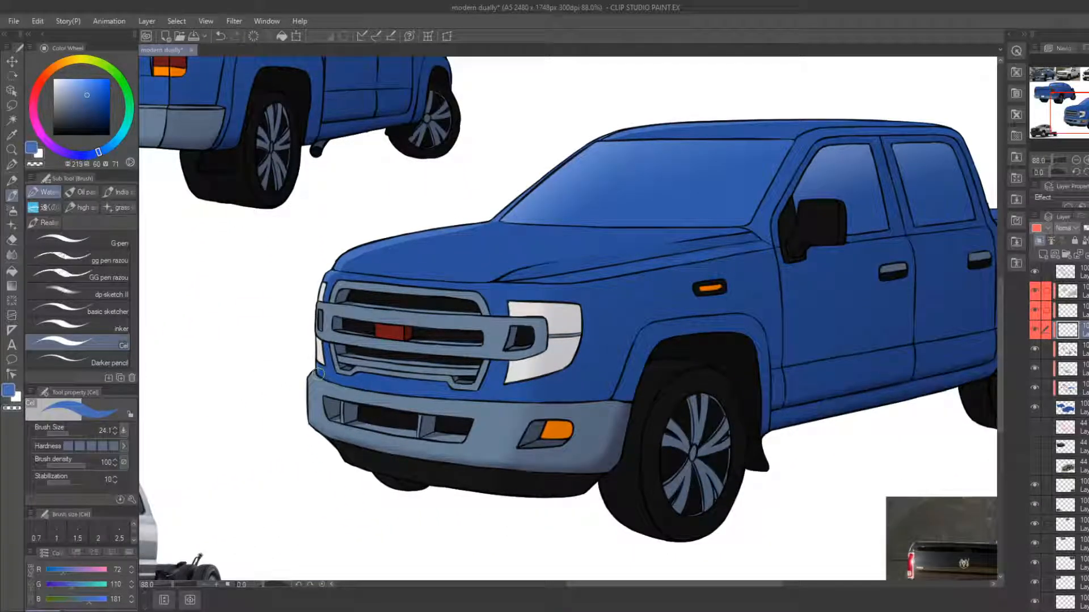
Sample the bumper colour, lighten it to RGB 156, 173, 191, and paint a highlight along the front bumper's upper edge
alt+click(322, 380)
click(63, 92)
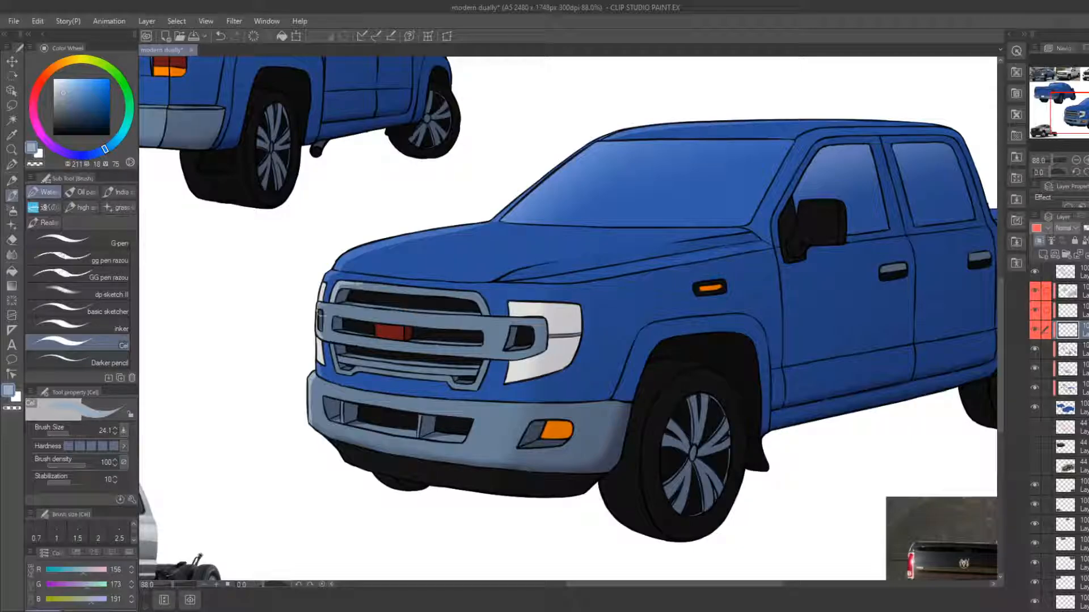
drag(391, 325, 367, 305)
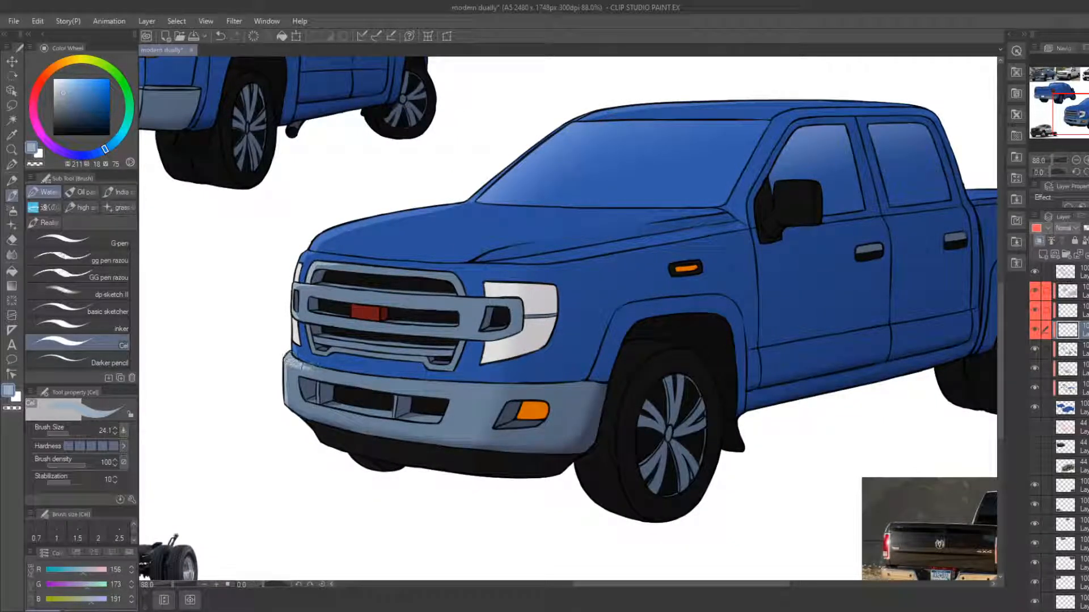
drag(292, 361, 359, 376)
Paint highlights on the rear-view truck's tailgate handle, tailgate top edge and bumper edge with the sampled light grey-blue and blue
mouse_move(645, 292)
mouse_down()
mouse_move(560, 330)
mouse_move(404, 345)
mouse_up()
drag(323, 323, 622, 315)
mouse_move(382, 255)
mouse_down()
mouse_move(510, 377)
mouse_move(760, 400)
mouse_up()
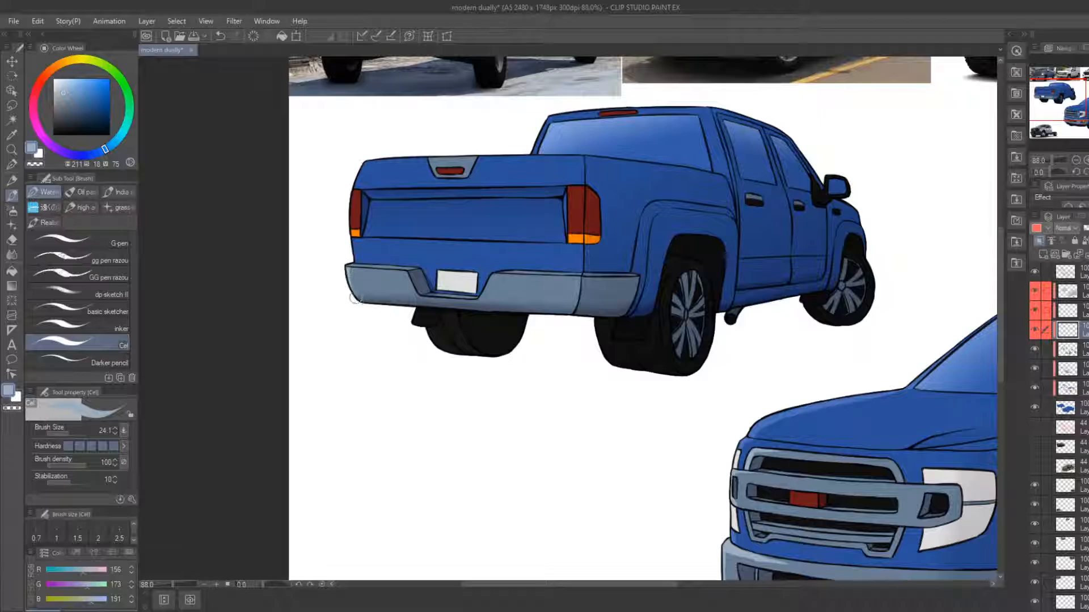
drag(429, 160, 443, 162)
alt+click(765, 417)
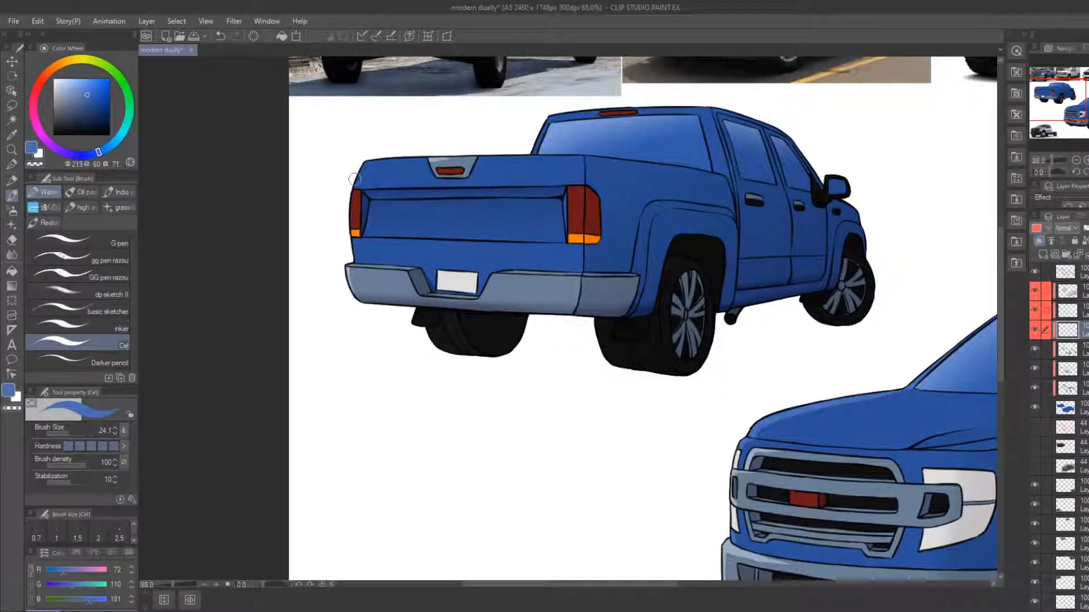
mouse_move(363, 164)
mouse_down()
mouse_move(488, 153)
mouse_move(429, 194)
mouse_move(466, 155)
mouse_move(504, 154)
mouse_up()
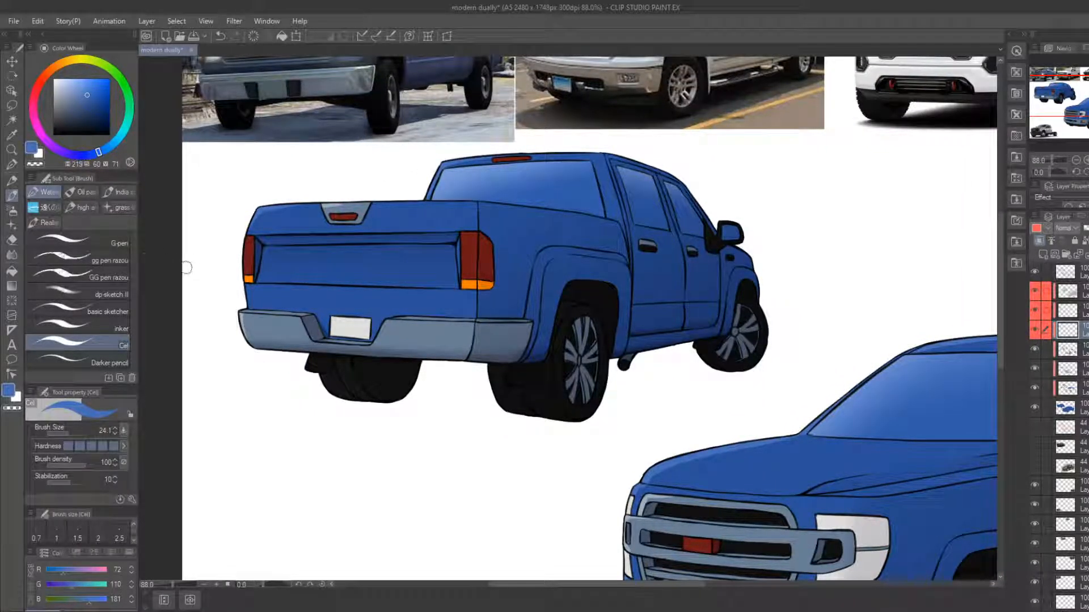
alt+click(249, 316)
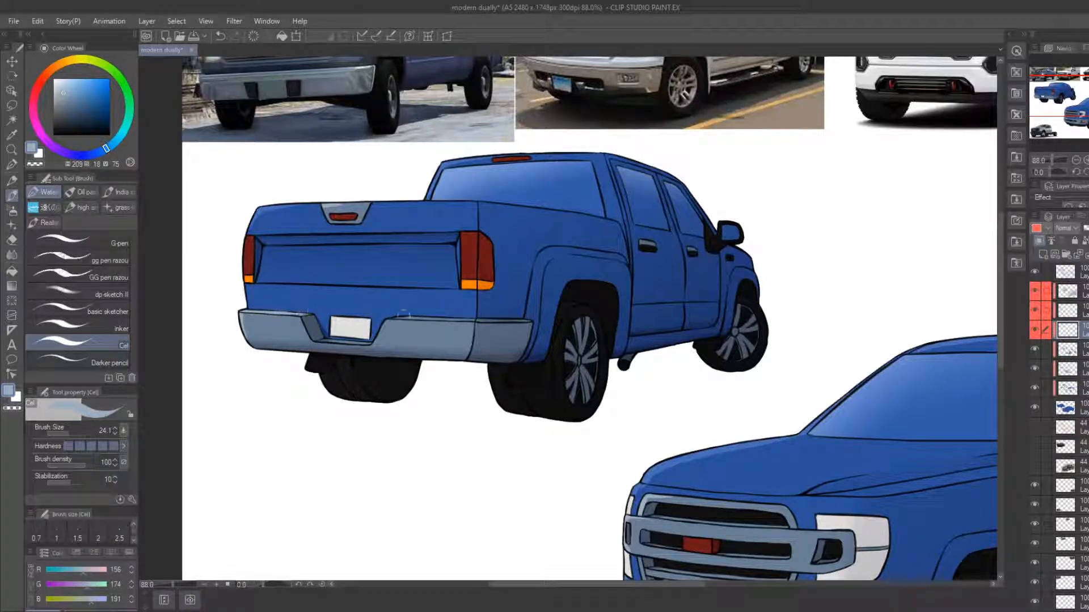
Soften the highlights on the rear-view truck's bumper and tailgate top edge with the Blur tool
click(11, 254)
drag(243, 318, 294, 321)
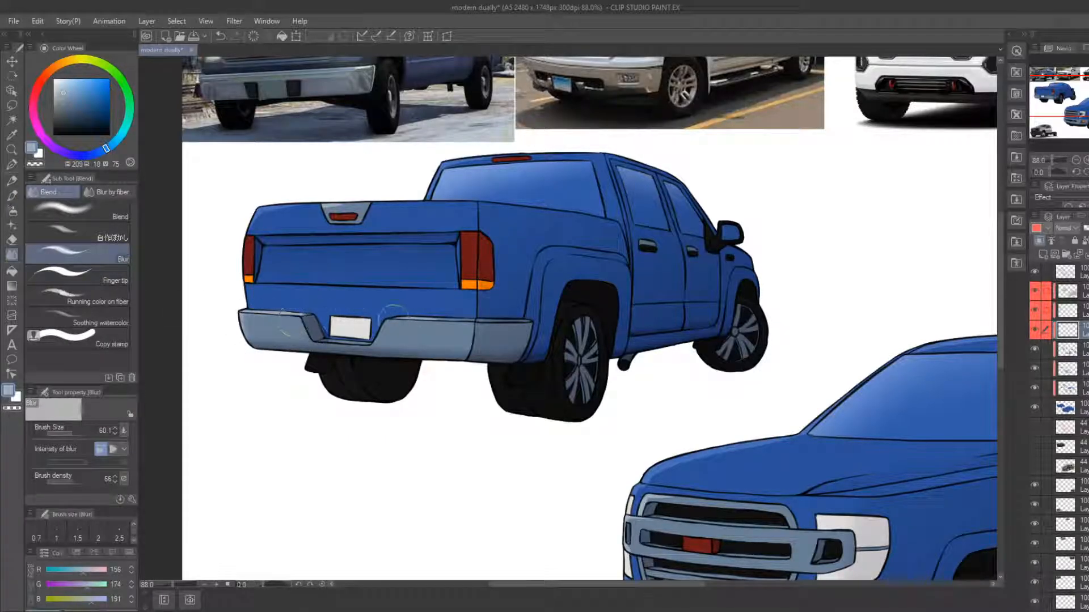
drag(391, 319, 443, 322)
mouse_move(329, 208)
mouse_down()
mouse_move(272, 211)
mouse_move(244, 228)
mouse_up()
Soften the highlights around the front-view truck's front bumper, grille side and hood corner with the Blur tool
drag(750, 344, 394, 157)
mouse_move(289, 300)
mouse_down()
mouse_move(337, 278)
mouse_move(321, 280)
mouse_move(444, 255)
mouse_move(292, 293)
mouse_up()
drag(571, 155, 701, 154)
drag(392, 354, 443, 282)
mouse_move(363, 342)
mouse_down()
mouse_move(343, 352)
mouse_move(316, 340)
mouse_move(311, 352)
mouse_move(327, 330)
mouse_up()
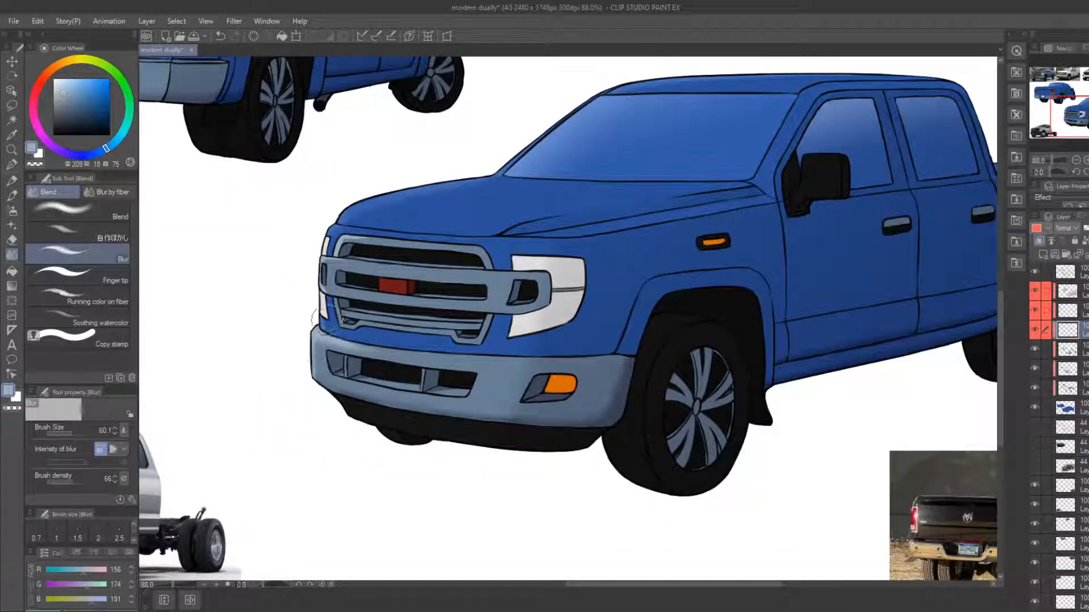
mouse_move(333, 282)
mouse_down()
mouse_move(332, 264)
mouse_move(356, 241)
mouse_move(368, 256)
mouse_up()
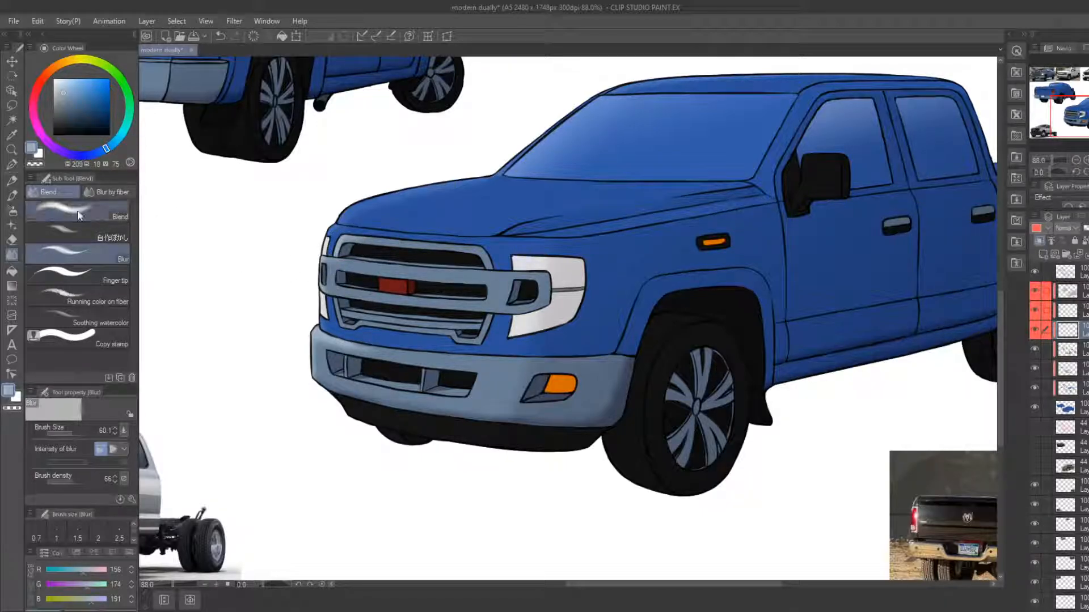
click(12, 150)
drag(344, 299, 415, 386)
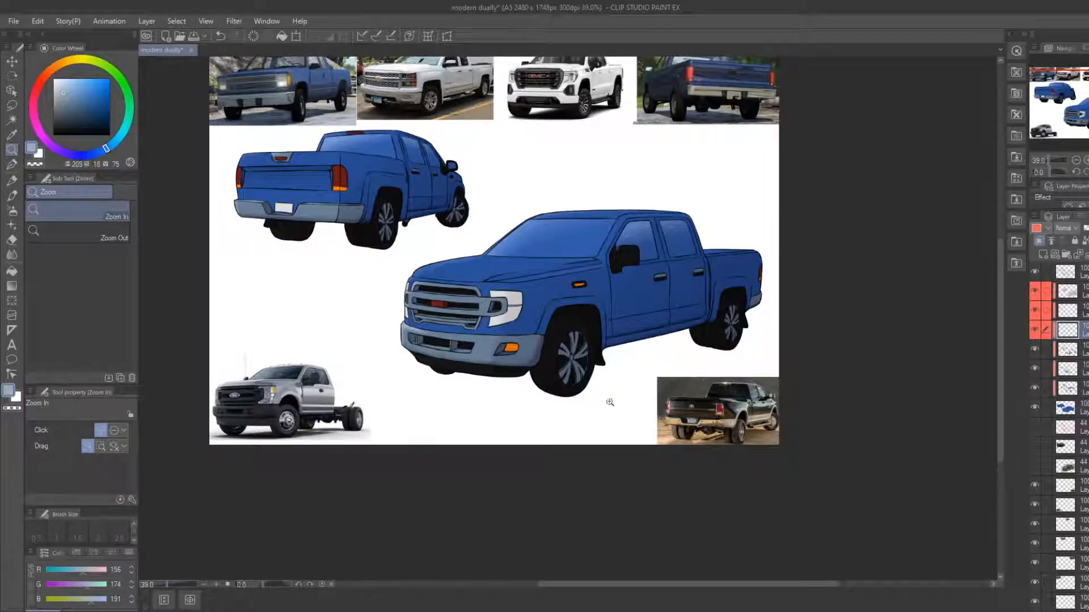
drag(610, 402, 599, 395)
drag(495, 174, 518, 228)
drag(541, 322, 531, 328)
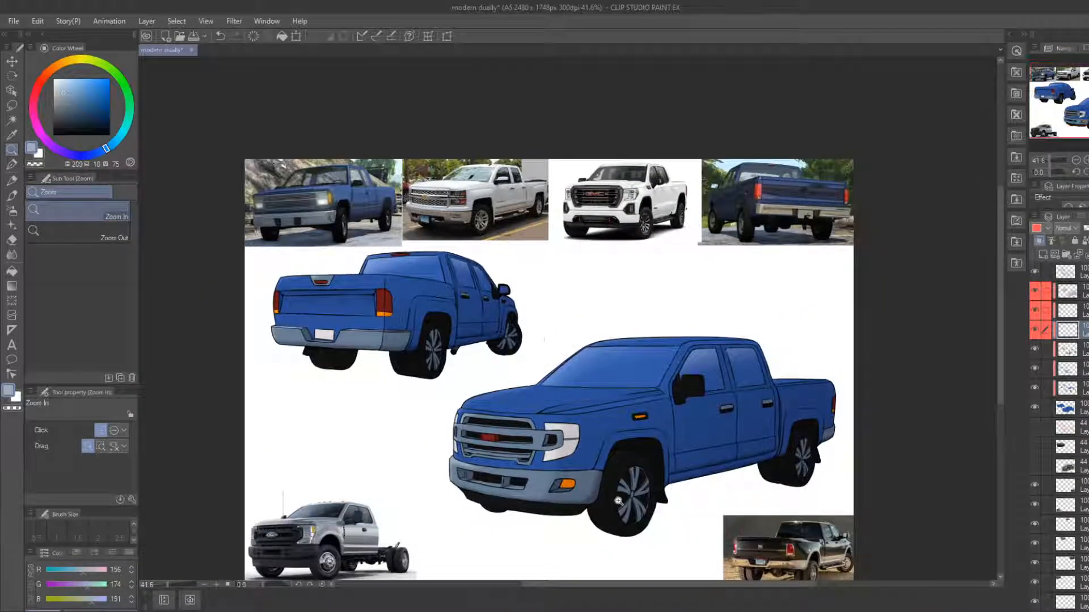
drag(618, 502, 623, 510)
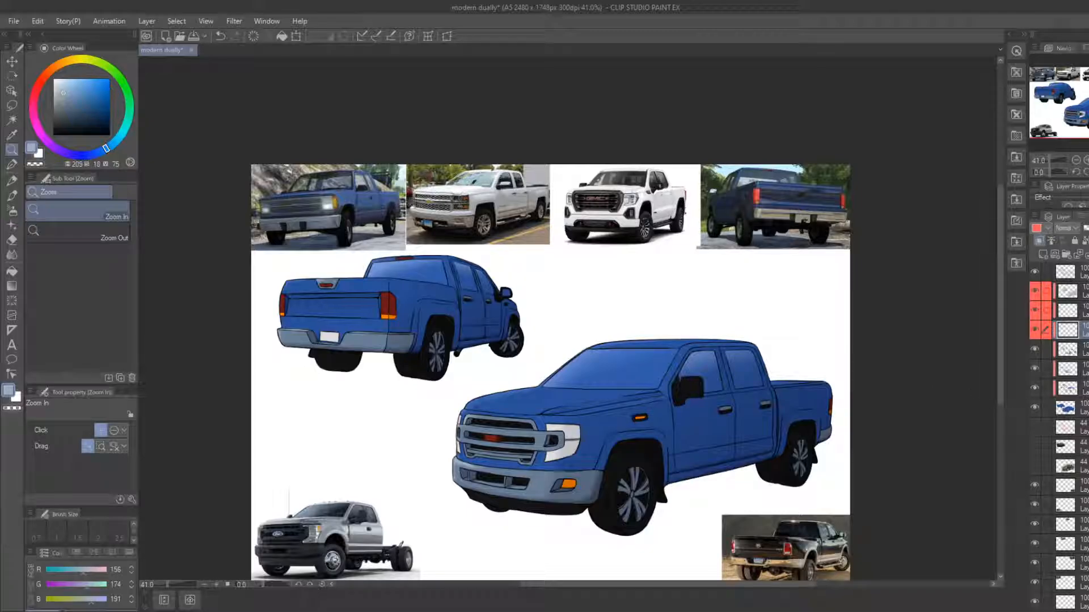
Select all layers from the blue base colour layer up to the topmost layer and group them into a folder
click(1080, 407)
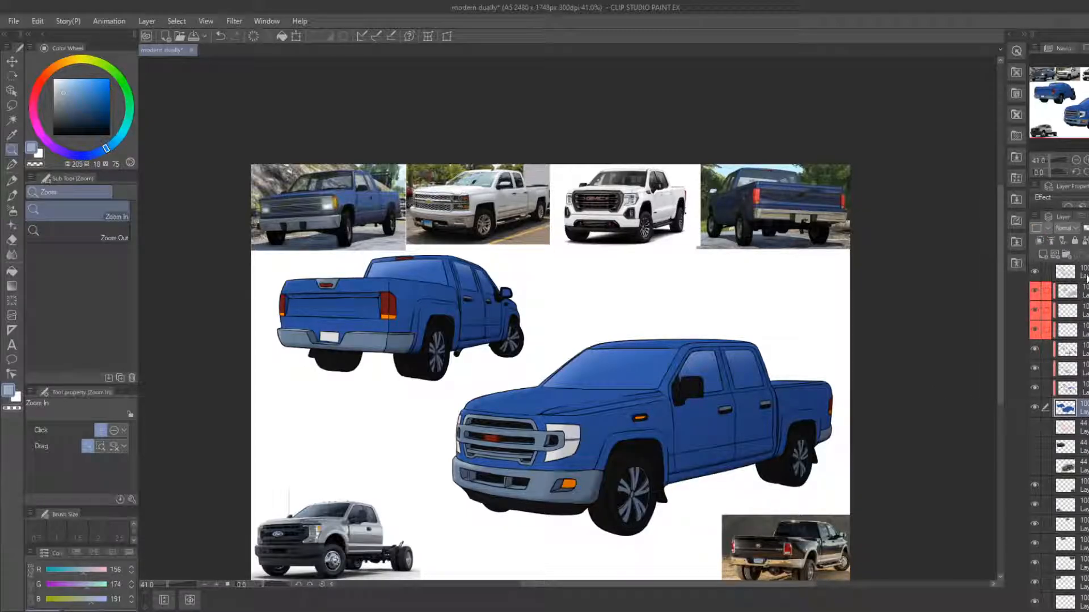
shift+click(1083, 273)
key(ctrl+g)
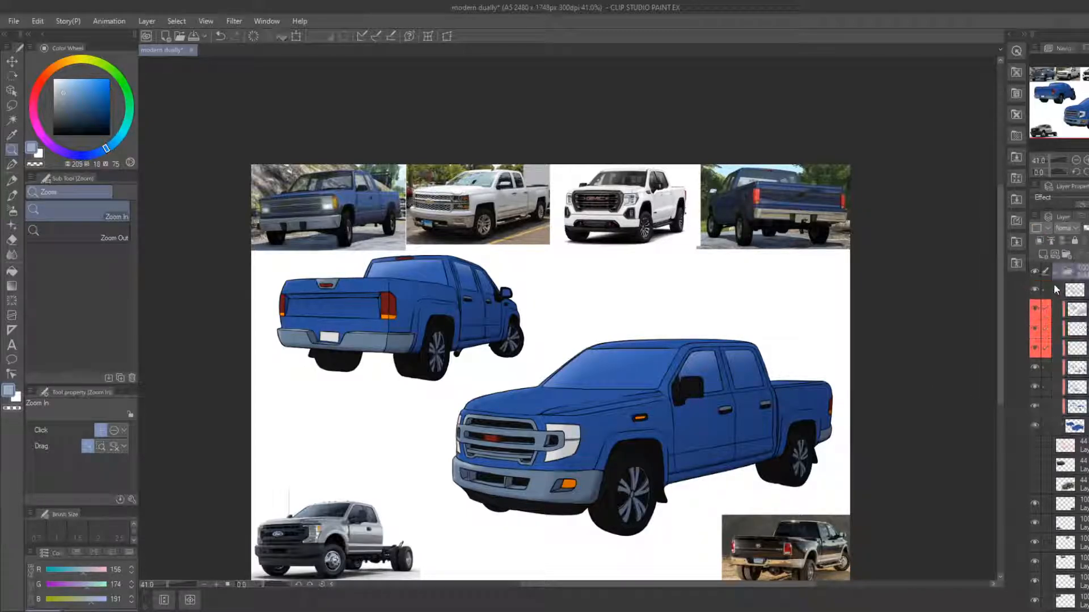
Collapse the colouring folder, then group the reference photo layers above the paper layer into their own folder and hide it
click(1057, 271)
click(1077, 329)
click(1078, 348)
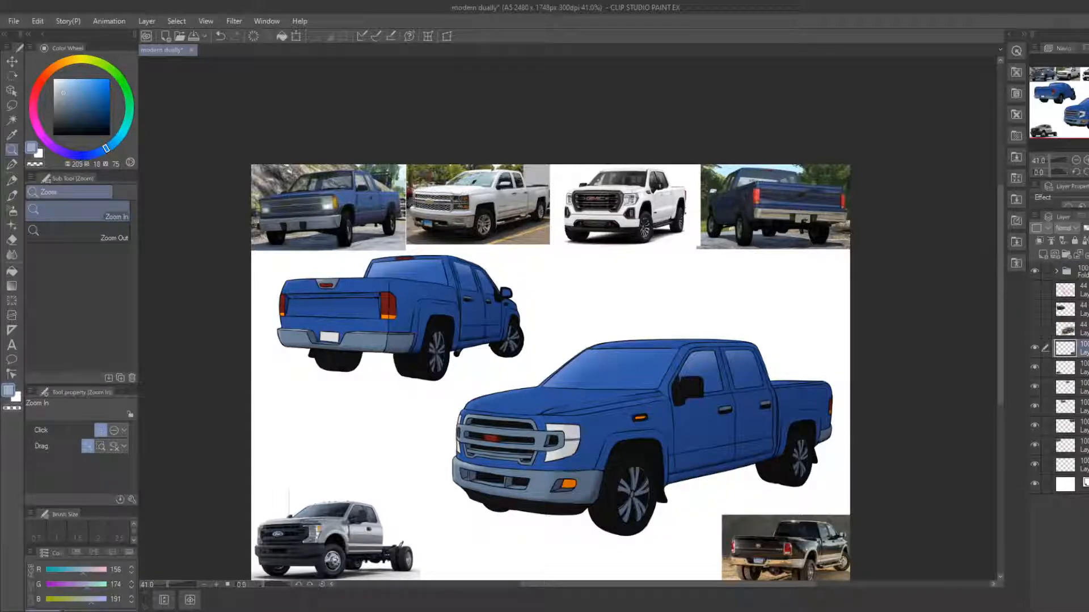
shift+click(1087, 463)
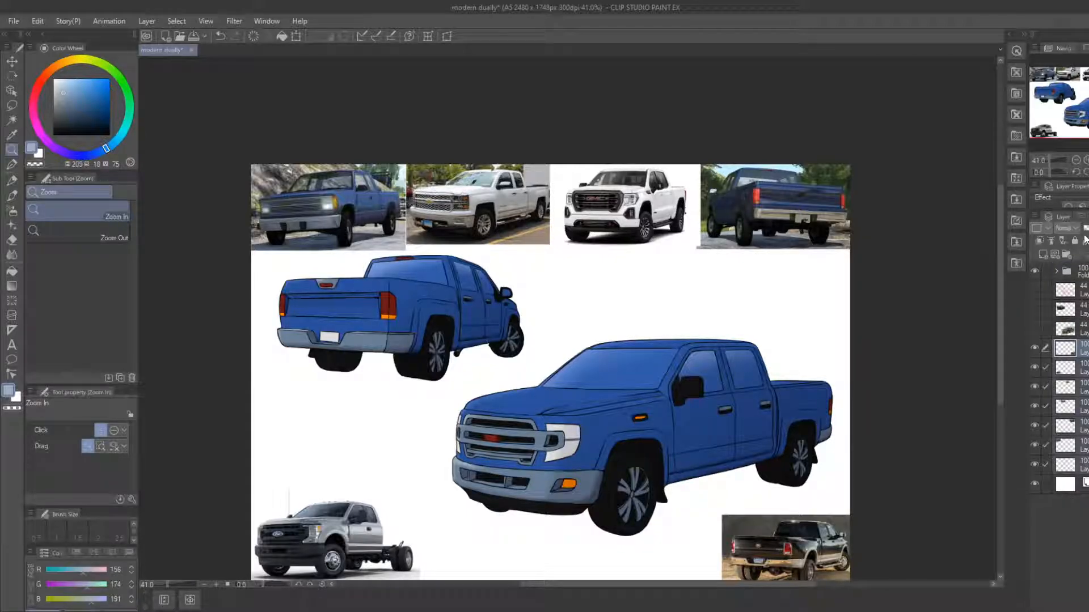
key(ctrl+g)
click(1055, 348)
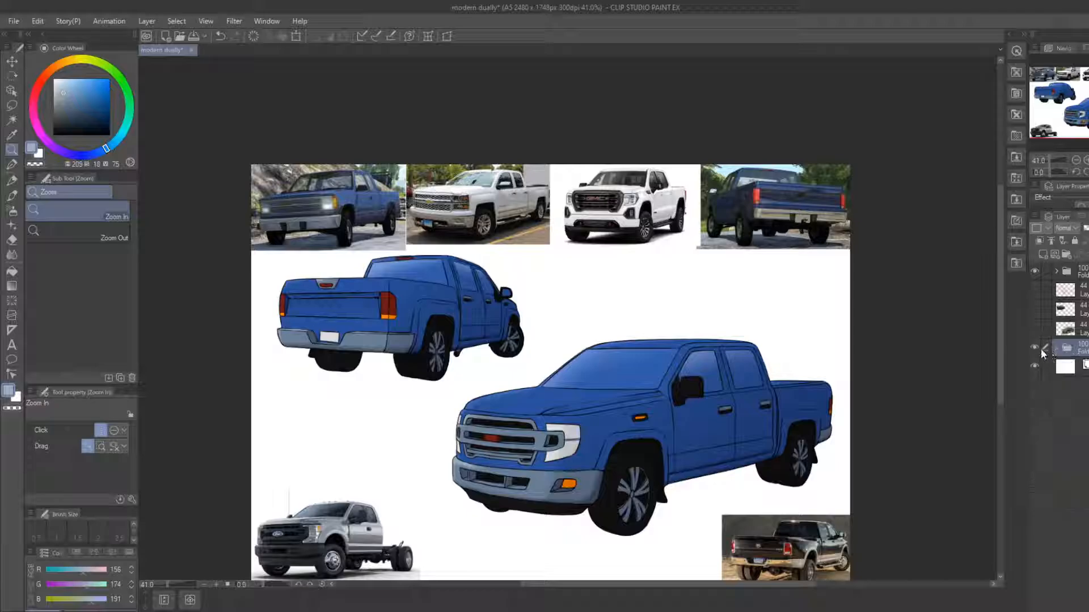
click(1036, 348)
Lasso the rear-view truck in the colouring folder, enlarge it slightly and move it upward, applying the transformation and clearing the selection
scroll(794, 329, down, 2)
scroll(766, 450, up, 1)
scroll(764, 451, up, 1)
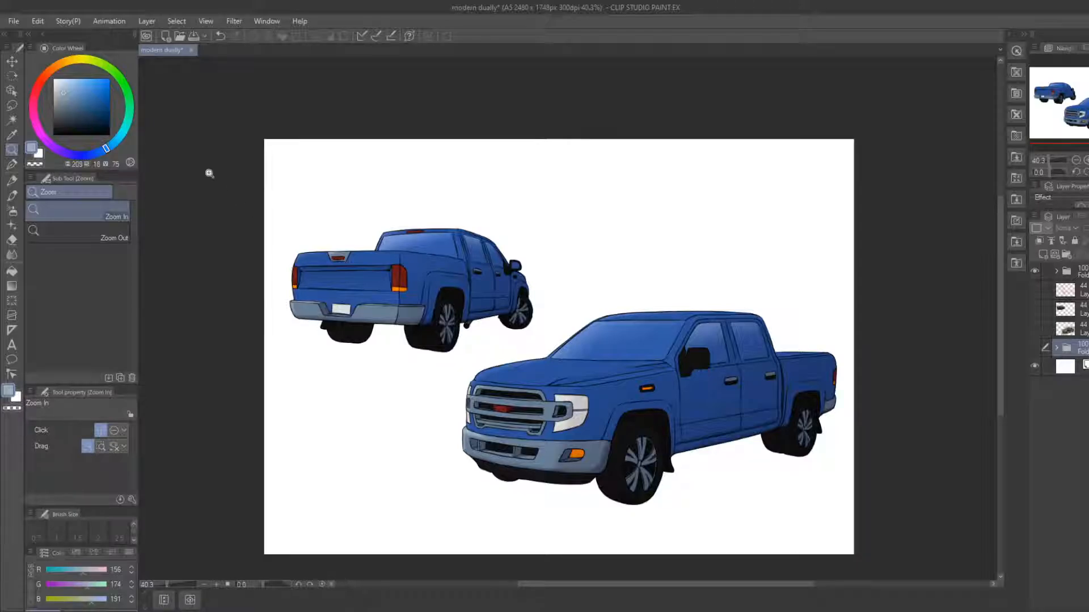
key(m)
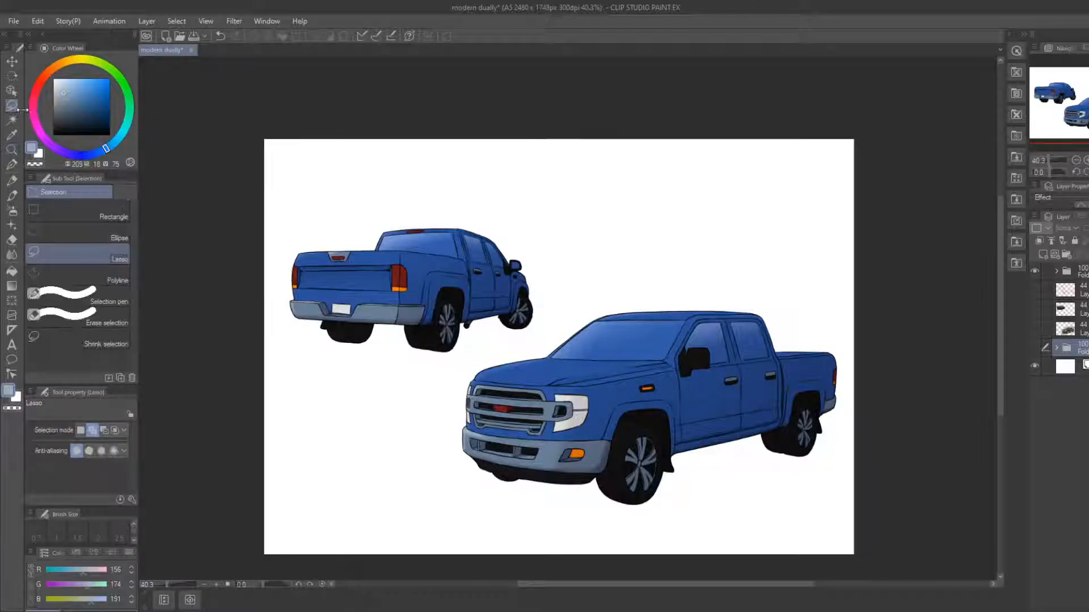
mouse_move(548, 301)
mouse_down()
mouse_move(458, 358)
mouse_move(324, 362)
mouse_move(344, 179)
mouse_move(542, 304)
mouse_up()
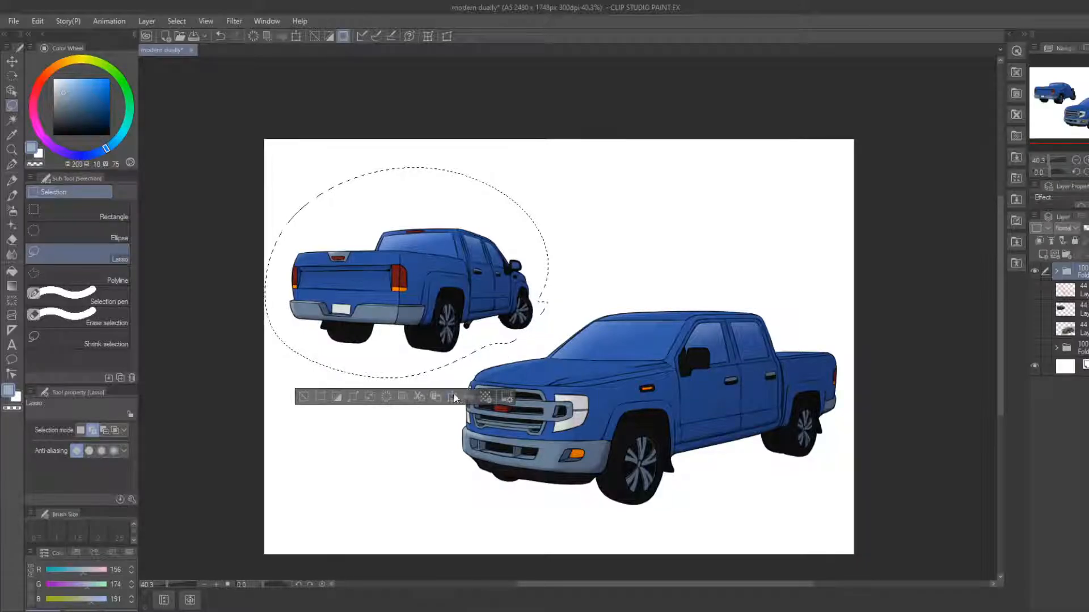
key(ctrl+t)
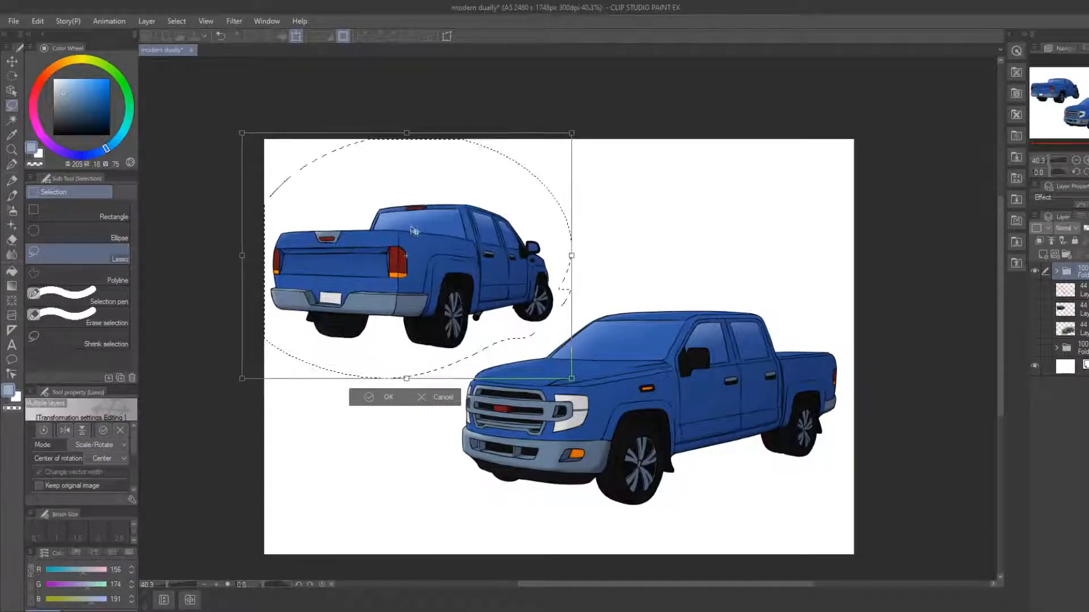
drag(420, 241, 433, 232)
click(391, 394)
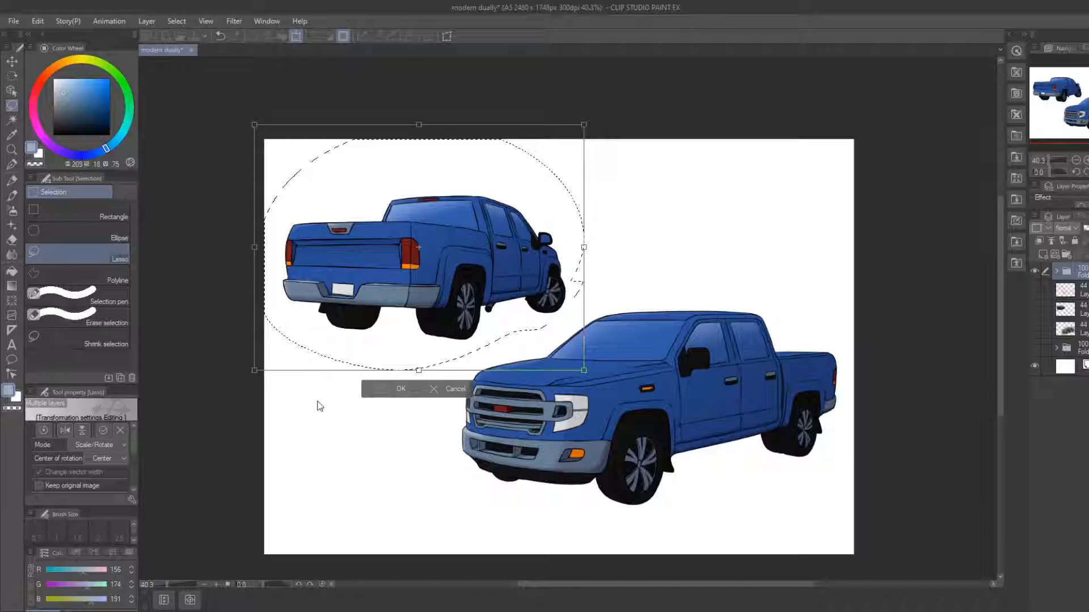
click(314, 391)
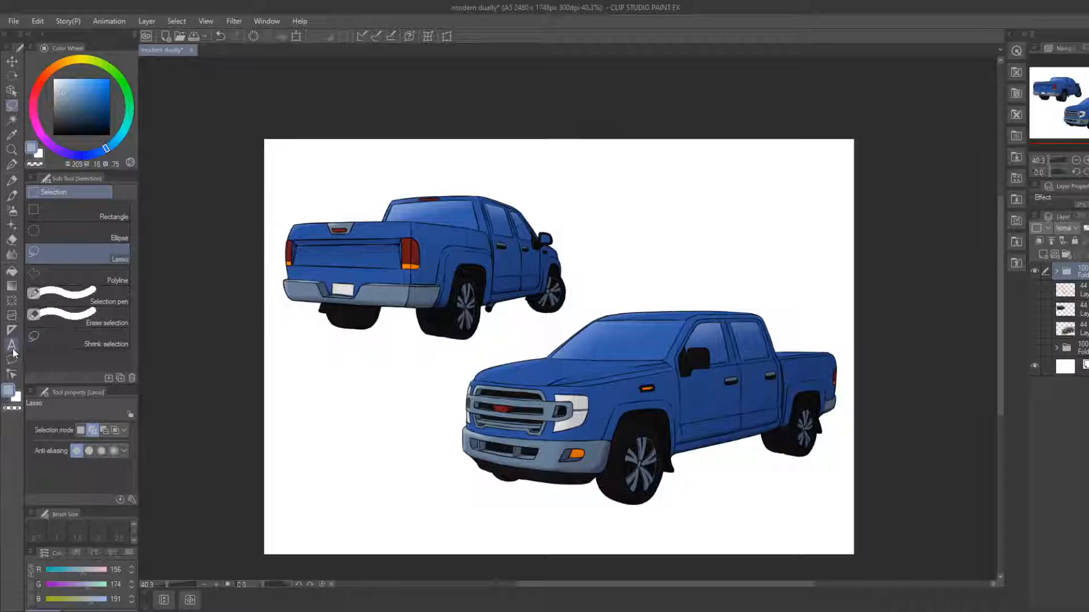
Add the text GAVRIL in dark red on the empty canvas area above the front-view truck
click(45, 76)
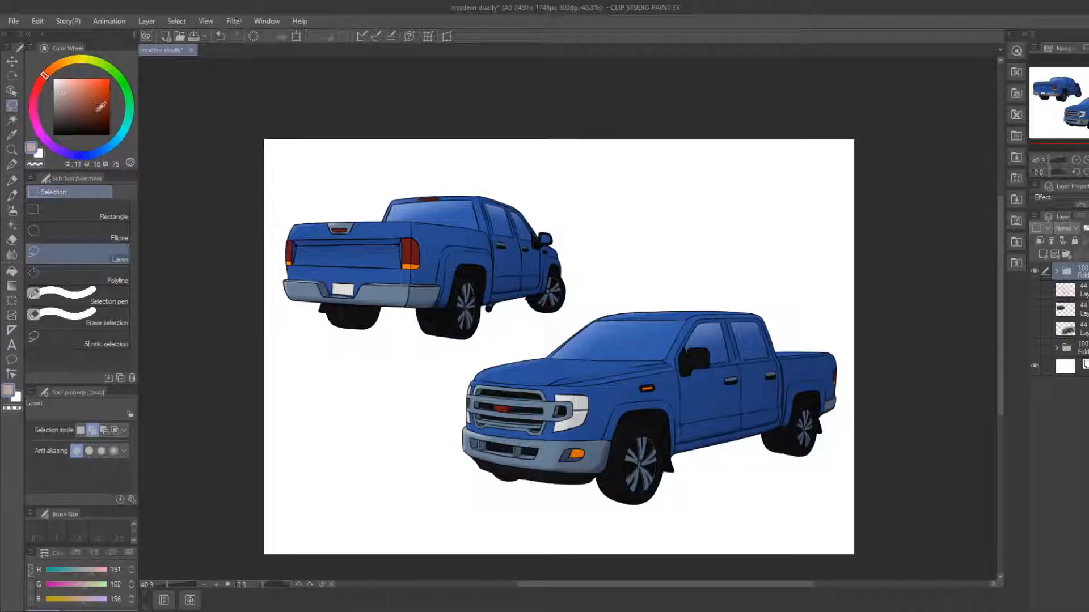
drag(101, 107, 110, 111)
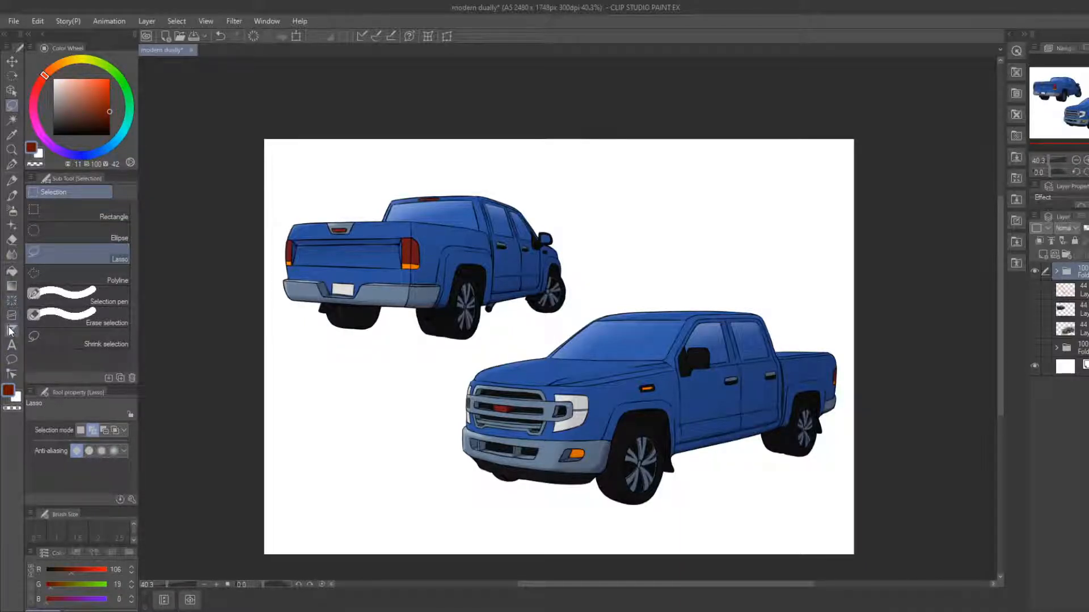
click(11, 345)
click(647, 183)
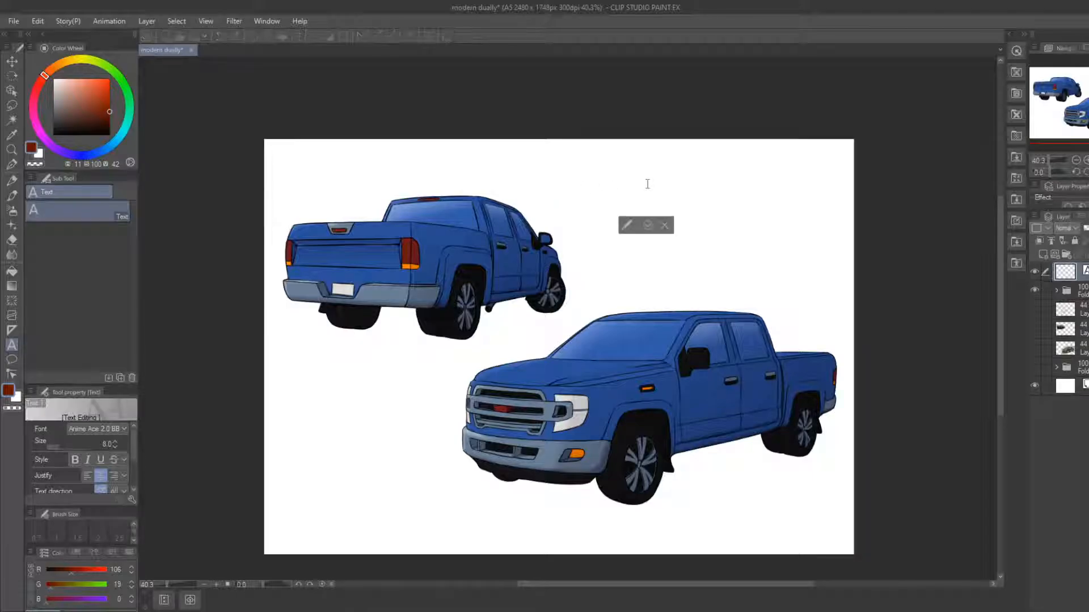
text(GAVRL)
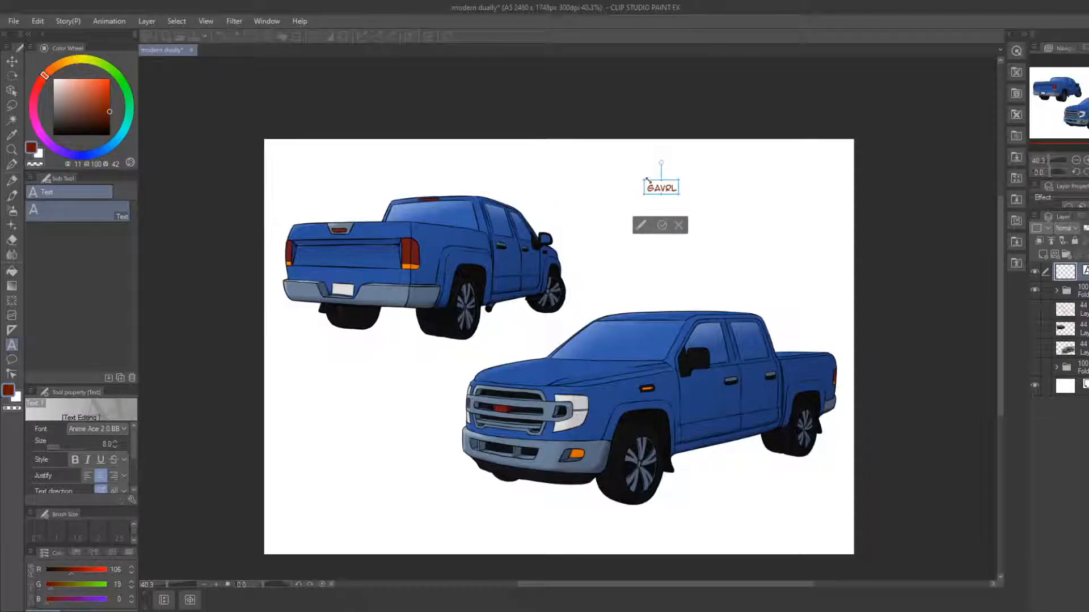
key(BackSpace)
text(IL)
Restyle the GAVRIL text in a brighter red and a wide bold font, enlarge it and reposition it above the front-view truck
drag(646, 188, 721, 187)
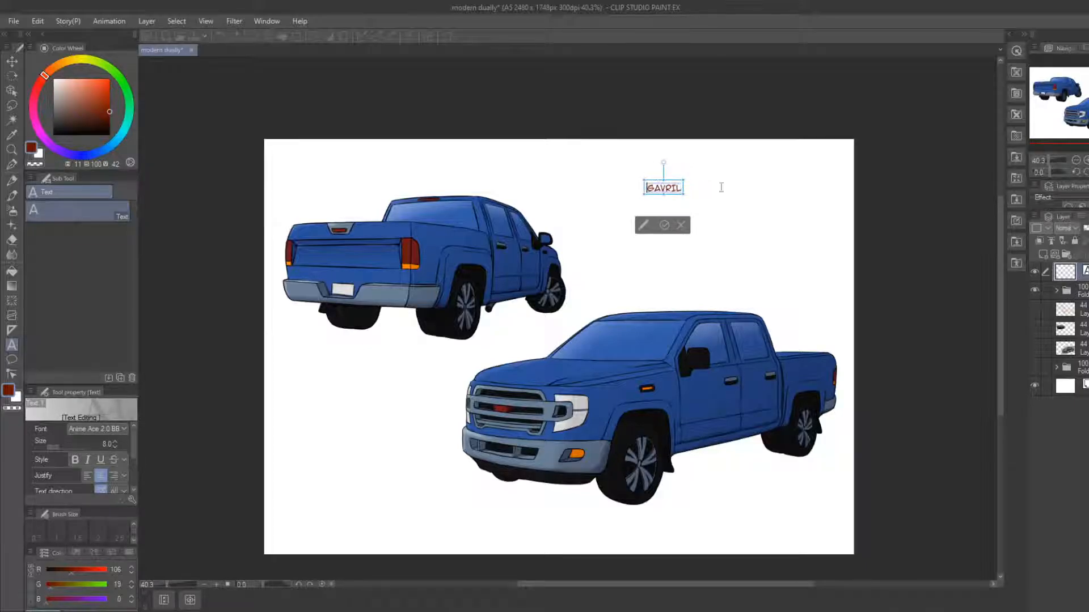
click(112, 99)
mouse_move(110, 101)
mouse_down()
mouse_move(132, 82)
mouse_move(112, 98)
mouse_up()
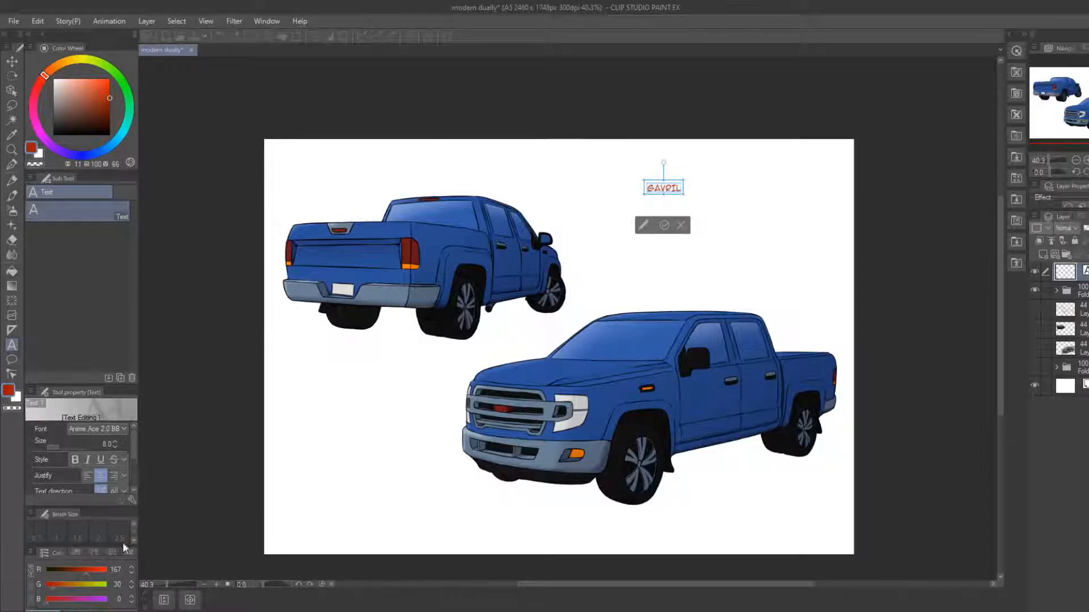
click(81, 548)
drag(688, 194, 797, 243)
click(11, 61)
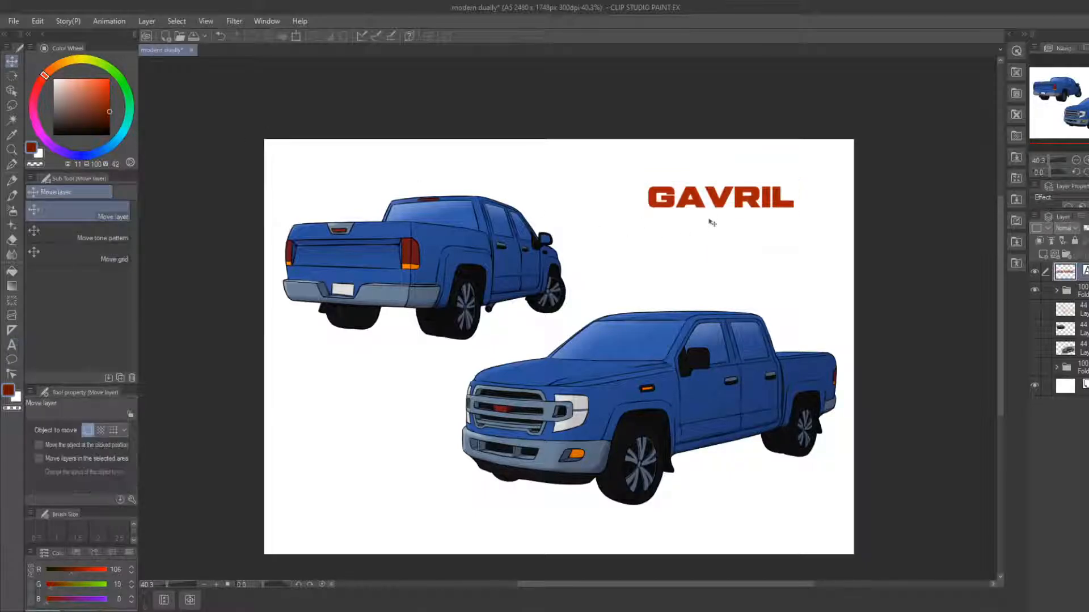
drag(712, 223, 691, 206)
Add the text D35 XLT in black below the GAVRIL title
drag(91, 122, 127, 135)
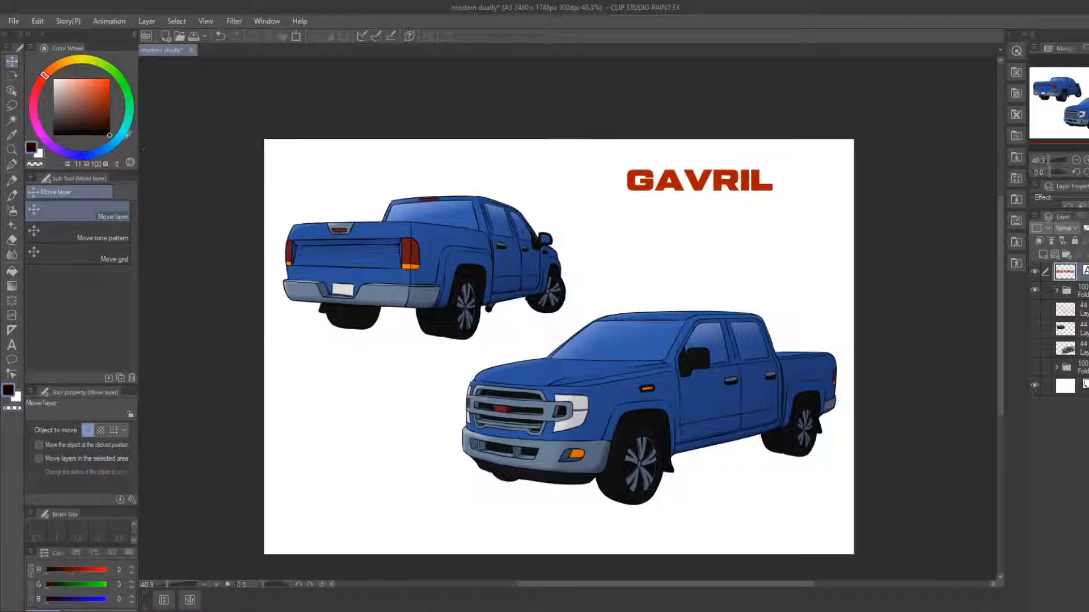
click(12, 345)
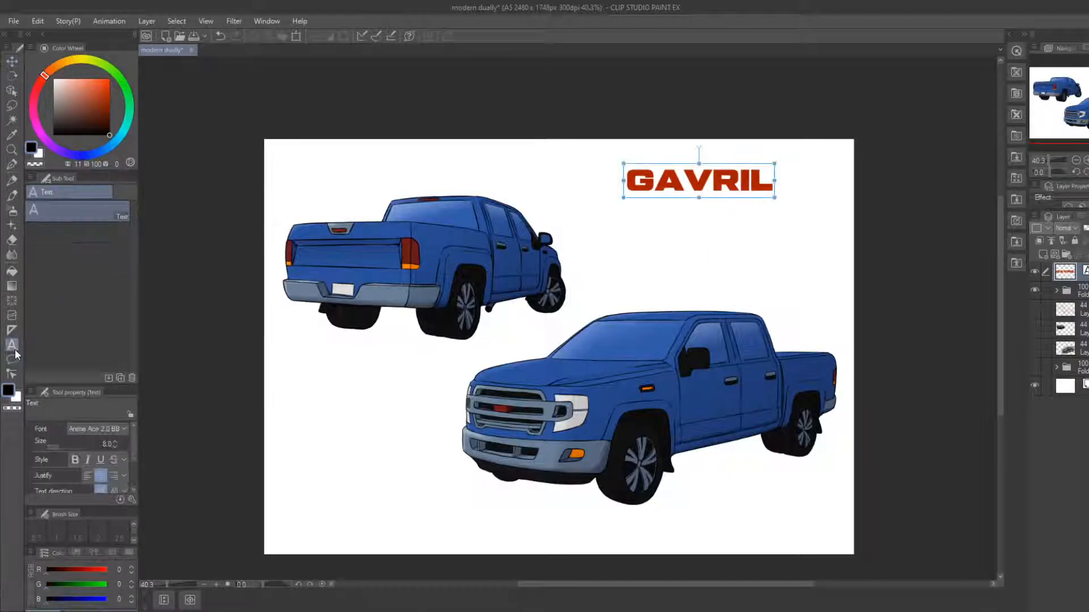
click(644, 226)
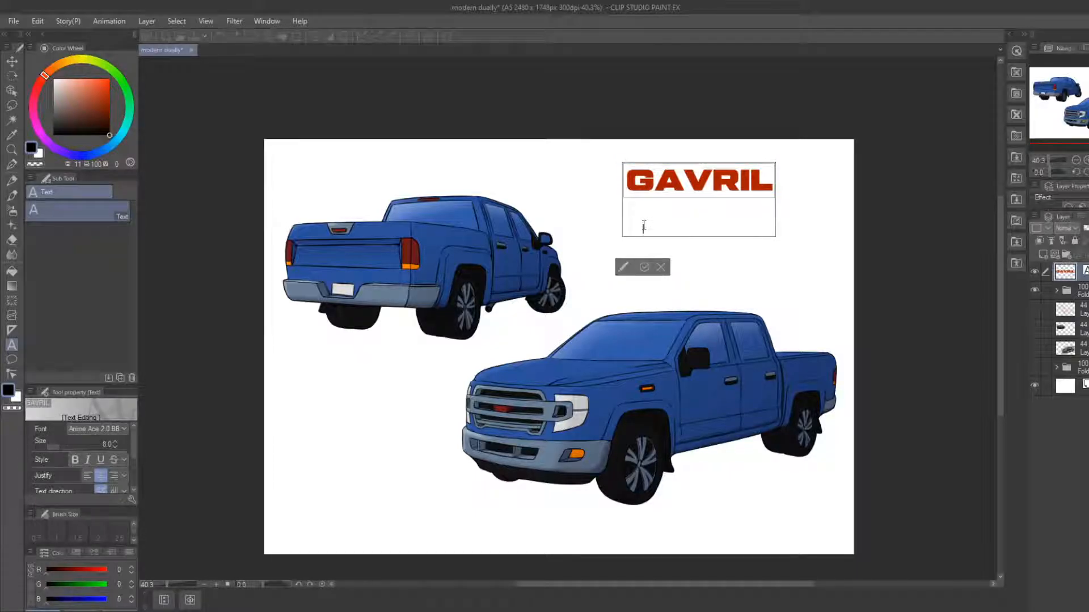
text(D35 XLT)
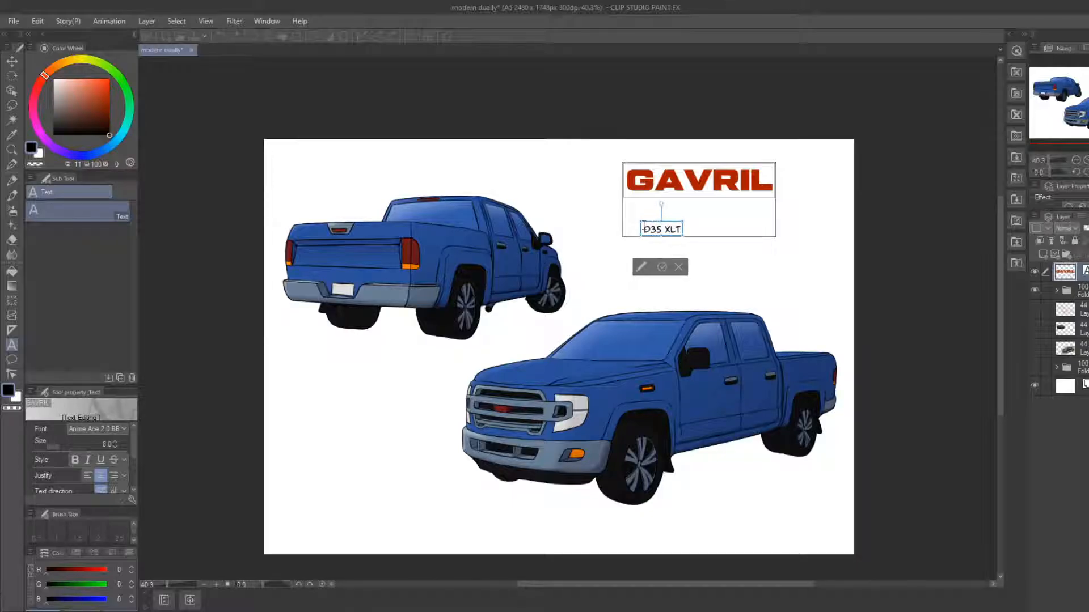
Set the D35 XLT line in the TacticSans-Bld font with capital letters and enlarge it
drag(680, 228, 575, 228)
click(103, 517)
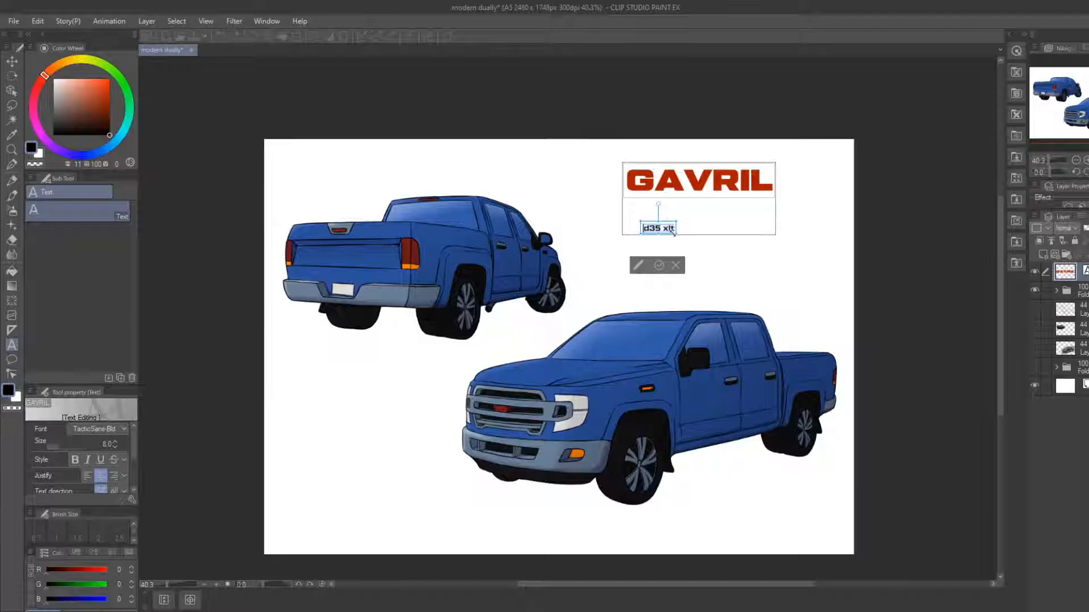
text(D)
double_click(666, 228)
text(XLT)
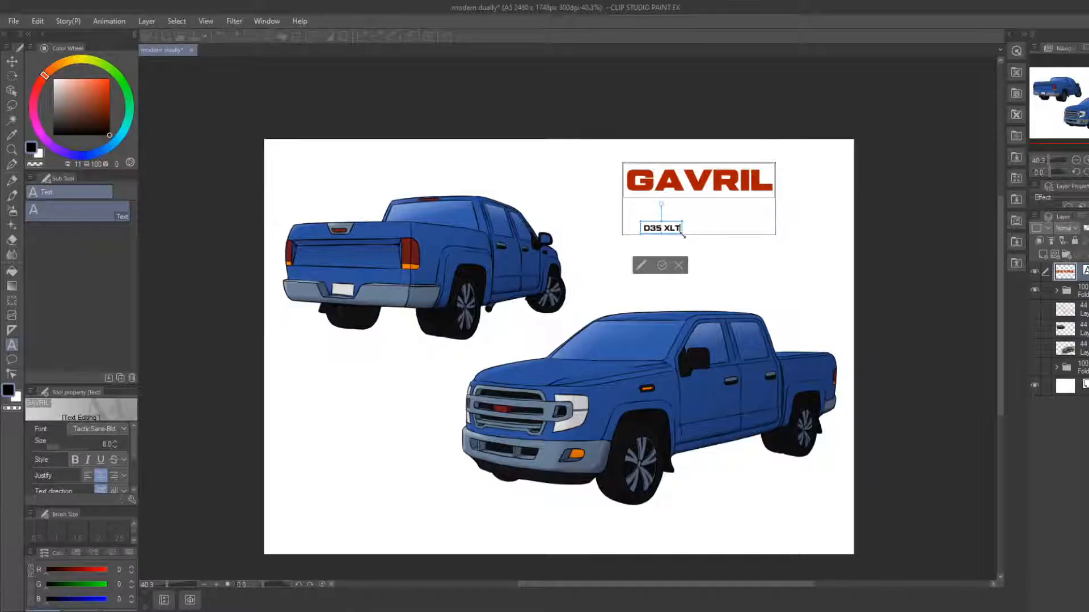
drag(683, 235, 723, 233)
click(11, 60)
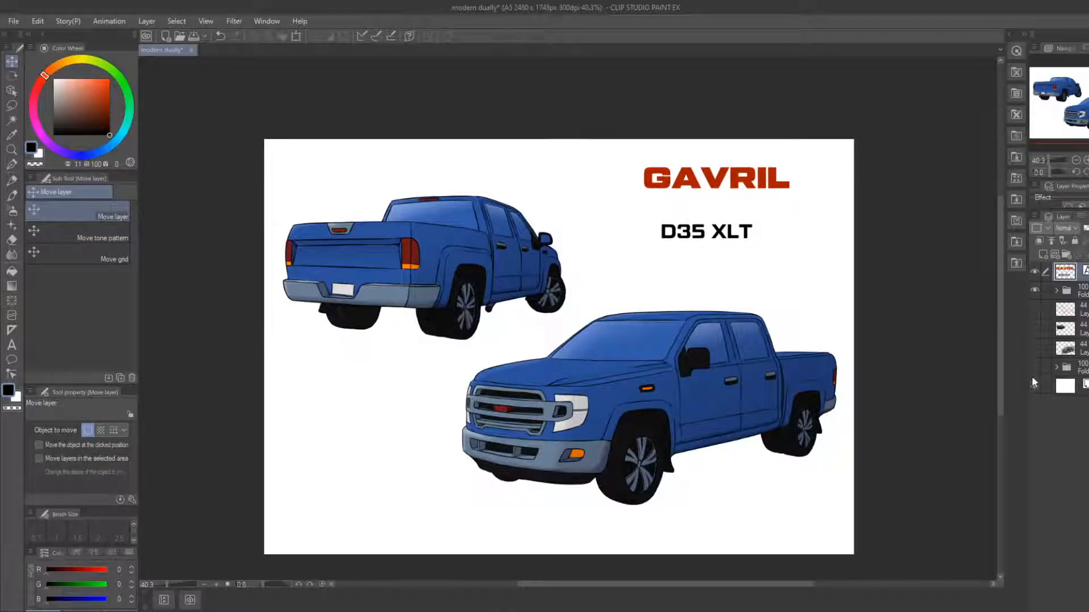
Move the D35 XLT line up beneath GAVRIL on the rasterized title layer, then shift the whole title slightly down and to the left
click(11, 105)
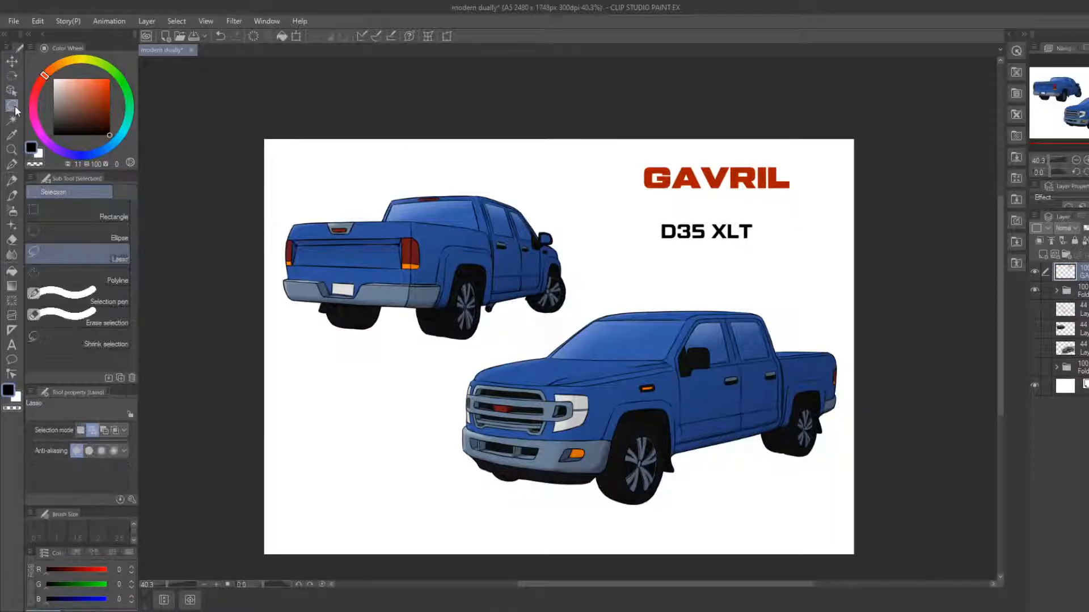
drag(622, 201, 752, 233)
click(739, 283)
click(683, 261)
click(606, 259)
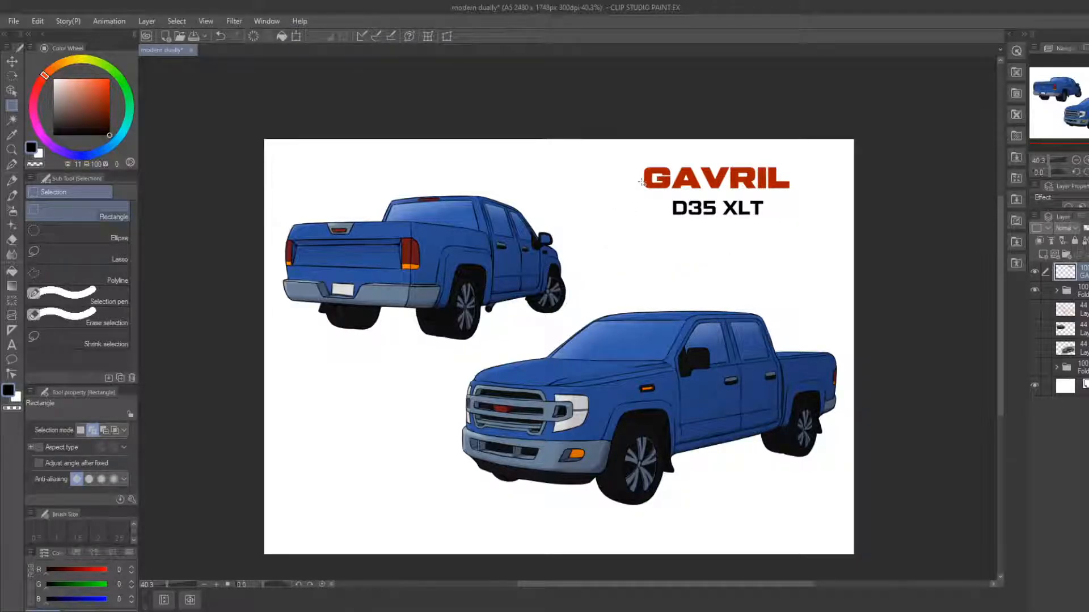
click(12, 61)
drag(670, 187, 656, 205)
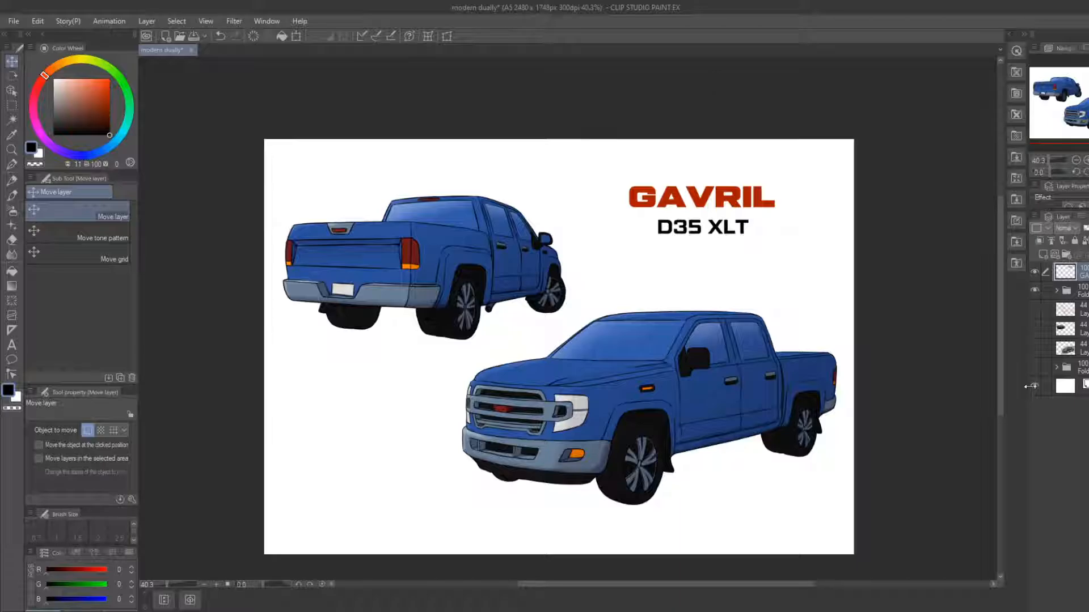
Create a layer beneath the truck colouring folder and outline a ground shadow under the rear-view truck with a polyline selection
click(1043, 255)
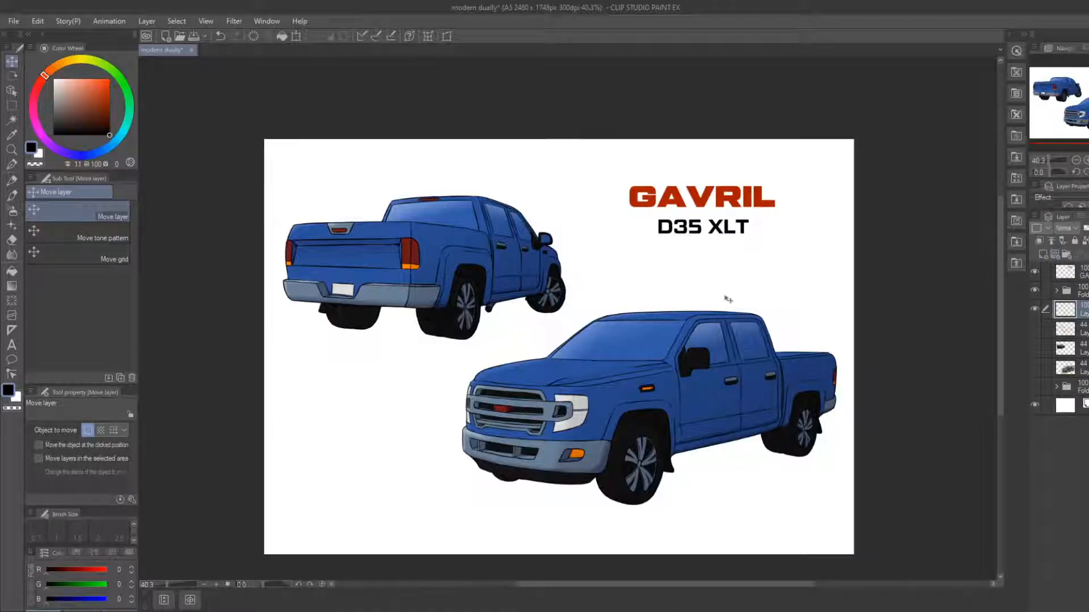
key(b)
click(12, 105)
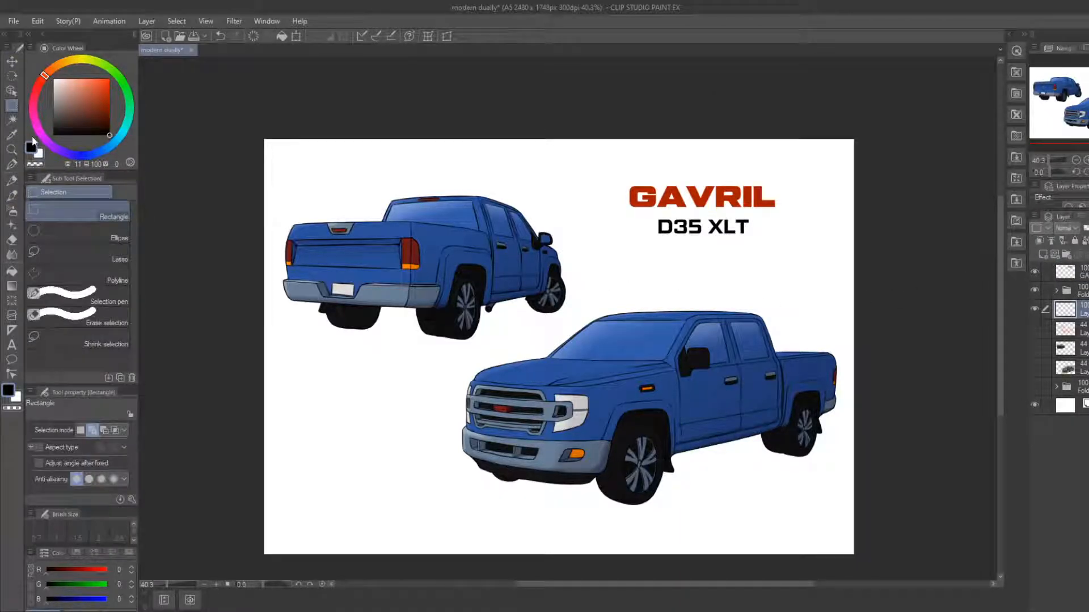
click(63, 276)
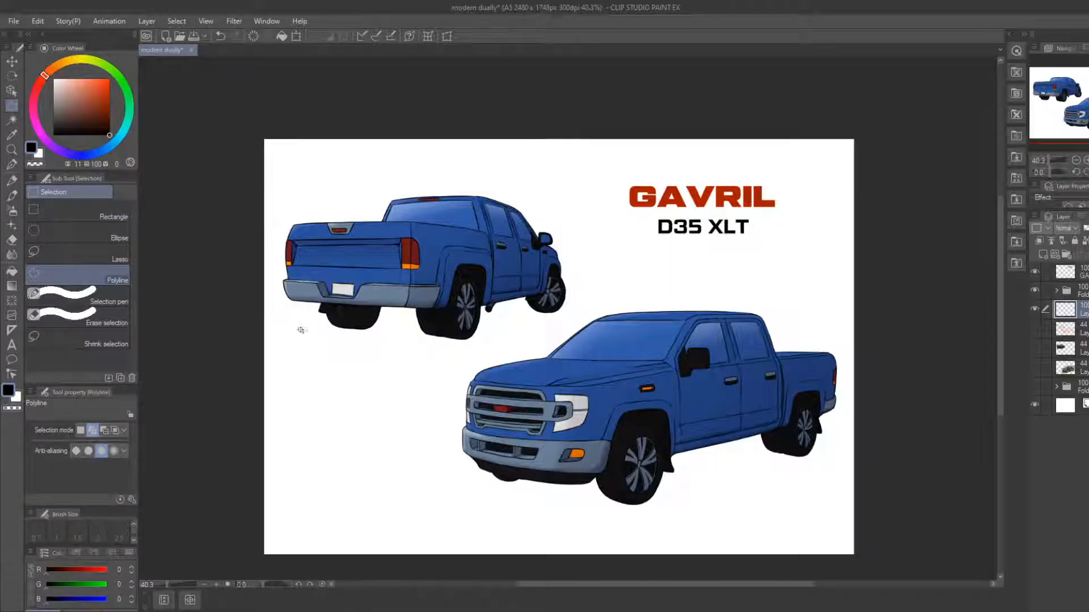
click(331, 326)
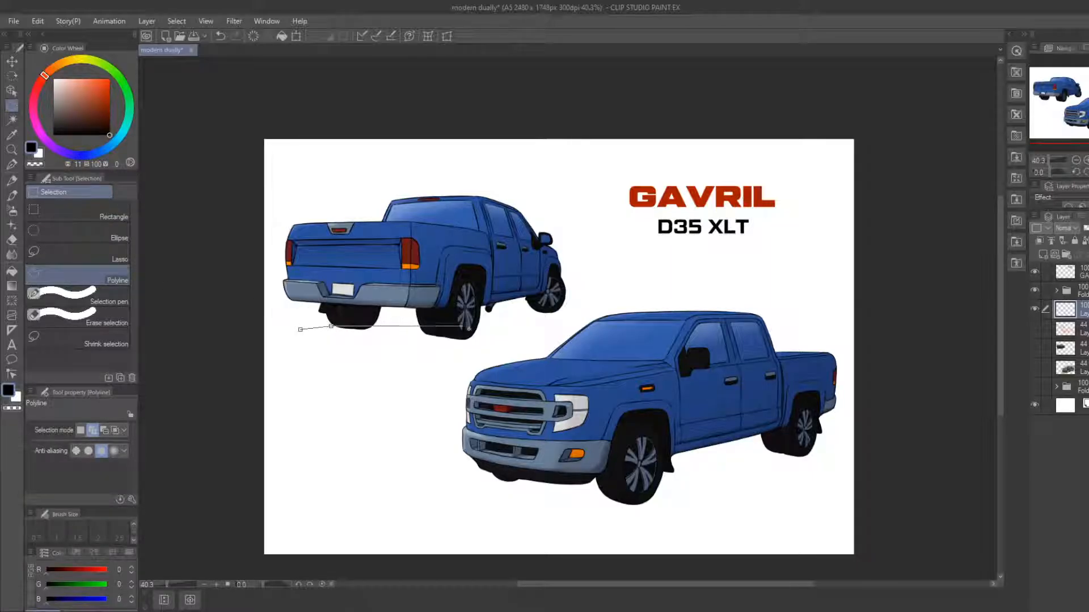
click(442, 314)
key(BackSpace)
click(420, 312)
click(444, 309)
click(470, 305)
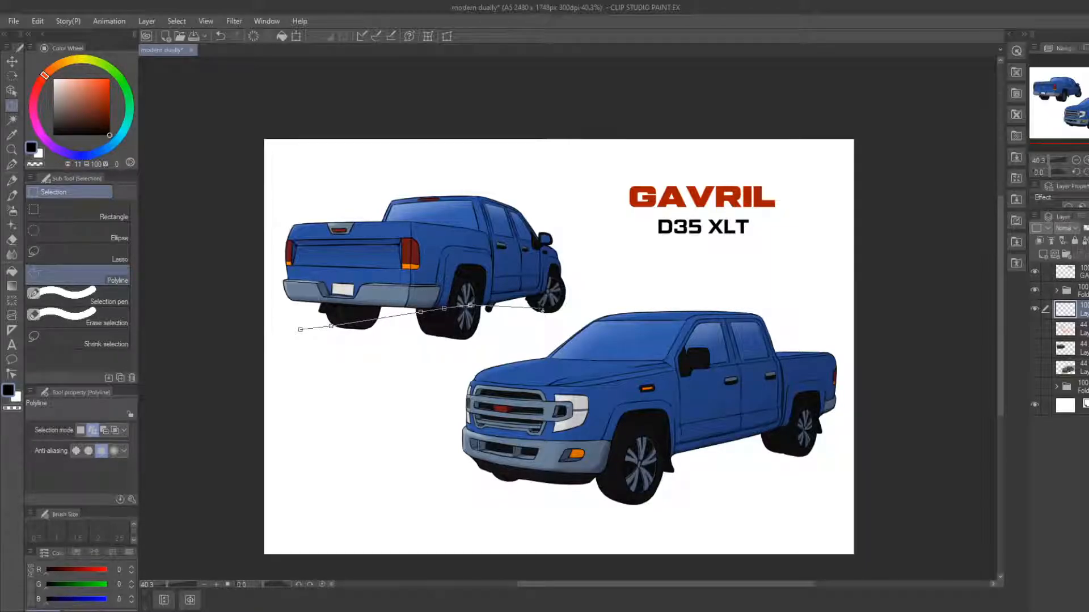
click(602, 312)
click(592, 321)
click(556, 331)
click(519, 339)
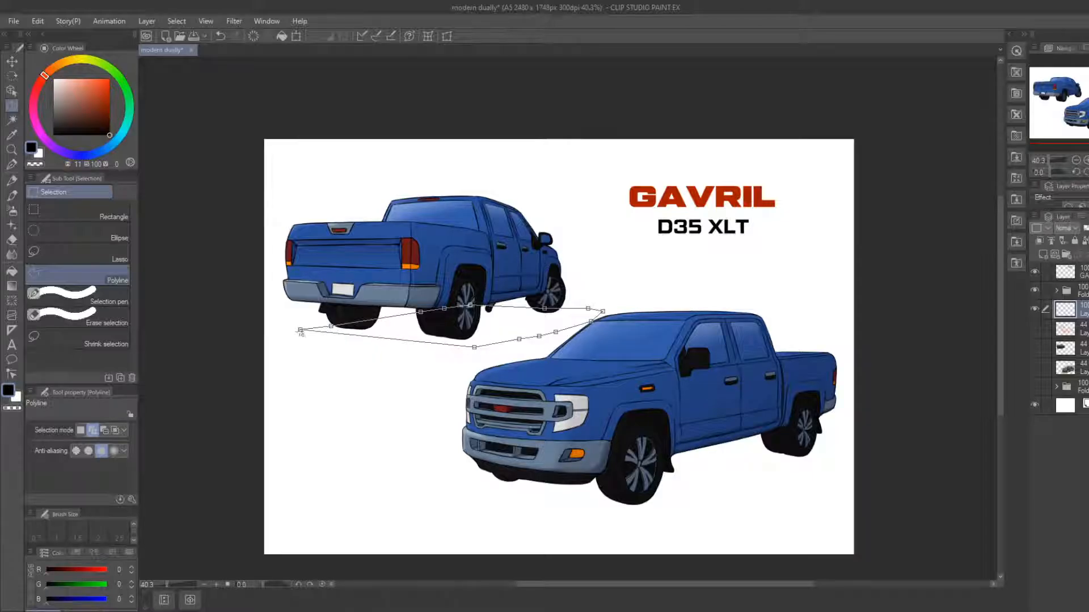
click(300, 330)
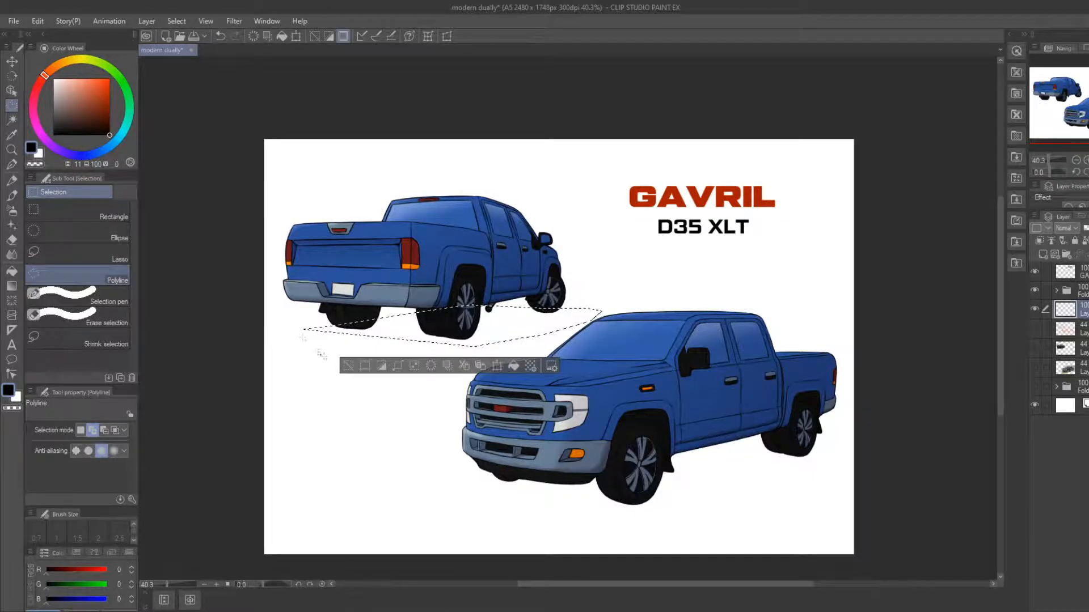
Shade the ground shadow selection with purple-grey foreground-to-transparent gradients, then clear the selection
drag(106, 146, 57, 149)
click(56, 102)
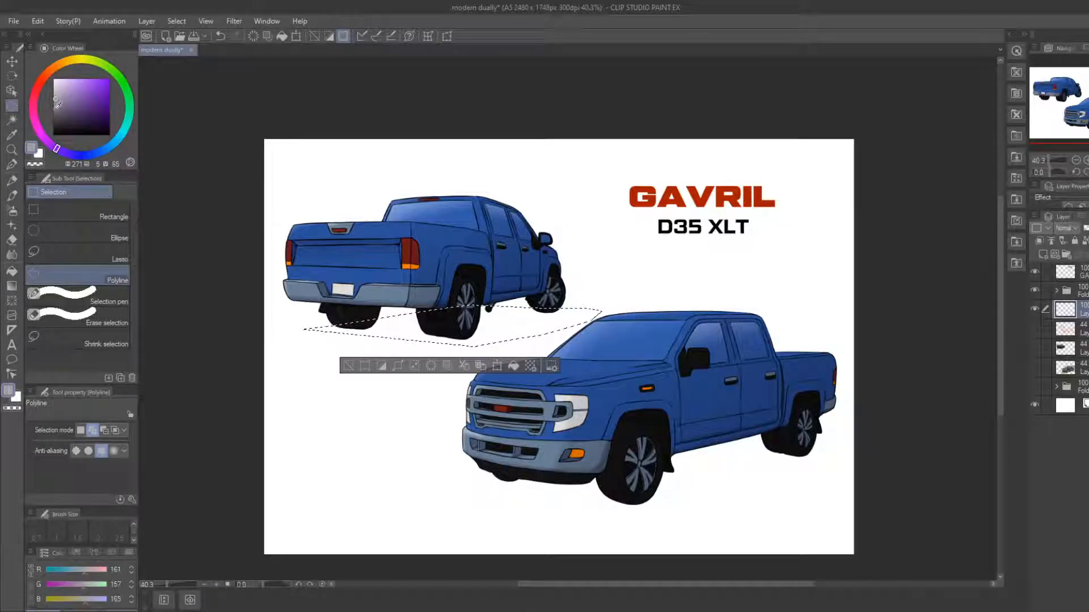
click(12, 286)
drag(468, 323, 590, 318)
drag(531, 299, 410, 330)
click(58, 111)
click(348, 366)
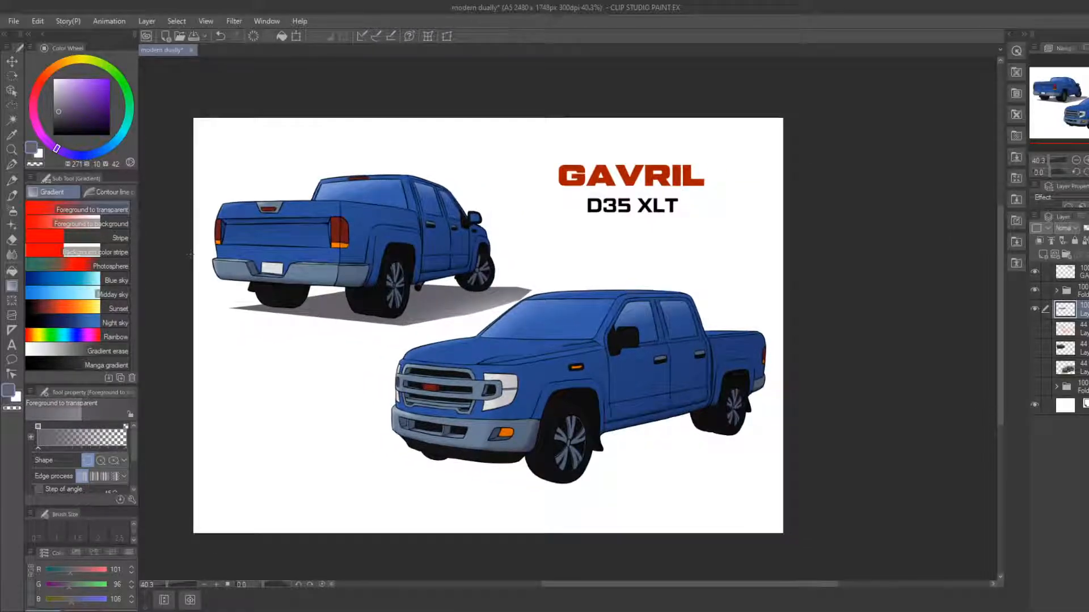
Outline a ground shadow beneath the front-view truck with a closed polyline selection extending past its rear wheel
click(11, 107)
click(435, 453)
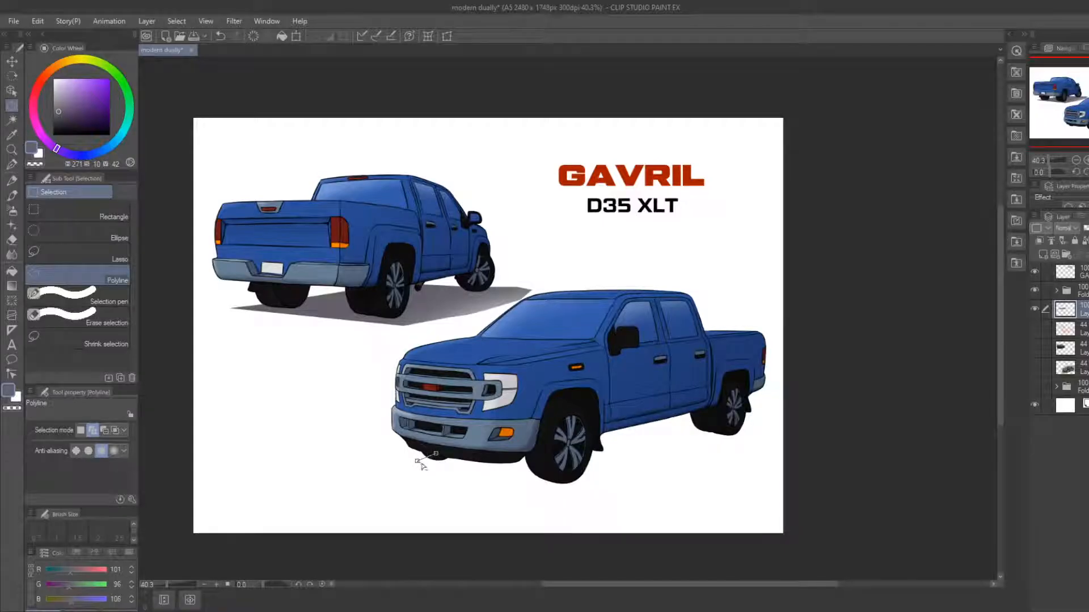
click(412, 462)
click(417, 460)
click(440, 471)
click(544, 485)
click(637, 485)
click(680, 474)
click(728, 461)
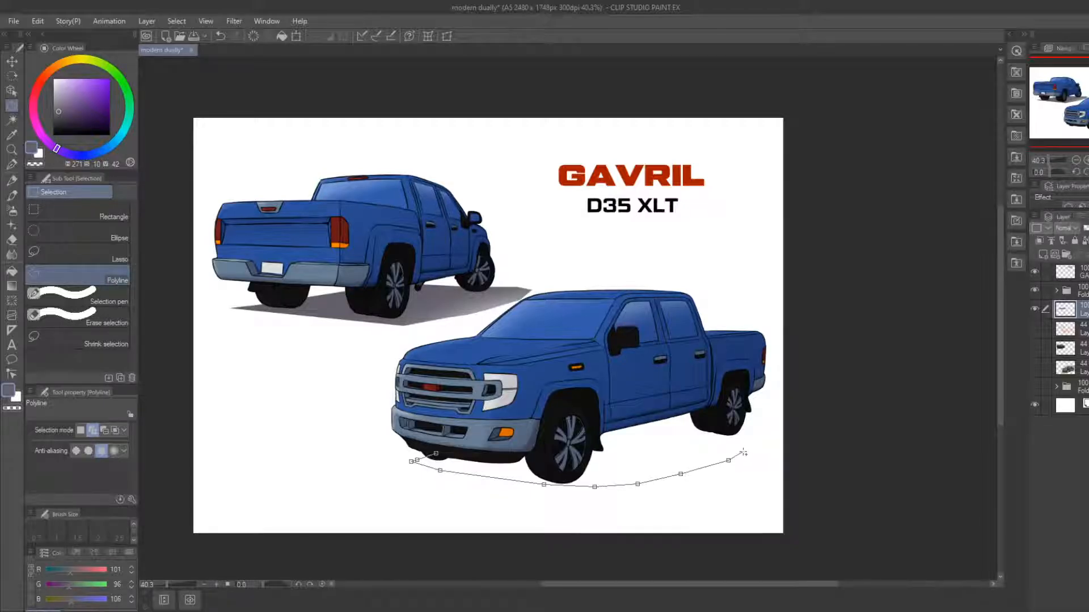
key(BackSpace)
click(779, 429)
click(778, 419)
click(649, 413)
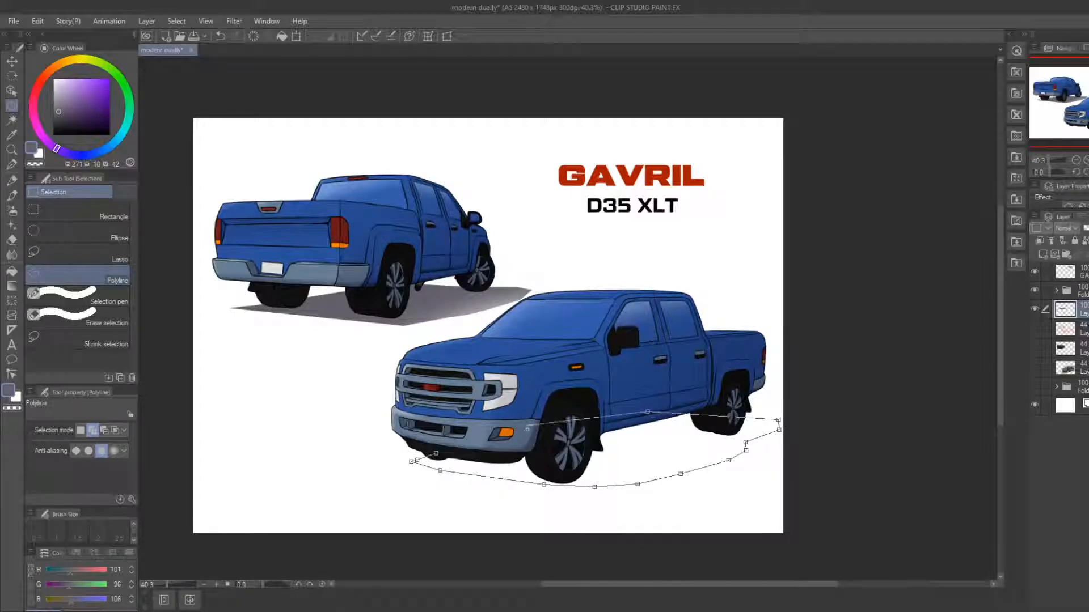
double_click(506, 434)
Shade the front-view truck's ground shadow with purple-grey foreground-to-transparent gradients, then clear the selection
click(12, 287)
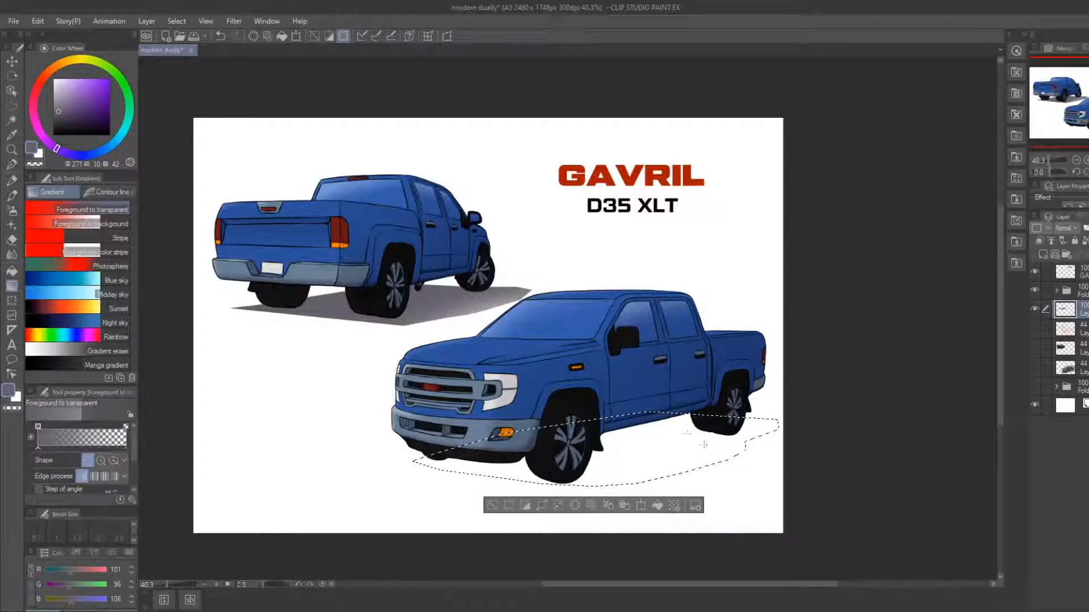
drag(670, 425, 711, 490)
drag(716, 432, 719, 502)
click(491, 504)
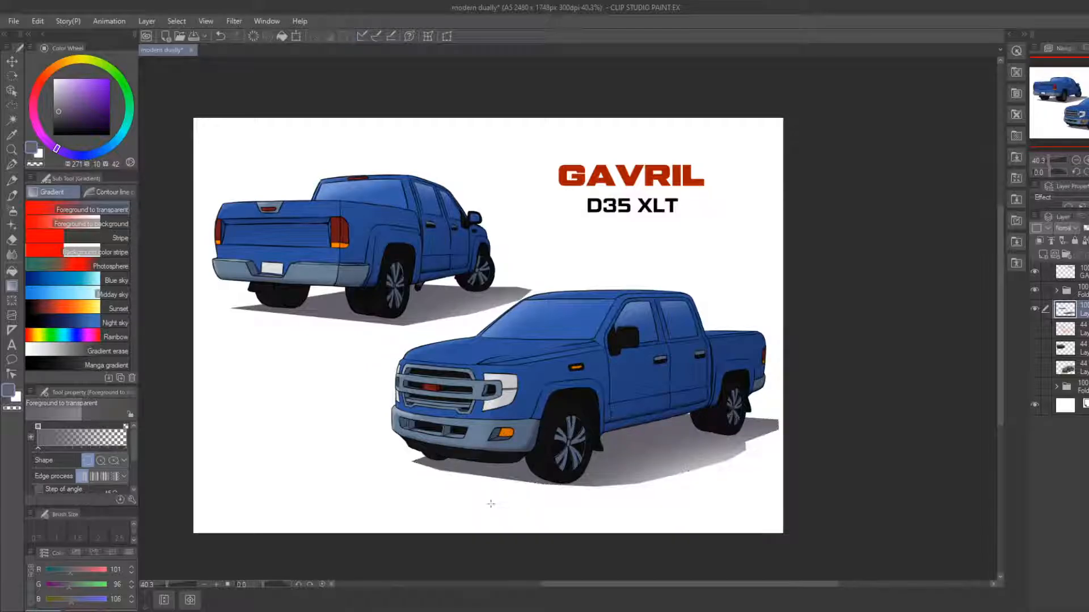
Soften the edges of both trucks' ground shadows with the Blur tool at brush size 95, then save the illustration
click(12, 254)
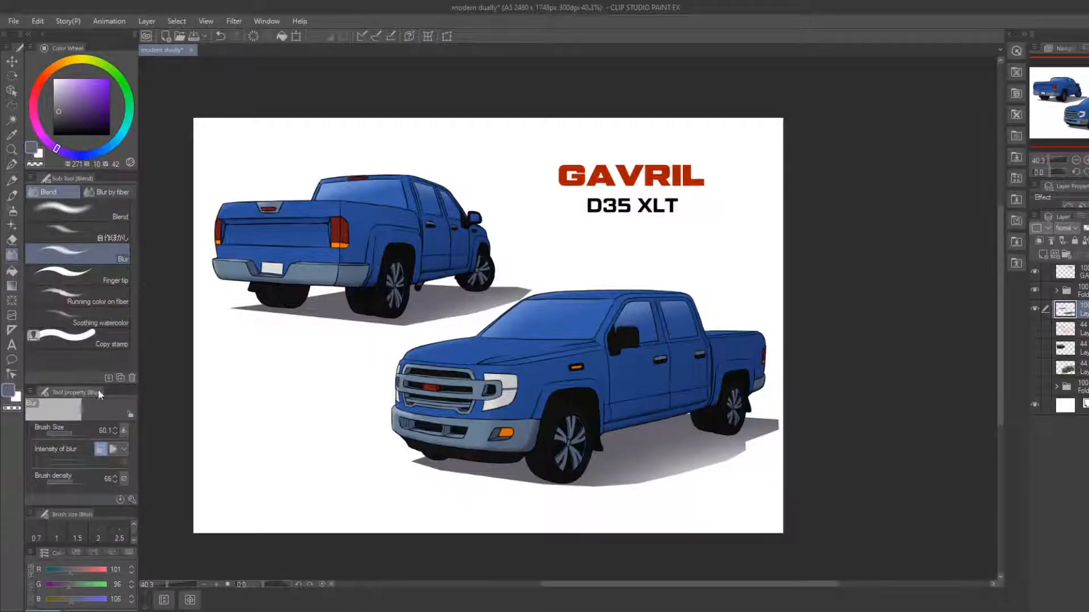
click(74, 434)
mouse_move(240, 312)
mouse_down()
mouse_move(226, 307)
mouse_move(244, 307)
mouse_up()
mouse_move(369, 293)
mouse_down()
mouse_move(264, 319)
mouse_move(421, 325)
mouse_move(384, 324)
mouse_move(500, 301)
mouse_move(415, 286)
mouse_move(520, 285)
mouse_move(525, 303)
mouse_move(533, 286)
mouse_move(558, 303)
mouse_up()
mouse_move(412, 456)
mouse_down()
mouse_move(461, 479)
mouse_move(652, 489)
mouse_move(624, 485)
mouse_move(761, 446)
mouse_move(758, 434)
mouse_move(787, 419)
mouse_move(716, 414)
mouse_move(772, 422)
mouse_up()
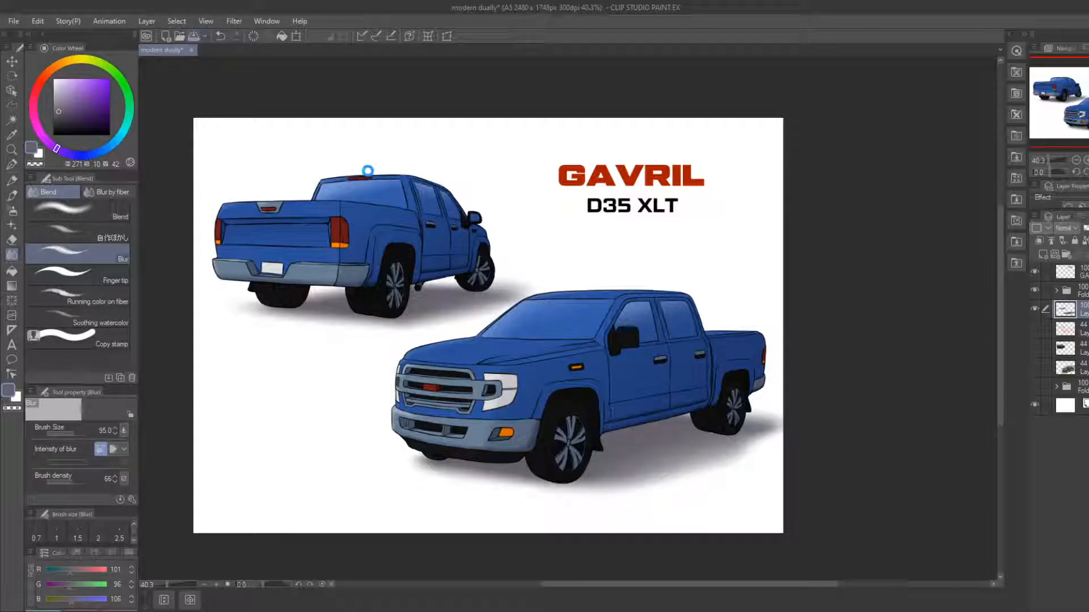
key(ctrl+s)
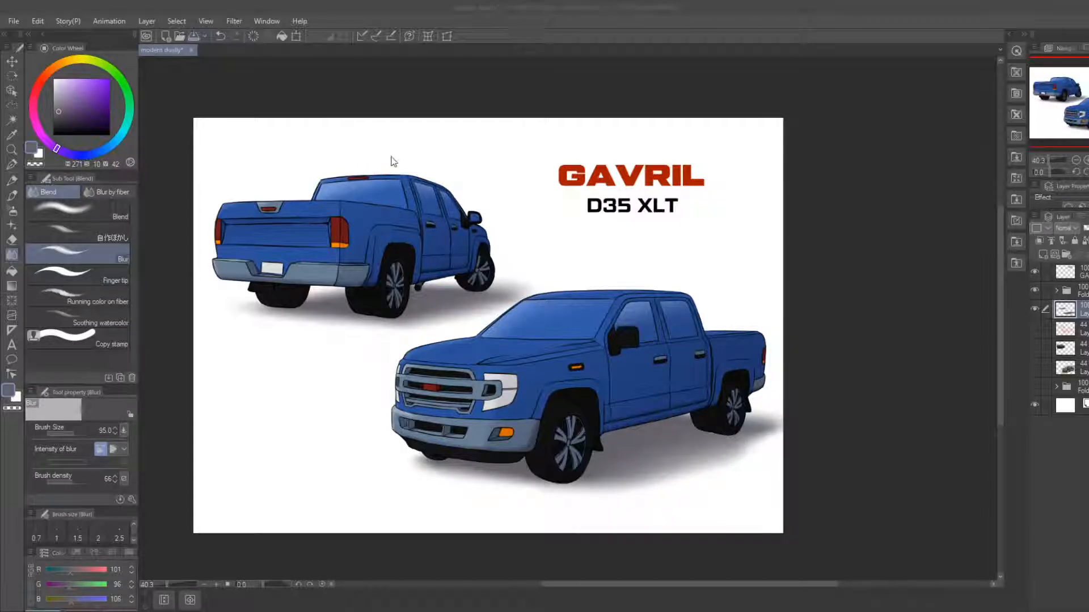